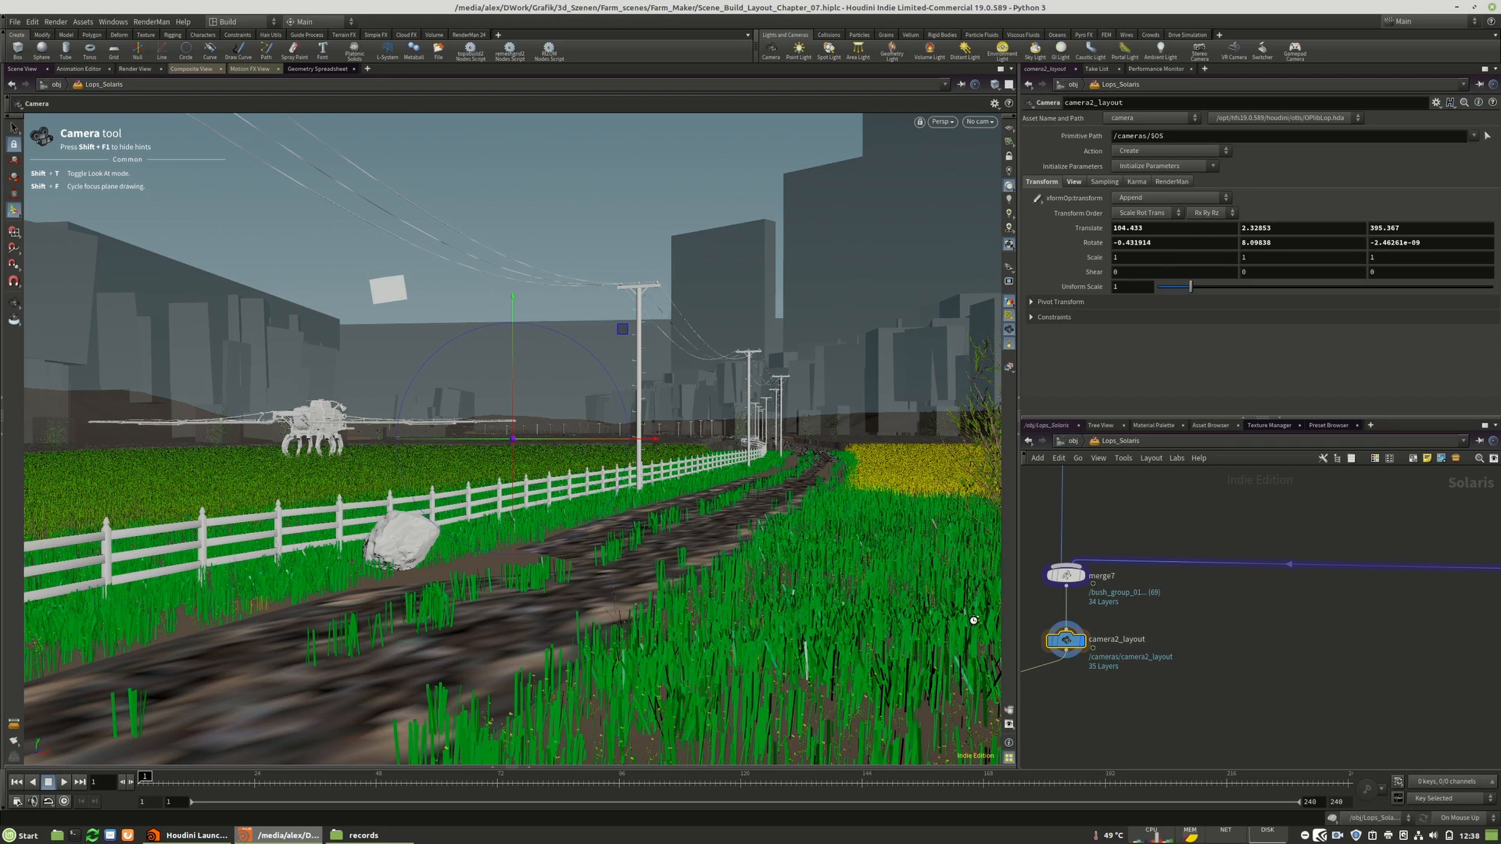
- Find the rock_brush layout node in the node network, make it the displayed node and dismiss the error dialog
scroll(1125, 714, down, 5)
scroll(1140, 716, down, 4)
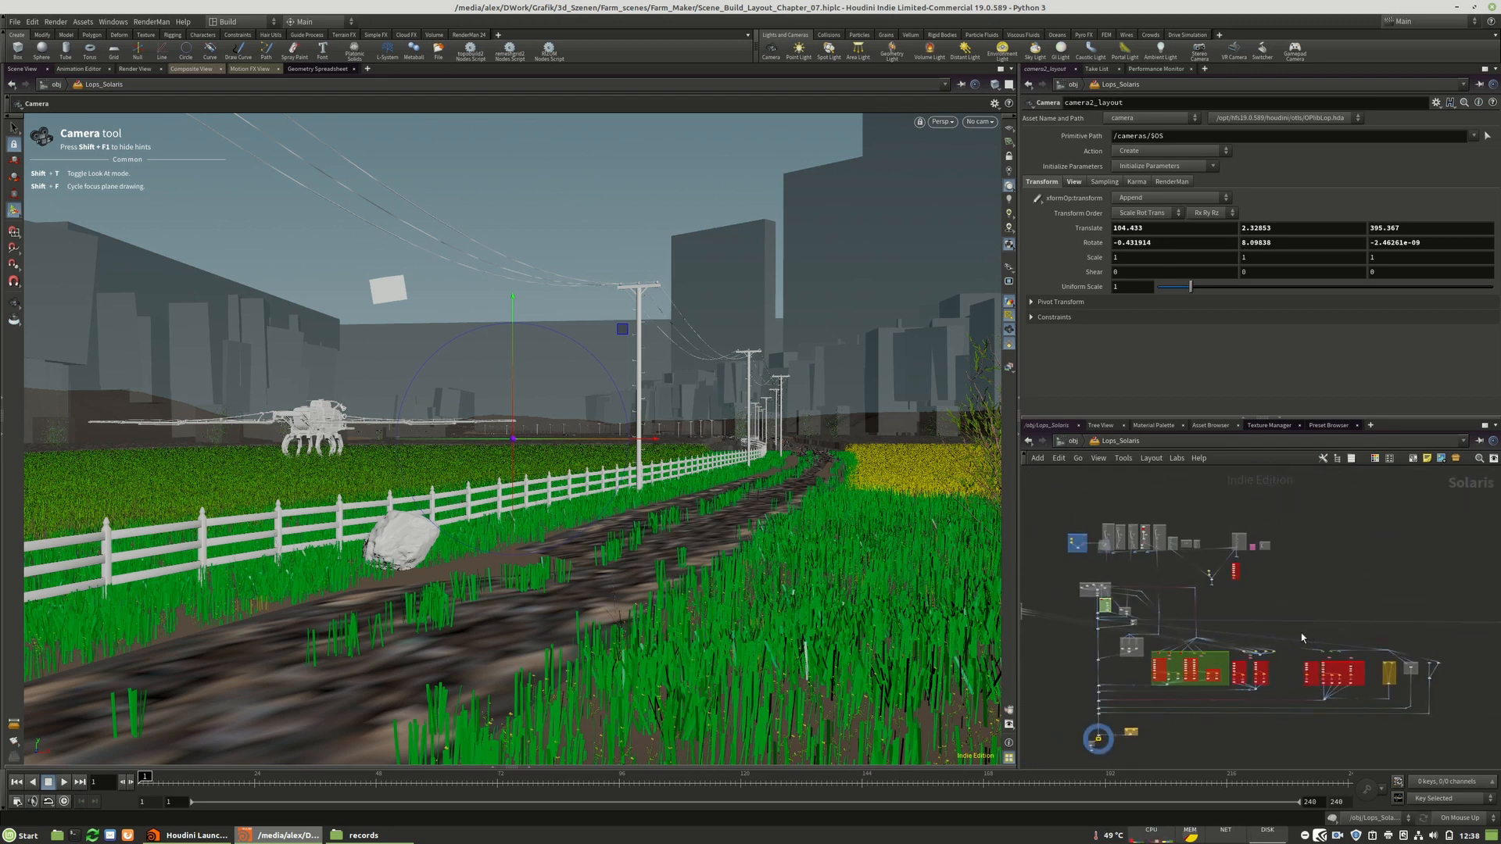
scroll(1302, 638, up, 5)
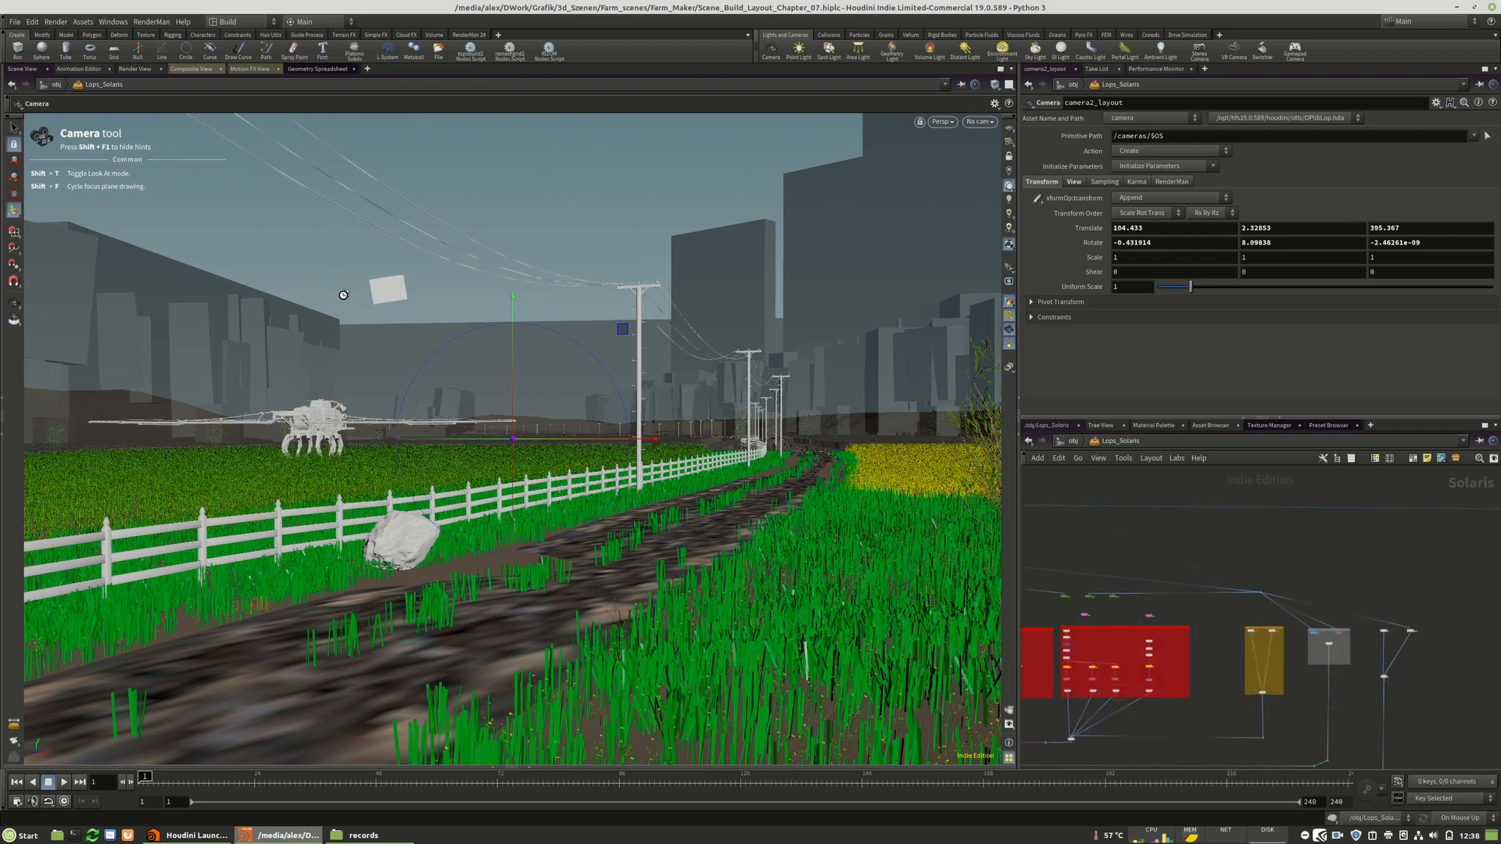
scroll(1434, 641, up, 5)
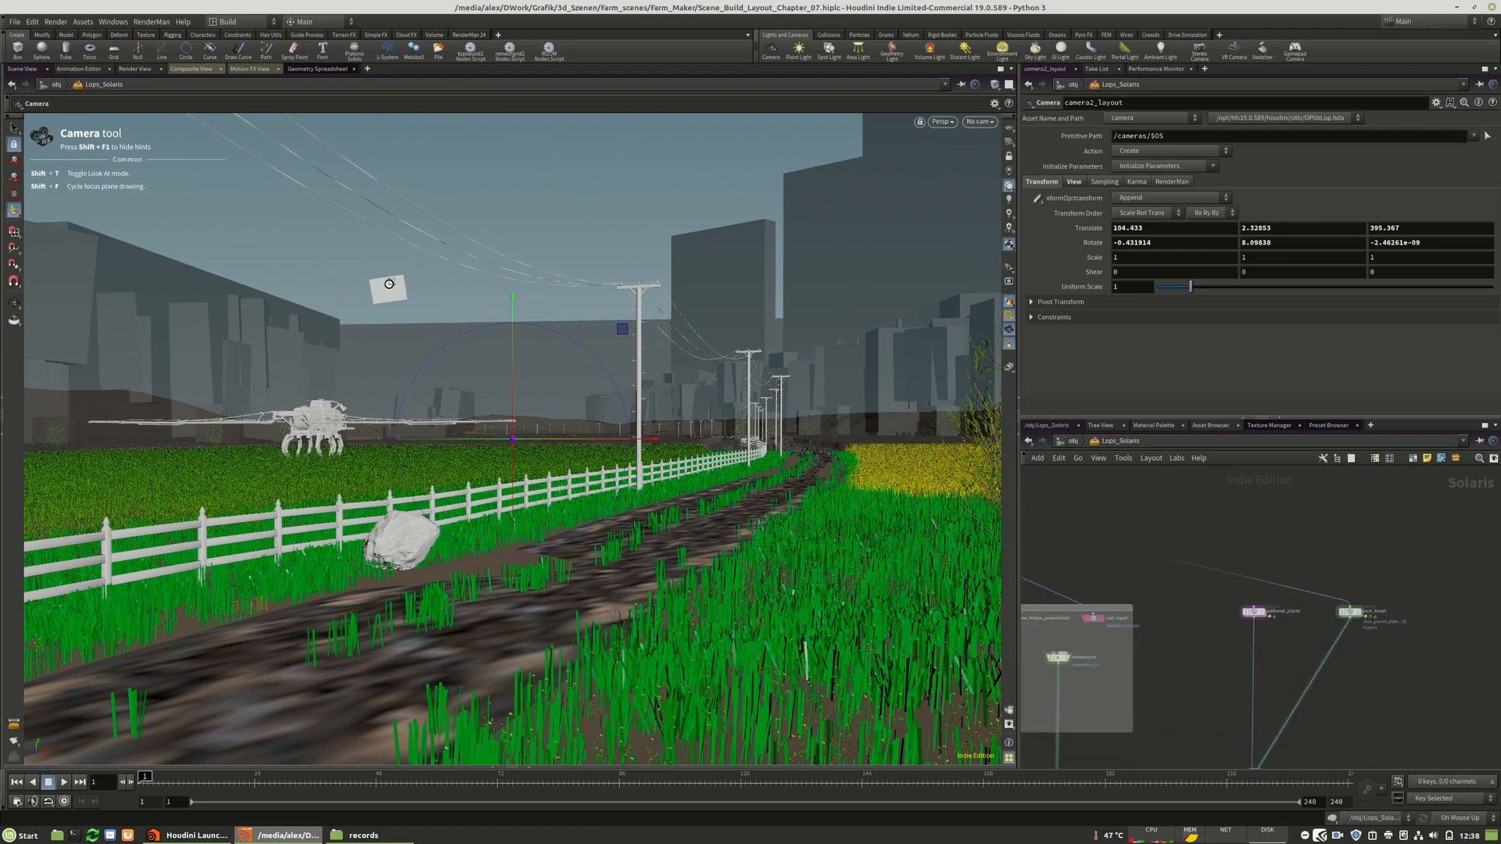
scroll(1356, 618, up, 4)
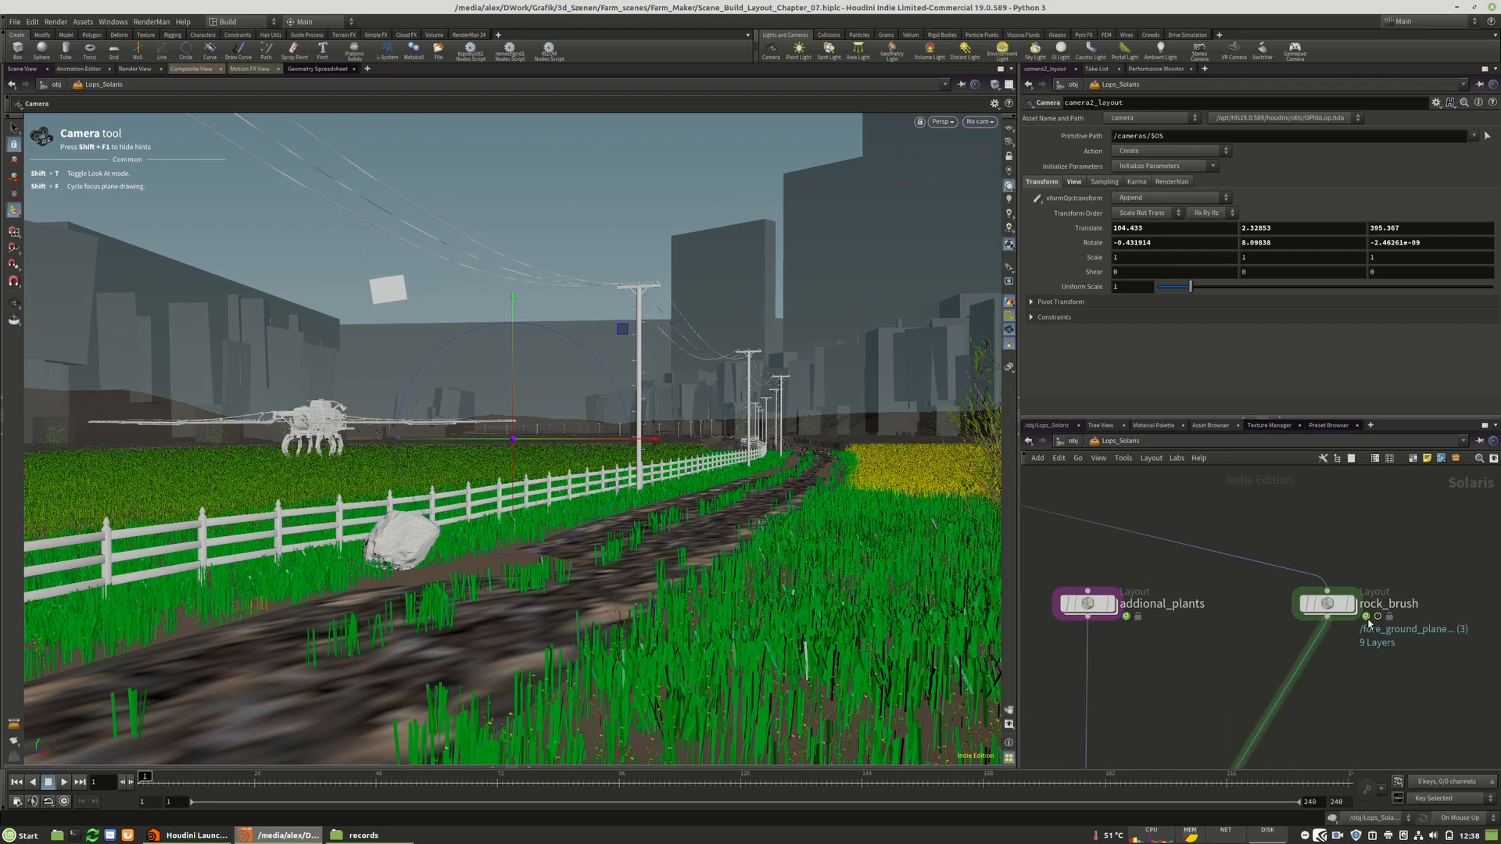
scroll(1369, 623, down, 2)
scroll(1372, 623, up, 3)
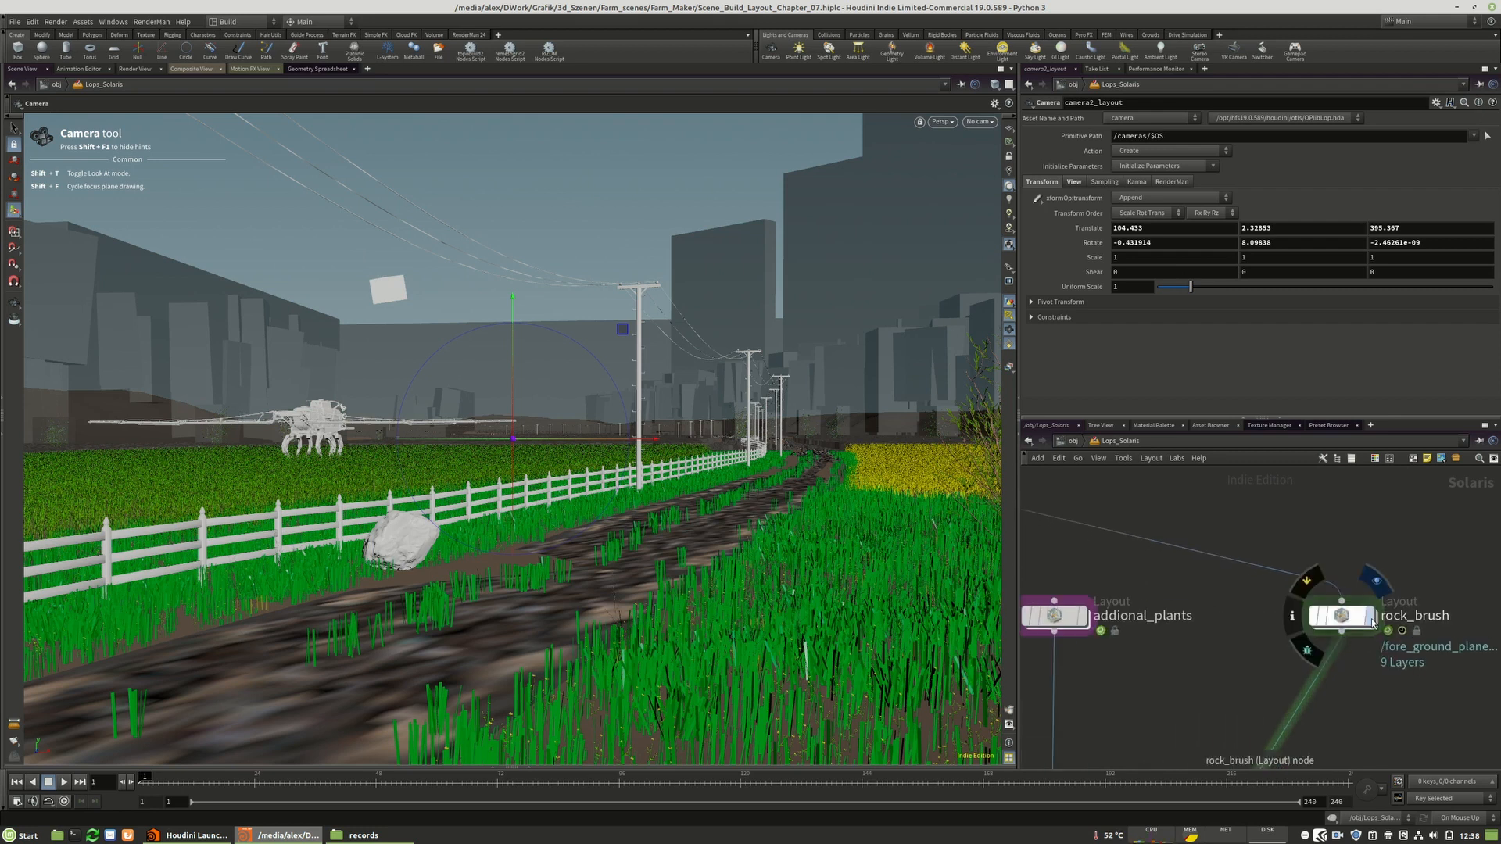
click(1341, 615)
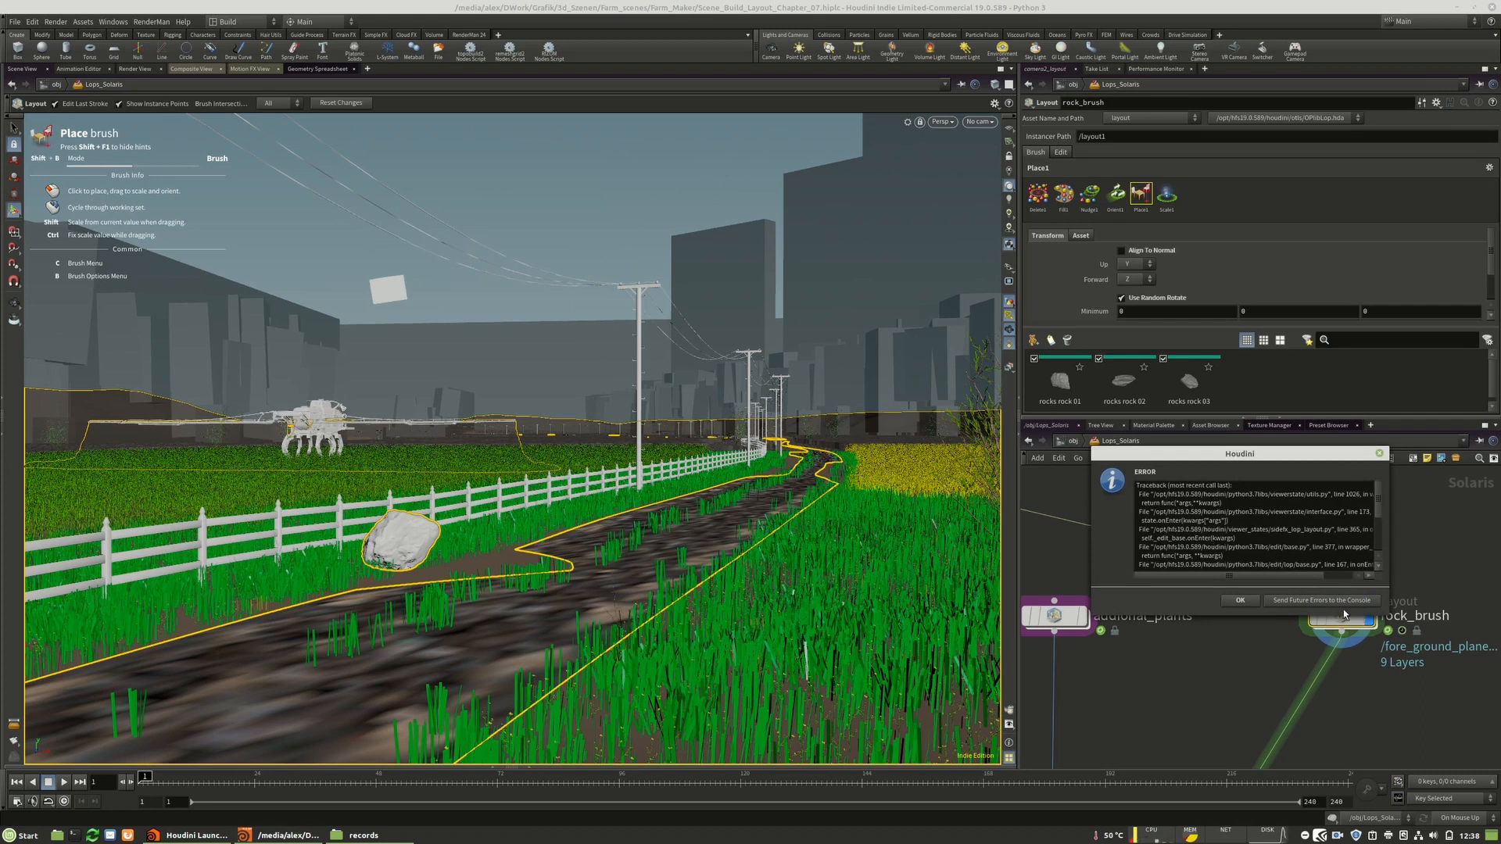
key(Return)
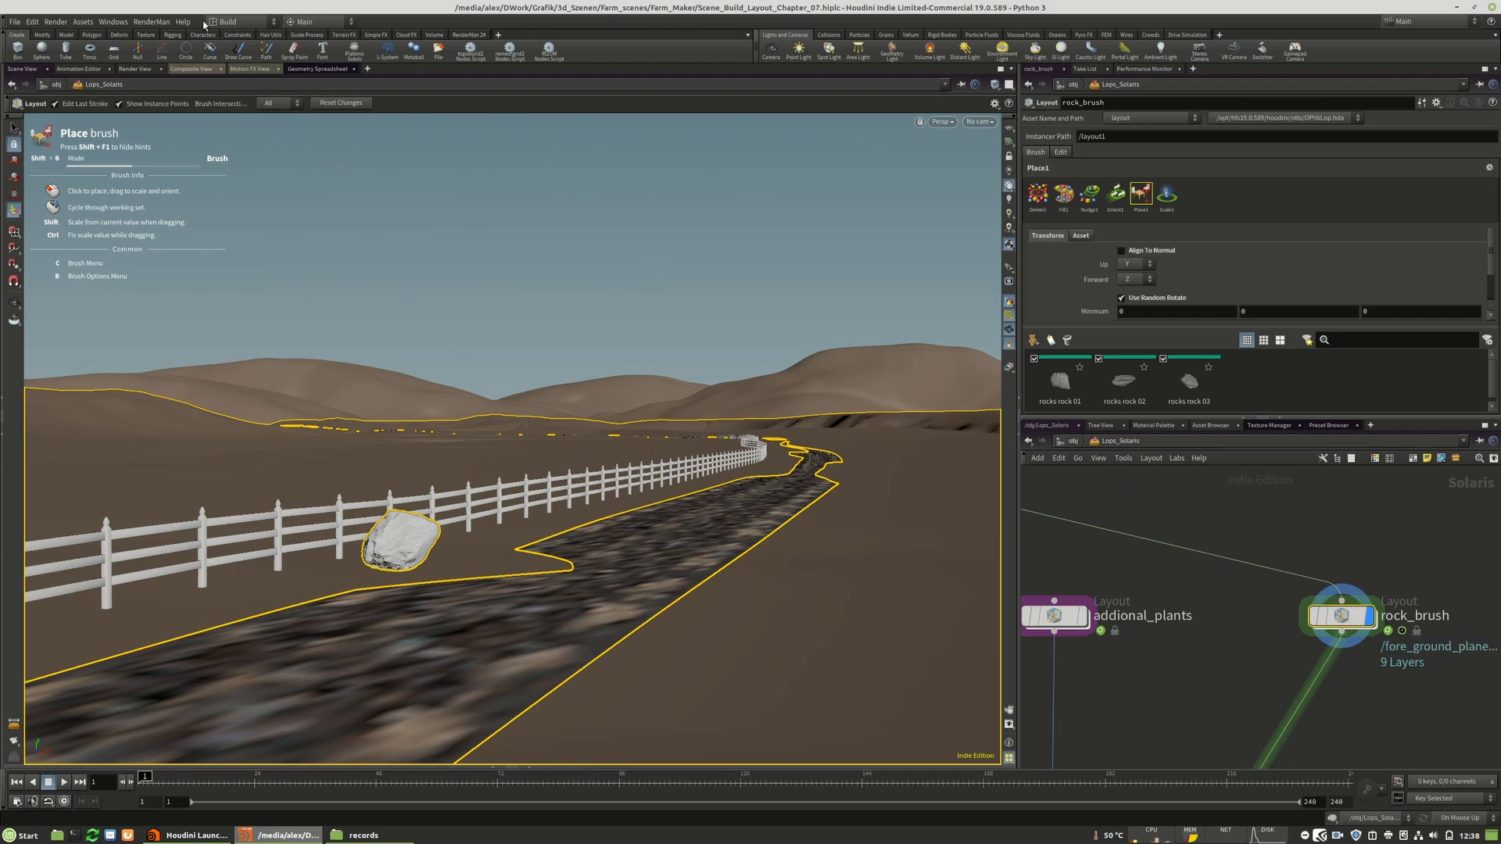
- Switch the desktop layout from Build to Solaris and bring the rock_brush node back into view
click(228, 22)
click(251, 163)
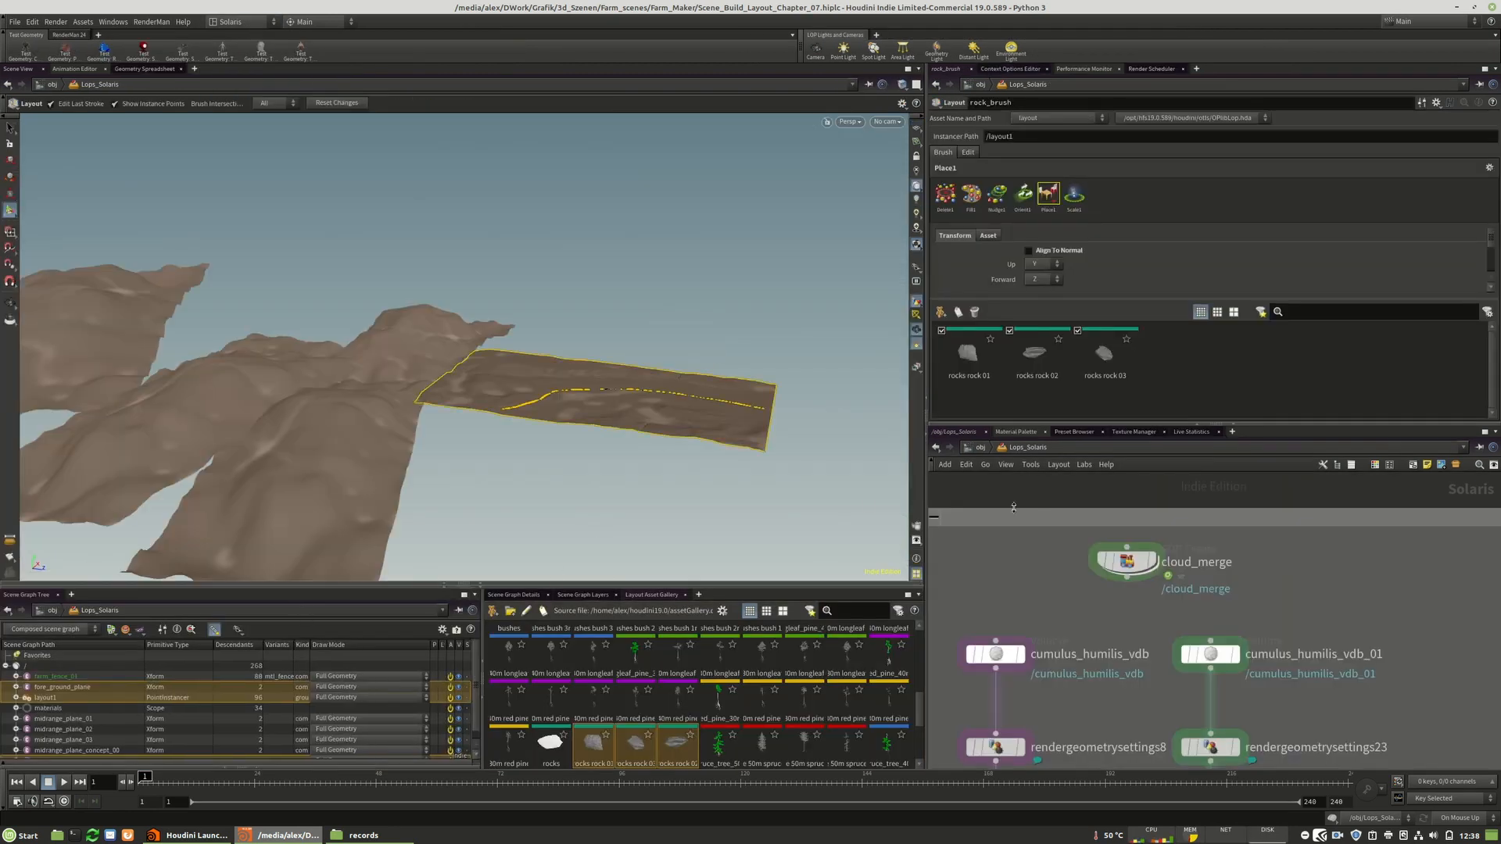
scroll(1286, 581, down, 3)
scroll(1437, 563, down, 6)
scroll(1110, 618, up, 7)
scroll(1184, 593, up, 5)
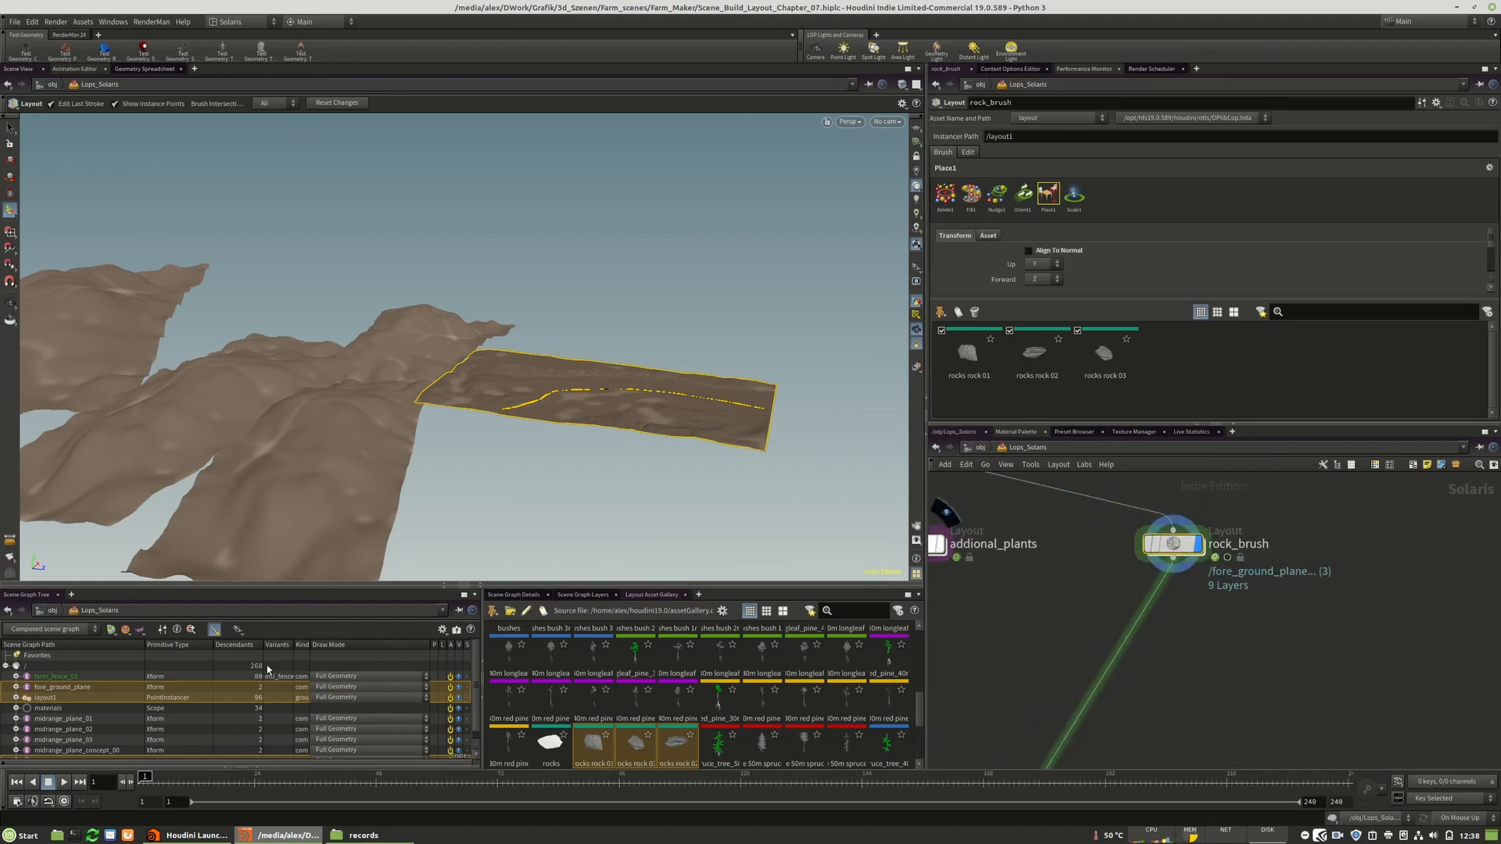
scroll(59, 727, down, 1)
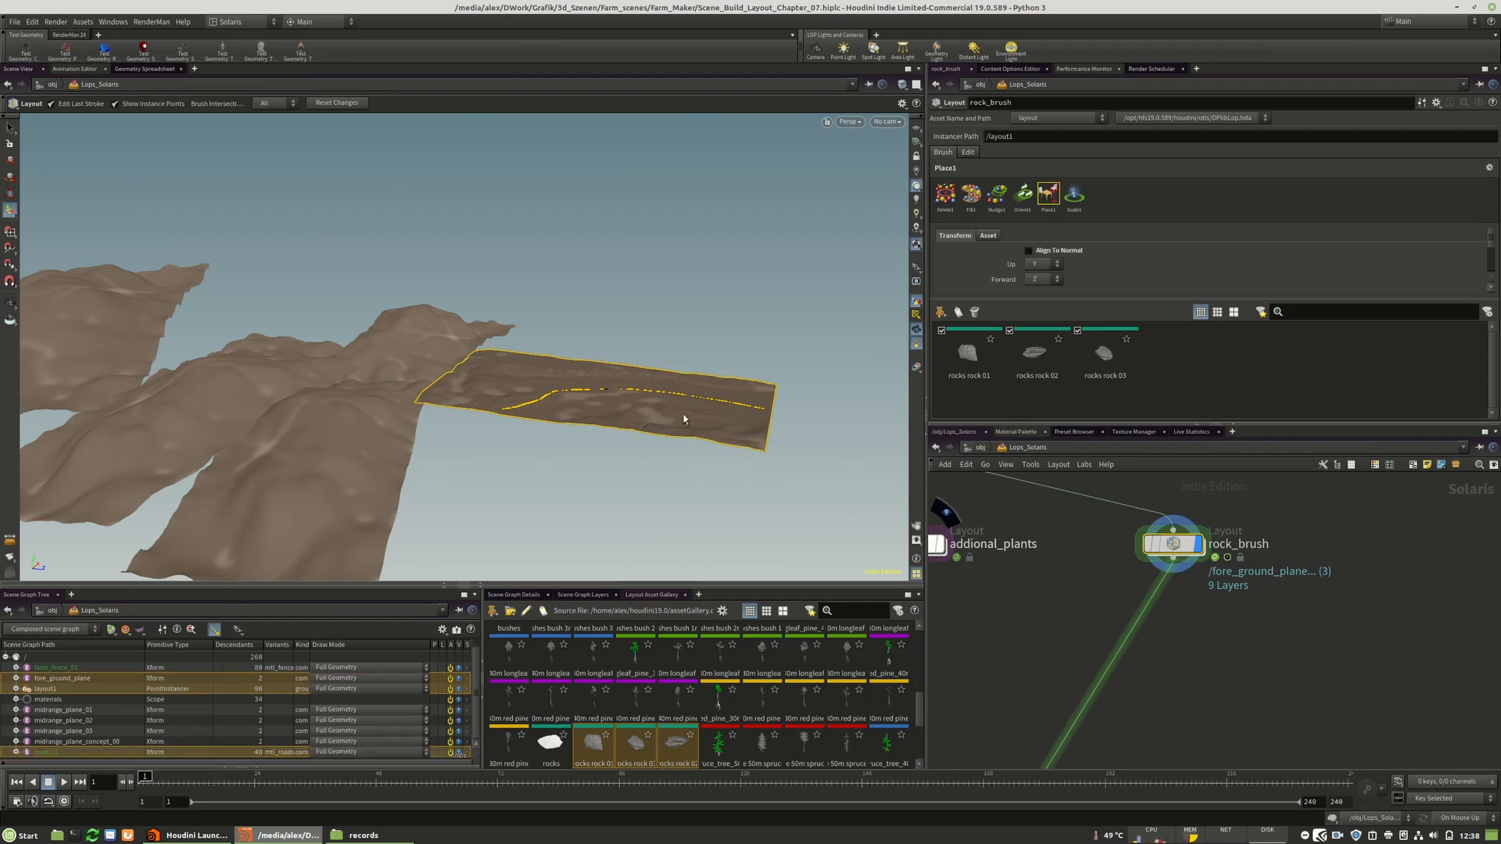
- Examine the placed rocks beside the fence and dirt road from close to ground level in the viewport
key(Escape)
mouse_move(714, 406)
mouse_down()
mouse_move(532, 425)
mouse_move(927, 446)
mouse_up()
right_drag(547, 438, 703, 412)
drag(704, 412, 629, 473)
middle_drag(629, 473, 616, 465)
drag(616, 466, 556, 445)
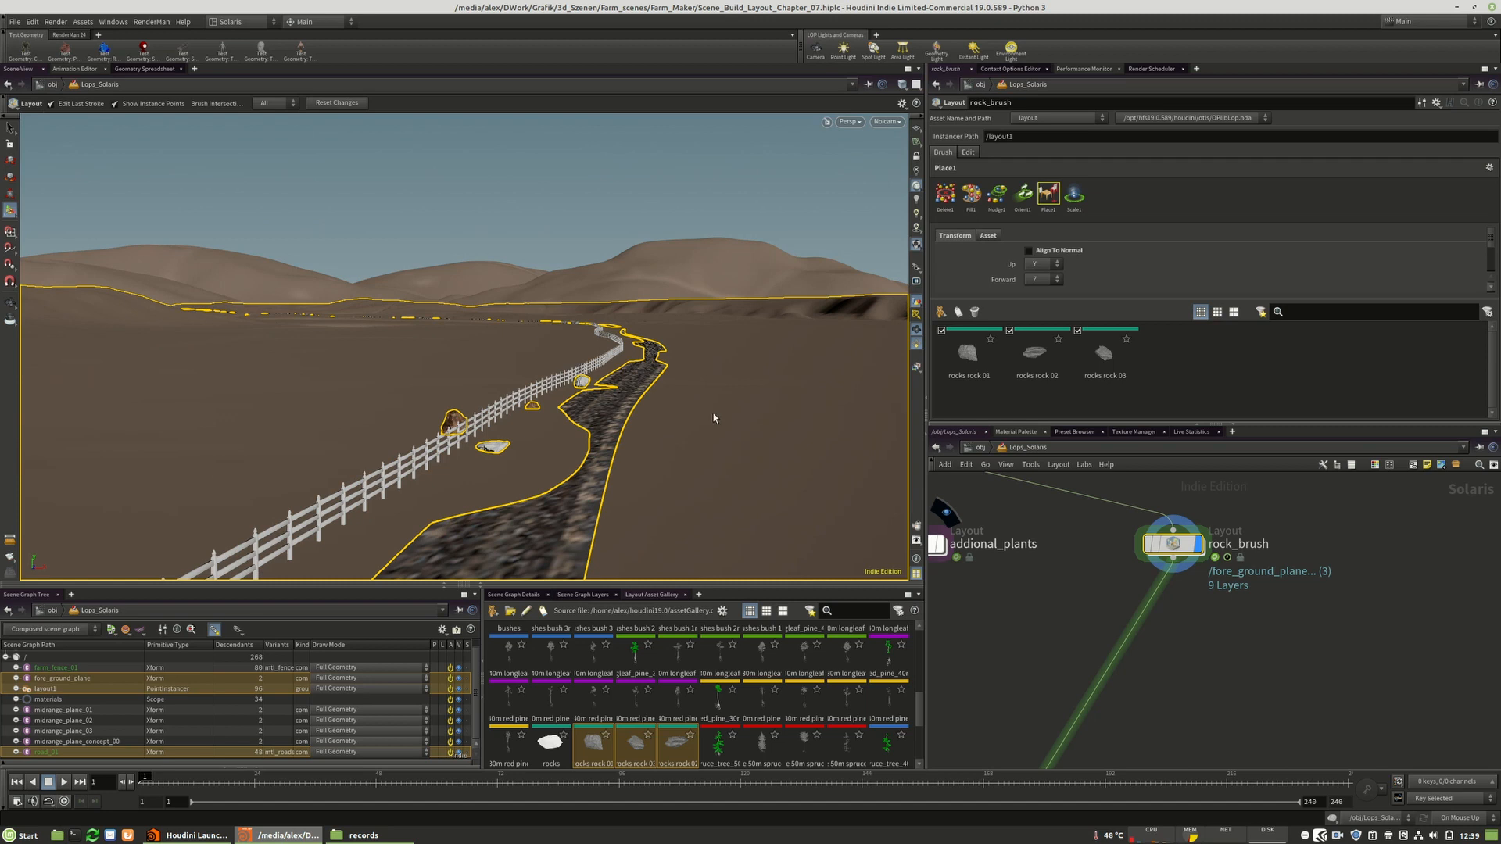
key(h)
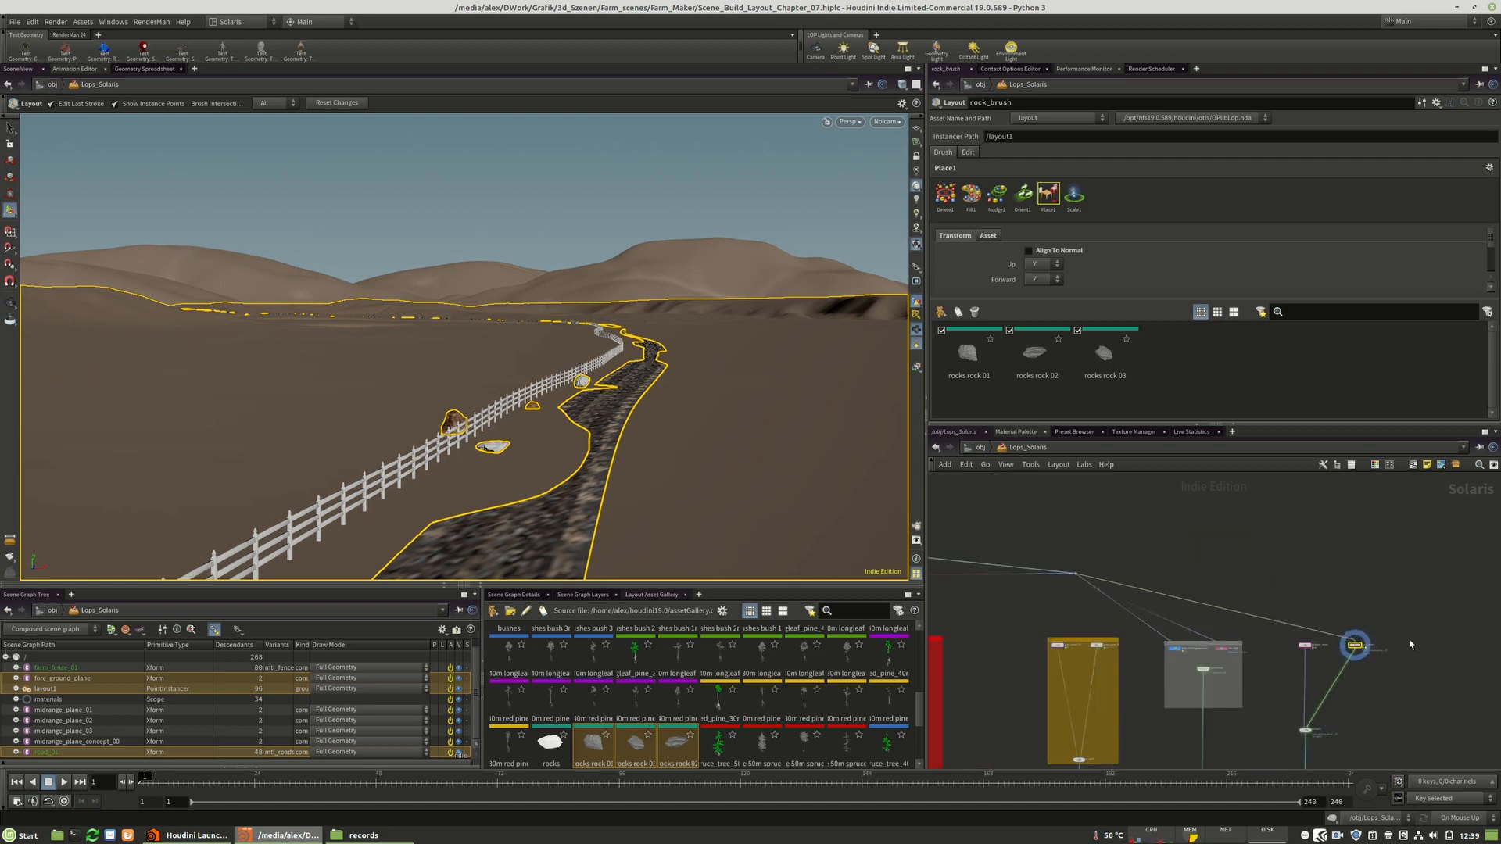
- Examine the chain of merge nodes along the main branch and how rock_brush feeds into it
scroll(978, 534, up, 8)
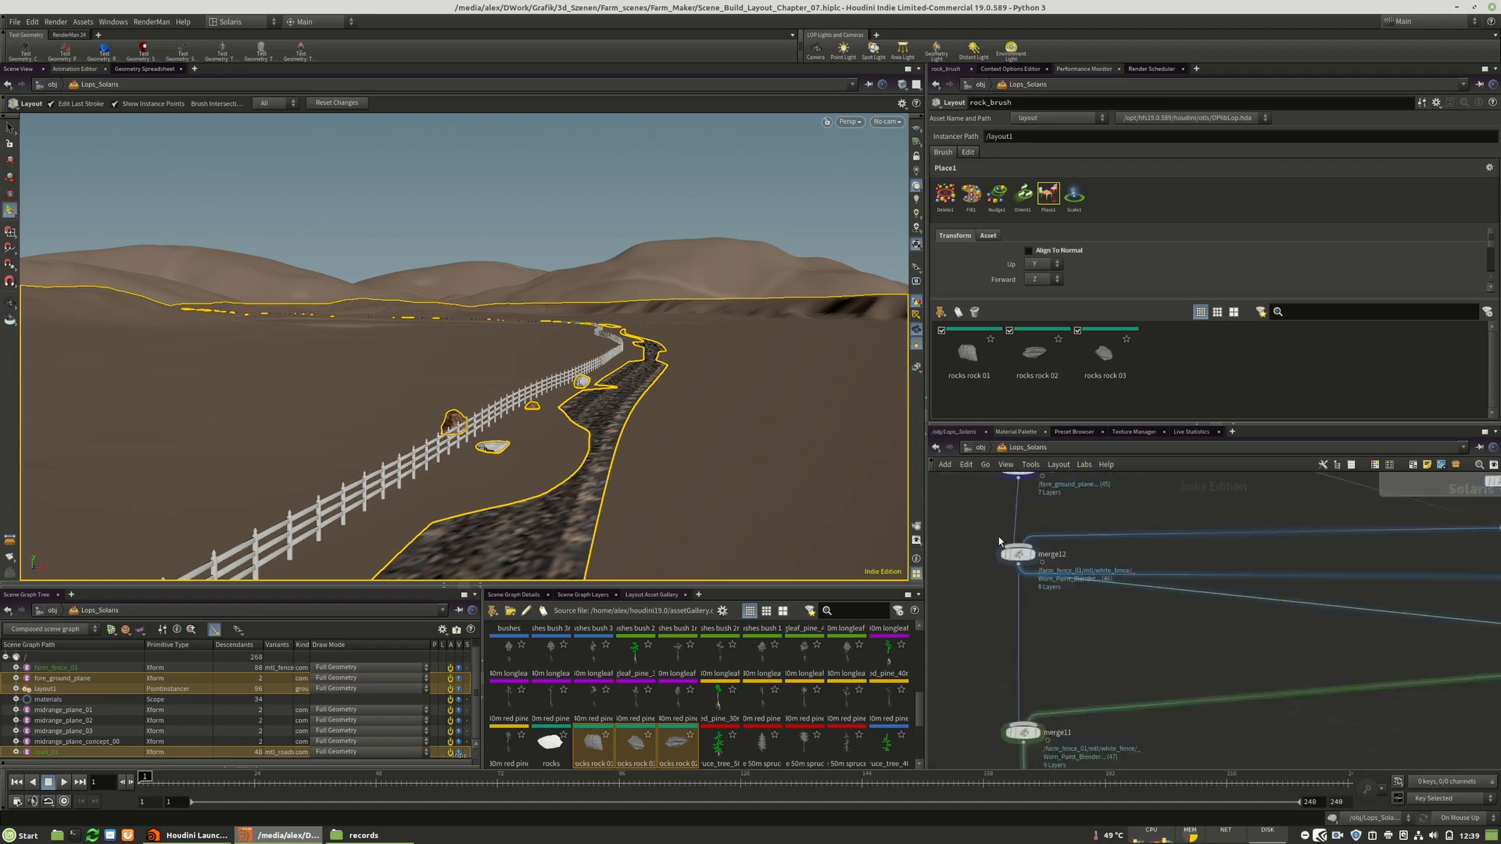
scroll(1041, 514, down, 6)
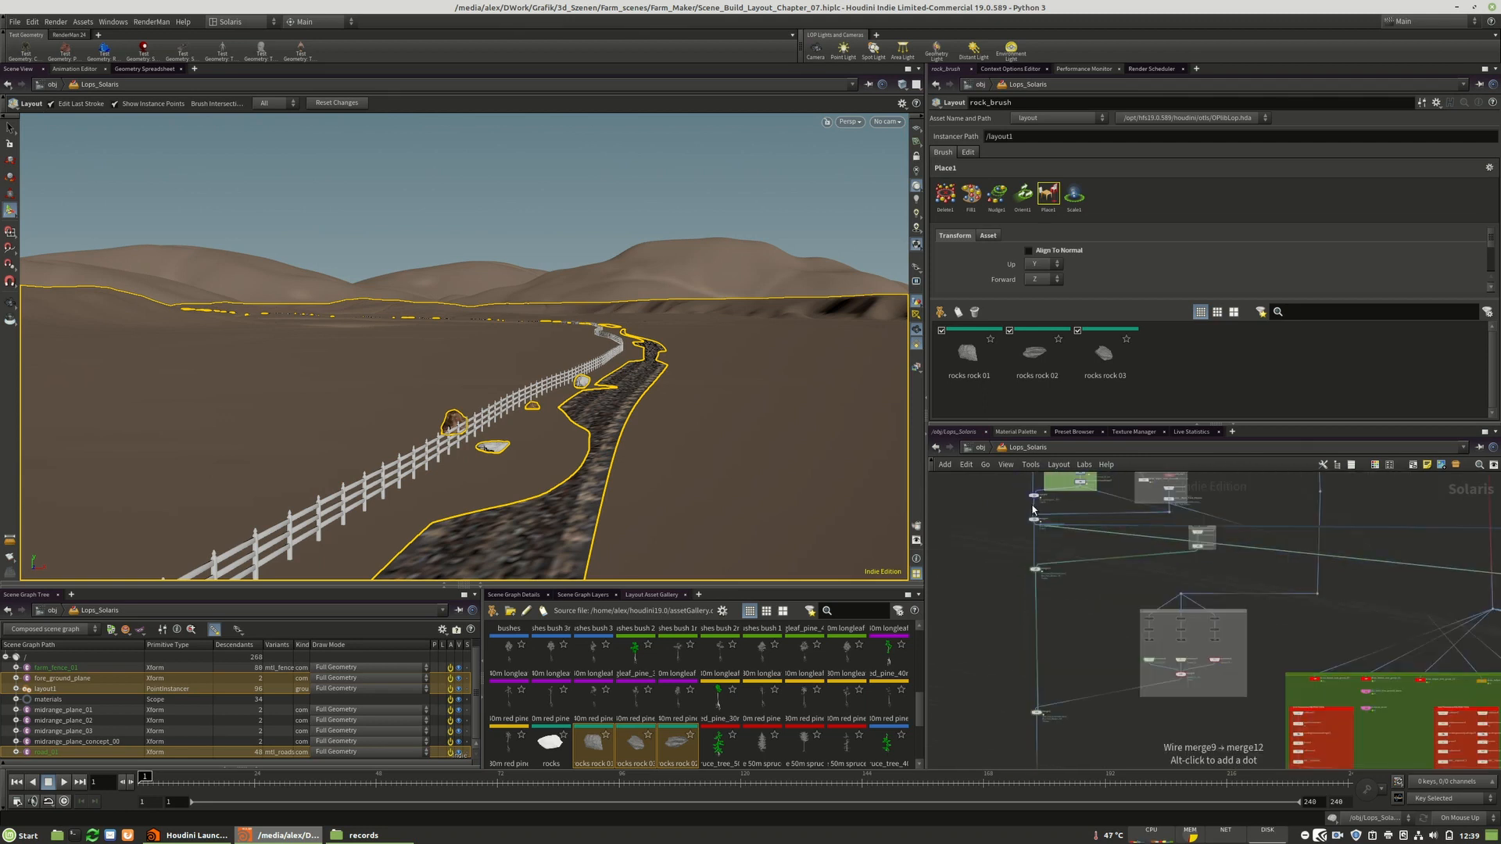
middle_drag(1042, 680, 1039, 577)
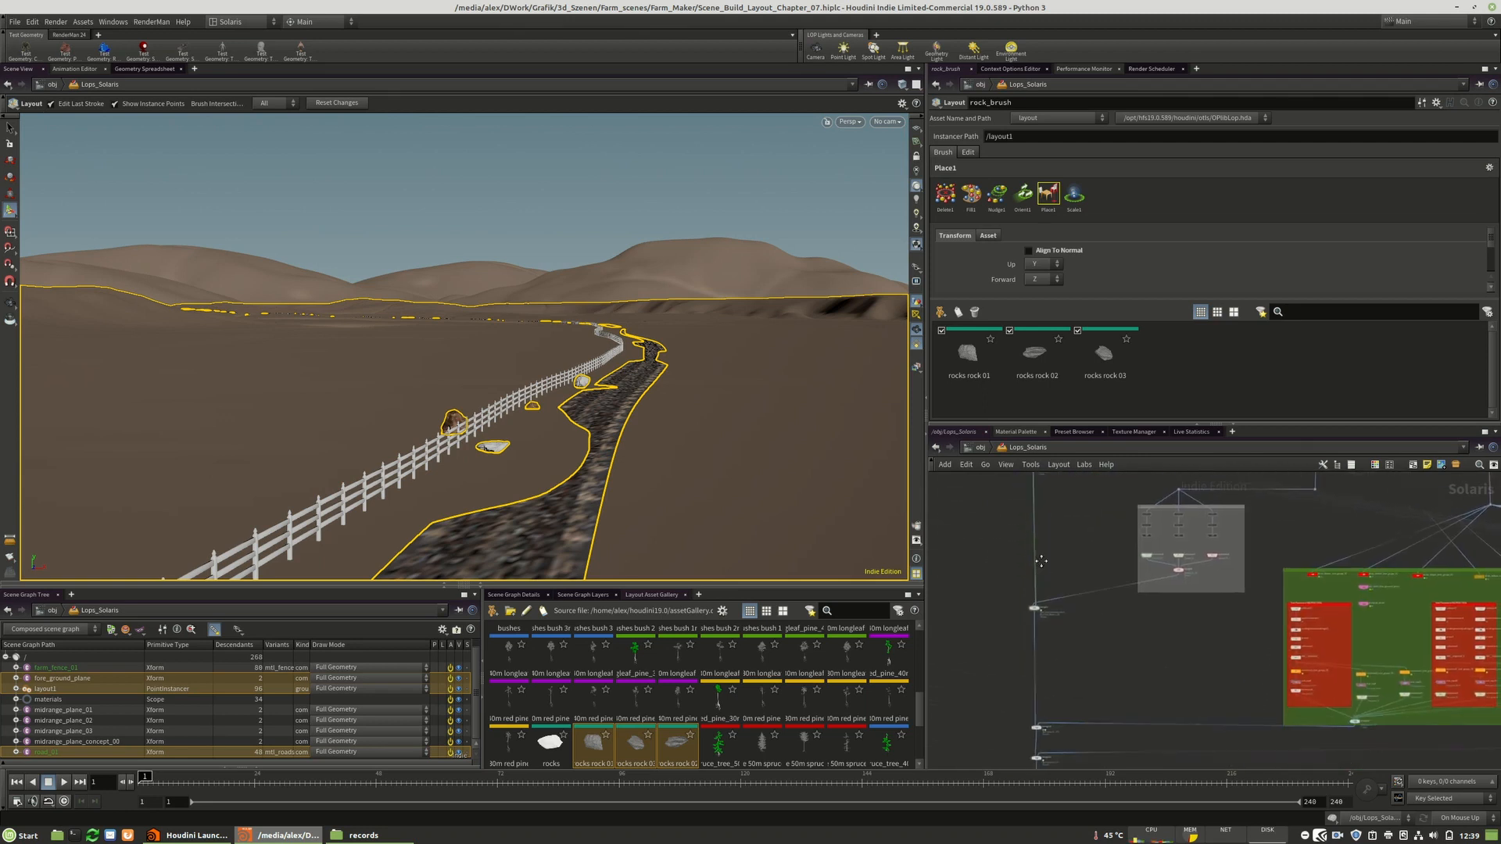
scroll(1015, 501, down, 3)
scroll(1033, 664, up, 5)
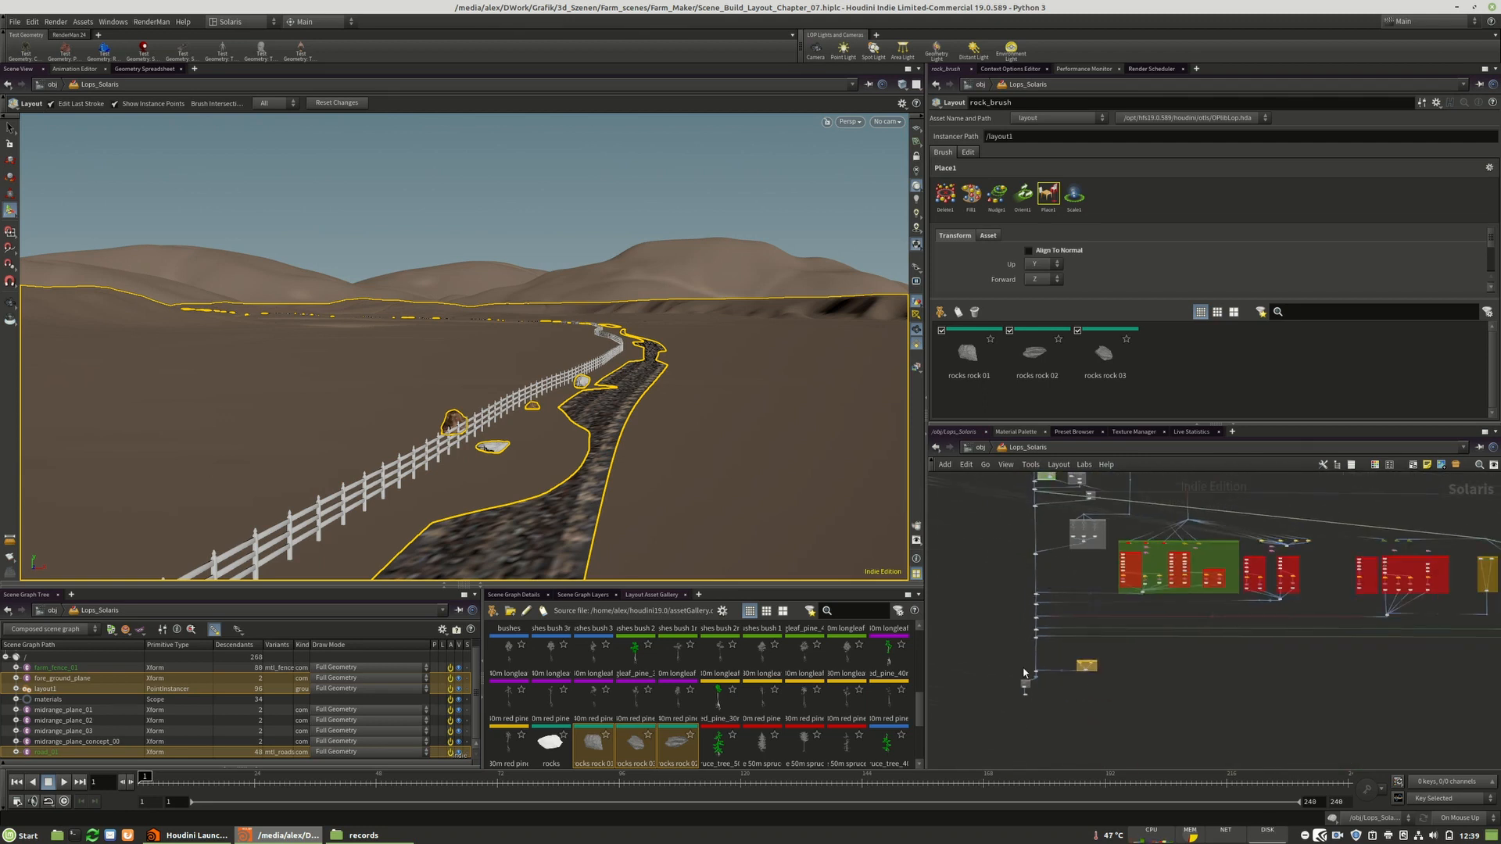
scroll(1035, 602, up, 3)
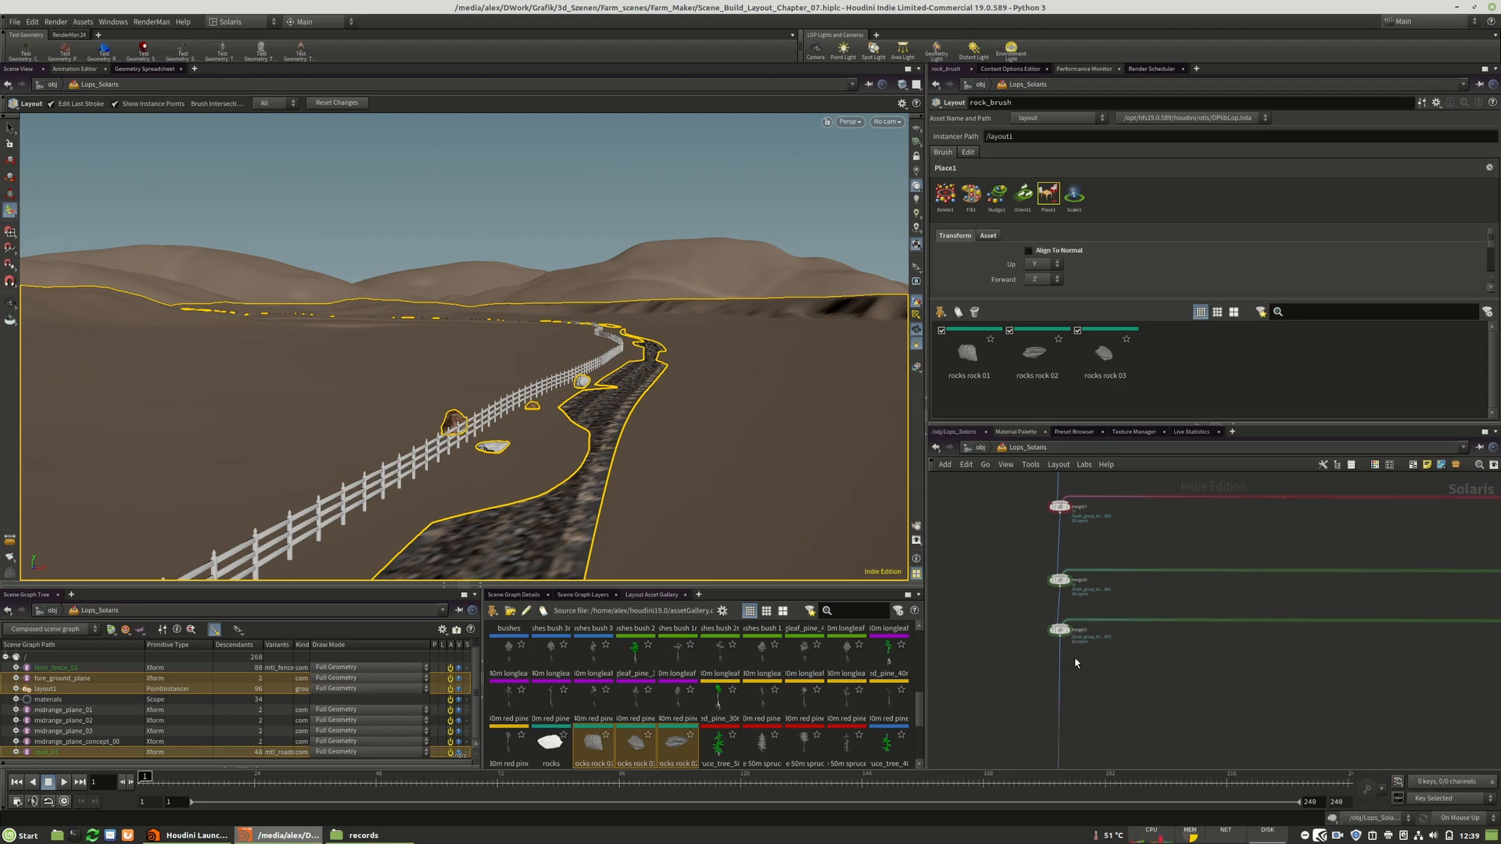
middle_drag(1075, 663, 1084, 670)
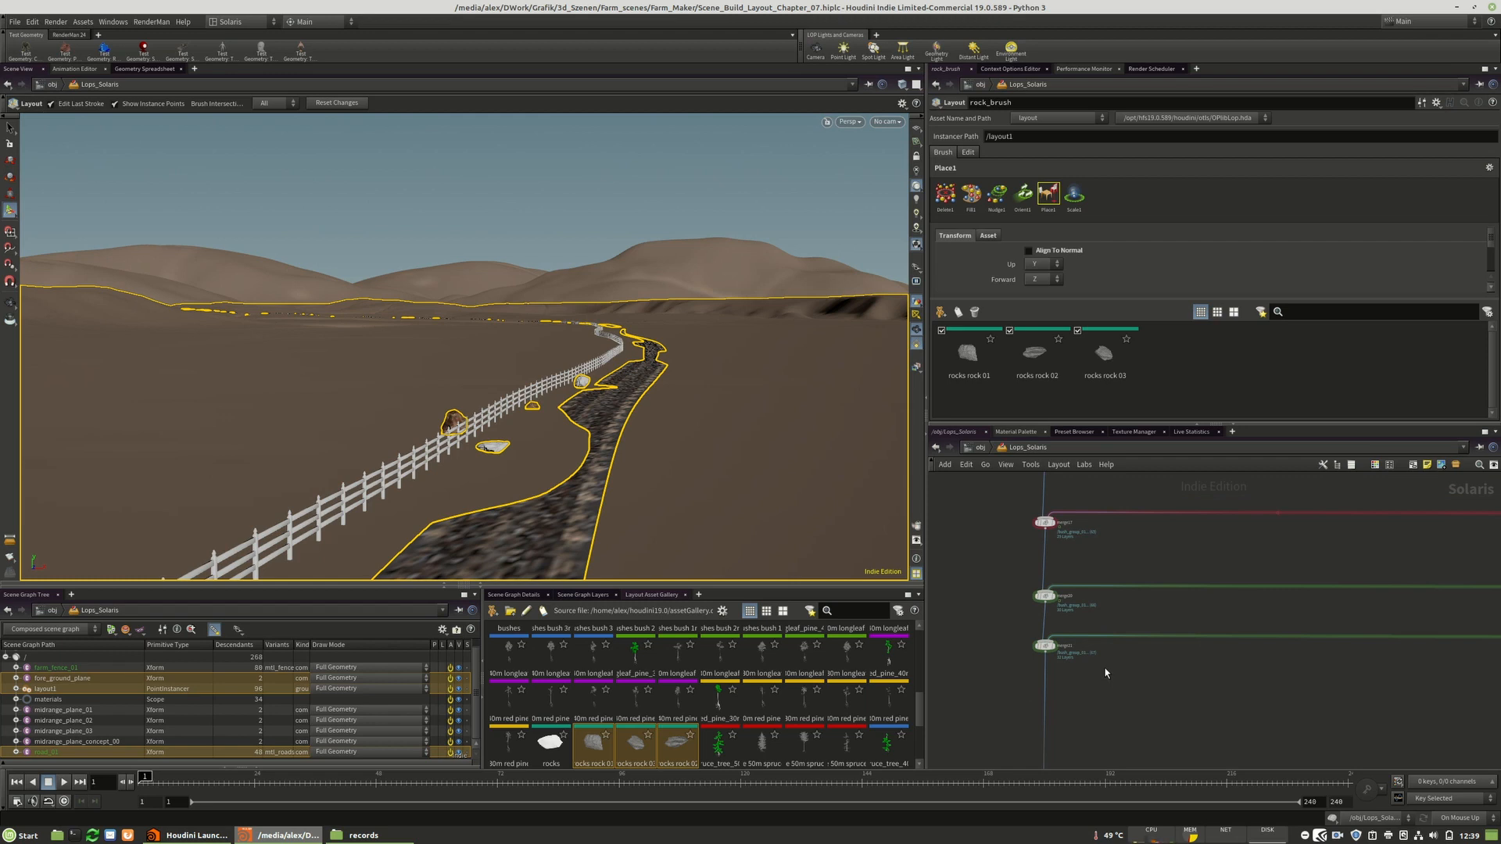
mouse_move(1048, 650)
scroll(989, 665, down, 3)
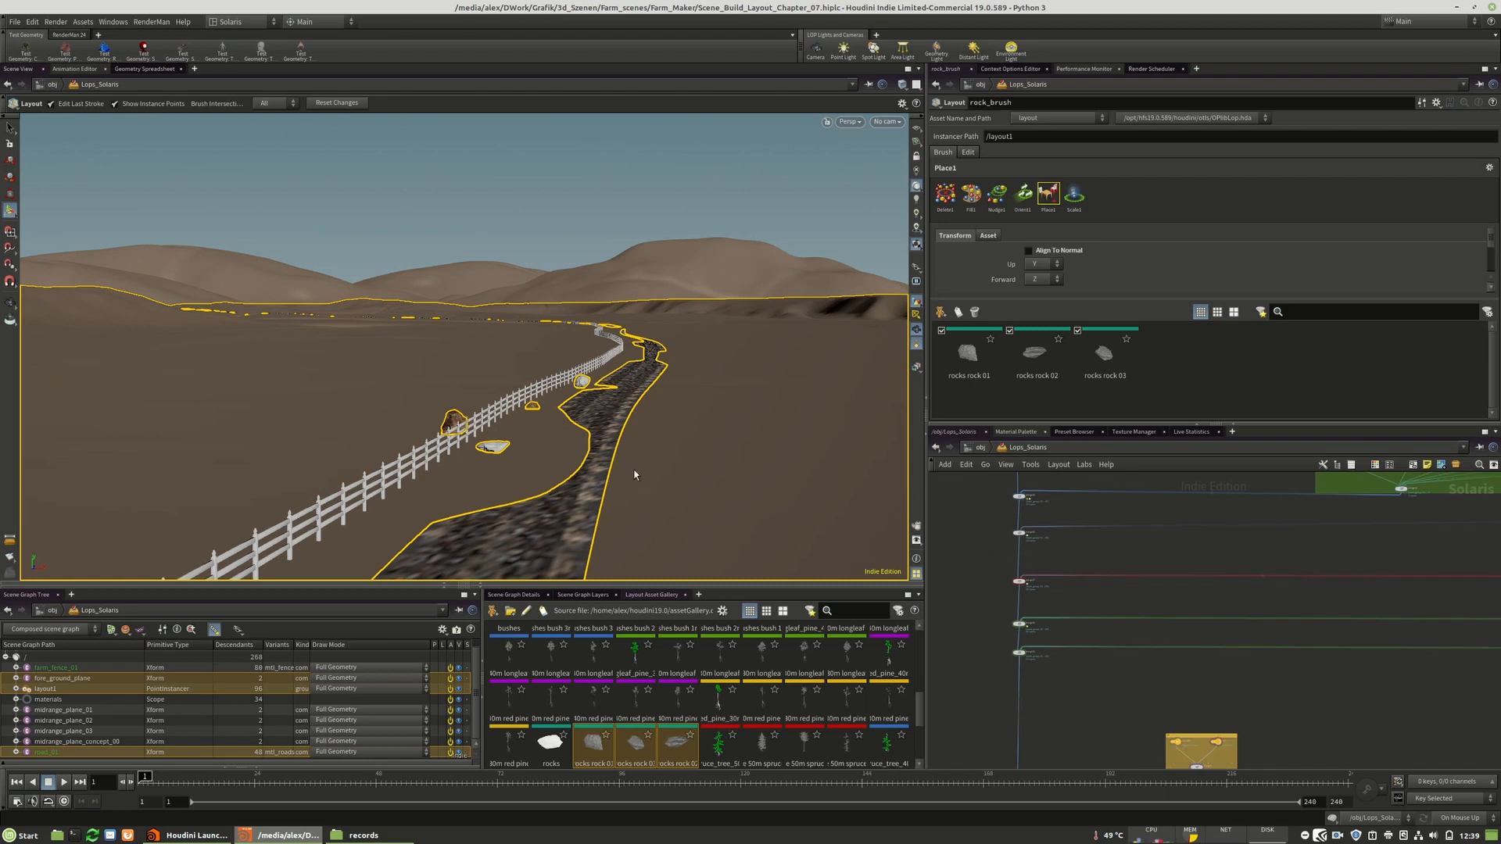
scroll(995, 691, down, 7)
scroll(1306, 636, up, 5)
scroll(1325, 642, up, 4)
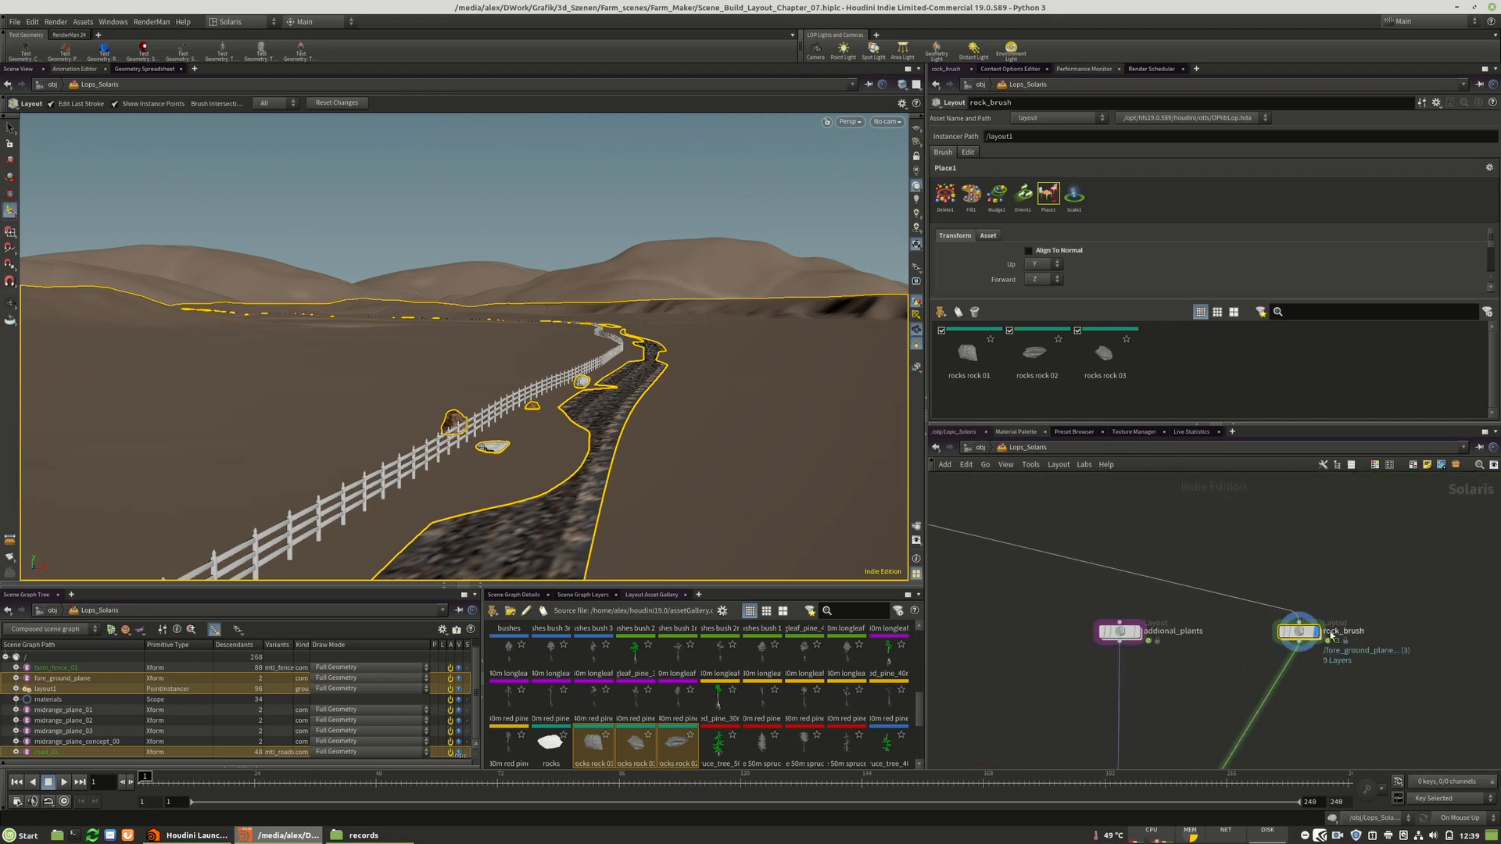
- Disconnect the incoming wire from the rock_brush layout node so it works on its rock instances alone
middle_drag(1314, 564, 1270, 620)
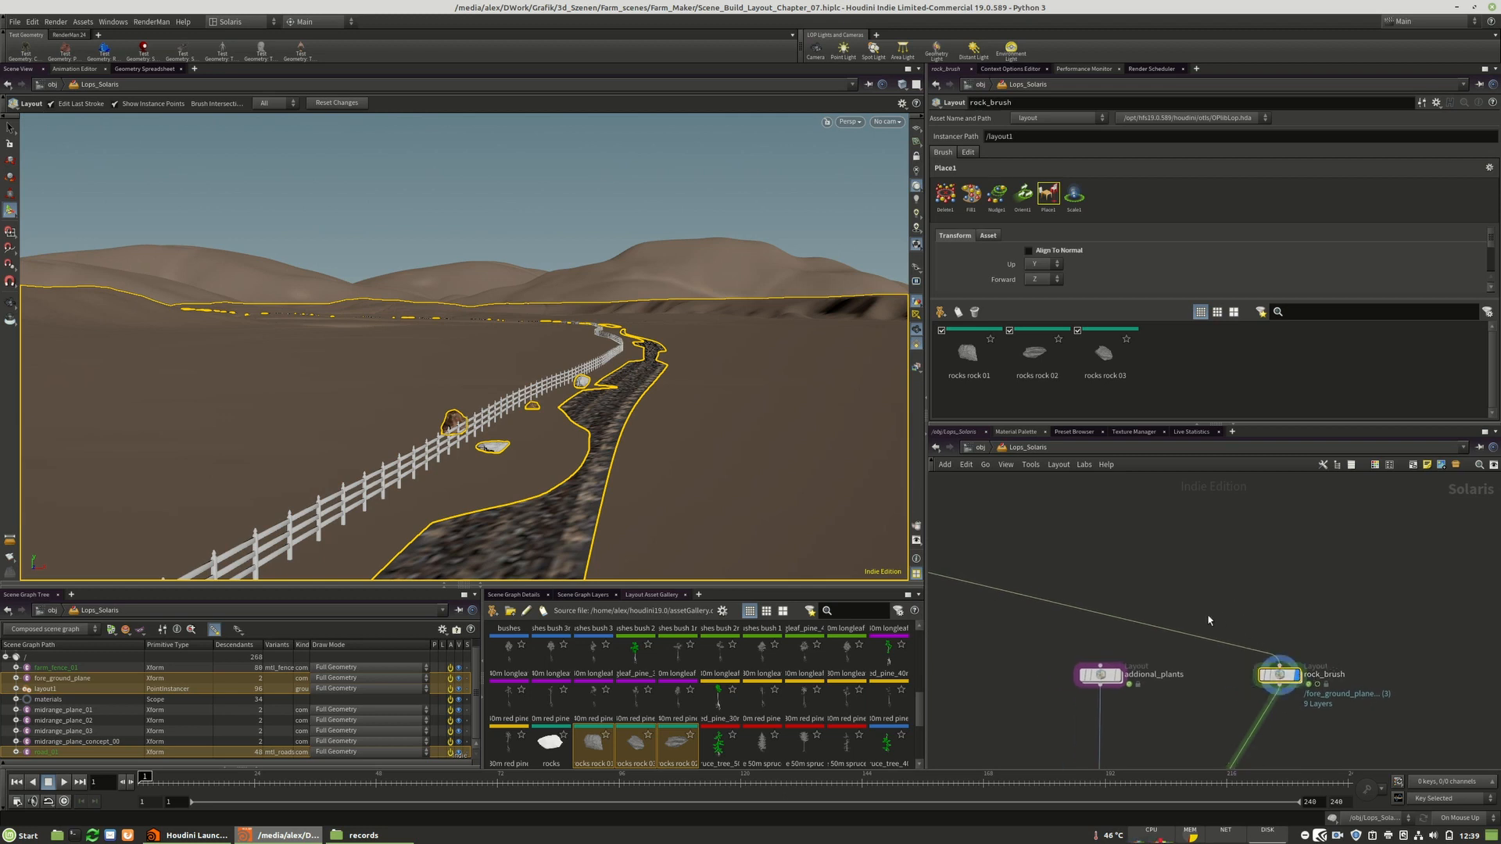
middle_drag(1209, 620, 1251, 619)
drag(1320, 664, 1400, 569)
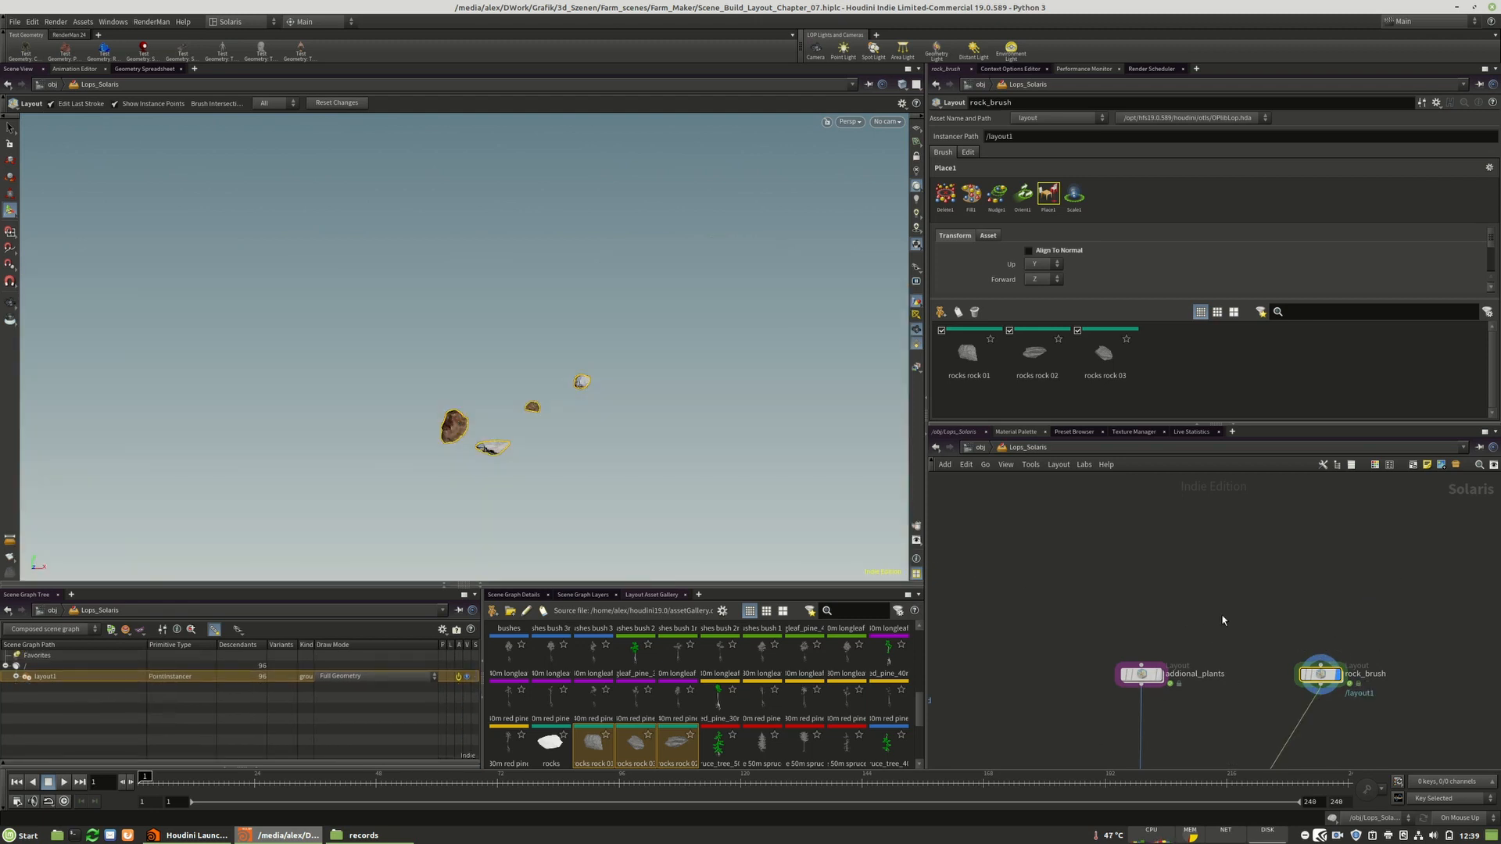
middle_drag(1223, 620, 1277, 599)
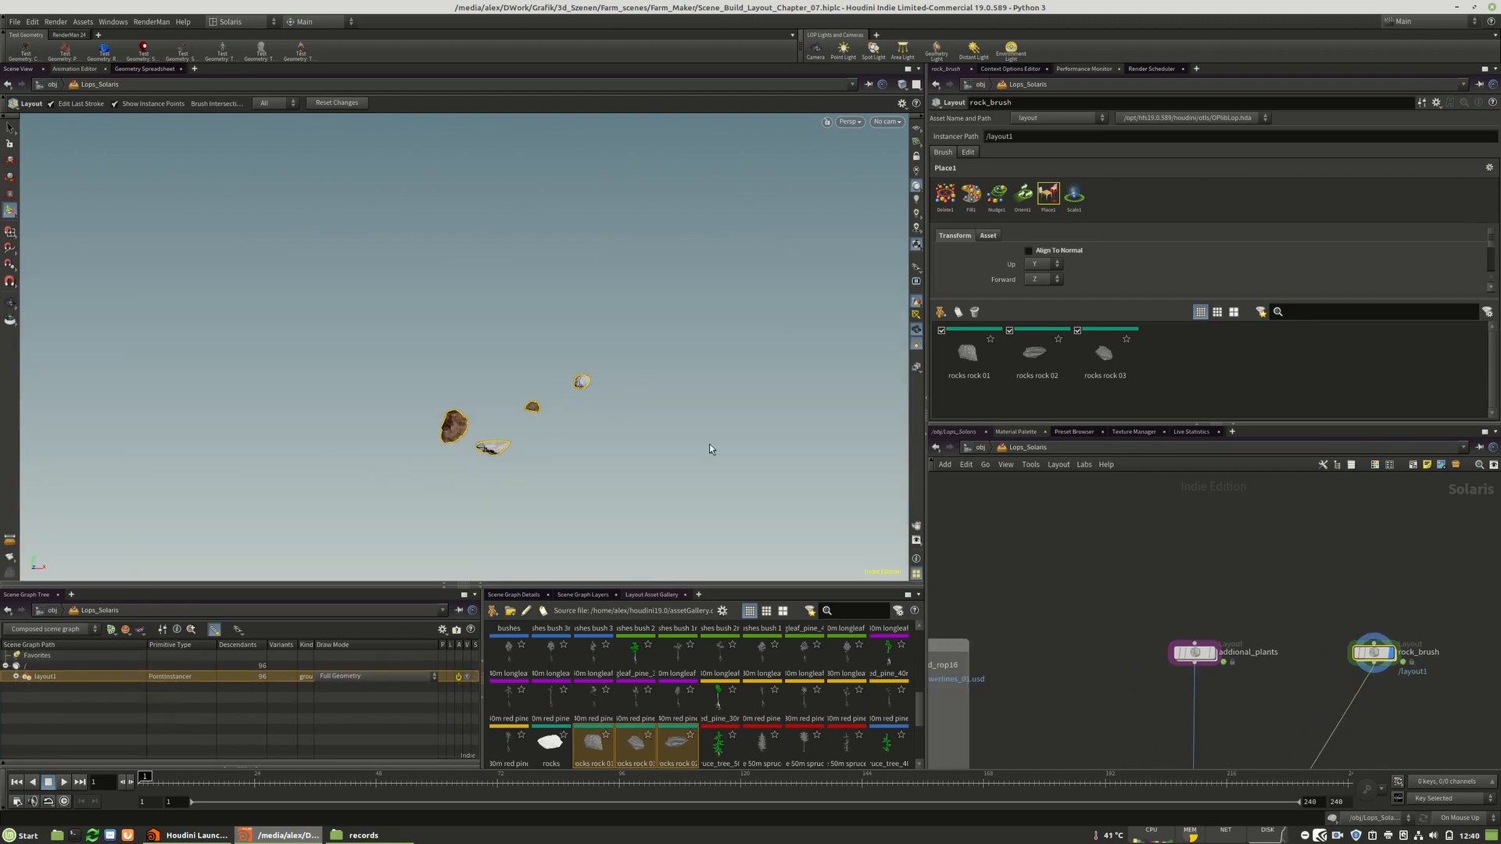
middle_drag(1187, 633, 1320, 611)
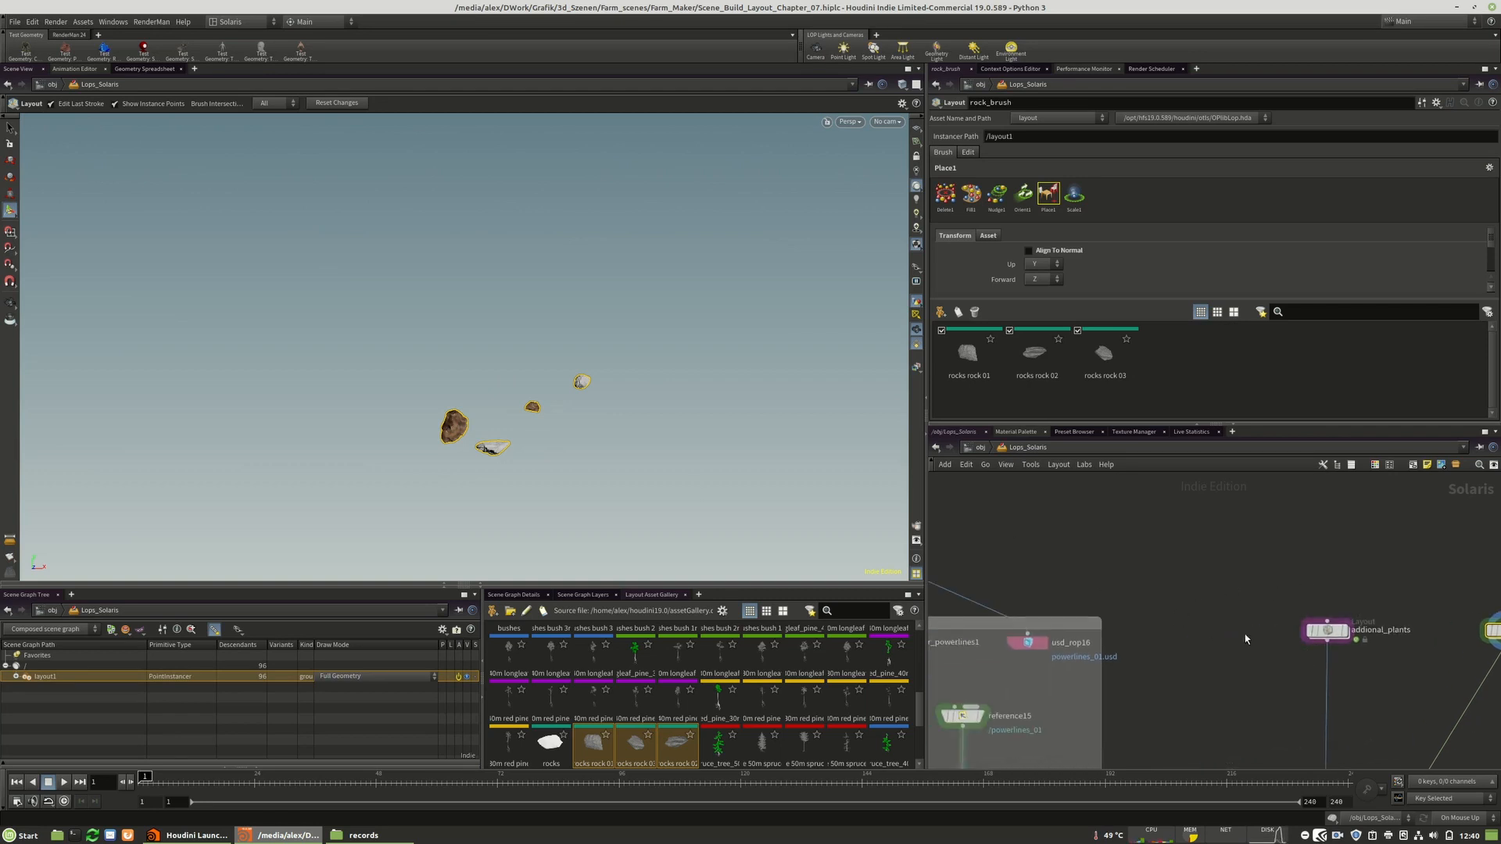
- Select the addional_plants layout node and examine the grass brushes, draw helper nodes and tree placement groups in the network
click(1330, 630)
middle_drag(1212, 564, 1400, 564)
scroll(1400, 564, down, 5)
scroll(1105, 588, up, 5)
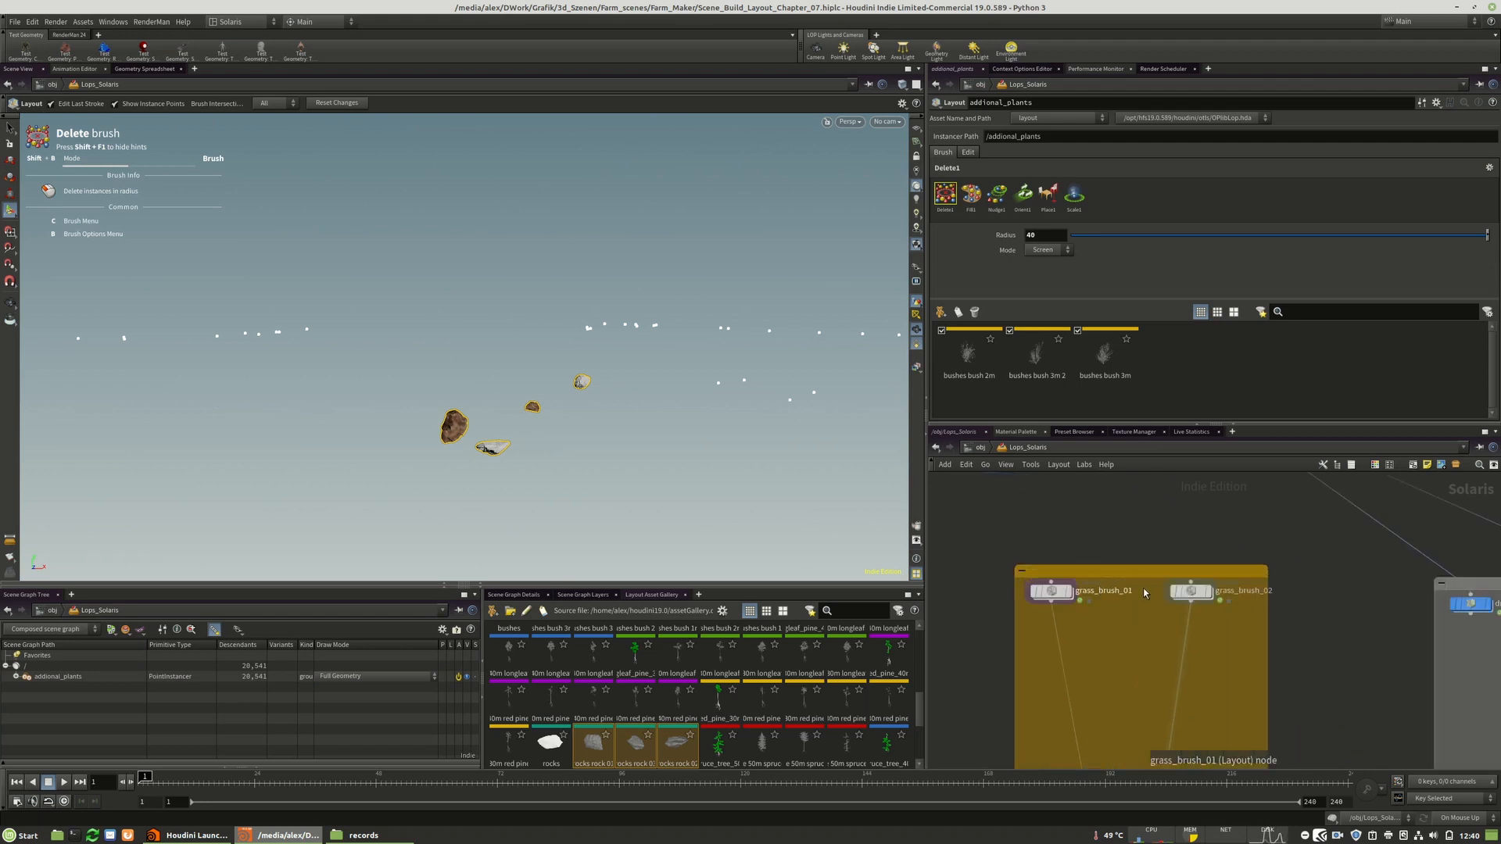
scroll(1261, 573, down, 3)
middle_drag(1261, 573, 1281, 568)
scroll(1335, 632, down, 5)
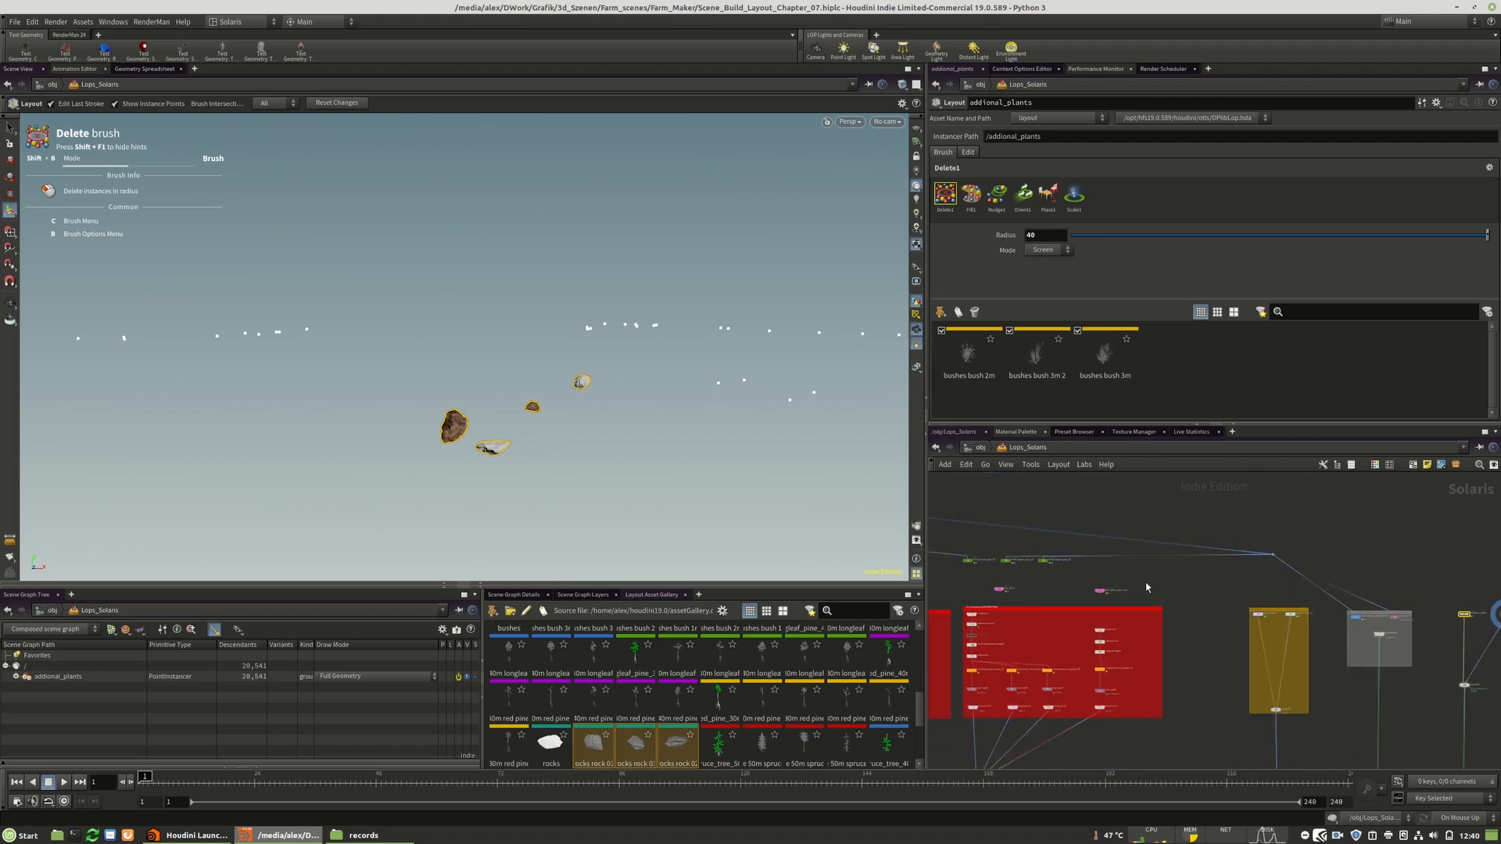
middle_drag(1124, 577, 1268, 581)
scroll(1149, 559, up, 5)
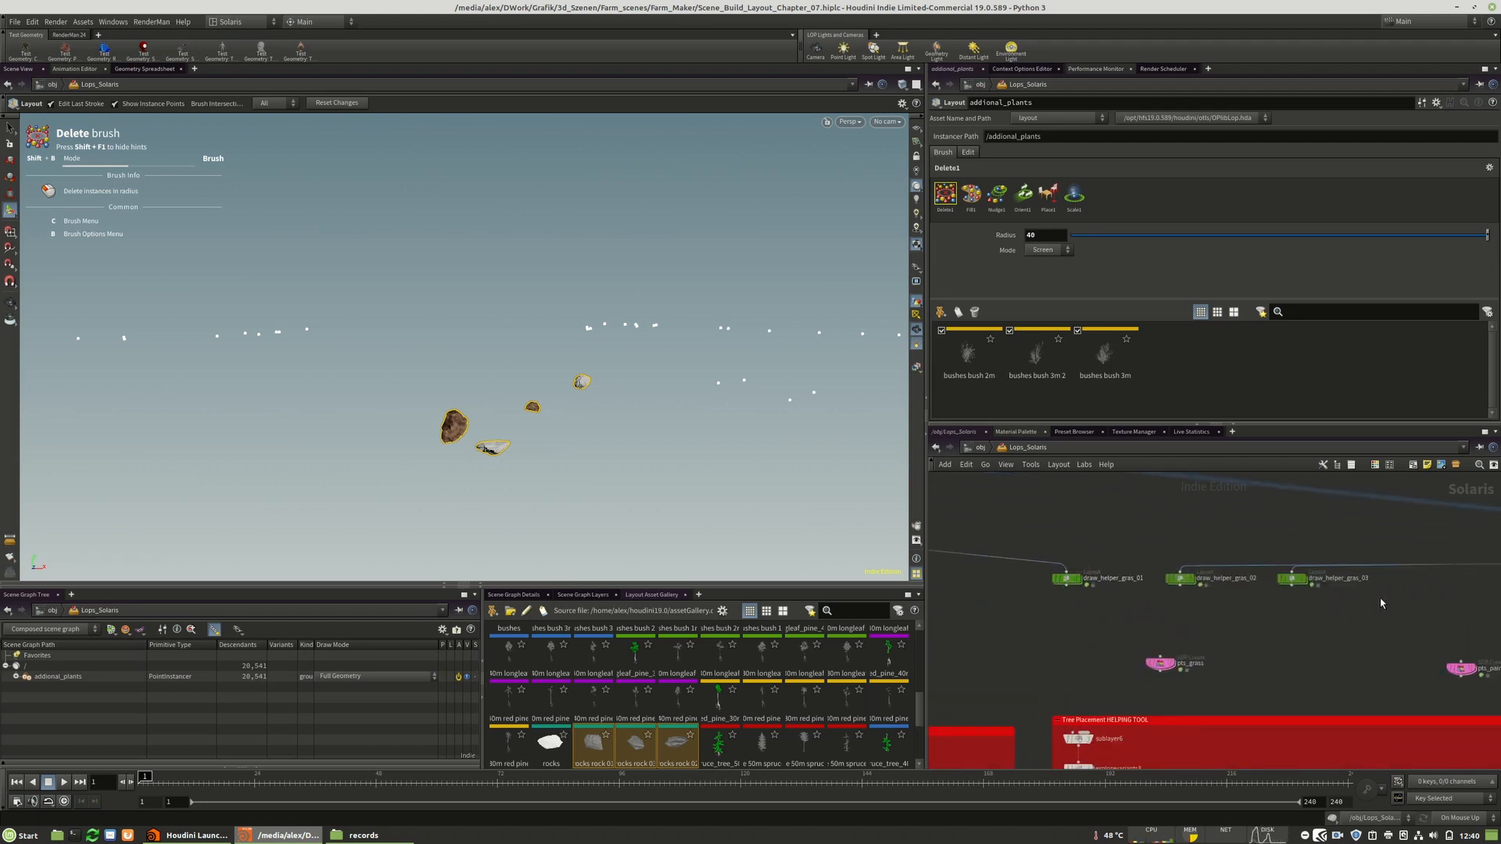
drag(950, 550, 1060, 541)
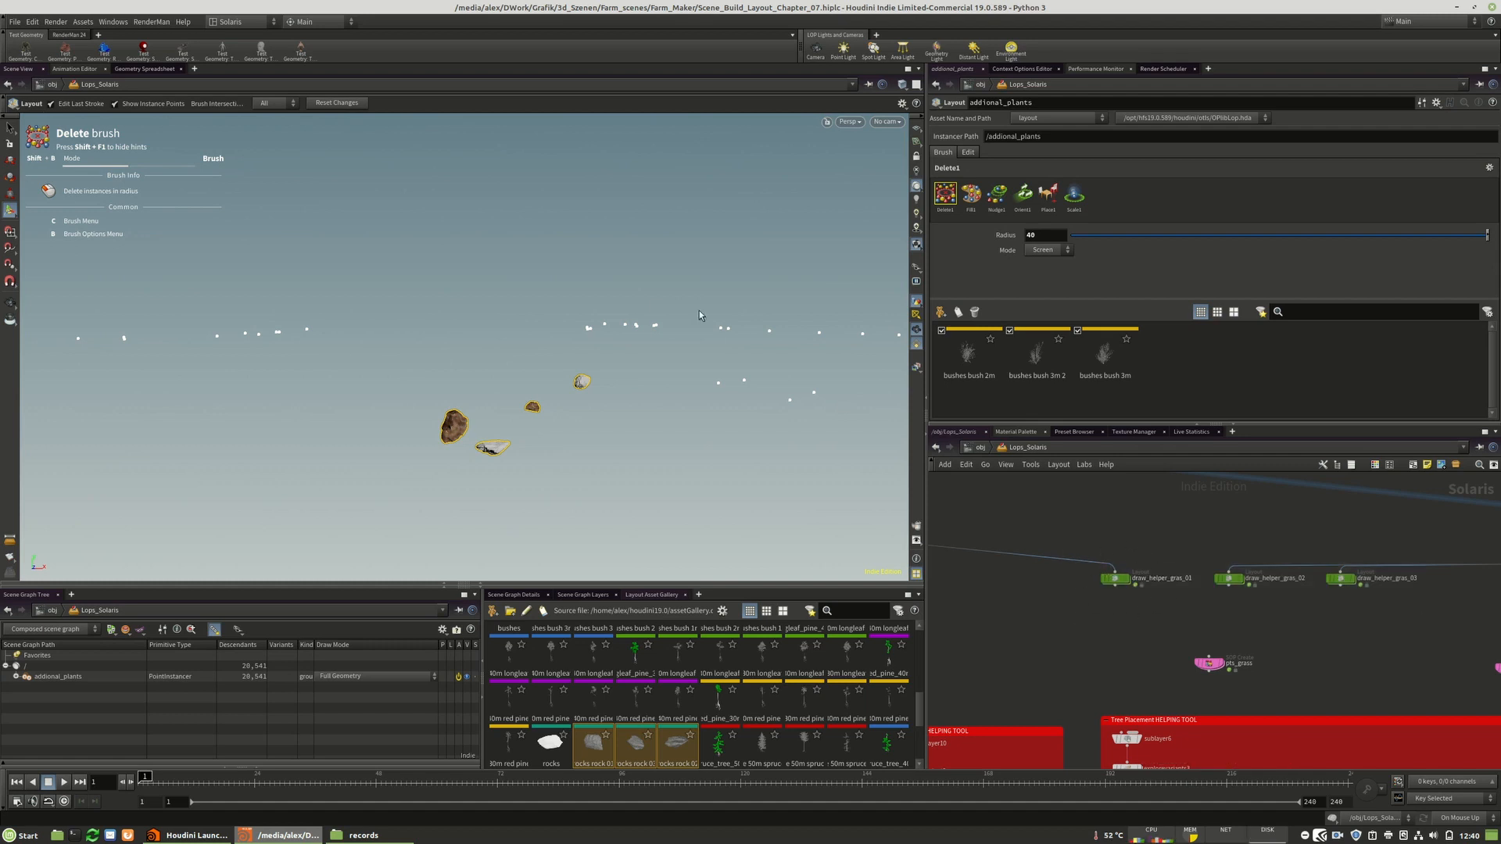
scroll(1131, 544, down, 3)
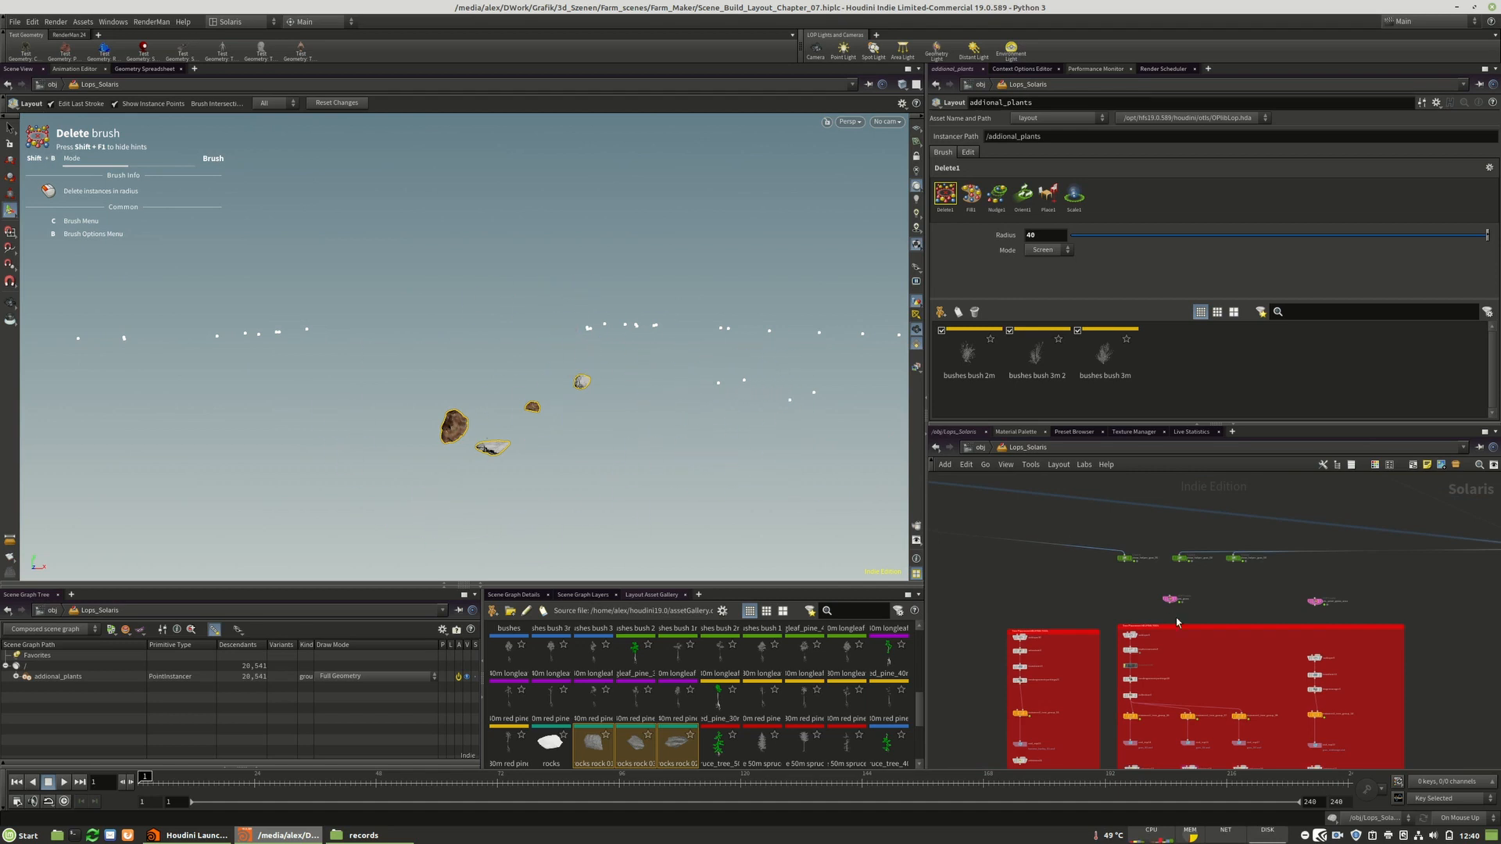
scroll(1196, 582, up, 4)
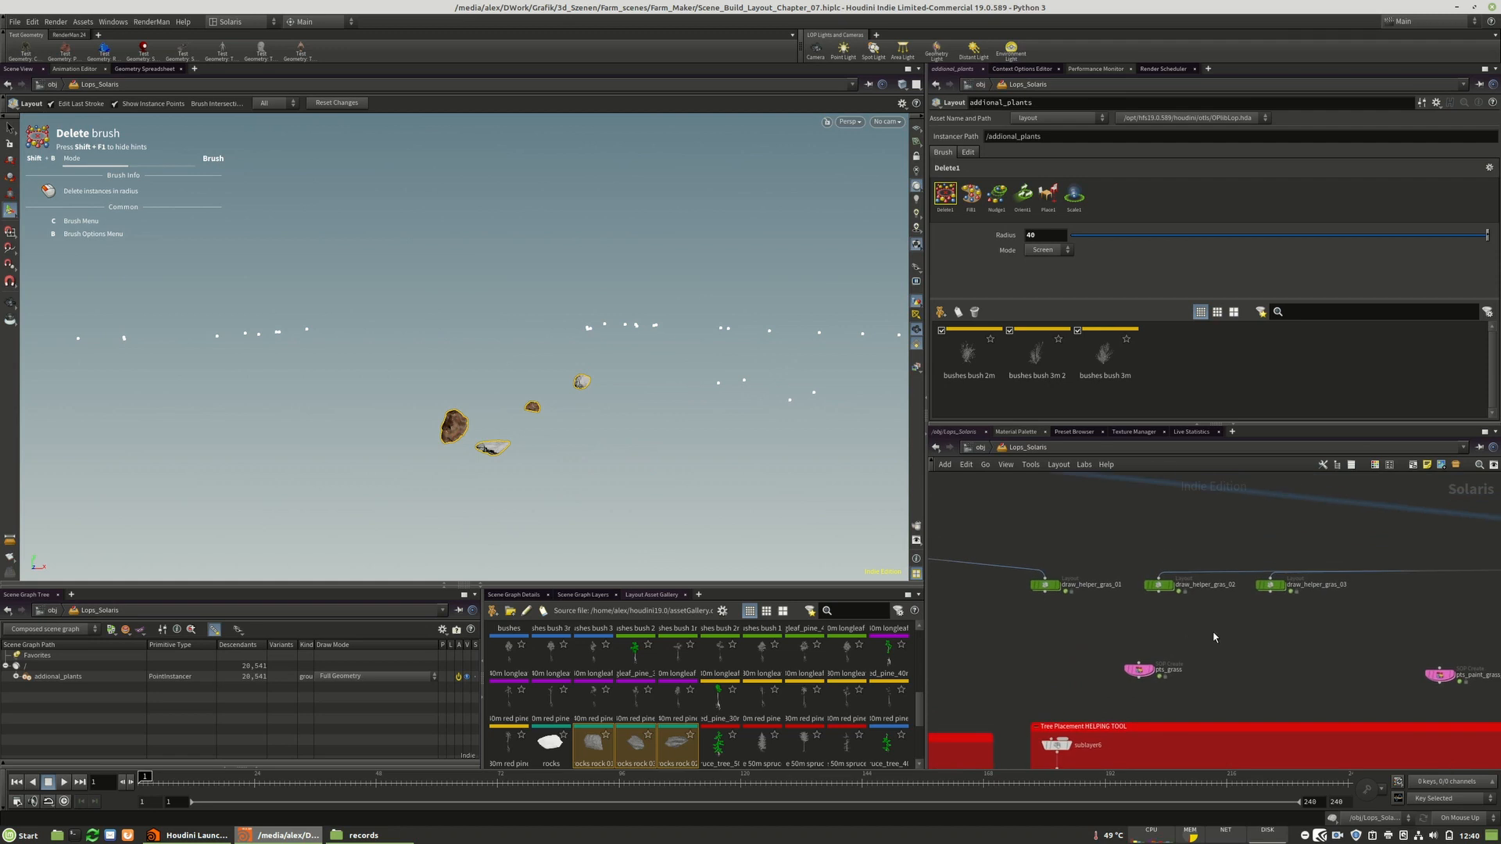
drag(1303, 630, 995, 611)
scroll(993, 610, down, 5)
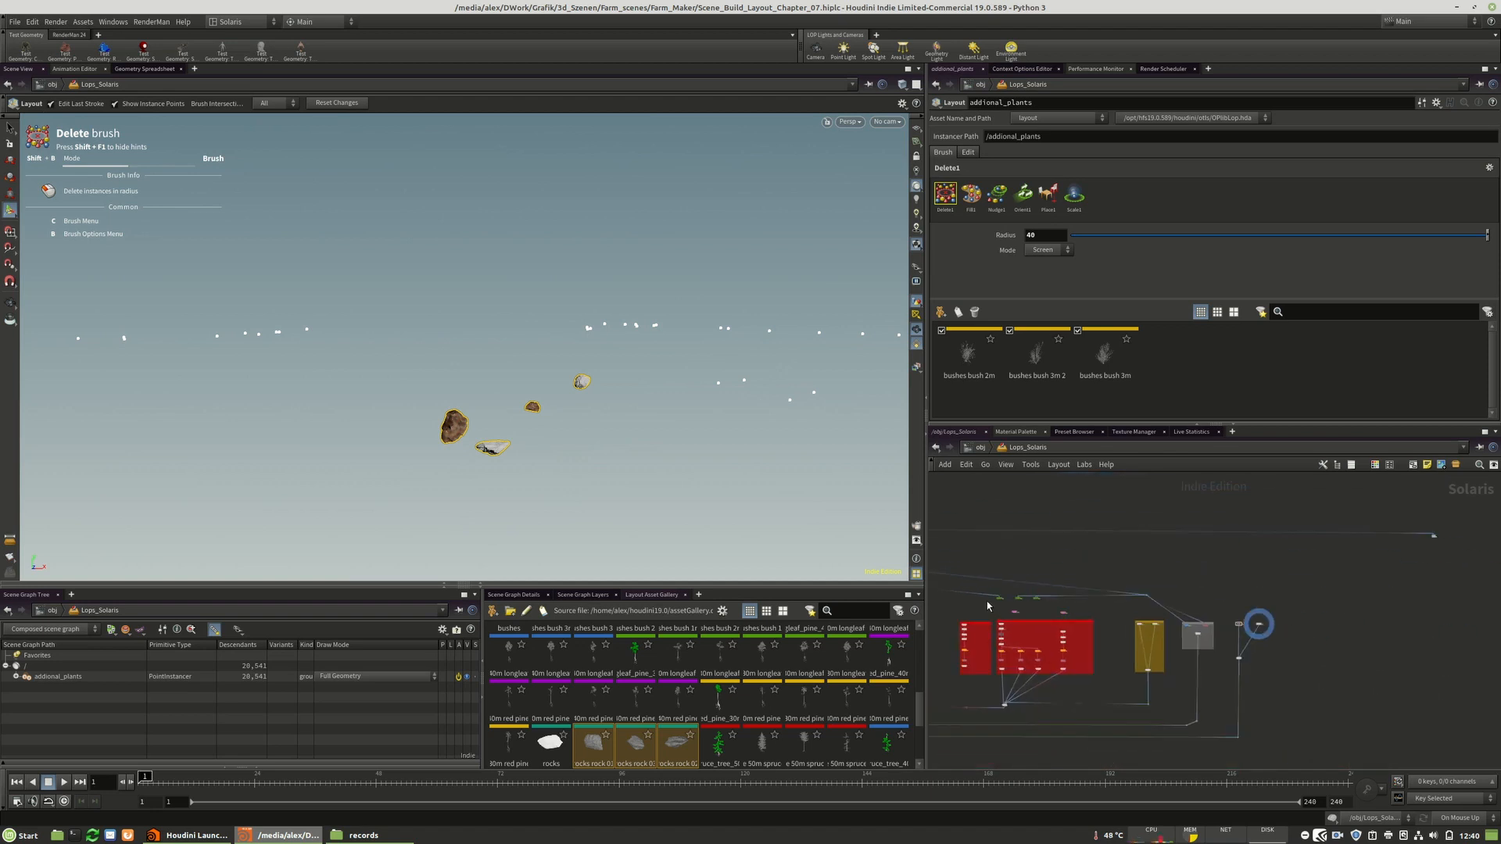
- Reselect the rock_brush layout node and try its Place brush near the existing rocks in the viewport
scroll(1274, 623, up, 4)
scroll(1209, 658, up, 3)
drag(1306, 536, 1204, 640)
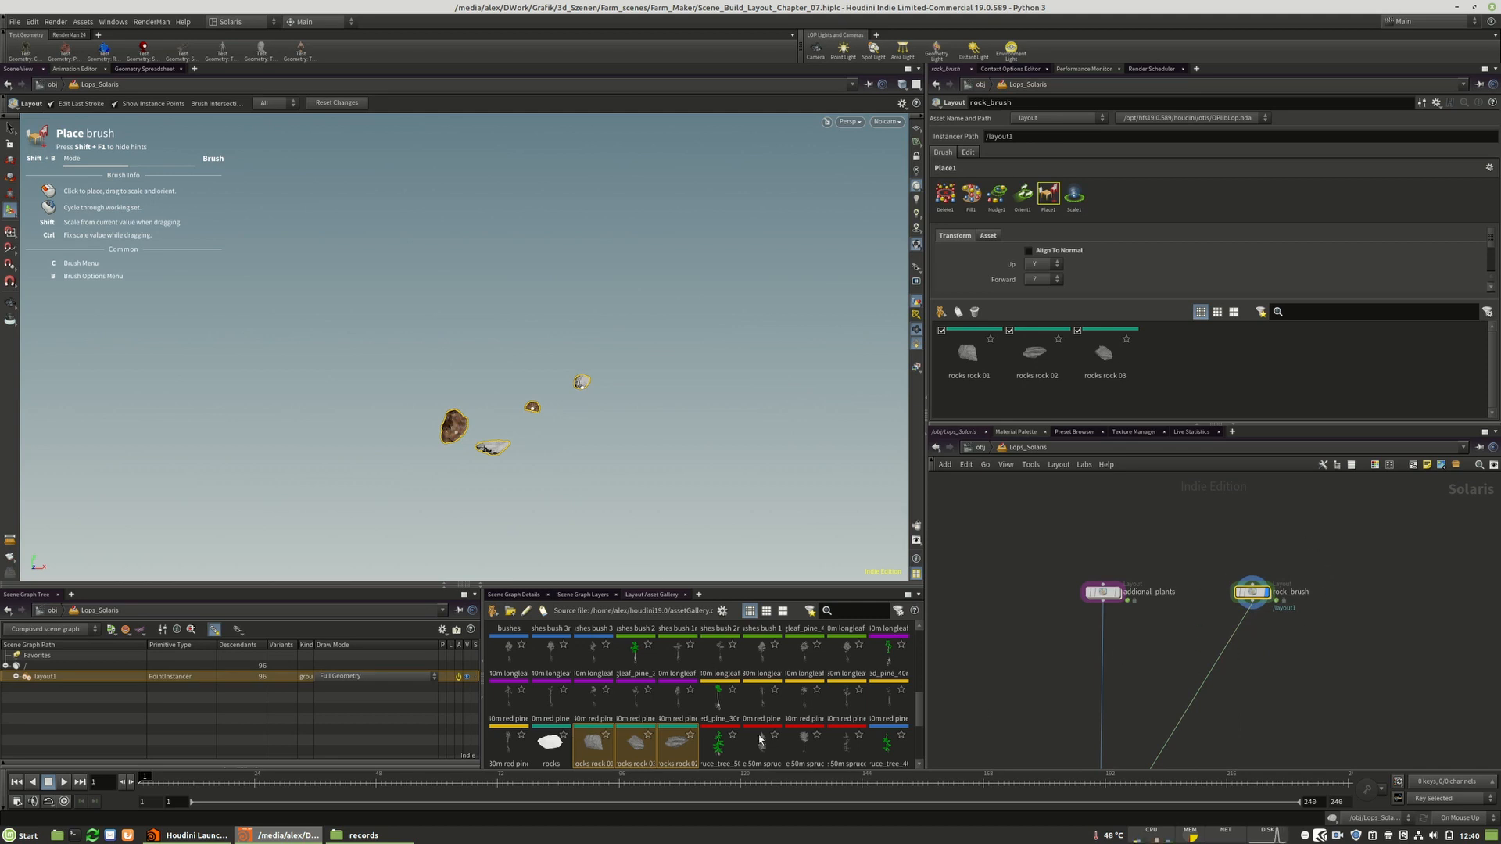
click(613, 404)
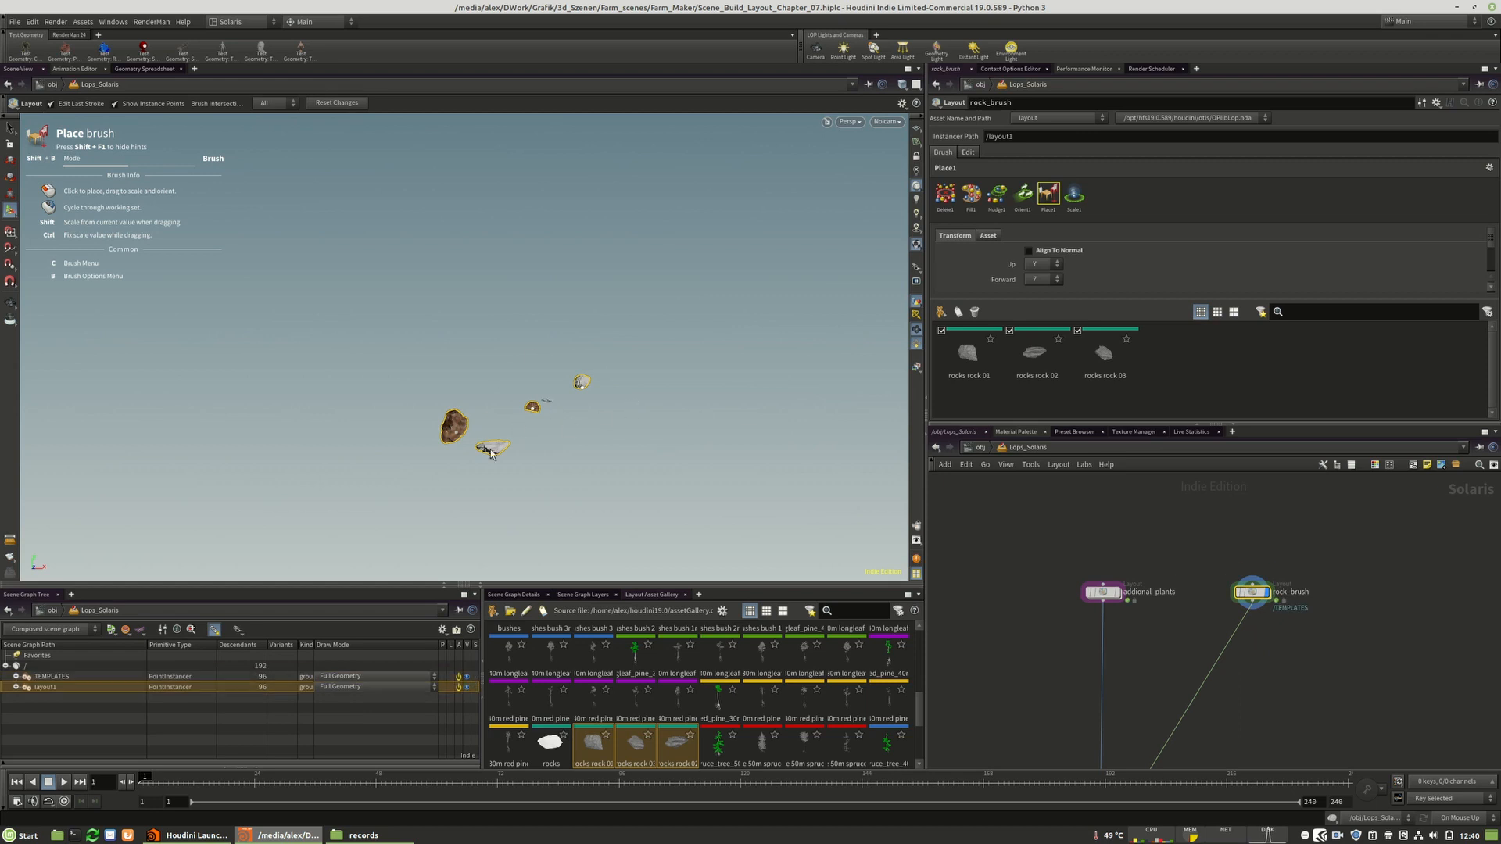
scroll(1302, 587, down, 10)
scroll(1254, 666, down, 6)
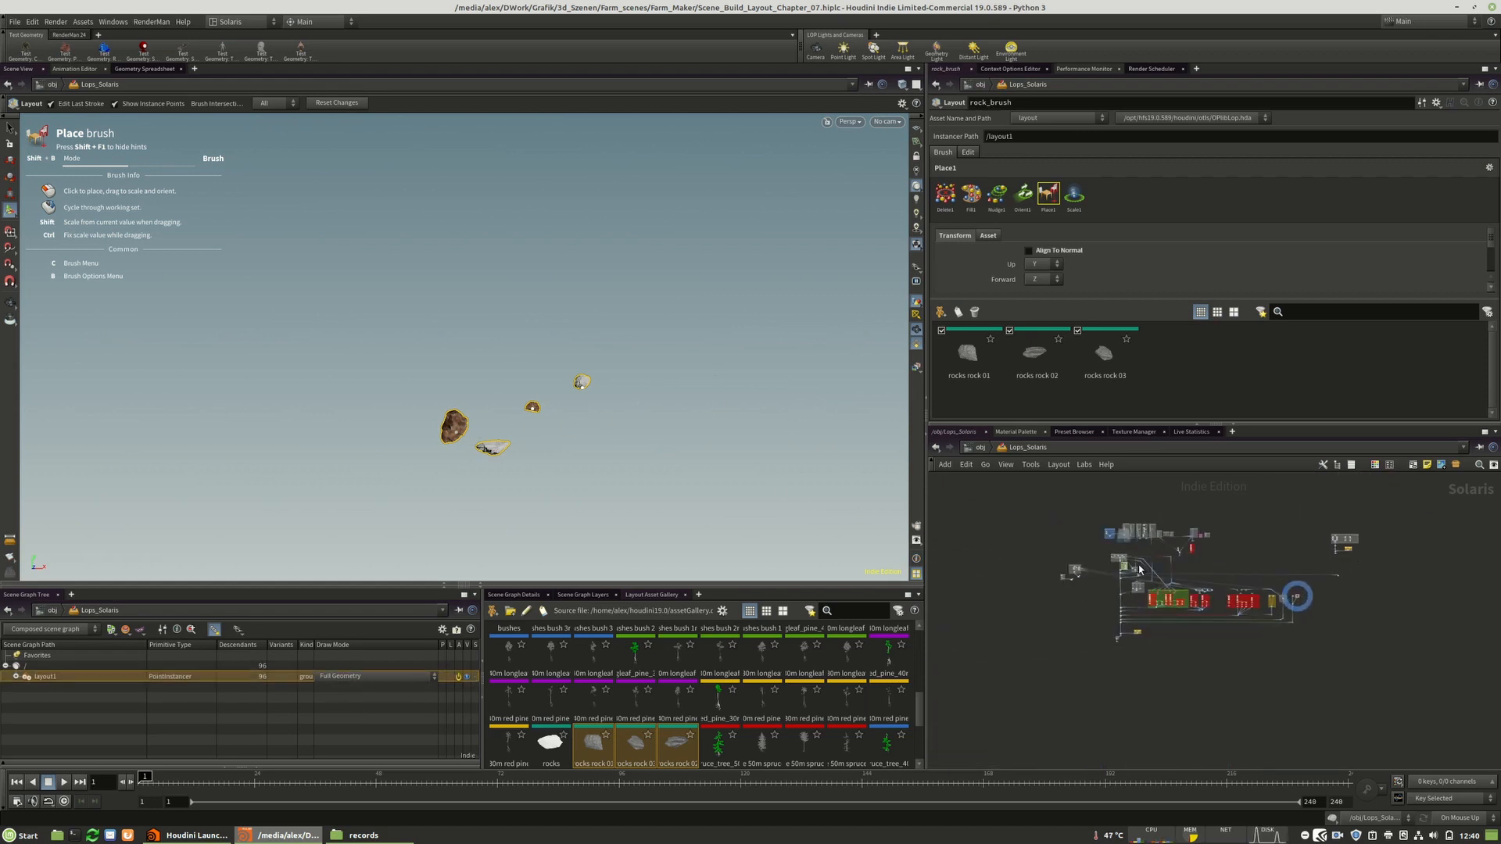
scroll(1219, 602, up, 6)
scroll(1390, 596, down, 6)
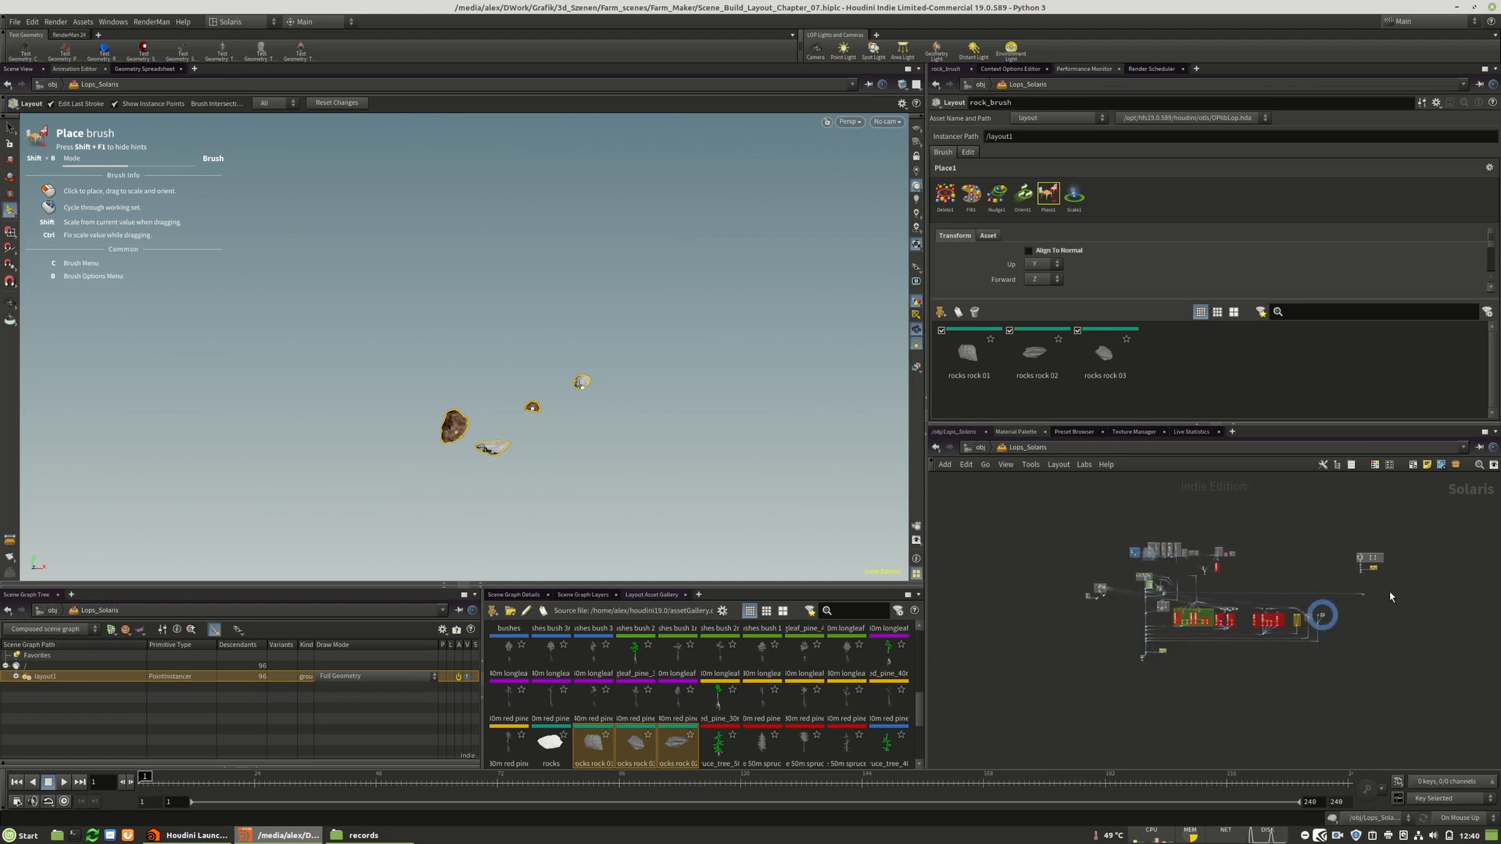
- Select and display the merge12 node on the main branch to show the terrain, fence and road
scroll(1107, 599, up, 6)
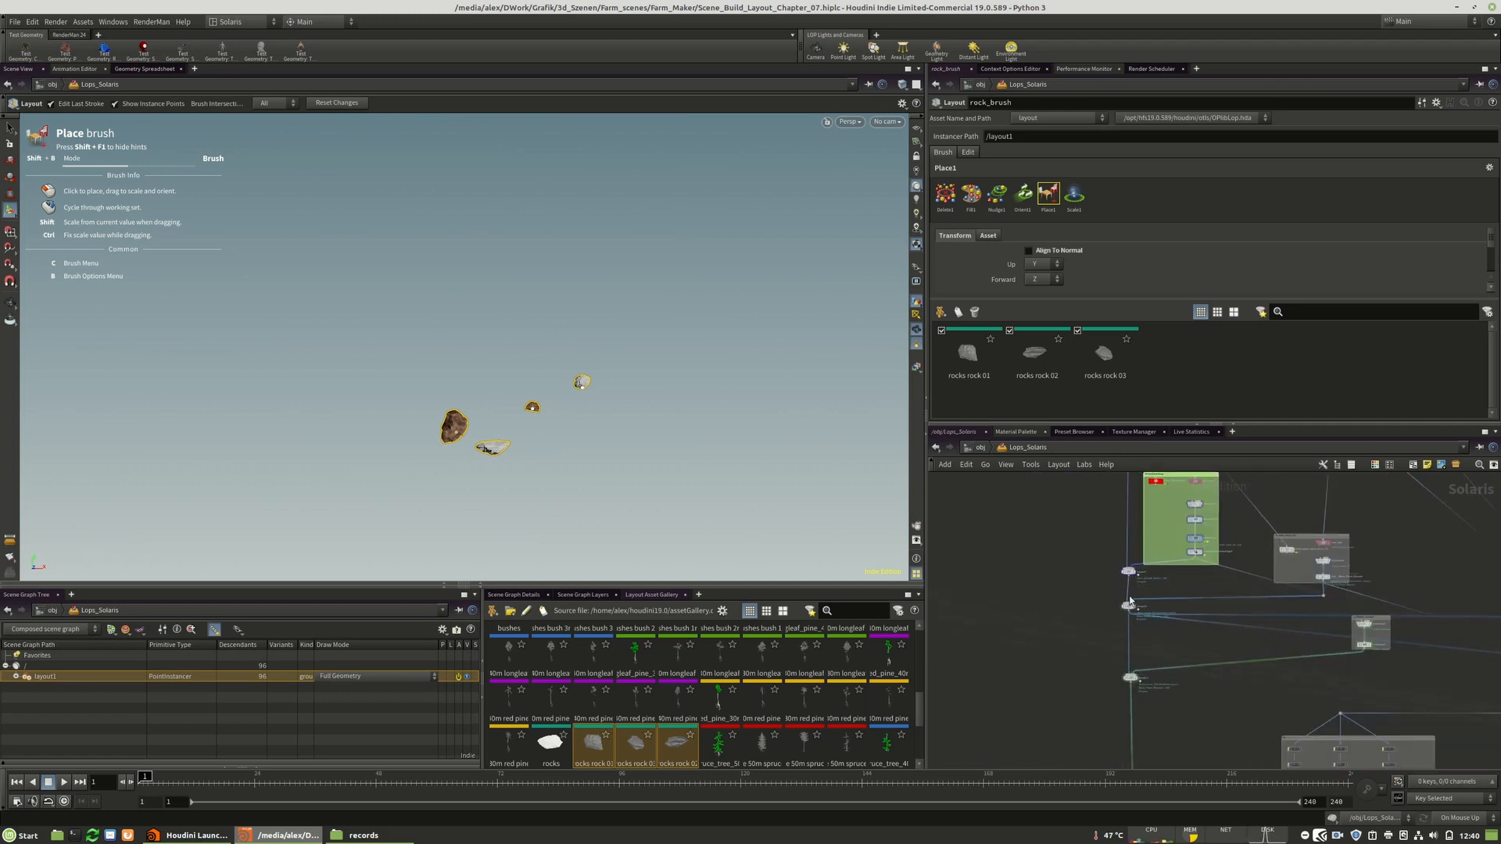
scroll(1107, 600, up, 4)
click(1112, 596)
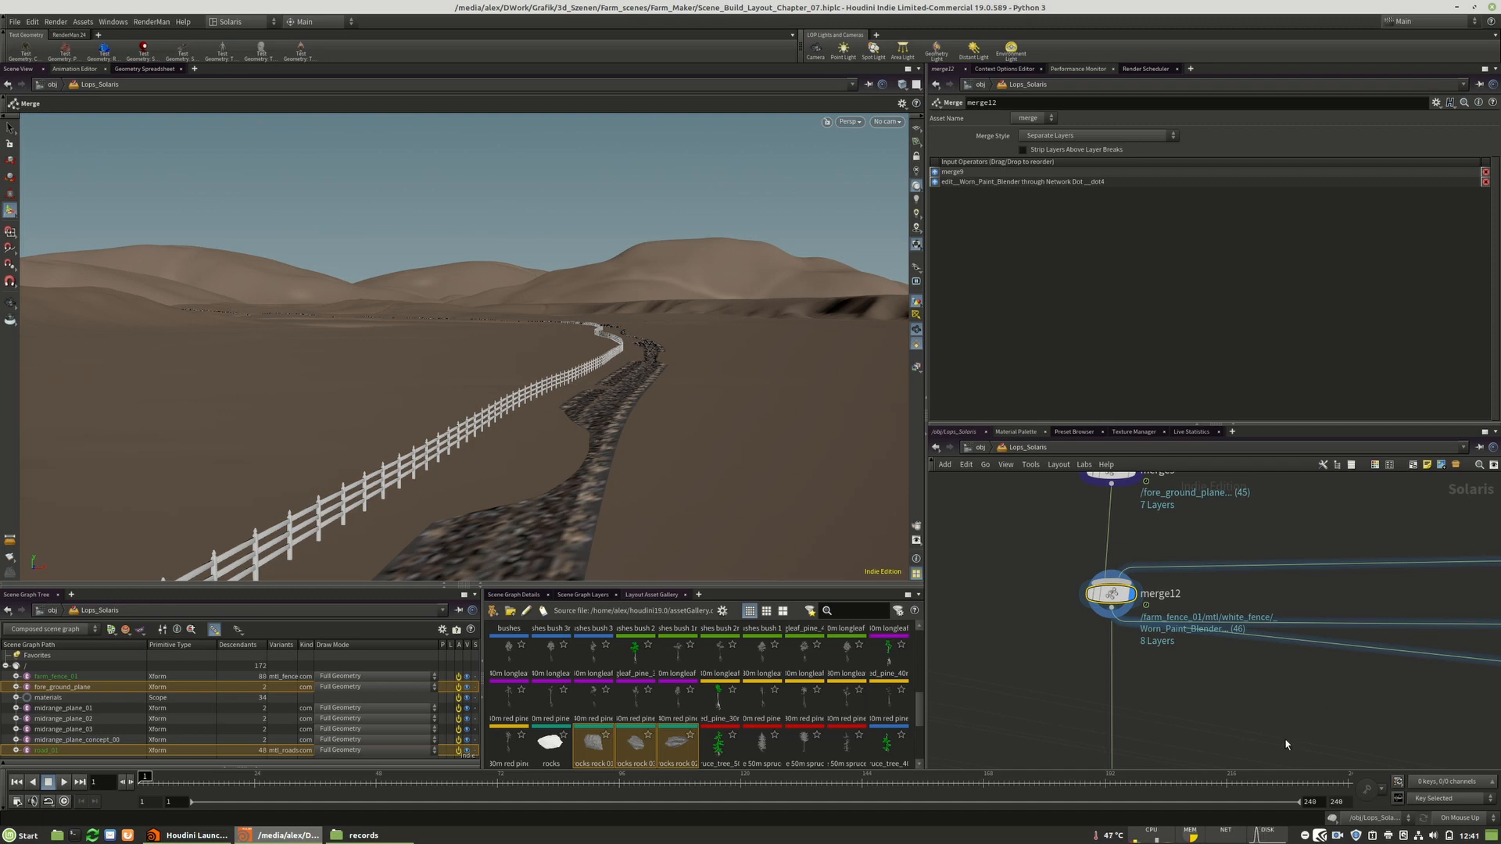
- Examine the overall network layout and the separate cloud group with its cumulus VDB and material nodes
scroll(1005, 658, down, 10)
scroll(976, 648, down, 5)
scroll(1184, 638, up, 6)
scroll(1160, 550, up, 5)
scroll(1231, 628, down, 3)
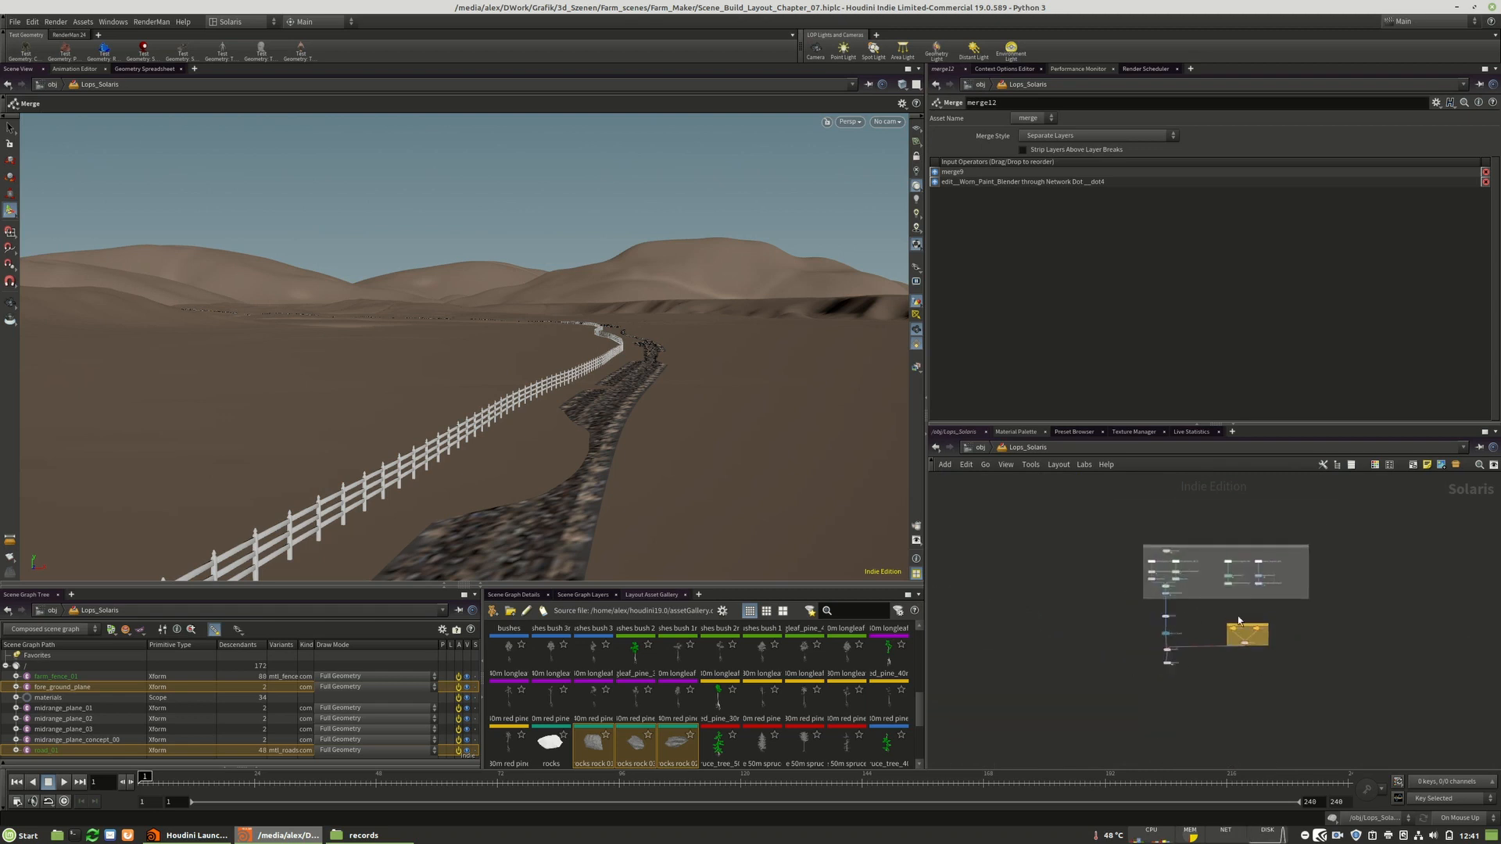
scroll(1171, 545, up, 7)
scroll(1351, 585, down, 6)
scroll(1353, 588, down, 3)
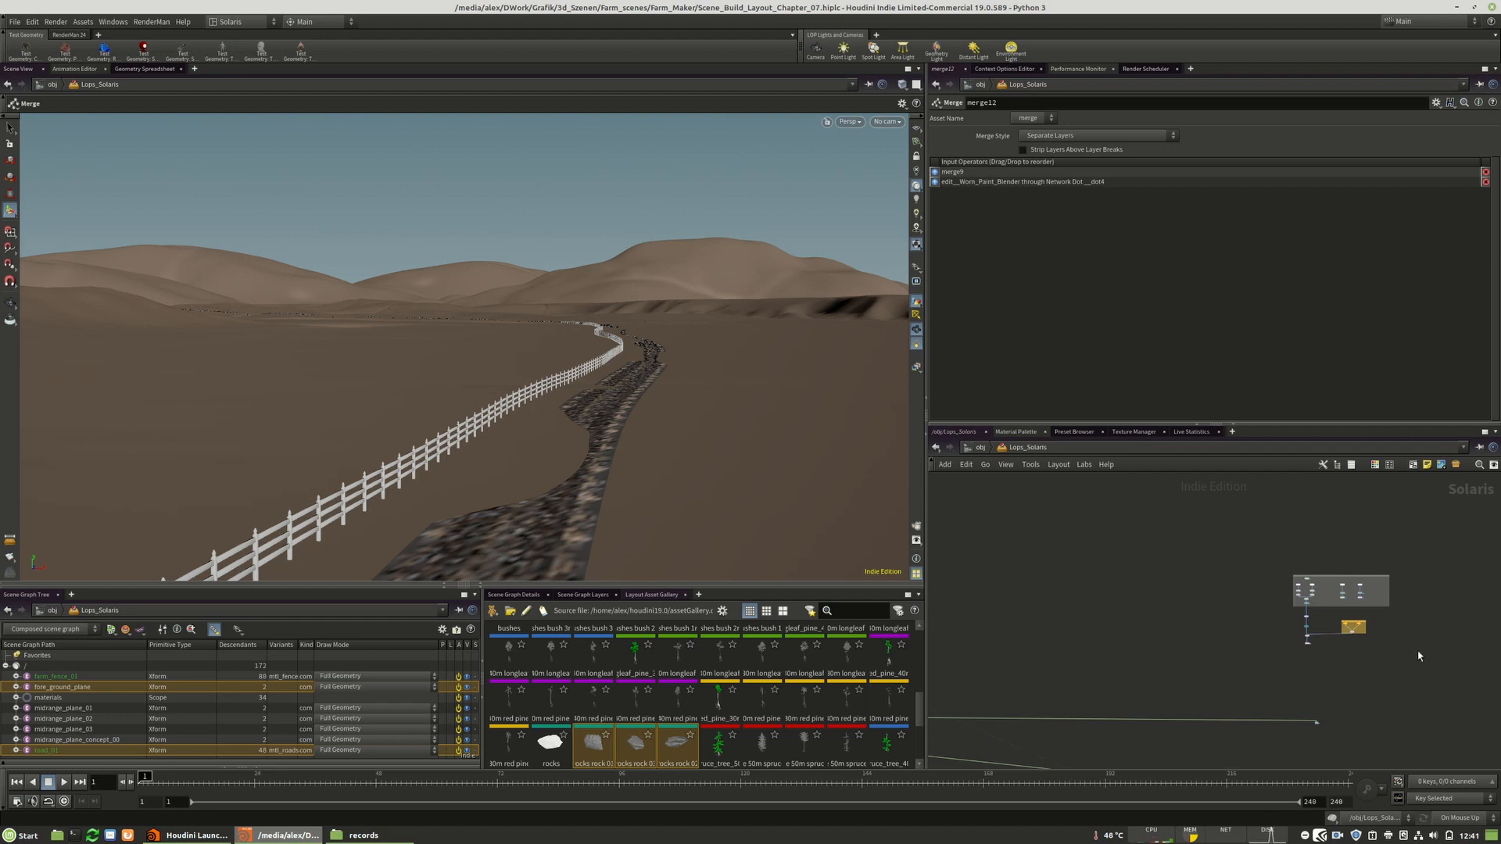
scroll(1415, 655, down, 3)
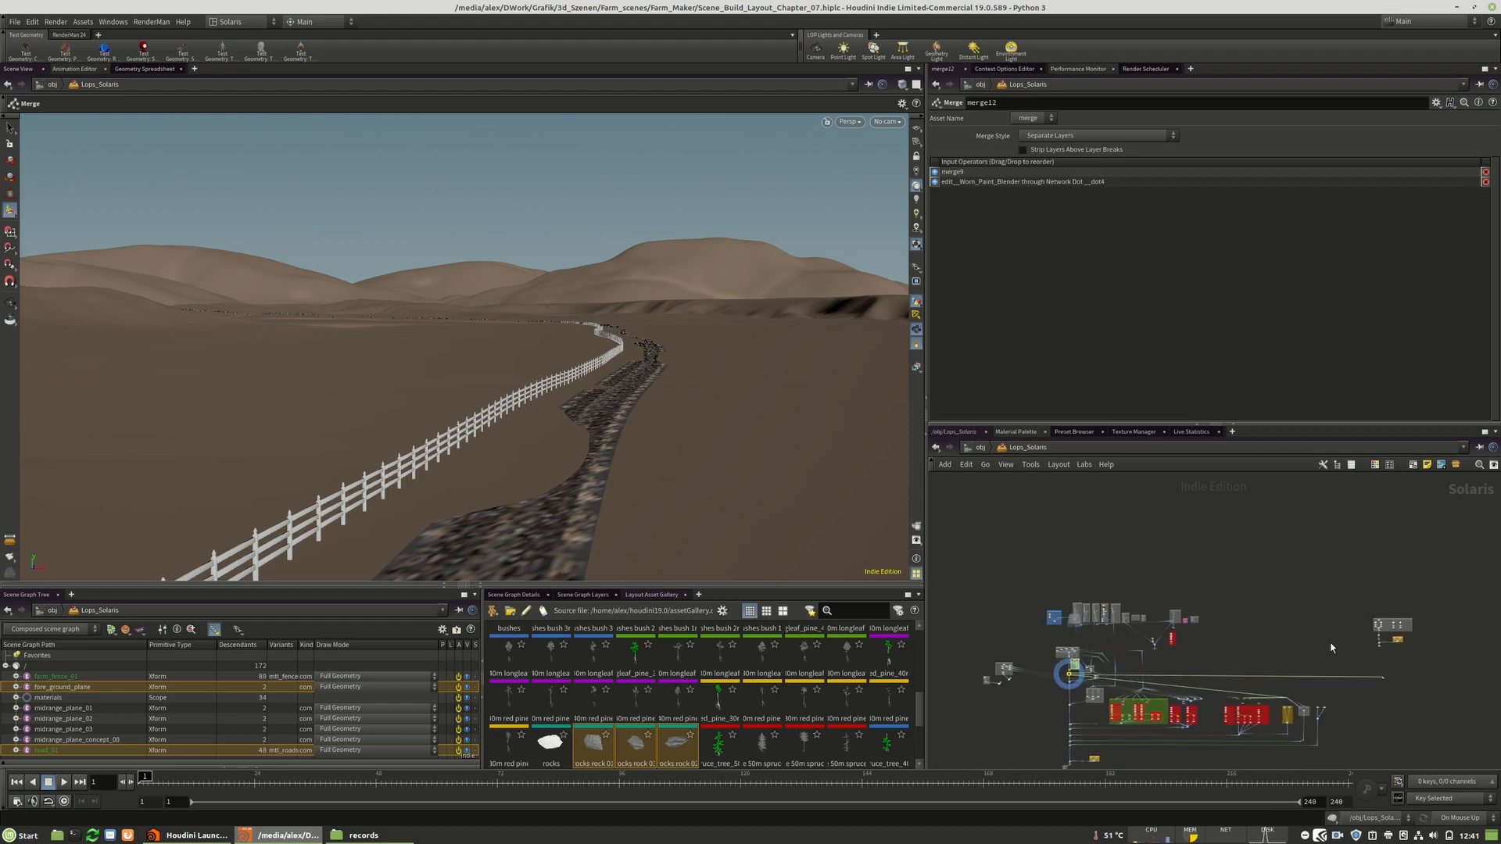
scroll(1122, 580, up, 5)
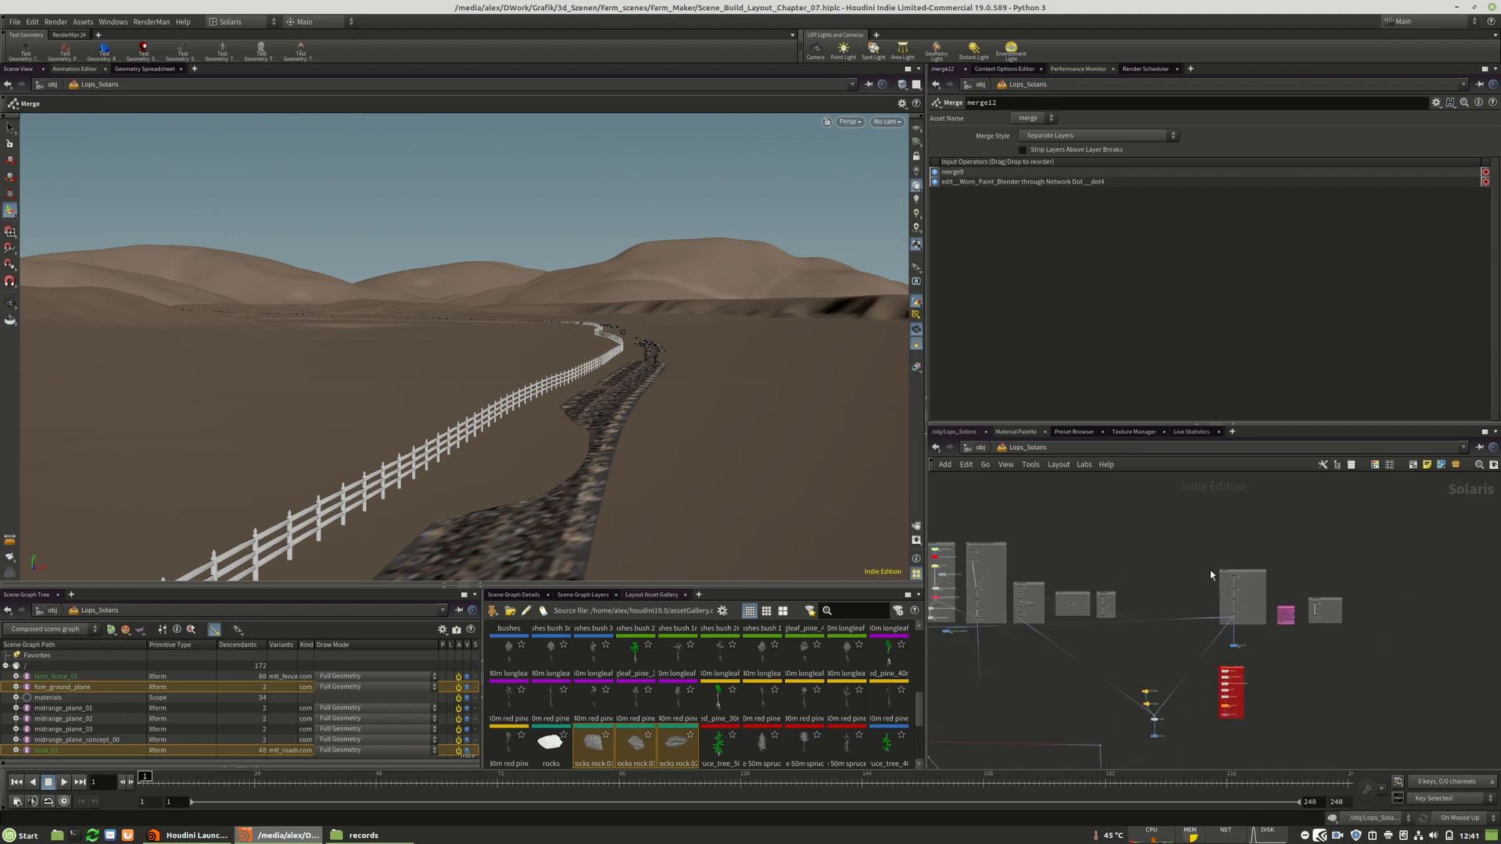
scroll(982, 545, down, 3)
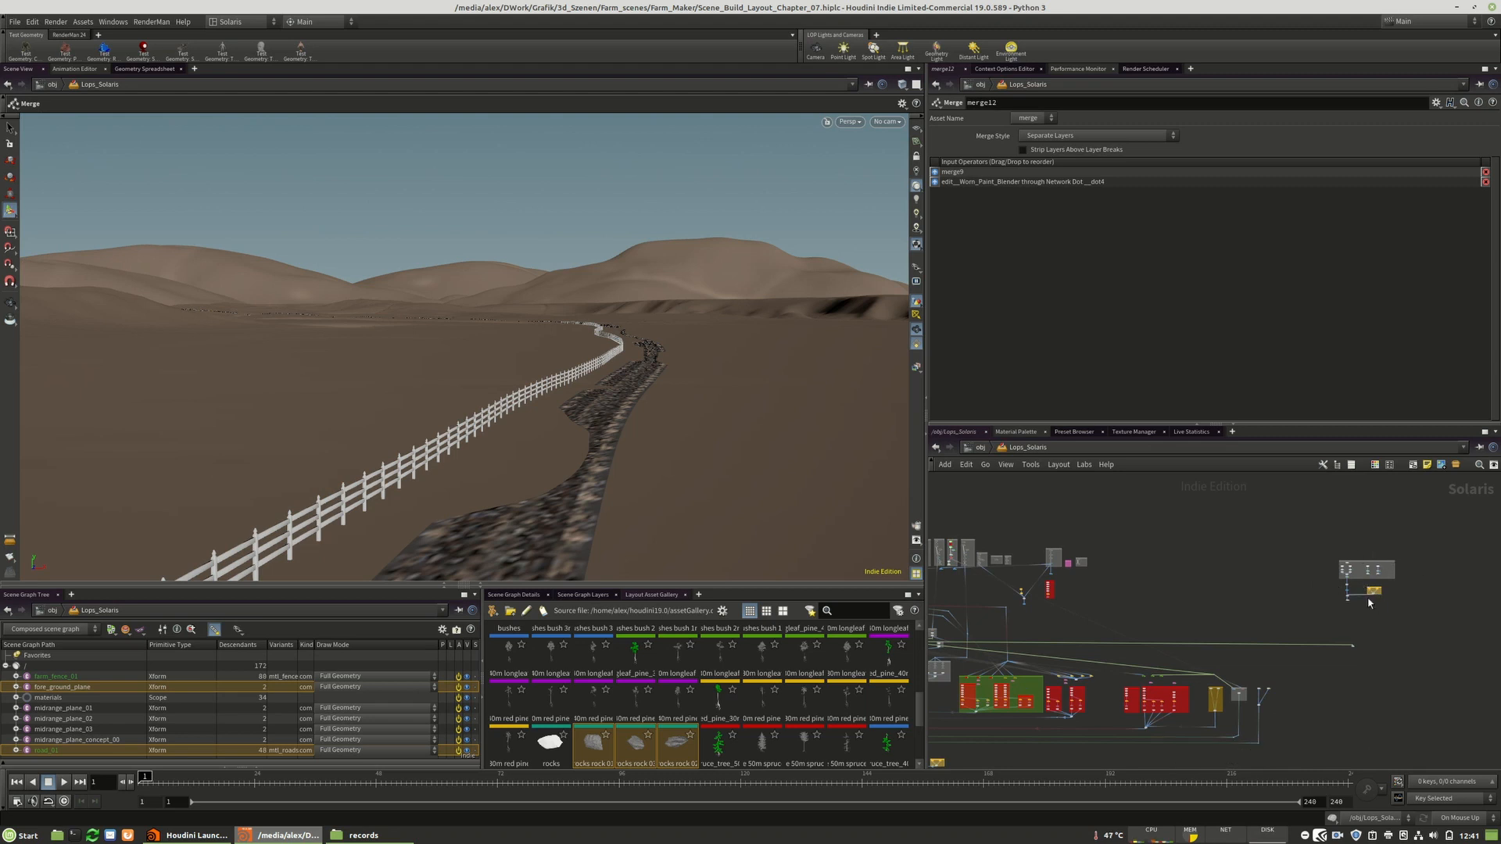
scroll(1335, 621, up, 3)
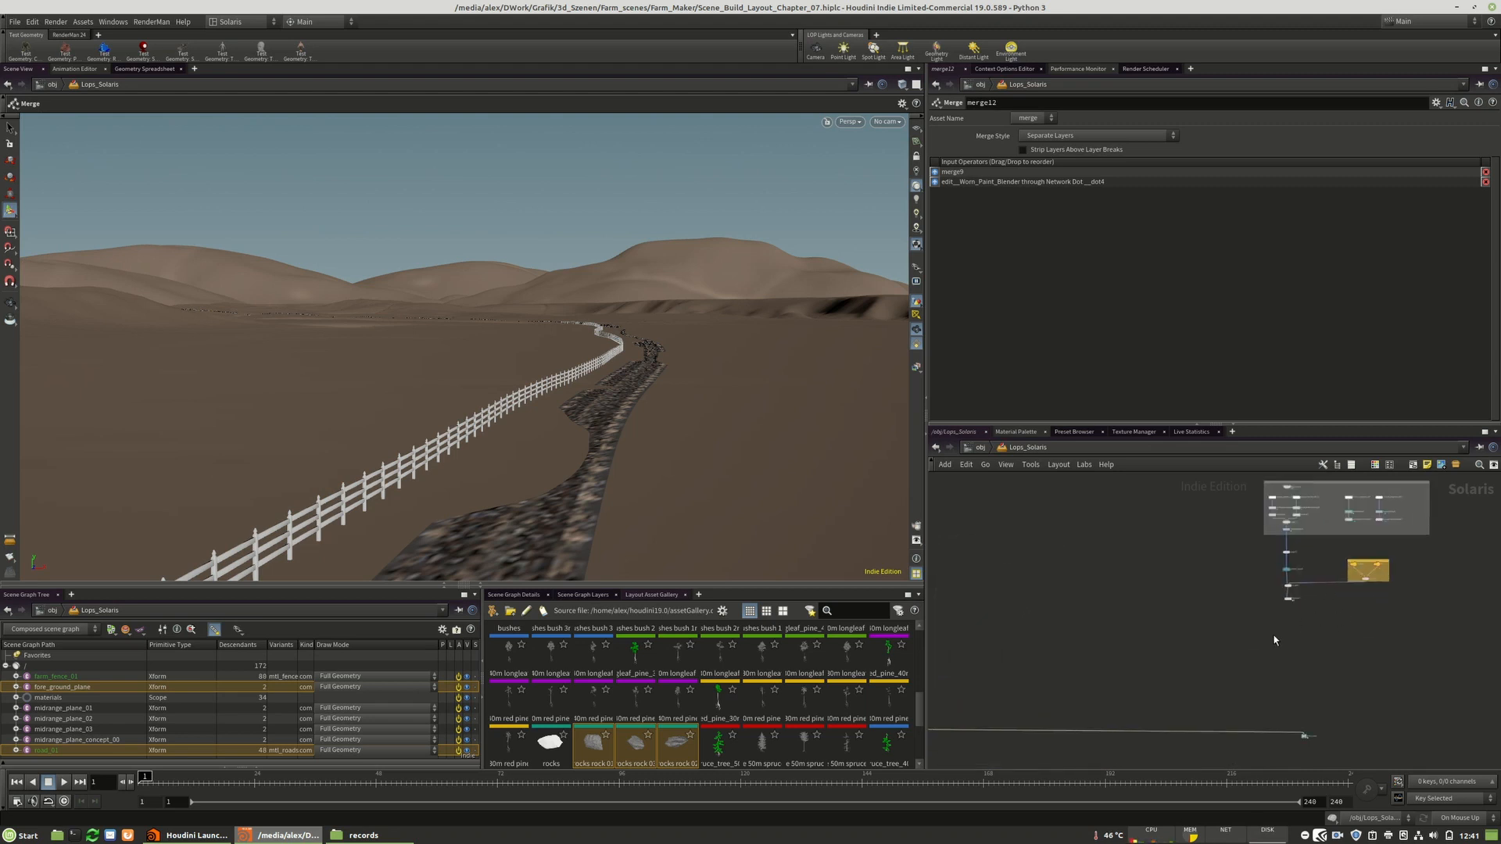
scroll(1298, 611, down, 1)
scroll(1298, 611, up, 5)
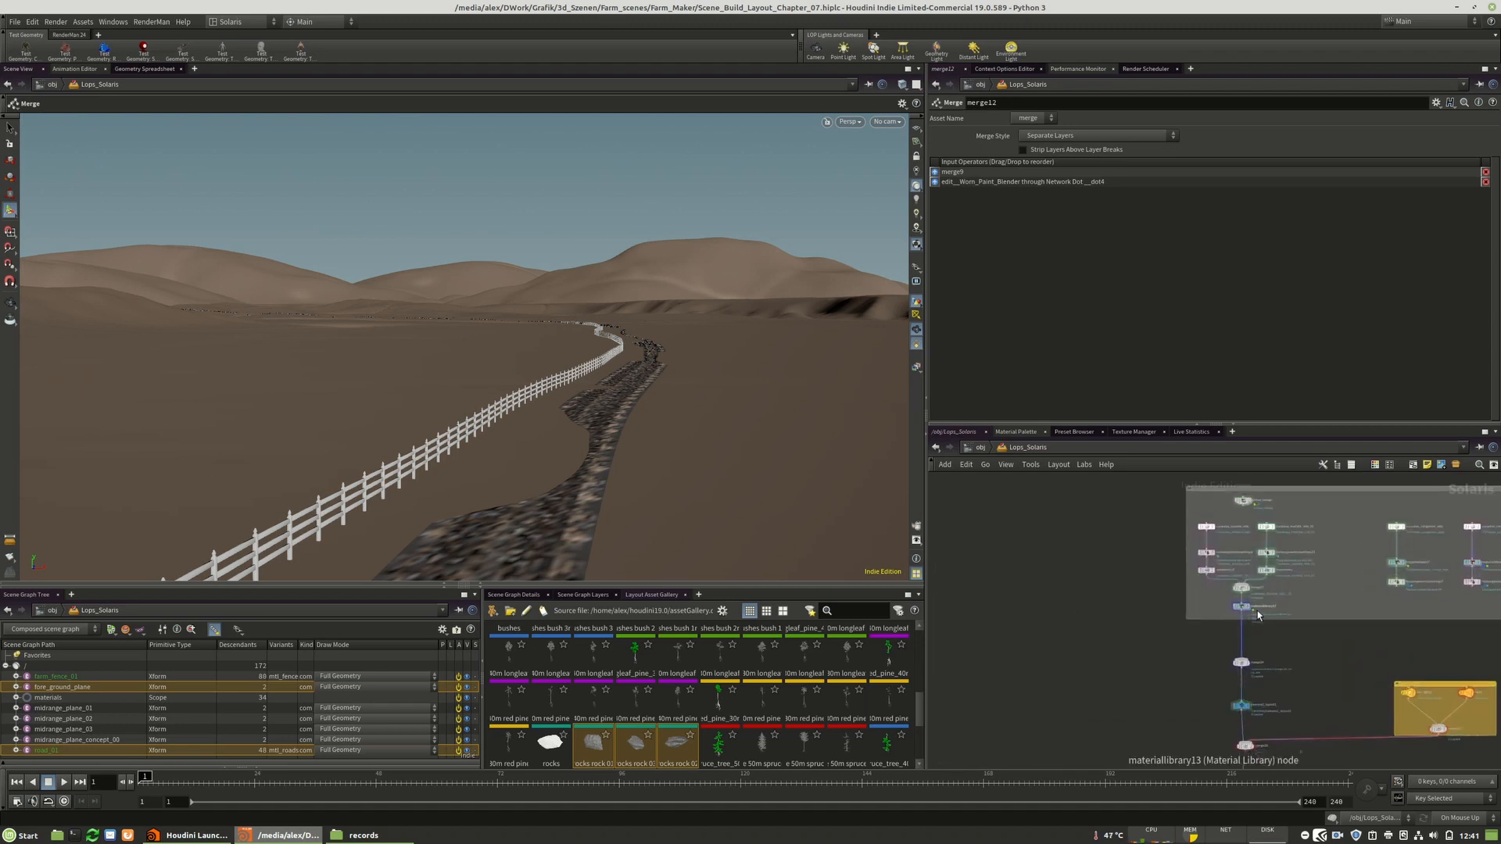
- Move both render geometry settings nodes closer to their cumulus VDB nodes, and select transform1 of the cumulus_humilis_vdb_01 chain
middle_drag(1289, 642, 1268, 669)
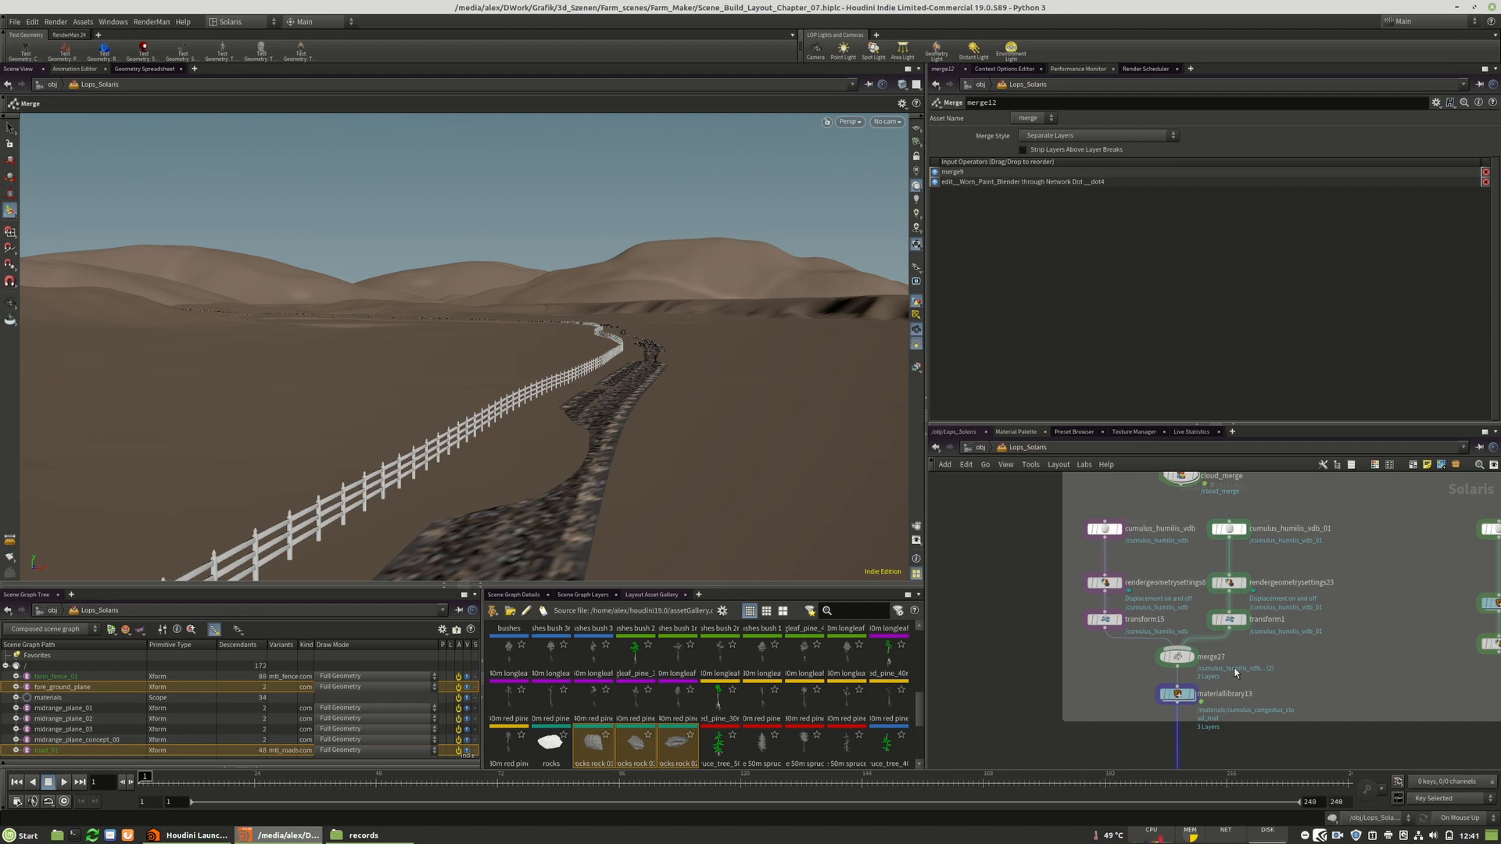
middle_drag(1295, 630, 1283, 675)
scroll(1284, 675, down, 1)
drag(1232, 640, 1234, 627)
drag(1130, 642, 1131, 629)
drag(1321, 573, 1260, 676)
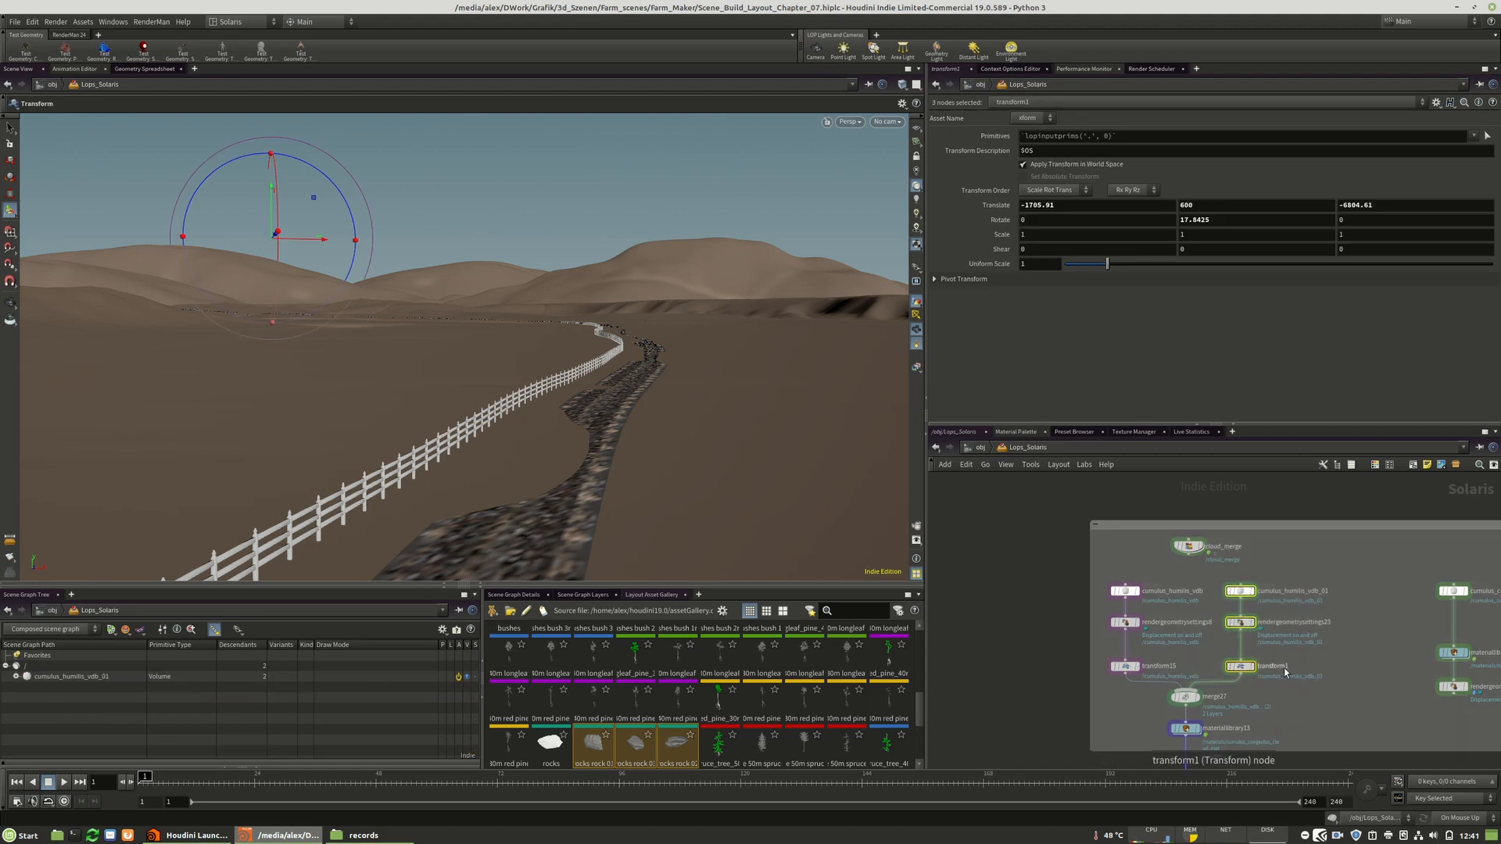
click(1332, 667)
scroll(1224, 654, up, 3)
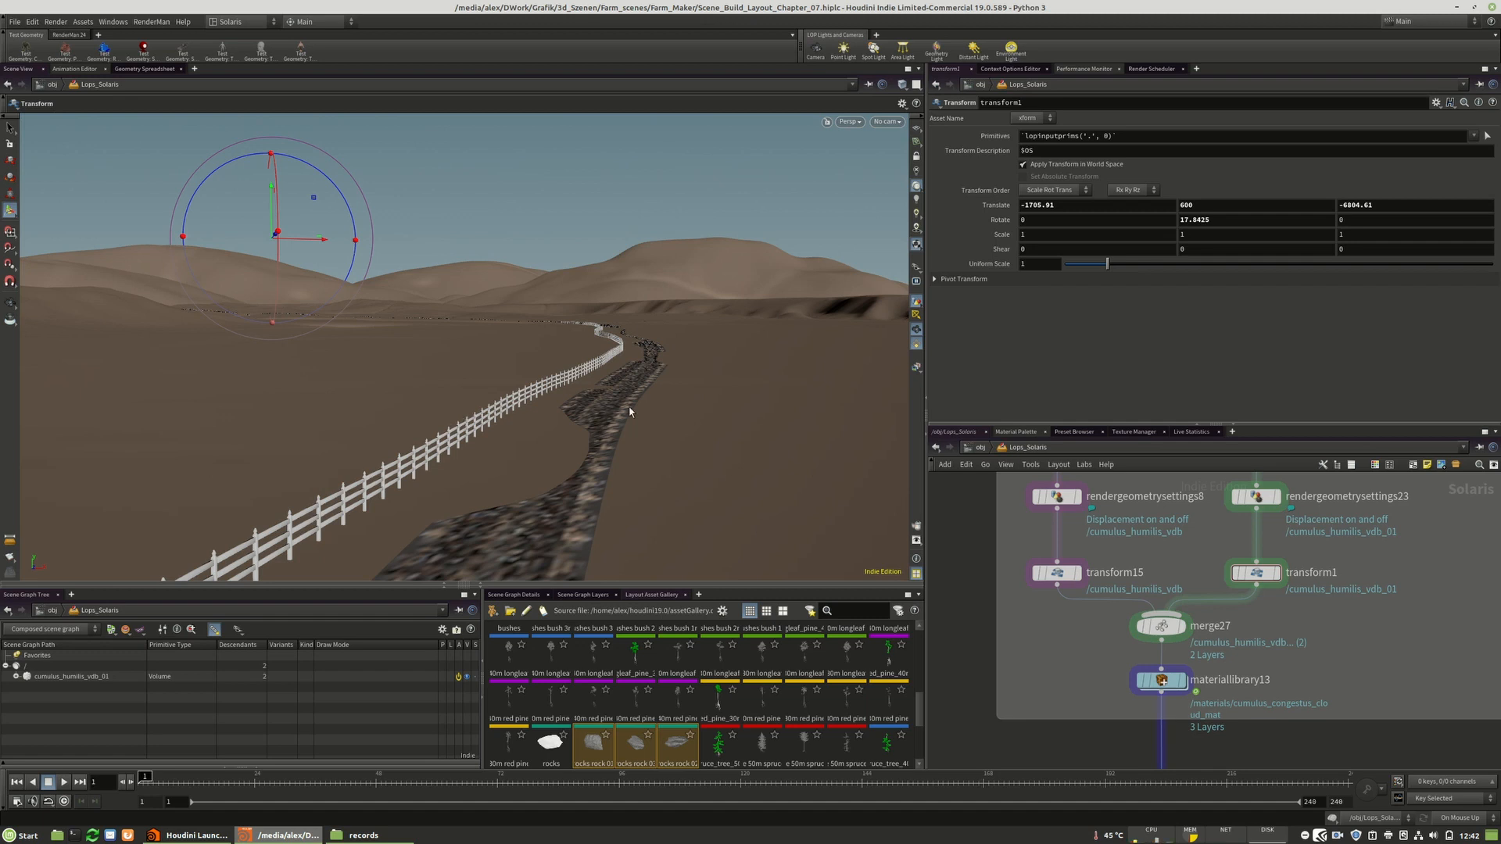
- Enter the cloud_merge SOP Create node's geometry network and hide the other objects so only the cloud shows
middle_drag(1332, 626, 1338, 738)
scroll(1363, 719, down, 1)
scroll(1249, 623, up, 2)
scroll(1241, 590, down, 2)
middle_drag(1268, 546, 1247, 591)
scroll(1195, 562, up, 3)
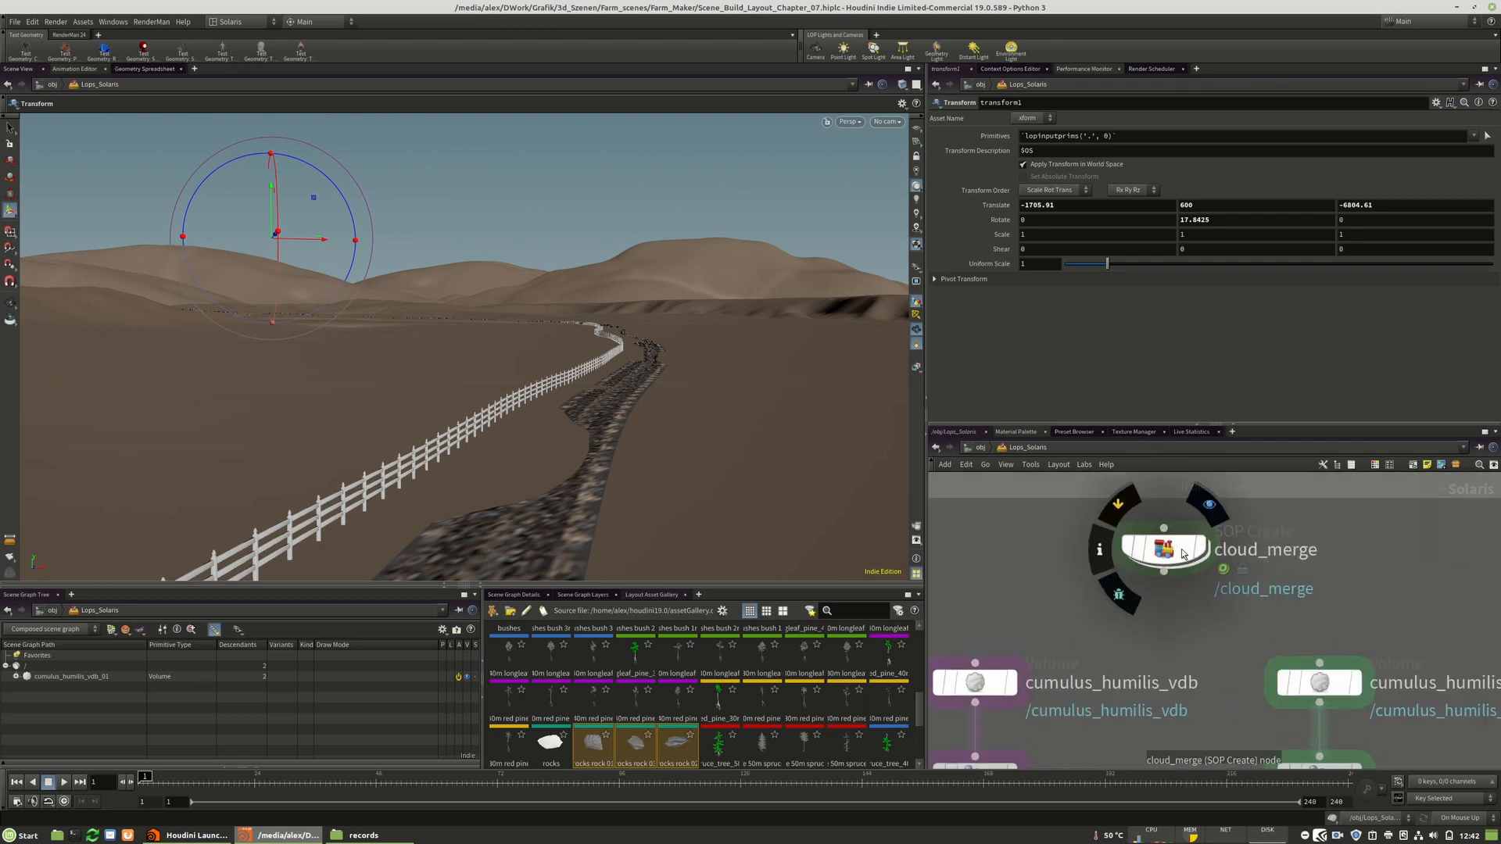
double_click(1170, 556)
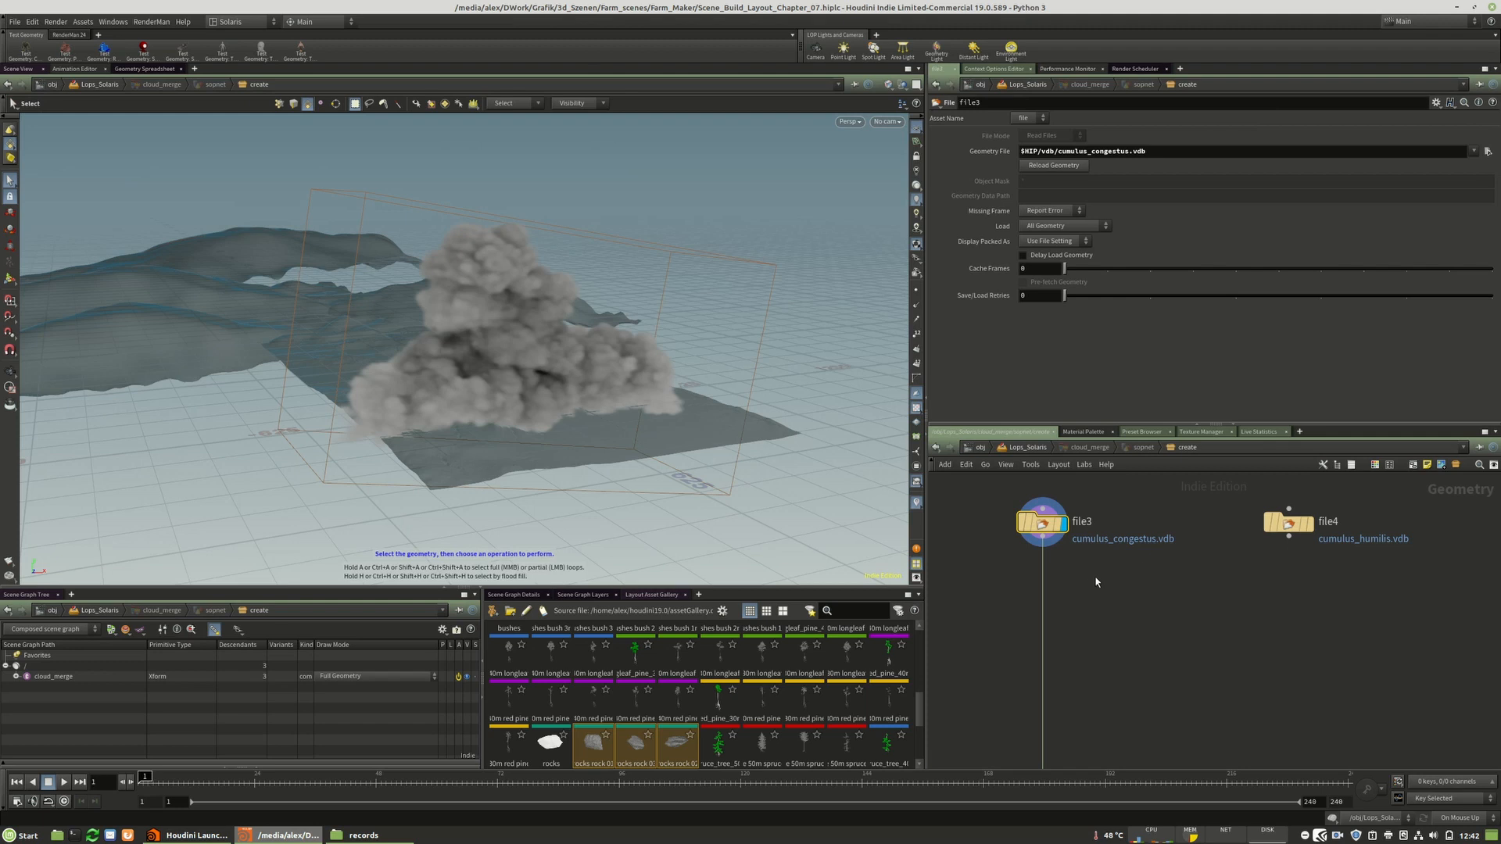
click(903, 85)
click(942, 121)
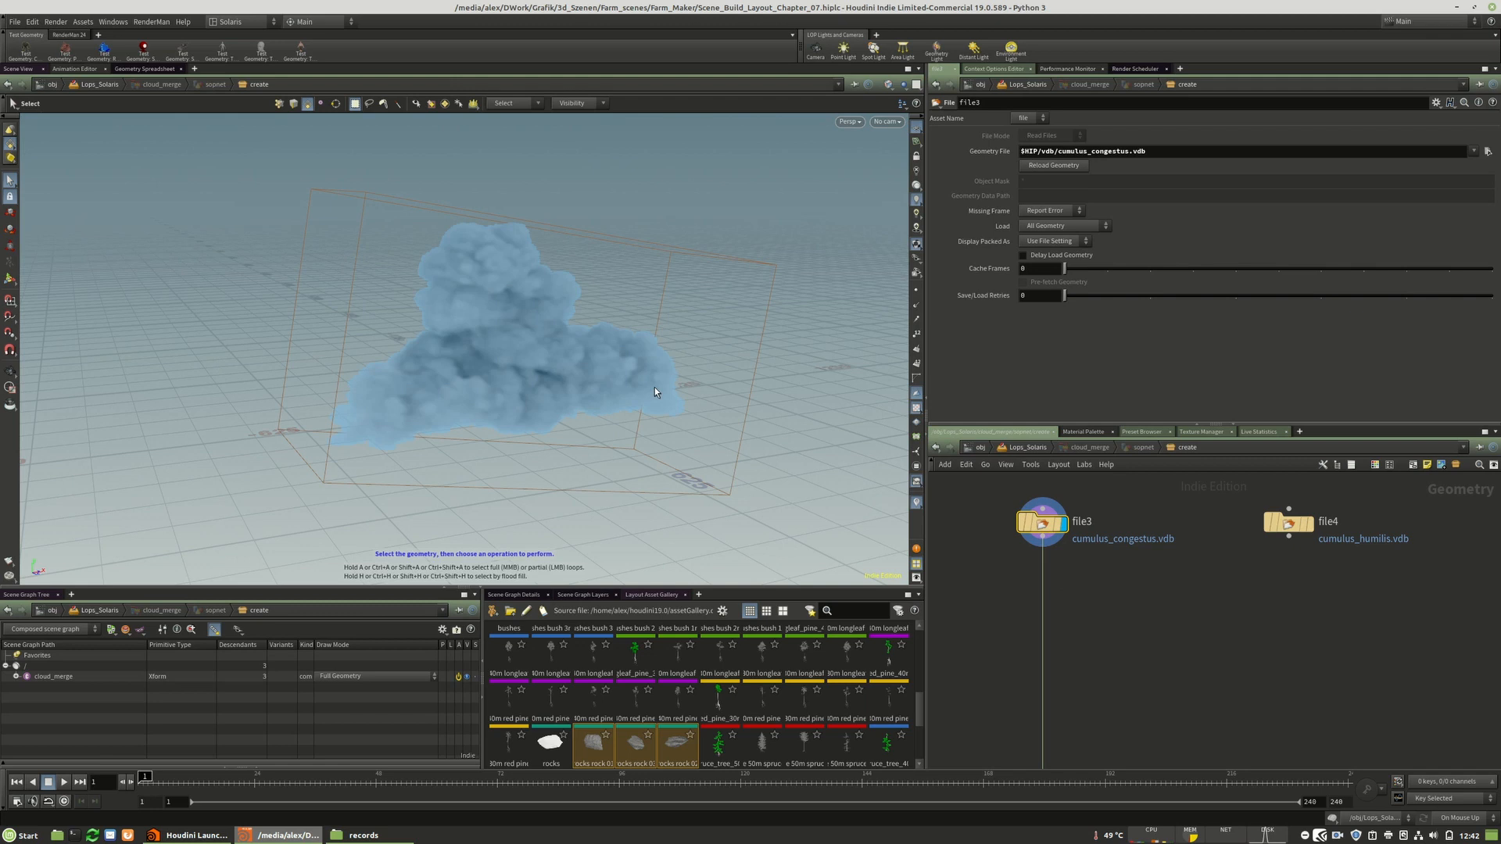
- Inspect the cumulus_congestus.vdb cloud volume from several angles in the viewport
alt+drag(574, 269, 292, 141)
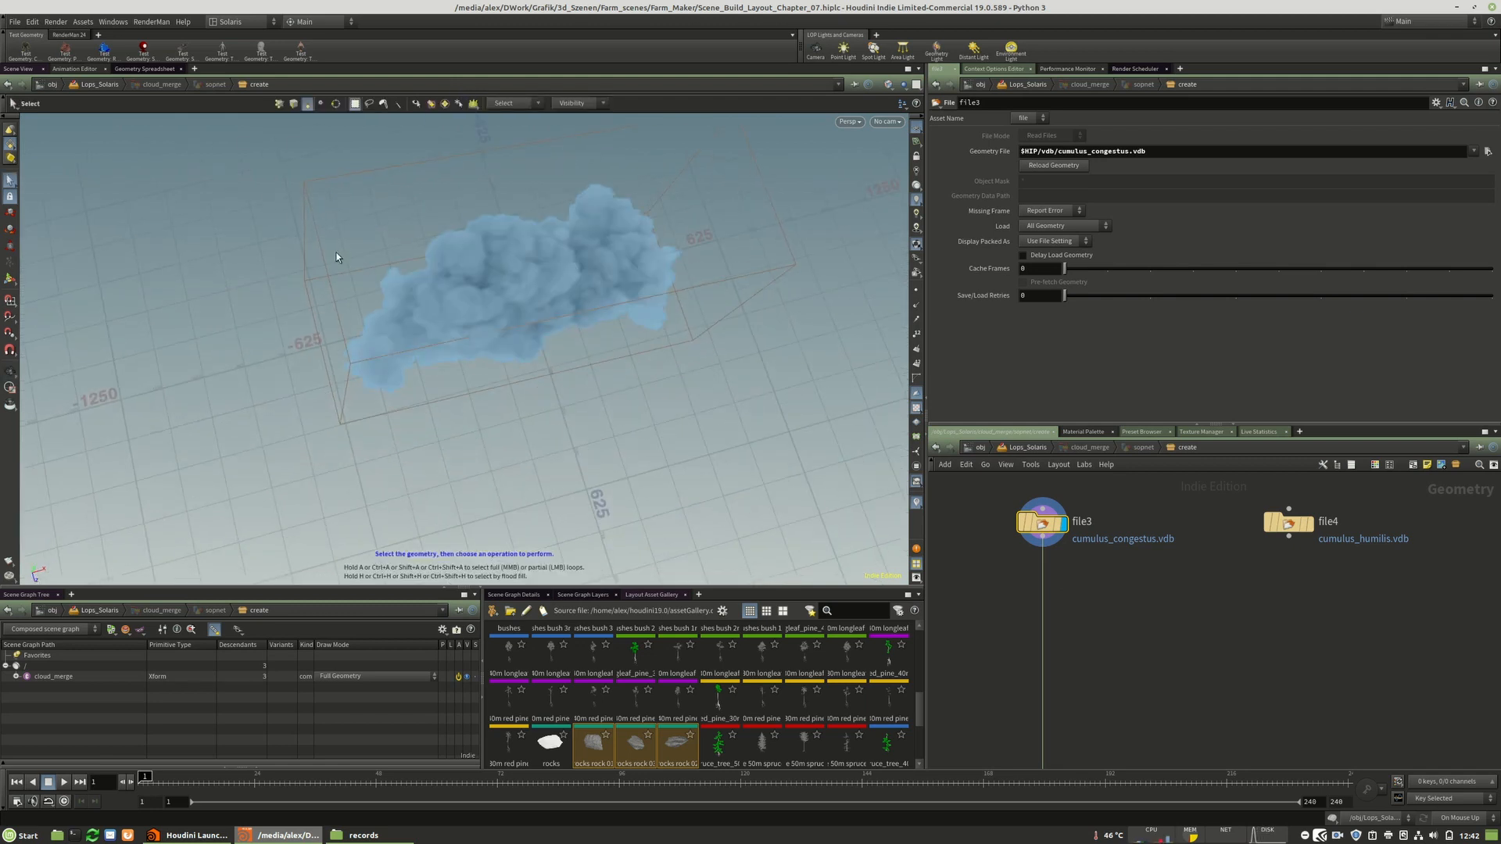
alt+drag(340, 285, 406, 367)
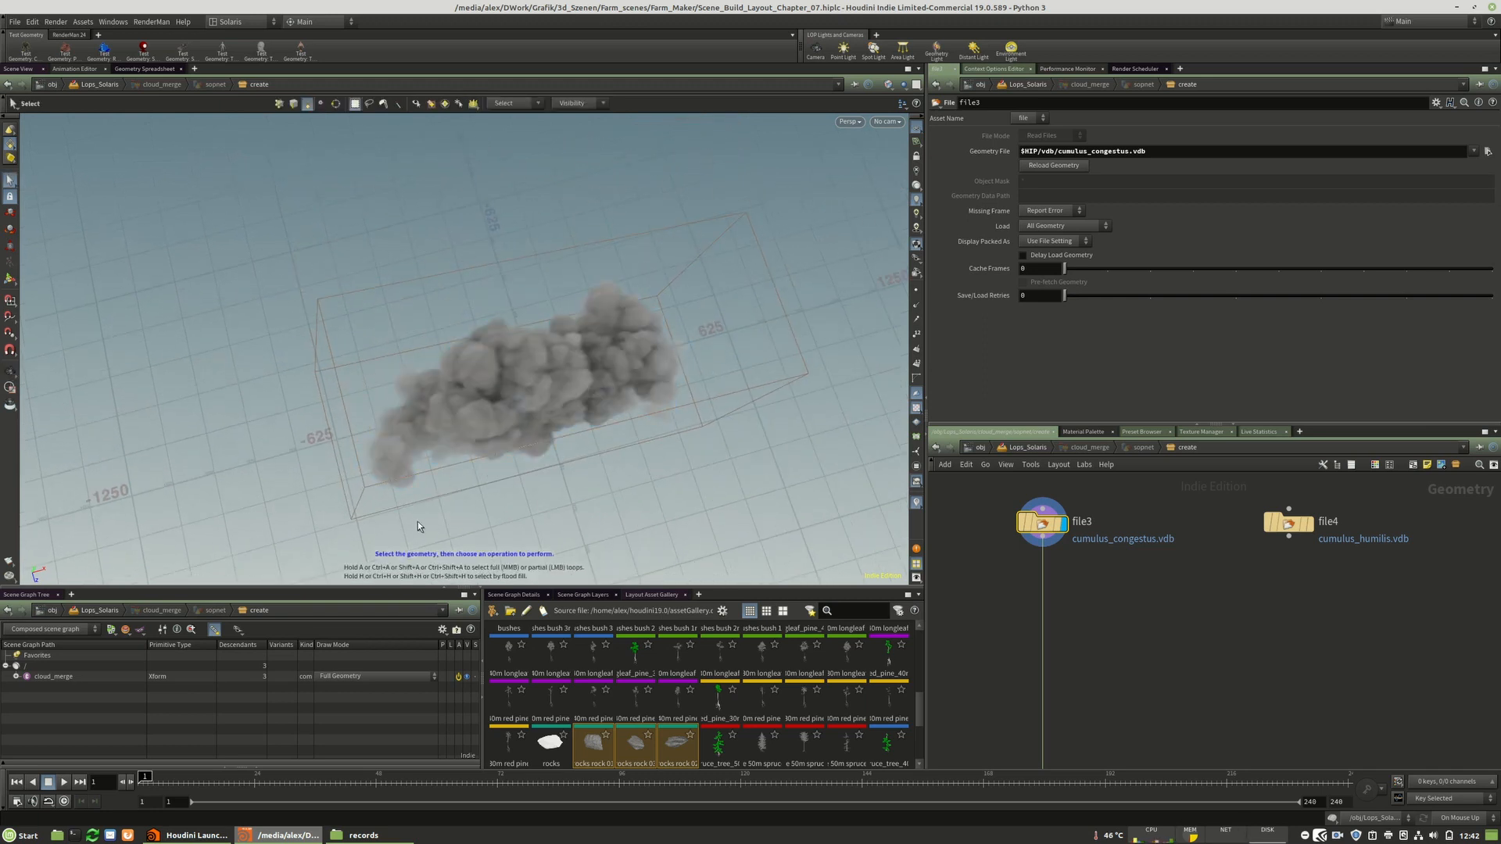
drag(408, 368, 495, 301)
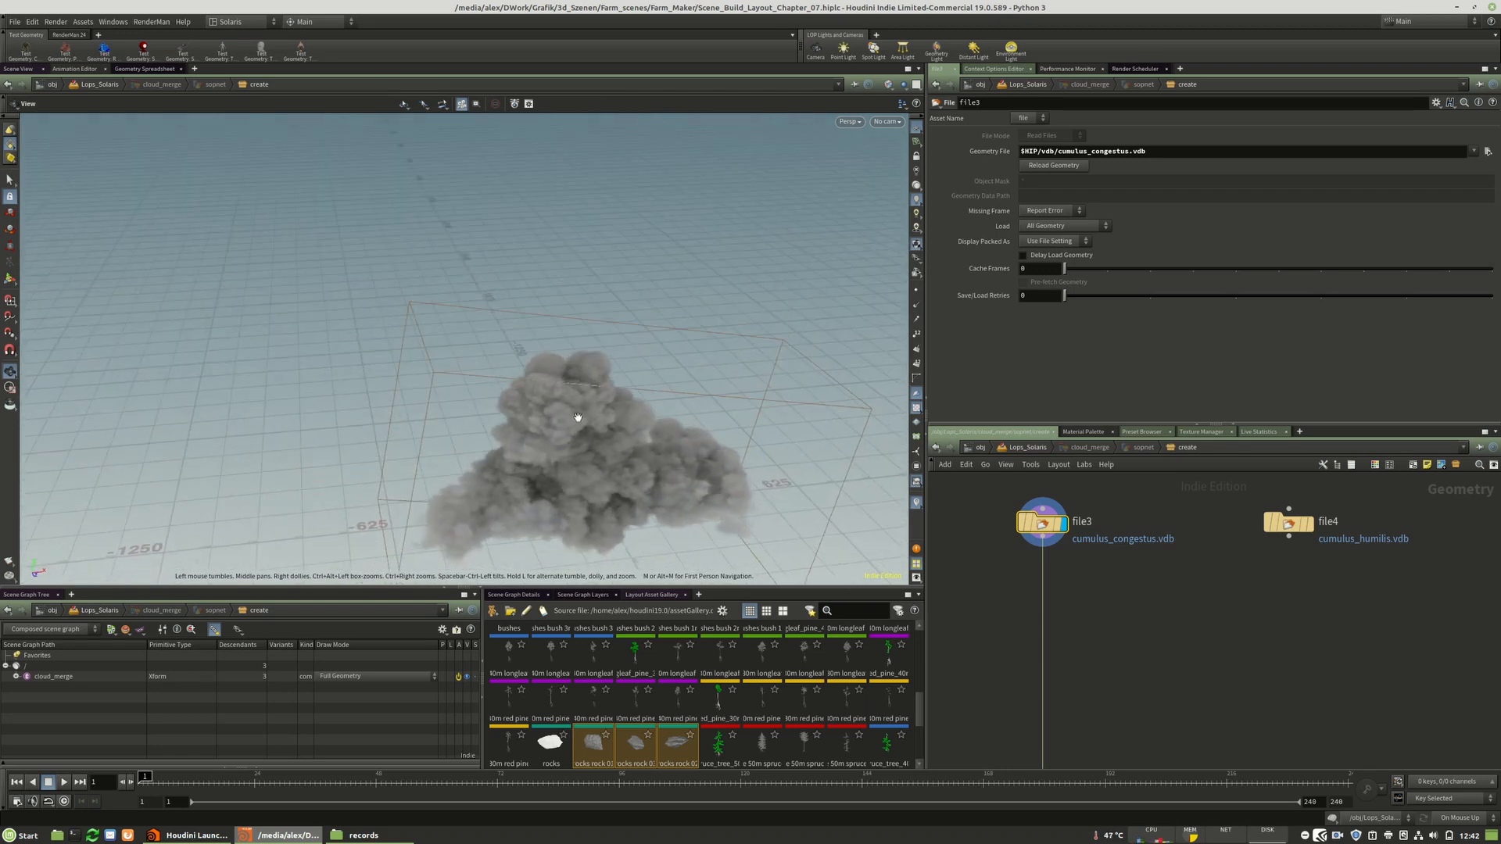
alt+middle_drag(577, 415, 523, 332)
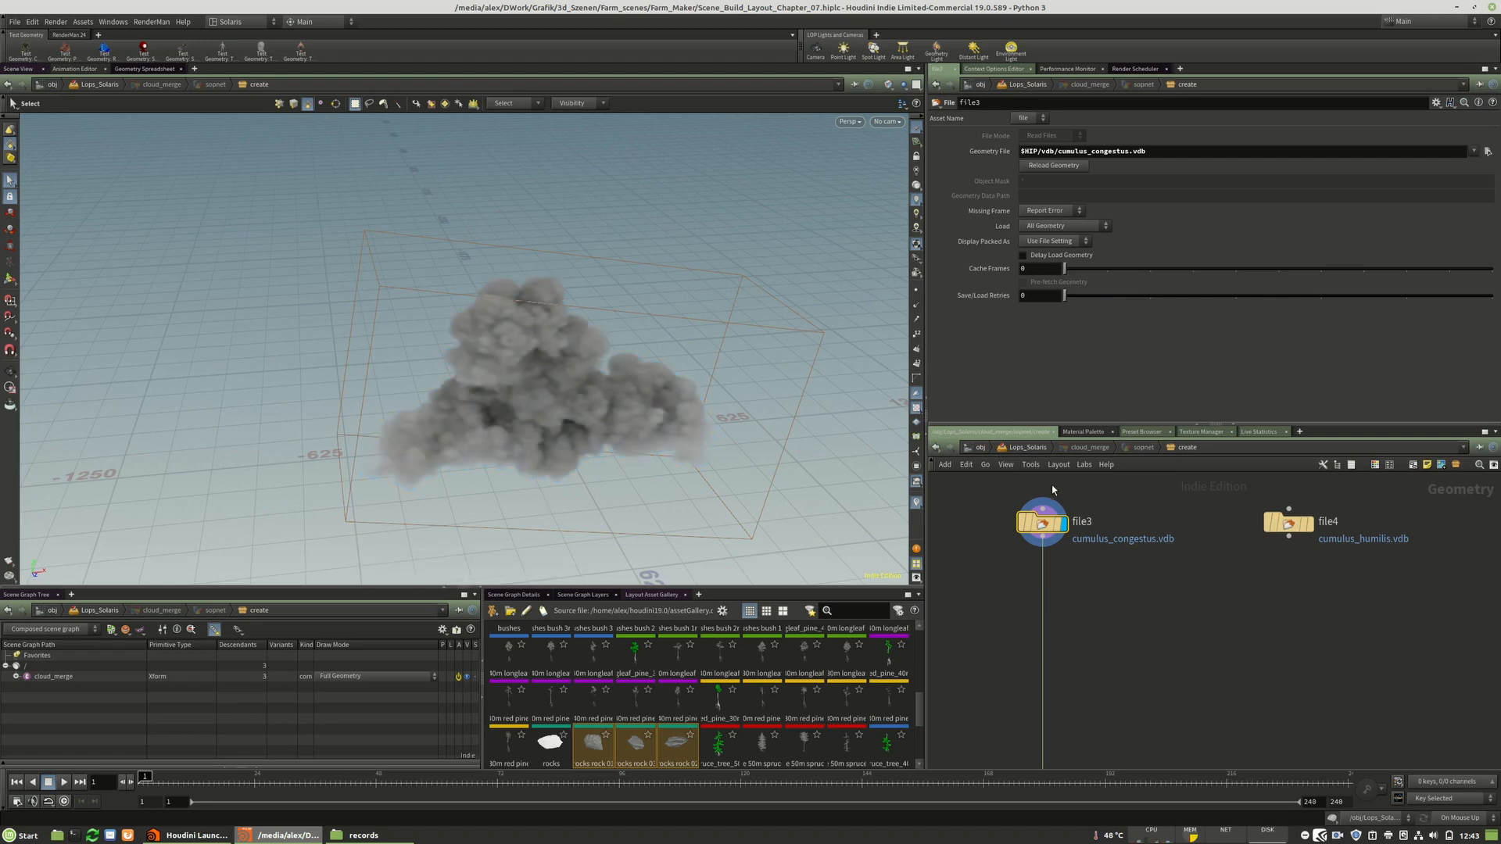
- Insert a merge node below file3, connect file4 to it as well, and display the combined cloud volumes
drag(1424, 509, 977, 621)
scroll(1273, 576, down, 3)
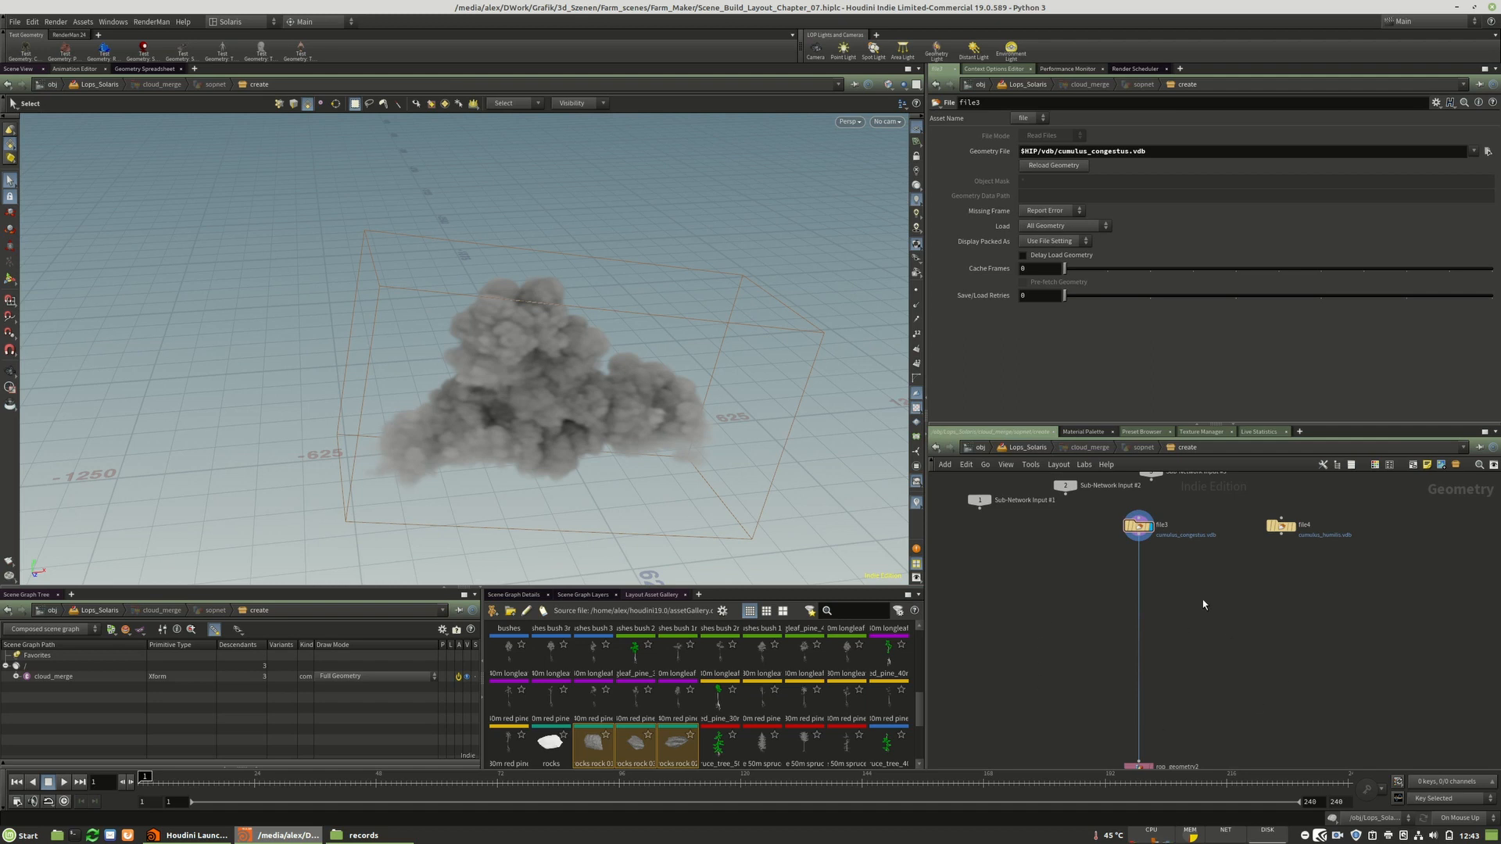
scroll(1203, 604, up, 2)
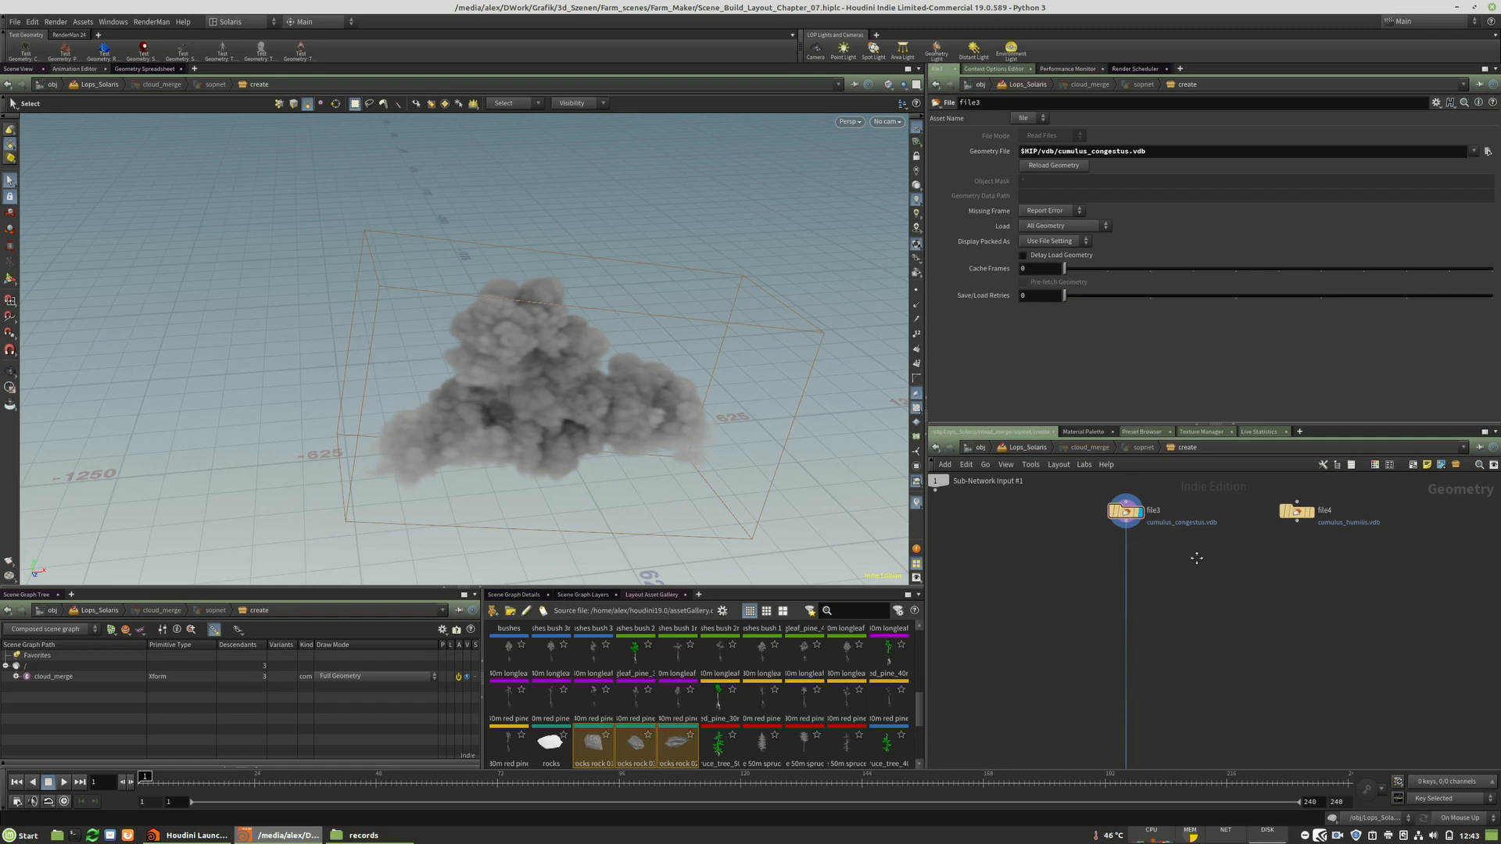
middle_drag(1196, 558, 1172, 590)
drag(1374, 604, 1131, 576)
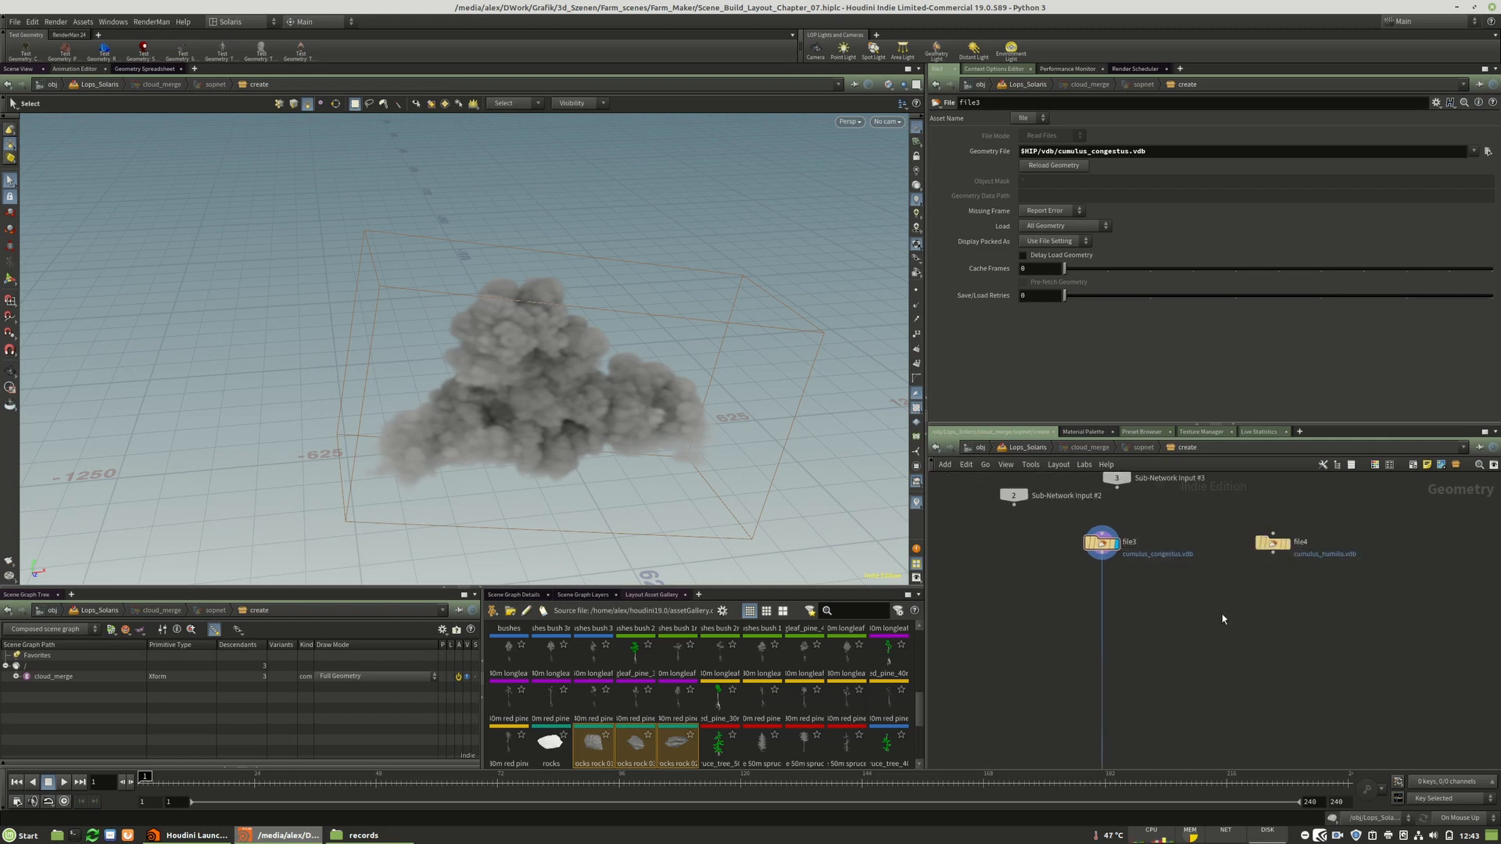
key(Tab)
mouse_move(1253, 352)
click(1326, 304)
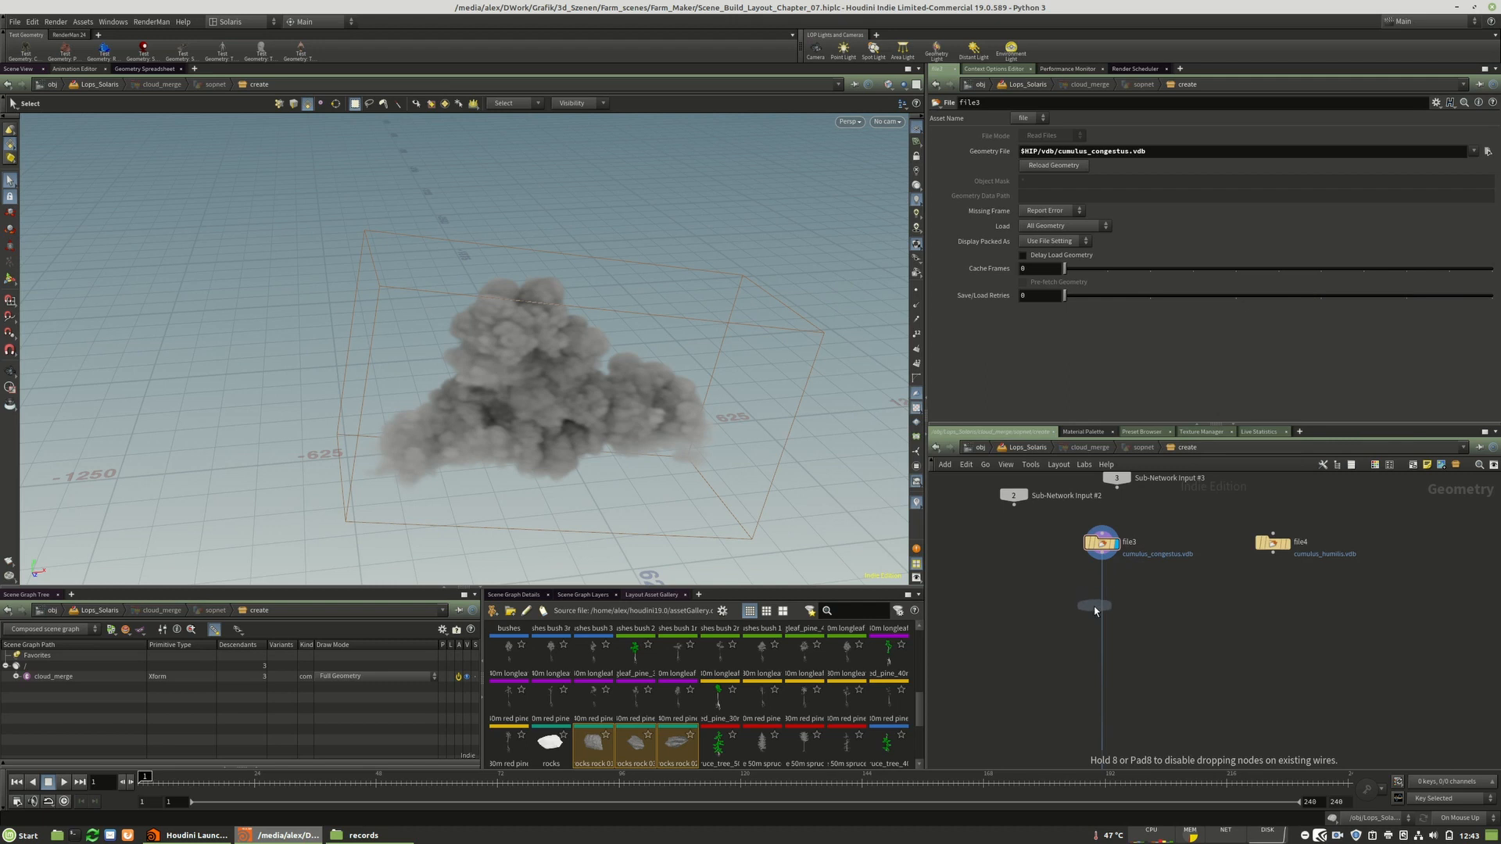
click(1102, 629)
drag(1273, 552, 1162, 641)
click(1102, 629)
click(1117, 639)
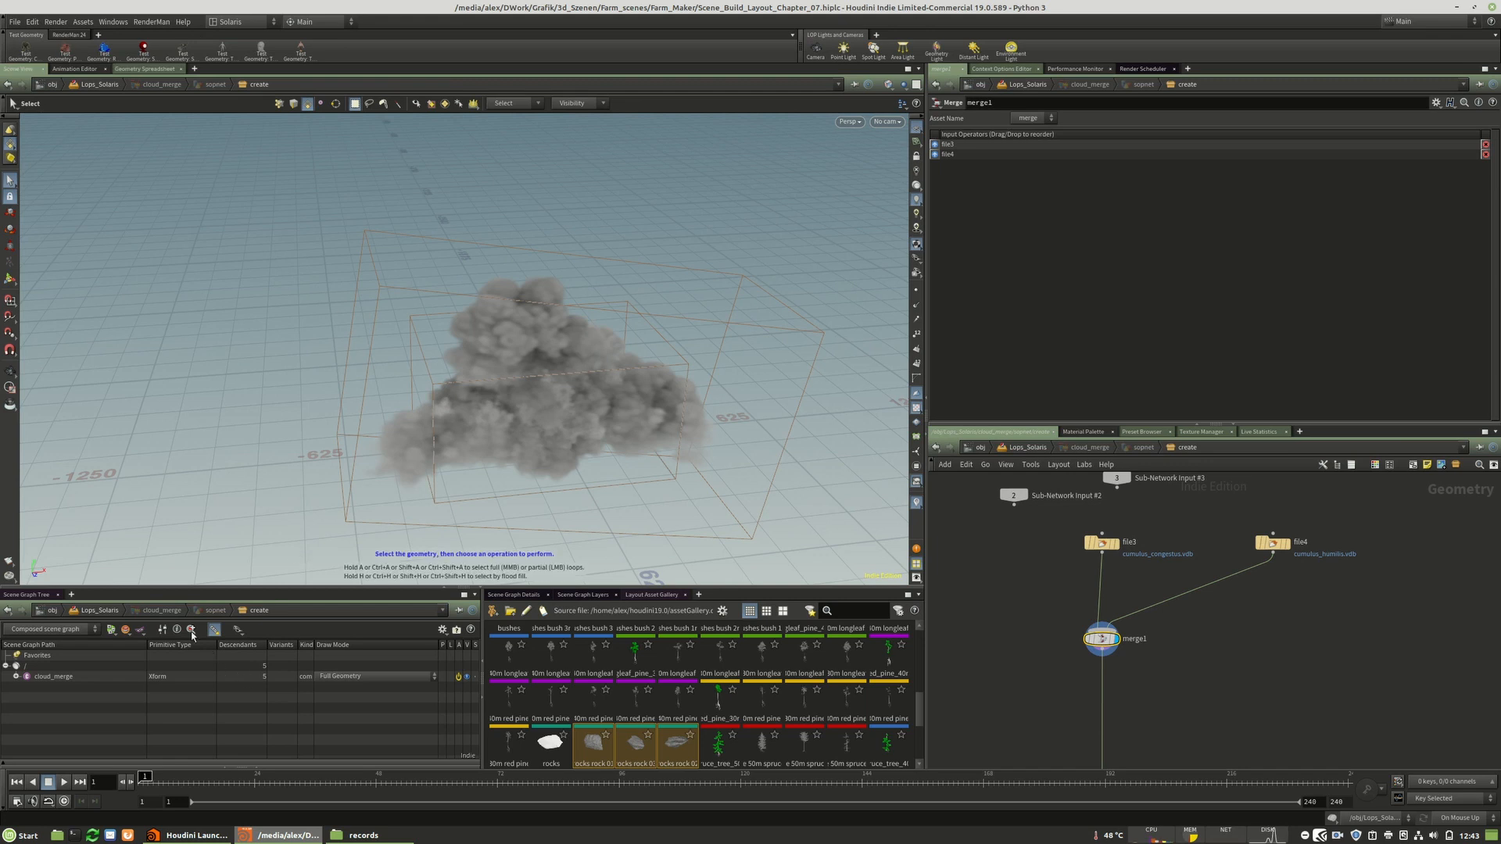
- Switch the desktop layout from Solaris to Build with the merge node in view
click(234, 21)
click(244, 48)
scroll(1153, 585, up, 5)
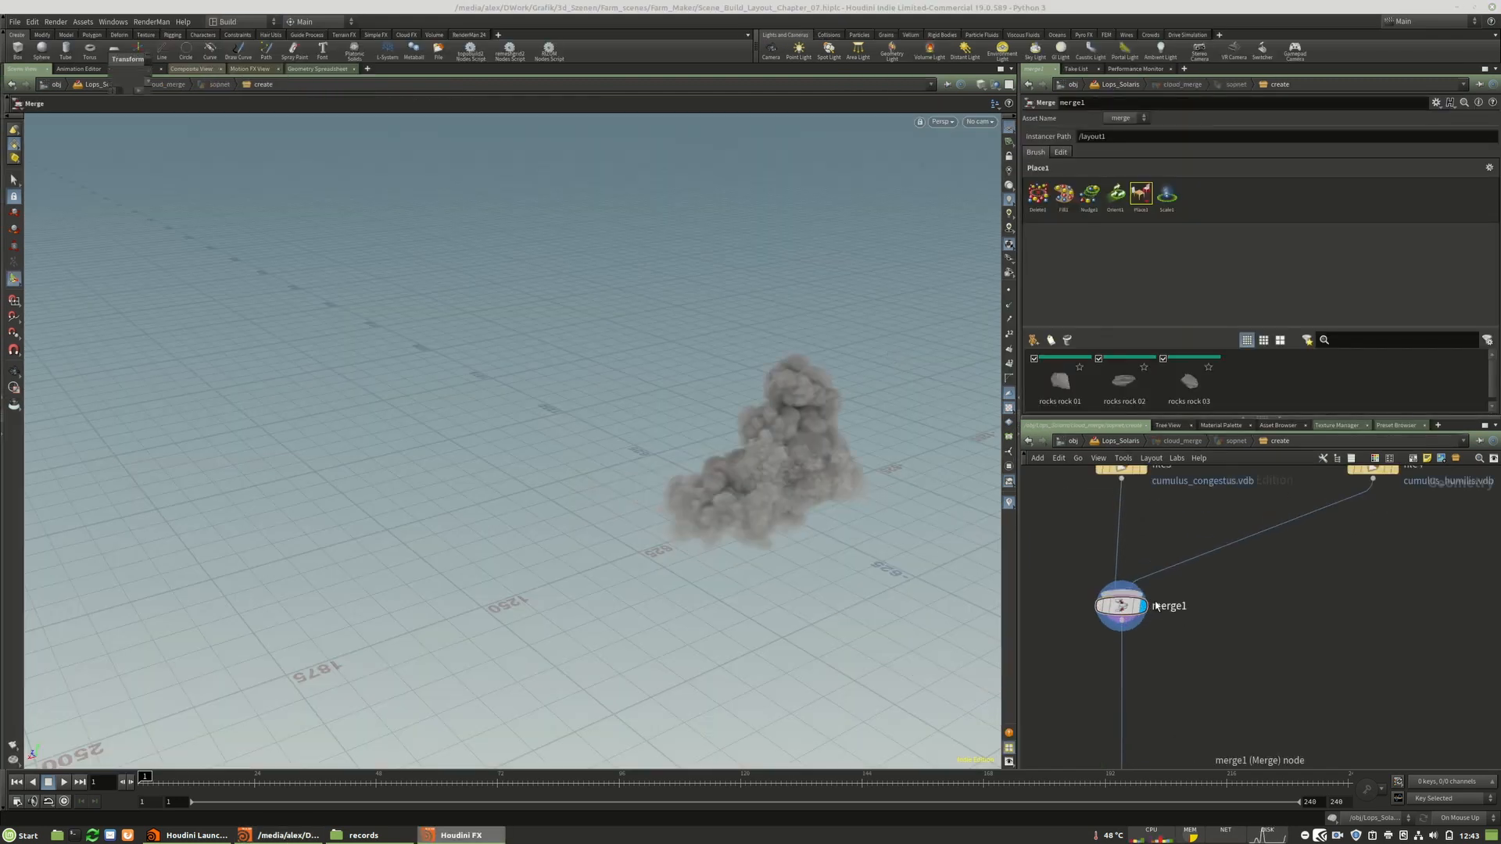
- Review the merged clouds' point, vertex, primitive and detail attributes in the Geometry Spreadsheet, and return to the scene view
click(318, 69)
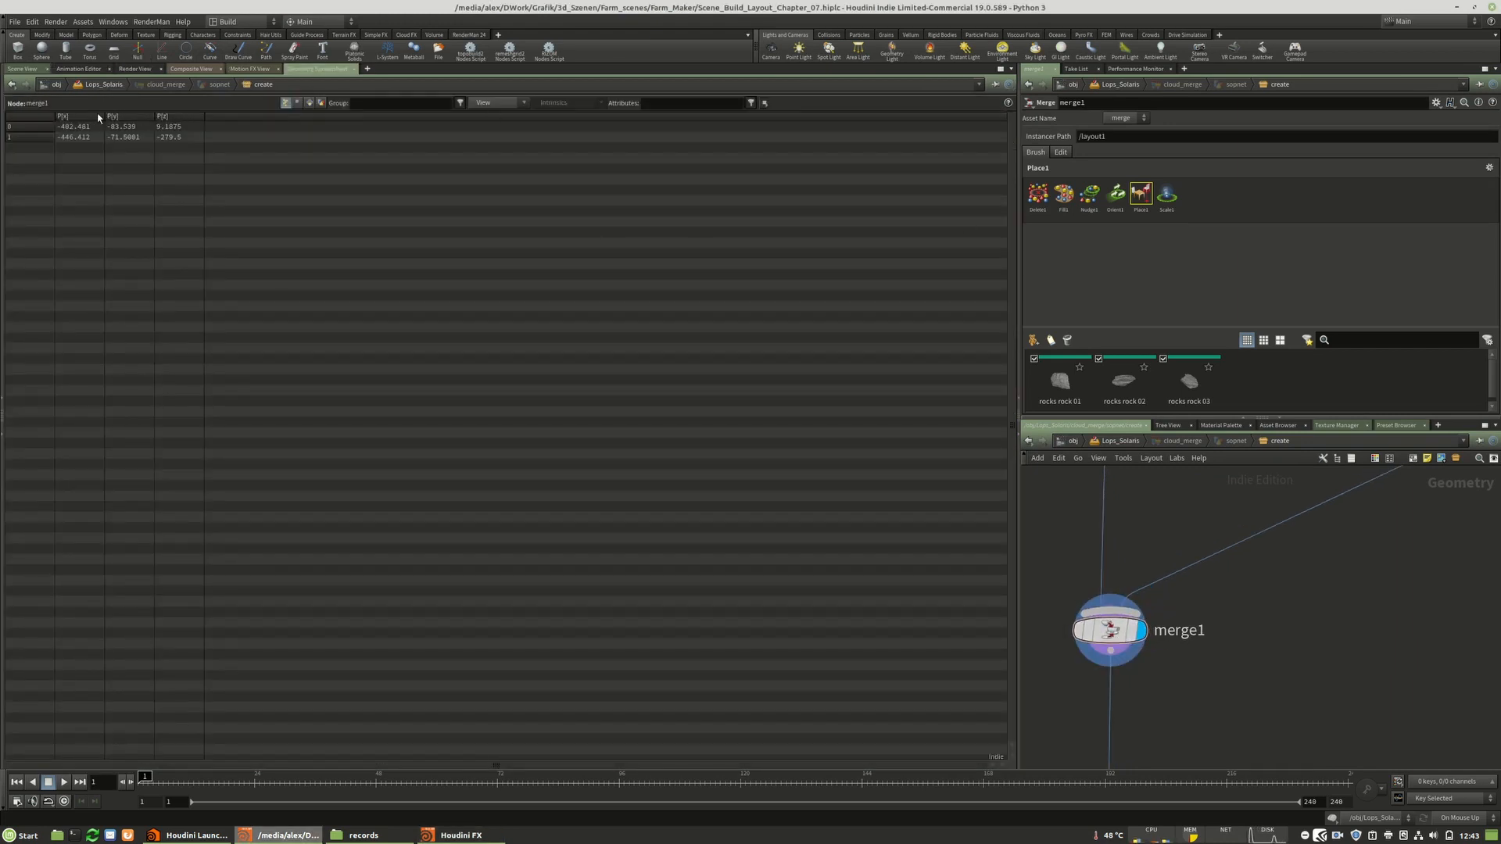
click(309, 103)
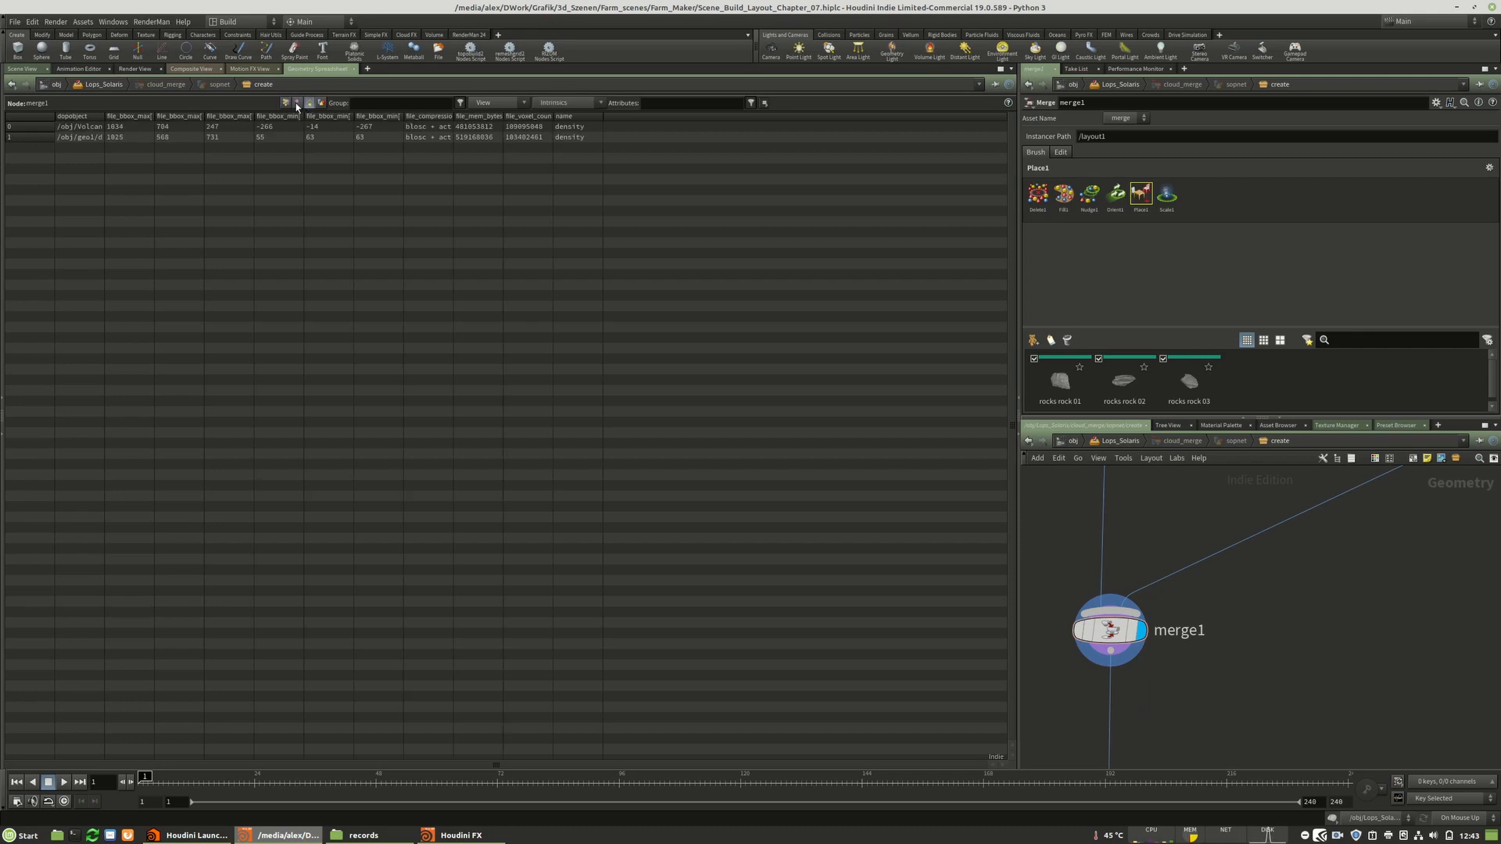
click(297, 103)
click(310, 103)
click(321, 103)
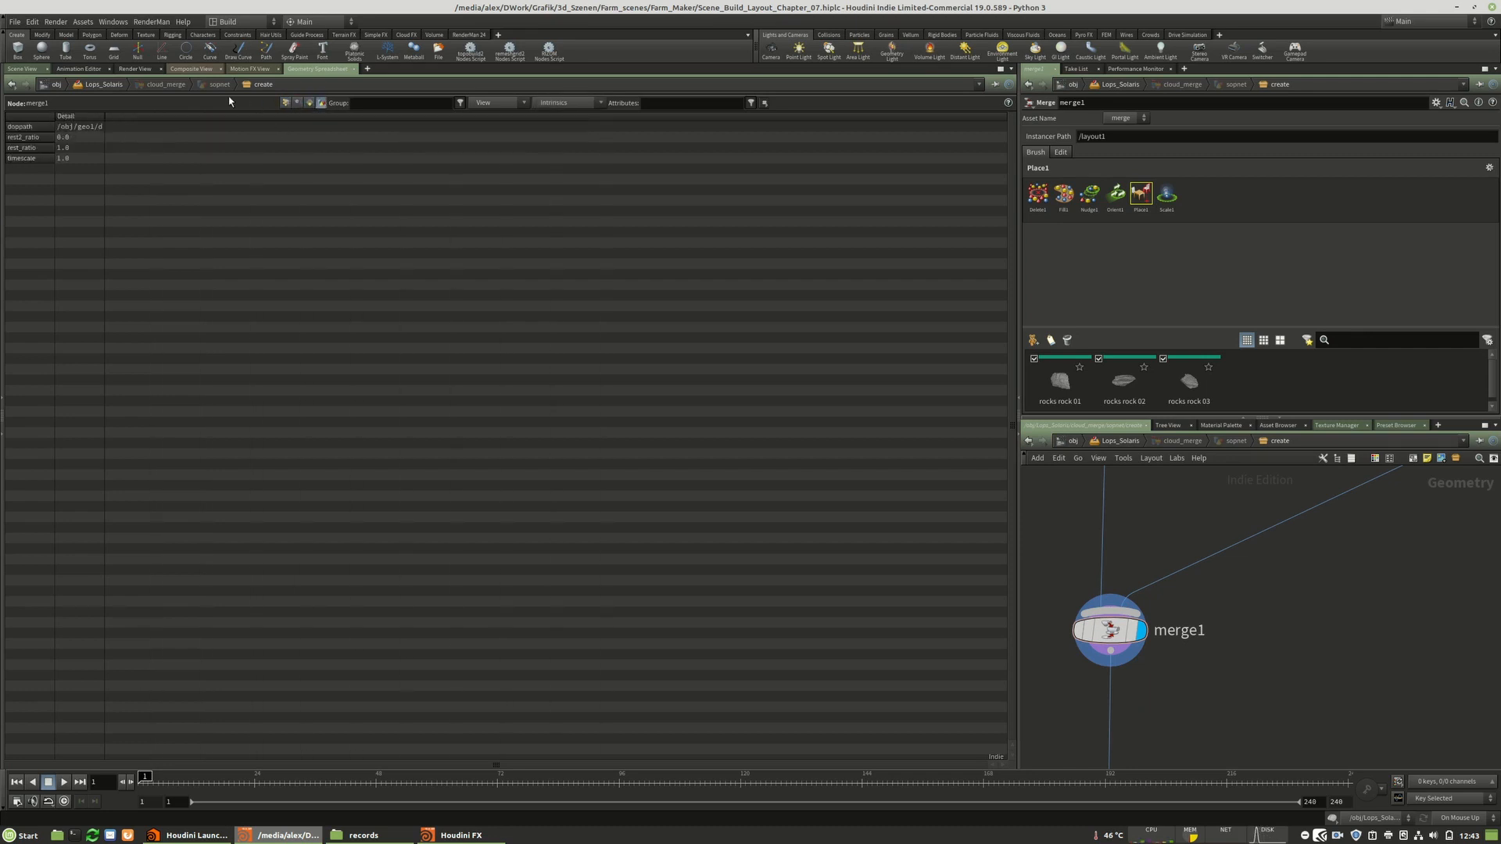
click(286, 102)
click(21, 69)
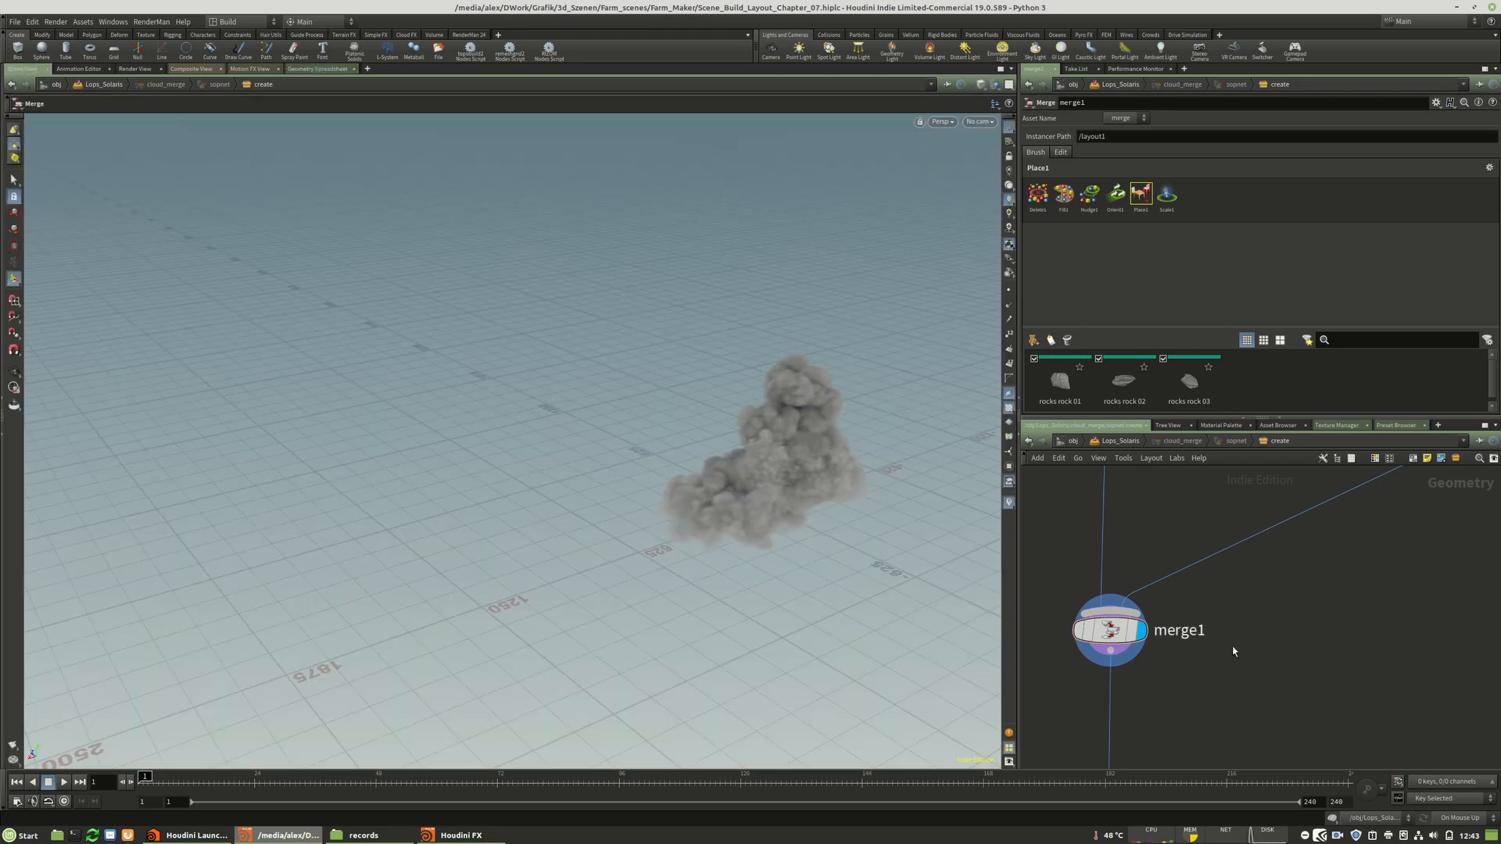
- Check the merge node's info for its VDB volumes, voxel sizes and memory use
middle_click(1127, 632)
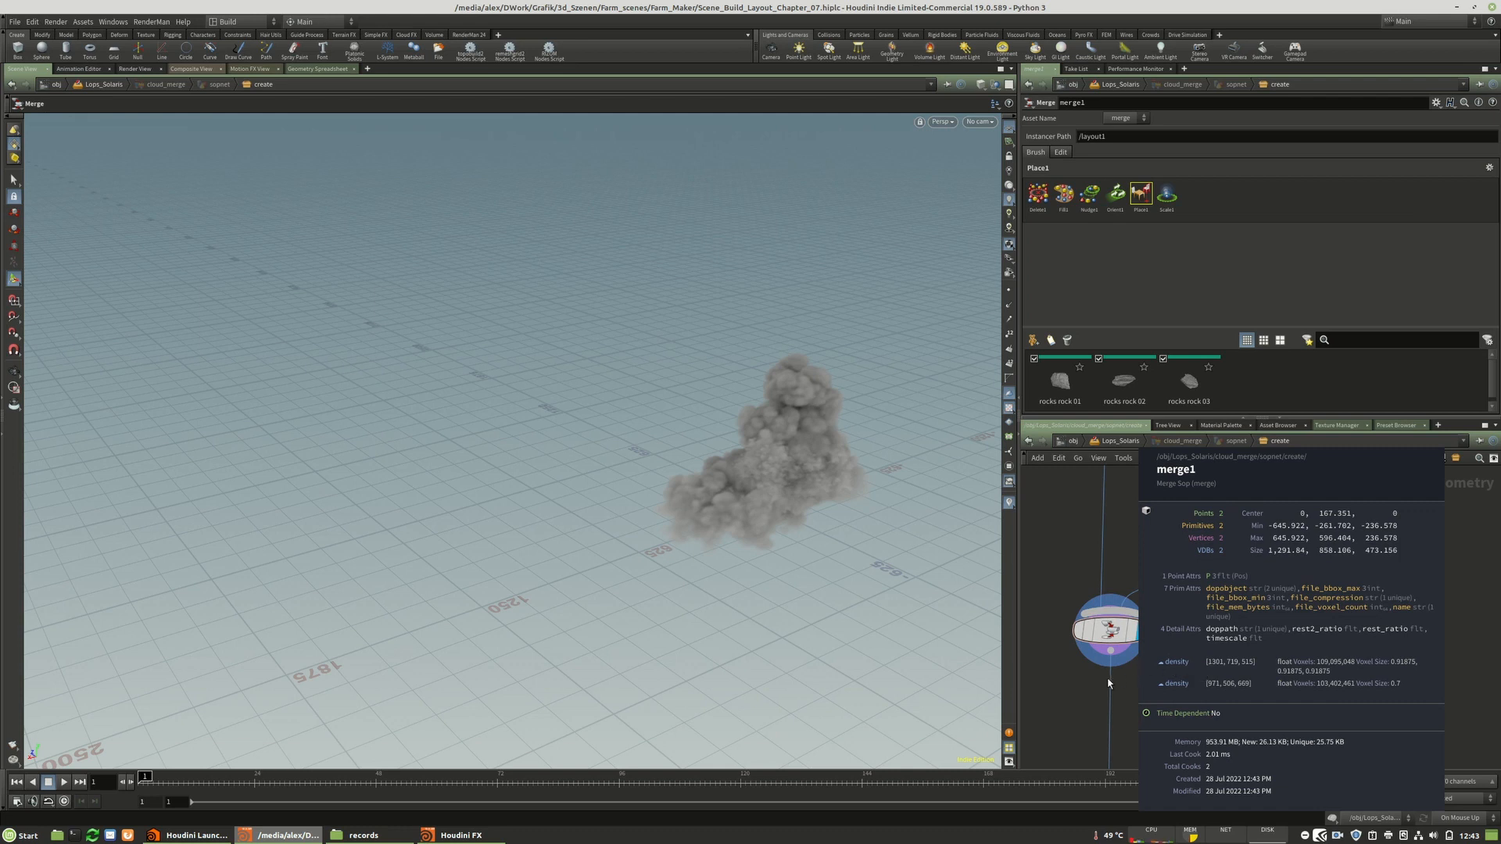
scroll(1060, 707, down, 4)
middle_drag(1179, 677, 1269, 656)
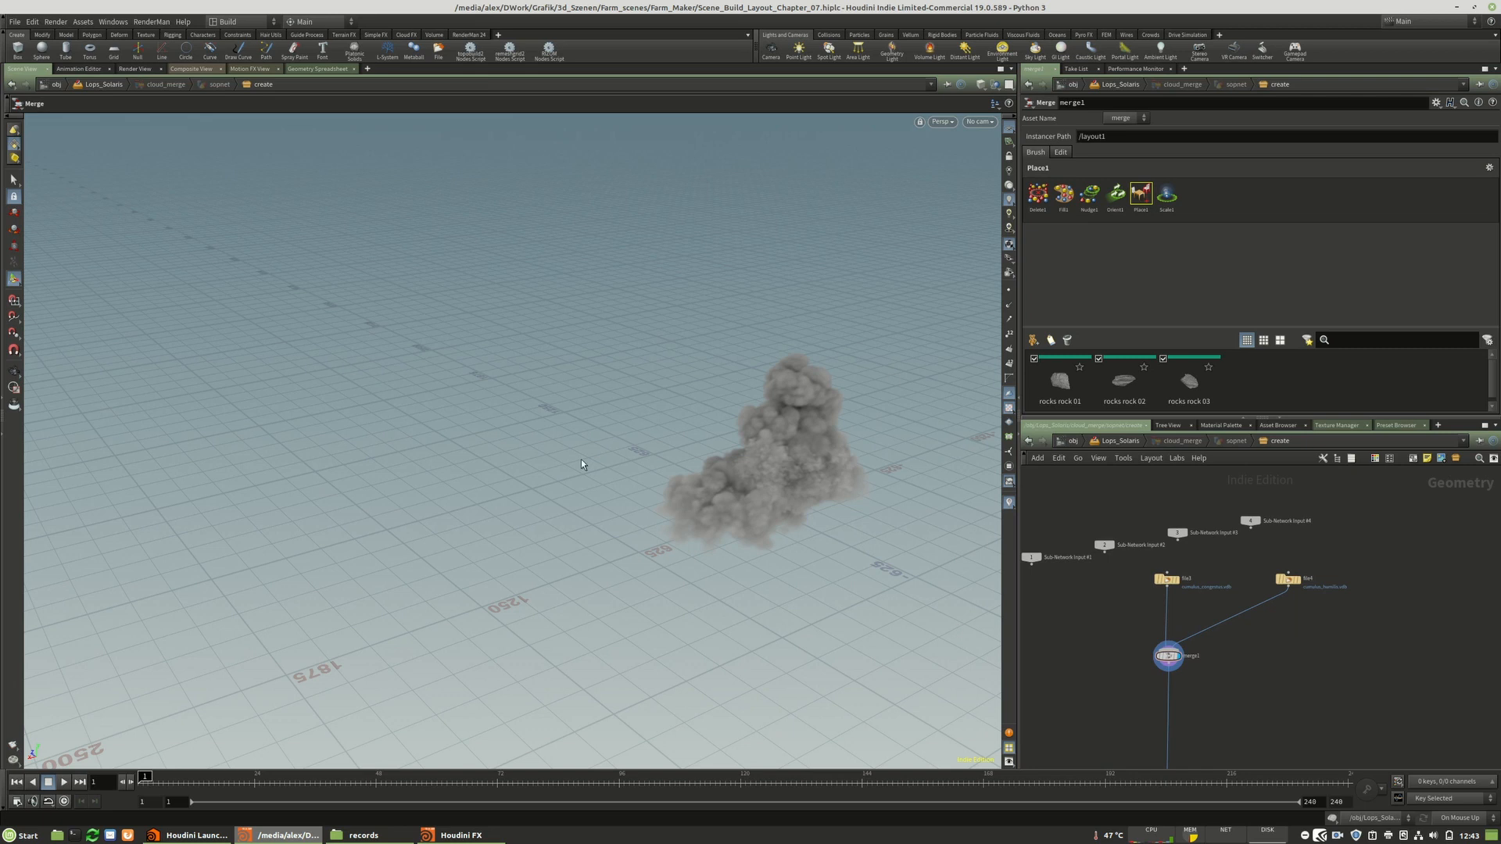
middle_drag(1317, 642, 1348, 646)
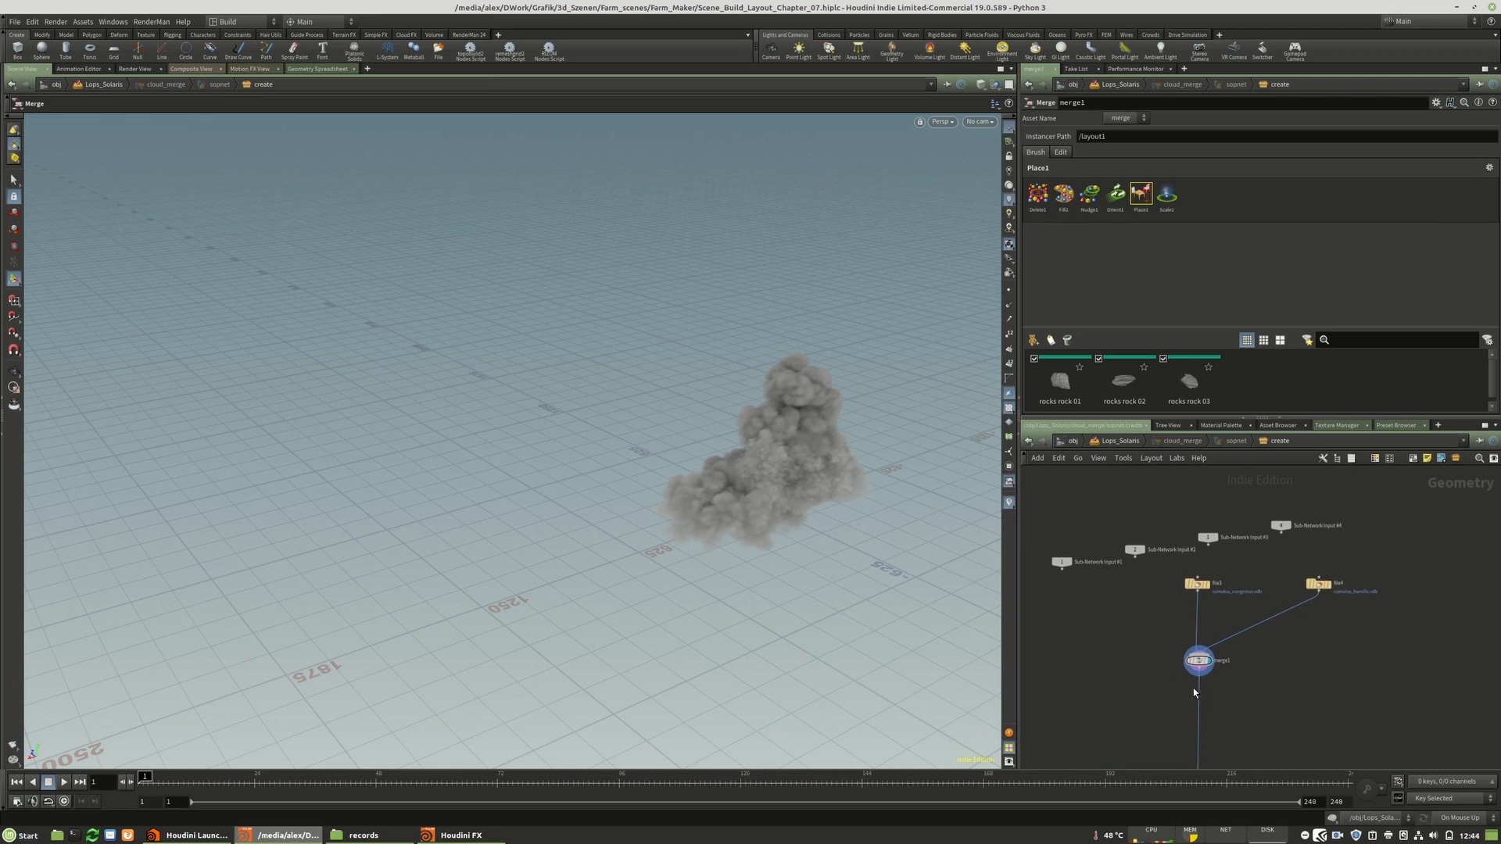
- Delete the merge node so file3 feeds directly into the ROP geometry output again
drag(1207, 659, 1212, 672)
drag(1347, 693, 1164, 648)
key(Delete)
middle_drag(1302, 696, 1175, 613)
scroll(1209, 602, down, 2)
scroll(1176, 609, up, 2)
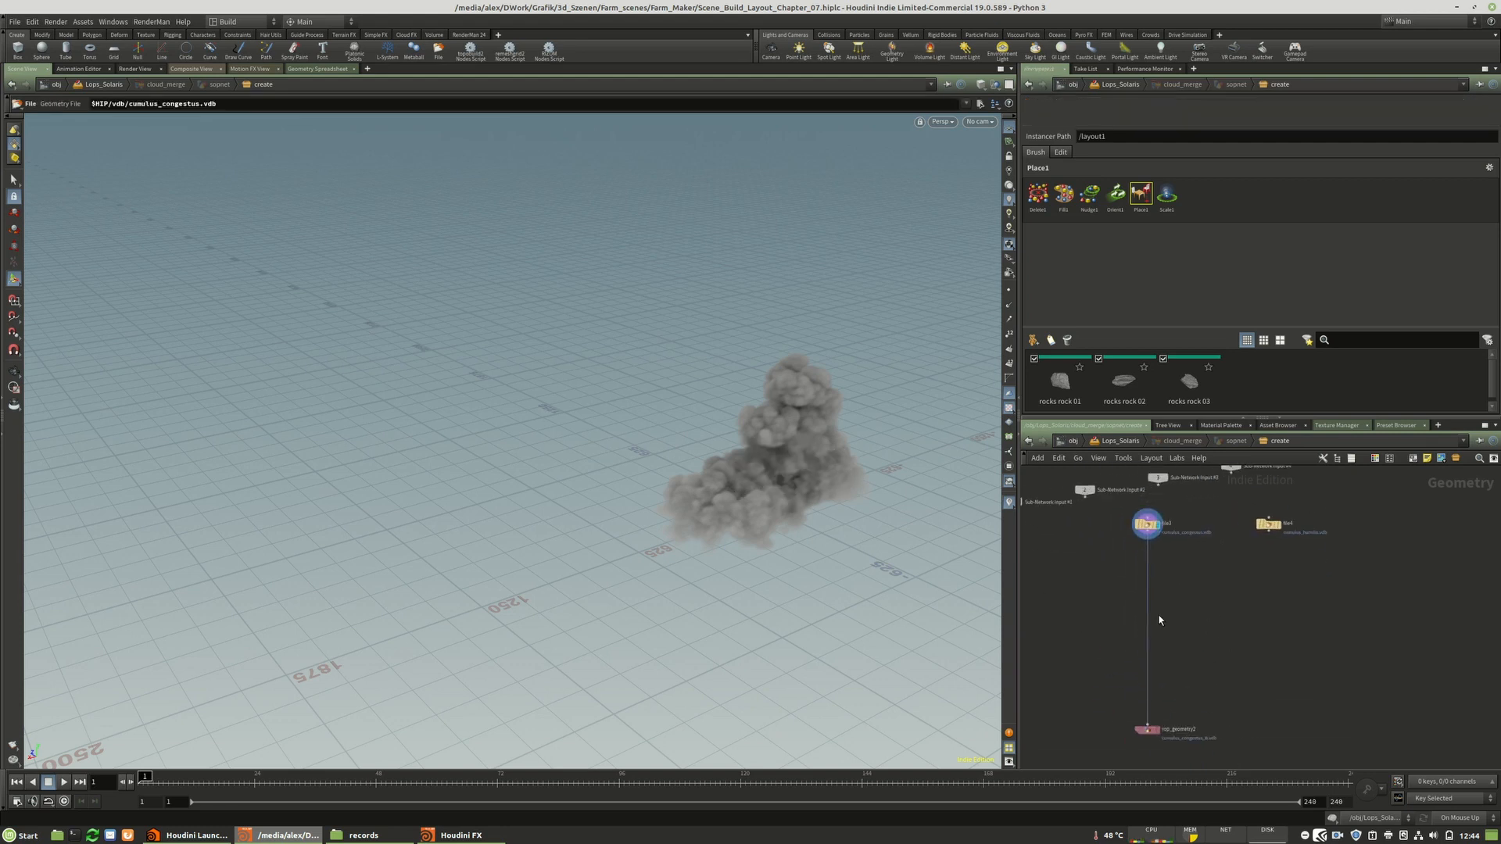
- Return to the Lops_Solaris network level and locate the cloud group with the cloud_merge node
key(u)
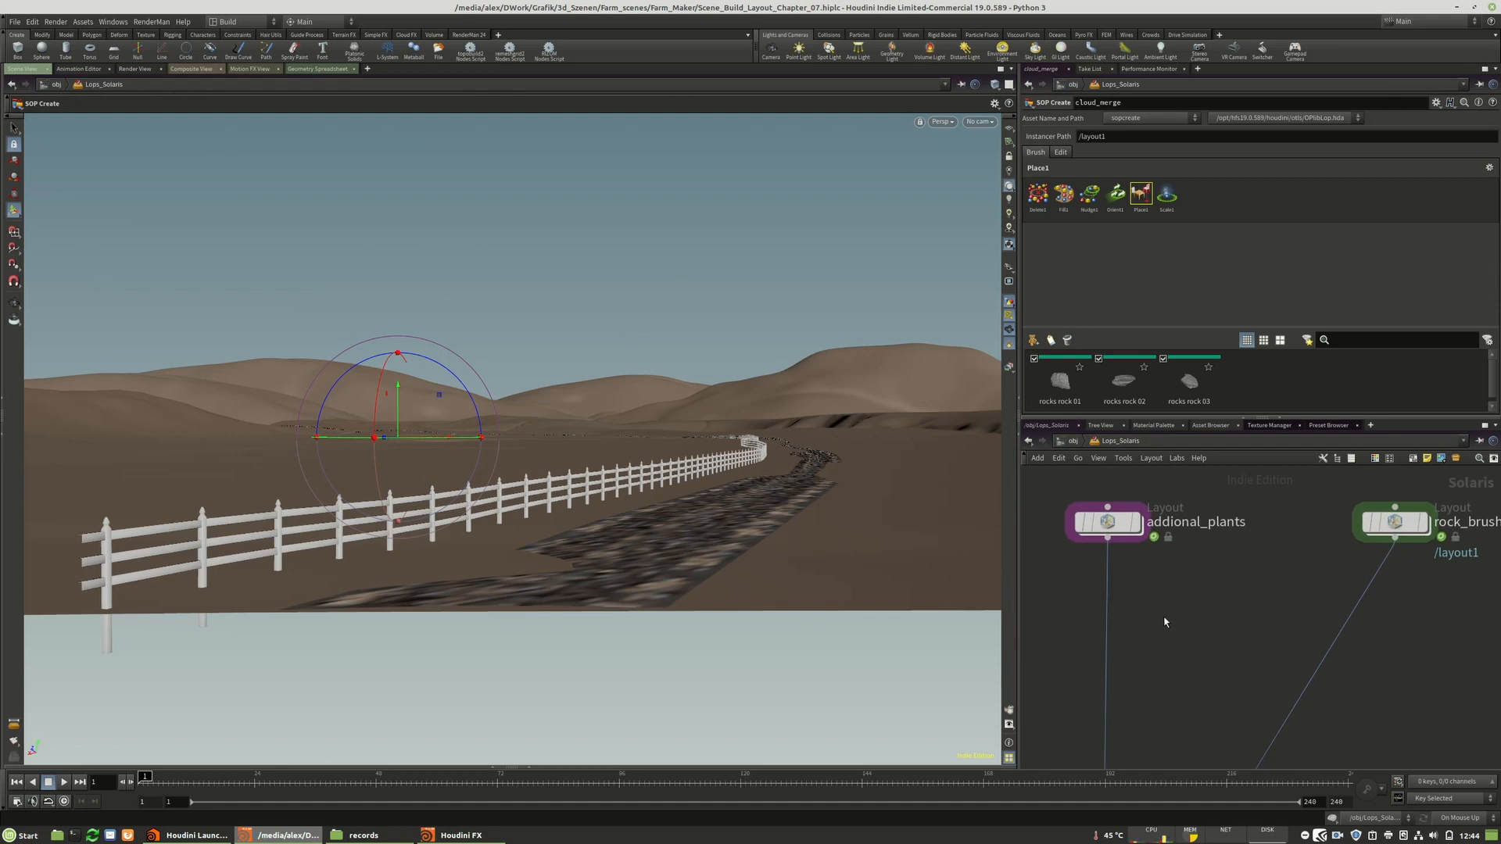
scroll(1165, 621, down, 2)
middle_drag(1227, 663, 1199, 737)
scroll(1129, 737, down, 7)
middle_drag(1255, 622, 1162, 693)
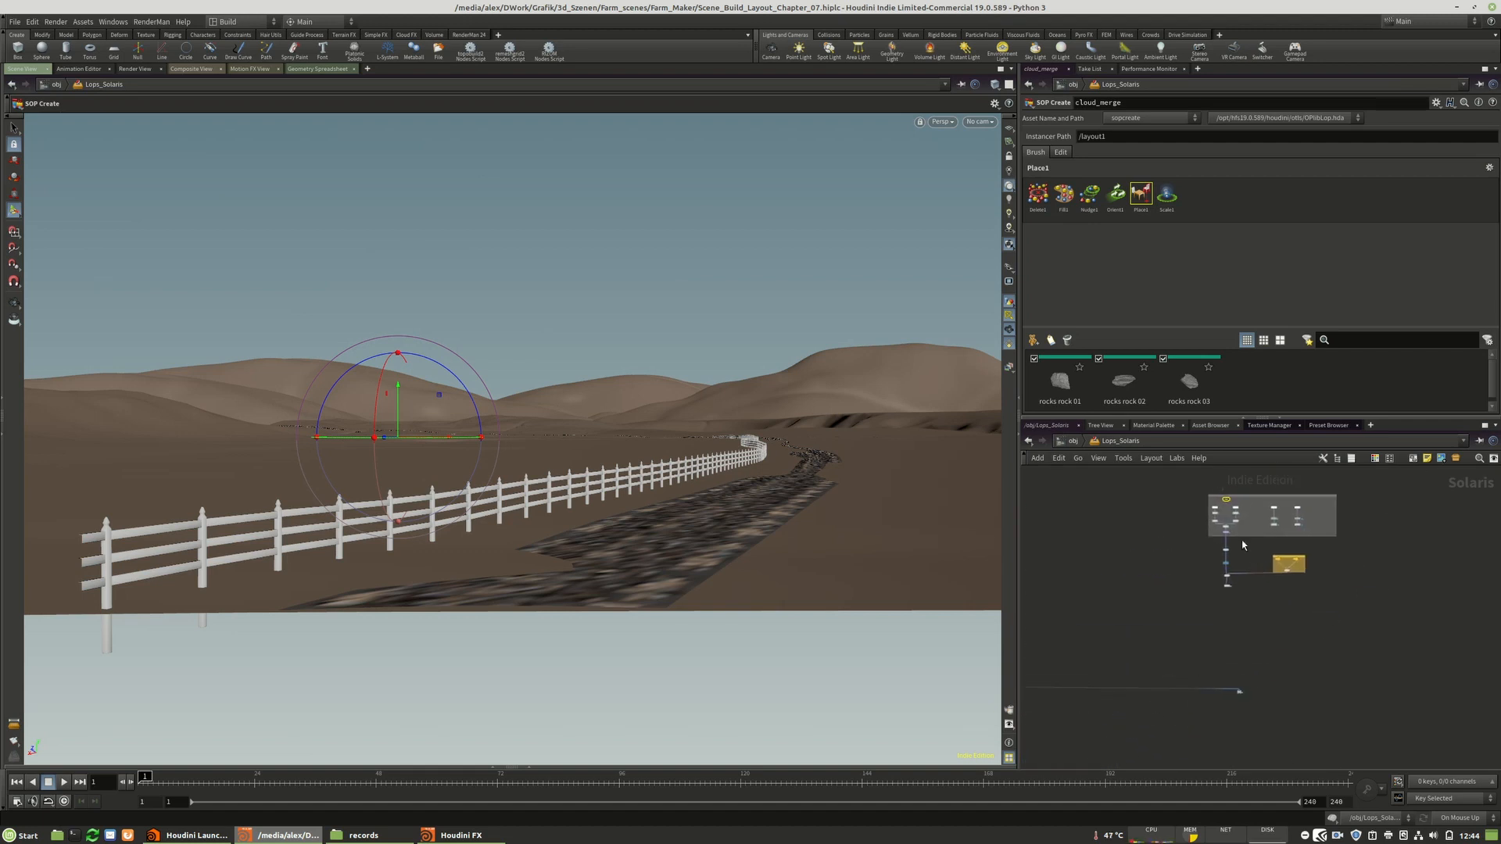
- Display the cumulus_humilis_vdb volume node inside the cloud group and frame its cloud in the viewport
scroll(1239, 532, up, 5)
middle_drag(1208, 500, 1211, 557)
scroll(1211, 557, up, 4)
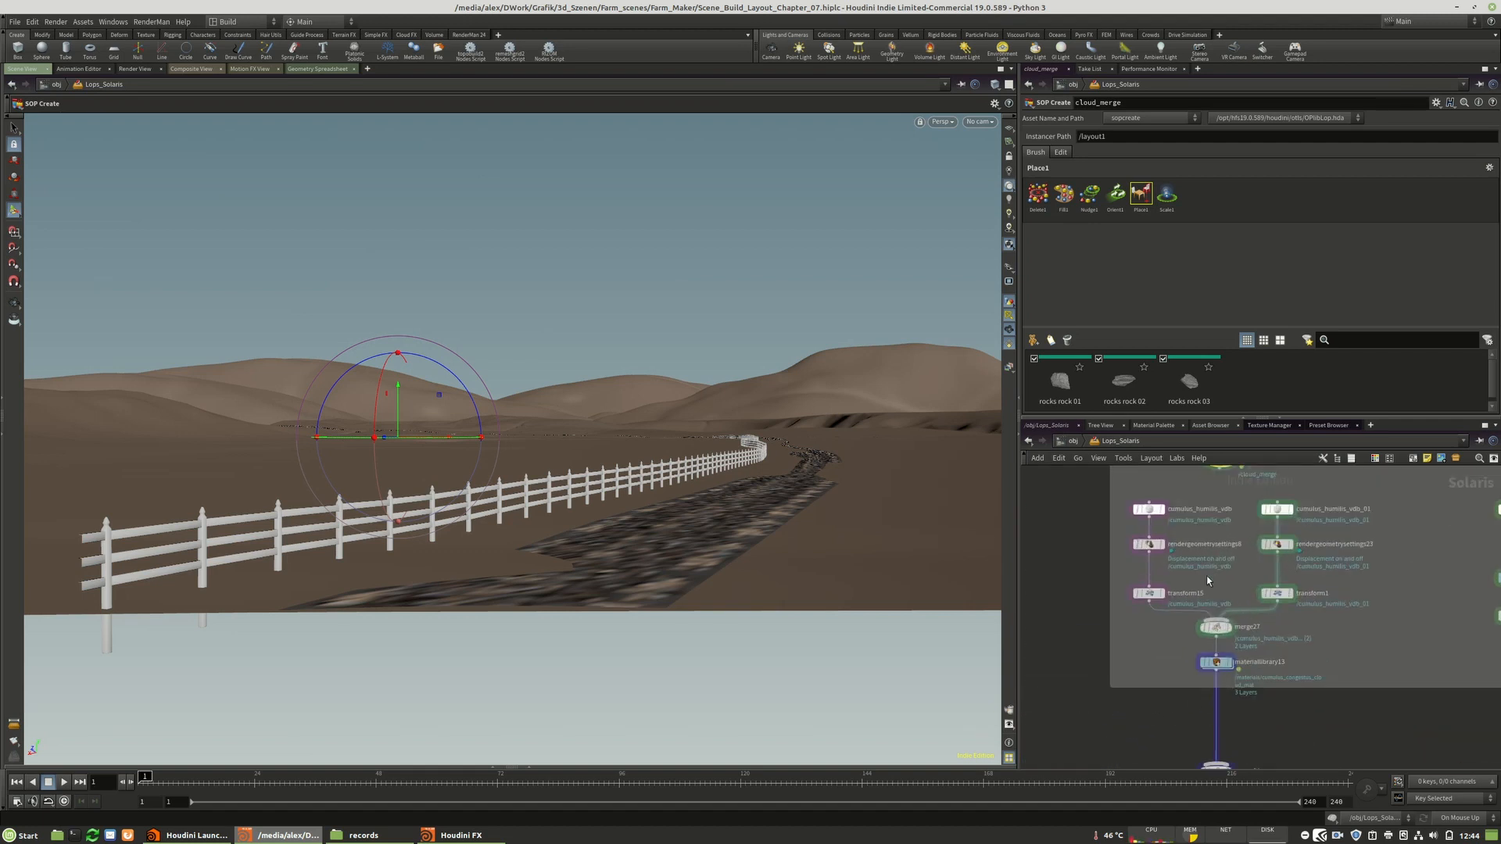
scroll(1167, 600, up, 2)
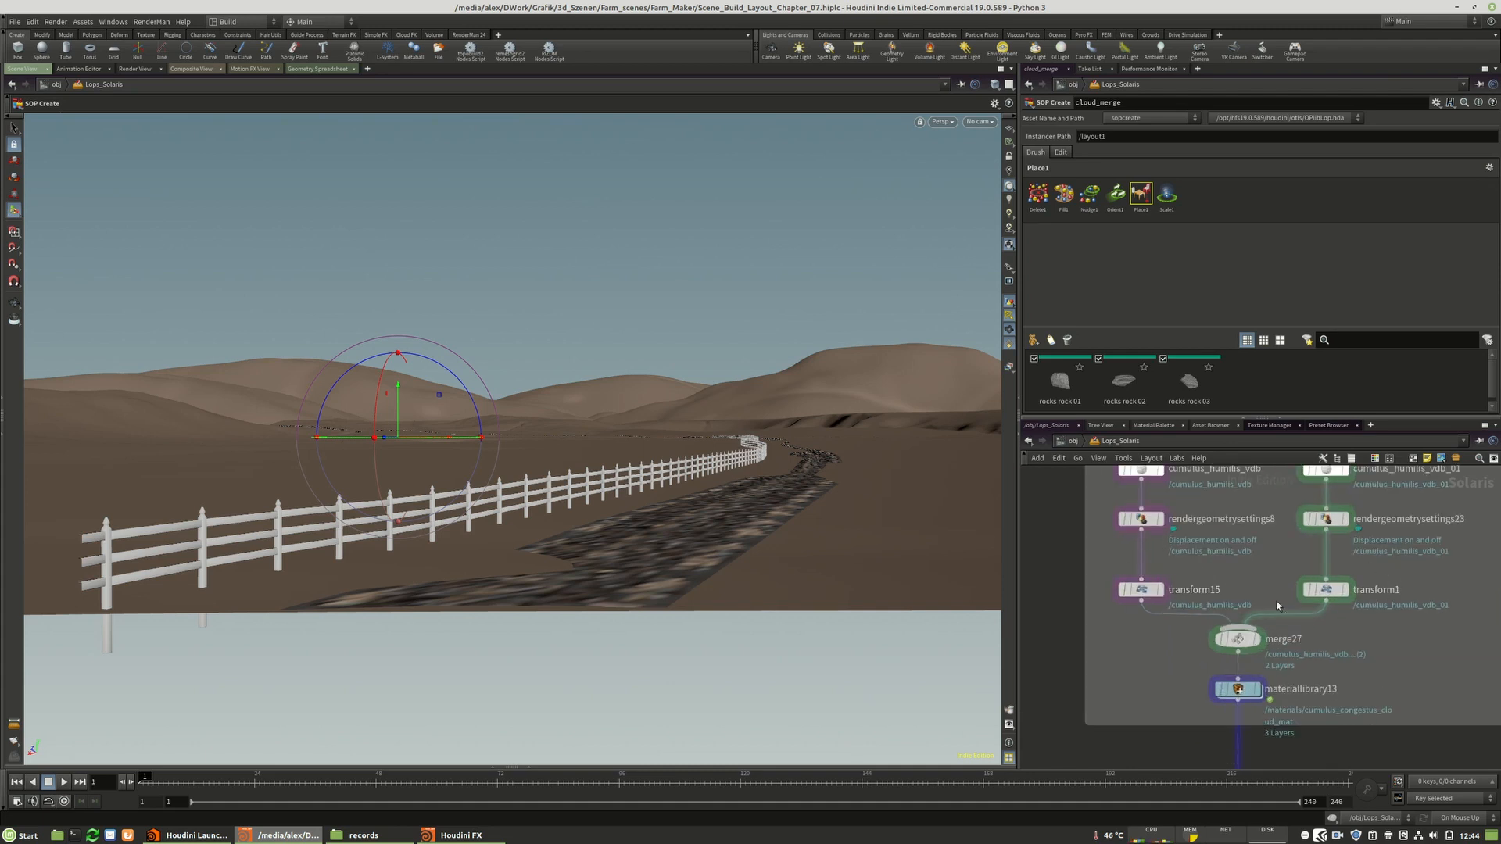
middle_drag(1220, 545, 1230, 616)
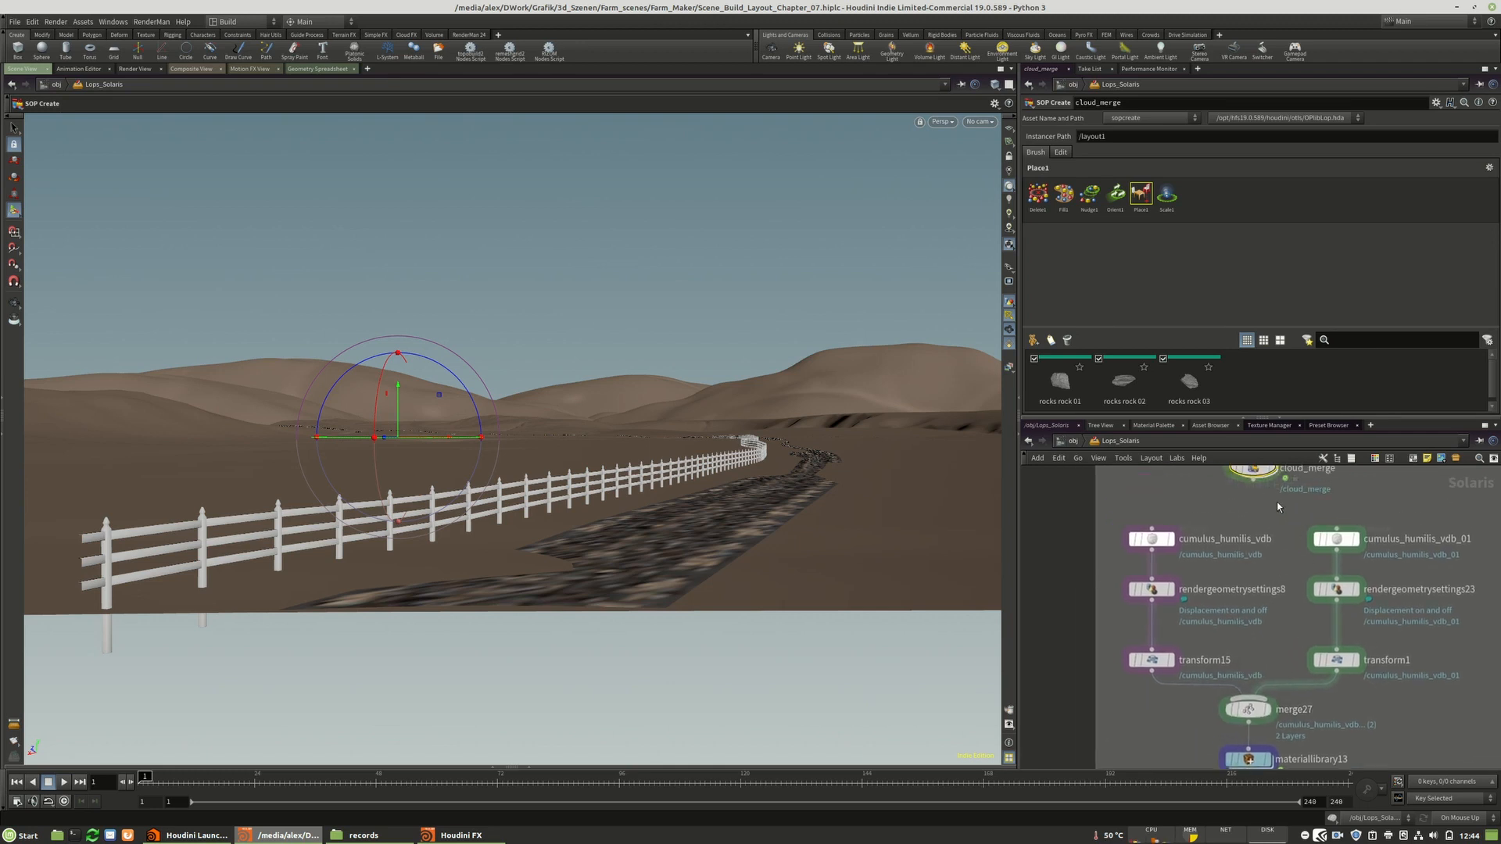
scroll(1184, 546, up, 3)
click(1166, 539)
key(space+g)
drag(677, 415, 593, 429)
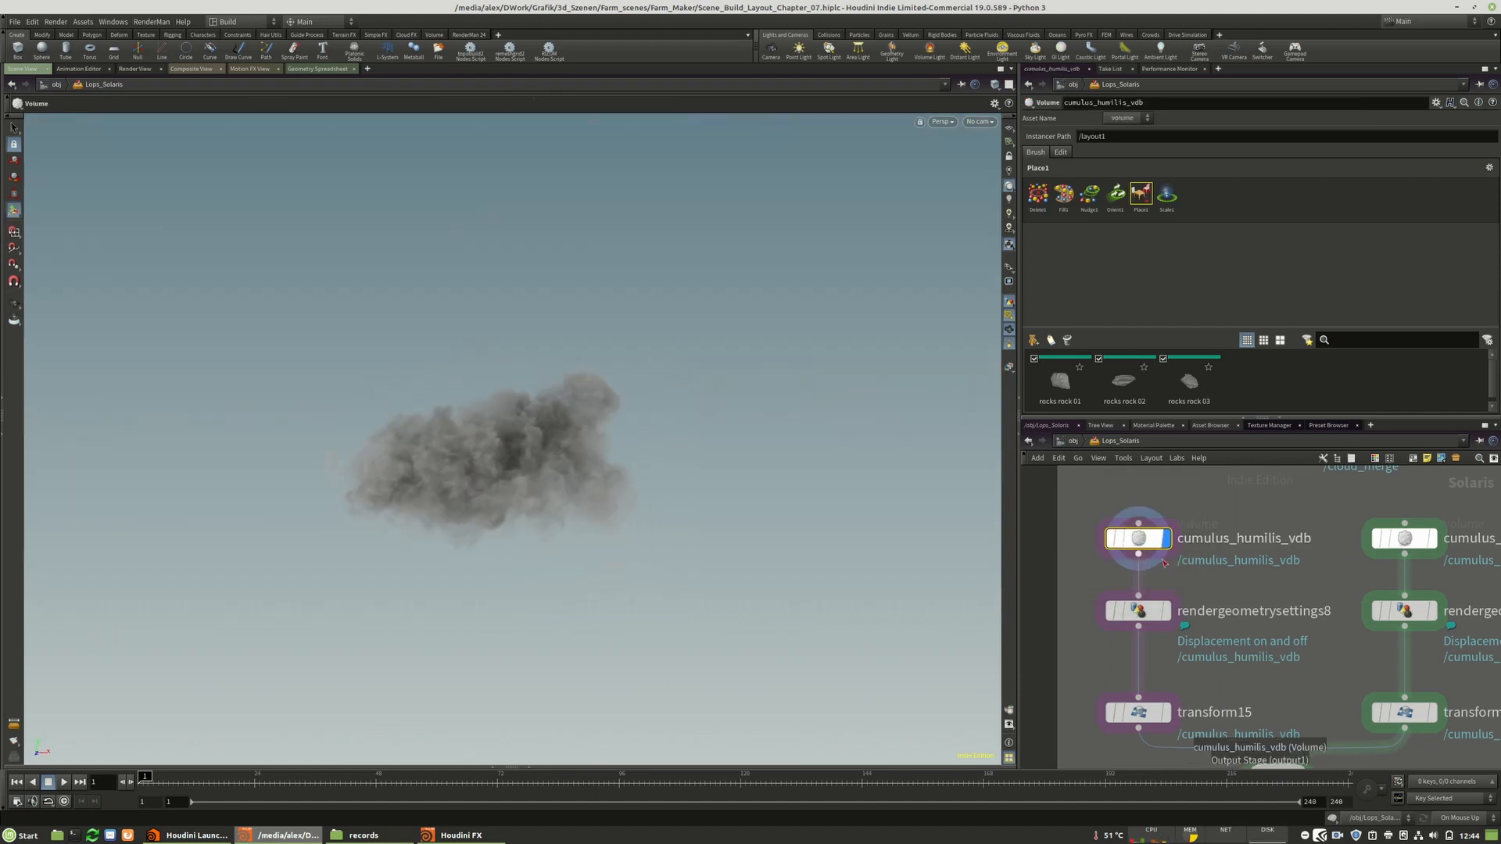
- Examine the cumulus_humilis_vdb and cumulus_humilis_vdb_01 volume nodes by selecting each one and reading its parameters
scroll(1164, 562, down, 3)
mouse_move(1154, 617)
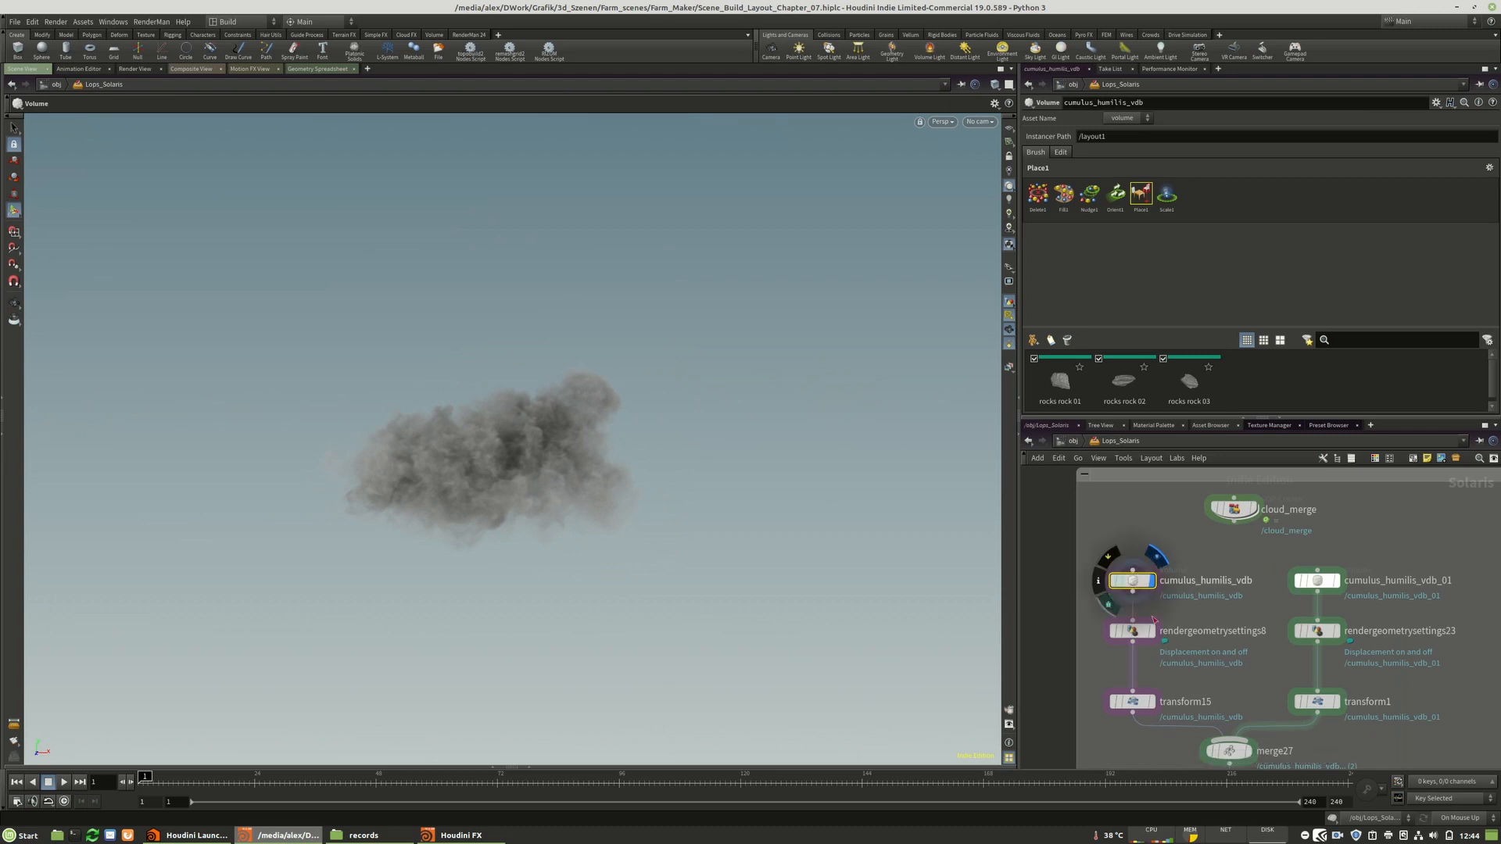
middle_drag(1182, 671, 1186, 623)
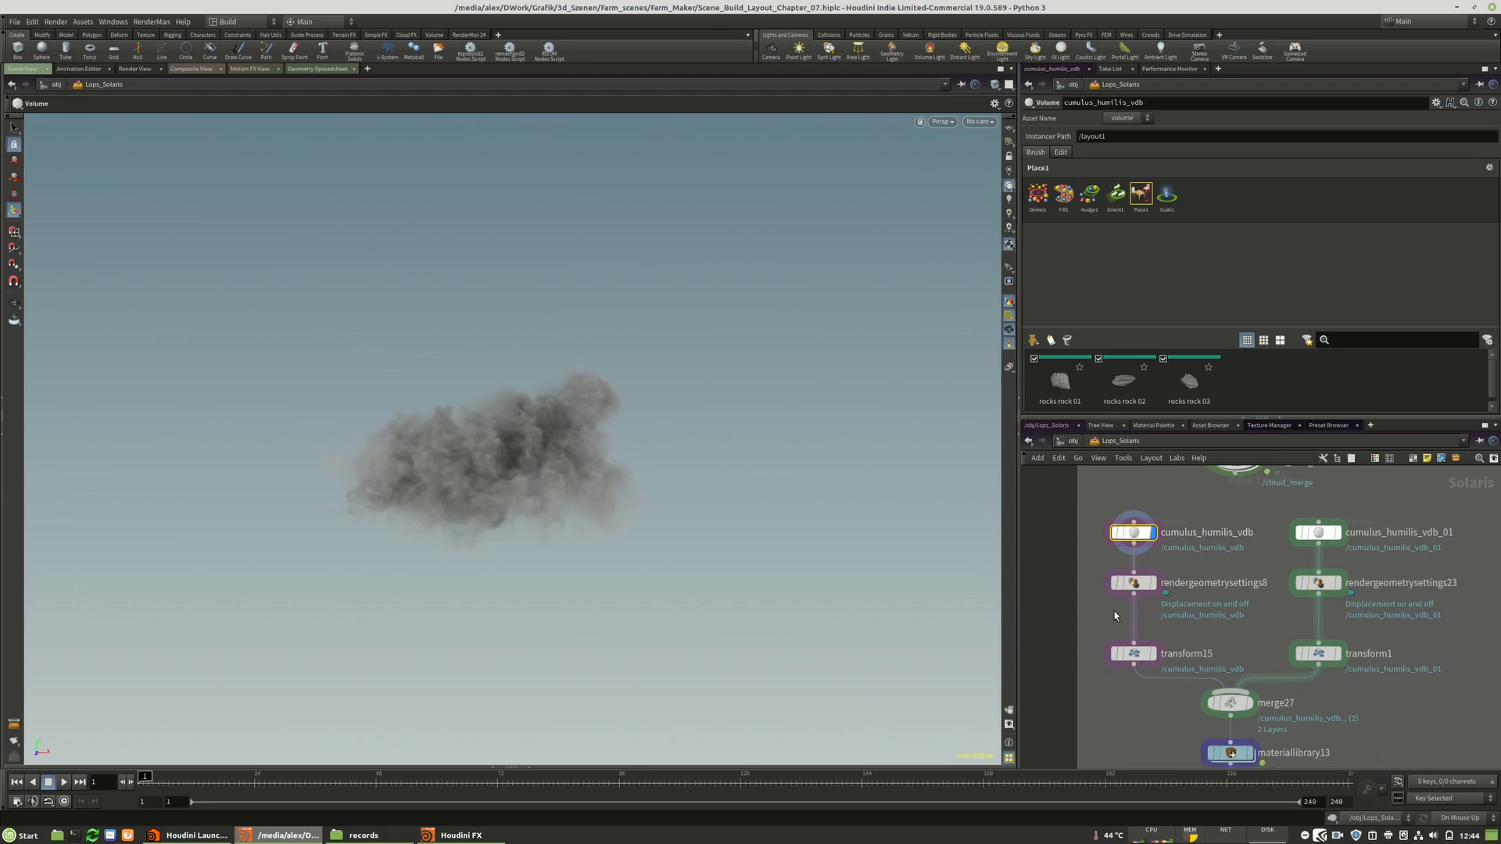
click(1318, 532)
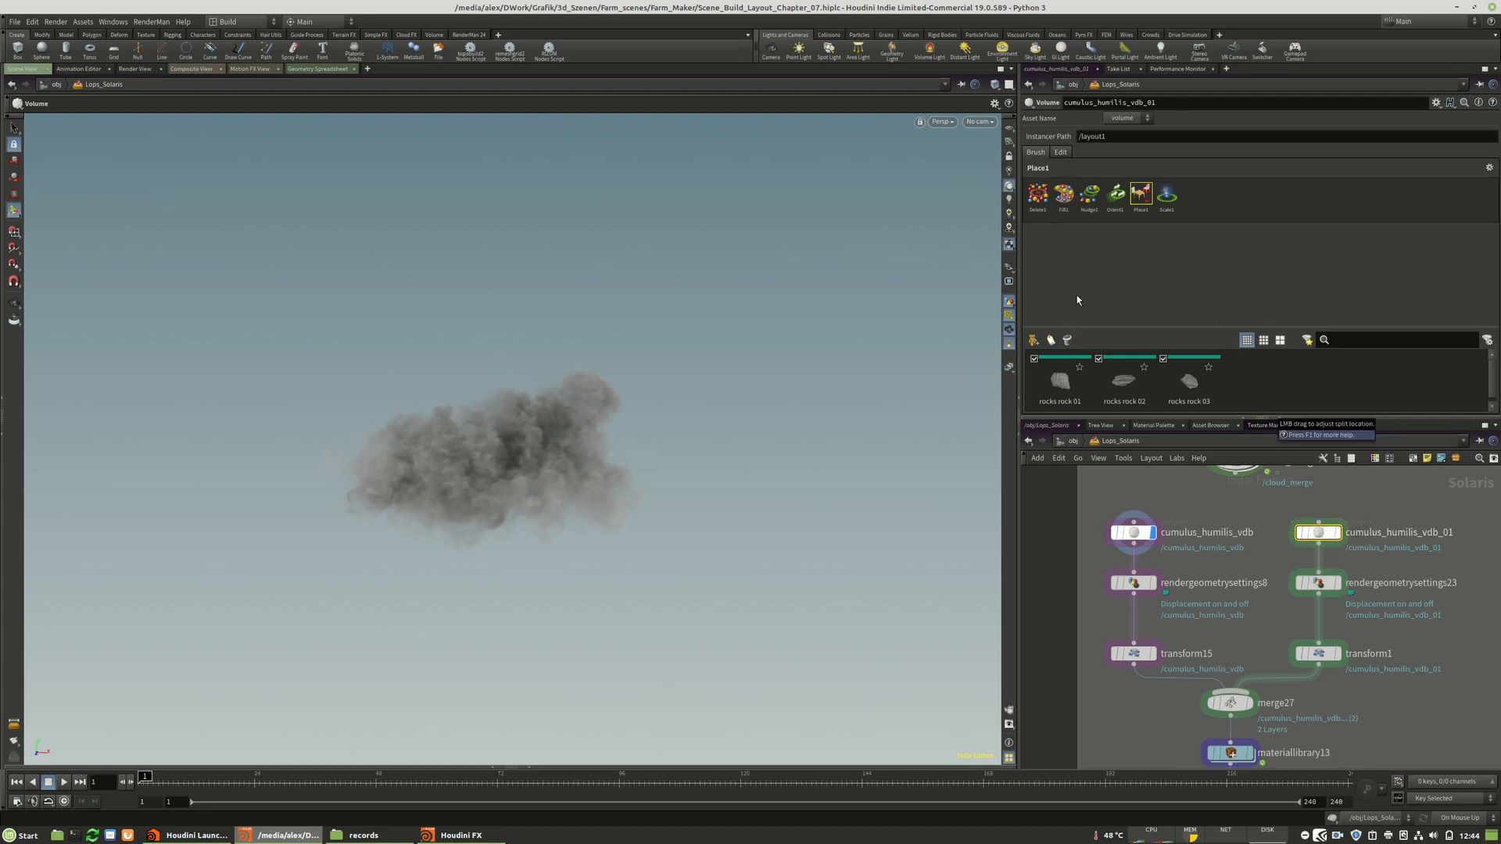
click(1137, 534)
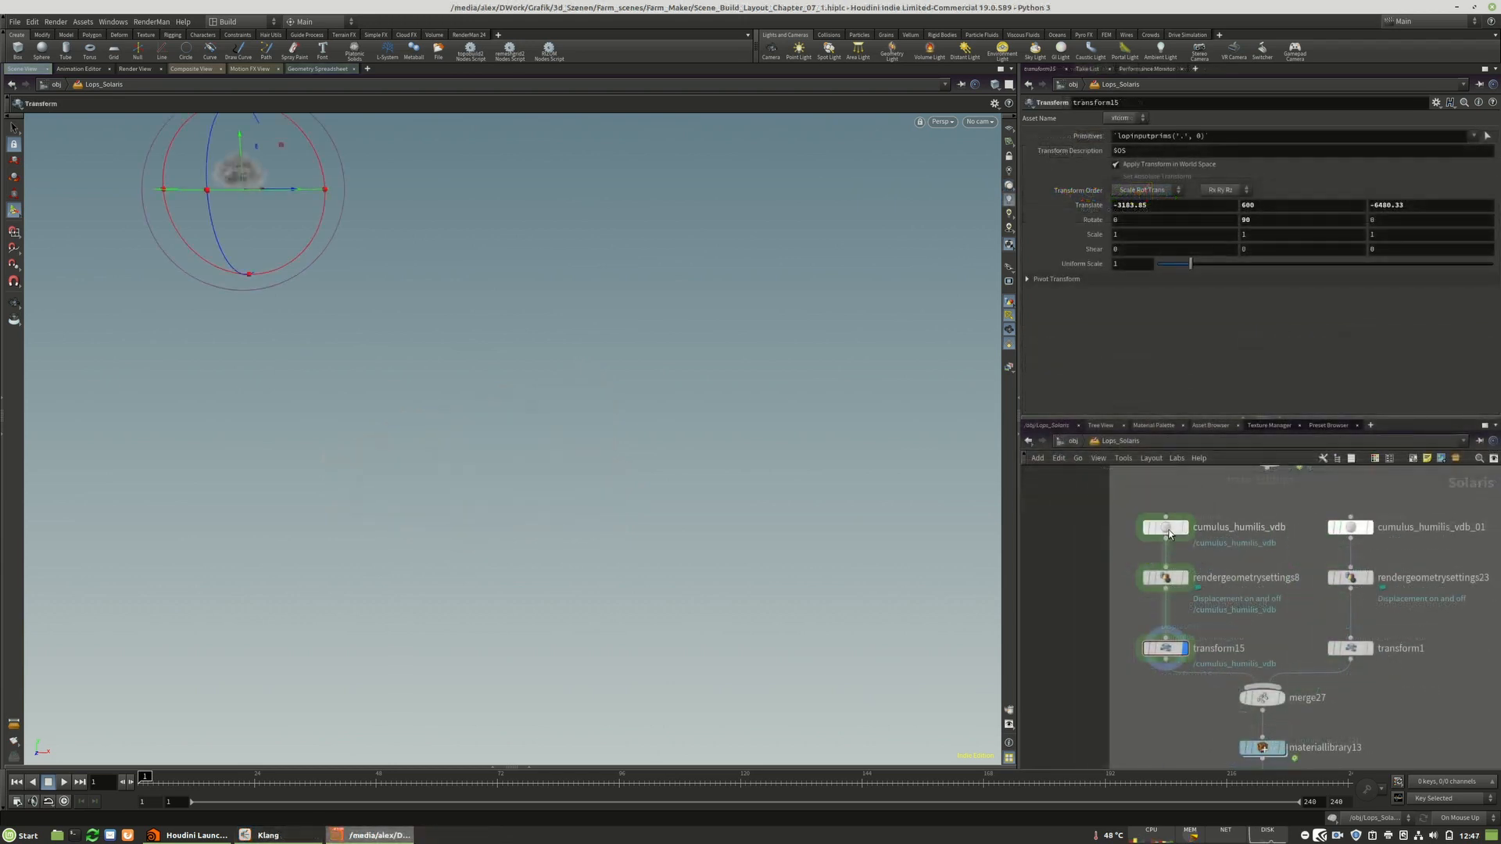
click(1166, 528)
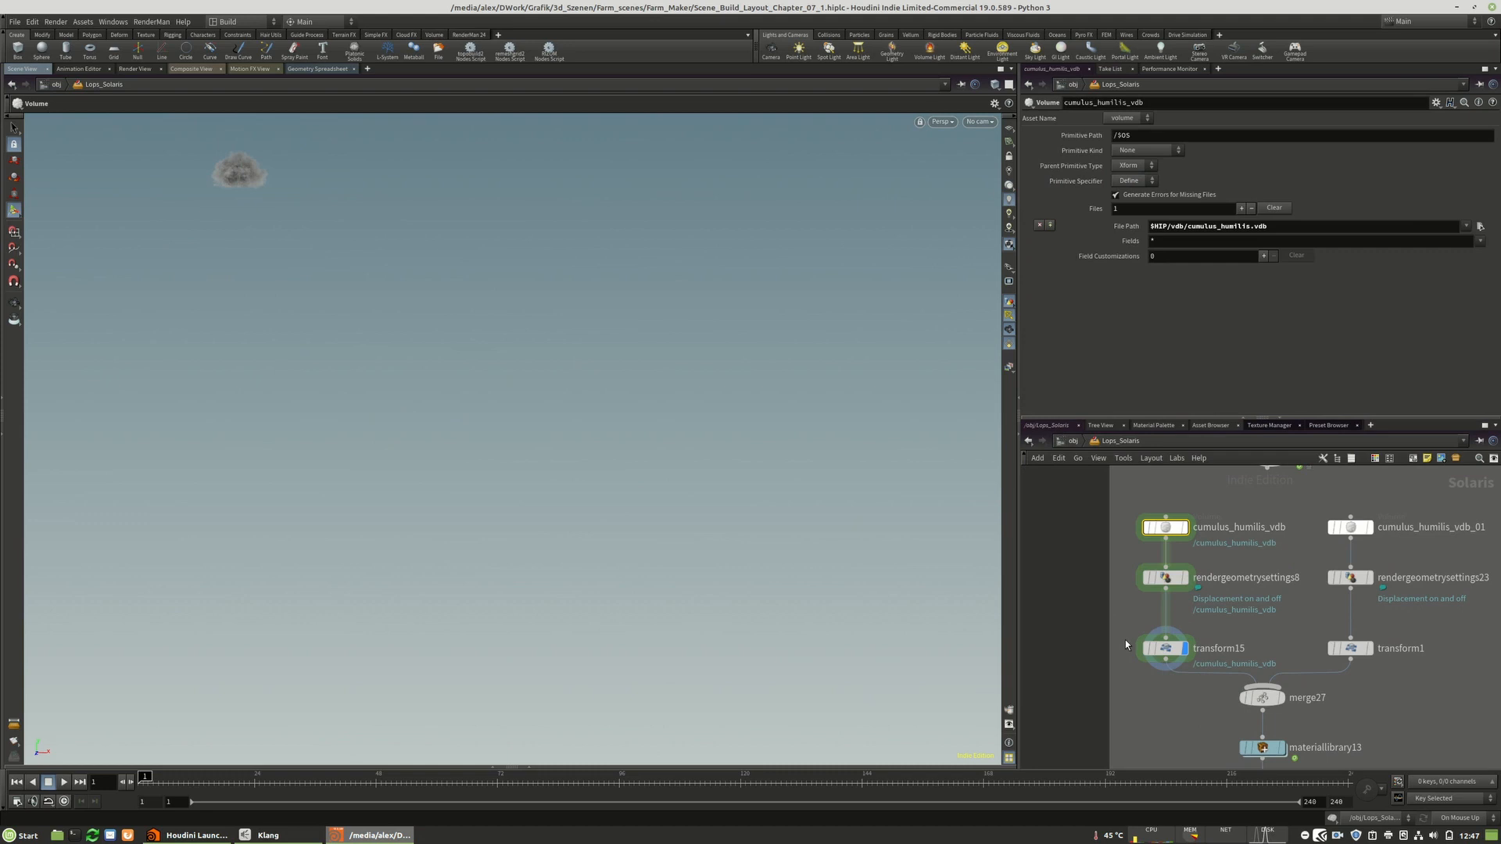
- Move the cumulus_humilis_vdb and cumulus_humilis_vdb_01 nodes slightly up, away from their render geometry settings nodes
middle_drag(1304, 617, 1259, 630)
scroll(1223, 610, down, 3)
middle_drag(1172, 528, 1175, 544)
scroll(1156, 555, up, 4)
drag(1153, 594, 1152, 582)
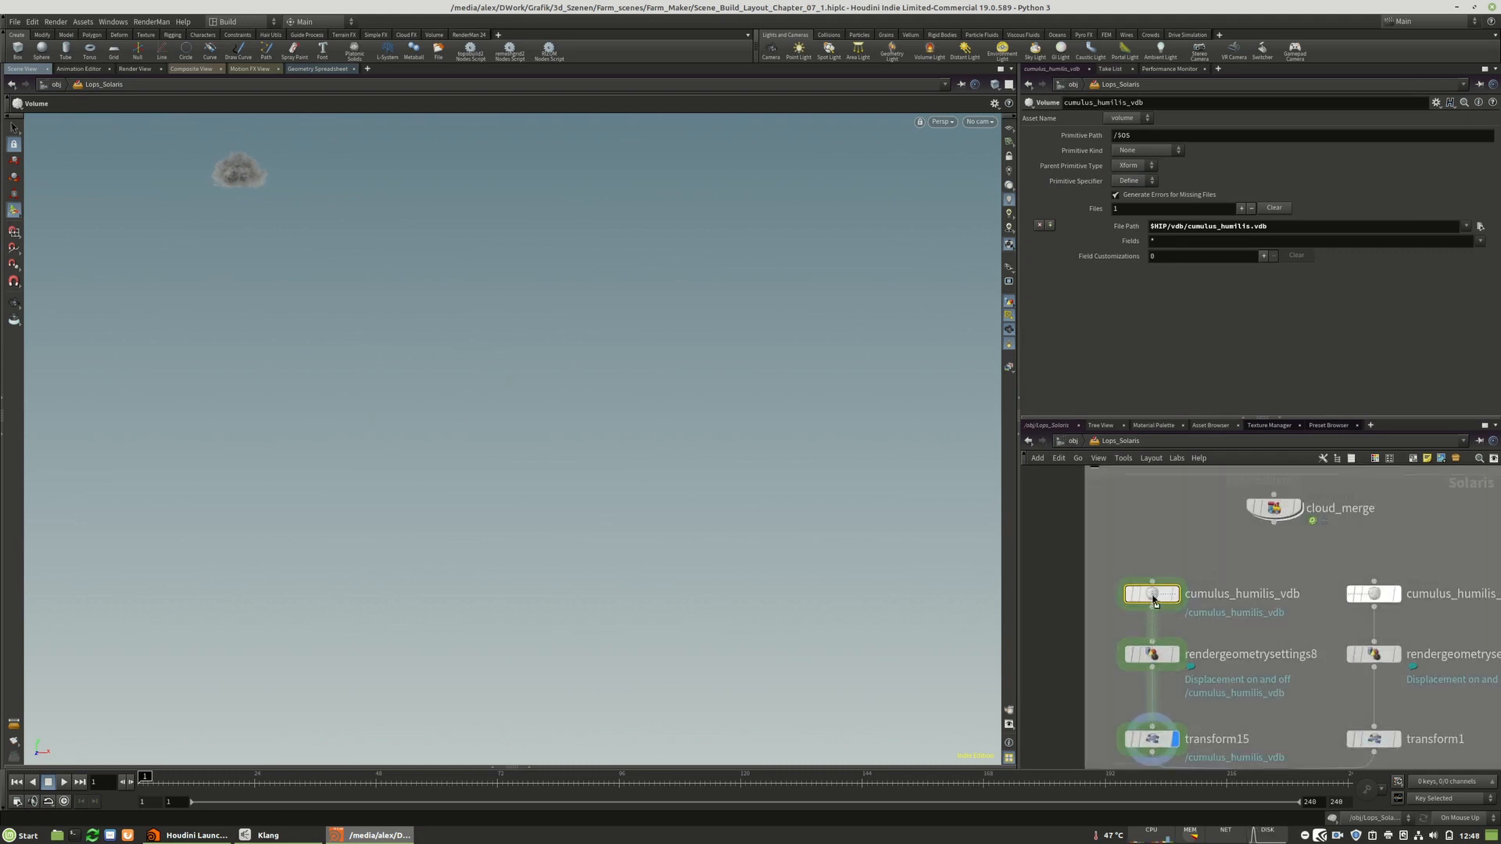
drag(1377, 593, 1377, 580)
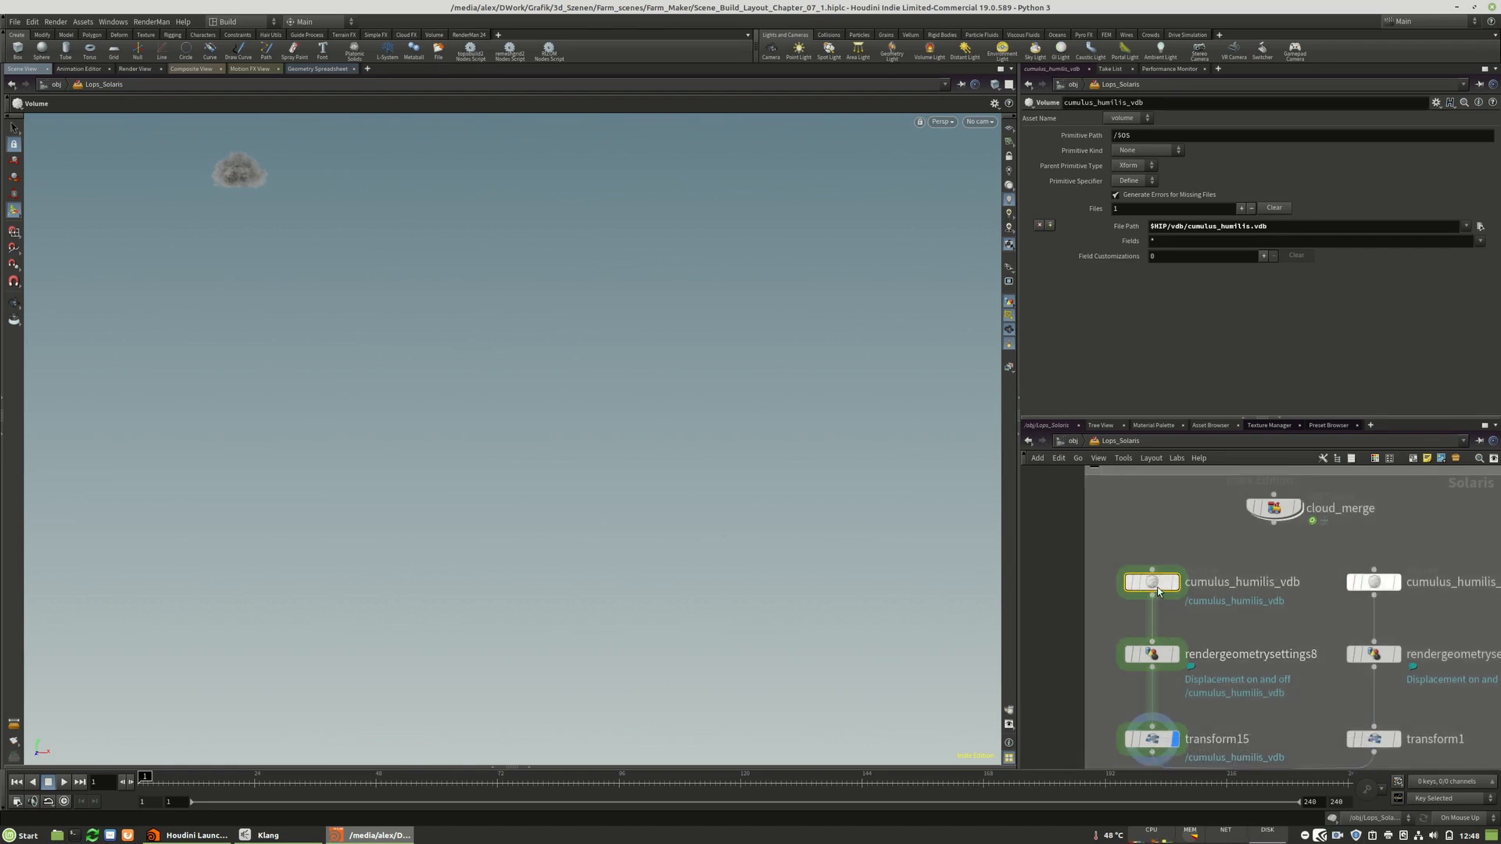
mouse_move(1380, 594)
scroll(1245, 546, down, 5)
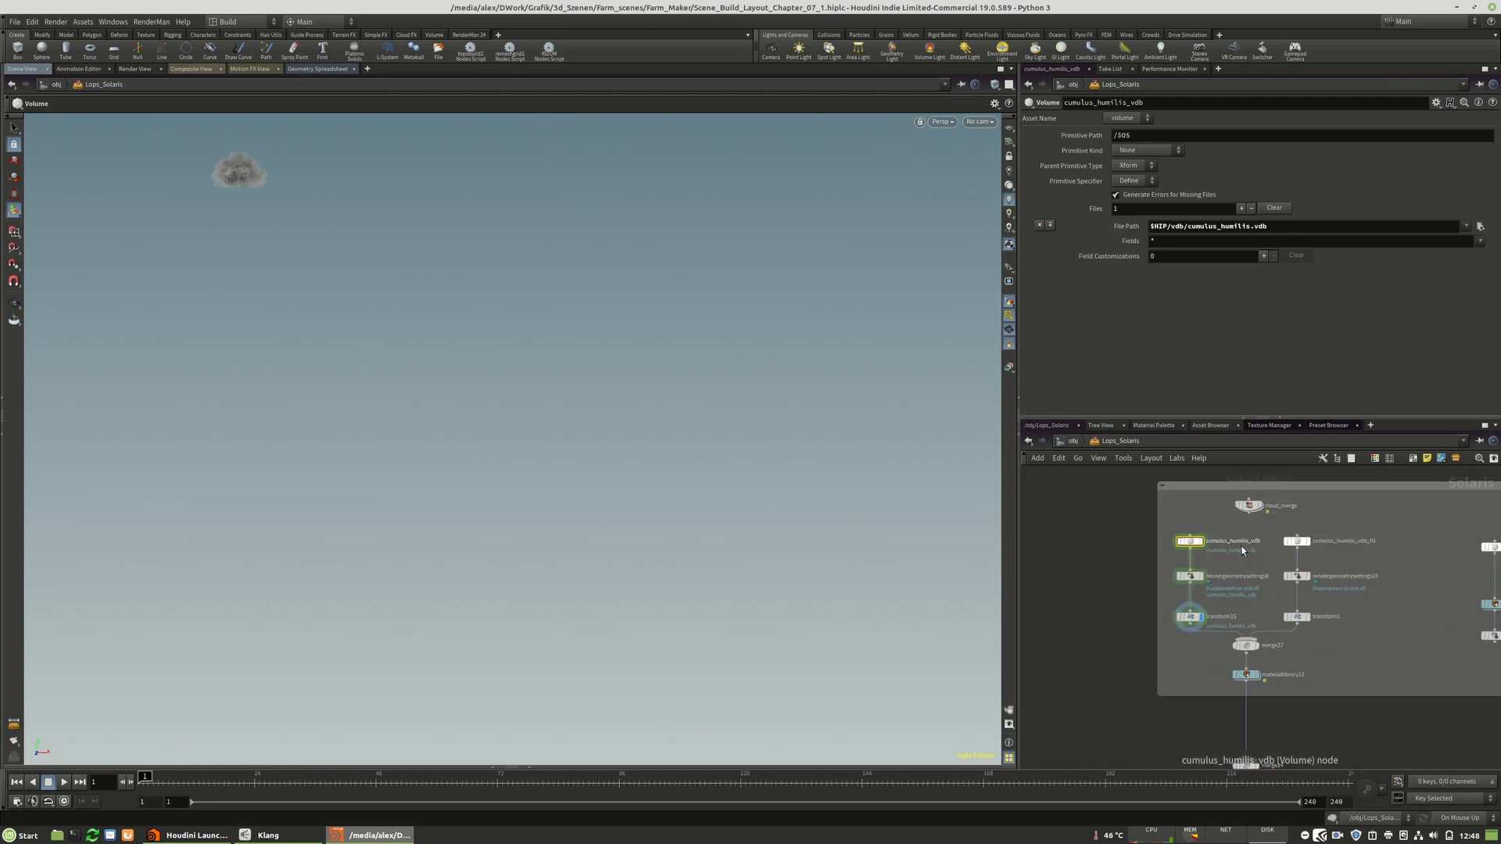
scroll(1243, 550, up, 5)
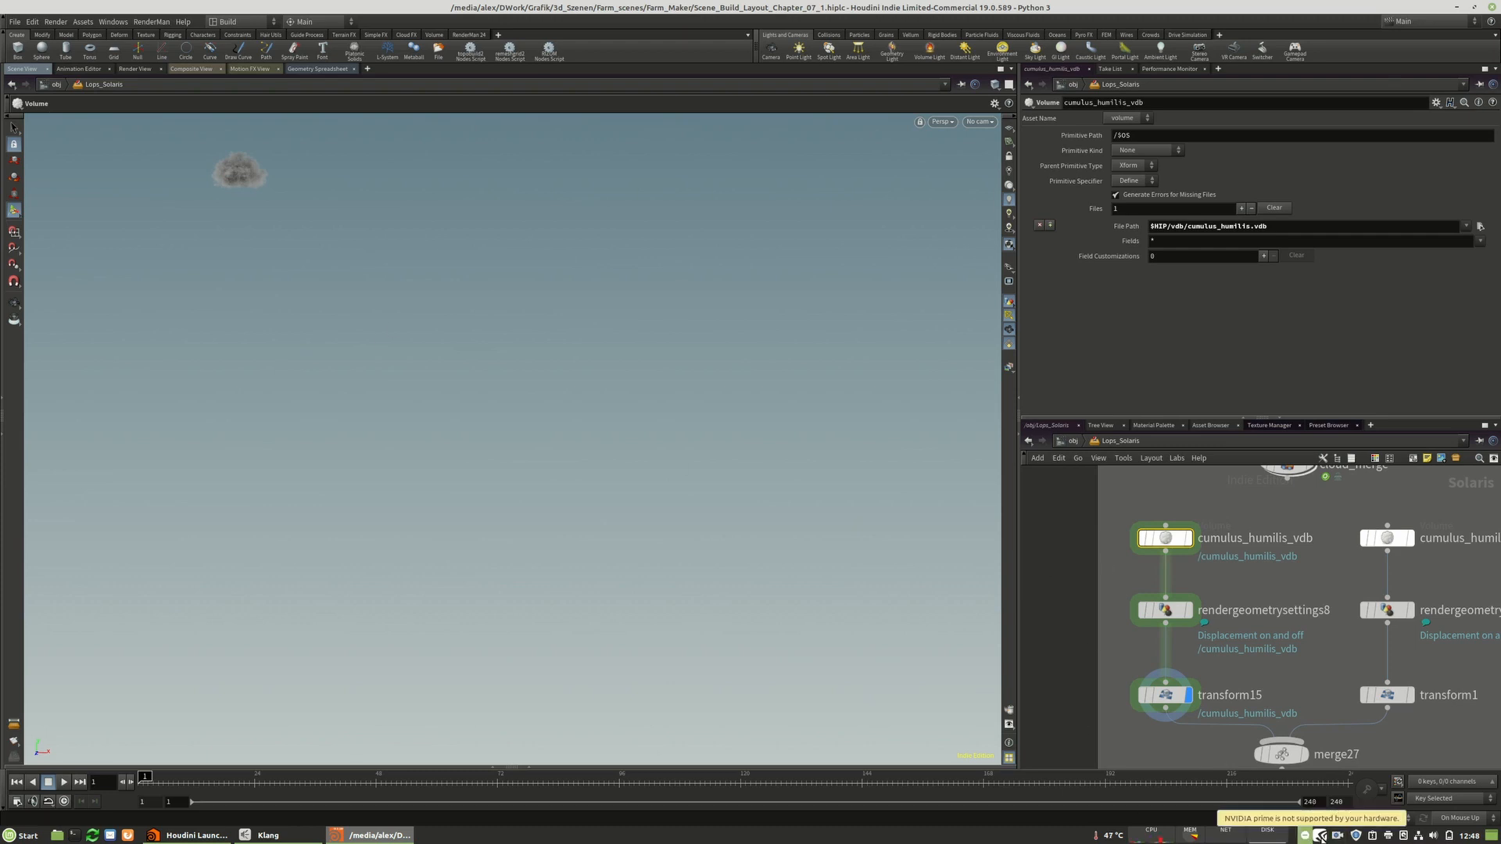
- Adjust the spacing of the merge27 and materiallibrary13 nodes below the two cumulus cloud branches
key(Escape)
drag(297, 250, 377, 338)
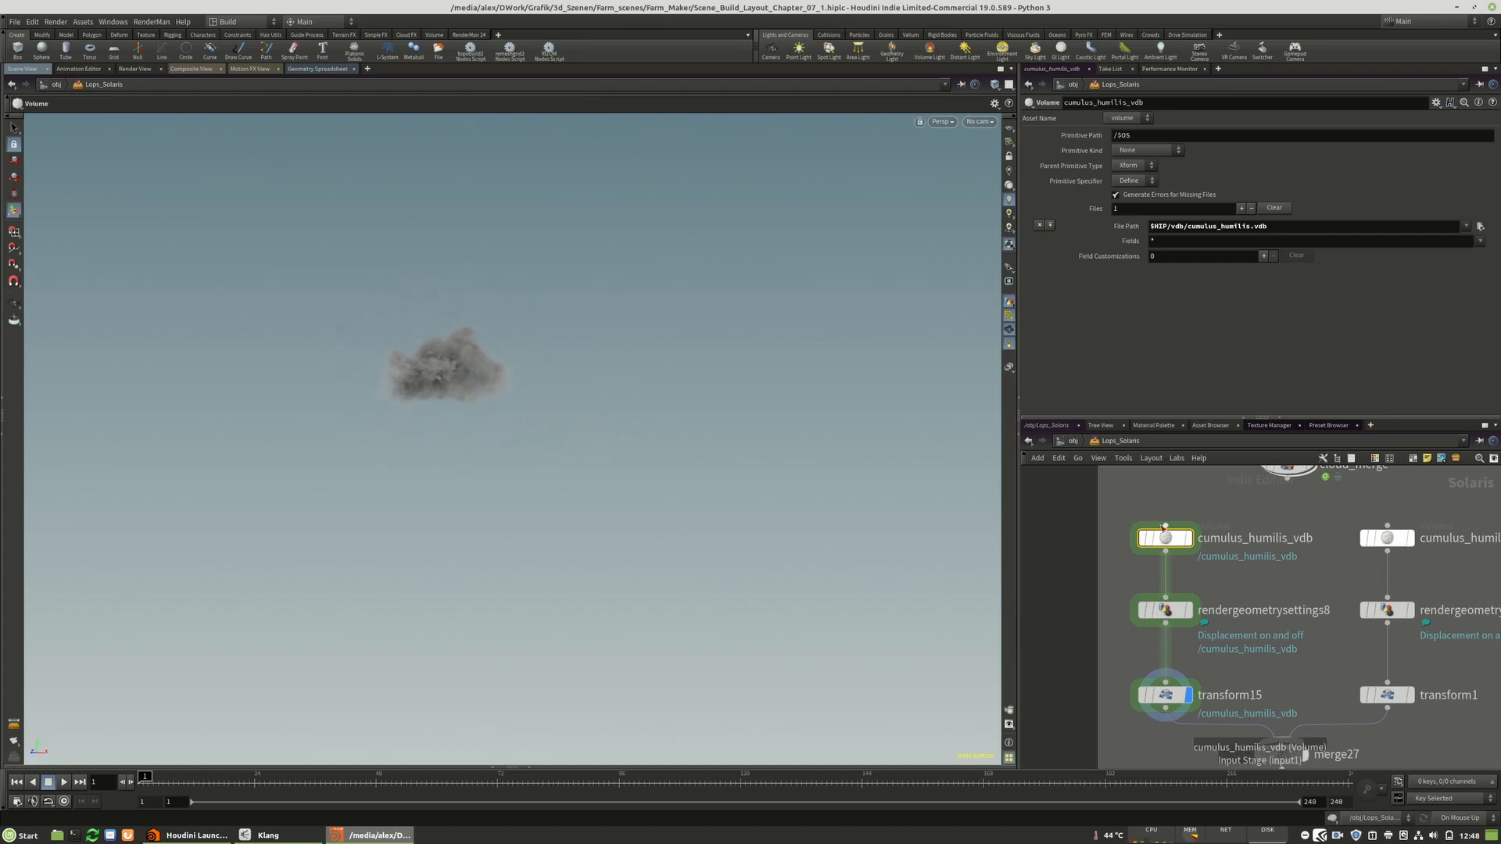
scroll(1155, 529, down, 3)
middle_drag(1308, 641, 1375, 619)
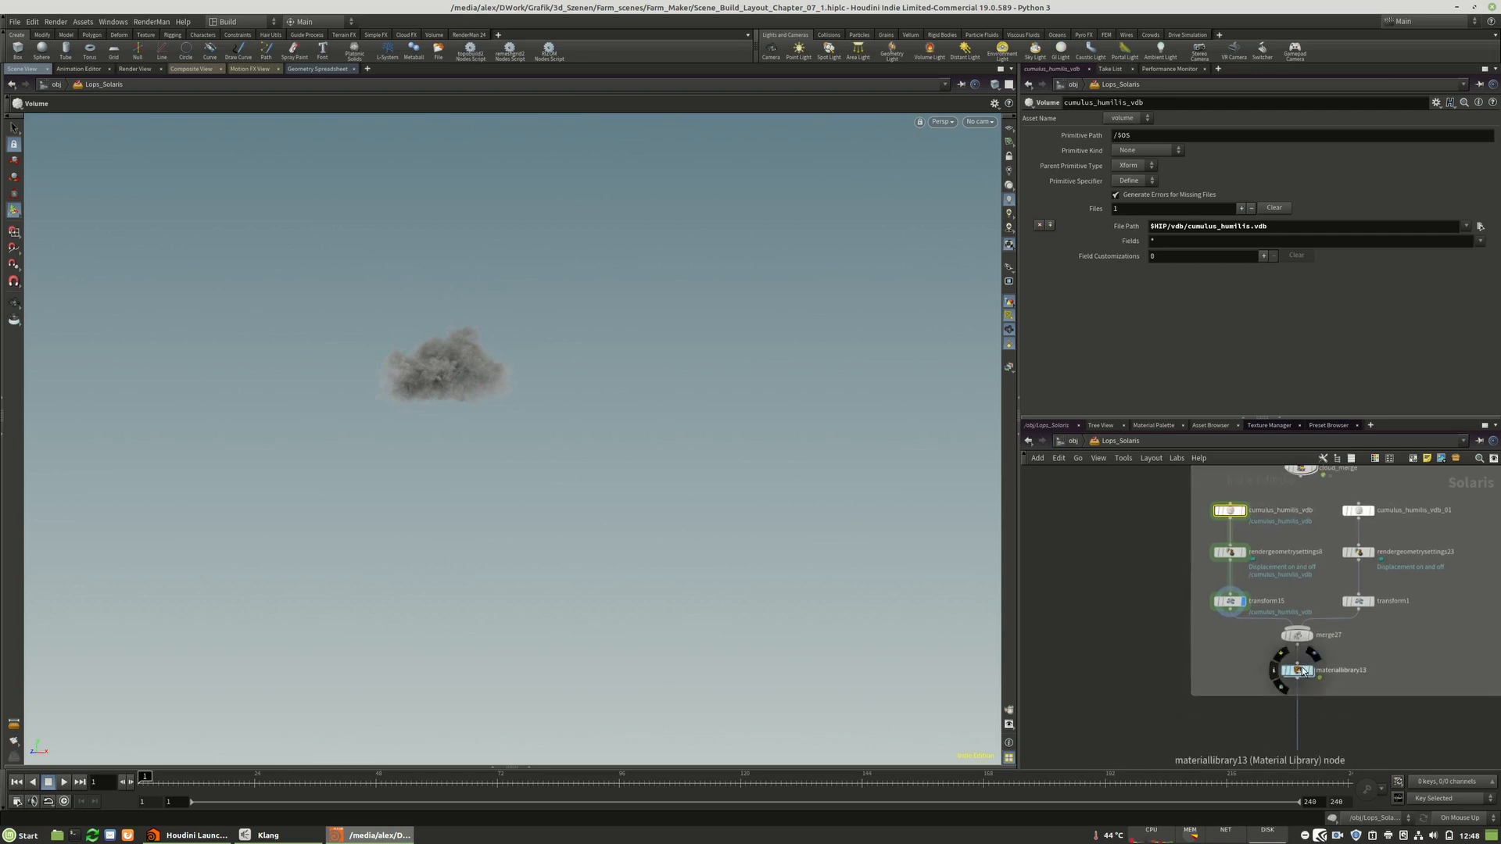
drag(1303, 632, 1302, 642)
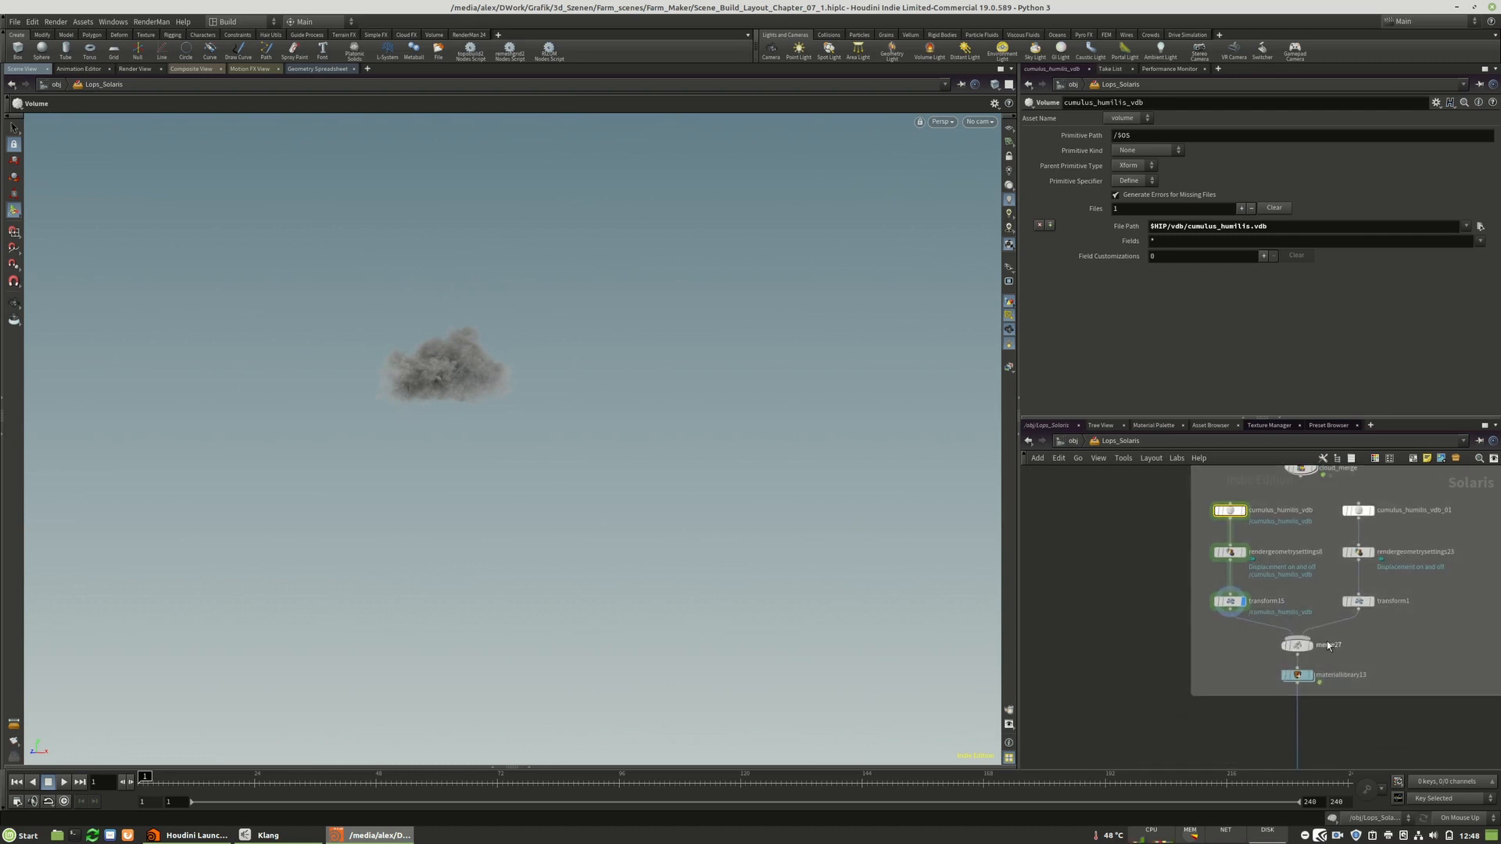
middle_drag(1385, 635, 1363, 664)
drag(1334, 550, 1324, 538)
click(1372, 677)
middle_drag(1331, 673, 1348, 642)
scroll(1298, 672, up, 3)
drag(1296, 678, 1297, 695)
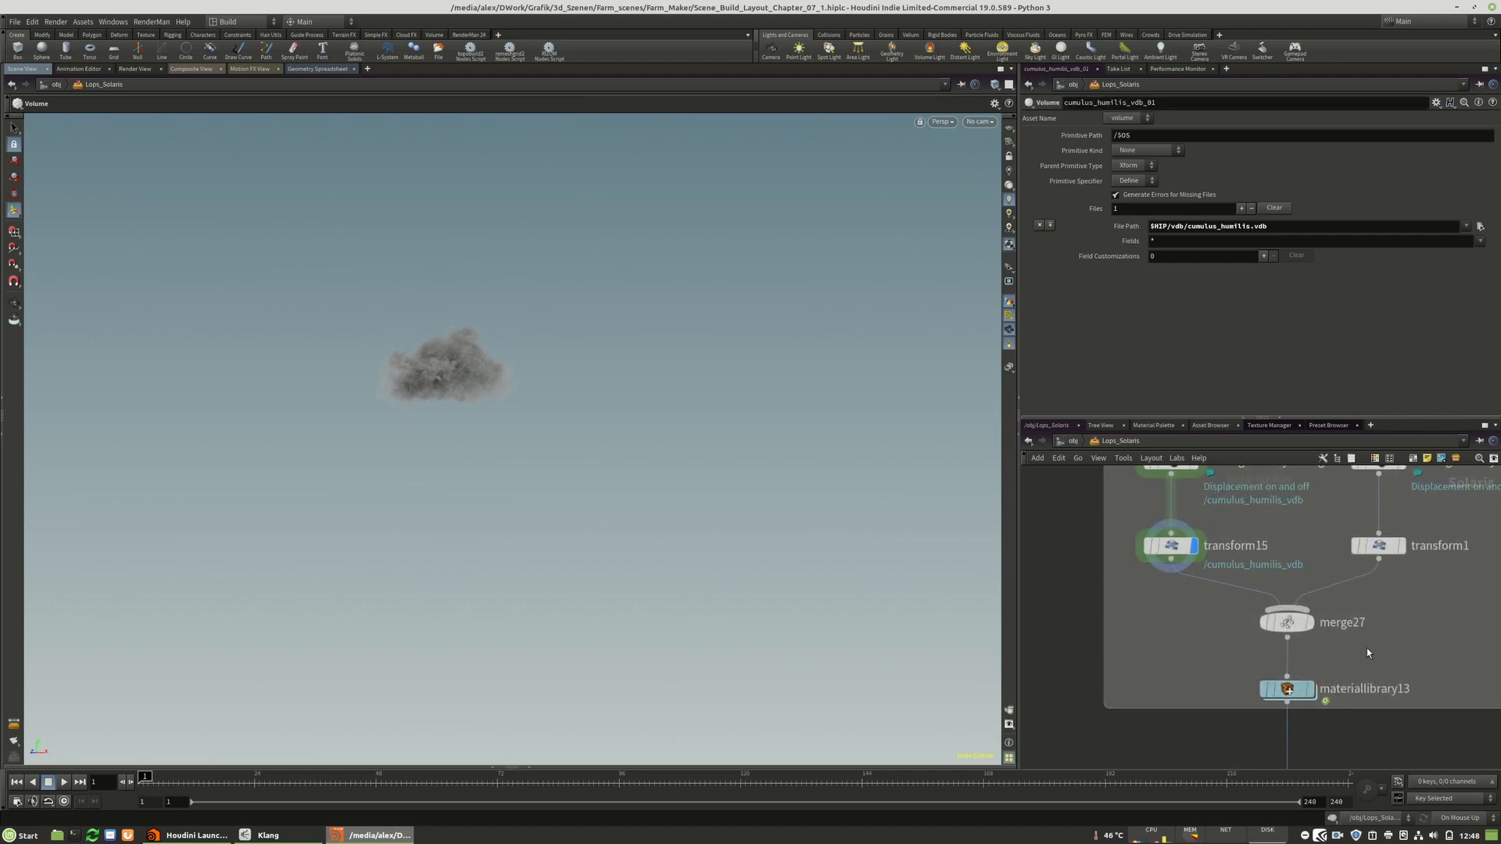
middle_drag(1366, 648, 1340, 688)
drag(1273, 665, 1272, 655)
middle_drag(1376, 669, 1361, 701)
drag(1247, 682, 1247, 693)
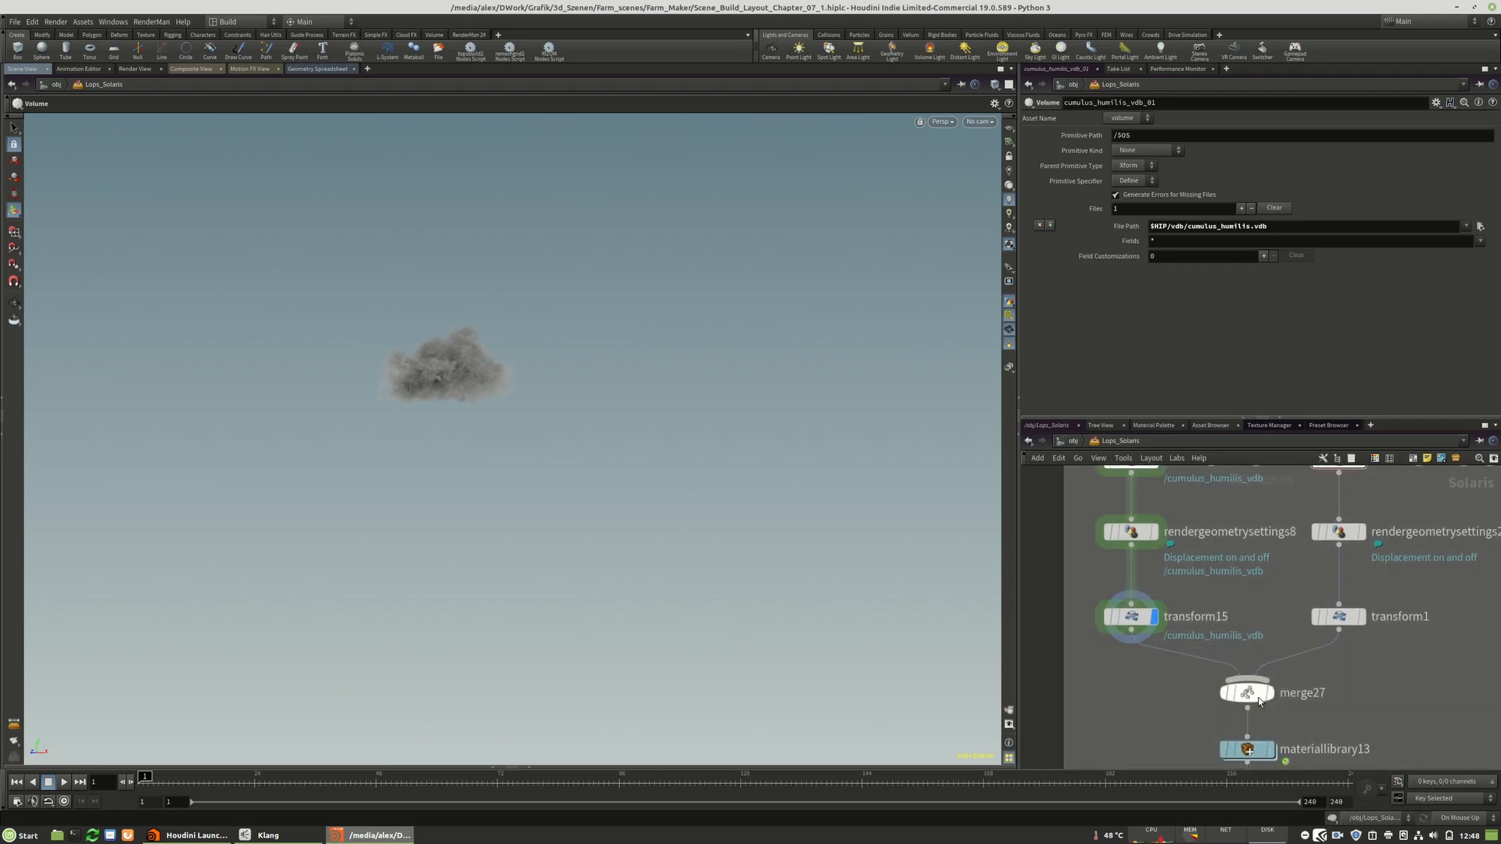
- Highlight the cumulus_humilis_vdb_01 branch with rendergeometrysettings23 and transform1 by selecting its nodes, and clear the selection
middle_drag(1381, 684, 1377, 723)
scroll(1377, 723, down, 3)
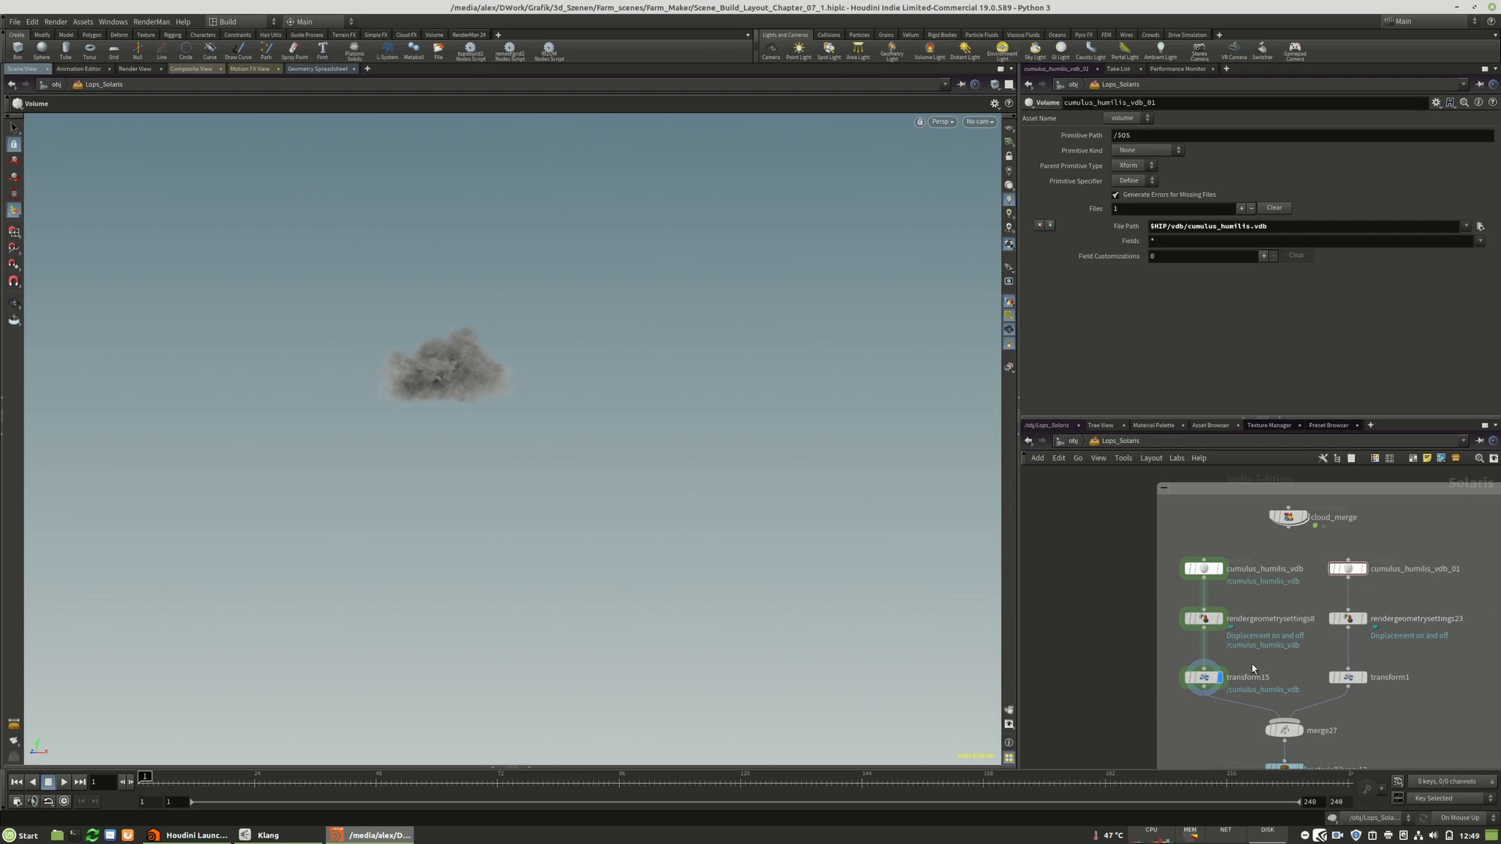
drag(1399, 711, 1350, 579)
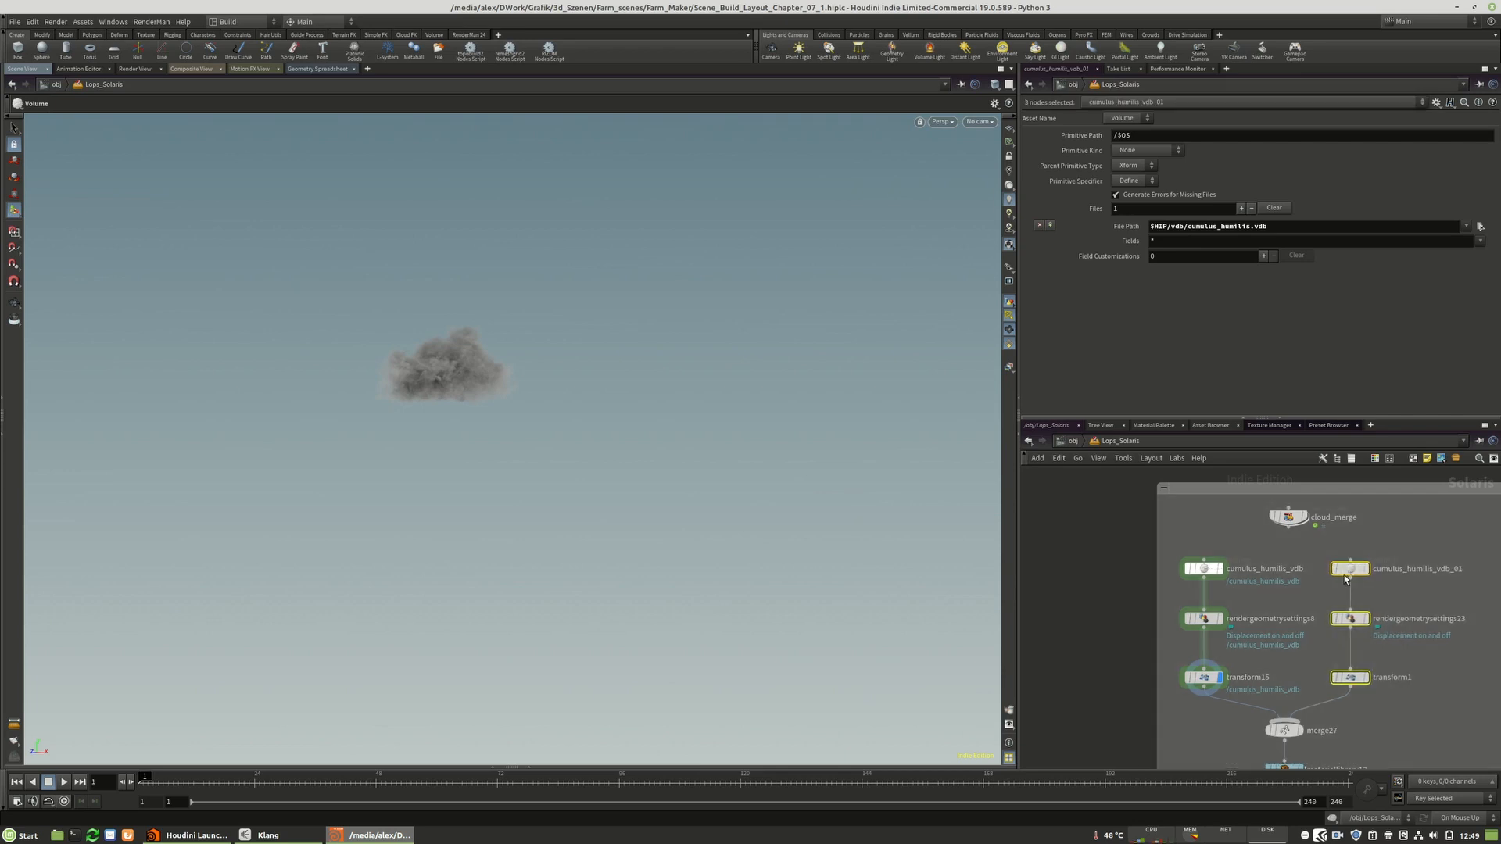
click(1310, 592)
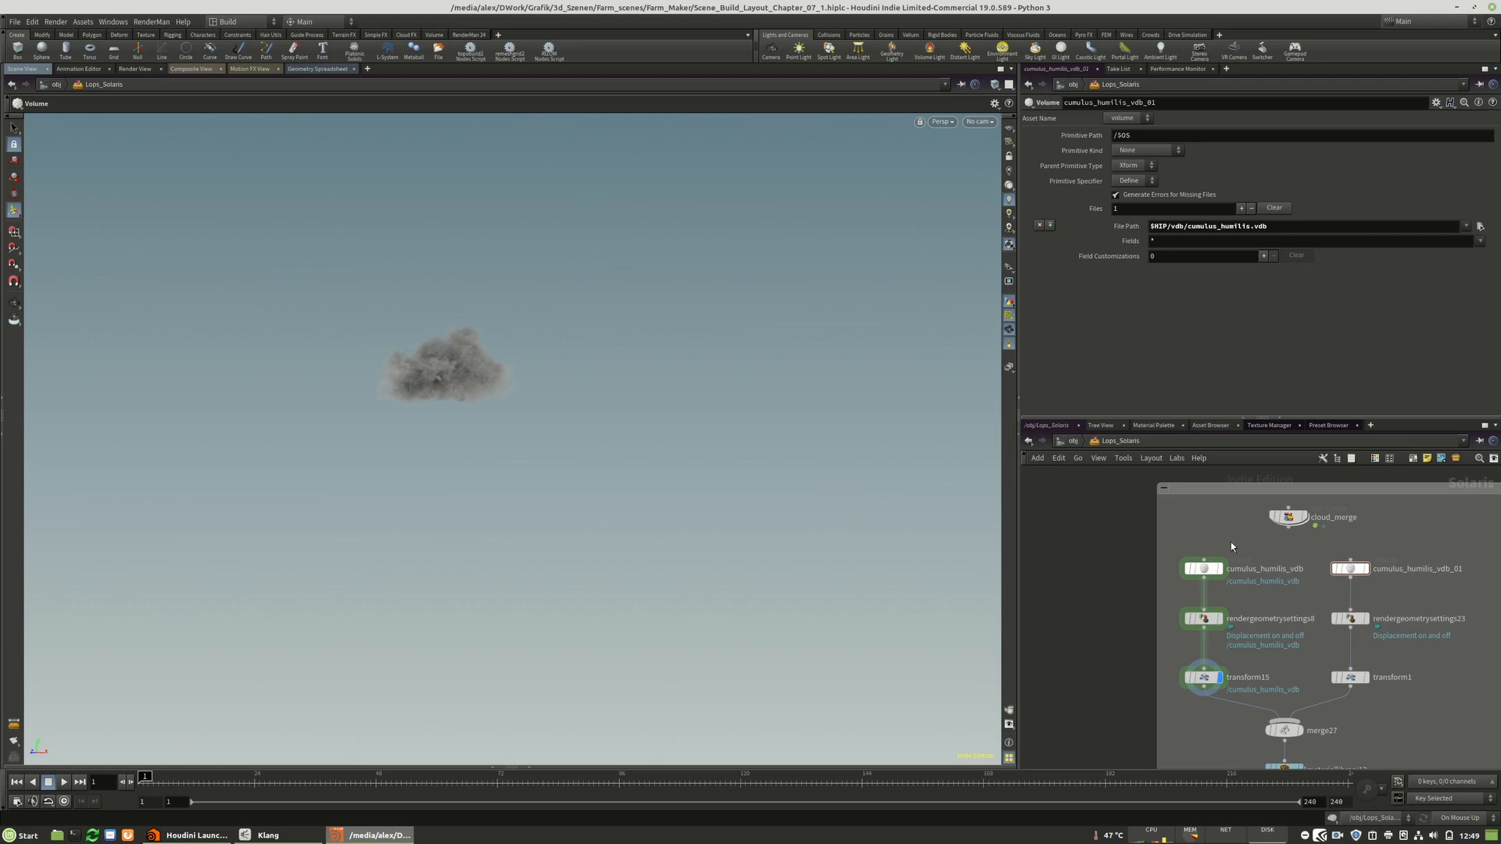
- Display the cumulus_humilis_vdb cloud framed in the viewport and switch the display to cumulus_humilis_vdb_01 for comparison
scroll(1230, 546, up, 2)
click(1201, 569)
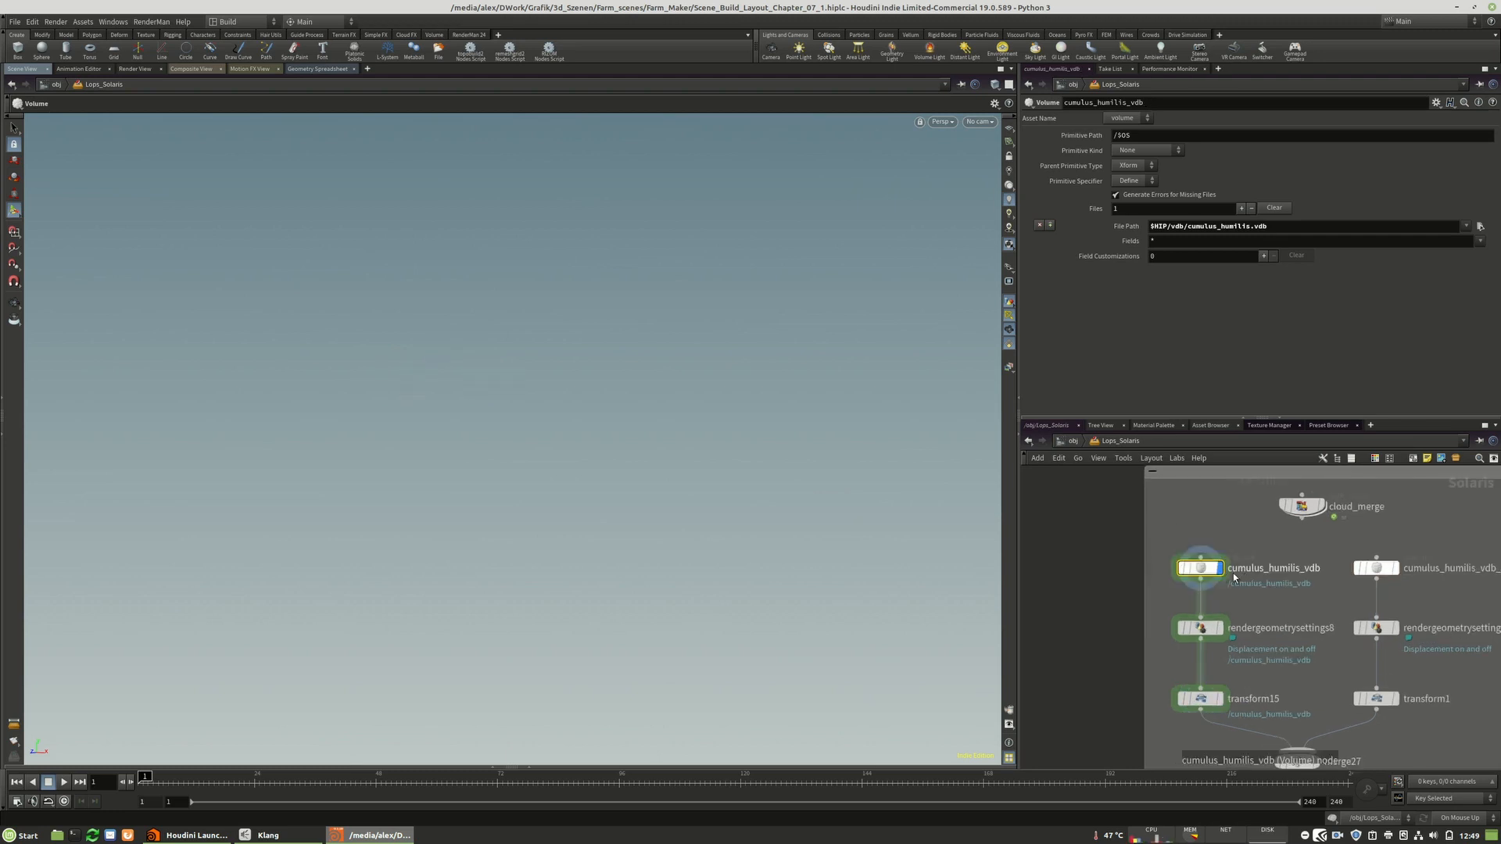
key(space+g)
drag(560, 429, 652, 547)
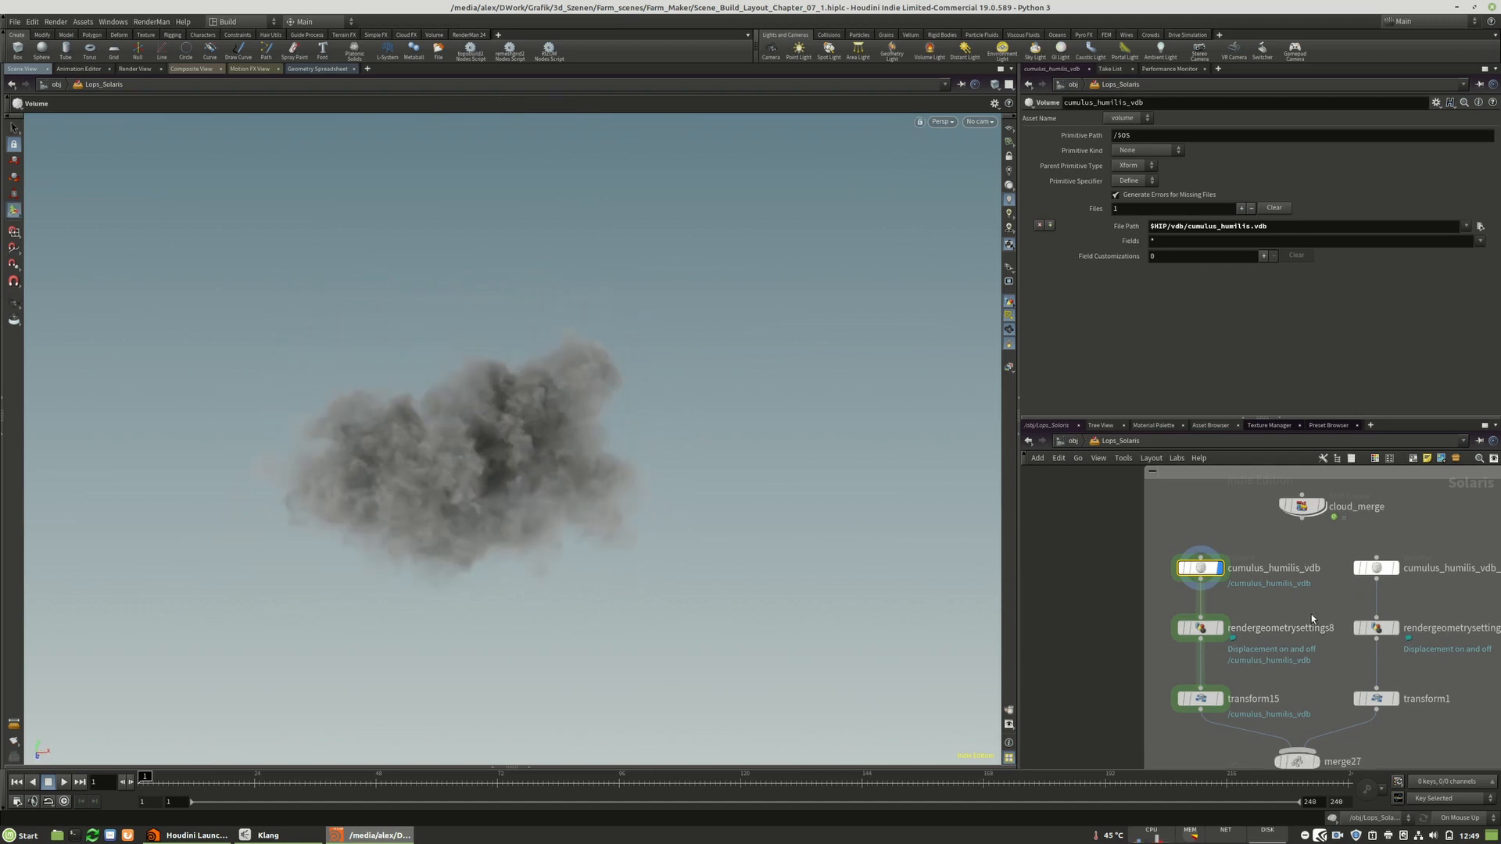
middle_drag(1311, 617, 1224, 615)
click(1294, 571)
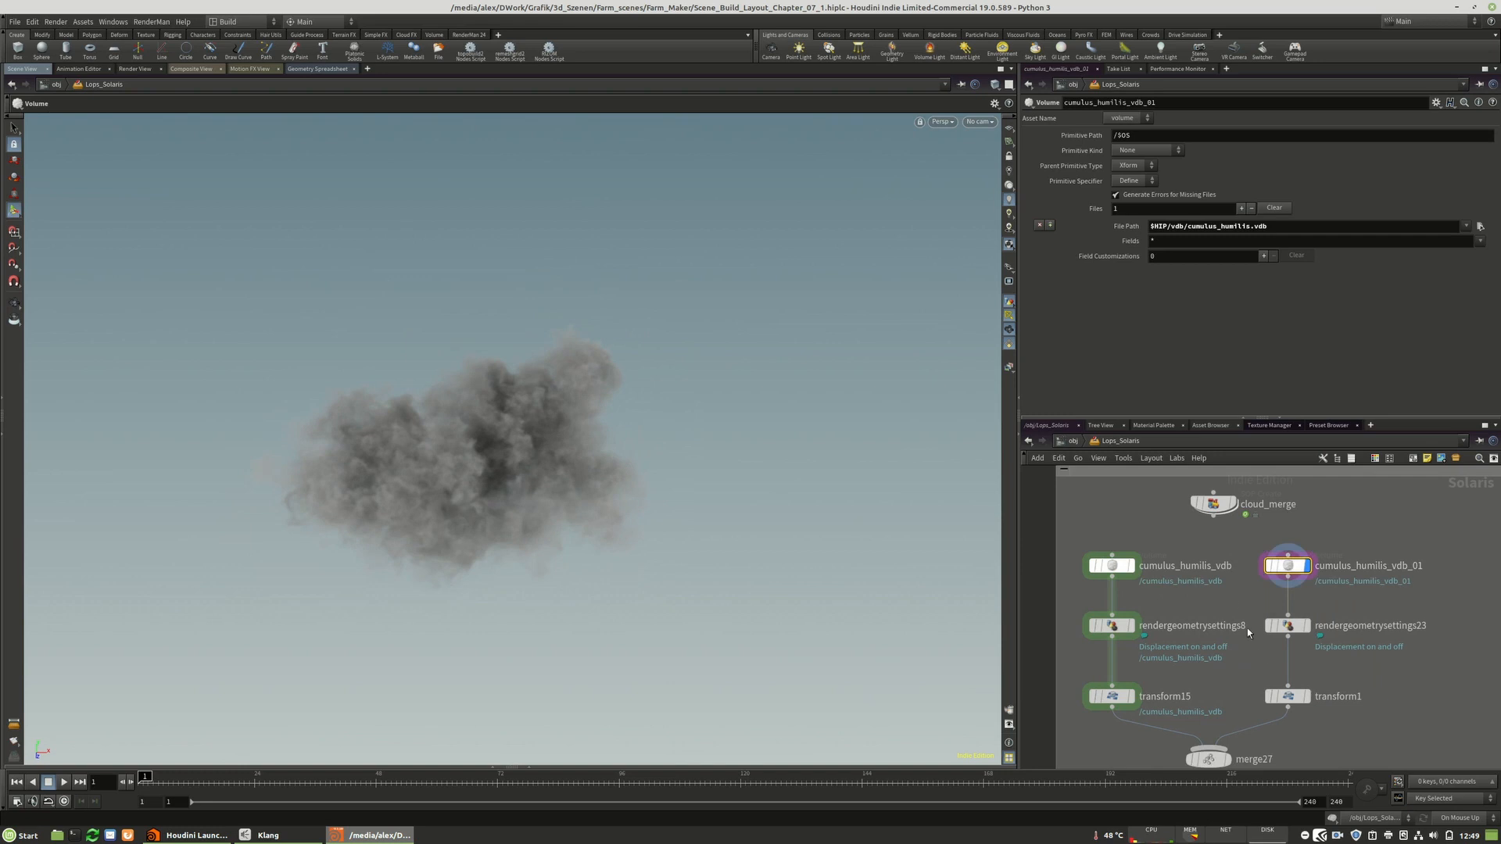
- Add a Duplicate node beside merge27 as an alternative to the copied branch, and delete it again
scroll(1198, 561, down, 3)
scroll(1237, 693, up, 2)
scroll(1236, 693, up, 1)
key(Tab)
text(du)
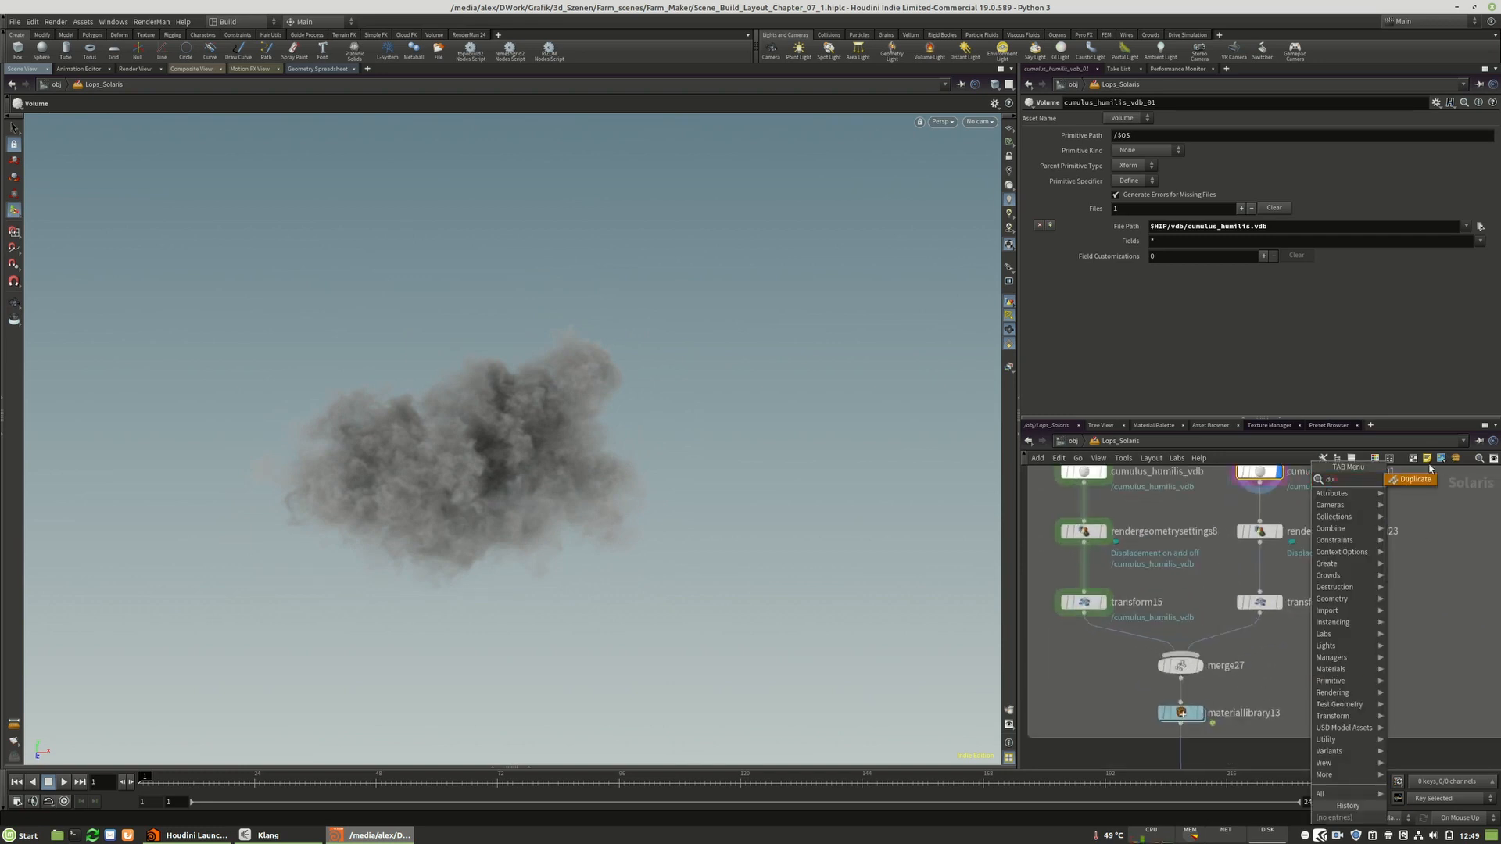
key(Return)
click(1312, 678)
mouse_move(1317, 682)
mouse_down()
mouse_move(1365, 680)
mouse_move(1347, 673)
mouse_up()
mouse_move(1432, 639)
mouse_down()
mouse_move(1292, 681)
mouse_move(1307, 691)
mouse_up()
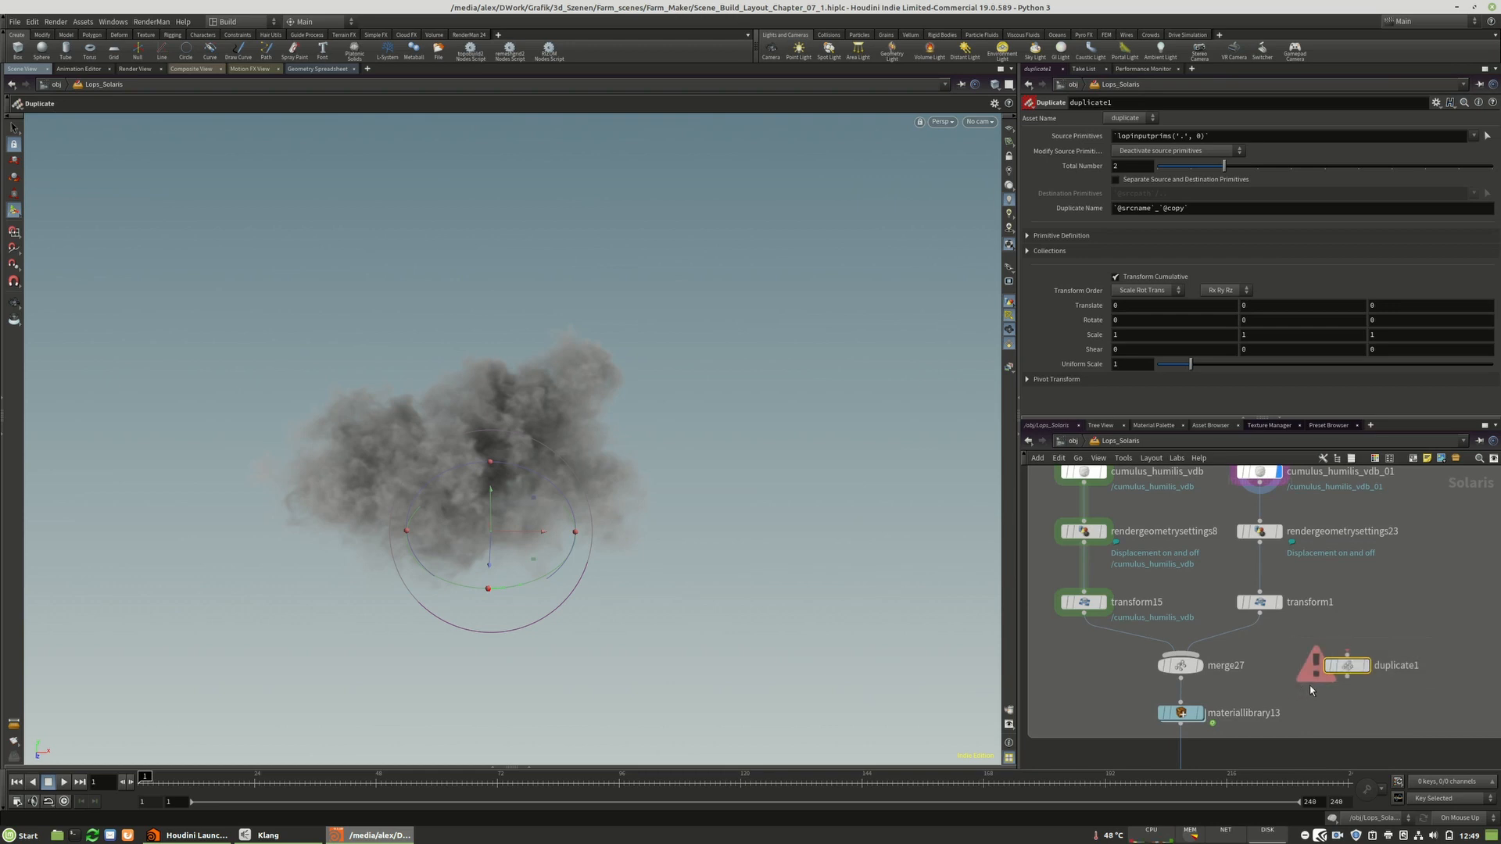
key(Delete)
- Examine the nodes of the copied cumulus_humilis_vdb_01 branch and compare its primitive path expression with the node name
scroll(1332, 649, down, 2)
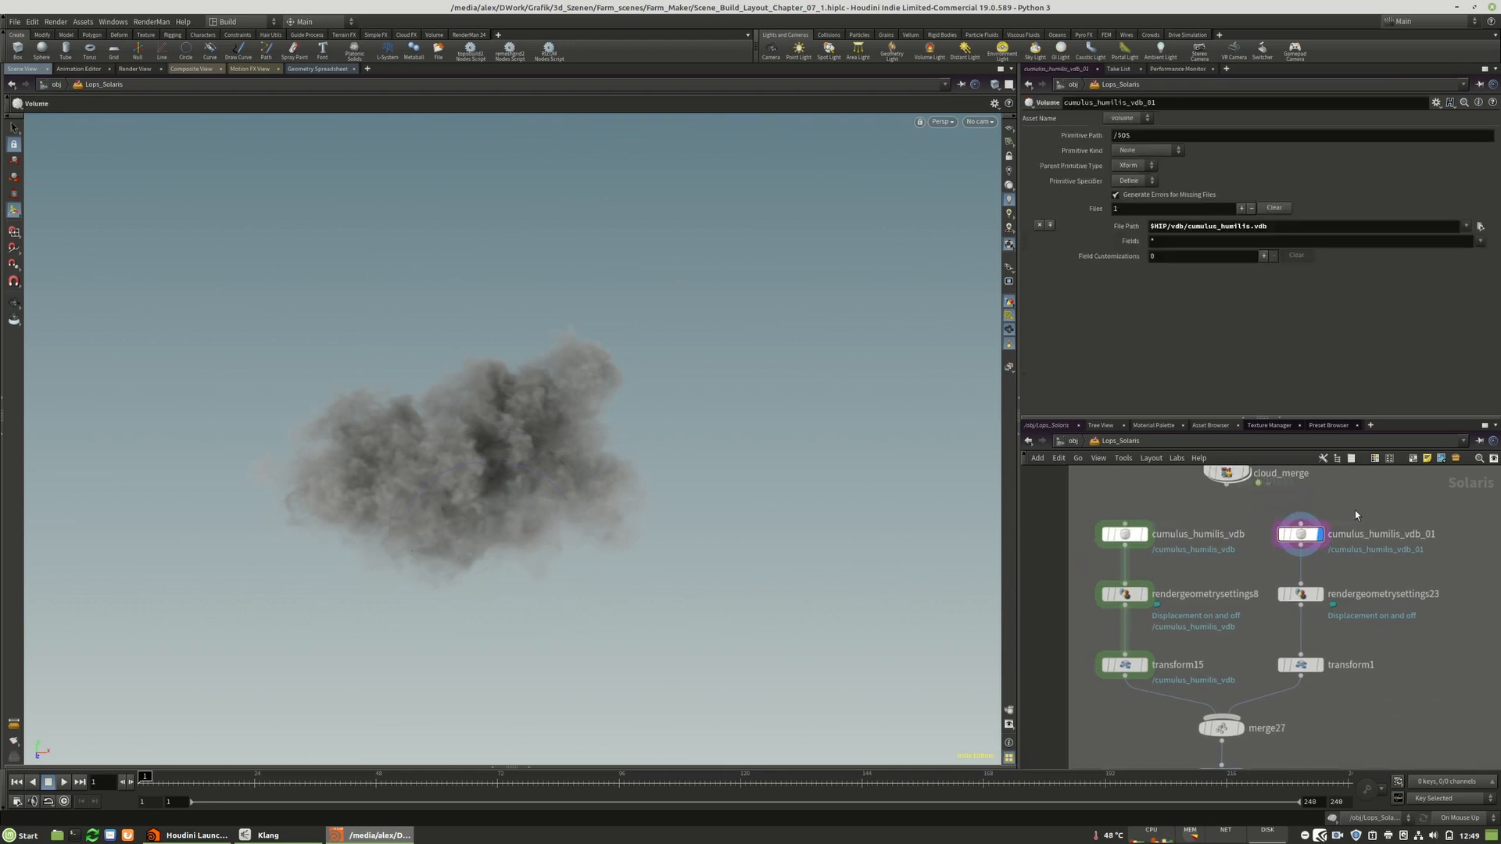
scroll(1329, 506, up, 2)
drag(1389, 509, 1239, 698)
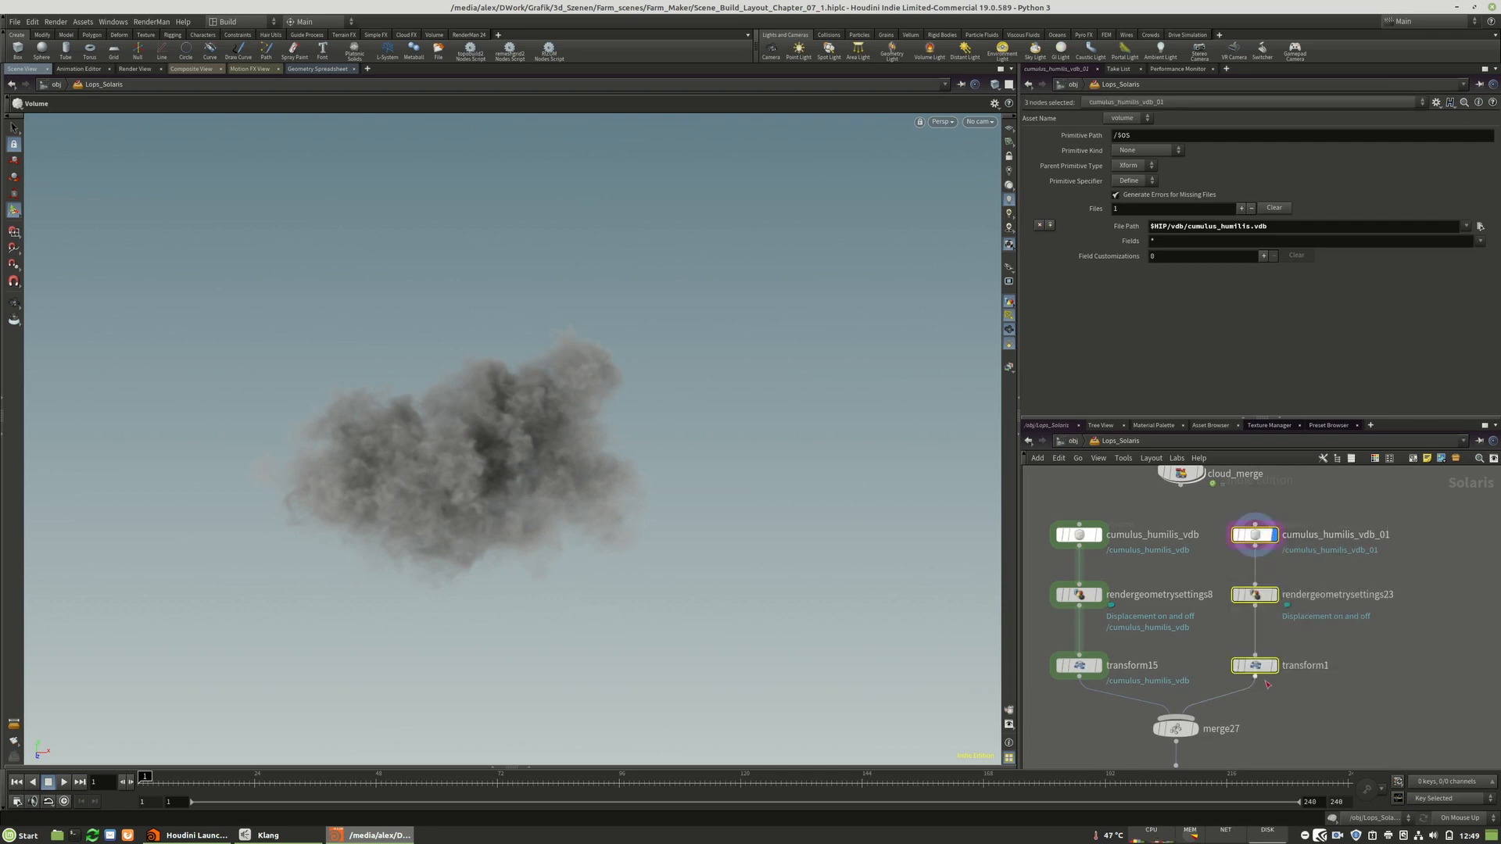
click(1275, 702)
scroll(1332, 672, down, 2)
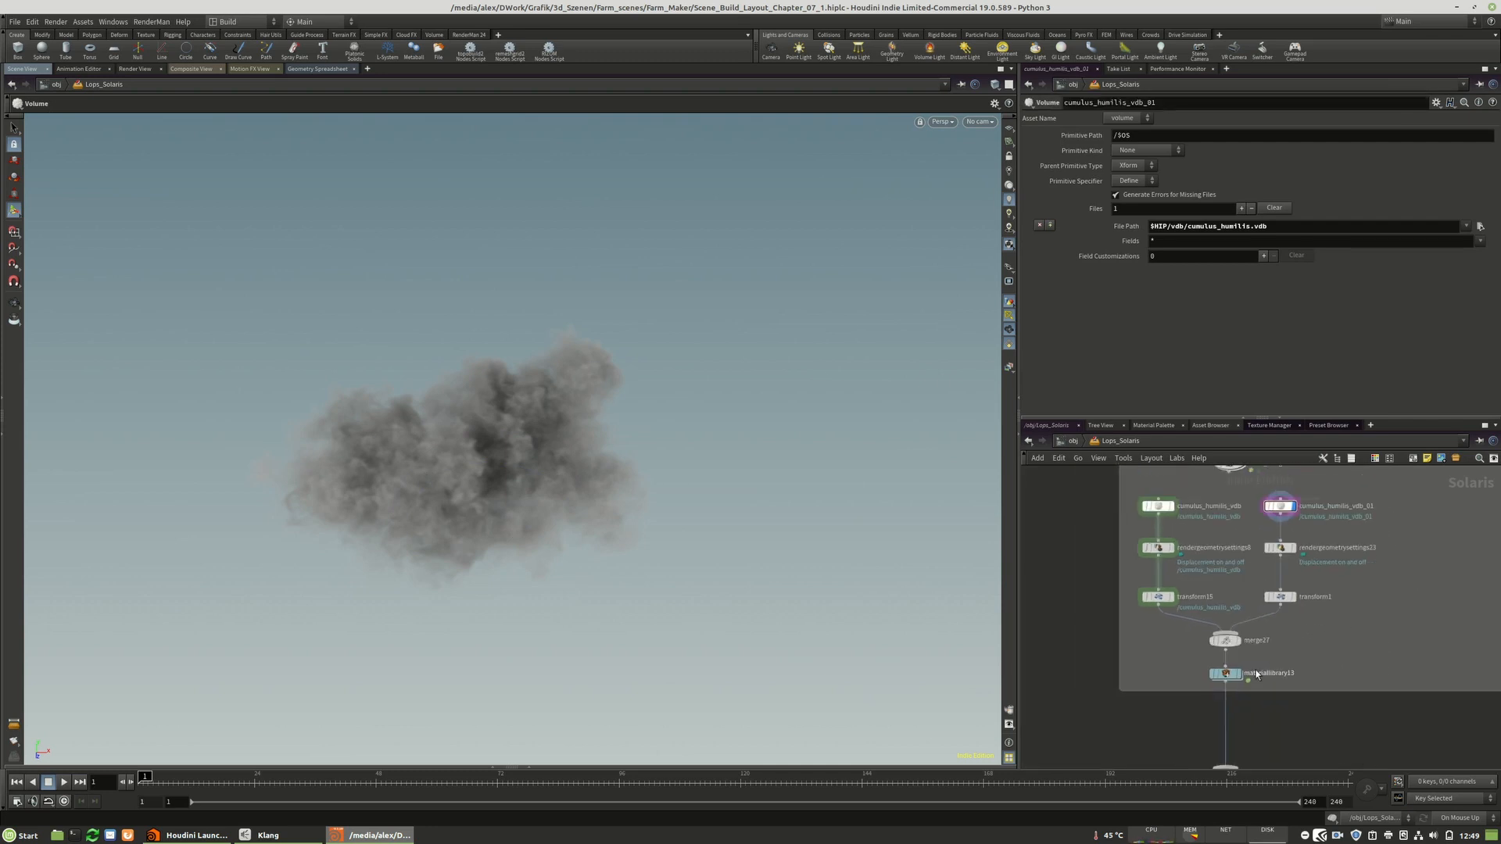
middle_drag(1334, 654, 1284, 657)
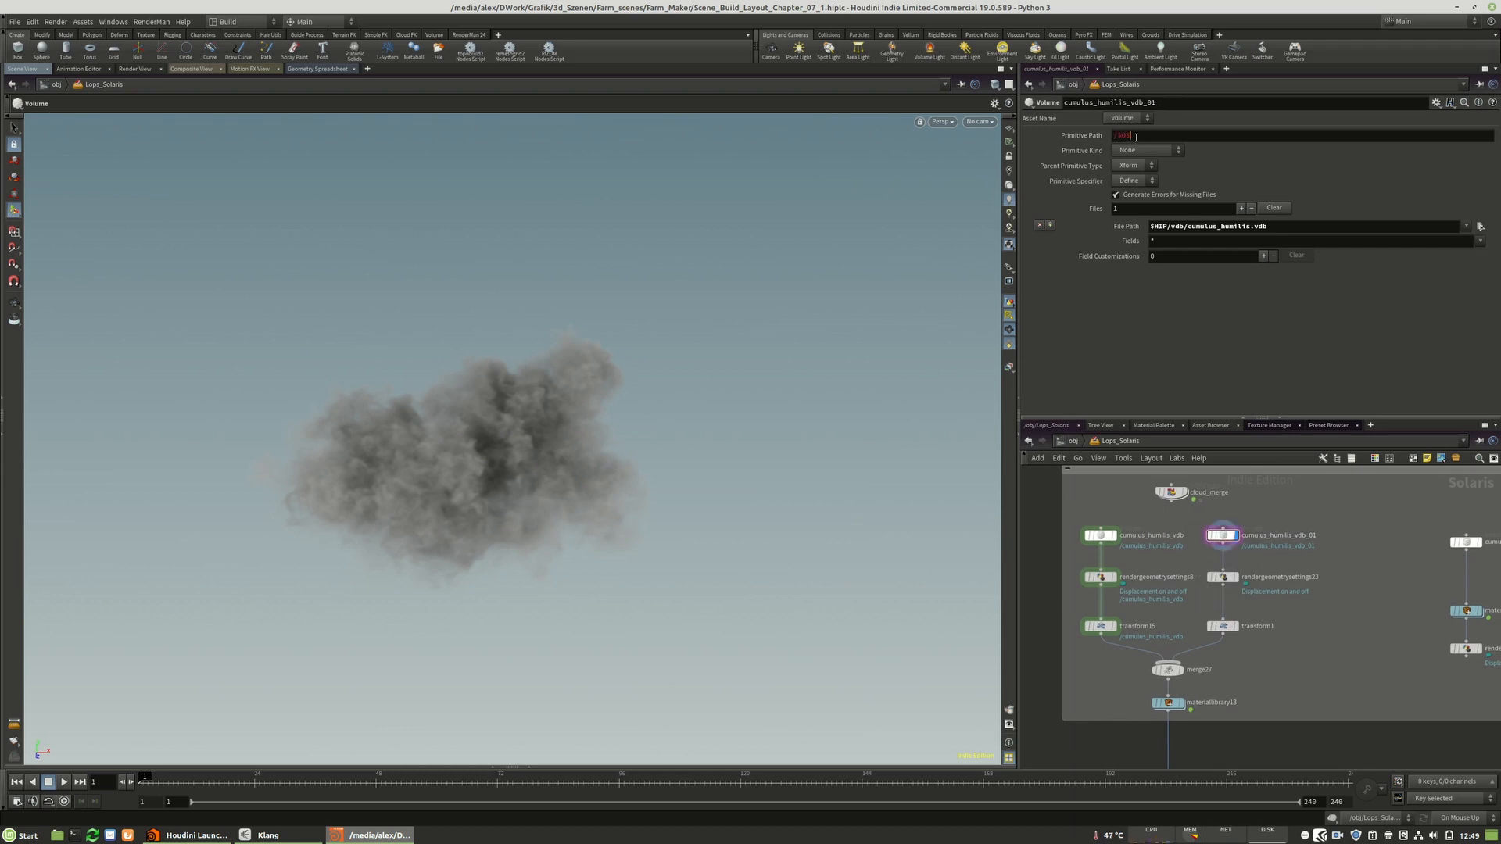
drag(1113, 147, 1114, 147)
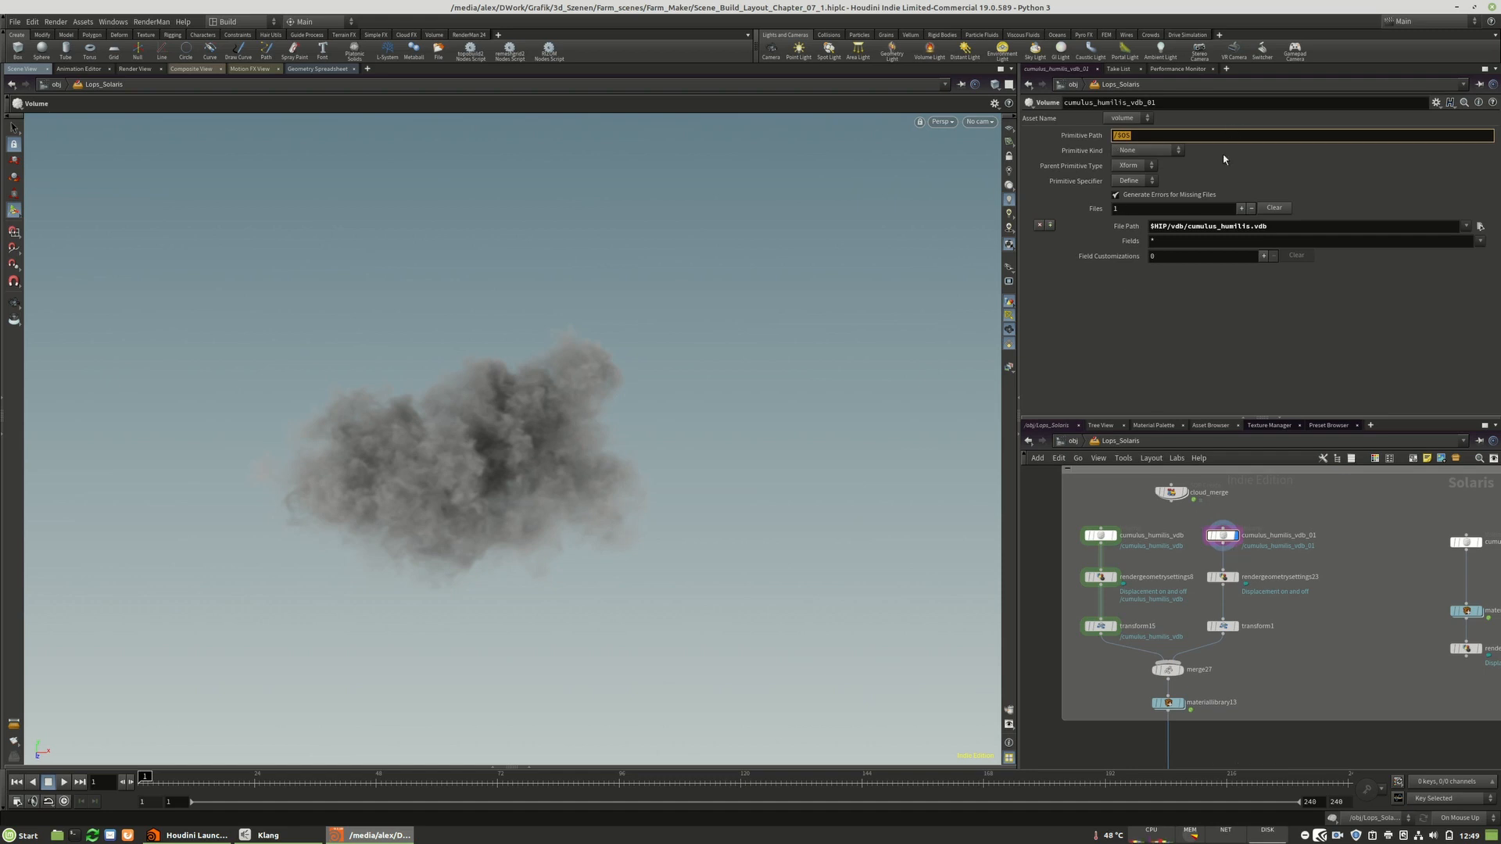
double_click(1299, 536)
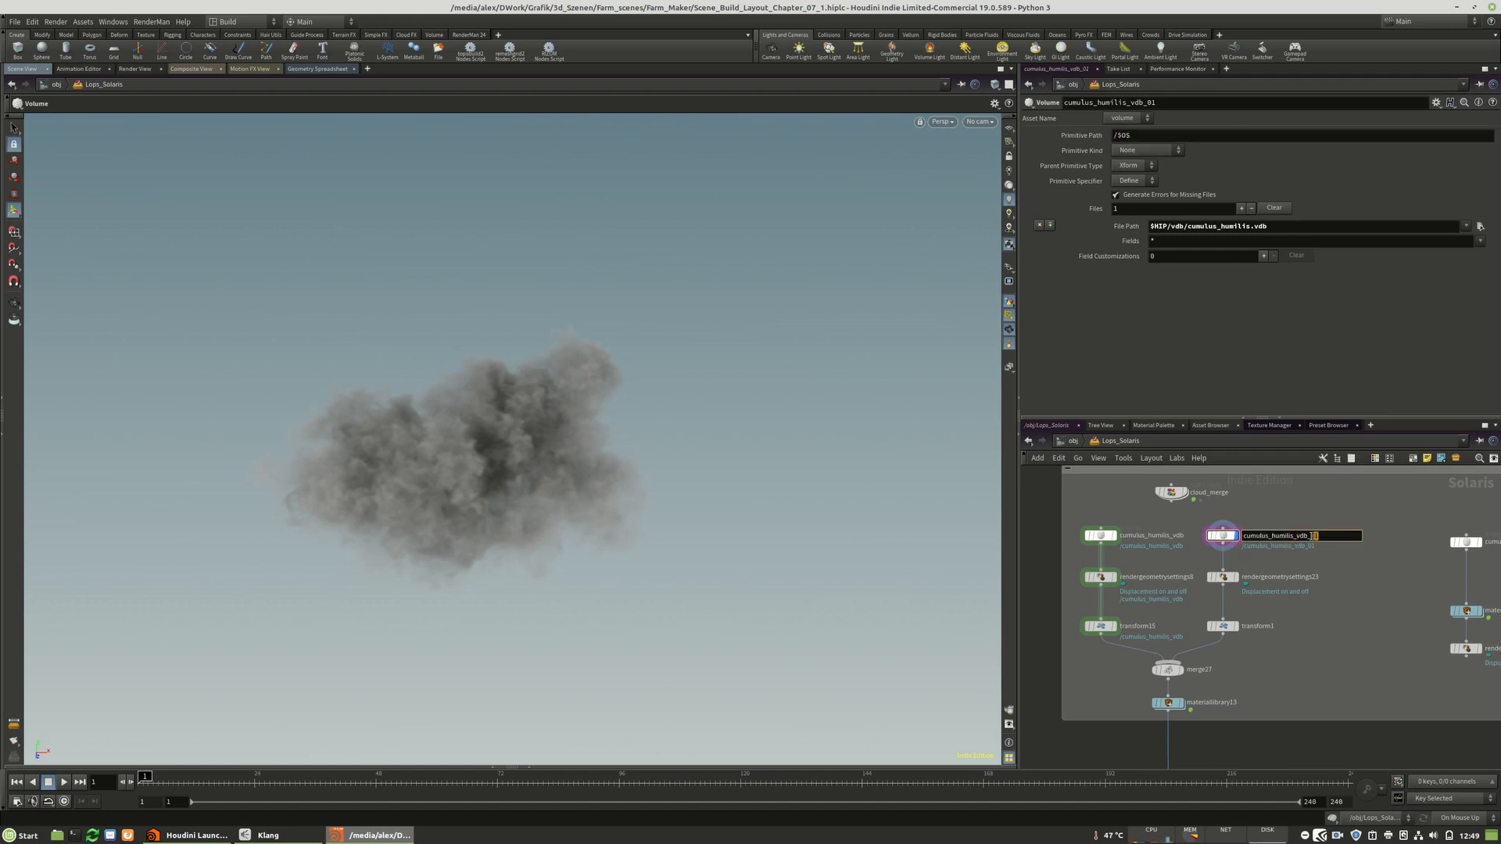
- Rename the cumulus_humilis_vdb volume node as cumulus_humilis_vdb_00
double_click(1187, 536)
text(_0)
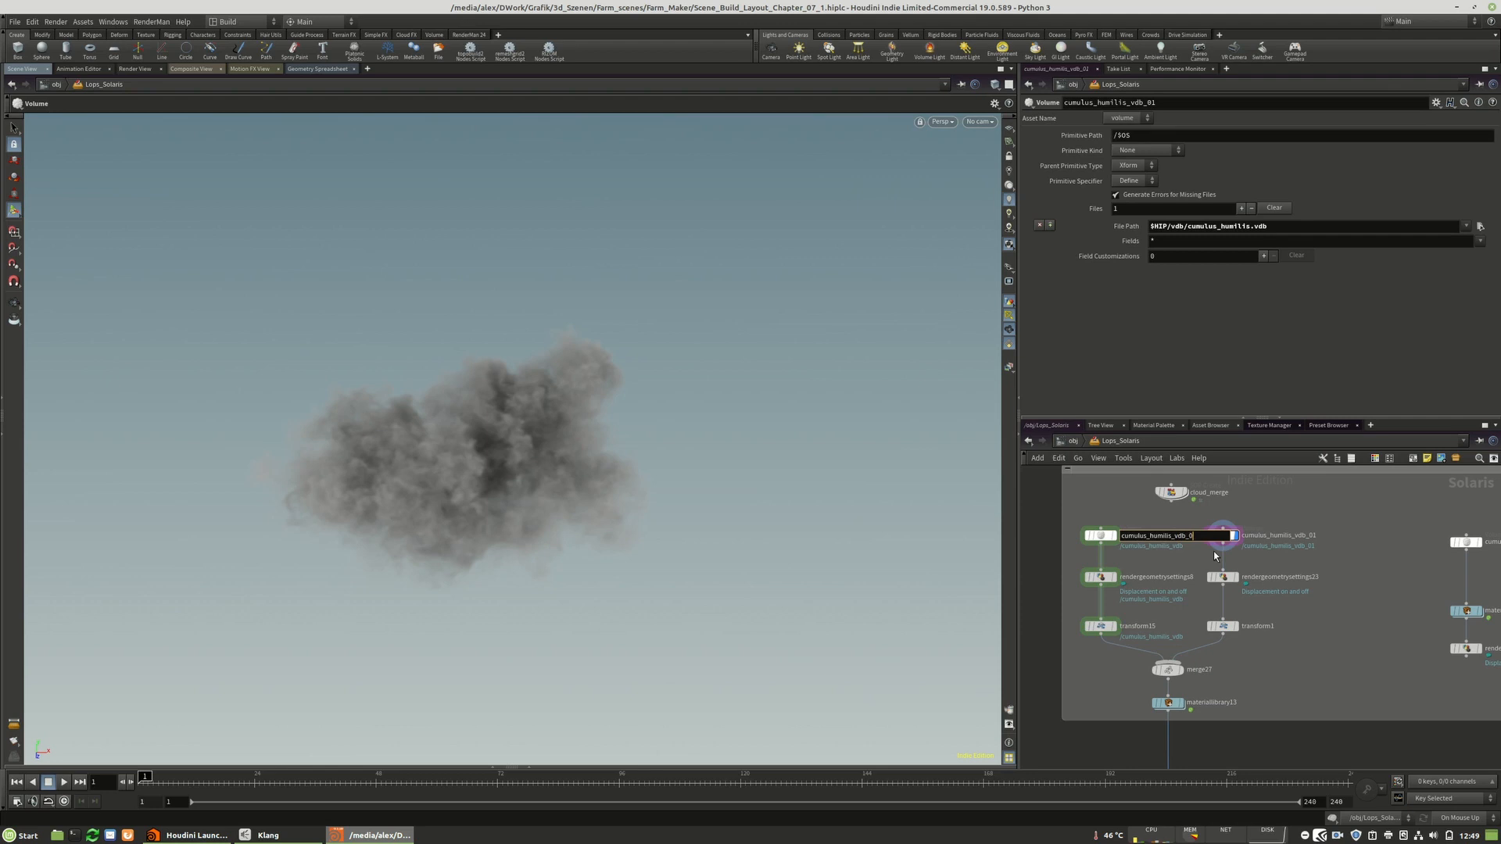
text(0)
key(Return)
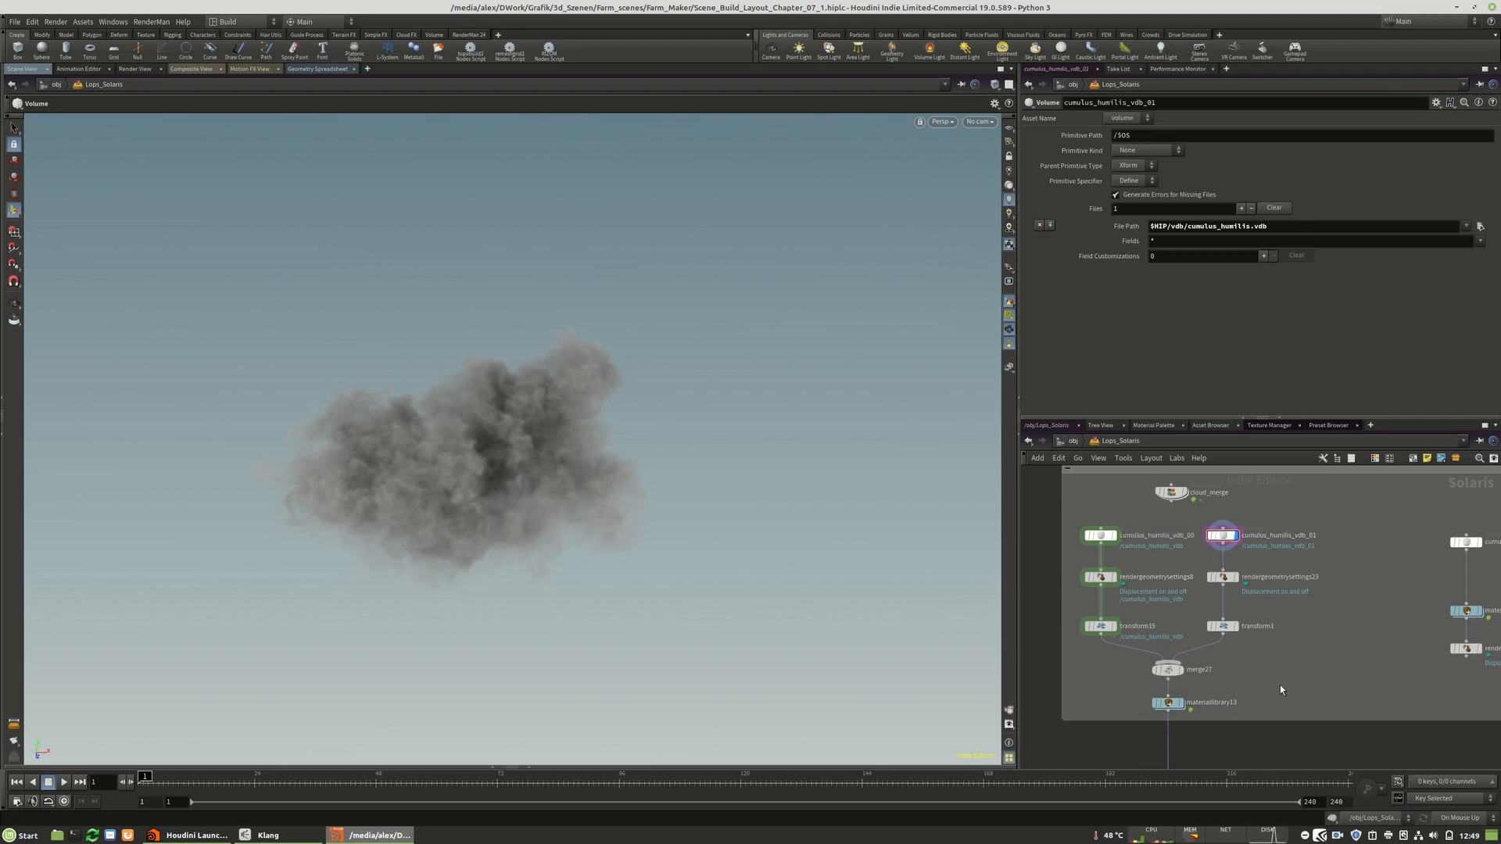
scroll(1198, 684, up, 3)
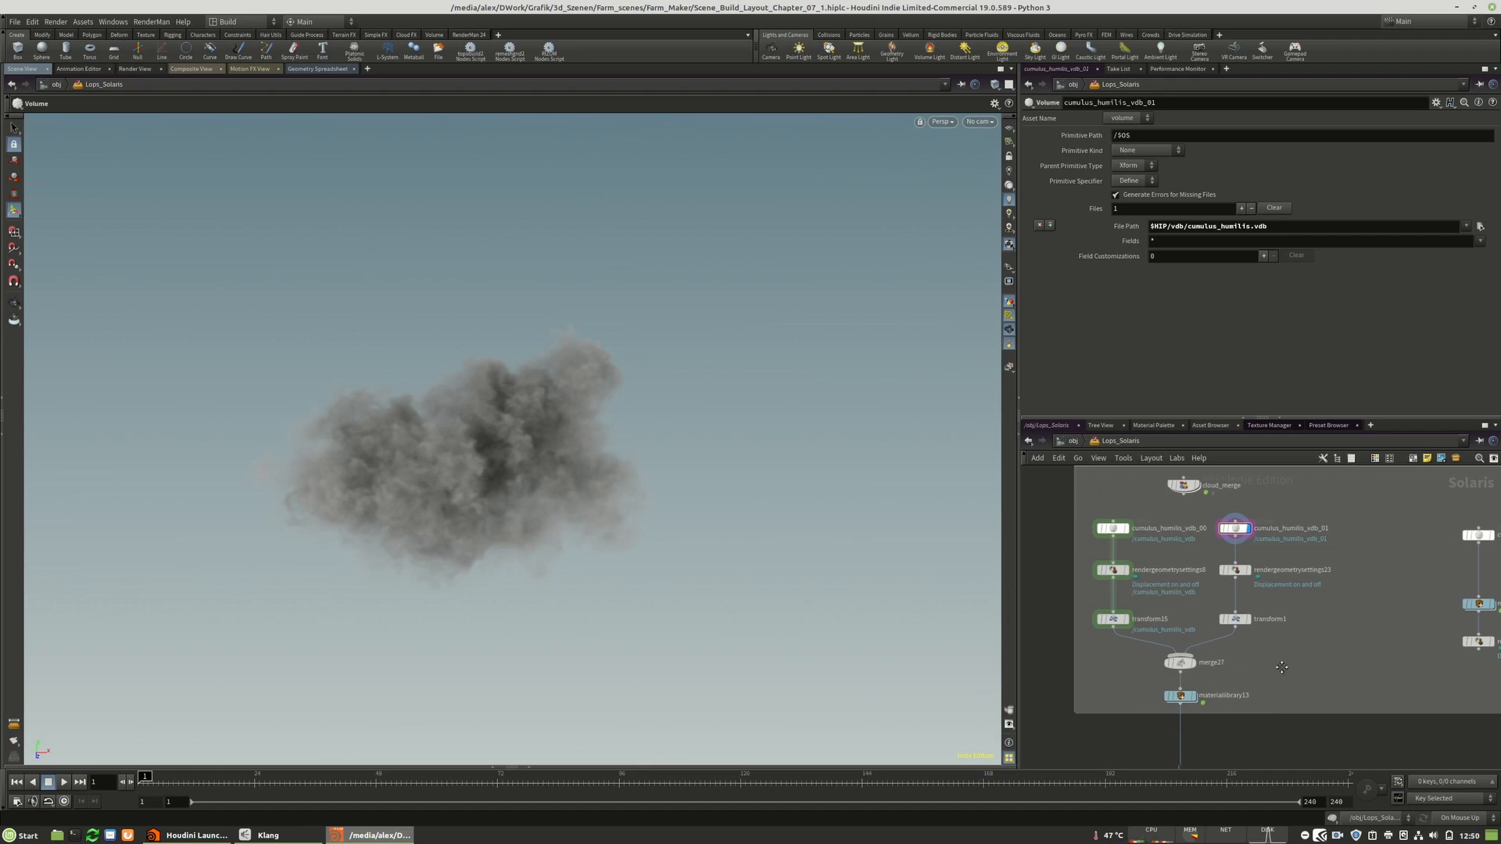
- Examine the wildcard geometry path and the material VOP assigned in materiallibrary13
click(1198, 691)
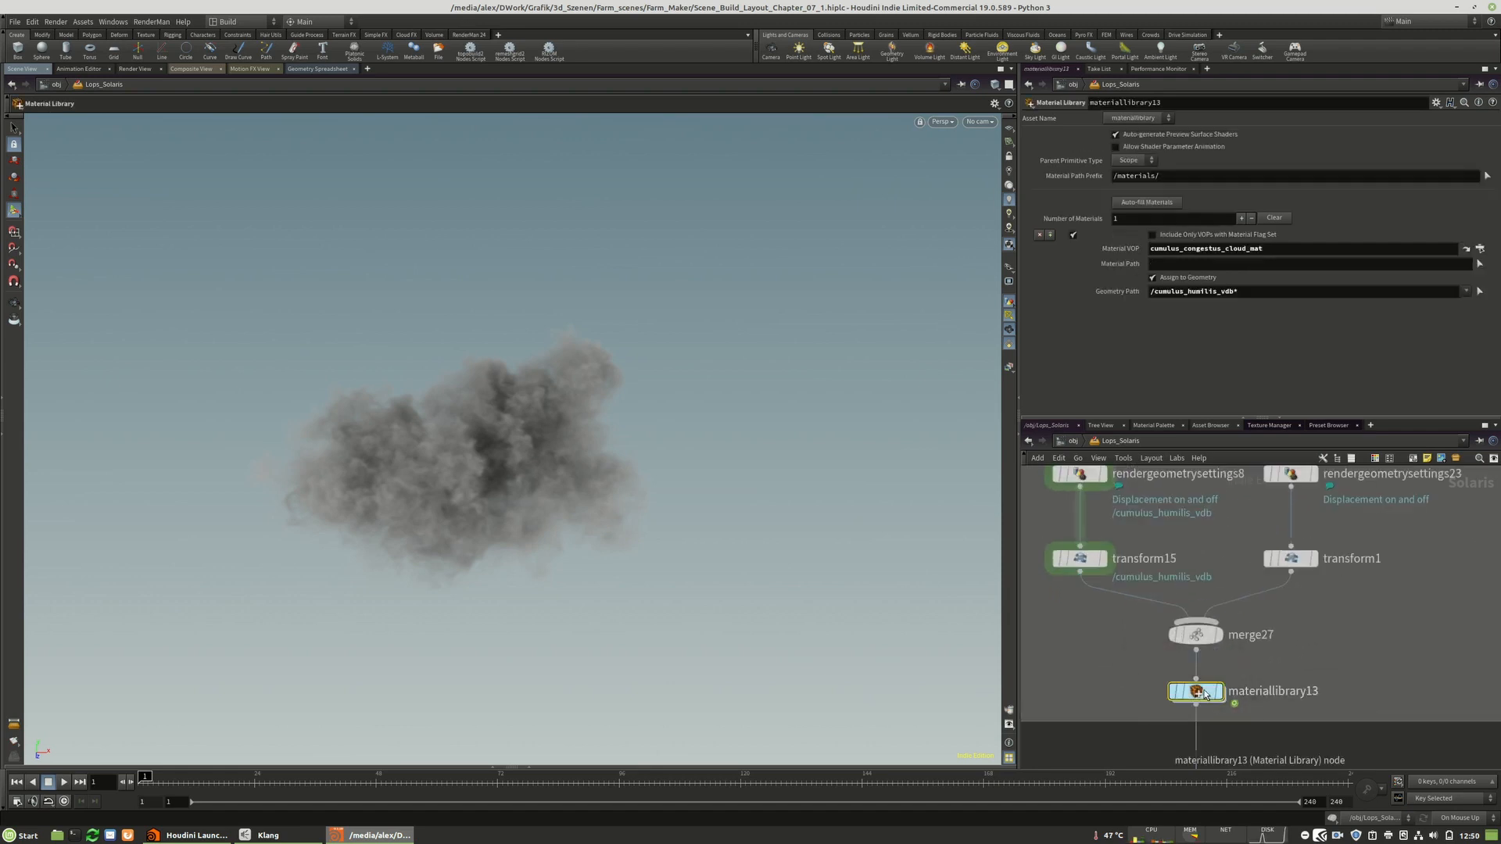
click(1234, 300)
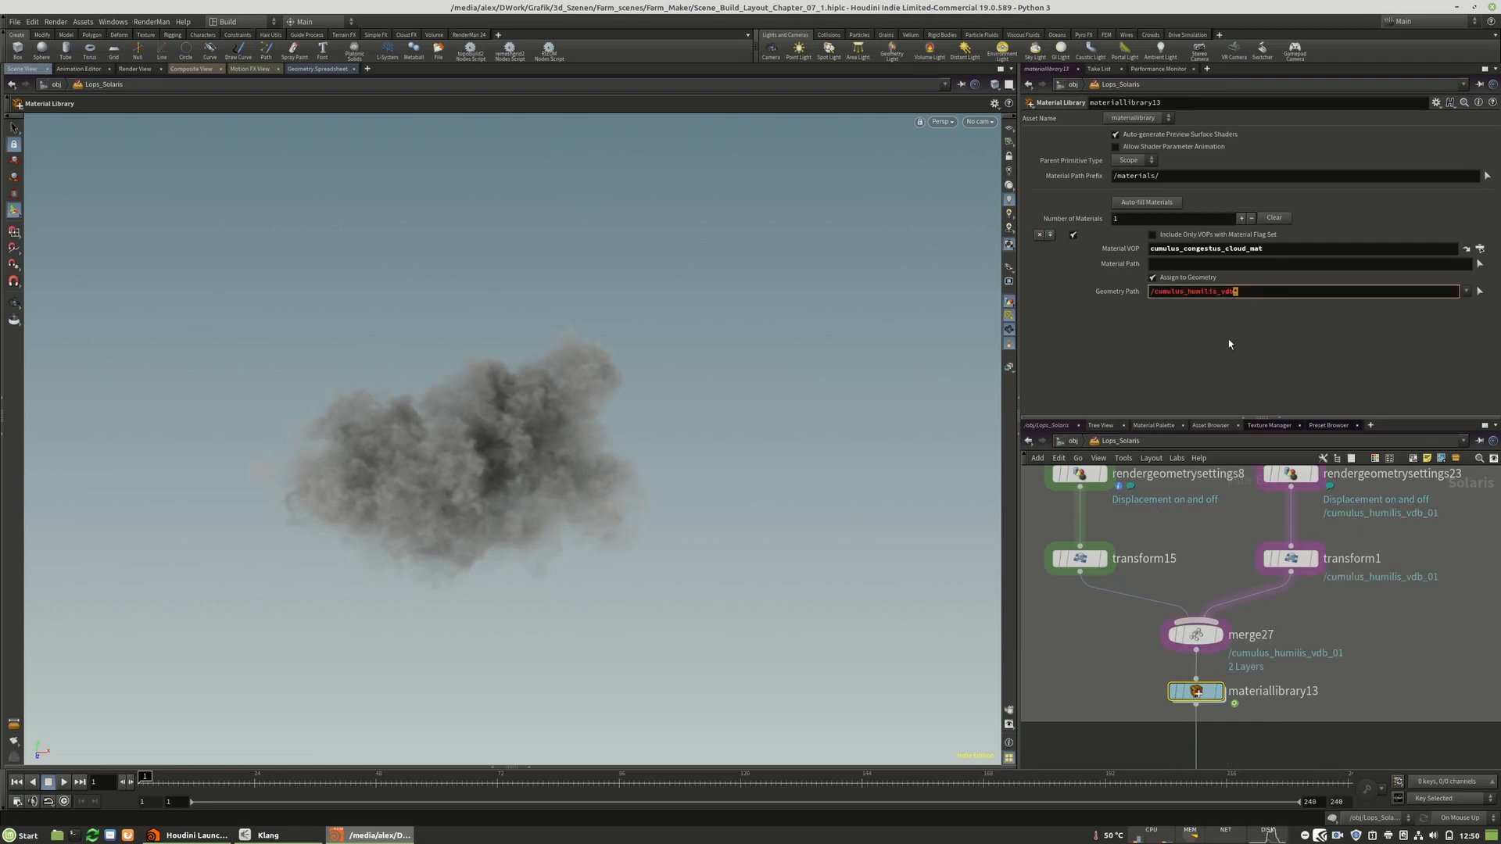
key(Return)
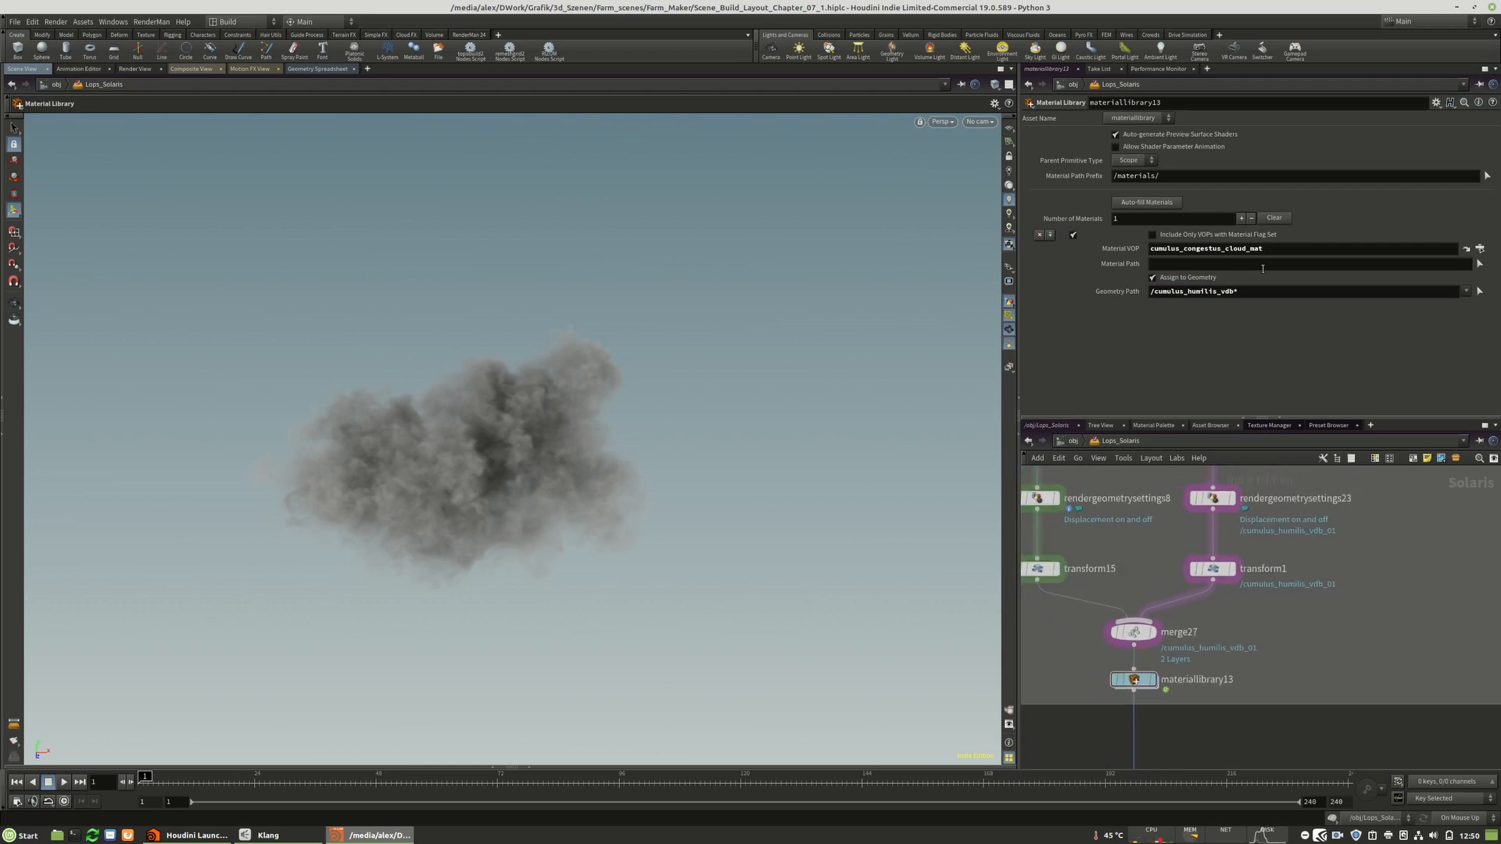
drag(1274, 250, 1195, 251)
- Display the cumulus_congestus_vdb volume and frame its cloud in the viewport
middle_drag(1290, 662, 1246, 673)
scroll(1246, 672, down, 1)
scroll(1254, 655, down, 3)
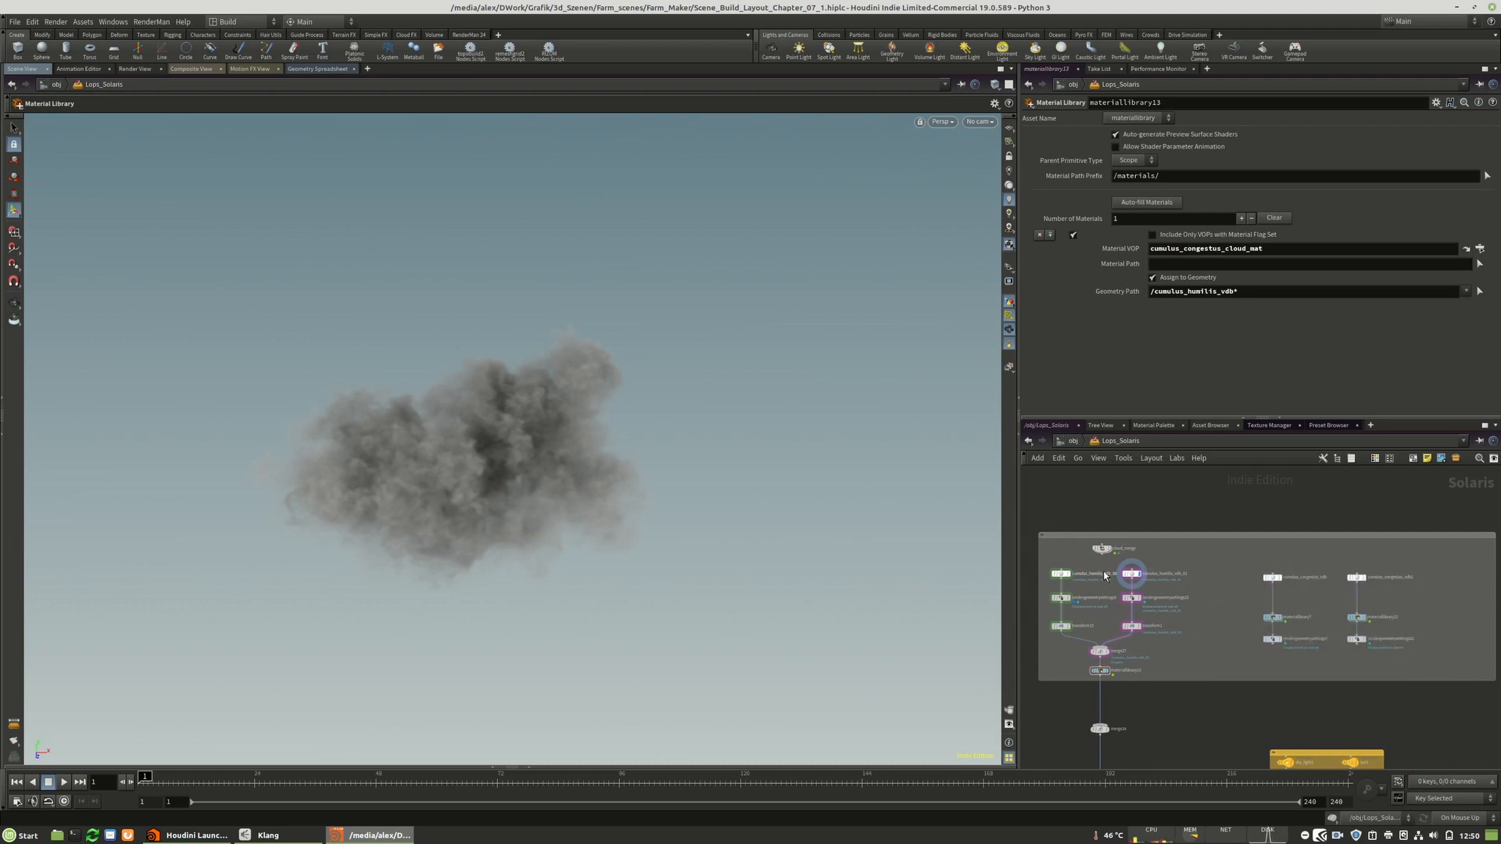
scroll(1285, 577, up, 5)
middle_drag(1288, 580, 1171, 512)
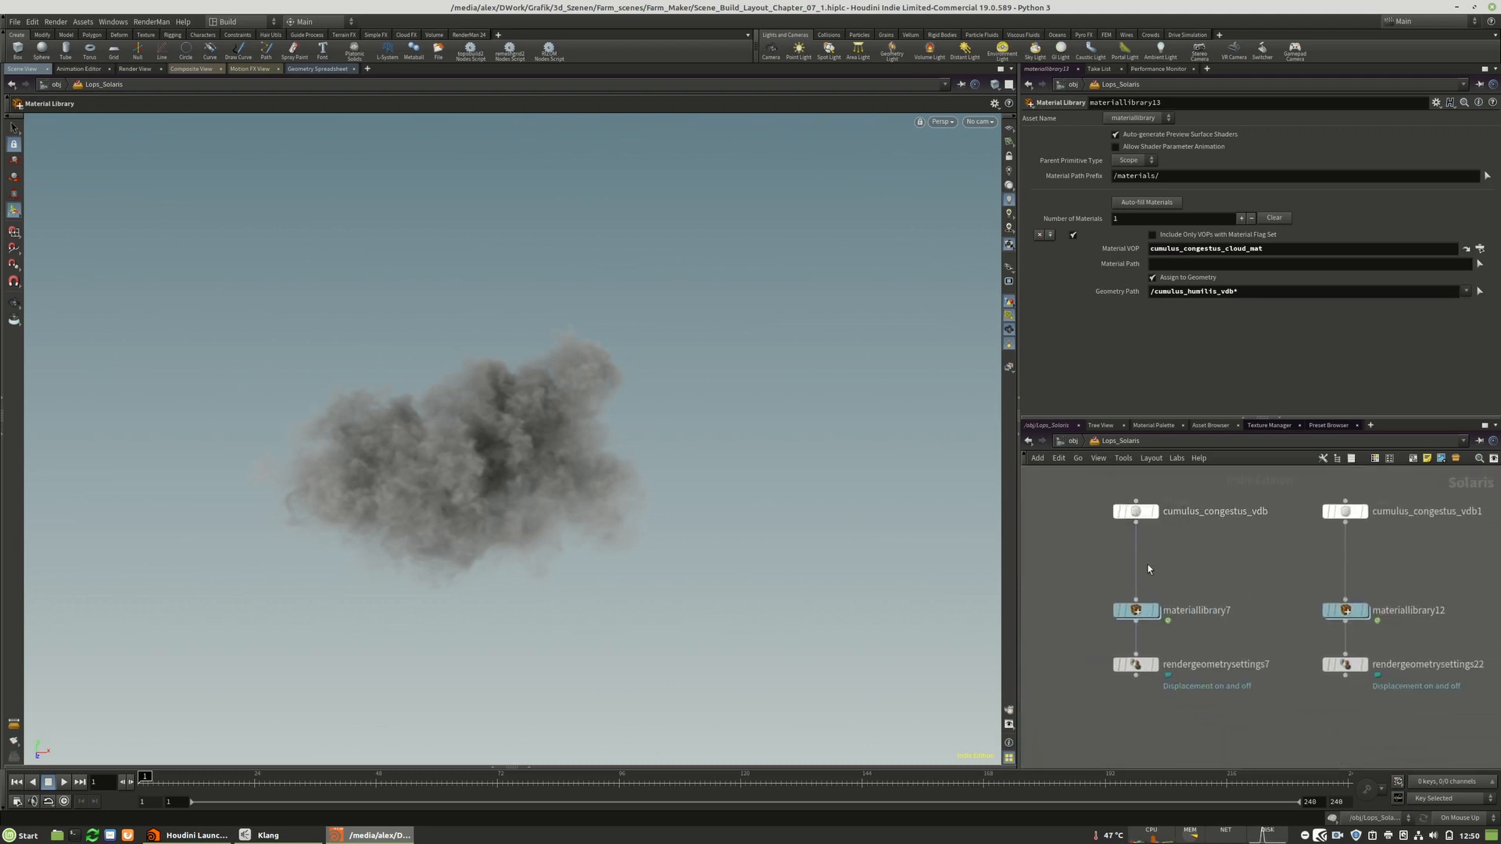
middle_drag(1148, 569, 1368, 567)
scroll(1451, 565, down, 4)
scroll(1451, 564, up, 5)
middle_drag(1366, 508, 1213, 530)
scroll(1213, 530, down, 1)
click(1188, 527)
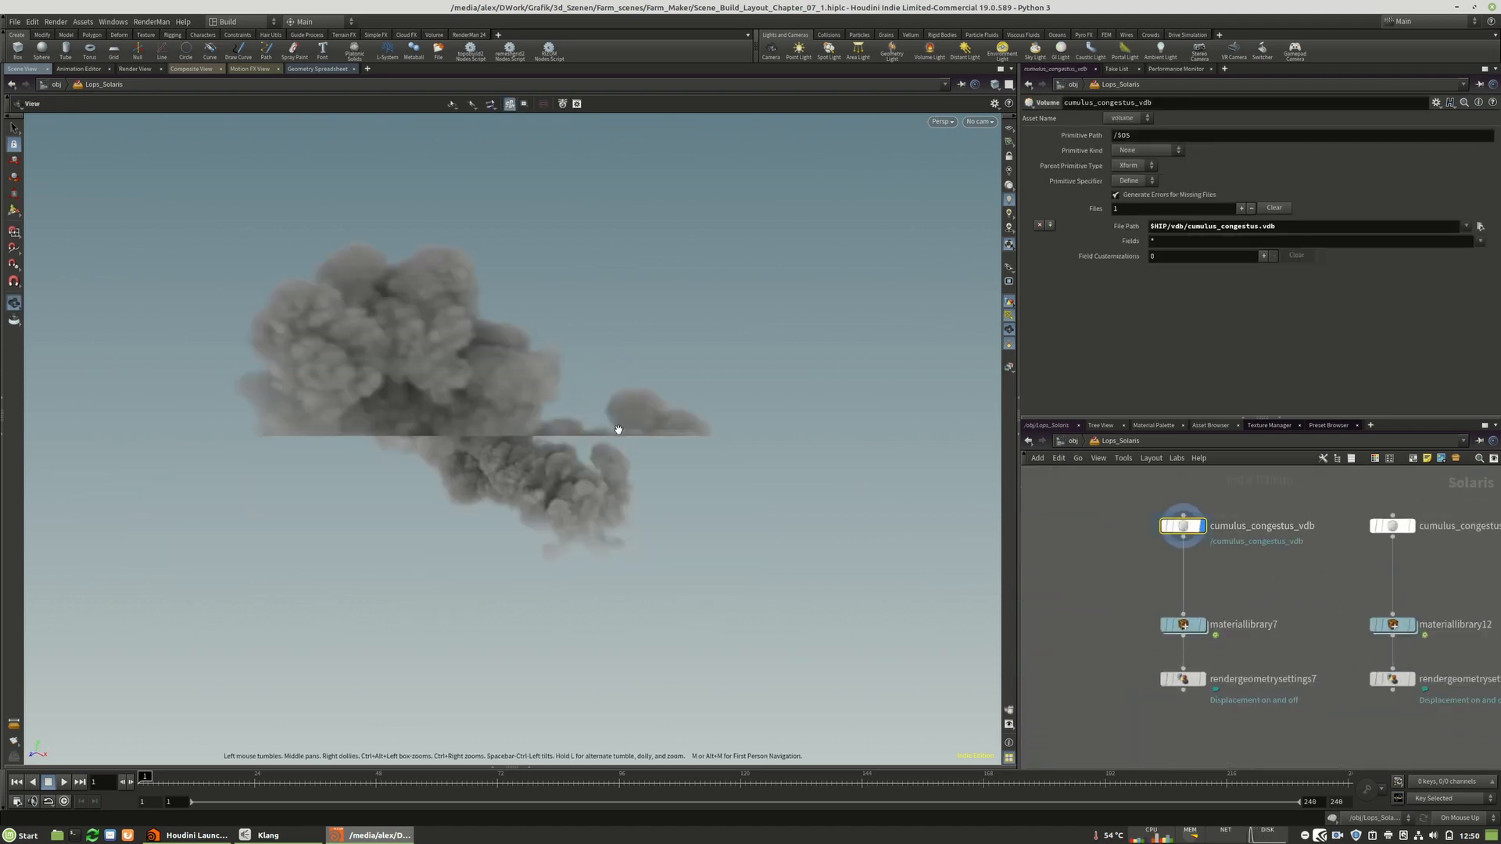
key(Return)
middle_drag(1432, 573, 1289, 569)
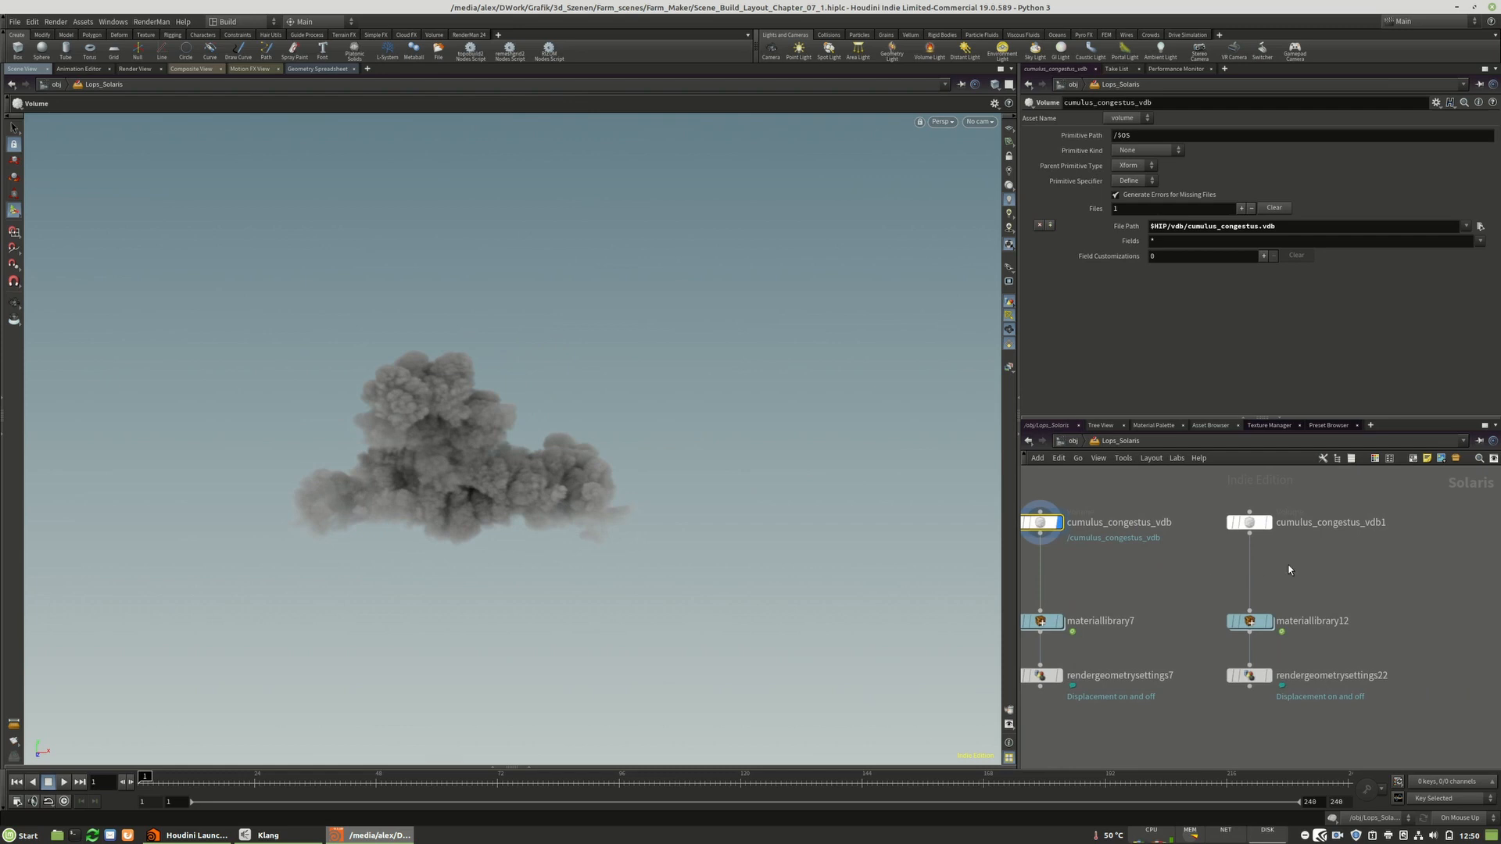
- Rename the cumulus_congestus_vdb volume node as cumulus_congestus_vdb_00
double_click(1169, 521)
text(_00)
key(Return)
- Try renaming the cumulus_congestus_vdb1 volume node with an _00 suffix
double_click(1369, 521)
text(_00)
key(Return)
- Delete the second congestus branch, detach materiallibrary7 from the first one and move rendergeometrysettings7 up under the volume node
middle_drag(1091, 596, 1151, 593)
drag(1408, 495, 1306, 710)
key(Delete)
middle_drag(1214, 567, 1290, 556)
drag(1178, 610, 1214, 733)
drag(1175, 663, 1170, 594)
- Set the Primitives pattern of rendergeometrysettings7 to /cumulus_congestus_vdb*
click(1171, 592)
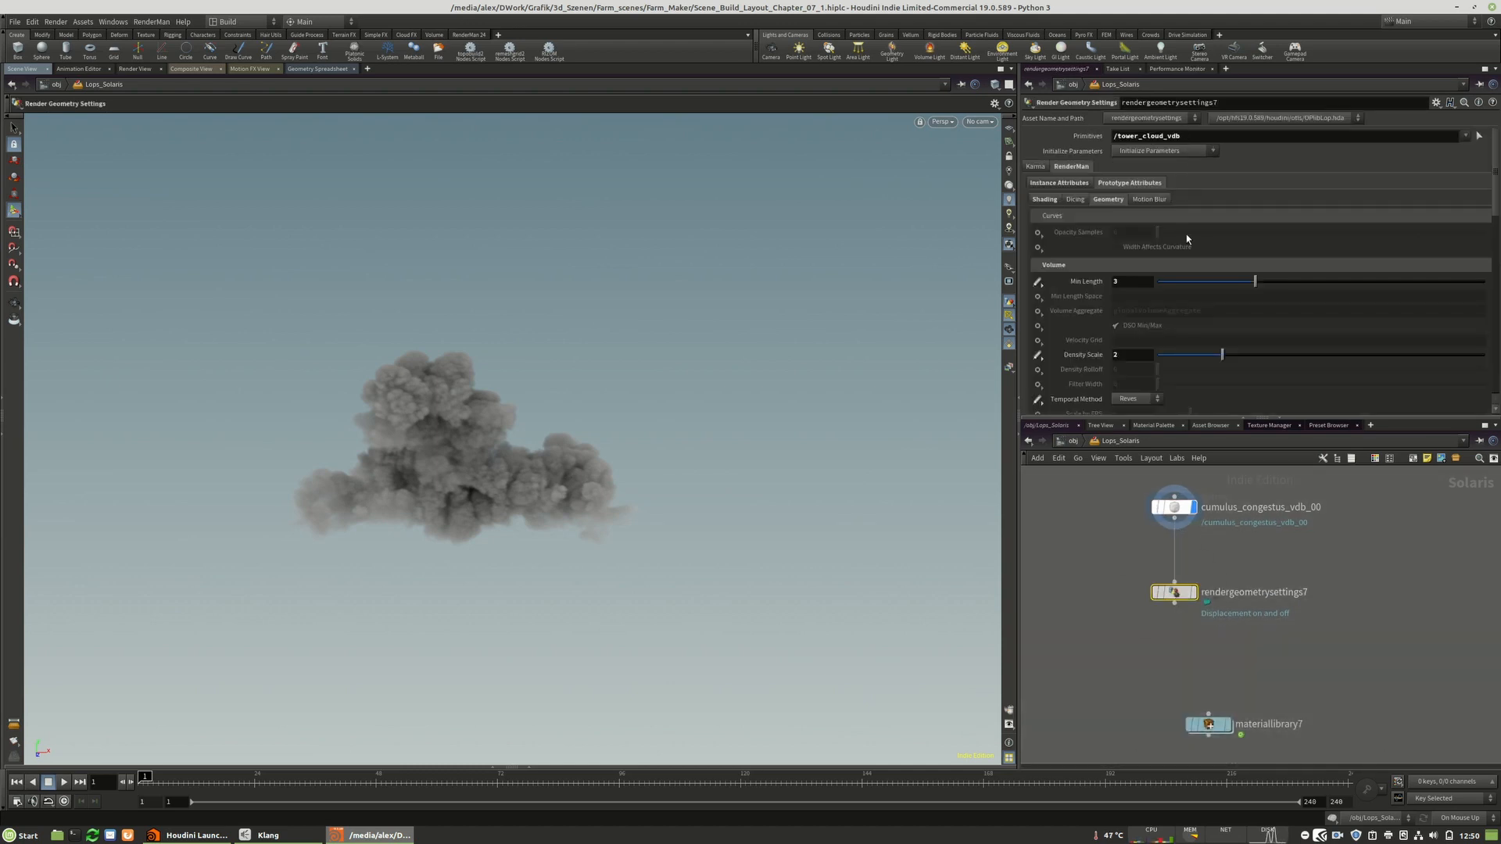
click(1178, 507)
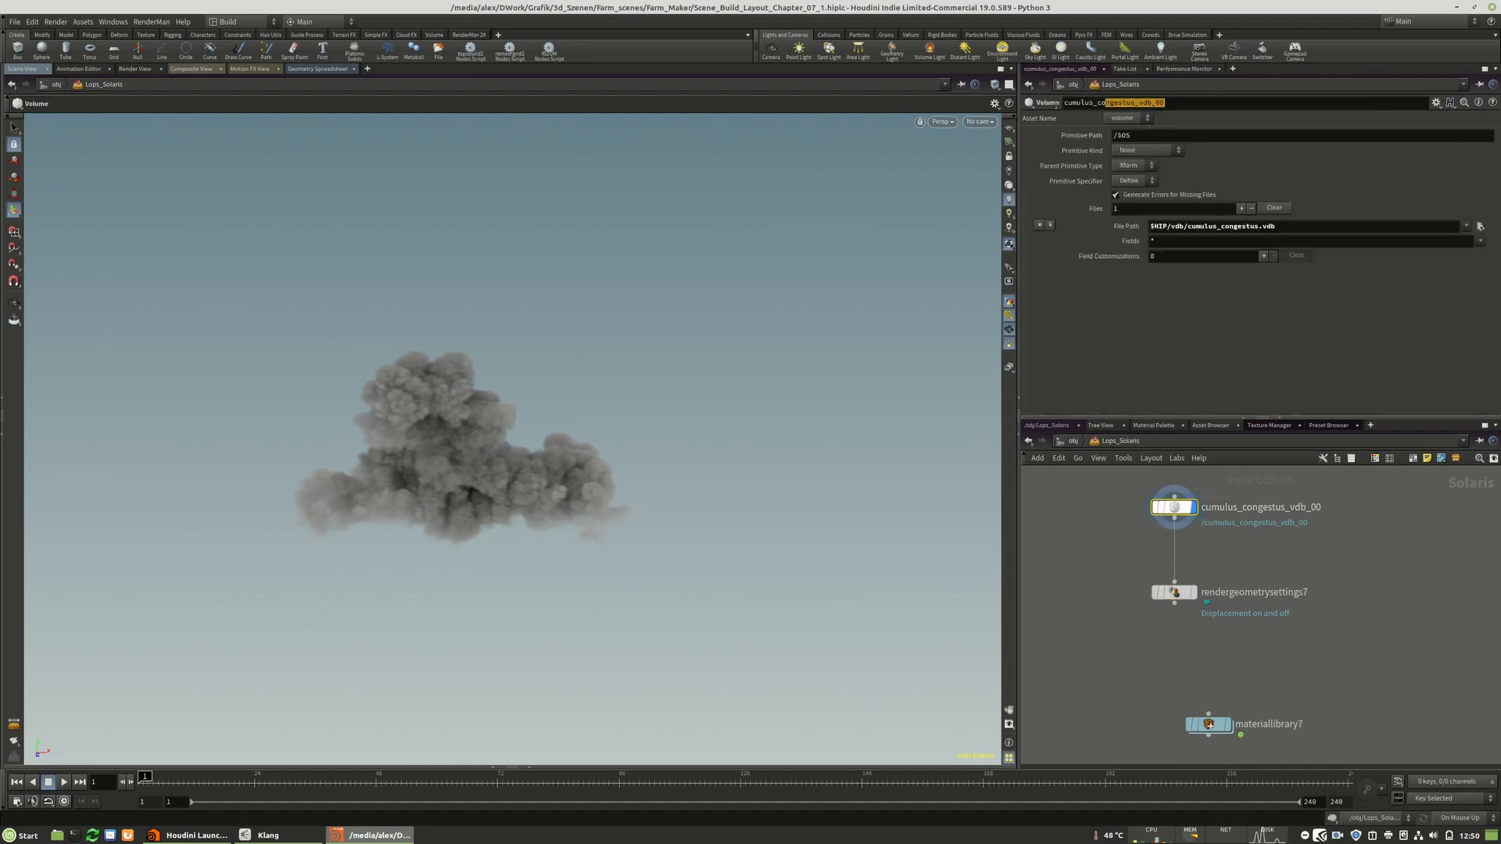
click(1172, 592)
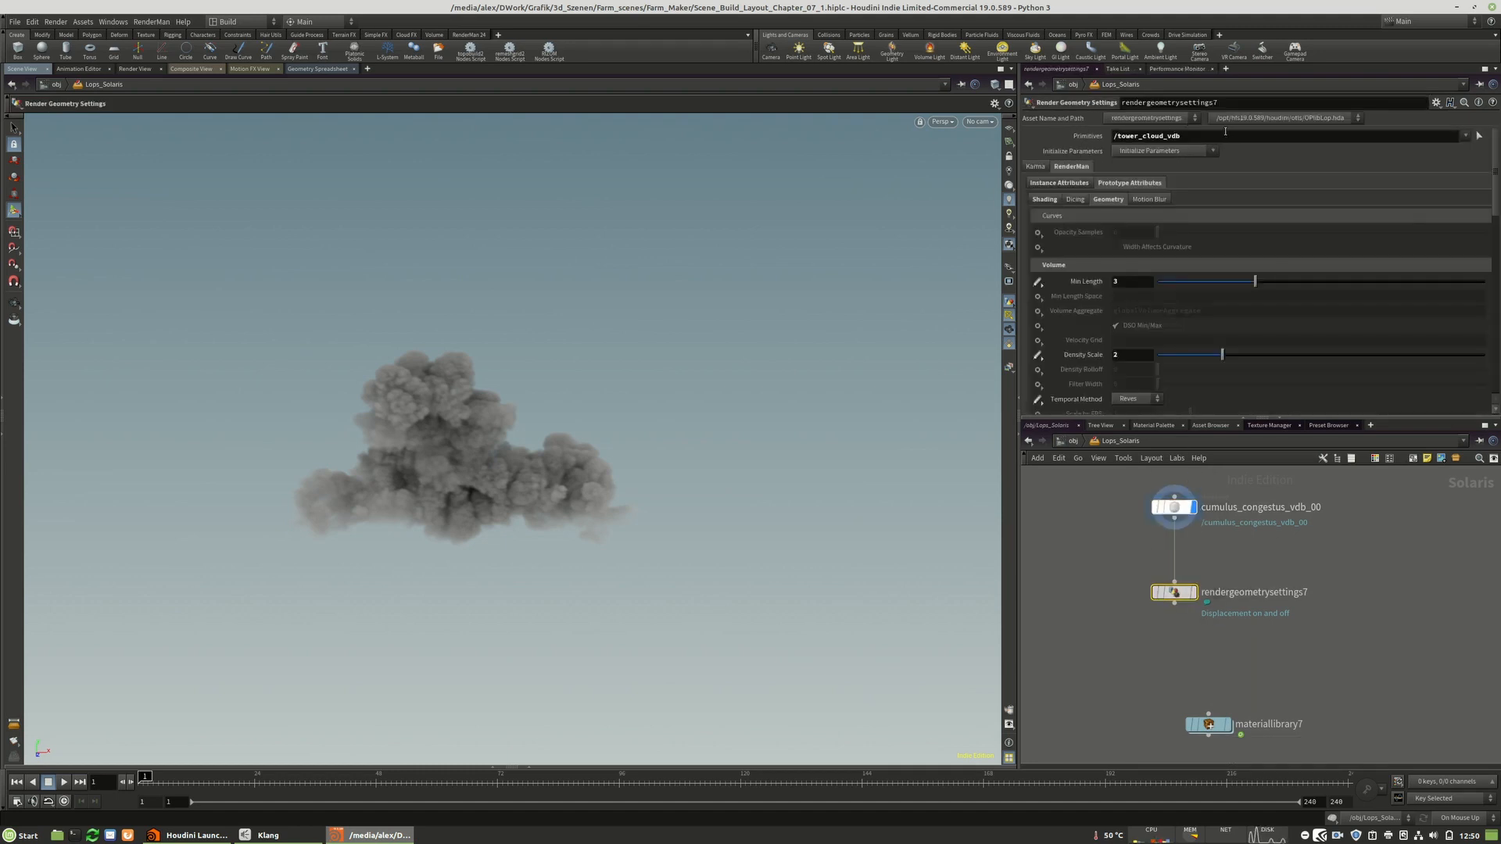
drag(1202, 138, 1105, 141)
text(/cumulus_congestus_vdb_00)
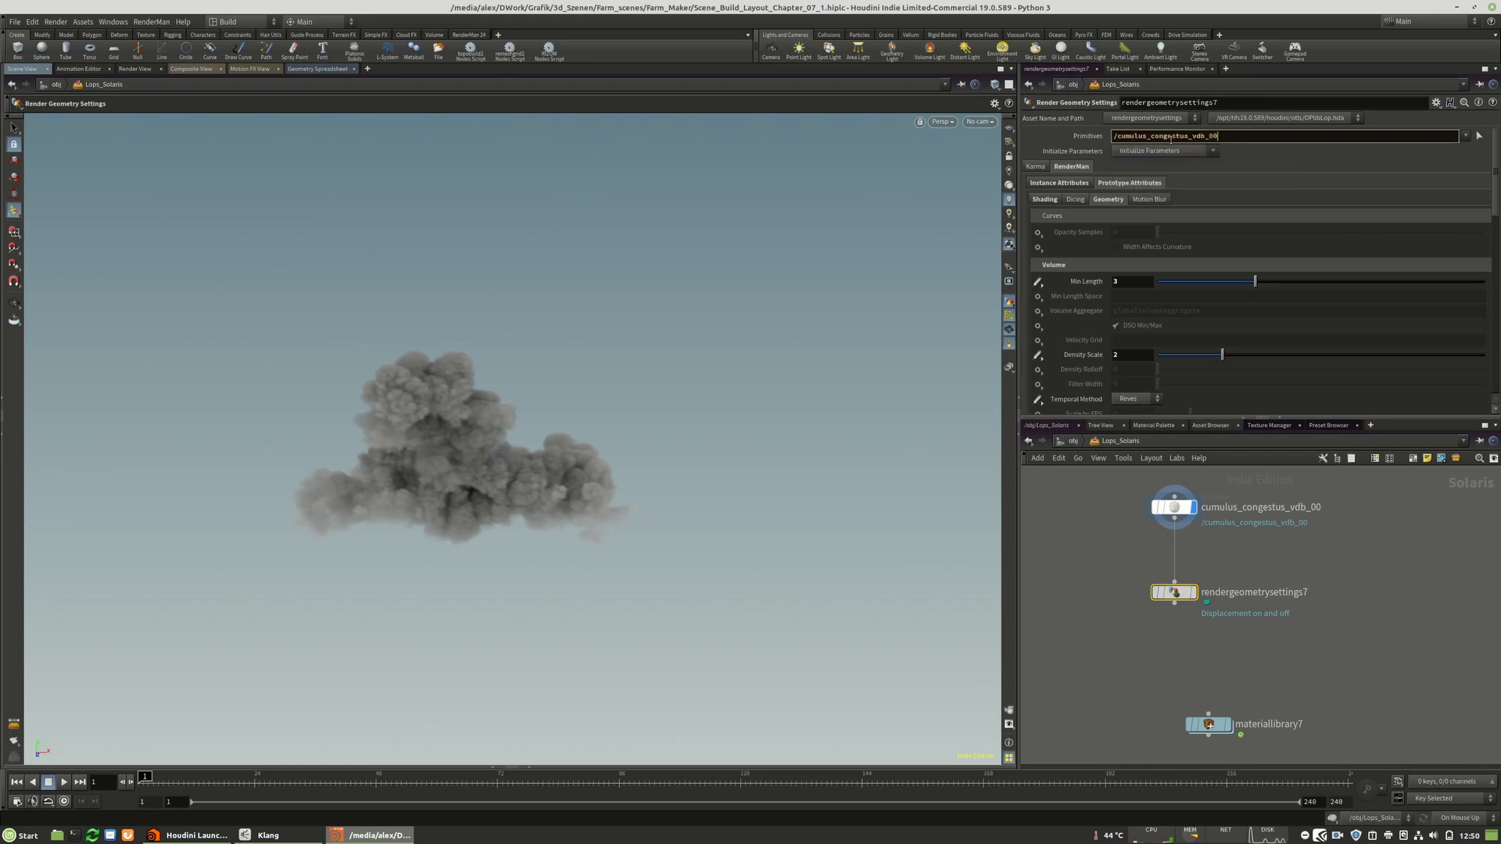
key(BackSpace)
key(BackSpace)
key(BackSpace)
text(*)
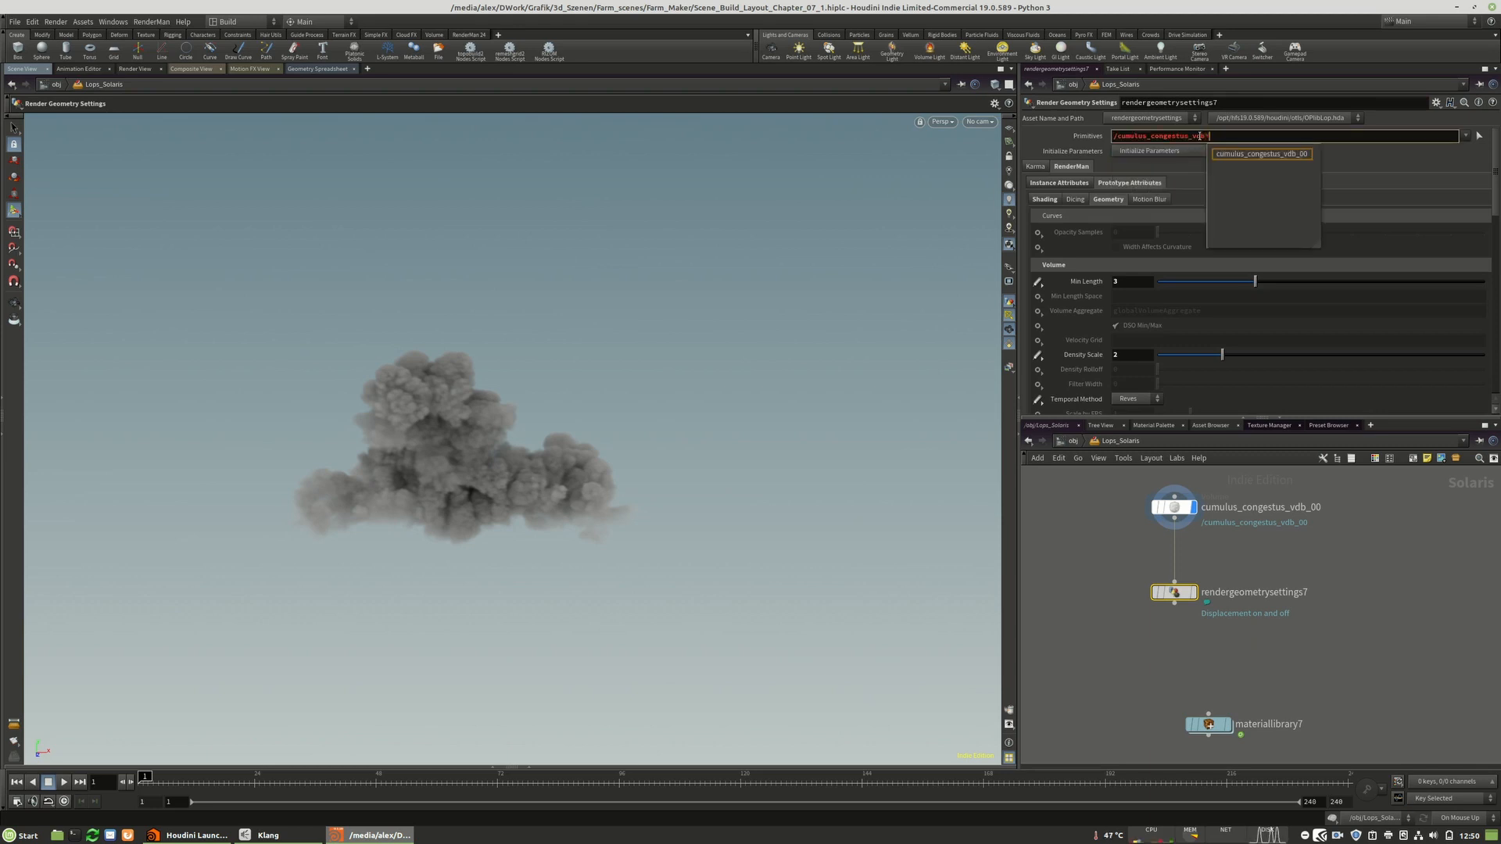
key(Return)
- Set the Primitives pattern of rendergeometrysettings23 and rendergeometrysettings8 to /cumulus_humilis_vdb*
scroll(1437, 574, down, 5)
scroll(1239, 574, up, 4)
drag(1331, 519, 1216, 547)
click(1216, 137)
key(BackSpace)
key(BackSpace)
key(BackSpace)
text(*)
key(Return)
click(1093, 539)
click(1204, 137)
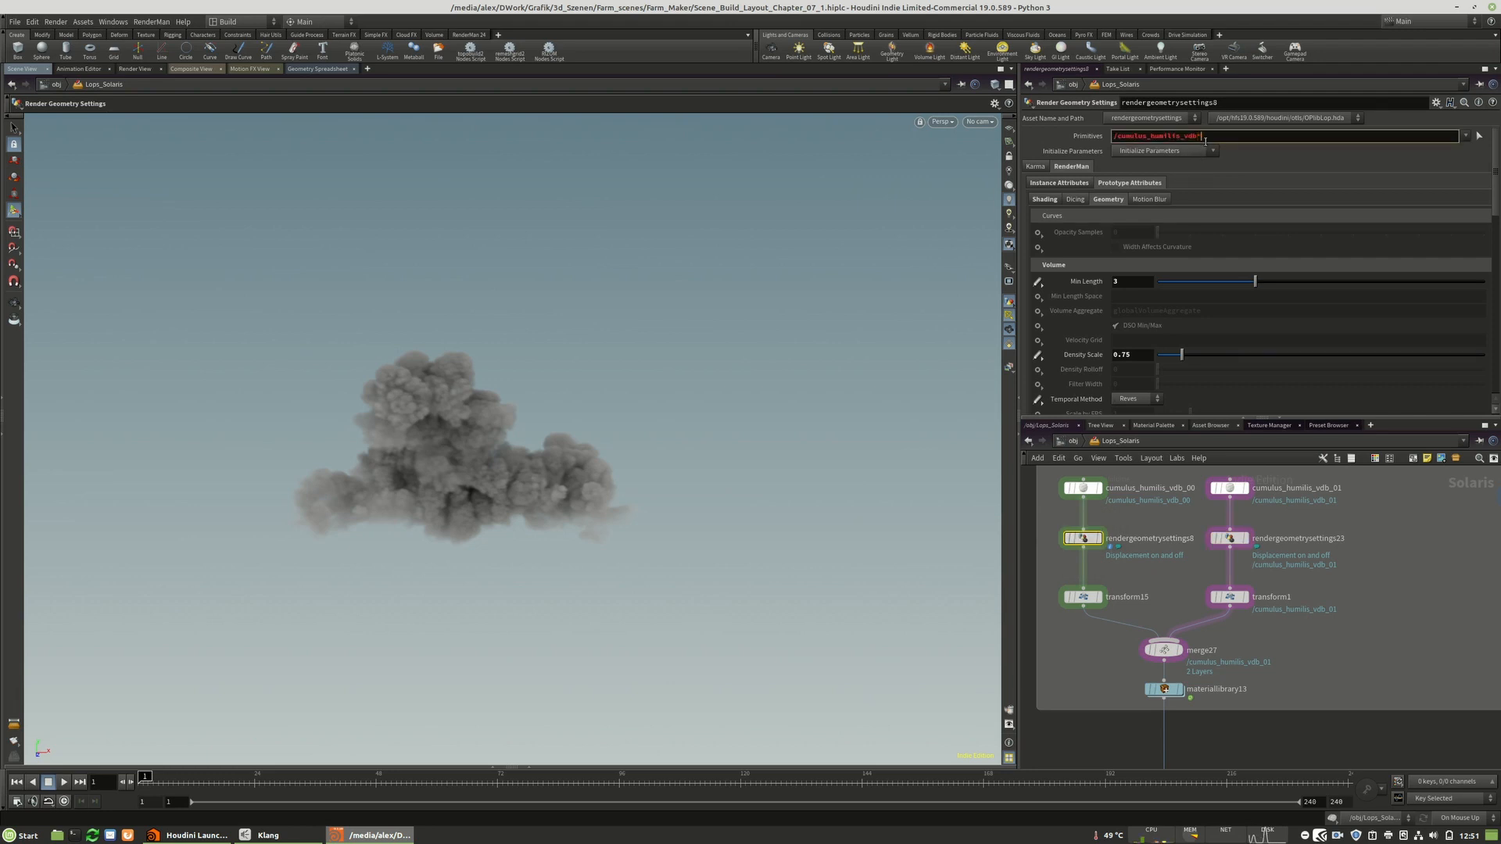
key(Return)
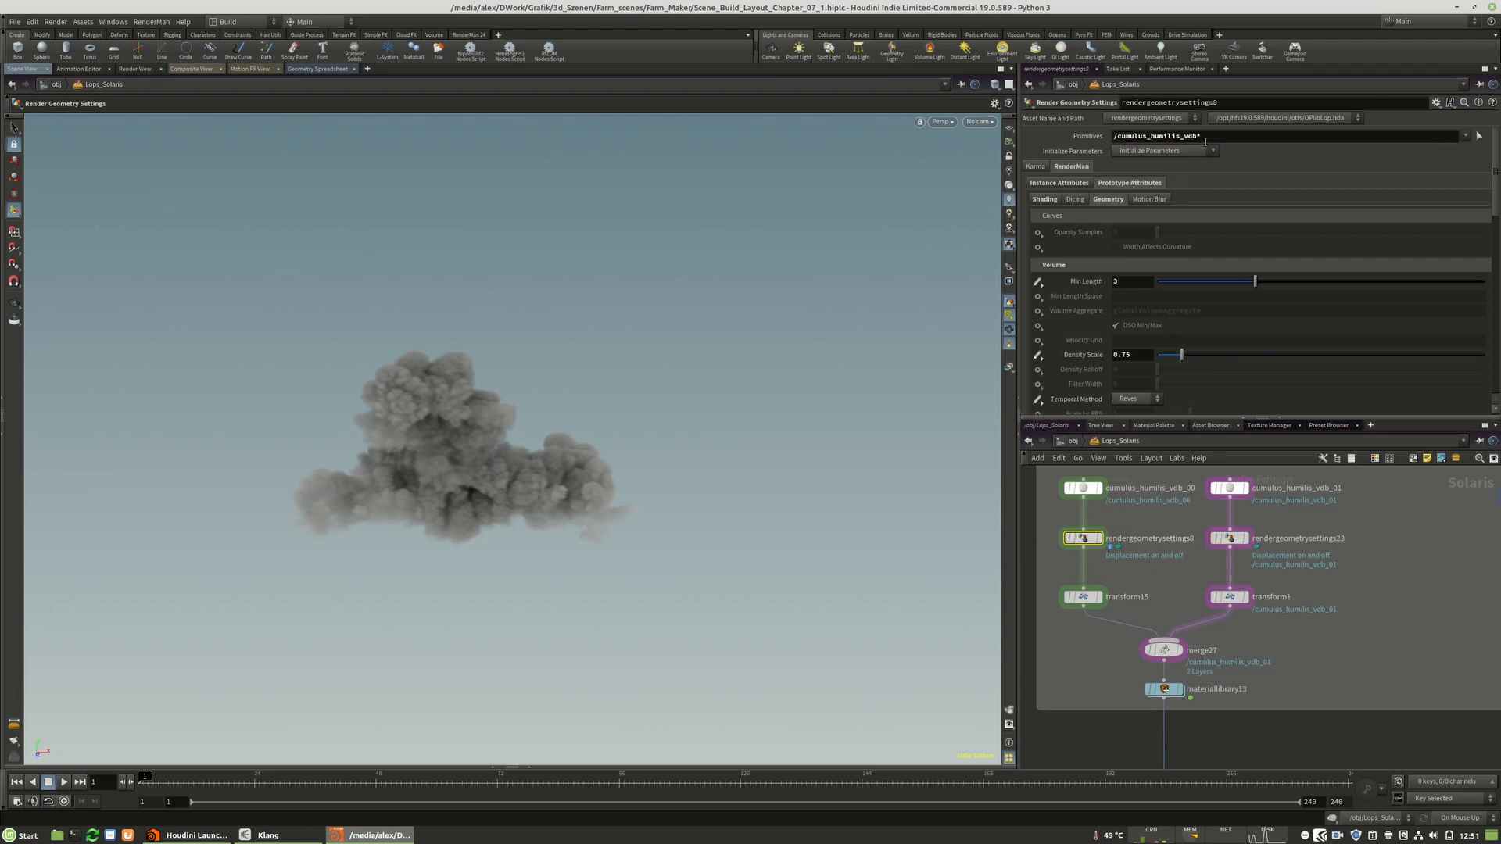
- Compare the primitives expressions and translate values of transform1 and transform15 in the humilis branches
click(1227, 597)
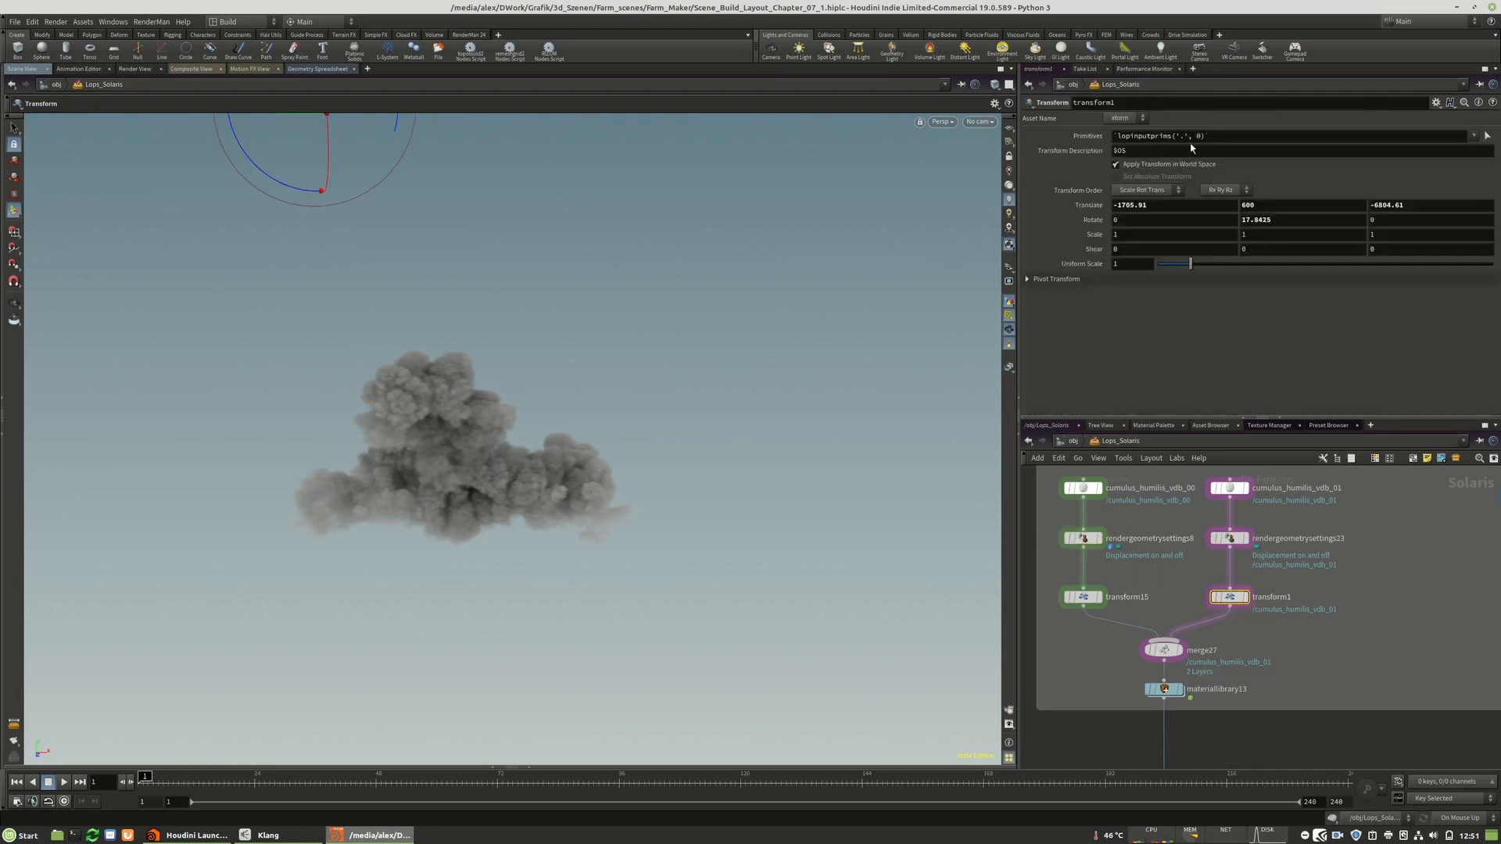
click(1084, 599)
scroll(1329, 611, down, 2)
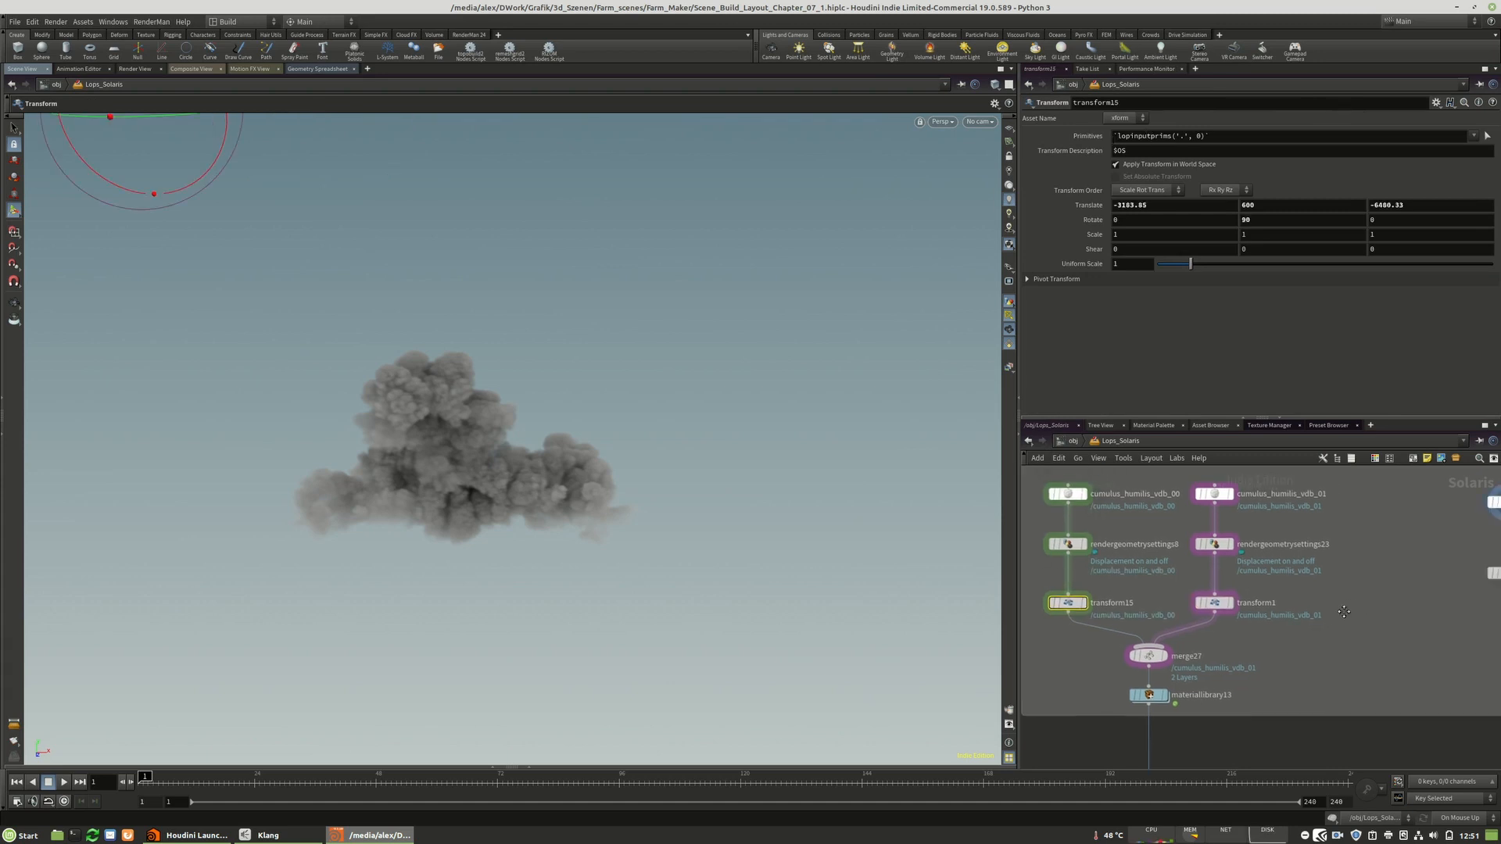
middle_drag(1382, 634, 1143, 629)
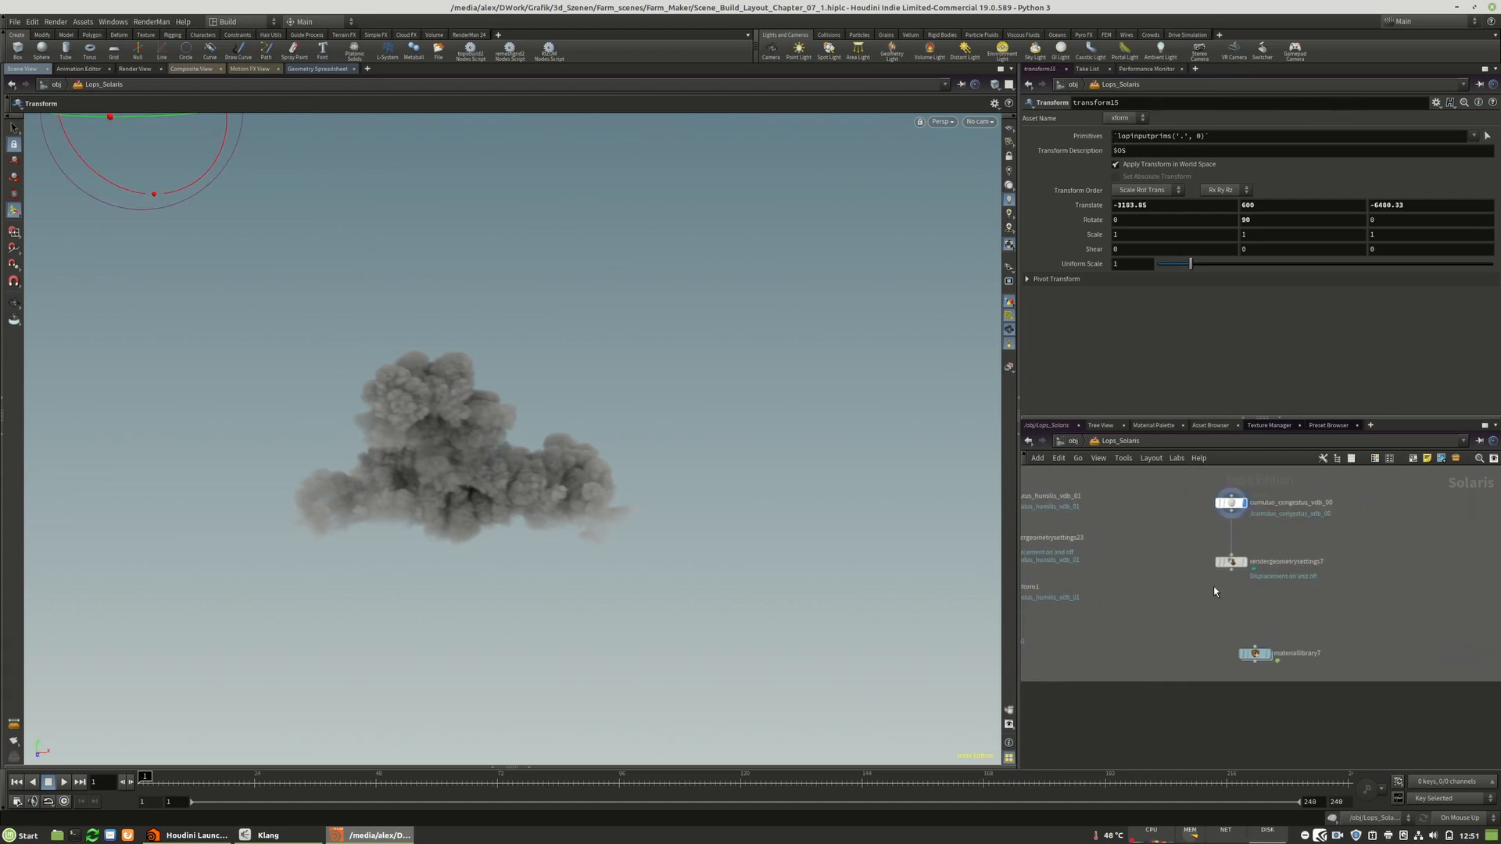
scroll(1215, 587, up, 1)
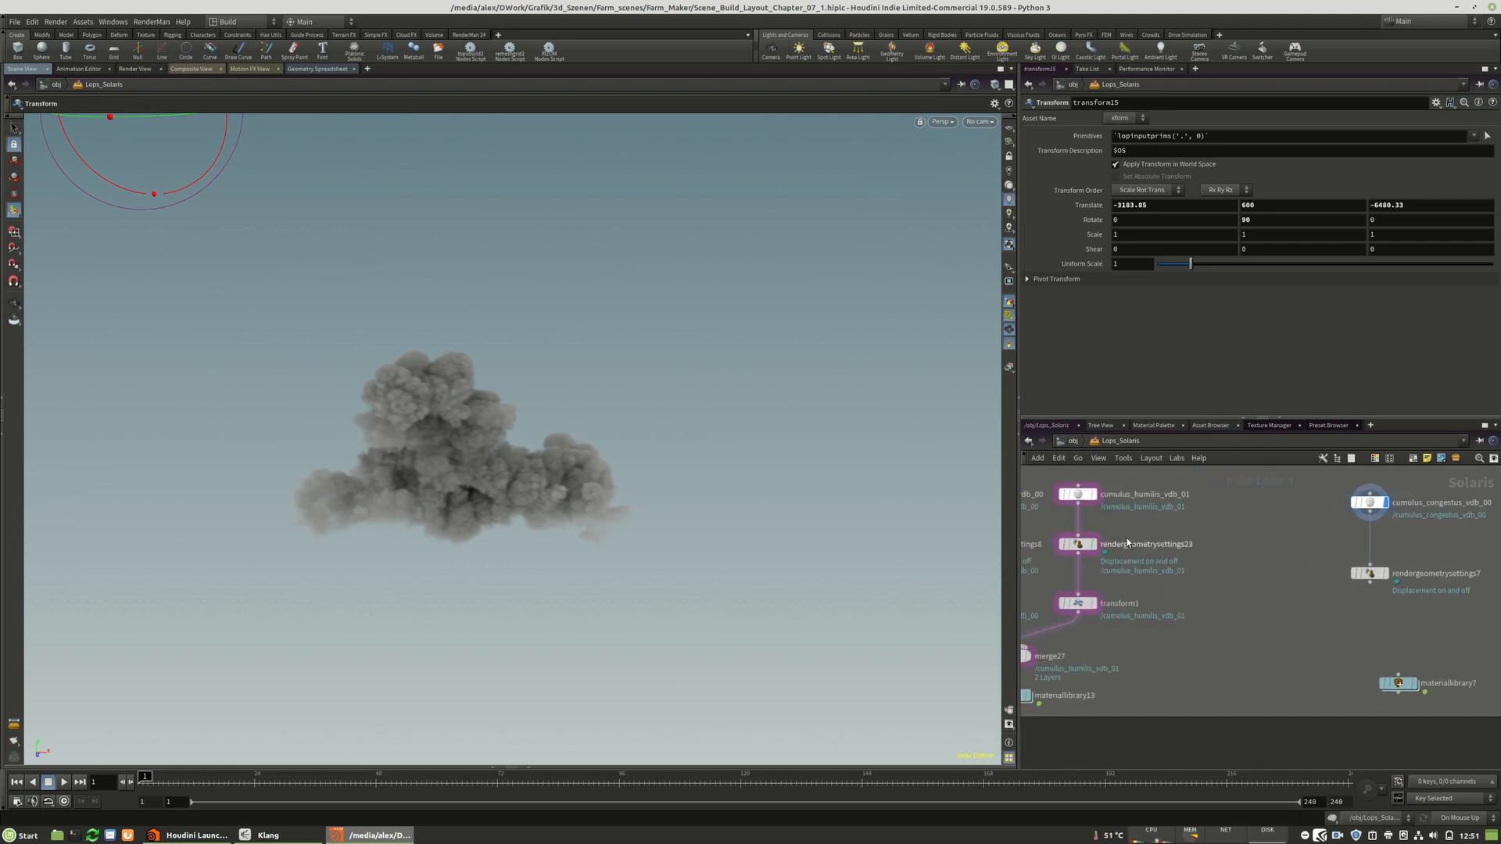
scroll(1454, 594, down, 1)
- Move rendergeometrysettings7 closer to the cumulus_congestus_vdb_00 volume node
middle_drag(1454, 594, 1353, 576)
scroll(1349, 569, up, 2)
drag(1257, 560, 1261, 540)
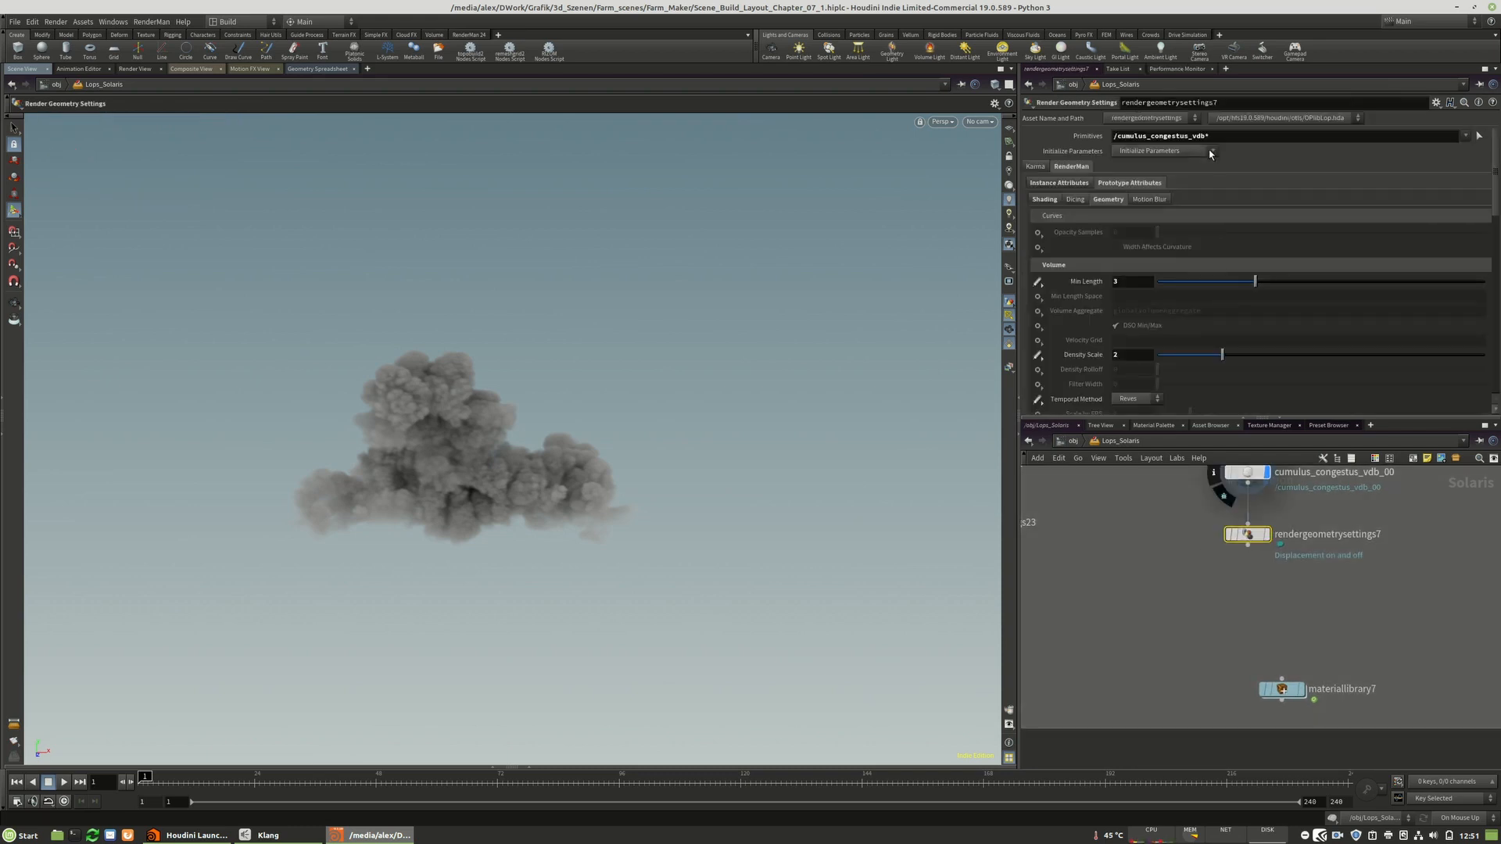
middle_drag(1243, 599, 1208, 629)
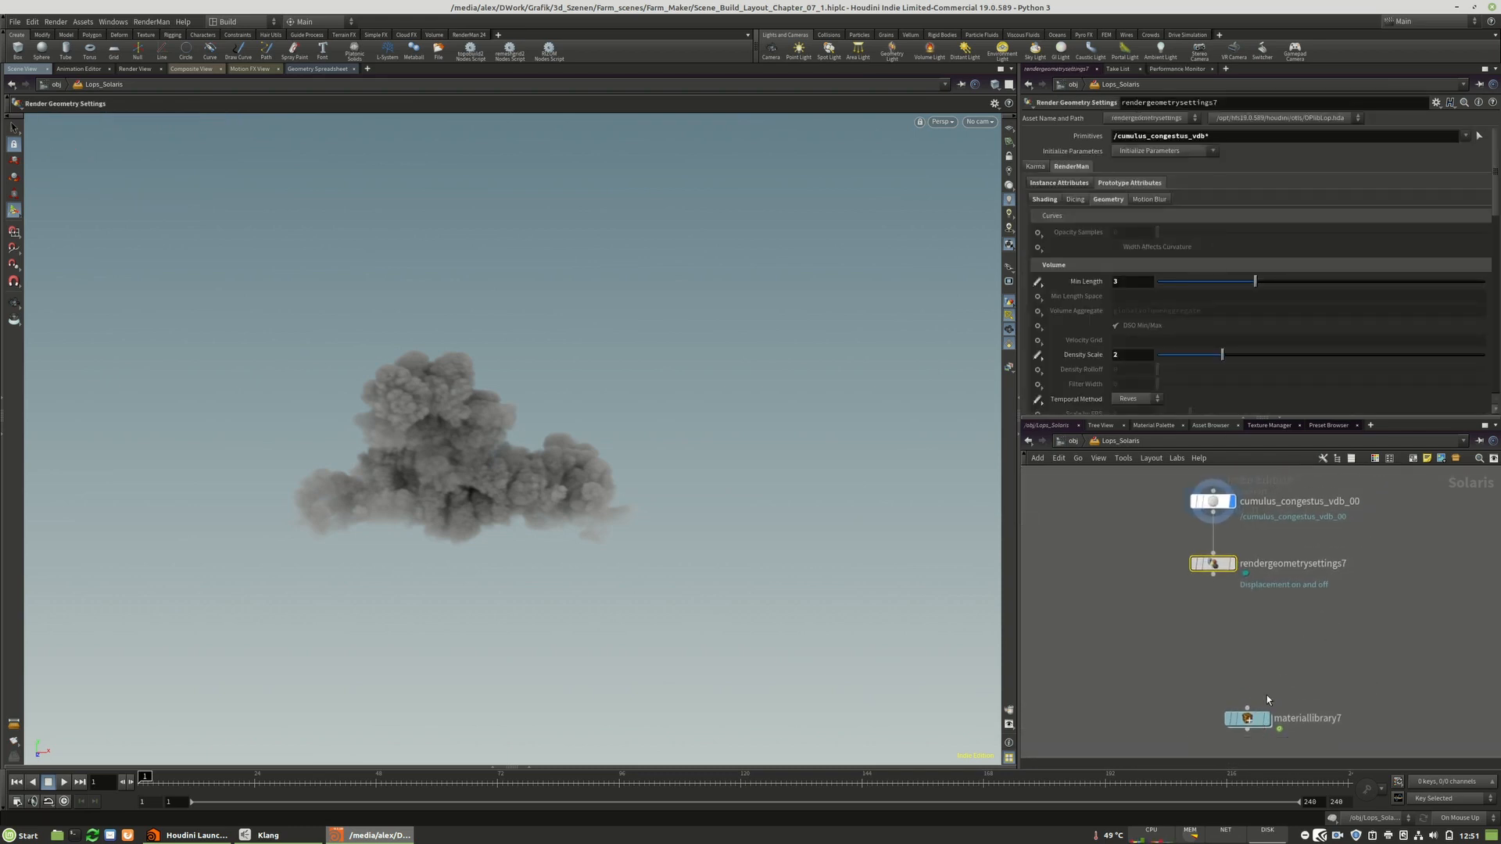
- Add a Merge node above materiallibrary7 and wire it into the material library
key(Tab)
text(merge)
key(Return)
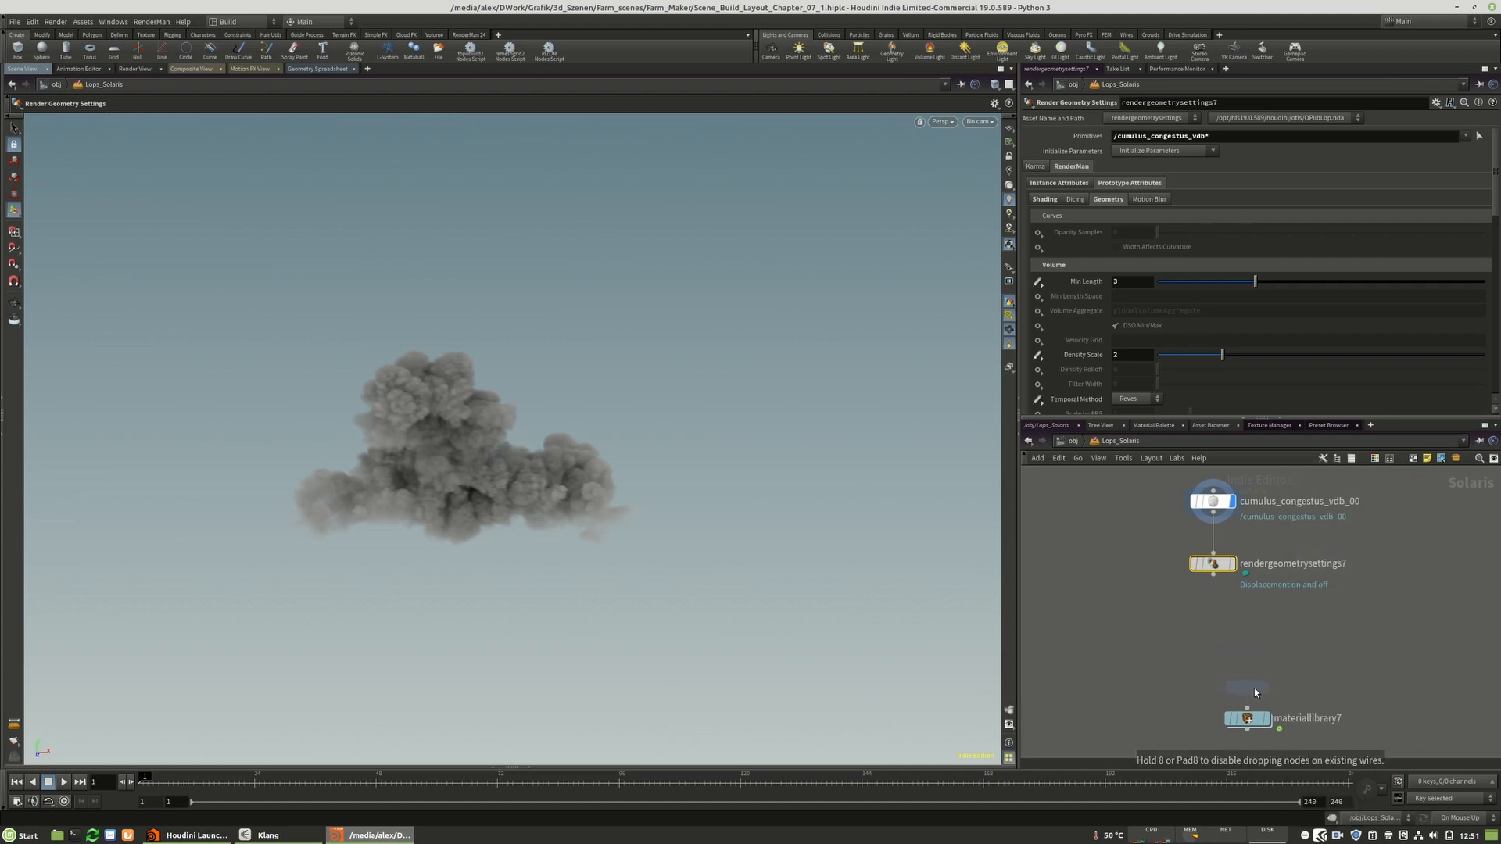
click(1258, 690)
mouse_move(1260, 694)
mouse_down()
mouse_move(1242, 671)
mouse_move(1247, 708)
mouse_up()
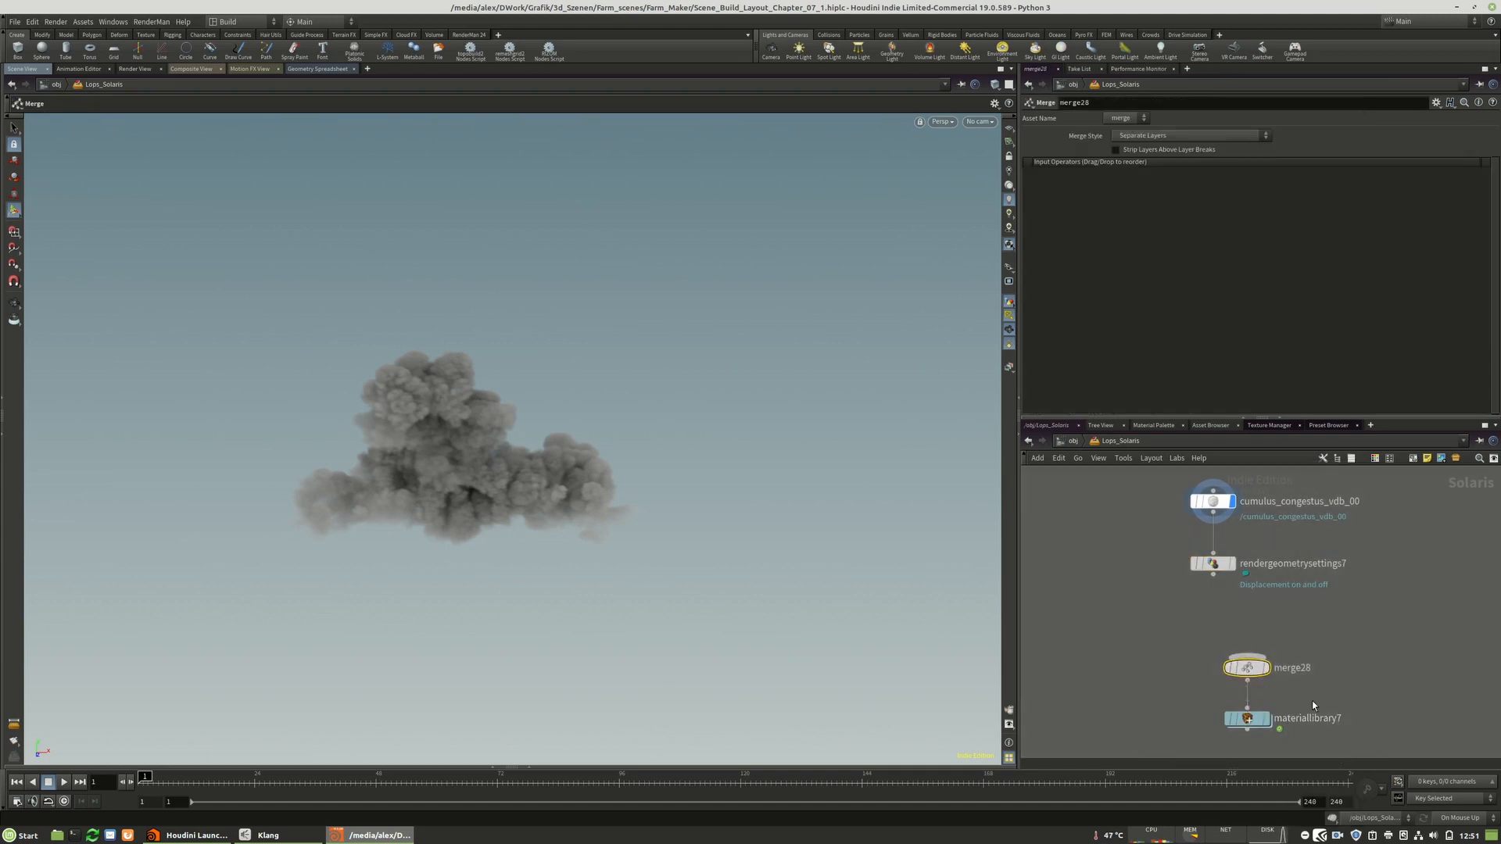
- Set materiallibrary7's geometry path to /cumulus_congestus_vdb*
middle_drag(1253, 722, 1251, 687)
click(1249, 686)
click(1262, 292)
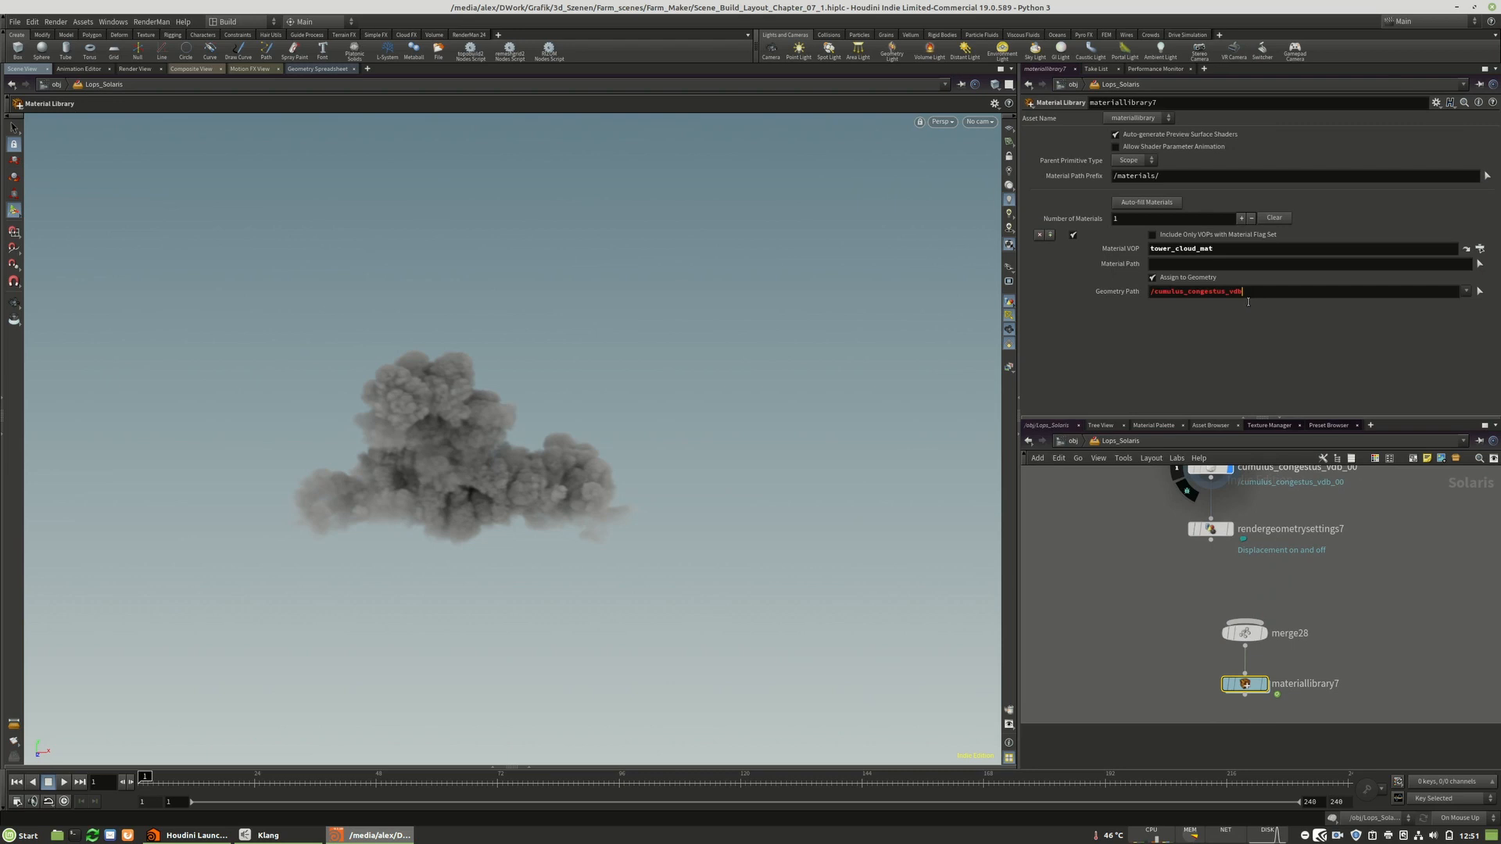
text(*)
key(Return)
- Connect rendergeometrysettings7 to the input of merge28
middle_drag(1316, 583, 1321, 619)
click(1216, 577)
click(1249, 657)
click(1214, 503)
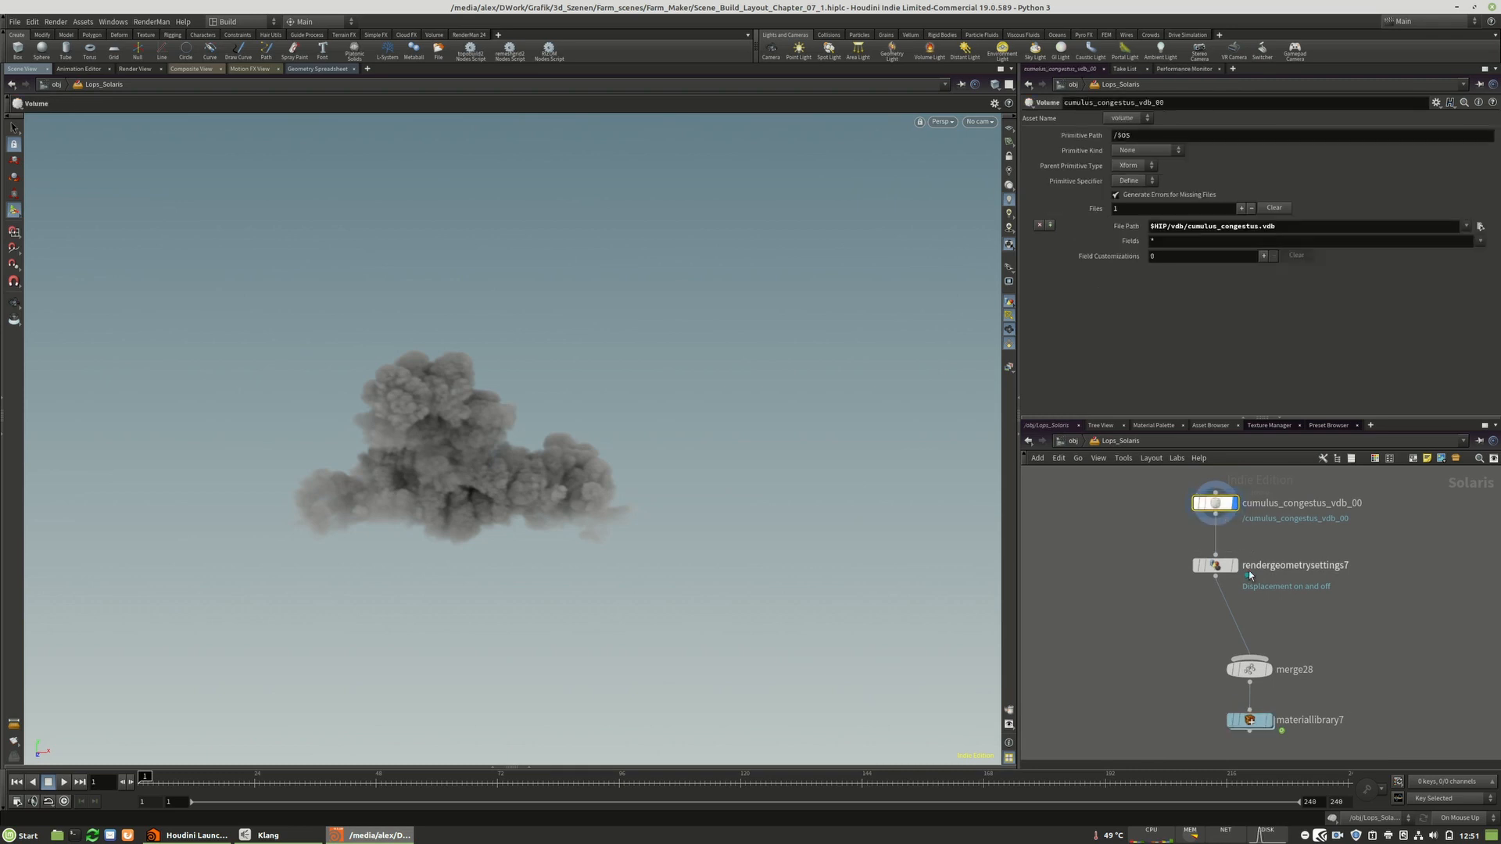
key(Tab)
mouse_move(1321, 482)
click(1377, 494)
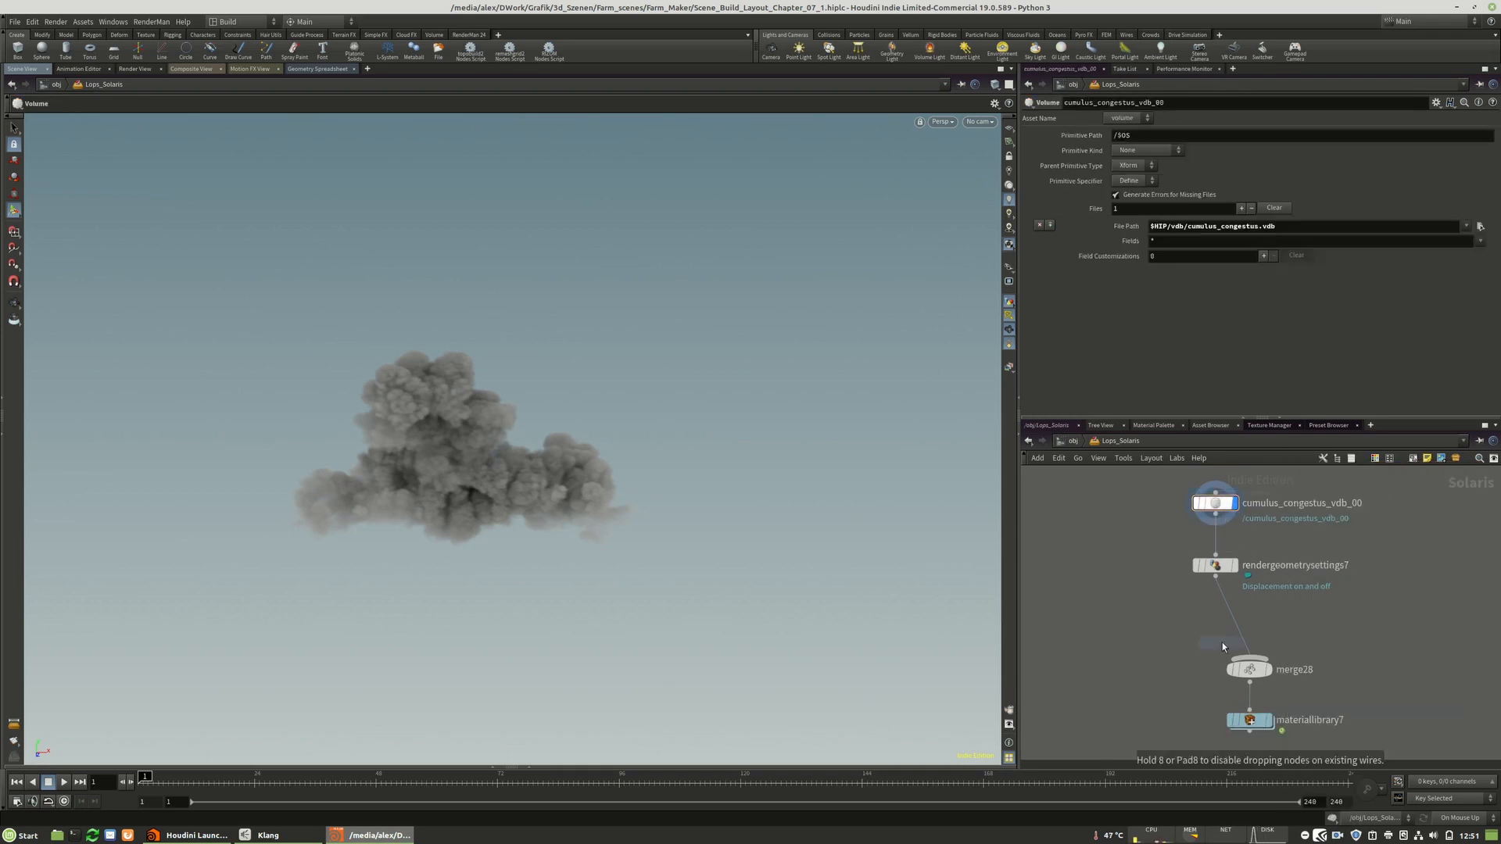
click(1234, 617)
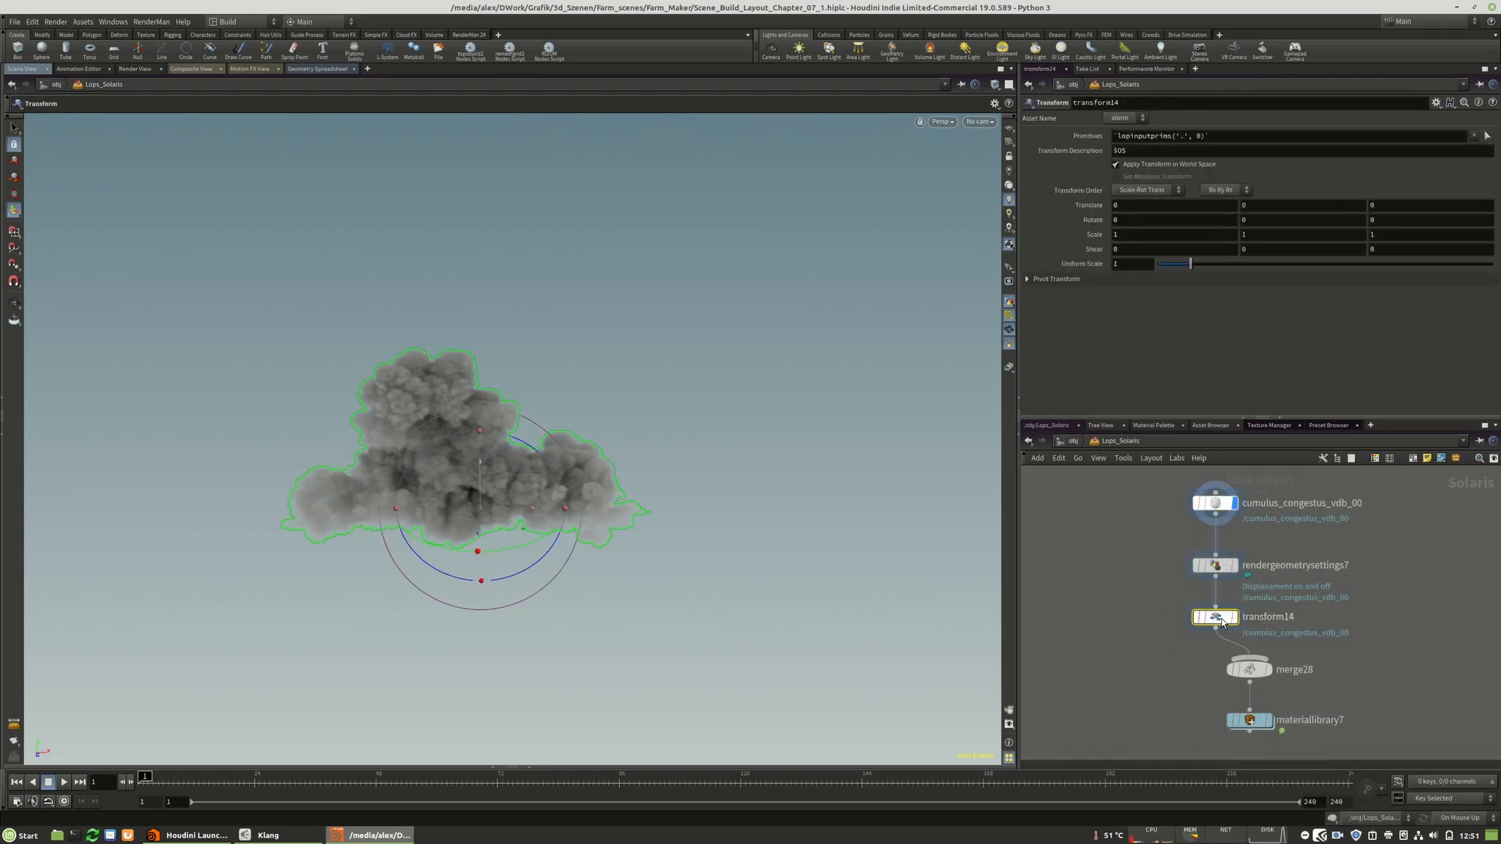
key(Delete)
- Copy transform1 from the humilis branch and insert the copy between rendergeometrysettings7 and merge28
scroll(1408, 605, down, 5)
scroll(1273, 610, up, 4)
middle_drag(1239, 631, 1123, 621)
alt+drag(1093, 622, 1378, 623)
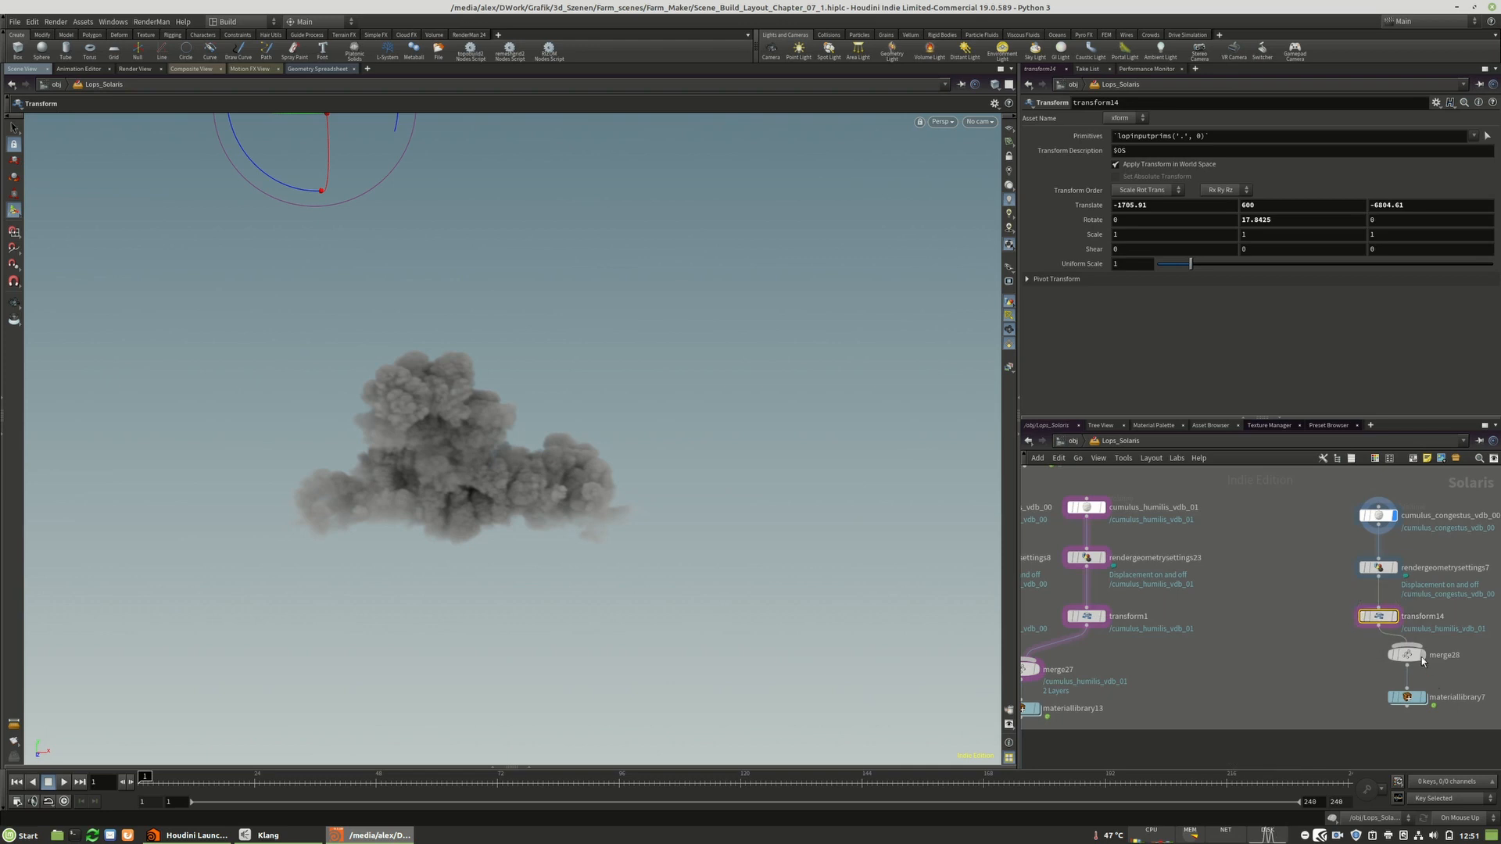
- Display merge28 and move the congestus cloud with transform14 to a translate of about -526, 600, -6653
click(1407, 655)
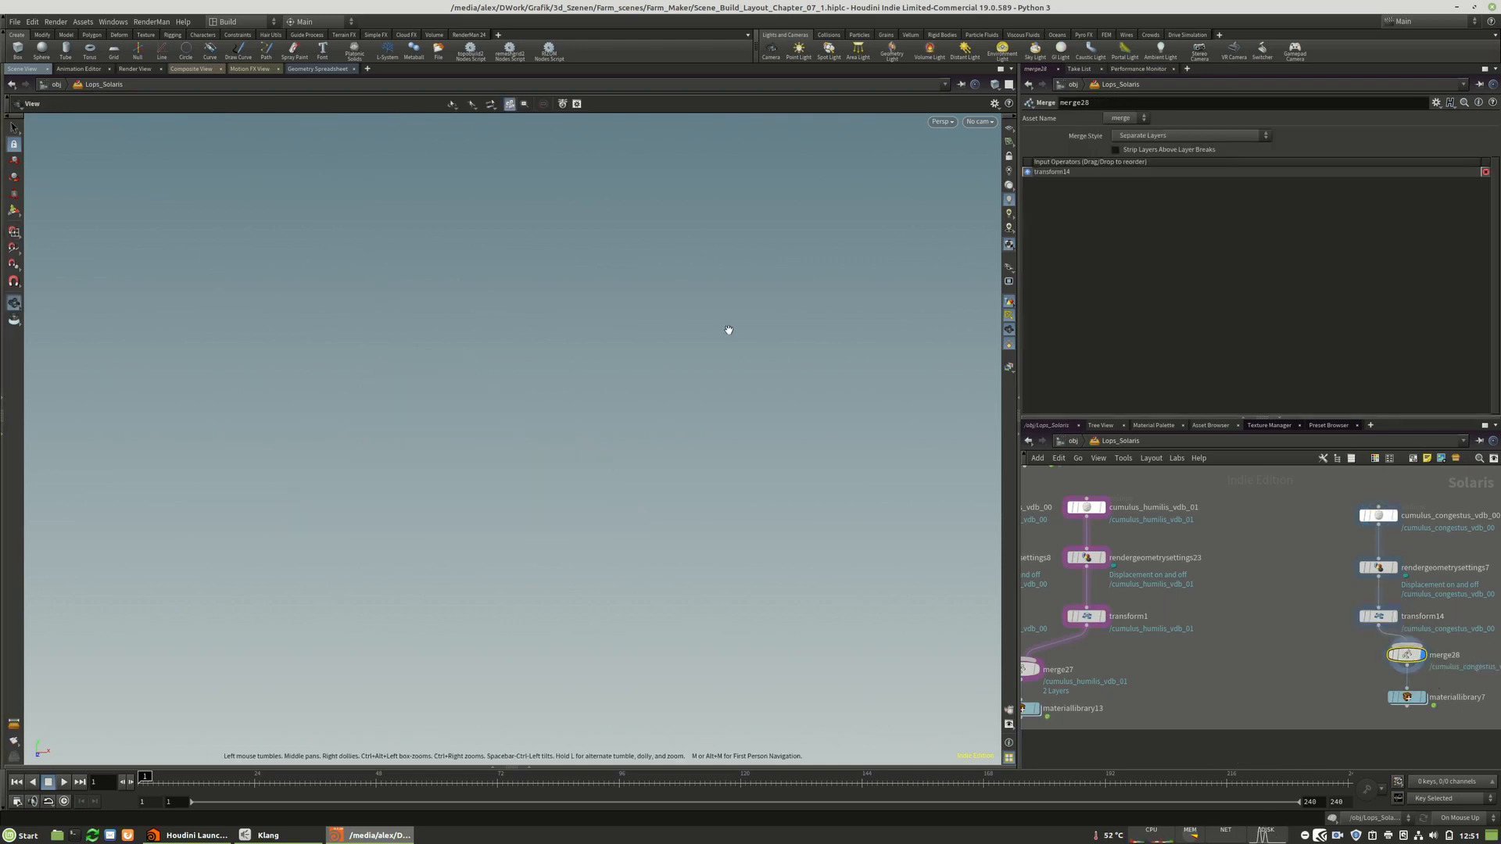
drag(615, 314, 625, 402)
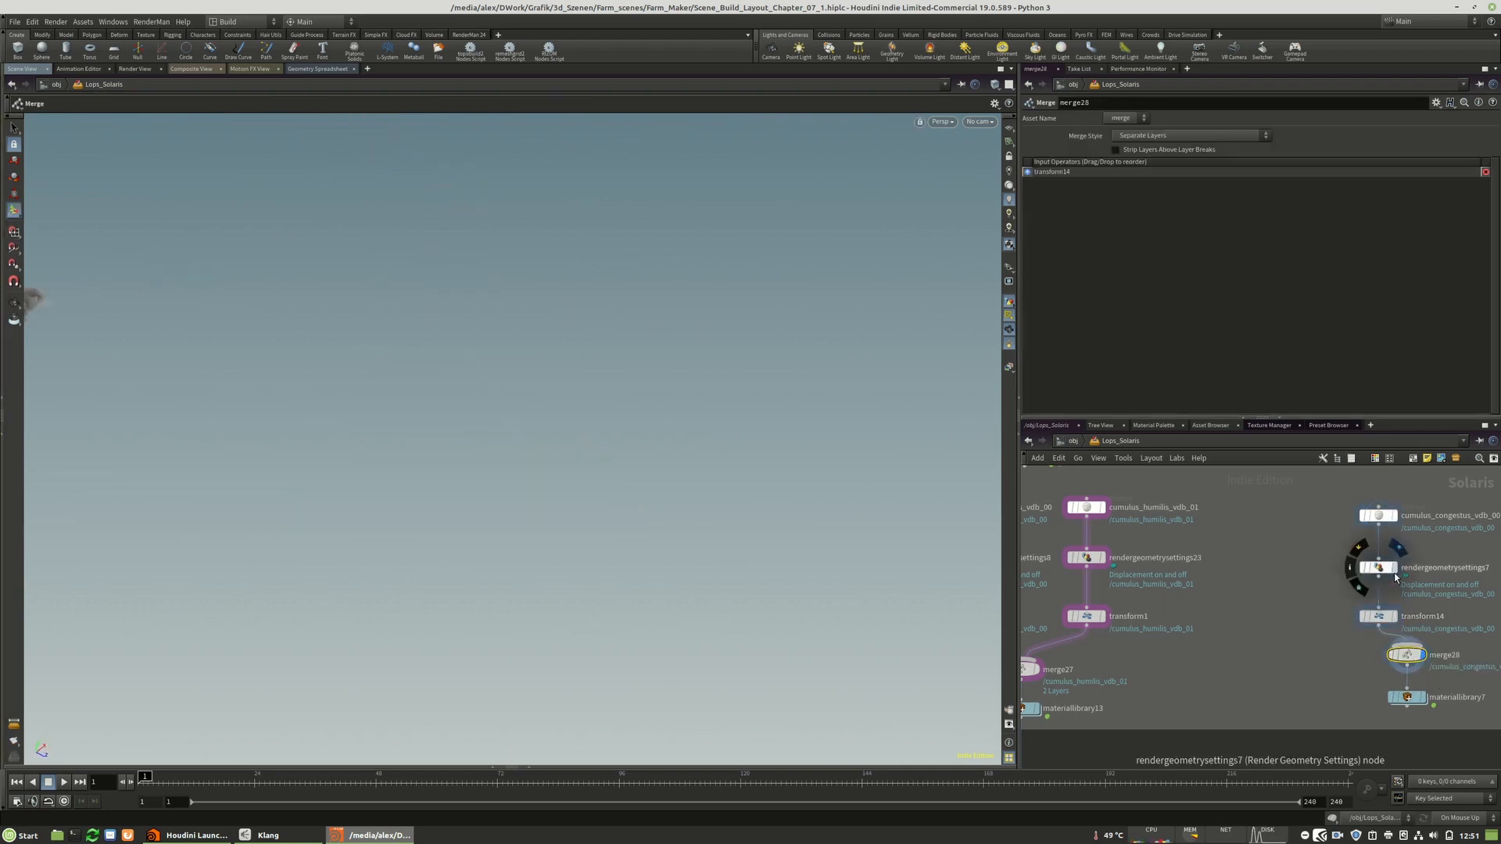
click(1377, 619)
alt+middle_drag(381, 335, 660, 400)
drag(364, 393, 403, 316)
- Connect materiallibrary7 to the merge node below the cloud network box and display that merge
scroll(1321, 513, down, 4)
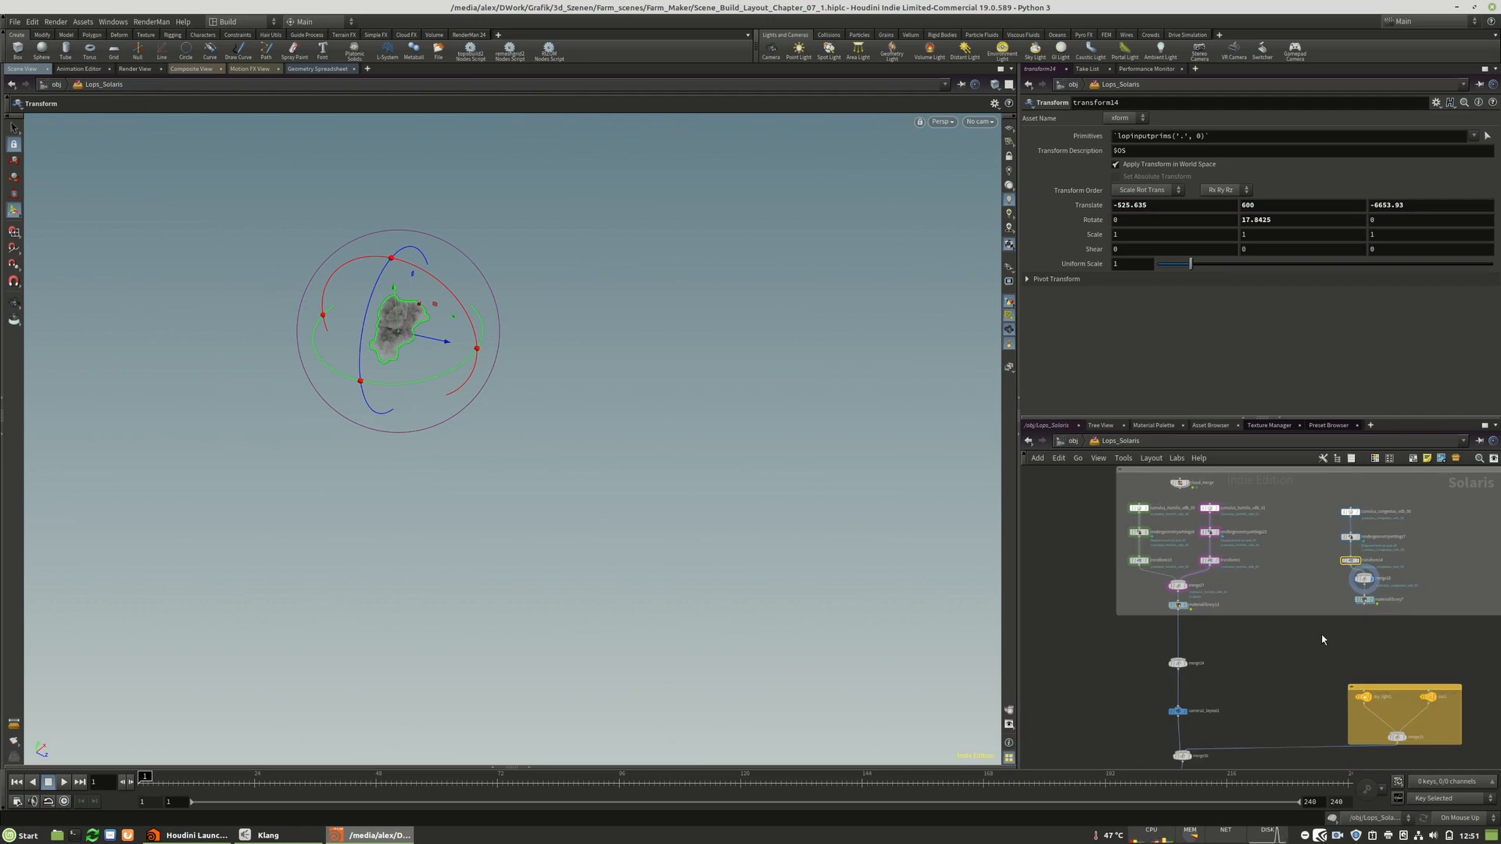
scroll(1322, 637, up, 4)
click(1397, 595)
click(1411, 578)
click(1036, 687)
middle_drag(1165, 699, 1286, 671)
click(1161, 671)
- Display merge26 through the camera2_layout1 camera and switch the viewport to headlight lighting
scroll(1141, 529, down, 4)
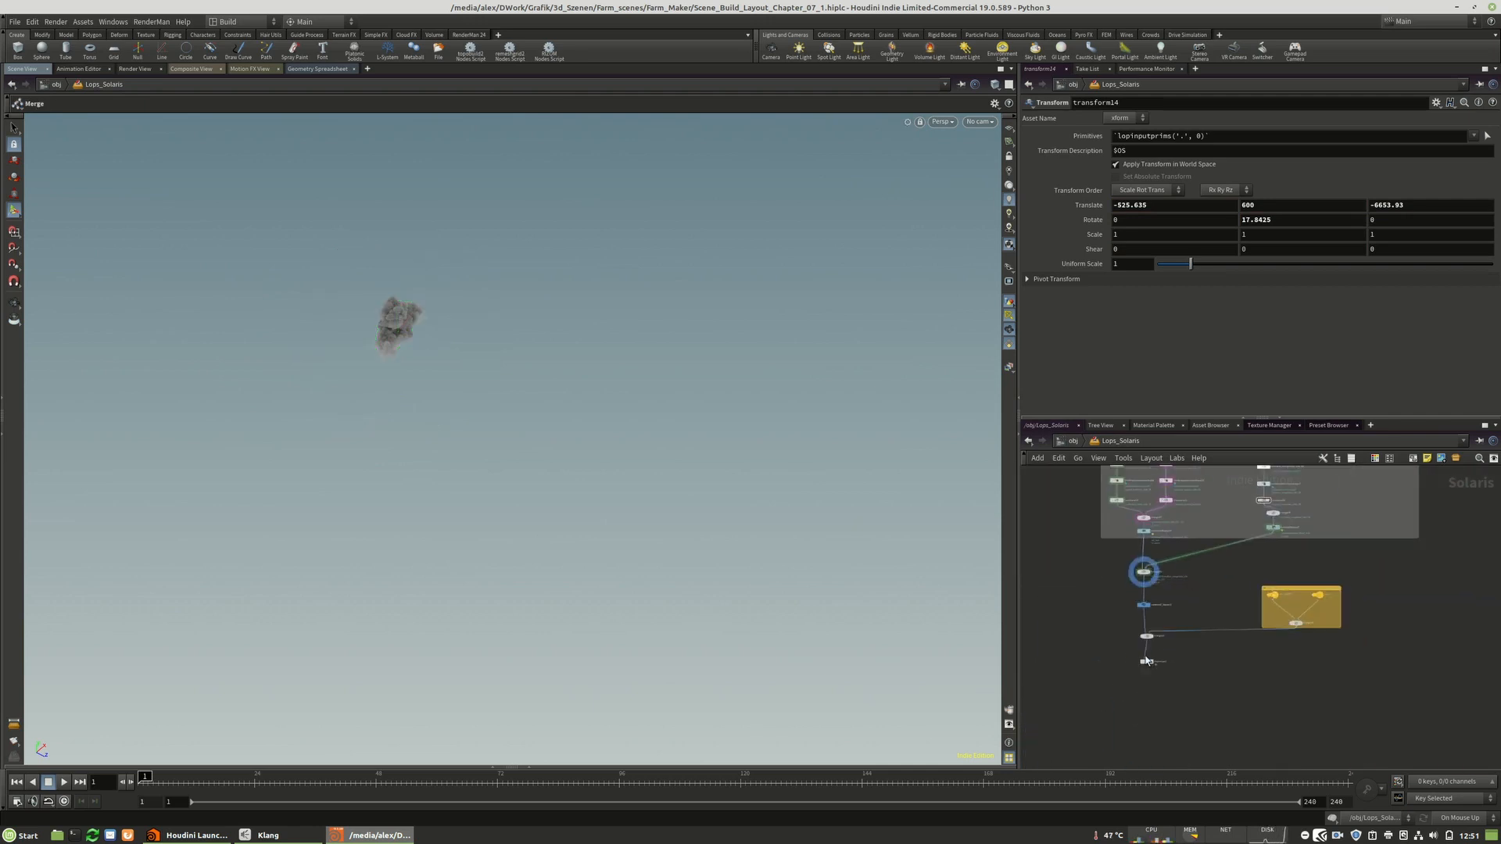
scroll(1144, 644, up, 4)
click(1167, 598)
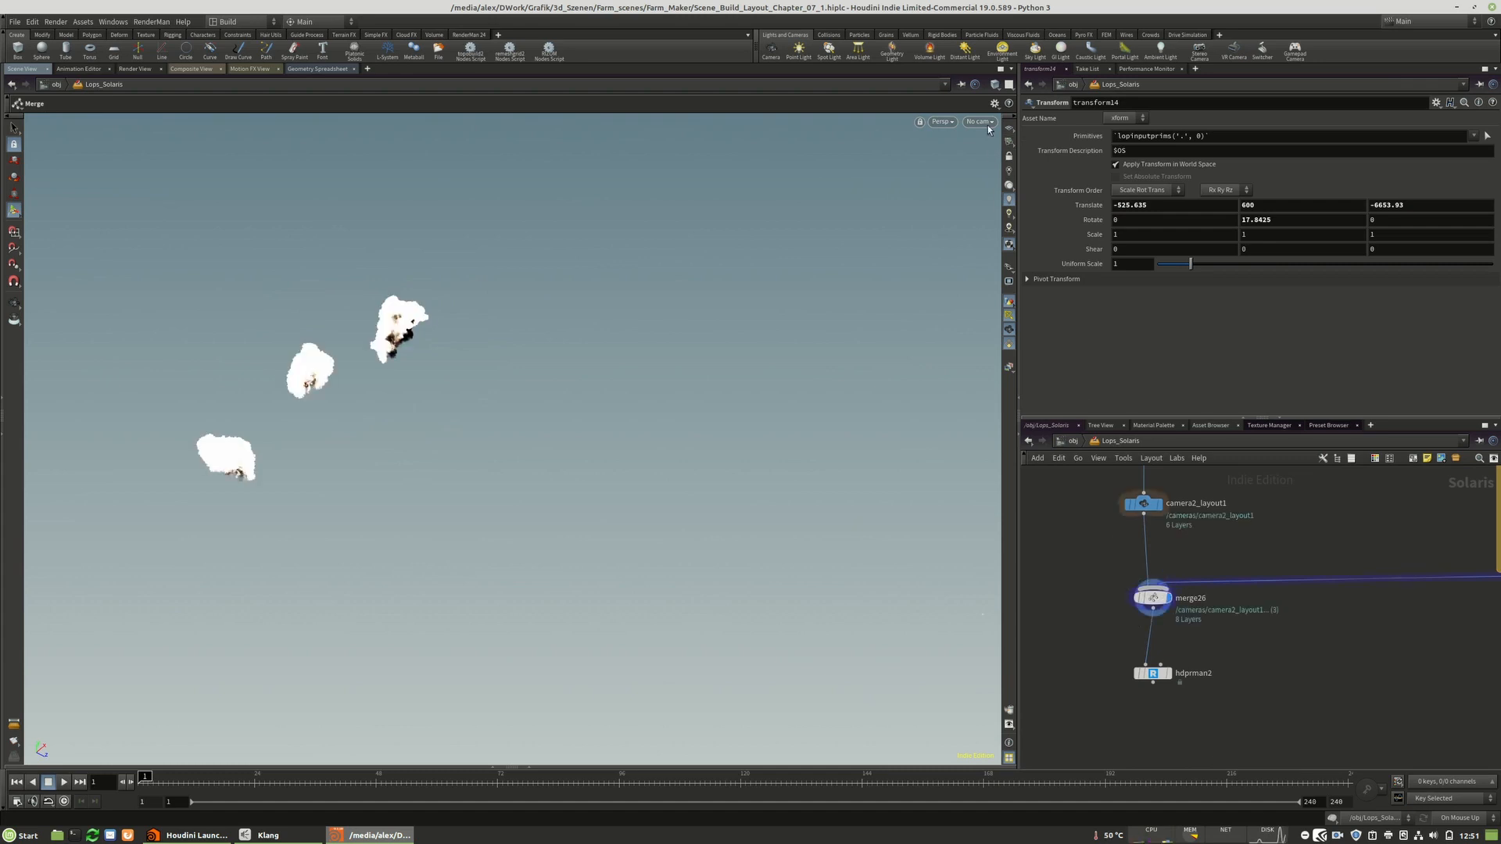
click(985, 123)
click(1048, 153)
click(1007, 186)
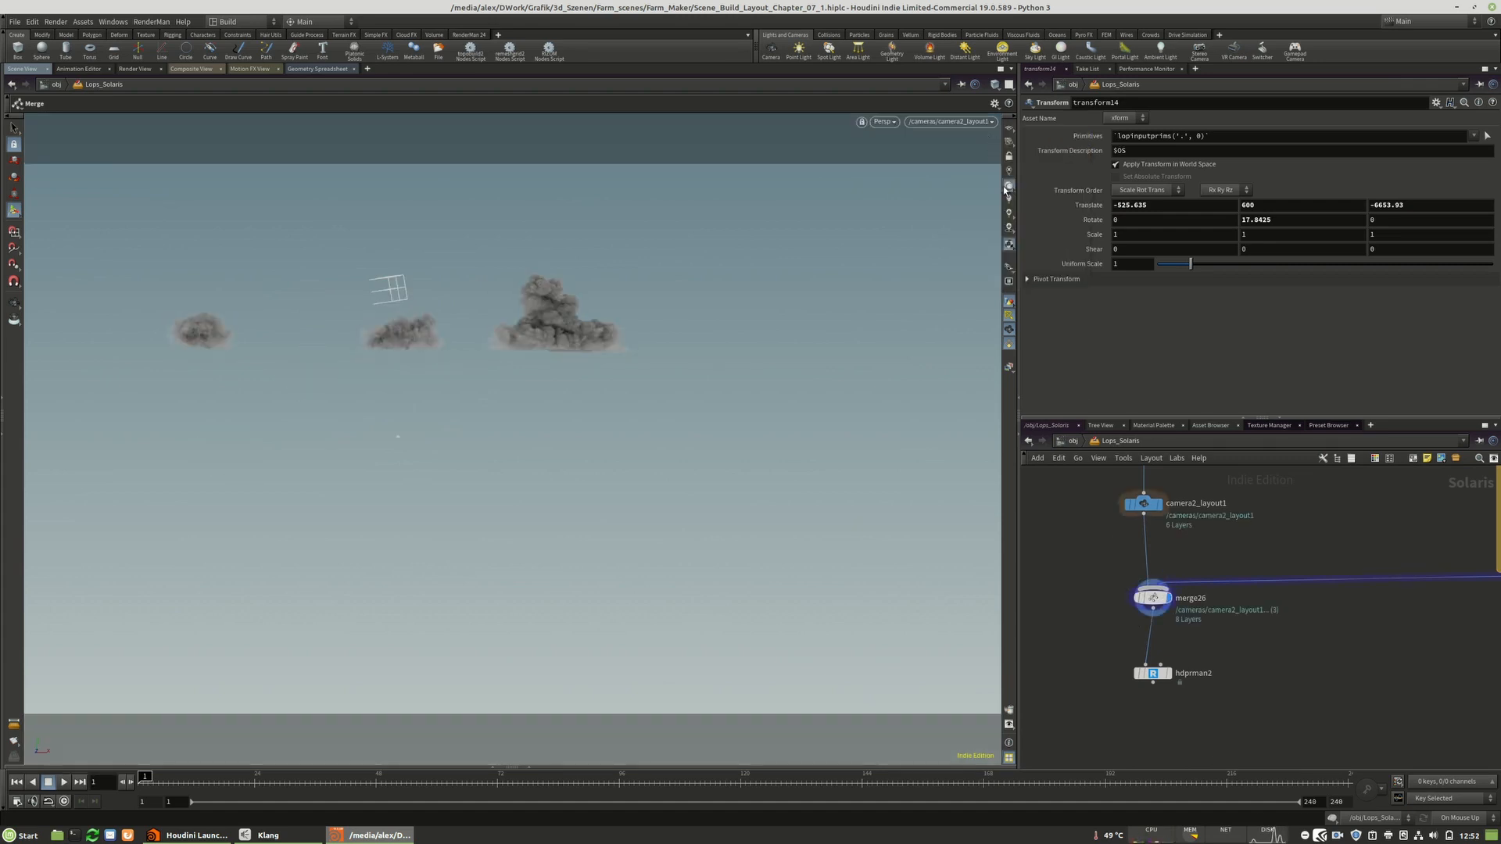
- Examine transform14's Y translate value for the congestus cloud and its node branch
scroll(1079, 703, down, 4)
middle_drag(1390, 554, 1263, 617)
middle_drag(1172, 480, 1161, 607)
scroll(1234, 534, up, 5)
click(1194, 629)
drag(1160, 607, 1161, 599)
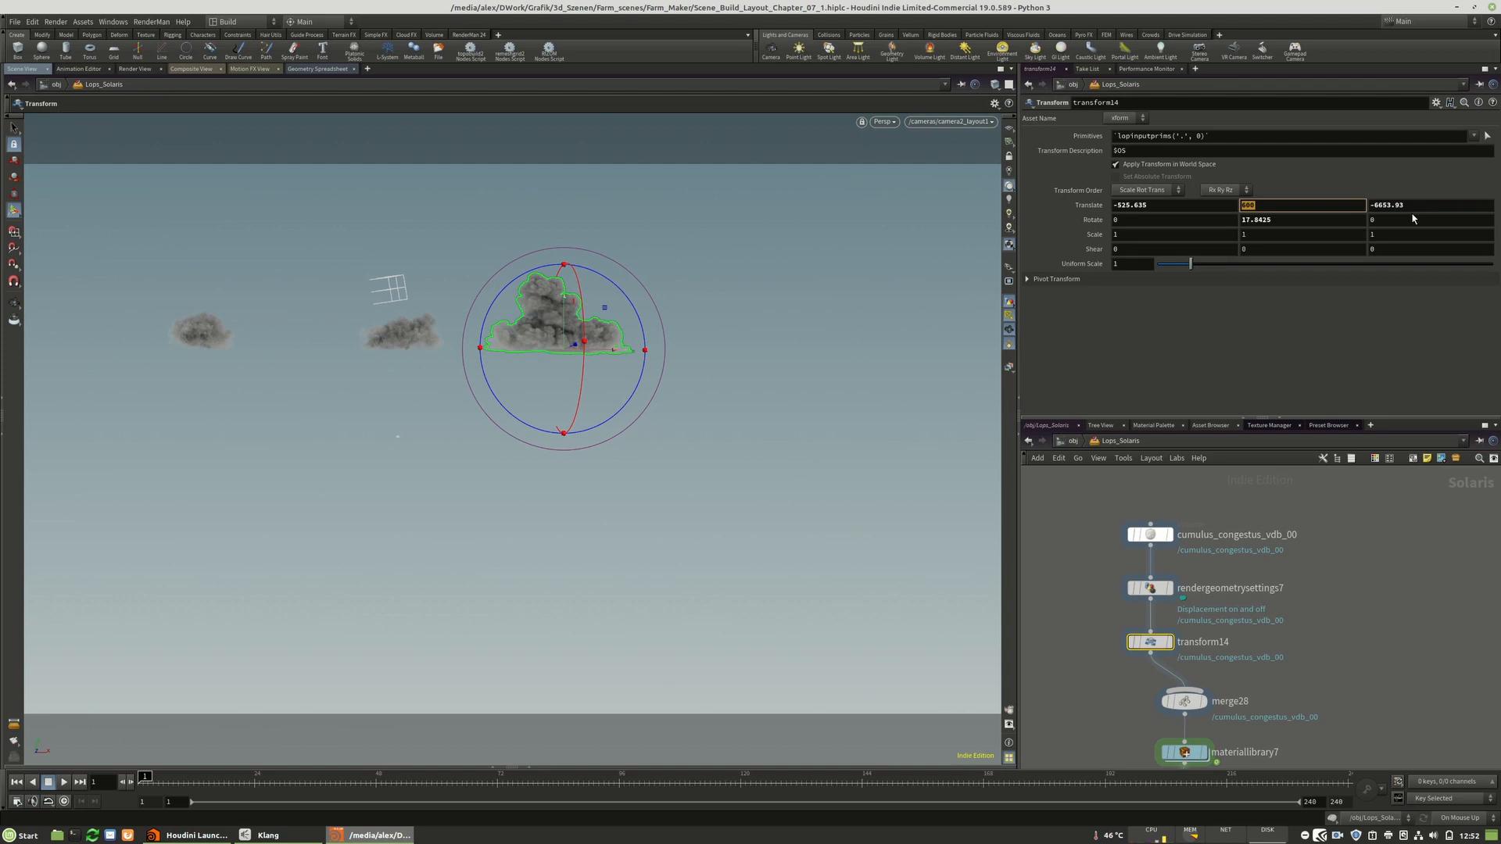
click(1301, 639)
mouse_move(1155, 649)
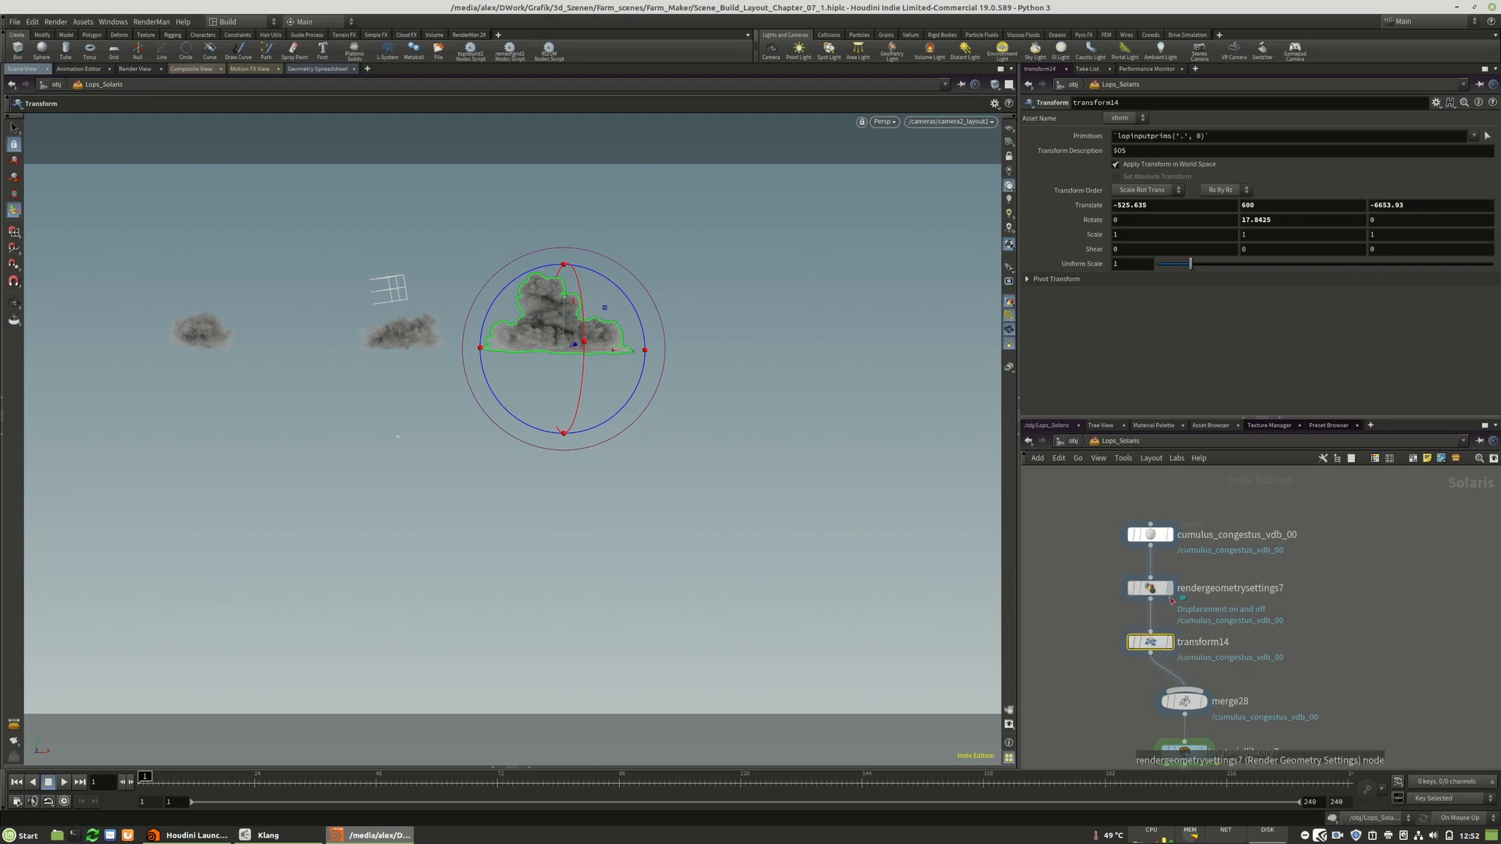
- Duplicate the cumulus_congestus_vdb_00 branch with its render geometry settings and transform, and connect the copy to merge28
click(1157, 650)
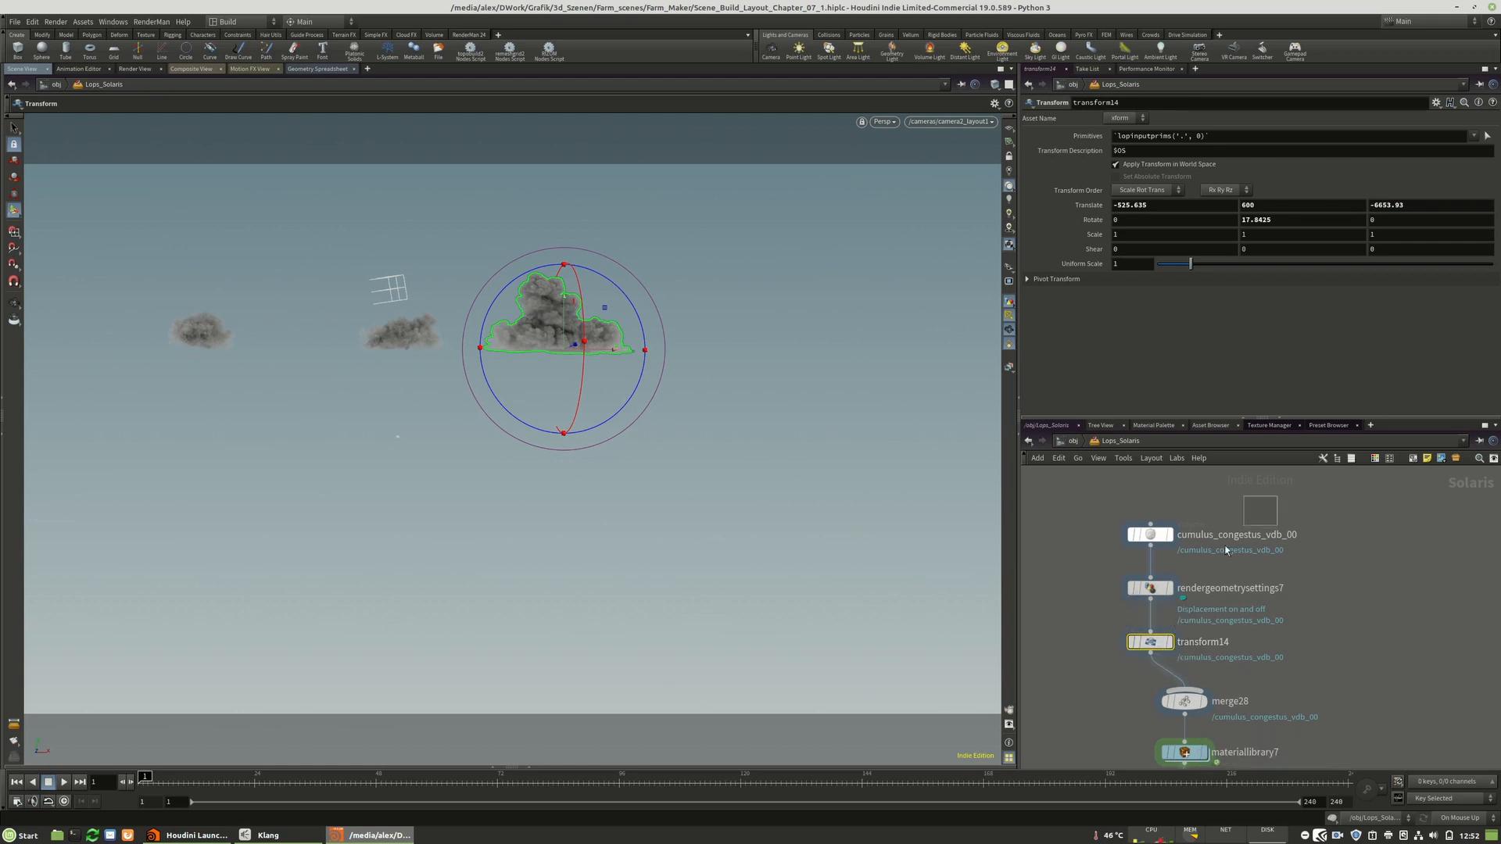
drag(1276, 498, 1129, 674)
click(1152, 647)
drag(1255, 485, 1130, 676)
key(ctrl+c)
key(ctrl+v)
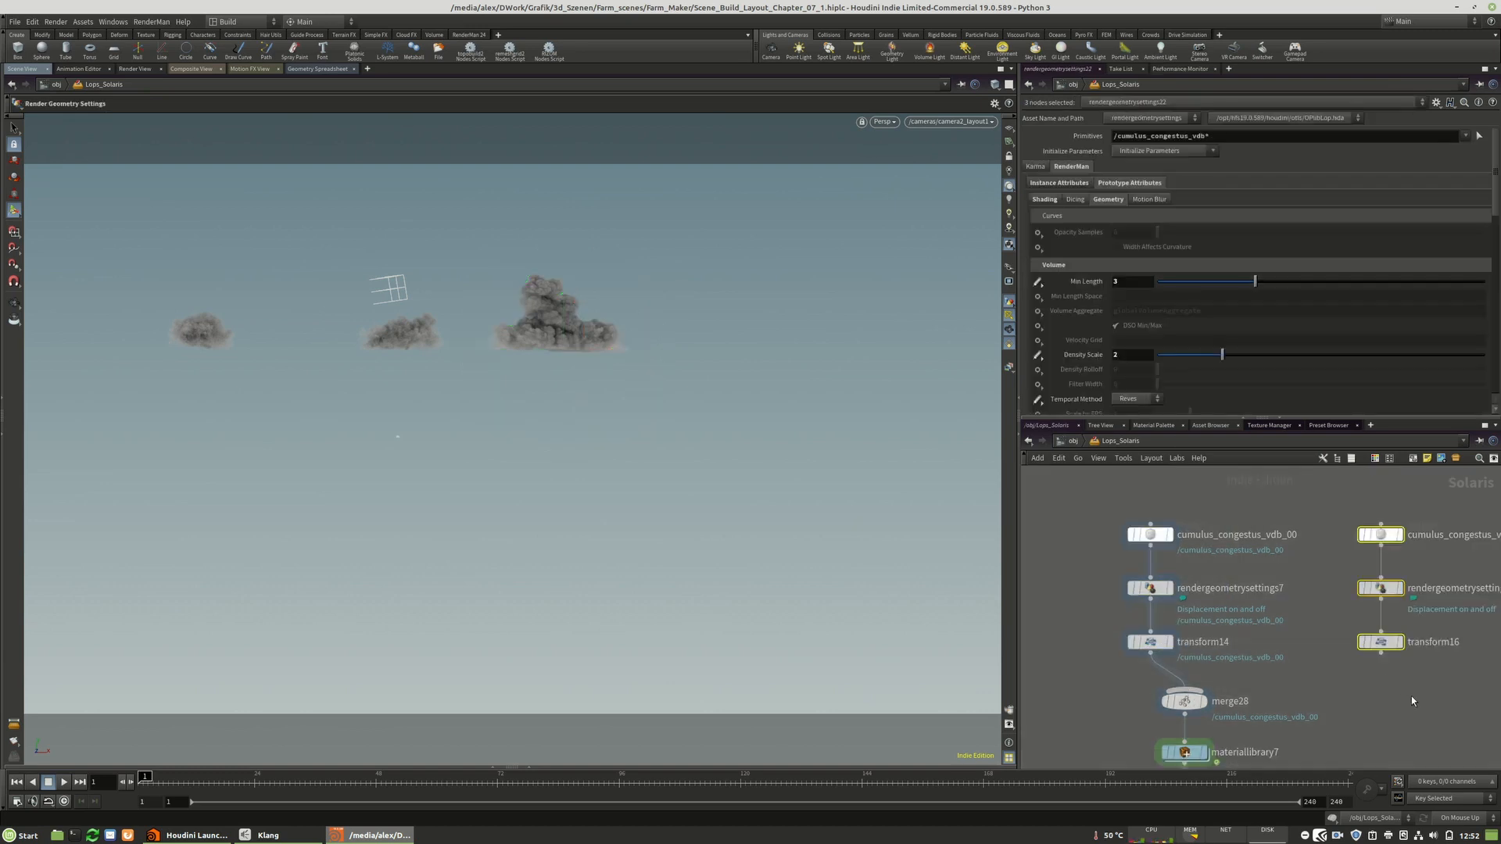
click(1204, 694)
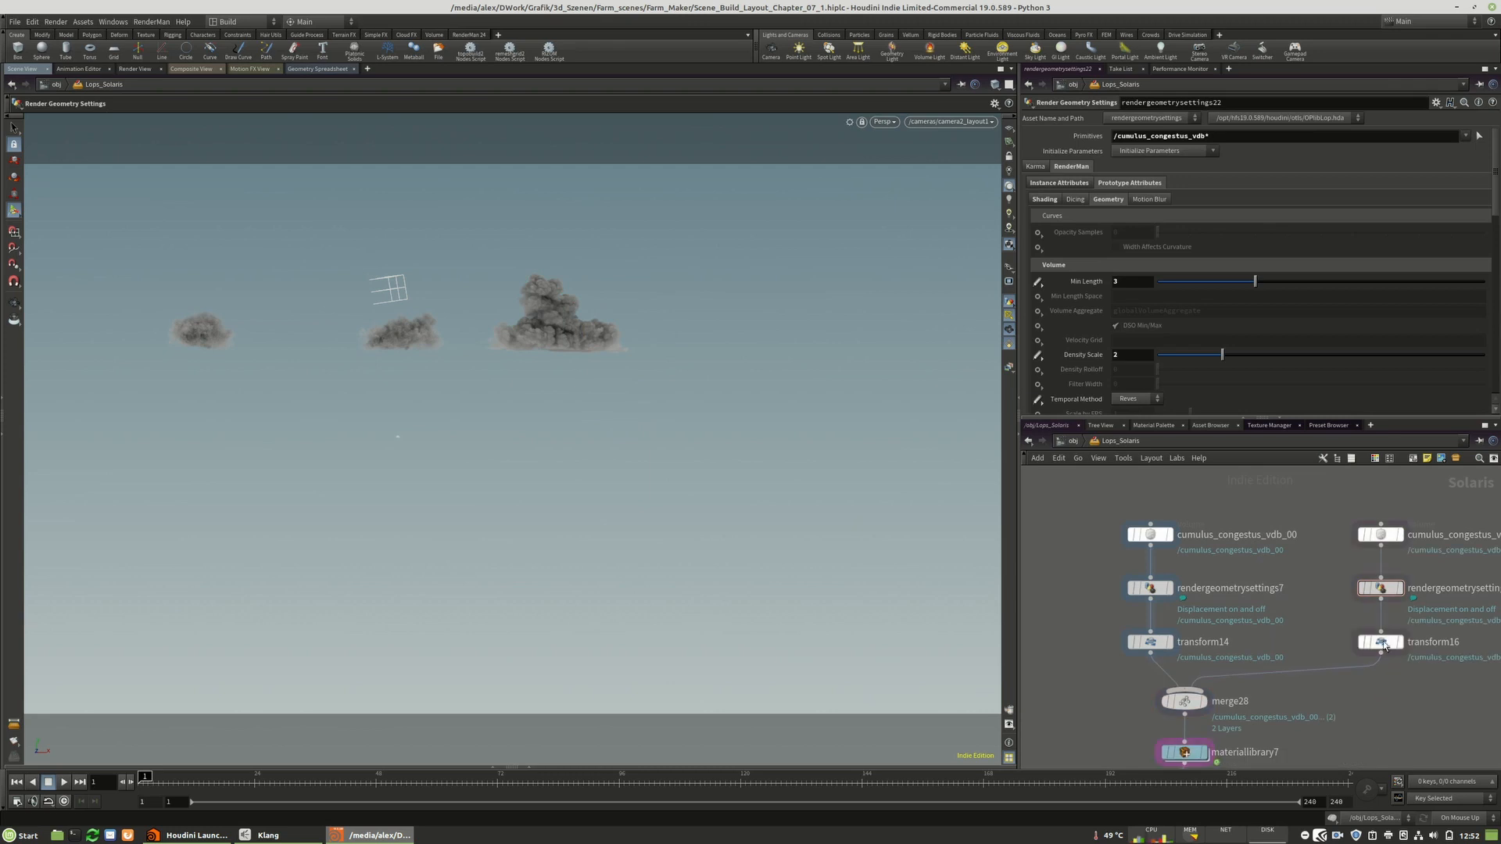
- Move the original congestus cloud with transform14 to a translate of about -673, 395, -2332
drag(637, 322, 689, 317)
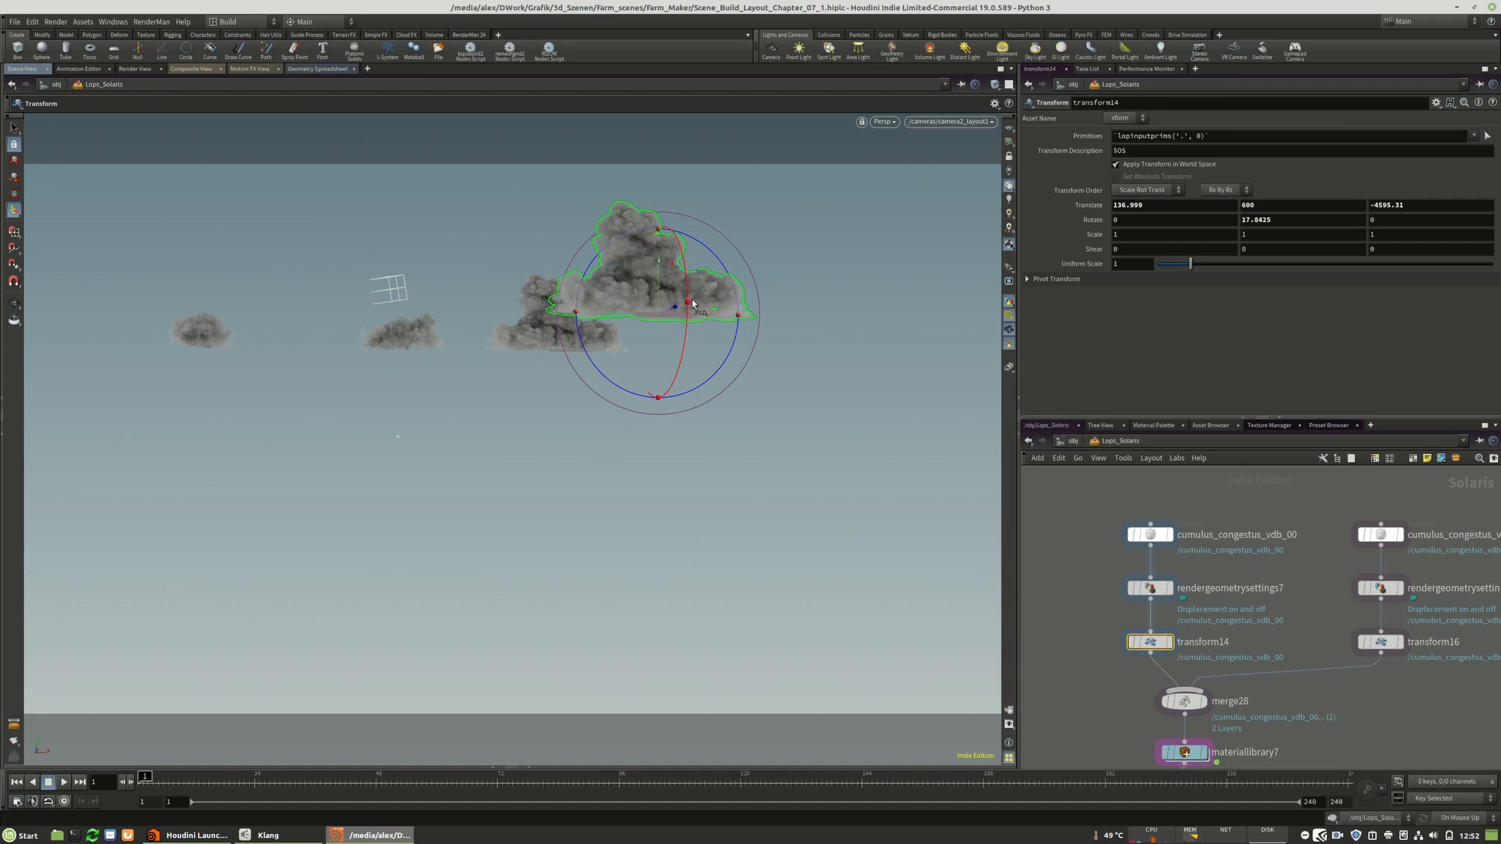
drag(676, 314, 477, 303)
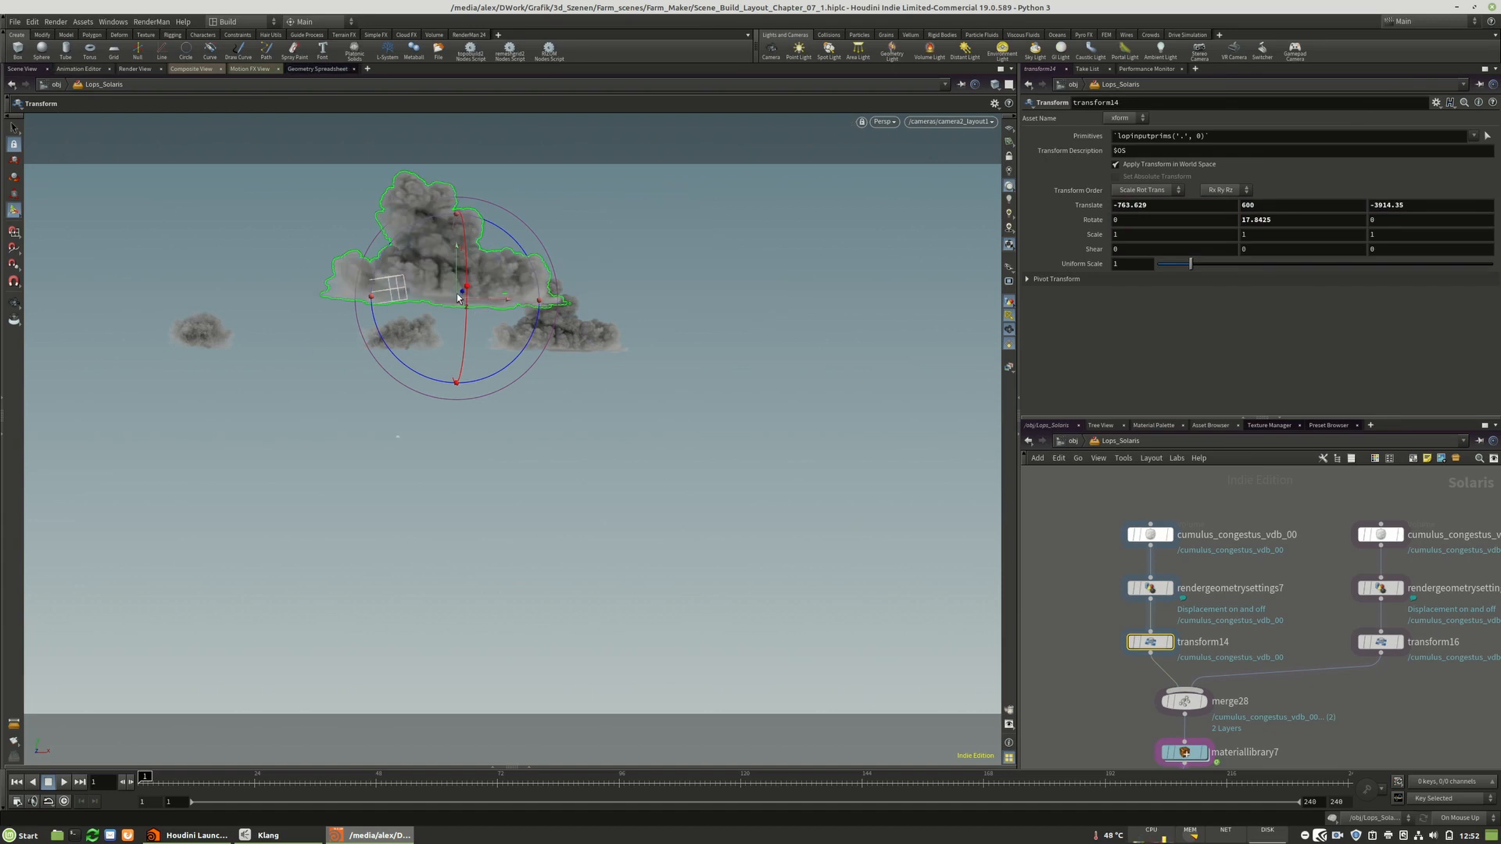
drag(461, 297, 530, 214)
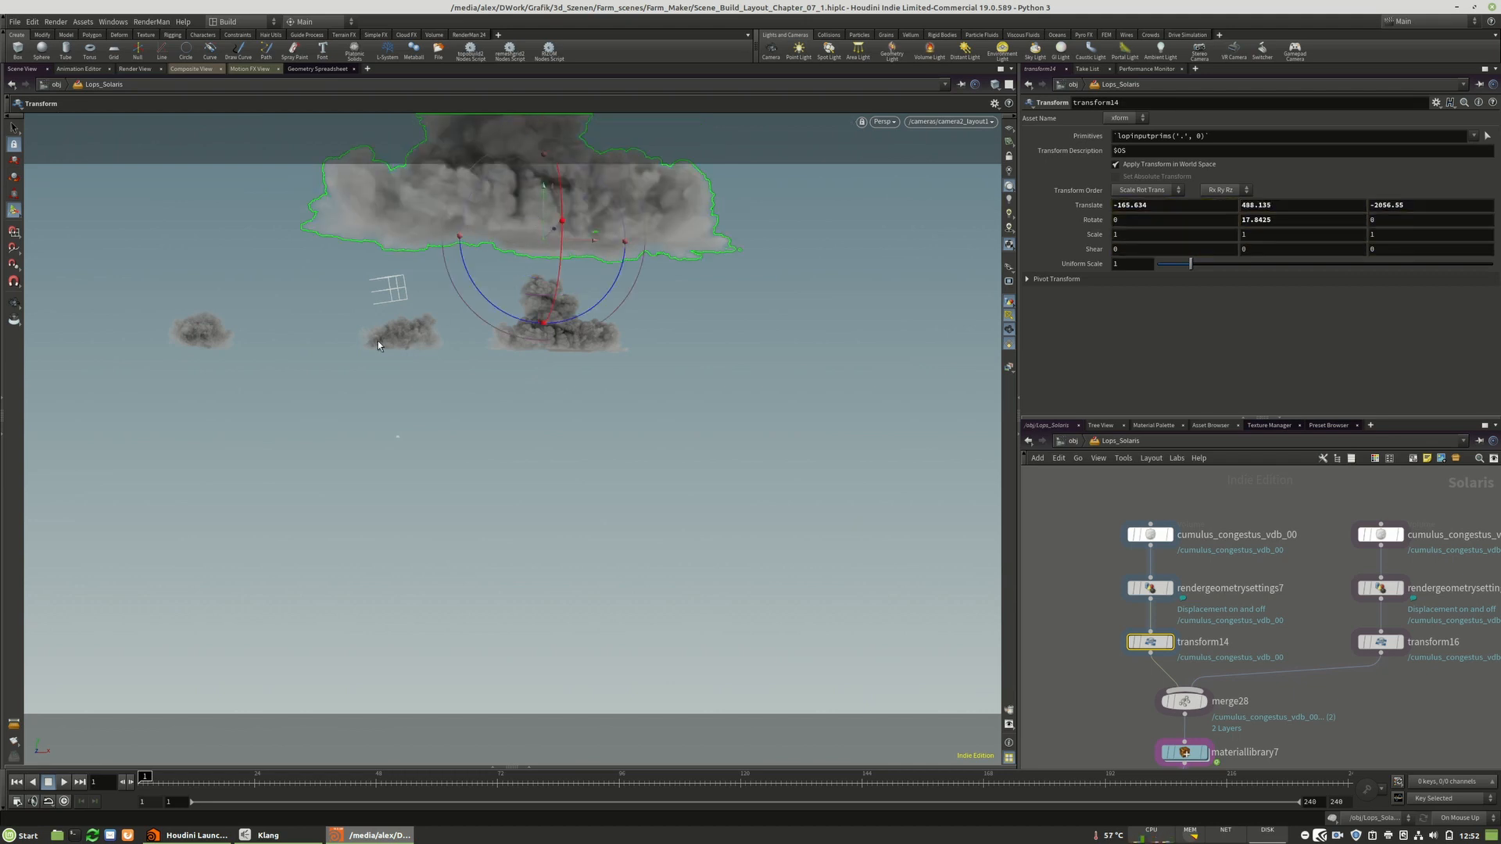
drag(545, 205, 534, 240)
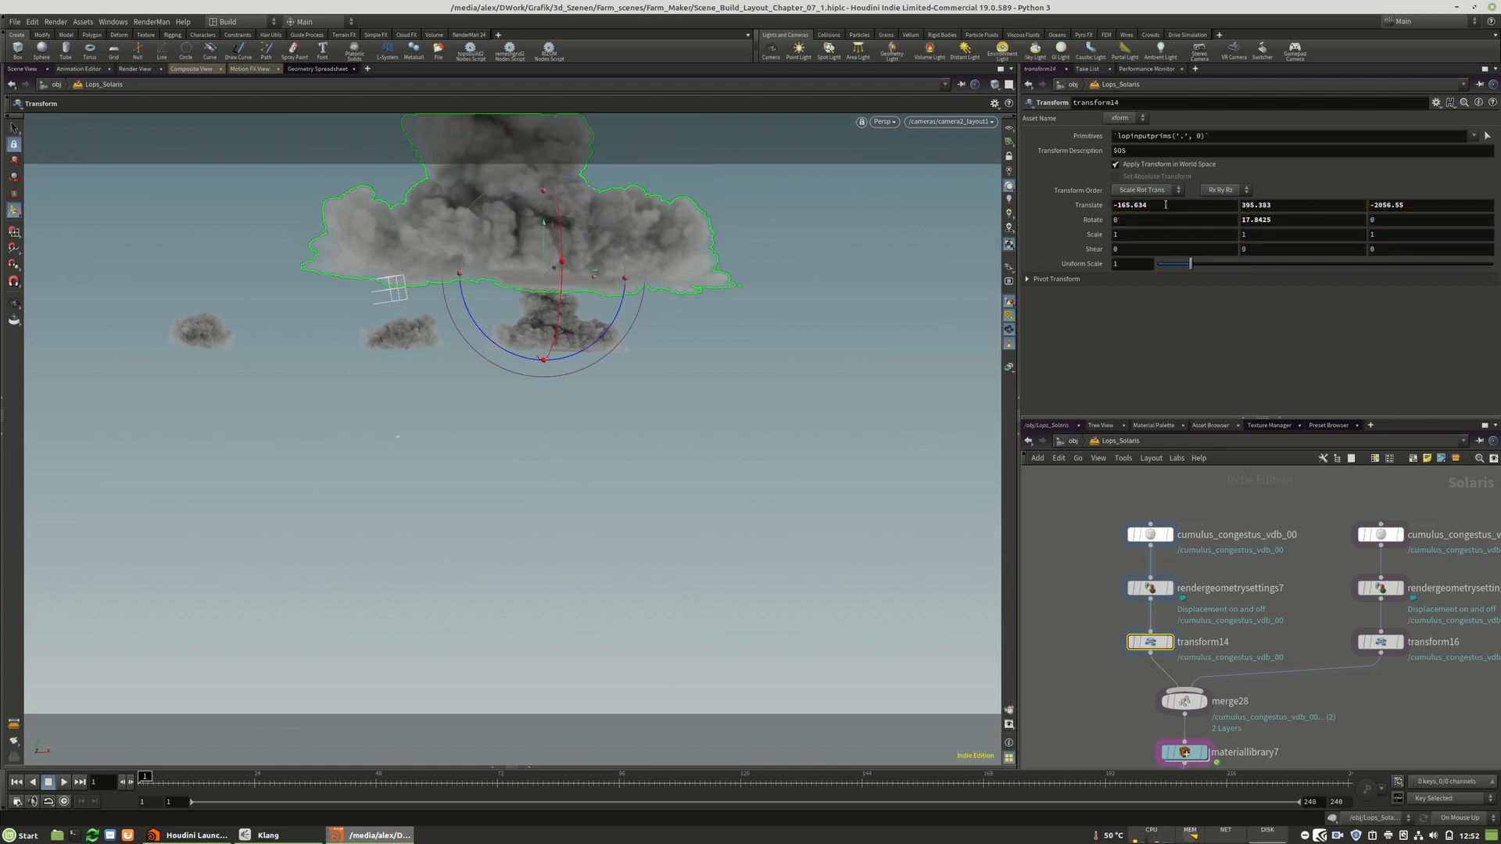
drag(552, 270, 429, 307)
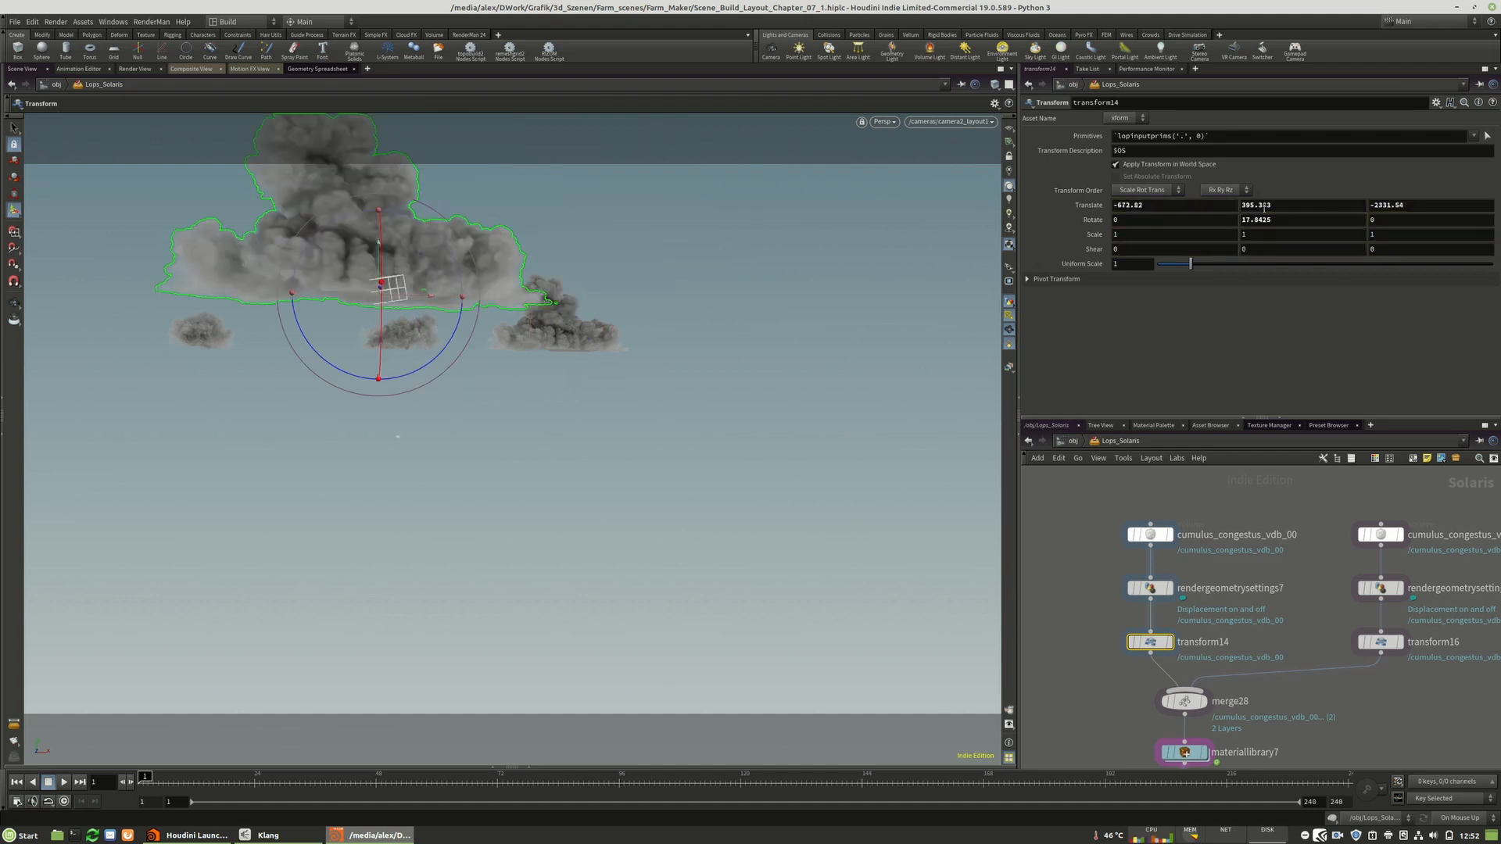
- Place the duplicated congestus cloud beside the first using transform16, at a translate of about 640, 395, -2754
middle_drag(1428, 679, 1382, 668)
click(1334, 630)
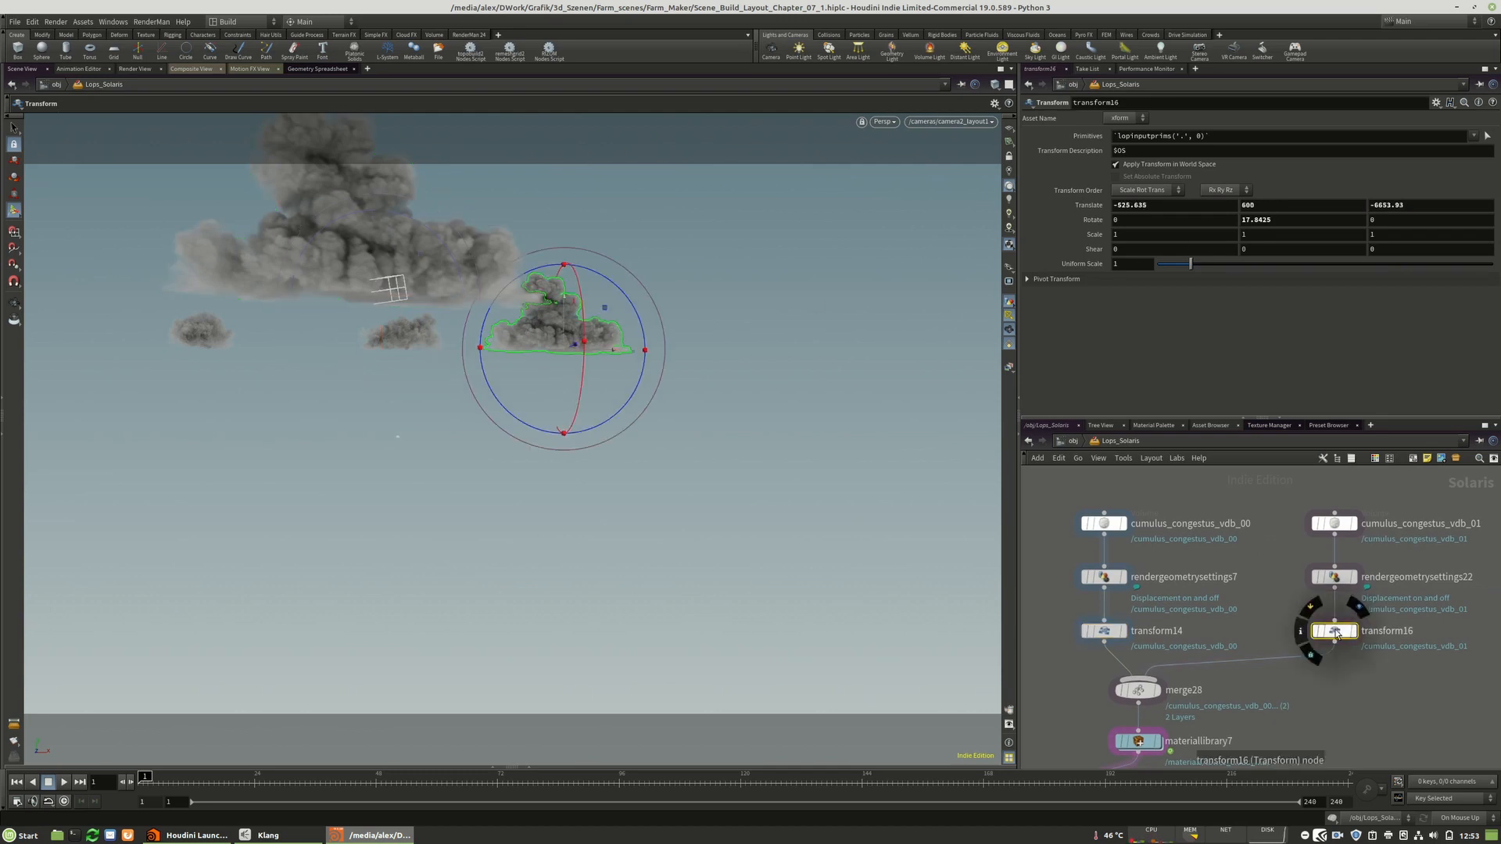
mouse_move(1334, 635)
mouse_down()
mouse_move(1316, 643)
mouse_move(1335, 639)
mouse_up()
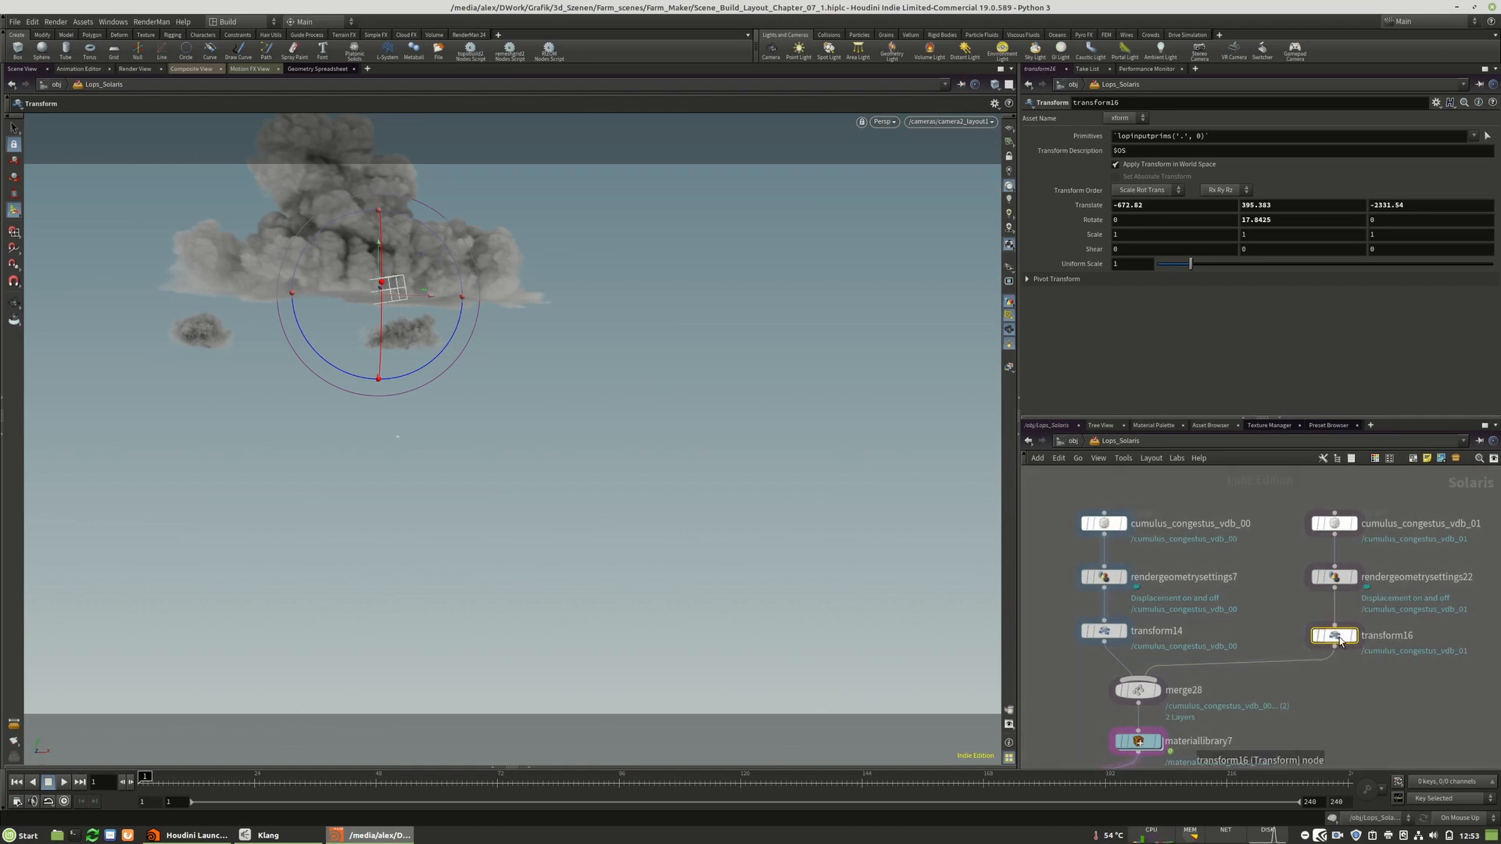
drag(422, 297, 782, 317)
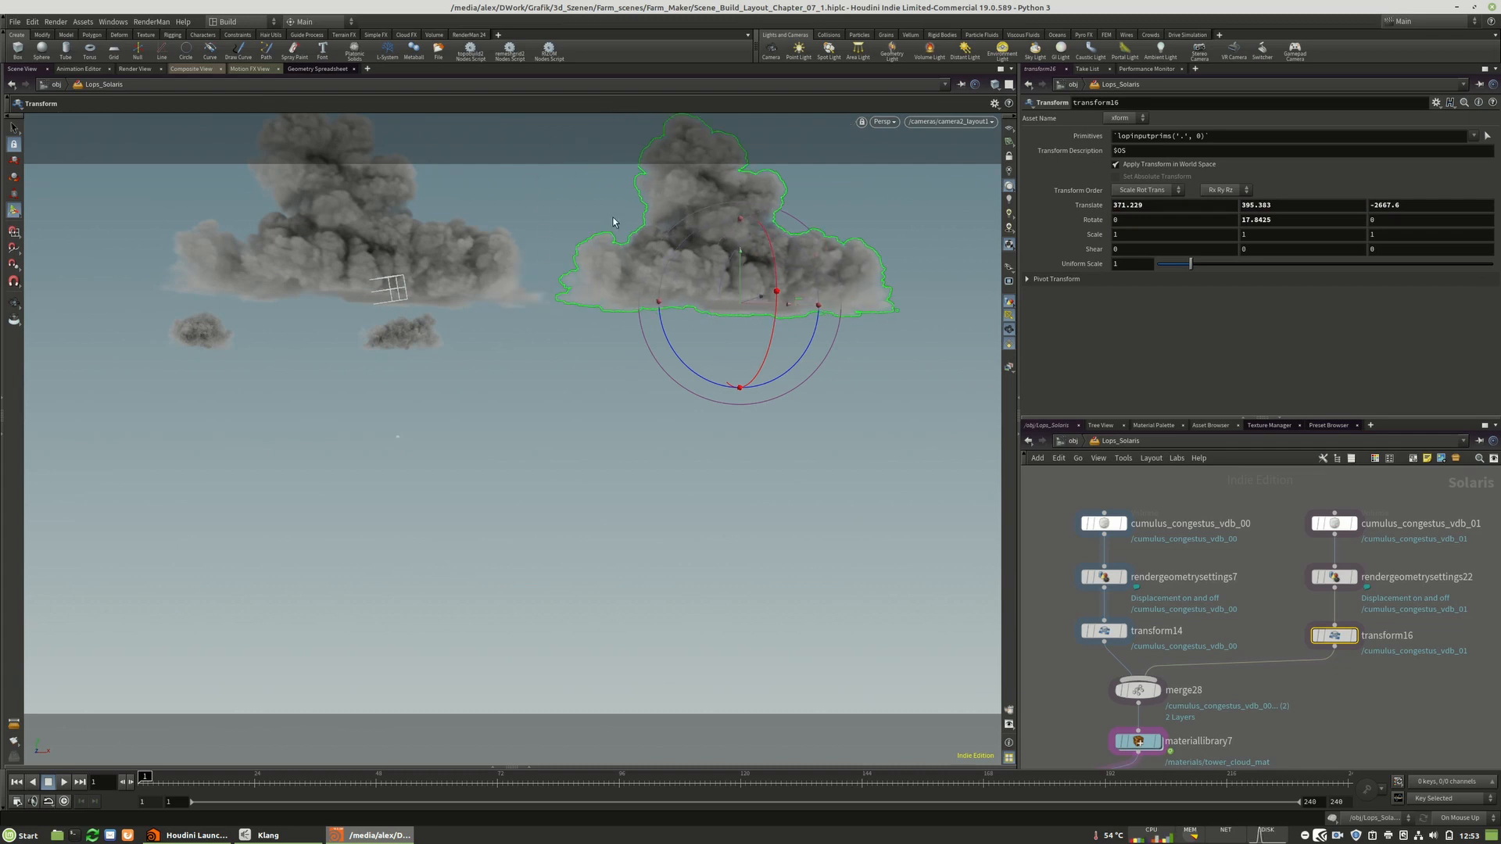
drag(786, 309, 881, 299)
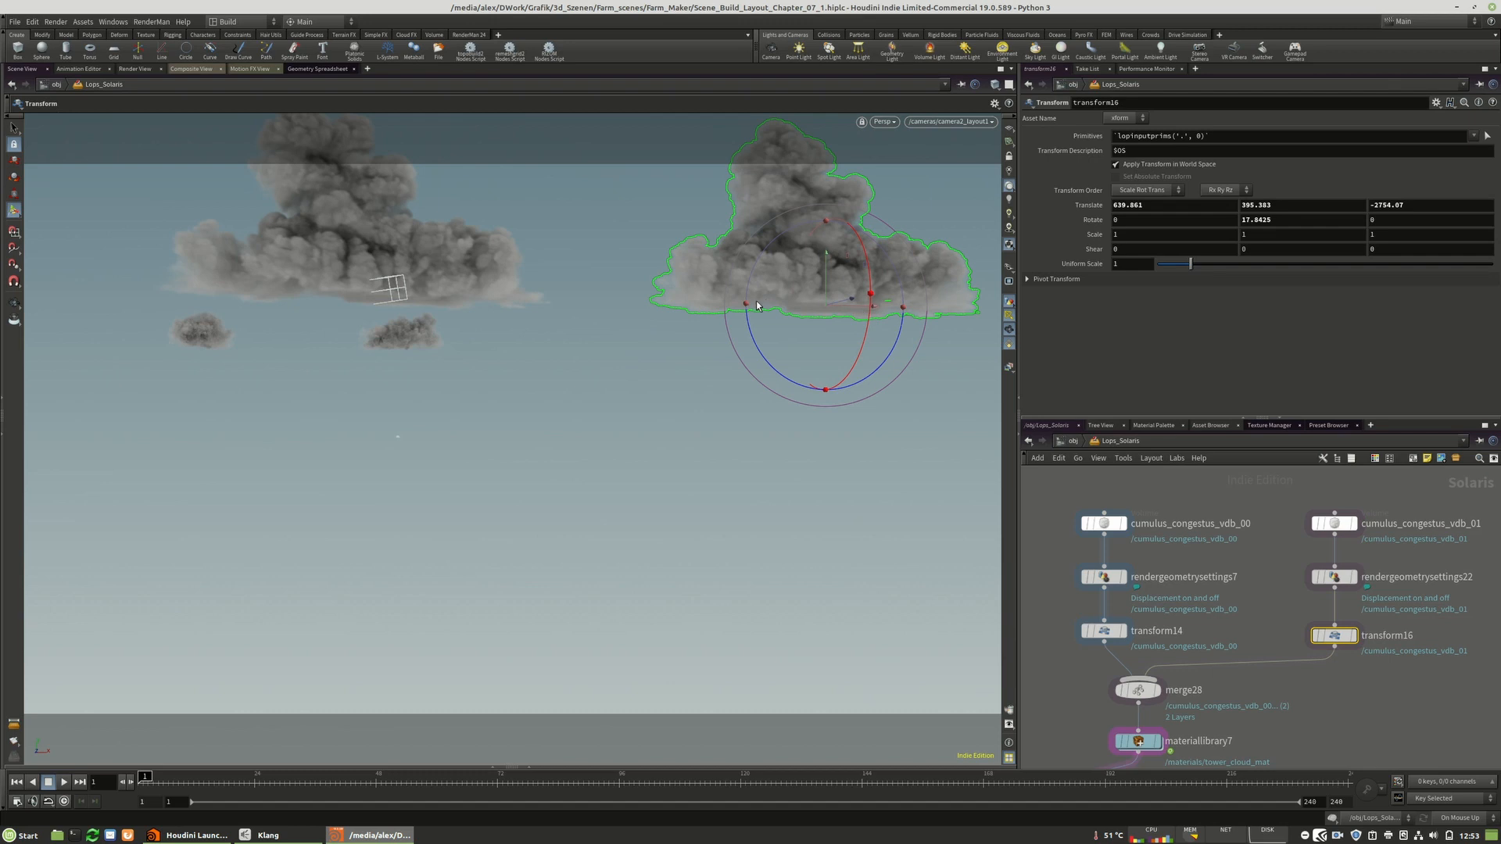
- Try Y rotations of 45, -45, -80, -90 and -180 for the duplicated congestus cloud in transform16
click(1302, 219)
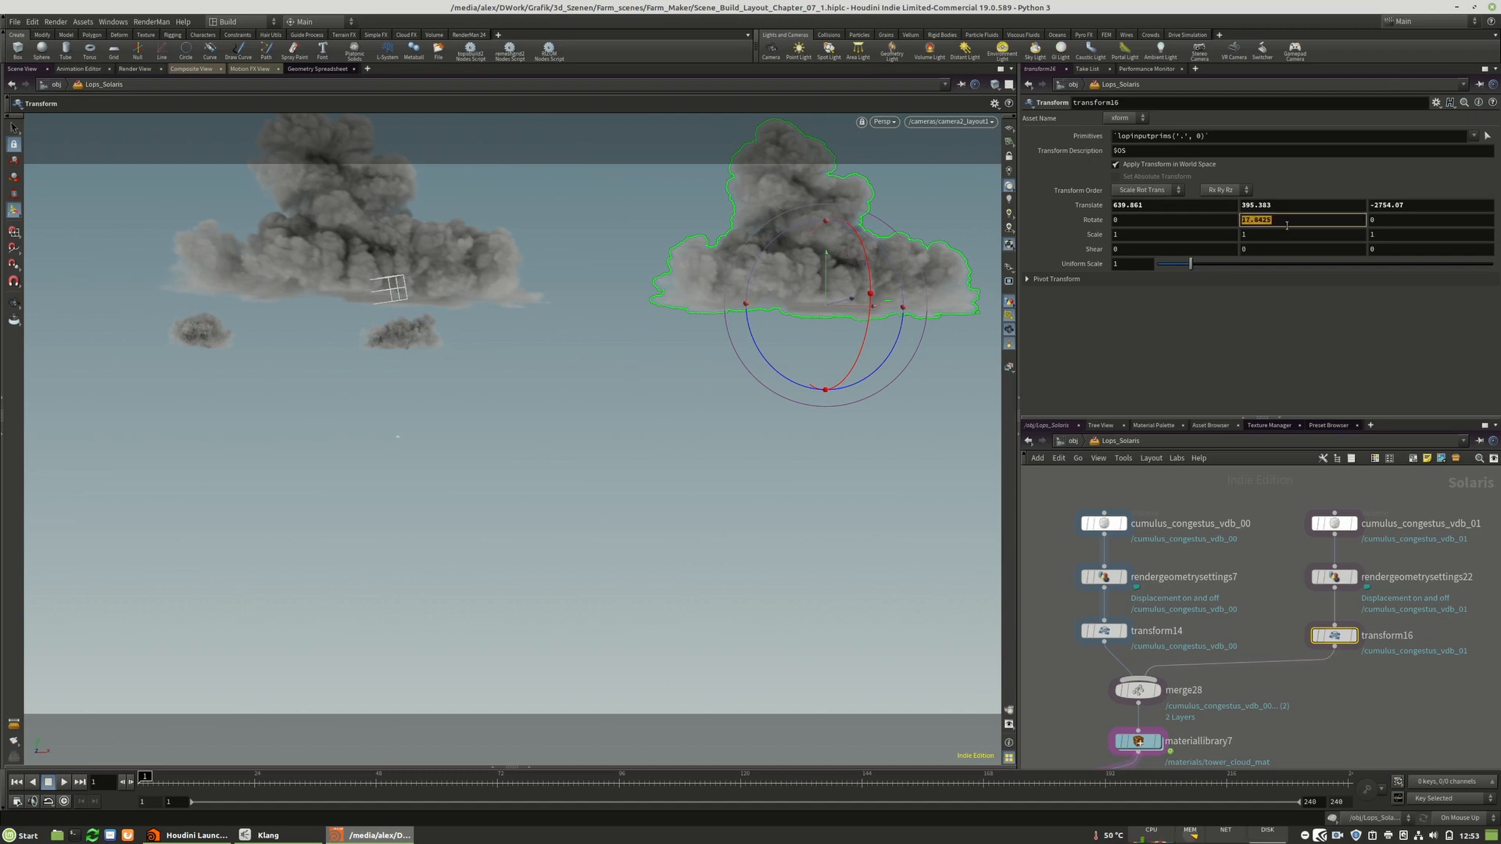
text(45)
key(Return)
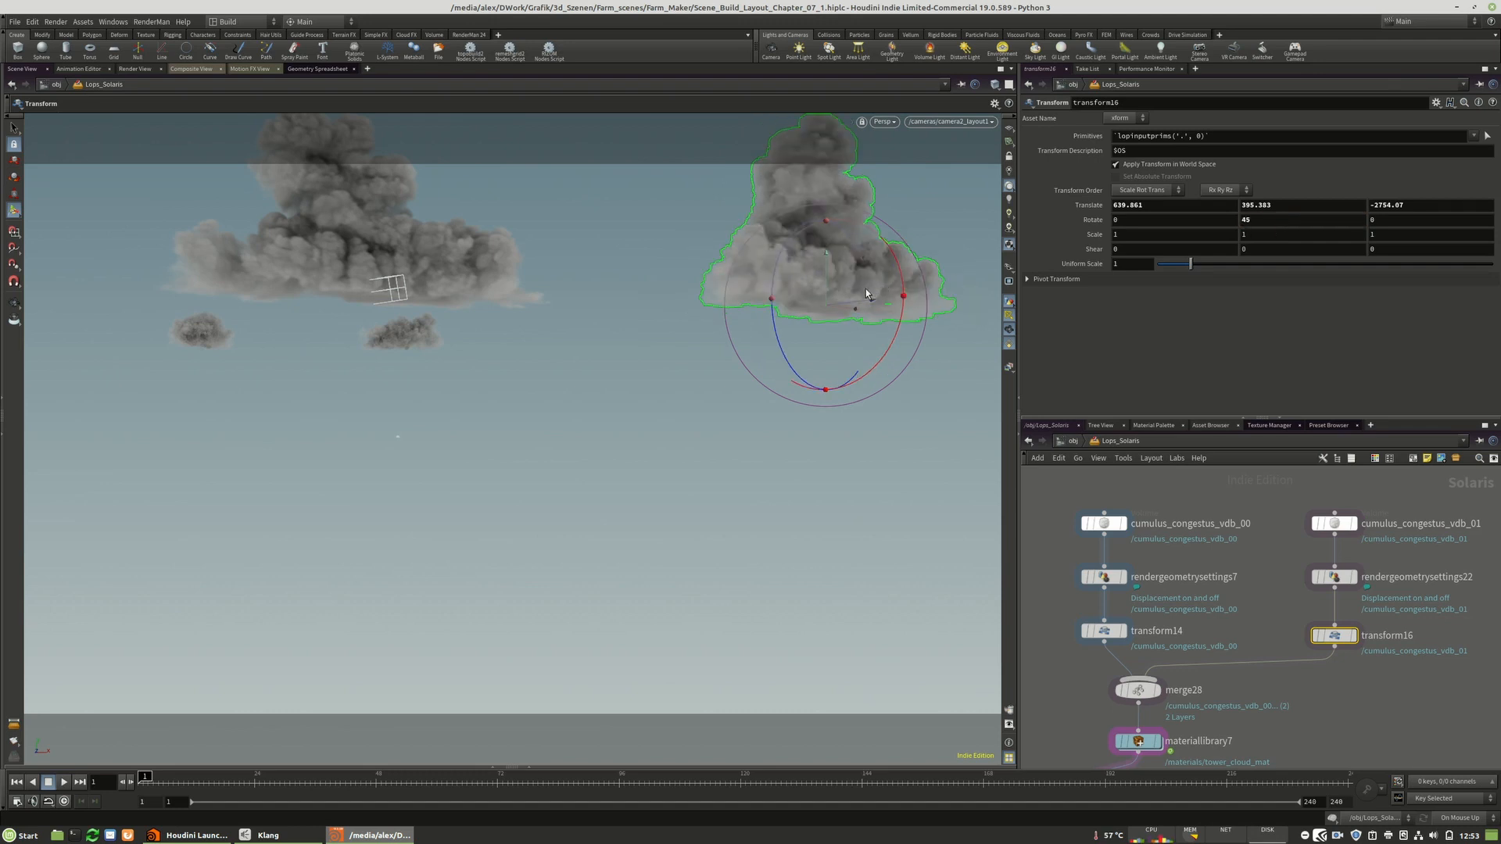
text(-45)
key(Return)
double_click(1248, 221)
text(-80)
key(Return)
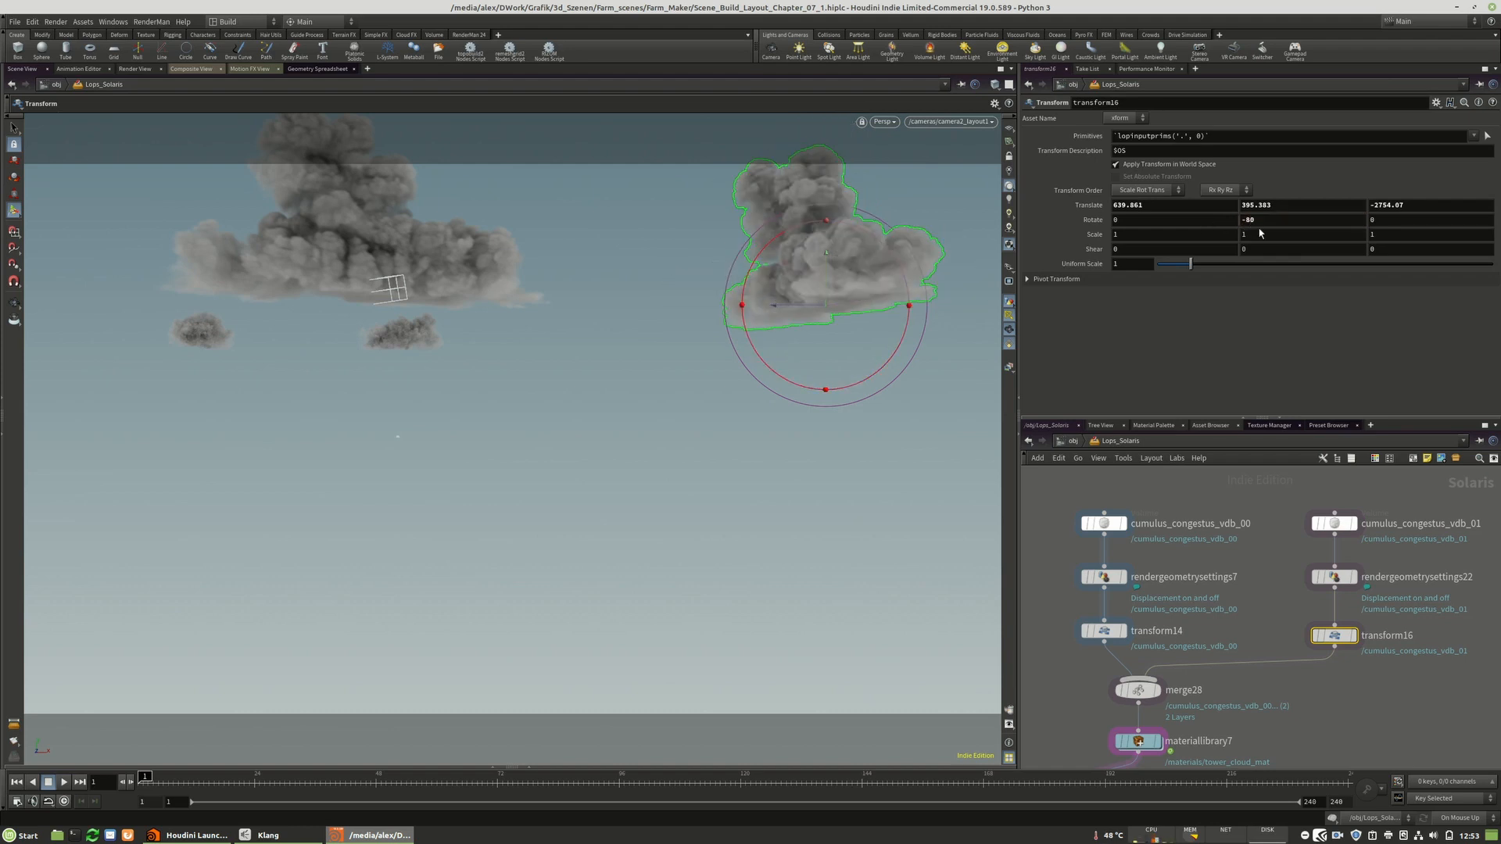
text(-90)
key(Return)
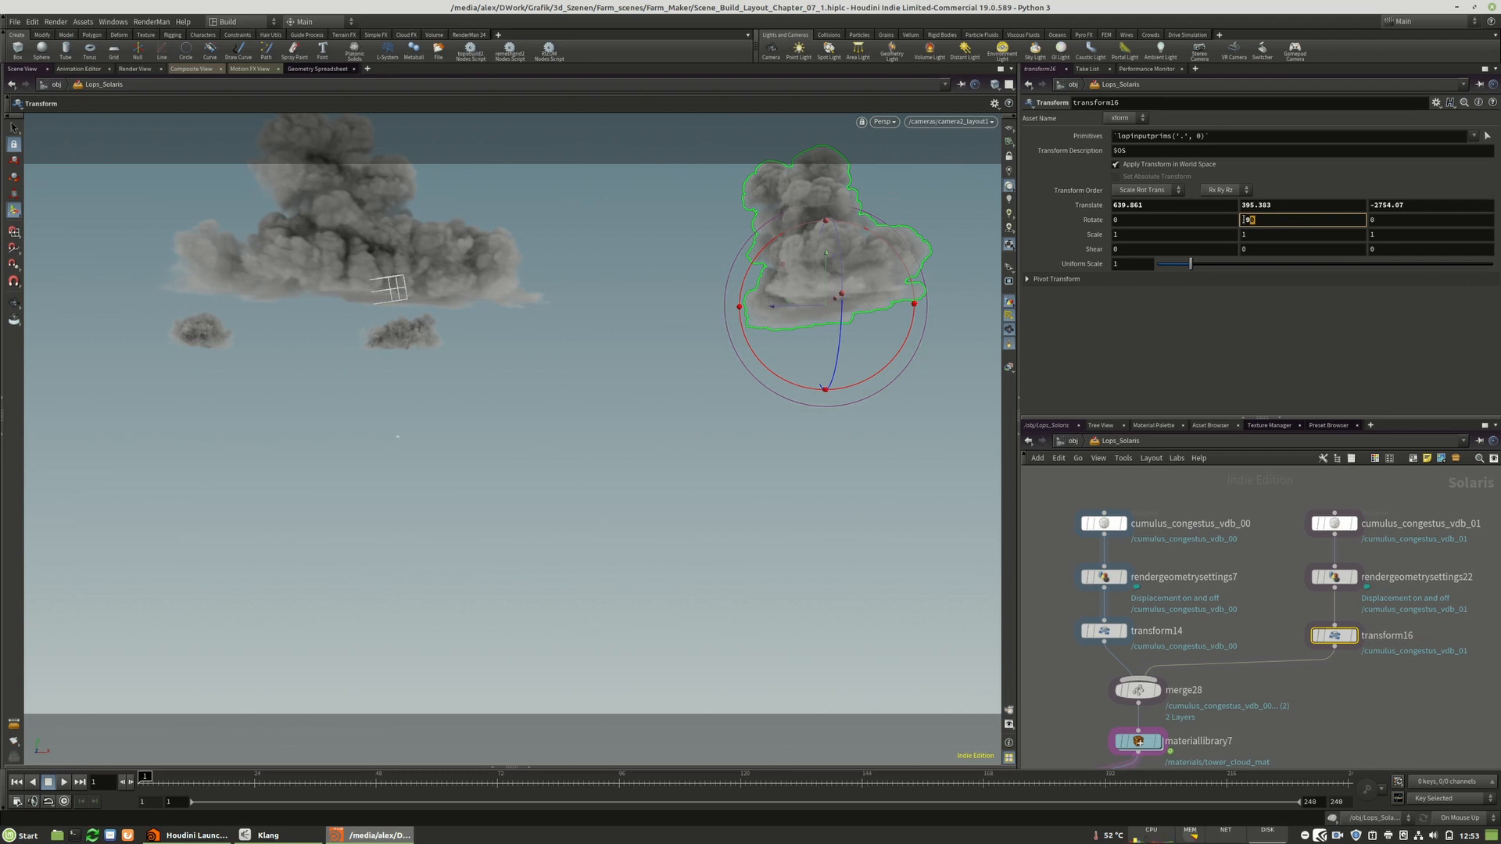
text(80)
key(Return)
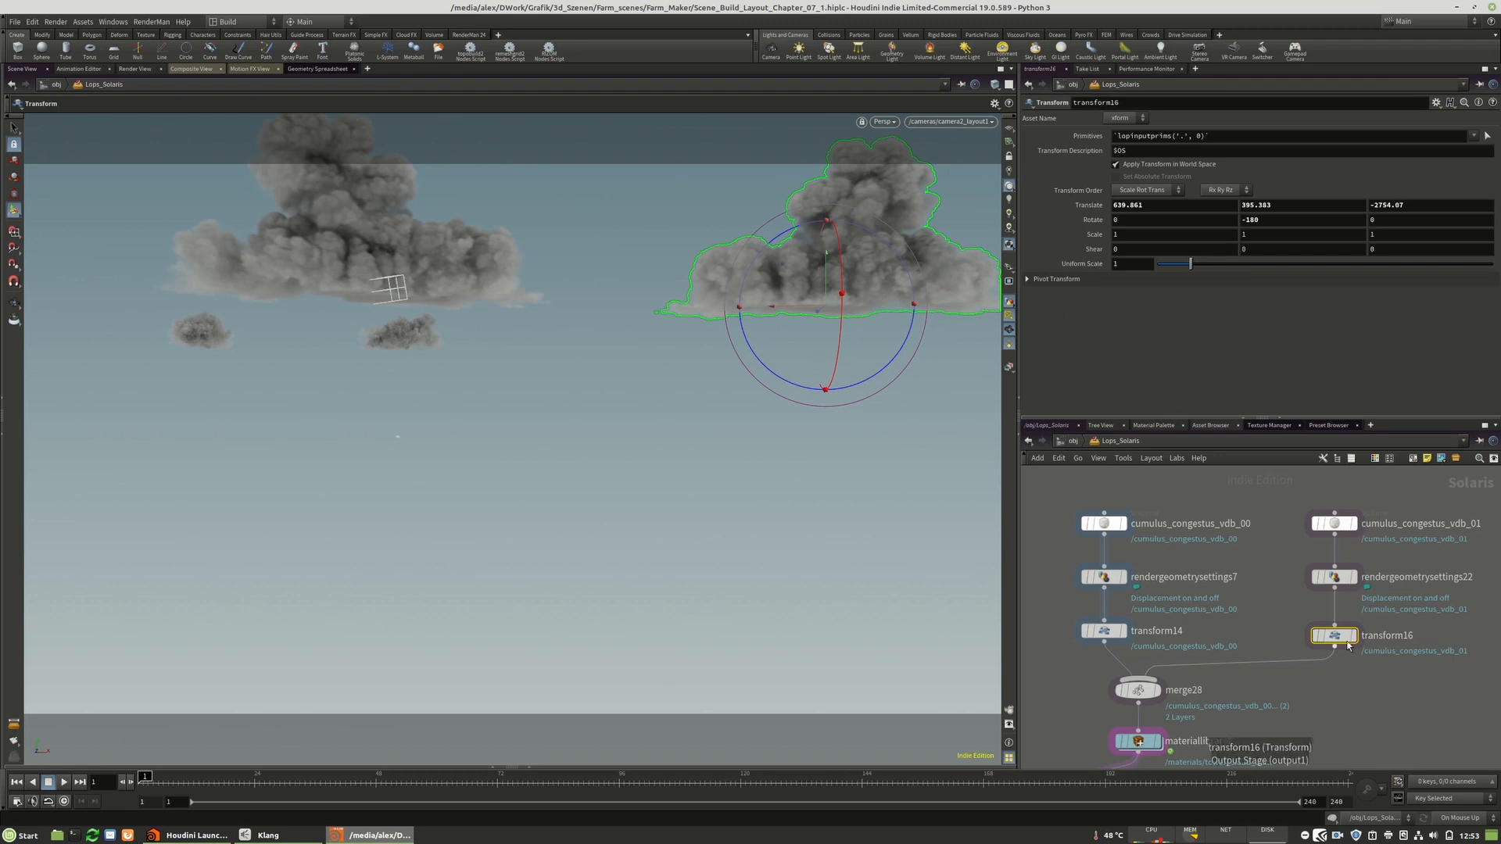
- Set transform16's Y rotation to -160 and move its congestus cloud to a translate of about 425, 395, -1872
drag(822, 315, 782, 266)
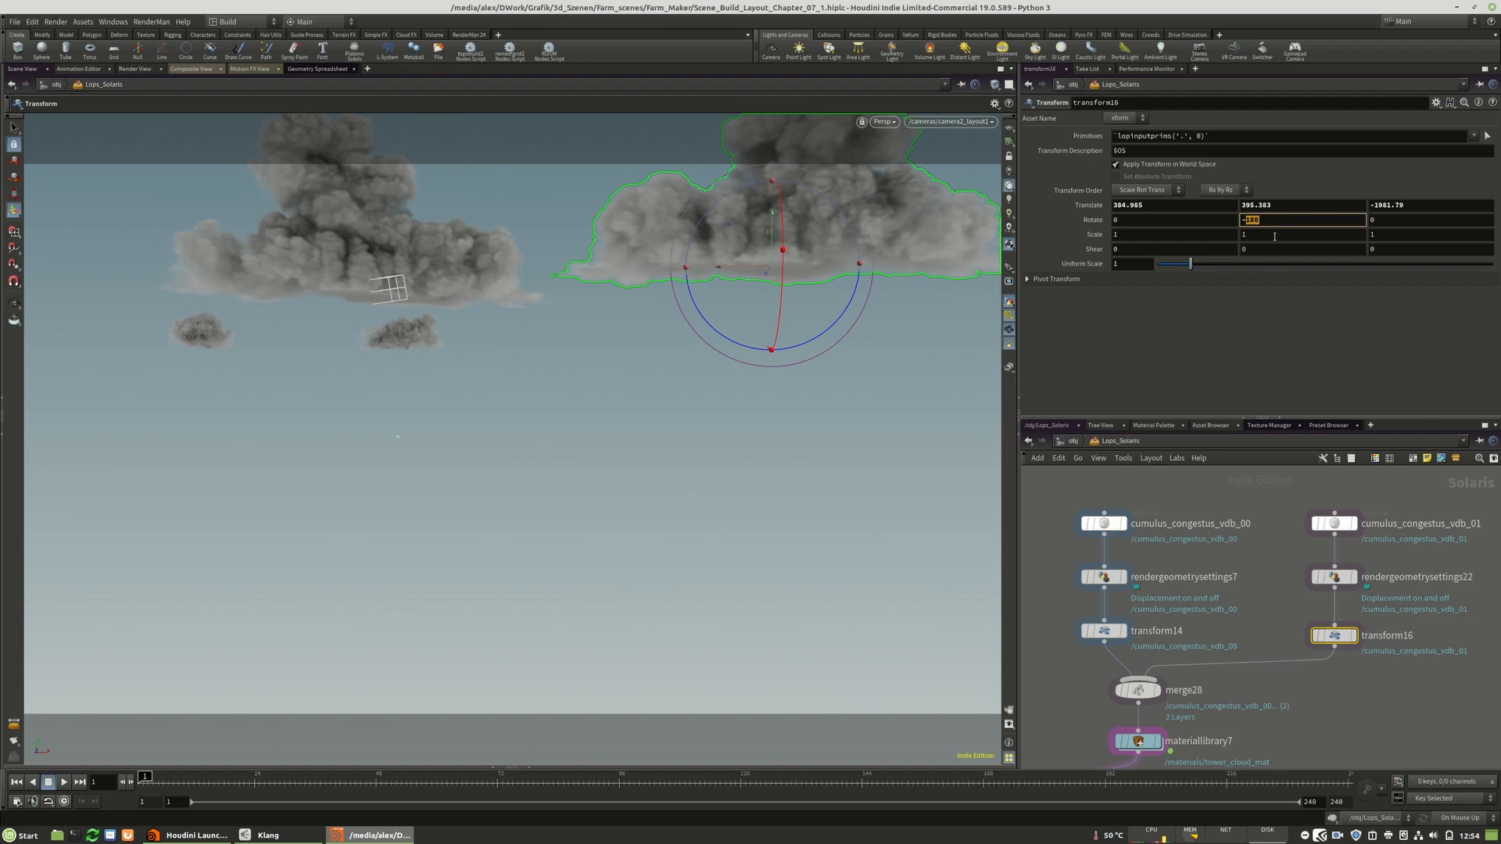
text(40)
key(Return)
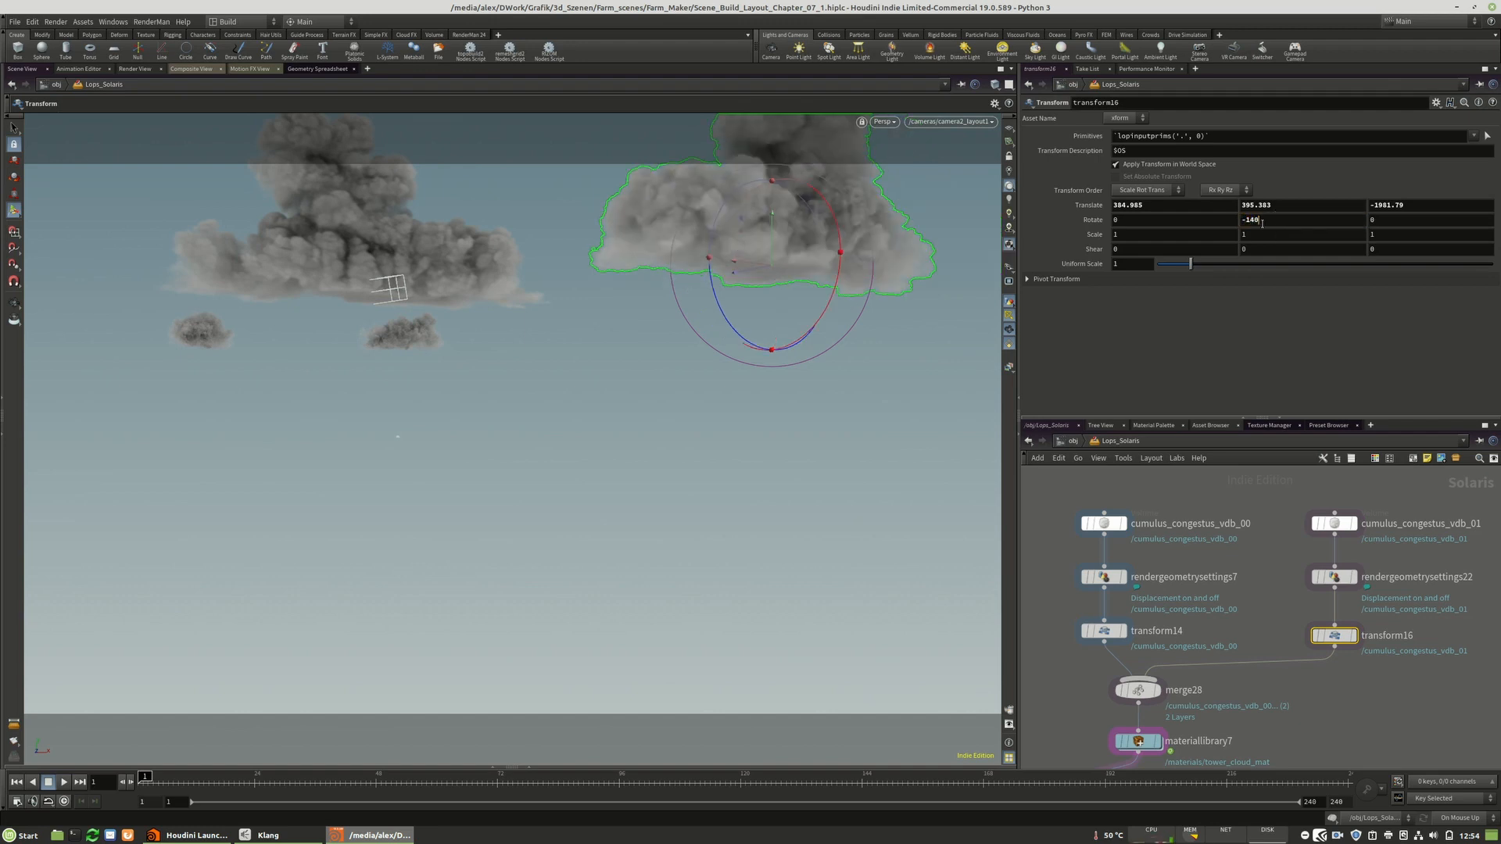
text(120)
key(Return)
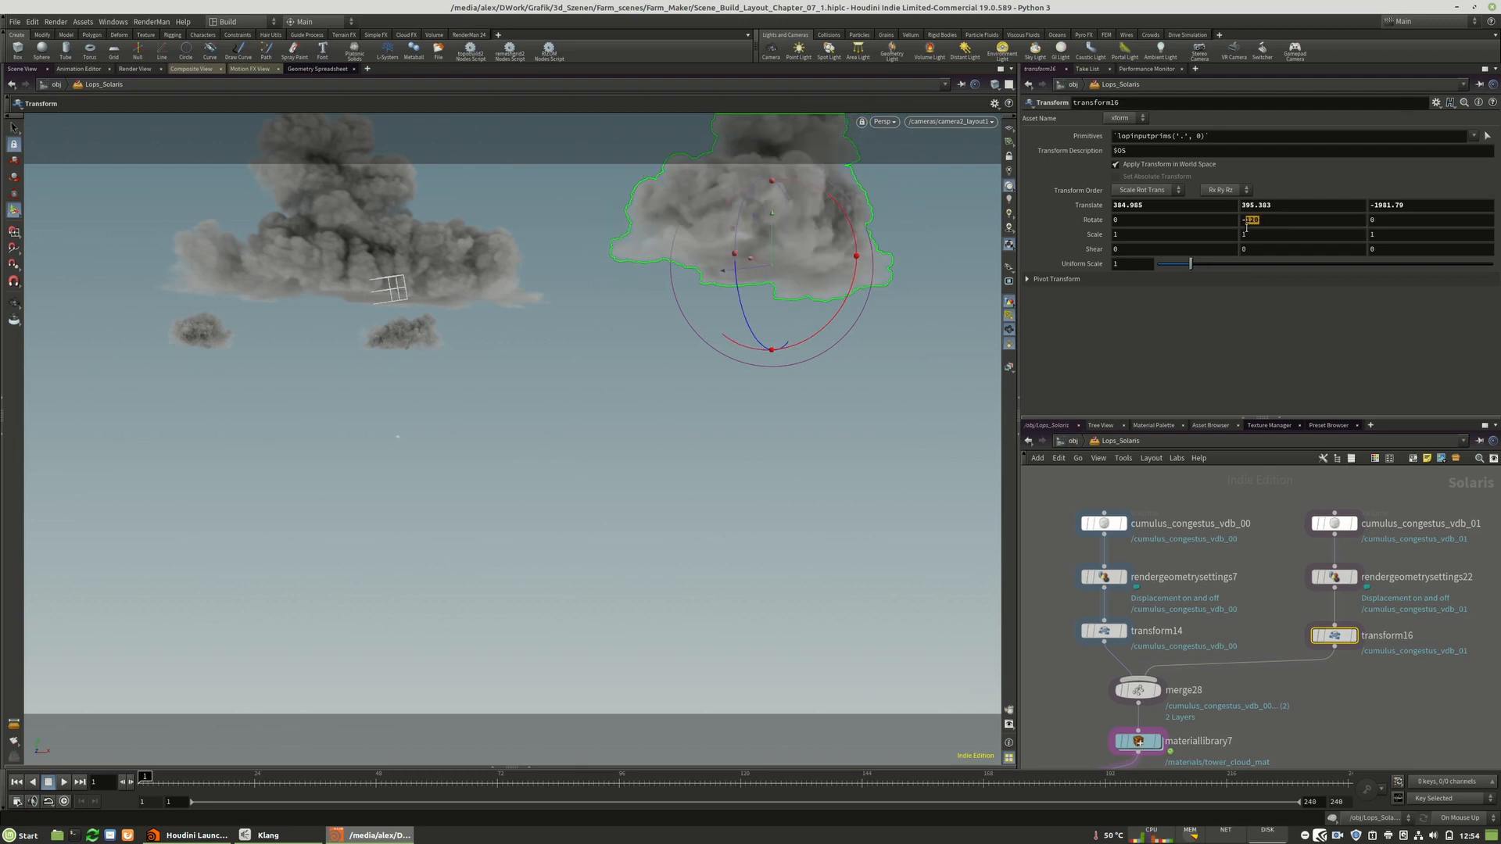
text(-160)
key(Return)
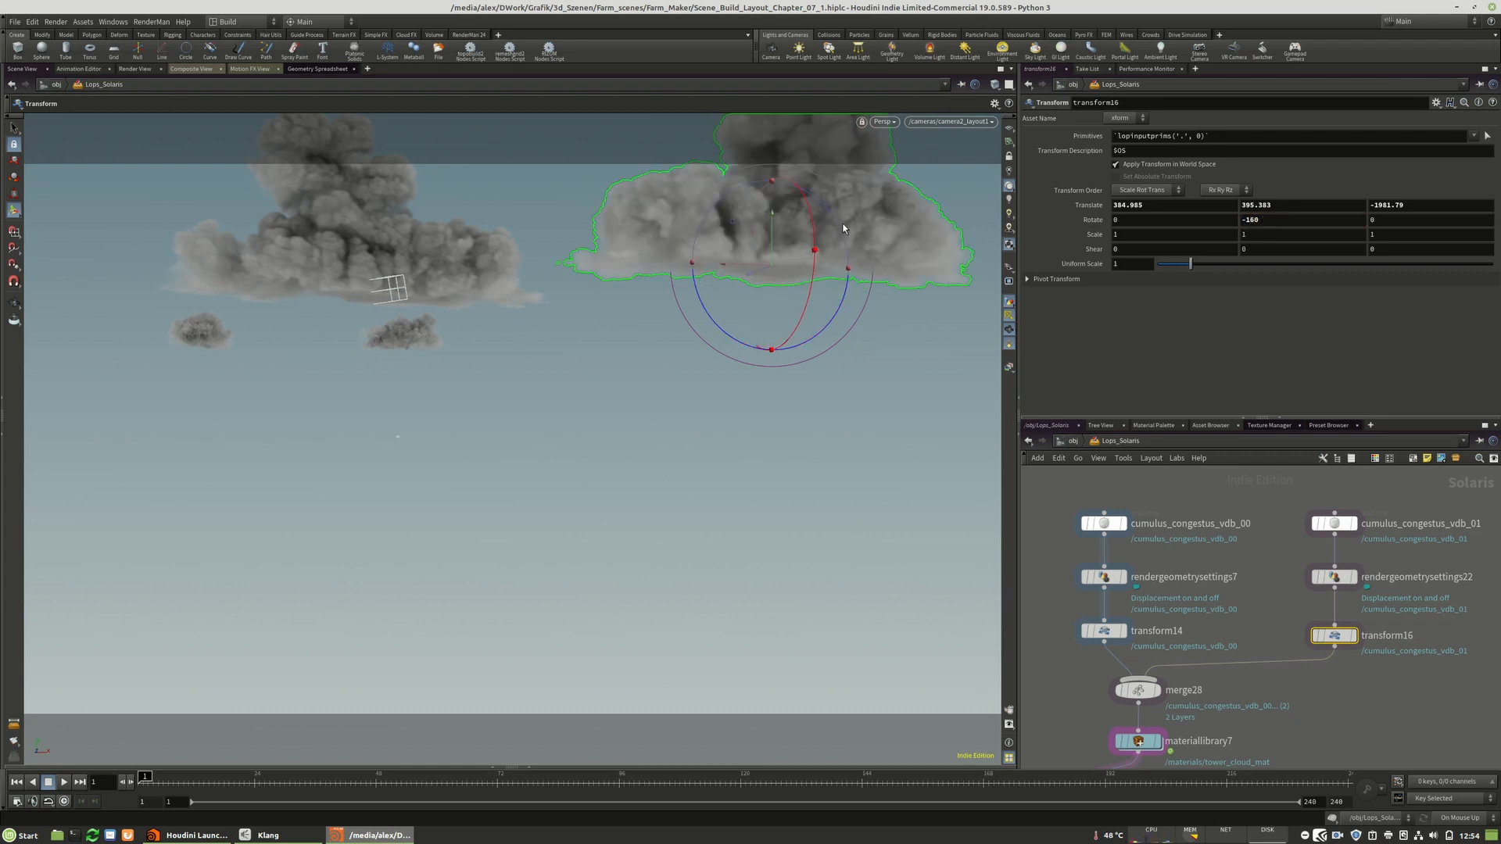
drag(751, 275, 775, 265)
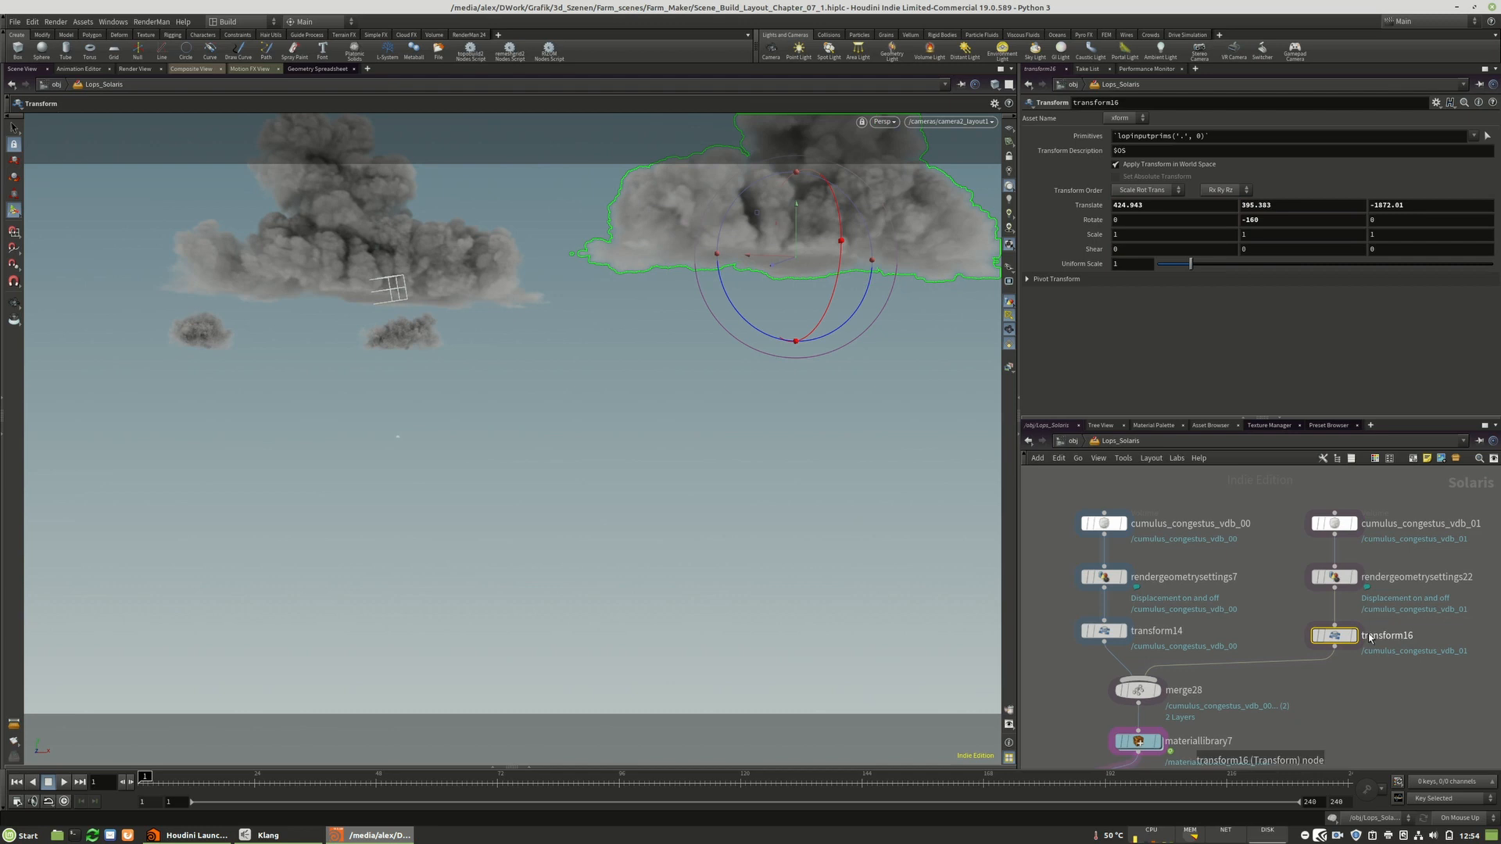
- Shift the transform14 congestus cloud slightly to a translate of about -578, 395, -2362
click(1104, 630)
drag(429, 298, 461, 302)
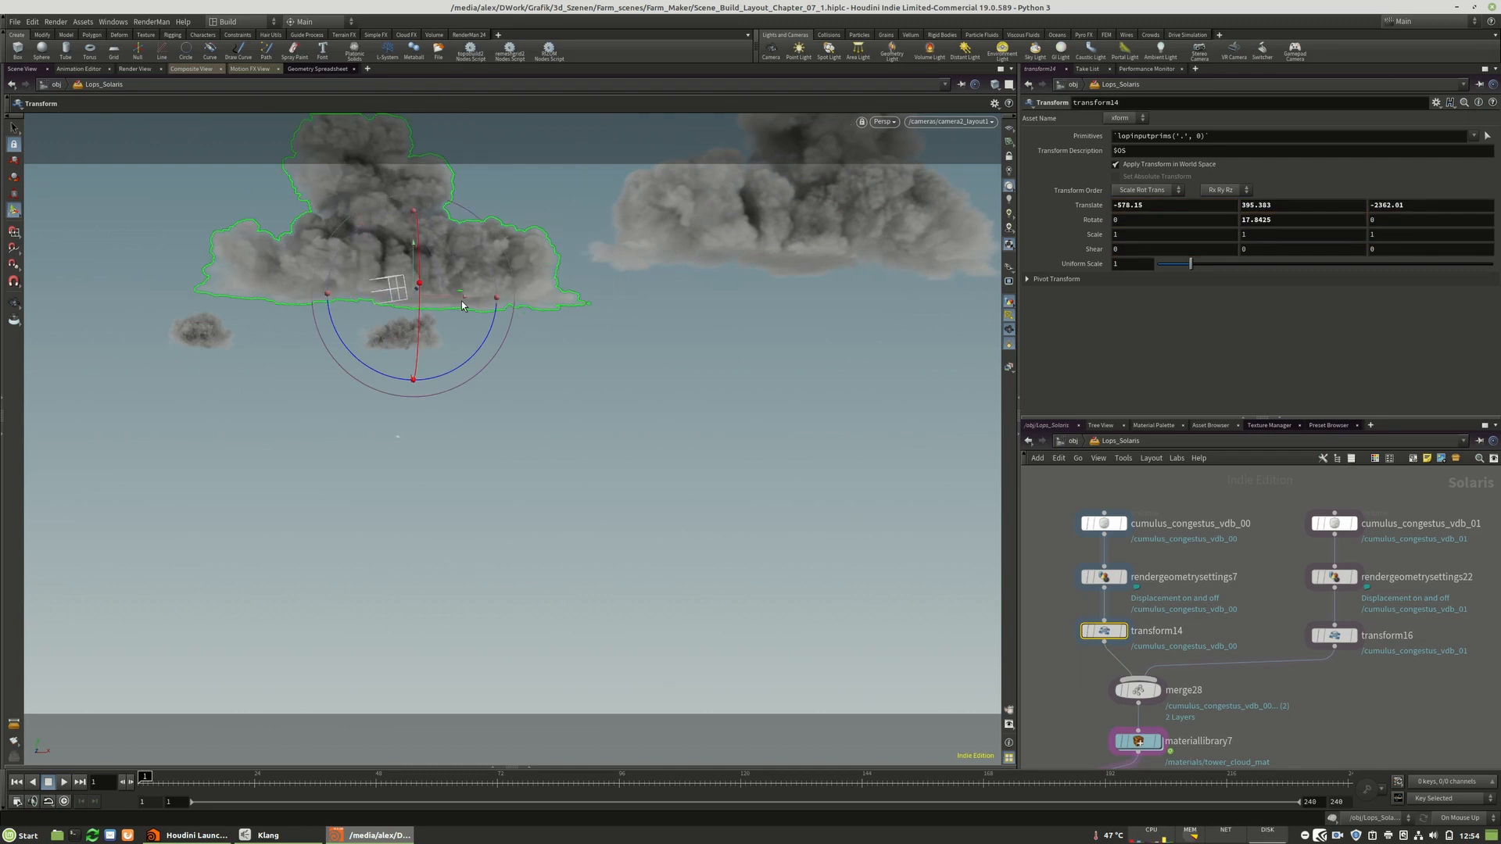
- Move the cumulus_humilis_vdb_01 cloud with transform1 to a translate of about 381, 698, -7476
middle_drag(1199, 597, 1462, 564)
scroll(1344, 583, down, 4)
scroll(1310, 576, up, 6)
click(1234, 580)
drag(463, 354, 618, 352)
drag(716, 360, 687, 333)
key(r)
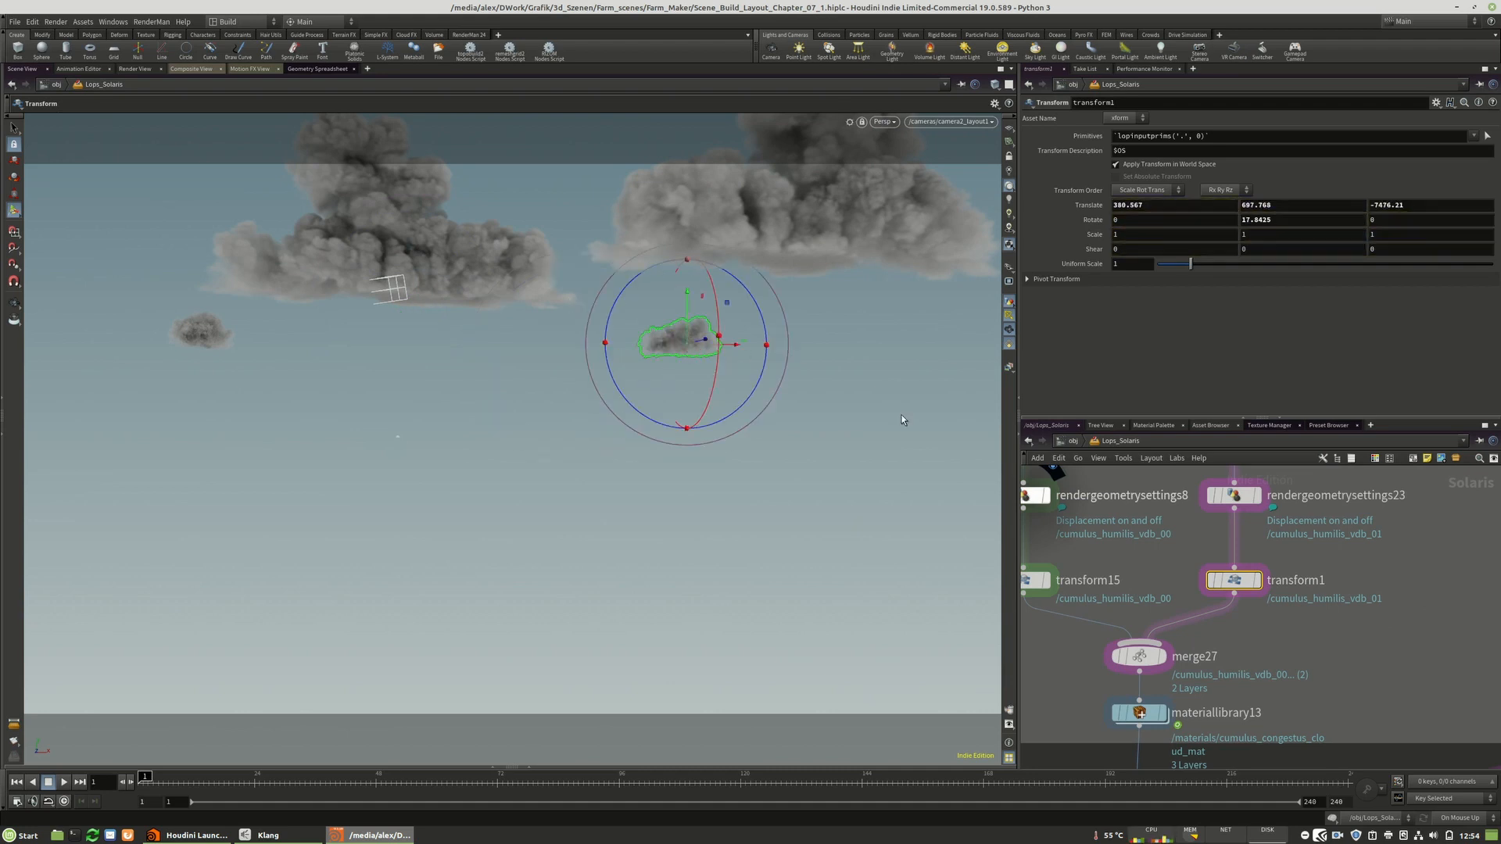
- Move the cumulus_humilis_vdb_00 cloud with transform15 to a translate of about -3140, 600, -6480
middle_drag(1121, 566, 1298, 565)
click(1207, 580)
drag(556, 350, 264, 350)
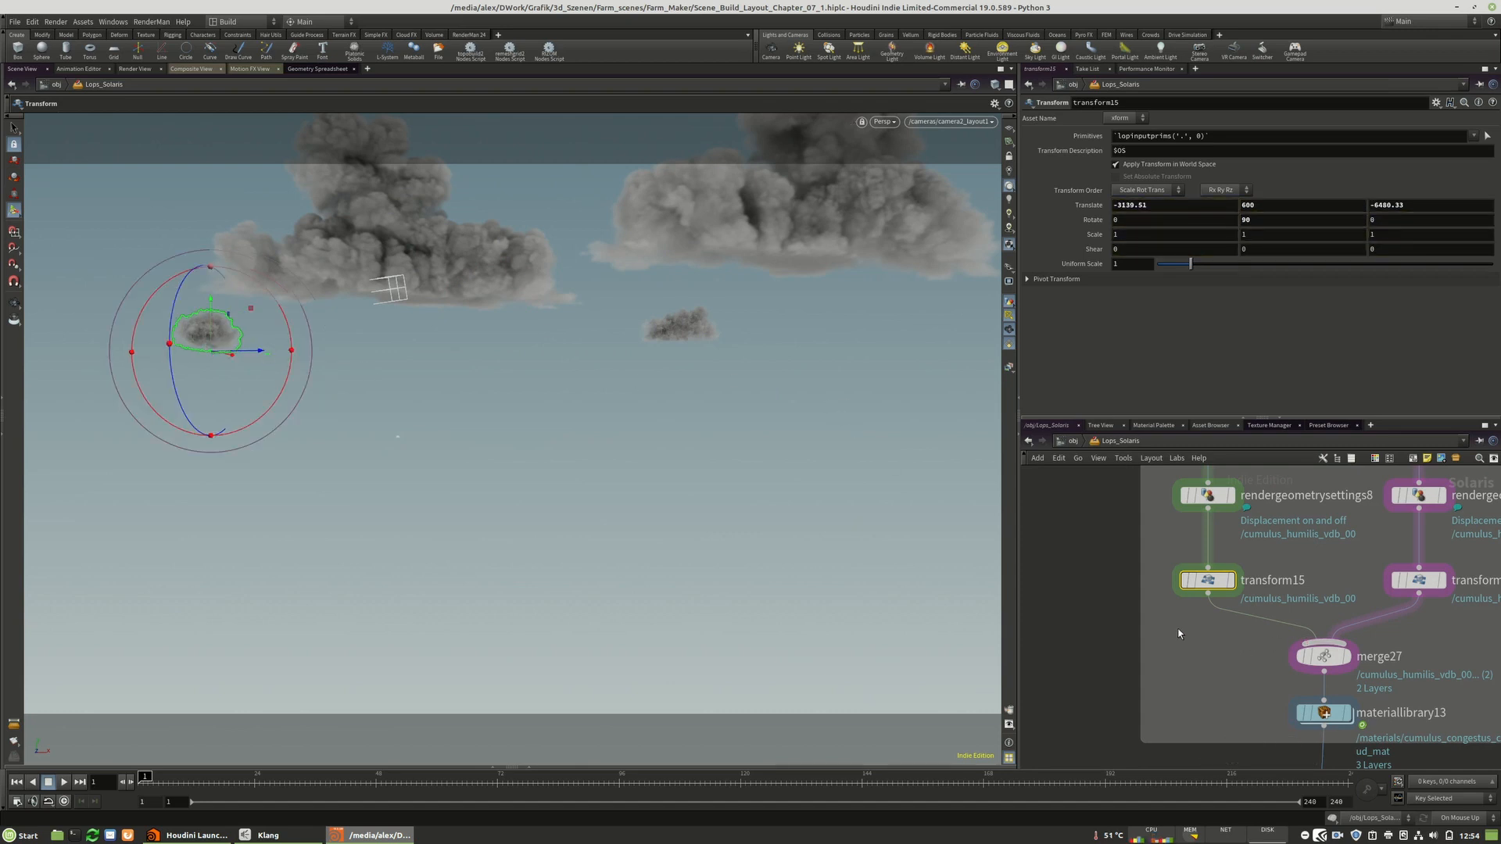
- Duplicate the cumulus_humilis_vdb_01 branch beside the existing humilis branches and connect the copy to merge27
scroll(1244, 590, down, 5)
drag(1211, 533, 1313, 553)
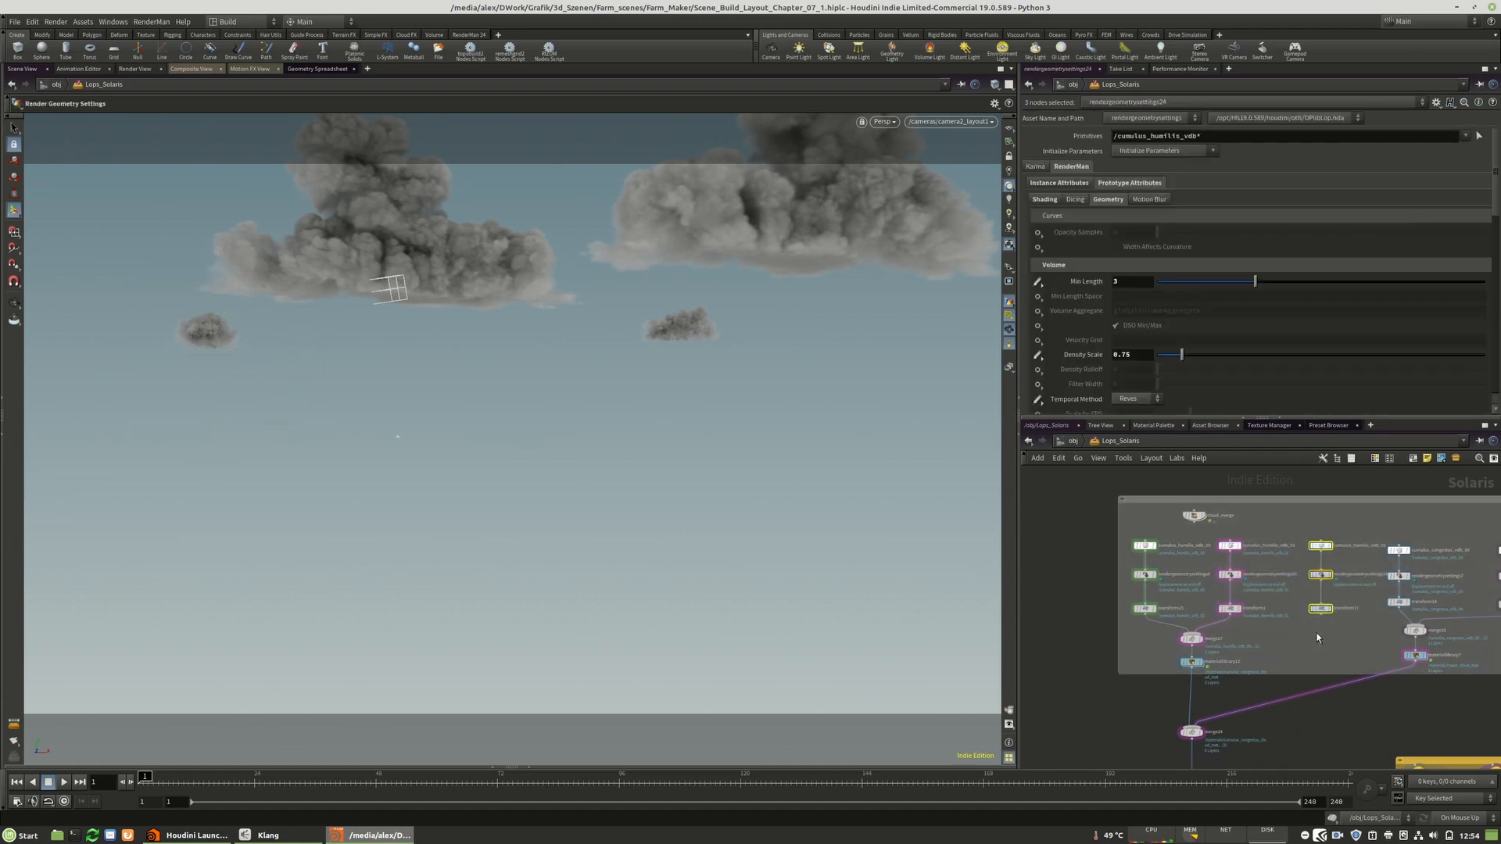
click(1318, 637)
drag(1320, 615, 1193, 632)
- Move the duplicated humilis cloud with transform17 to a translate of about -2258, 698, -8711
click(1319, 608)
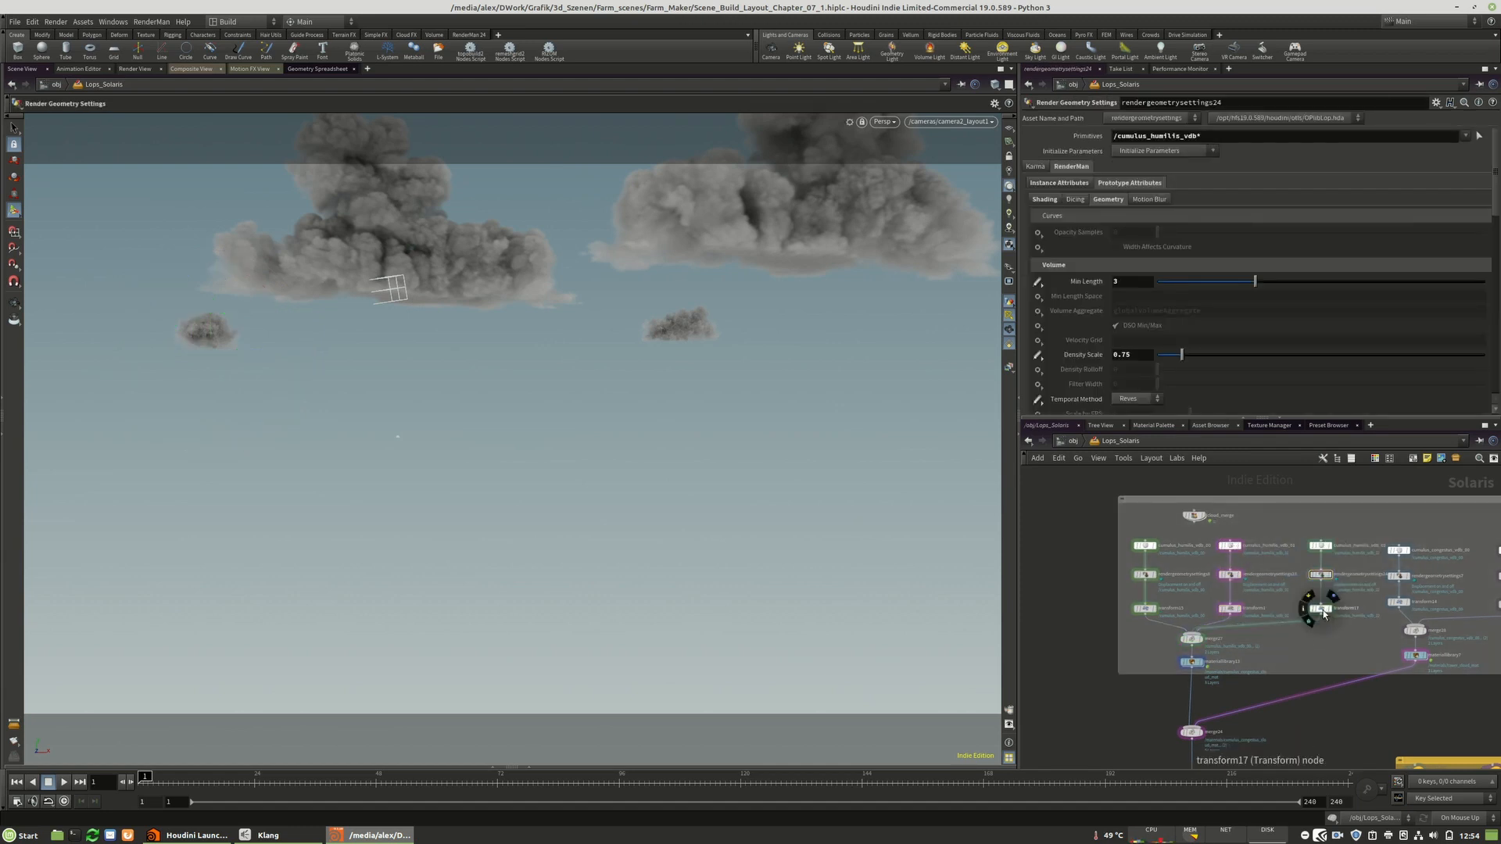
drag(704, 340, 449, 363)
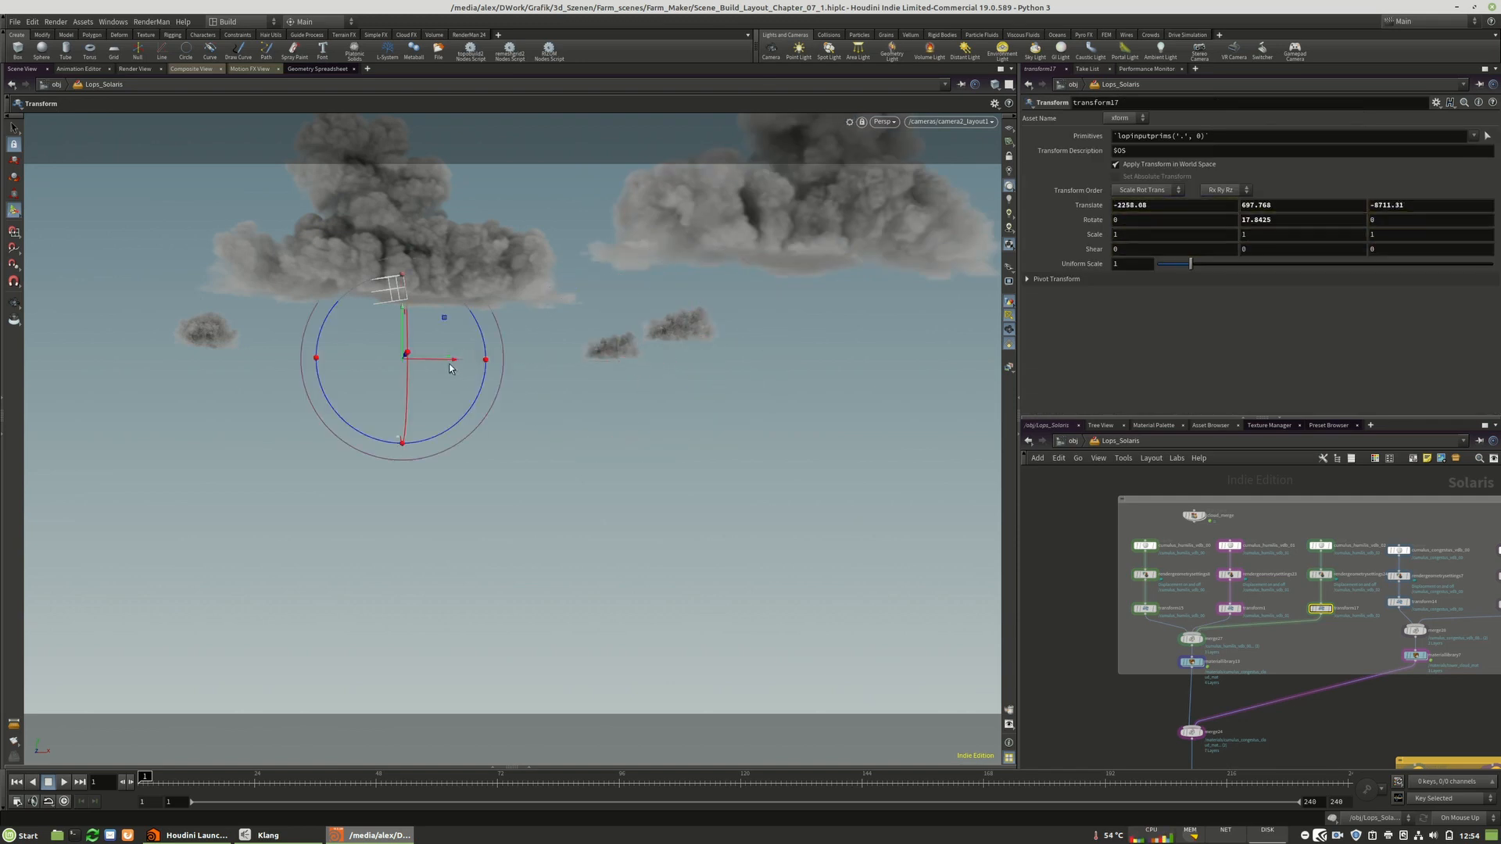
- Try Y rotations of 48, 454 and 456456 for the duplicated humilis cloud in transform17
double_click(1291, 222)
text(48)
key(Return)
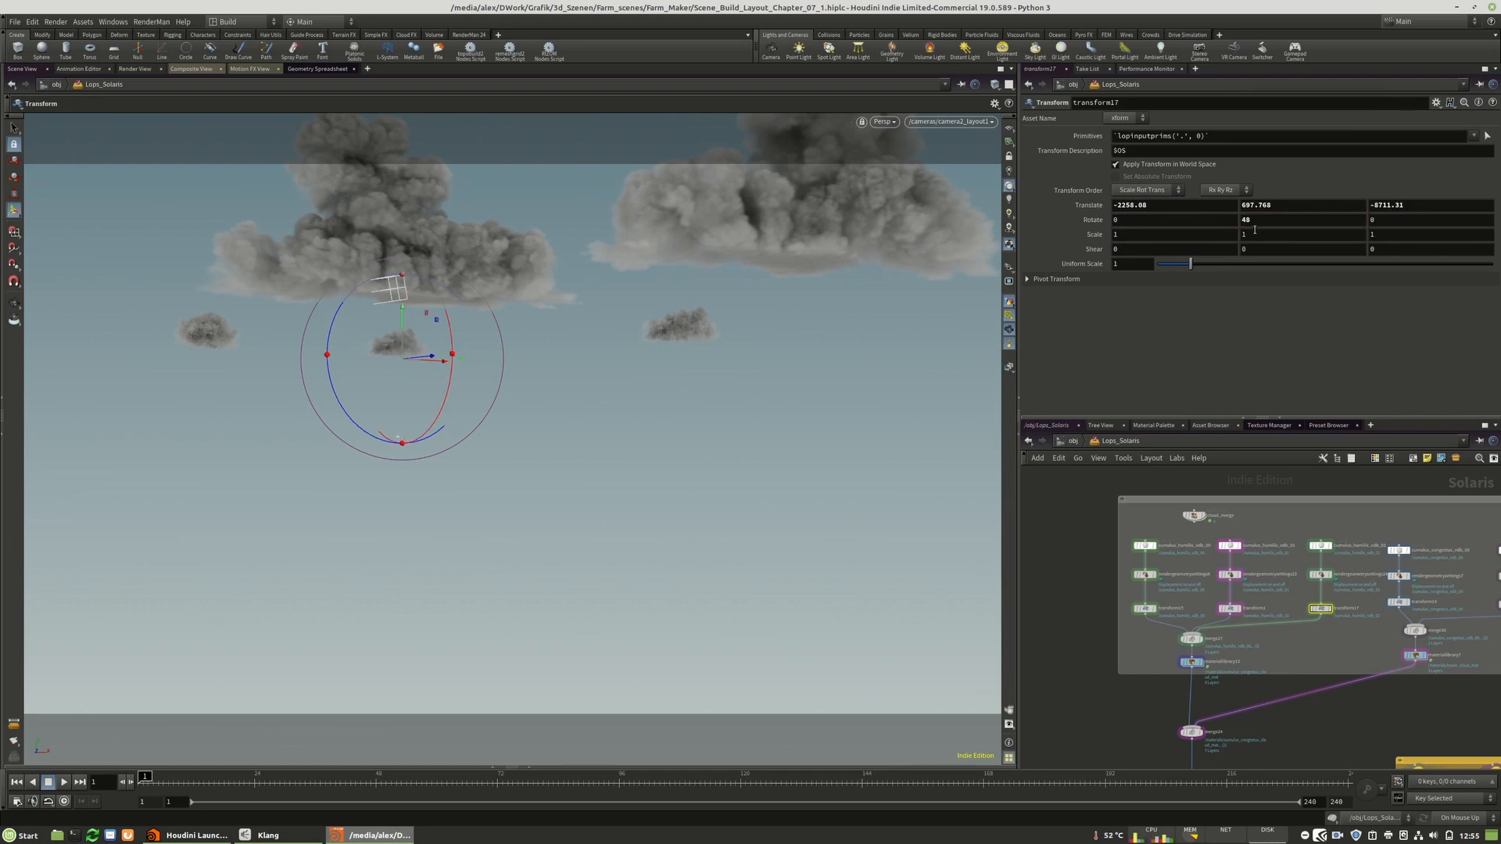
double_click(1268, 223)
key(Return)
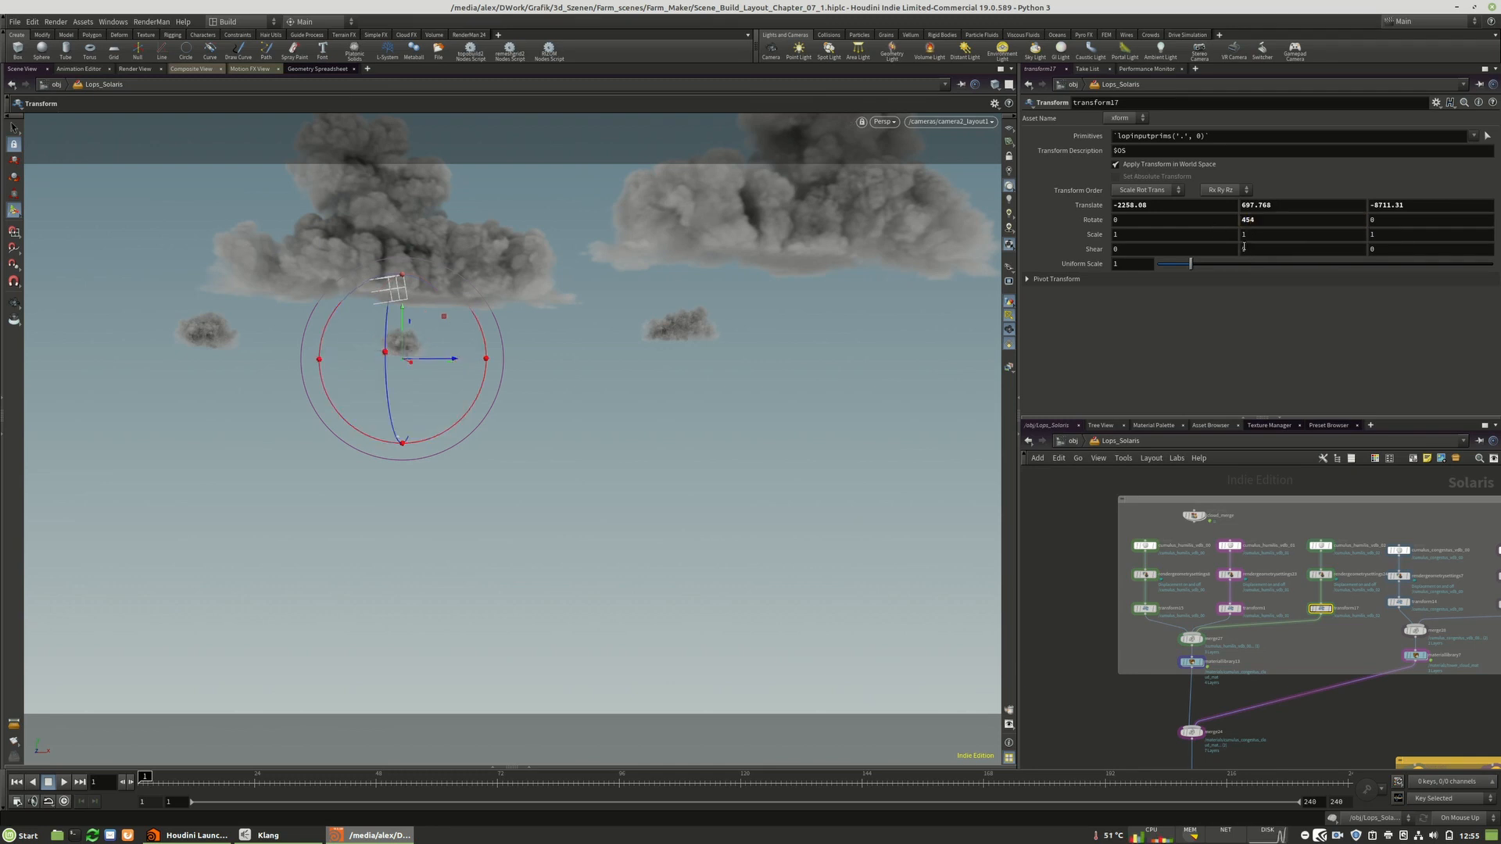
text(456456)
key(Return)
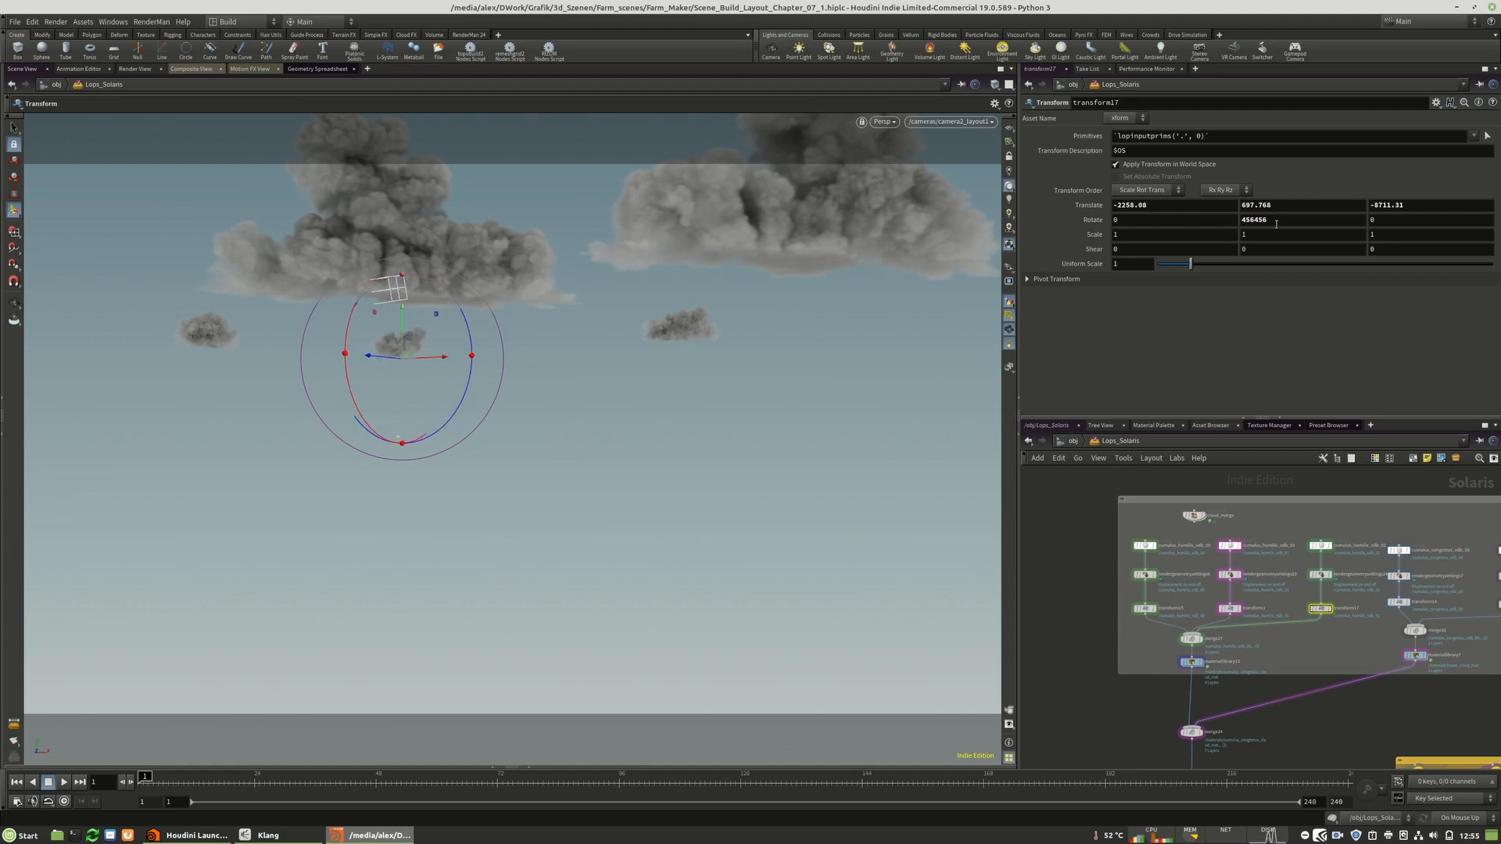
- Try a freehand rotation of the duplicated humilis cloud, and reset transform17's X, Y and Z rotation to their defaults
drag(472, 356, 353, 357)
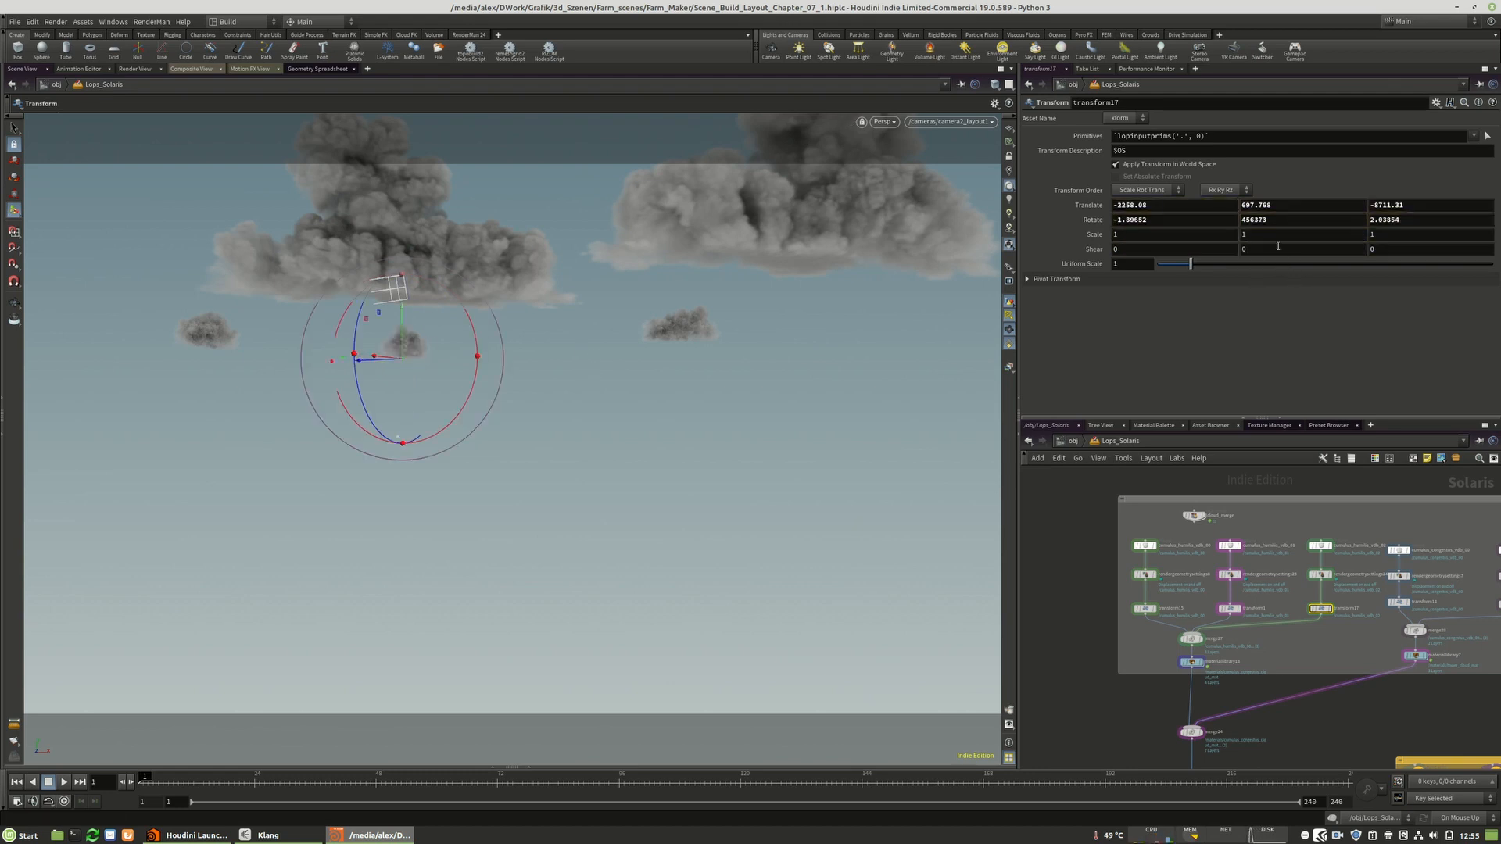
ctrl+middle_click(1220, 222)
ctrl+middle_click(1384, 220)
ctrl+middle_click(1282, 219)
- Rotate the duplicated humilis cloud freehand to about 127 degrees in Y and reset transform17's X and Z rotation to 0
drag(384, 358, 523, 358)
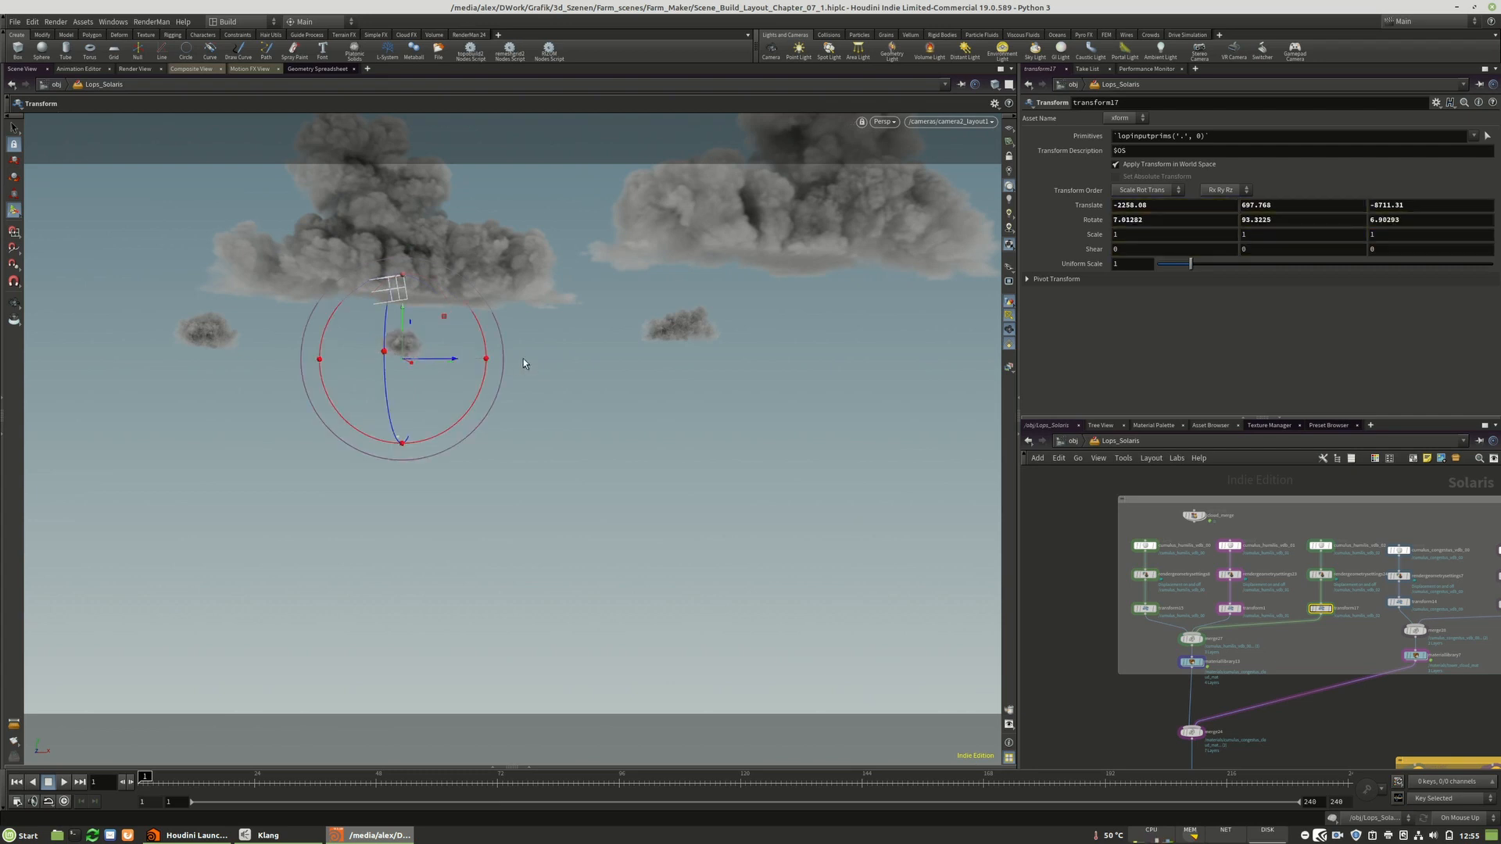
drag(321, 359, 386, 359)
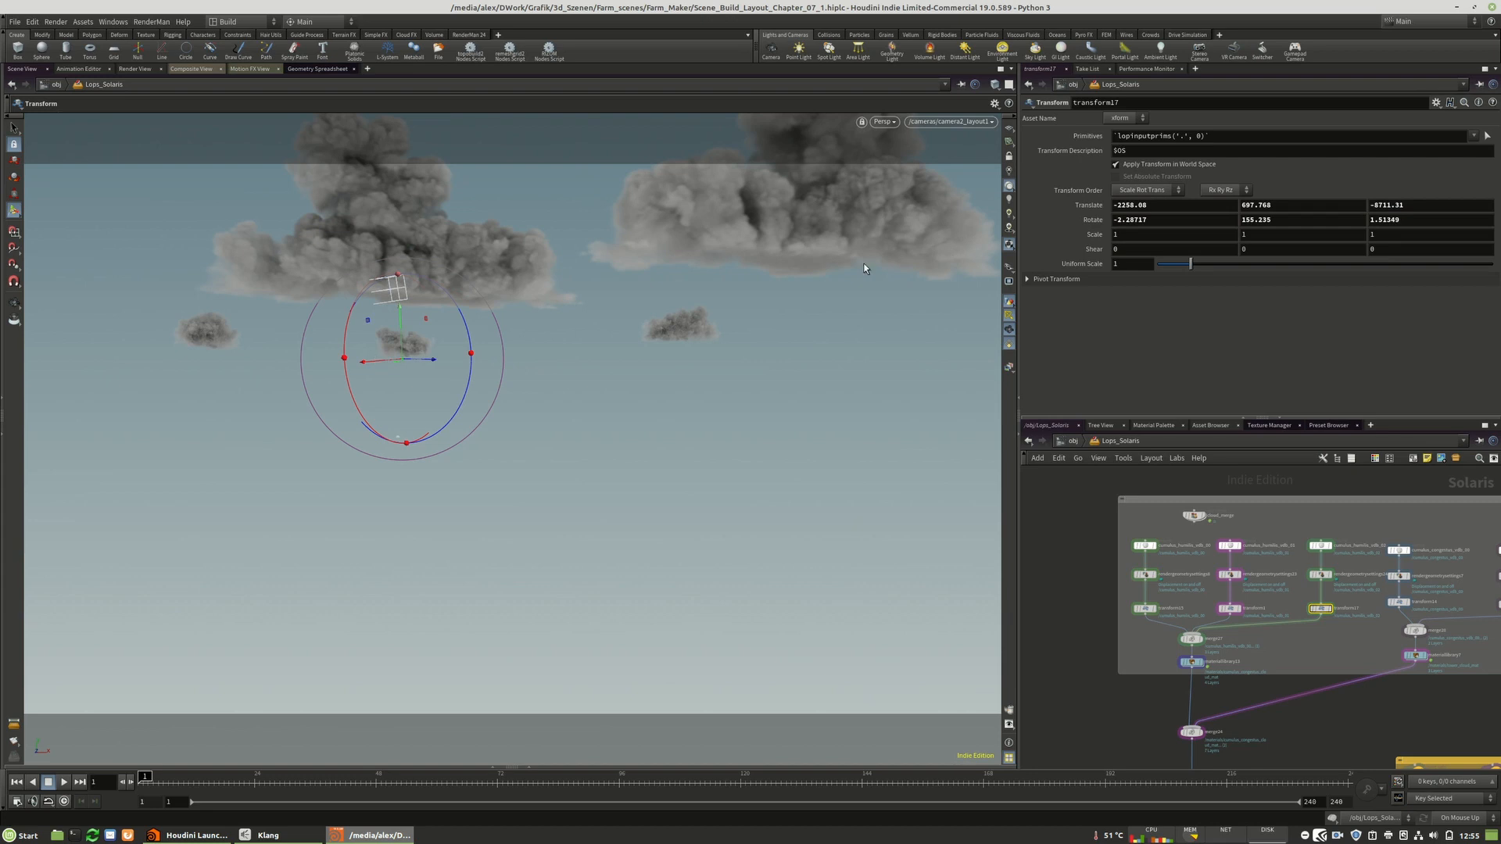
drag(347, 358, 320, 350)
ctrl+middle_click(1183, 221)
ctrl+middle_click(1384, 221)
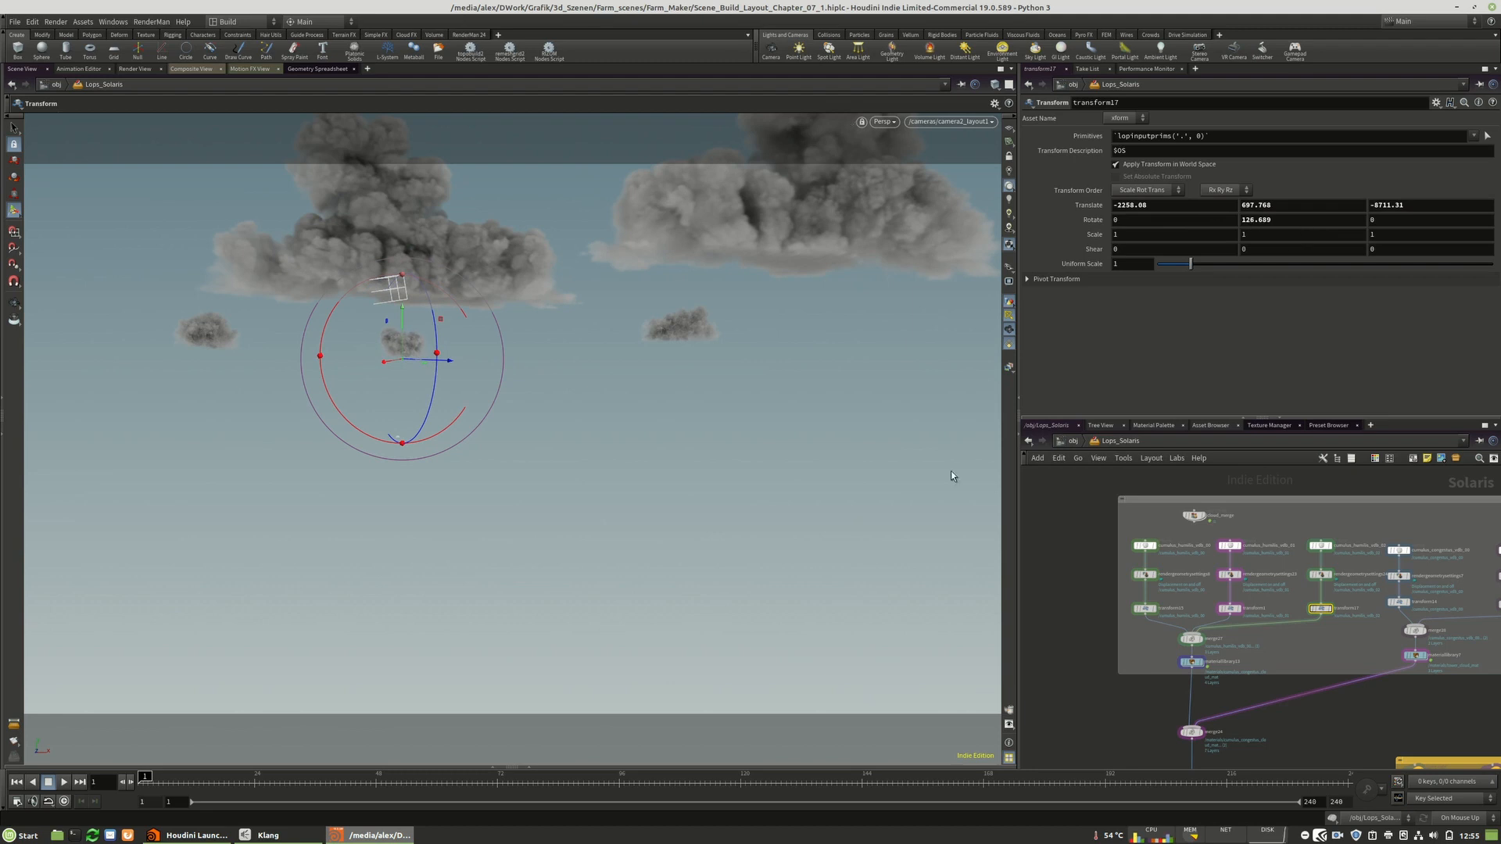
- Duplicate the cumulus_humilis_vdb_02 node chain and connect the copy's transform node to merge27
middle_drag(1313, 626, 1166, 626)
scroll(1166, 626, down, 3)
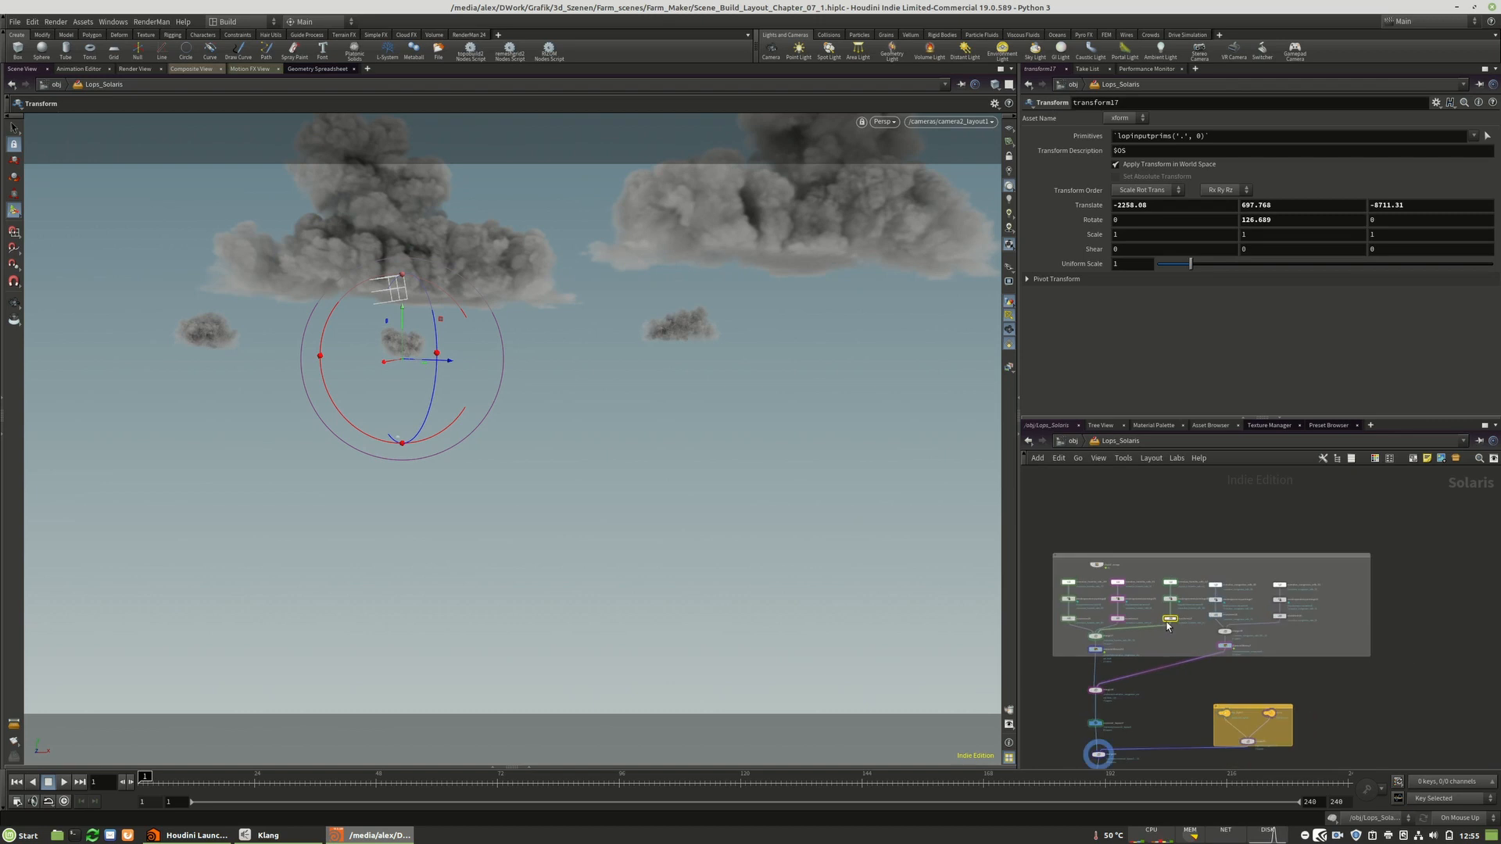
drag(1211, 579, 1295, 569)
click(1230, 617)
scroll(1165, 600, up, 4)
click(1289, 673)
drag(1292, 646, 1047, 672)
- Move the new humilis copy to the far left of the camera view, and transform17's cloud to about -3399, 1045, -12740
click(1292, 638)
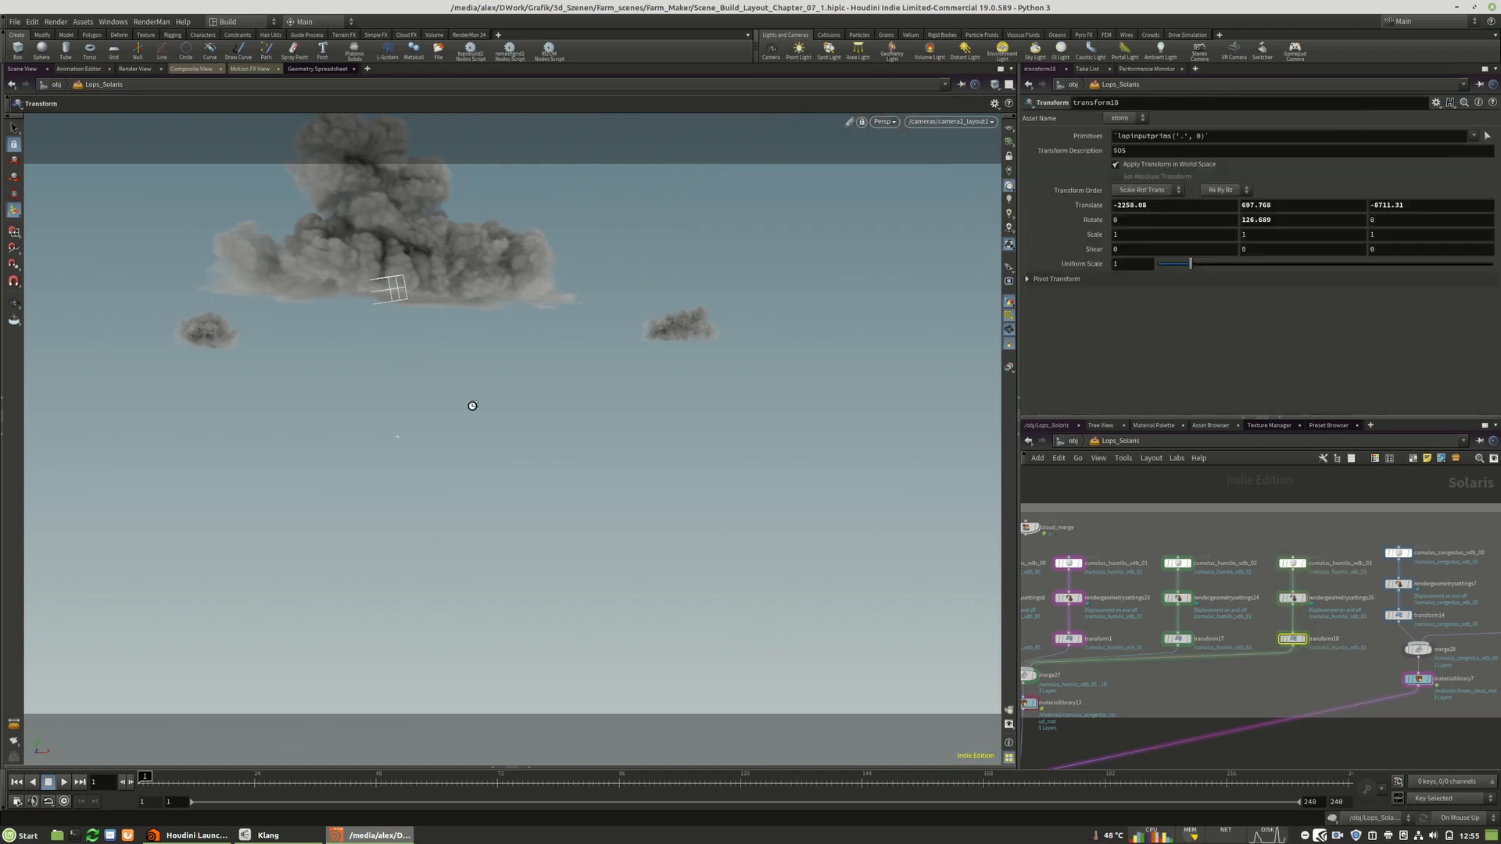
drag(452, 364, 83, 384)
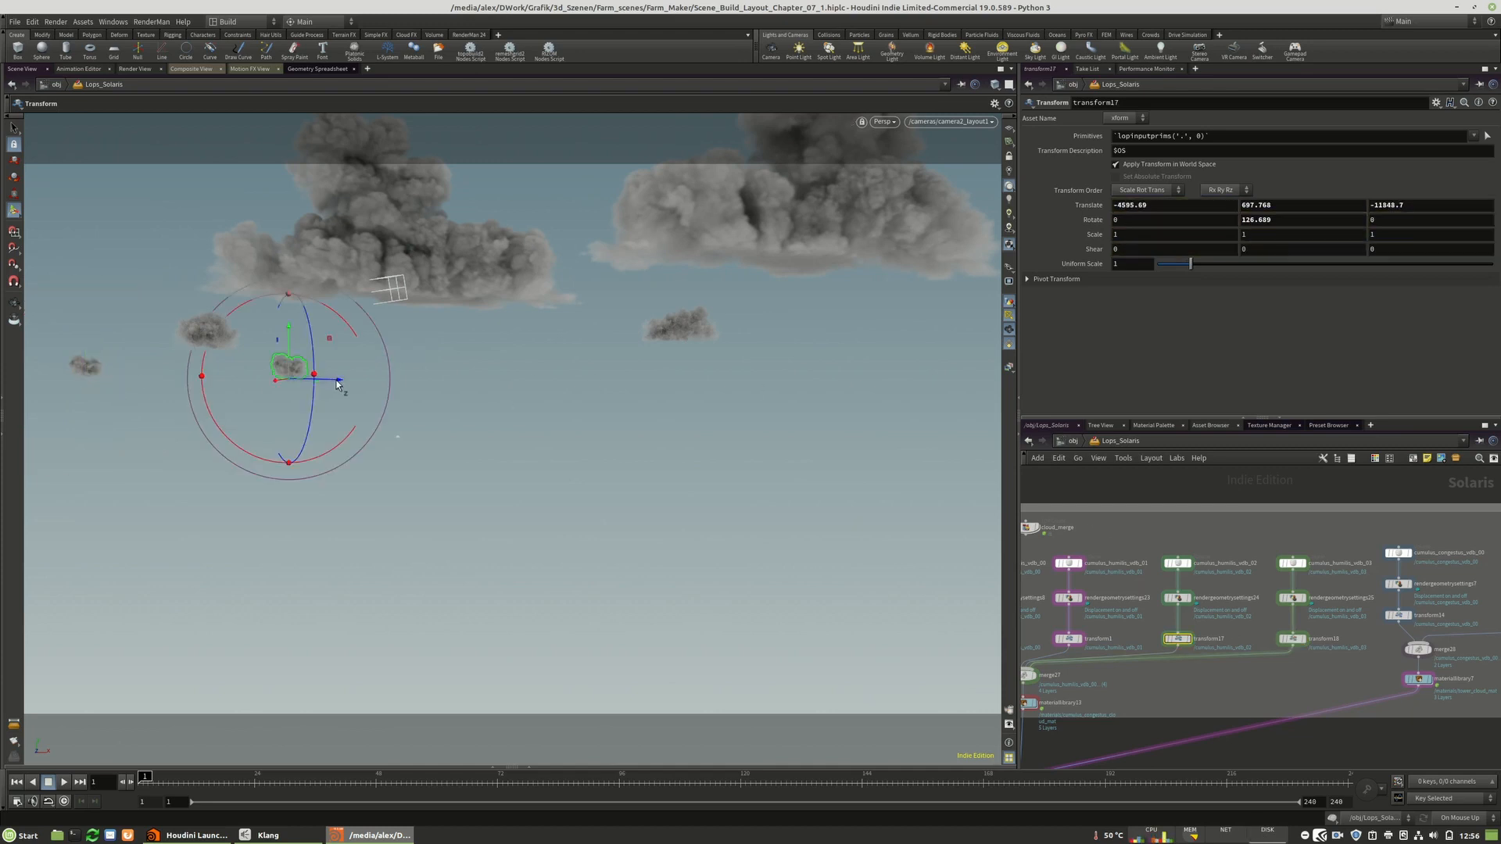
drag(338, 383, 396, 302)
- Move the first congestus cloud with transform14 to a translate of about -848, 395, -2275
key(h)
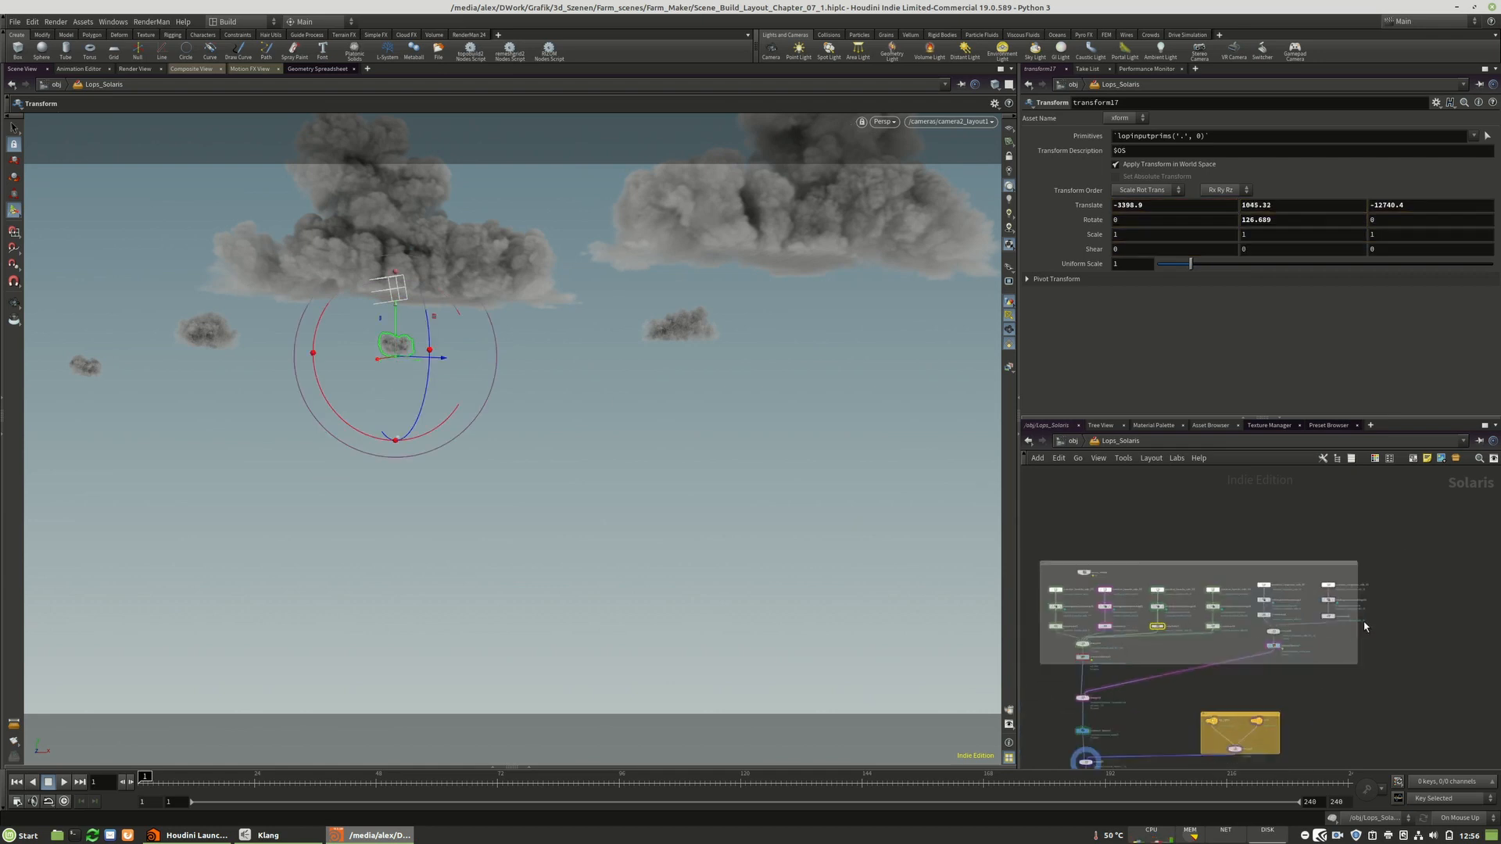
scroll(1364, 626, up, 6)
click(1264, 605)
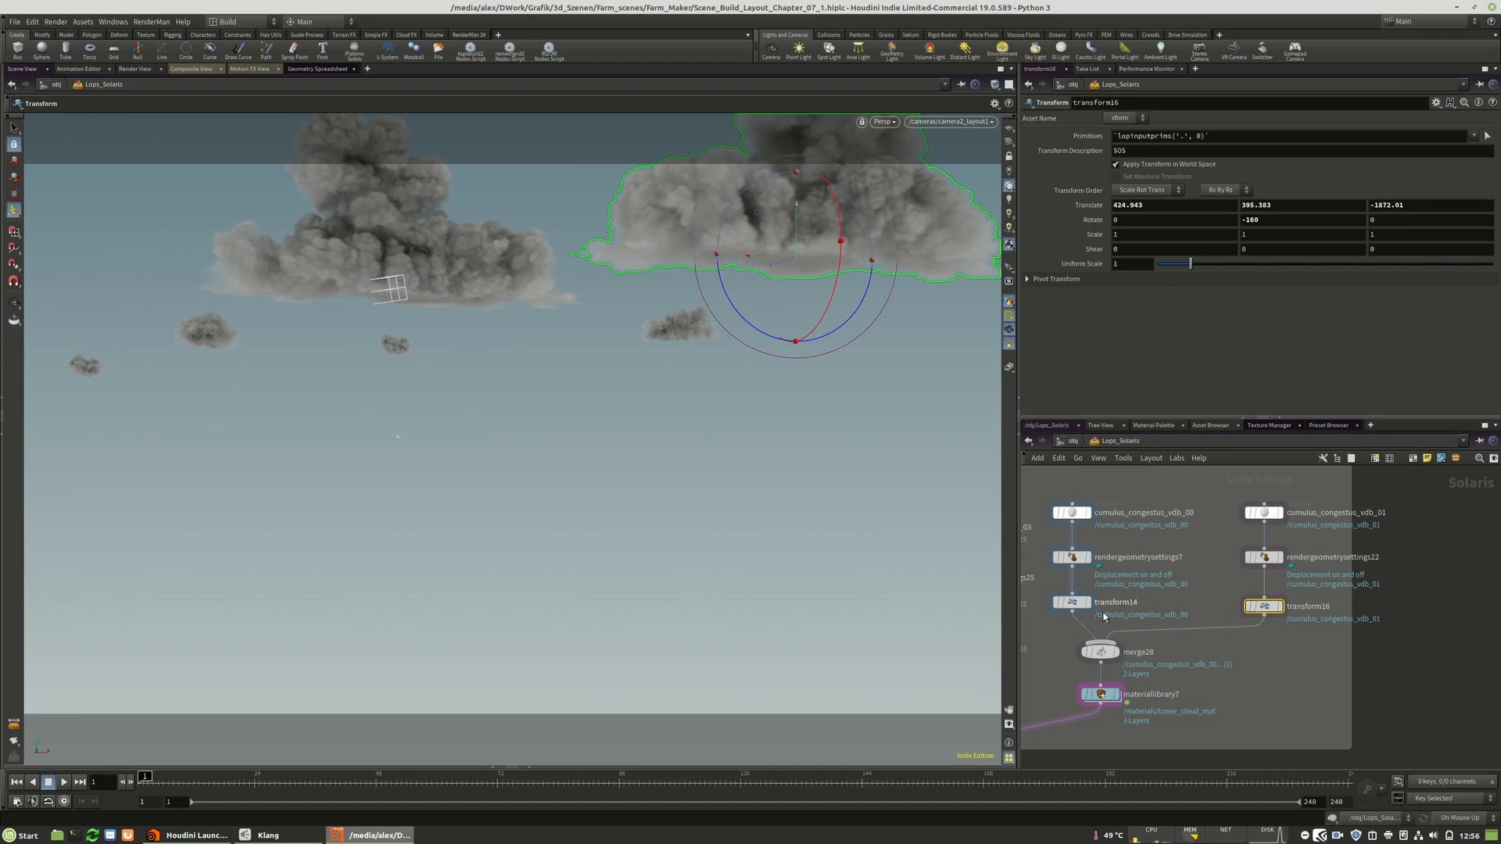
click(1072, 602)
drag(456, 302, 346, 299)
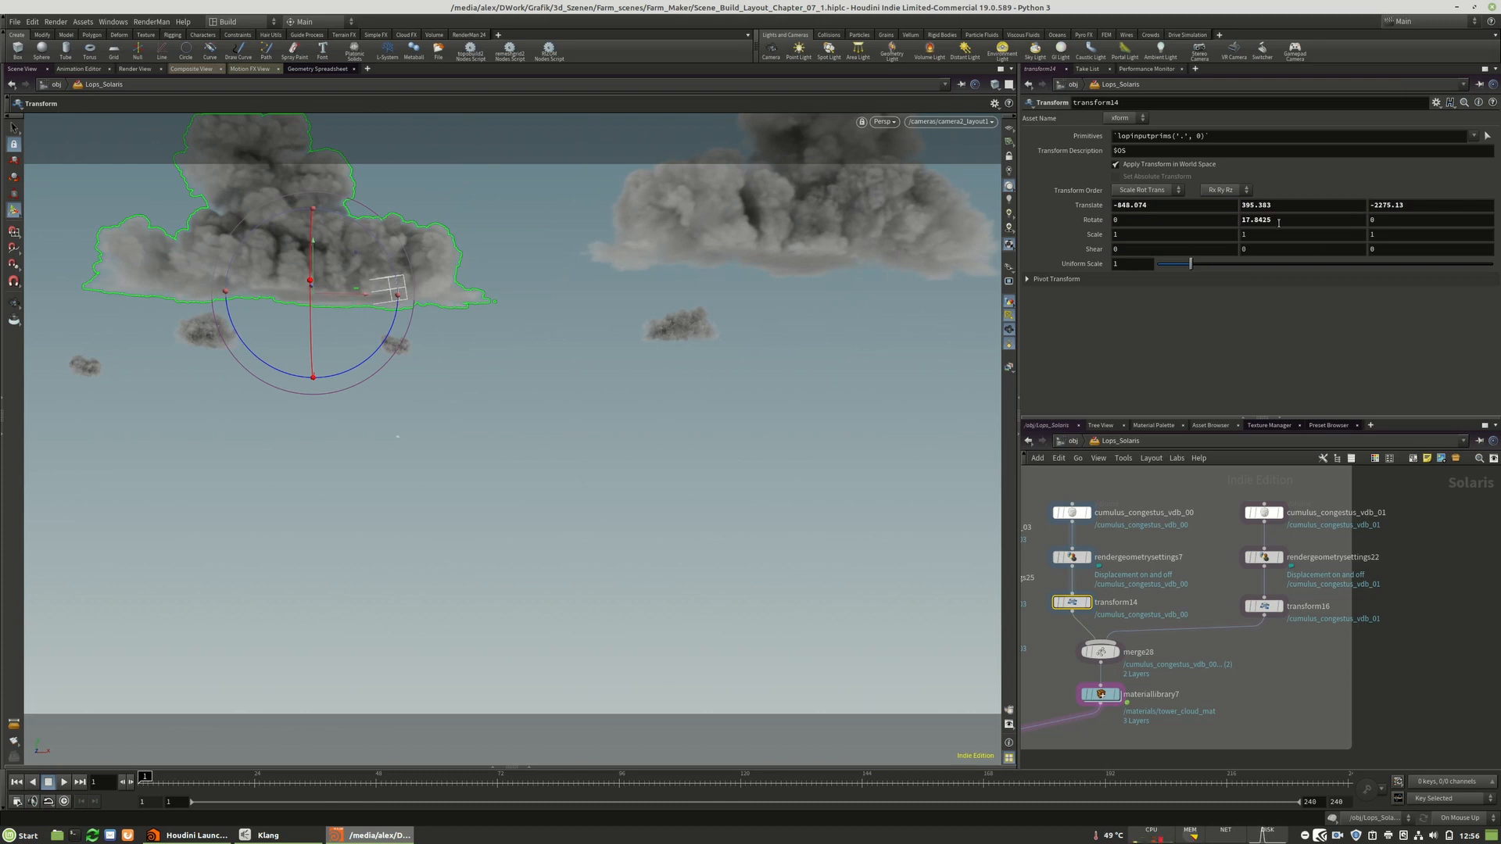
- Set transform14's X scale to 2 and try Z scales of 2 and 4 on the congestus cloud
drag(1136, 236, 1072, 241)
text(2)
key(Return)
click(1390, 235)
text(2)
key(Return)
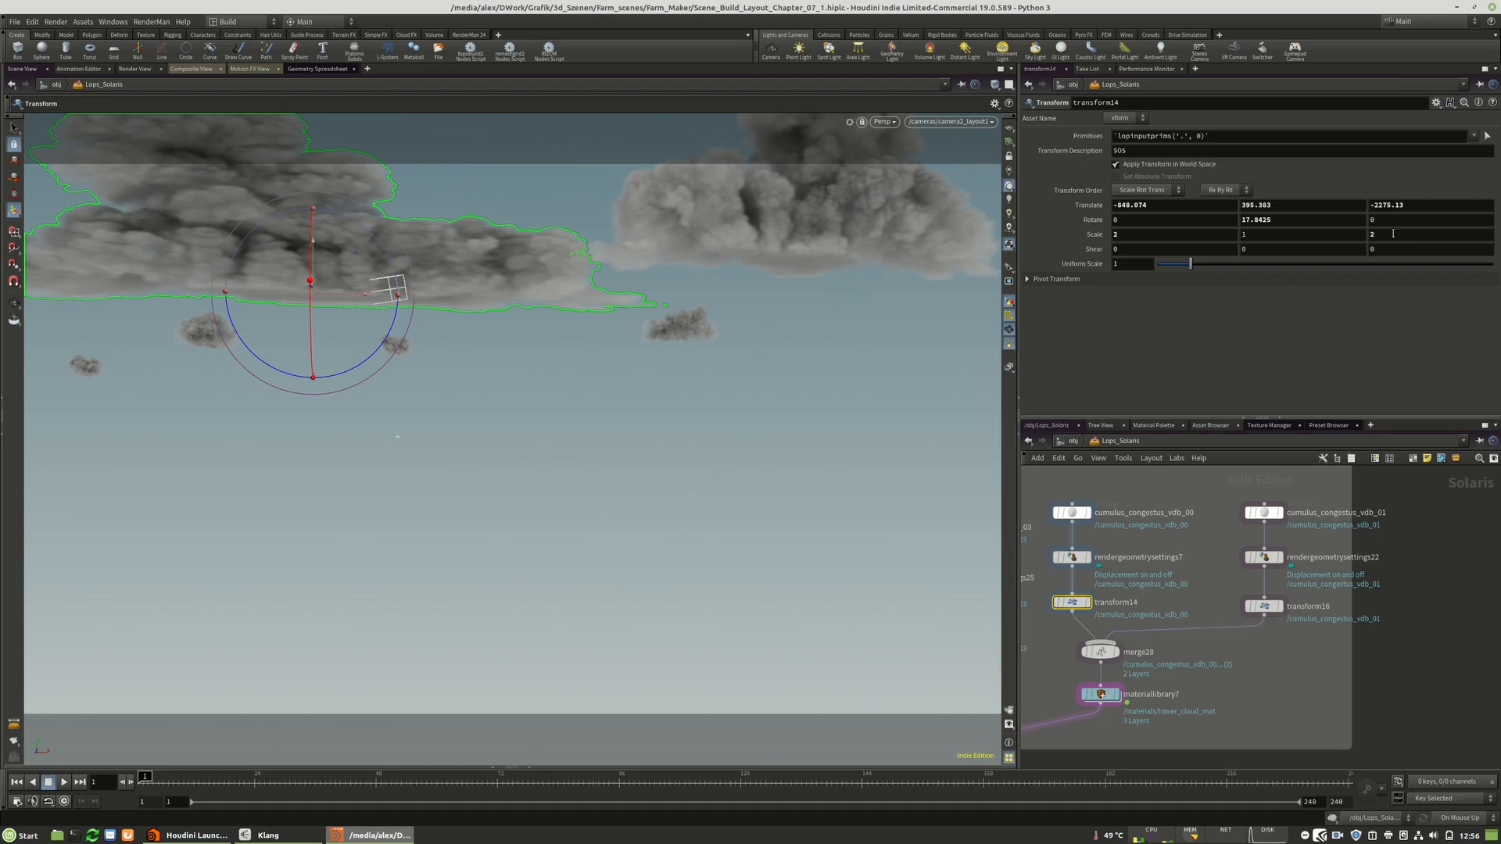
drag(1415, 235, 1346, 240)
text(4)
key(Return)
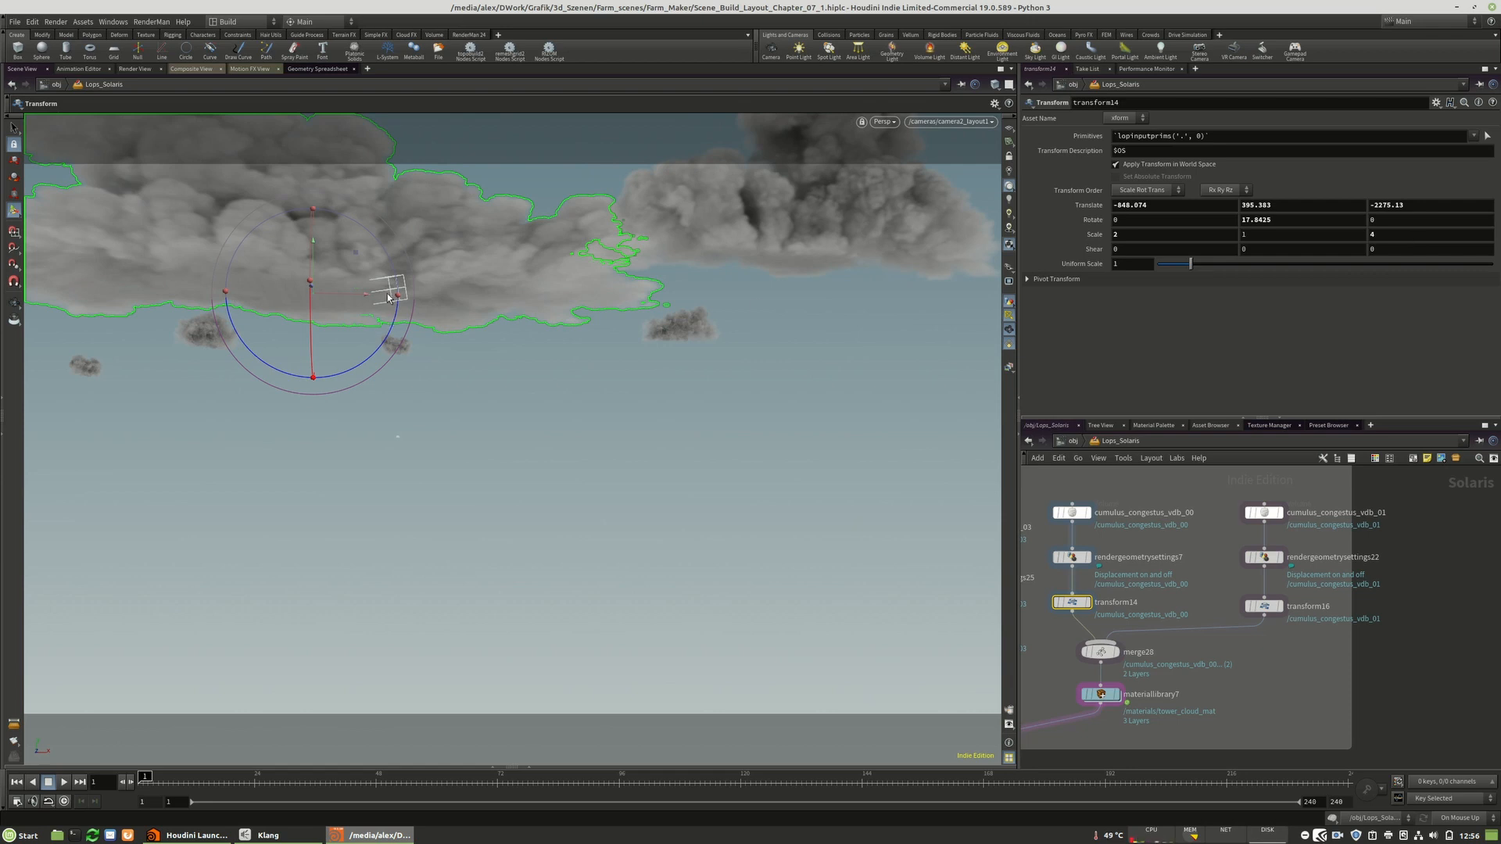
- Move merge26 and hdprman2 together further down the network, just below the cloud_branch node
scroll(1475, 529, down, 7)
scroll(1226, 694, up, 8)
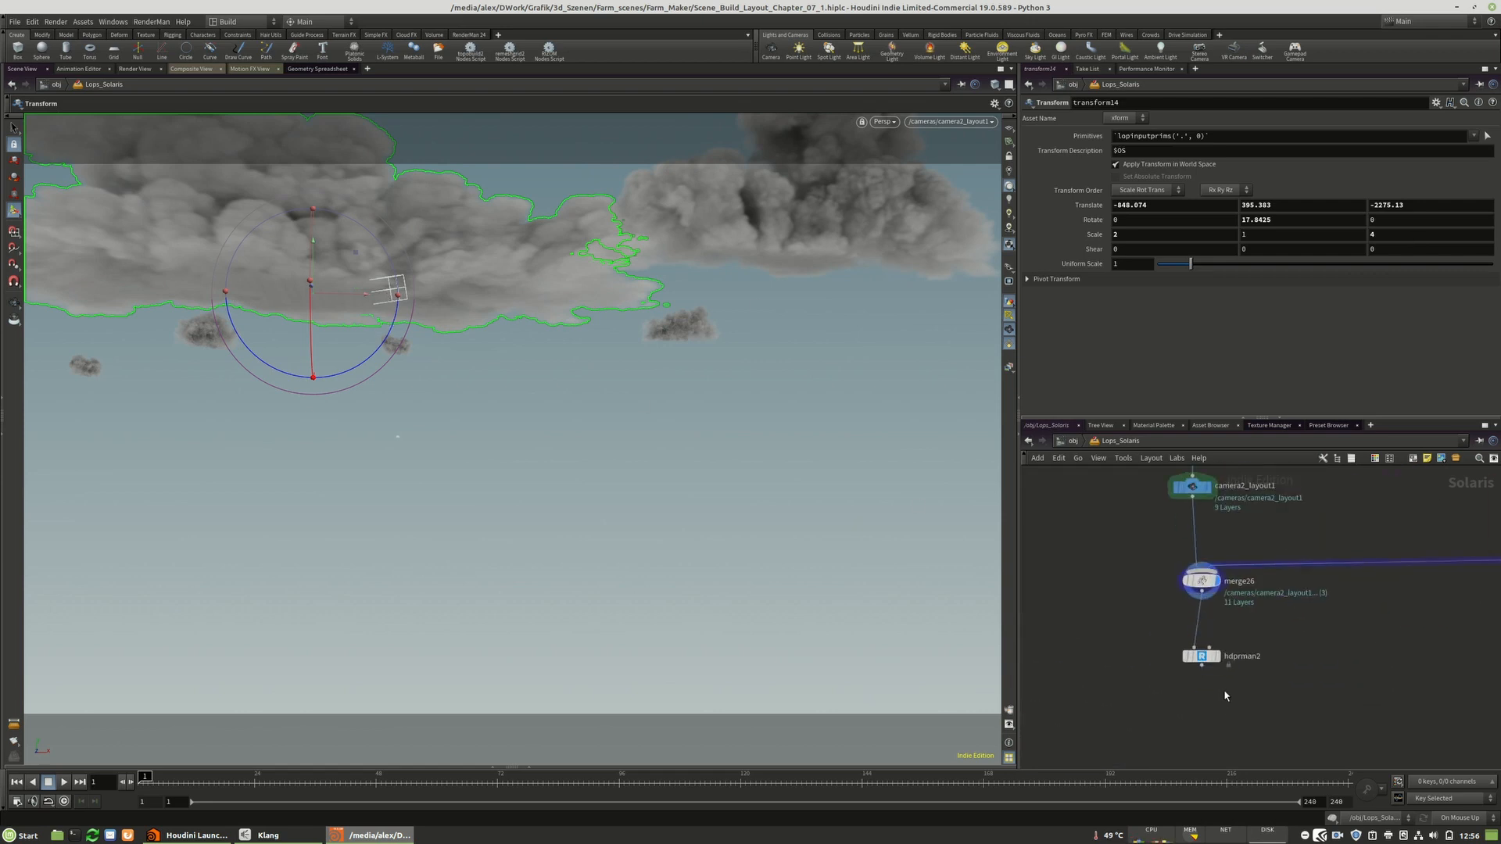
scroll(1299, 569, down, 6)
shift+click(1279, 570)
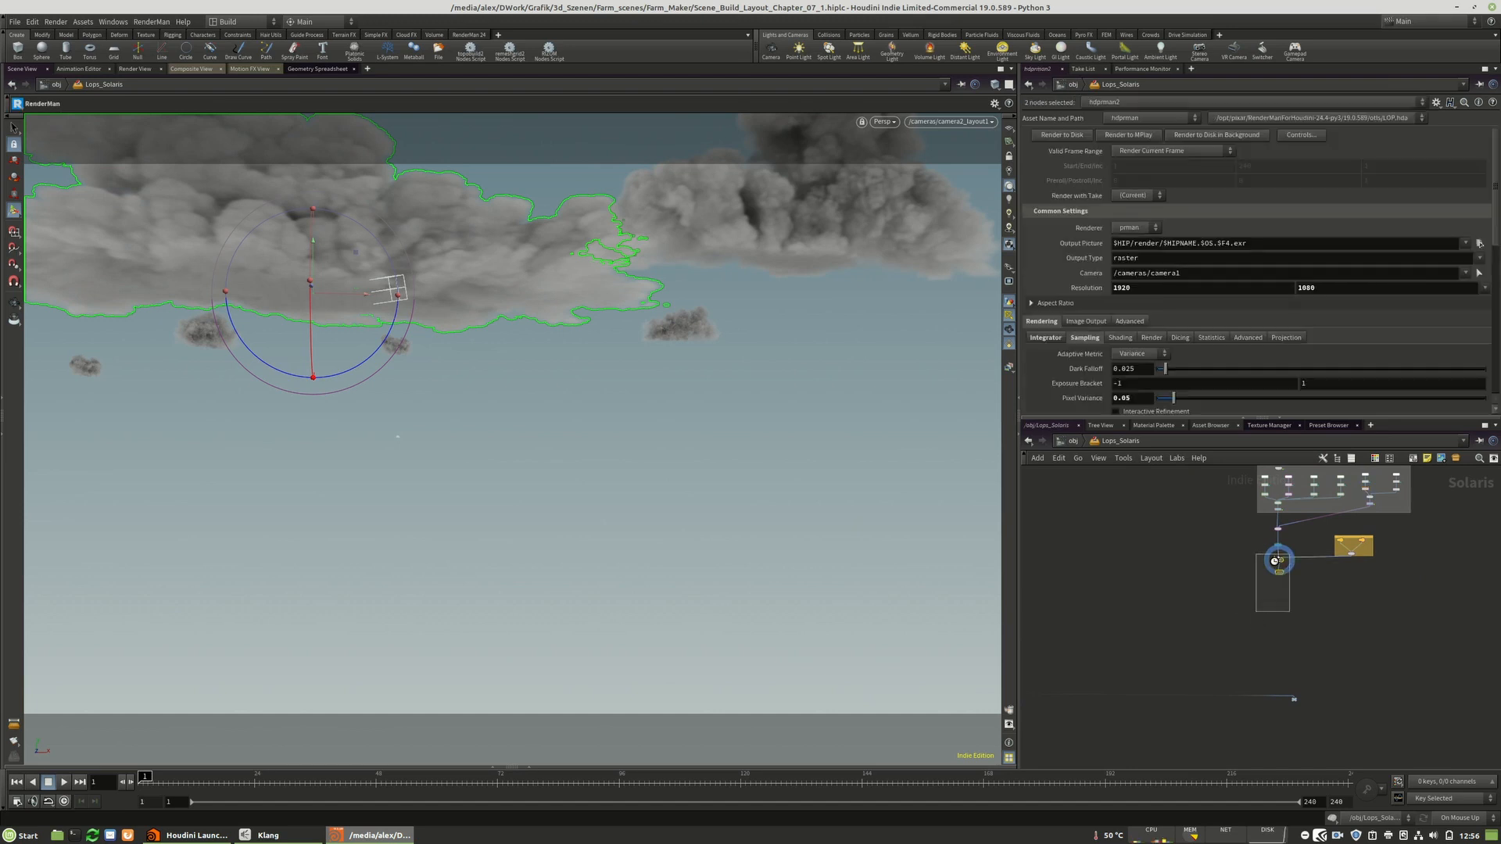
drag(1280, 568, 1278, 741)
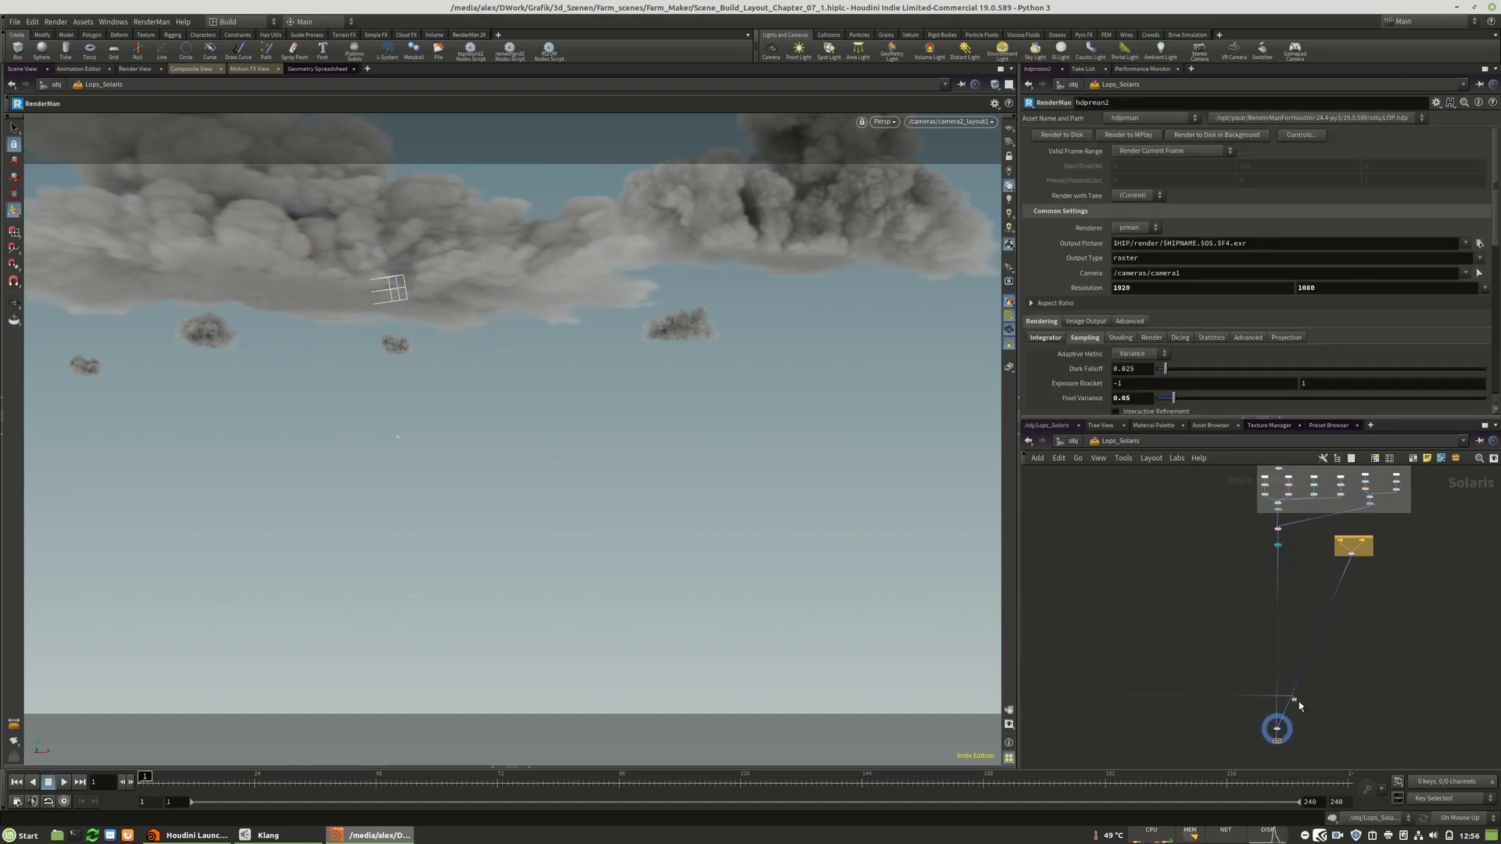
- Insert a merge node on the wire between camera2_layout1 and merge26, and connect cloud_branch as its second input
scroll(1229, 669, up, 5)
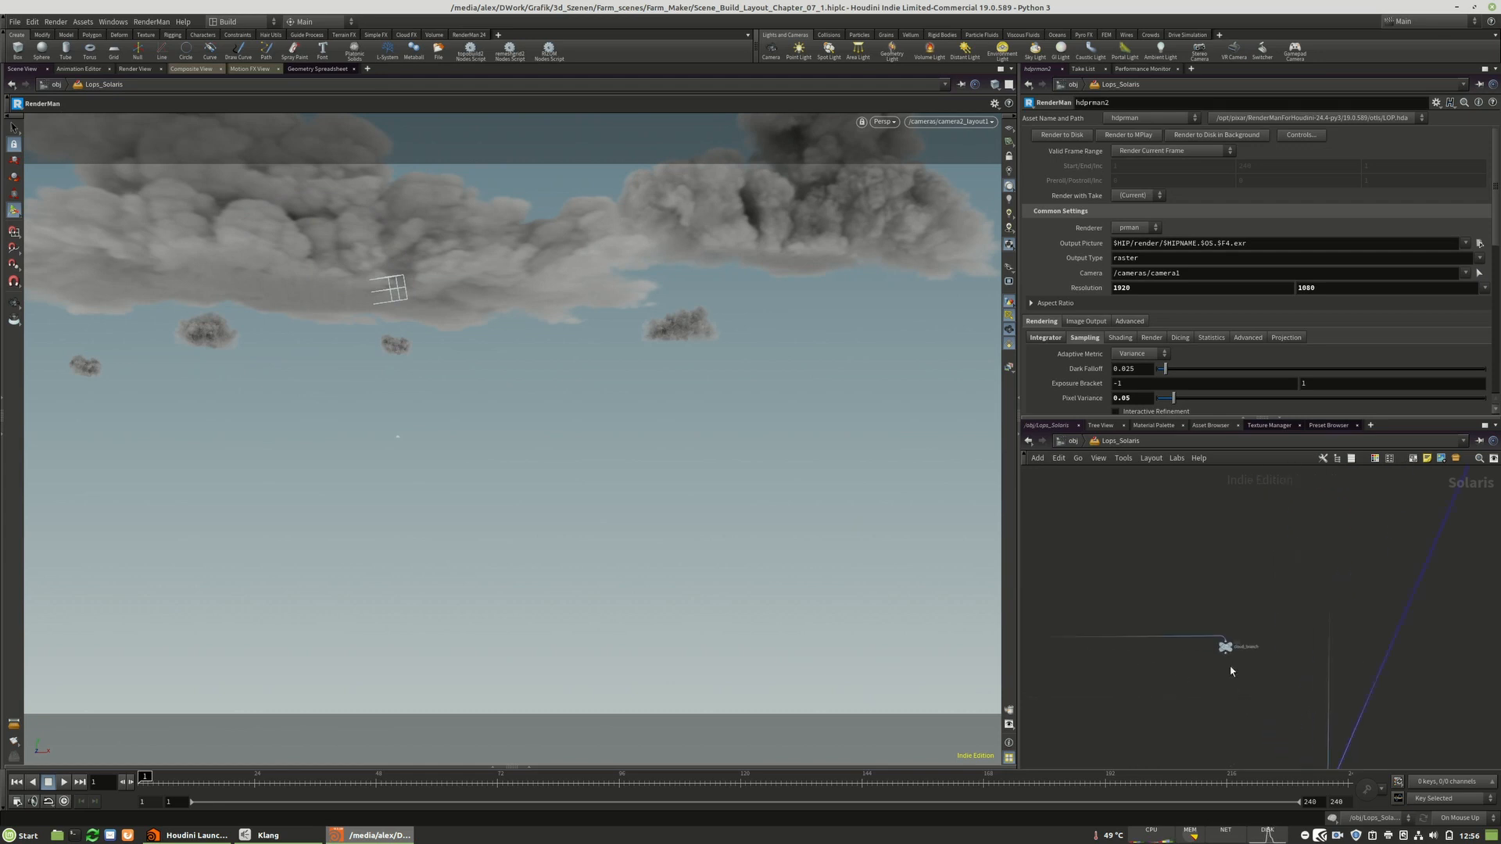
scroll(1146, 556, down, 5)
scroll(1266, 686, up, 3)
middle_drag(1231, 663, 1154, 639)
key(Tab)
text(mer)
click(1238, 454)
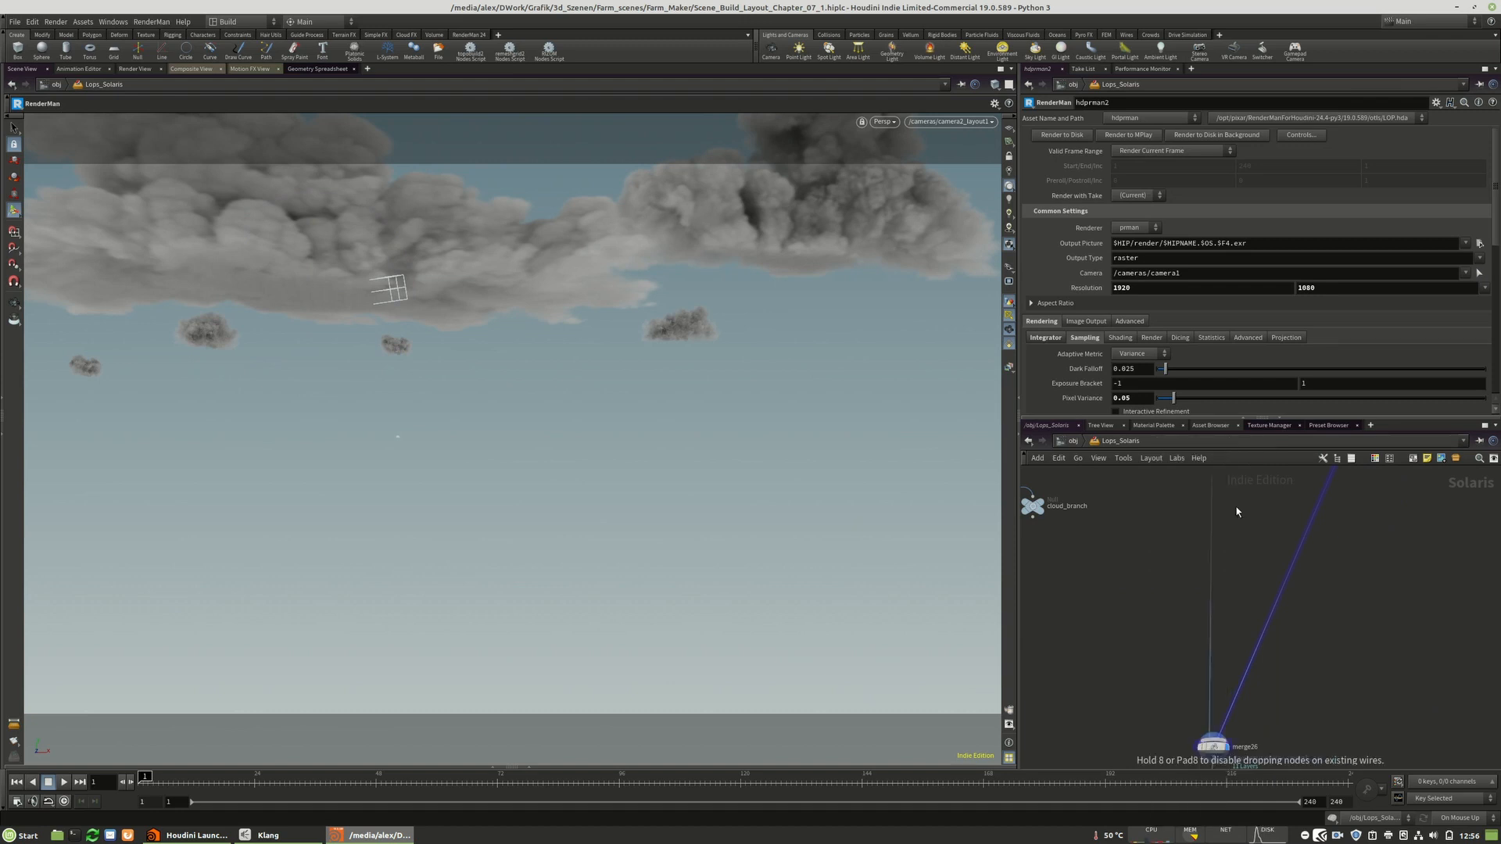
click(1214, 583)
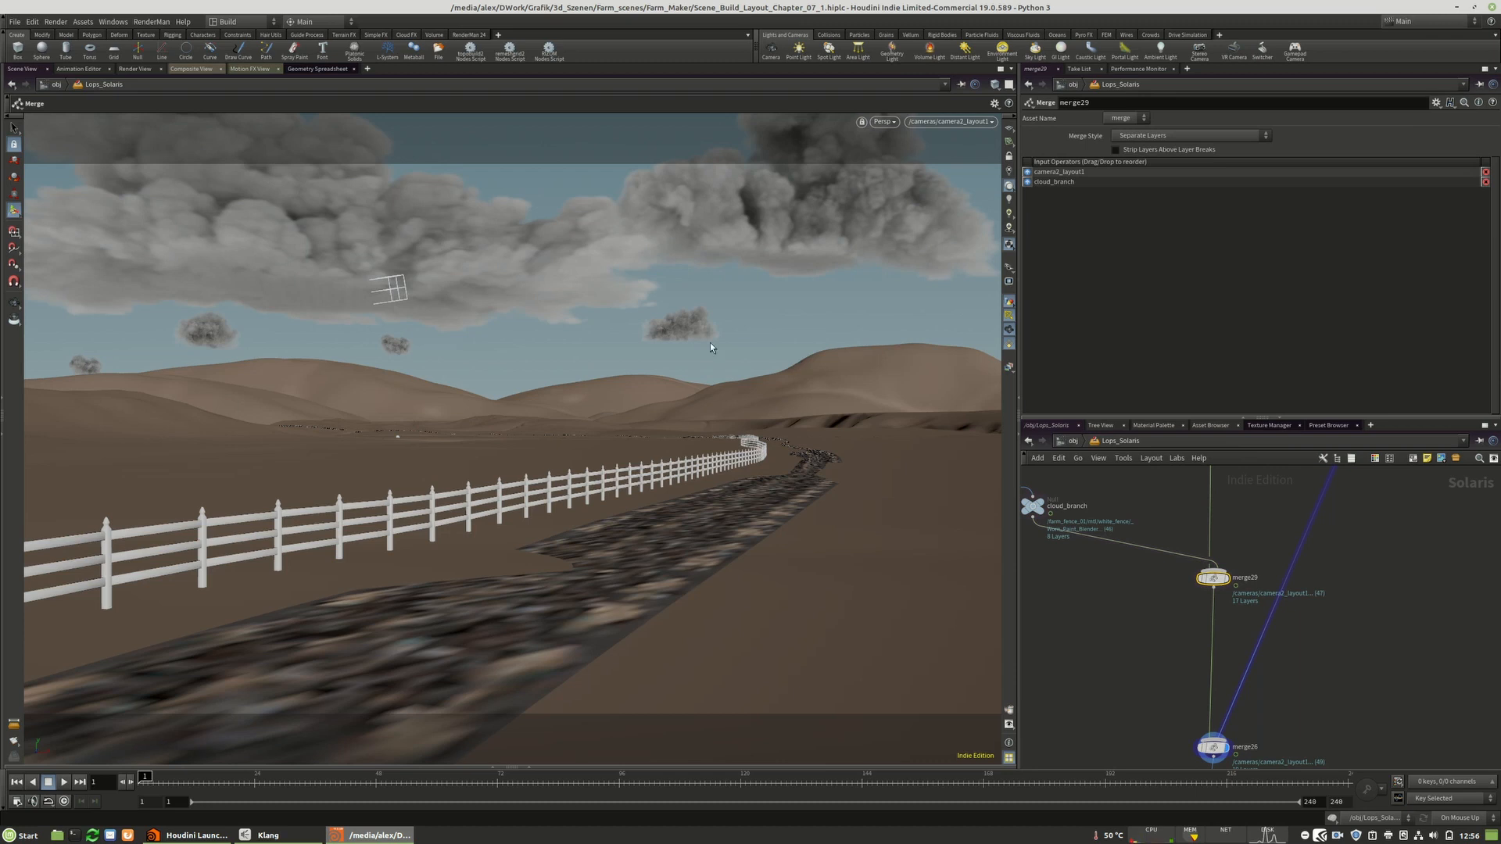
- Outside the camera view, set transform14's Z scale to 2 and move its congestus cloud to about -1126, 395, -3139
scroll(1224, 687, down, 5)
middle_drag(1239, 556, 1240, 704)
scroll(1239, 702, down, 4)
scroll(1255, 635, up, 5)
scroll(1284, 637, up, 8)
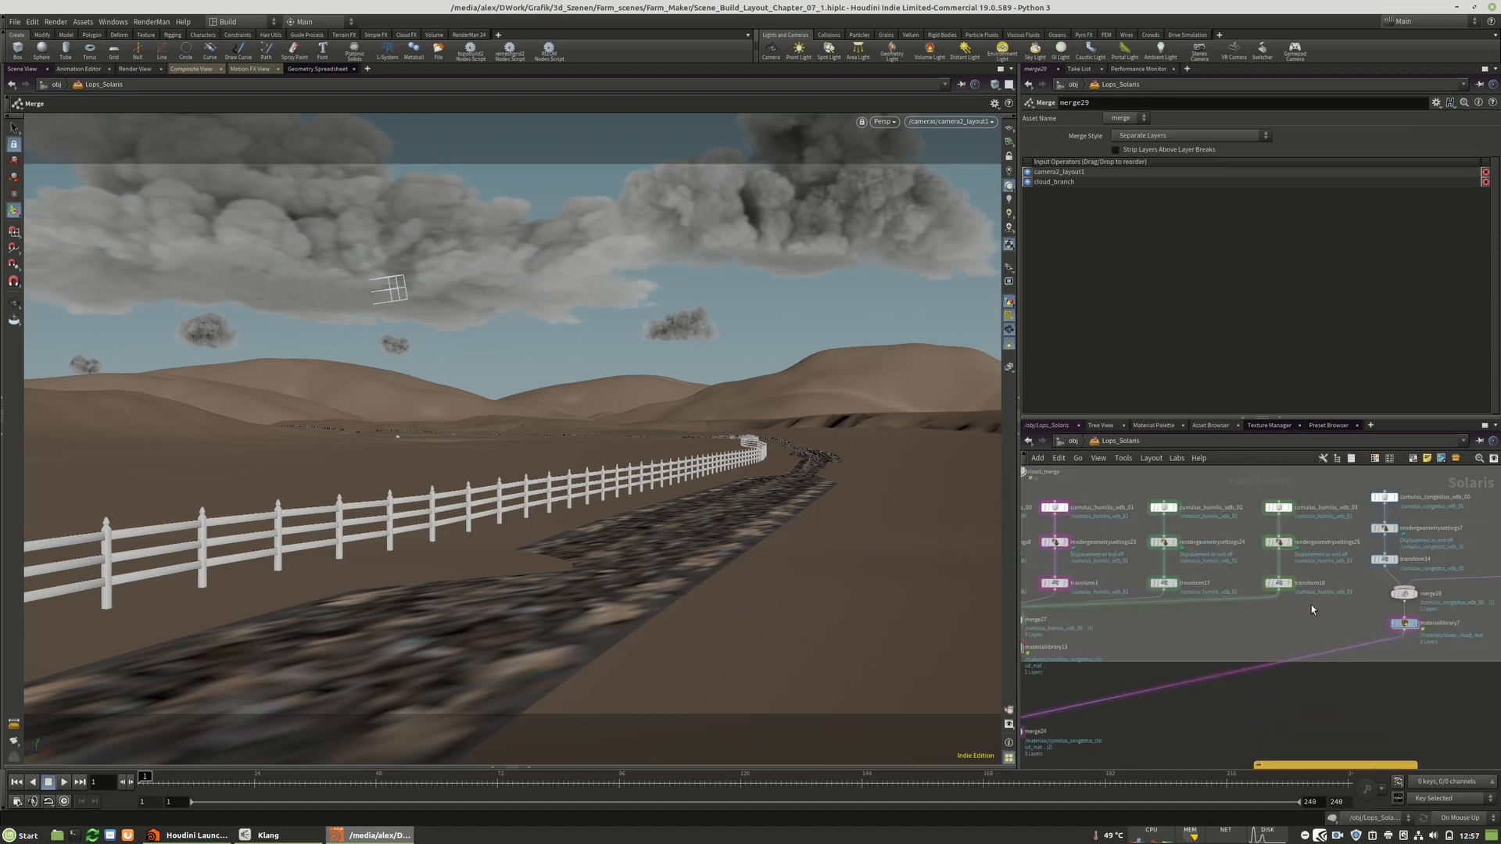
click(1285, 596)
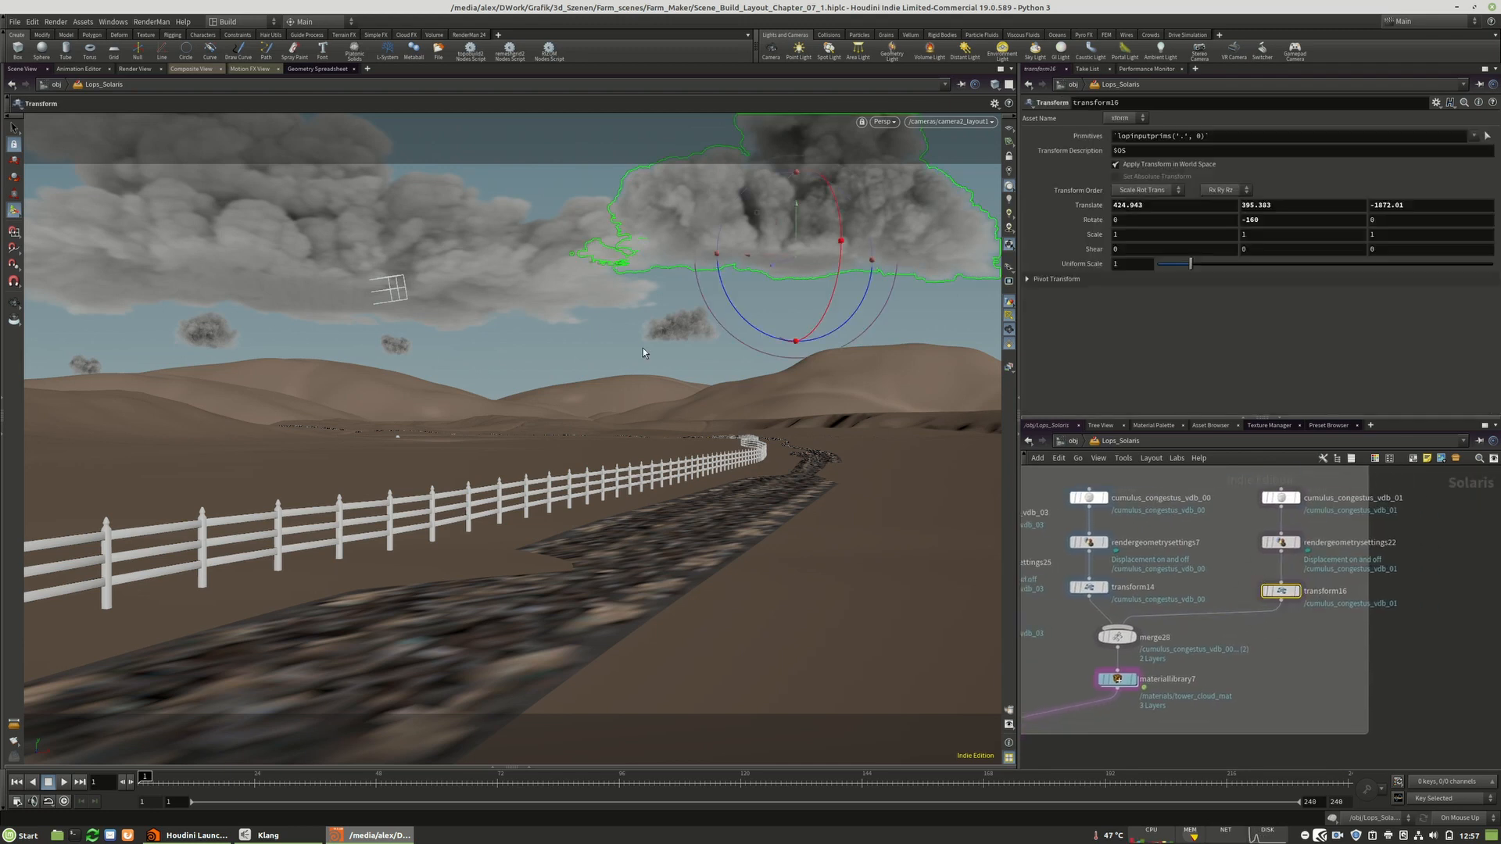
click(1088, 587)
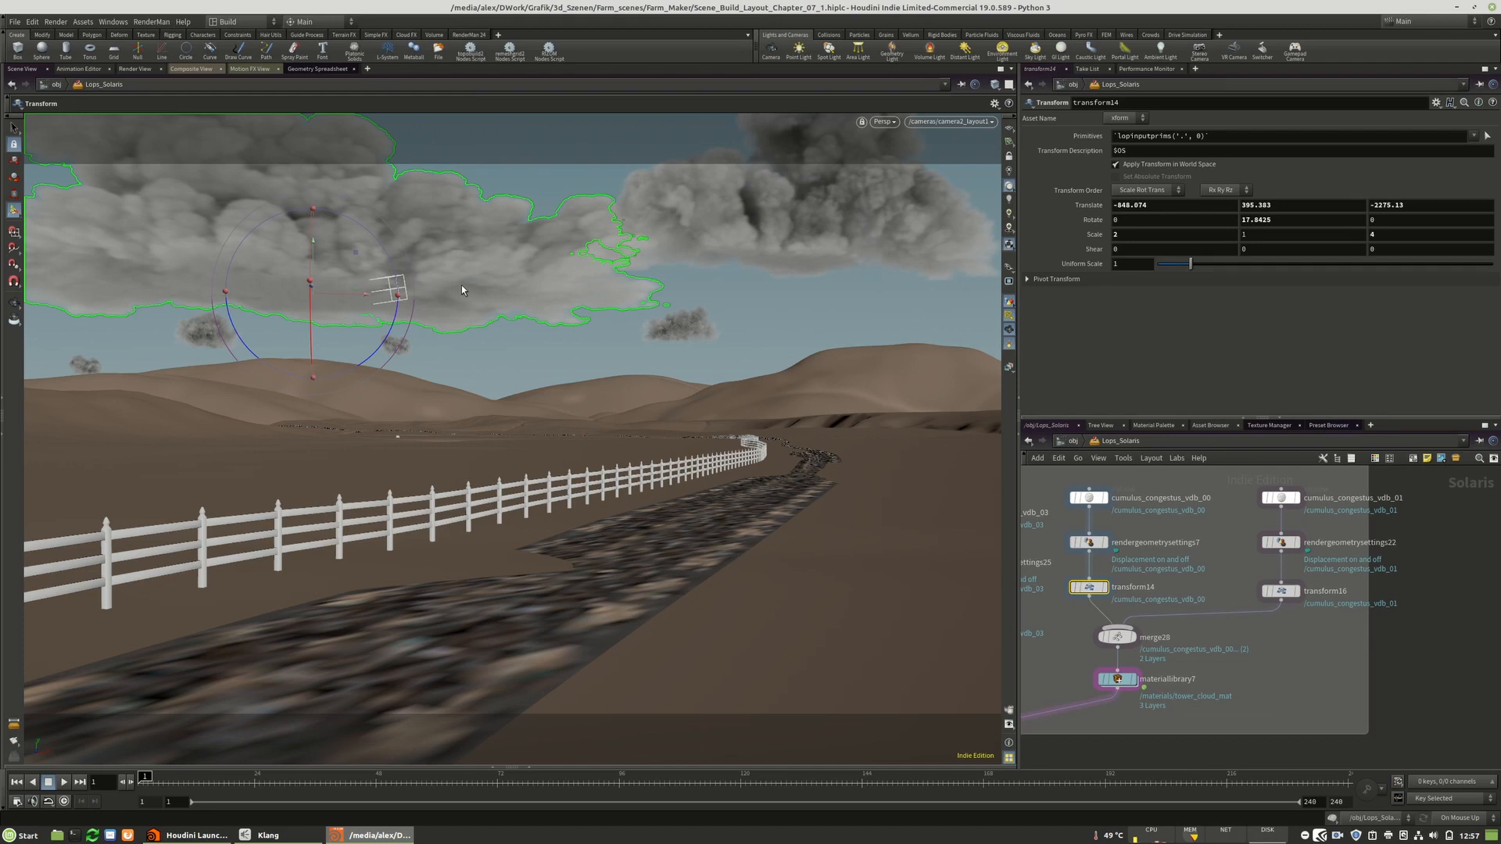
key(Escape)
drag(386, 284, 553, 352)
key(t)
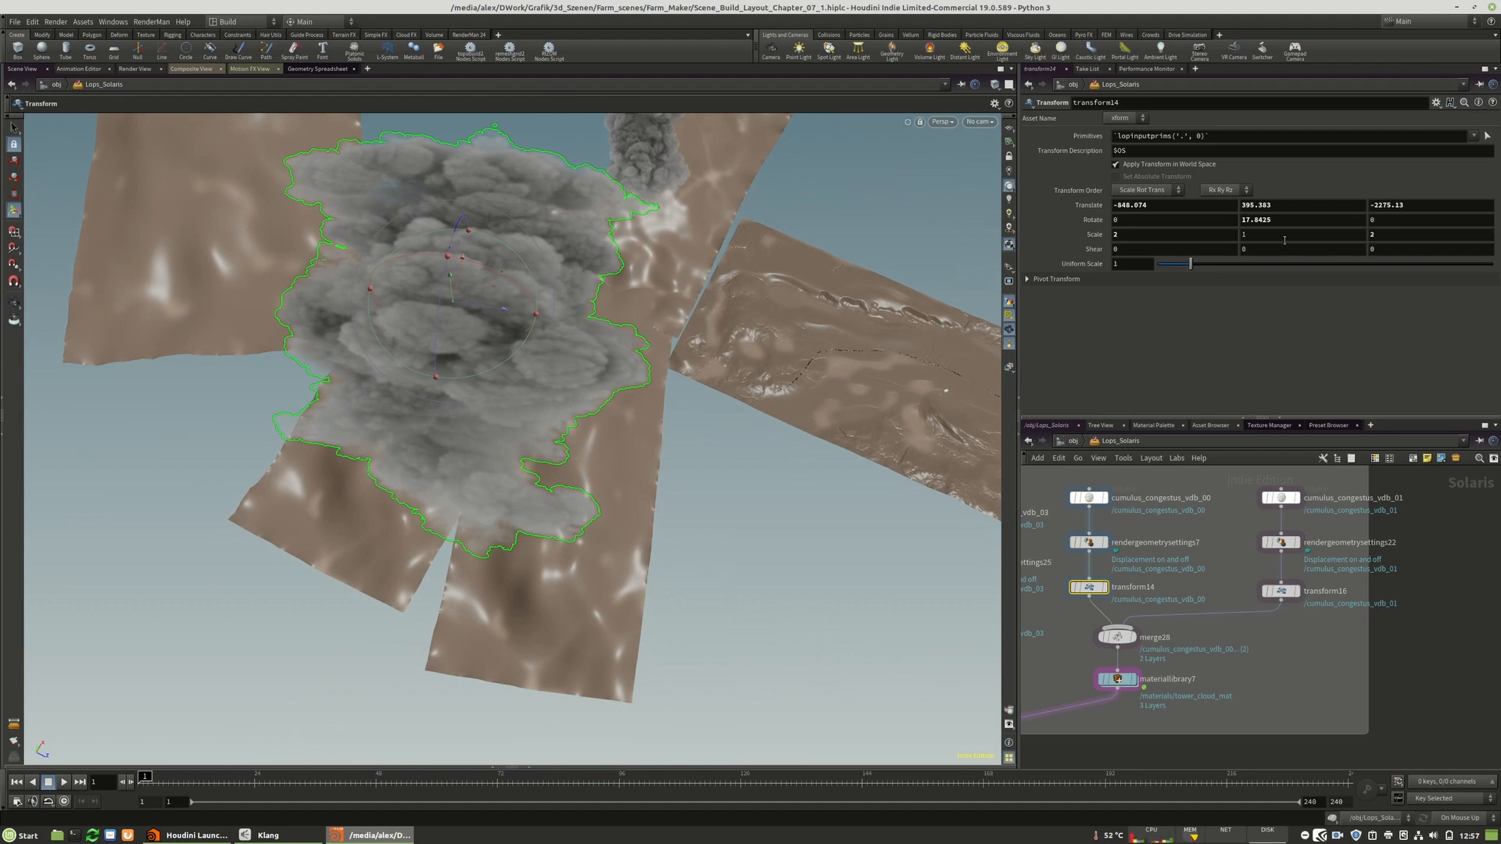
drag(499, 308, 309, 299)
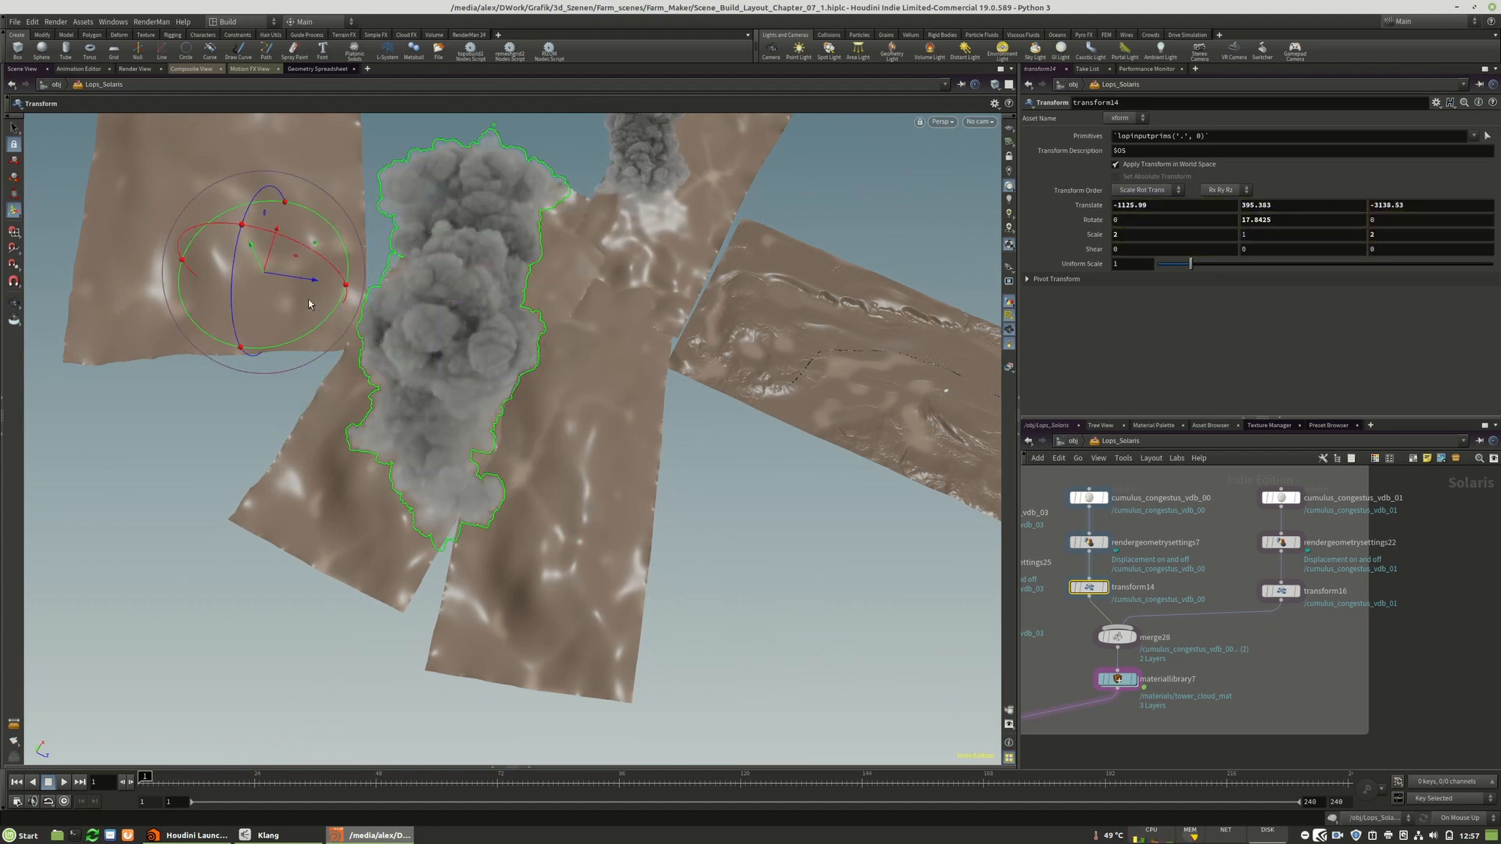
- Set transform14's Y scale to 2 for the congestus cloud
key(Escape)
drag(402, 289, 528, 239)
key(t)
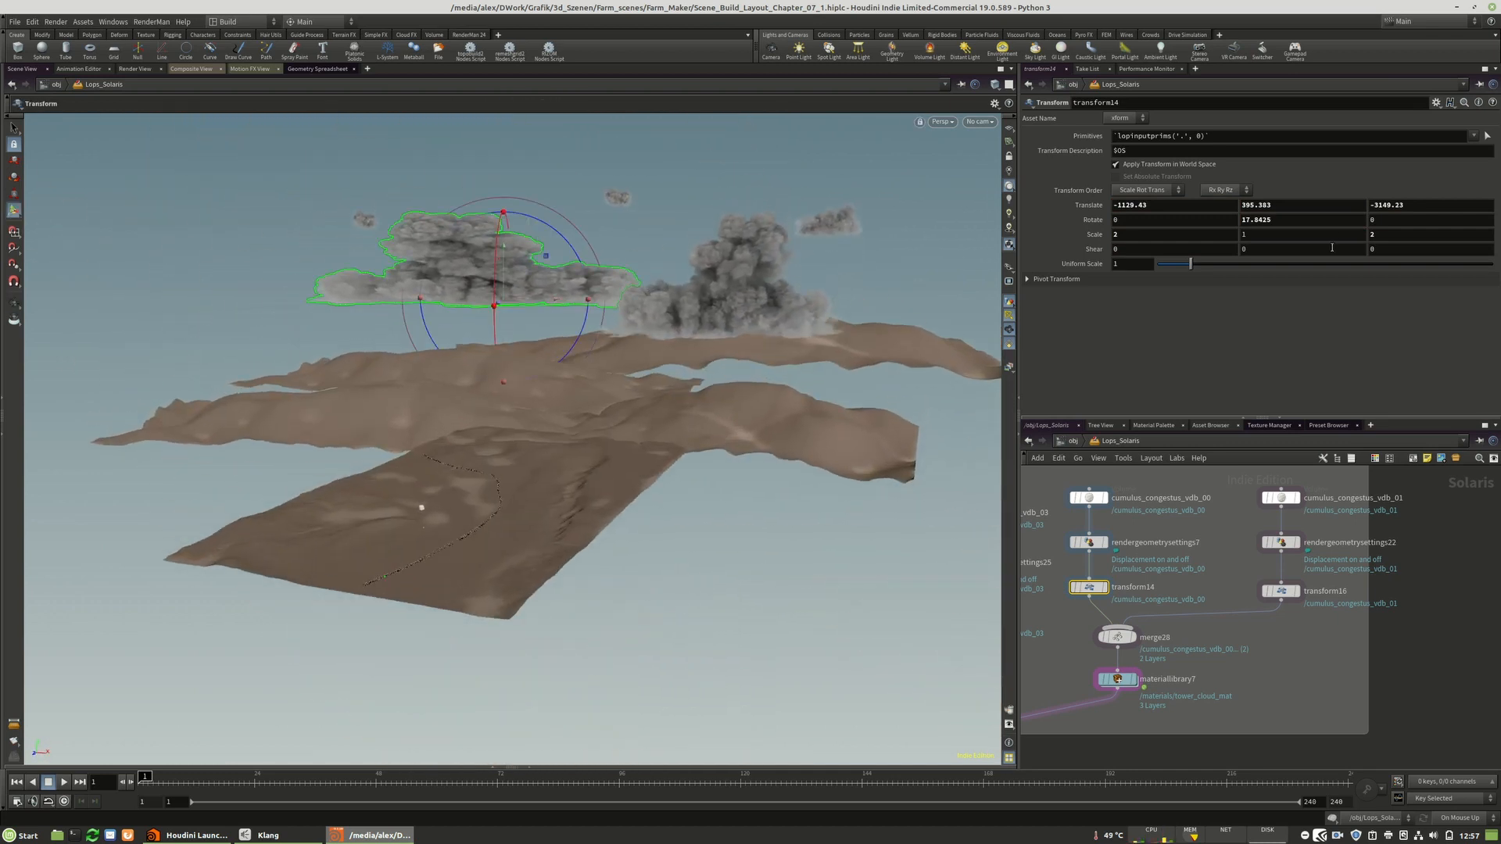
double_click(1310, 233)
text(2)
key(Return)
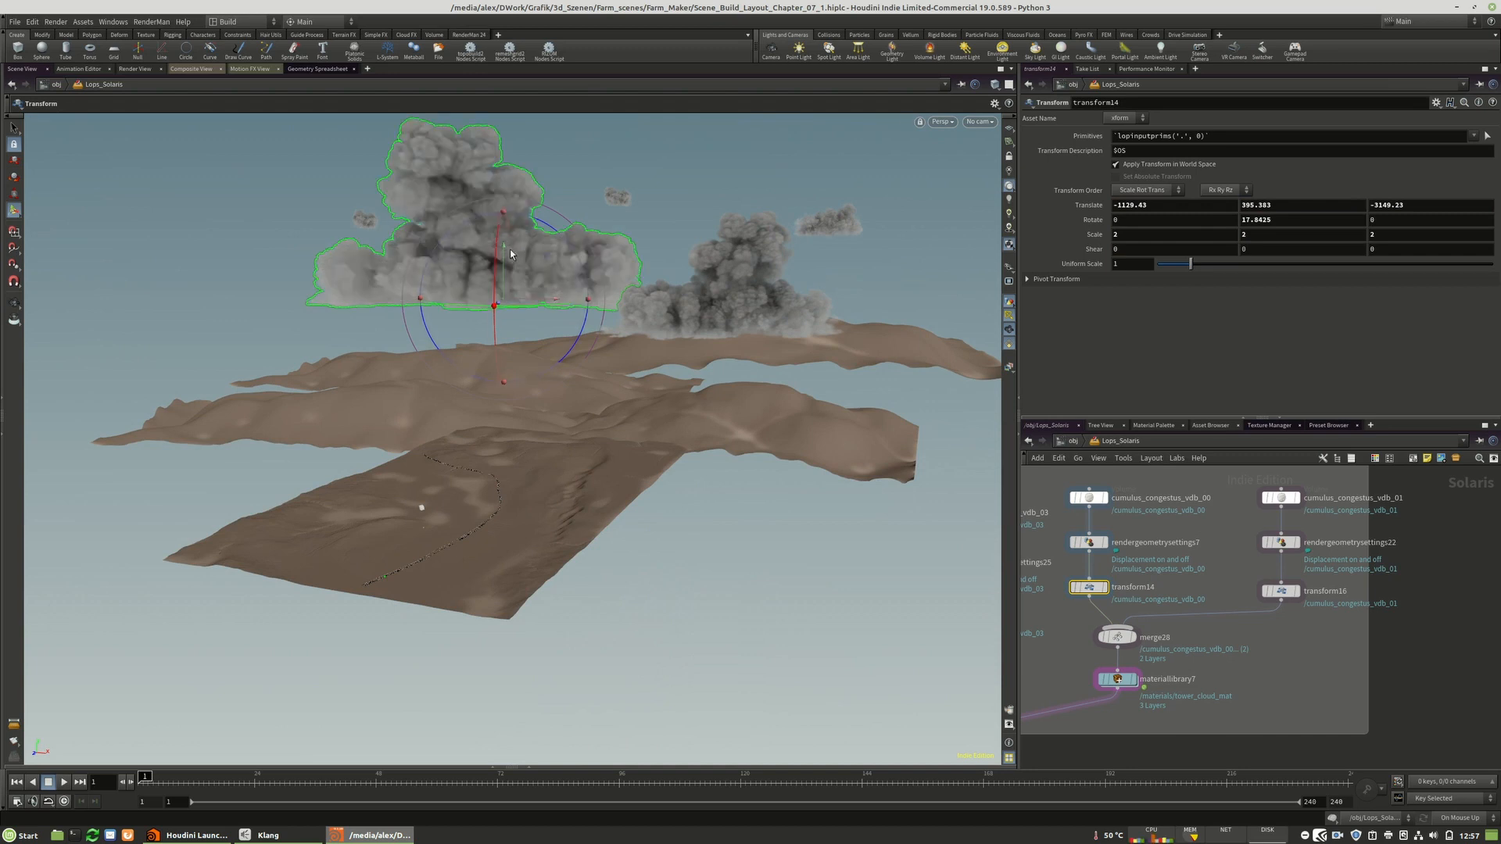
- Move the scaled congestus cloud farther back with transform14 to about -1295, 427, -3663
alt+drag(525, 286, 500, 262)
key(Escape)
alt+drag(596, 253, 801, 368)
drag(537, 334, 436, 326)
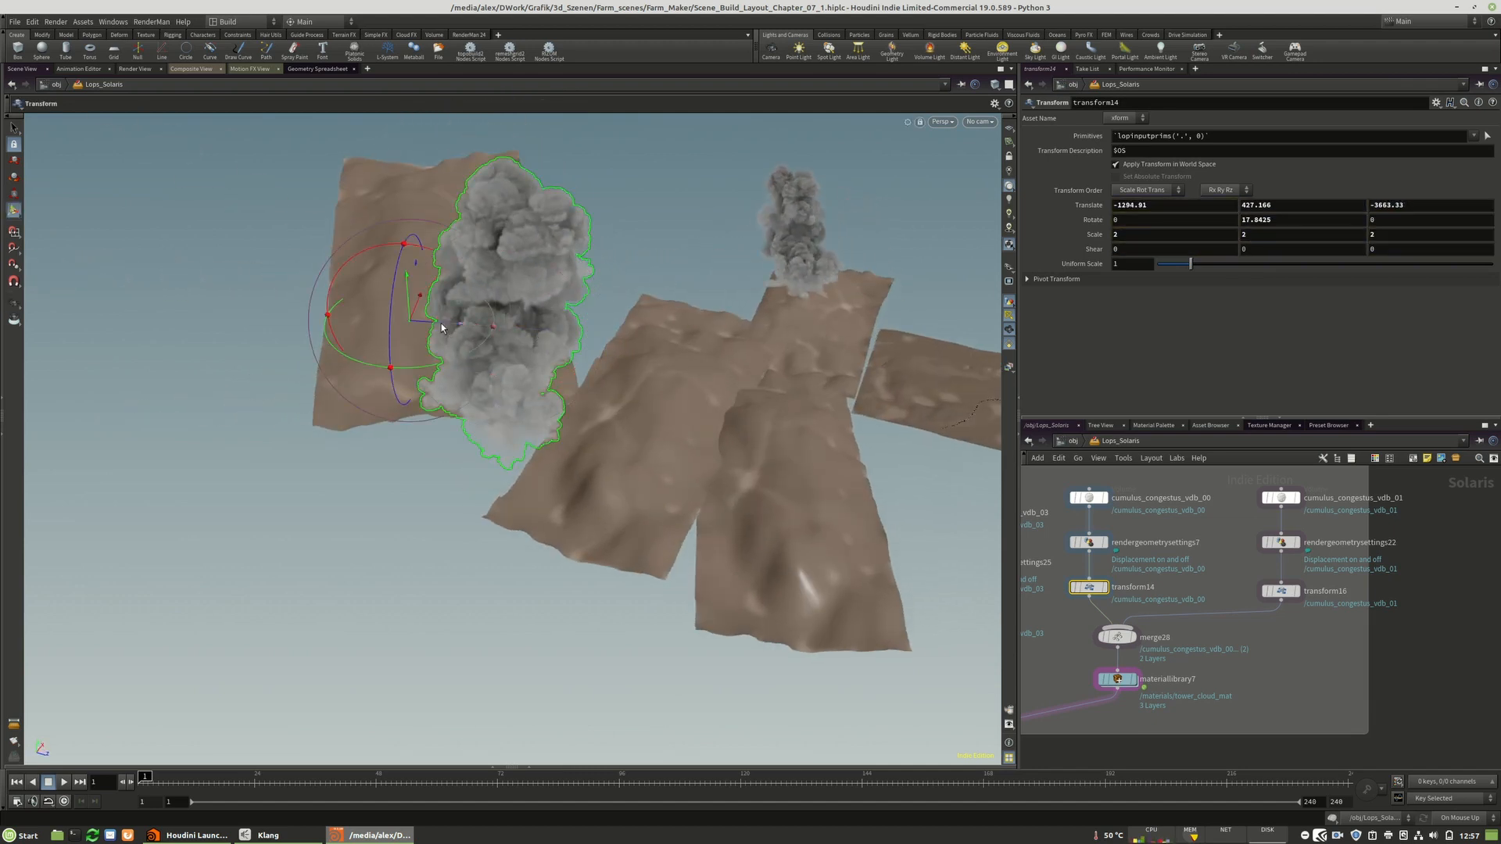
- Look through camera2_layout1 again and display the output of the hdprman2 render node
key(h)
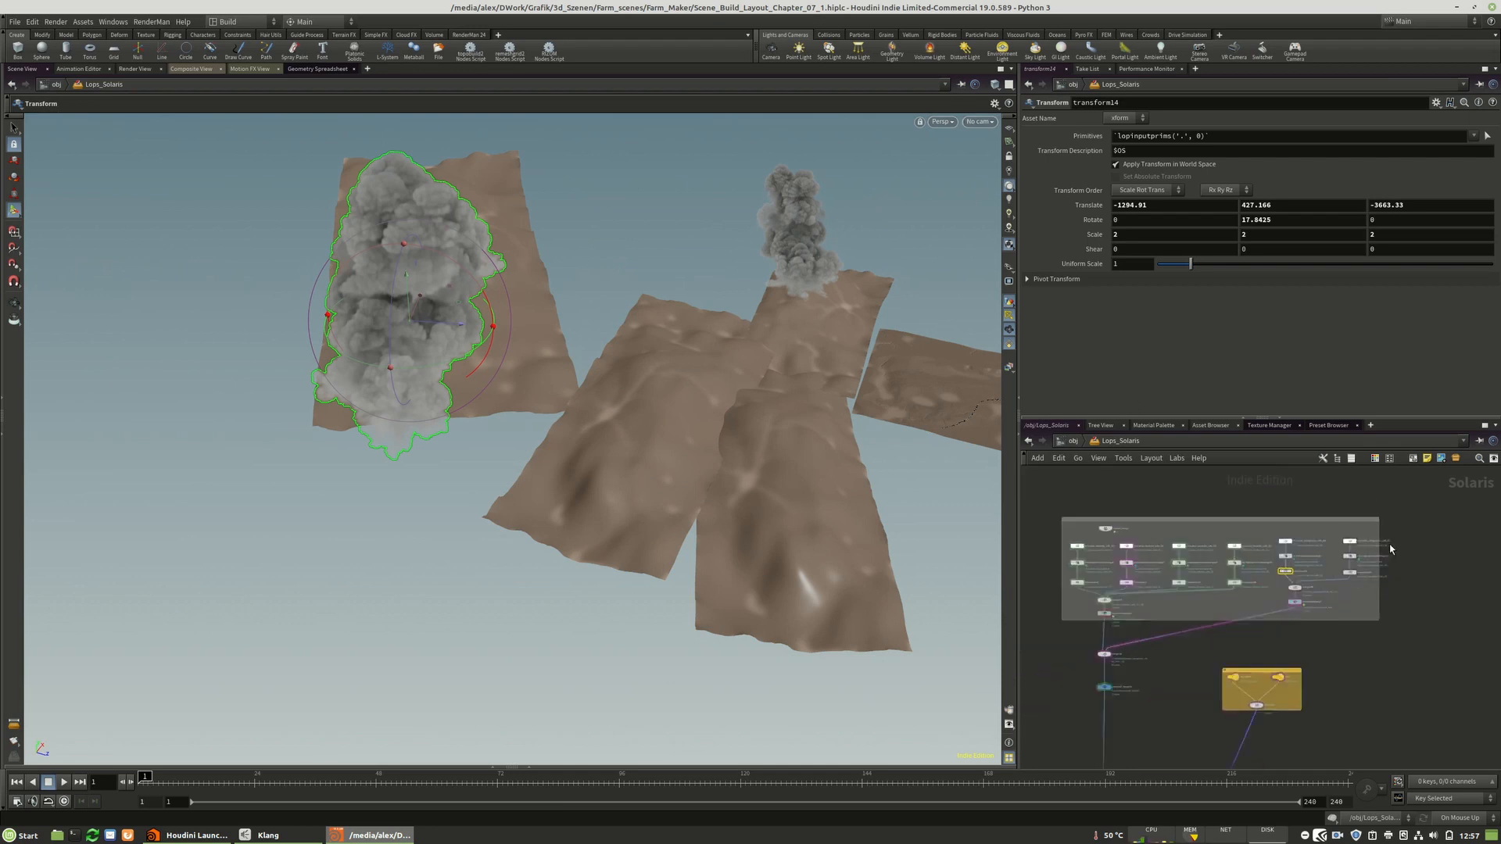
click(978, 122)
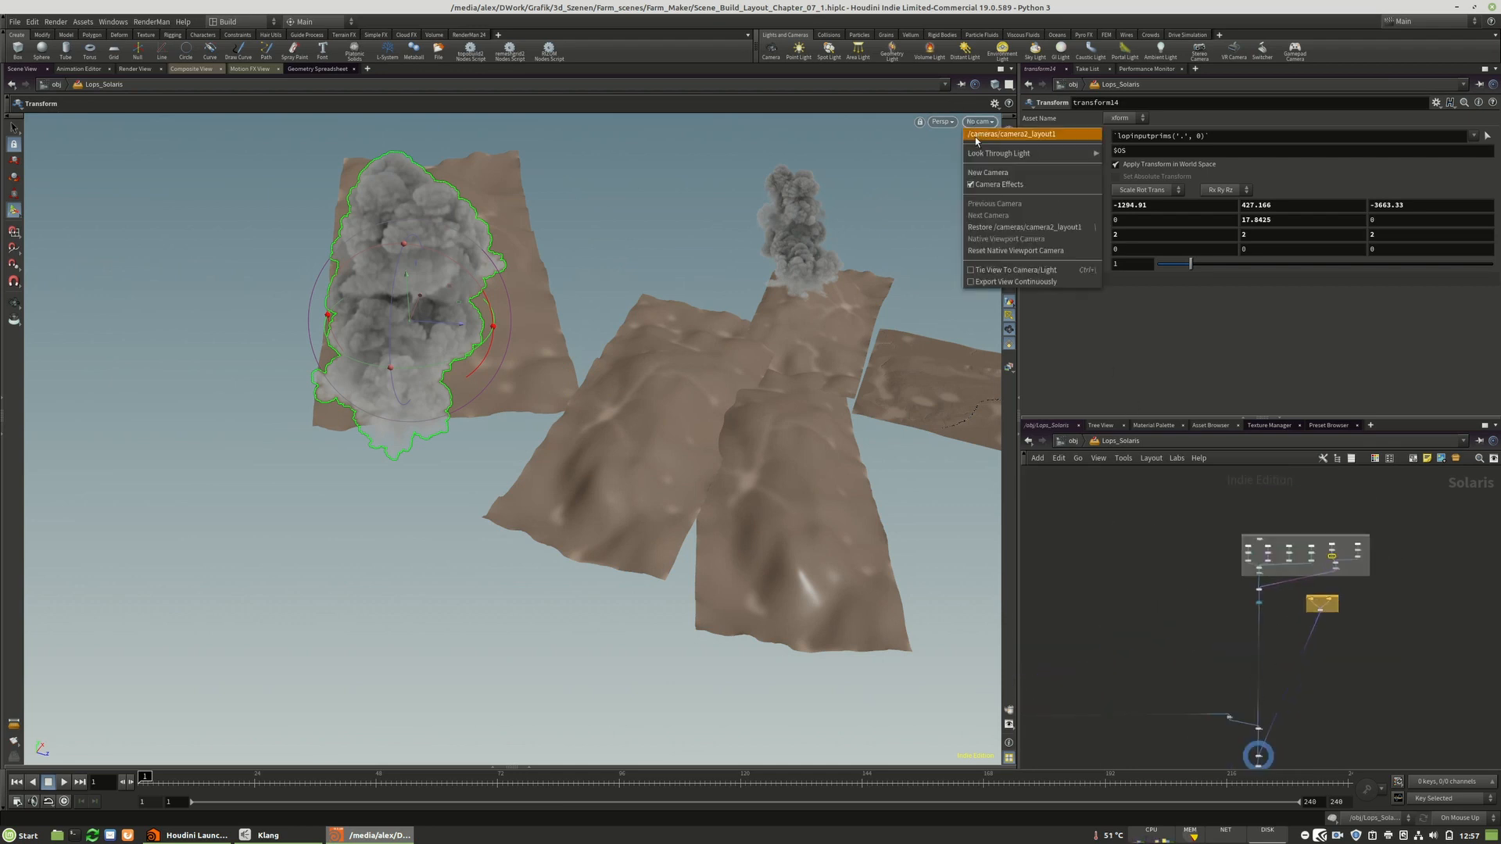
click(992, 189)
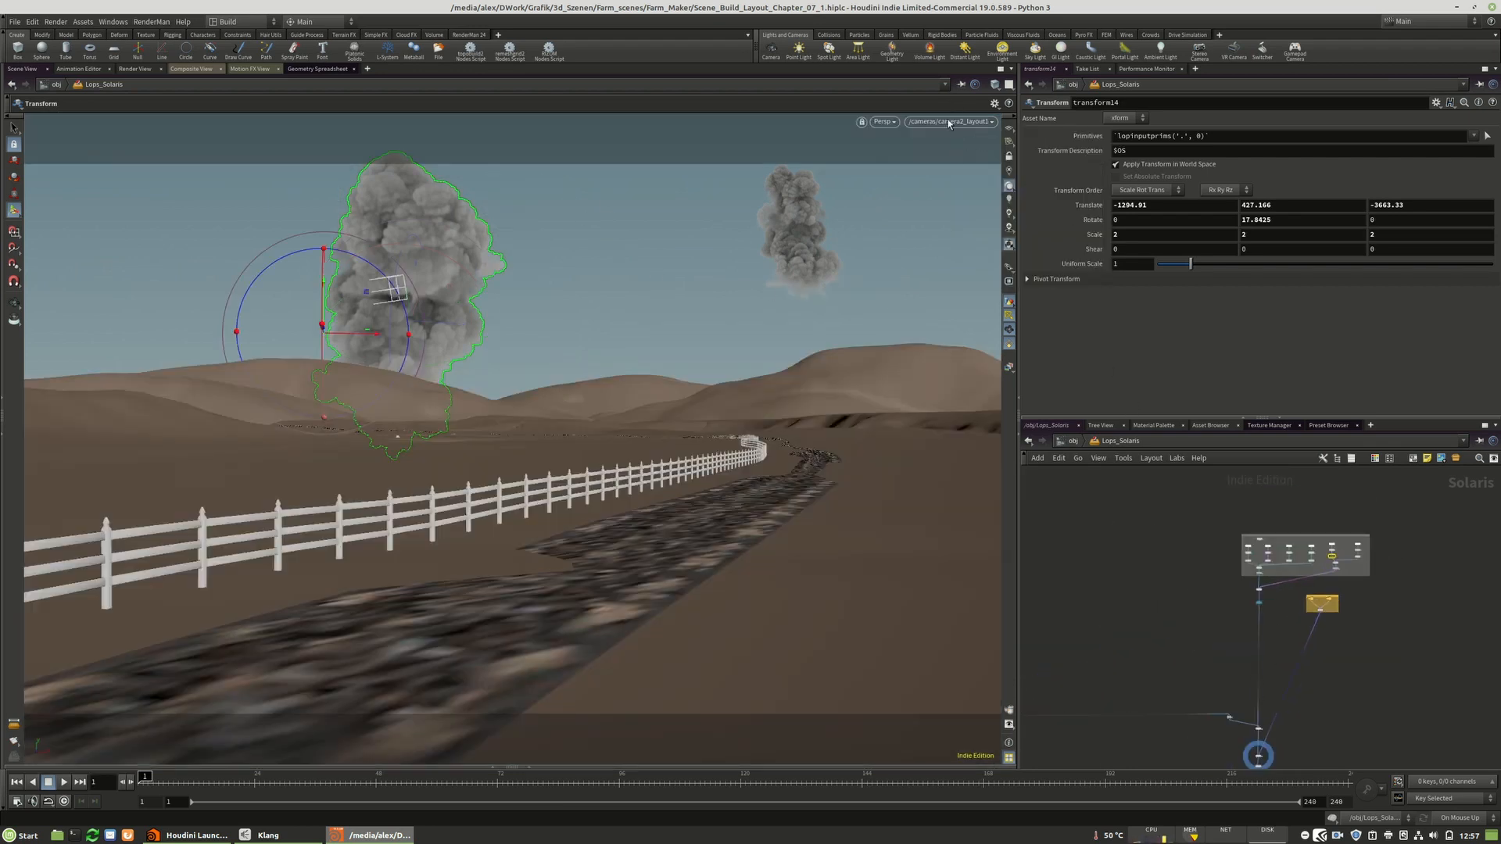
scroll(1259, 727, up, 5)
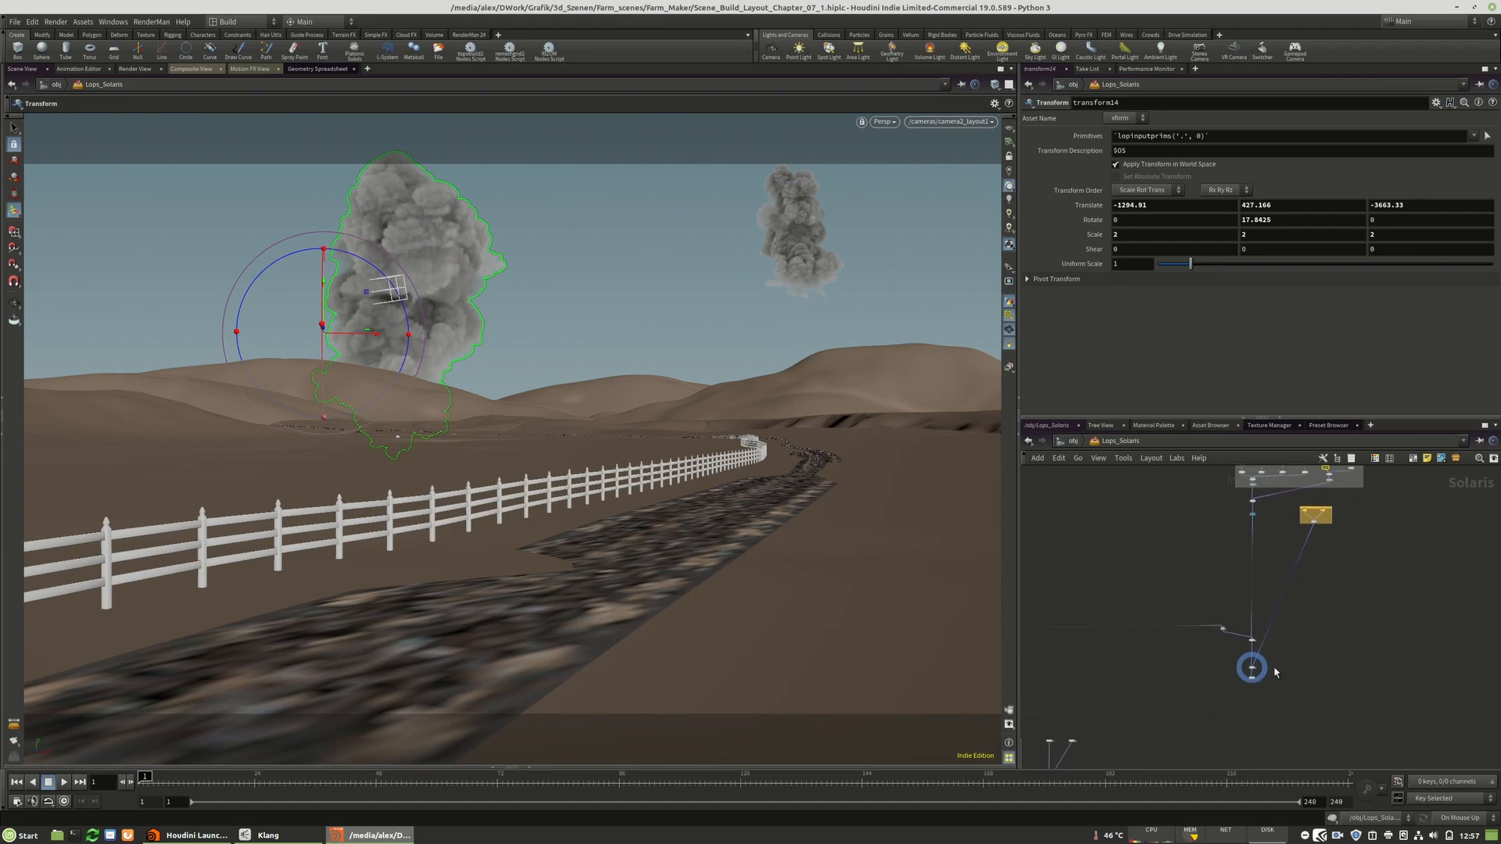
click(1216, 683)
click(1203, 683)
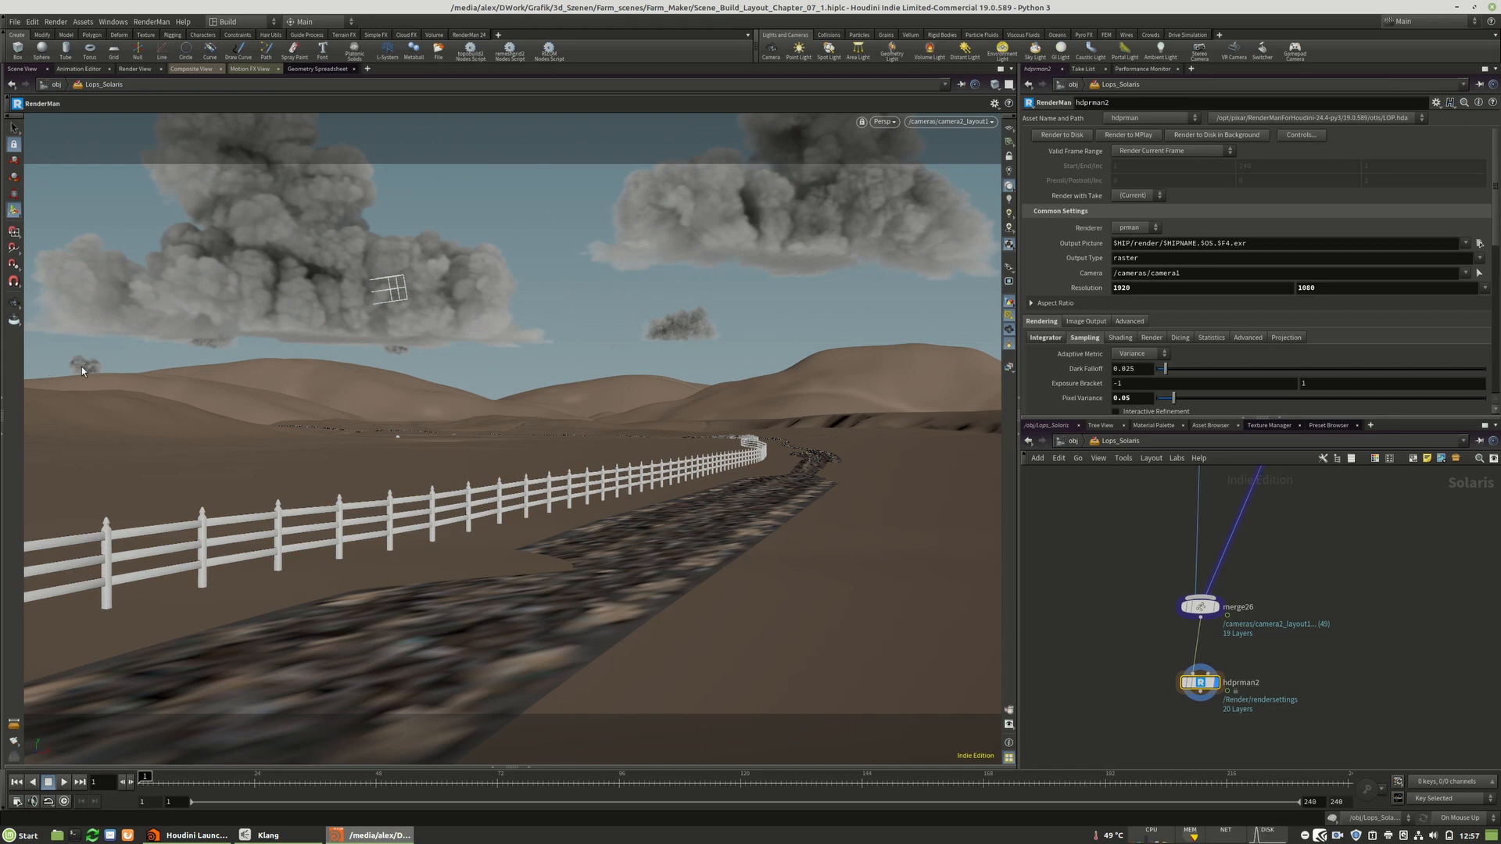
- Move transform18's humilis cloud to about -7171, 1061, -11394 and transform17's humilis cloud to about -1231, 1045, -14355
scroll(1258, 726, down, 5)
scroll(1328, 567, up, 10)
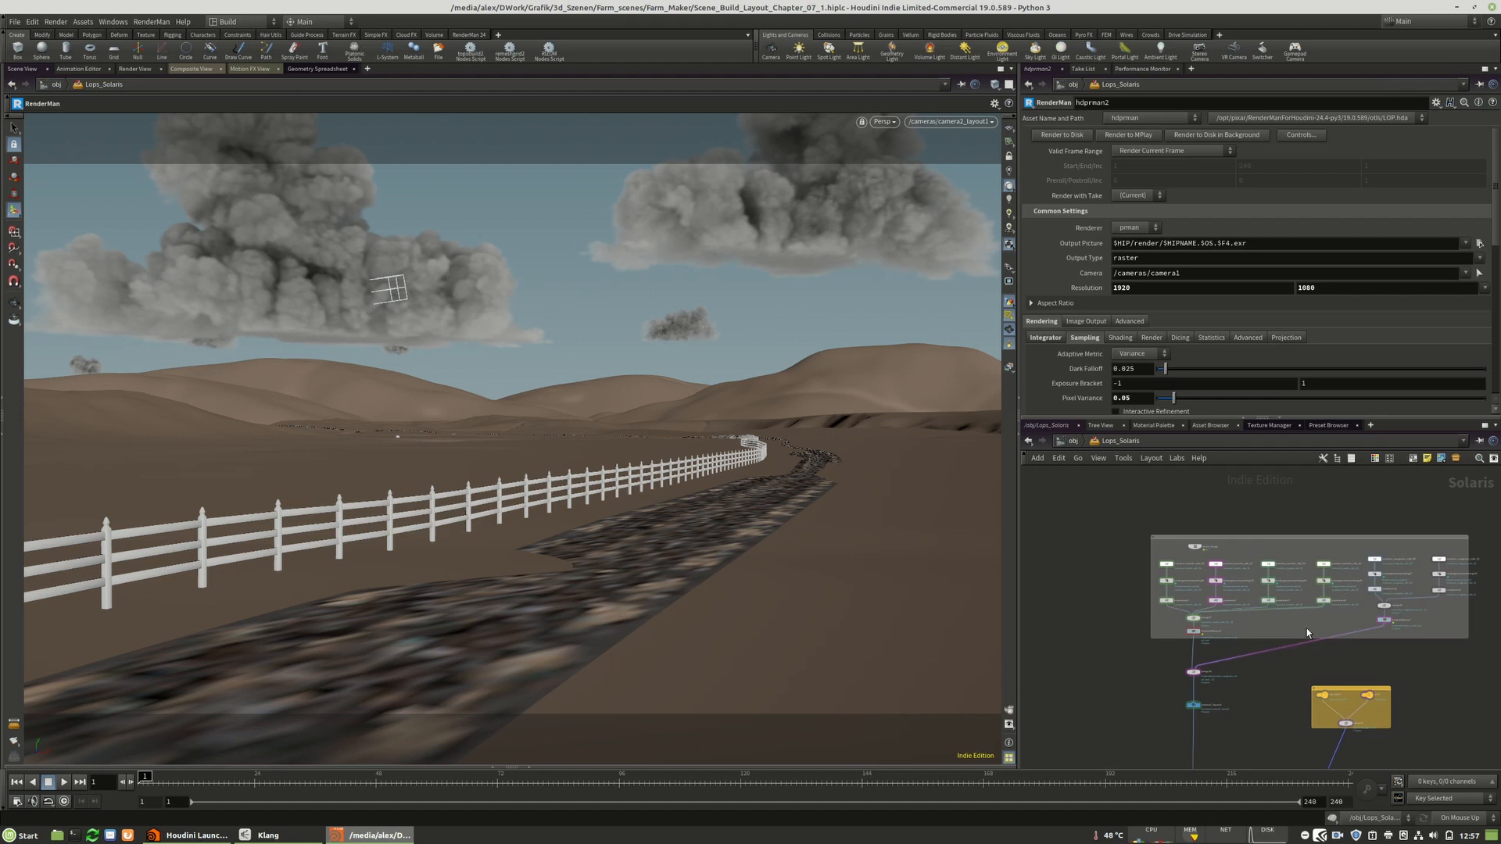
click(1343, 582)
mouse_move(85, 348)
mouse_down()
mouse_move(87, 310)
mouse_move(90, 330)
mouse_up()
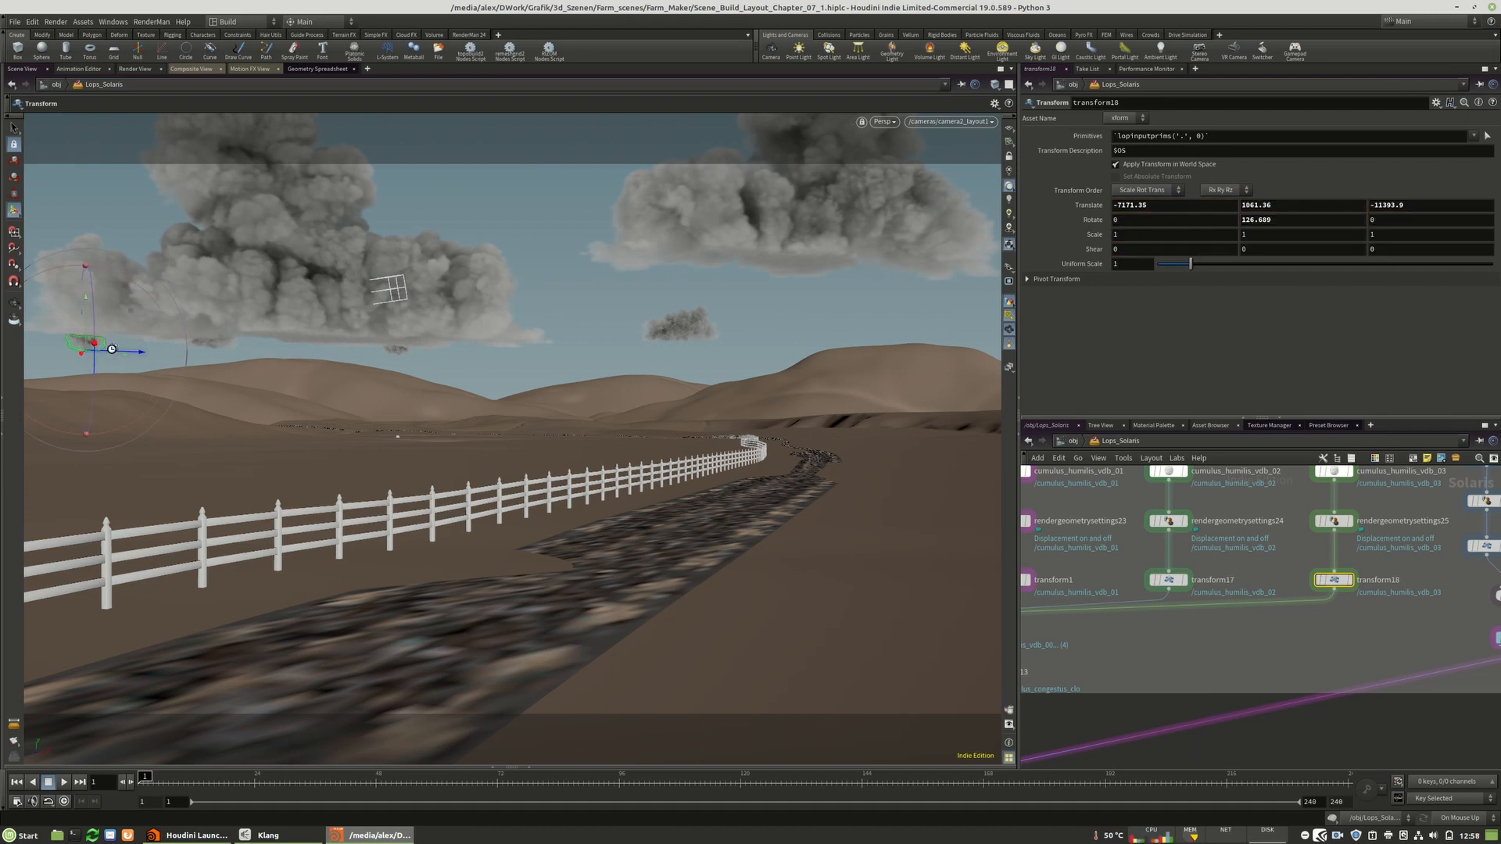
click(1171, 581)
drag(446, 362, 591, 367)
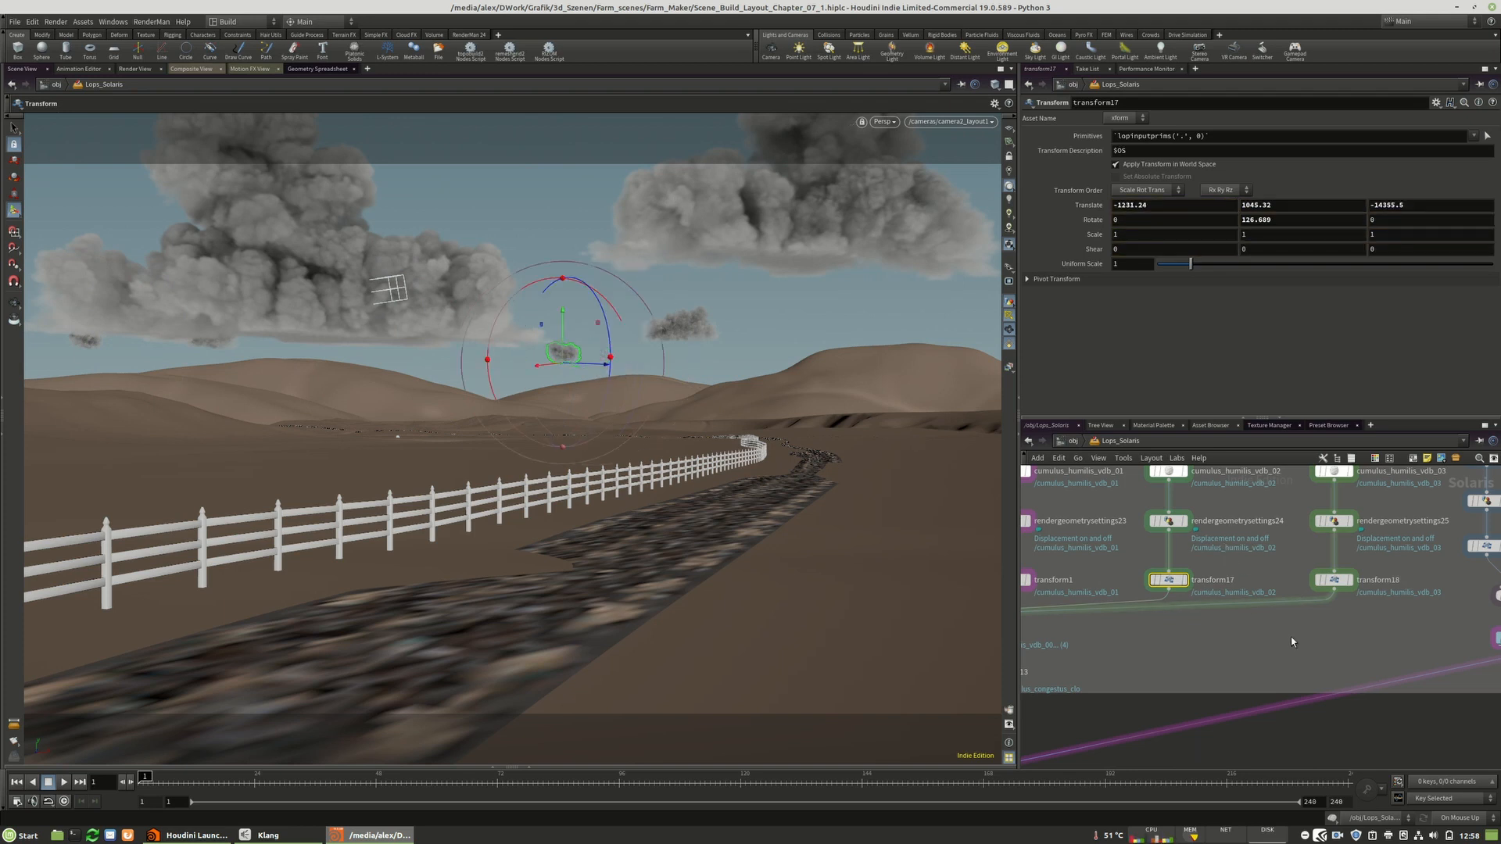
- Shift transform1's humilis cloud slightly sideways, try a uniform scale of 2, and set the uniform scale to 1.5
scroll(1417, 626, down, 4)
scroll(1213, 607, up, 3)
scroll(1126, 577, down, 3)
scroll(1188, 593, up, 4)
click(1184, 589)
drag(734, 350, 750, 350)
click(1118, 264)
text(2)
key(Return)
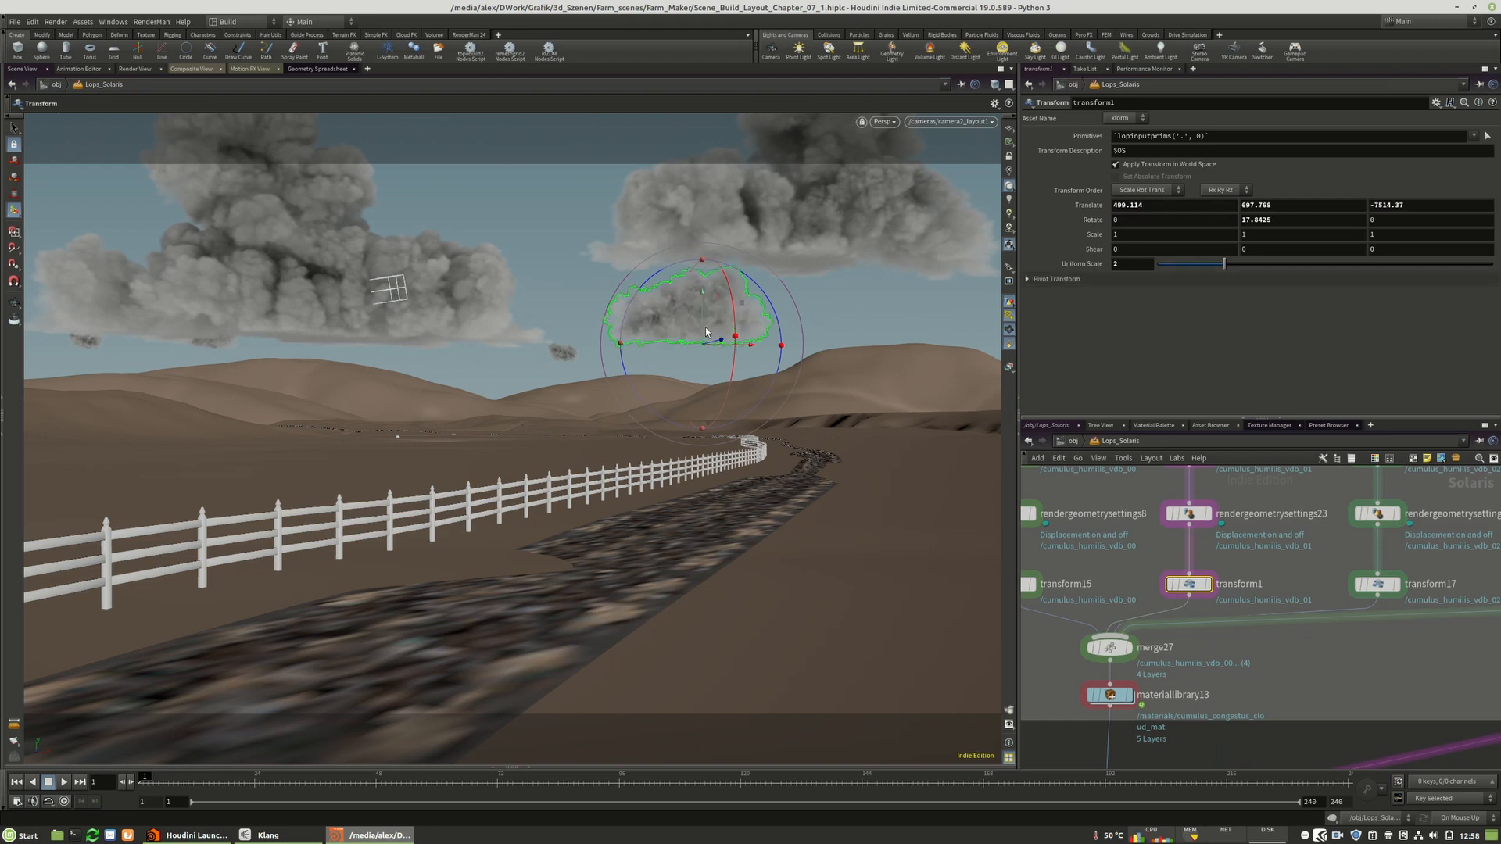
click(1116, 264)
text(1.5)
key(Return)
- Fine-tune the height of transform1's humilis cloud, trying Y translates of about 716, 675 and 735 and raising it slightly further
drag(698, 312, 701, 316)
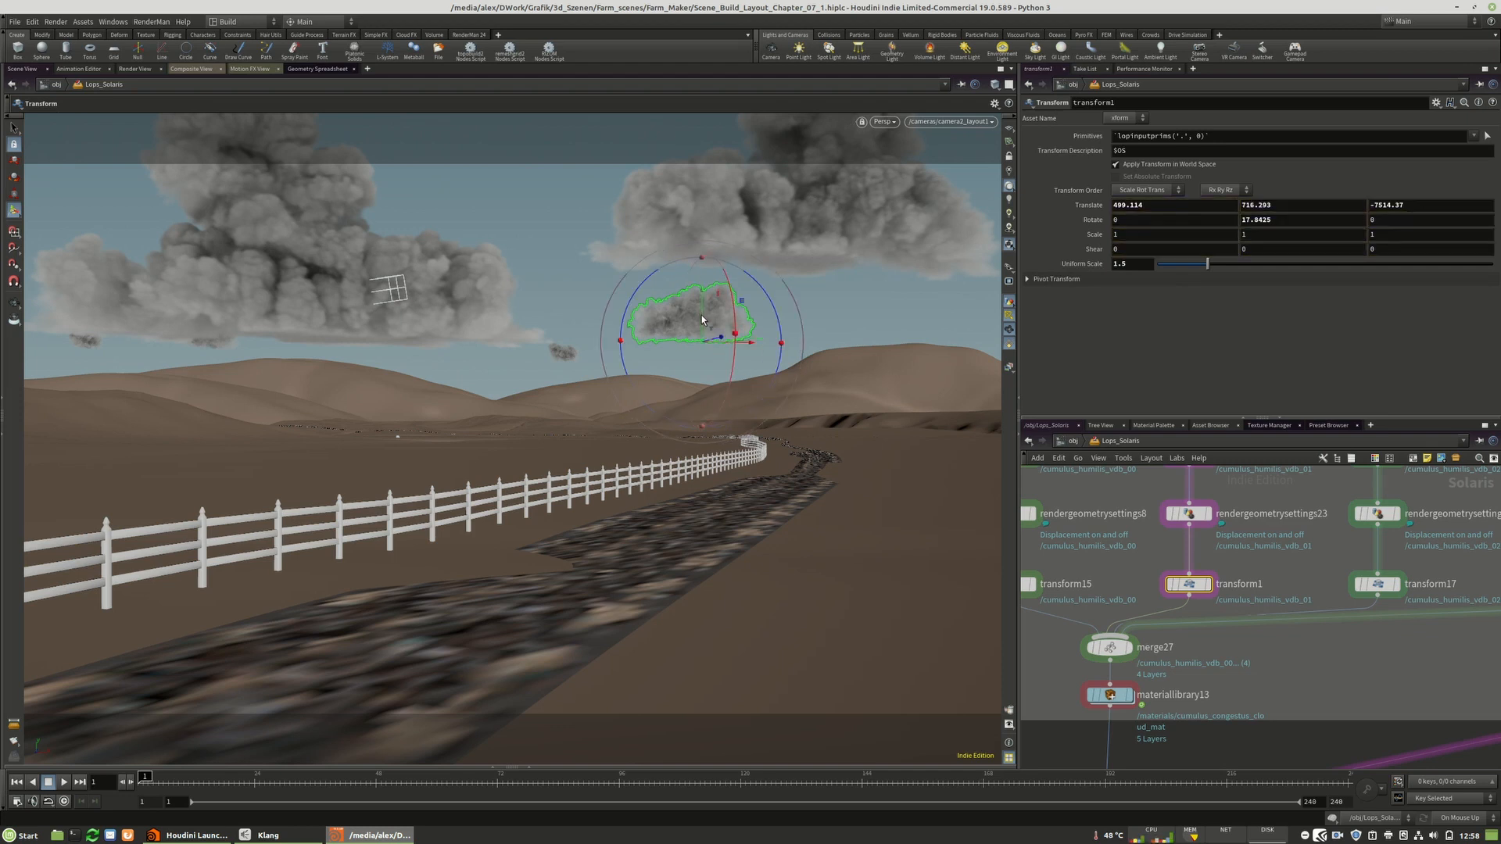
drag(701, 316, 699, 324)
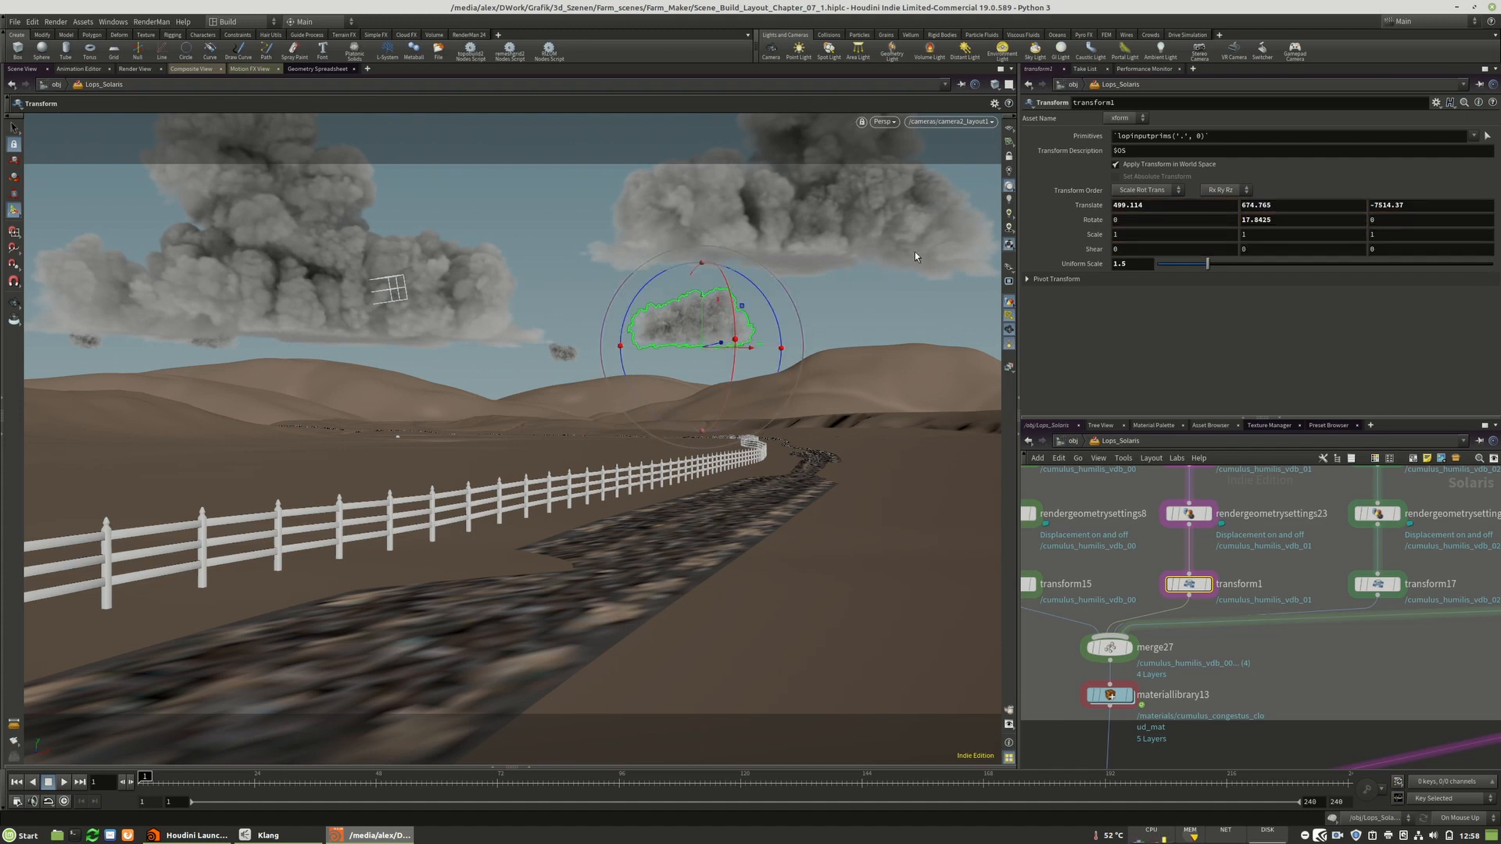
drag(711, 326, 710, 313)
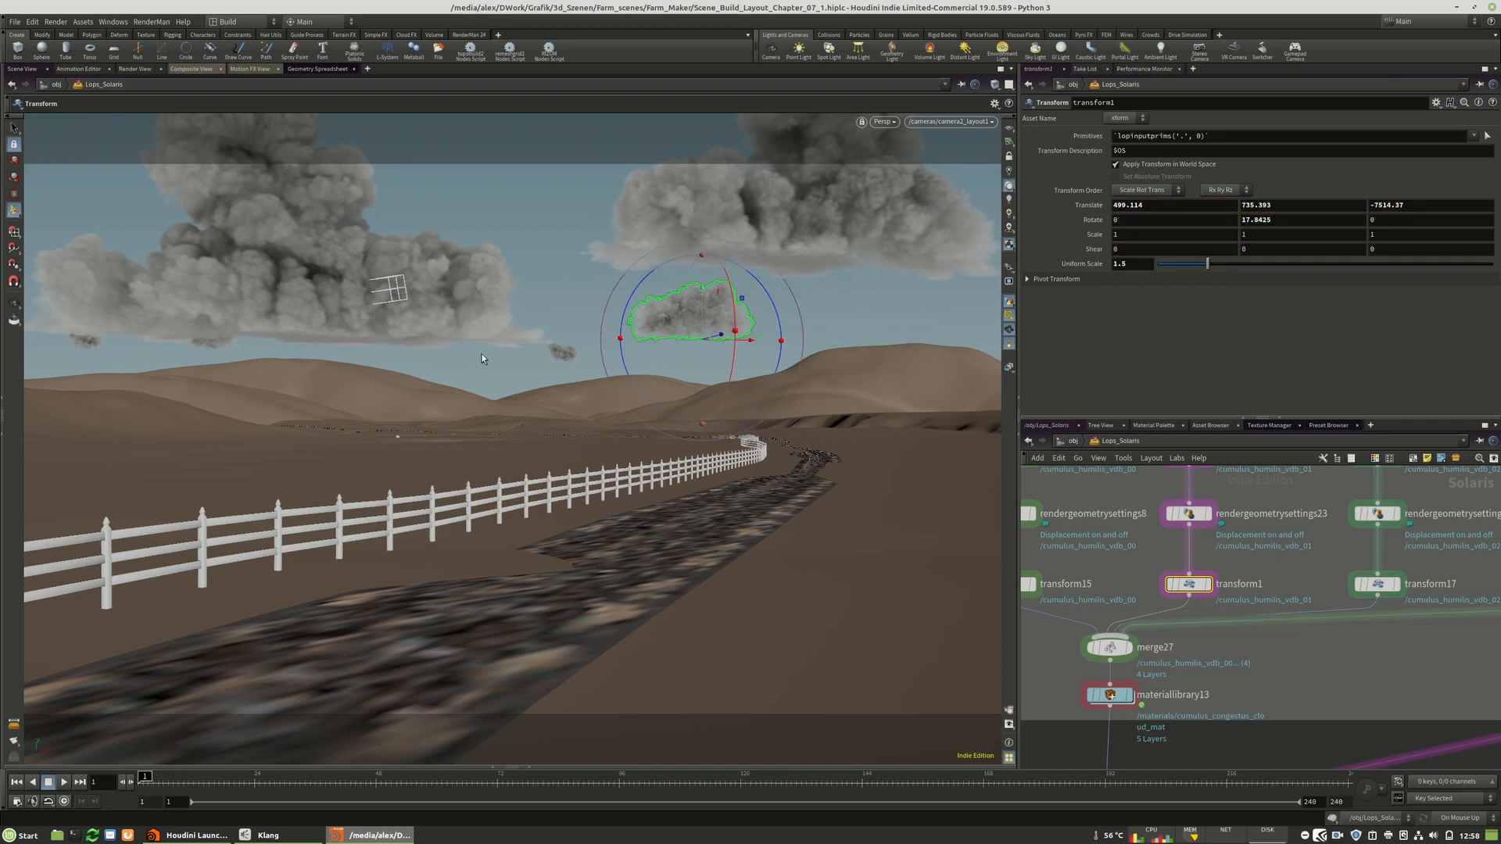
drag(698, 306, 704, 299)
- Reposition transform15's small humilis cloud sideways above the distant hills in the camera view
middle_drag(1147, 569, 1378, 578)
click(1243, 594)
drag(244, 357, 301, 353)
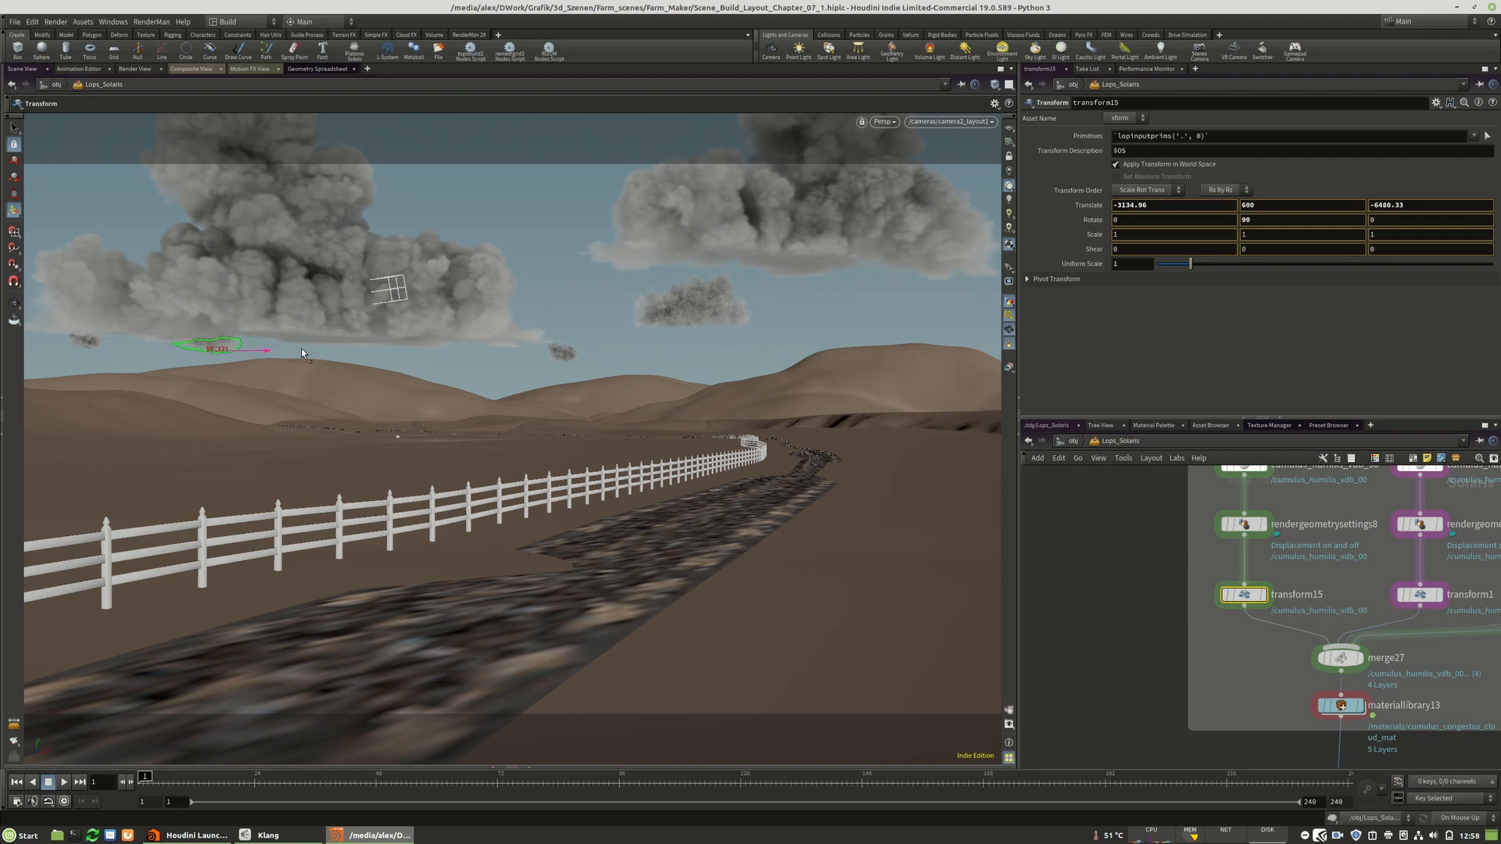
mouse_move(506, 352)
mouse_down()
mouse_move(475, 372)
mouse_move(515, 377)
mouse_up()
- Nudge the small humilis cloud near the middle of the horizon slightly sideways
middle_drag(1407, 563, 1089, 599)
click(1290, 630)
mouse_move(564, 364)
mouse_down()
mouse_move(600, 365)
mouse_move(572, 364)
mouse_up()
click(1483, 630)
scroll(1244, 589, down, 5)
scroll(1328, 594, up, 5)
- Try shifting the second congestus cloud sideways, resetting its rotation and setting its X and Z scale to 2
click(1254, 592)
drag(865, 241, 902, 247)
ctrl+middle_click(1429, 220)
ctrl+middle_click(1214, 221)
double_click(1118, 234)
text(2)
key(Tab)
key(Tab)
text(2)
key(Return)
- Try a Z translate of -3000 and a Y scale of 2 on the second congestus cloud
double_click(1388, 205)
text(-3000)
key(Return)
double_click(1251, 234)
text(2)
- Try a Y rotation of -25 on the second congestus cloud, shift it sideways and readjust its rotation
double_click(1259, 219)
text(-25)
key(Return)
drag(726, 311, 798, 308)
ctrl+middle_click(1172, 220)
ctrl+middle_click(1388, 219)
drag(1273, 220, 1246, 226)
- Replace the second congestus cloud's transform with a copy of transform14 and move that cloud across the sky over the far hills
middle_drag(1219, 547, 1319, 547)
key(Delete)
alt+drag(1077, 586, 1354, 585)
drag(375, 342, 840, 335)
- Try Y rotations of 180 and 200 on transform19's congestus cloud and set the Y rotation to 220
double_click(1258, 219)
text(180)
double_click(1255, 220)
text(200)
key(Return)
double_click(1255, 220)
text(220)
key(Return)
- Select the next humilis transform and reposition its cloud sideways in the camera view
middle_drag(1094, 532, 1329, 547)
click(1072, 626)
click(1310, 626)
middle_drag(1047, 609, 1274, 600)
click(1070, 616)
drag(594, 342, 692, 350)
- Leave the camera view and move transform19's congestus cloud to about 958, 476, -5953 relative to the landscape
alt+drag(523, 227, 438, 313)
alt+right_drag(438, 313, 547, 360)
scroll(1375, 609, down, 2)
middle_drag(1446, 609, 1110, 626)
click(1445, 629)
alt+drag(664, 344, 627, 363)
drag(608, 491, 654, 423)
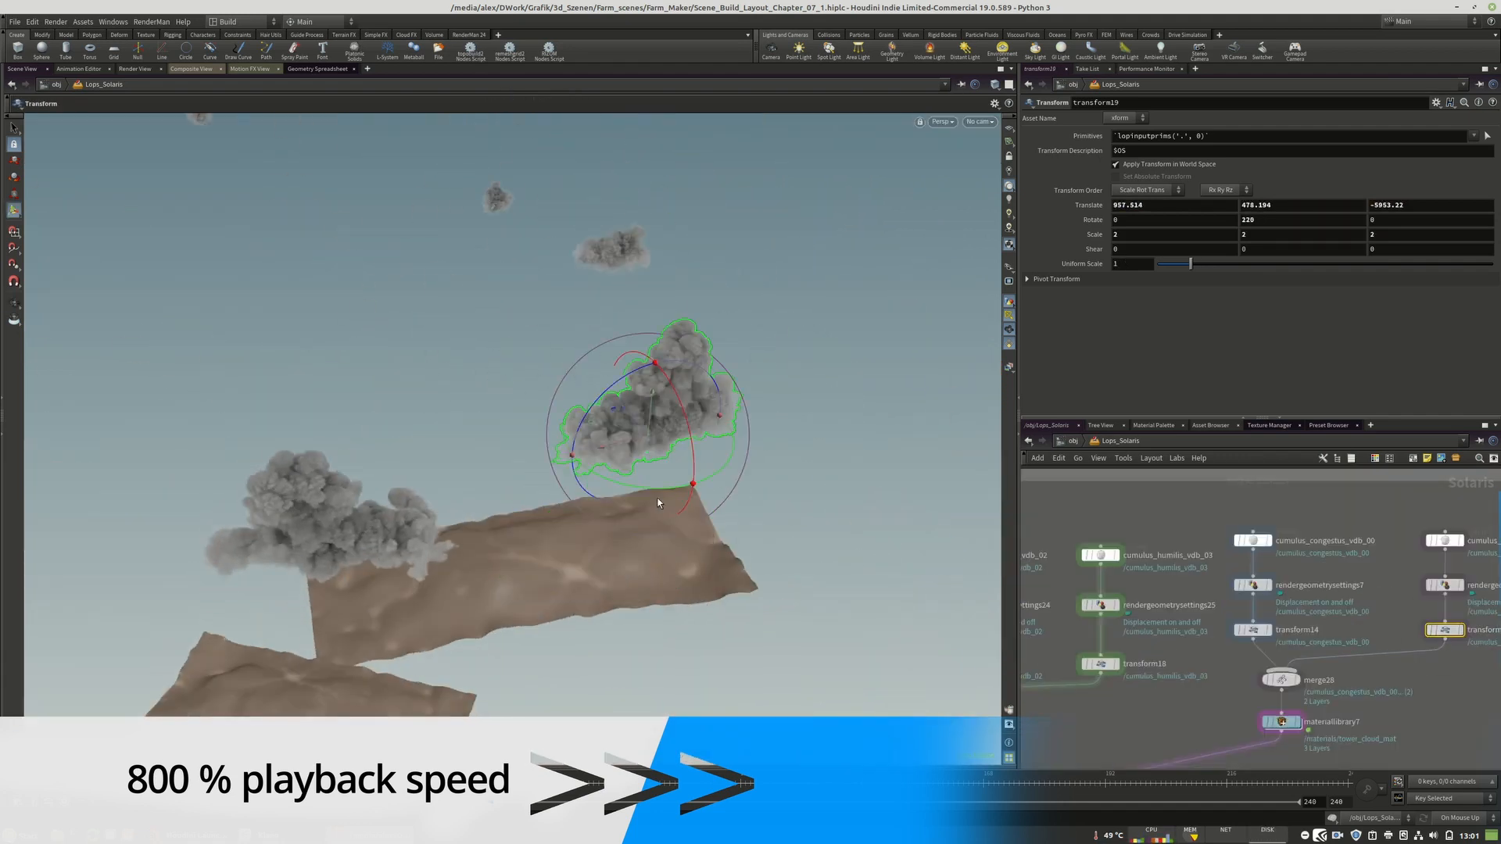
- Look through camera2_layout1, display merge26 and move transform19's congestus cloud to about 1211, 618, -5656
click(979, 122)
click(1016, 152)
scroll(1366, 550, down, 5)
scroll(1244, 656, up, 5)
click(1256, 653)
mouse_move(787, 342)
mouse_down()
mouse_move(823, 336)
mouse_move(811, 340)
mouse_up()
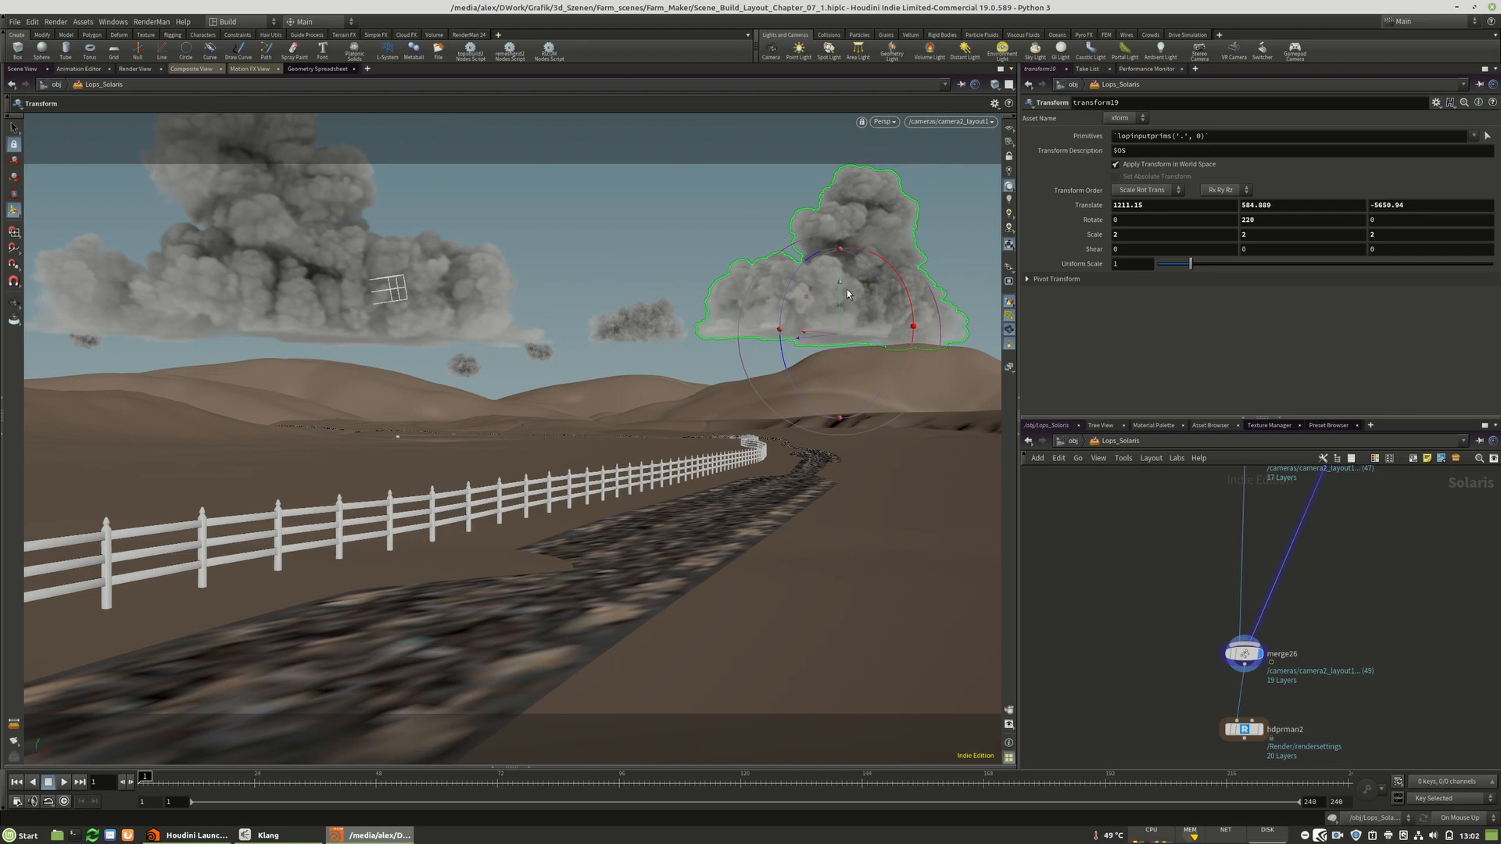
mouse_move(847, 289)
mouse_down()
mouse_move(845, 270)
mouse_move(841, 291)
mouse_up()
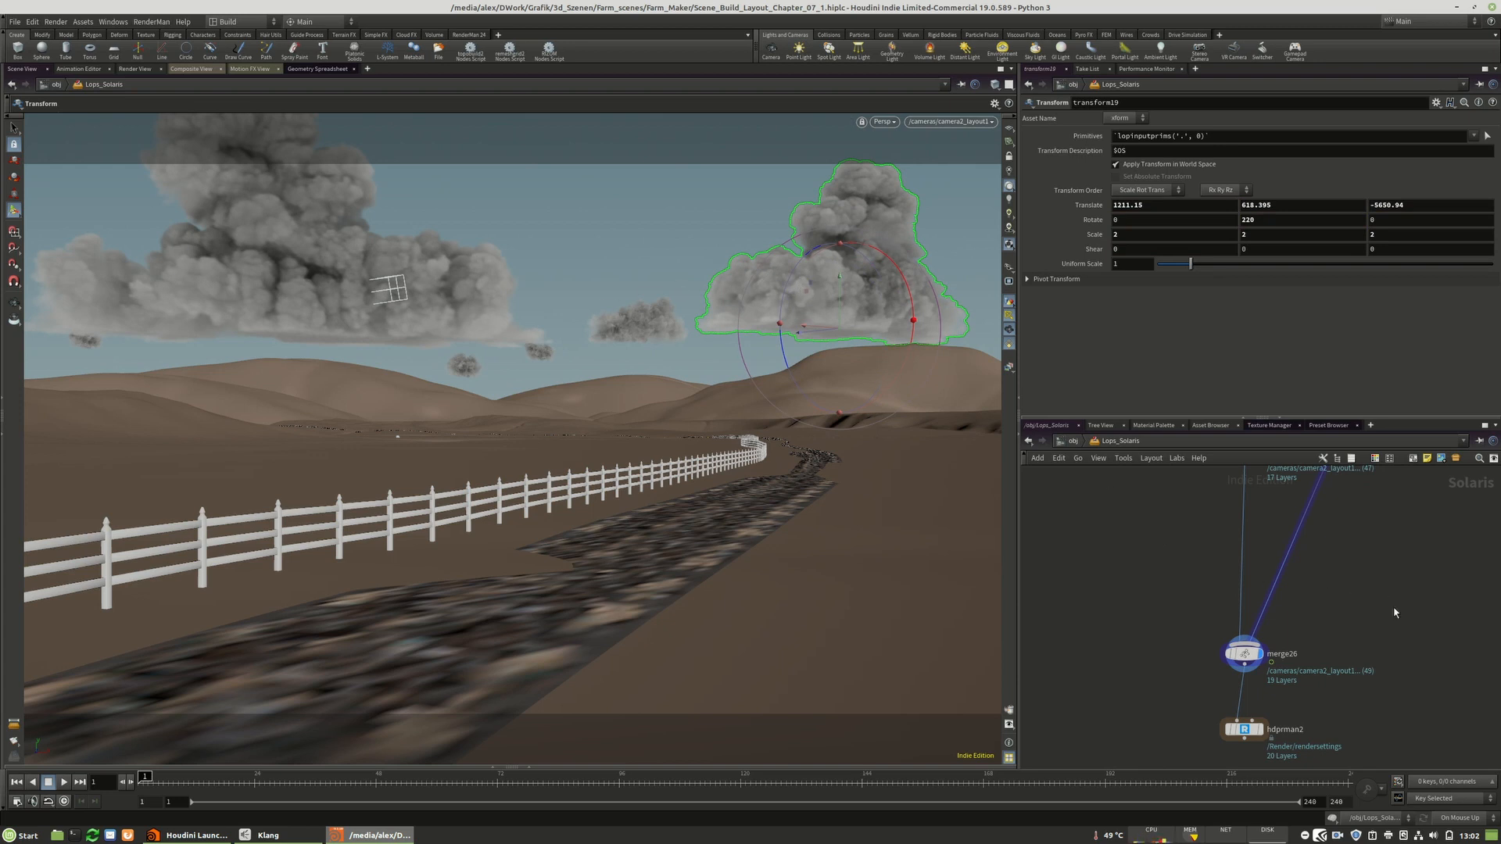
- Shift the cloud_merge node sideways above the humilis nodes in the network and save the scene
scroll(1383, 633, down, 2)
scroll(1244, 677, down, 3)
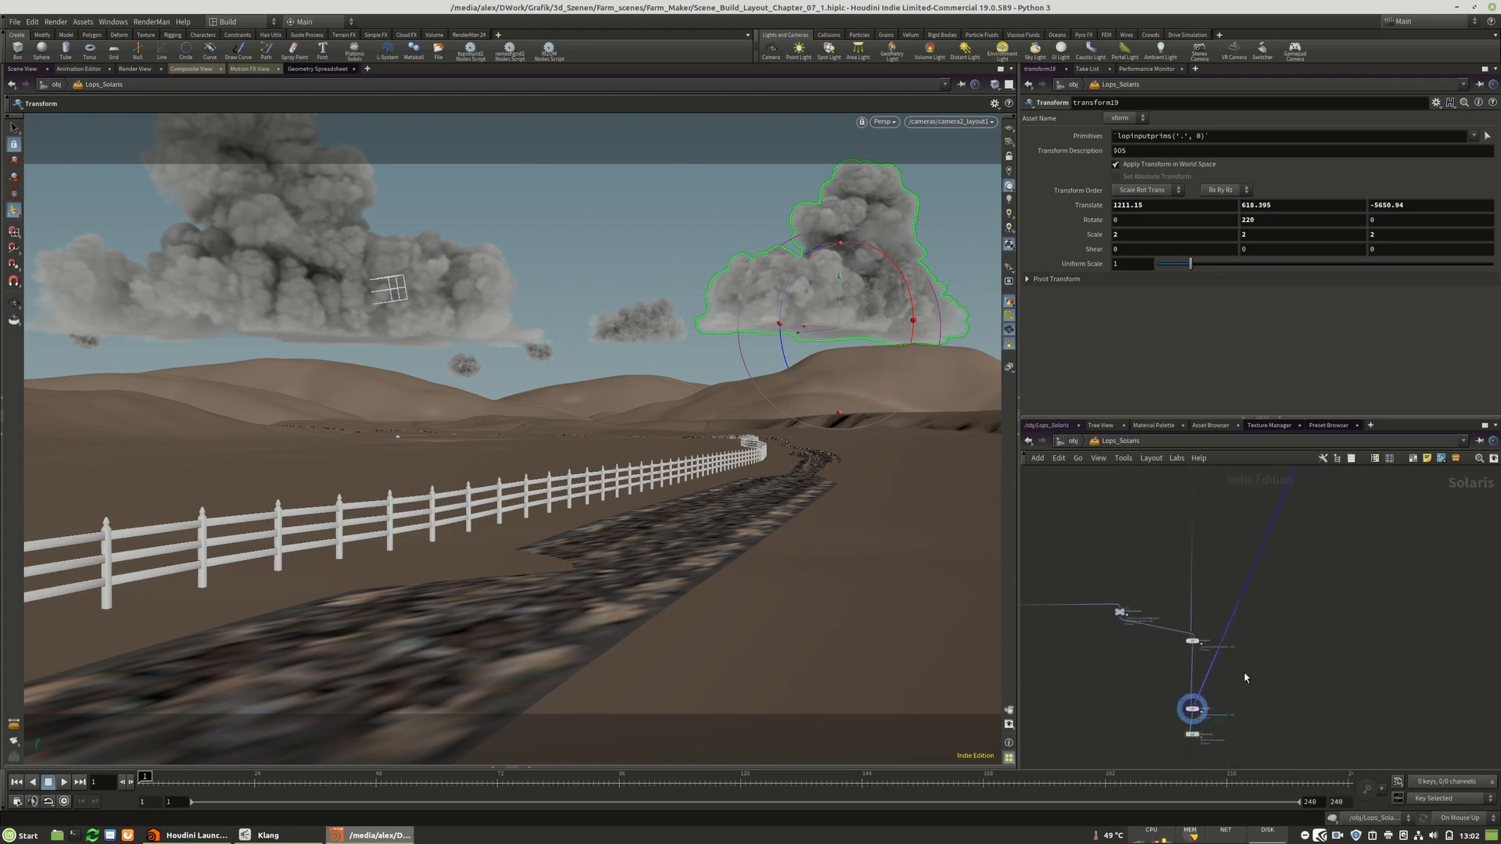
scroll(1272, 662, up, 5)
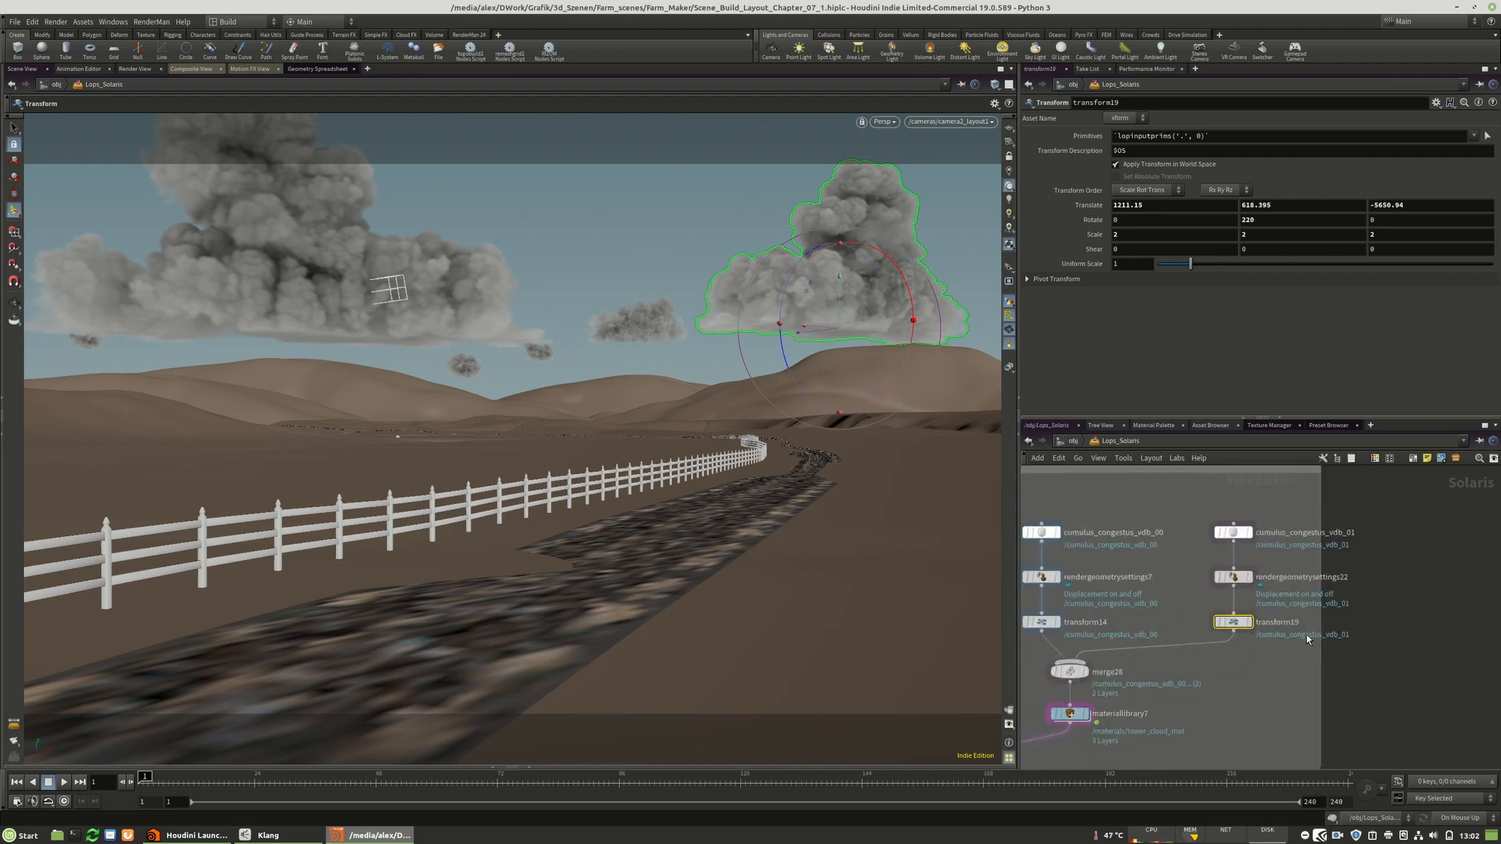
scroll(1306, 634, down, 3)
scroll(1067, 569, down, 1)
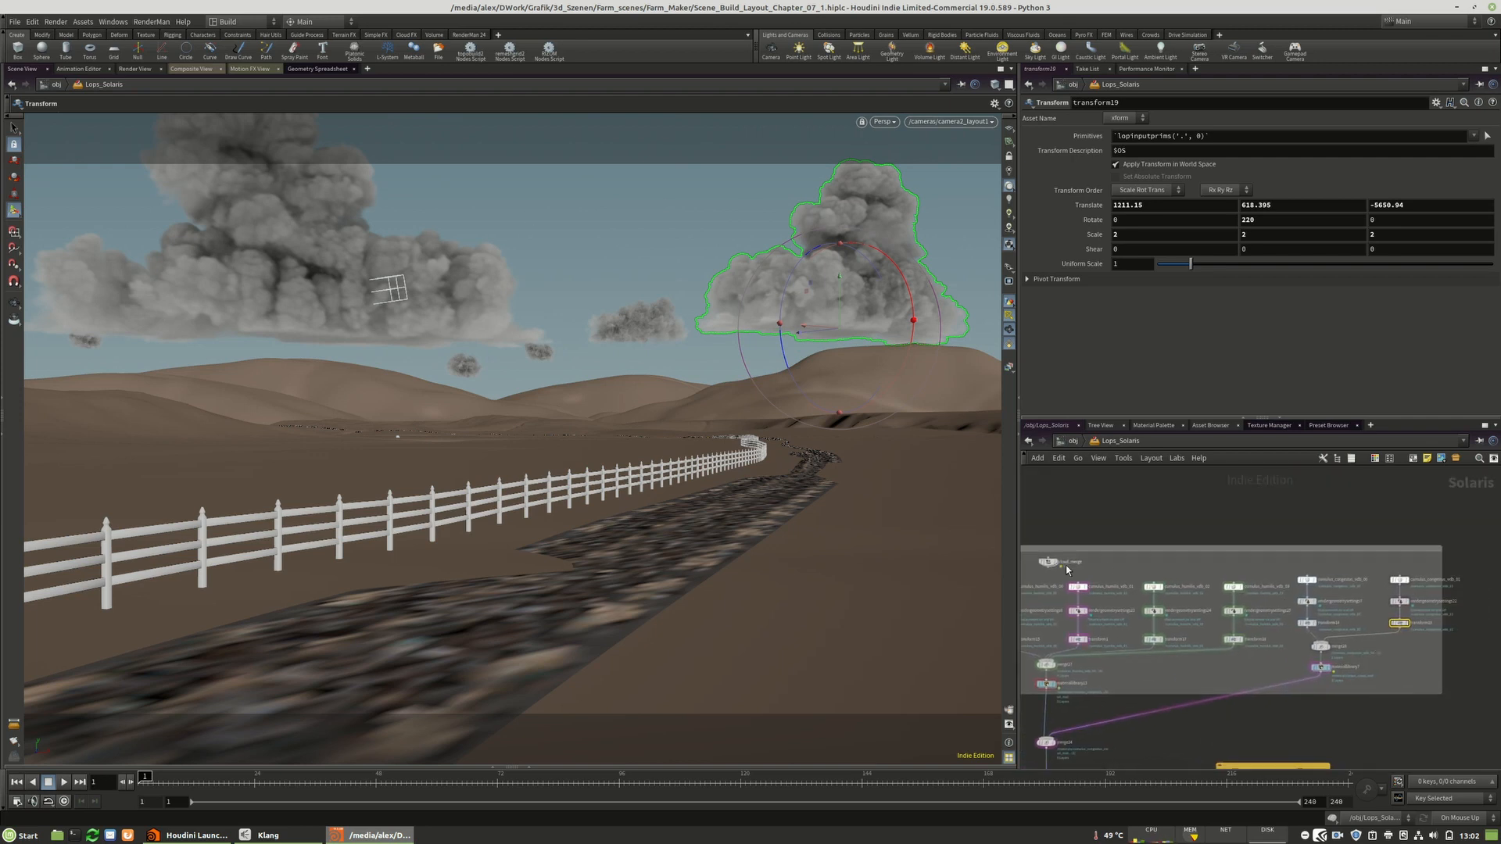
scroll(1064, 562, up, 4)
middle_drag(1064, 565, 1113, 565)
drag(1081, 564, 1219, 562)
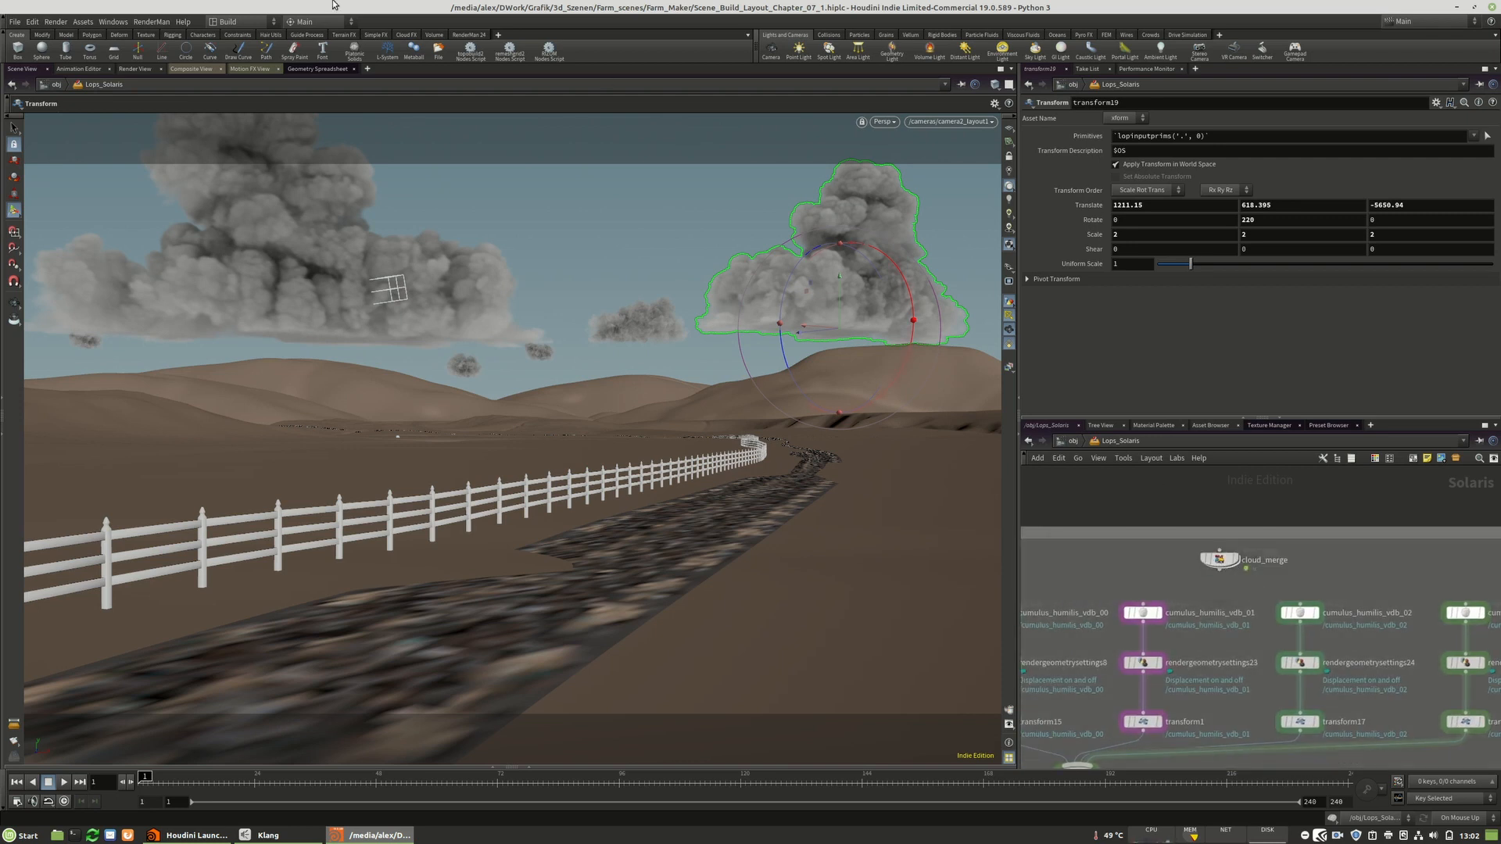
click(17, 22)
click(31, 101)
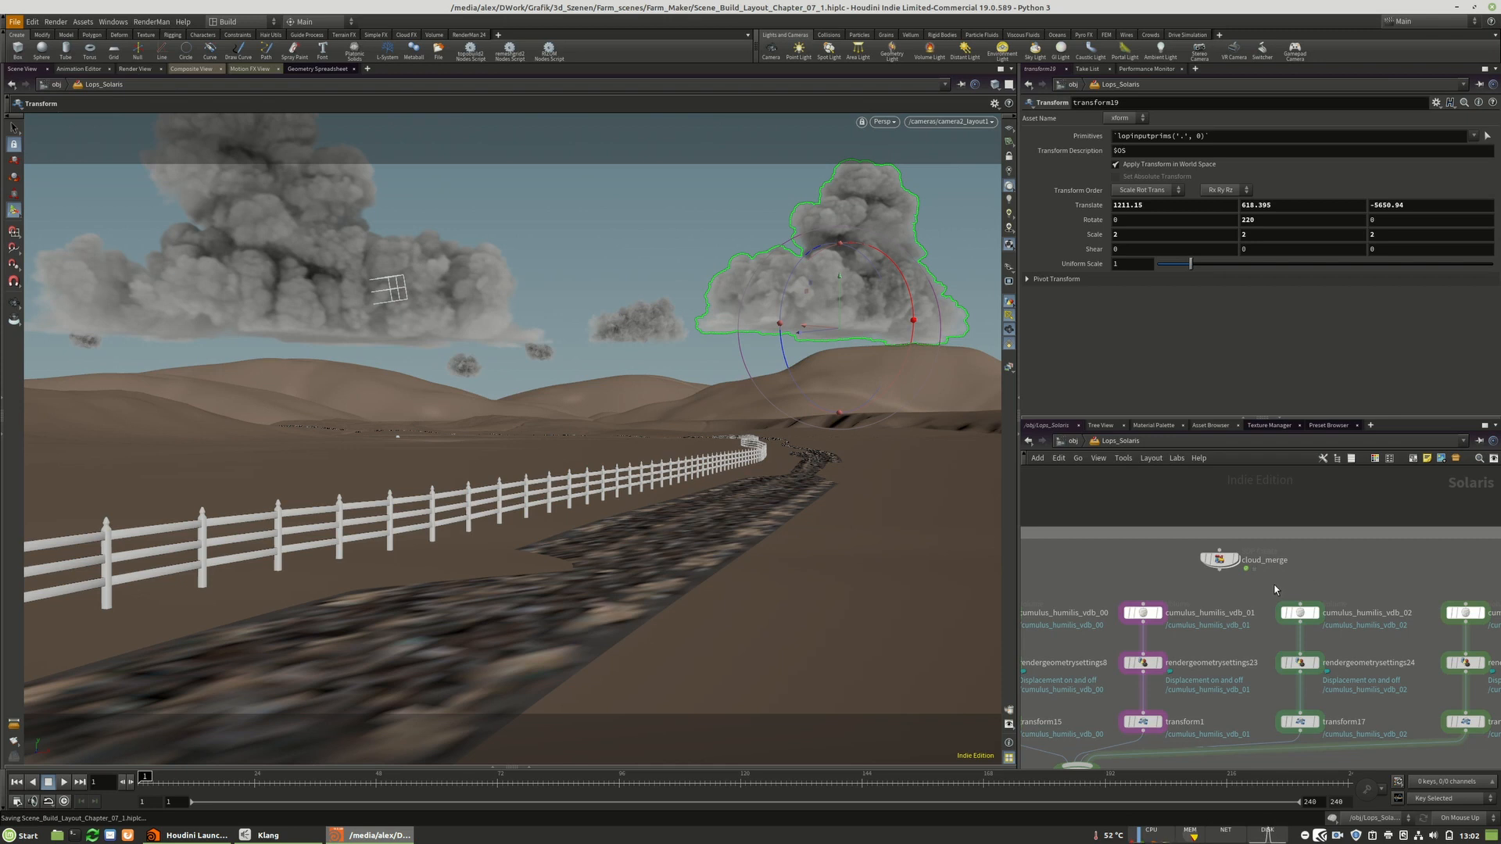
- Open the geometry network inside cloud_merge and frame the cumulus_congestus.vdb cloud in the viewport
click(1149, 586)
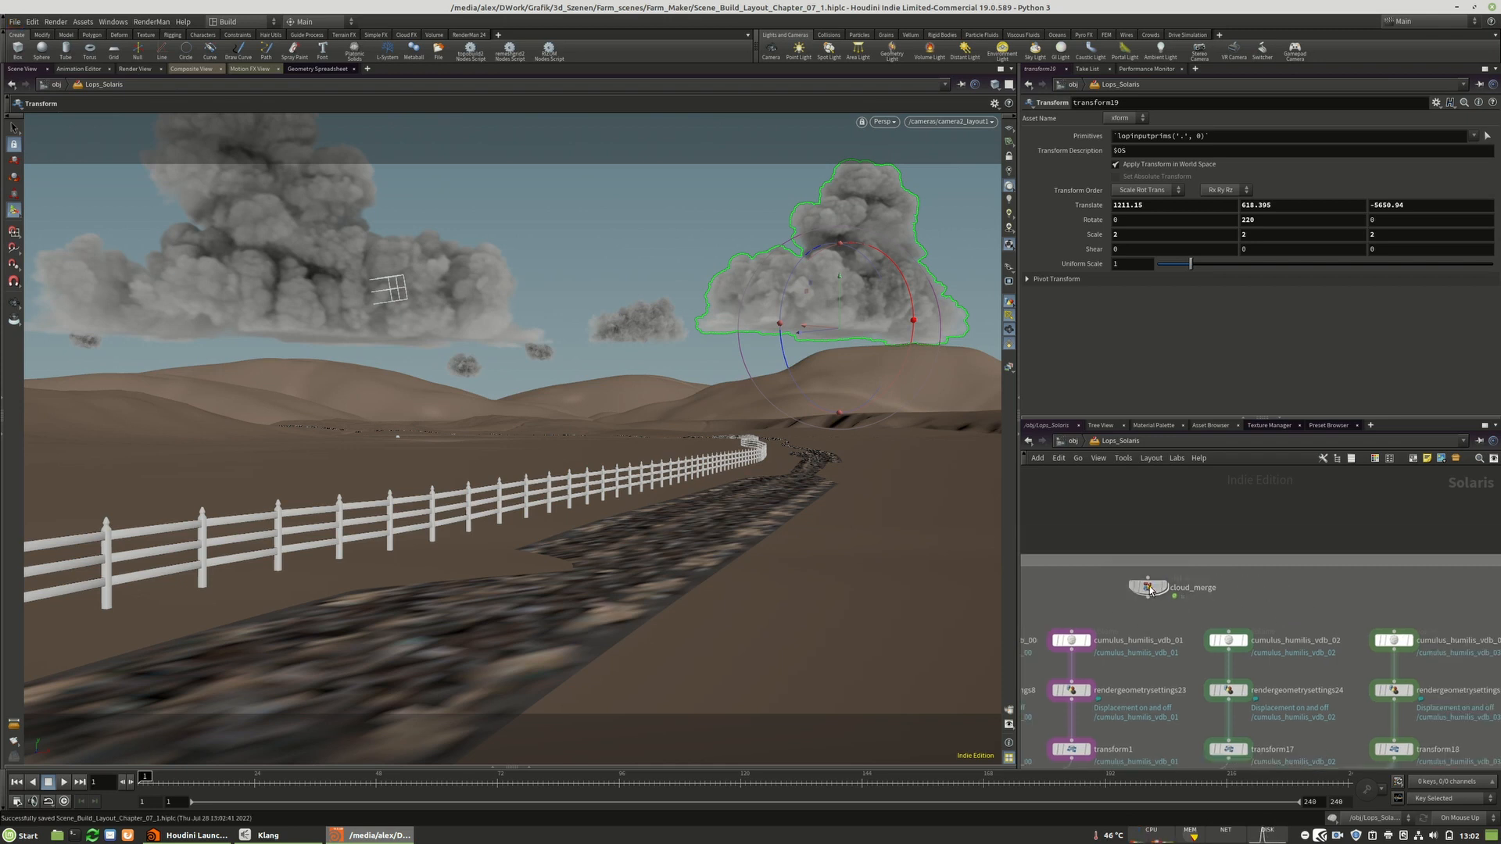
double_click(1149, 588)
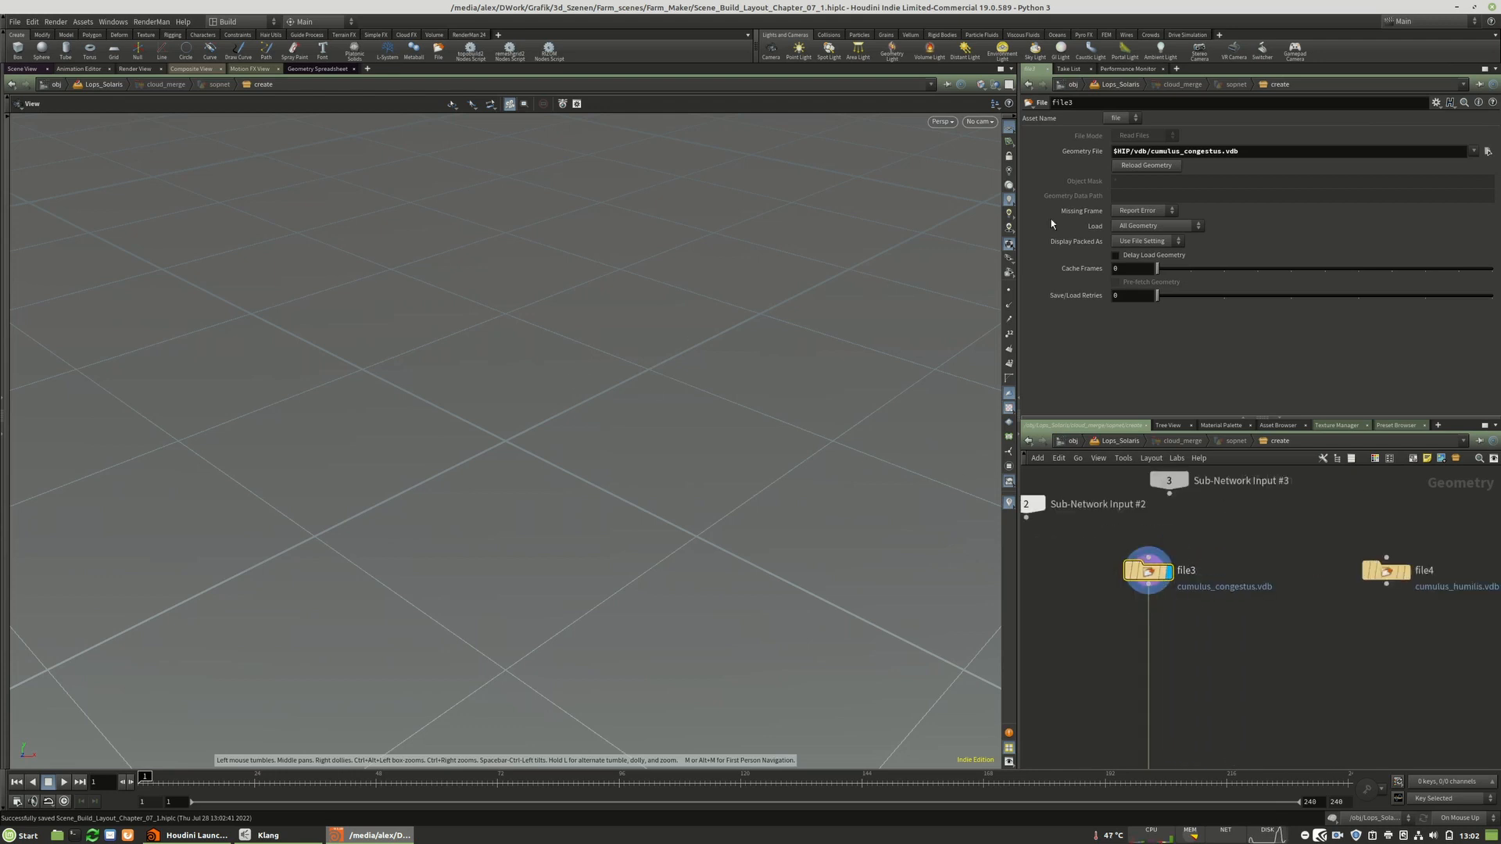
key(space+g)
drag(754, 349, 509, 362)
middle_drag(1171, 633, 1124, 633)
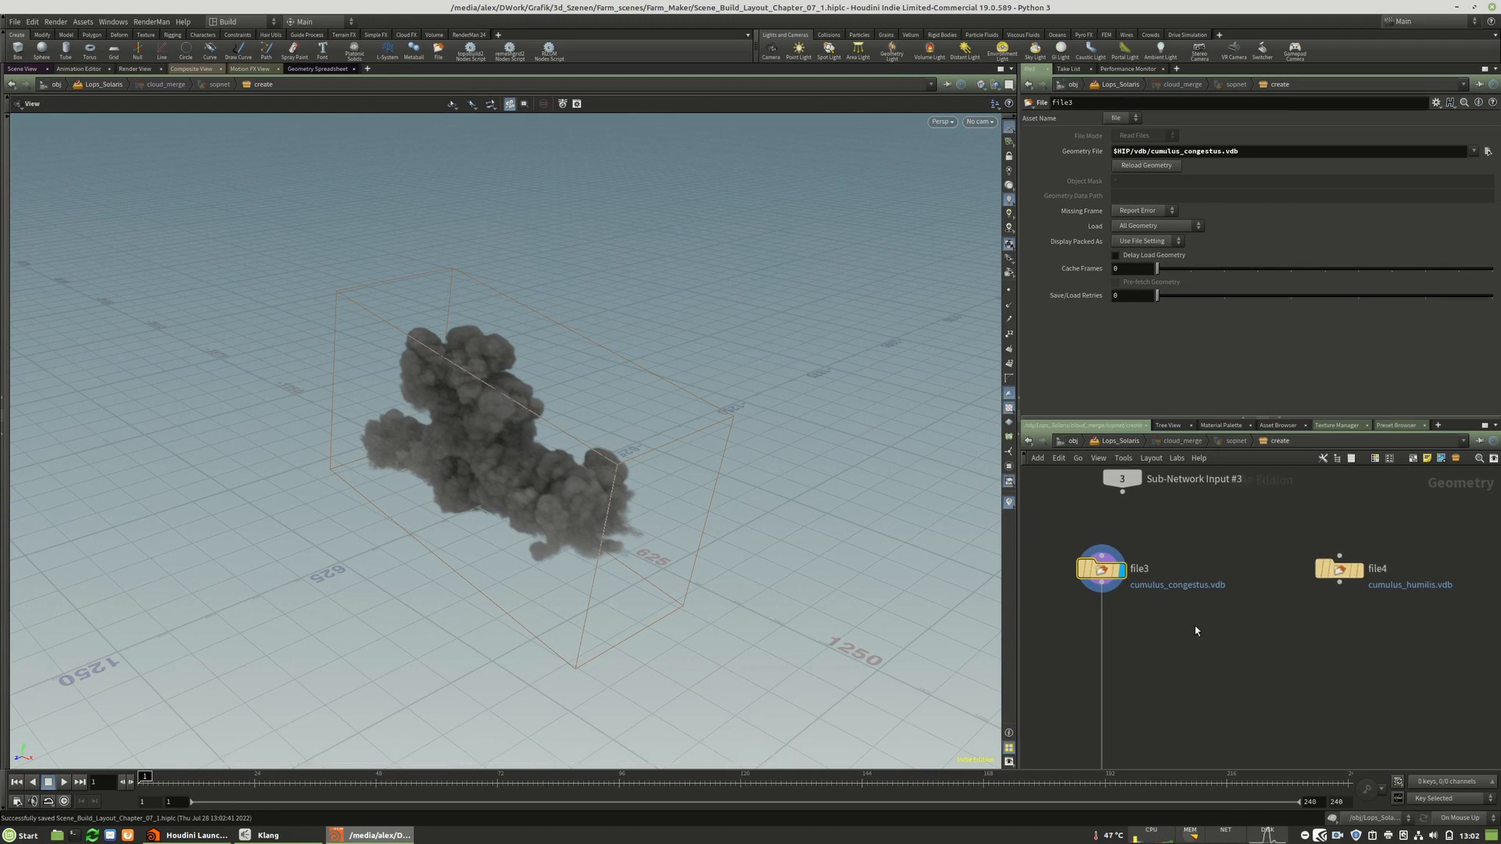
- Delete the cumulus_humilis.vdb file node, then duplicate file3 and delete the copy
drag(1424, 542, 1288, 607)
key(Delete)
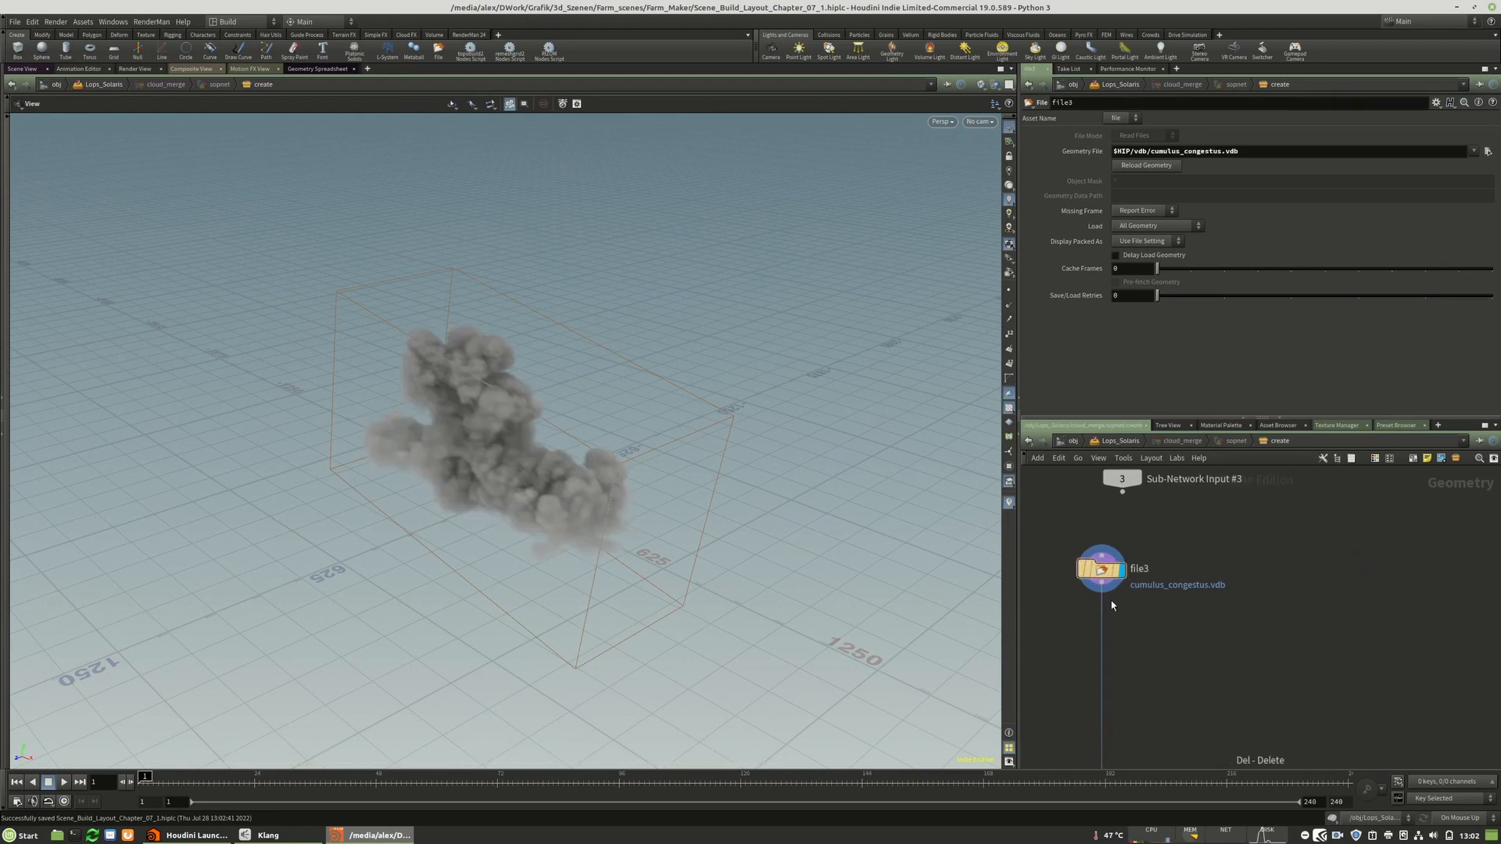
alt+drag(1102, 573, 1291, 621)
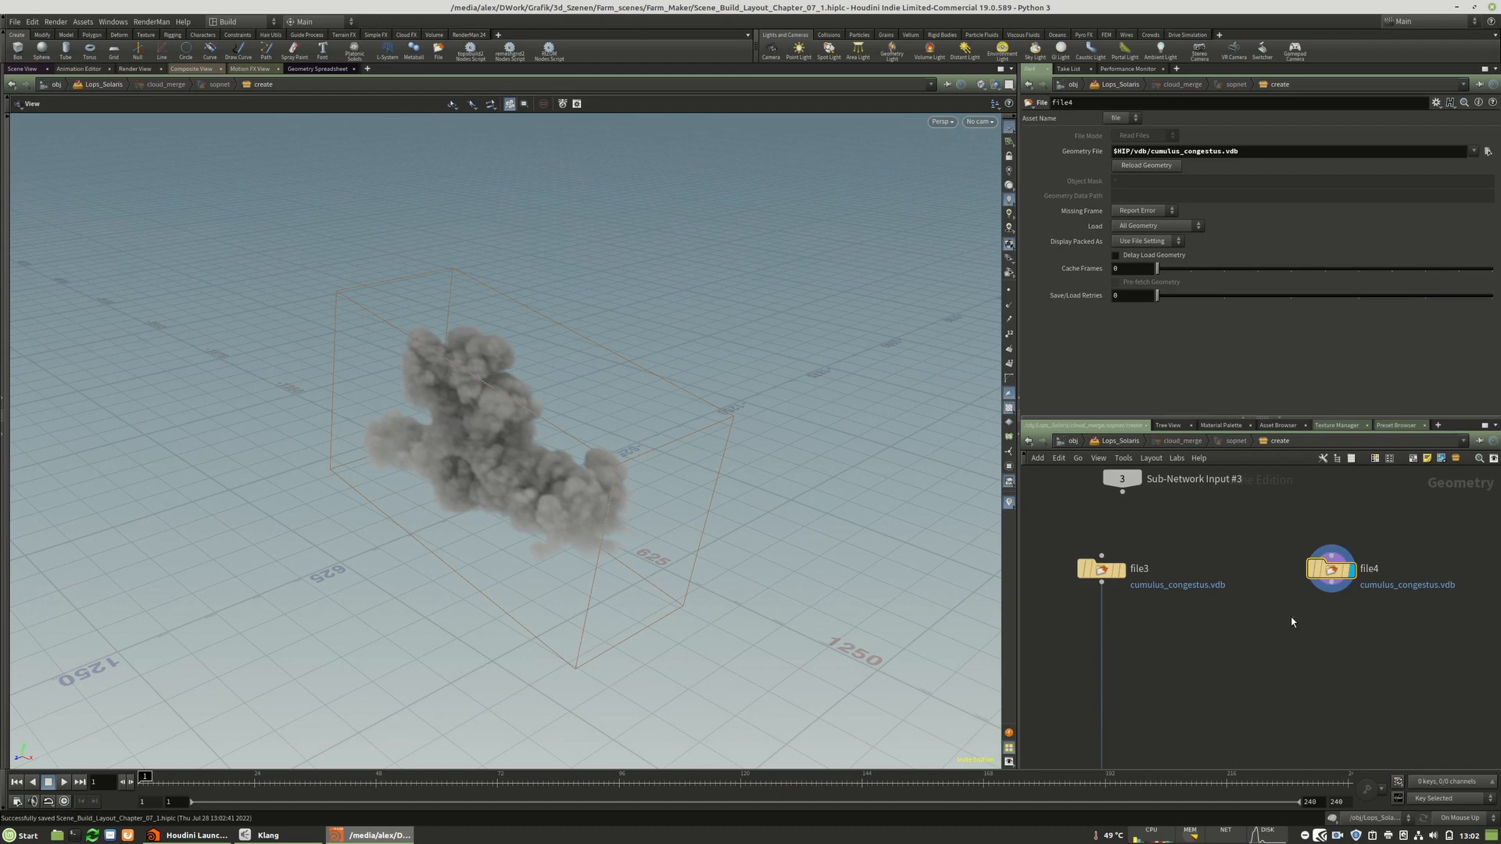
key(Delete)
- Add a Transform node fed by file3 and place it beside the main chain
key(Tab)
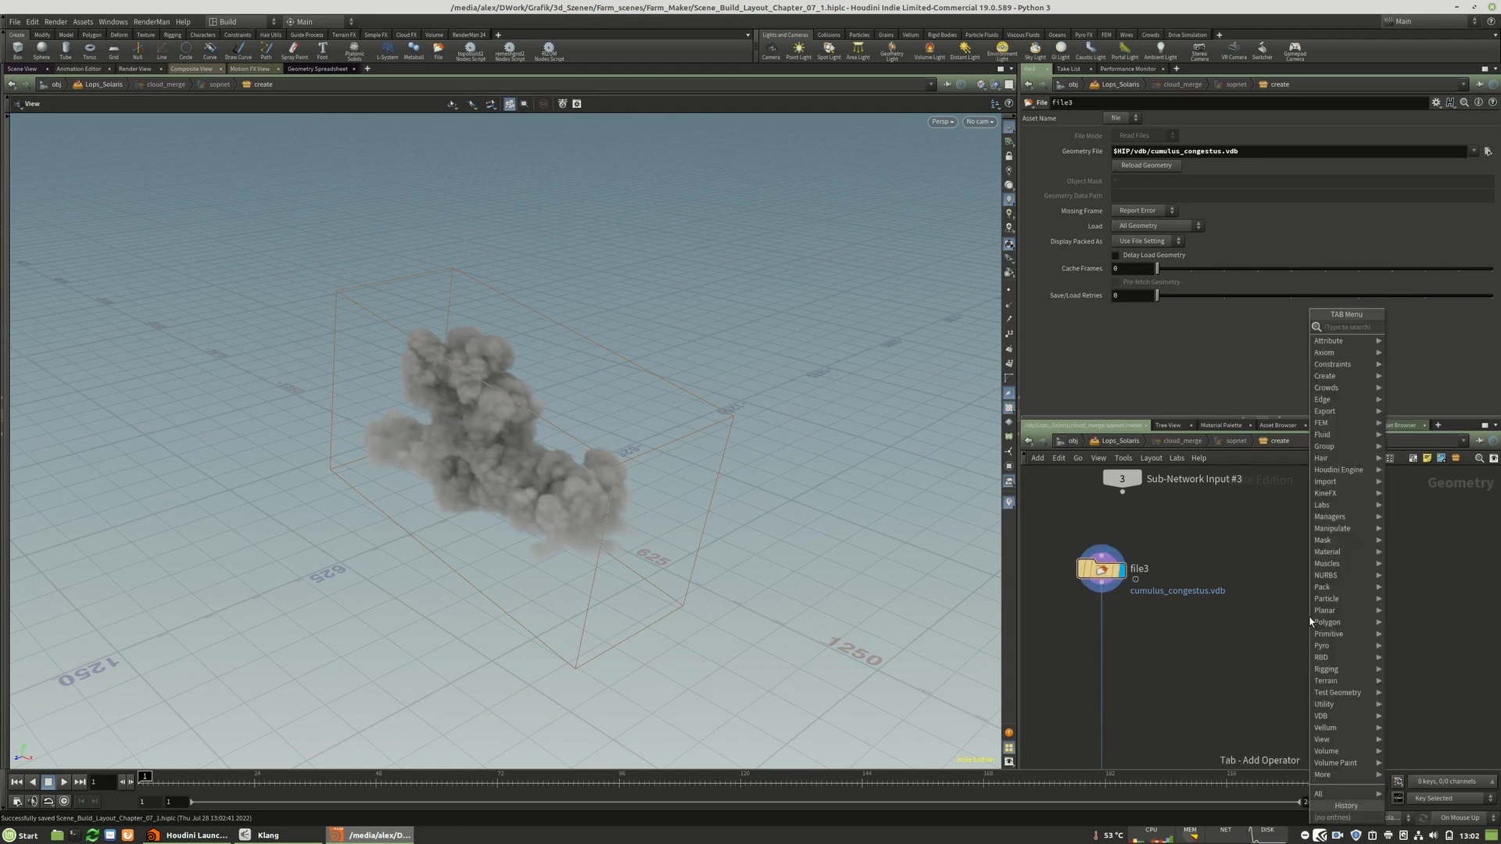
text(tra)
click(1213, 350)
click(1241, 663)
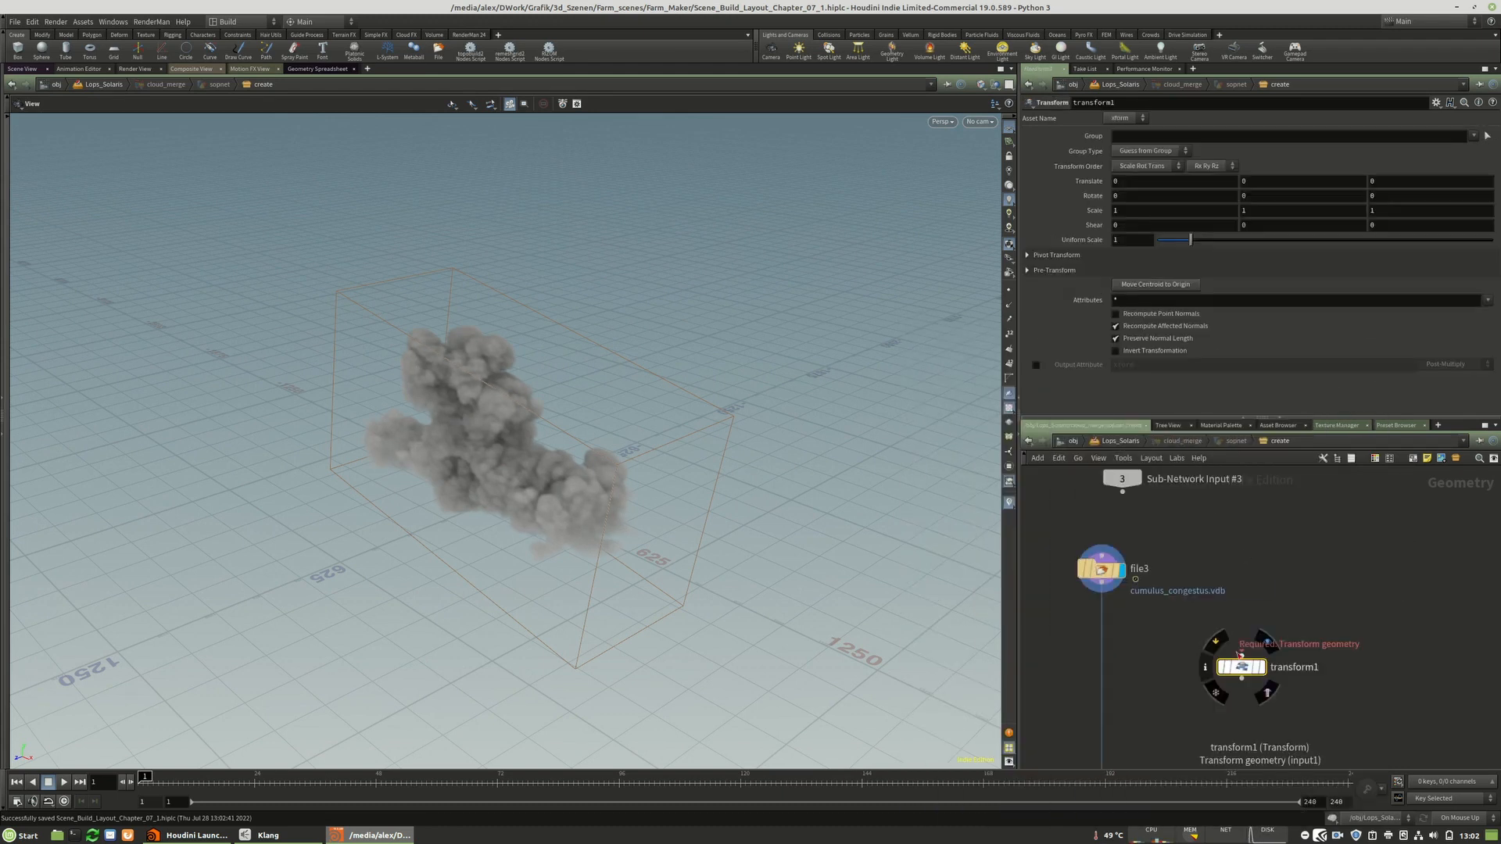
middle_drag(1298, 639, 1313, 556)
drag(1260, 585, 1345, 583)
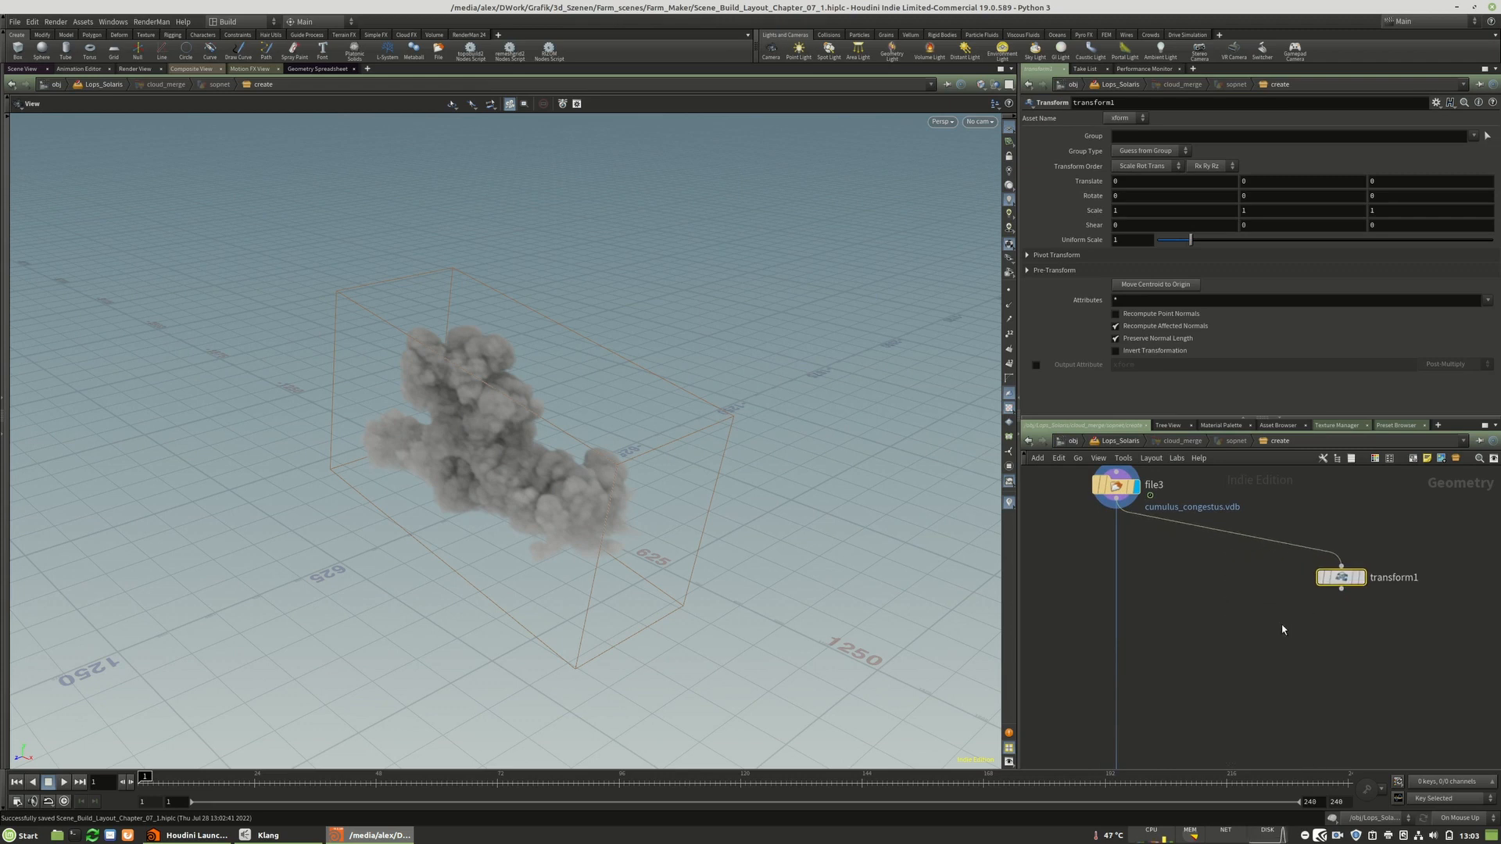
- Insert a VDB Combine node into the wire below file3
key(Tab)
text(vd)
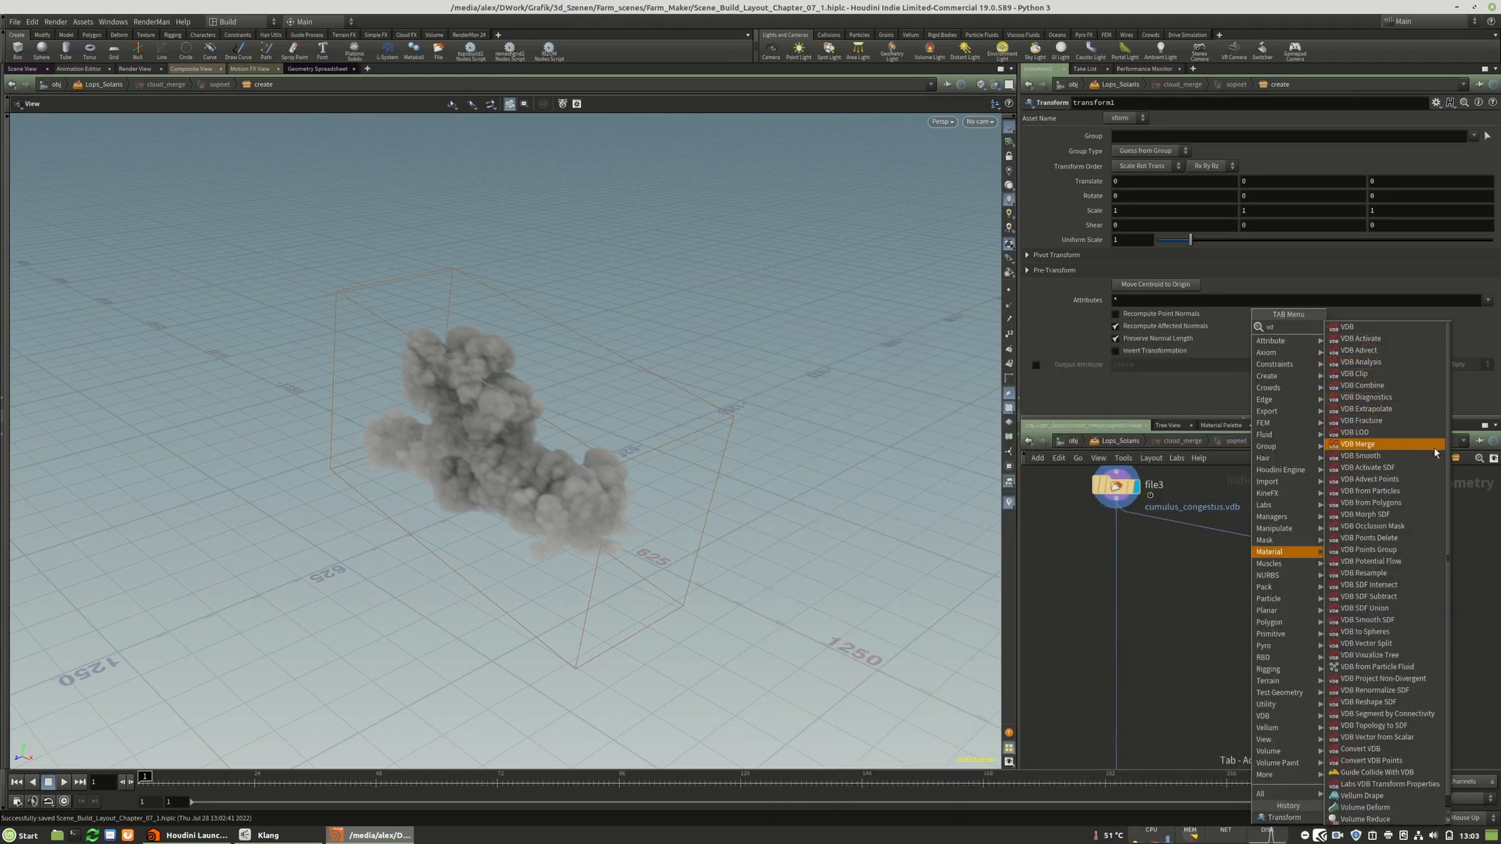
click(1375, 385)
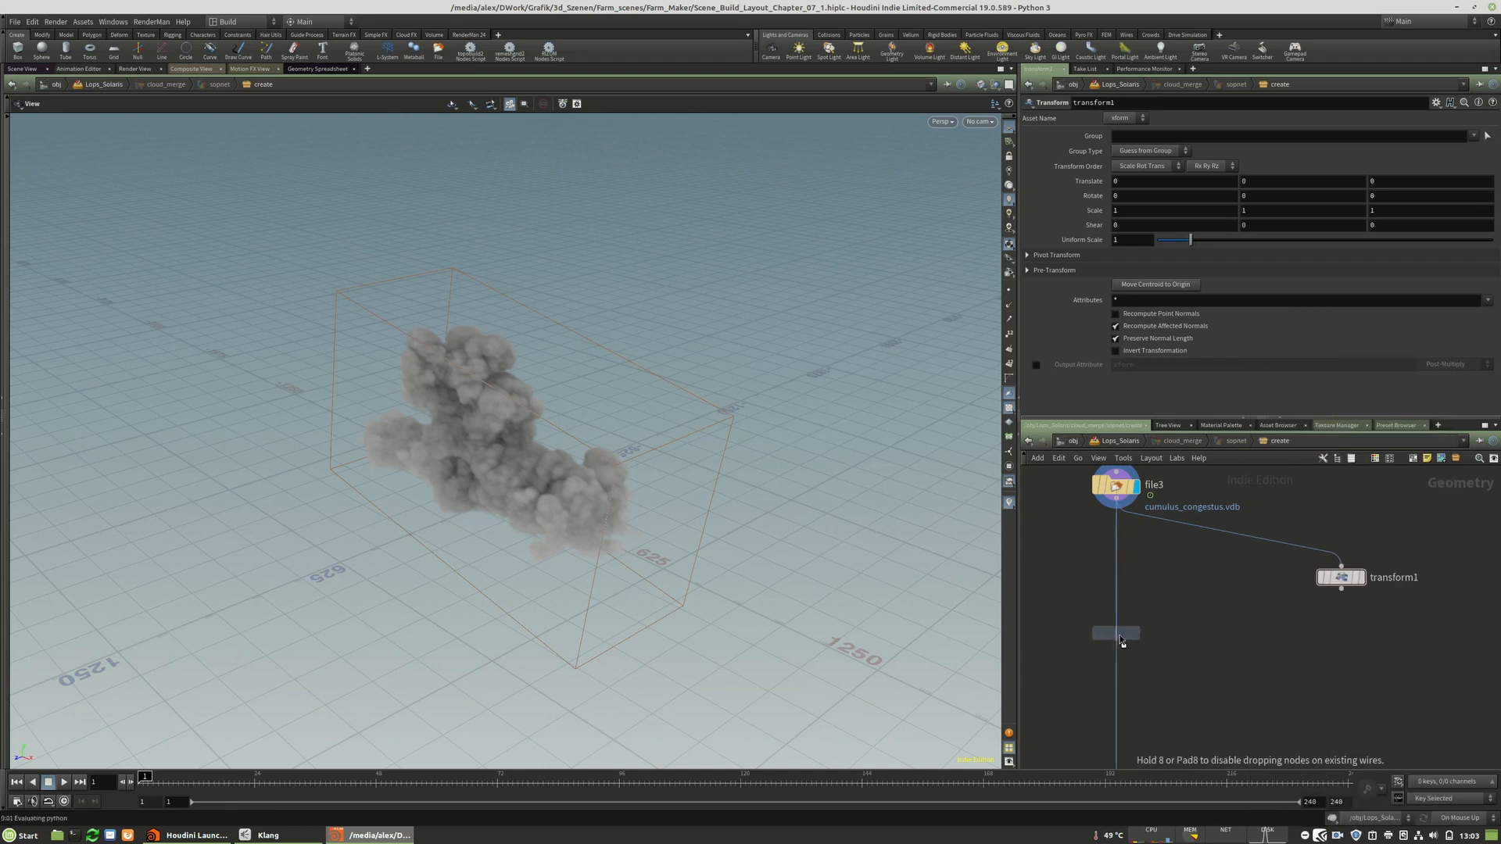
click(1117, 635)
- Insert a Merge node between file3 and vdbcombine1 and connect transform1 to it
key(Tab)
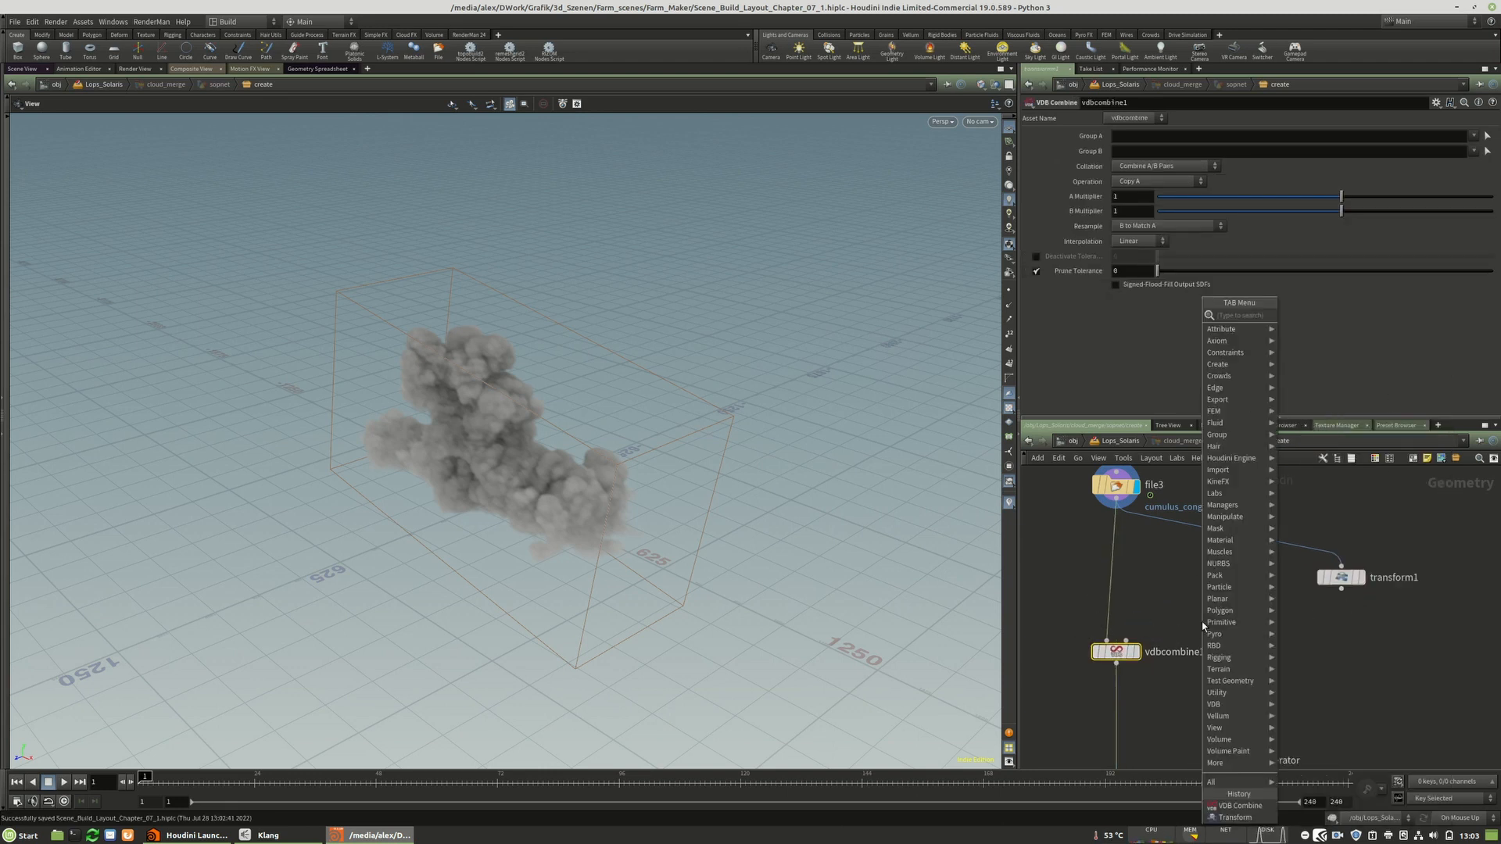
text(merge)
click(1301, 315)
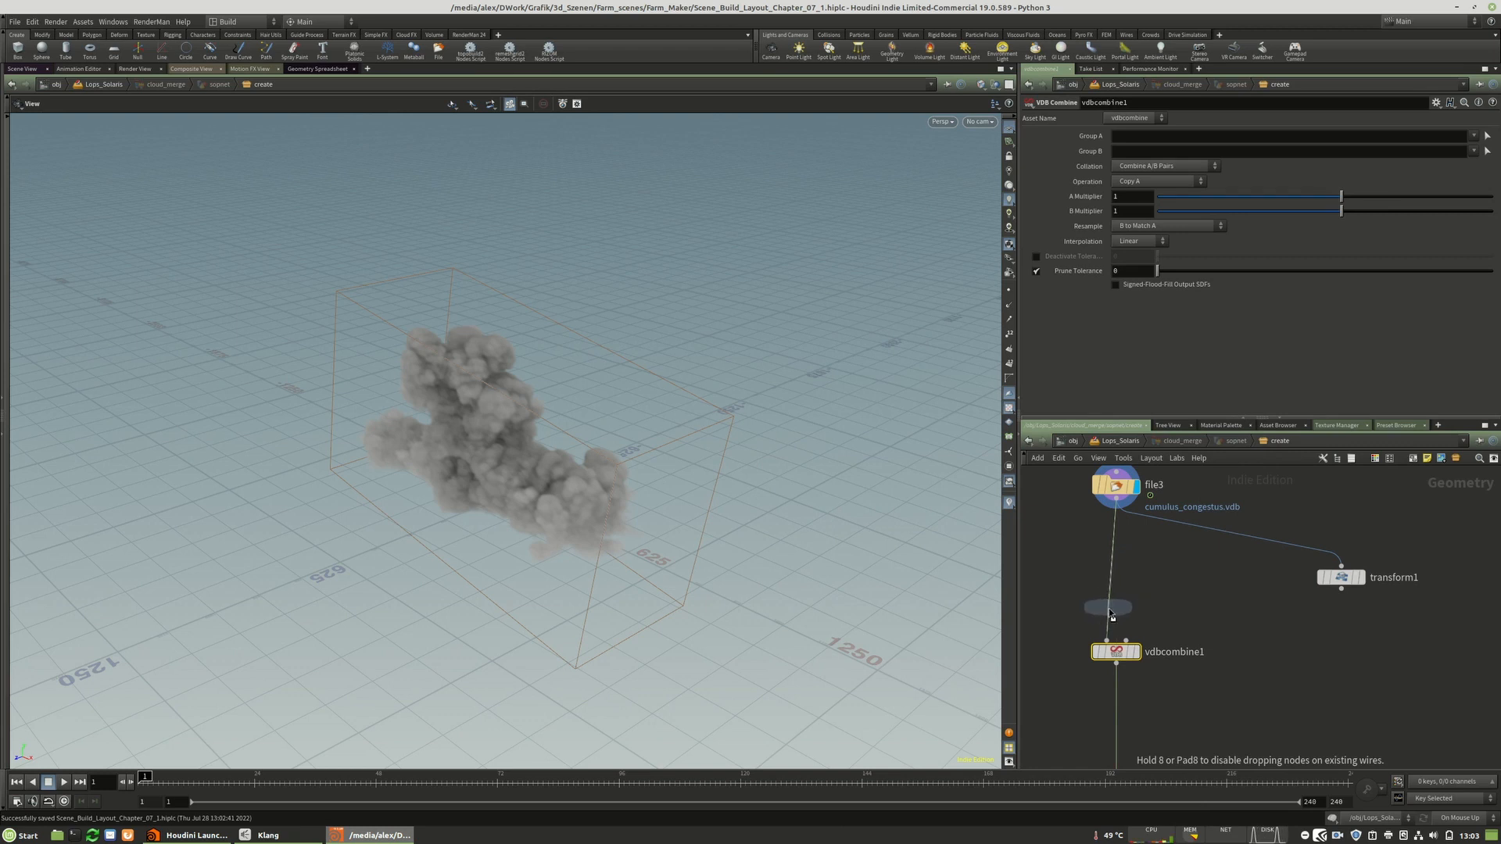
click(1118, 618)
drag(1341, 588, 1119, 610)
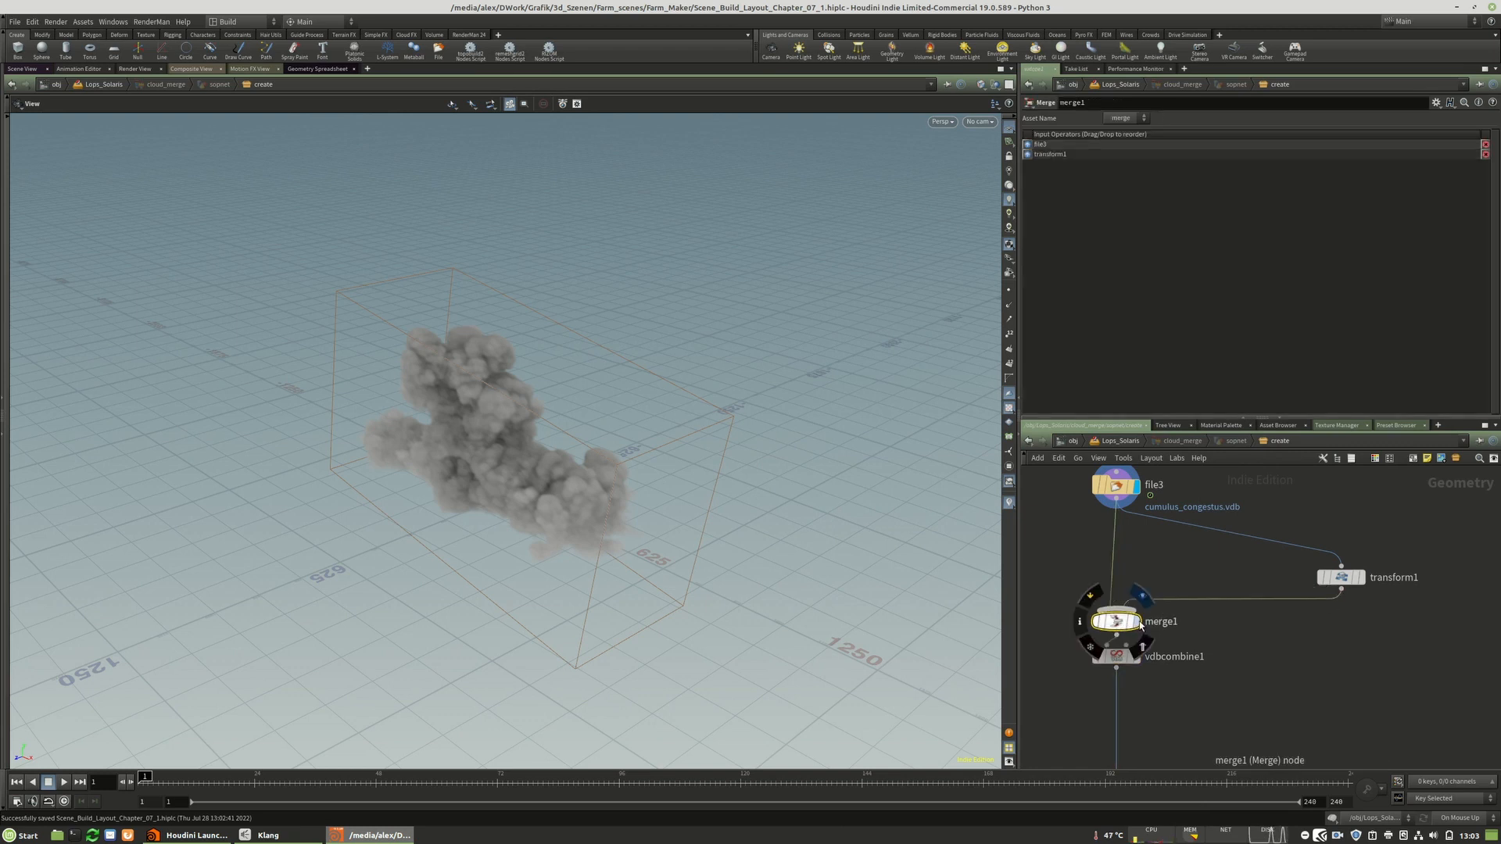
- Display merge1 and place transform1's cloud at about -409, 0, -9.6 with Y rotation about -172 and uniform scale 0.72
key(r)
click(1117, 623)
click(1340, 577)
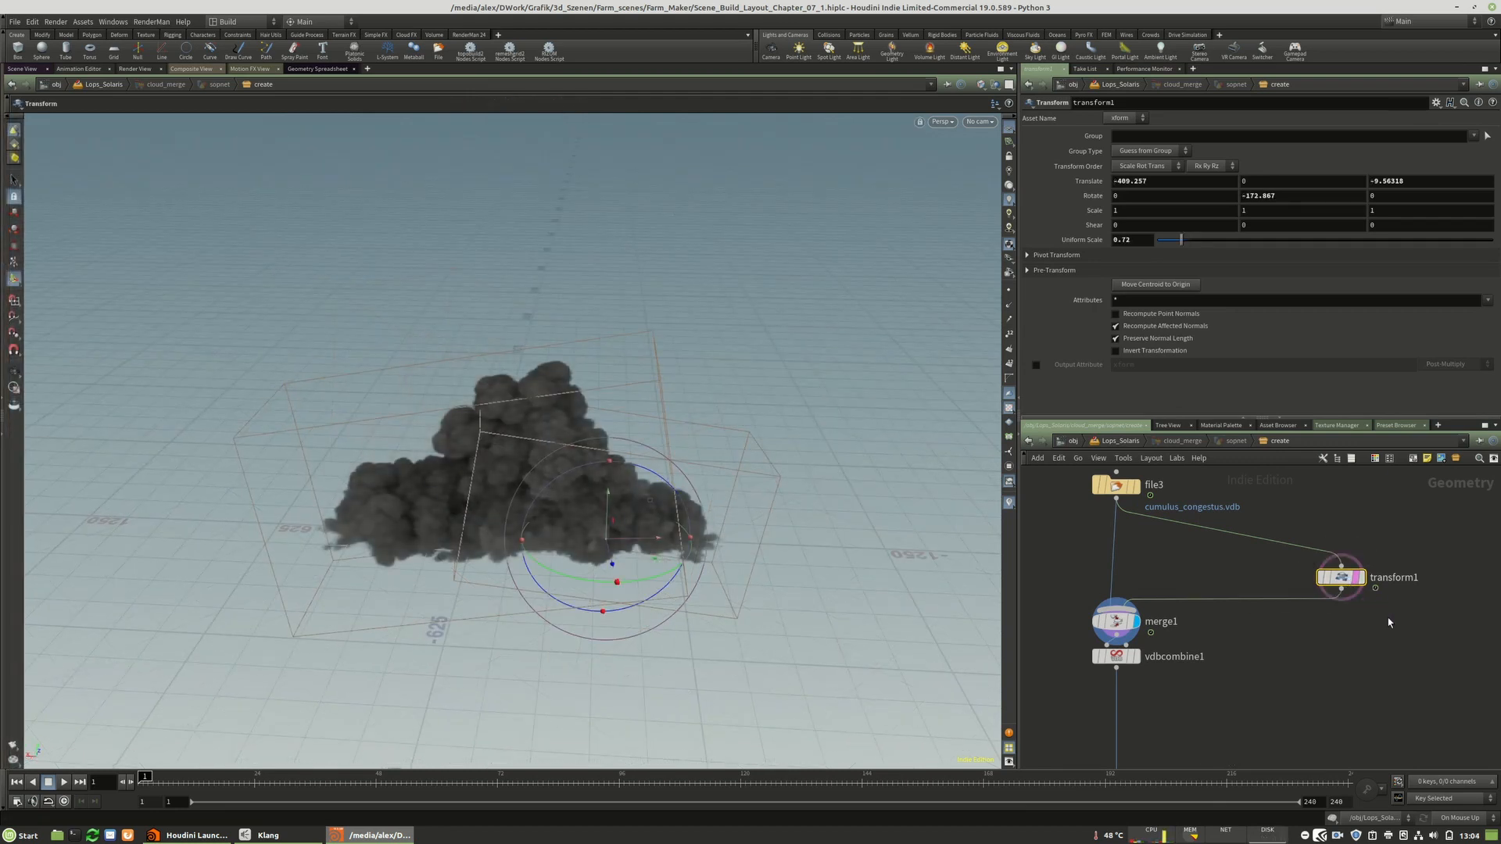
- Duplicate transform1, connect the copy to merge1 and move its cloud to about 283, 0, 196
middle_drag(1387, 617, 1209, 610)
scroll(1208, 610, up, 2)
alt+drag(1152, 570, 1339, 570)
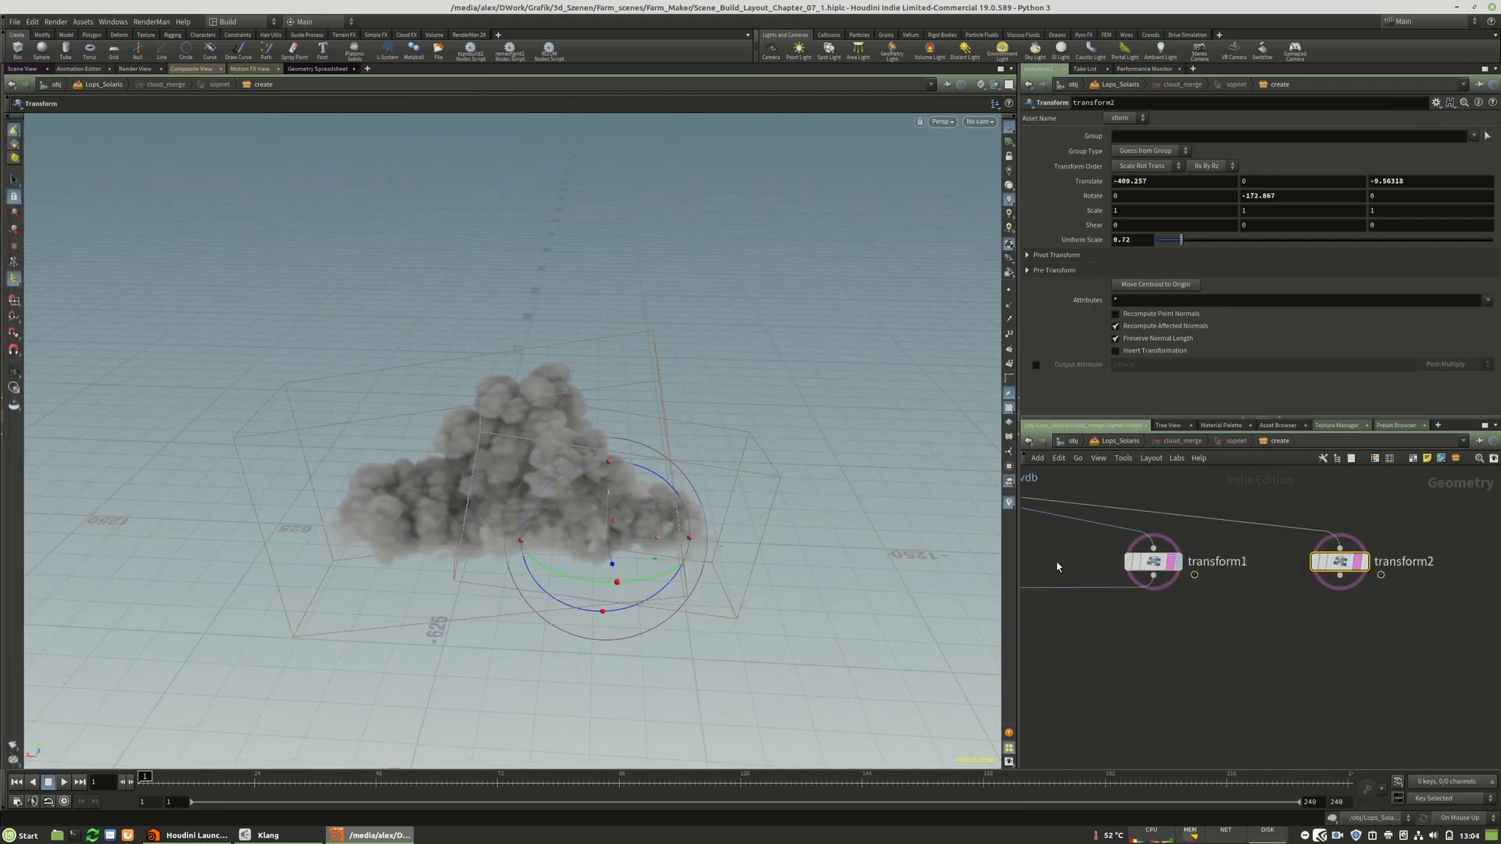
click(1340, 577)
middle_drag(1049, 627, 1131, 620)
click(1241, 572)
drag(649, 539, 329, 575)
key(Escape)
key(Return)
alt+drag(443, 593, 373, 493)
alt+drag(408, 560, 398, 519)
- Move vdbcombine1 further down the chain and bypass merge1
middle_drag(1357, 573, 1263, 573)
scroll(1326, 570, down, 3)
drag(1120, 594, 1123, 637)
middle_drag(1185, 597, 1176, 630)
click(1093, 597)
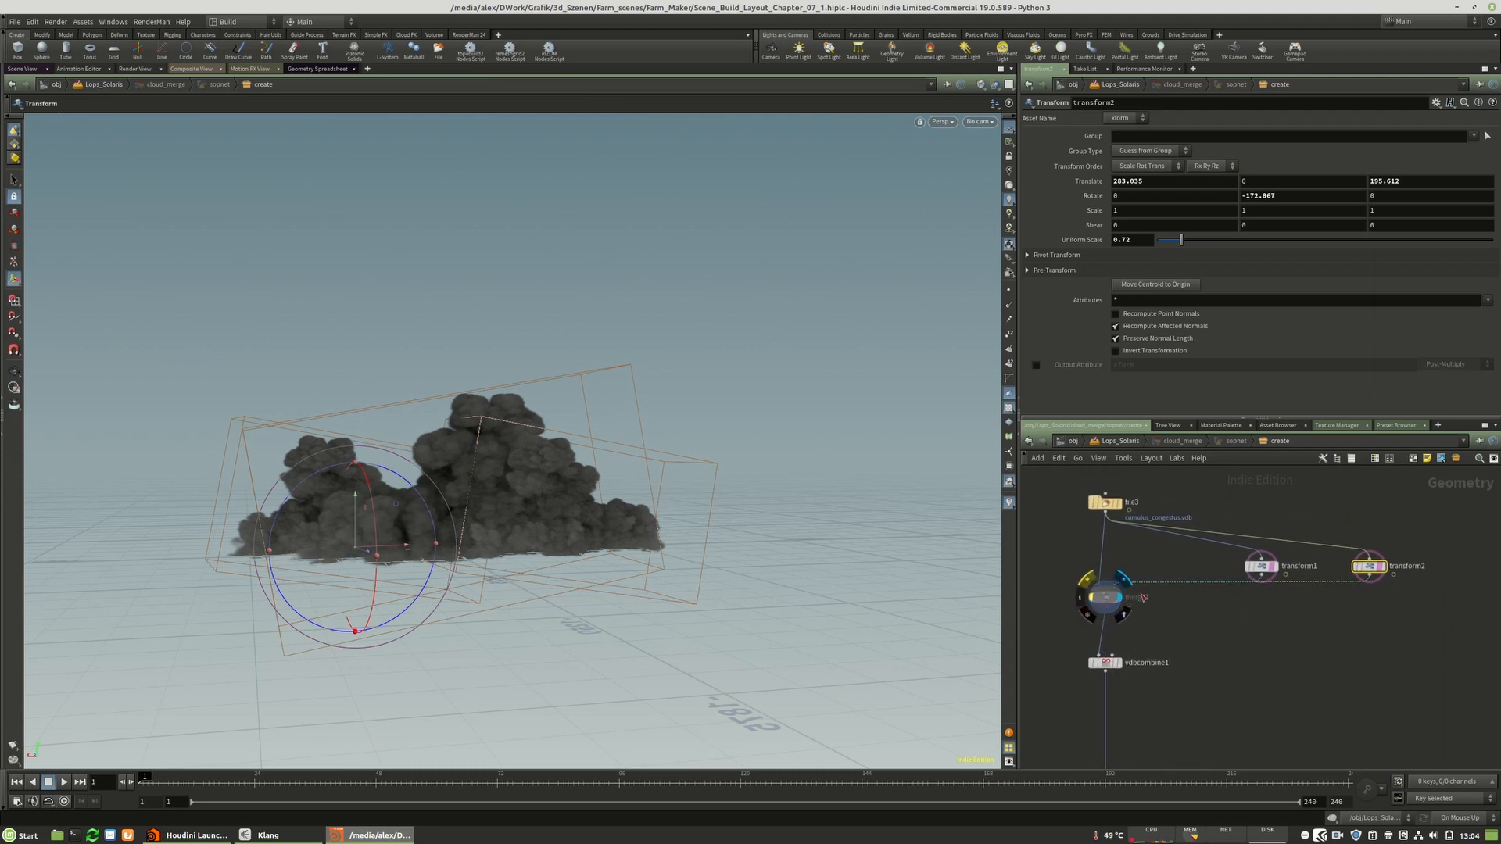
click(1122, 580)
middle_drag(1254, 645, 1267, 636)
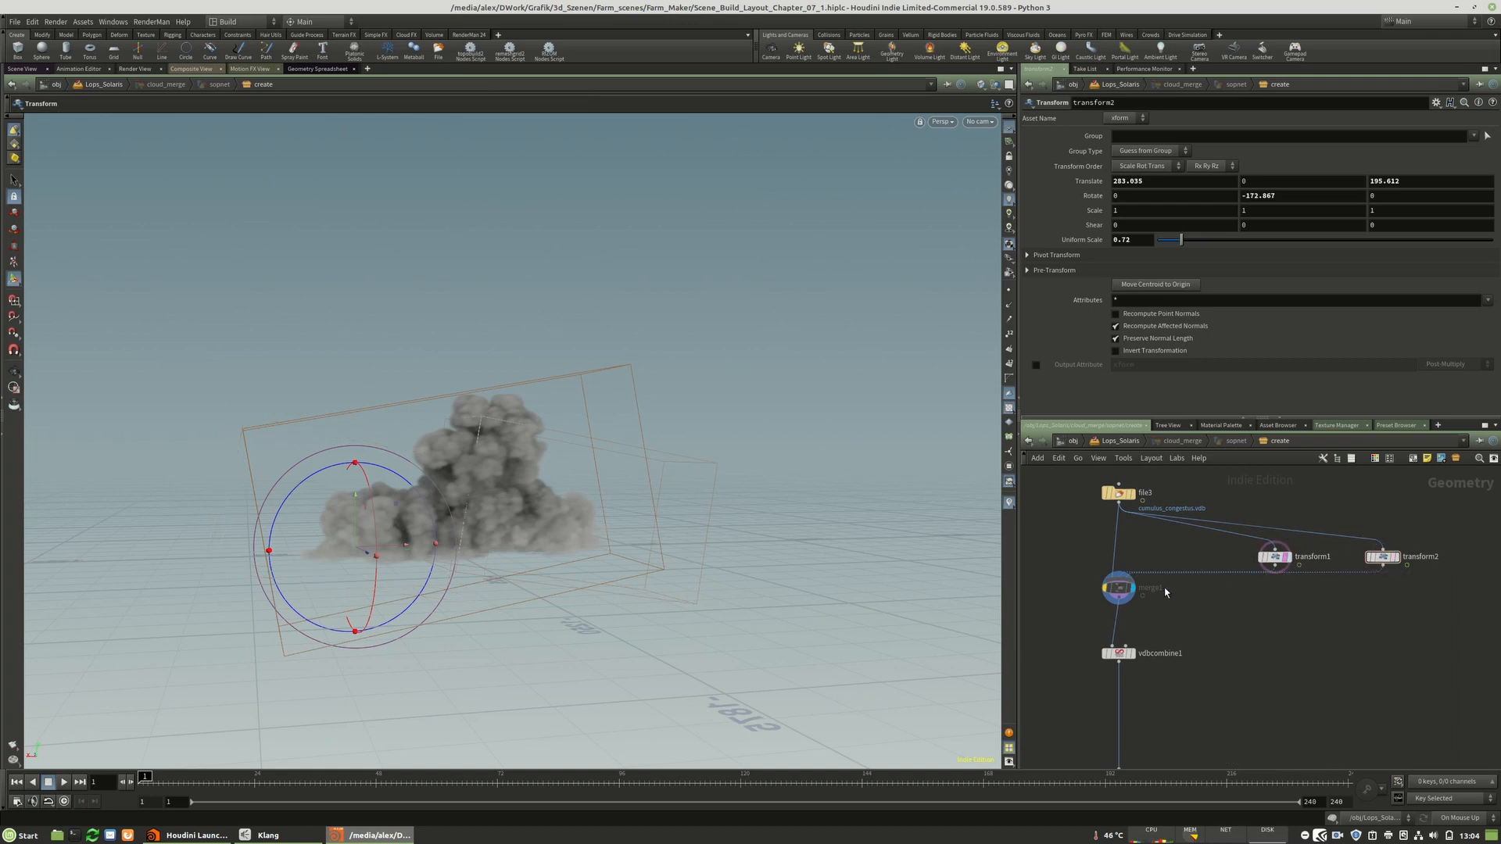
- Connect transform1 to vdbcombine1's second input and display vdbcombine1
scroll(1126, 649, up, 2)
click(1117, 644)
click(1331, 528)
click(1125, 655)
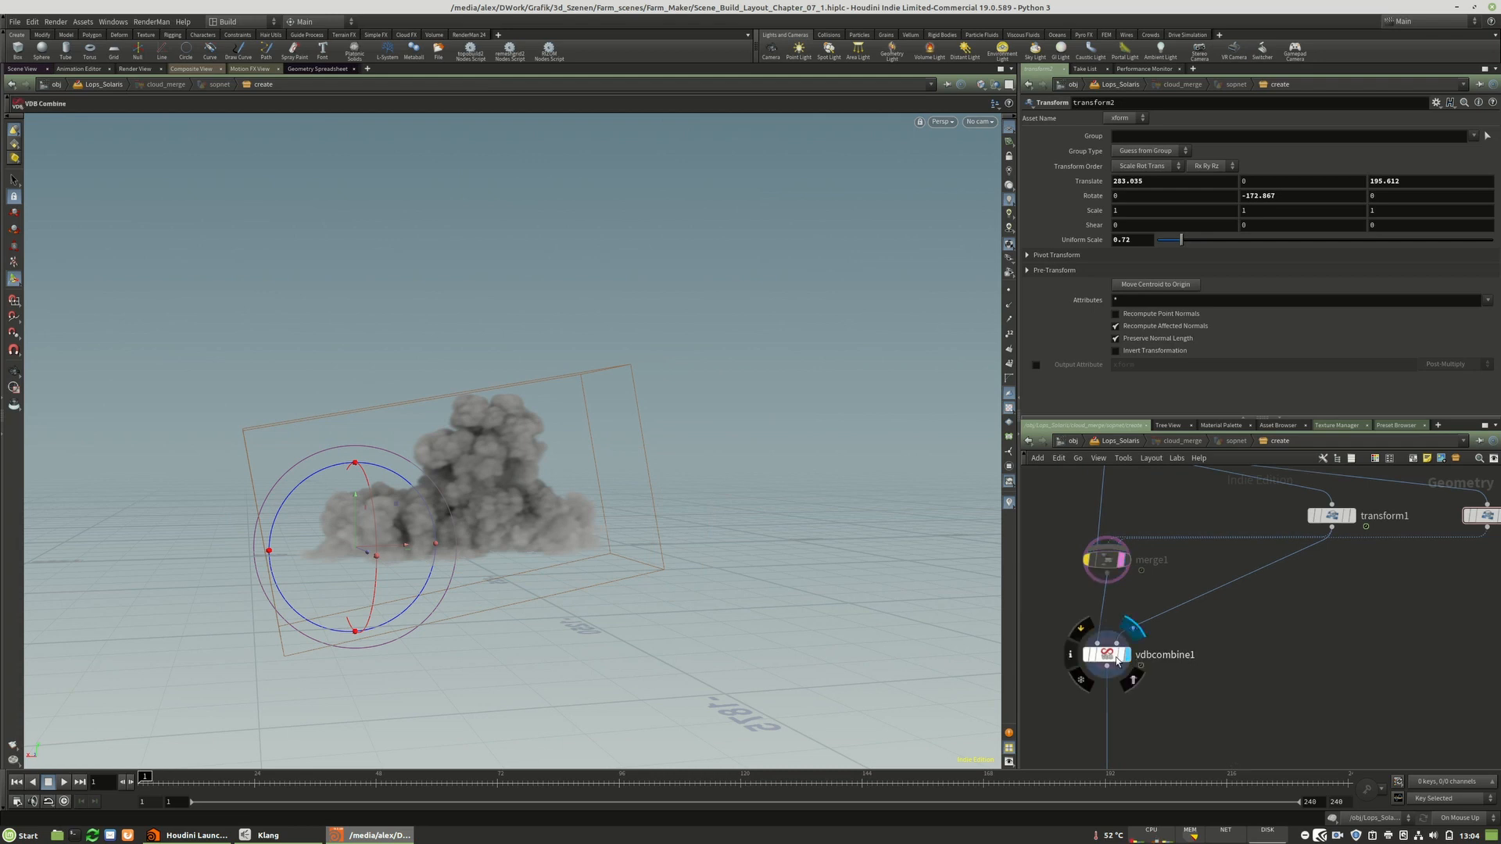
- Set vdbcombine1's operation to Maximum
click(1116, 659)
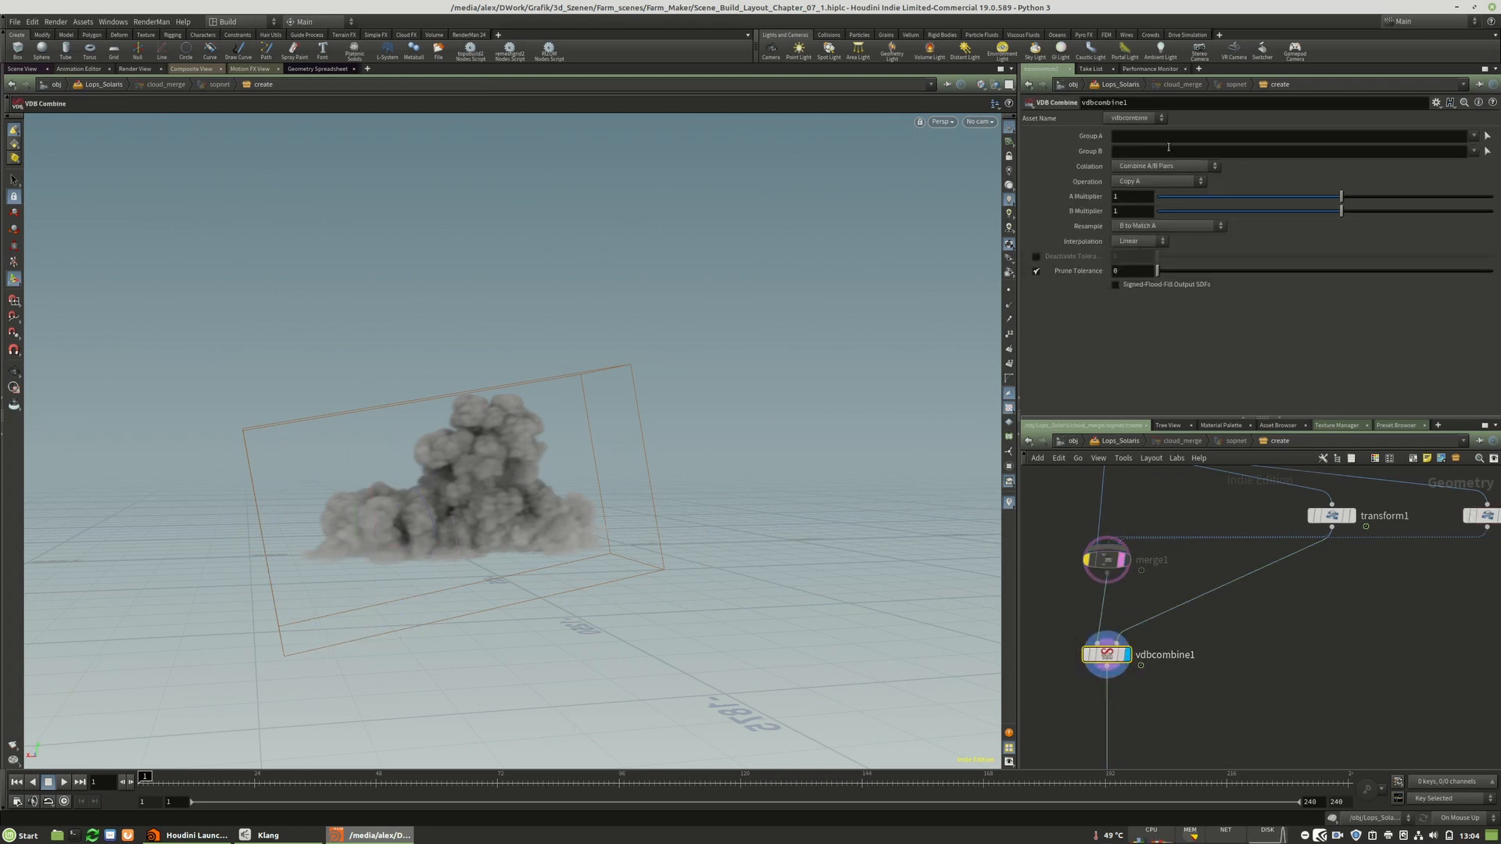
click(1130, 182)
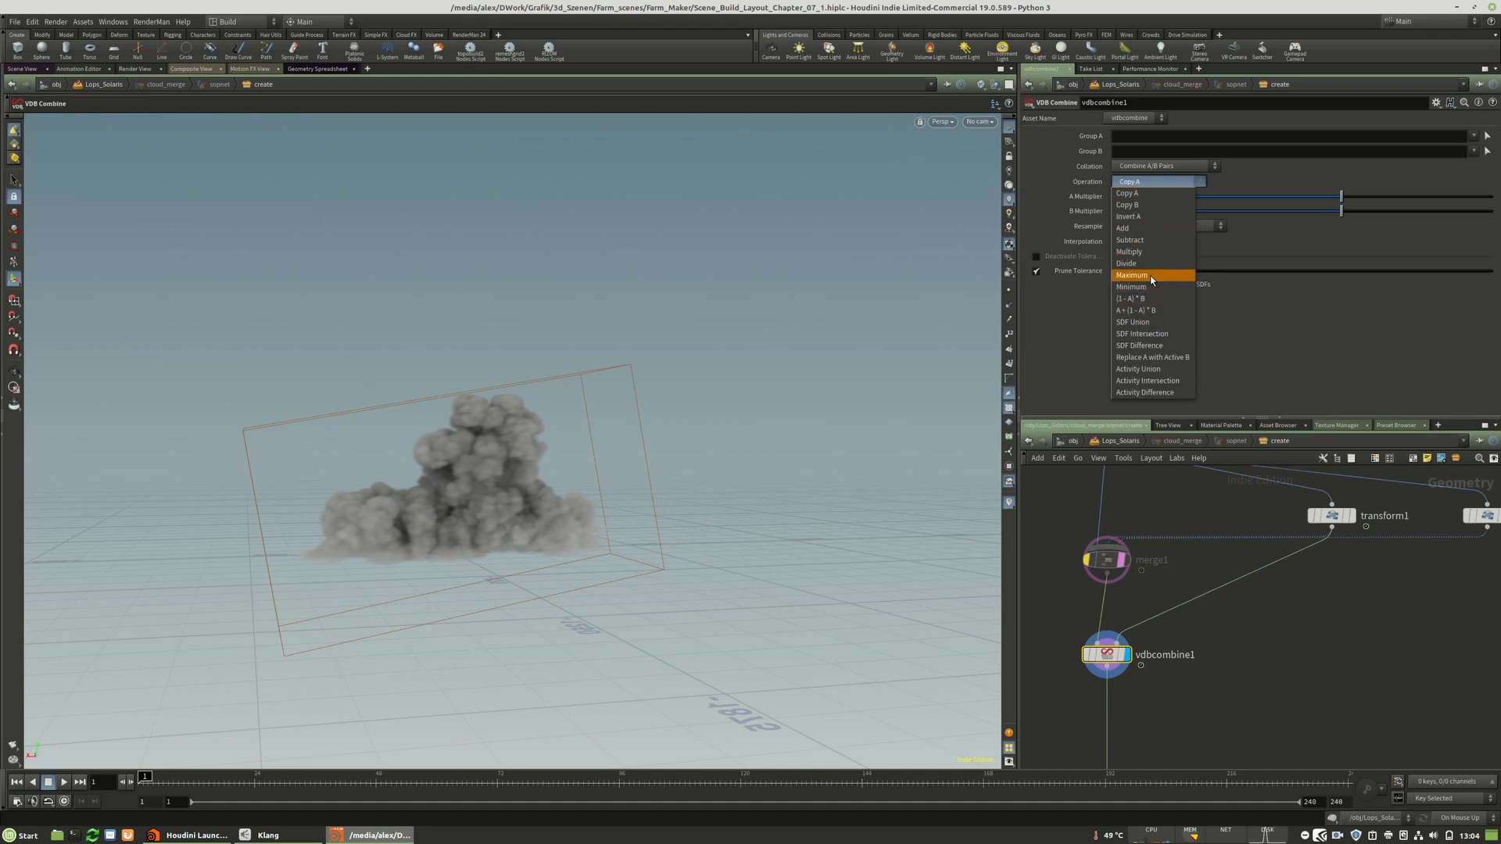
key(Escape)
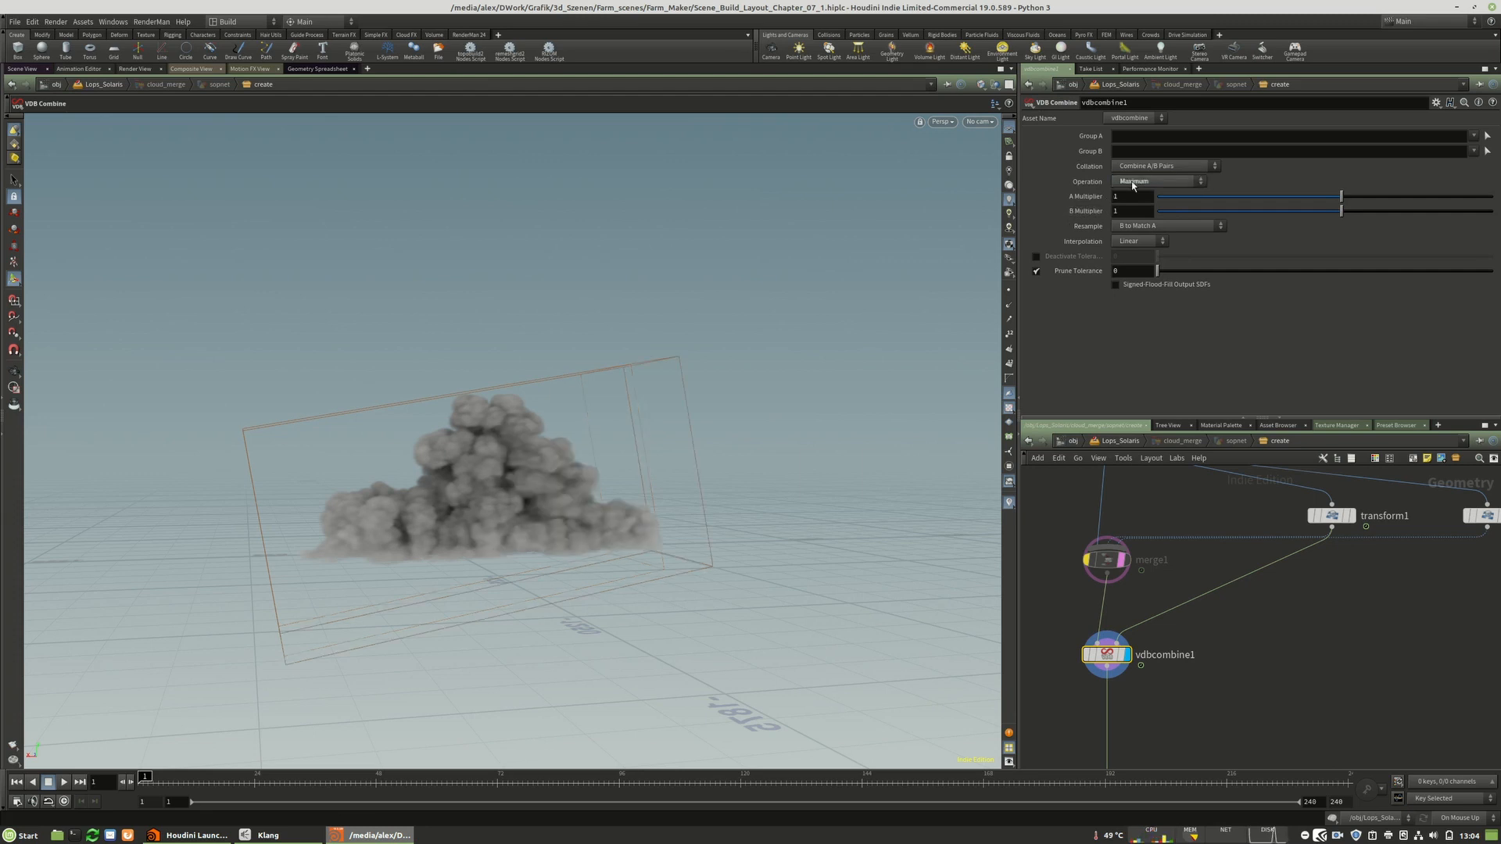
- Duplicate vdbcombine1, feeding the copy from vdbcombine1 and connecting transform2 to its second input
mouse_move(530, 518)
alt+mouse_down()
mouse_move(522, 626)
mouse_move(526, 488)
mouse_move(545, 524)
alt+mouse_up()
alt+drag(1117, 659, 1186, 711)
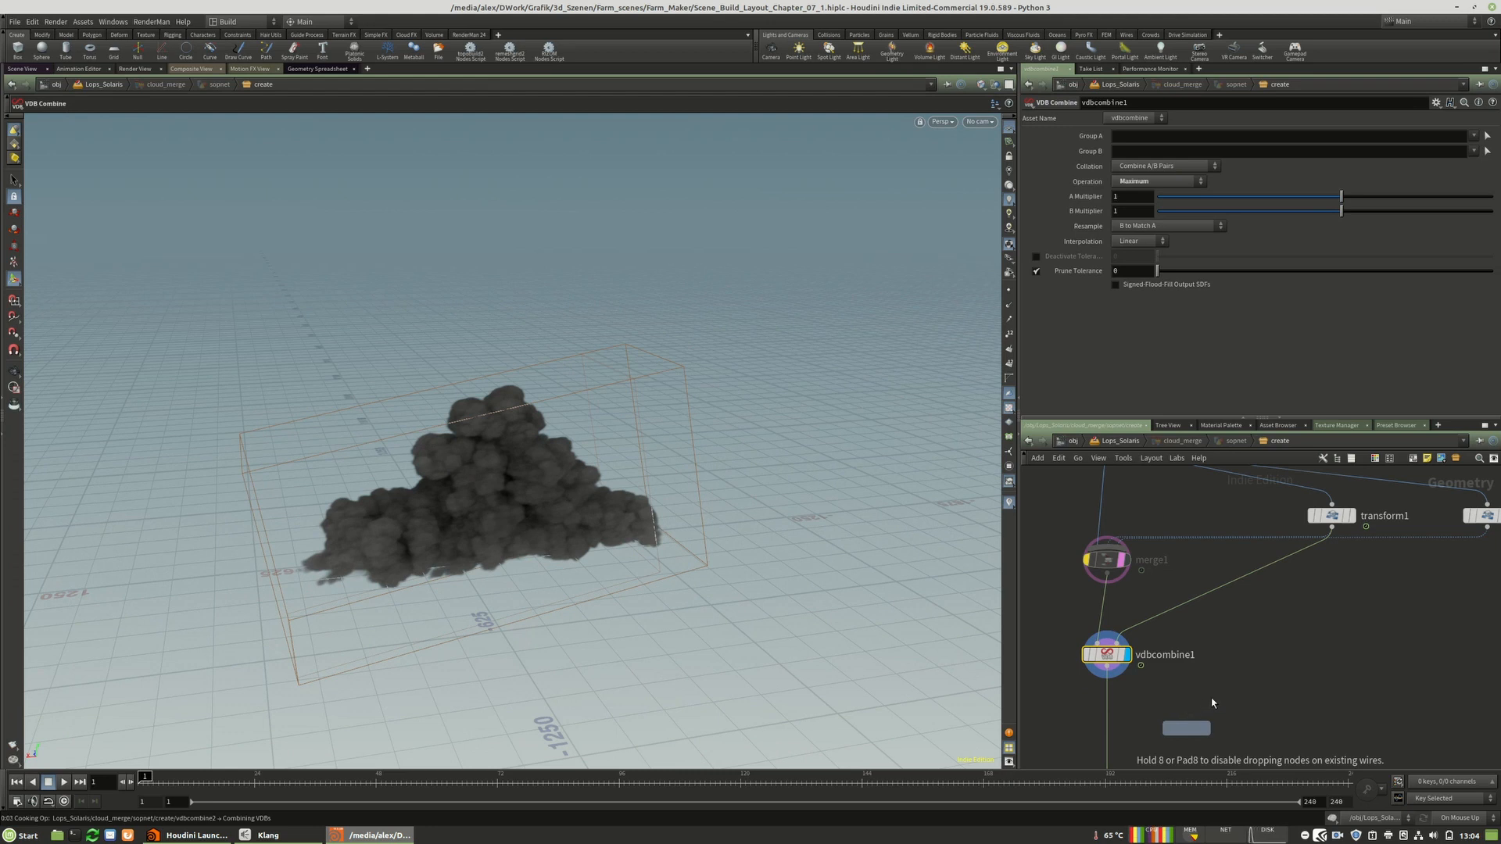
click(1212, 703)
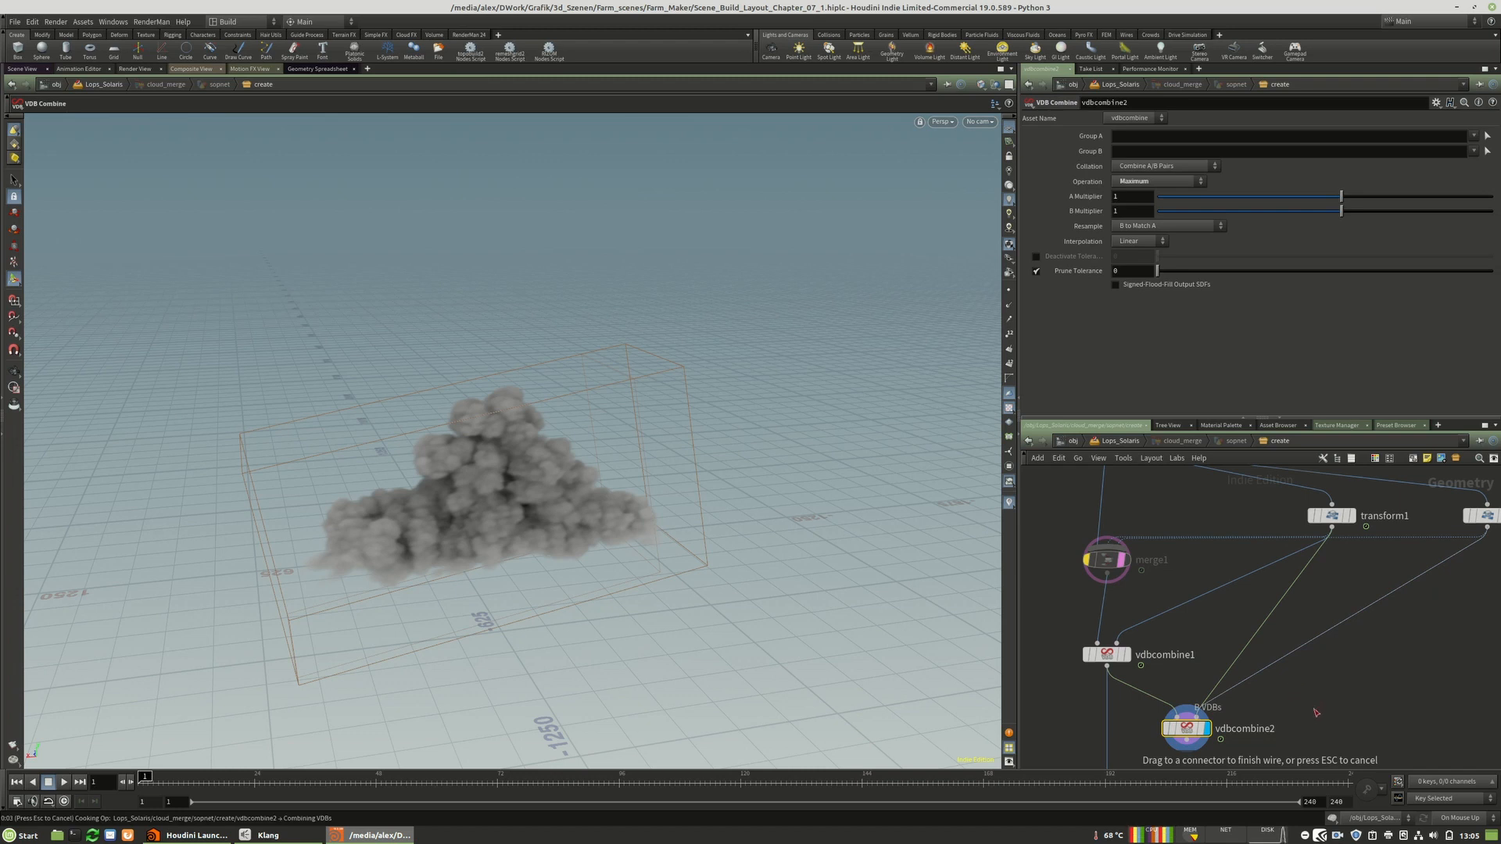
click(1312, 703)
- Insert vdbcombine2 into the wire between vdbcombine1 and rop_geometry2
middle_drag(1312, 703, 1314, 560)
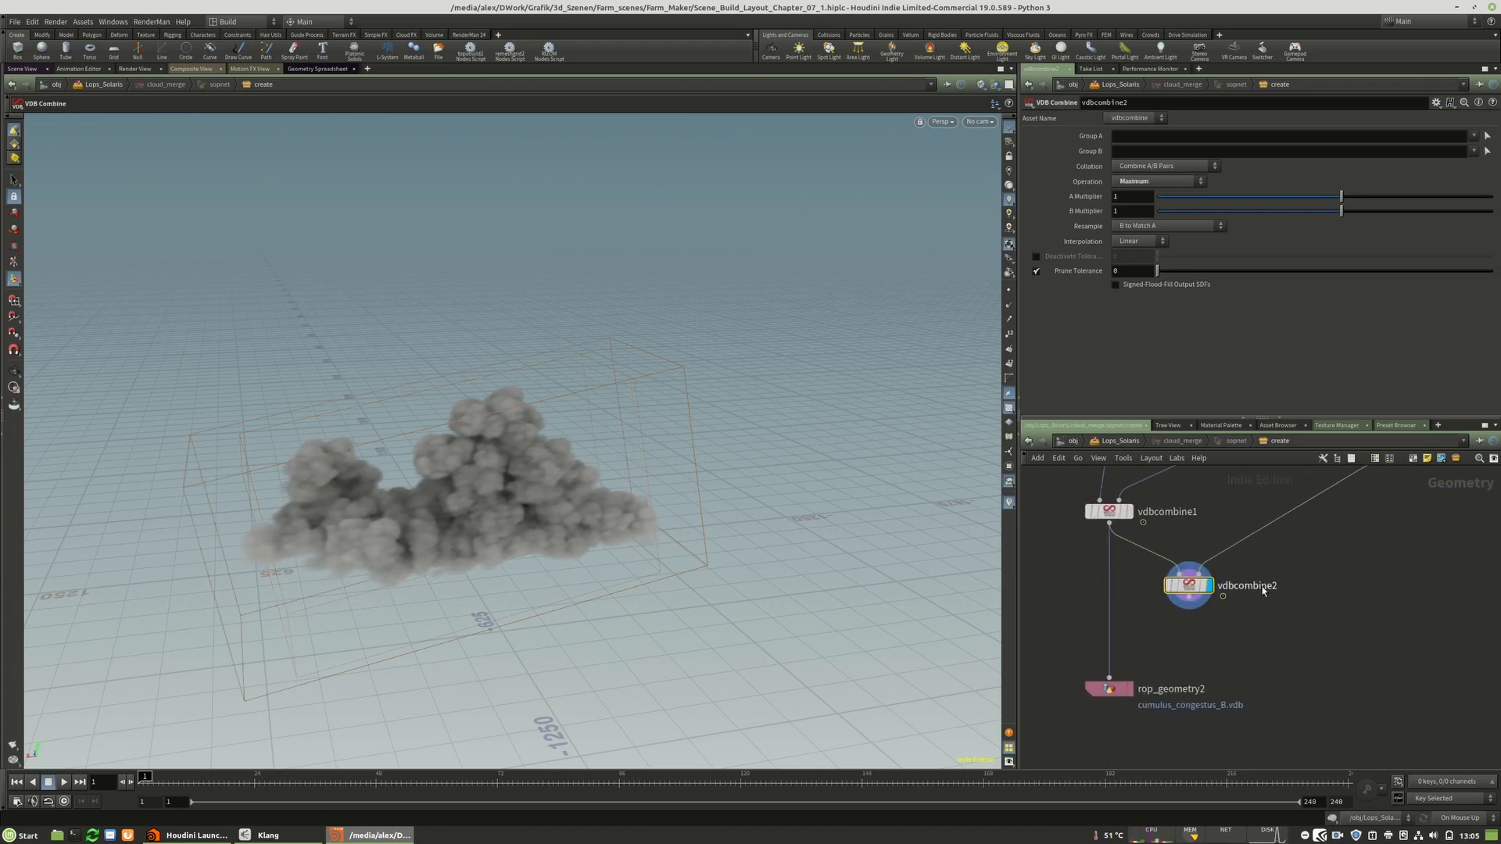
click(1188, 596)
click(1108, 676)
key(l)
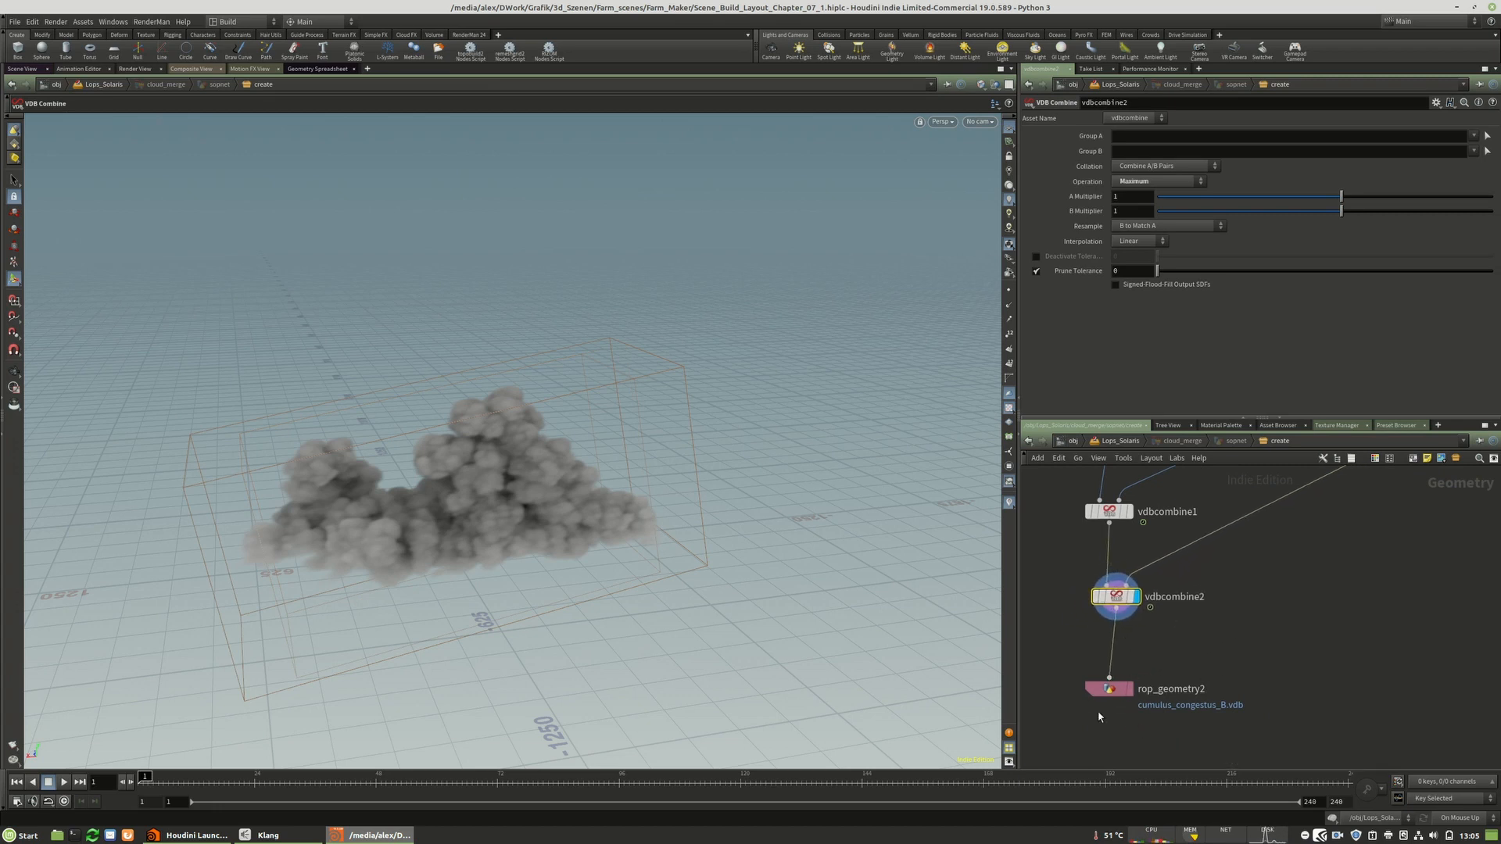
middle_drag(1233, 659, 1219, 761)
scroll(1221, 759, down, 3)
scroll(1176, 574, up, 3)
scroll(1167, 537, down, 2)
scroll(1164, 547, up, 4)
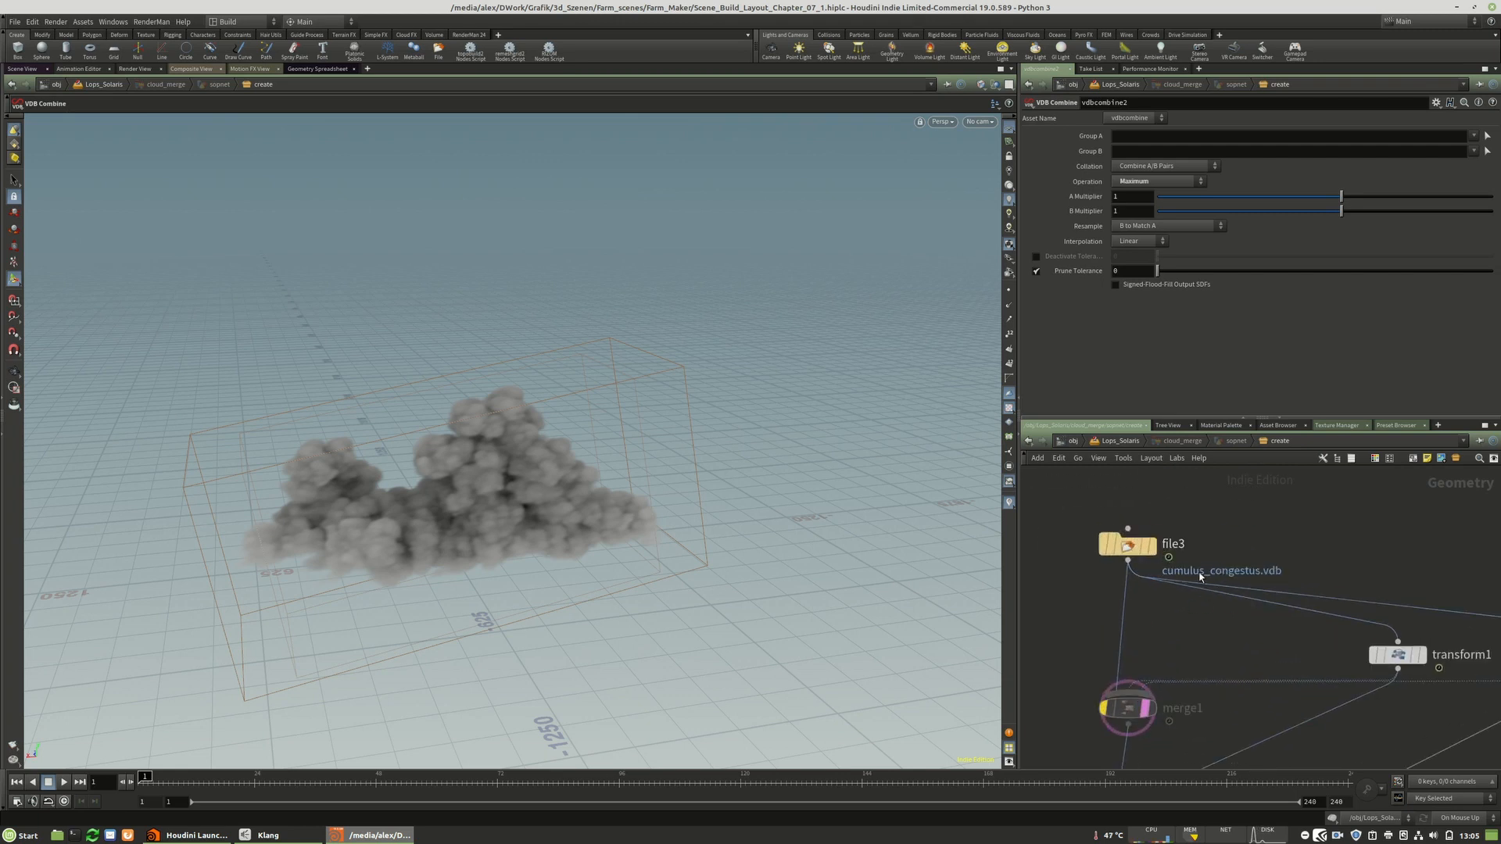
- Open the output file chooser of rop_geometry2 and browse to $HIP/geo/caches/caches_chapters
scroll(1204, 595, down, 3)
scroll(1187, 616, up, 3)
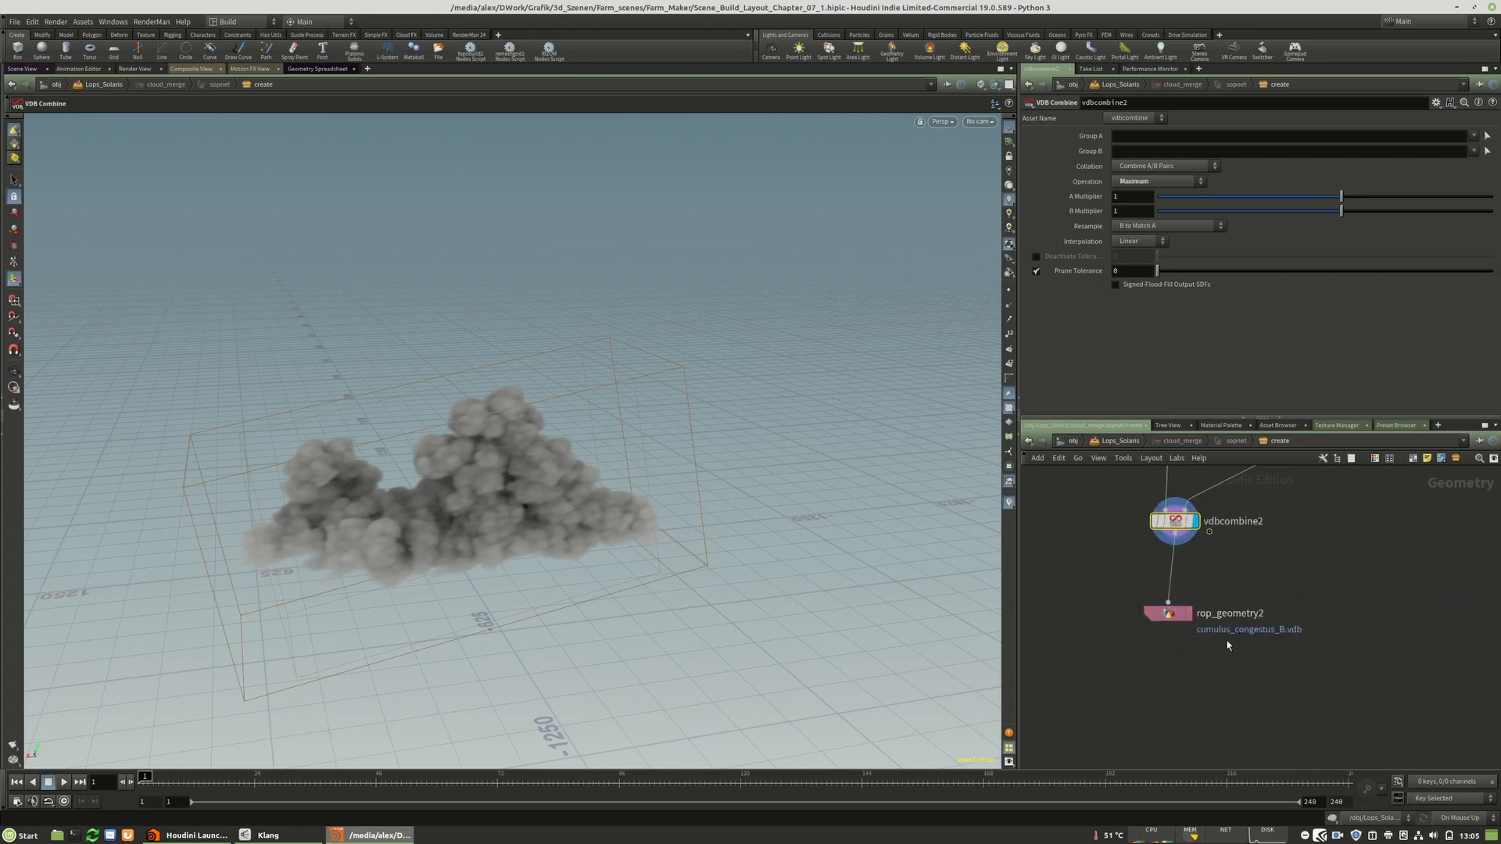
click(1165, 612)
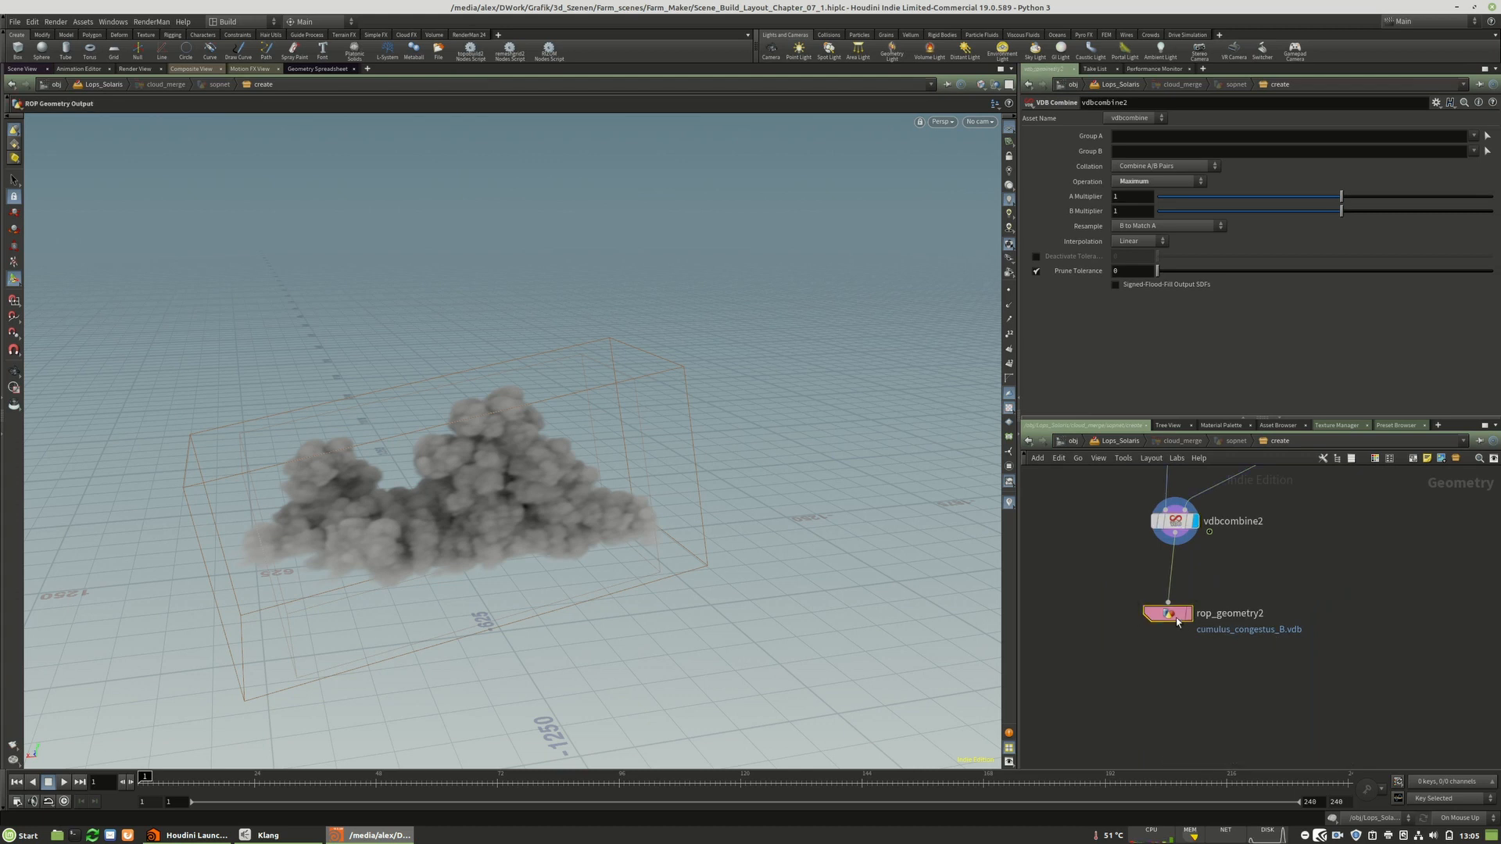
click(1487, 211)
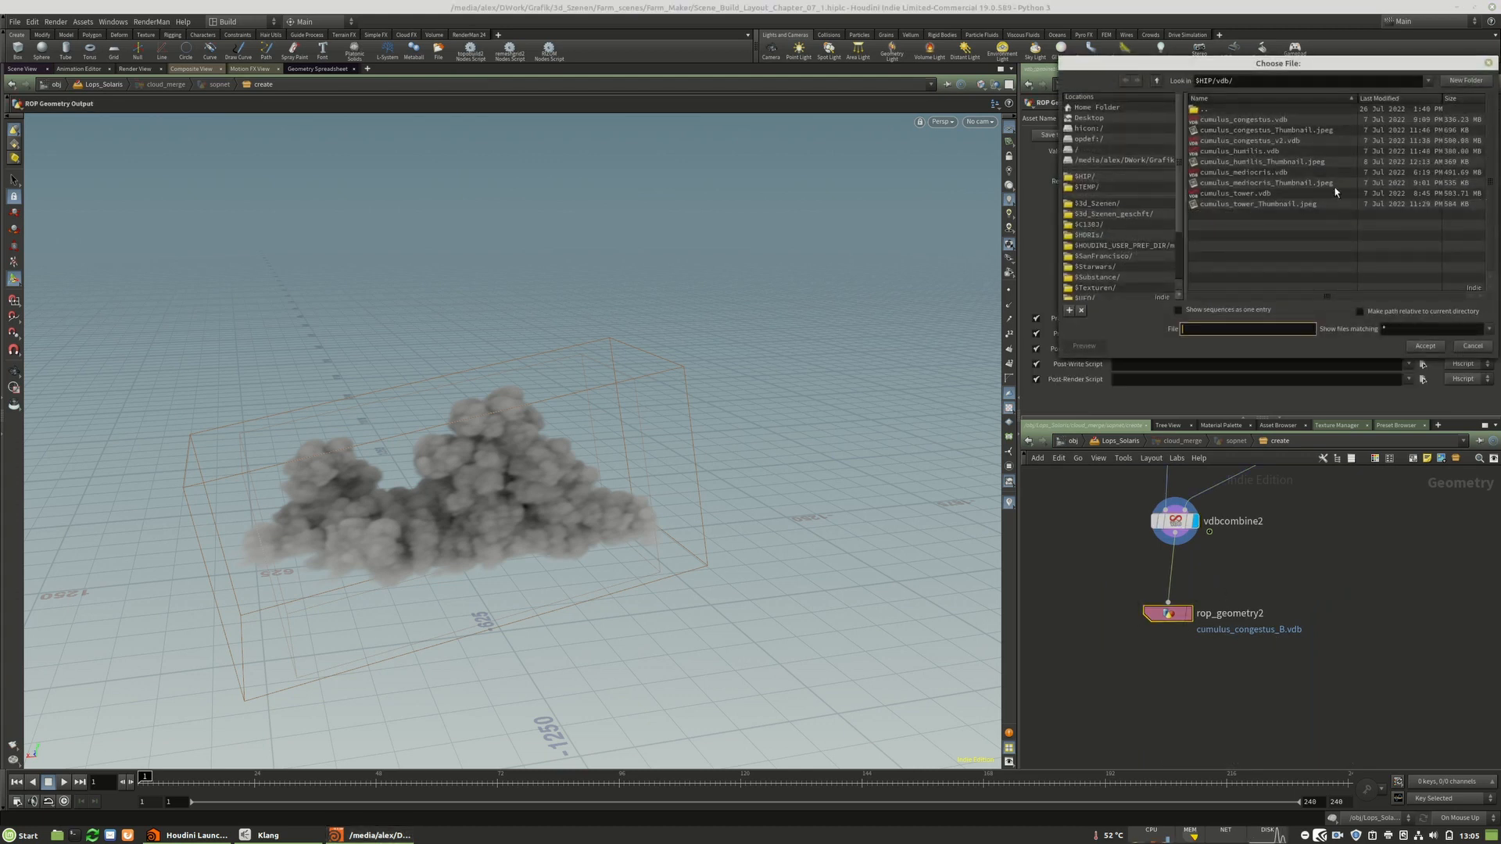
double_click(1219, 111)
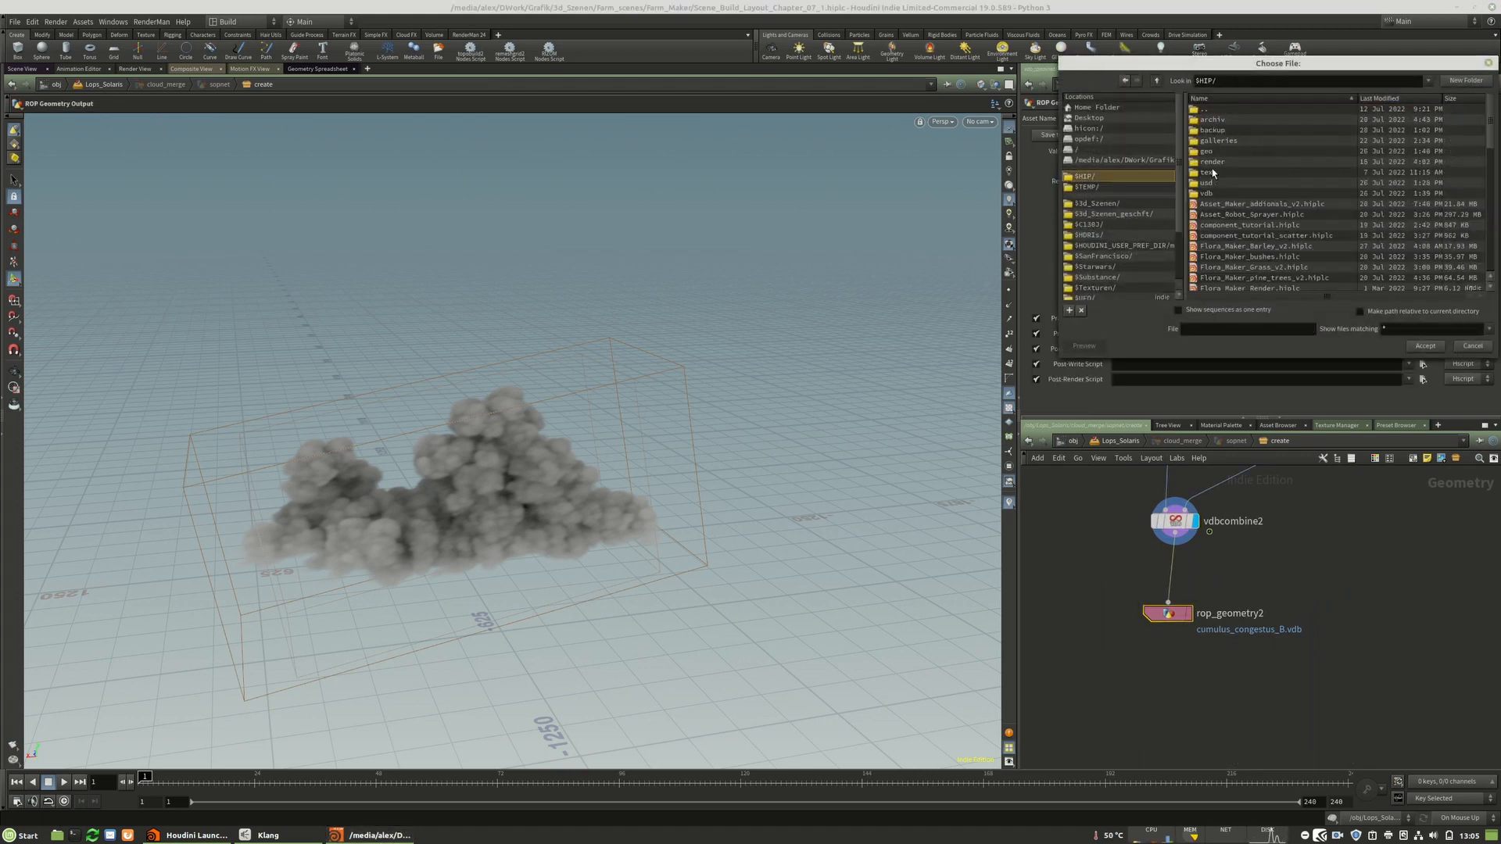
double_click(1208, 151)
double_click(1216, 118)
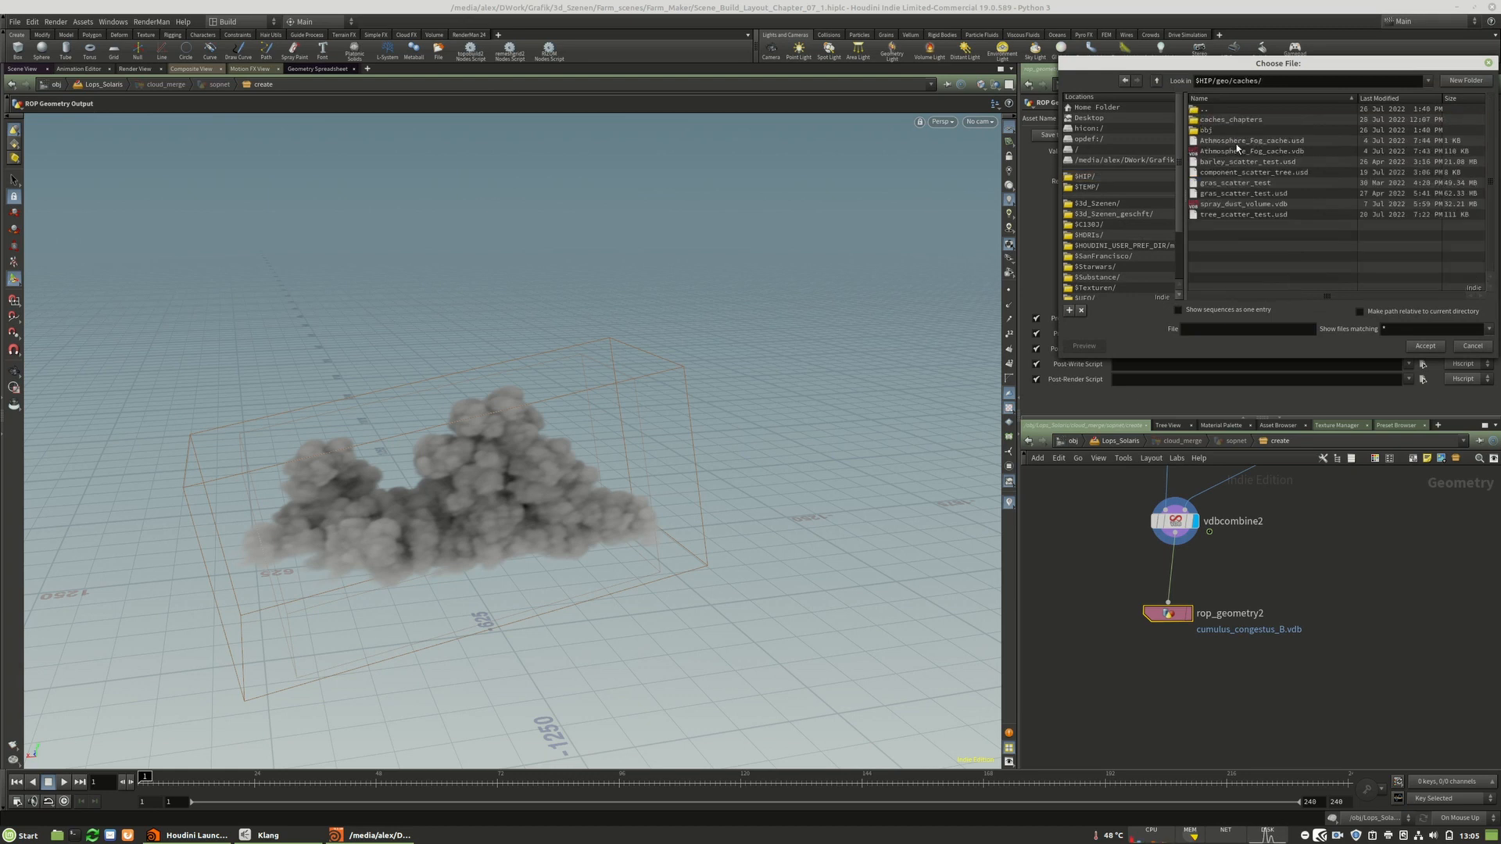
double_click(1224, 120)
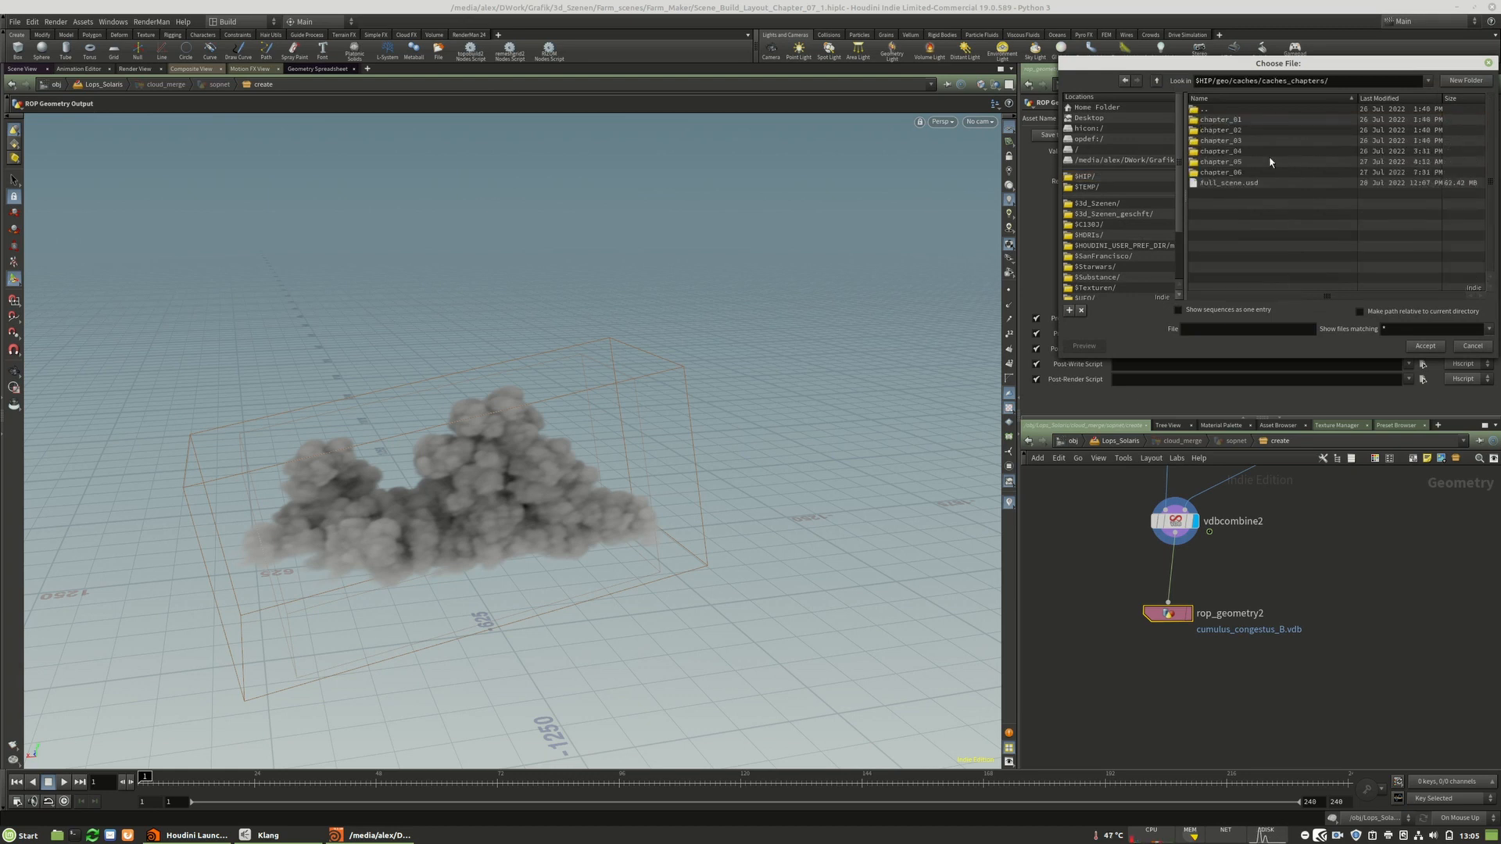
- Create a new folder named chapter_07 inside caches_chapters
click(1465, 80)
text(chapte)
text(r-)
text(0)
key(BackSpace)
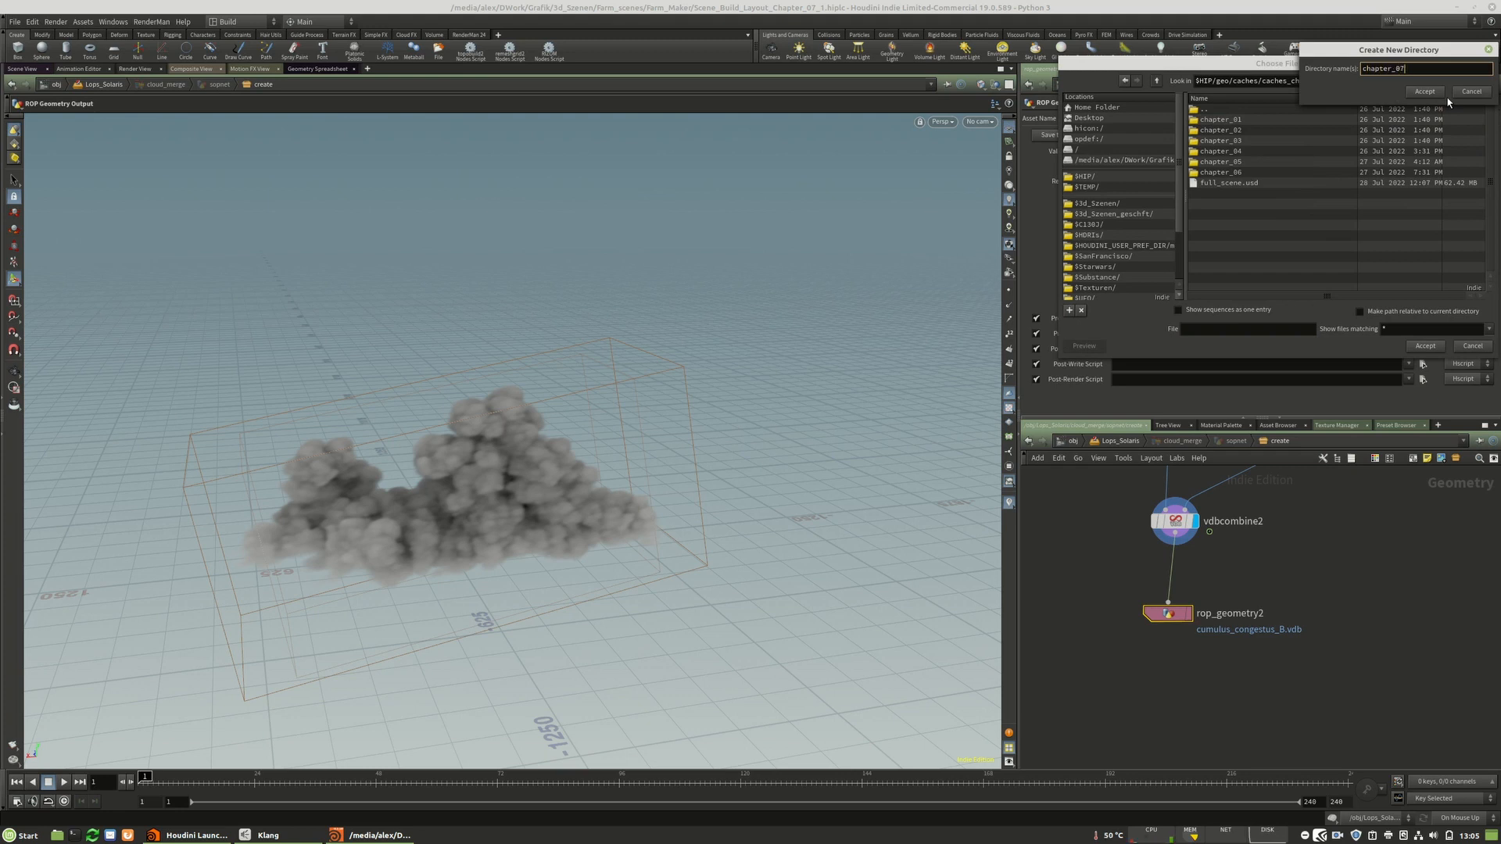
click(1438, 93)
- Set rop_geometry2's output file to congestus_b.vdb in the chapter_07 folder
text(congestus_b)
text(_)
key(BackSpace)
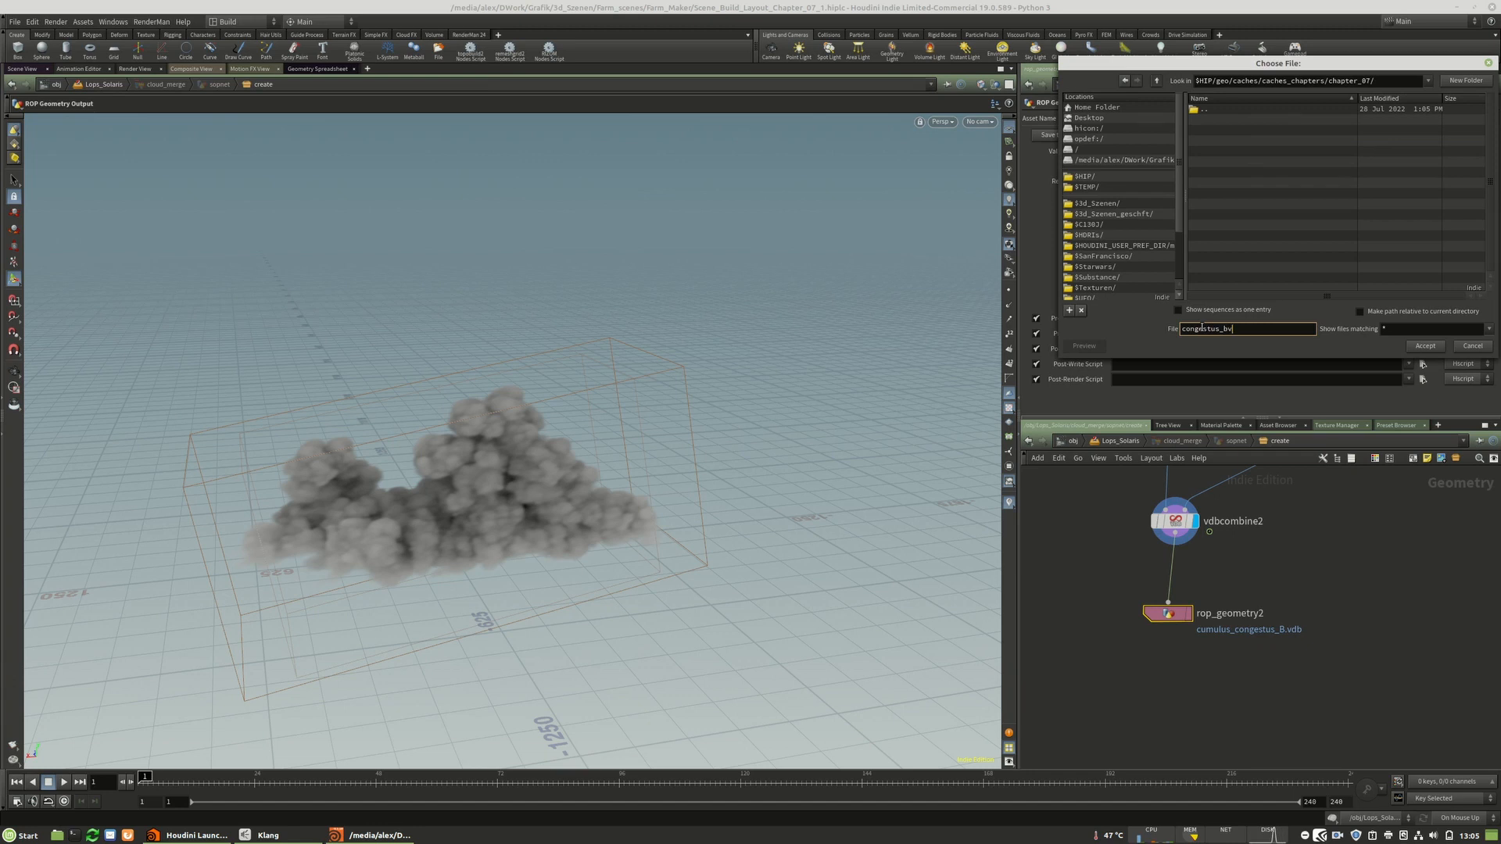
key(BackSpace)
text(.vdb)
click(1426, 346)
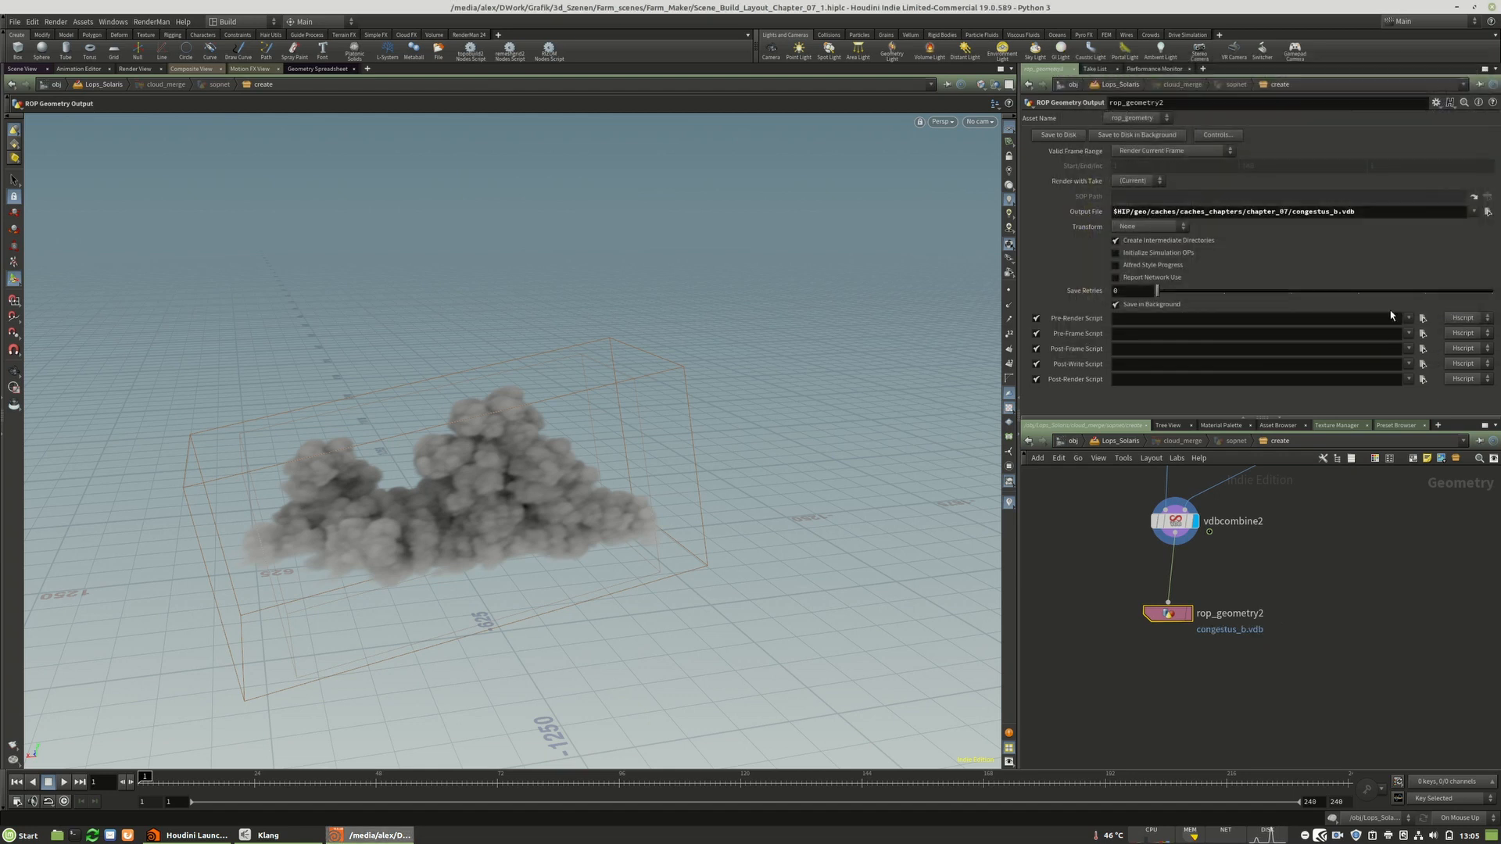
- Align rop_geometry2 beneath vdbcombine2, check its node info, and save the combined cloud to disk
drag(1163, 617, 1170, 623)
middle_click(1172, 620)
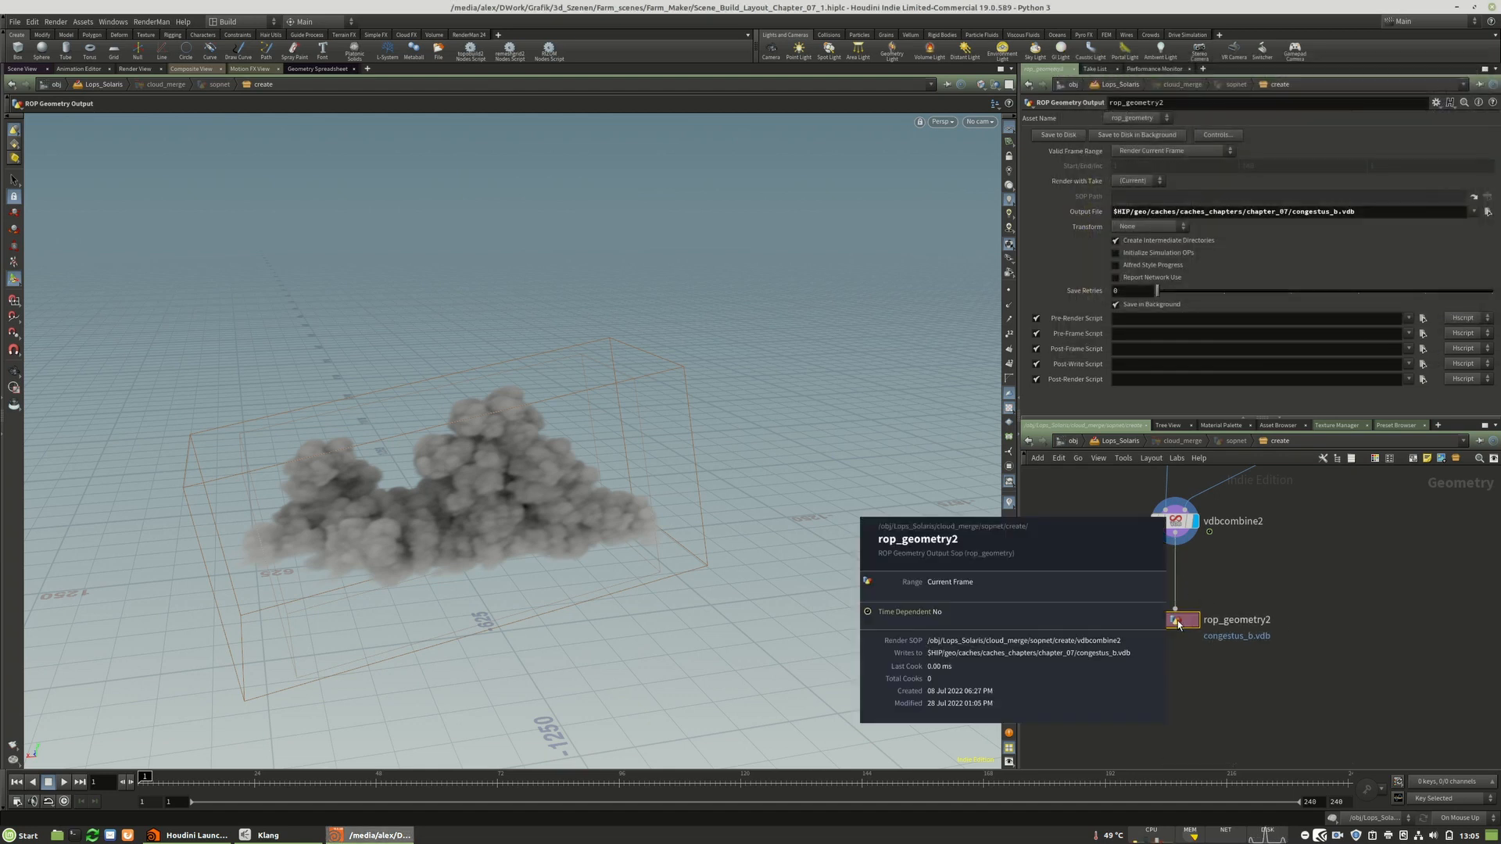
click(1066, 138)
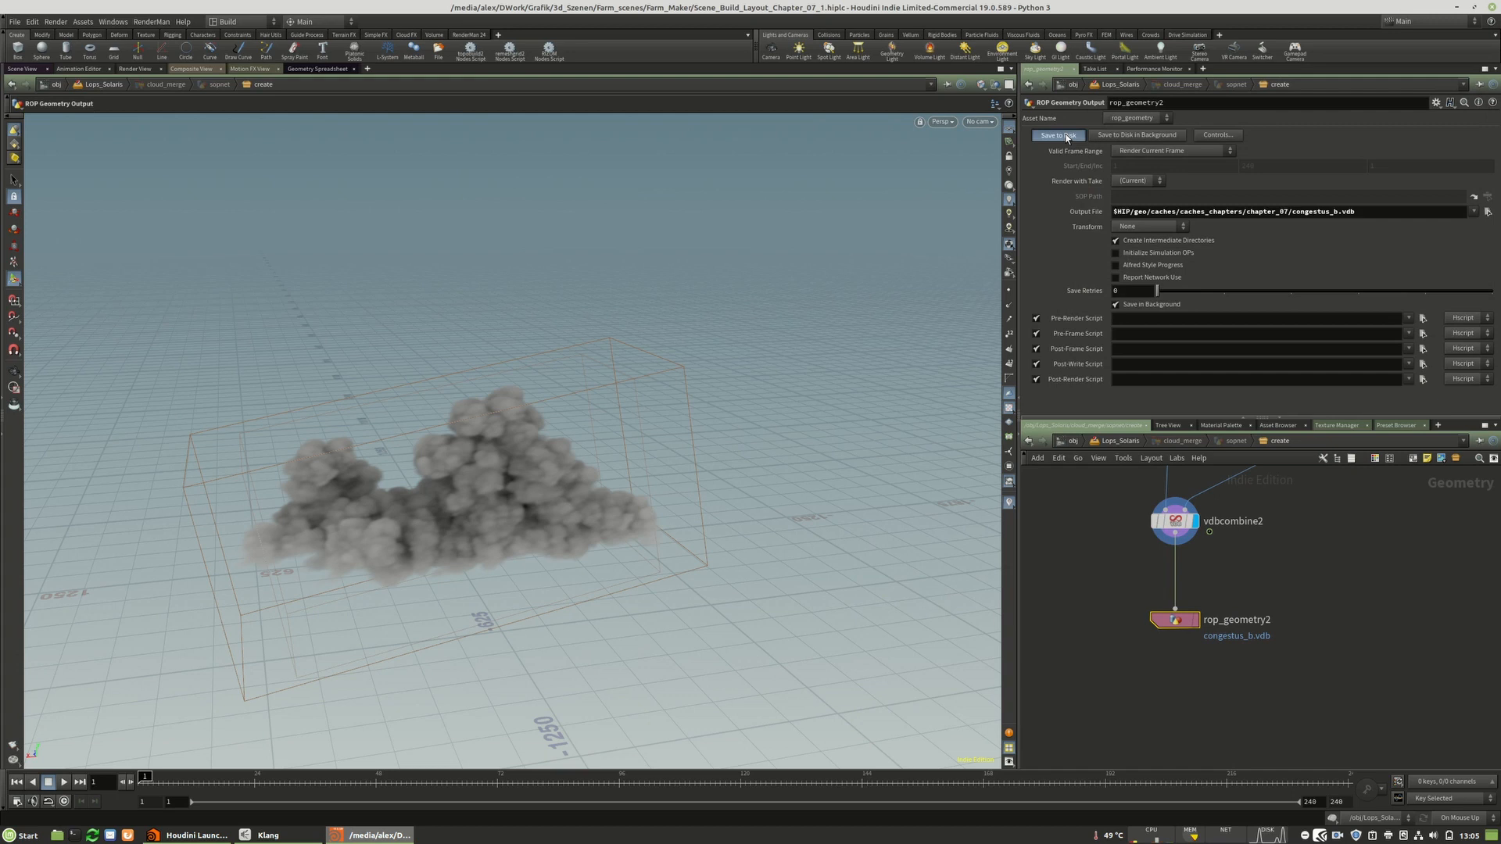
- Return to the Lops_Solaris network and select the cumulus_congestus_vdb_01 volume node
middle_drag(1301, 626, 1239, 635)
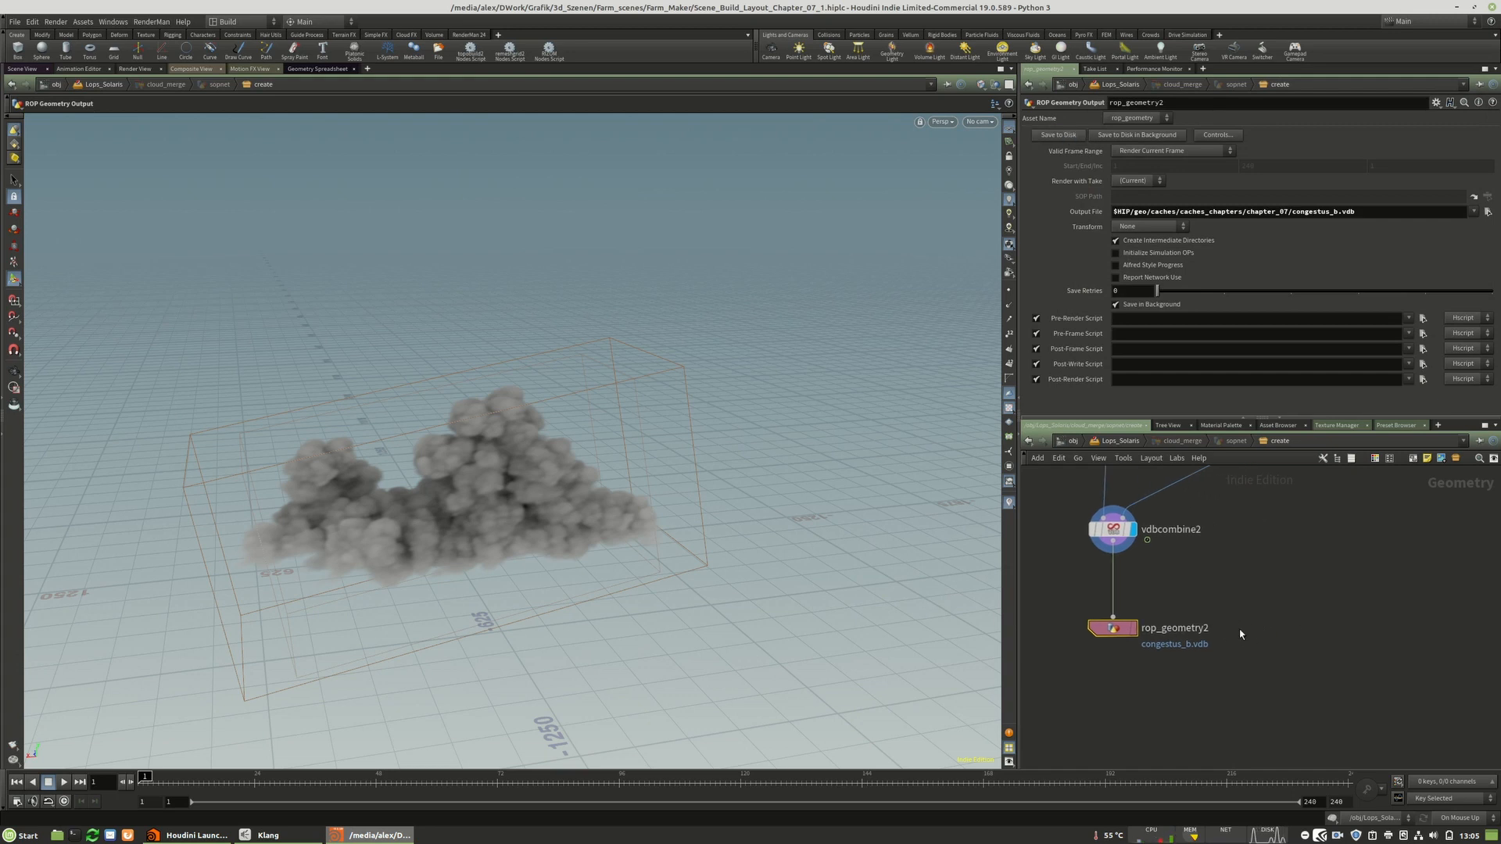
key(u)
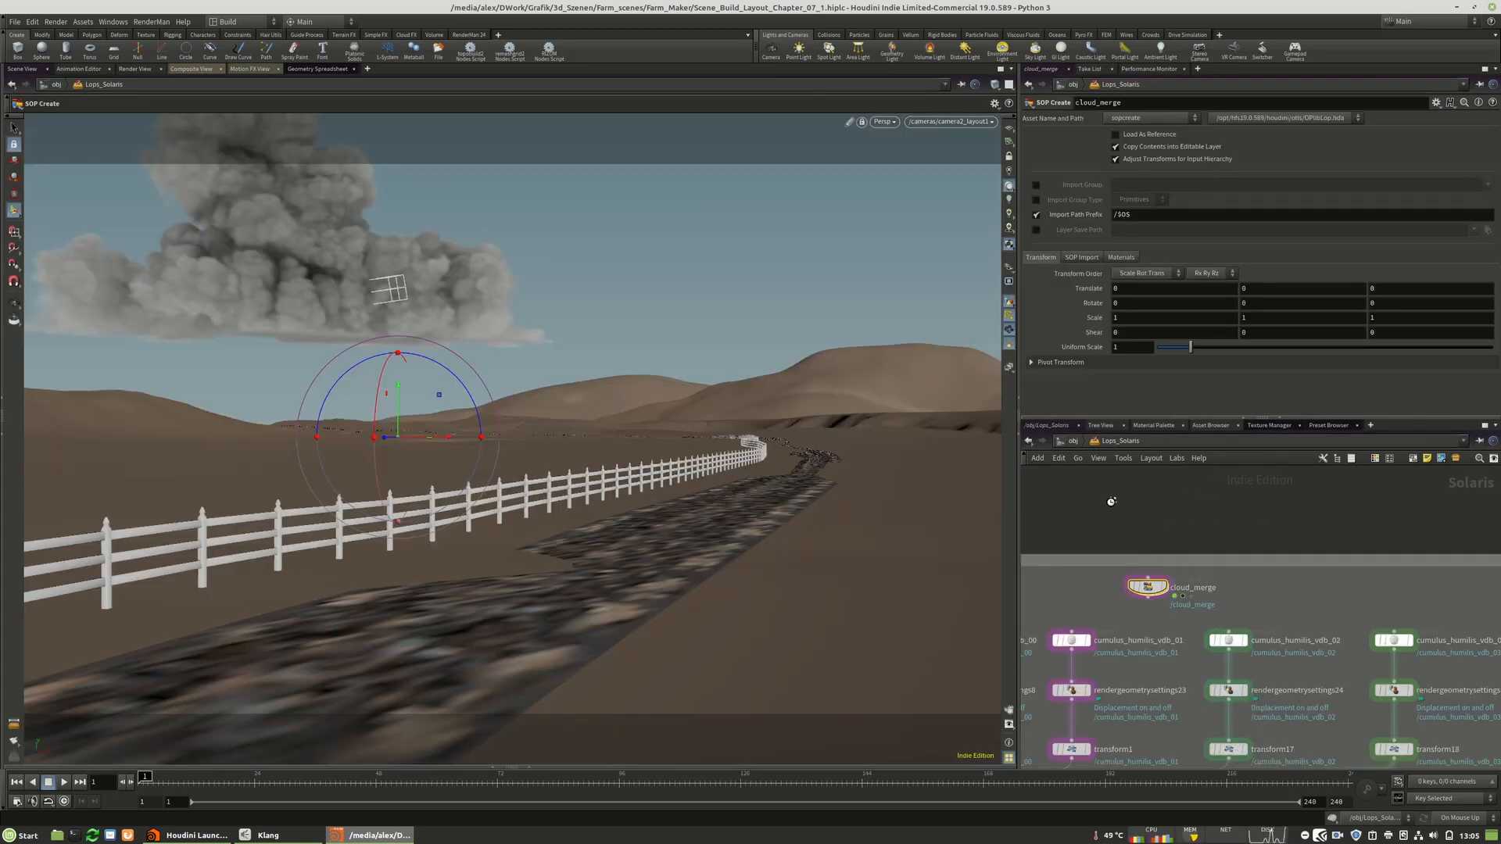
scroll(1278, 536, up, 5)
scroll(1278, 536, up, 2)
scroll(1299, 527, down, 4)
click(1224, 541)
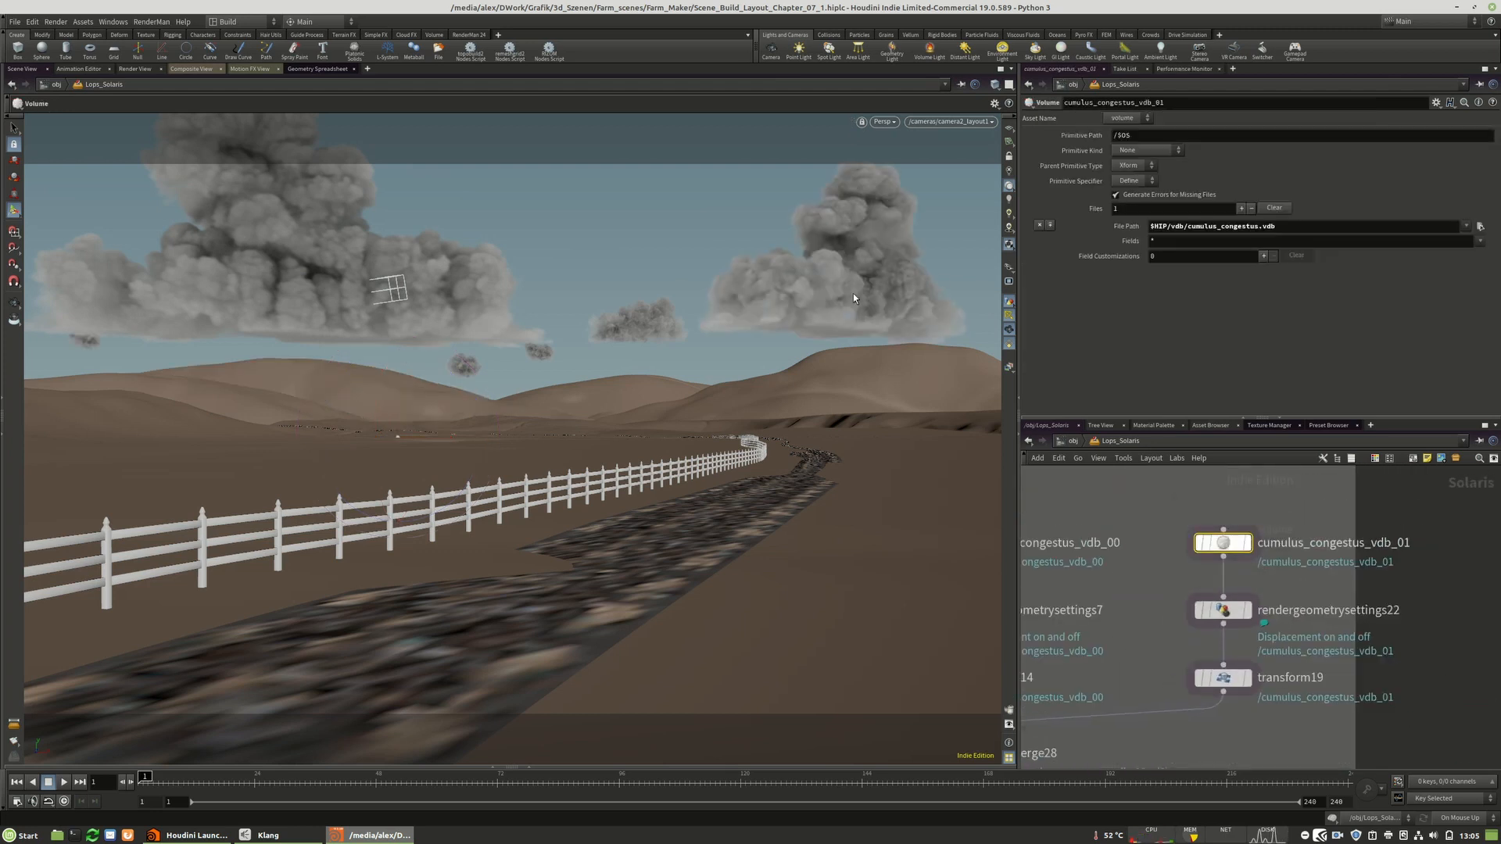
- Set cumulus_congestus_vdb_01's file path to $HIP/geo/caches/caches_chapters/chapter_07/congestus_b.vdb
click(1480, 227)
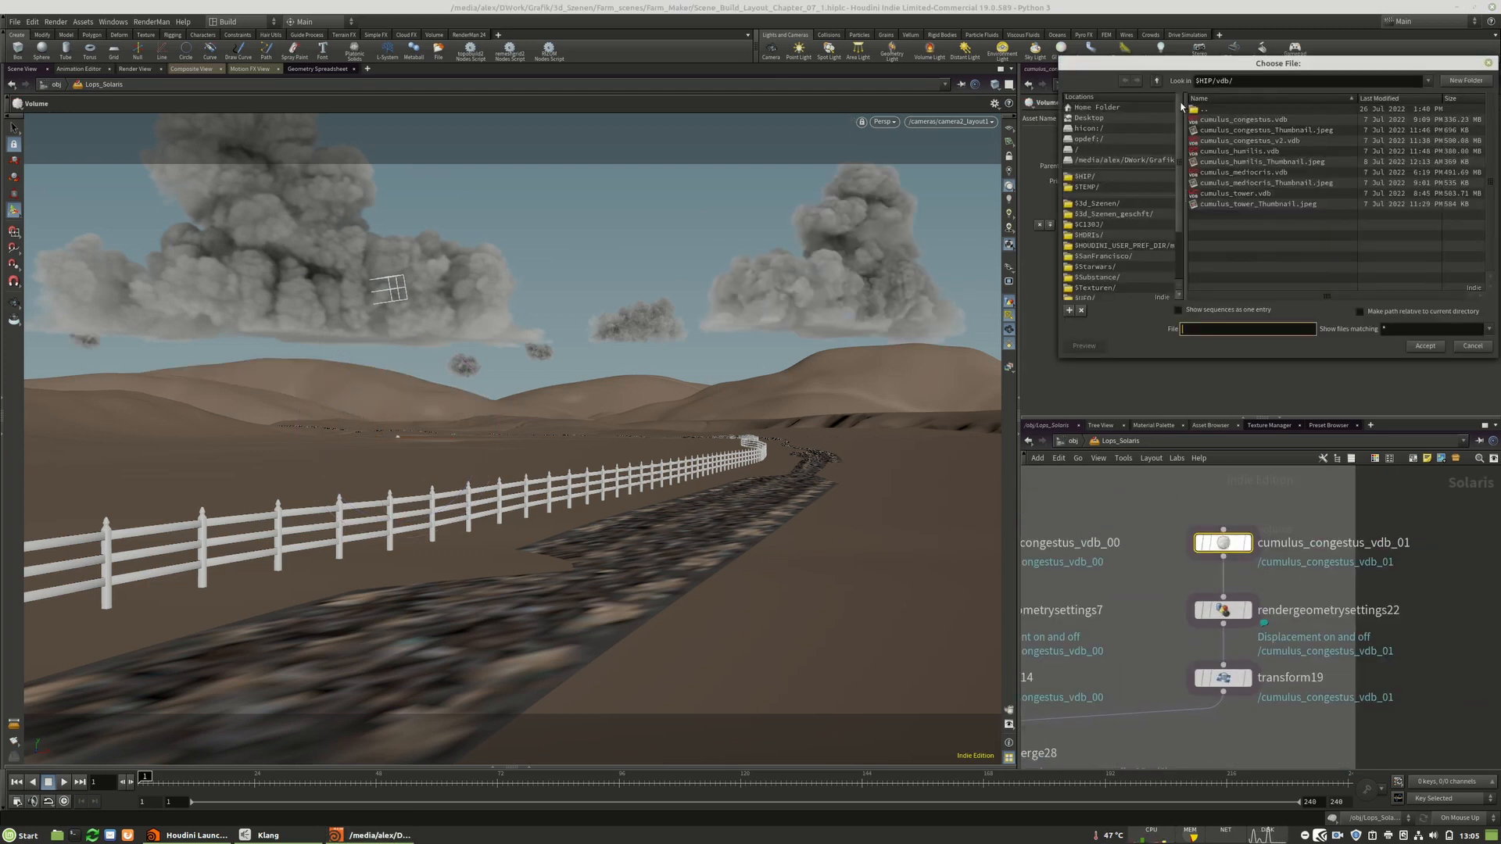
double_click(1208, 111)
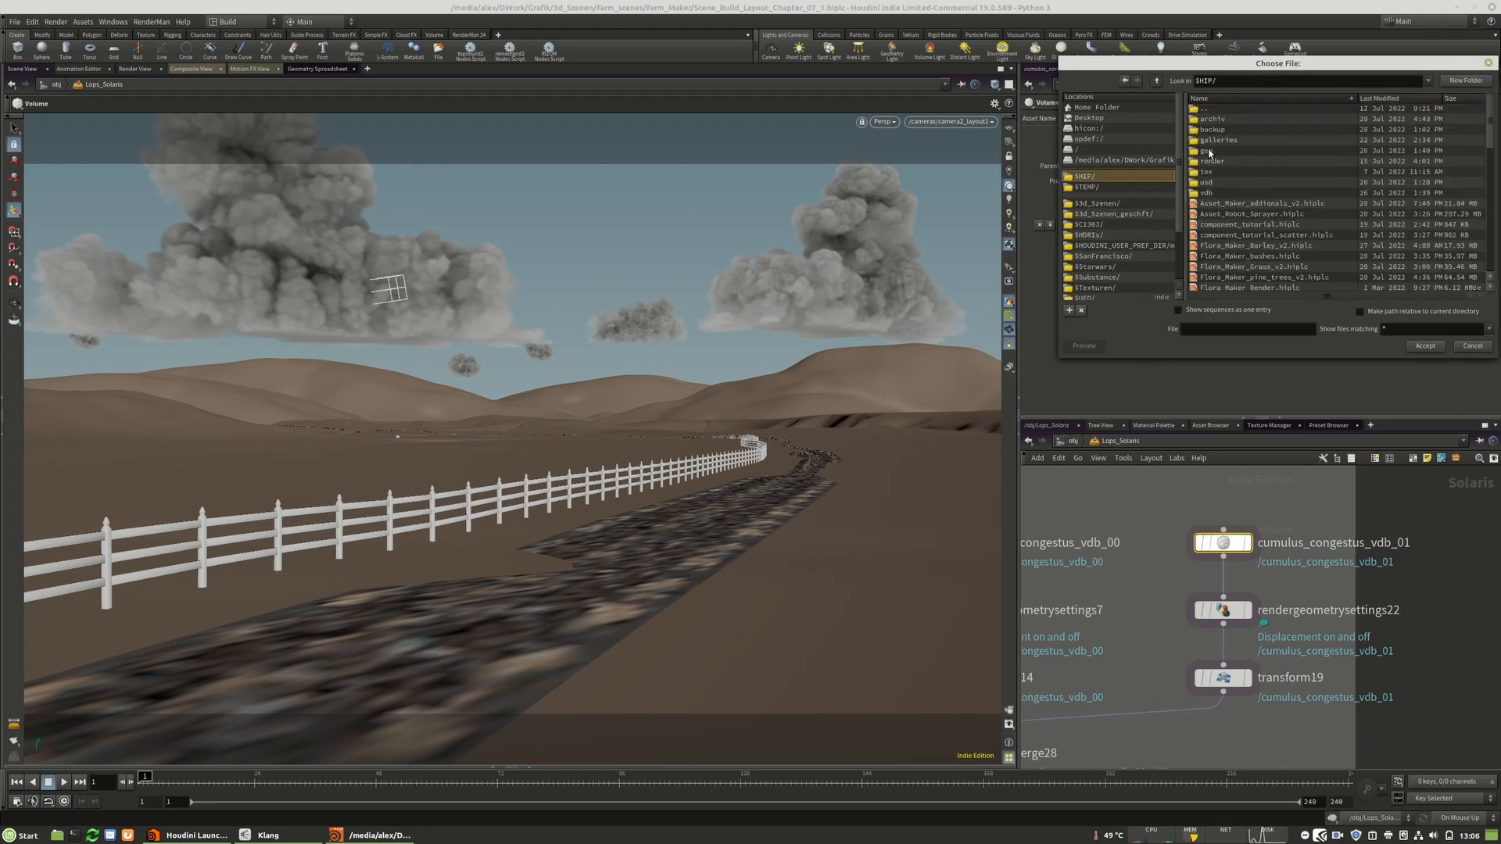
double_click(1209, 154)
double_click(1219, 121)
click(1224, 122)
double_click(1224, 121)
double_click(1220, 184)
click(1231, 118)
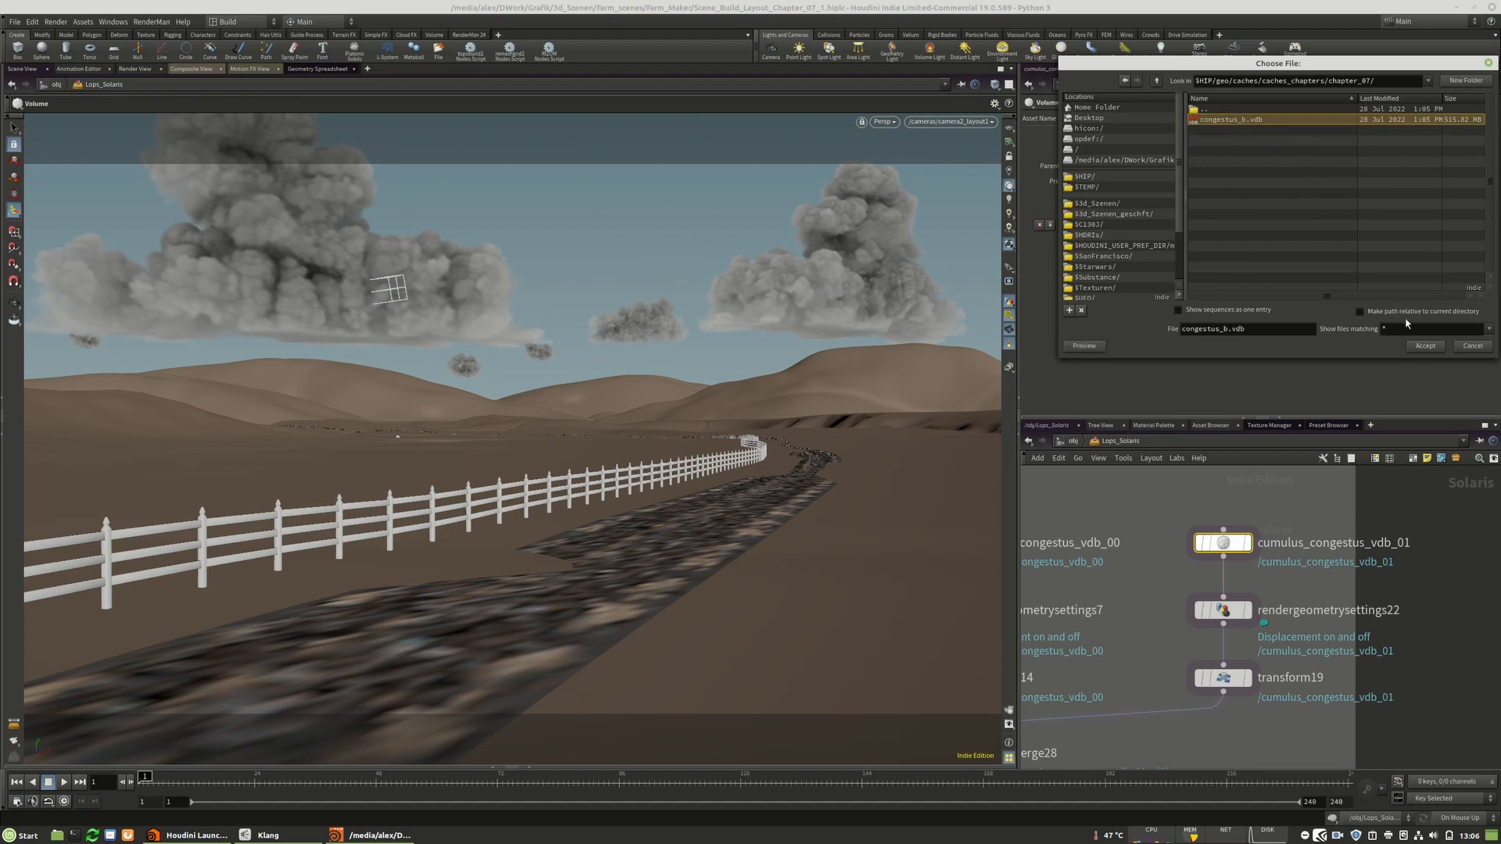
click(1422, 347)
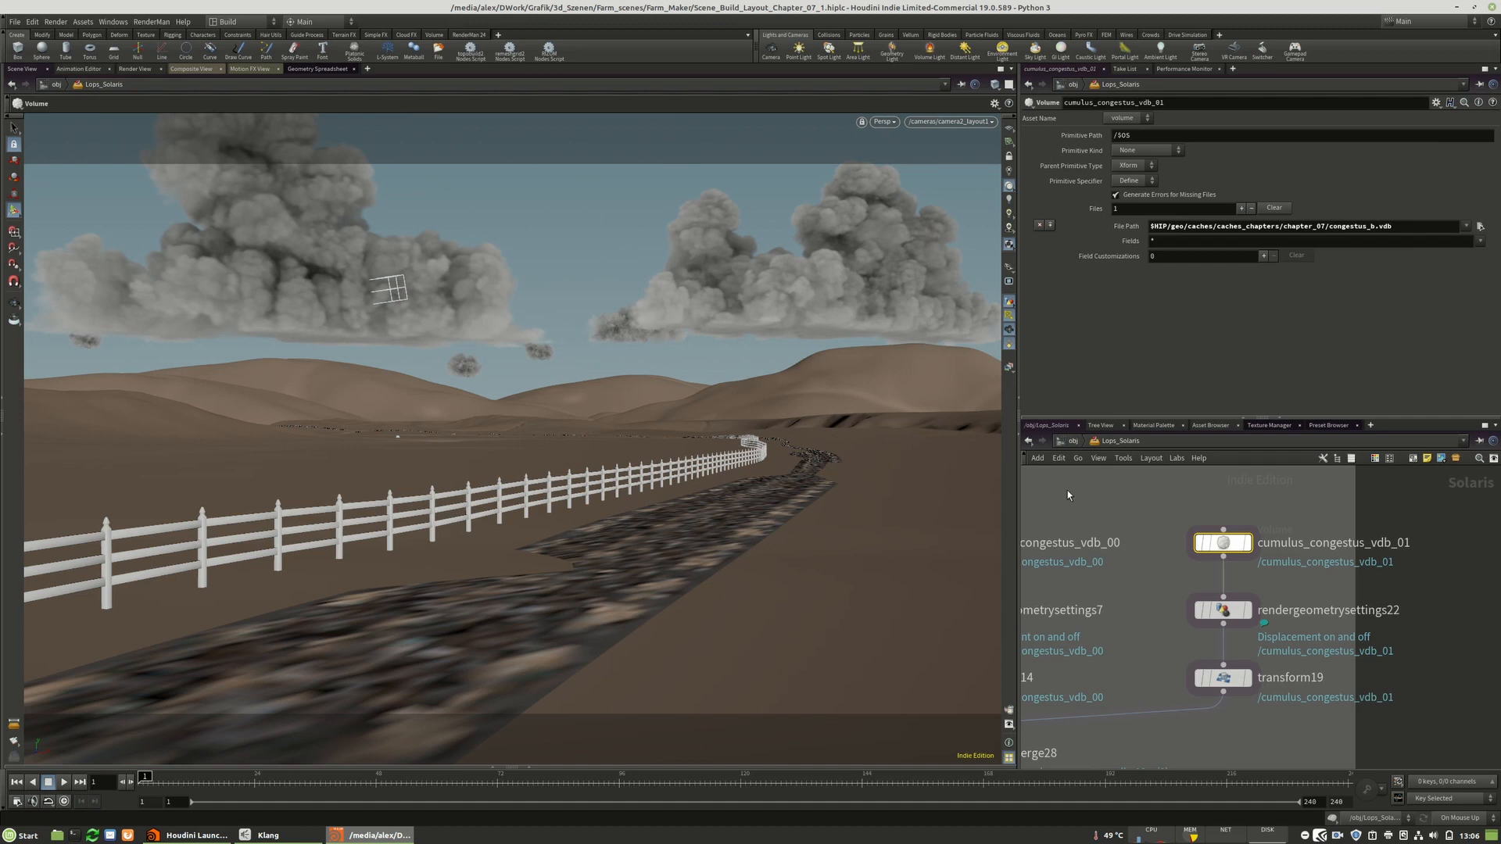
- Move the node below the cloud merge further down in the network and save the scene
key(h)
scroll(1289, 641, down, 3)
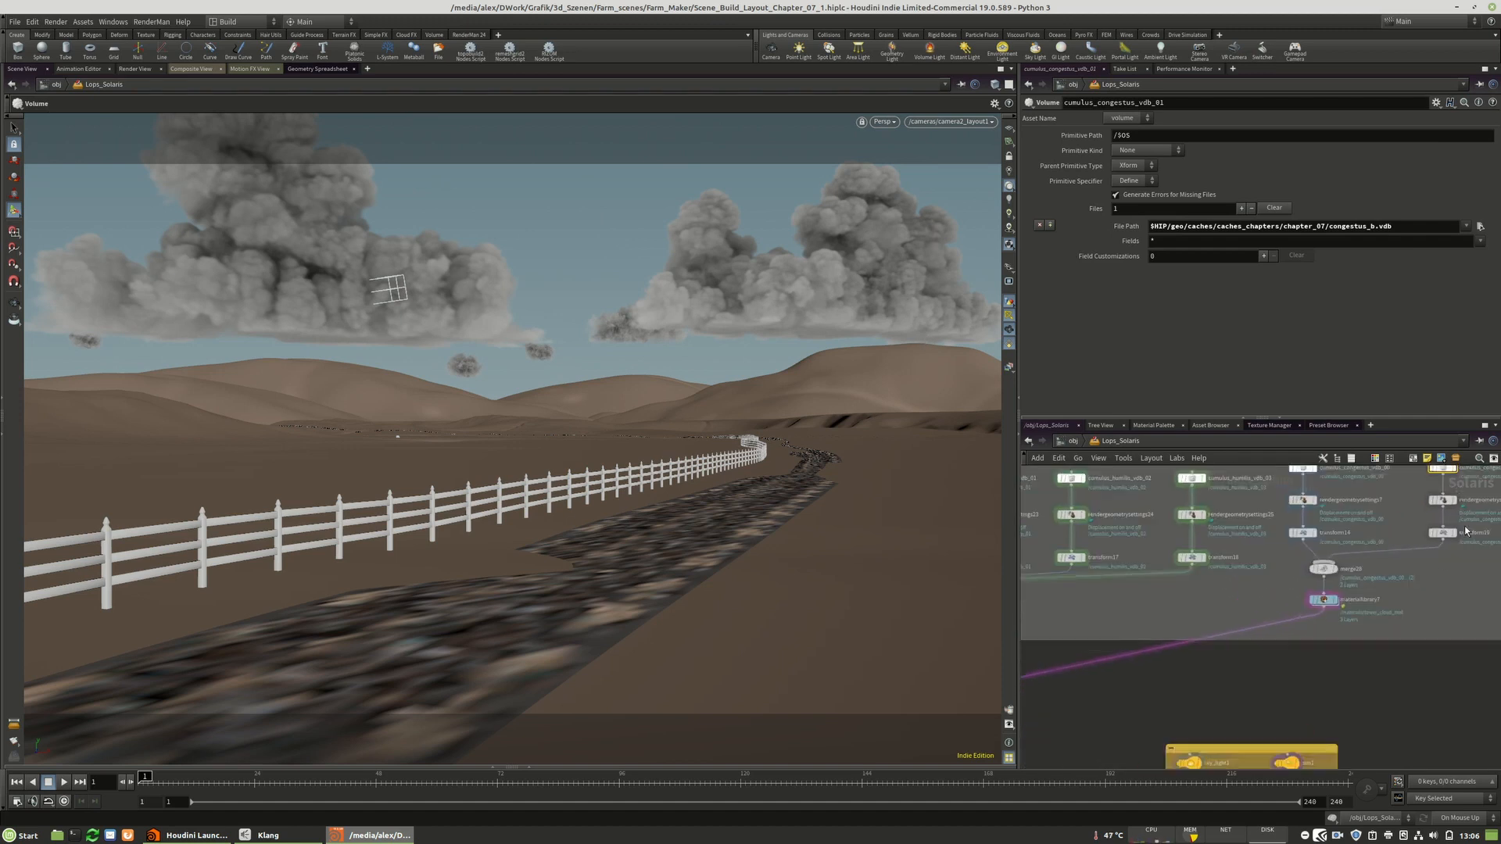
scroll(1189, 603, up, 6)
scroll(1189, 604, down, 5)
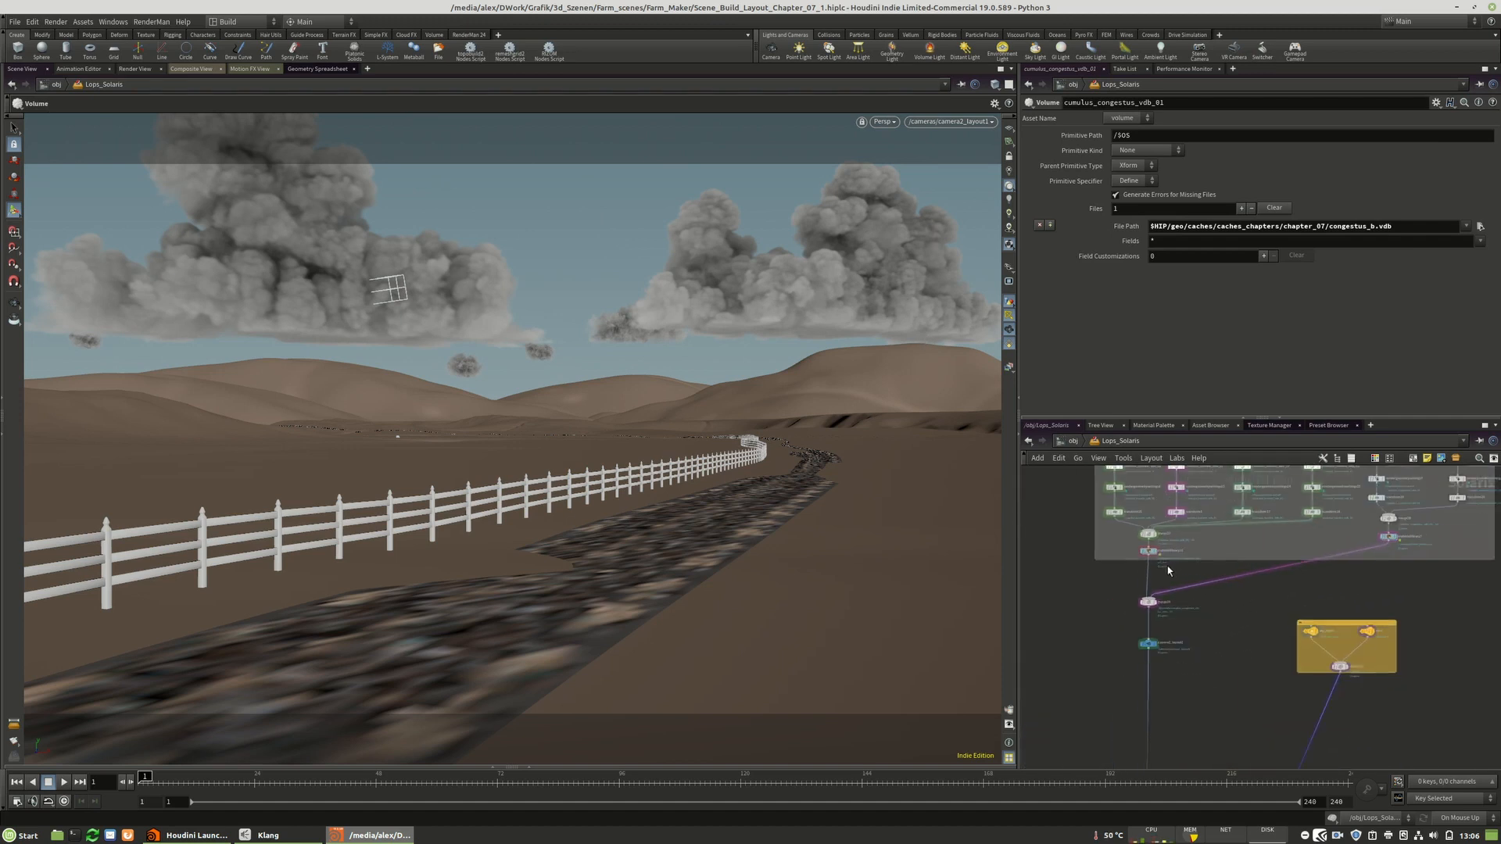
scroll(1164, 557, up, 2)
drag(1164, 555, 1164, 603)
click(13, 22)
click(21, 104)
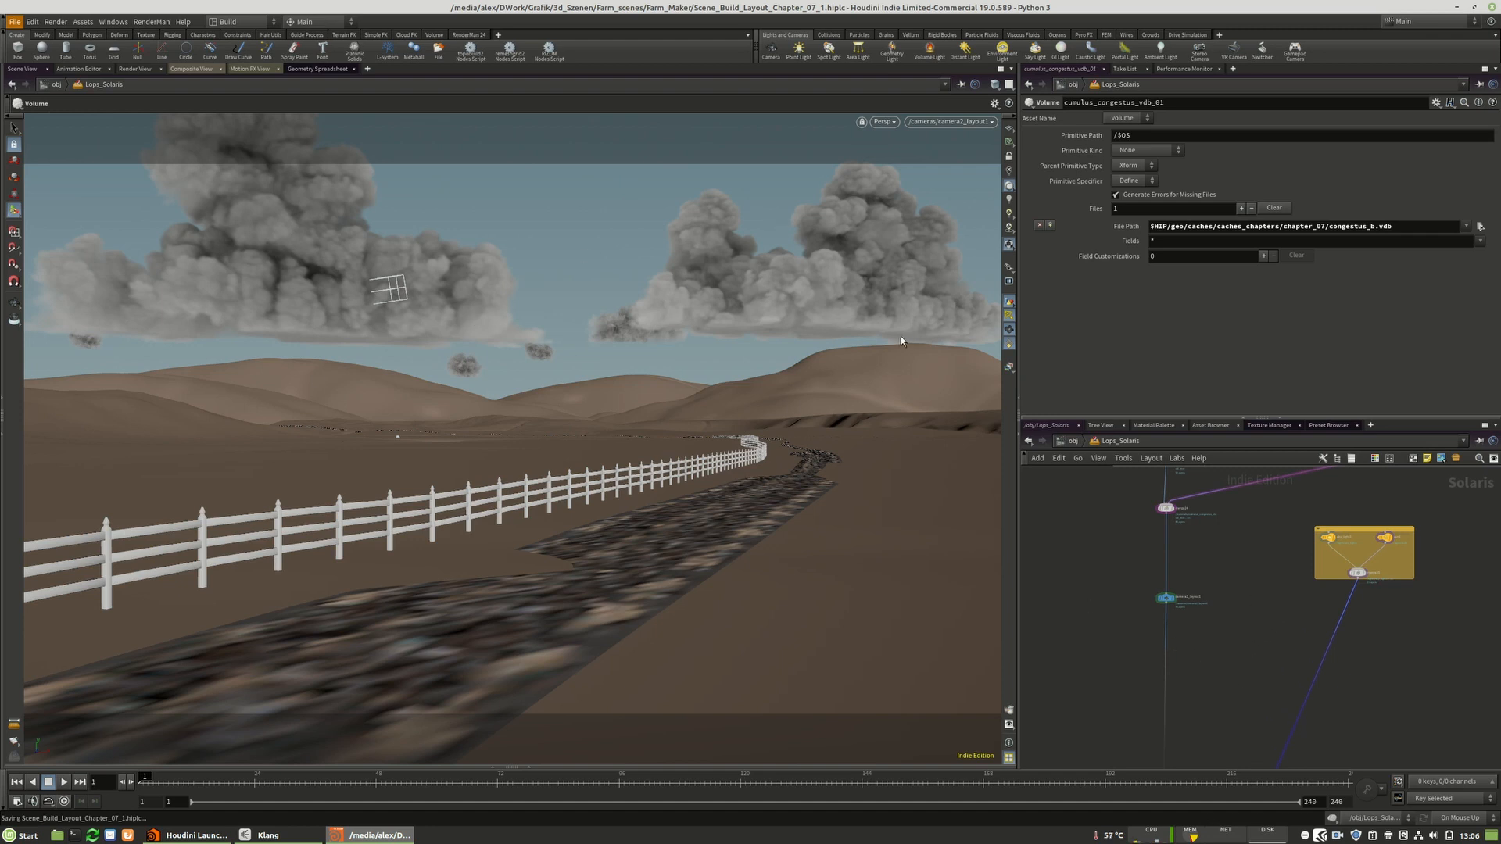
- Display hdprman2 and switch the camera viewport's renderer to RenderMan RIS
middle_drag(1306, 561, 1286, 523)
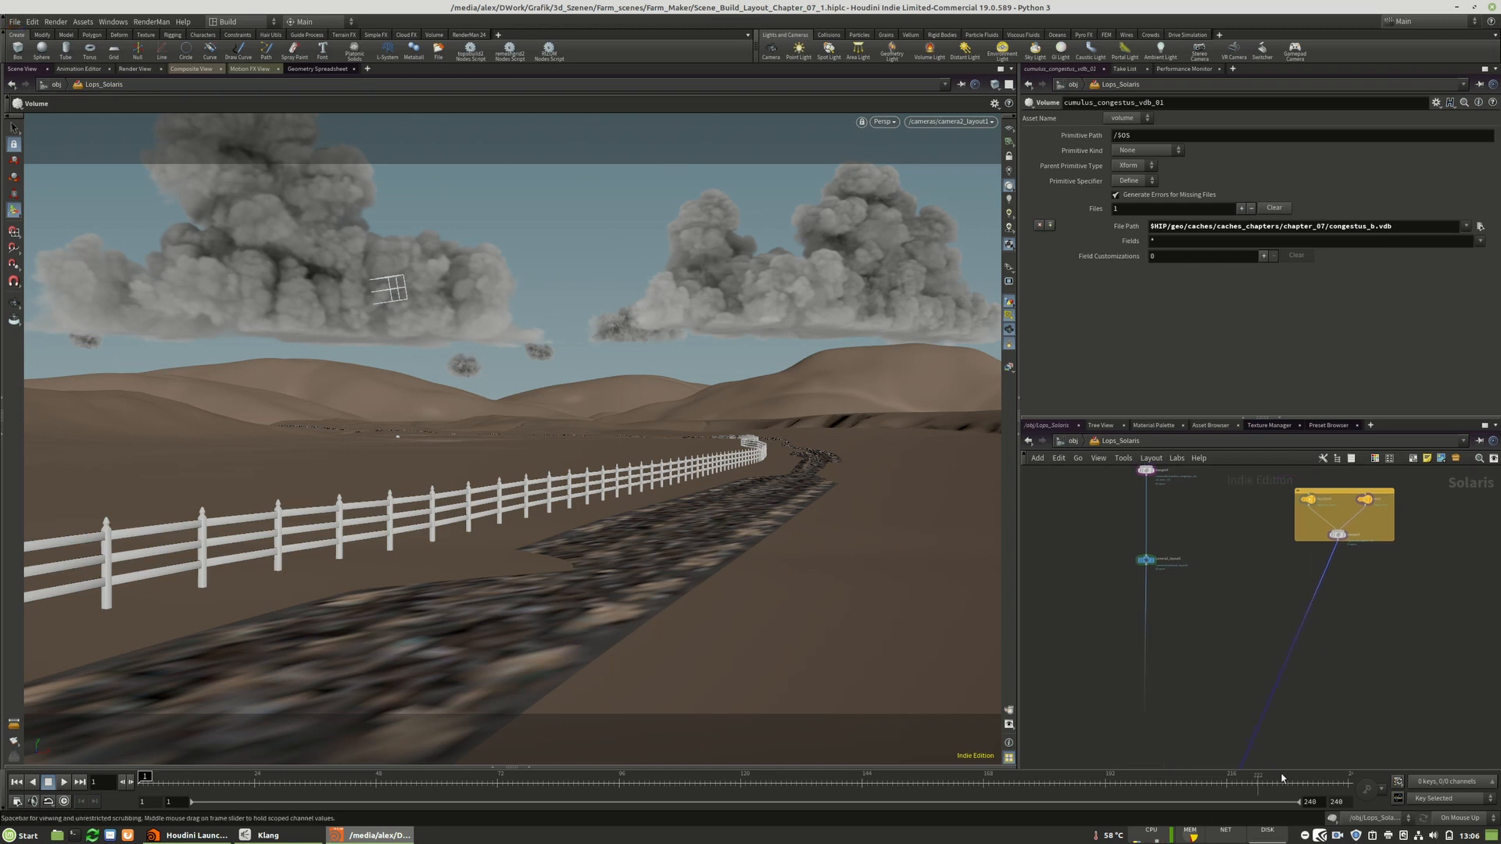
scroll(1268, 508, down, 5)
scroll(1228, 682, up, 7)
click(1223, 665)
click(884, 123)
click(911, 223)
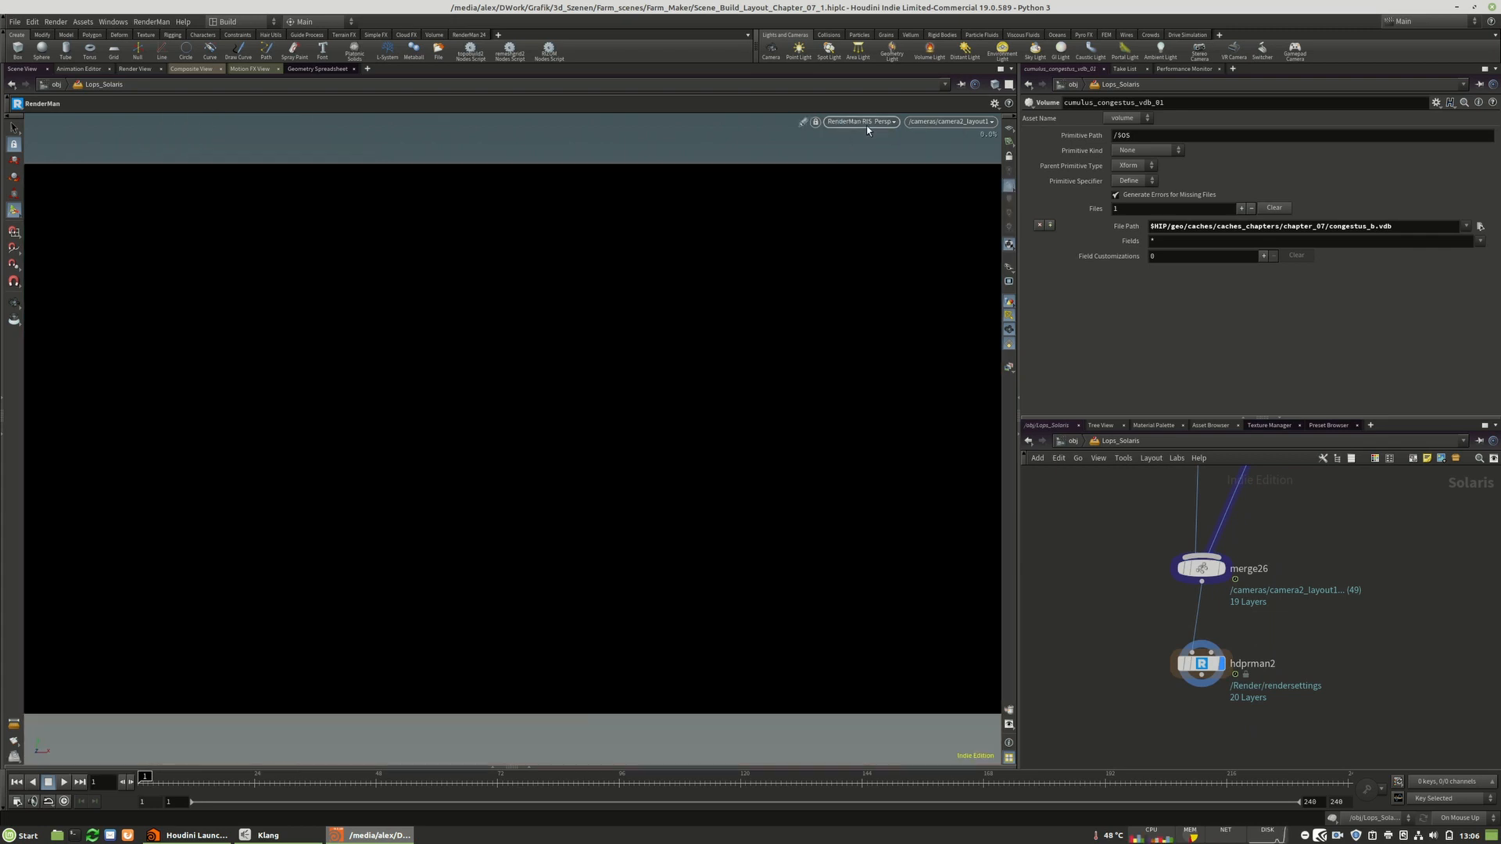
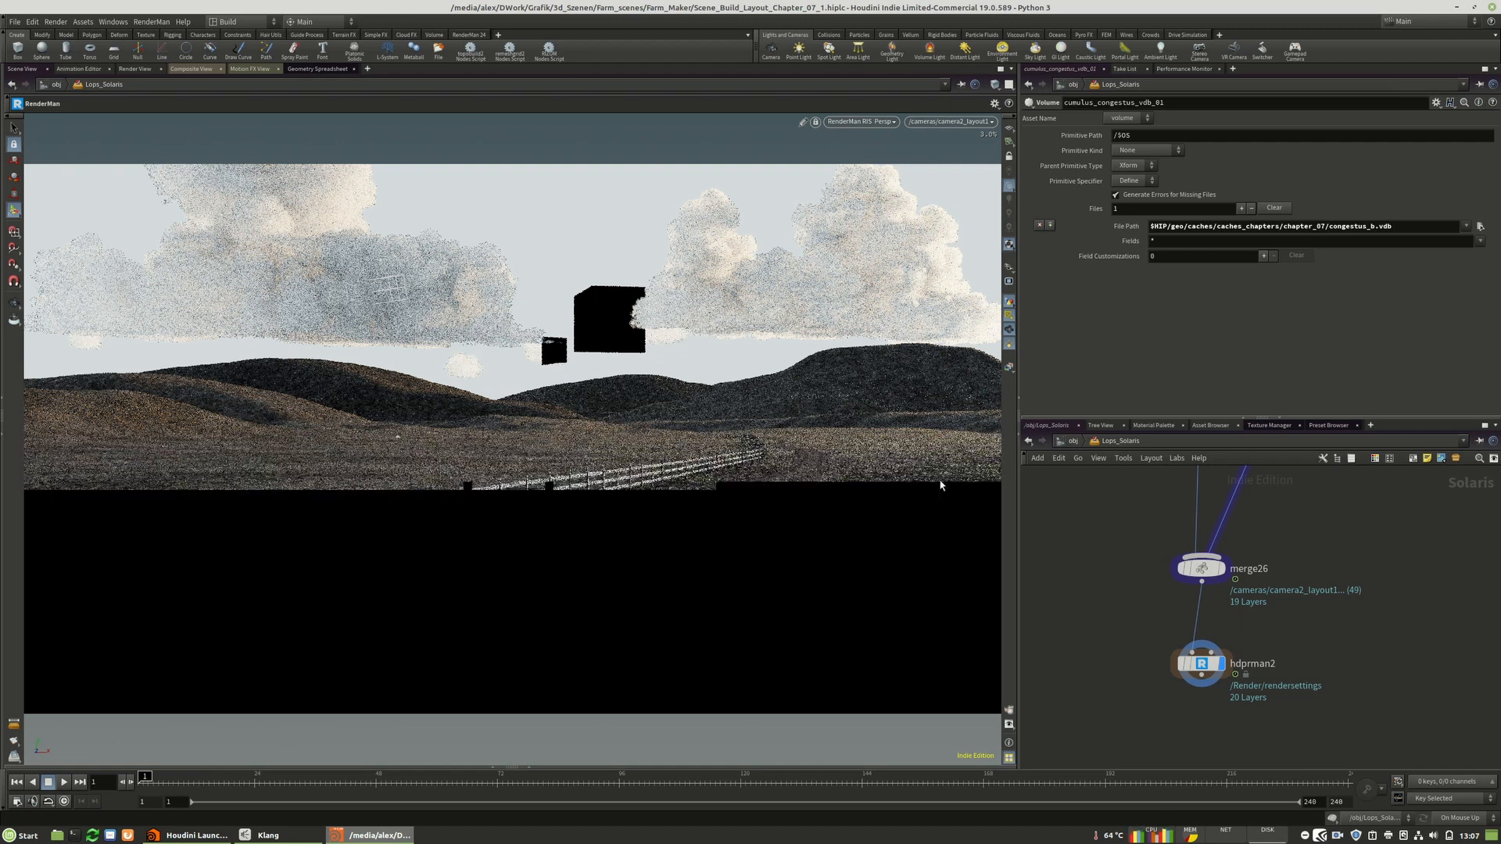
- Set the Continuation Depth in hdprman2's integrator settings to 6
mouse_move(1202, 663)
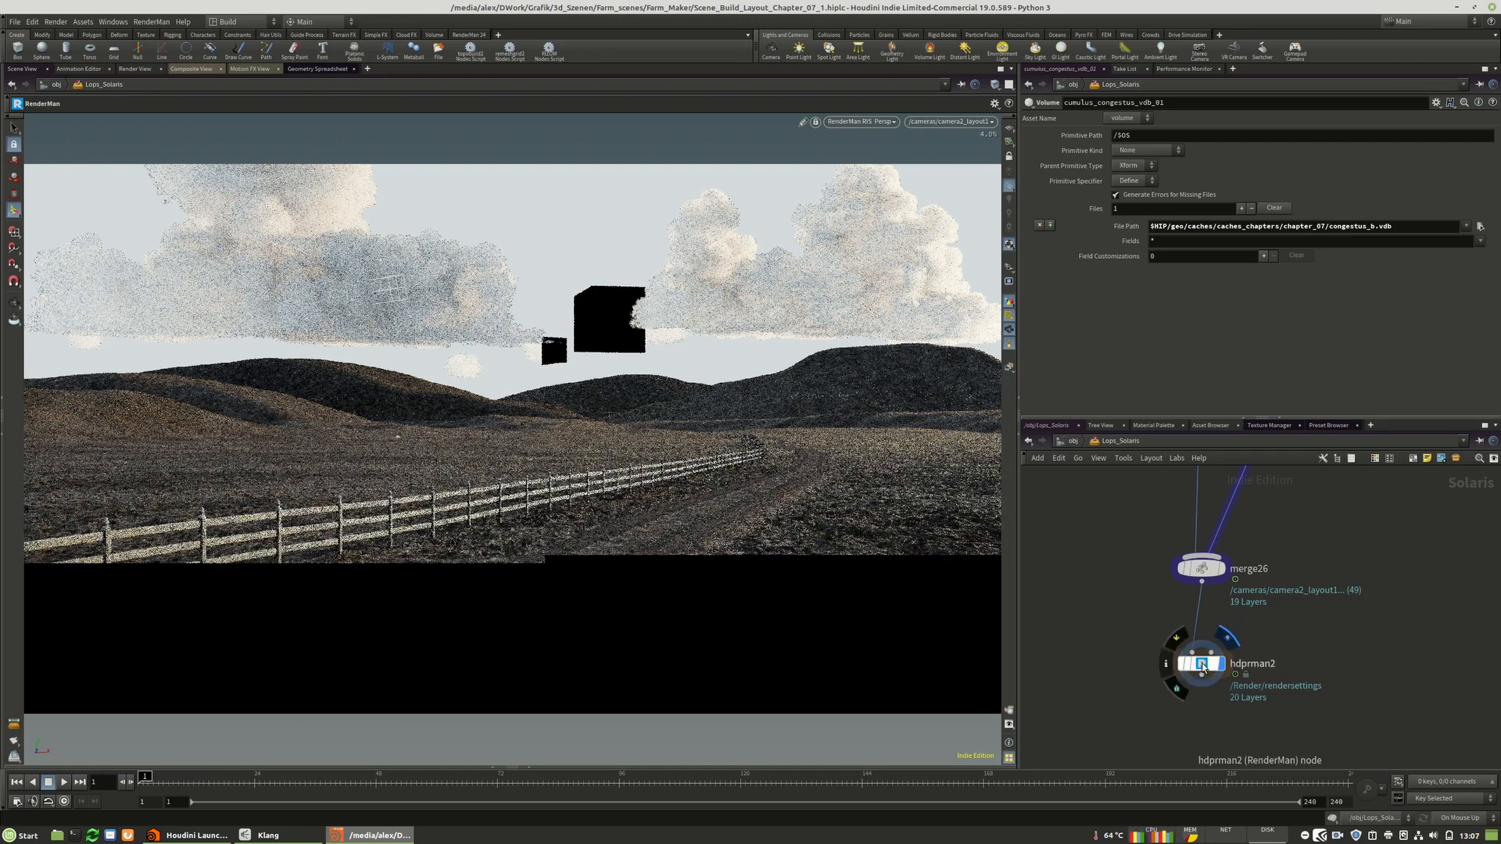
click(1202, 663)
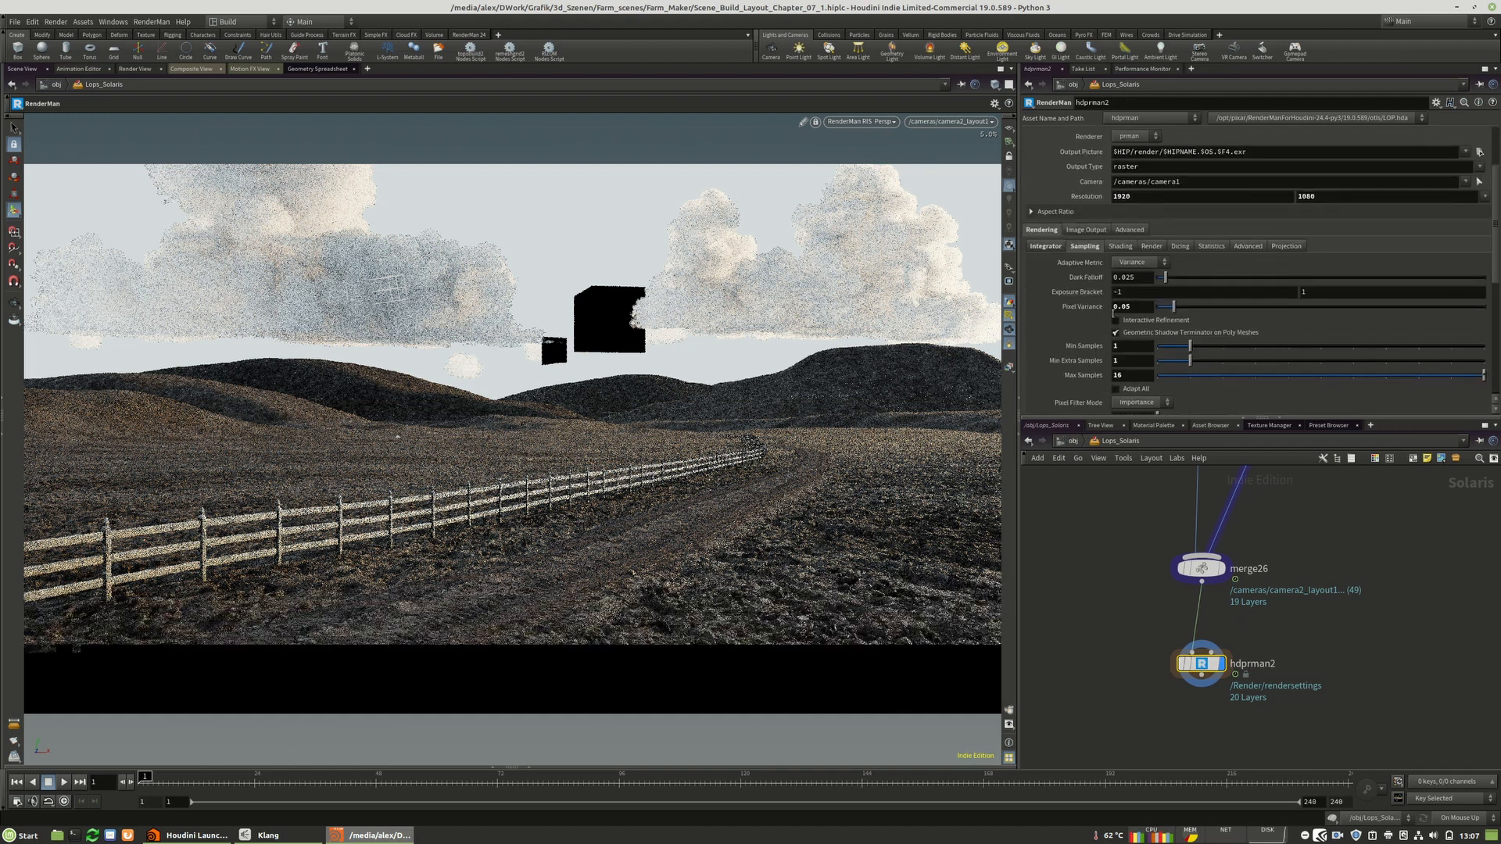
scroll(1113, 312, down, 2)
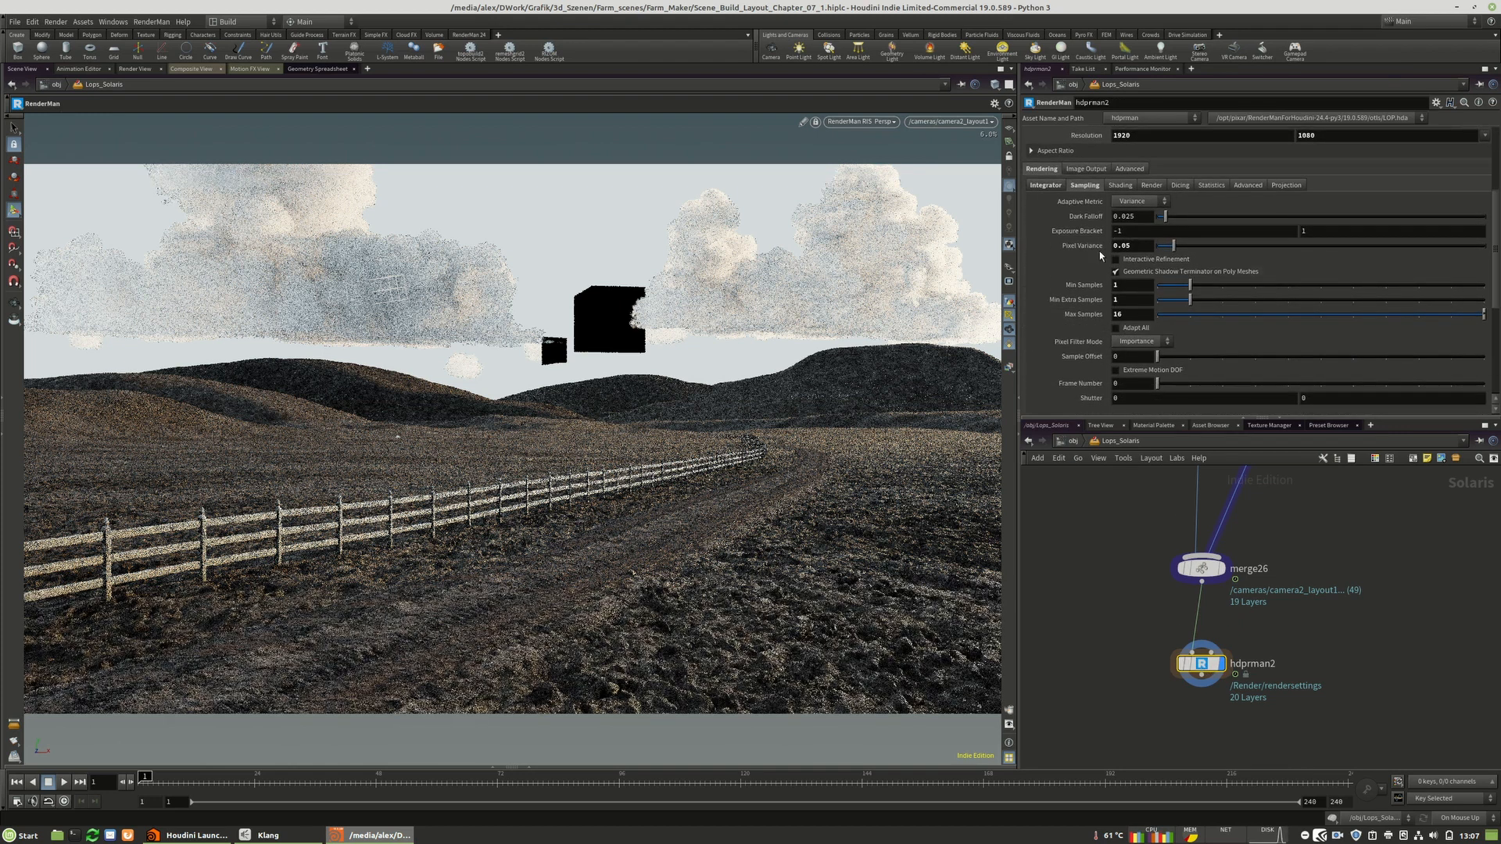
click(1043, 188)
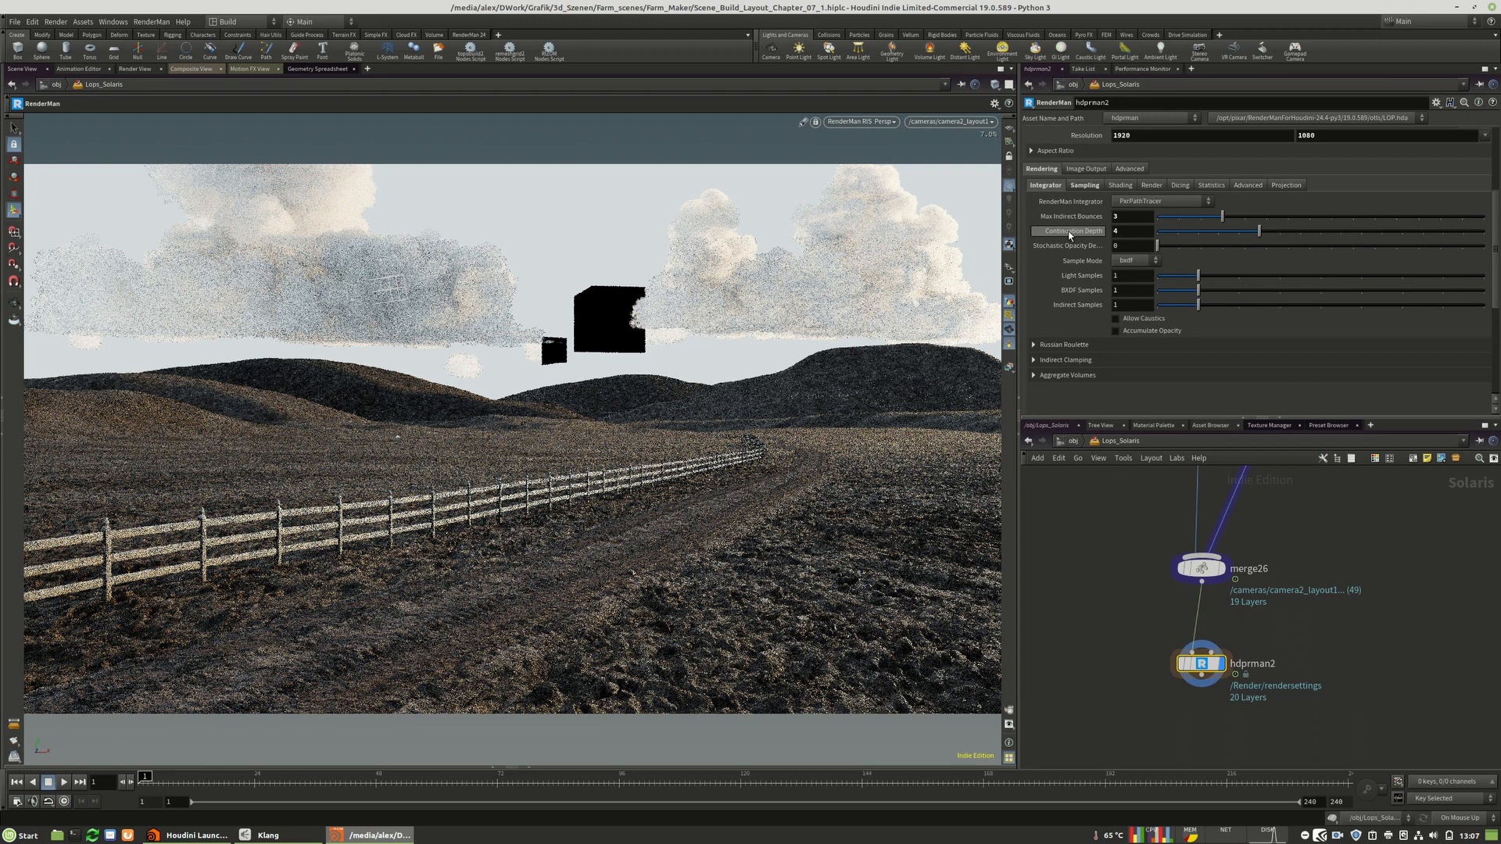
double_click(1113, 230)
text(6)
key(Return)
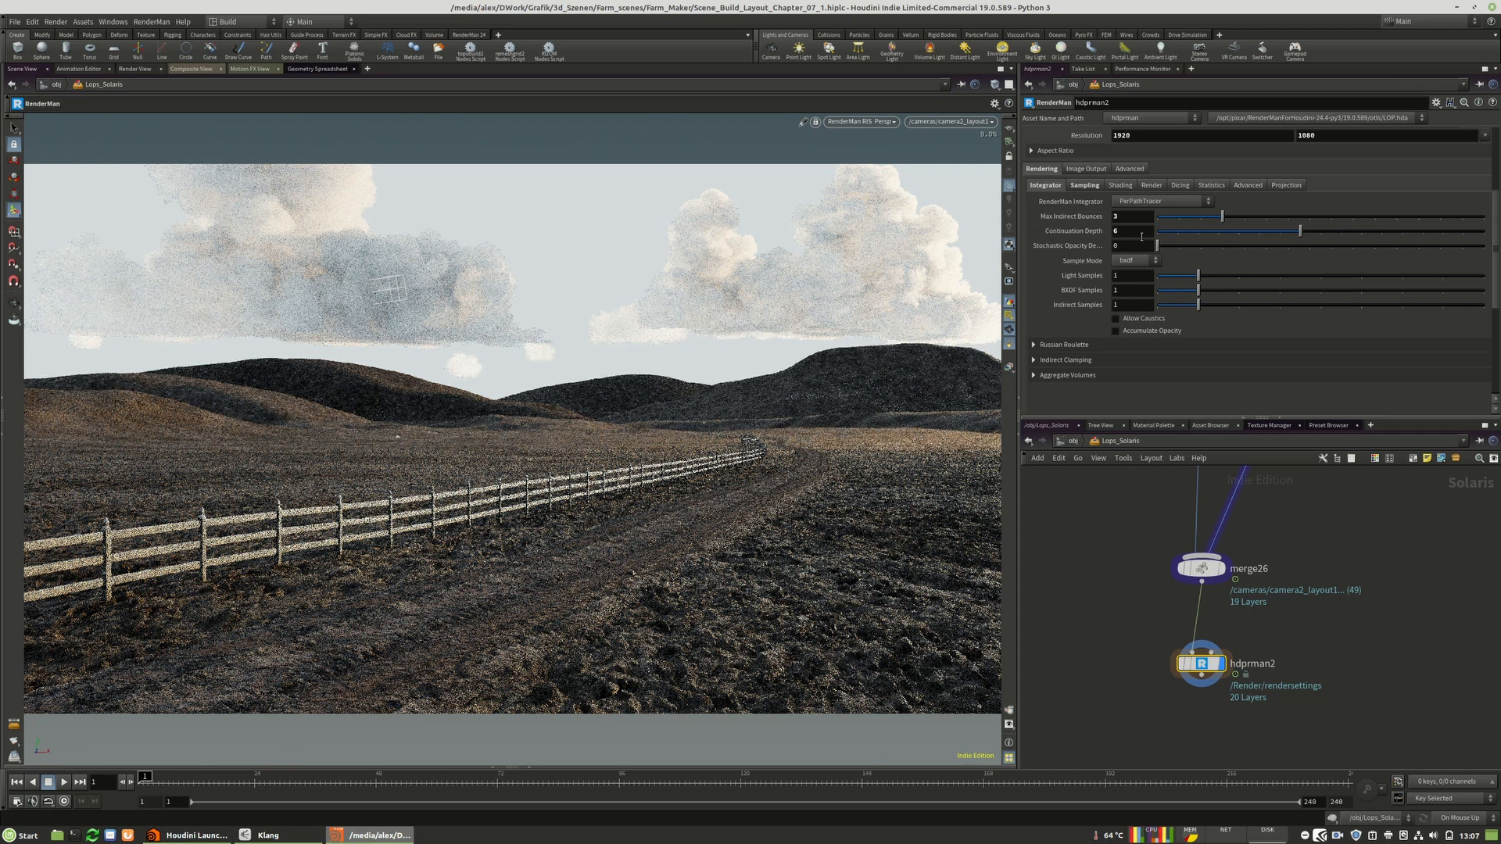
drag(1138, 236, 1113, 237)
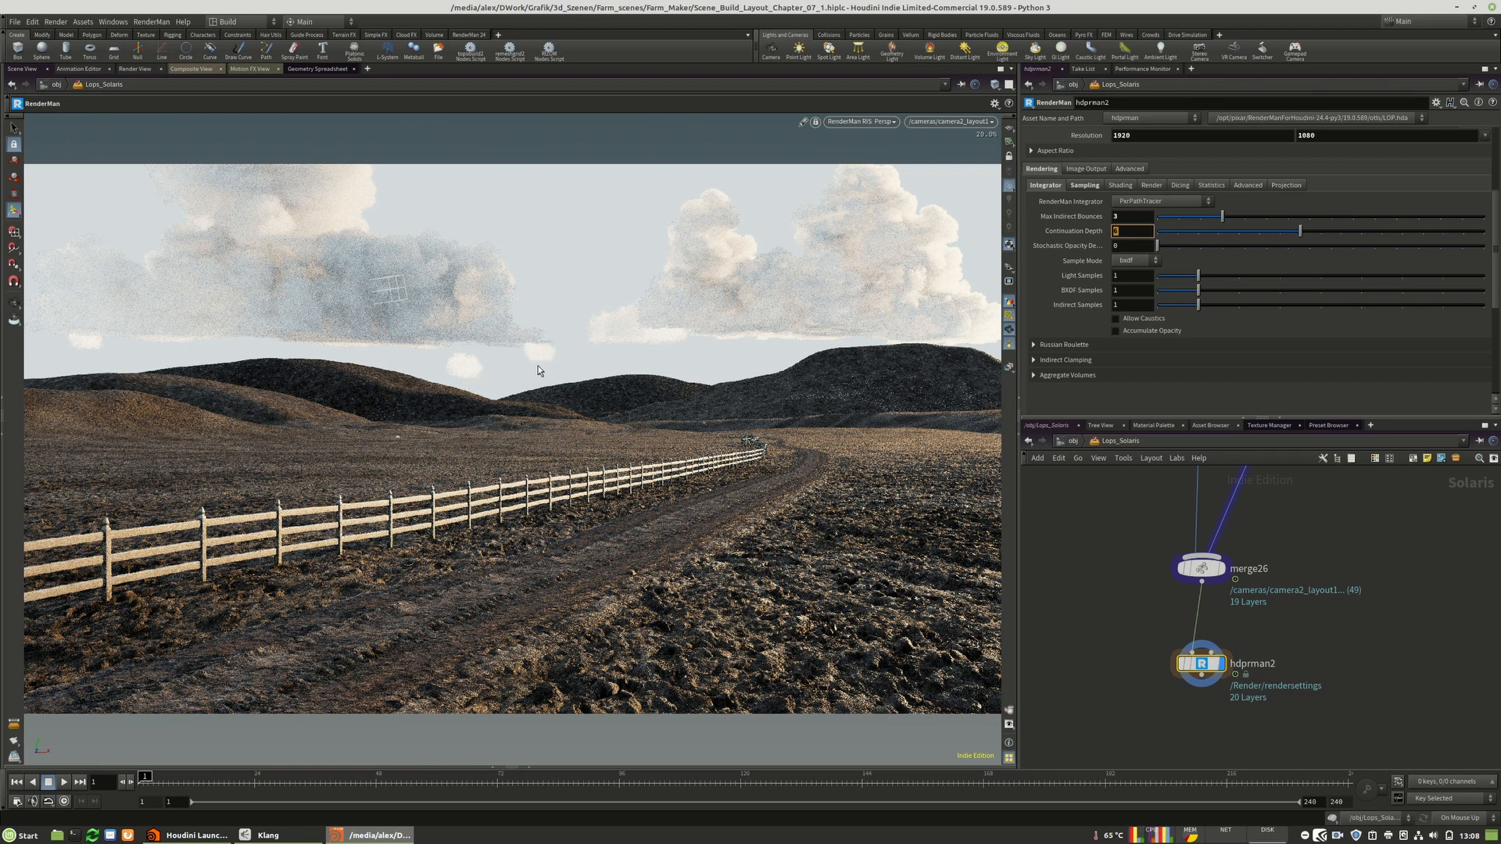
- Open the Density Scale value in the humilis clouds' rendergeometrysettings24 for editing
scroll(1199, 679, down, 8)
middle_drag(1156, 574, 1153, 640)
scroll(1246, 580, up, 10)
middle_drag(1379, 545, 1341, 603)
click(1161, 707)
middle_drag(1260, 516, 1239, 608)
click(1238, 569)
double_click(1127, 355)
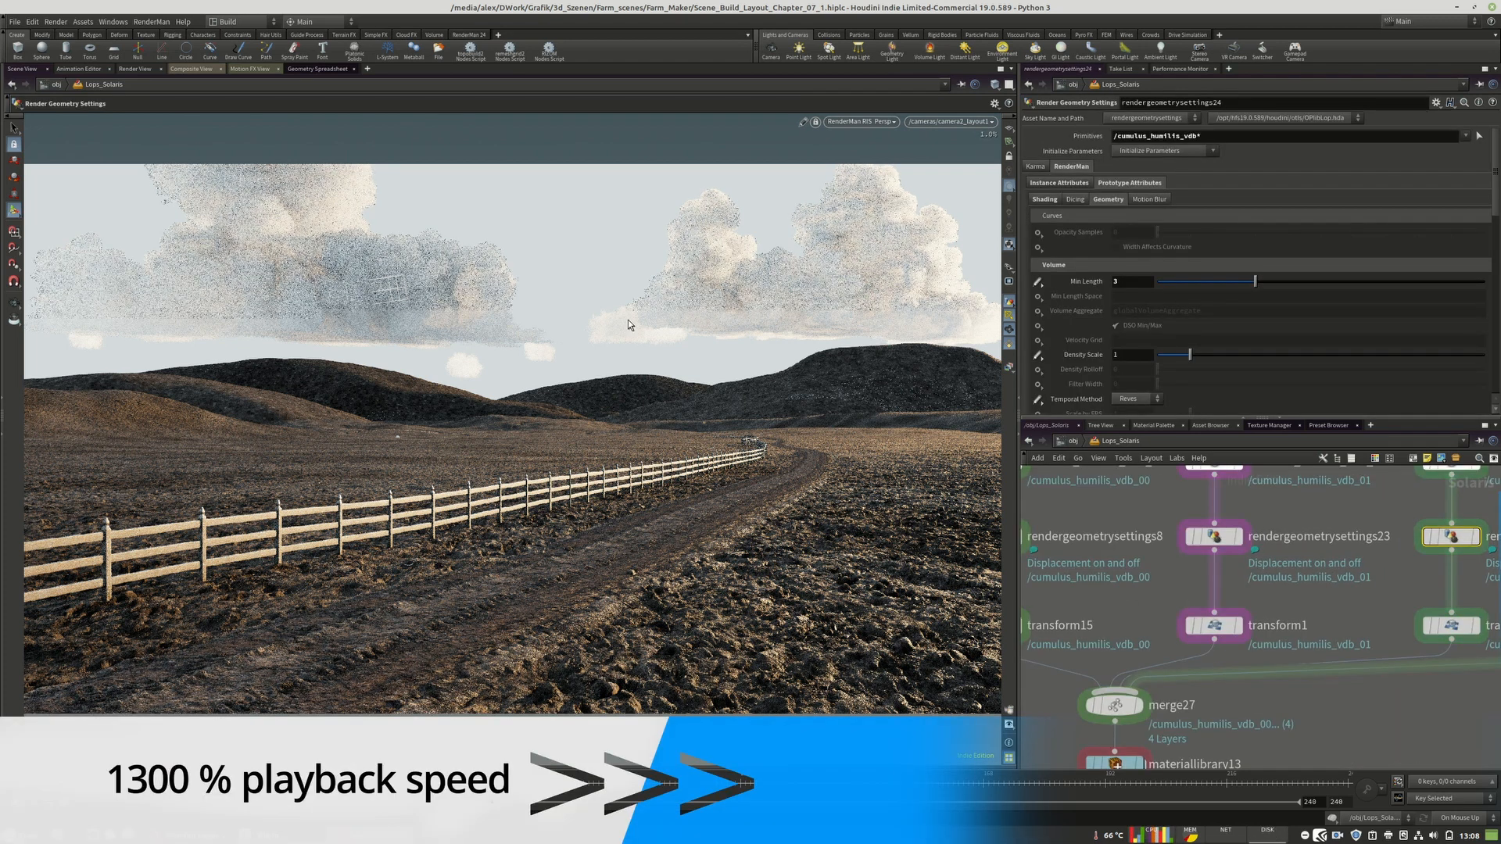
- Adjust the placement of the small humilis clouds near the horizon through their transform nodes, including transform15
middle_drag(1461, 547, 1043, 601)
click(1279, 591)
click(1280, 679)
middle_drag(1134, 664, 1416, 584)
click(1311, 599)
click(1075, 599)
middle_drag(1094, 641, 1376, 641)
click(1136, 599)
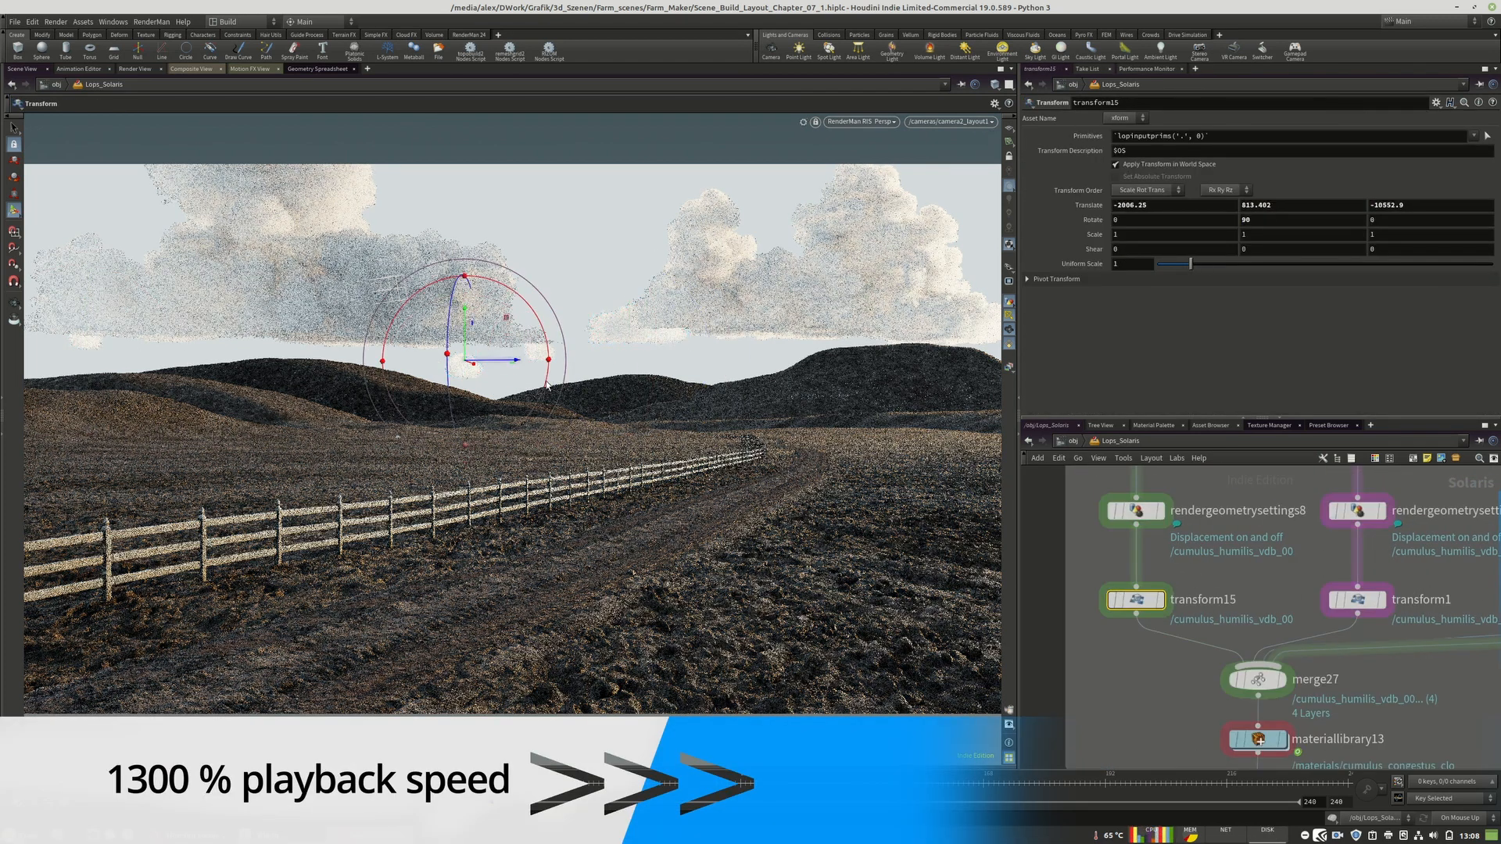
- Return to hdprman2 and set its integrator's Continuation Depth to 8
scroll(1235, 547, down, 8)
middle_drag(1240, 635, 1240, 500)
scroll(1215, 676, up, 5)
click(1211, 684)
key(ctrl+z)
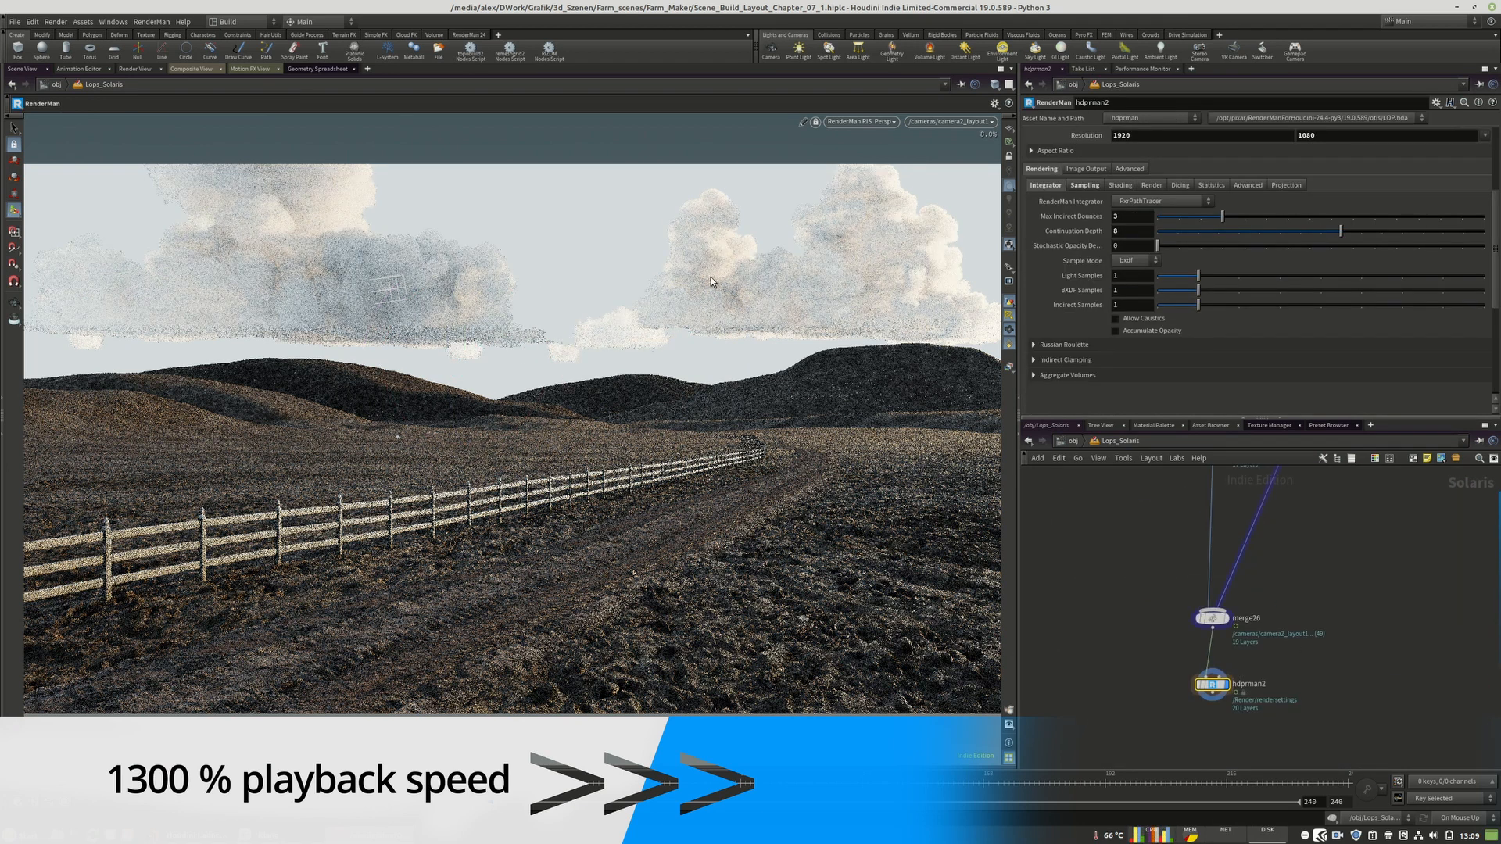
- Shift the large congestus cloud to the left in camera view with transform14, to a translation of about -1585, 427, -3670
middle_drag(1219, 531, 1219, 696)
click(1216, 613)
drag(381, 337, 300, 337)
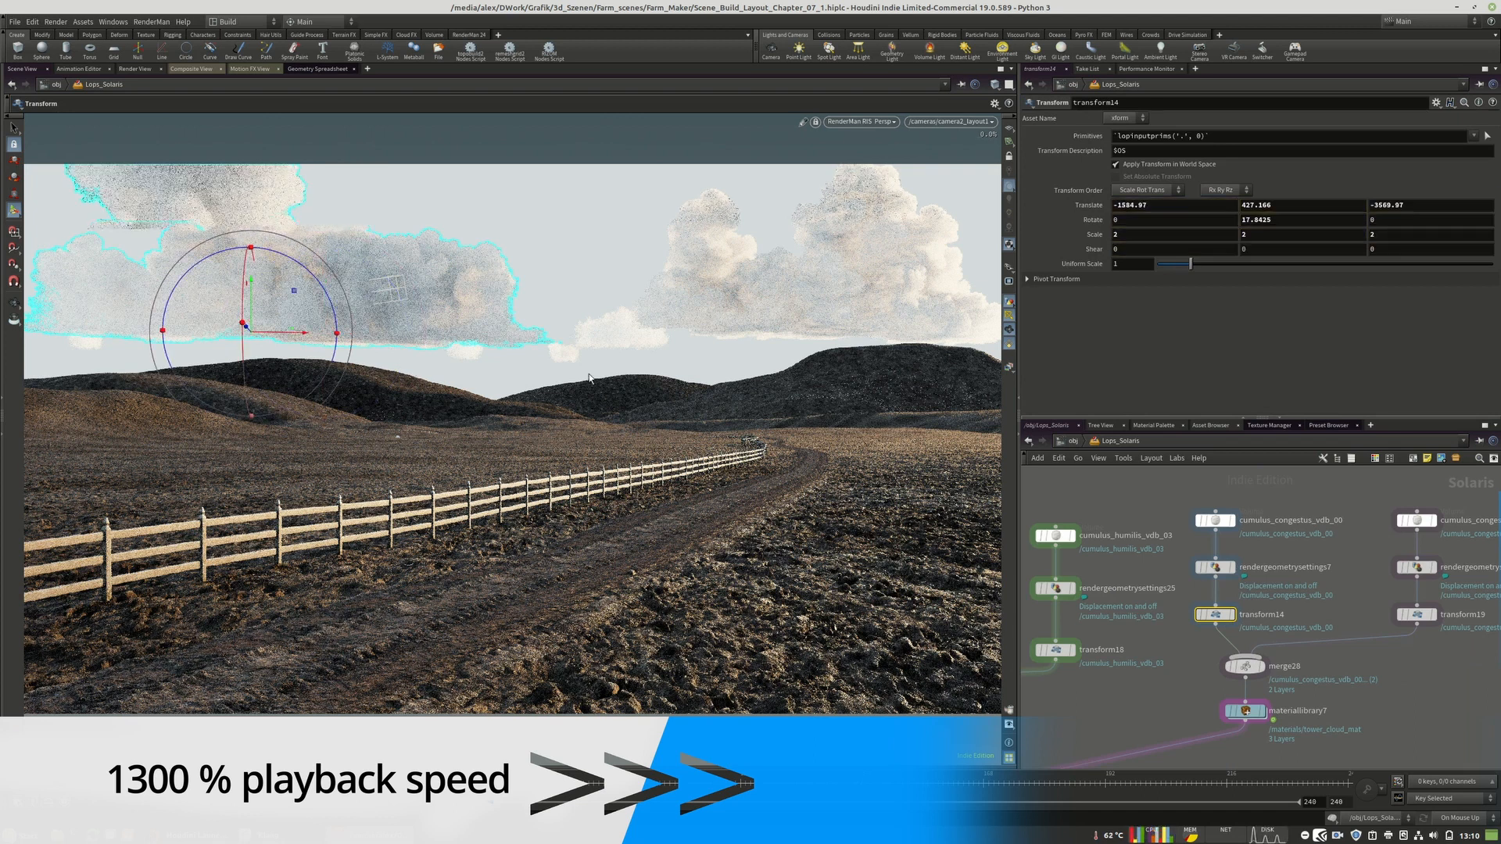
- Move the small cumulus_humilis_vdb_03 cloud slightly left and down in camera view using transform18
middle_drag(1118, 649, 1376, 574)
click(1314, 574)
drag(81, 354, 62, 368)
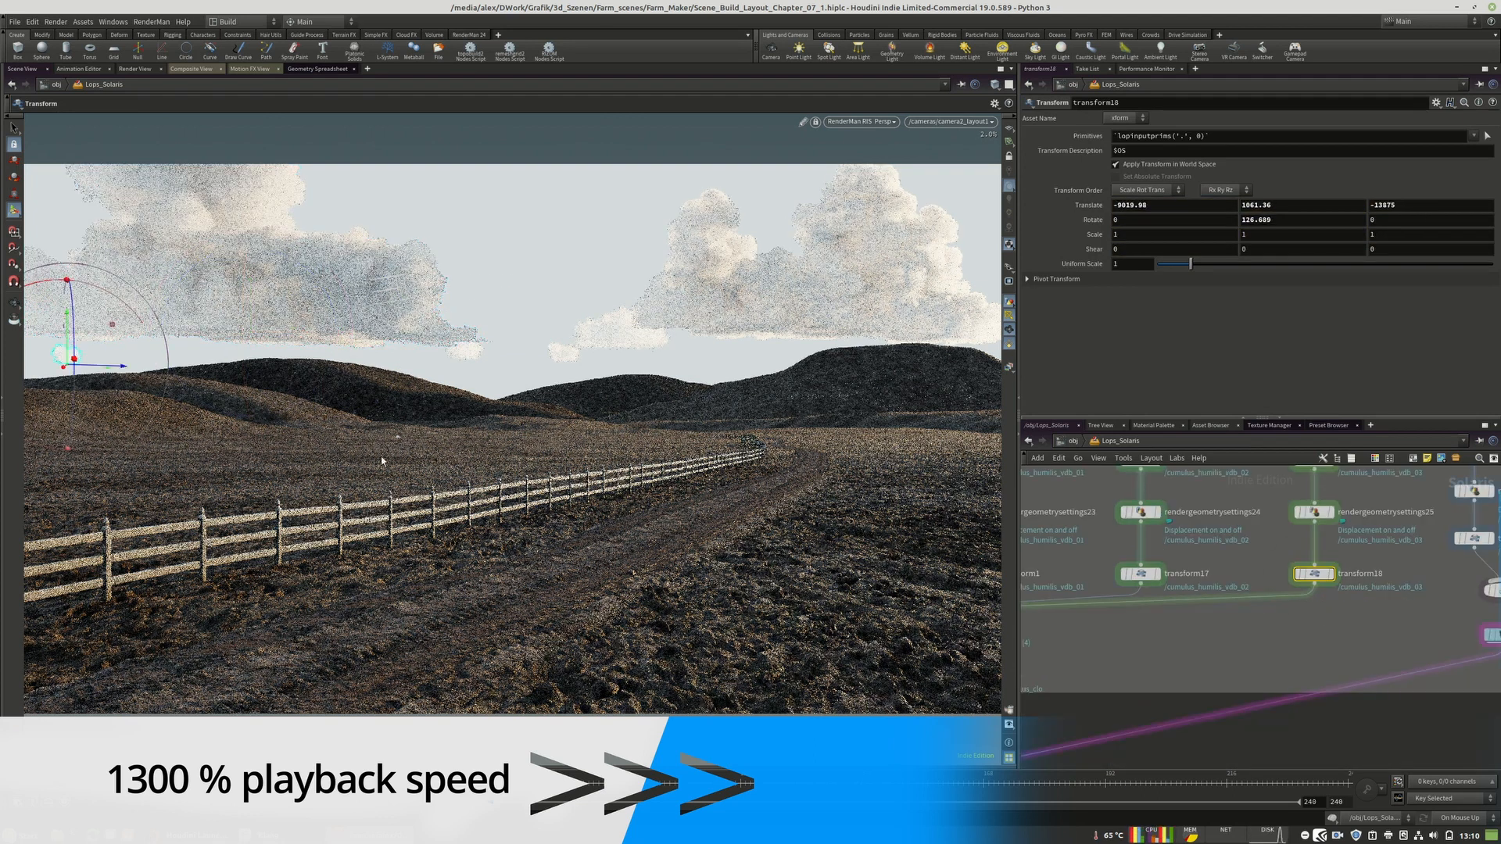
- Give the small humilis cloud transforms, including transform15, the same Y translation of 1061.36 as transform18
double_click(1282, 204)
middle_drag(1173, 649, 1301, 665)
click(1269, 589)
double_click(1266, 204)
middle_drag(1110, 641, 1335, 642)
click(1179, 590)
click(1290, 204)
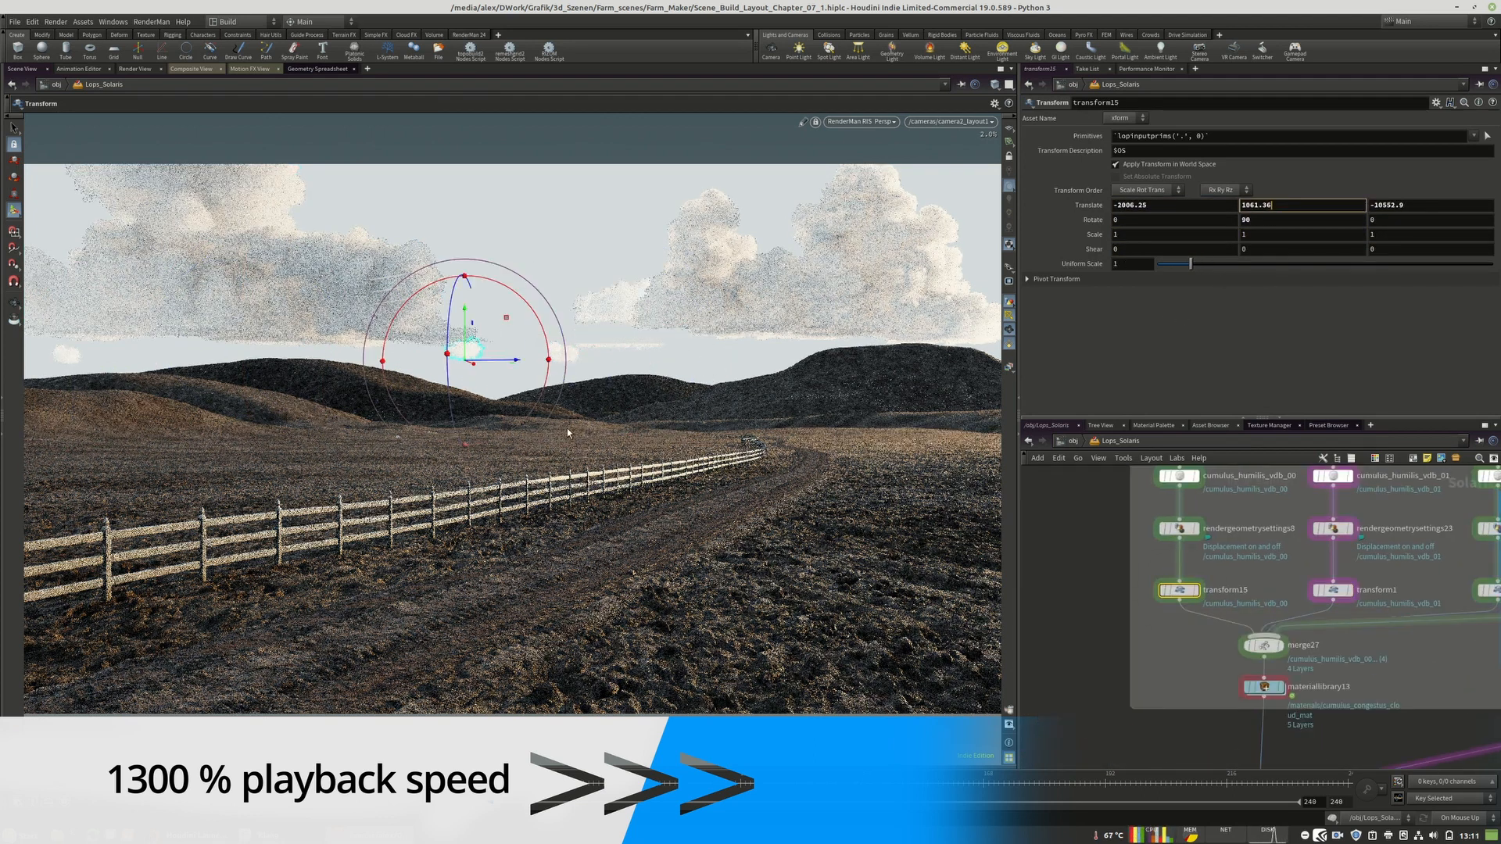
- Shift the small humilis clouds along the horizon in camera view using transform15, transform1 and transform18
drag(514, 360, 543, 360)
middle_drag(1368, 641, 1197, 650)
click(1162, 600)
drag(630, 321, 607, 333)
click(1326, 599)
middle_drag(1376, 641, 1149, 599)
click(1272, 558)
drag(119, 367, 151, 368)
- Duplicate the cumulus_congestus_vdb_01 node chain and wire the copy's transform20 into the congestus merge28
scroll(1407, 547, down, 3)
middle_drag(1407, 547, 1027, 614)
drag(1307, 494, 1195, 606)
alt+drag(1228, 551, 1396, 552)
drag(1396, 600, 1091, 625)
- Move the duplicated congestus cloud to the left with transform20, to about -962, 878, -12323, and inspect the layout in the Houdini GL perspective view
click(1396, 591)
drag(882, 346, 570, 341)
click(883, 126)
click(864, 139)
drag(486, 365, 388, 171)
alt+middle_drag(515, 308, 462, 321)
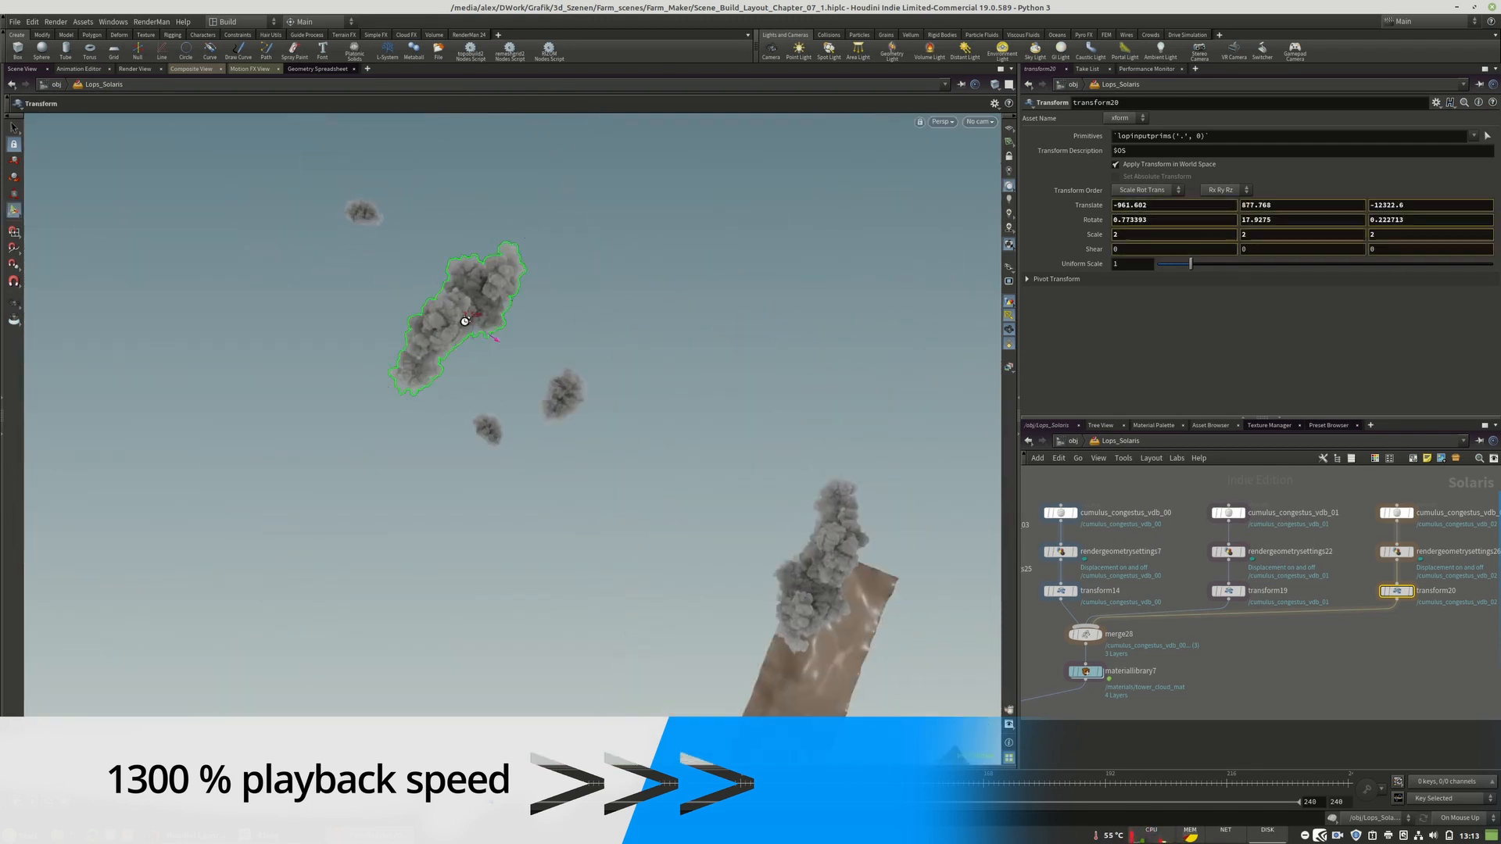
- Check the congestus clouds up close in the perspective view and return the display to hdprman2
click(950, 121)
click(945, 156)
scroll(1238, 586, up, 2)
click(1238, 561)
middle_drag(1243, 672, 1168, 566)
click(1239, 644)
click(1167, 566)
click(1126, 620)
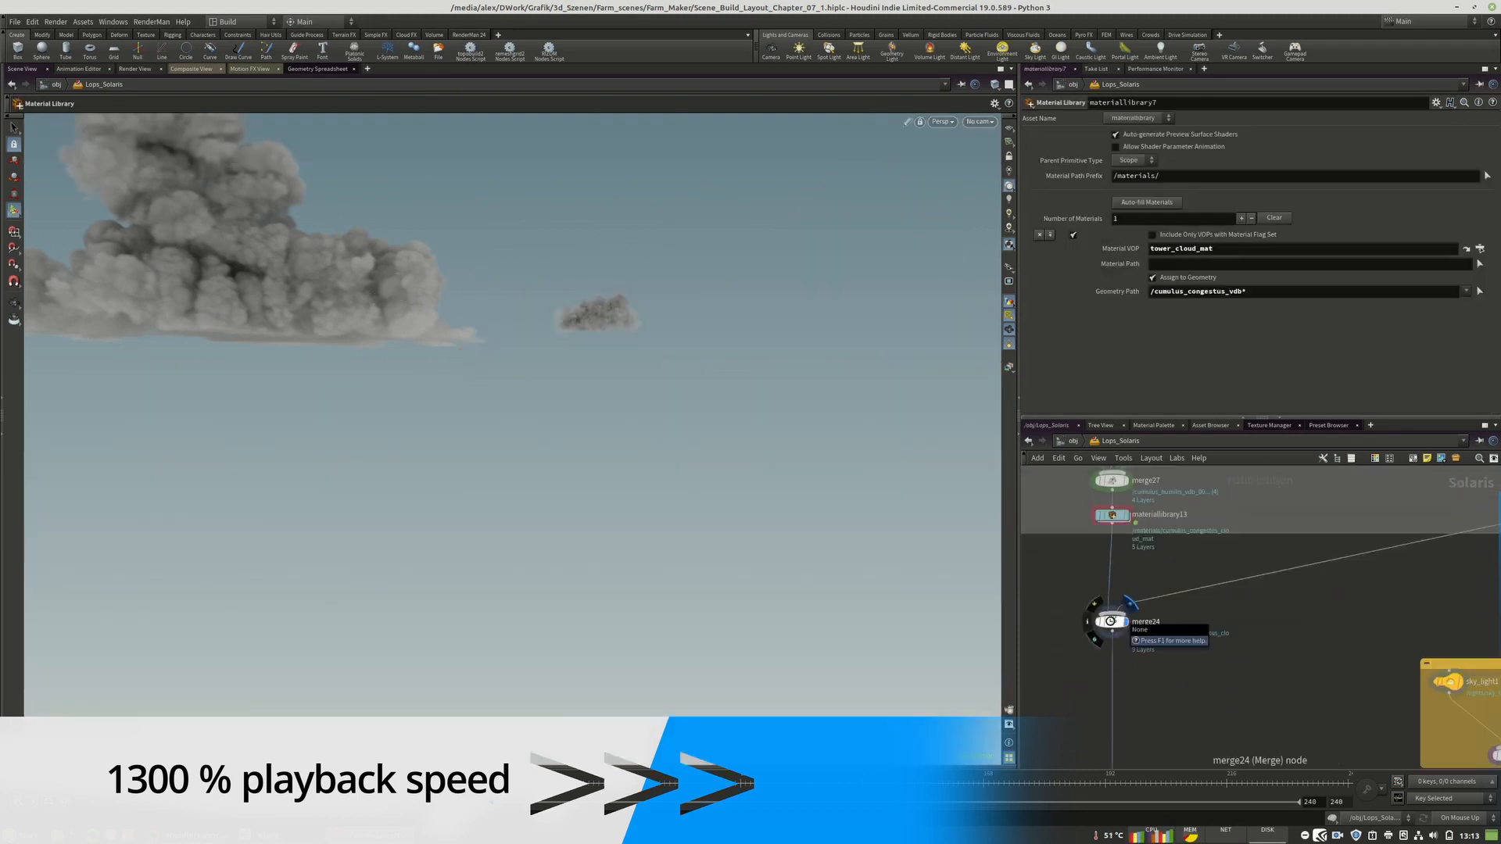
middle_drag(1173, 704, 1125, 508)
click(1141, 724)
click(1125, 724)
- Save the scene as Scene_Build_Layout_Chapter_07_2 and switch the viewport renderer back to RenderMan RIS
key(ctrl+shift+s)
key(Right)
key(BackSpace)
text(2)
key(Return)
click(941, 121)
click(930, 168)
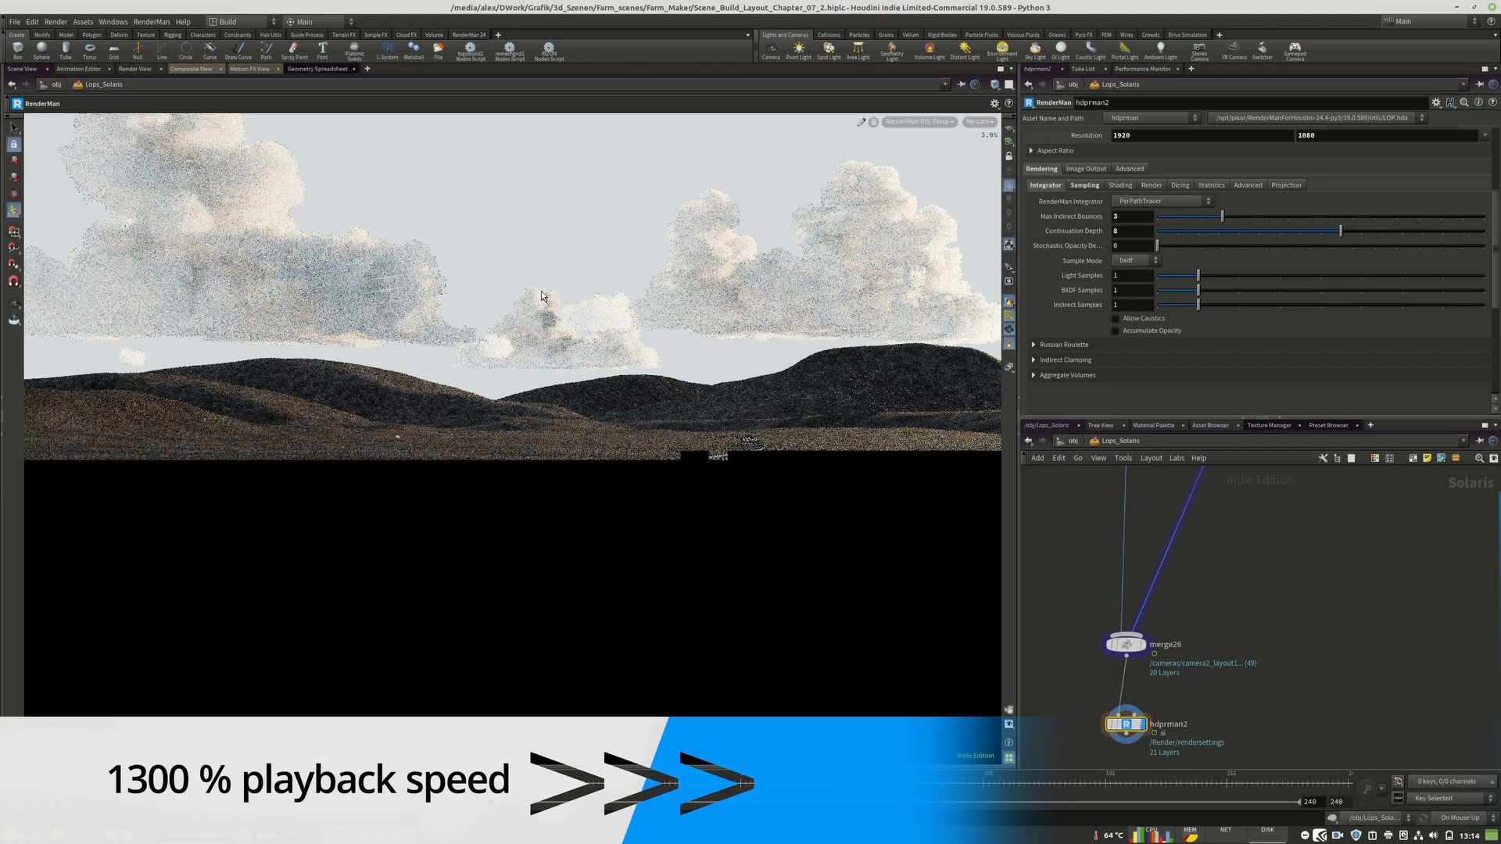
- Move the cumulus_humilis_vdb_01 cloud to the right with transform1, to a translation of about 66, 1061, -10376
scroll(1149, 739, down, 10)
scroll(1161, 623, up, 8)
click(1151, 622)
drag(644, 336, 698, 336)
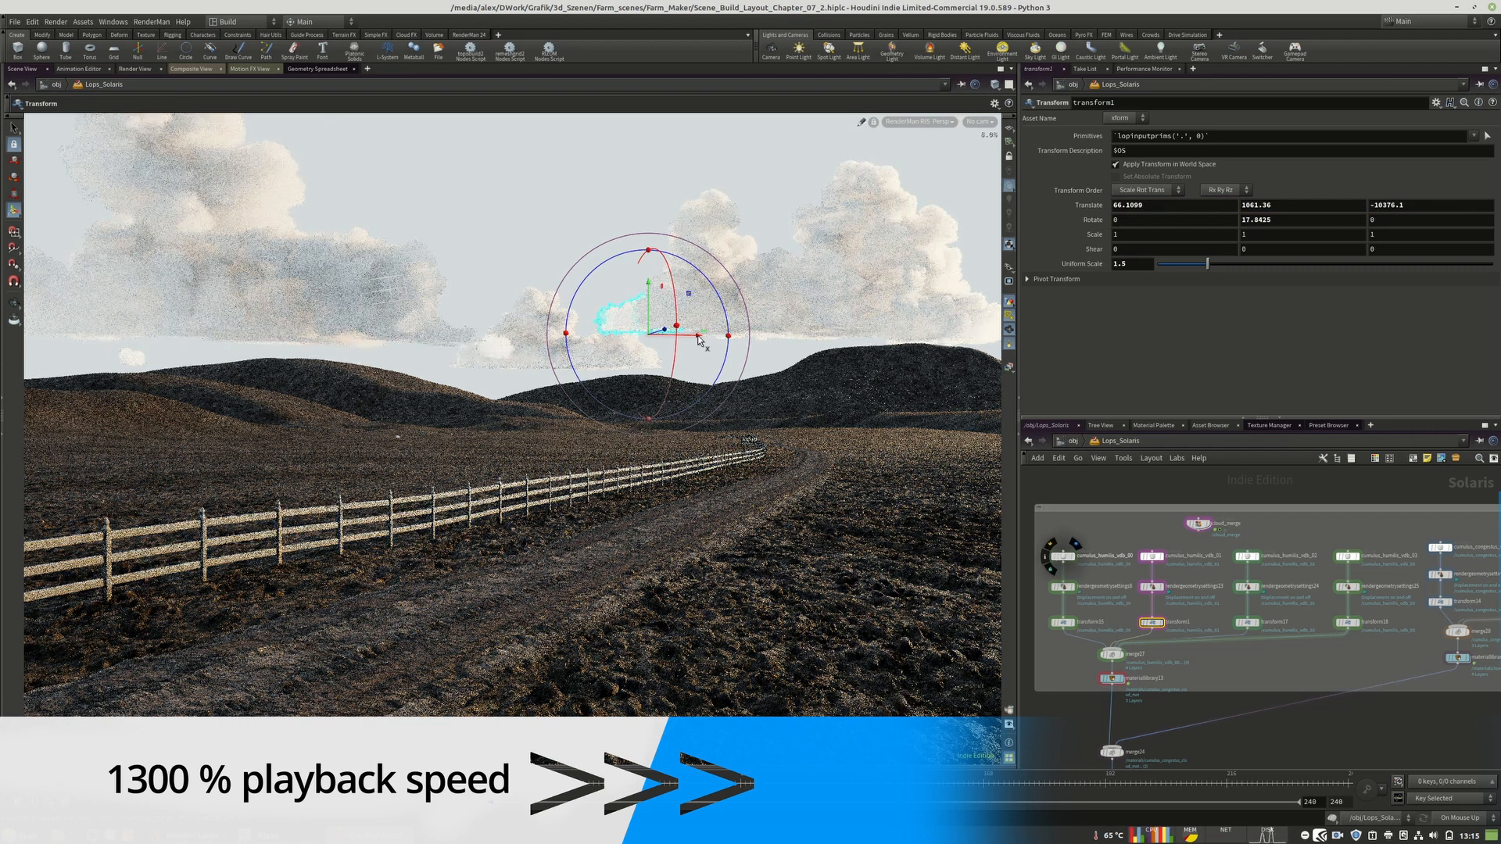
- Bring the wind turbines into the rendered scene at their merge node
scroll(1094, 696, up, 5)
scroll(1274, 531, down, 12)
scroll(1134, 653, up, 6)
scroll(1156, 636, down, 4)
middle_drag(1250, 704, 1322, 588)
click(1320, 586)
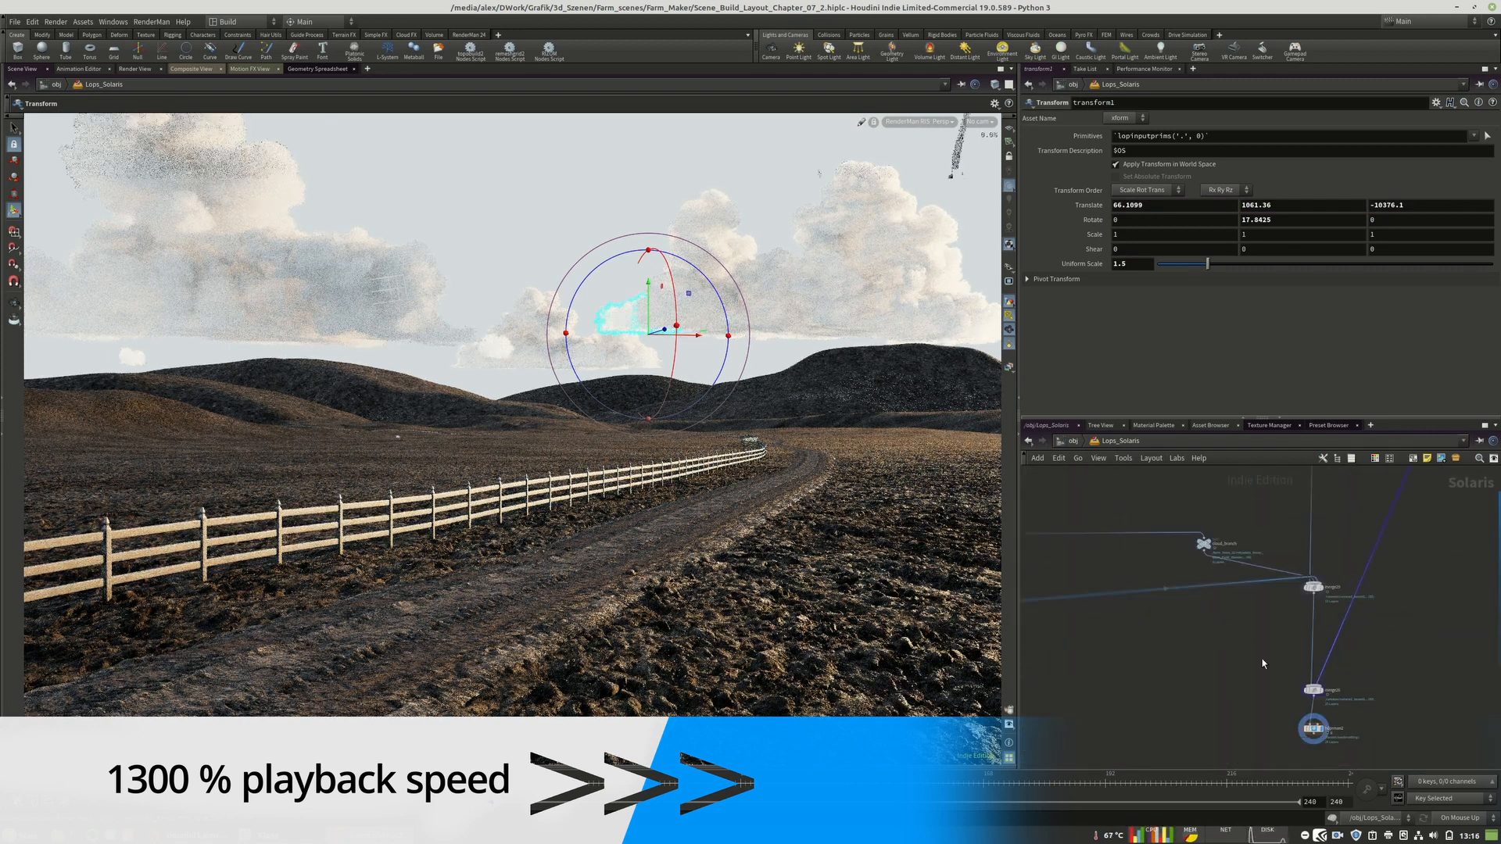
- Set transform19's Y rotation to 200 and shift its congestus cloud to about 1262, 618, -5617 behind the wind turbines
middle_drag(1079, 563, 1152, 649)
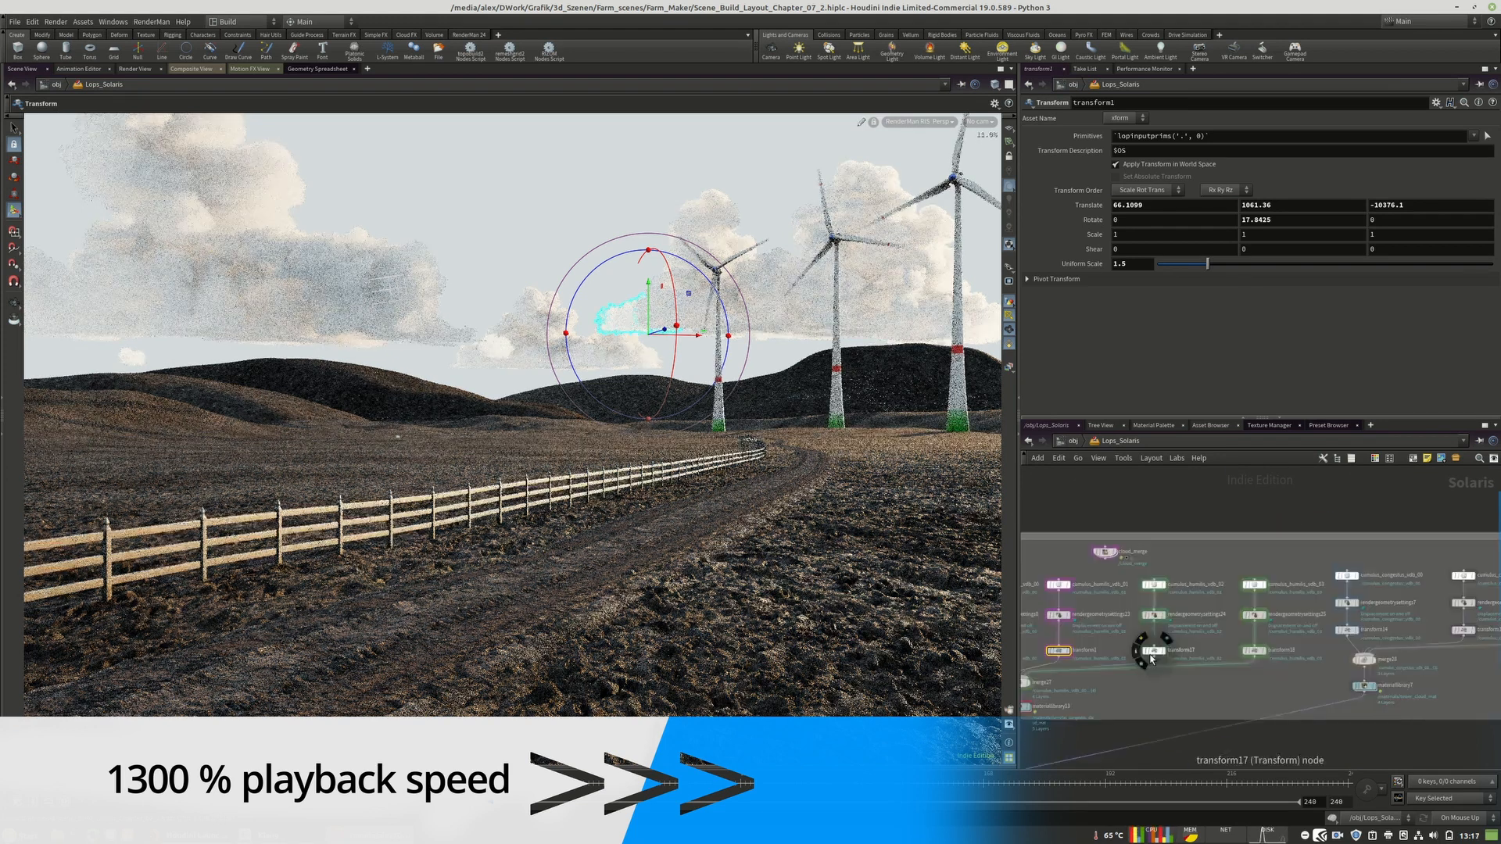
middle_drag(1422, 641, 1048, 641)
click(1205, 630)
drag(849, 329, 778, 340)
drag(1268, 220, 1202, 221)
text(180)
key(Return)
text(200)
key(Return)
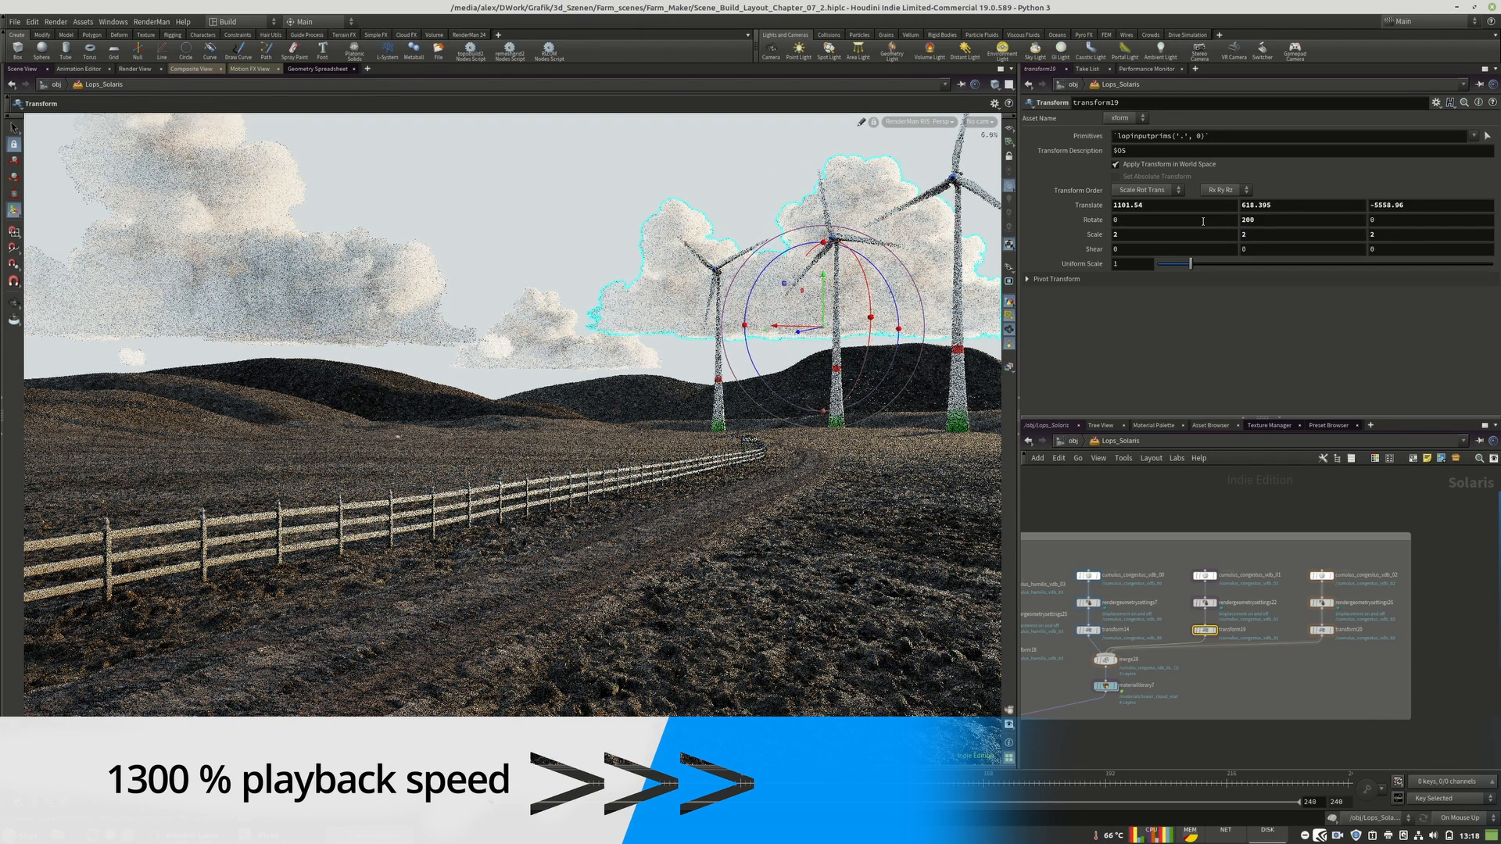
drag(782, 327, 808, 328)
- Move the small cumulus_humilis_vdb_02 cloud to the right and slightly up in camera view using transform17
middle_drag(1094, 672, 1332, 659)
click(1133, 637)
drag(530, 365, 654, 345)
click(1038, 637)
- Reposition the distant cumulus_congestus_vdb_02 cloud above the central hills in camera view using transform20
click(1298, 639)
middle_drag(1297, 640, 1192, 637)
click(1454, 614)
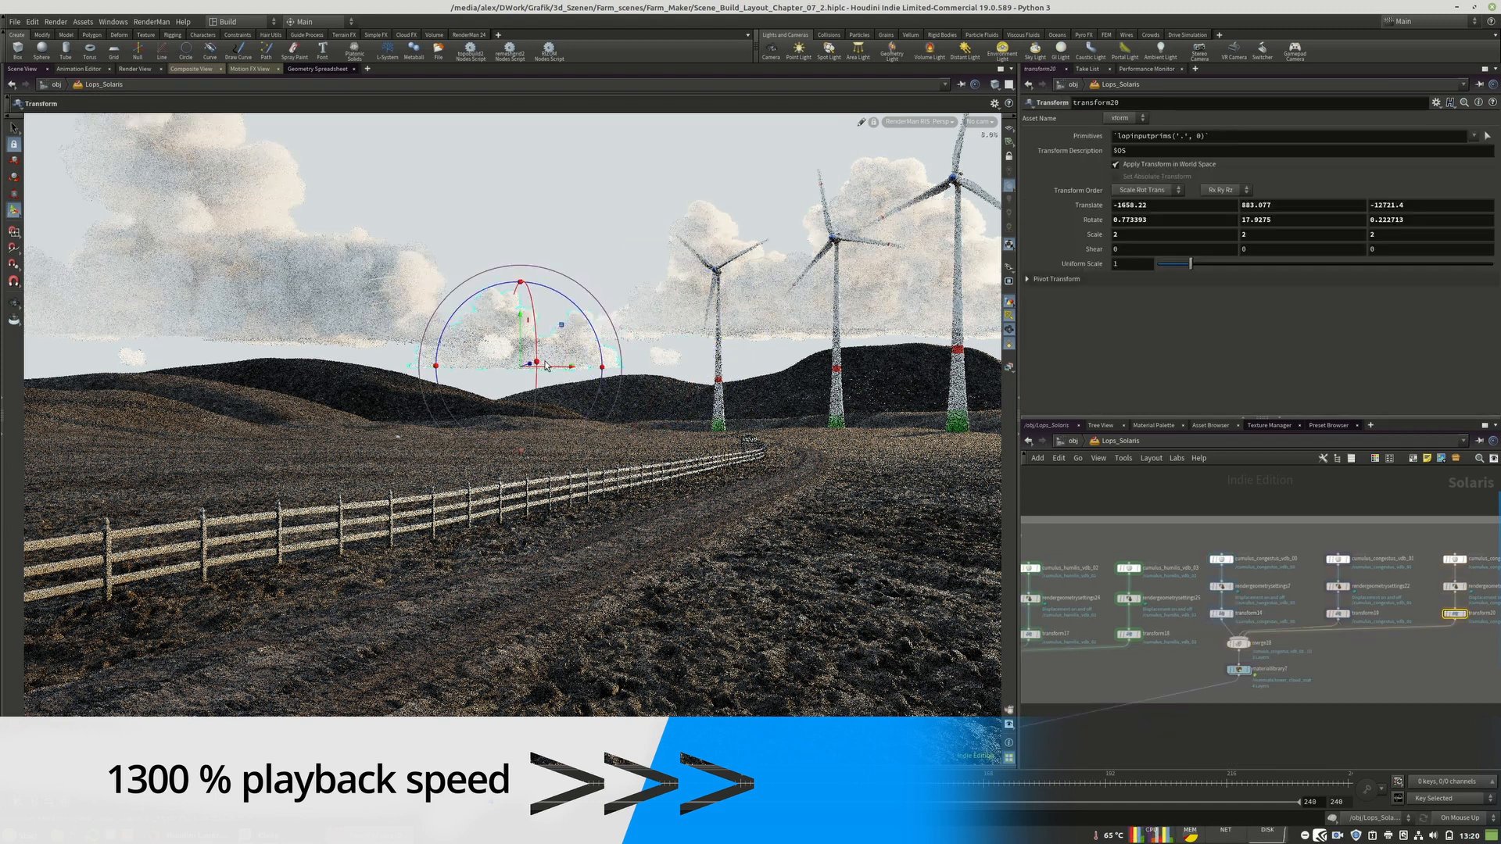
drag(497, 371, 619, 380)
- Stretch the leftmost small humilis cloud with transform18 to a Z scale of 6 and raise its Y translation to about 1242
click(1337, 613)
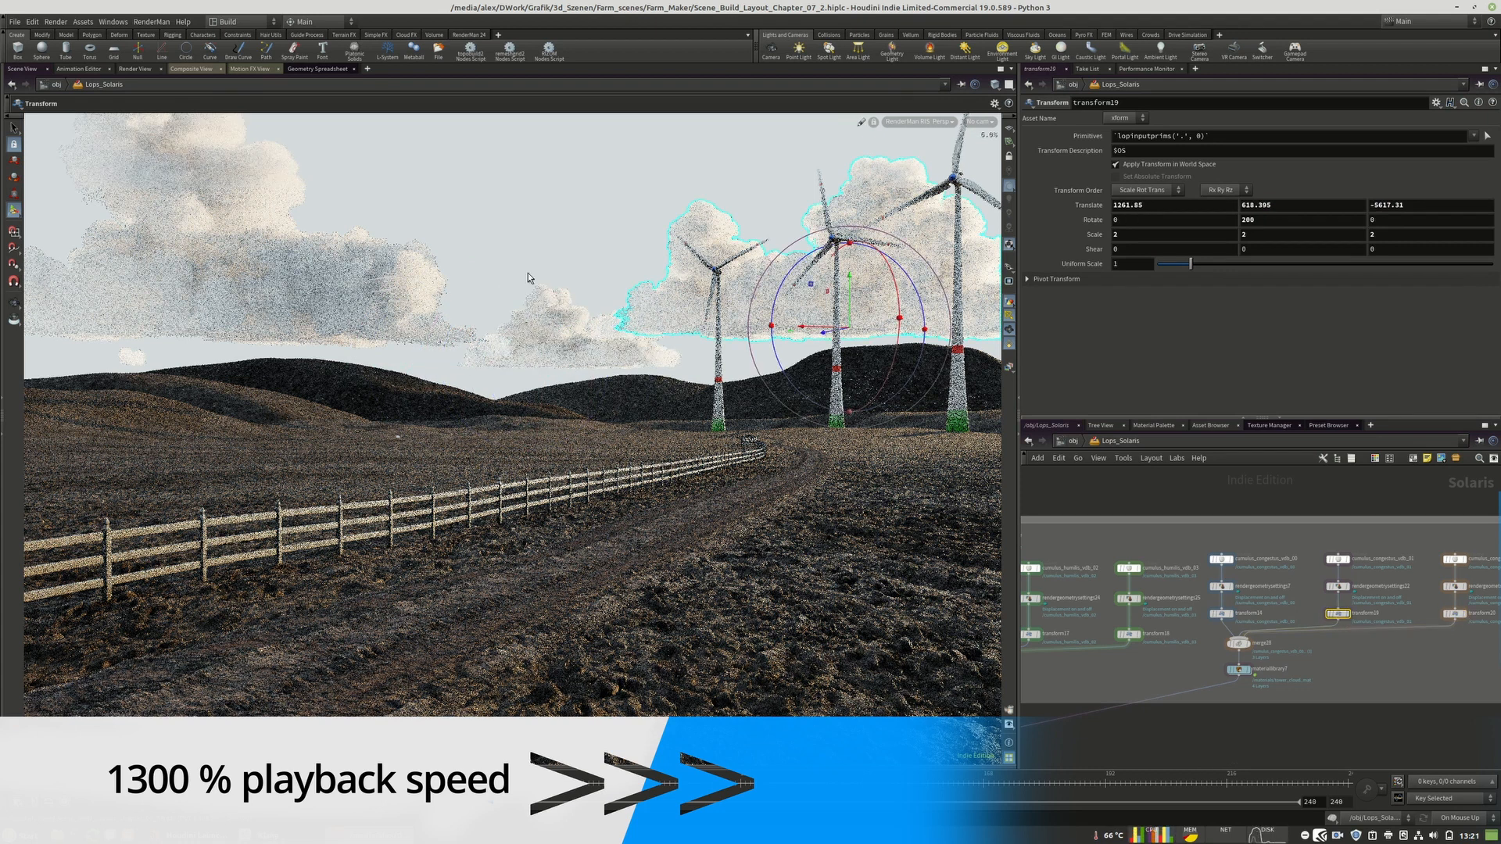
middle_drag(1173, 629, 1403, 633)
click(1360, 637)
click(1164, 637)
click(1075, 637)
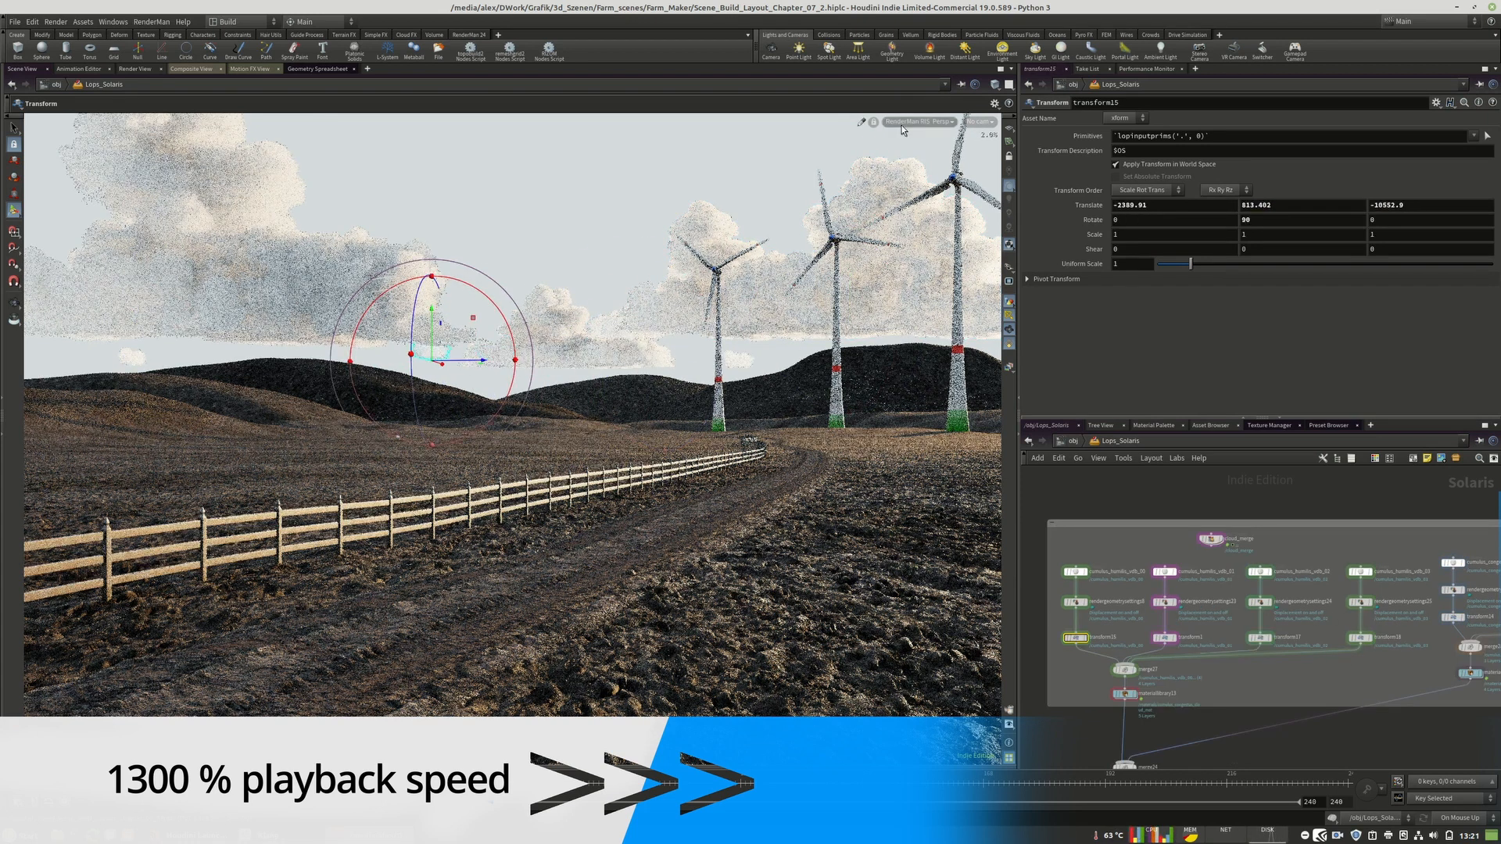
click(1167, 638)
click(1360, 637)
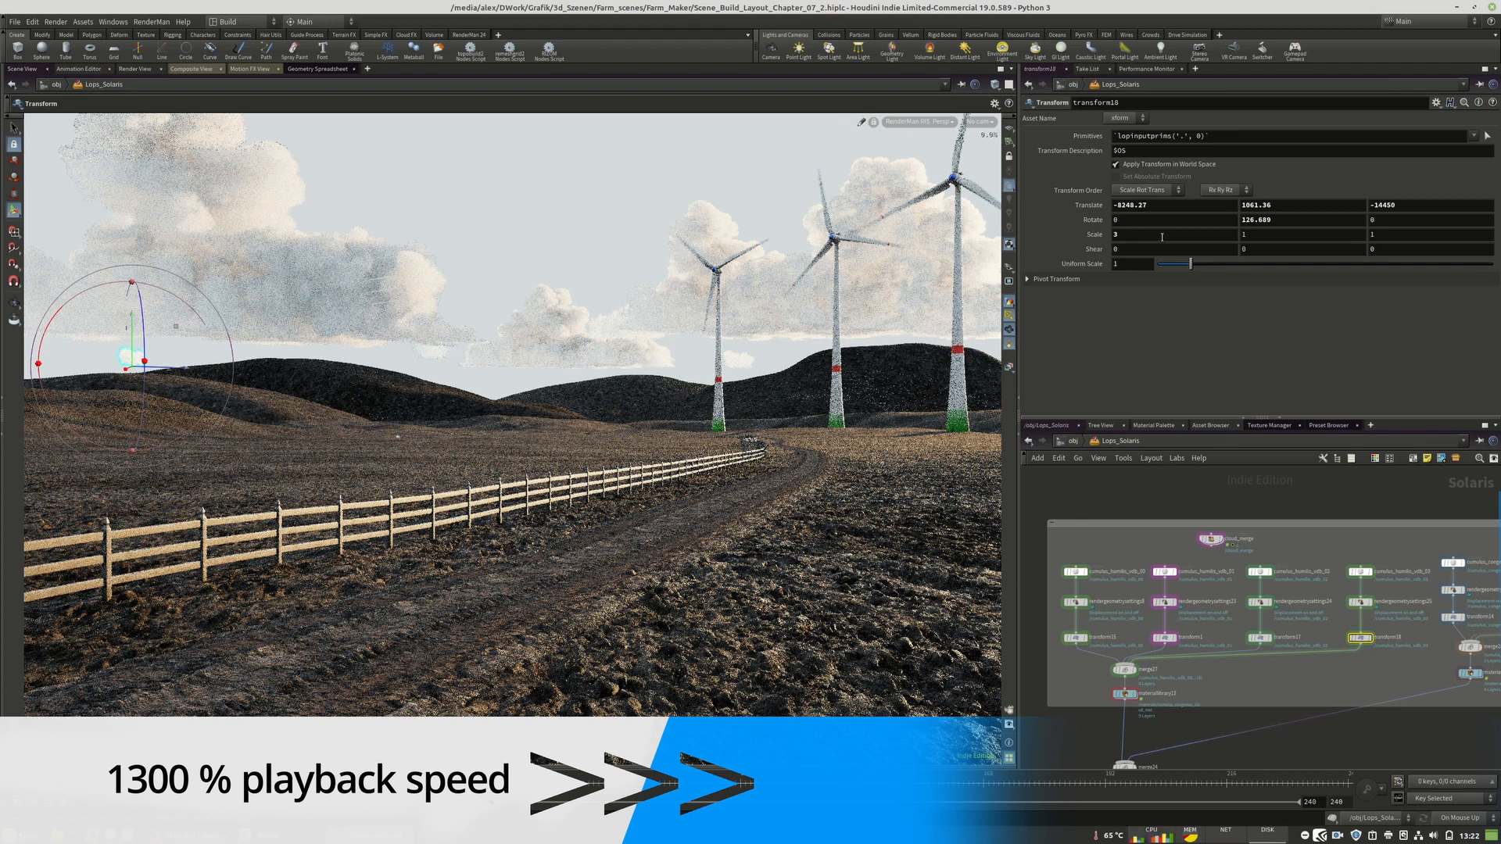
double_click(1372, 235)
text(4)
key(Return)
drag(132, 313, 132, 302)
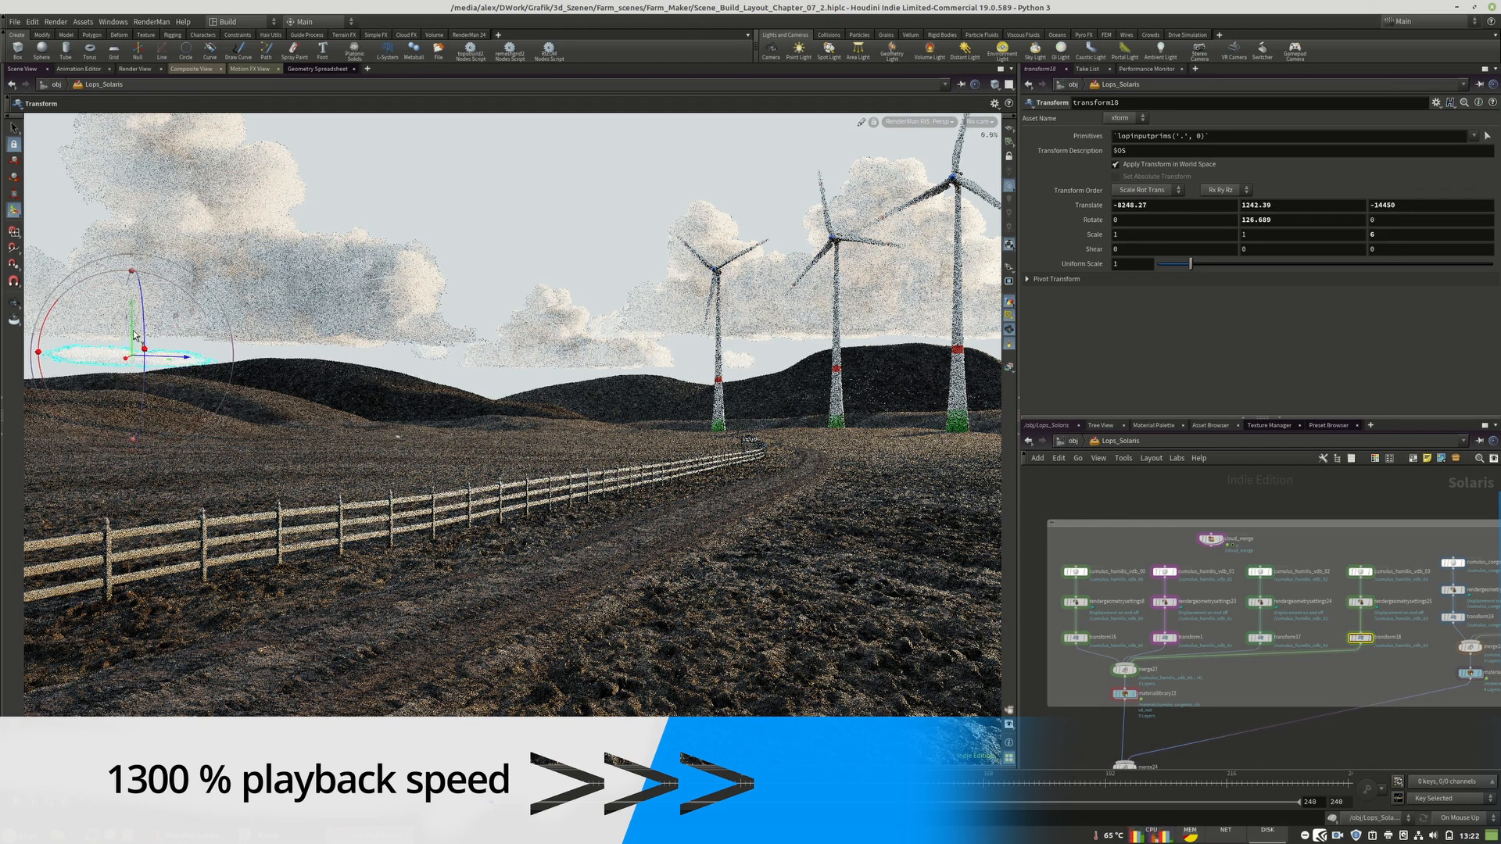
- Set transform15's X scale to 2 and adjust the placement of its cloud and transform1's cloud above the horizon
click(1259, 637)
click(1164, 637)
click(1074, 637)
double_click(1125, 235)
text(2)
key(Return)
drag(482, 361, 768, 362)
click(1164, 637)
drag(648, 338, 662, 332)
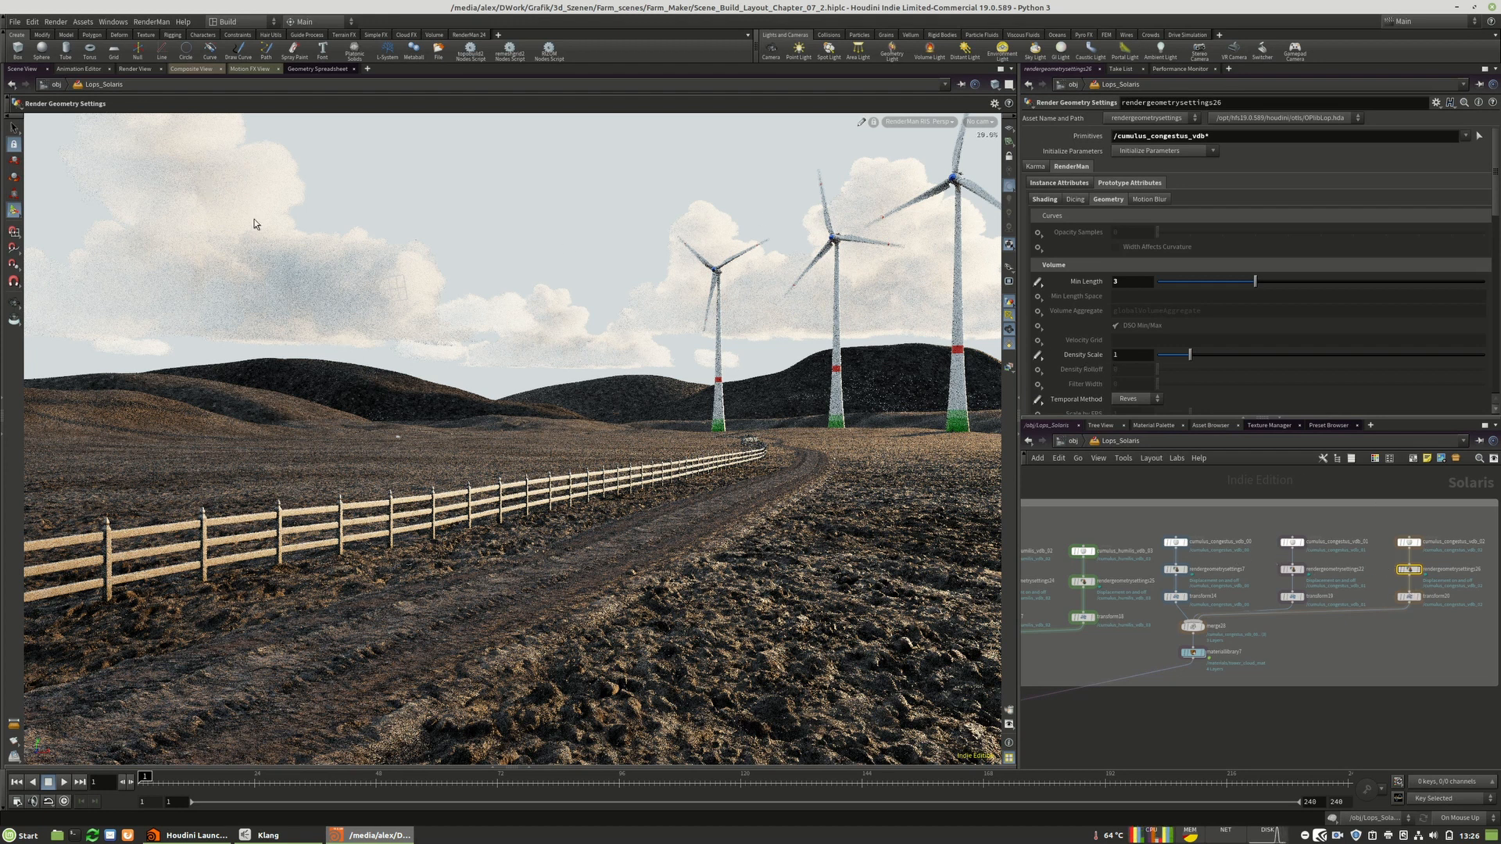
- Nudge the small cloud behind the first wind turbine to the right with transform17, to about 1324, 1061, -16260
middle_drag(1219, 617, 1248, 615)
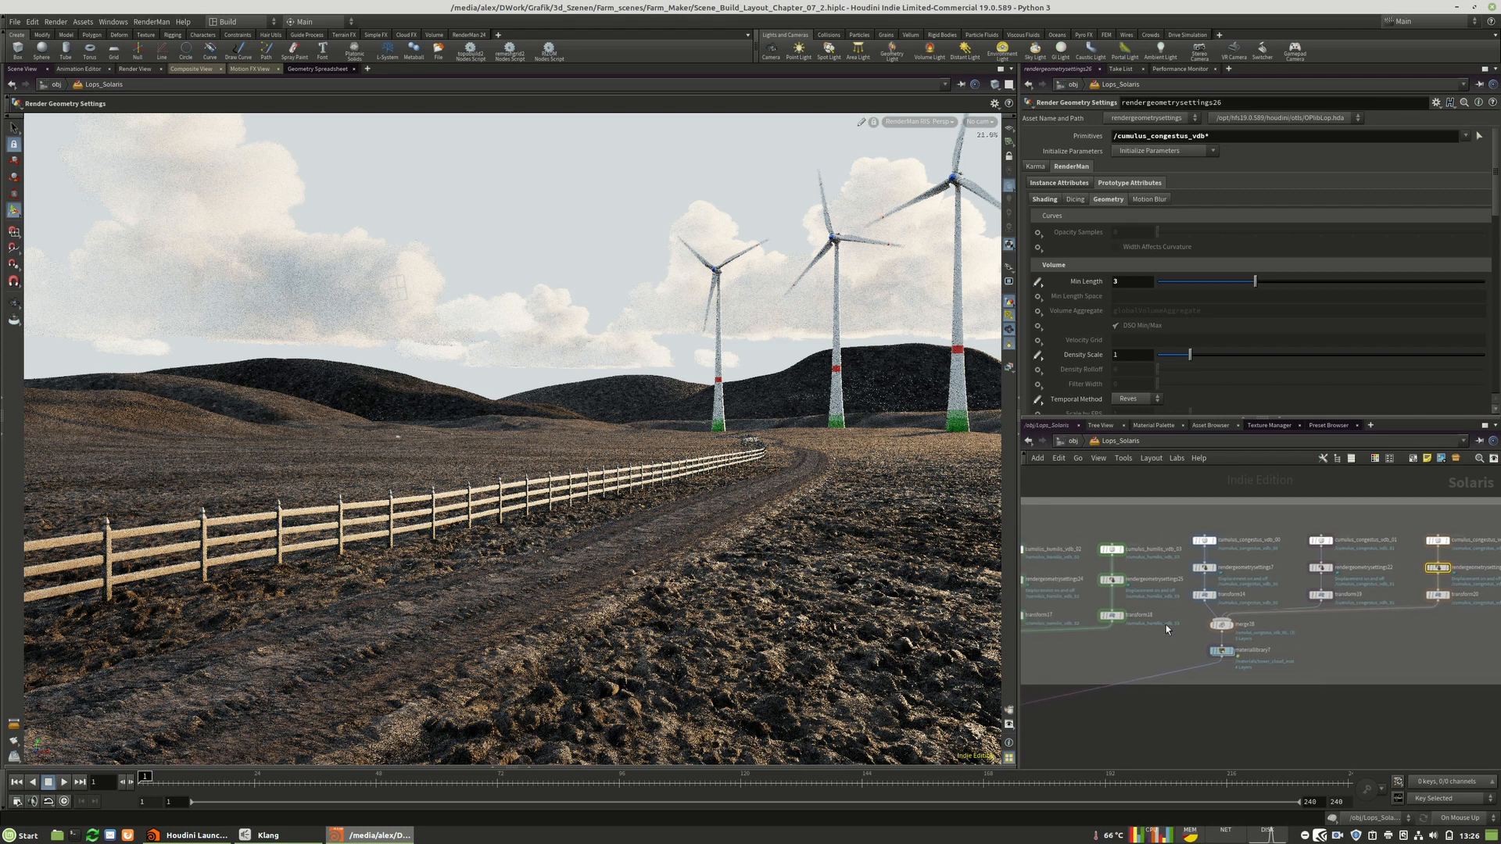
scroll(1166, 627, up, 2)
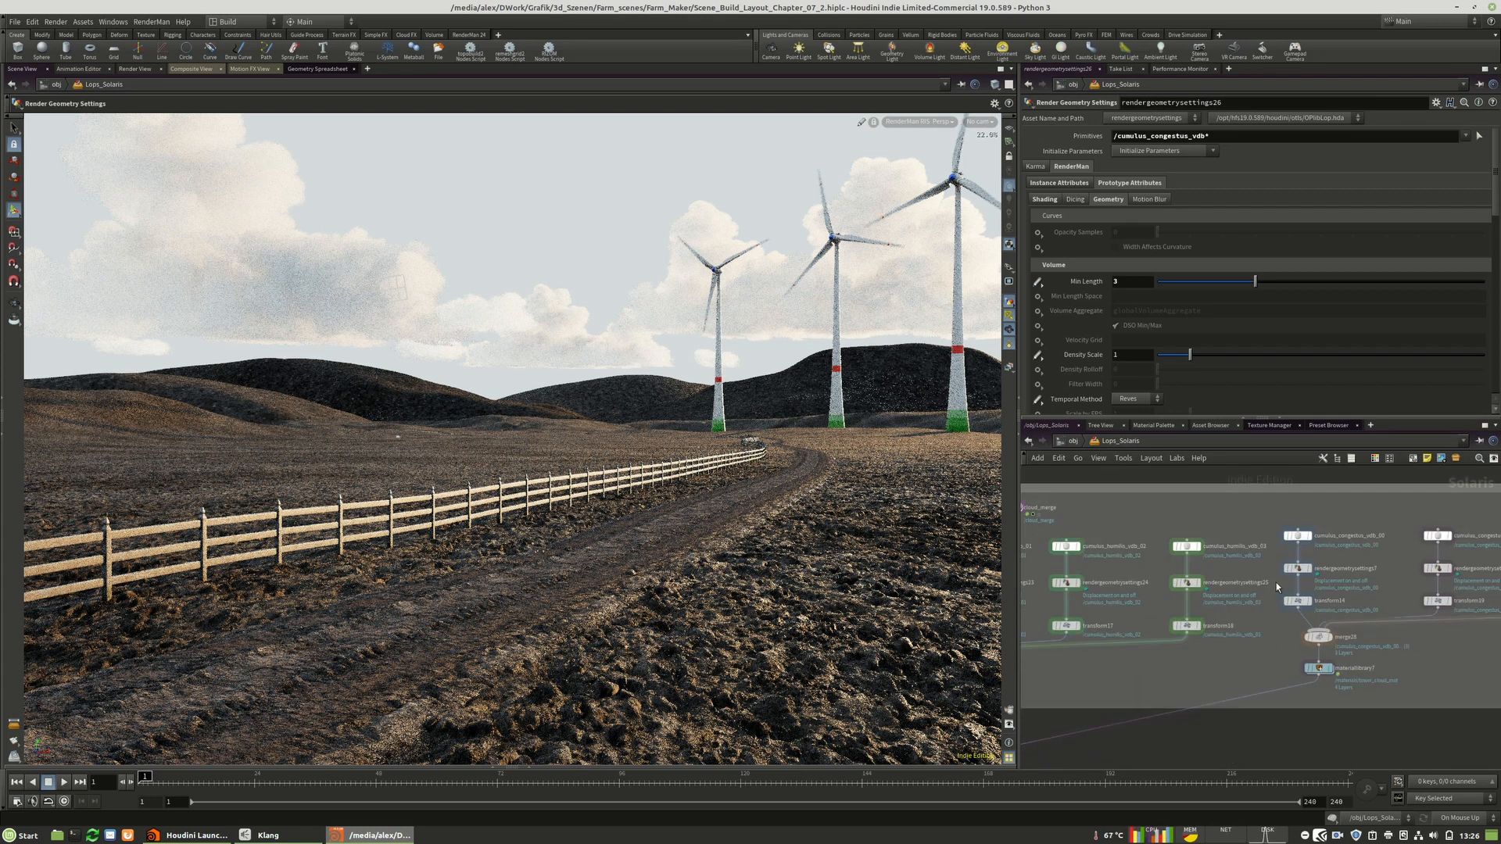
scroll(1299, 617, up, 2)
scroll(1375, 632, down, 3)
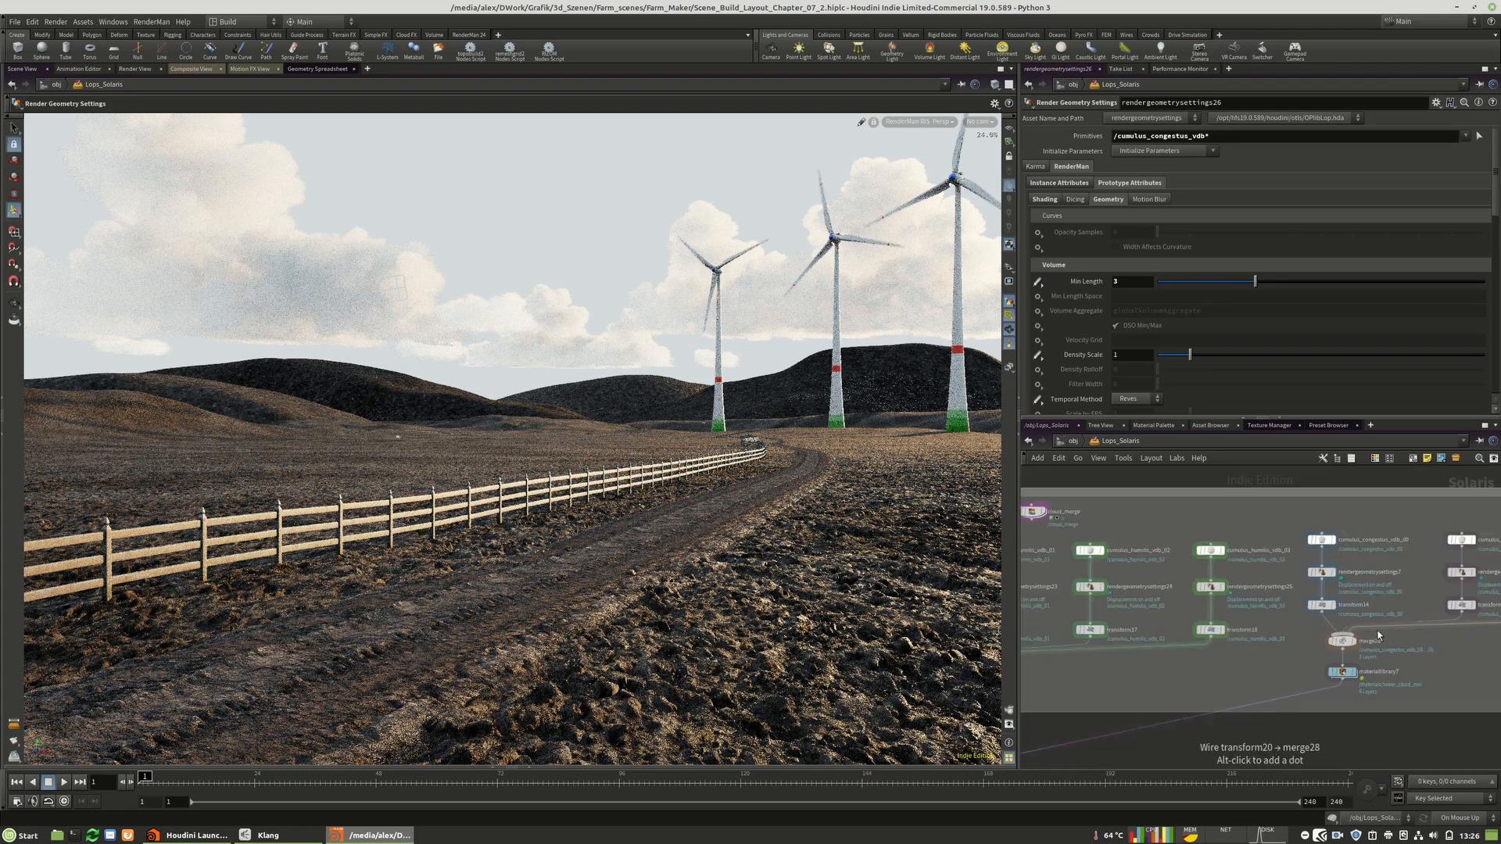
scroll(1281, 610, up, 1)
mouse_move(1335, 614)
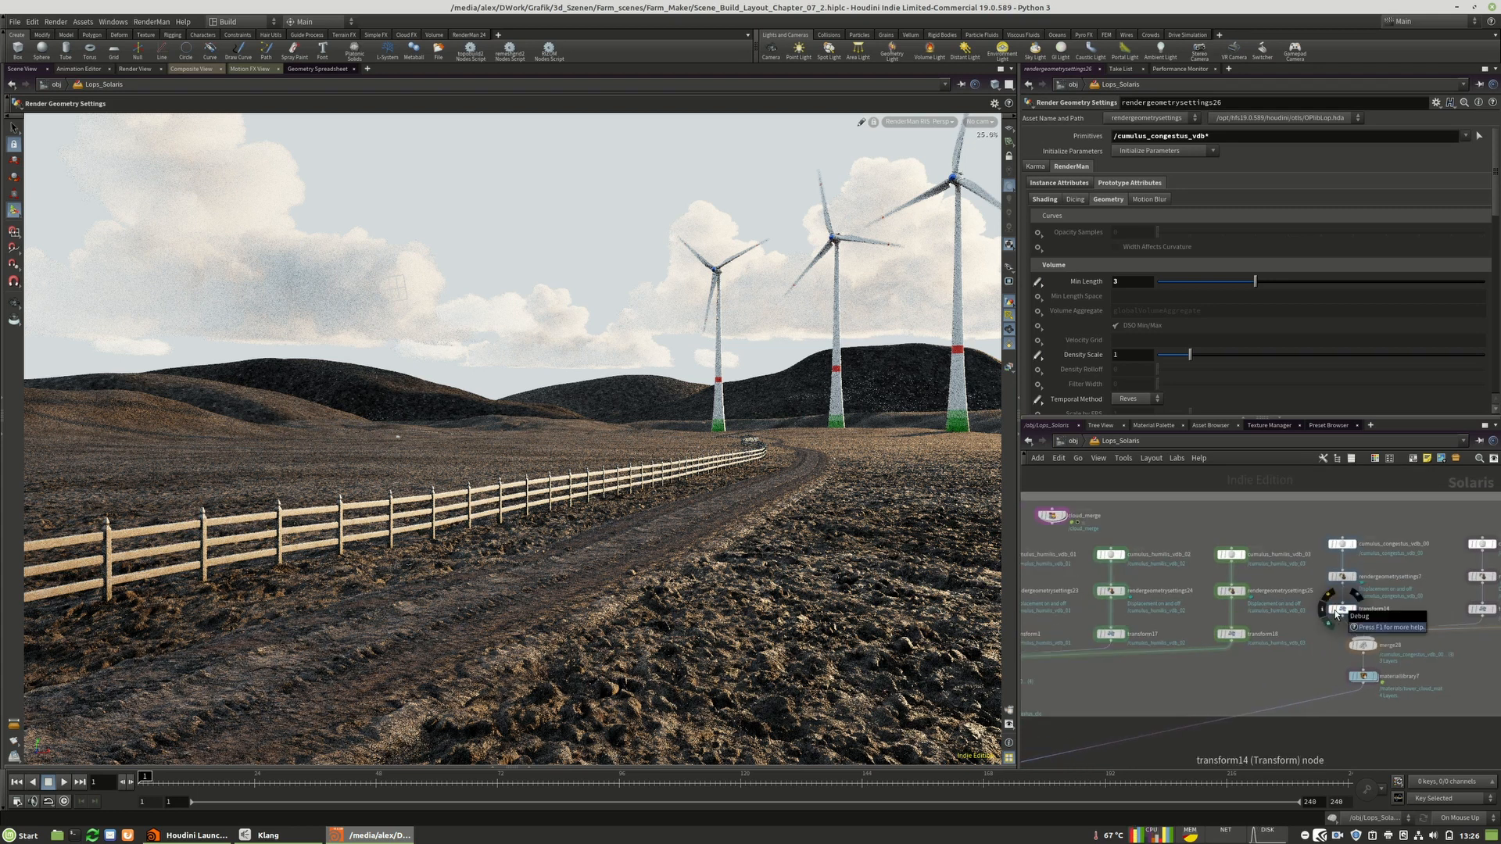
middle_drag(1302, 630, 1428, 632)
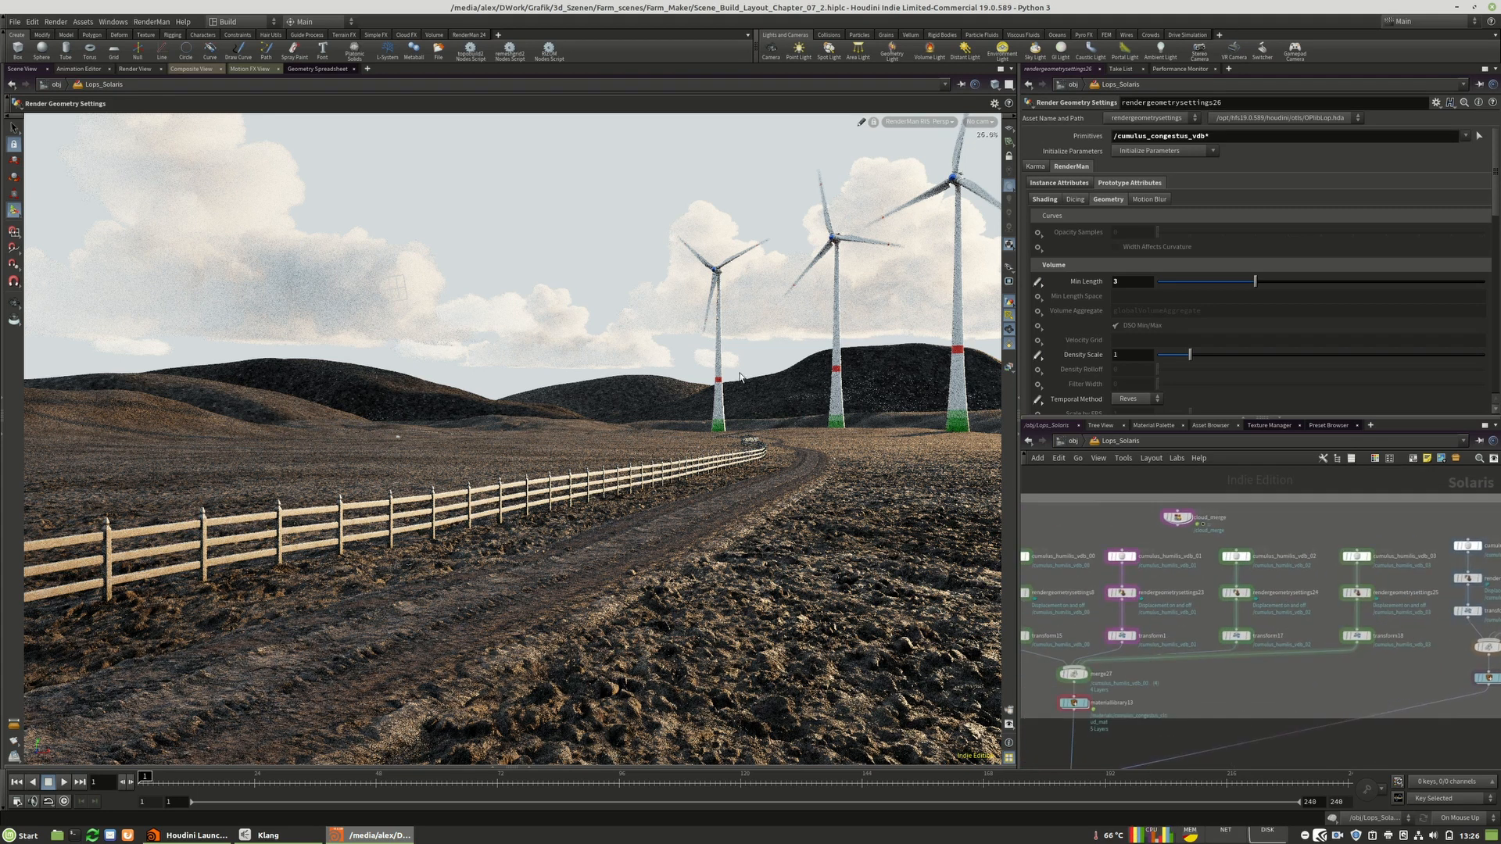
click(1124, 638)
click(1236, 635)
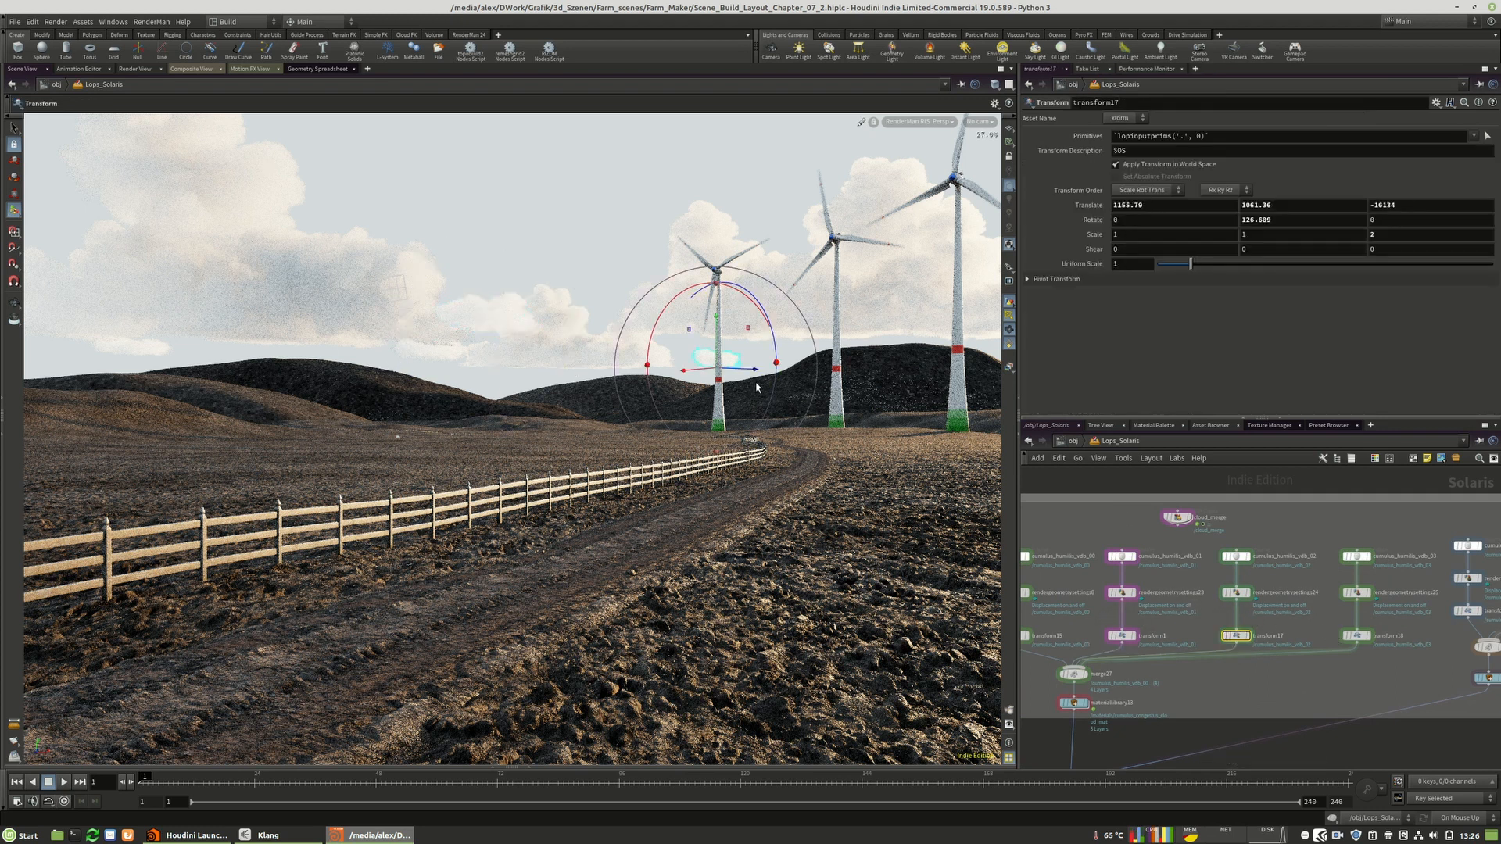
drag(755, 375, 764, 375)
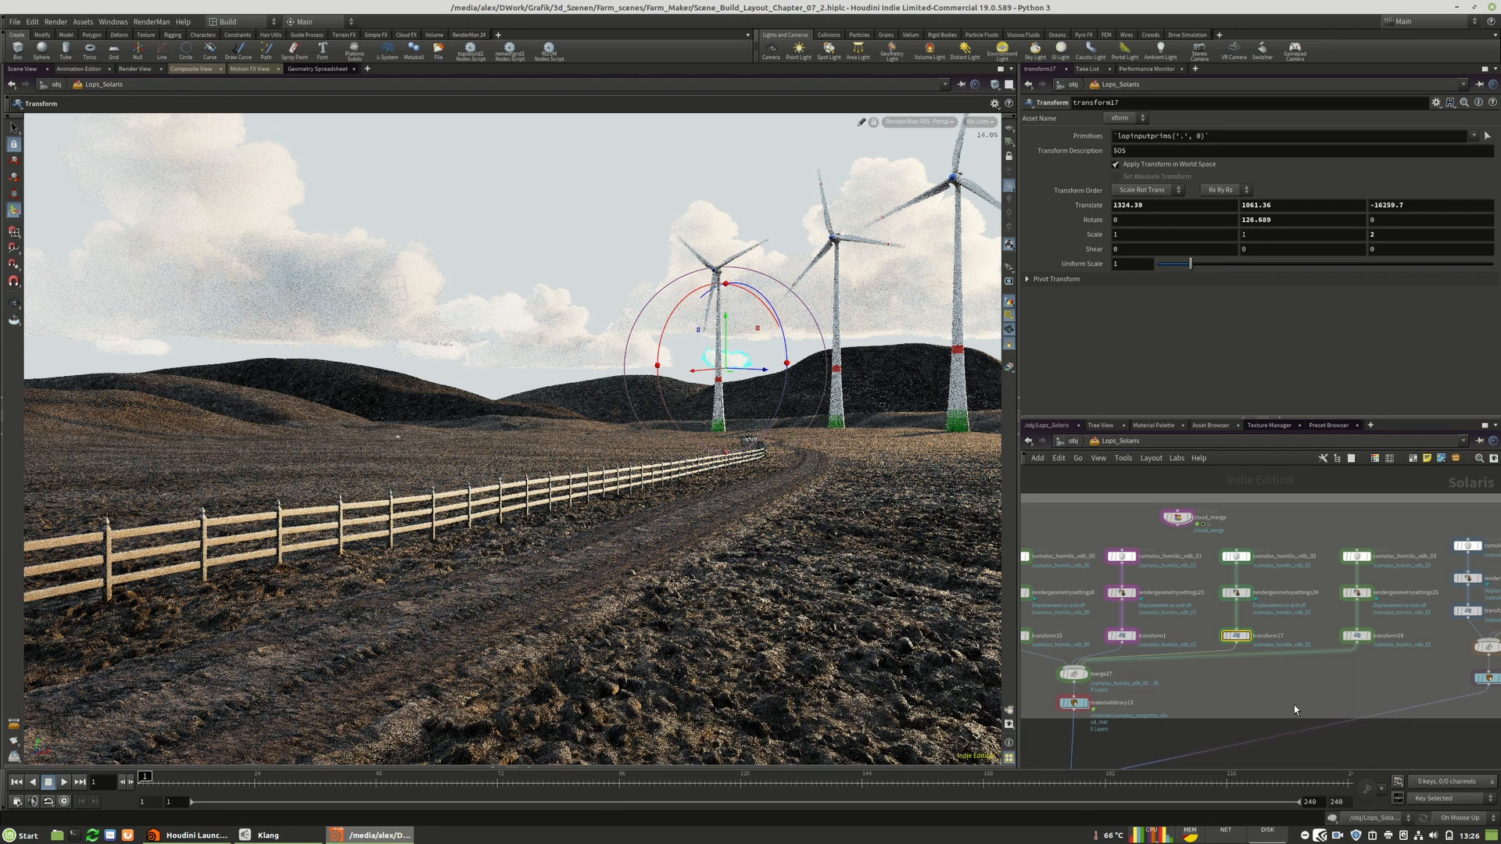
scroll(1283, 561, down, 5)
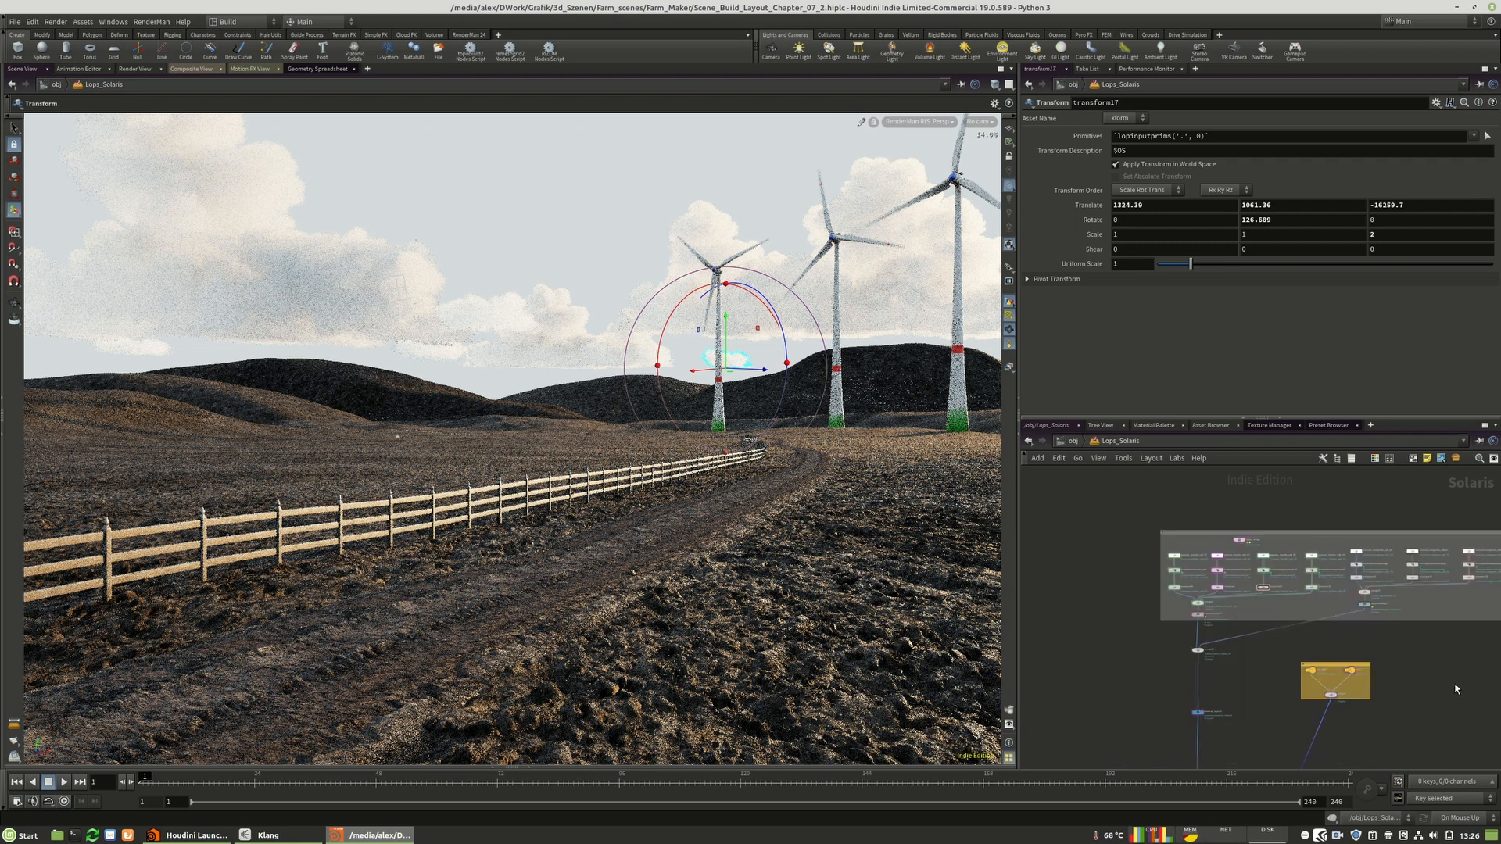
- Switch the viewport from the RenderMan preview to the standard shaded display and save the scene file
scroll(1271, 602, down, 4)
middle_drag(1248, 642, 1274, 627)
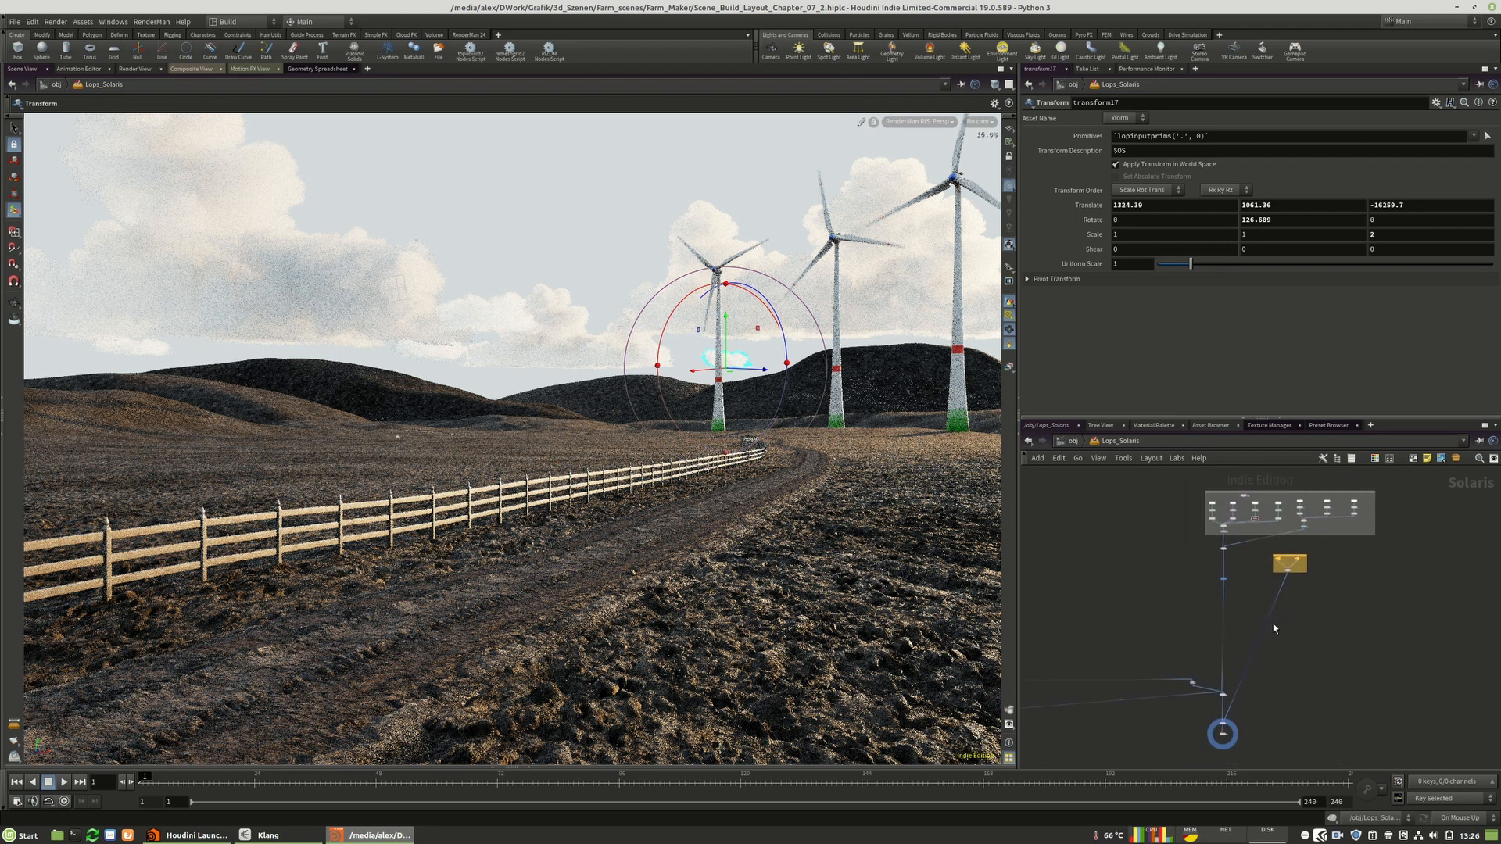
click(907, 123)
click(909, 171)
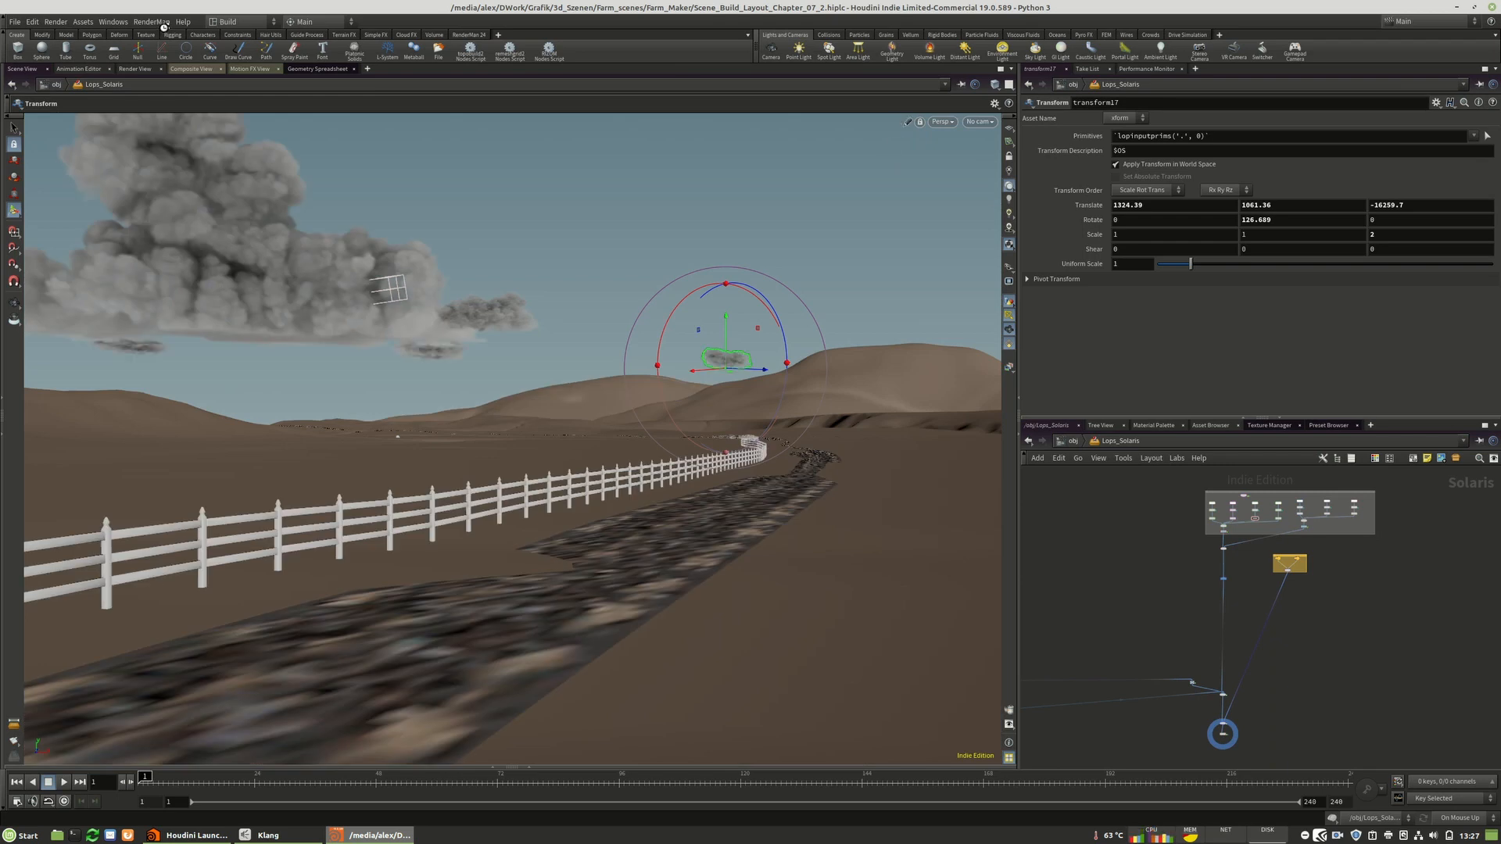
click(15, 21)
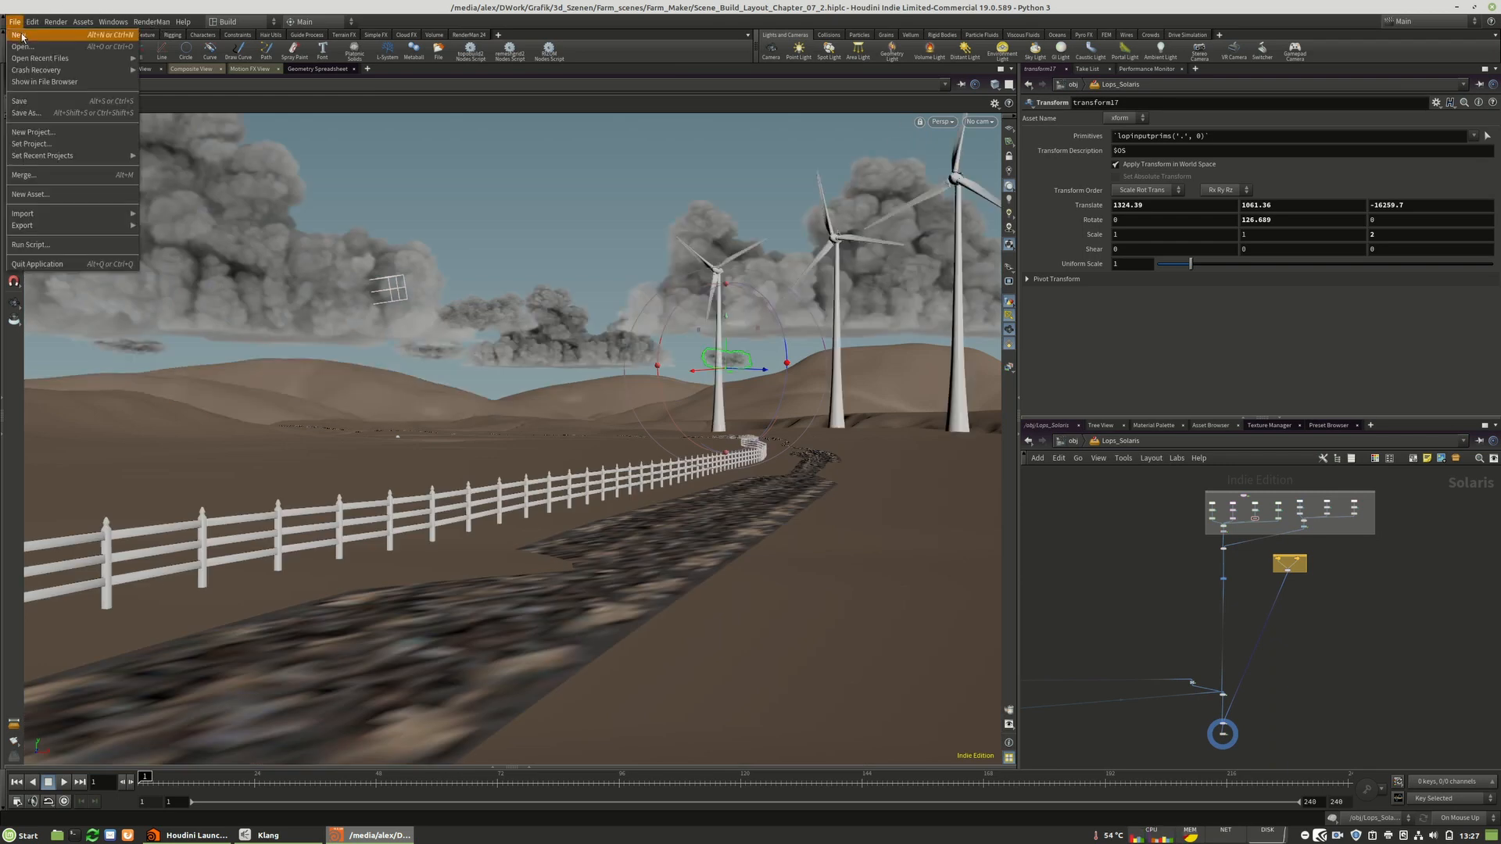
click(29, 103)
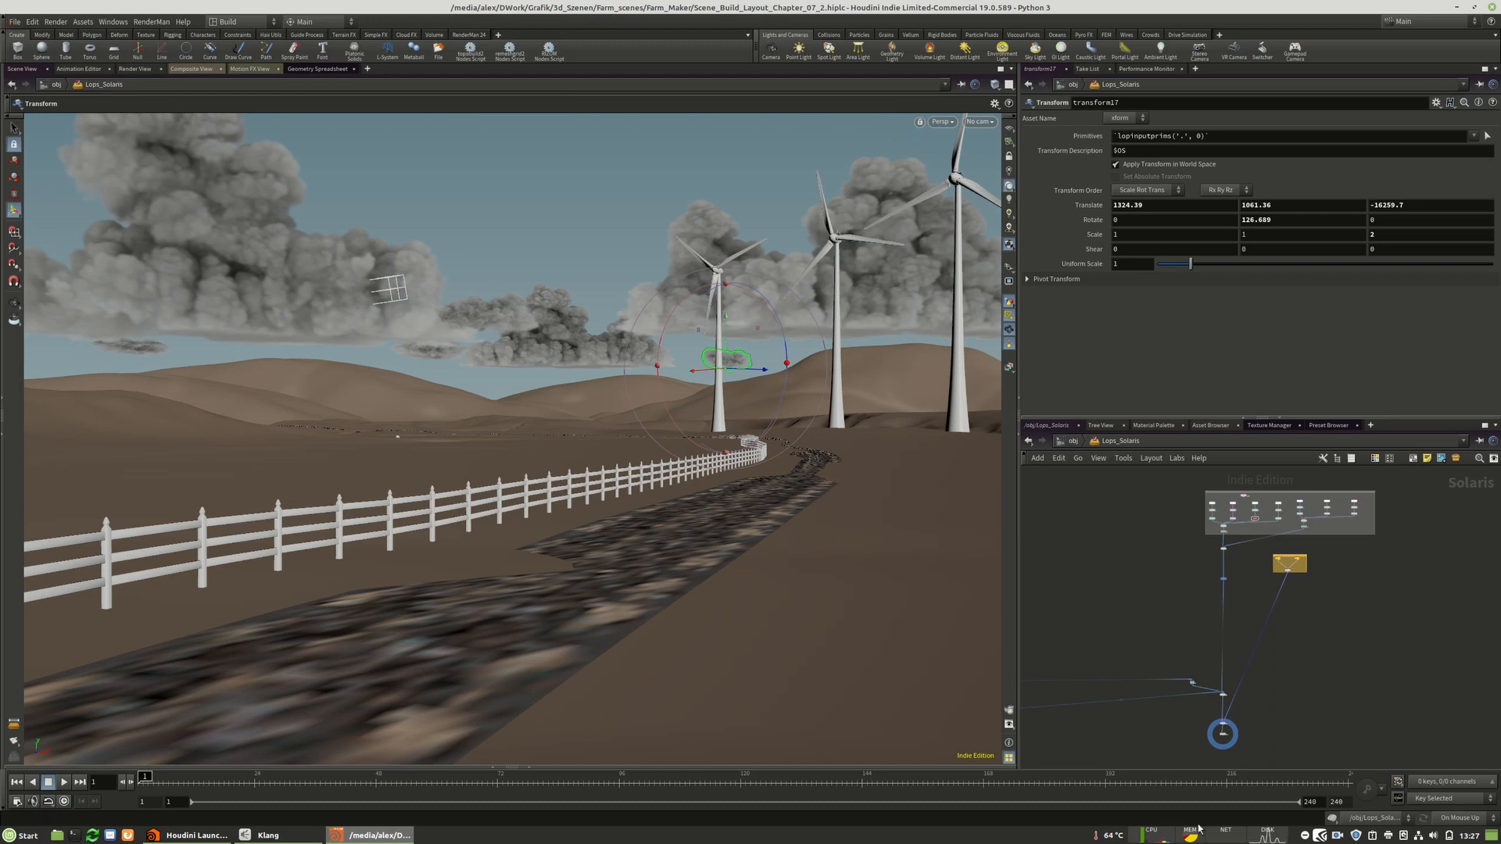
- Copy the USD ROP node that stands above the sublayer node in the power lines network box
scroll(1264, 537, up, 5)
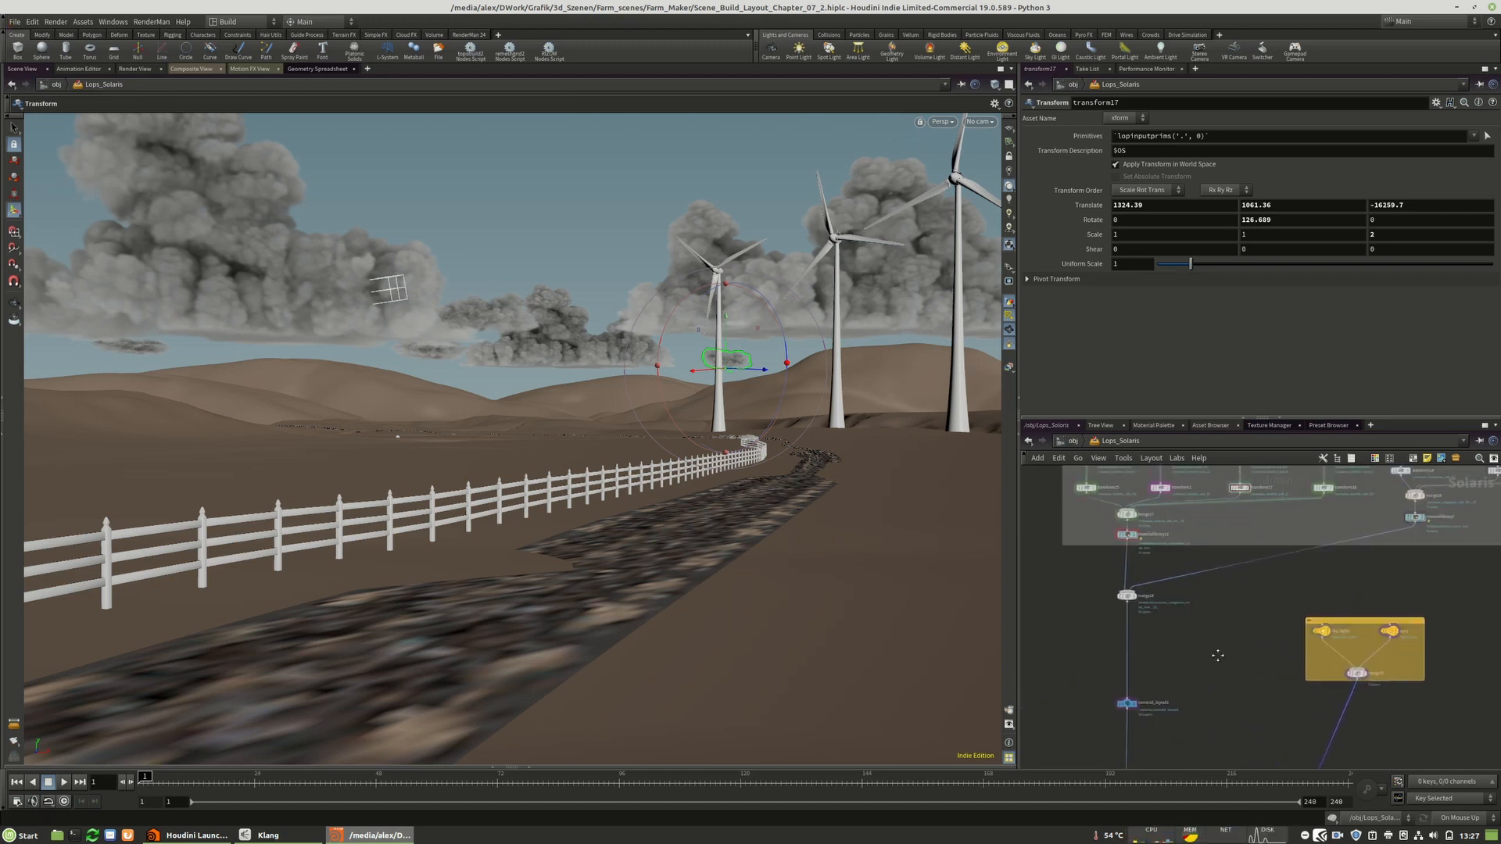
middle_drag(1252, 731, 1206, 660)
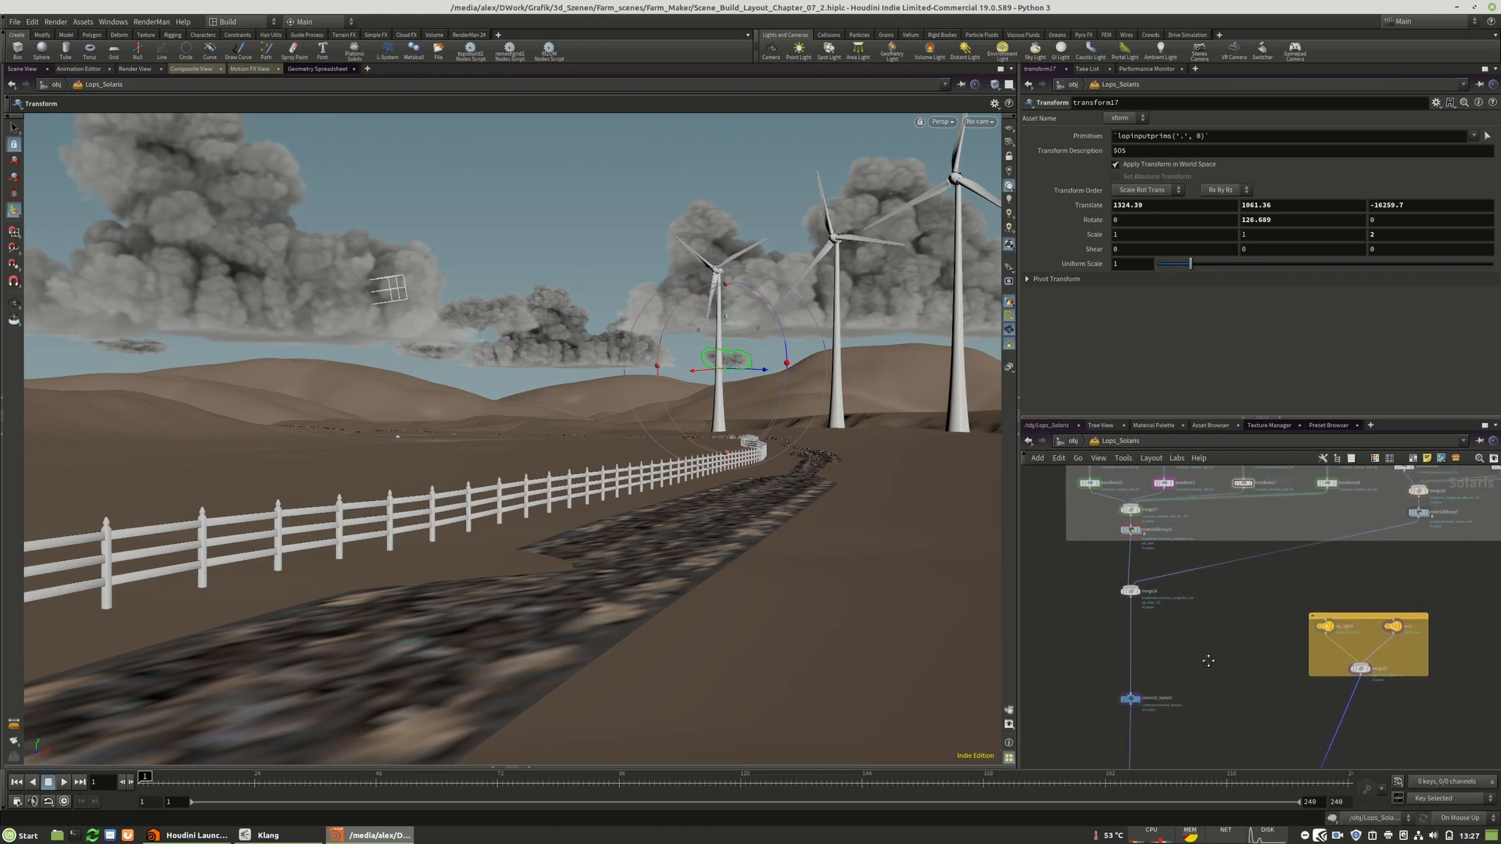
scroll(1139, 590, up, 4)
scroll(1141, 592, down, 4)
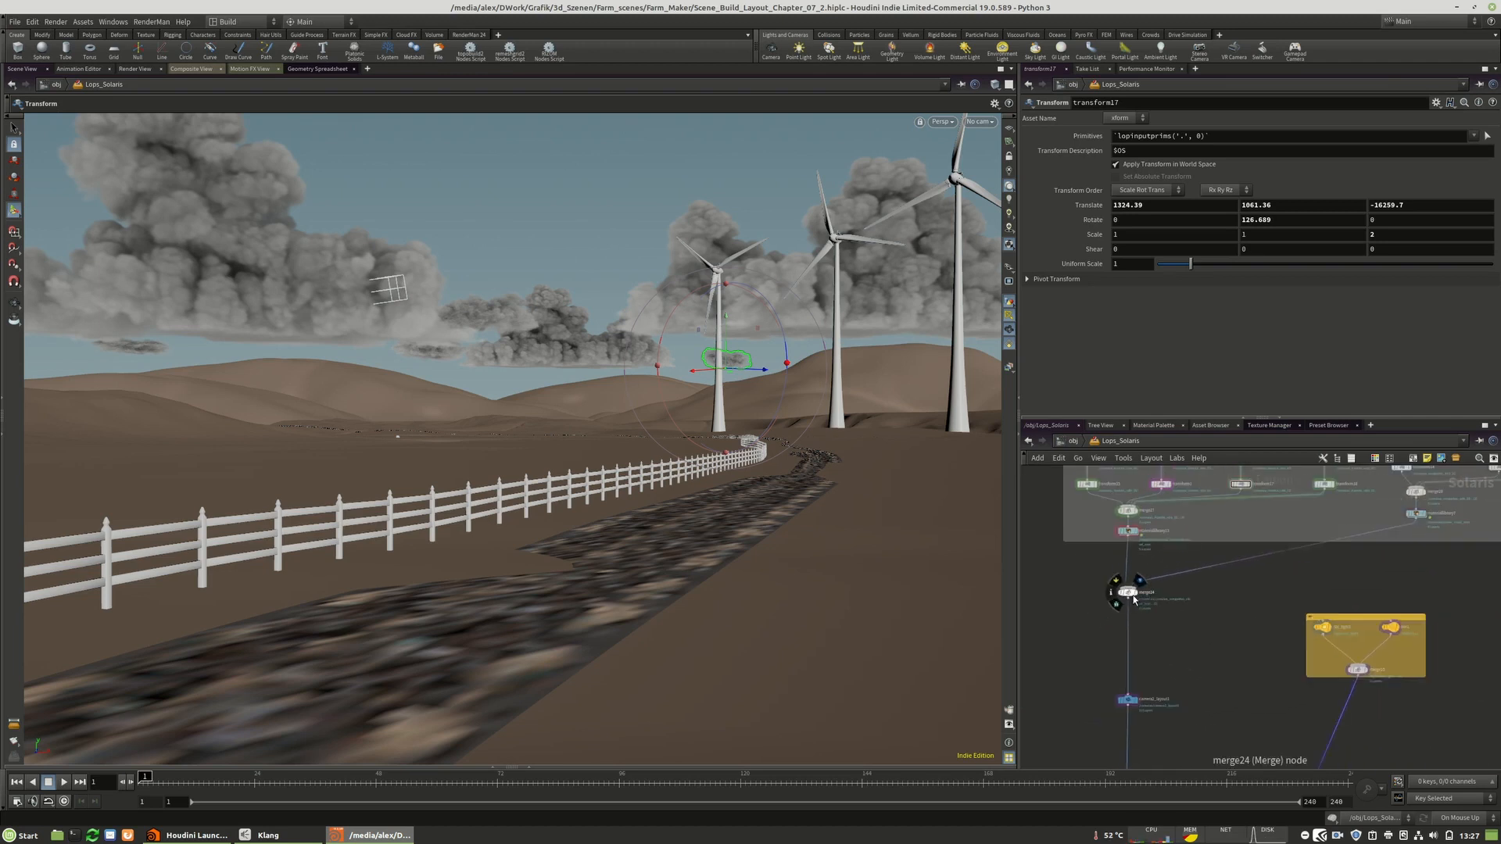
scroll(1175, 588, down, 4)
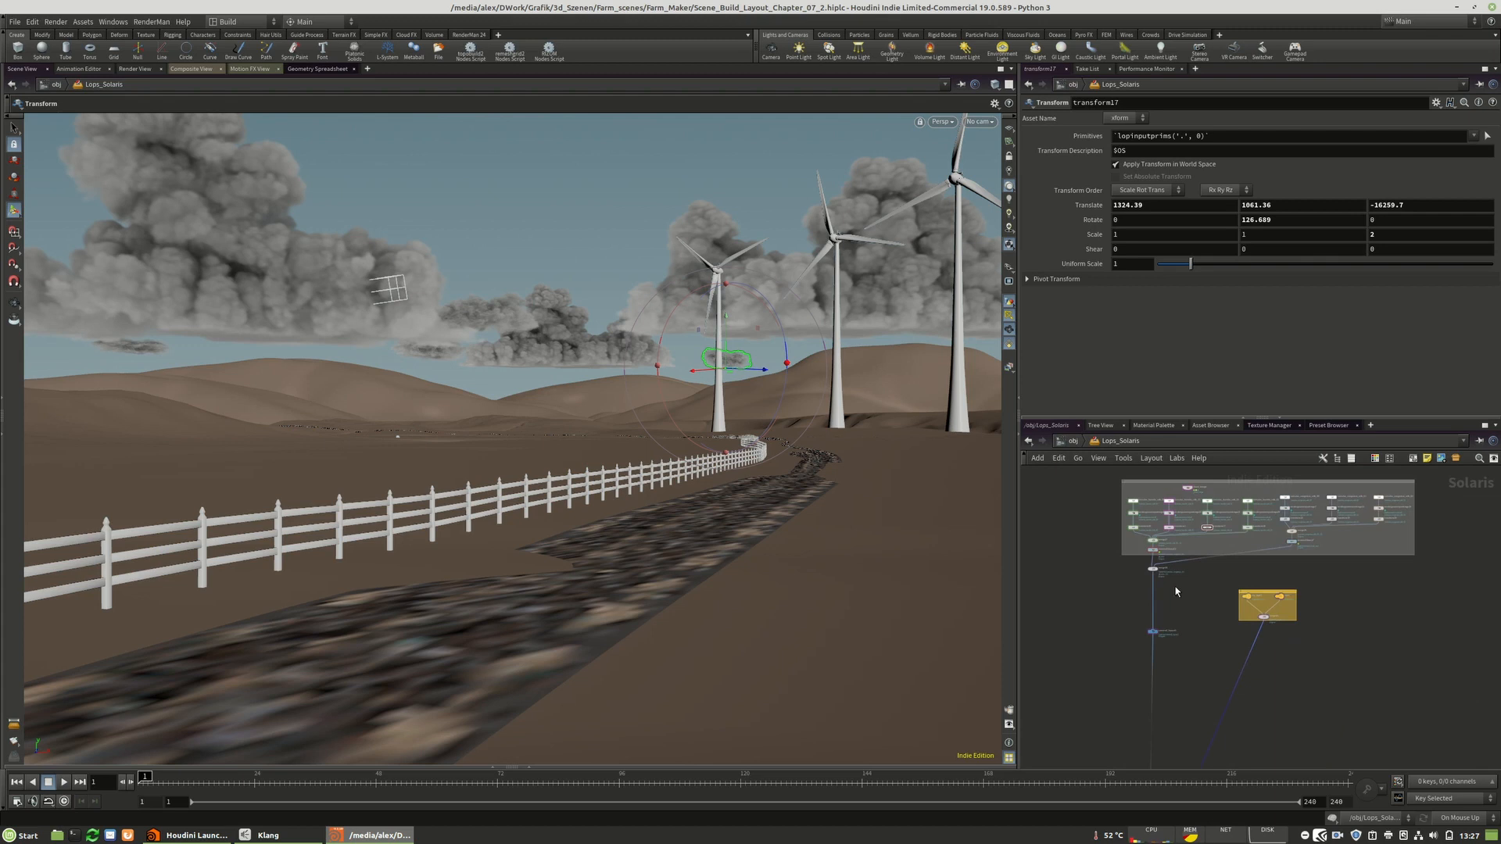
middle_drag(1200, 648, 1259, 552)
scroll(1259, 553, down, 5)
scroll(1100, 668, up, 9)
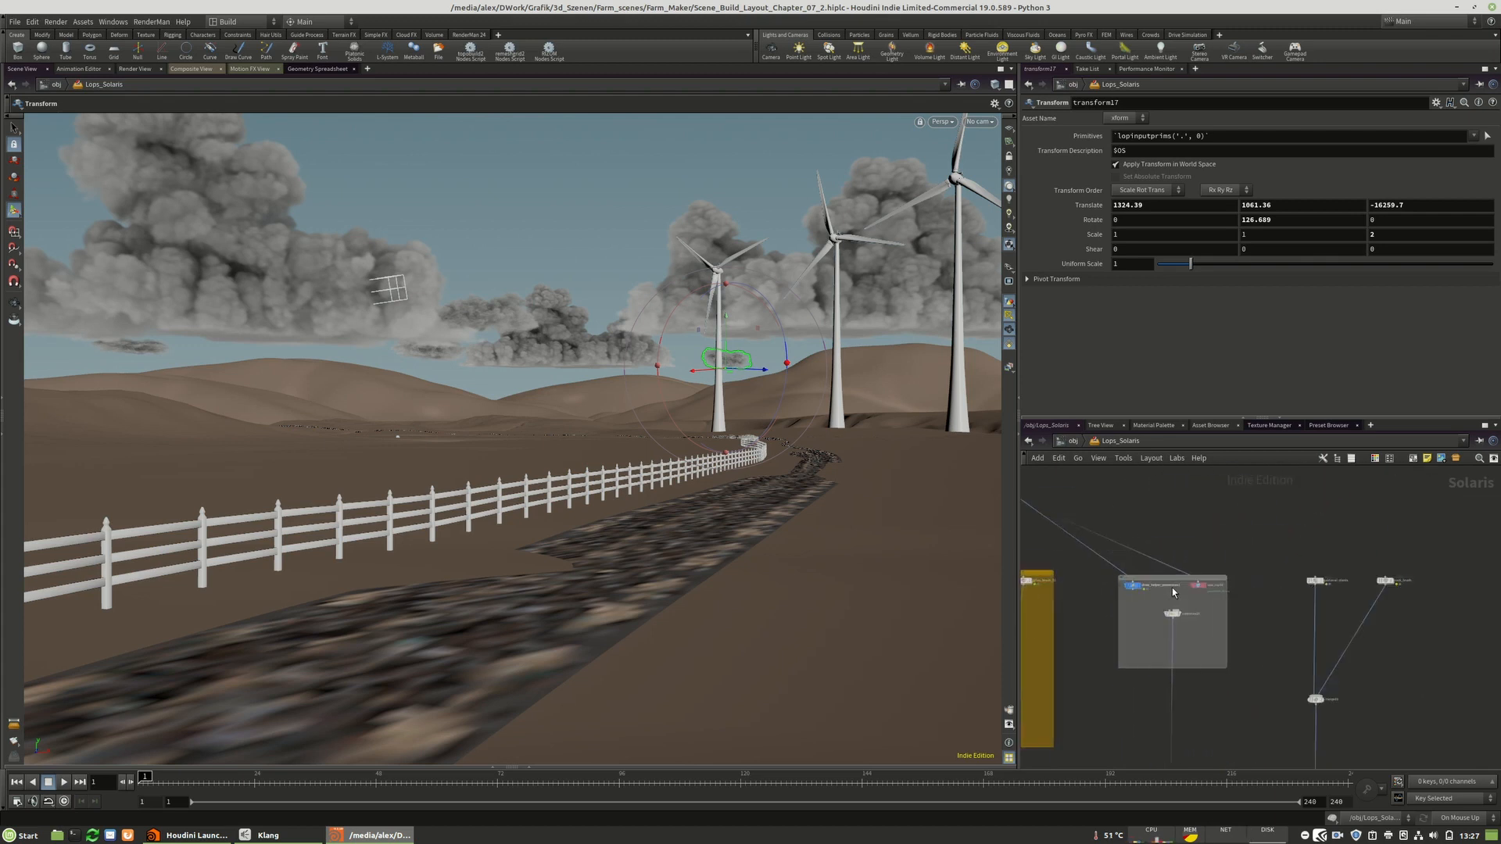
scroll(1227, 601, down, 3)
click(1228, 589)
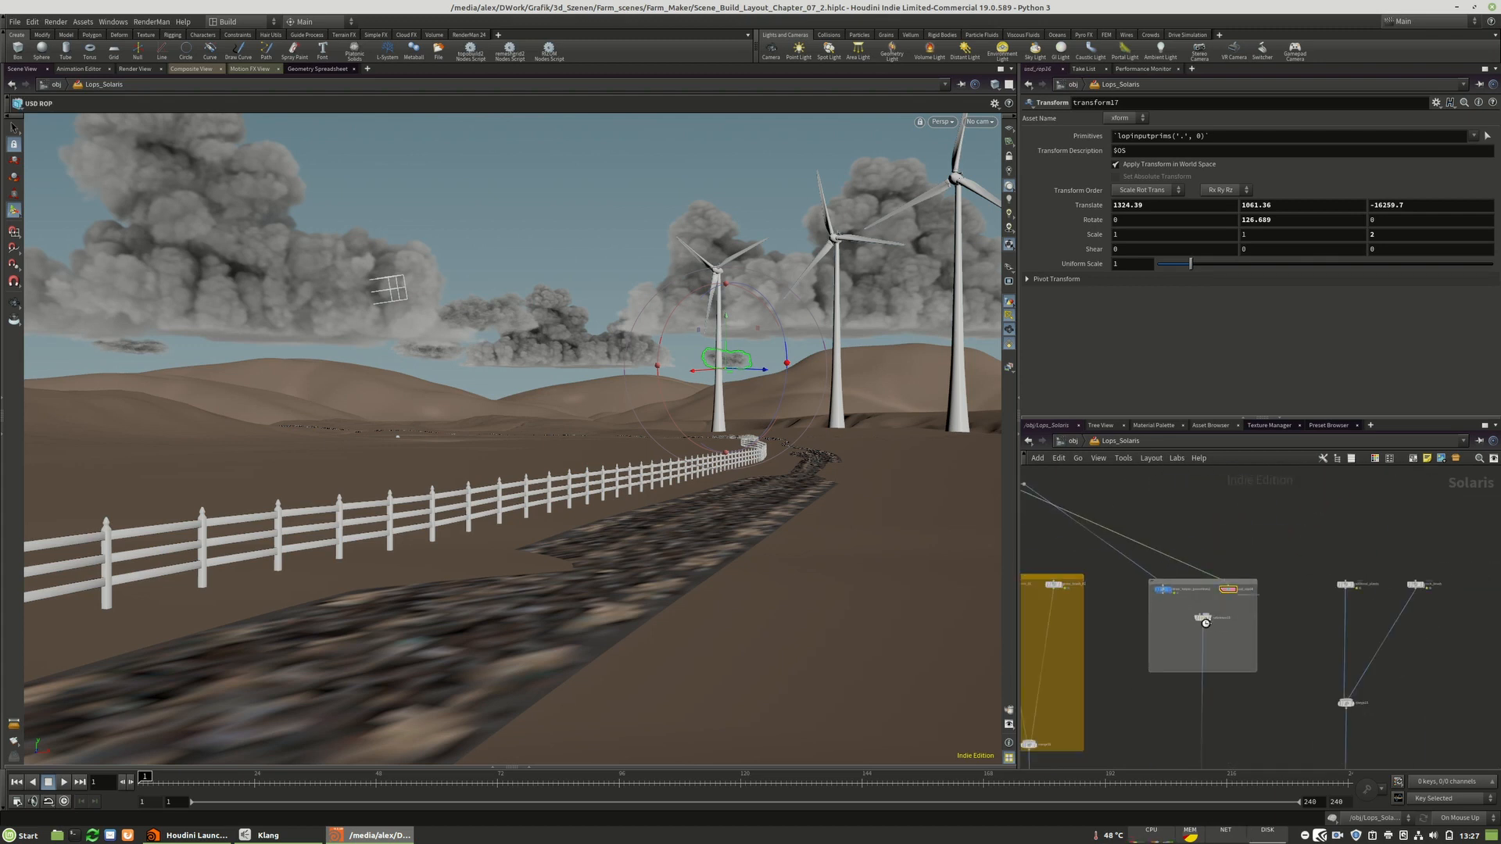
key(ctrl+c)
- Move the yellow lights network box down beside the merge node at the end of the cloud network
scroll(1107, 713, down, 7)
middle_drag(1367, 557, 1272, 718)
scroll(1254, 624, up, 1)
scroll(1252, 623, up, 3)
scroll(1323, 636, down, 4)
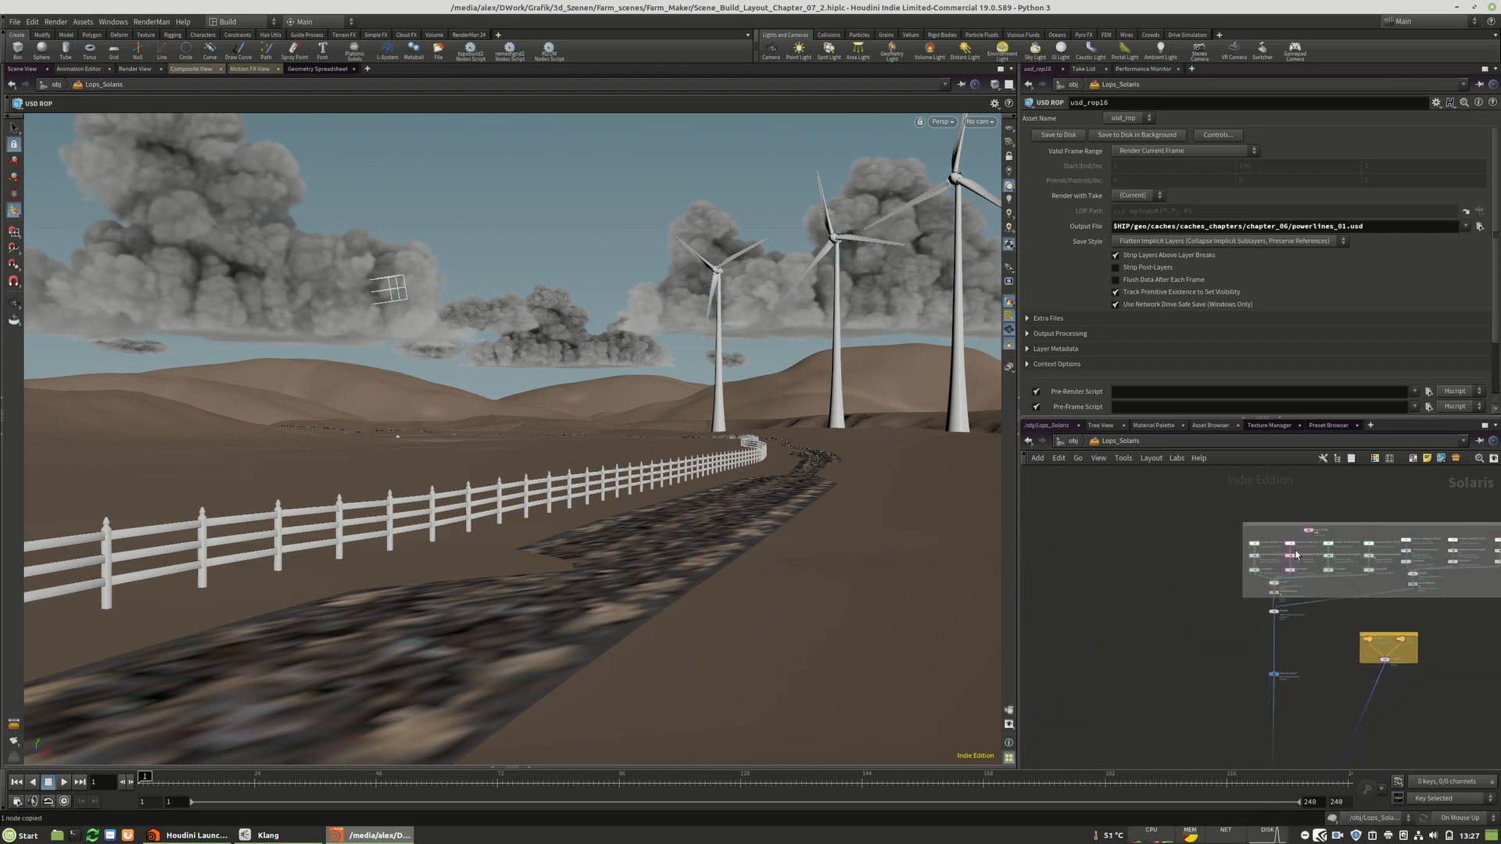
scroll(1350, 590, up, 2)
drag(1328, 579, 1322, 745)
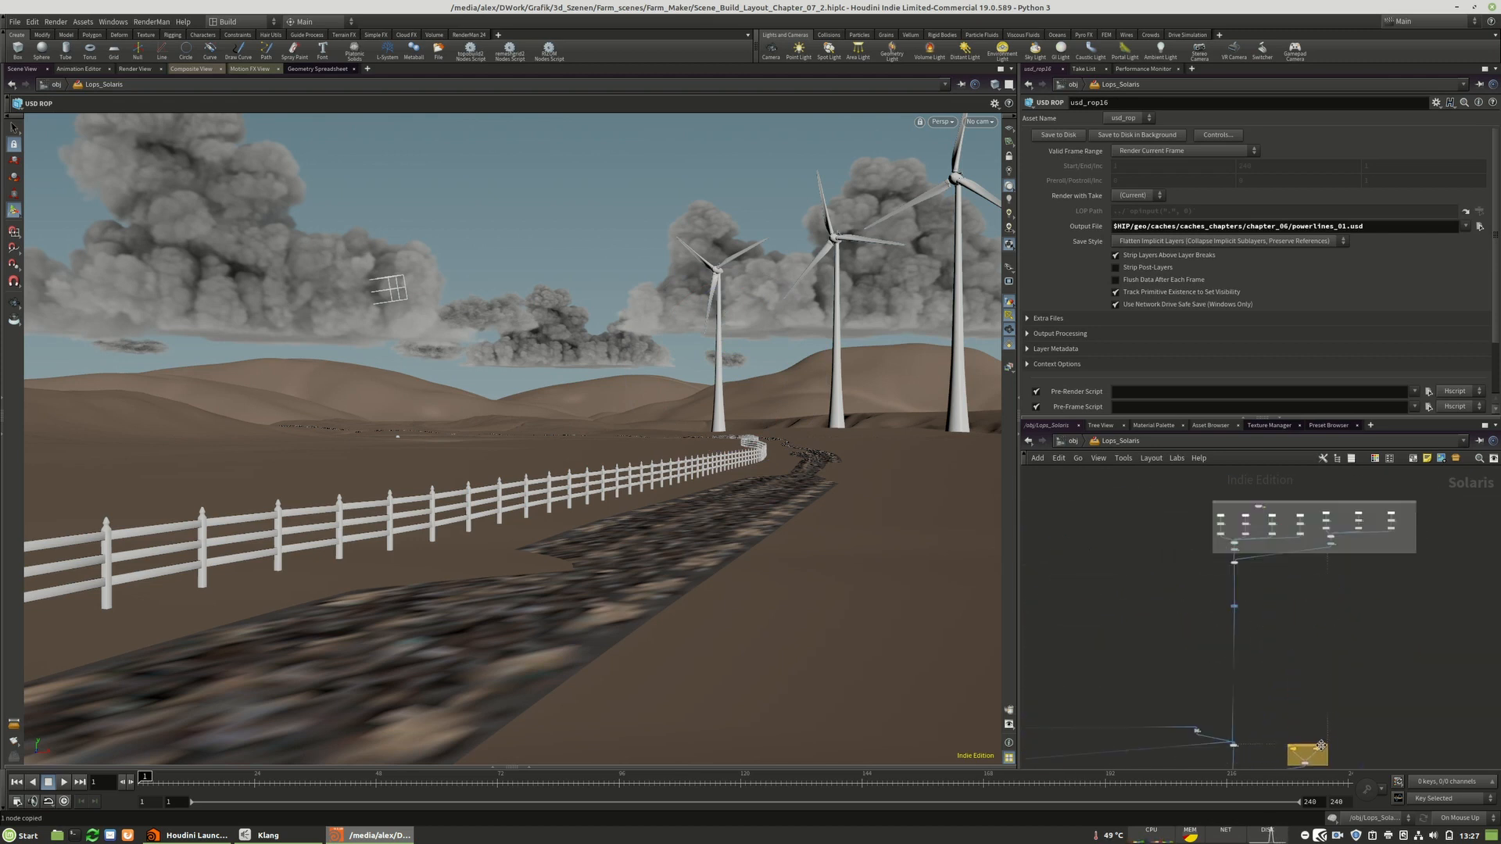
middle_drag(1361, 694, 1398, 580)
scroll(1263, 659, up, 3)
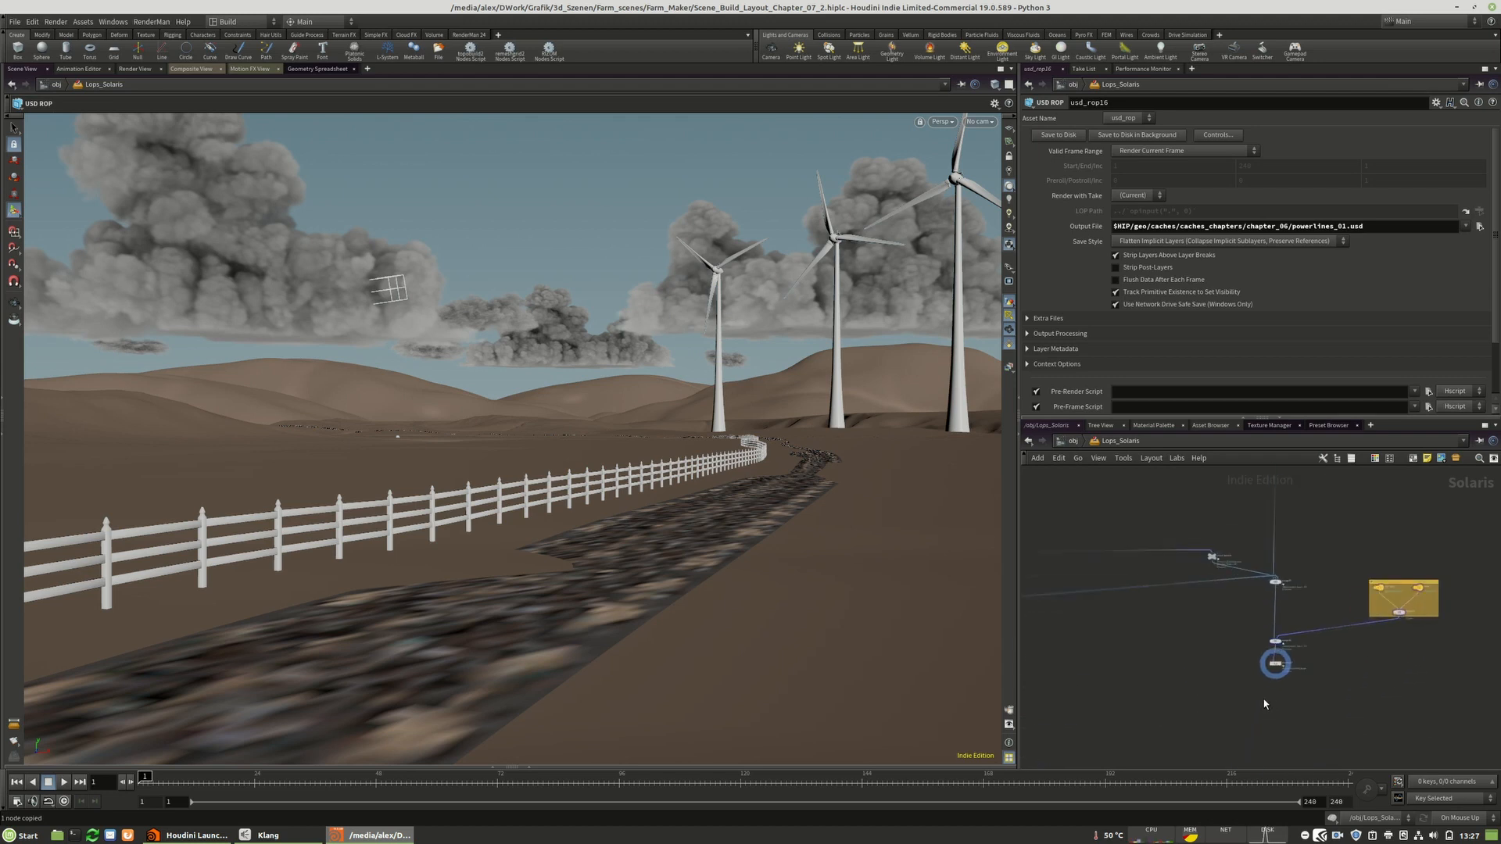
- Move the RenderMan settings node further below the final merge of the cloud network
middle_drag(1293, 662, 1211, 692)
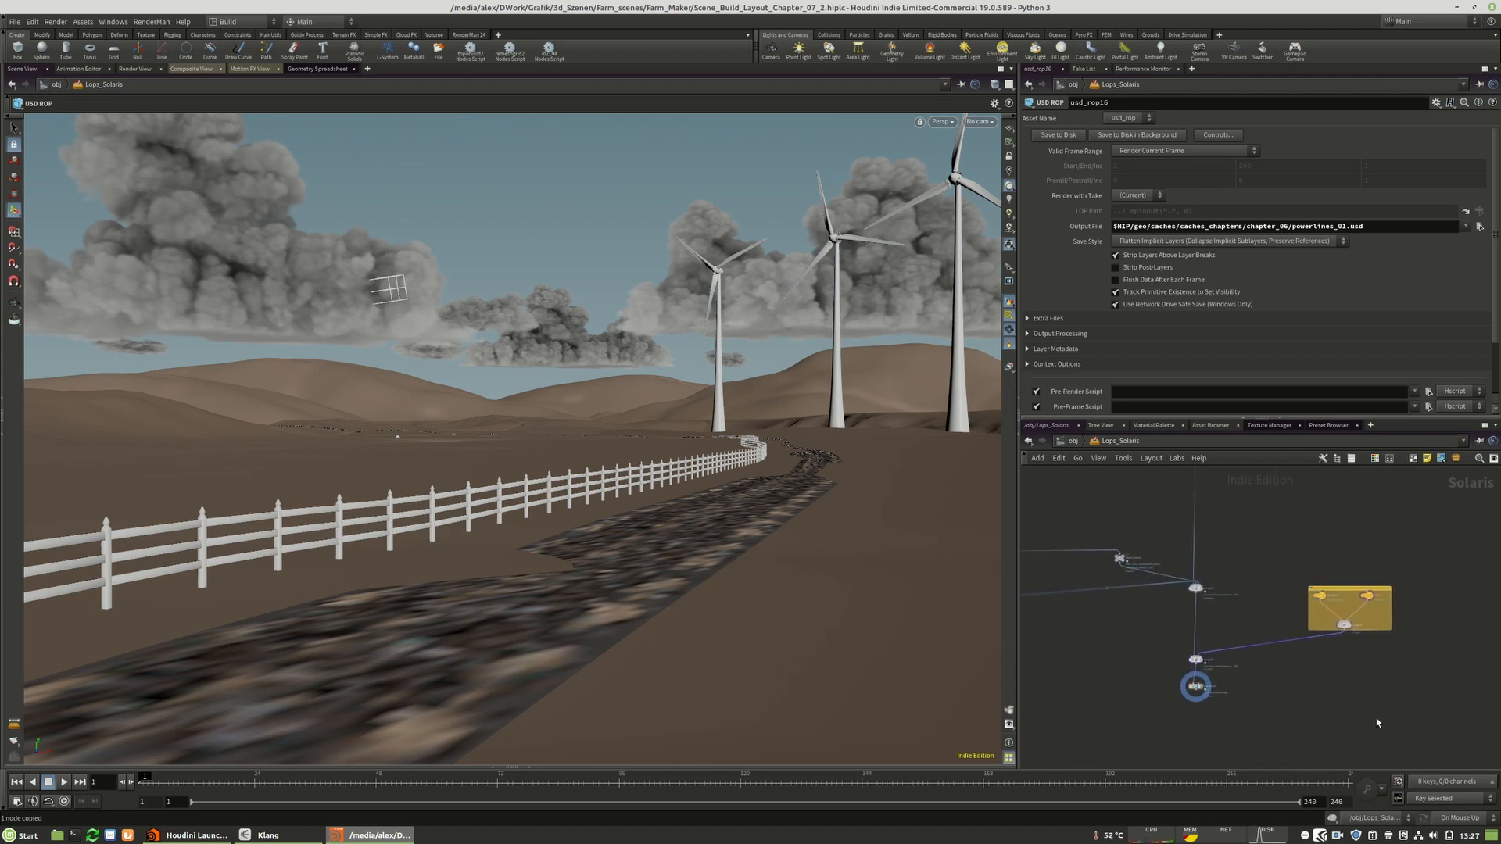
scroll(1377, 722, down, 2)
scroll(1273, 714, up, 3)
drag(1259, 694, 1260, 727)
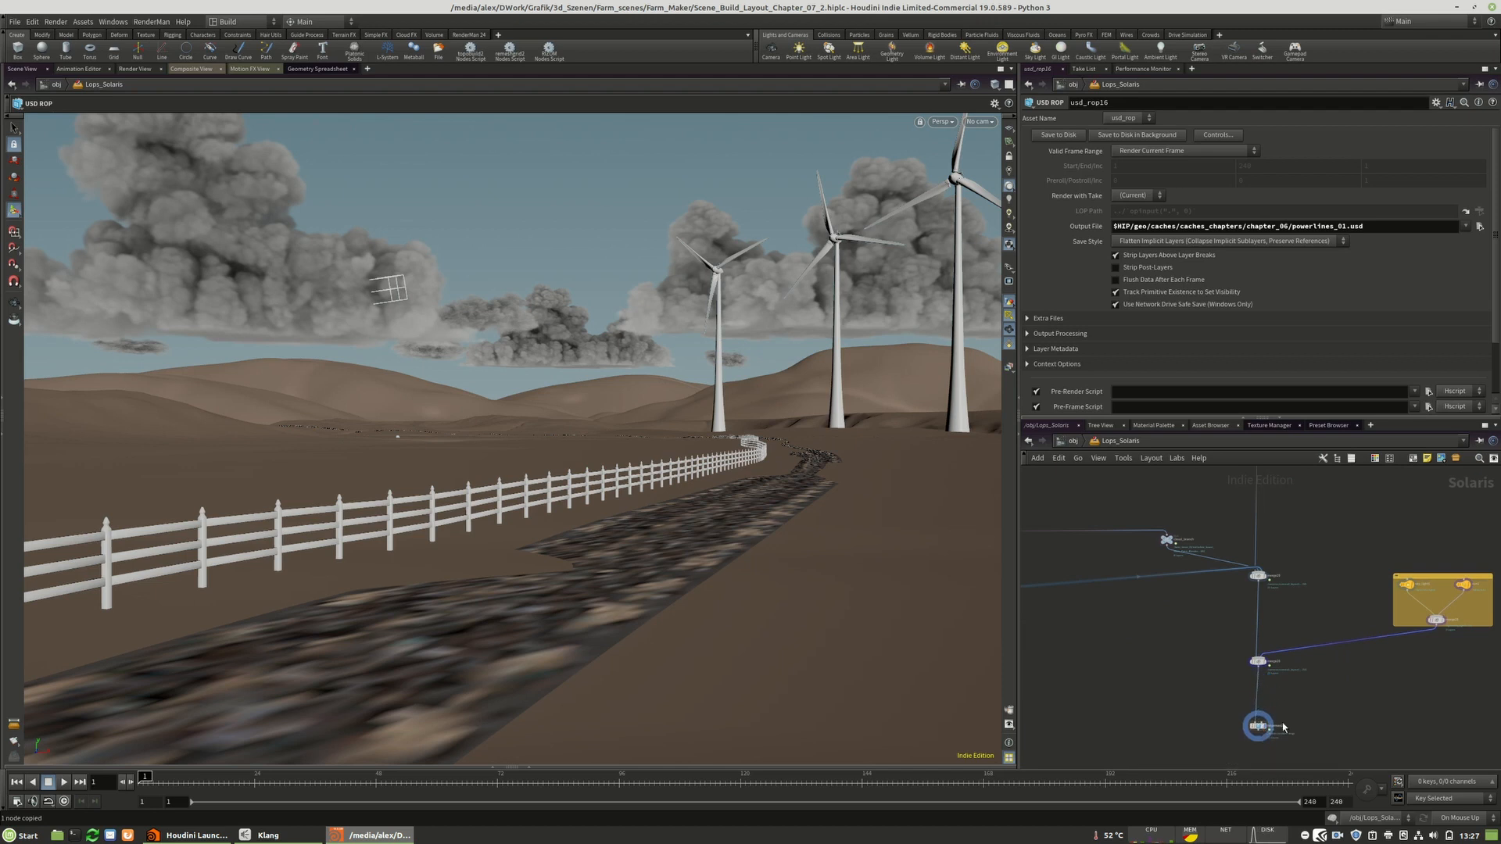
scroll(1332, 709, down, 4)
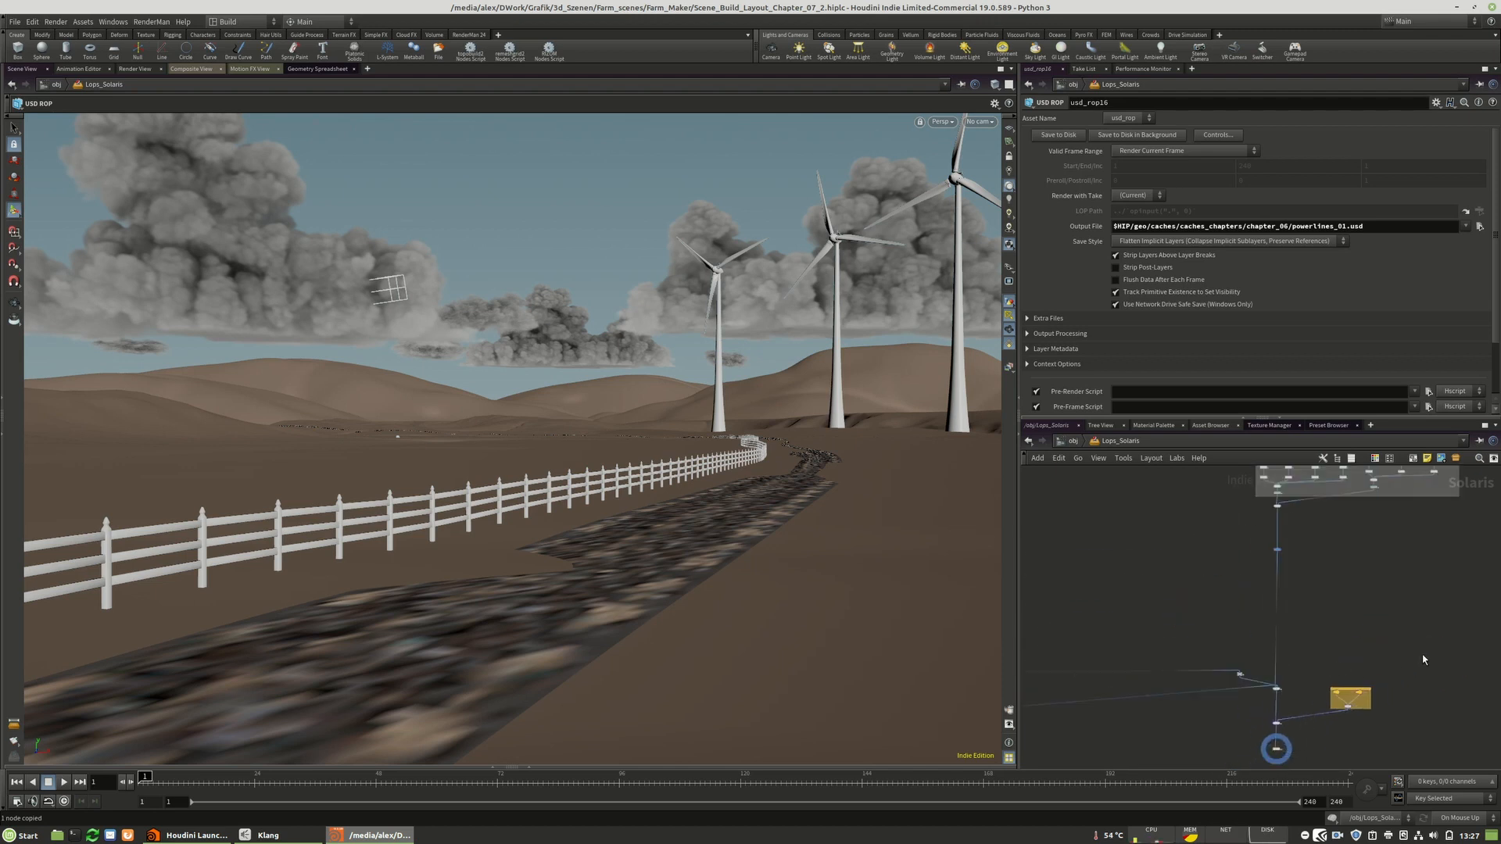
scroll(1422, 596, down, 3)
scroll(1409, 639, up, 4)
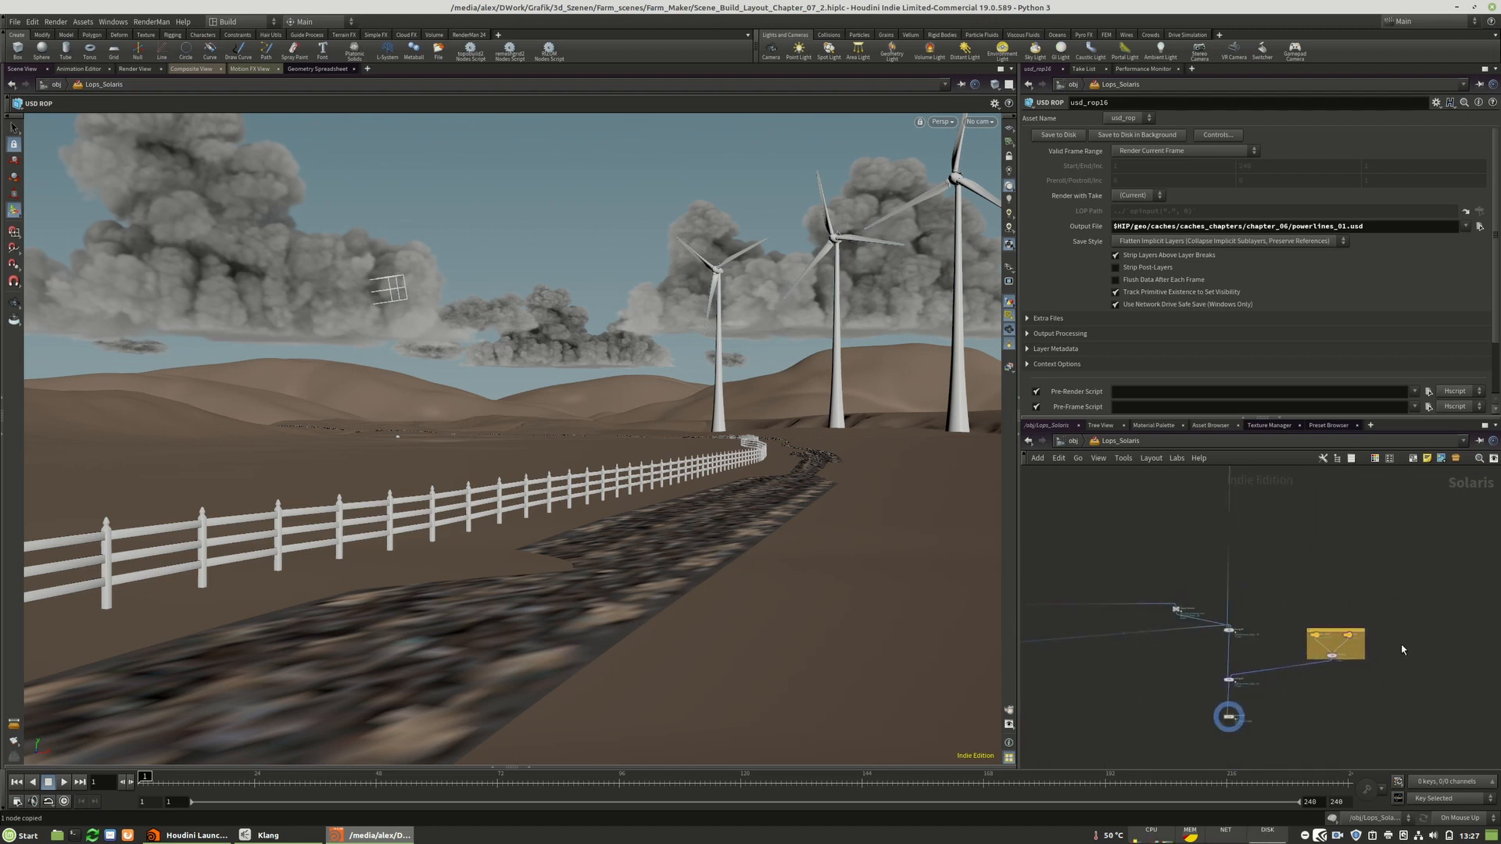
- Move the RenderMan settings node across the graph to the end of the main scene network, beside its lights network box
drag(1346, 642, 1145, 741)
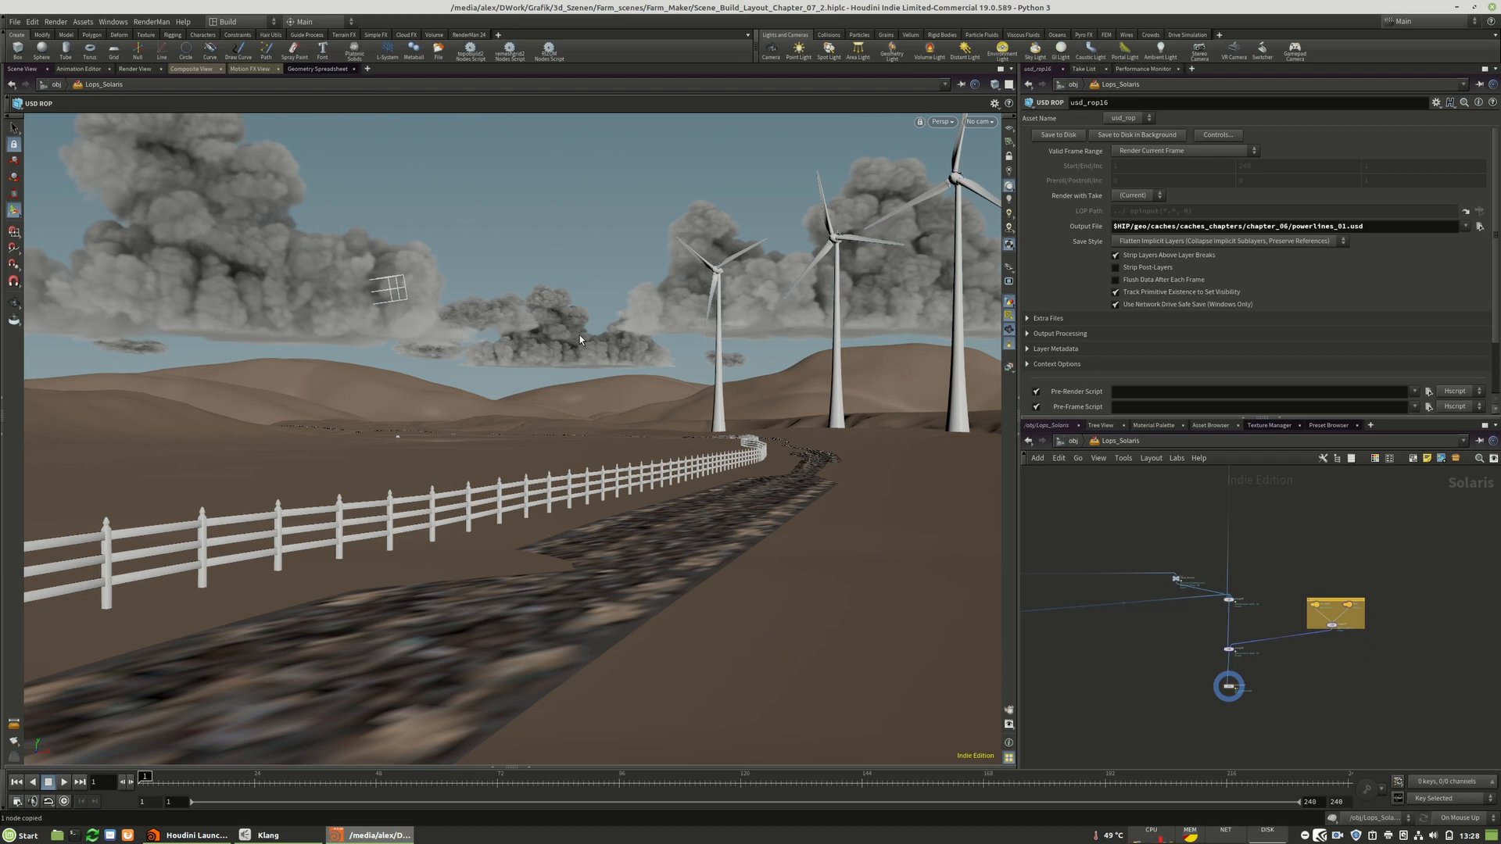
middle_drag(1272, 616, 1293, 501)
scroll(1290, 525, down, 6)
middle_drag(1263, 579, 1360, 595)
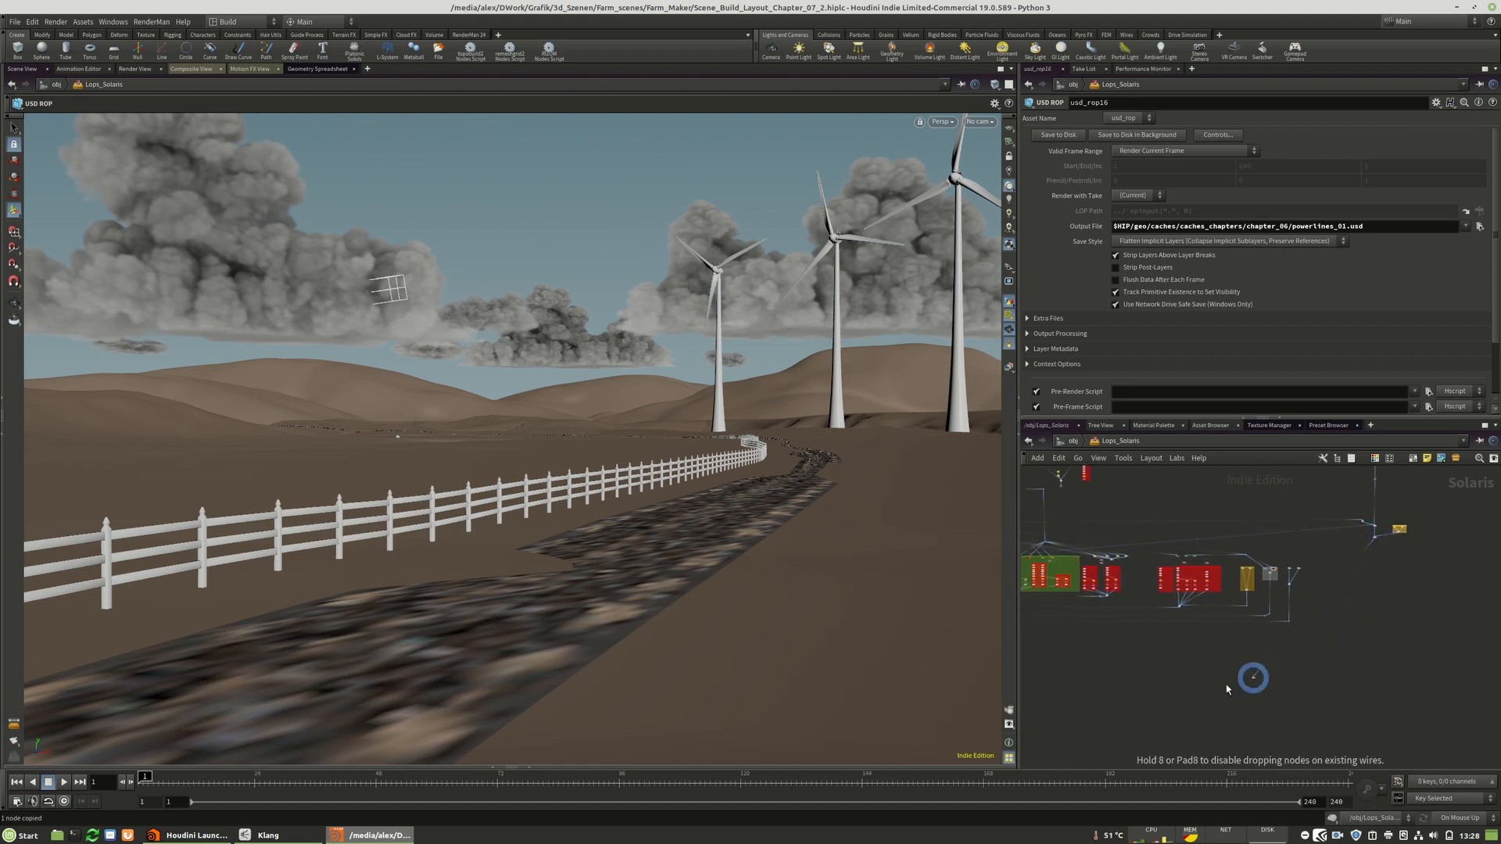
drag(1112, 698, 1098, 684)
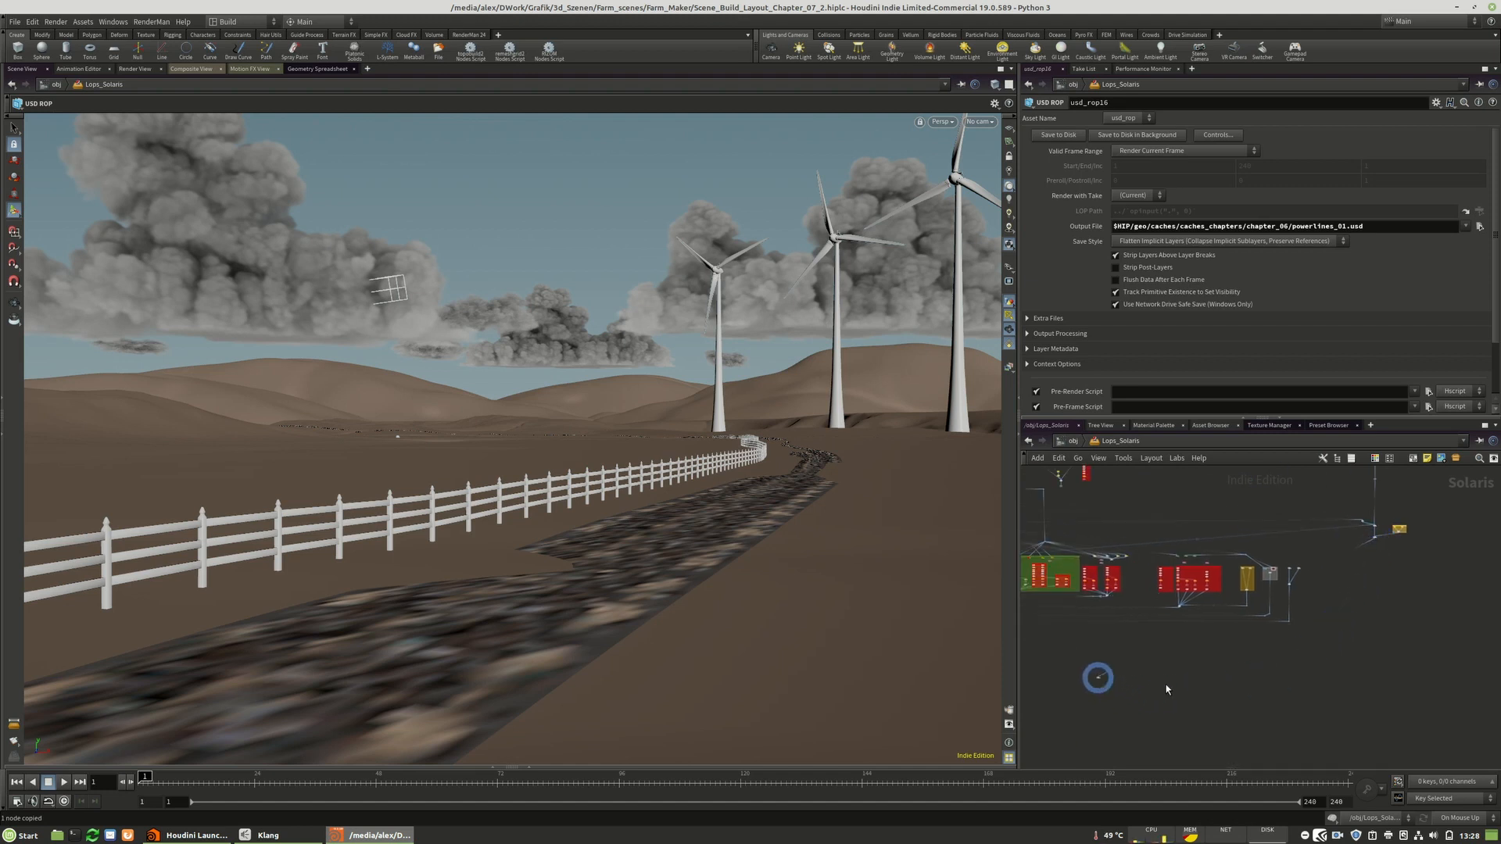
middle_drag(1165, 687, 1486, 687)
scroll(1399, 676, up, 5)
drag(1460, 682, 1133, 613)
middle_drag(1133, 613, 1135, 650)
scroll(1265, 626, up, 5)
scroll(1134, 647, down, 4)
drag(1313, 635, 1342, 640)
scroll(1211, 616, down, 3)
scroll(1075, 610, up, 6)
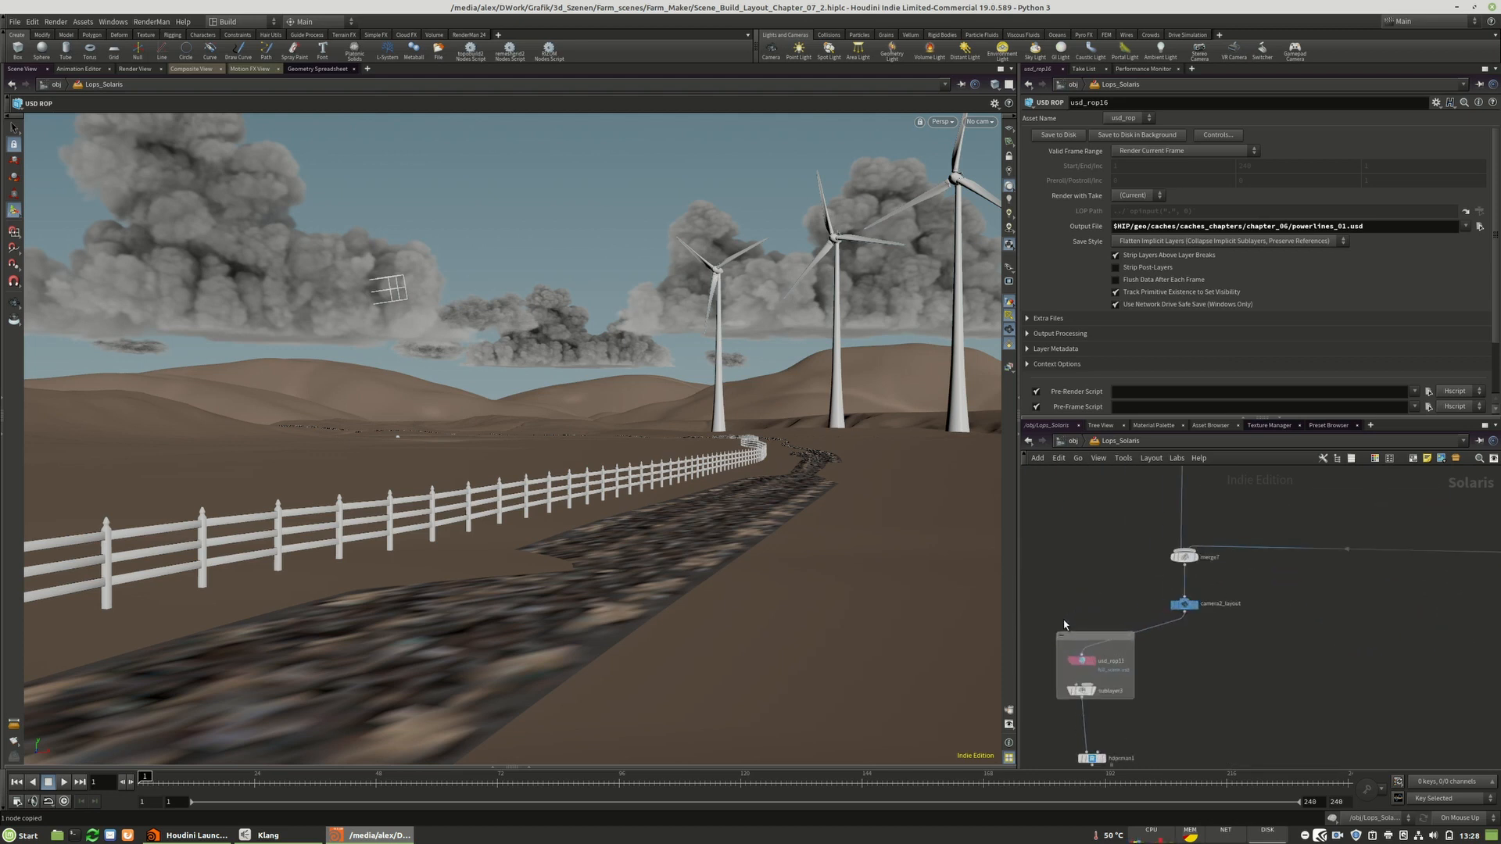
scroll(1071, 623, down, 4)
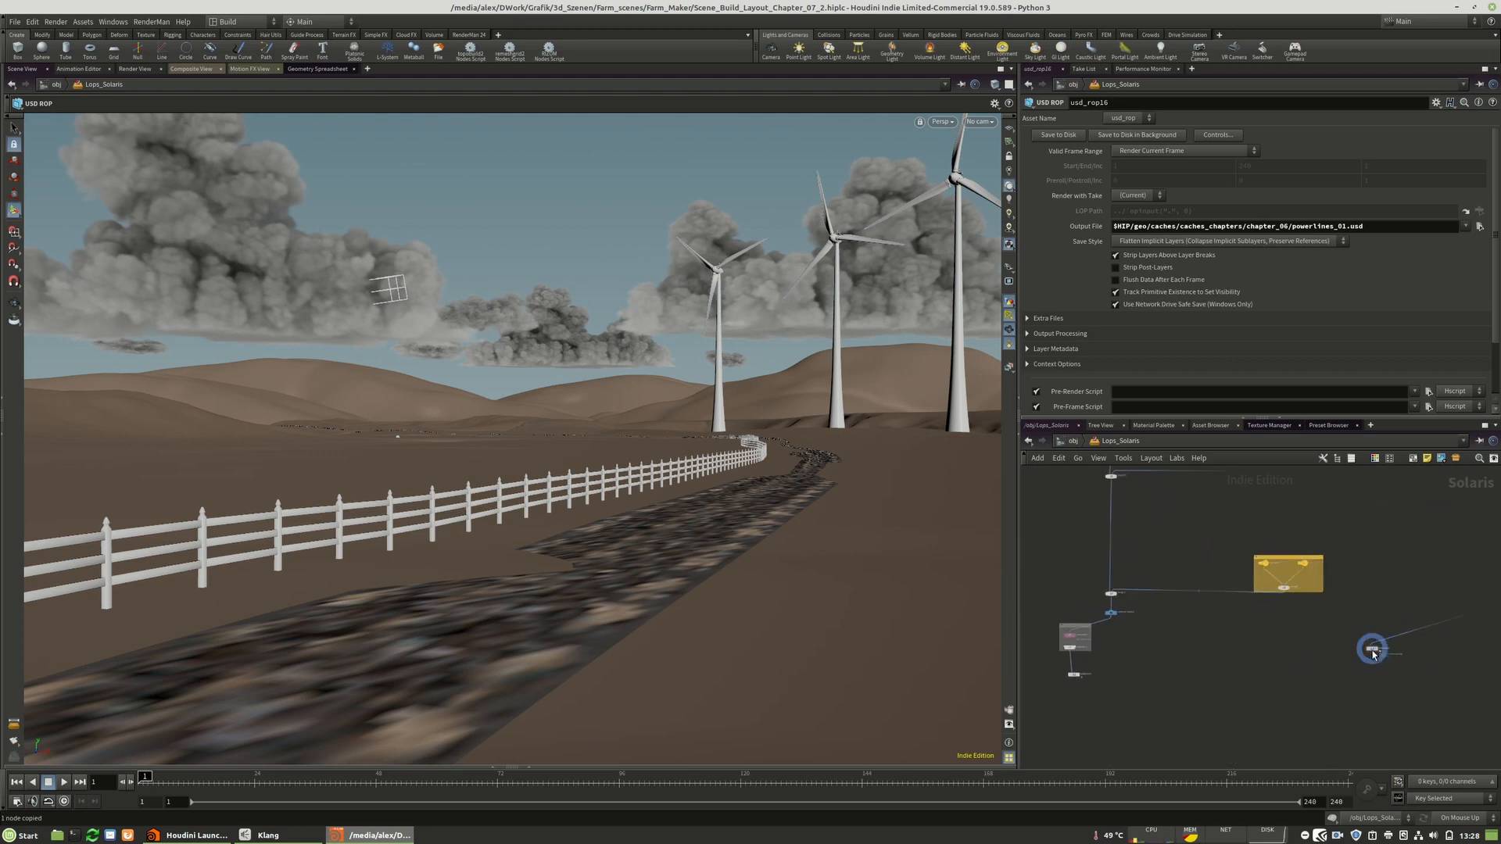
- Delete the yellow lights network box and its light nodes from the cloud network
key(h)
scroll(1196, 687, up, 10)
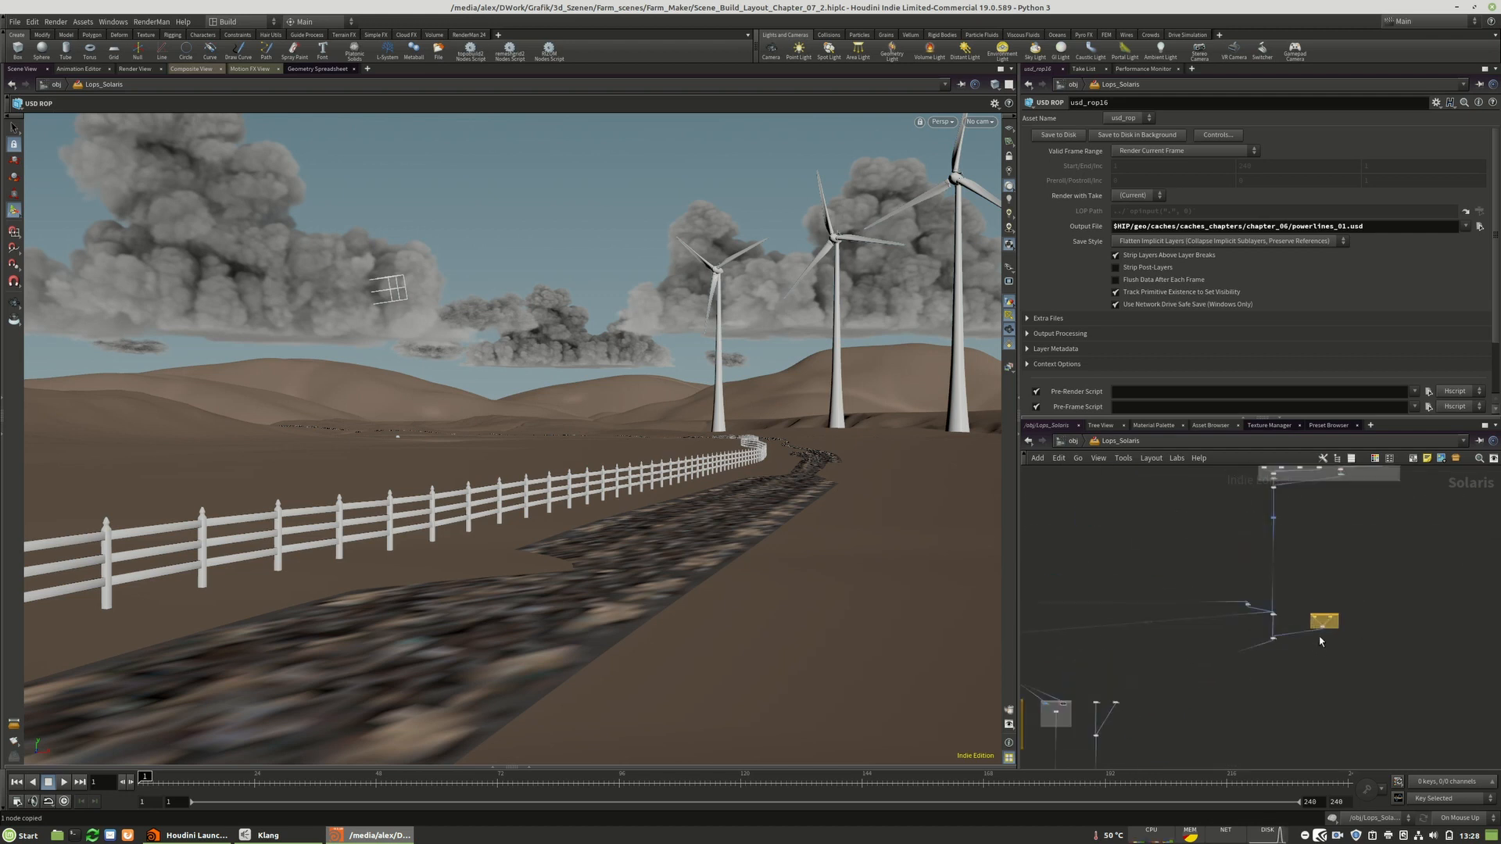
scroll(1231, 706, down, 6)
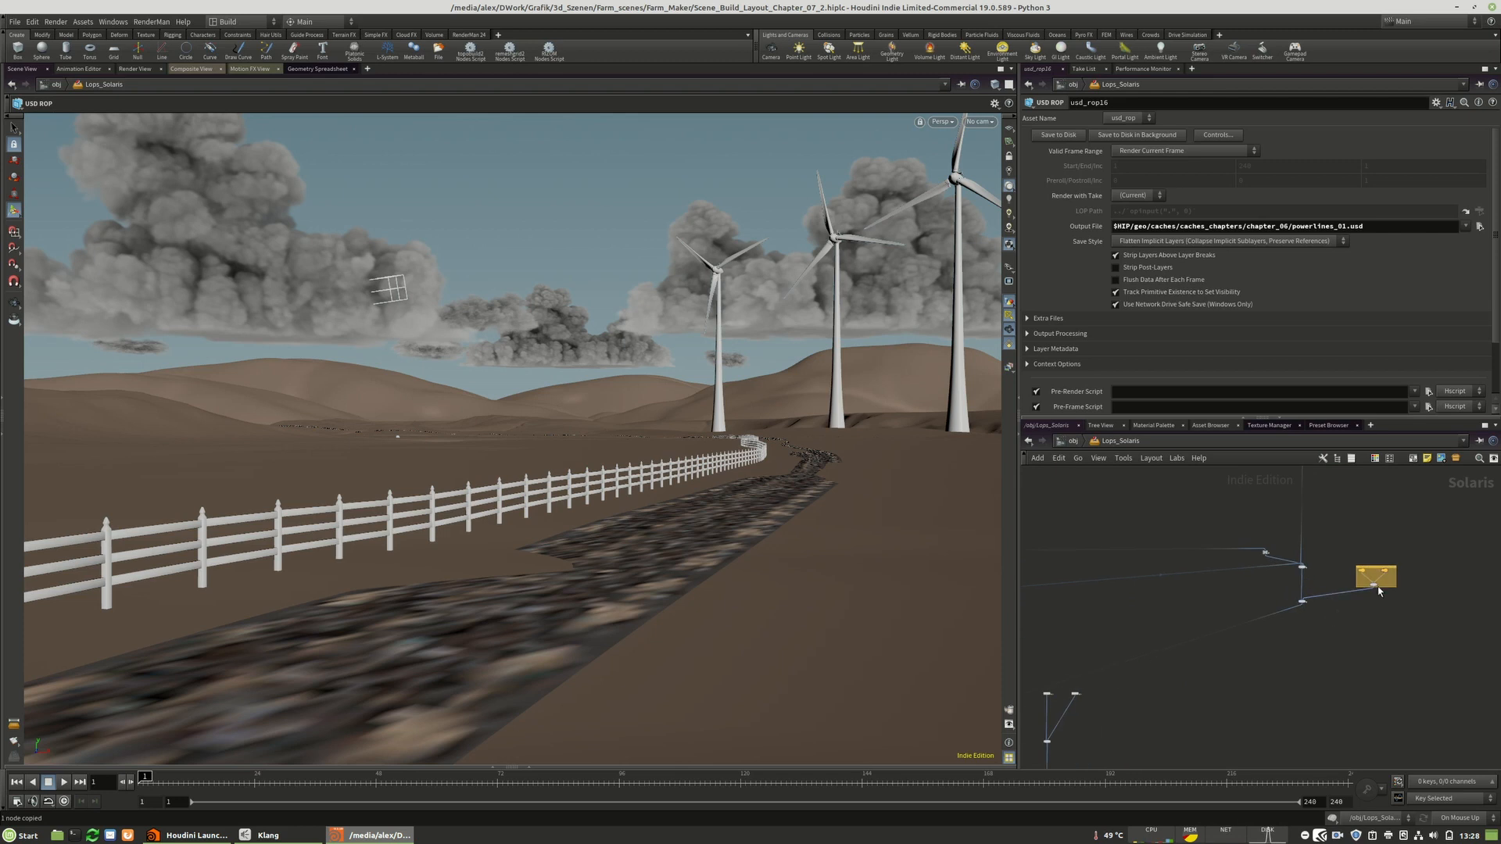
click(1388, 577)
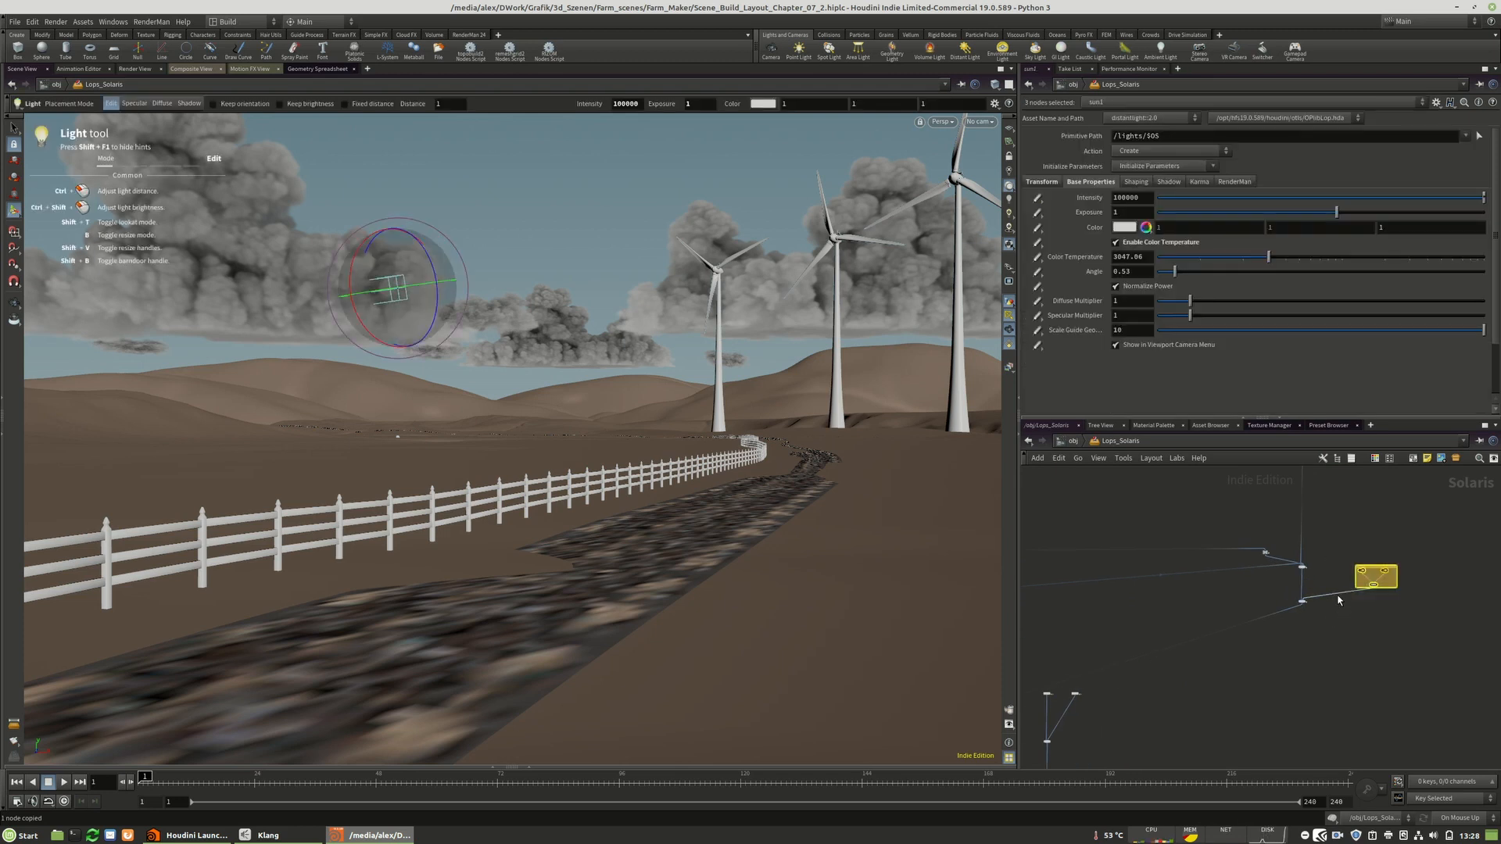
key(Delete)
- Delete the side node and the upper merge that bring the existing farm scene into the cloud network
scroll(1336, 625, up, 3)
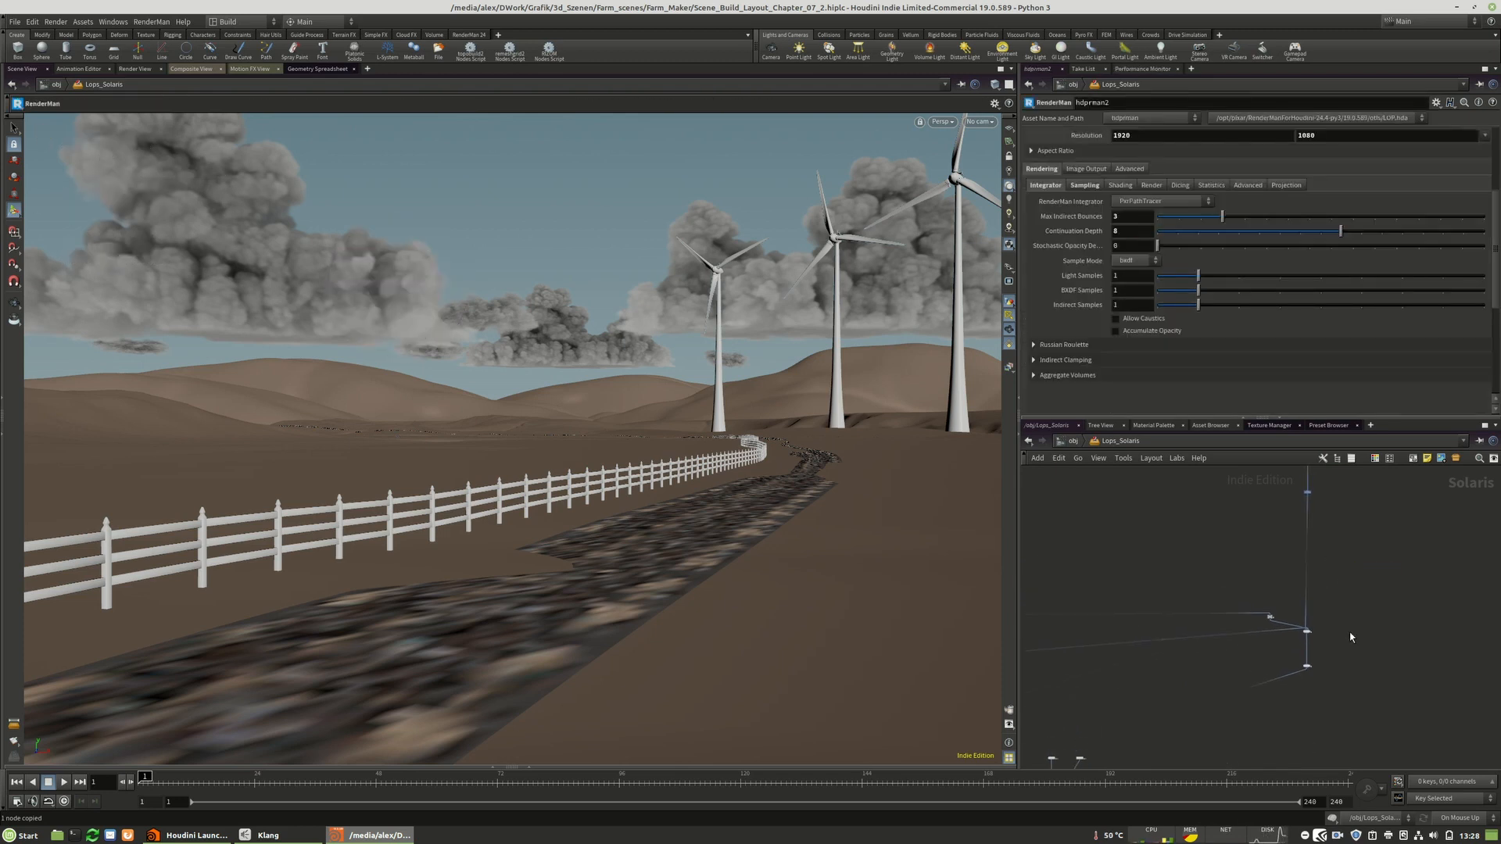
key(Delete)
scroll(1307, 718, down, 4)
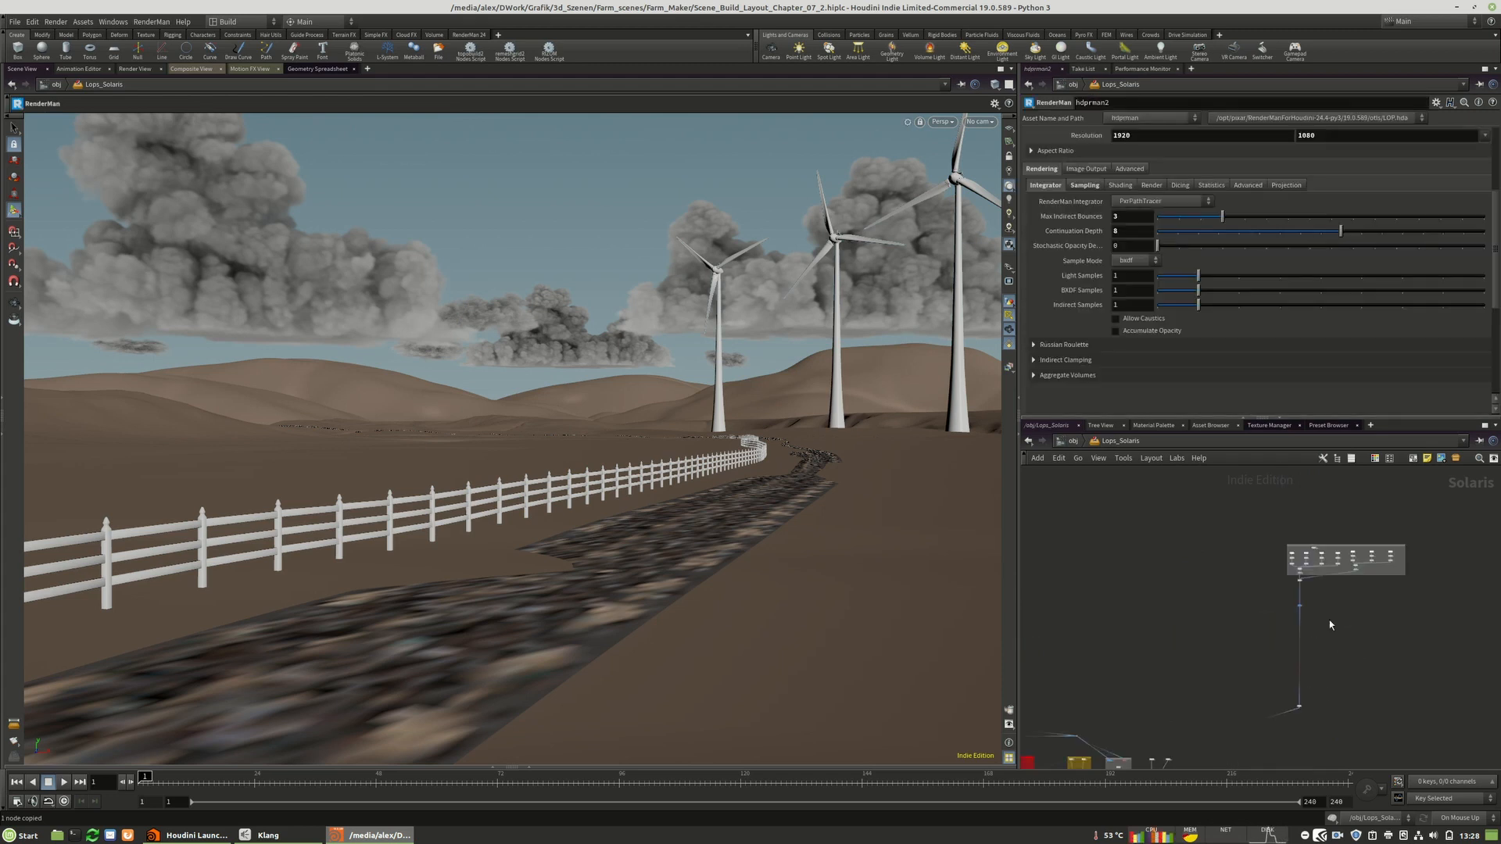
- Move the cloud network box with its nodes down into line with the other asset network boxes
middle_drag(1329, 624, 1306, 661)
scroll(1241, 515, down, 3)
drag(1241, 516, 1329, 680)
middle_drag(1329, 680, 1386, 593)
drag(1315, 592, 1268, 684)
click(1323, 657)
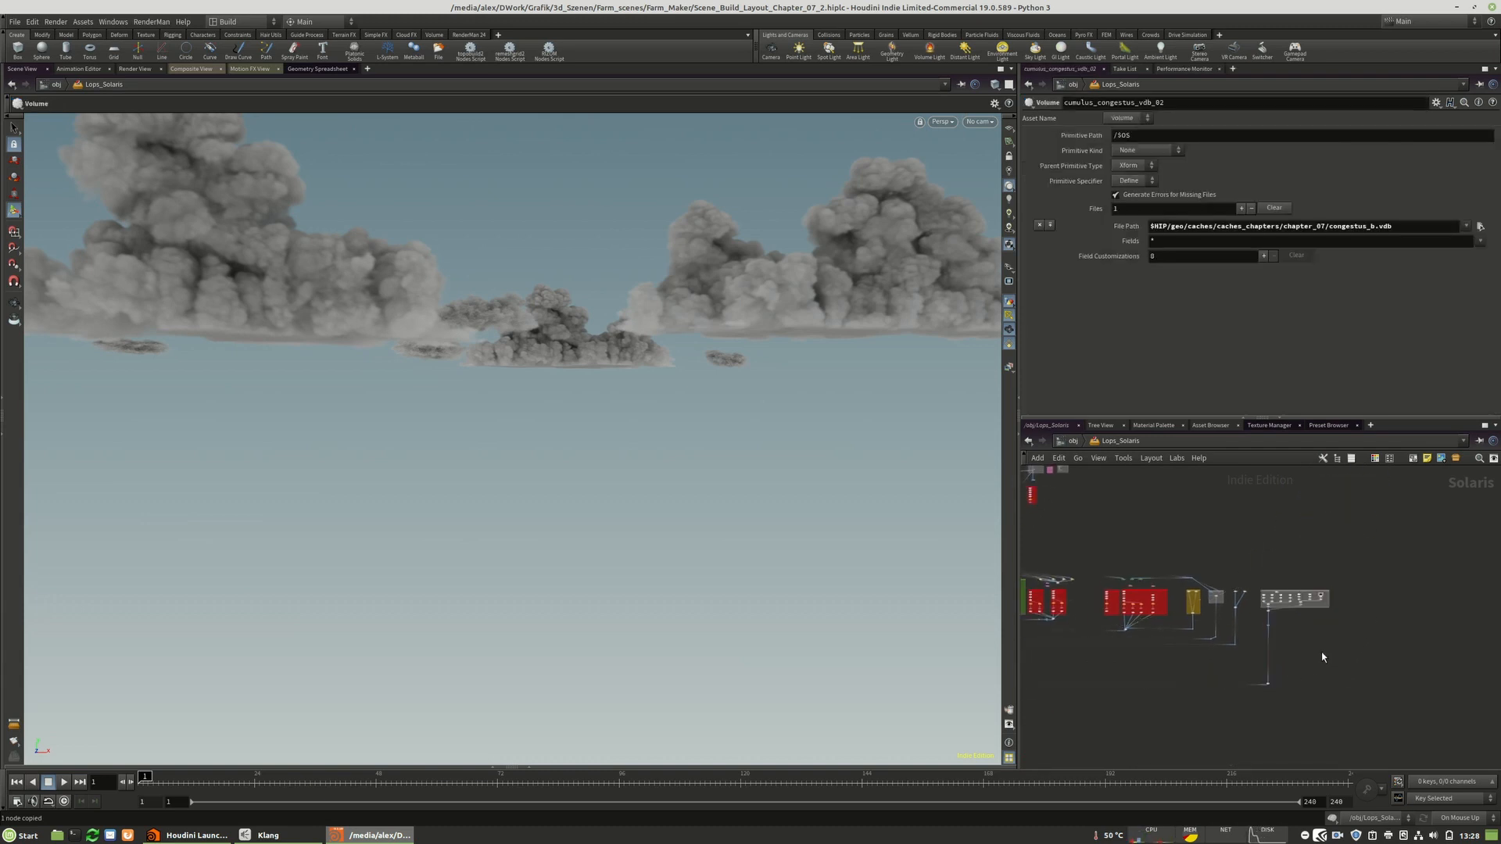
- Delete the camera2_layout1 camera node below the cloud merge
middle_drag(1267, 616, 1292, 594)
scroll(1295, 594, up, 7)
drag(1382, 648, 1216, 724)
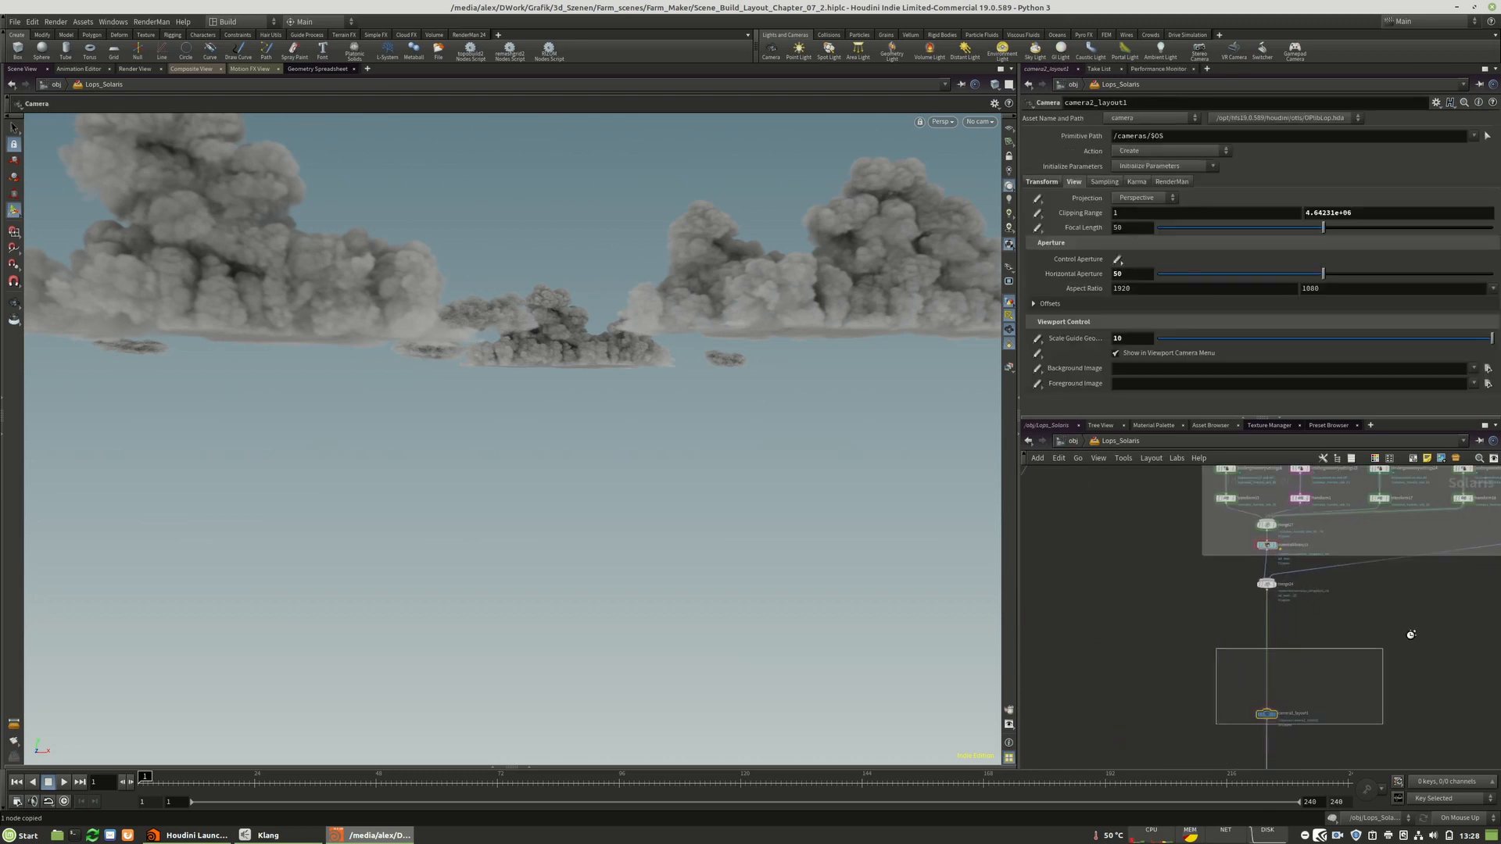
key(Delete)
- Add a wire dot to the connection between the clouds and the RenderMan node, and delete merge26
scroll(1246, 595, down, 6)
drag(1251, 592, 1303, 608)
scroll(1477, 524, down, 6)
scroll(1412, 609, up, 6)
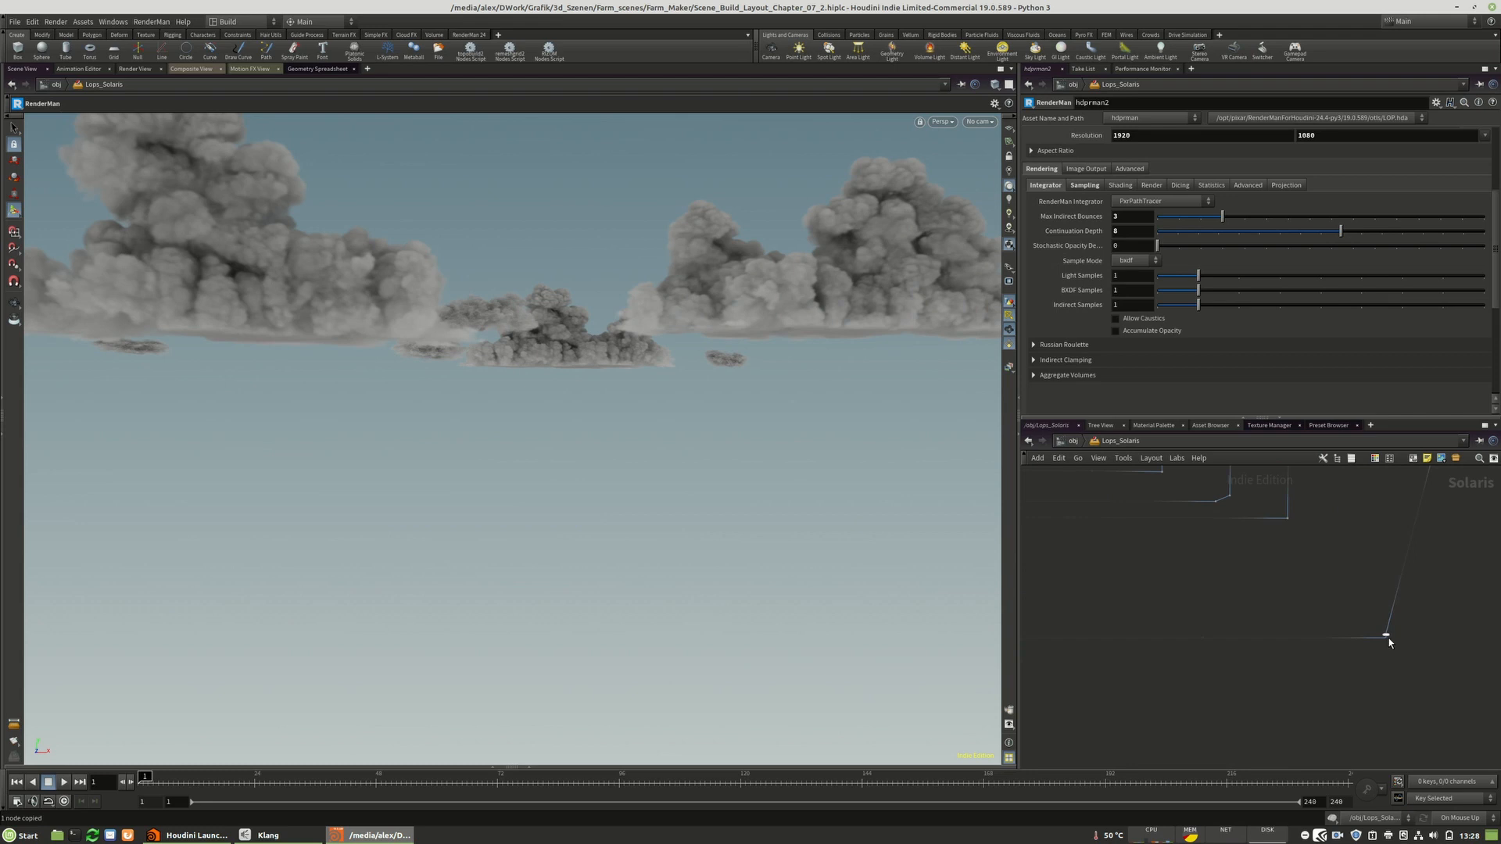
scroll(1411, 643, up, 4)
drag(1438, 602, 1314, 655)
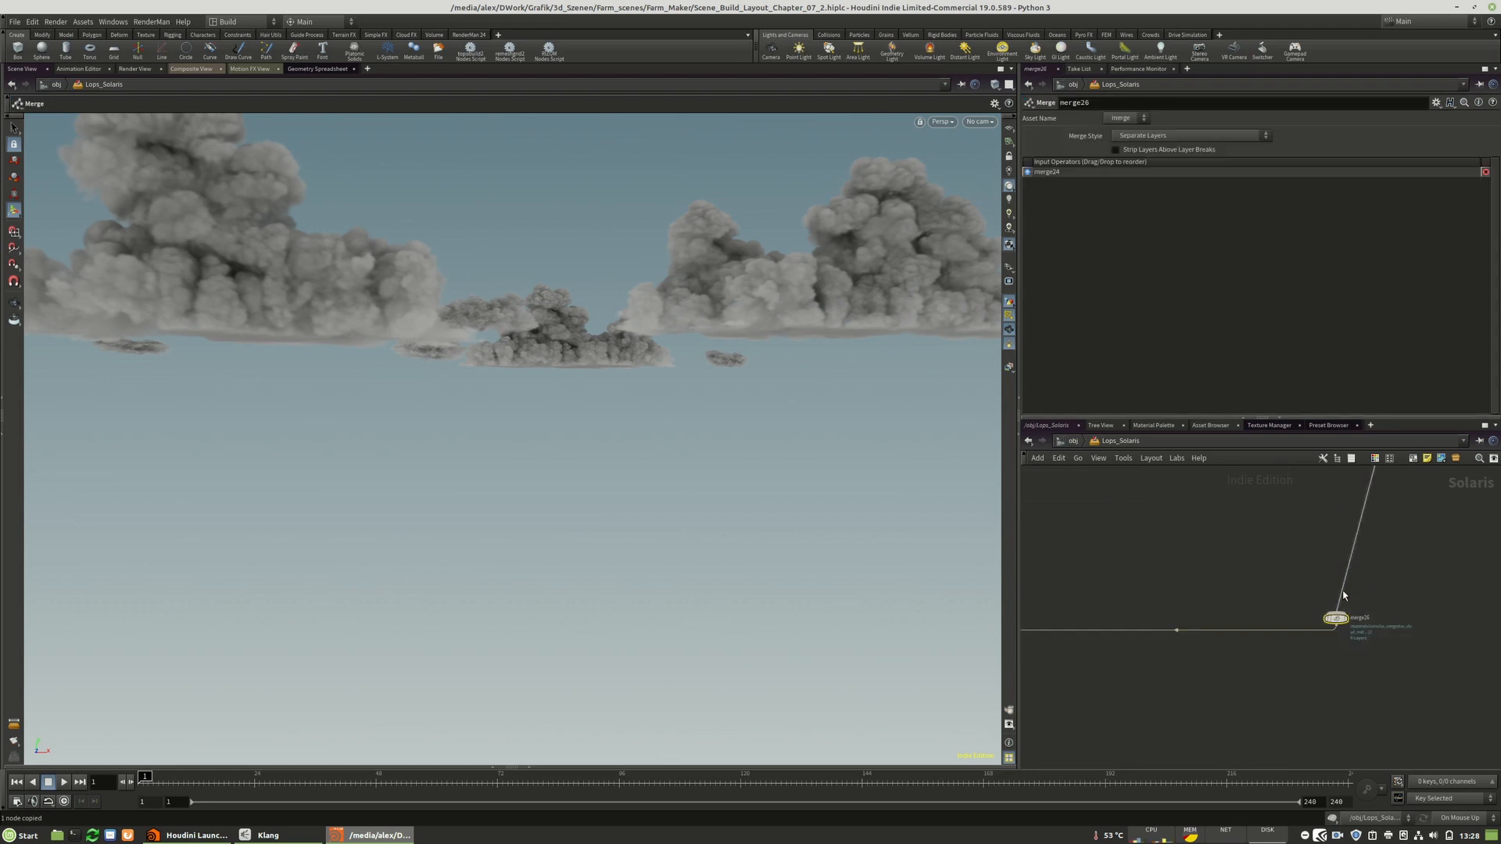
alt+drag(1343, 596, 1425, 617)
key(Delete)
- Shift the RenderMan settings node slightly further from the main lights network box to make room
scroll(1482, 612, down, 10)
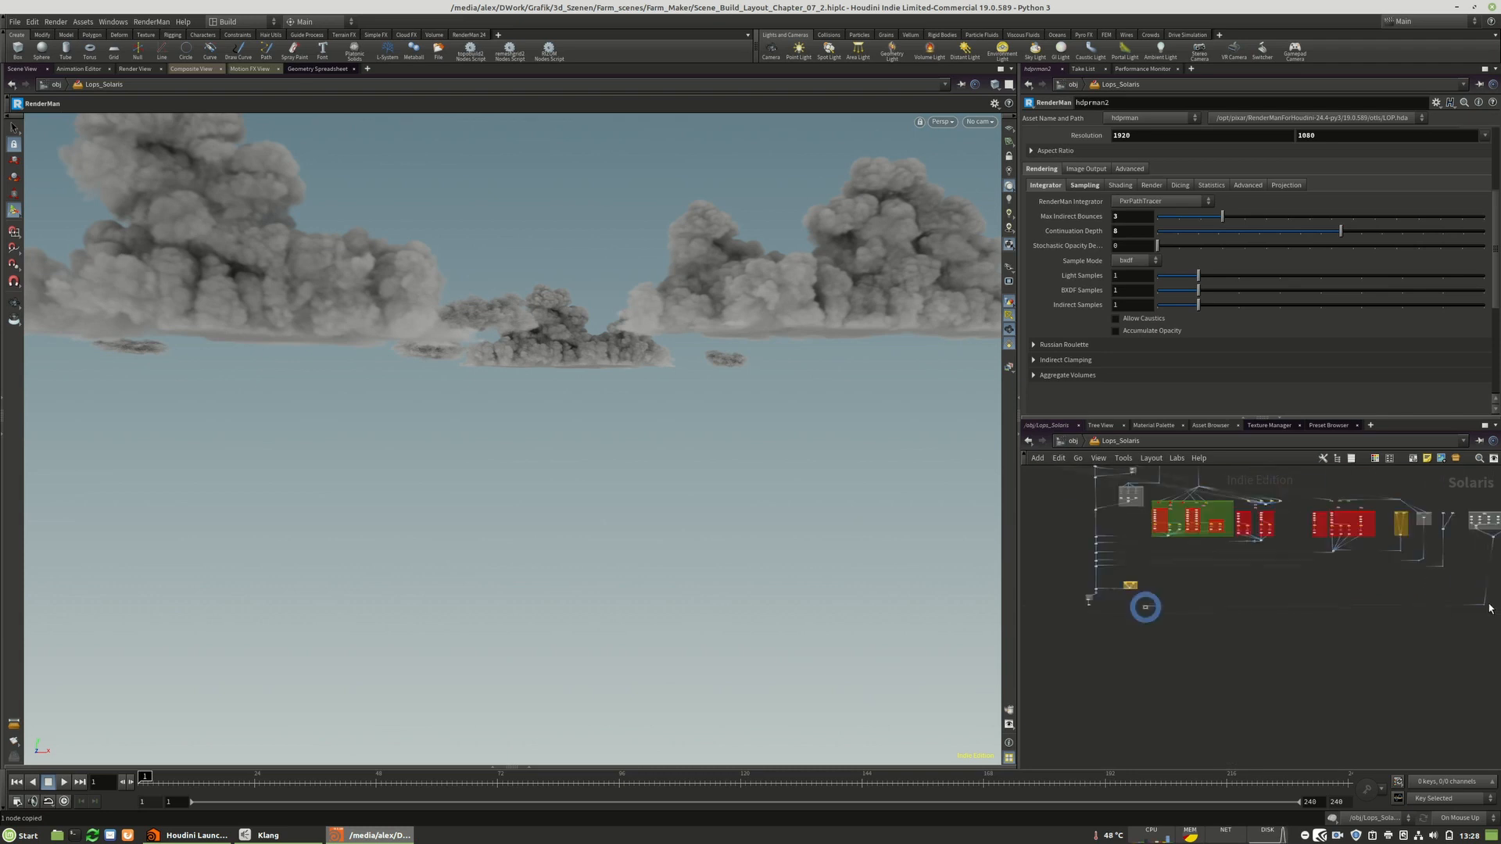
scroll(1274, 594, up, 5)
scroll(1143, 631, up, 3)
middle_drag(1135, 613, 1257, 609)
drag(1182, 640, 1170, 619)
middle_drag(1181, 559, 1377, 591)
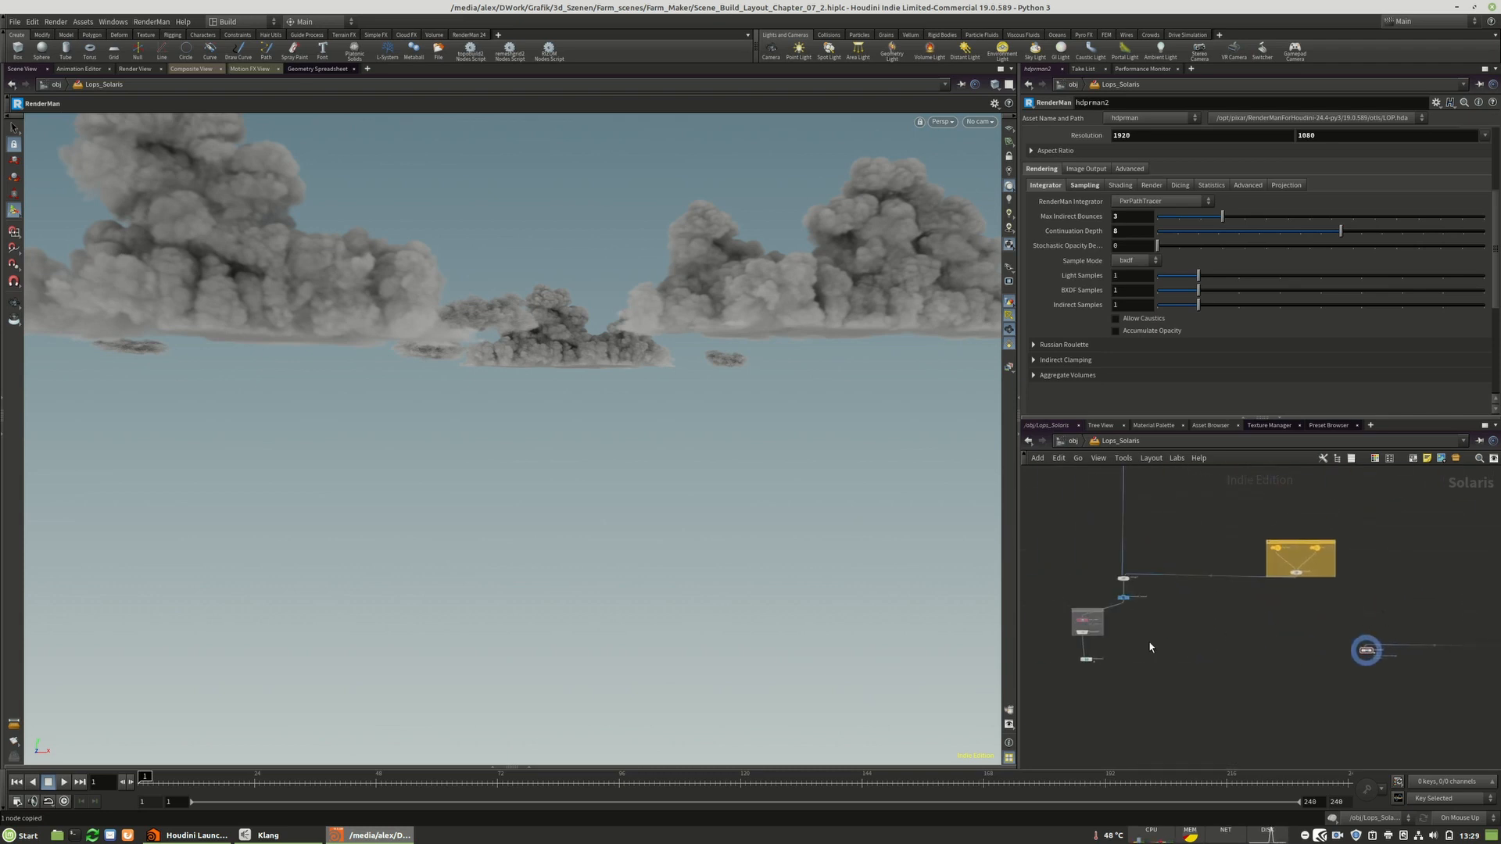
drag(1368, 652, 1387, 654)
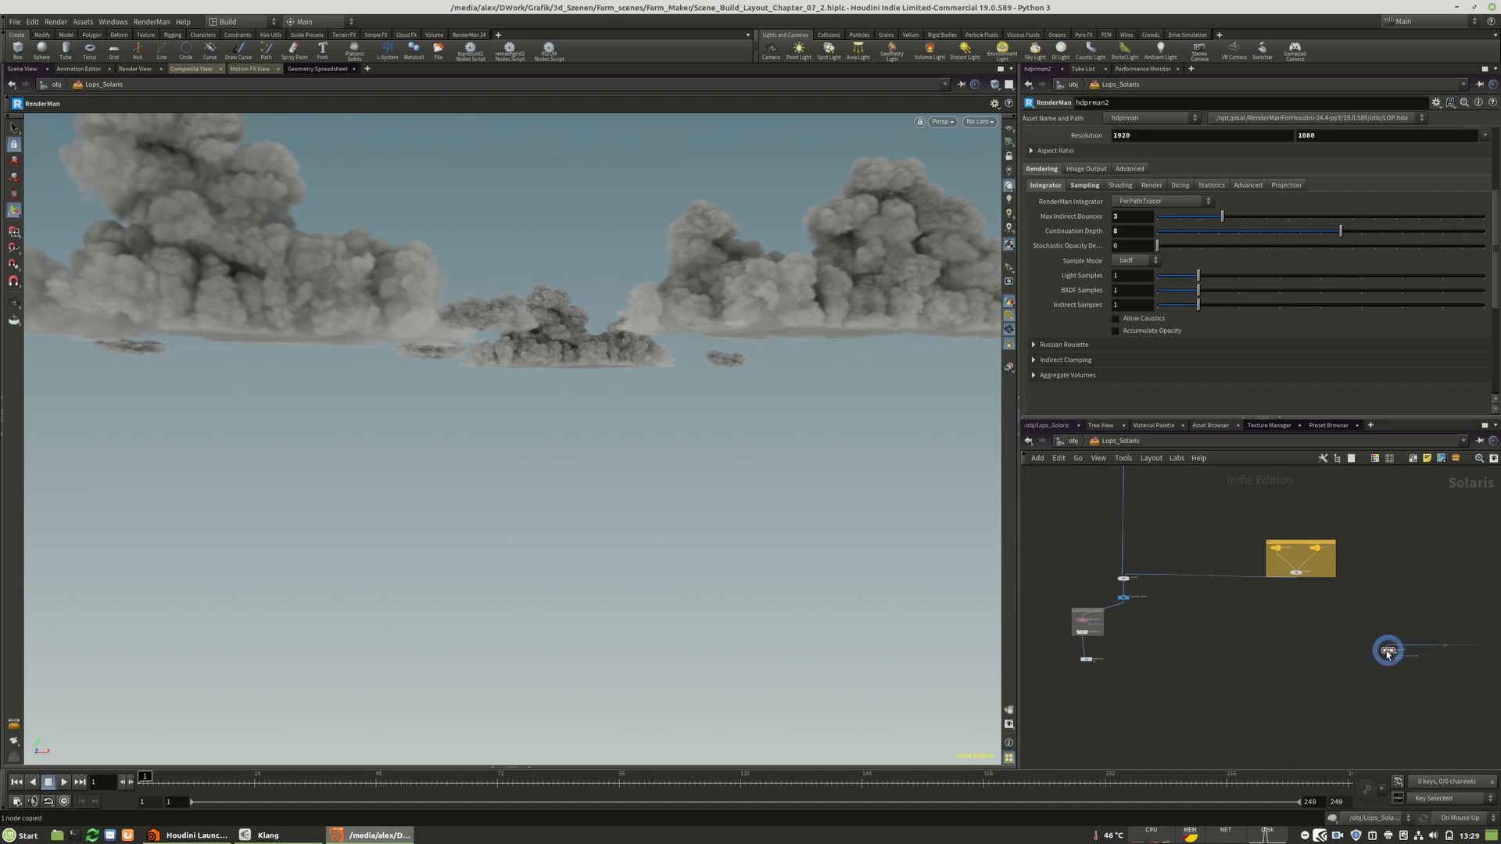
- Insert a Merge node on the clouds' wire just before the RenderMan settings node, and pull that node close beneath it
scroll(1111, 592, up, 3)
scroll(1146, 655, down, 2)
middle_drag(1298, 648, 1153, 626)
key(Tab)
text(merge)
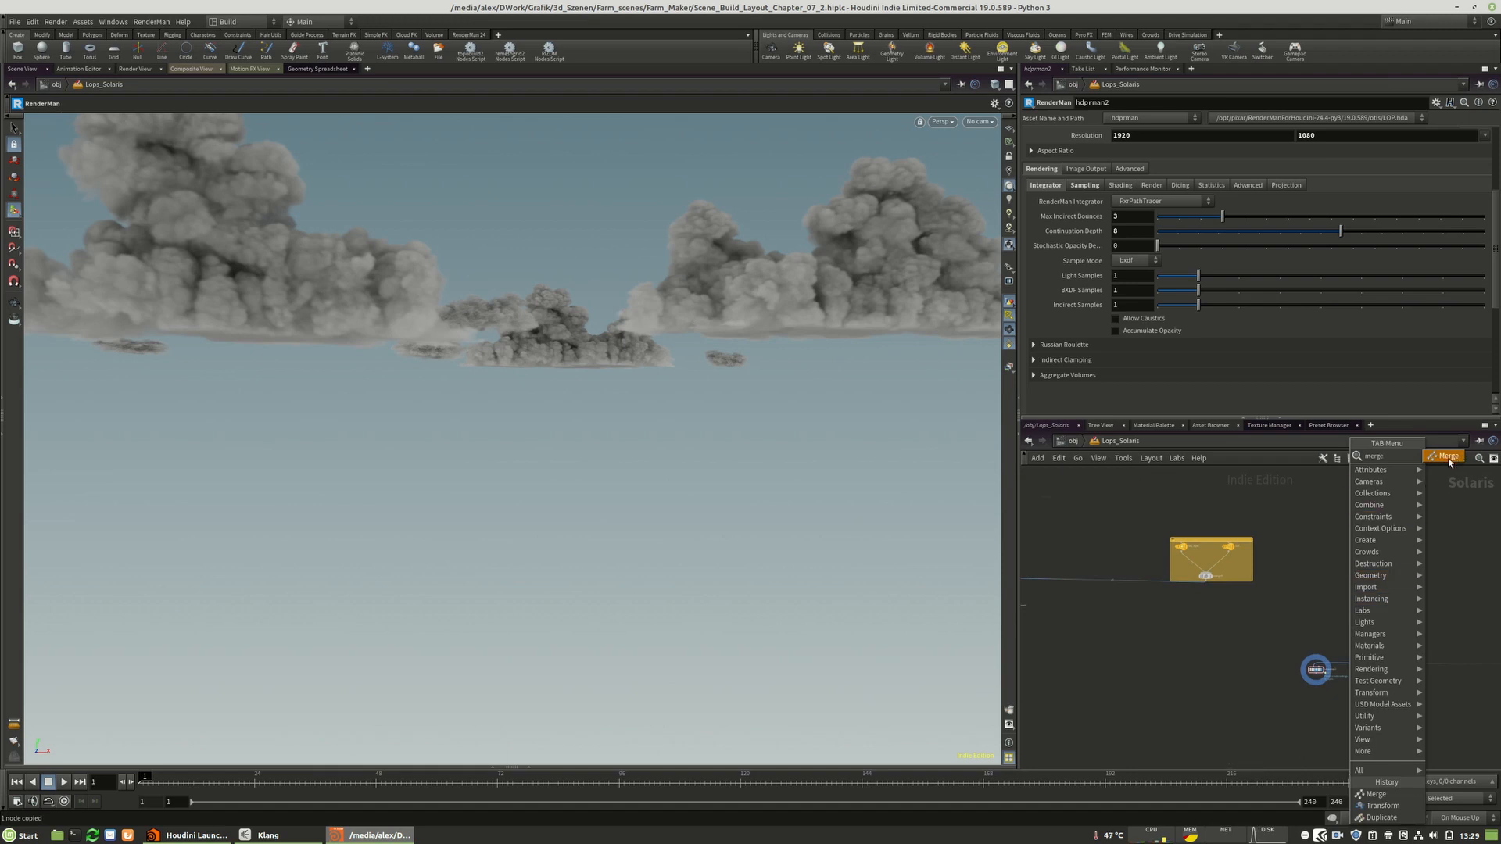
click(1447, 458)
click(1360, 676)
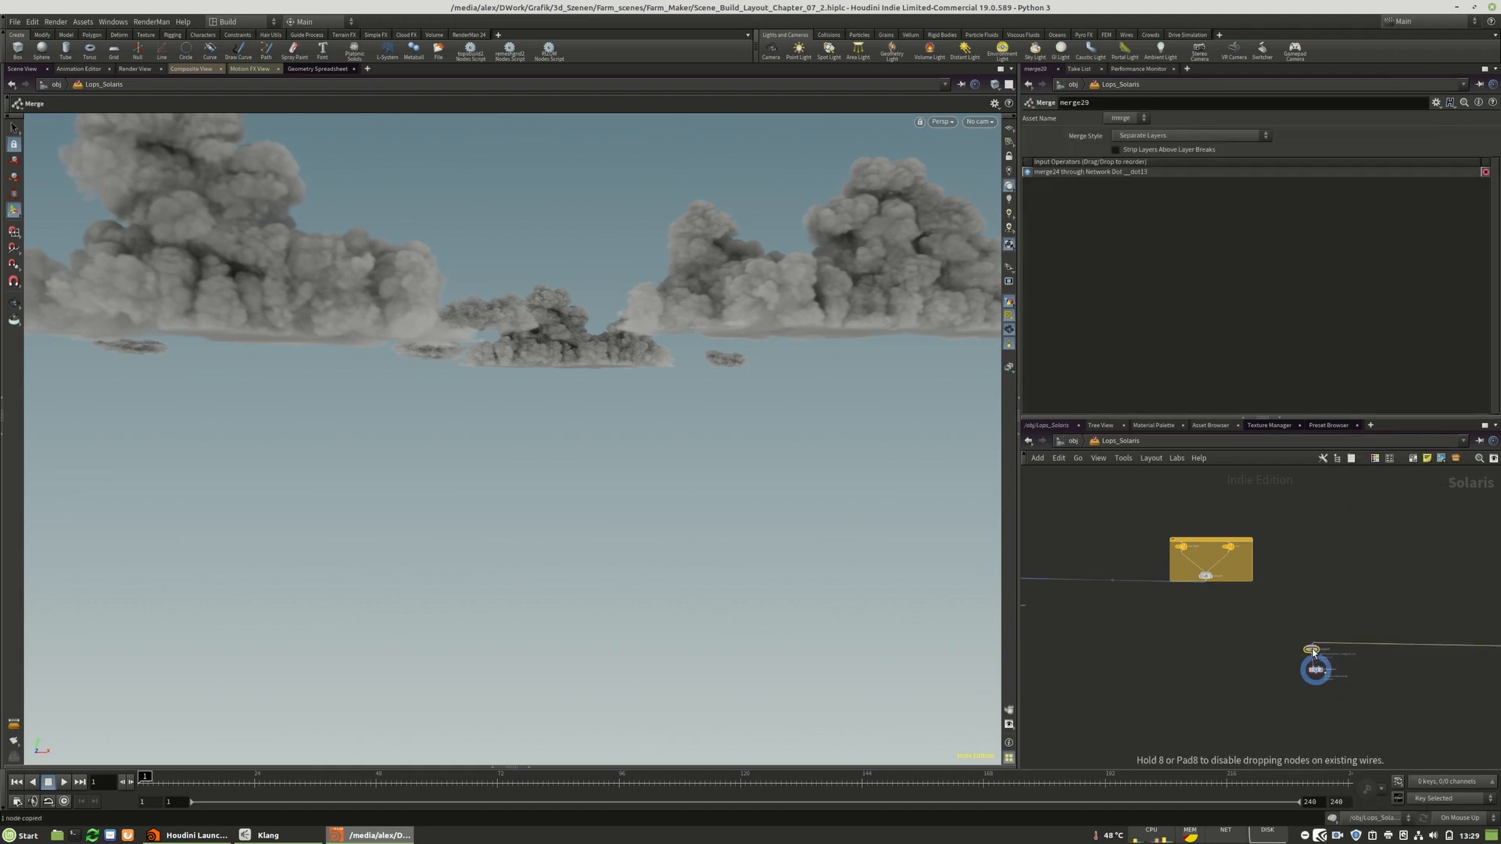
drag(1318, 672, 1321, 657)
- Try feeding the output of merge7 into the new cloud merge node merge29
middle_drag(1186, 637, 1383, 649)
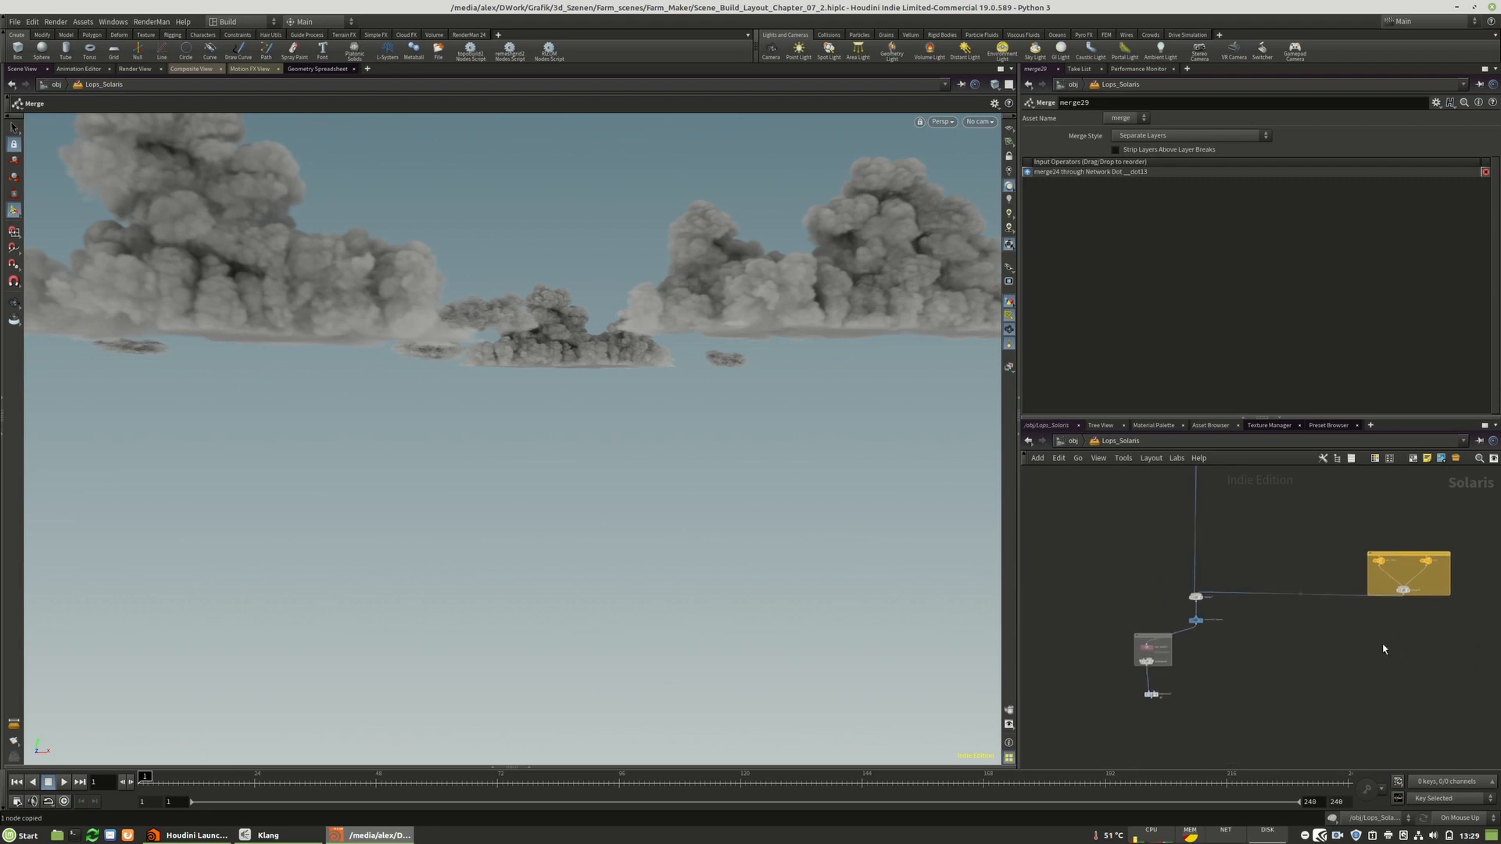
scroll(1209, 613, up, 4)
click(1172, 581)
scroll(1083, 569, down, 6)
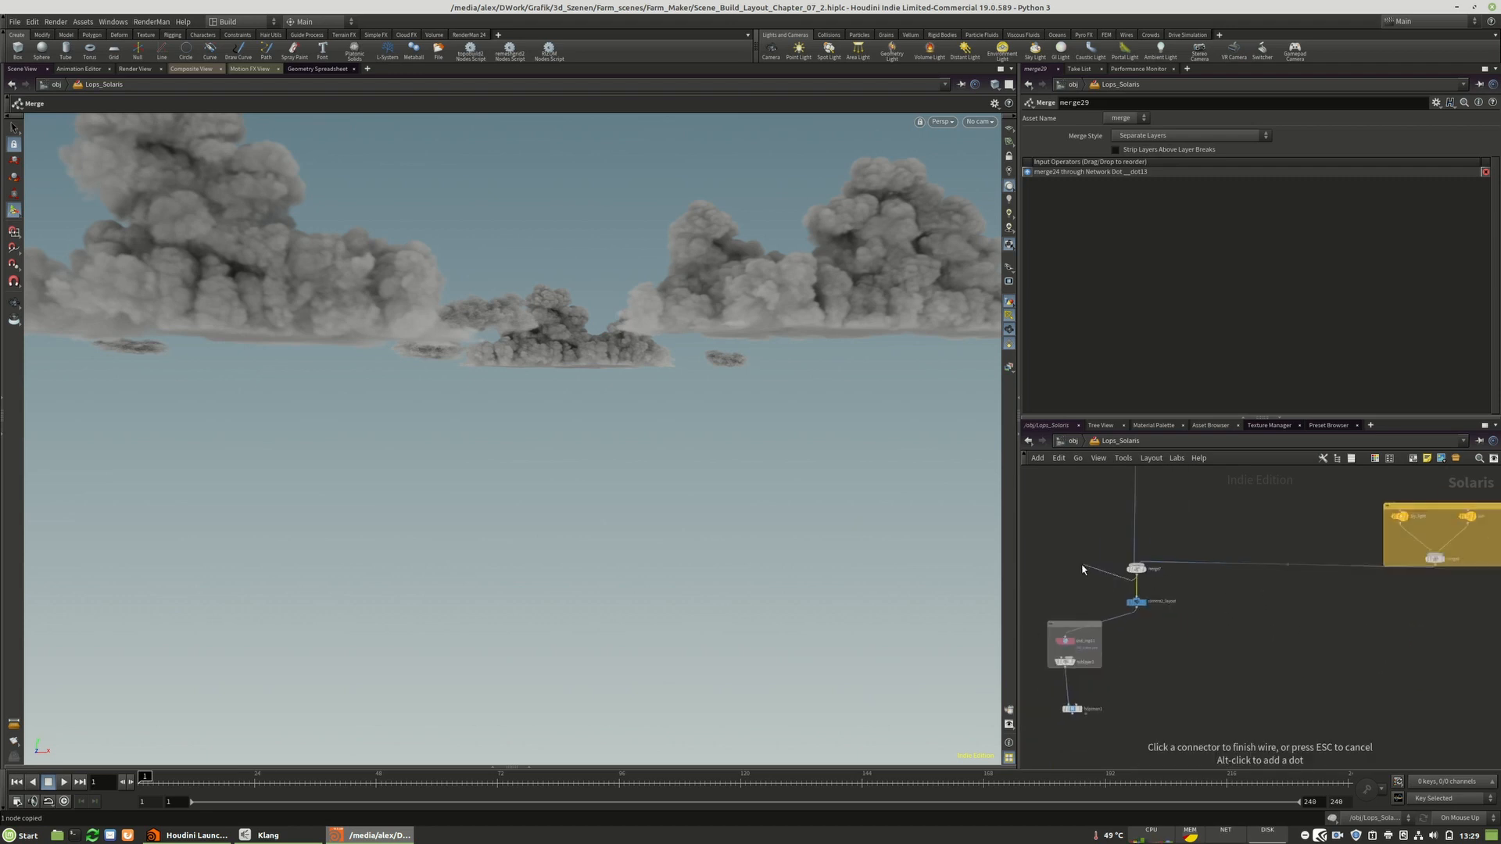
scroll(1319, 588, up, 5)
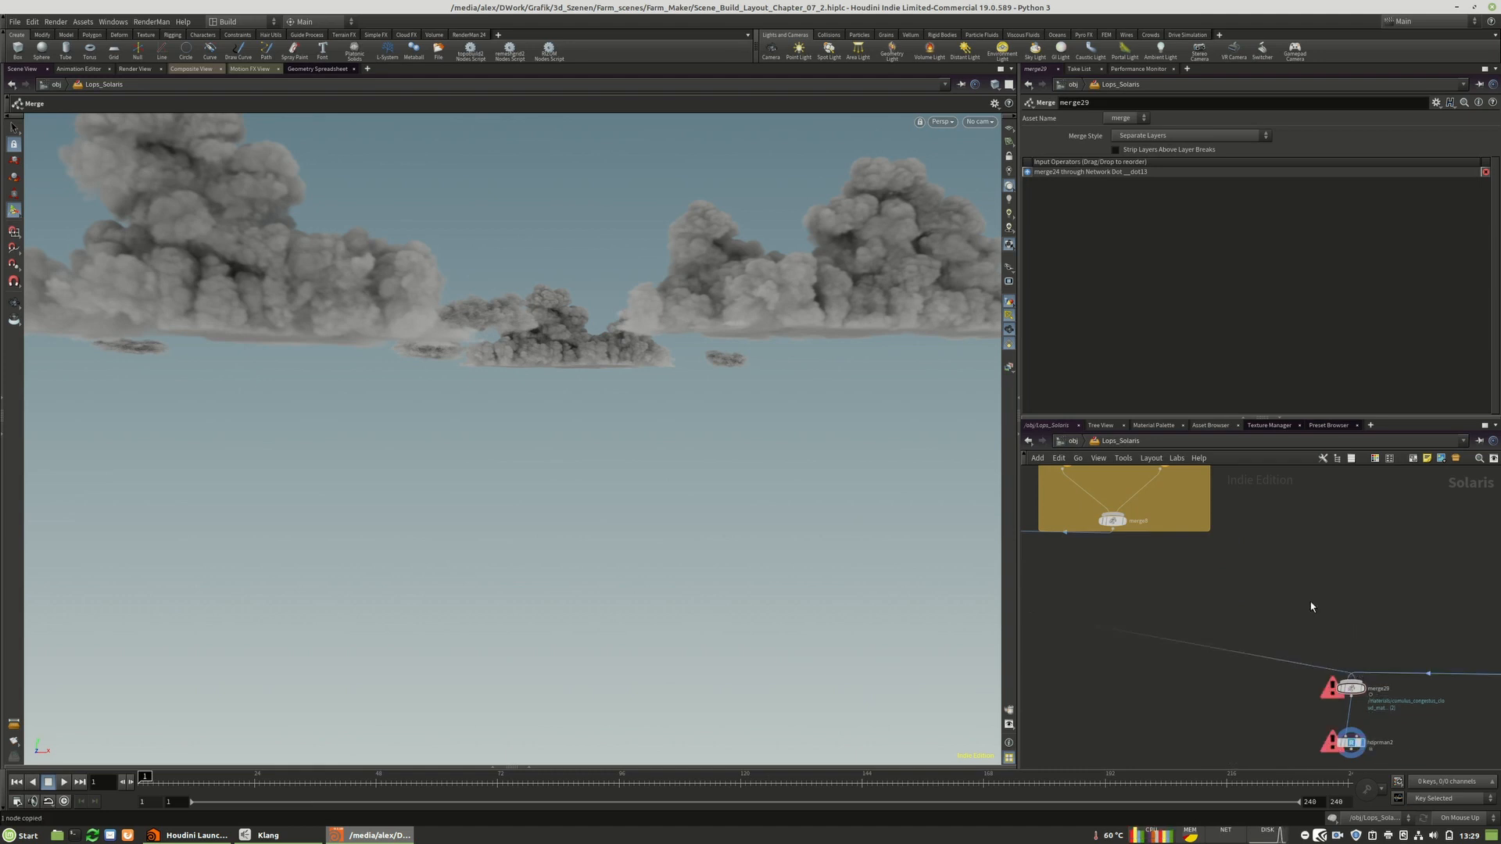
middle_drag(1286, 619, 1338, 653)
right_click(1350, 665)
click(1383, 693)
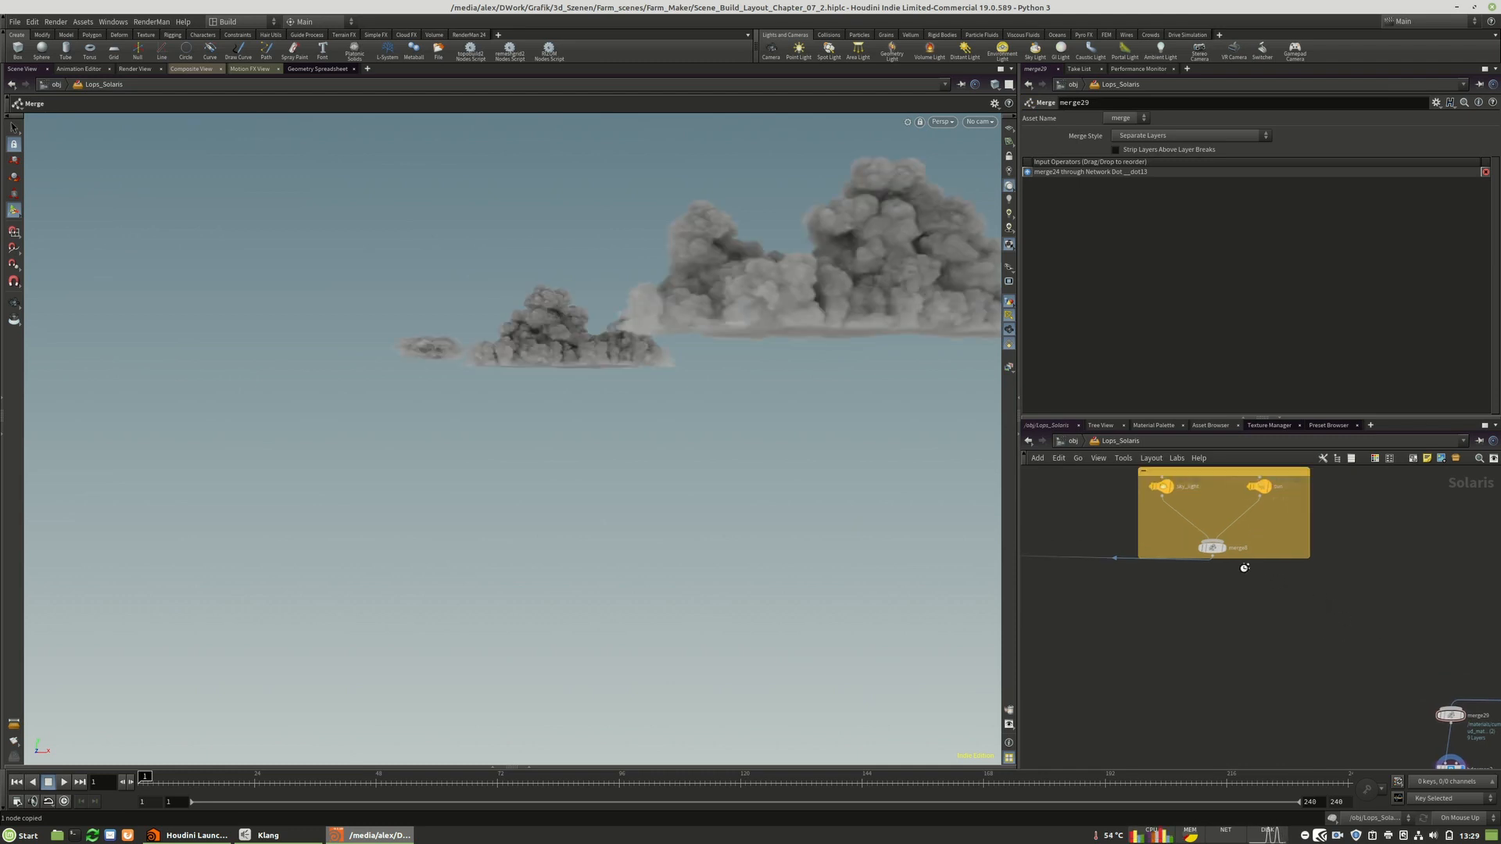
- Connect the merge node of the main lights network box to merge29
click(1213, 556)
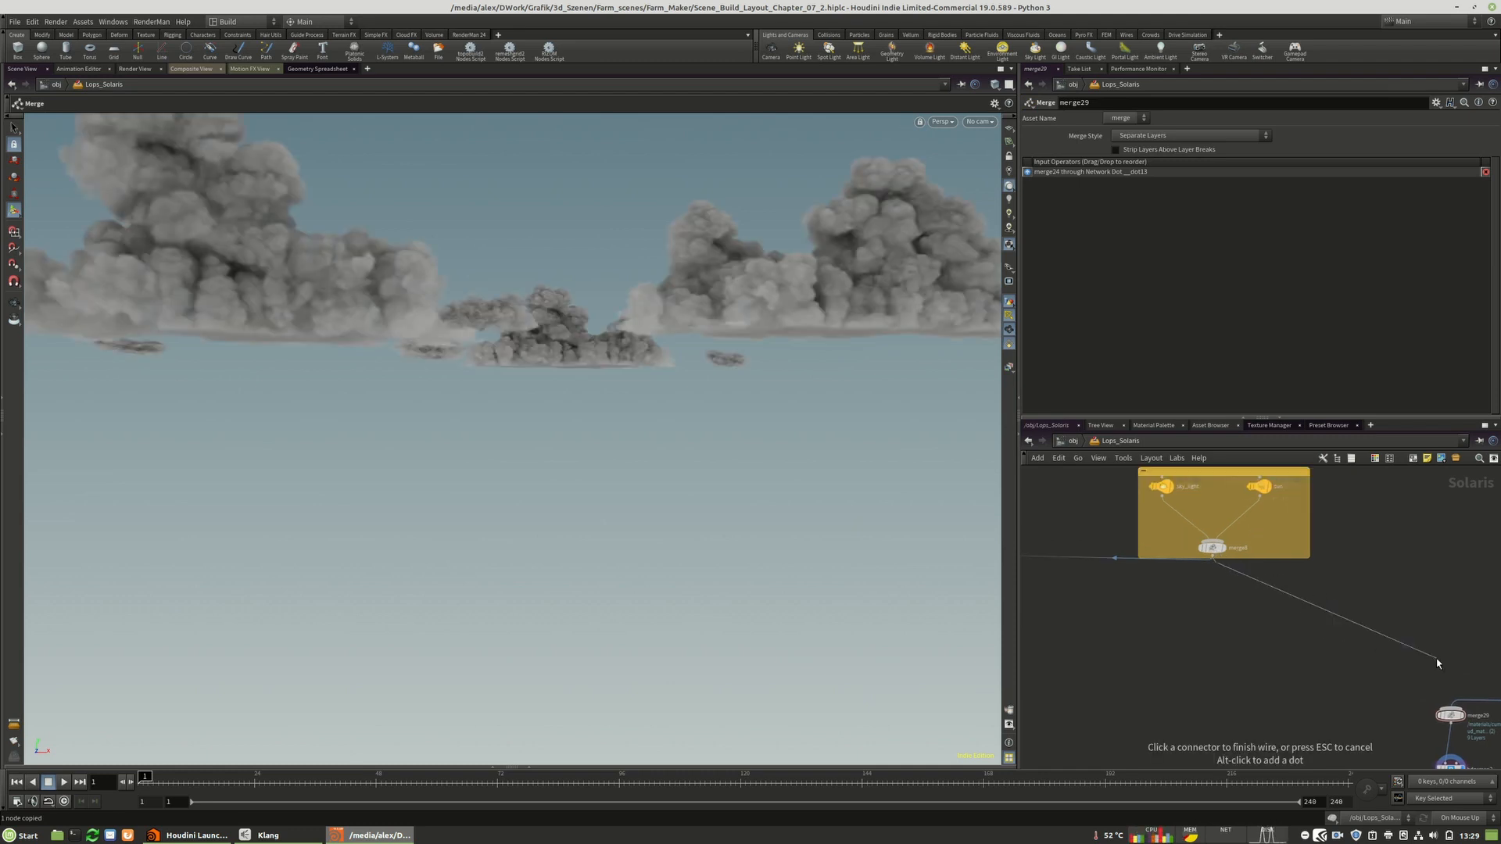
middle_drag(1436, 664, 1219, 595)
click(1233, 633)
- Connect the camera2_layout camera node below merge7 to merge29
middle_drag(1119, 532, 1242, 582)
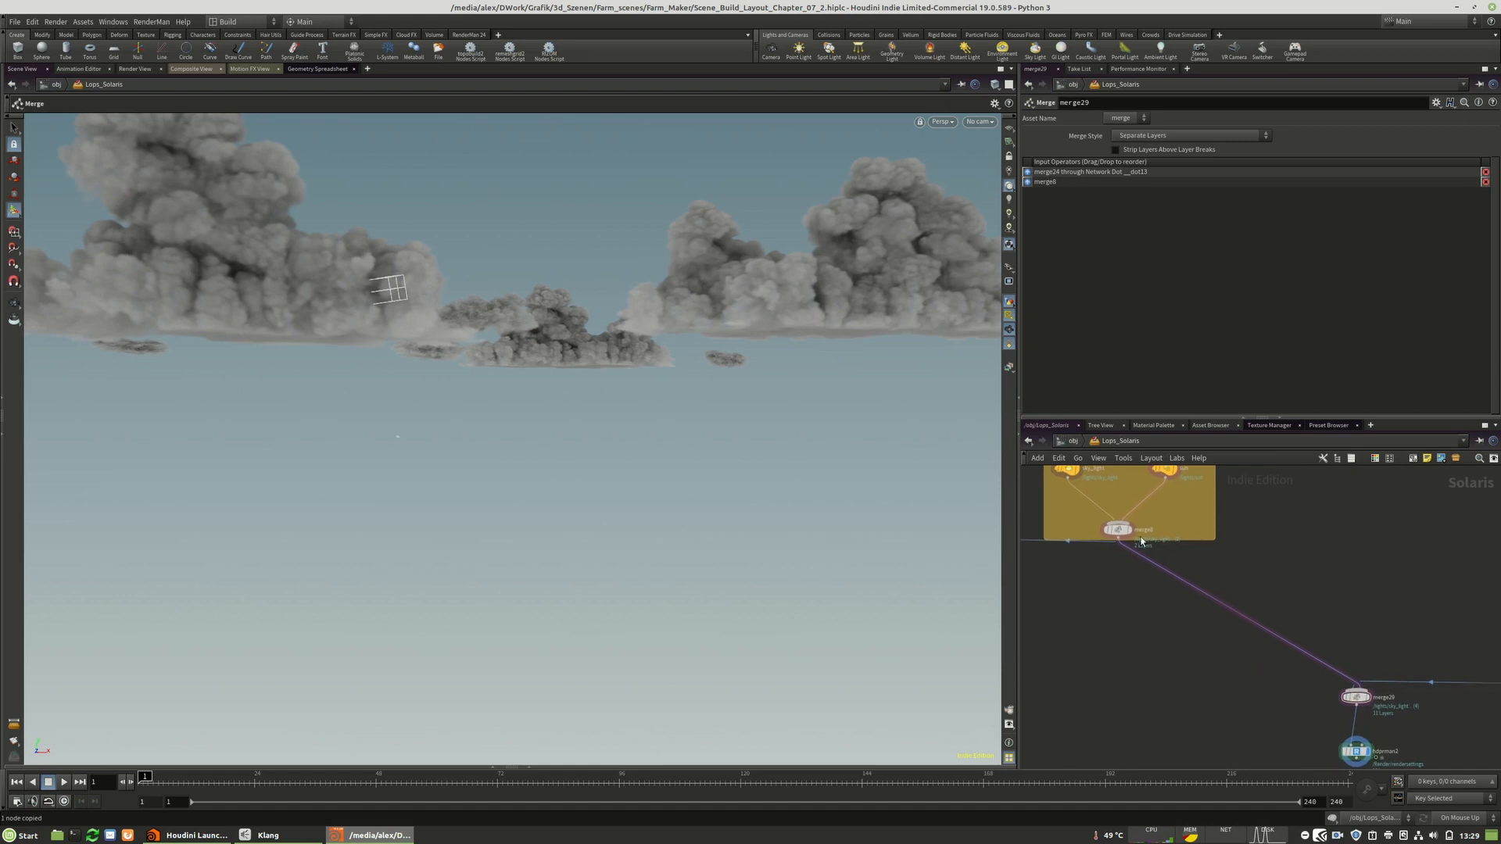
middle_drag(1111, 549, 1209, 637)
scroll(1275, 569, down, 5)
scroll(1200, 627, up, 5)
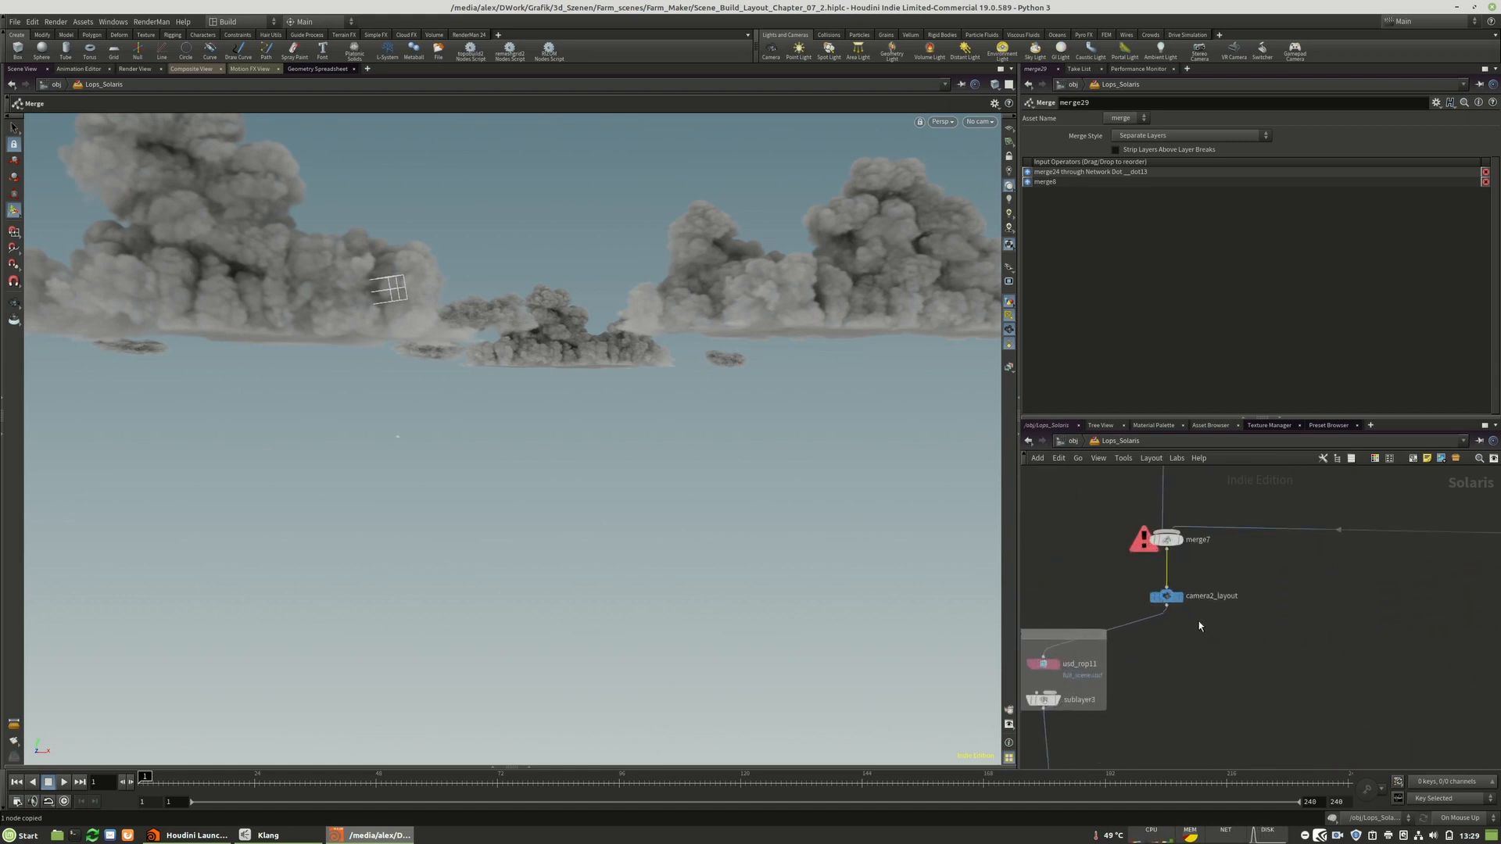
scroll(1161, 599, down, 5)
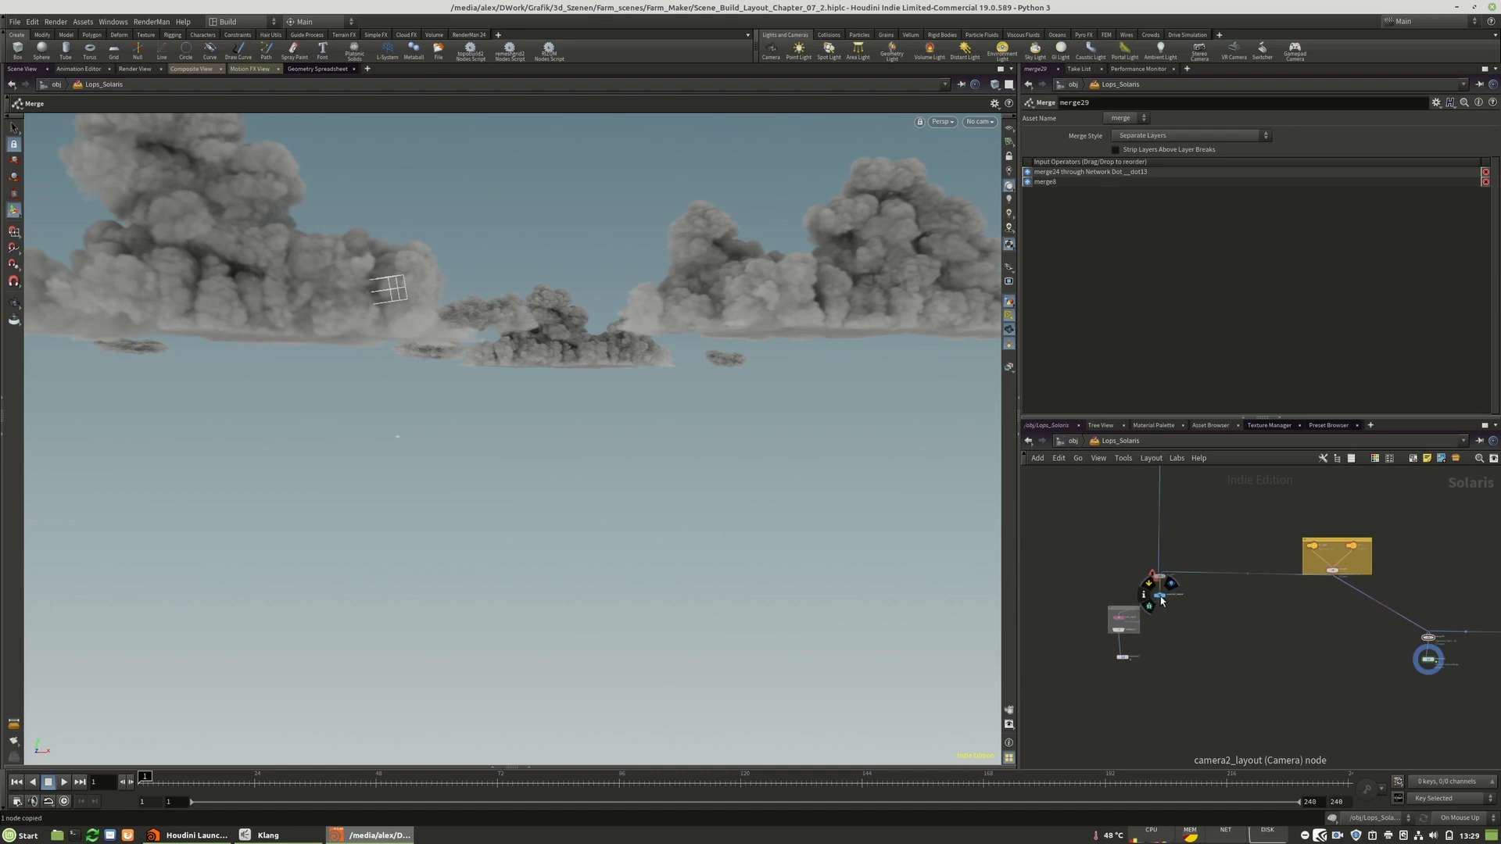
scroll(1161, 599, up, 4)
click(1160, 601)
middle_drag(1423, 641, 1089, 636)
middle_drag(1251, 654, 1159, 642)
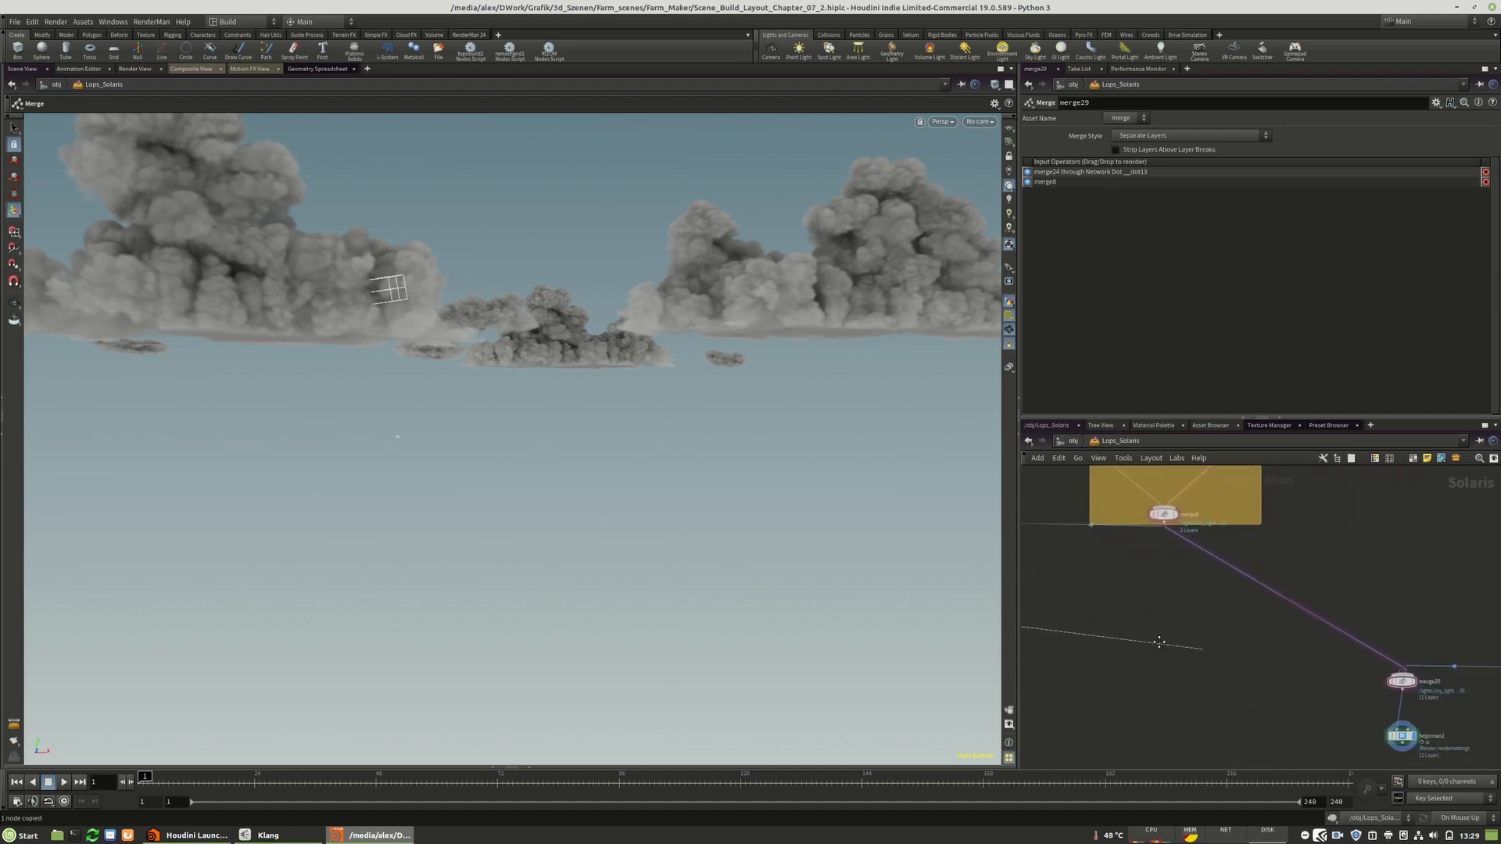
middle_drag(1388, 681, 1254, 662)
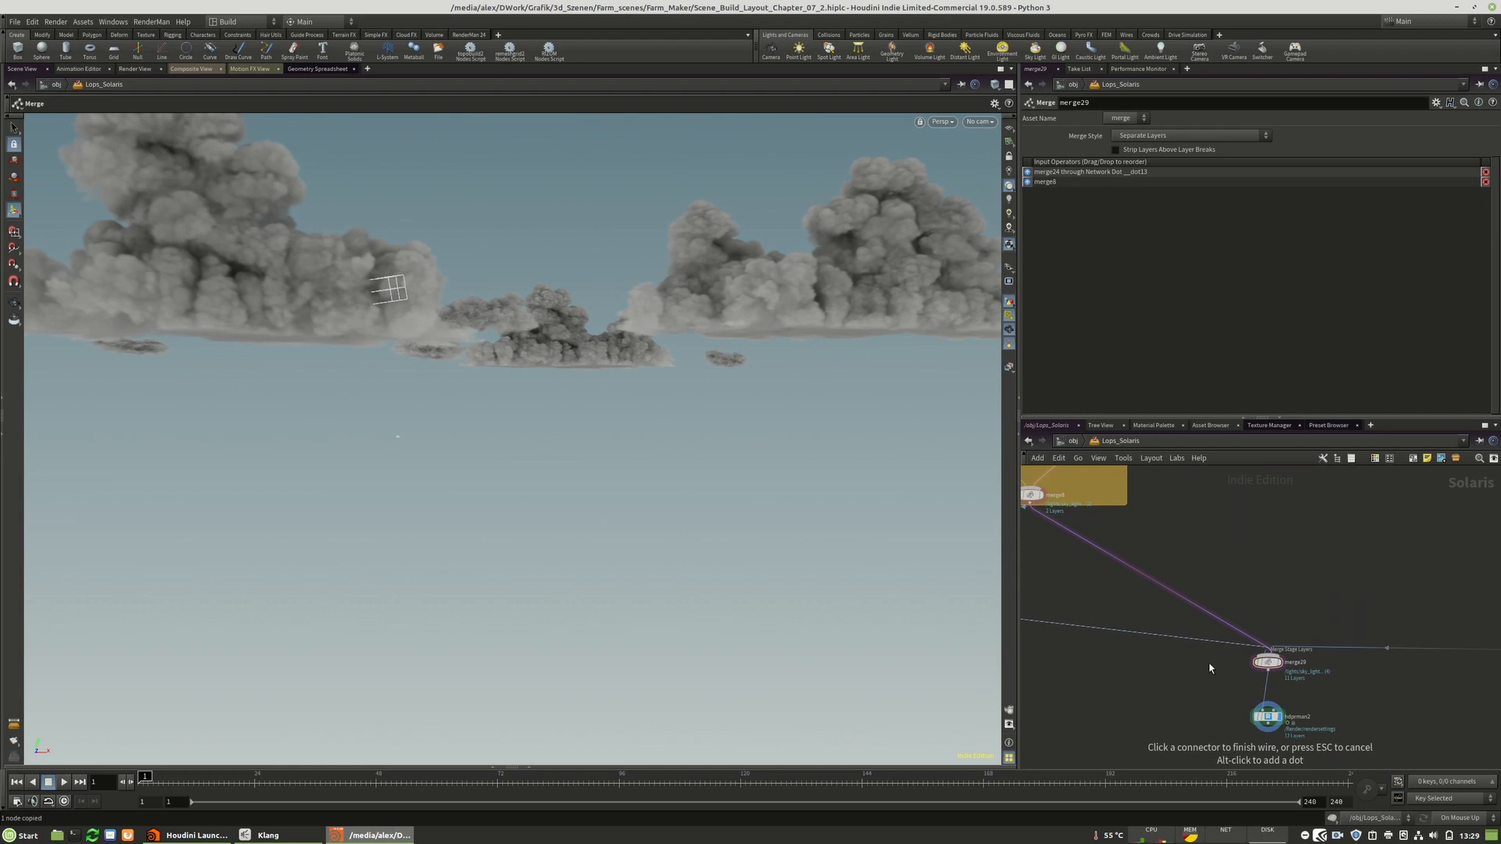
click(1267, 657)
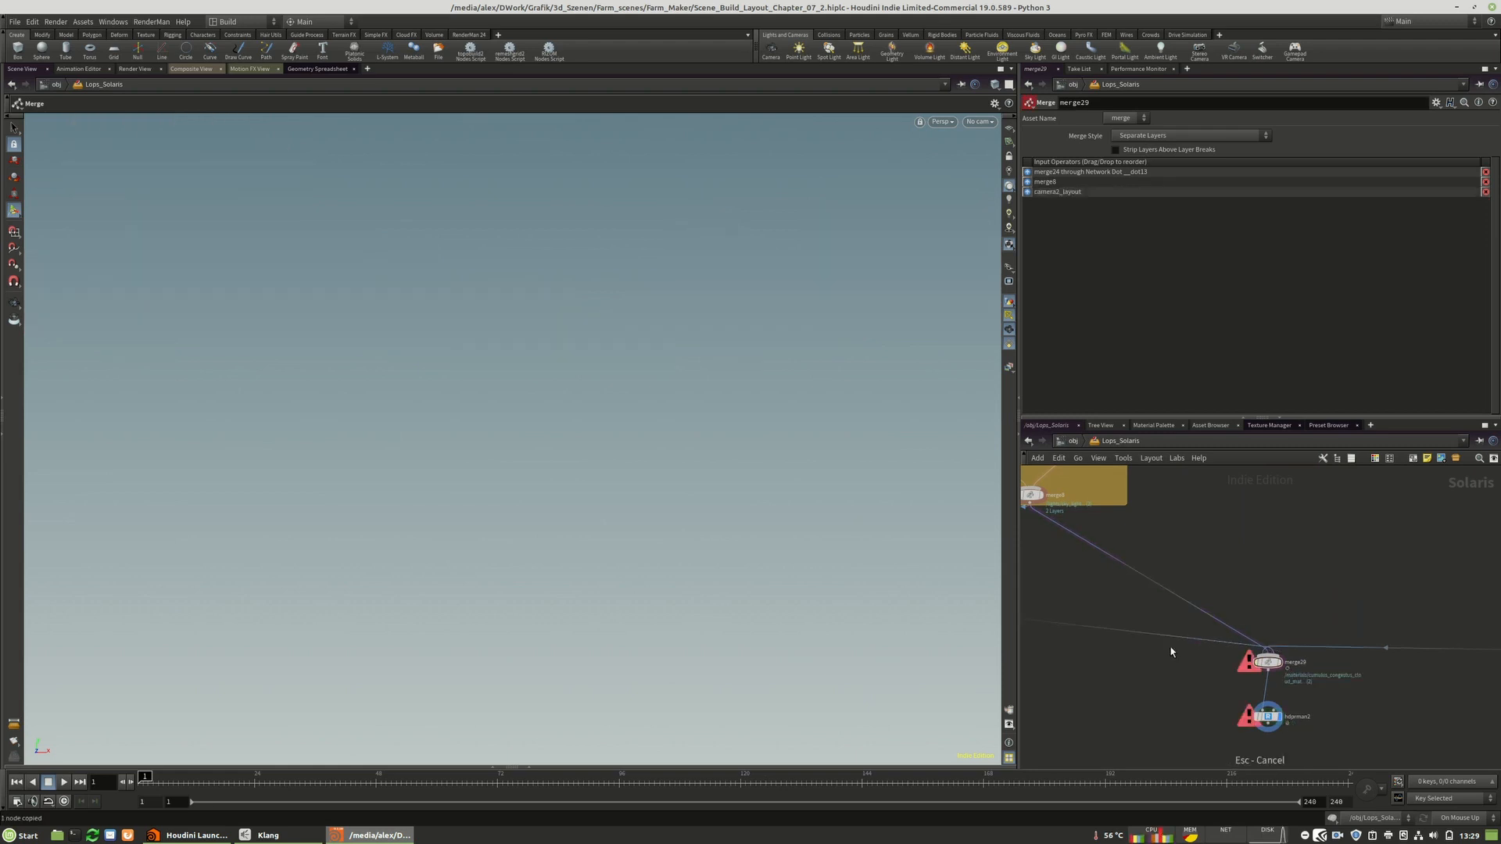
middle_drag(1160, 635, 1458, 659)
scroll(1457, 658, down, 1)
scroll(1163, 591, up, 4)
middle_drag(1218, 602, 1293, 626)
key(Tab)
text(null)
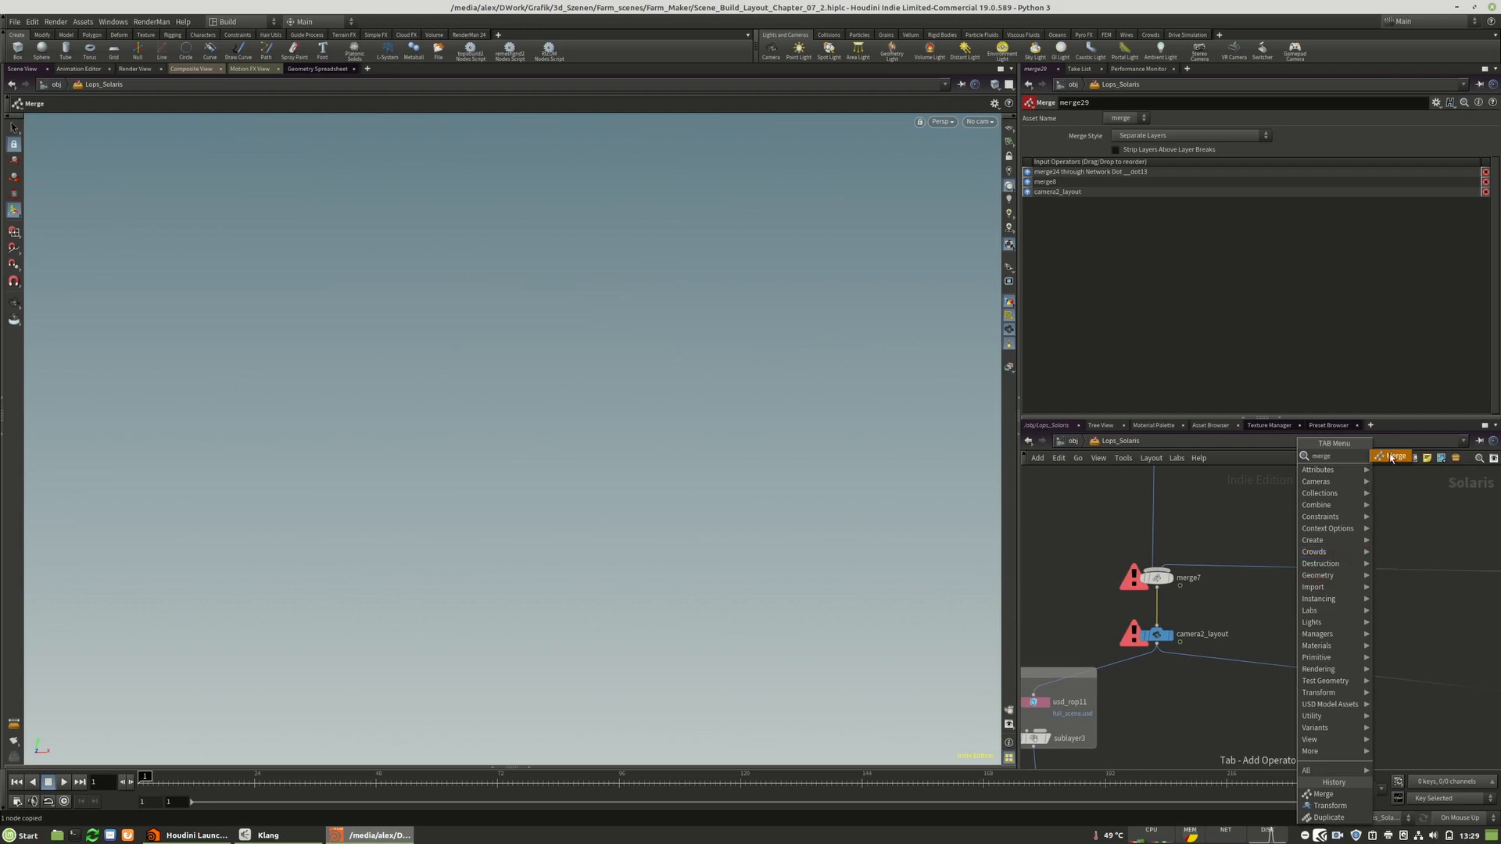
click(1390, 461)
key(Escape)
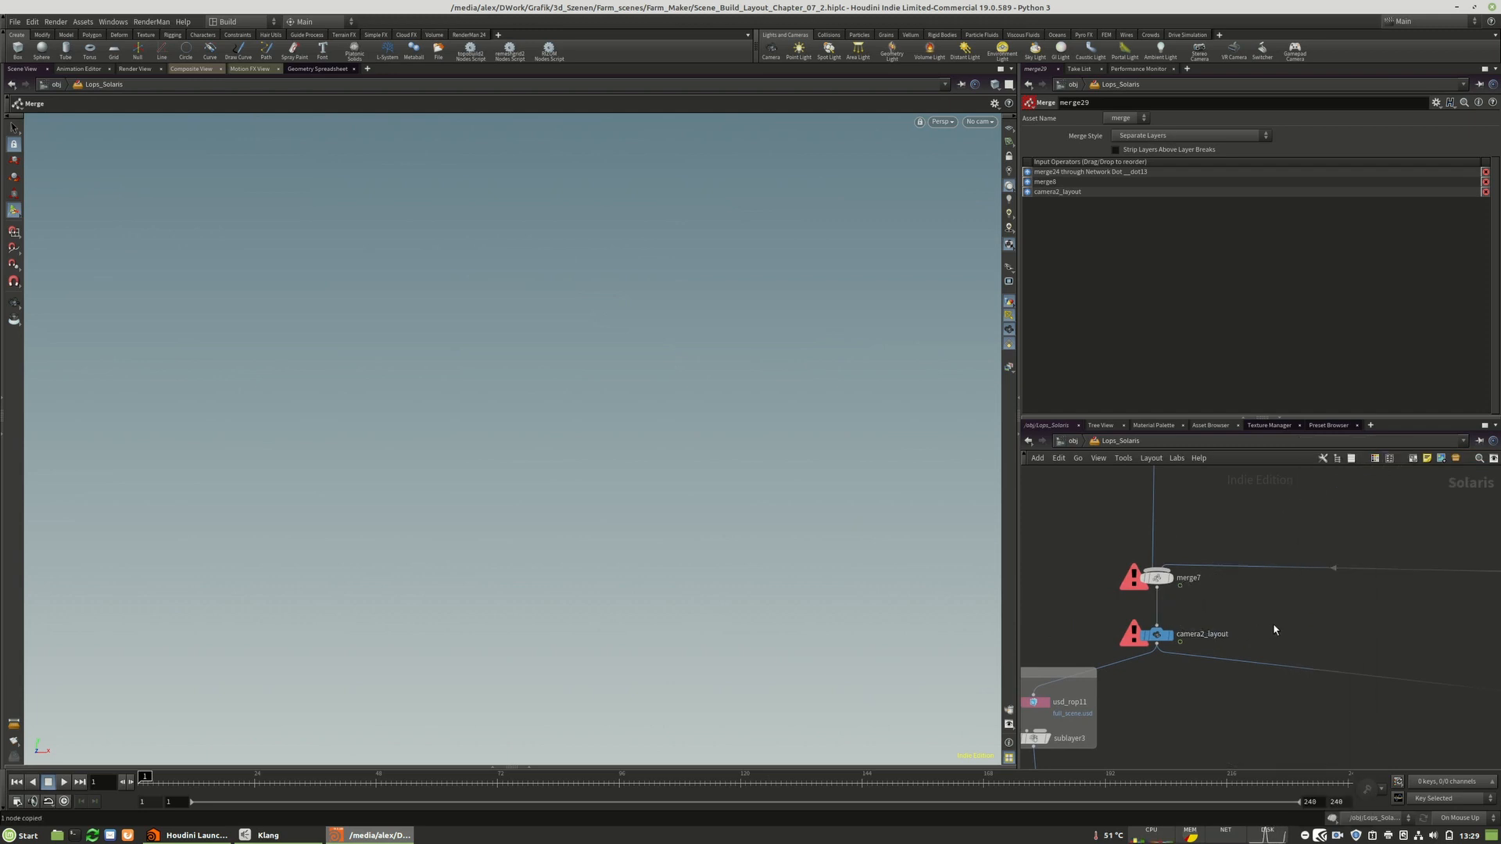
key(Tab)
text(merg)
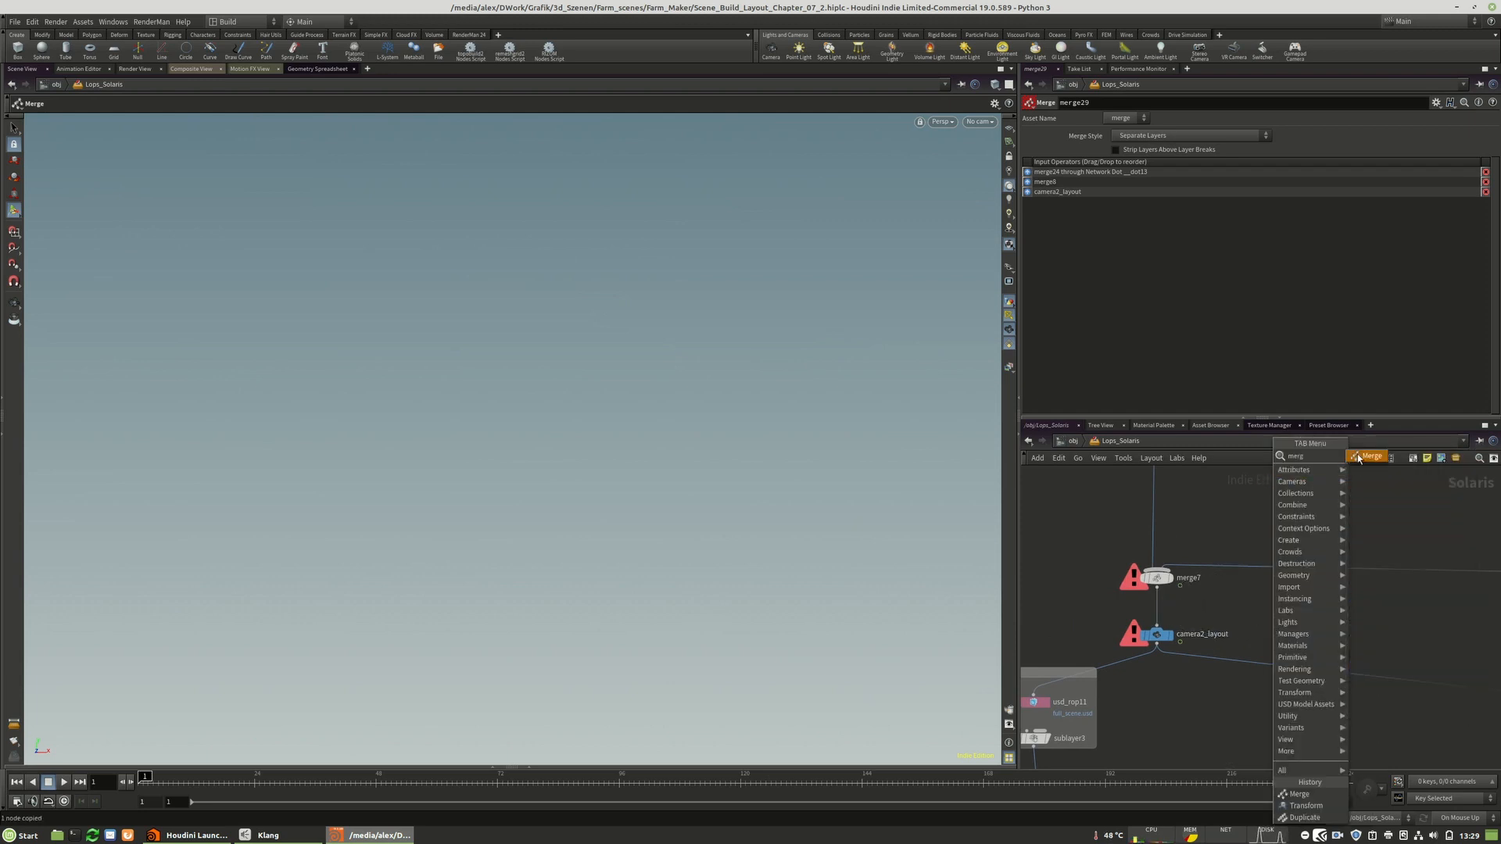
key(Escape)
- Move the main lights network box closer to merge7
scroll(1219, 582, down, 4)
middle_drag(1383, 570, 1263, 619)
drag(1368, 571, 1207, 571)
scroll(1113, 669, up, 3)
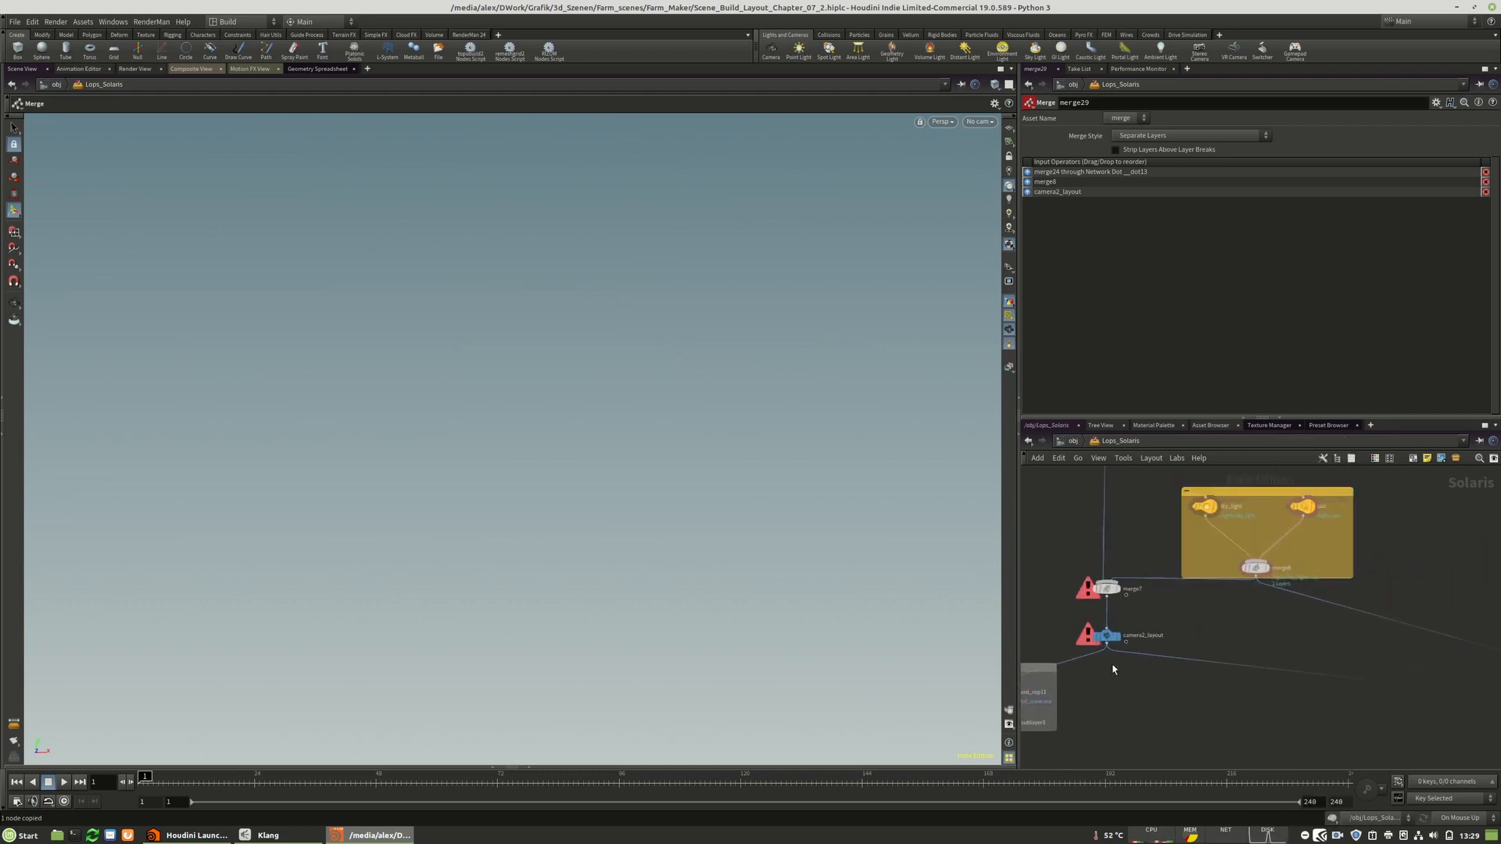
- Rewire usd_rop11 directly to merge7 and move camera2_layout out beside the main lights network box
drag(1086, 656, 1115, 613)
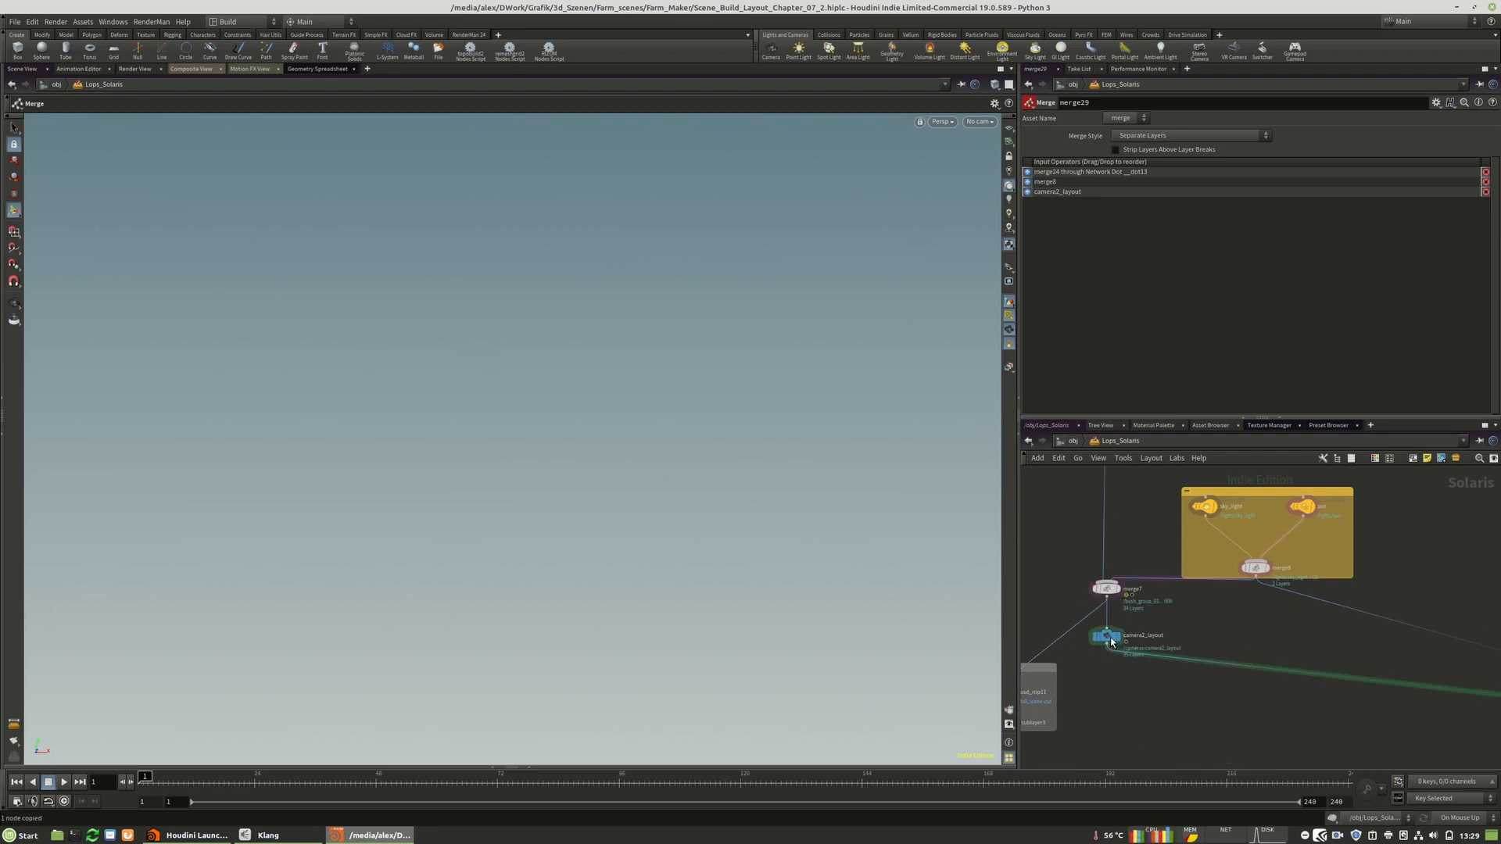
drag(1110, 639, 1435, 569)
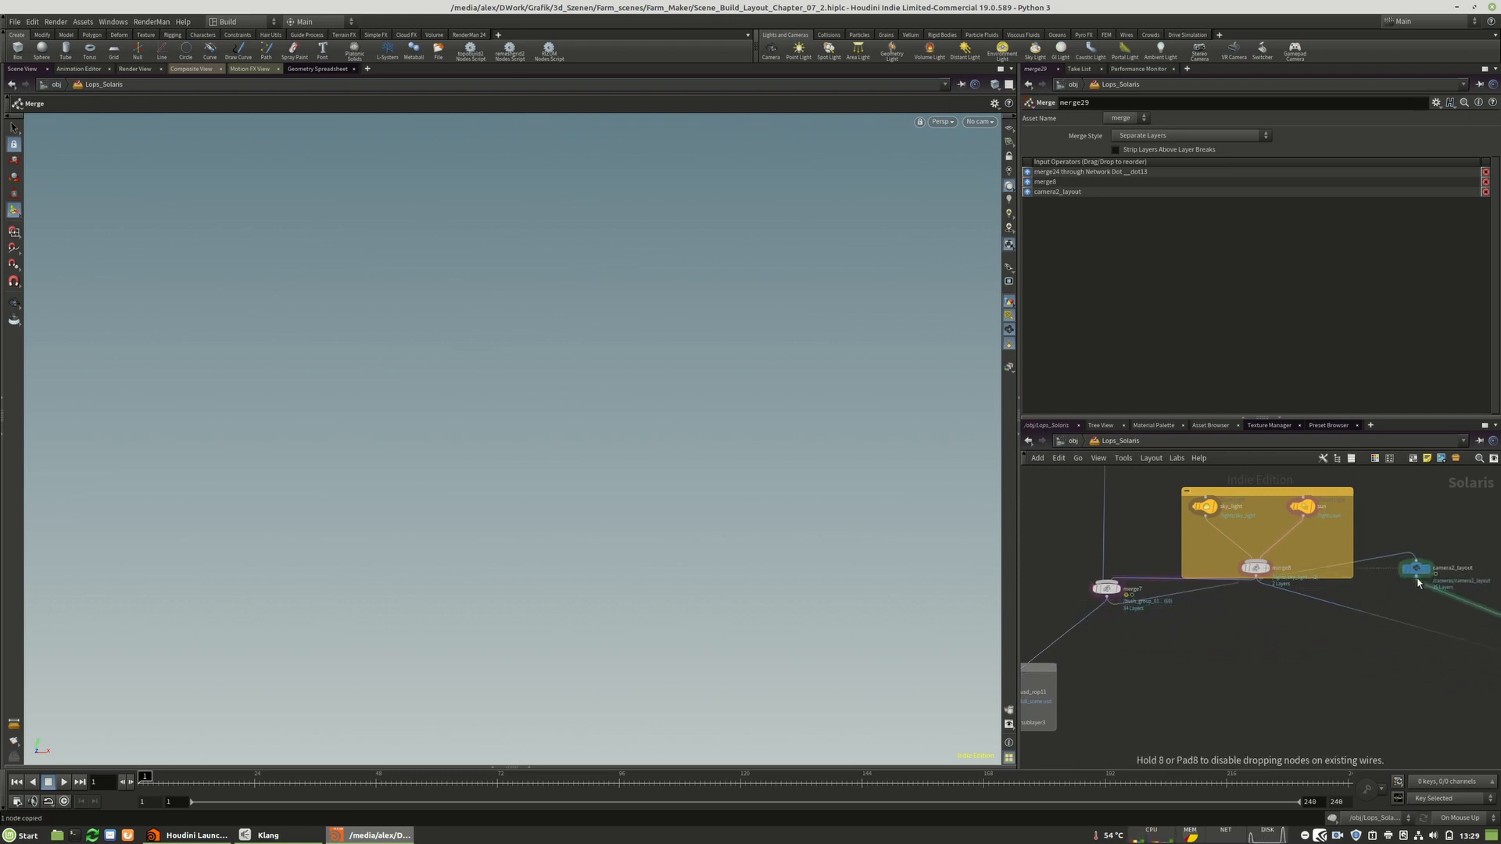
- Insert a Merge node between merge7 and usd_rop11, and wire camera2_layout into it instead of feeding the camera from merge7
middle_drag(1198, 664, 1156, 687)
key(Tab)
text(merg)
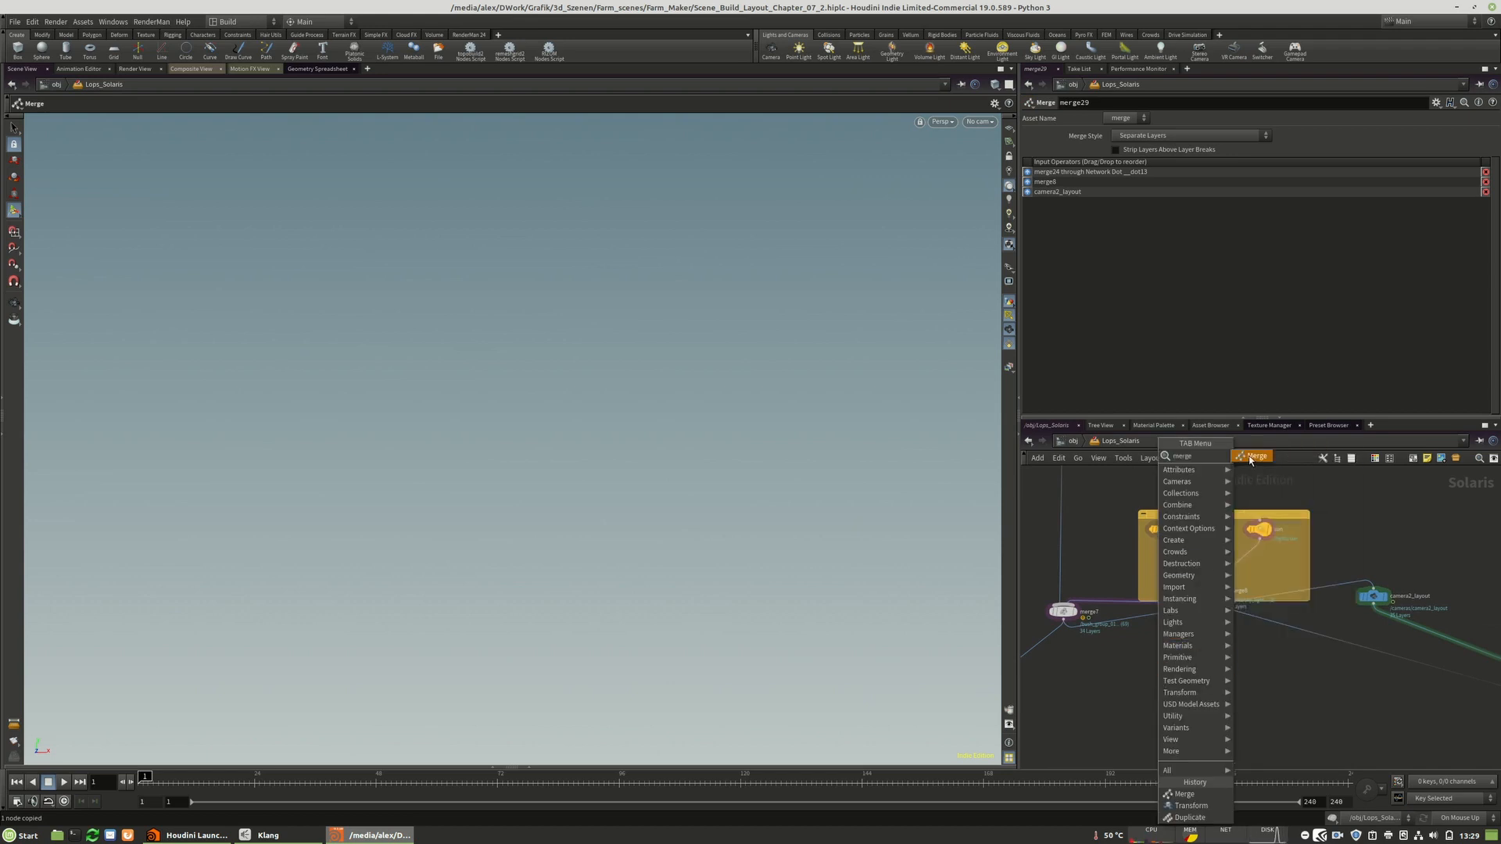
key(Return)
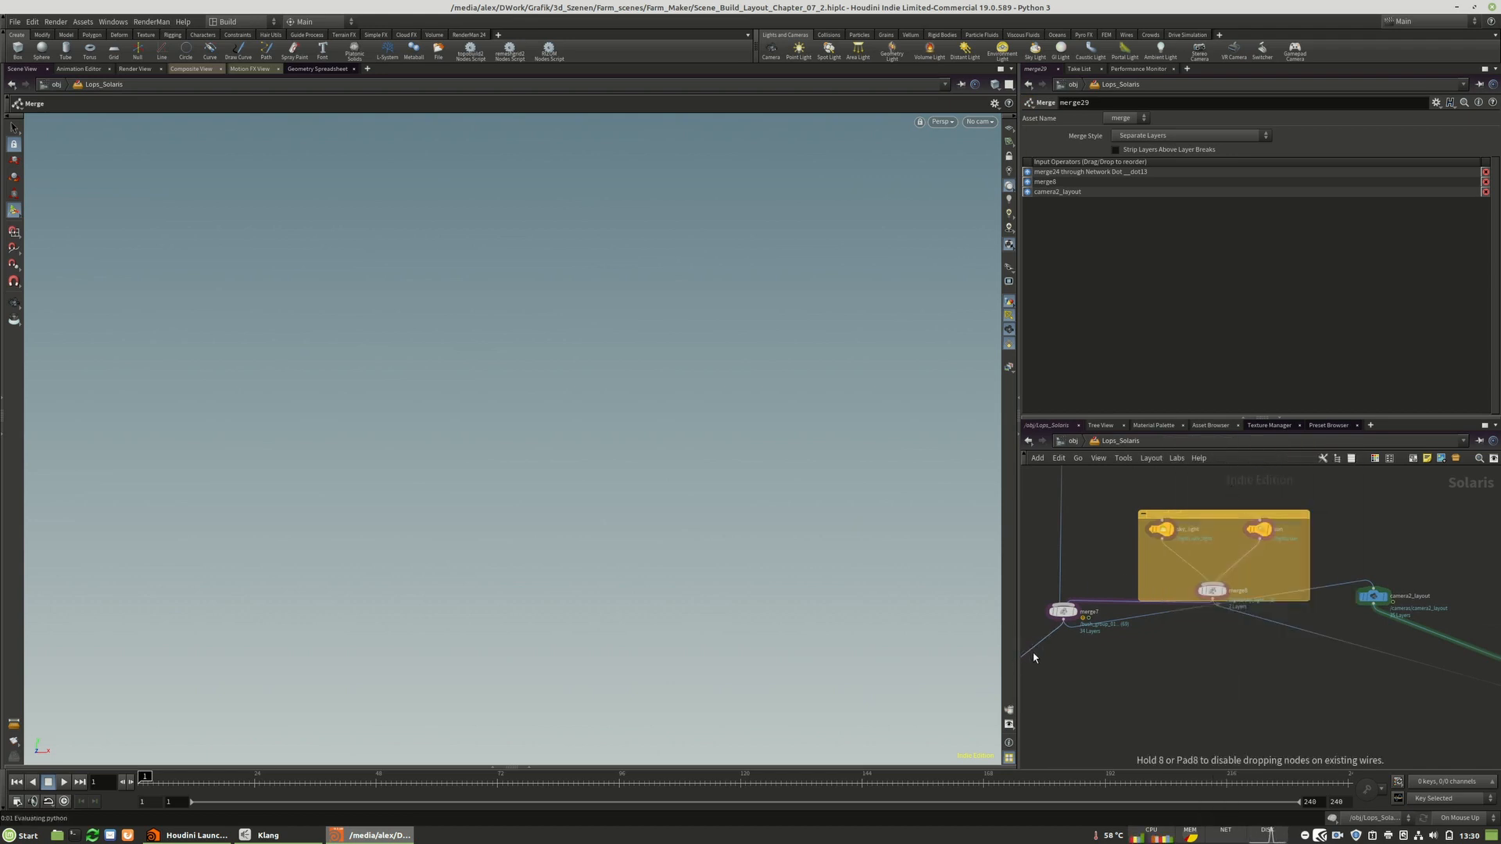
click(1063, 669)
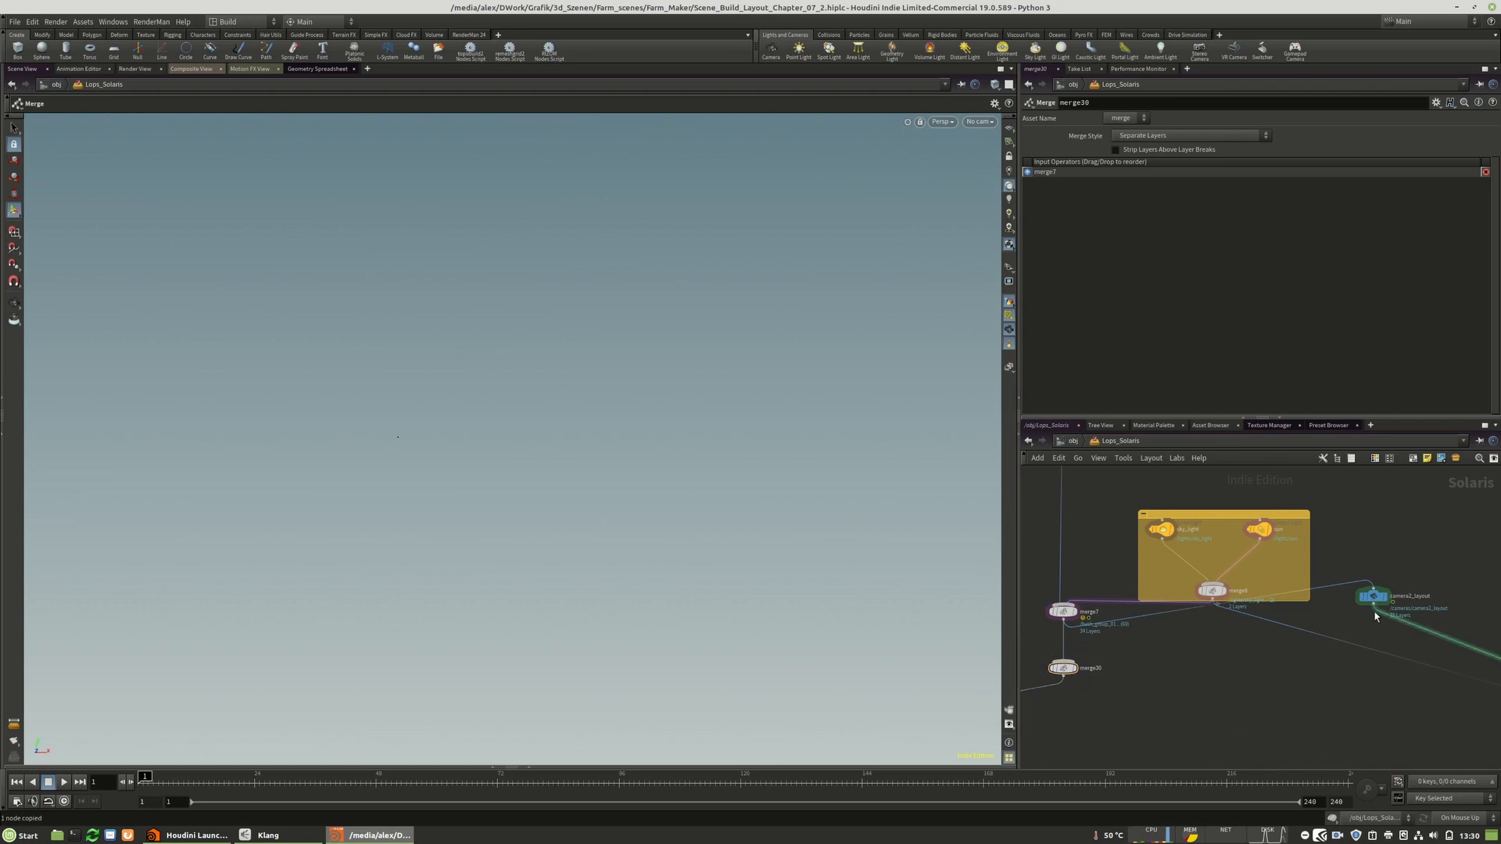
drag(1374, 609, 1063, 661)
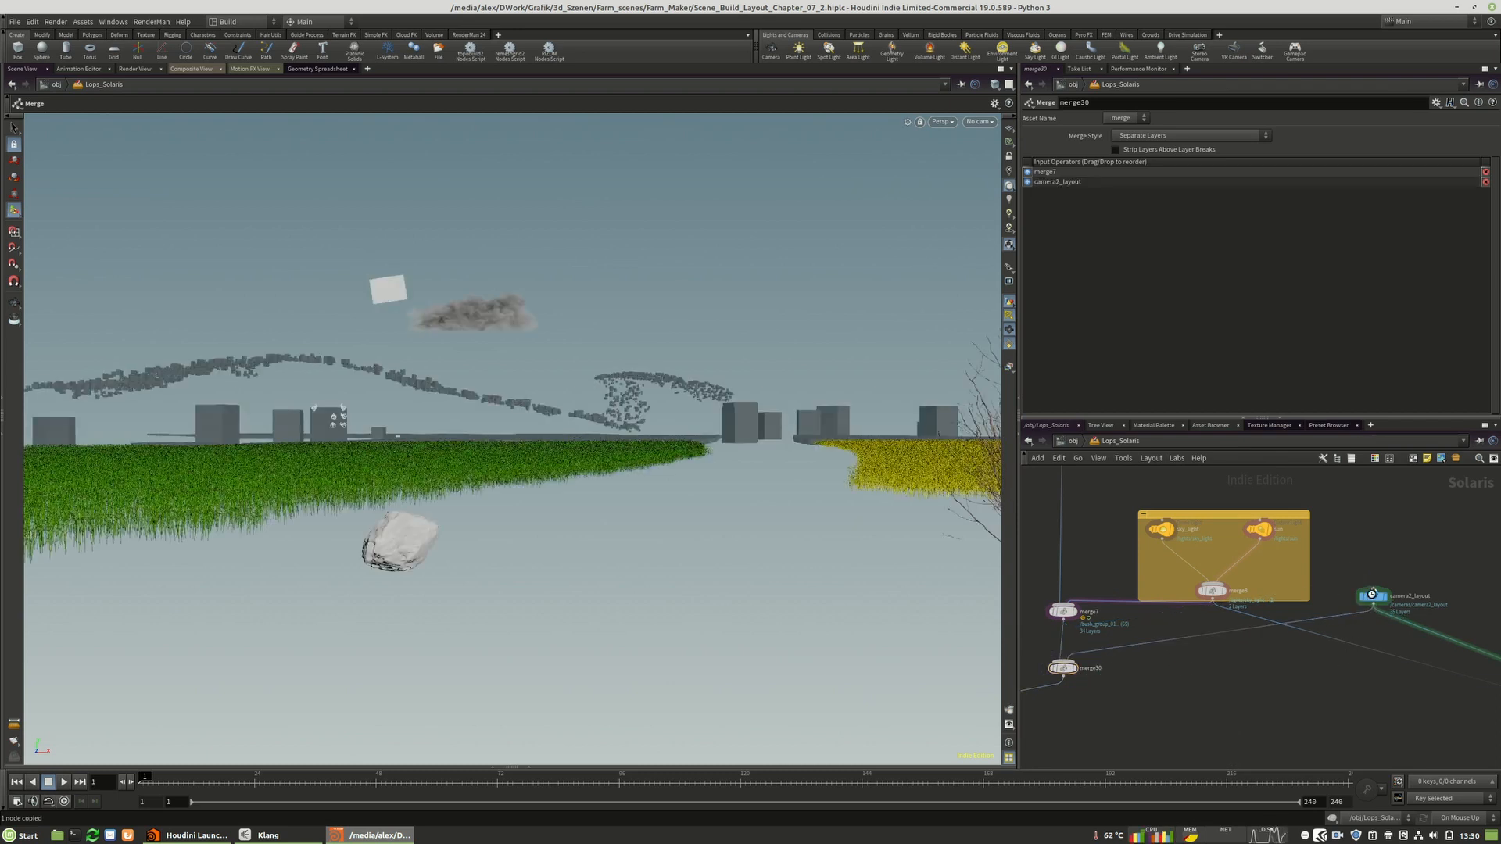
drag(1378, 592, 1399, 631)
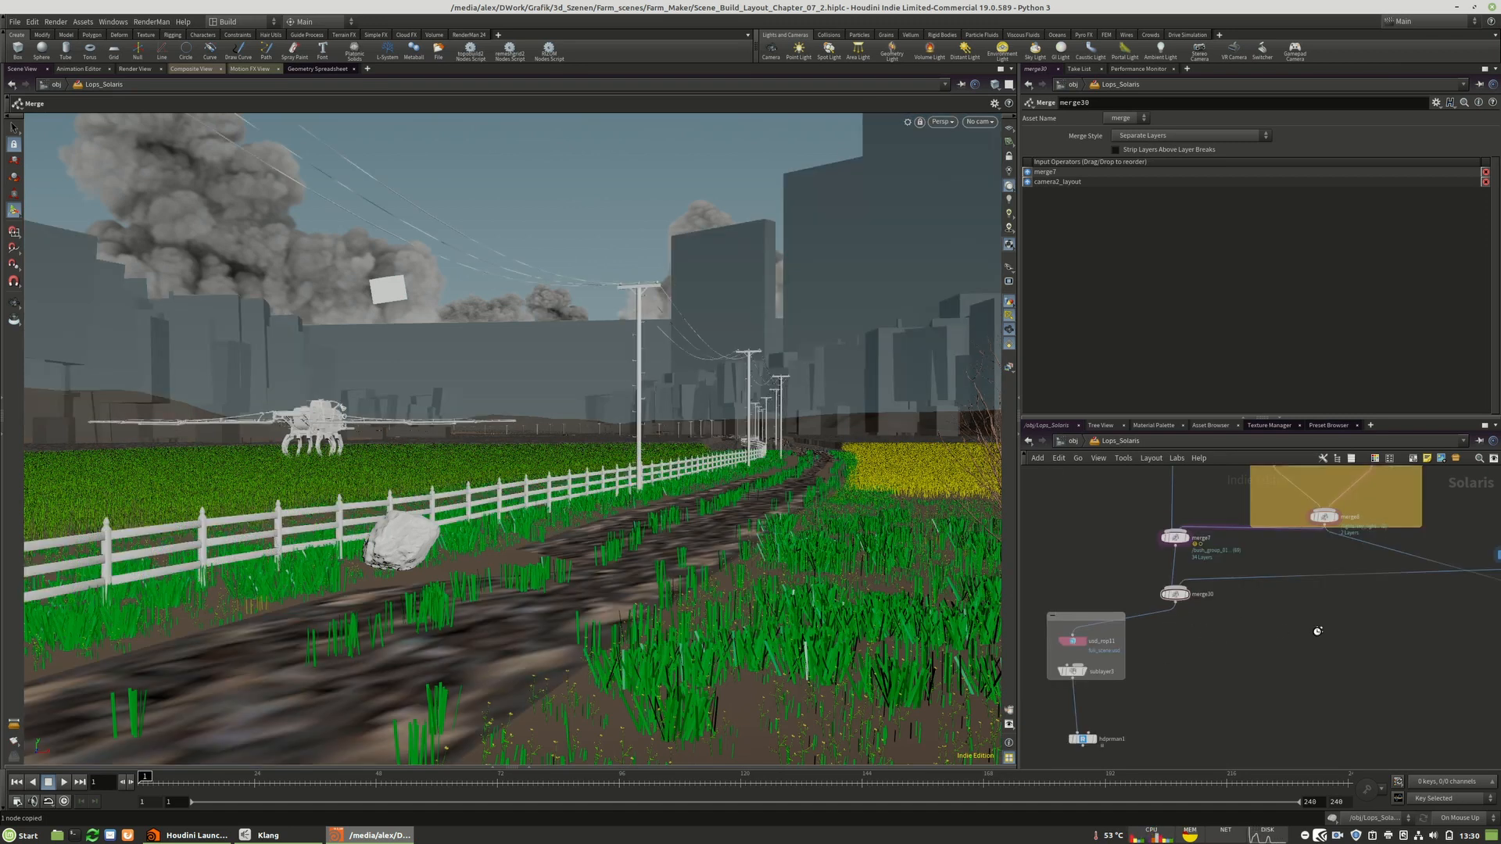
- Reposition camera2_layout, and bring merge29 and its RenderMan node closer to the main lights network box
middle_drag(1317, 630, 1243, 633)
scroll(1183, 629, down, 5)
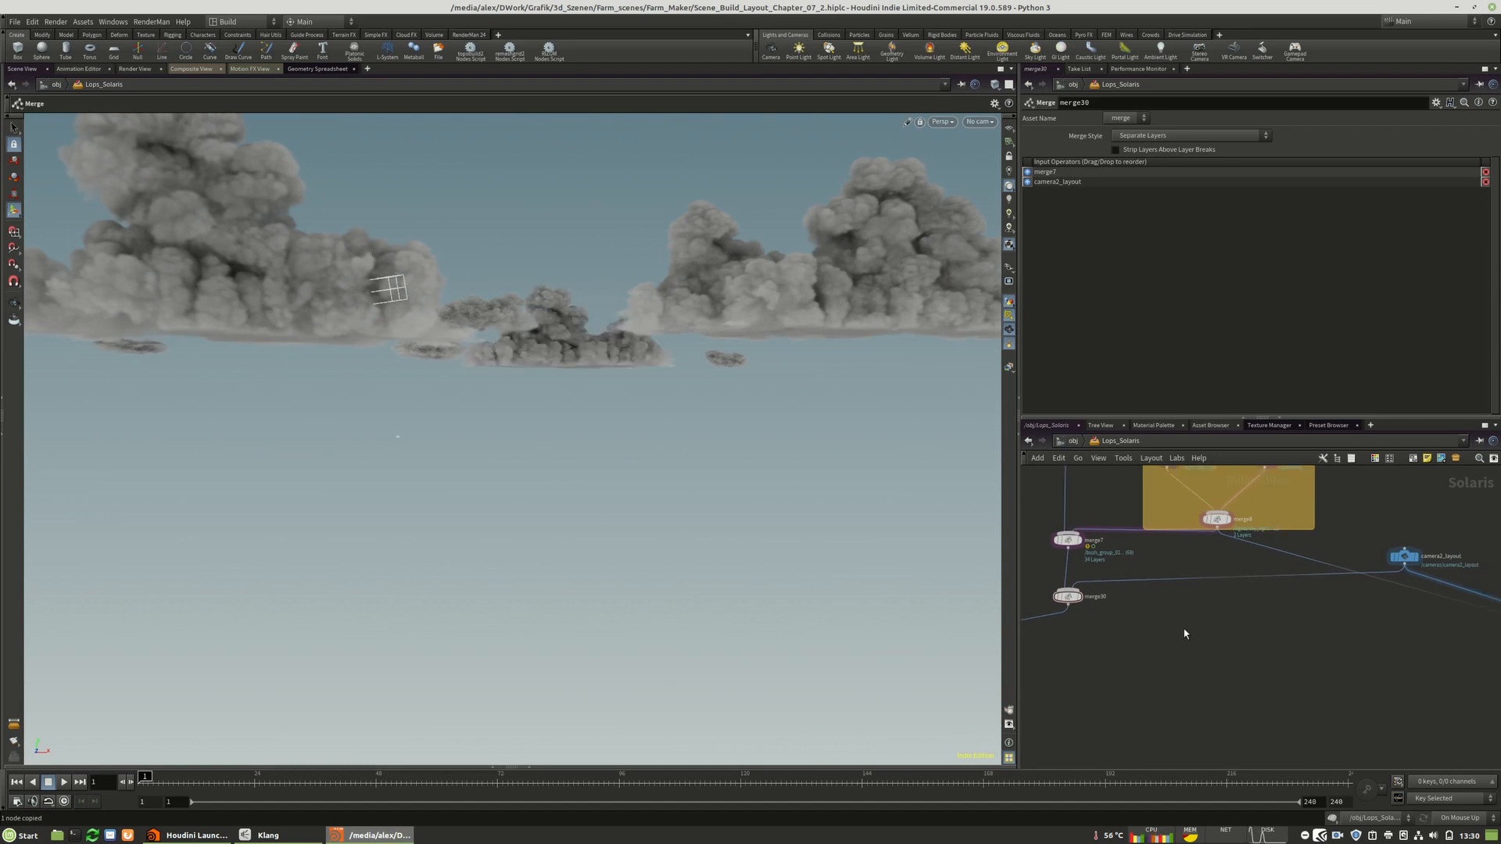
middle_drag(1343, 650, 1325, 612)
drag(1245, 540, 1274, 540)
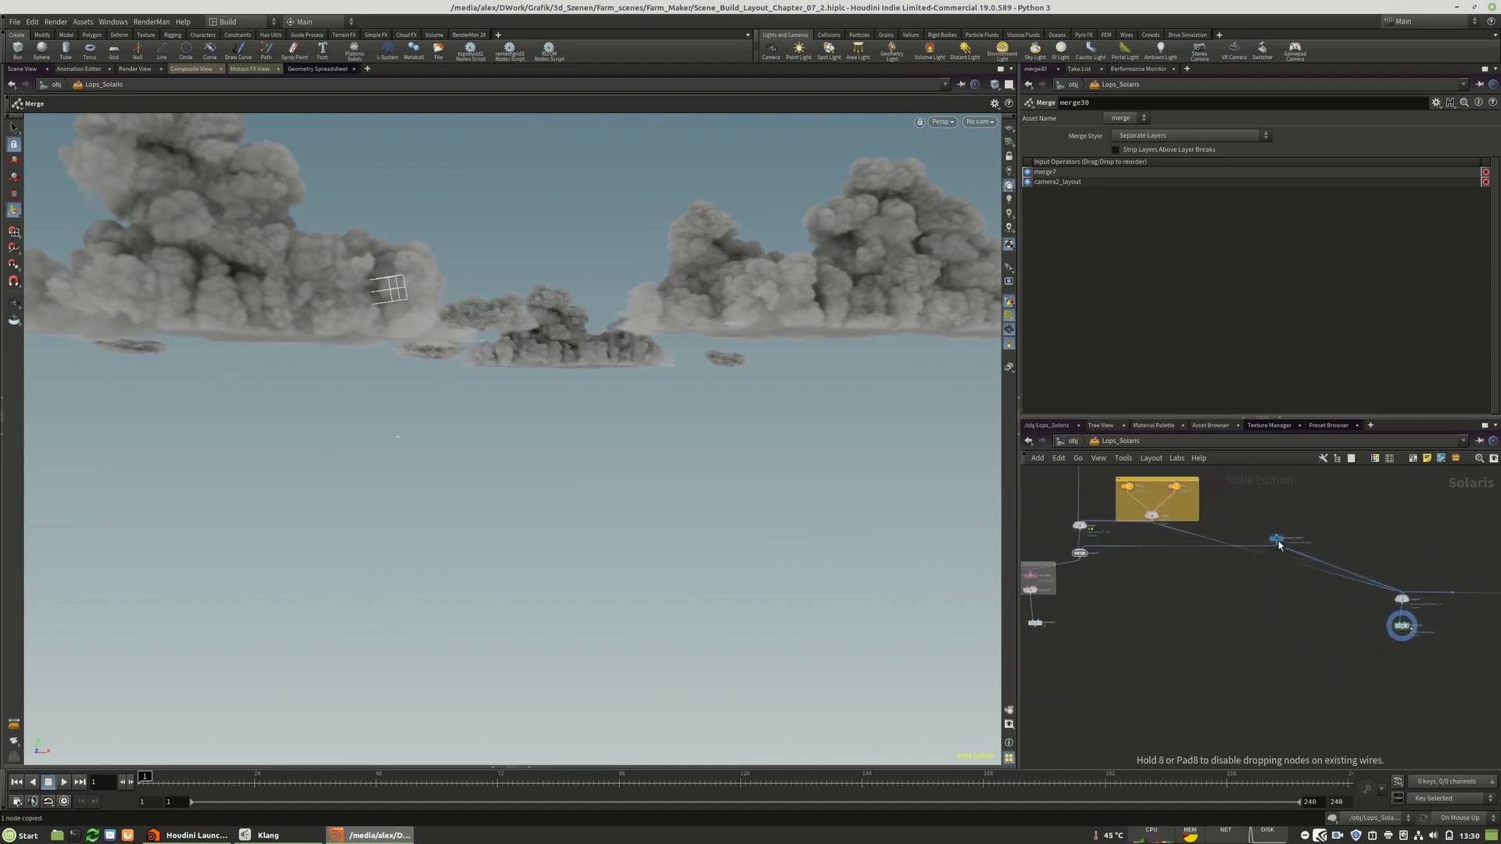
drag(1425, 601, 1207, 608)
click(1366, 570)
middle_drag(1211, 630, 1249, 670)
- Rename the RenderMan node below merge29 to hdprman2_clouds
scroll(1248, 677, up, 6)
double_click(1299, 631)
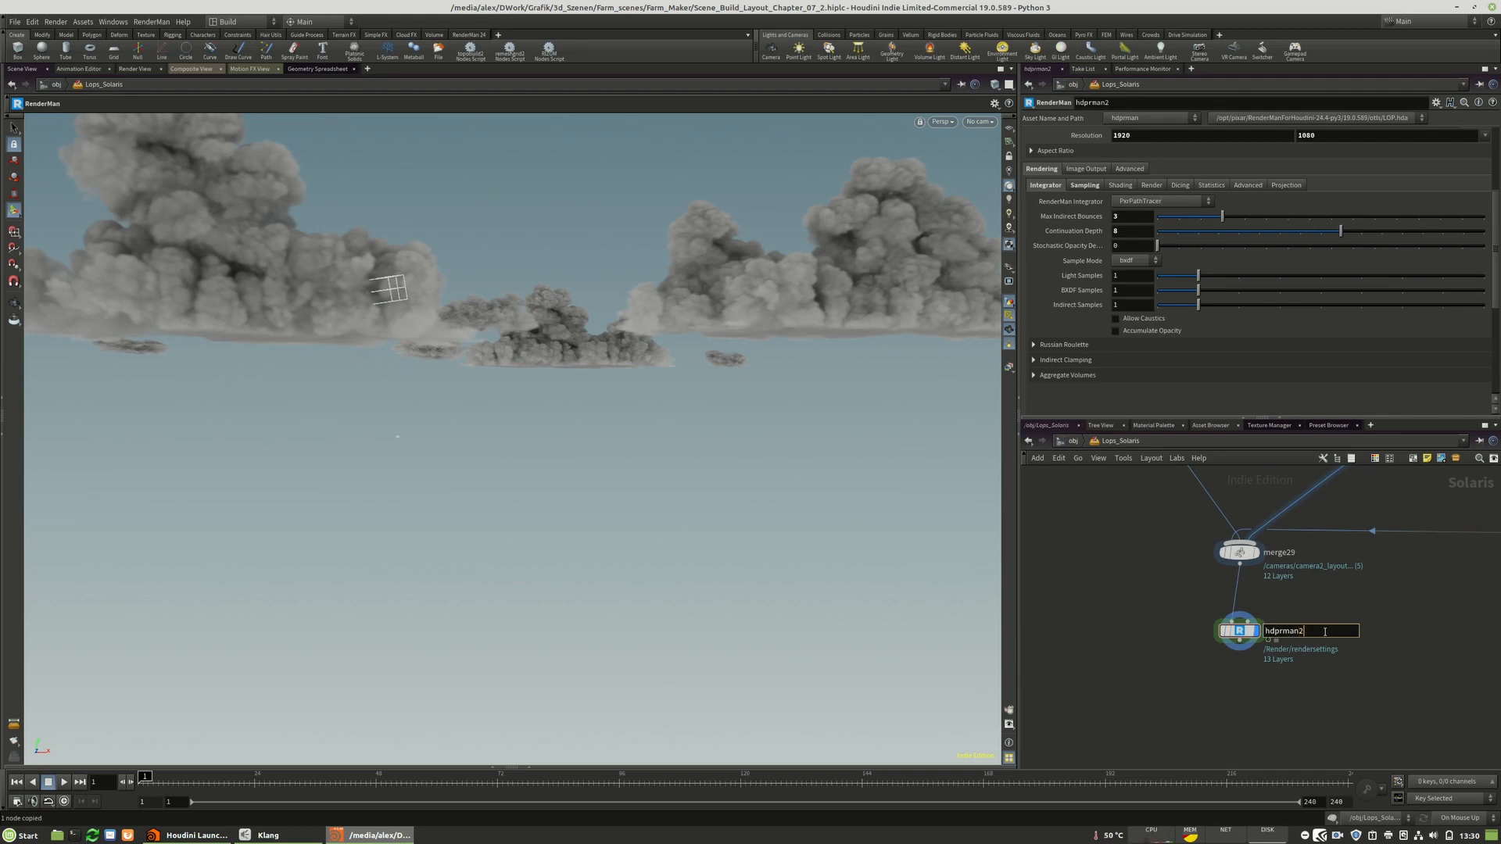
text(_clouds)
key(Return)
- Rename the RenderMan node below sublayer3 to hdprman1_scene and align it under the sublayer node
scroll(1470, 627, down, 6)
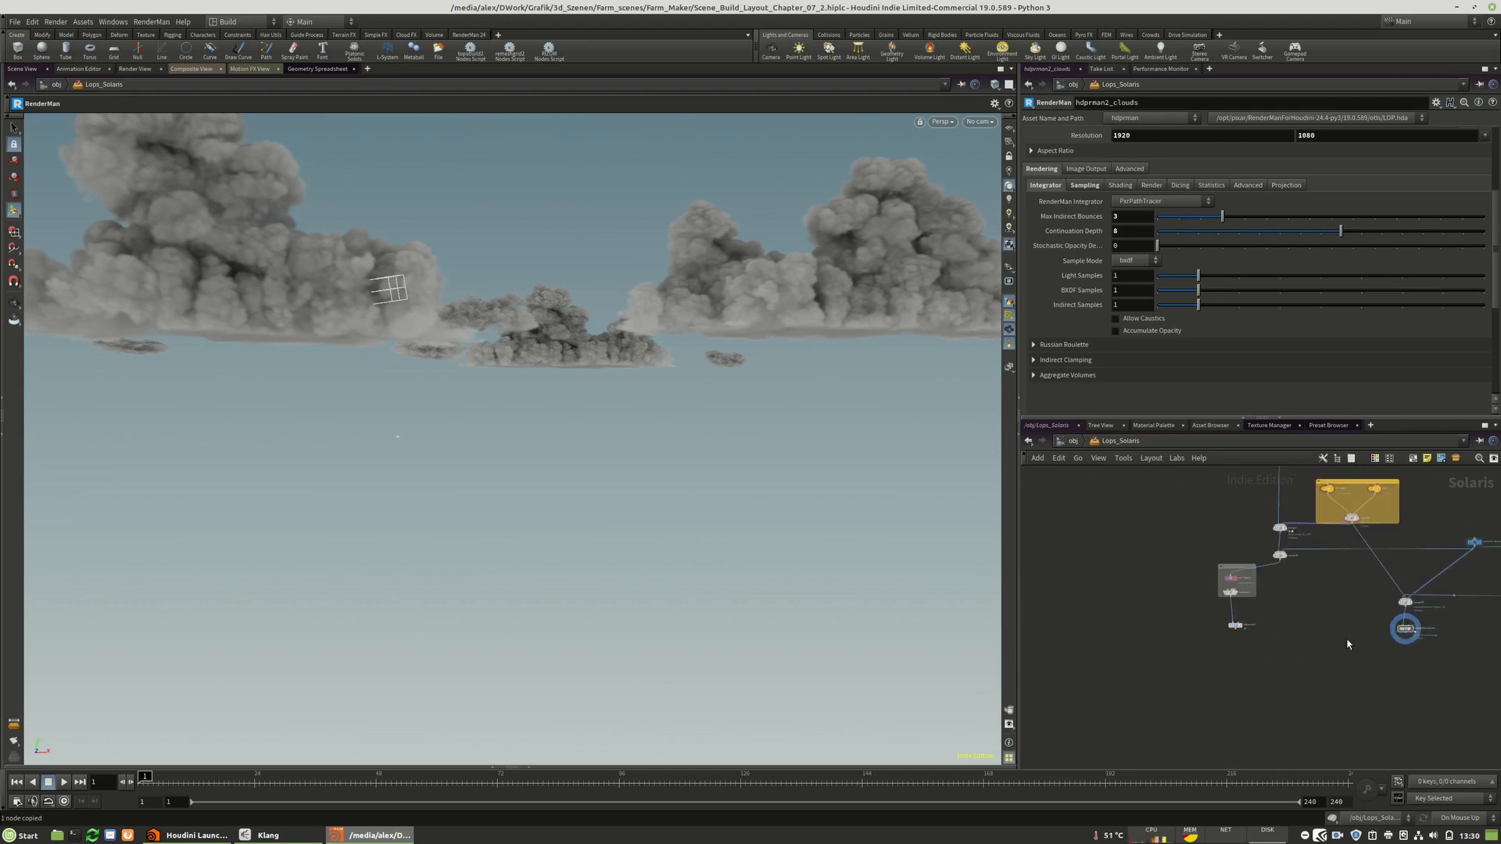
scroll(1256, 638, up, 4)
double_click(1256, 610)
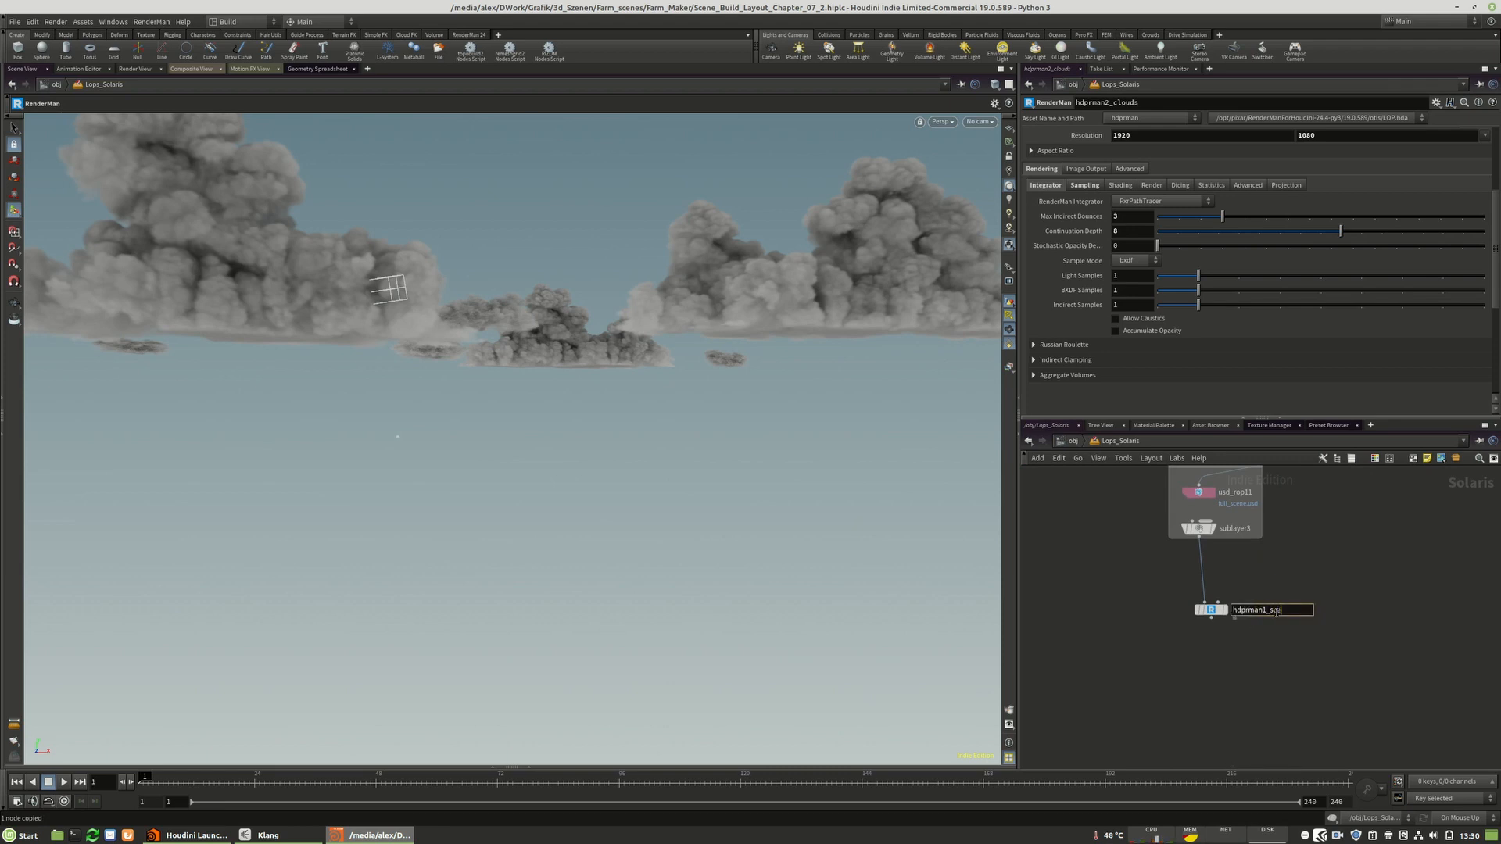
text(_scene)
key(Return)
drag(1212, 612, 1200, 615)
- Duplicate usd_rop11, place the copy beside merge29, and lower hdprman2_clouds to make room
middle_drag(1260, 557, 1122, 626)
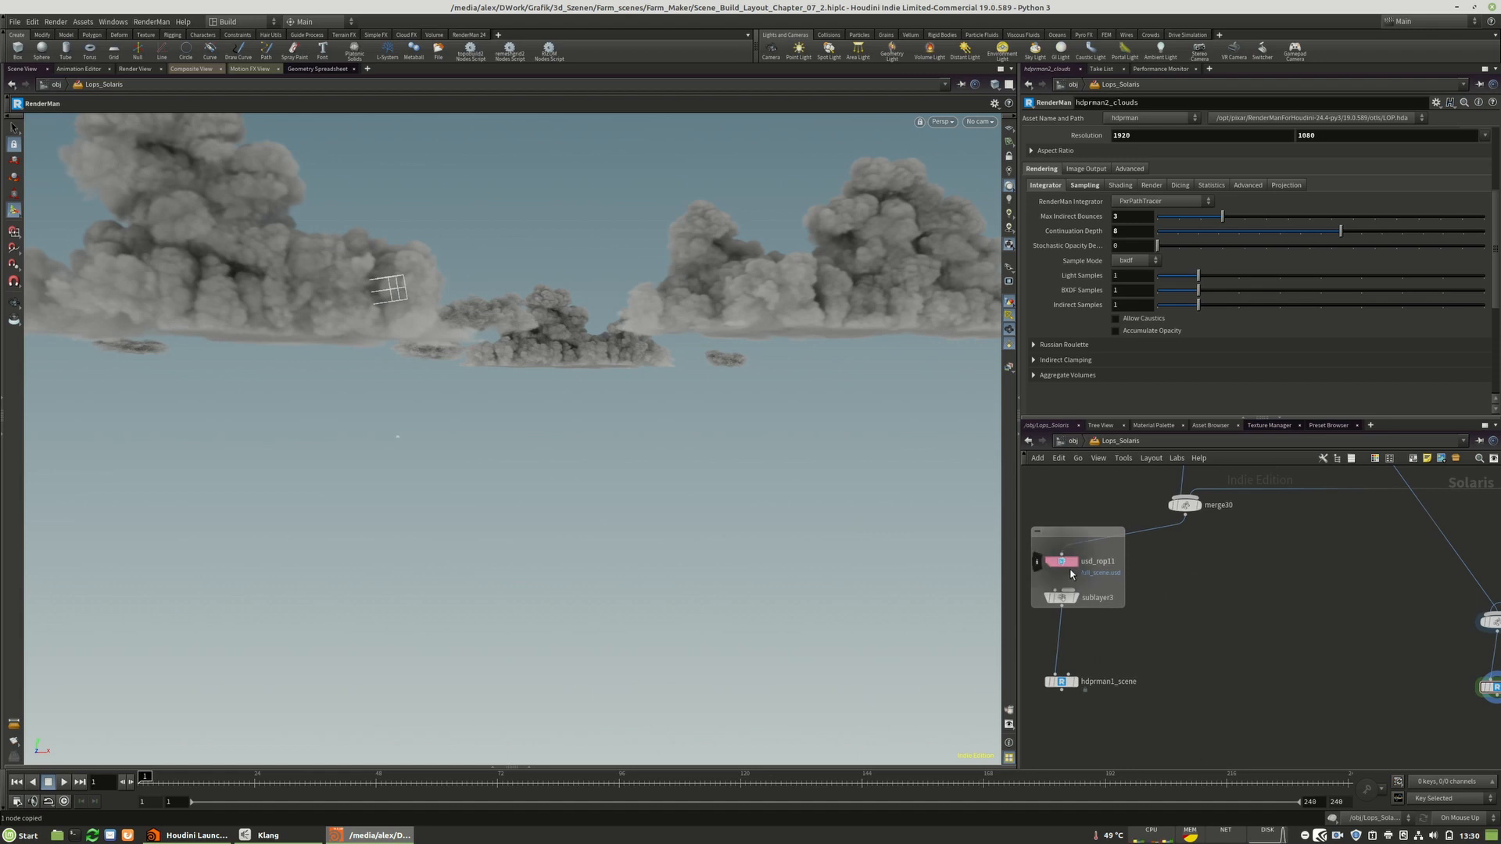
alt+drag(1063, 567, 1352, 578)
middle_drag(1356, 646, 1130, 657)
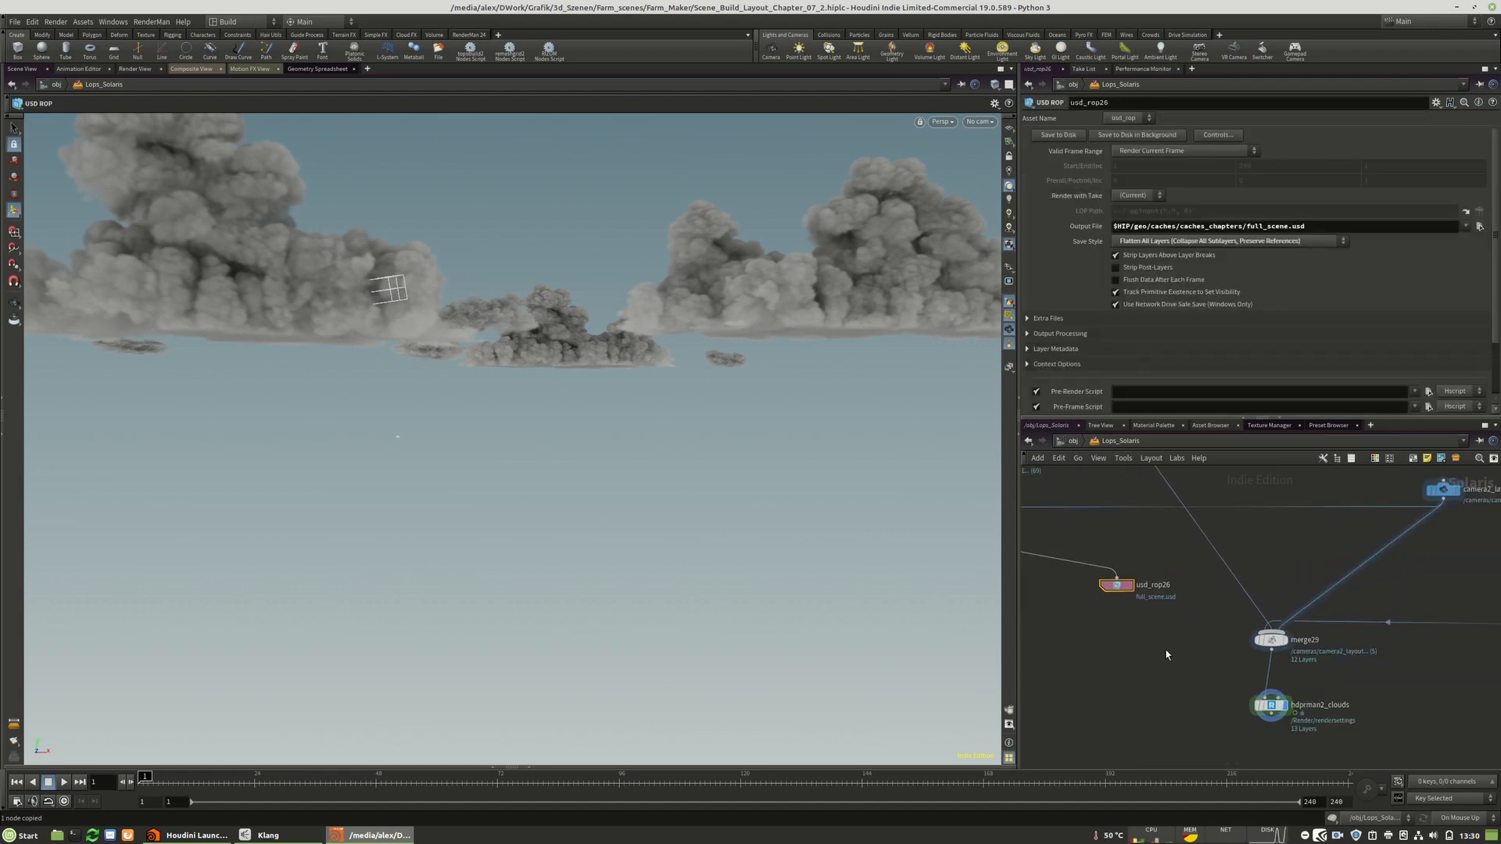
drag(1118, 588, 1154, 606)
middle_drag(1135, 668, 1226, 617)
drag(1397, 661, 1401, 720)
drag(1264, 564, 1260, 634)
- Set the copied USD ROP's output file to $HIP/geo/caches/caches_chapters/full_clouds.usd and shift the node nearer to merge29
click(1285, 226)
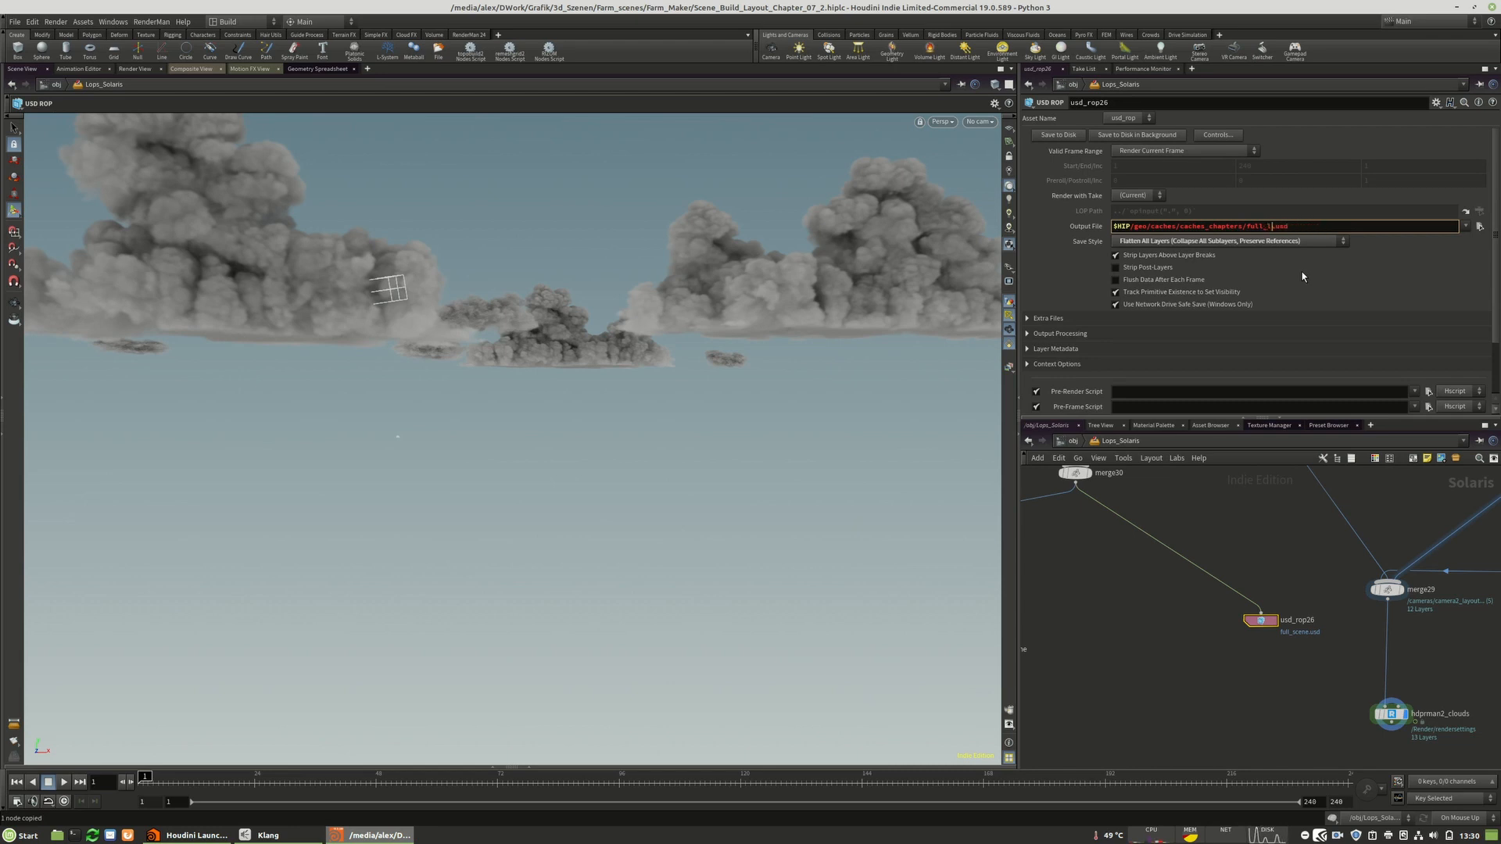
text(clouds)
key(Return)
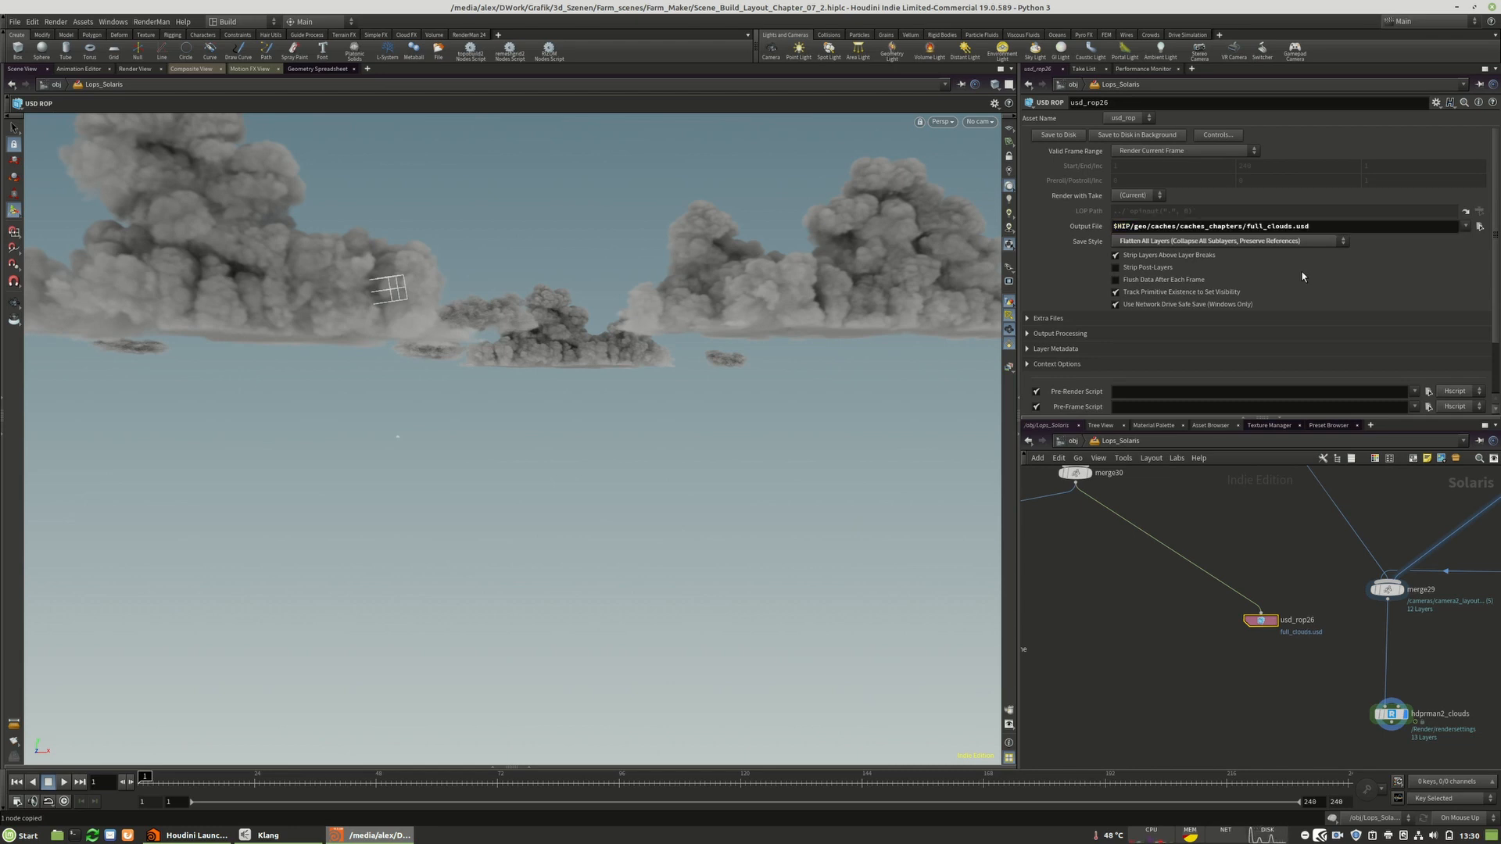
drag(1264, 626, 1292, 621)
scroll(1223, 640, down, 5)
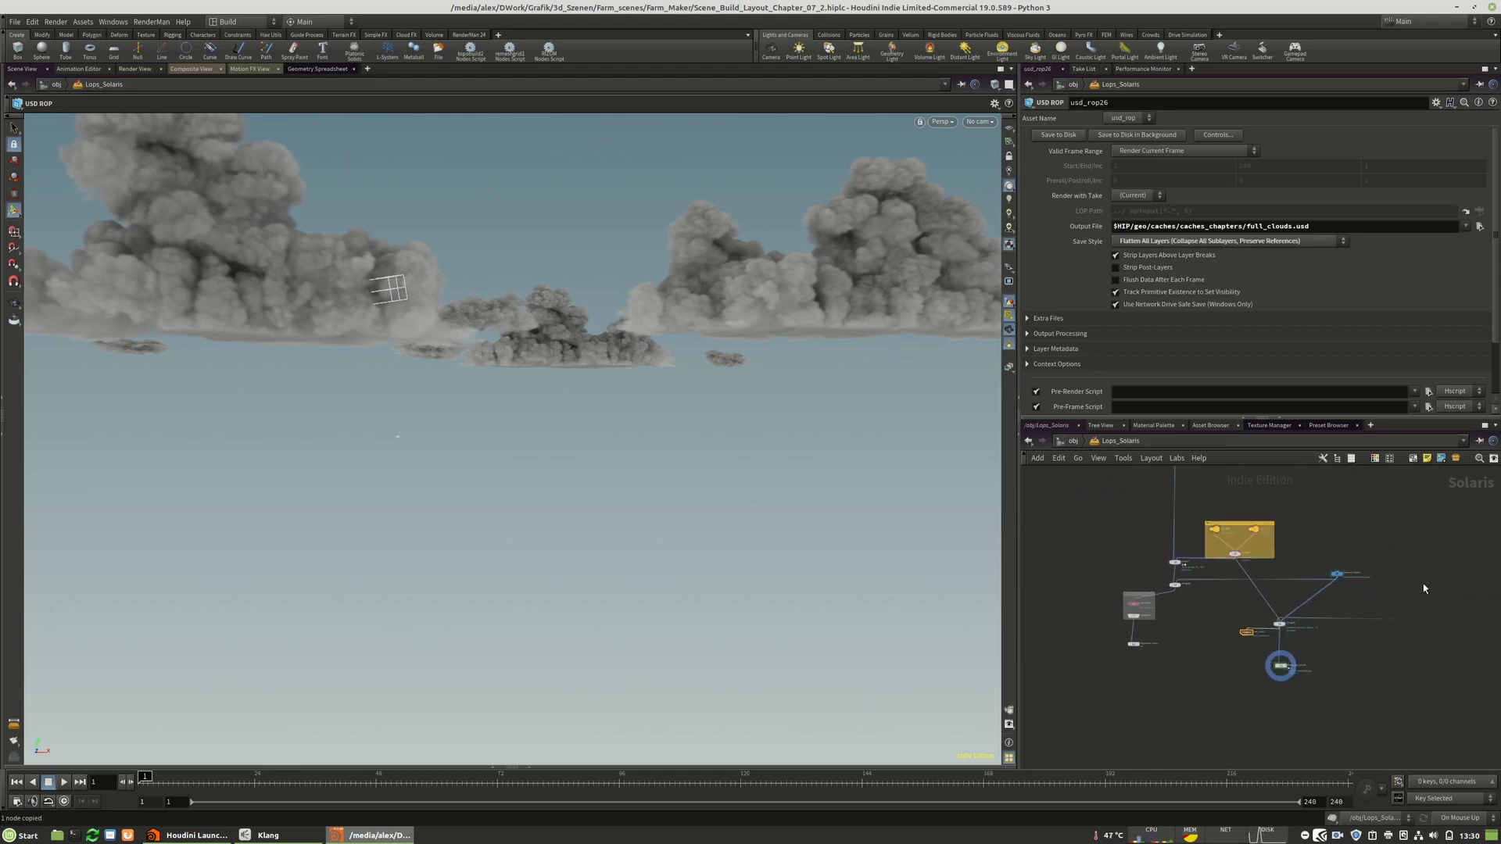
scroll(1322, 603, up, 5)
scroll(1375, 569, down, 6)
scroll(1241, 551, up, 4)
scroll(1209, 547, down, 5)
scroll(1215, 561, down, 2)
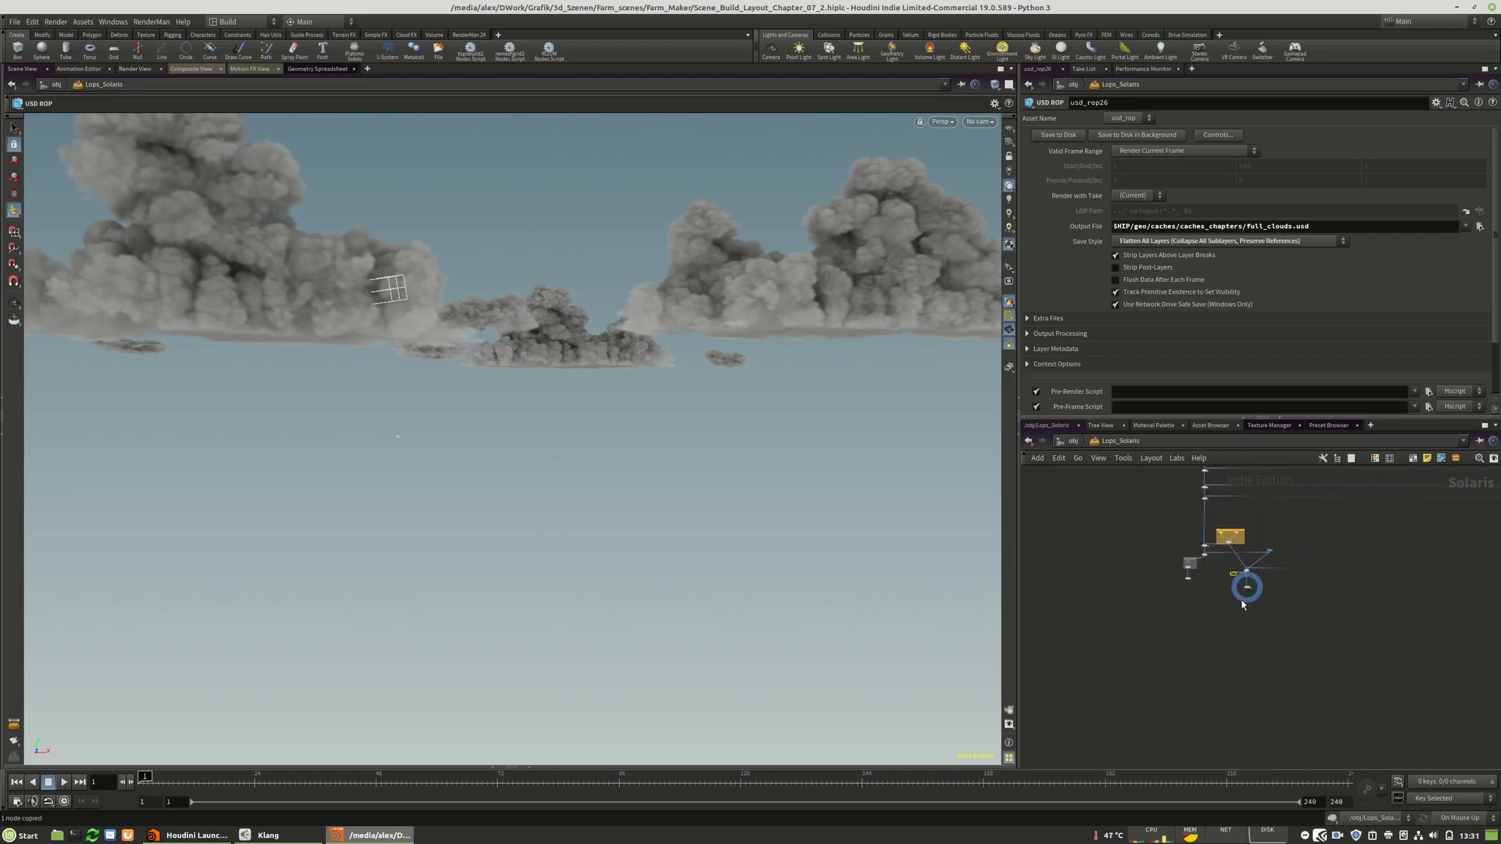
- Paste a copy of the sublayer node below usd_rop26 and set its file to $HIP/geo/caches/caches_chapters/full_clouds.usd
scroll(1243, 605, up, 5)
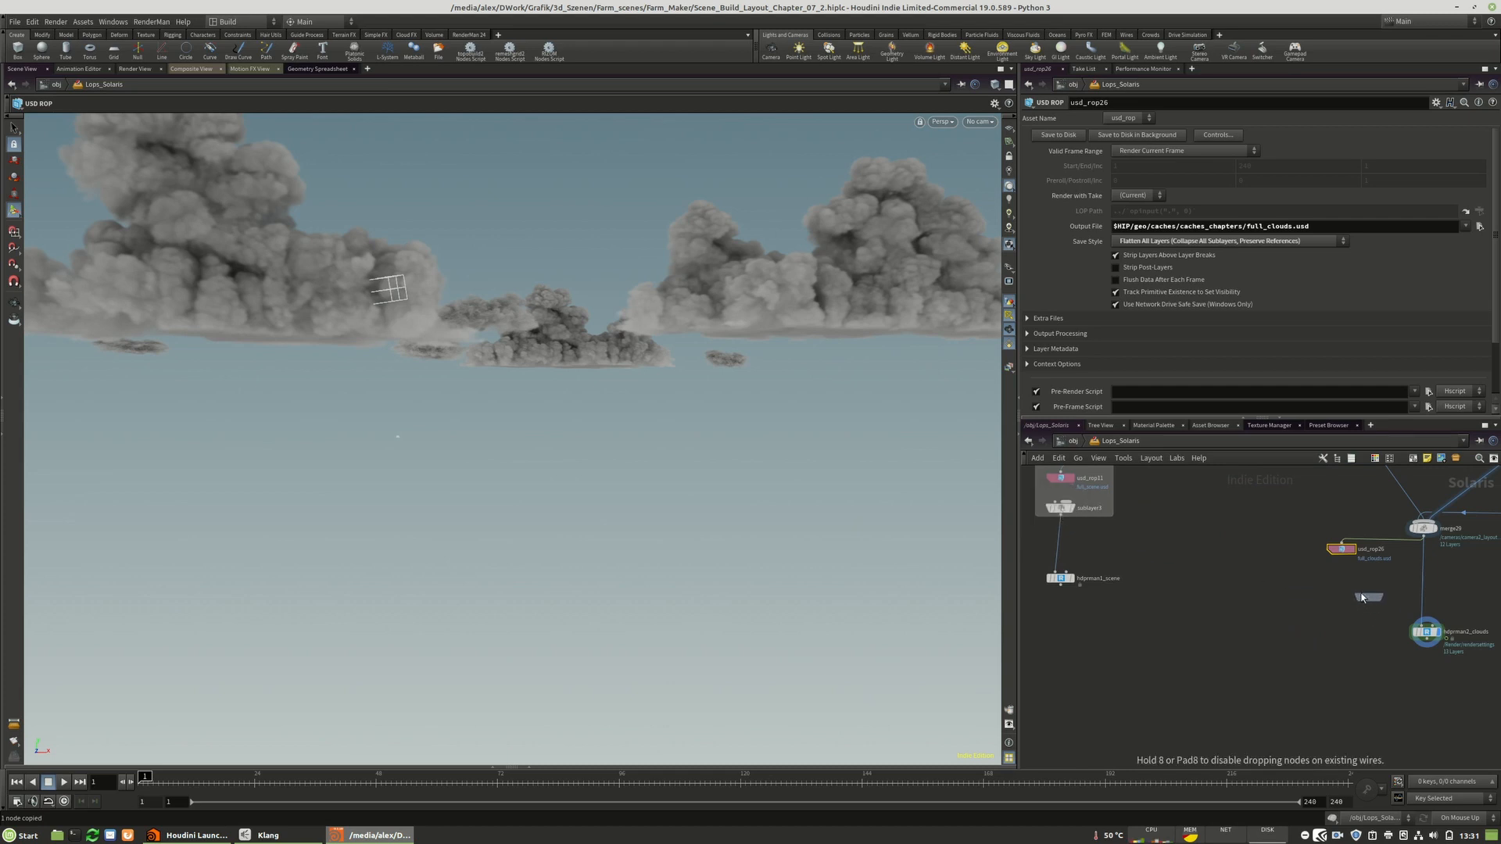
key(ctrl+v)
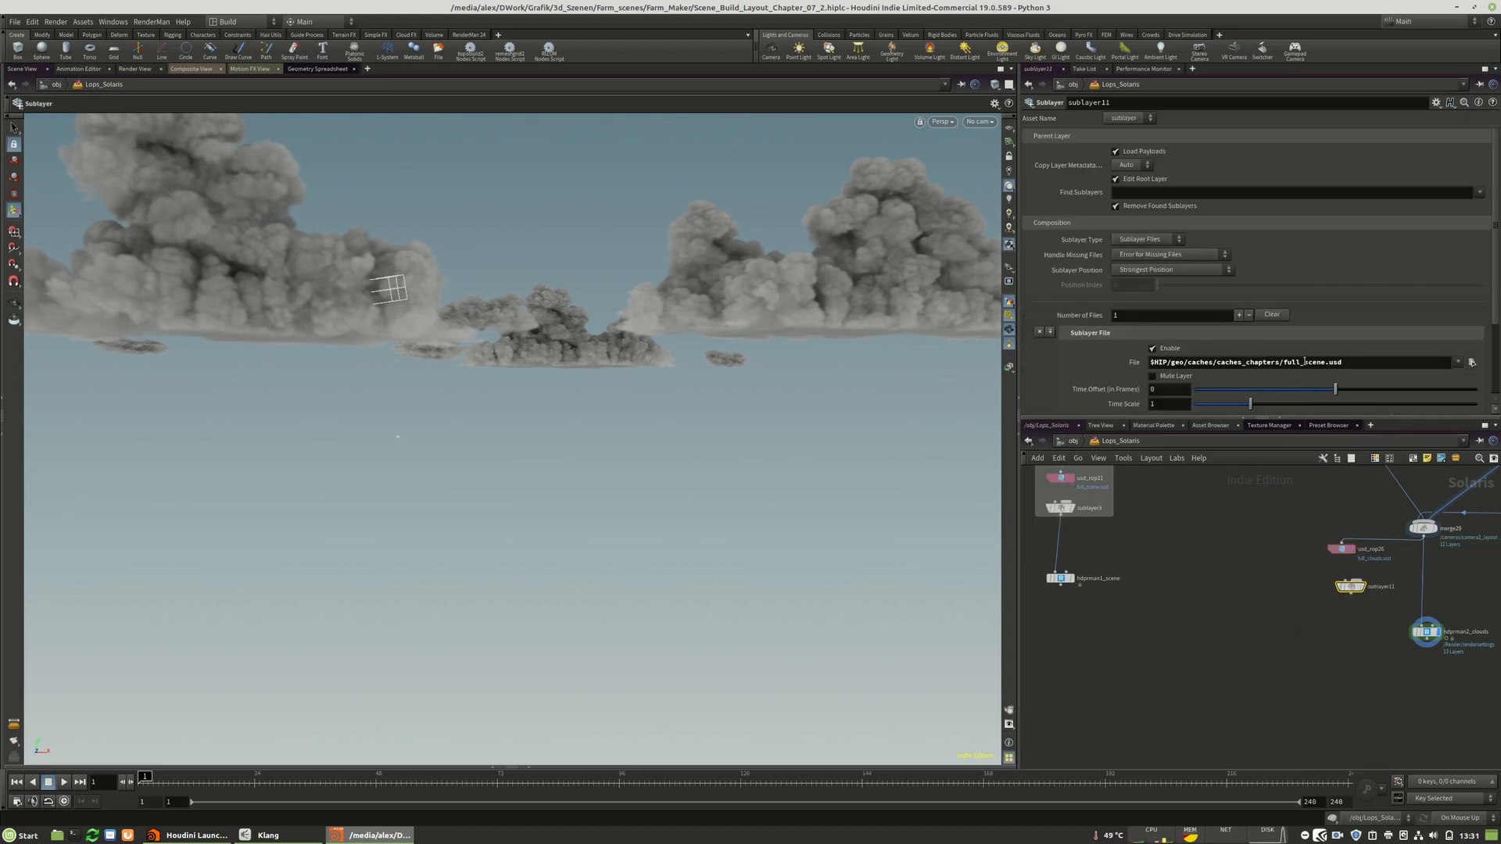
drag(1322, 362, 1326, 362)
text(clouds+)
key(Return)
click(1335, 362)
key(BackSpace)
key(Return)
drag(1351, 585, 1342, 578)
- Save the clouds cache from usd_rop26 to disk and display it through sublayer11
click(1341, 549)
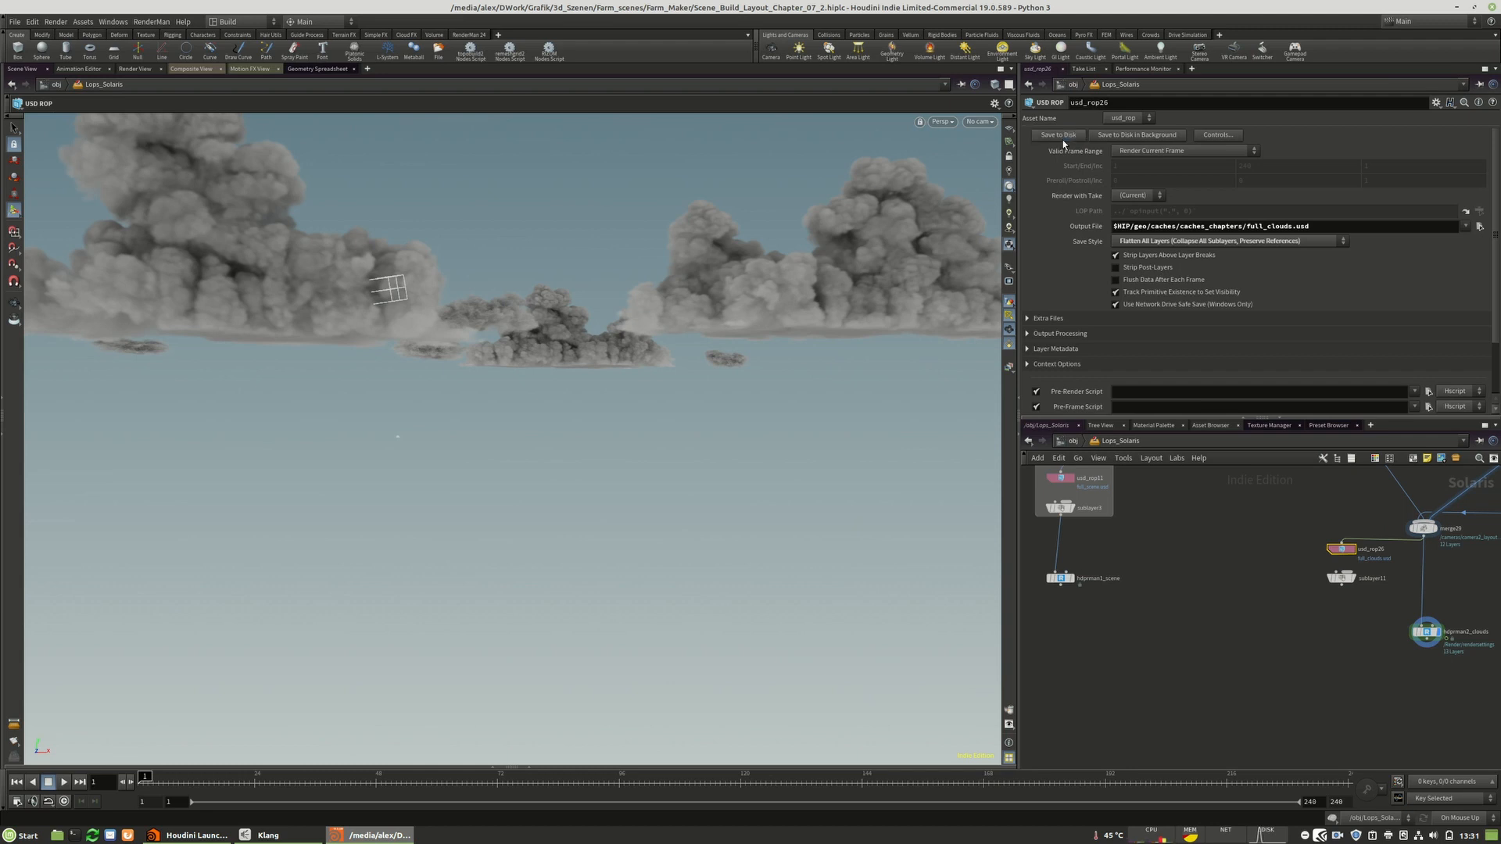
scroll(1386, 577, up, 3)
mouse_move(1375, 583)
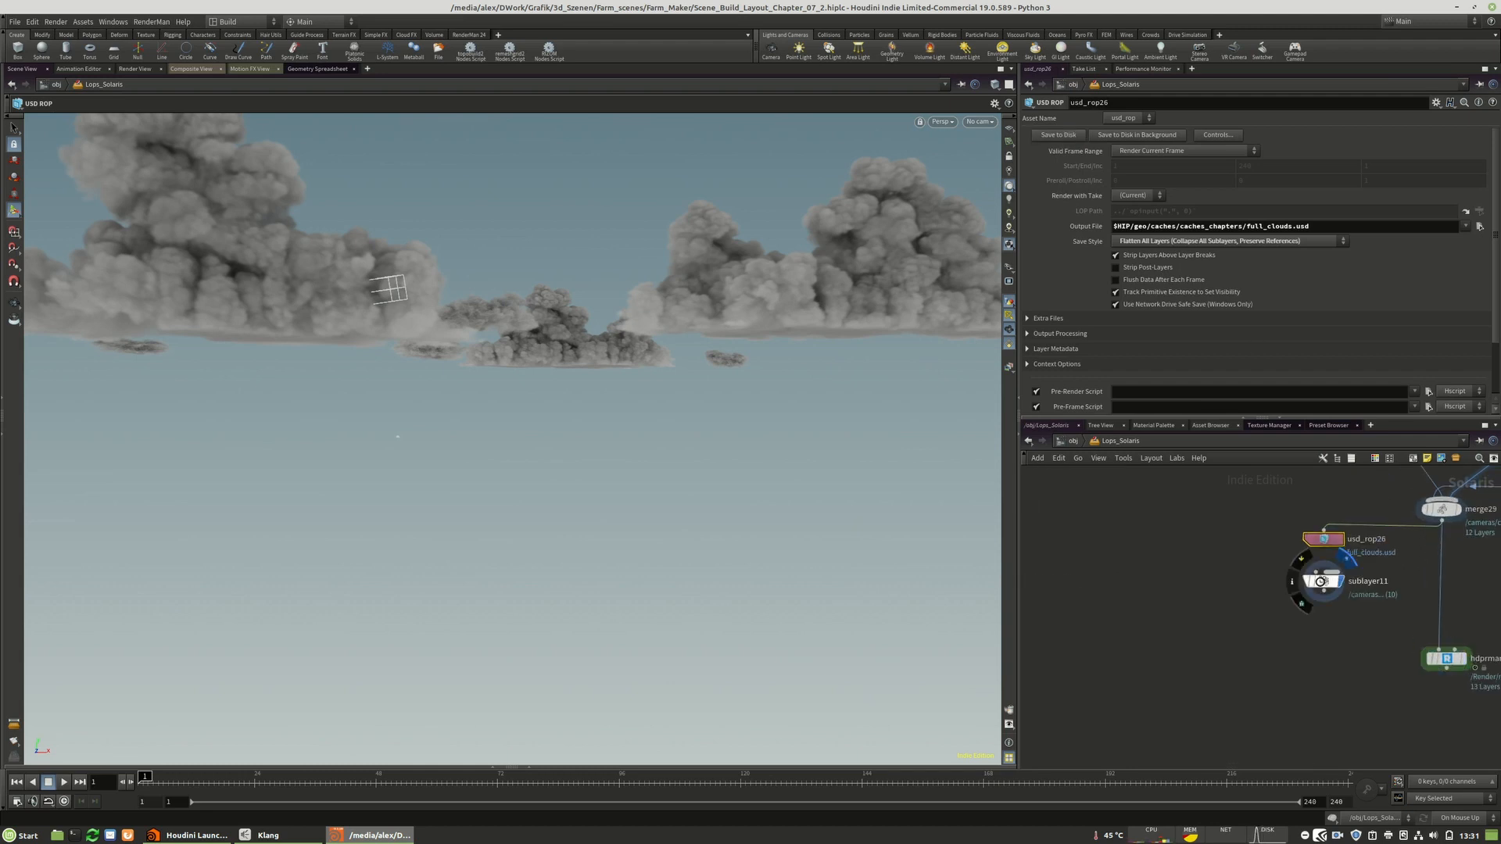
drag(1322, 582, 1373, 582)
click(1377, 582)
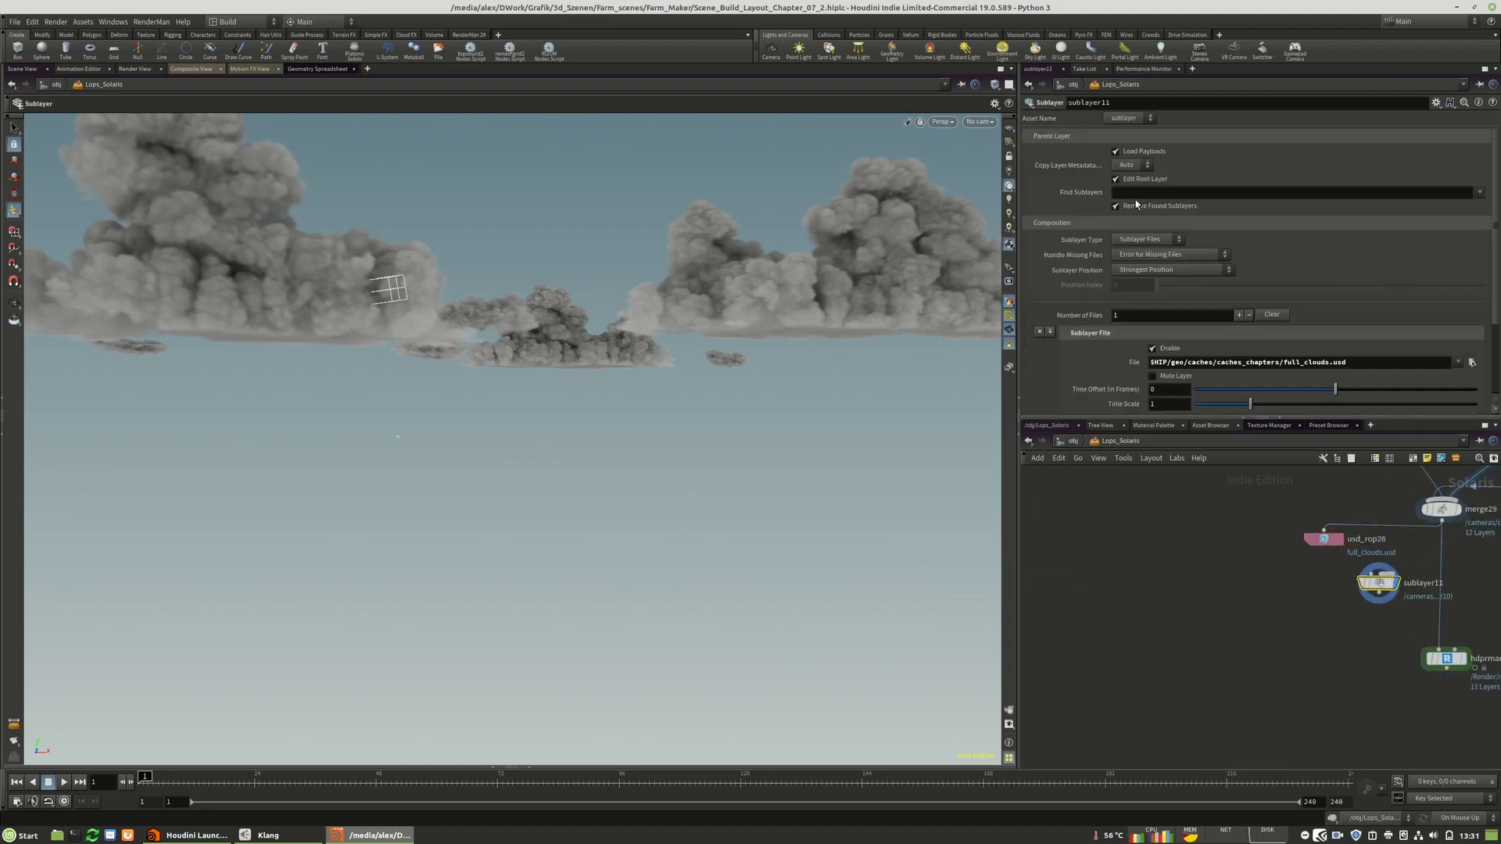
scroll(1125, 250, down, 3)
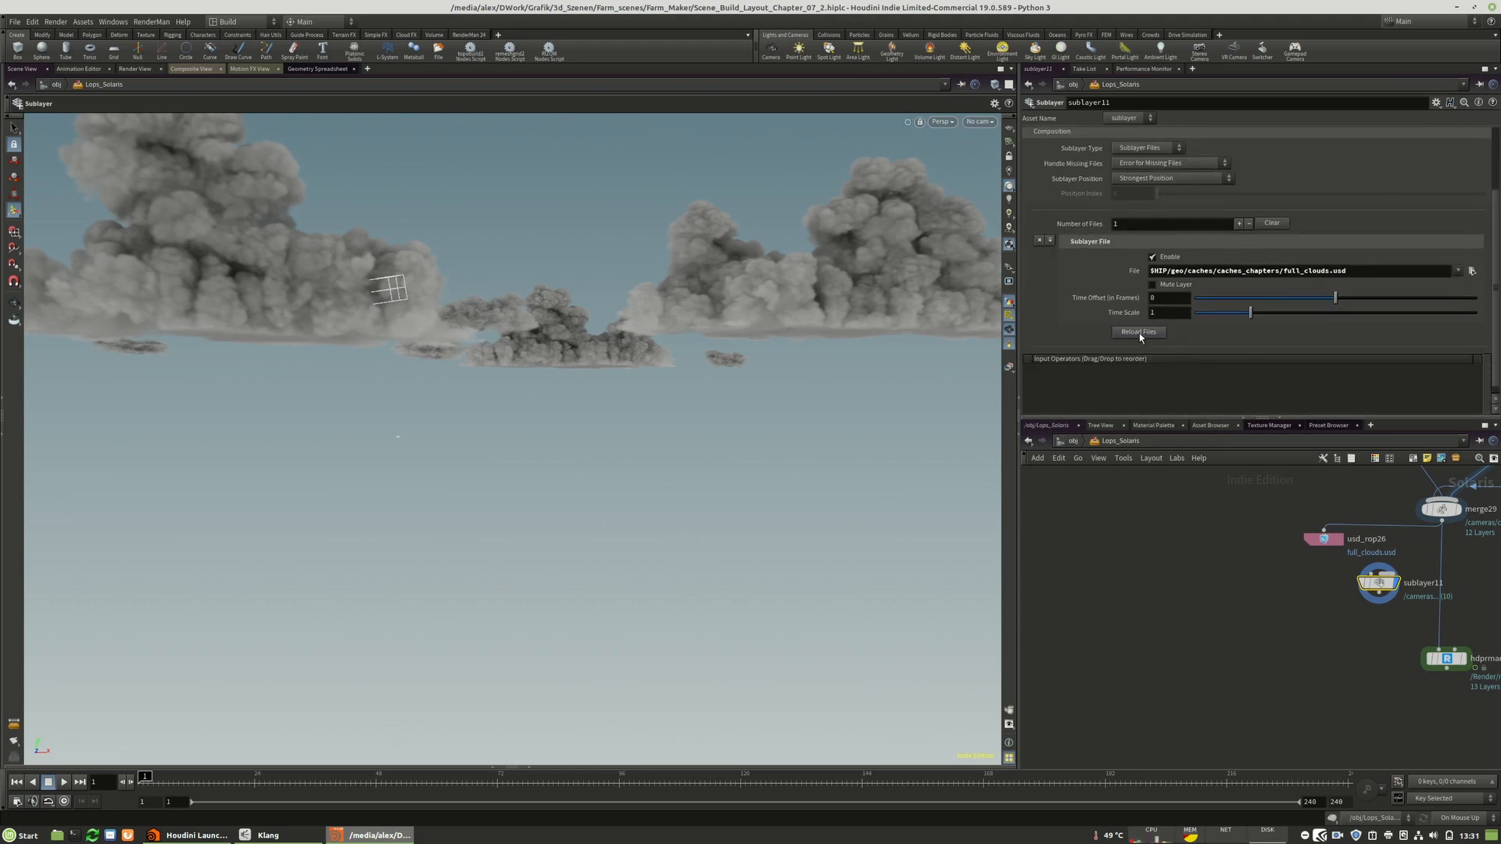
scroll(1106, 183, up, 3)
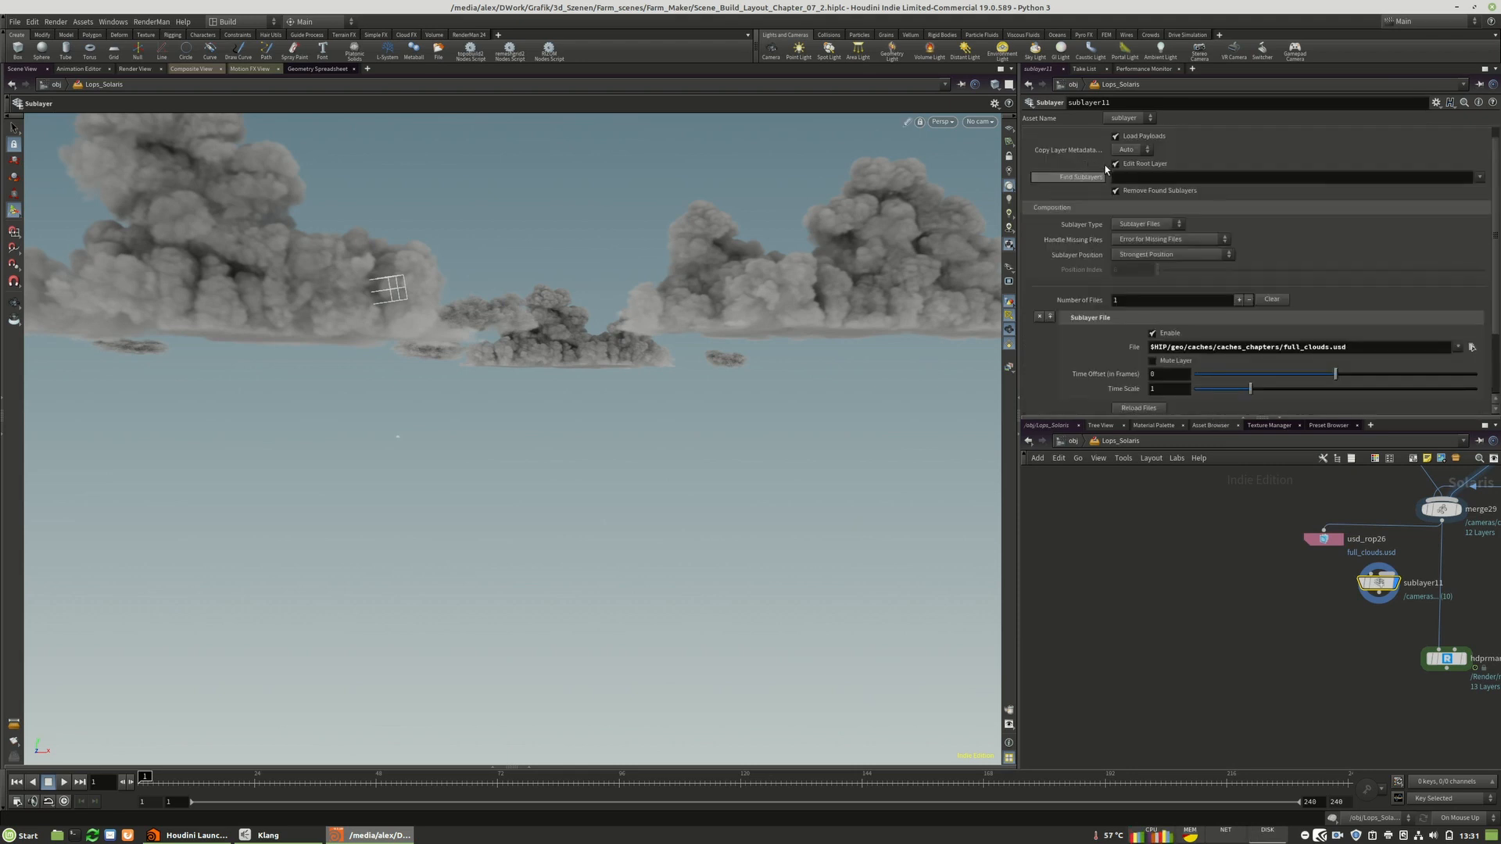
- Insert usd_rop26 and sublayer11 into the connection between merge29 and hdprman2_clouds
drag(1378, 583, 1446, 610)
drag(1324, 539, 1434, 570)
scroll(1324, 550, down, 6)
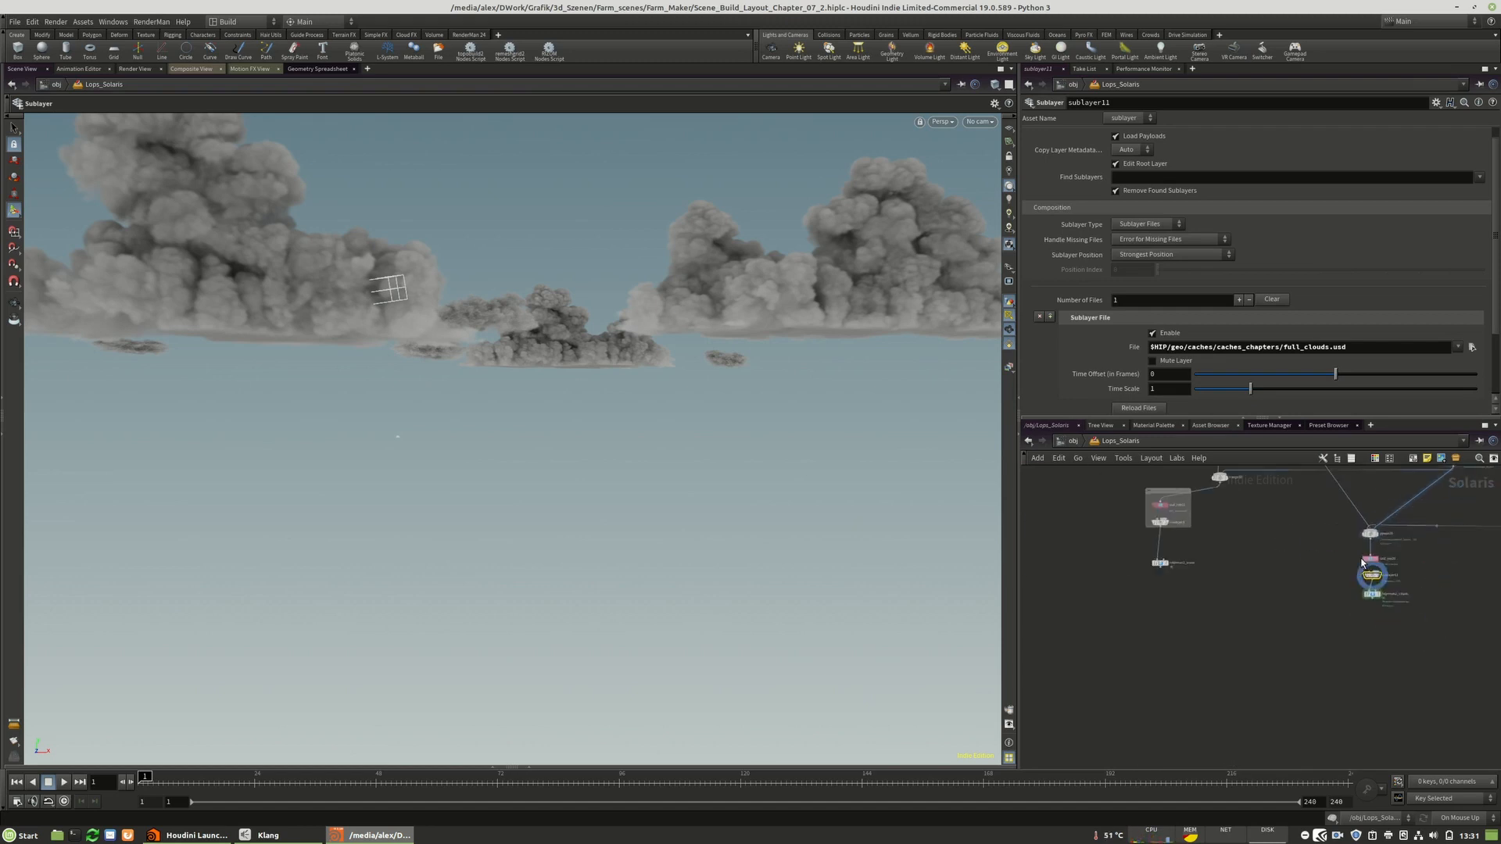
scroll(1224, 540, up, 2)
- Enclose usd_rop26 and sublayer11 in a network box, then align the scene branch's cache box and both RenderMan nodes with it
middle_drag(1236, 551, 1124, 565)
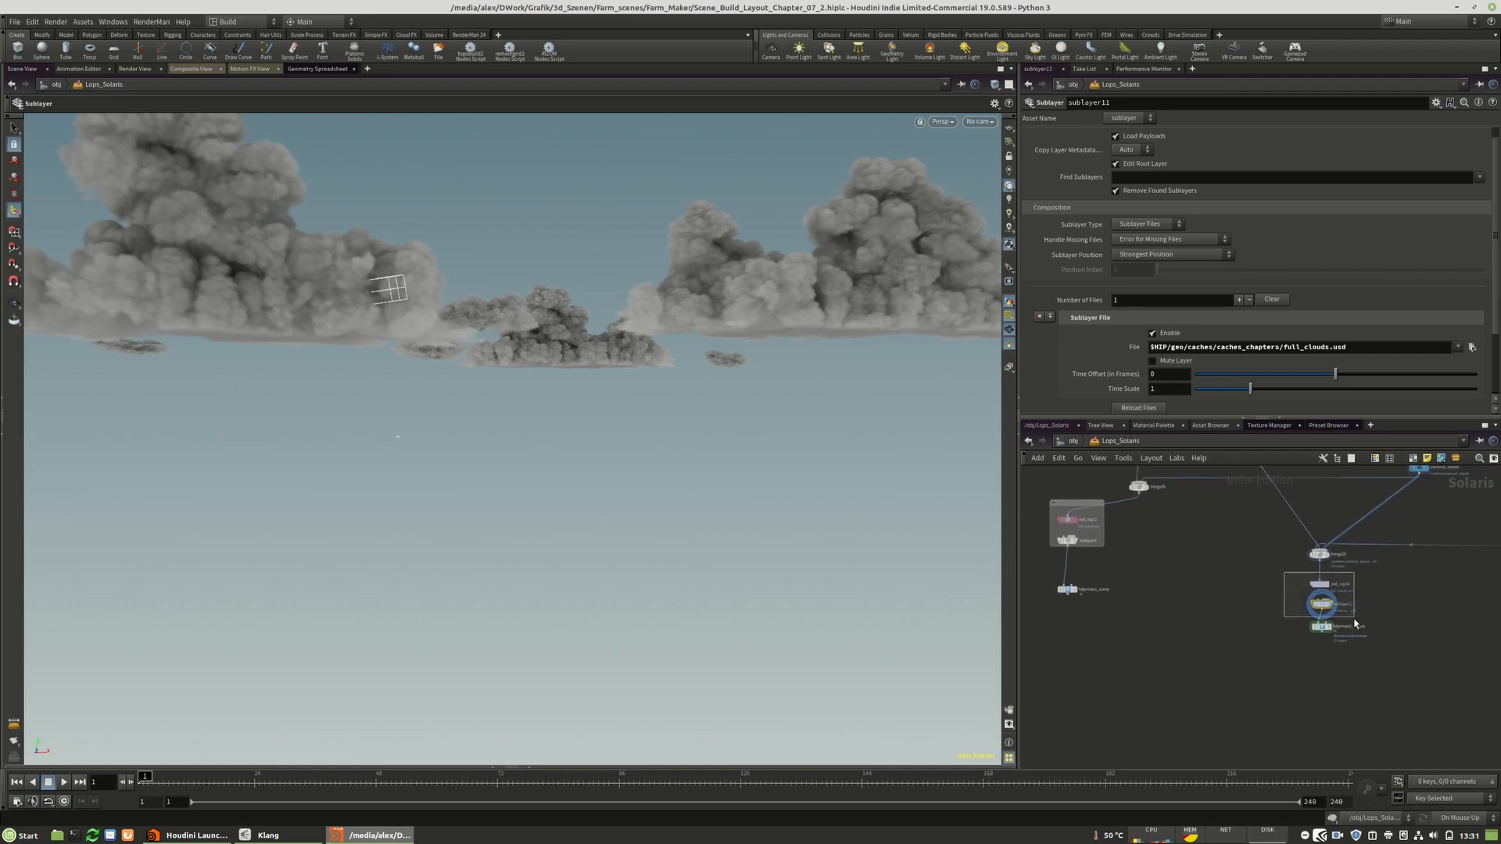
drag(1355, 623, 1355, 623)
drag(1321, 625, 1321, 654)
drag(1071, 595, 1071, 650)
drag(1067, 504, 1138, 569)
drag(1079, 646, 1150, 657)
- Colour the hdprman1_scene and hdprman2_clouds nodes black
drag(1387, 716, 1118, 639)
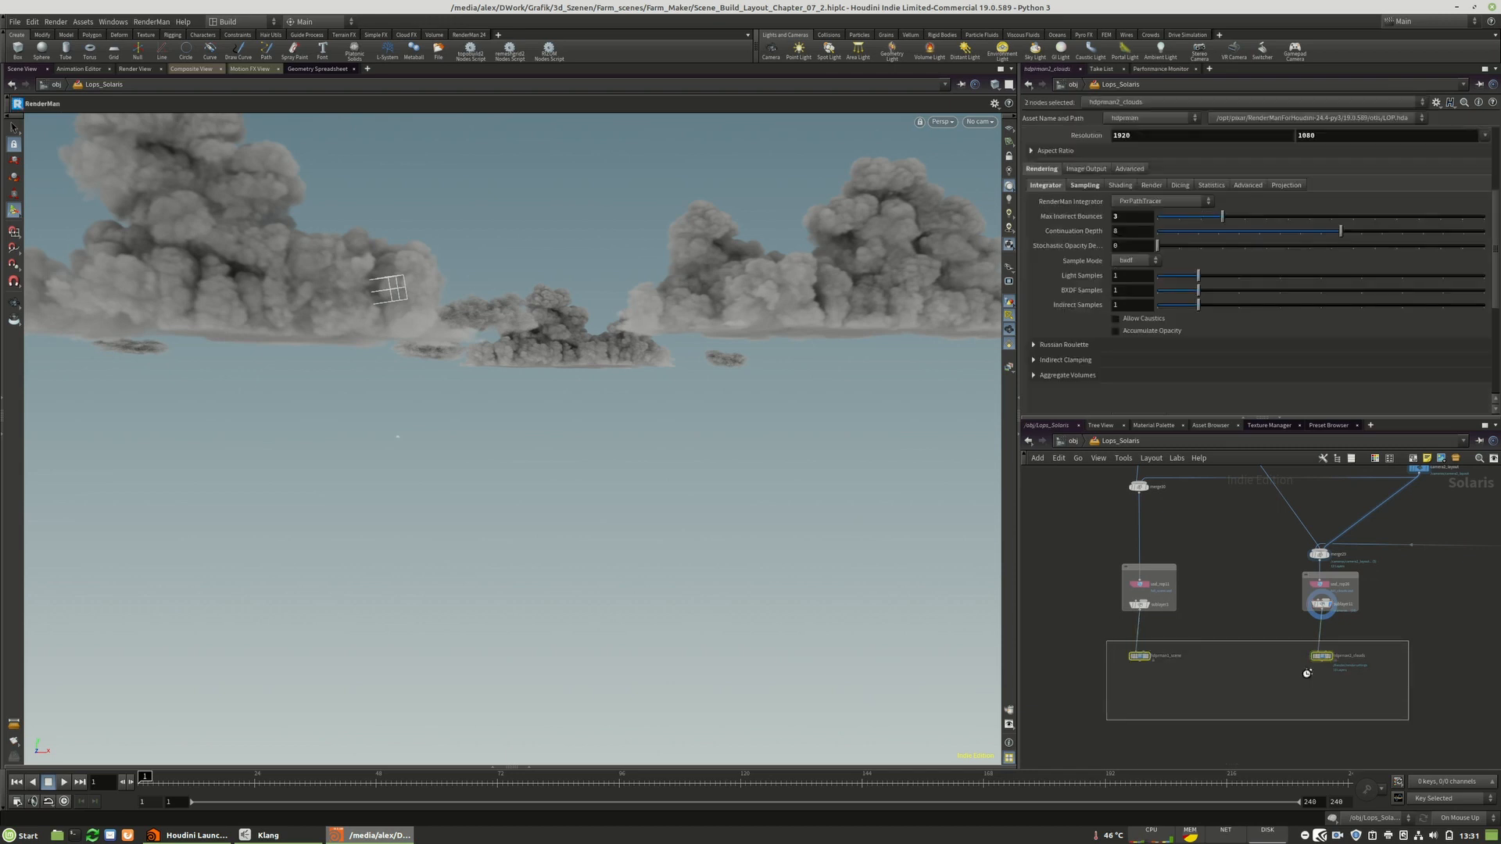
key(c)
key(c)
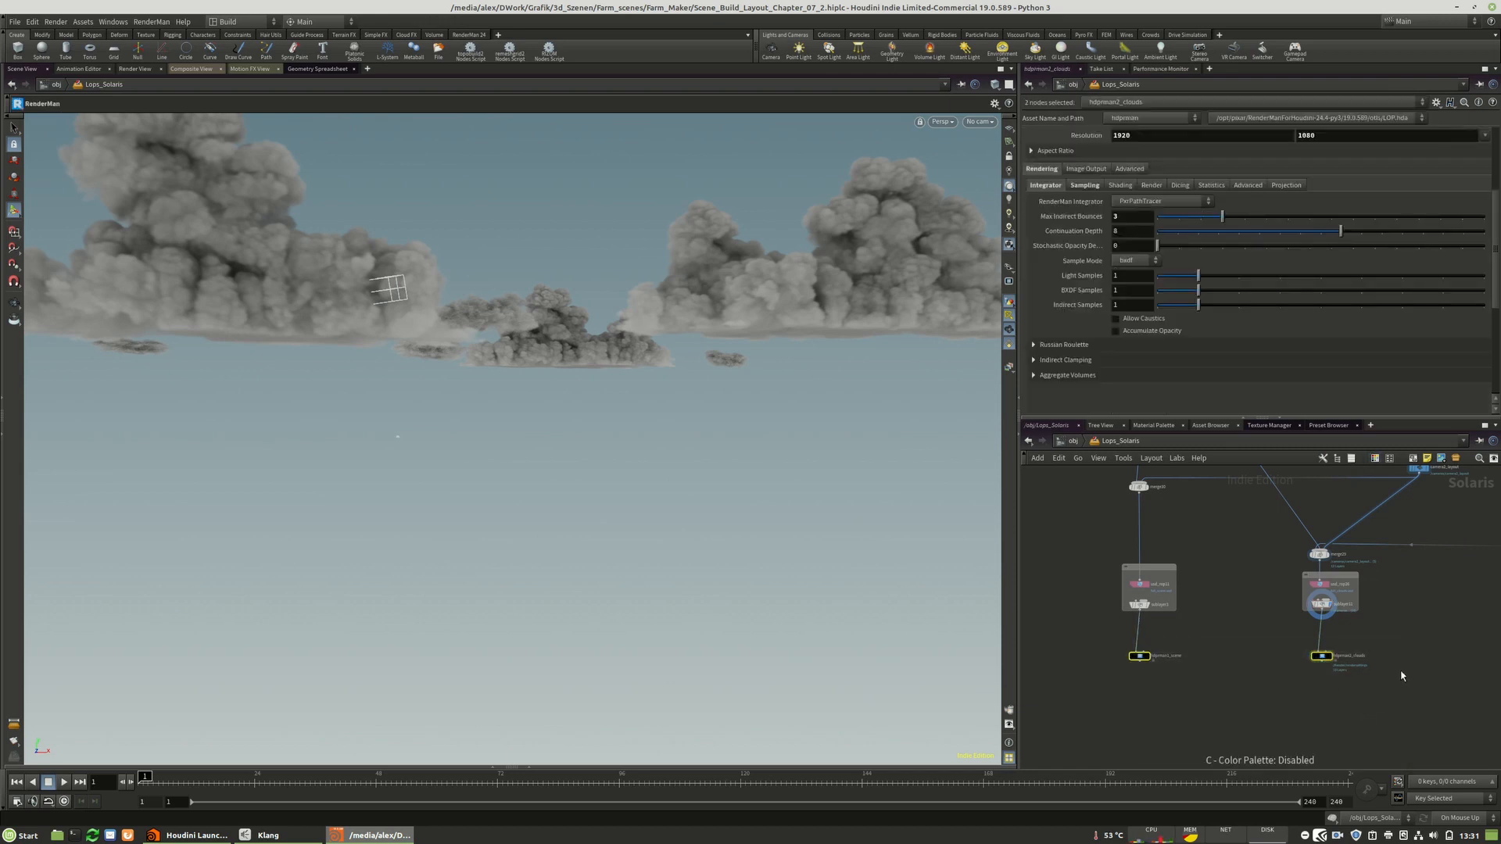
click(1400, 673)
scroll(1166, 715, down, 8)
scroll(1180, 696, up, 8)
drag(1403, 676, 1126, 634)
key(c)
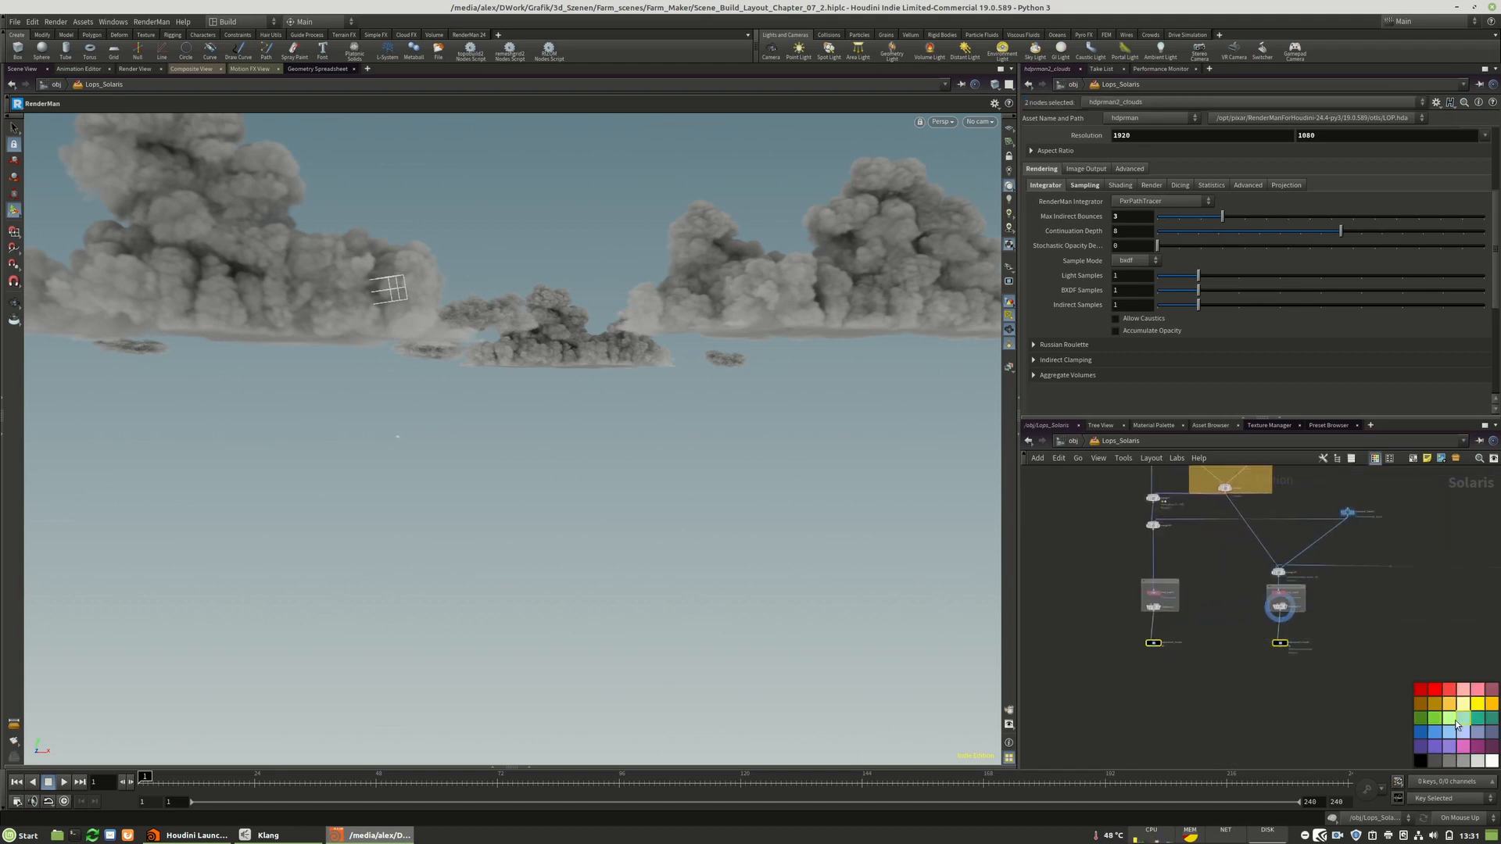
click(1229, 701)
- Examine the whole node network and its outlying node groups, then the clouds branch with hdprman2_clouds selected
scroll(1229, 701, down, 6)
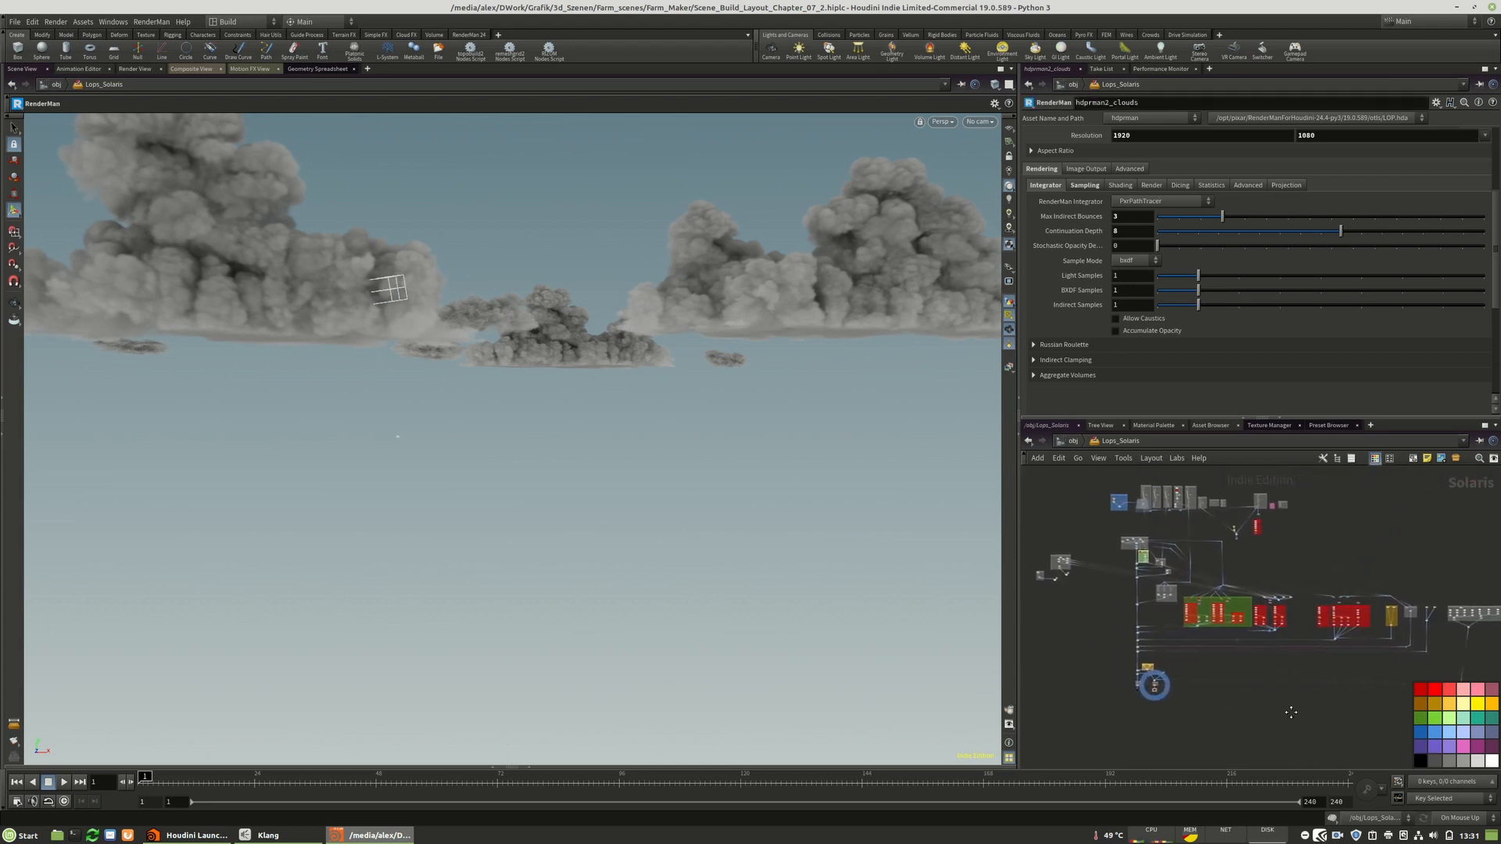
scroll(1082, 552, down, 5)
scroll(1296, 589, up, 5)
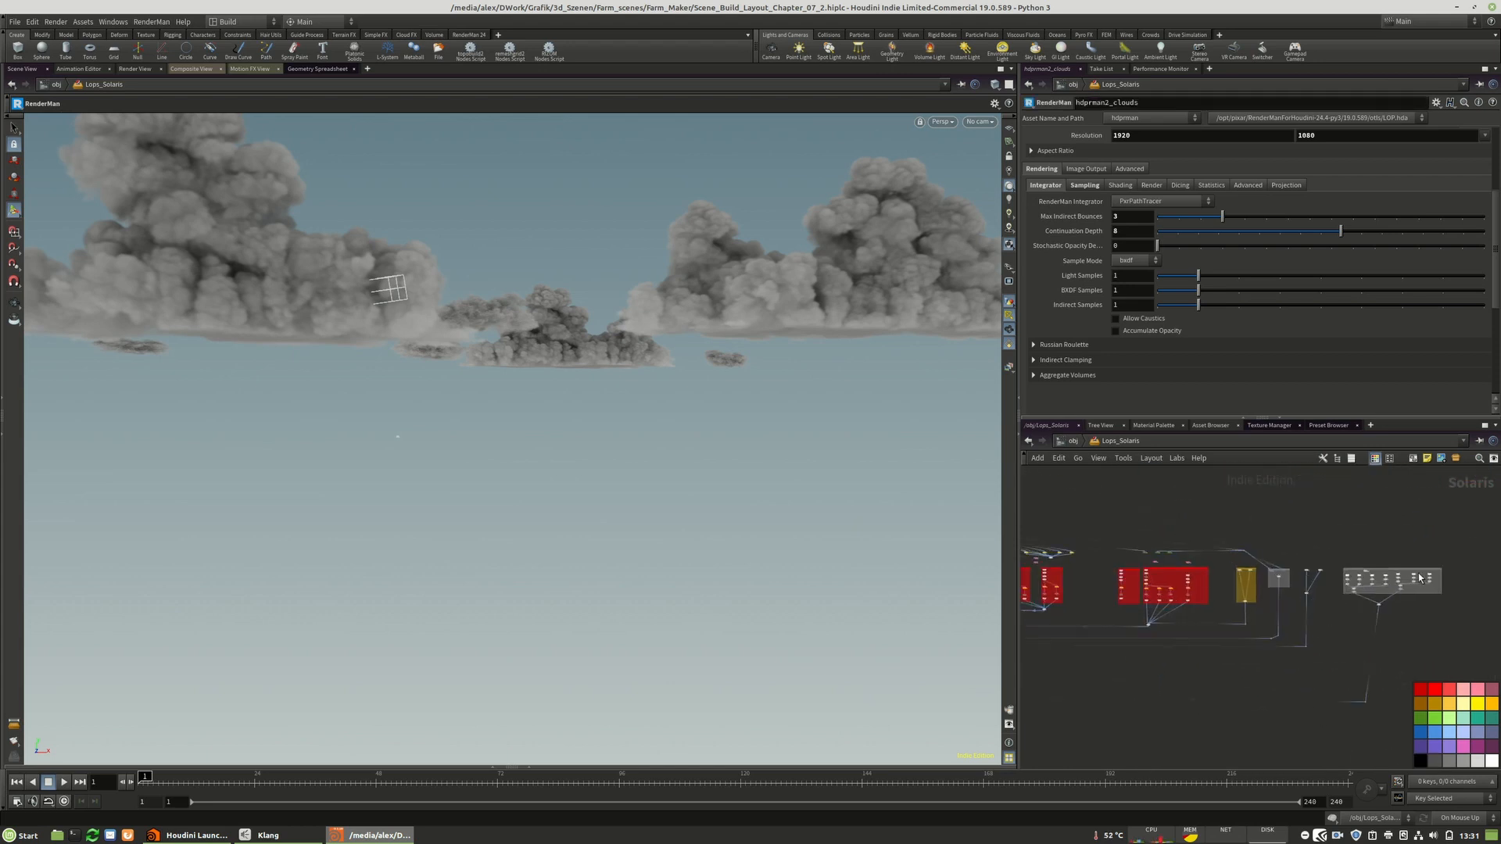
scroll(1410, 573, up, 4)
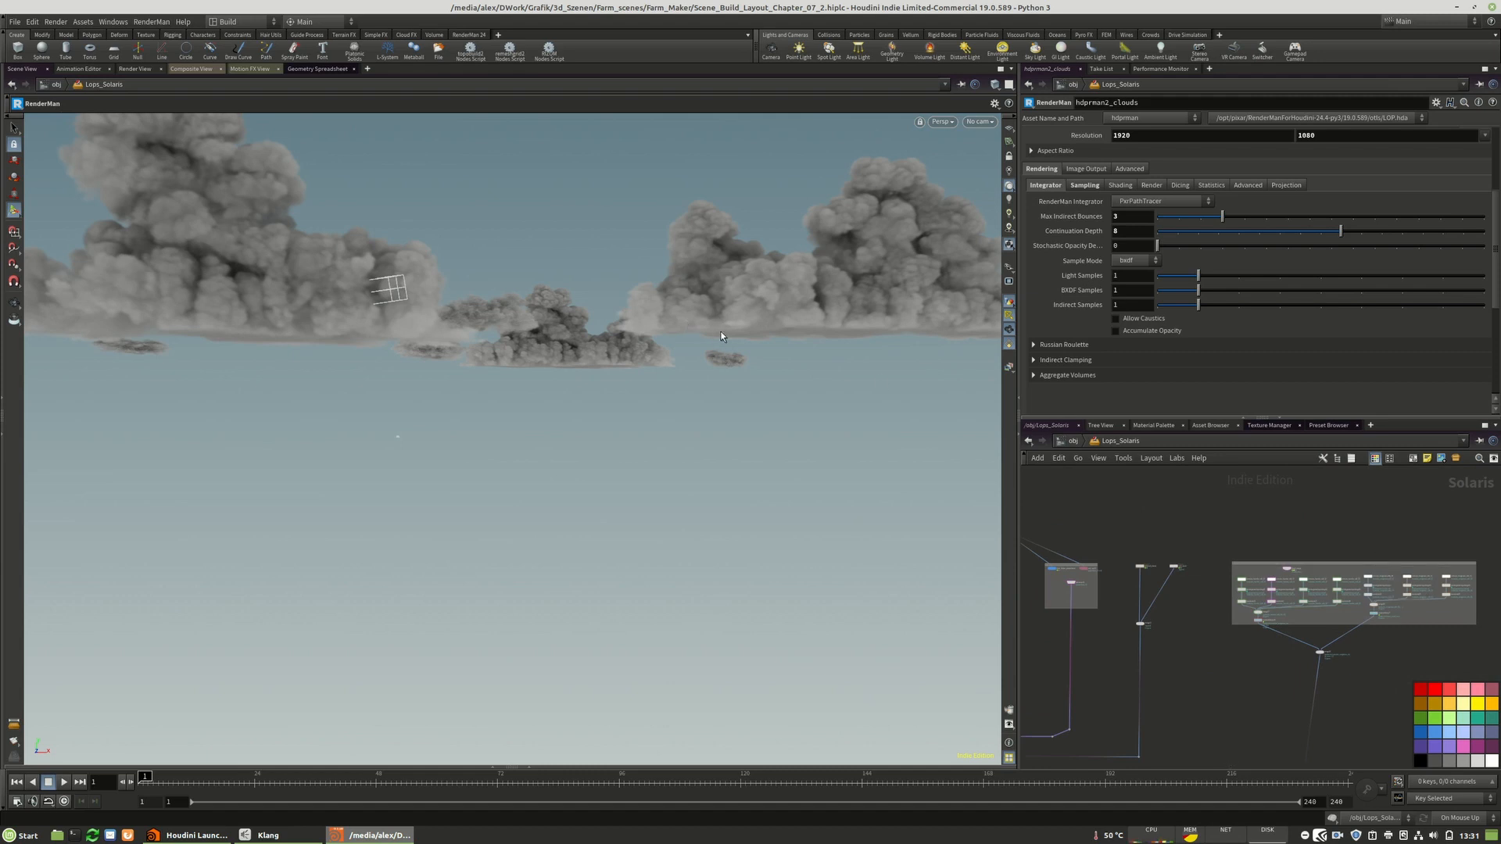
scroll(1419, 535, down, 5)
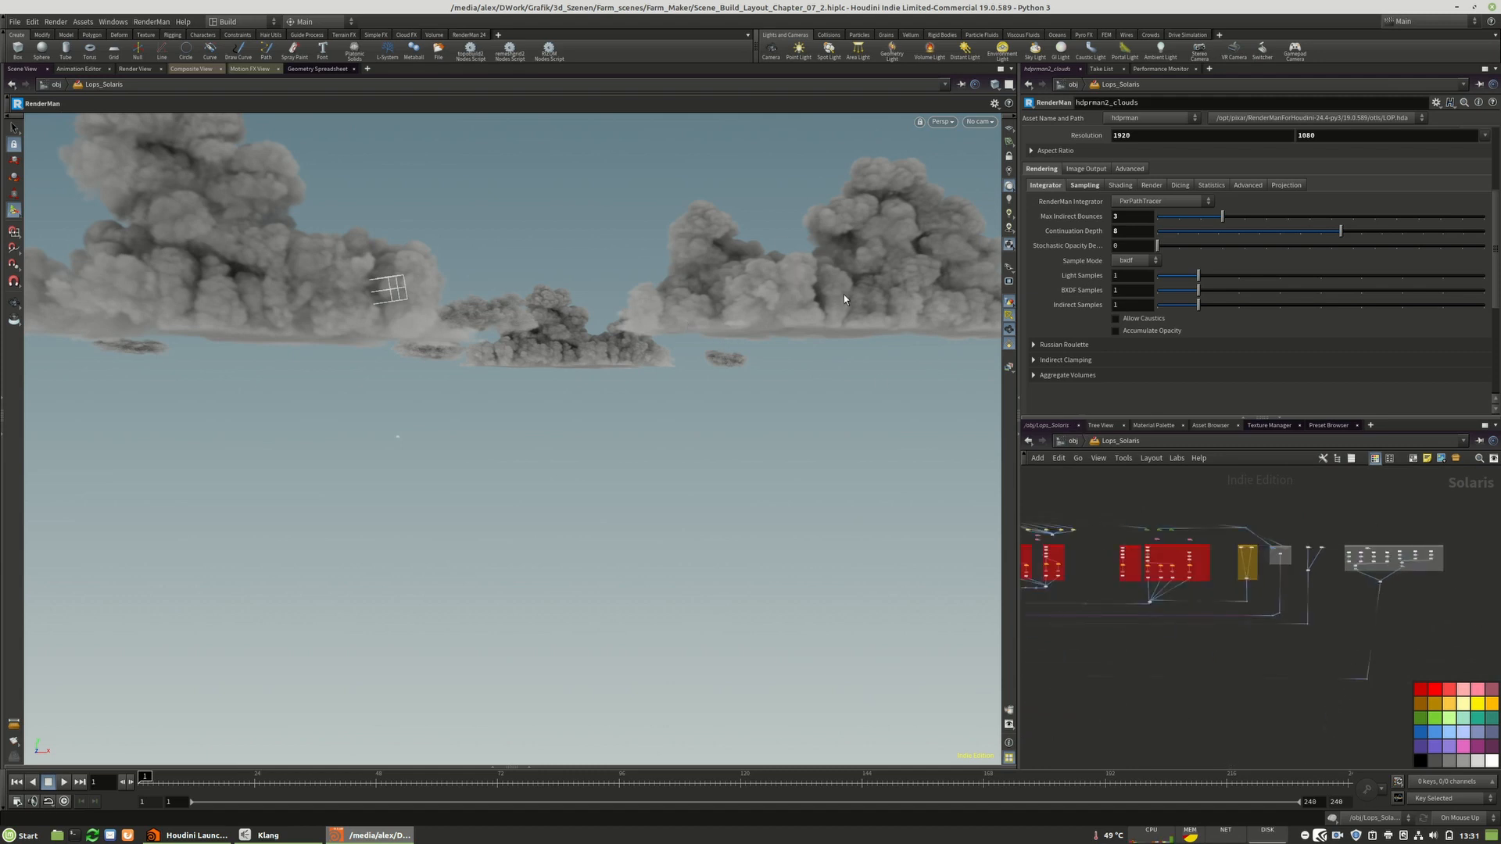
scroll(1367, 592, down, 5)
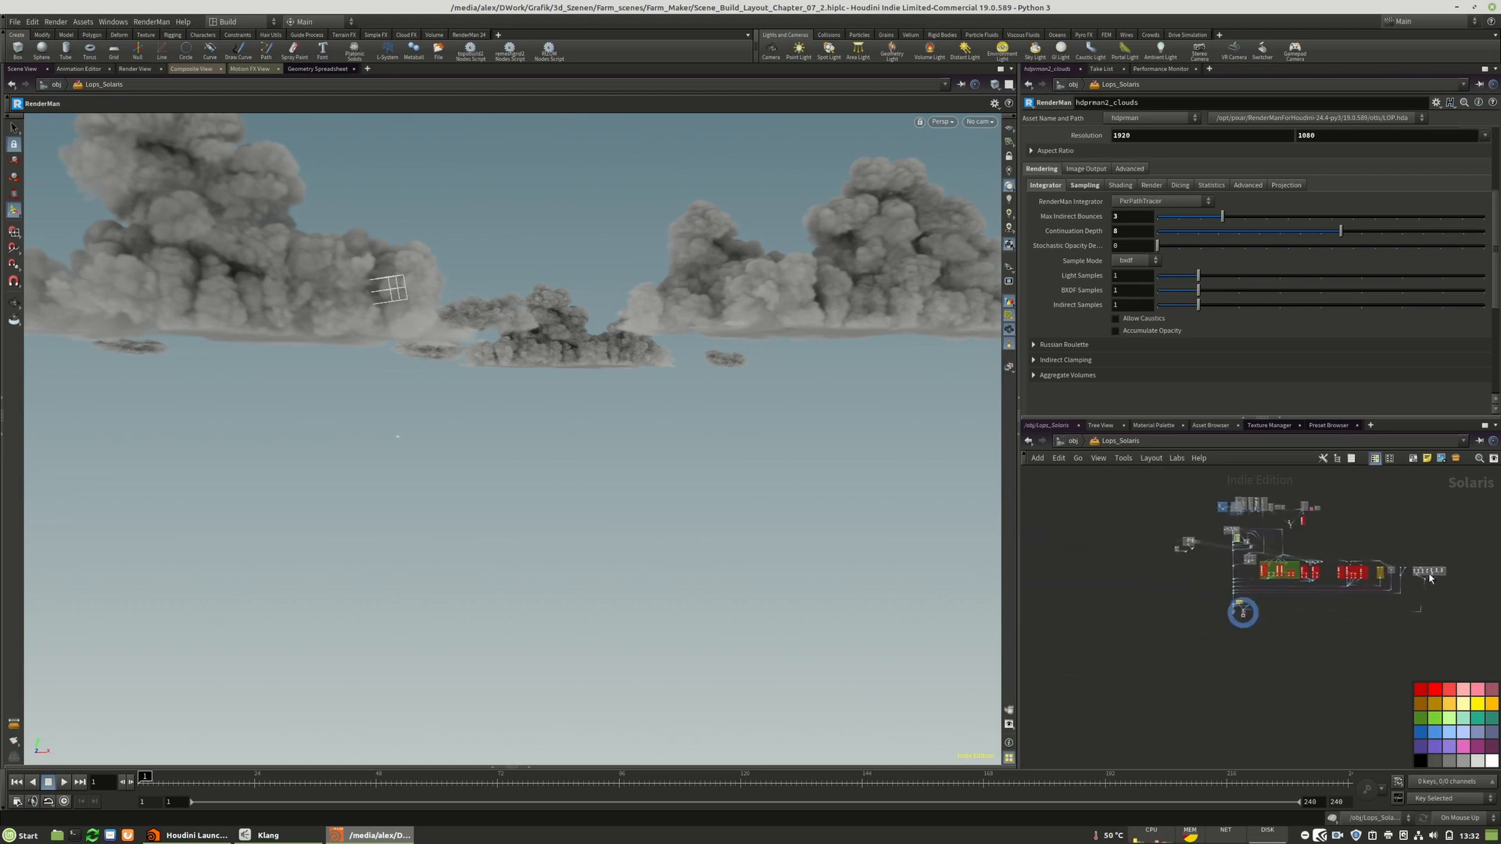
scroll(1245, 606, up, 8)
scroll(1207, 711, up, 5)
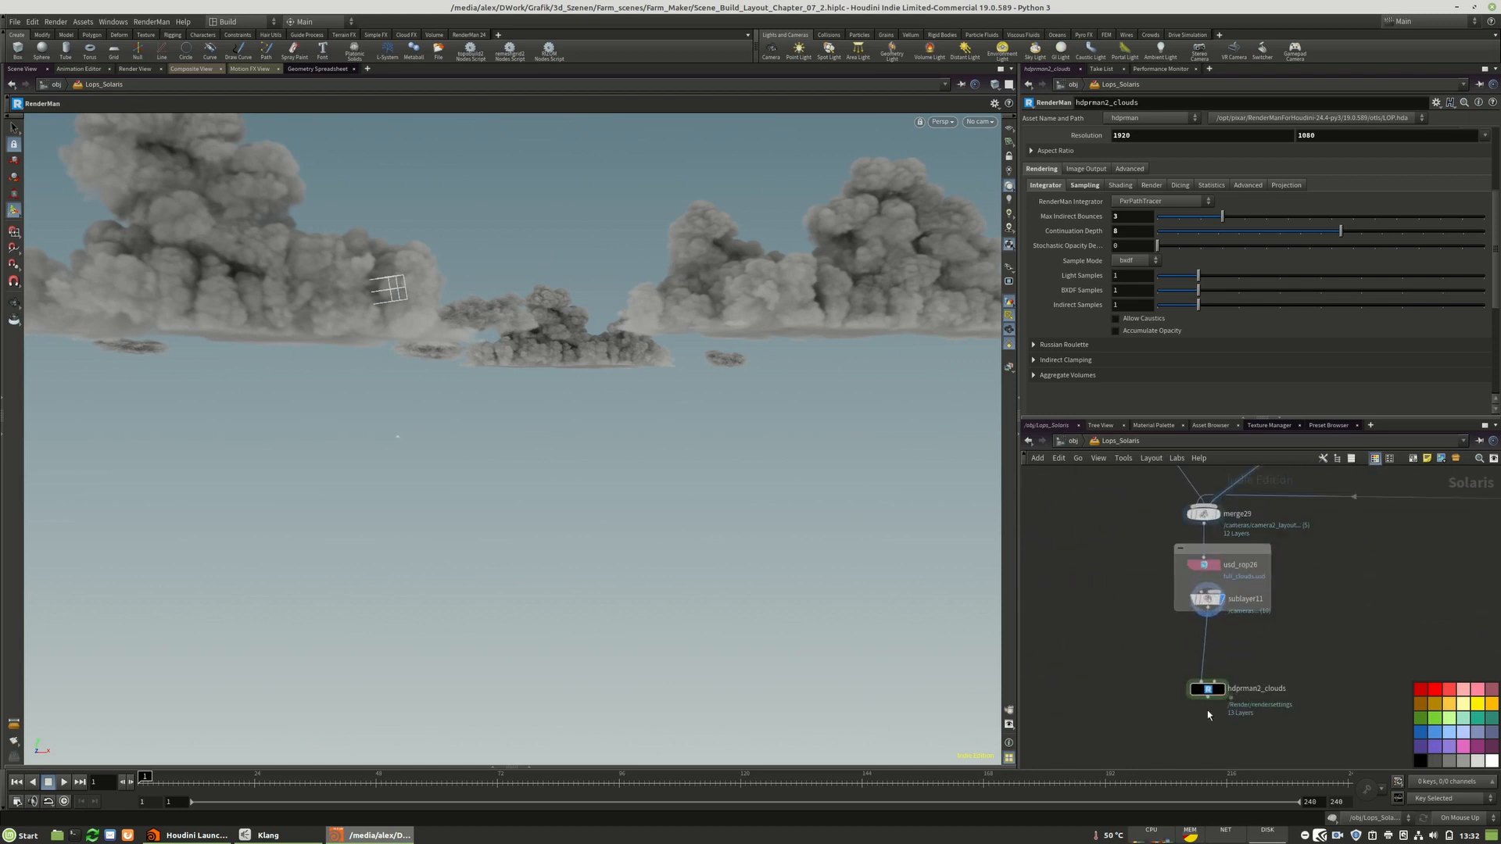
middle_drag(1260, 661, 1367, 697)
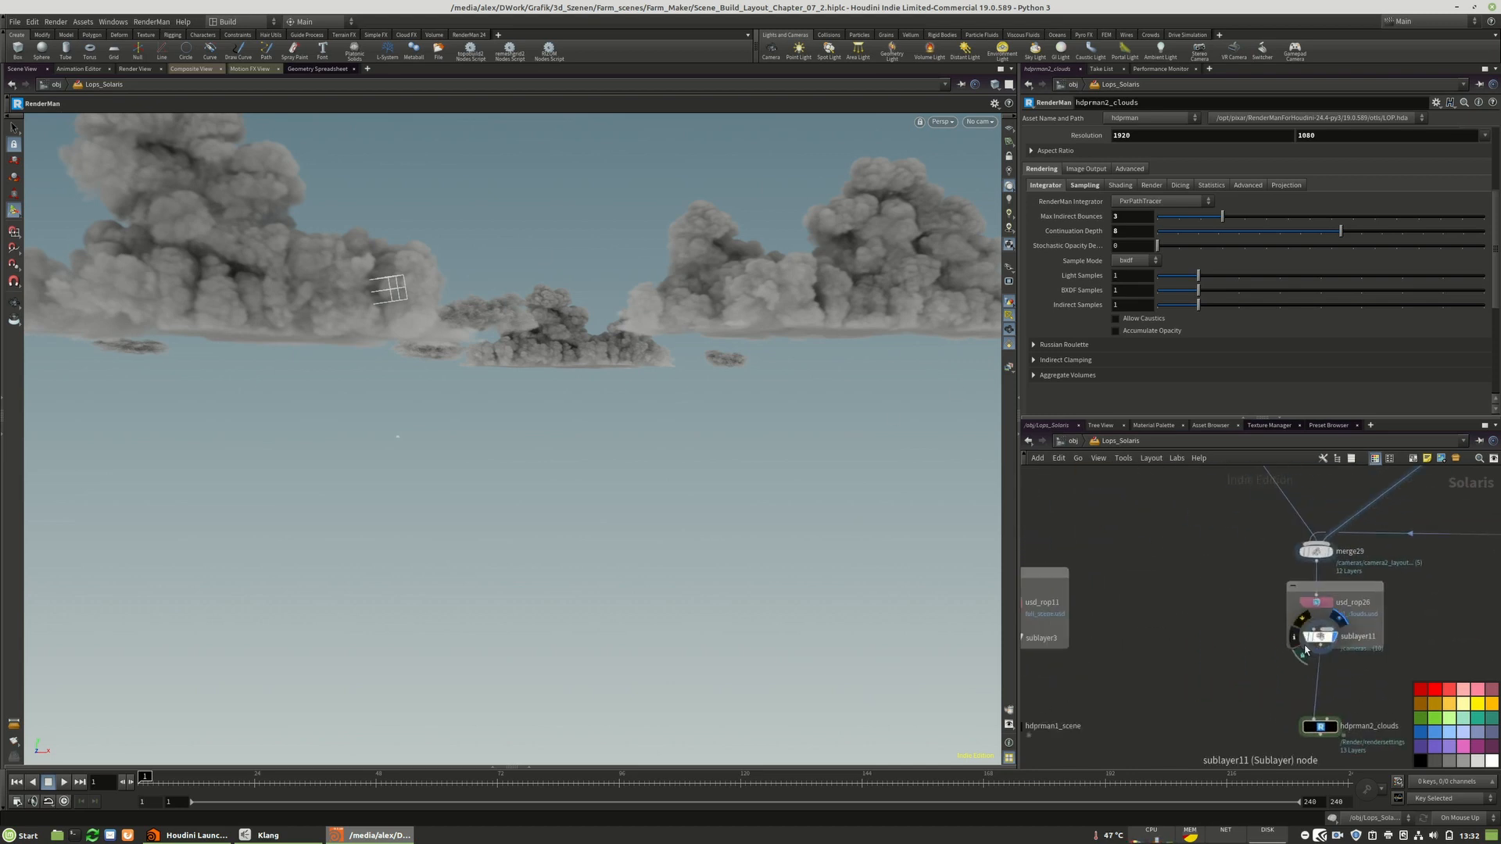
click(1321, 726)
middle_drag(1030, 617, 1142, 615)
middle_drag(1245, 701, 1072, 666)
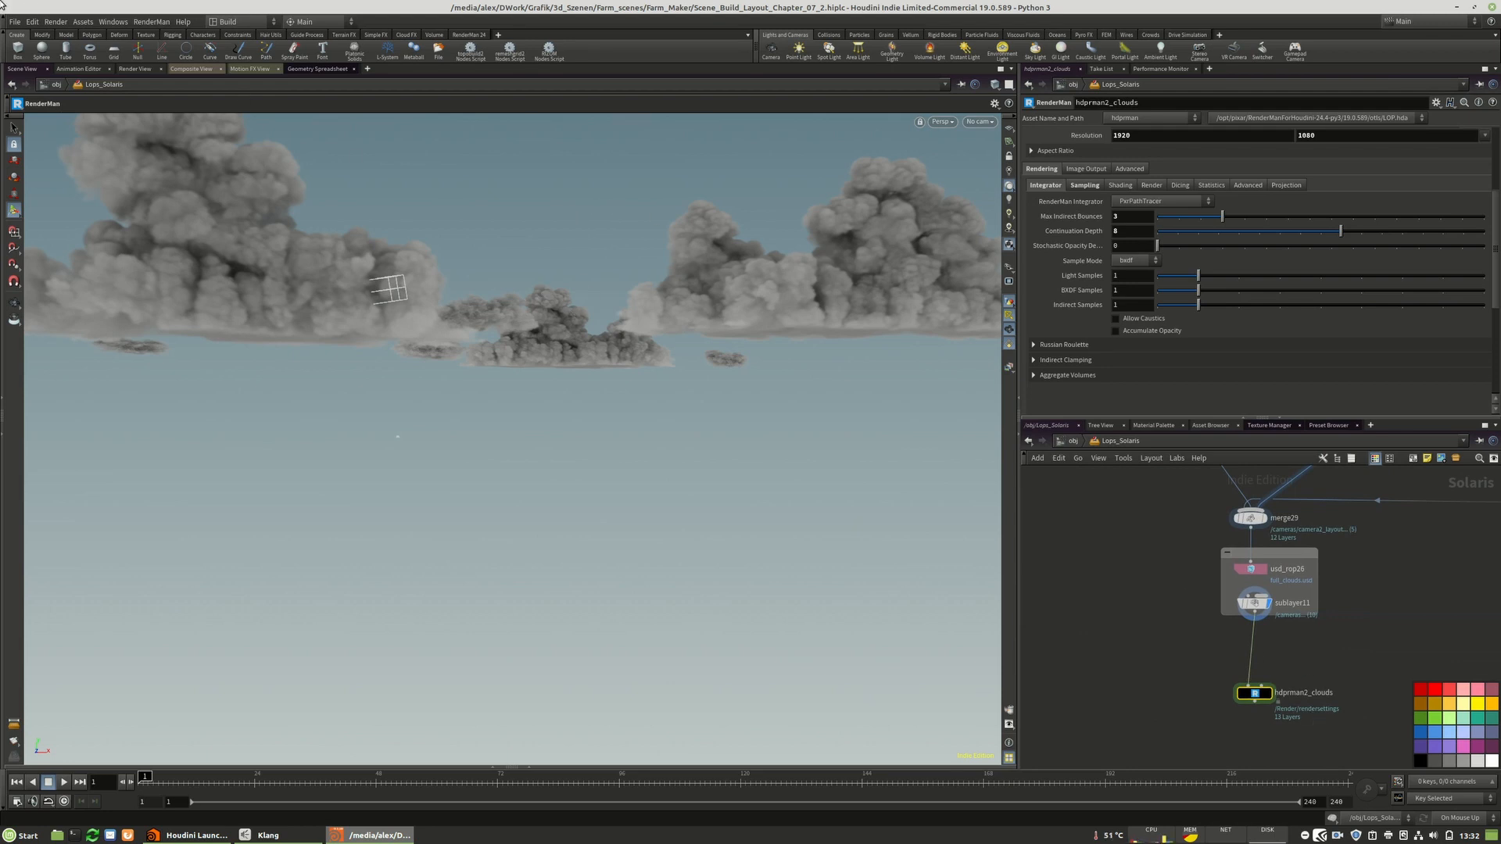
- Save the scene under the new file name Scene_Build_Layout_Chapter_07_3.hiplc
click(13, 22)
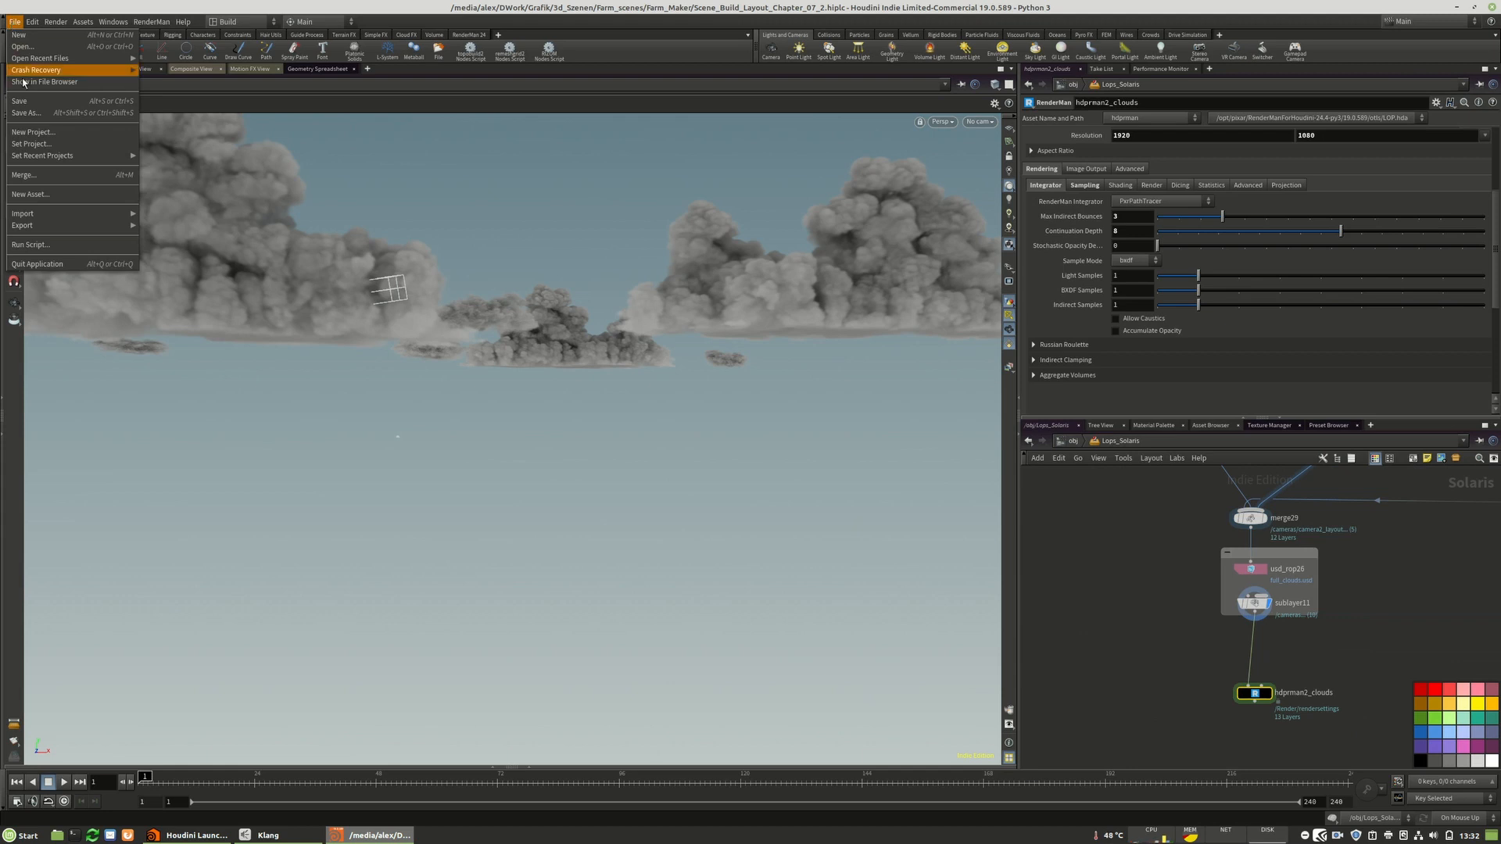
click(26, 112)
click(233, 273)
key(BackSpace)
text(3)
key(Return)
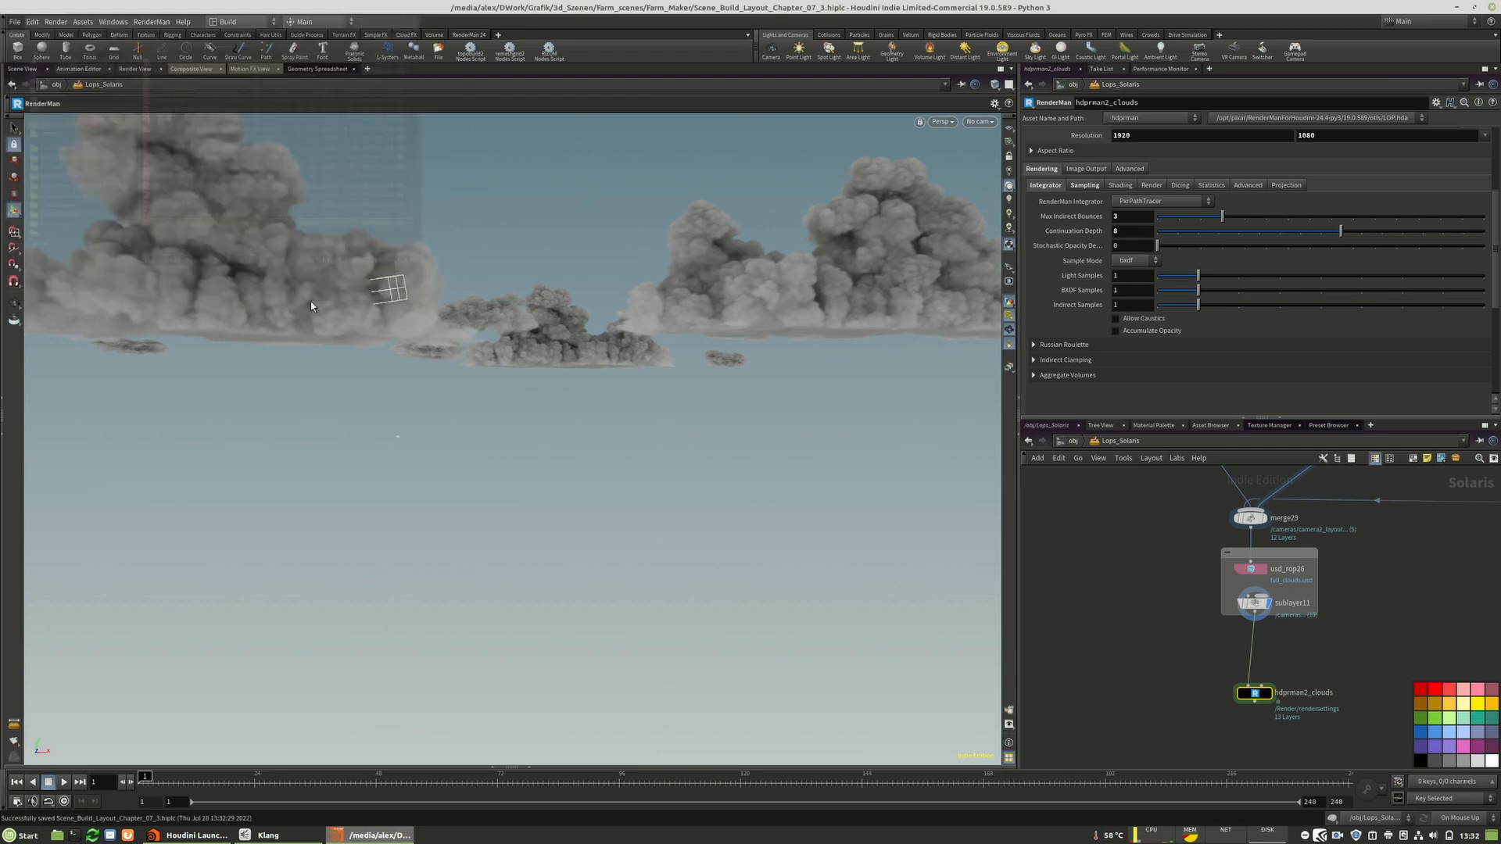
- Turn off the Nn render variable among the standard AOVs of hdprman2_clouds
click(1098, 170)
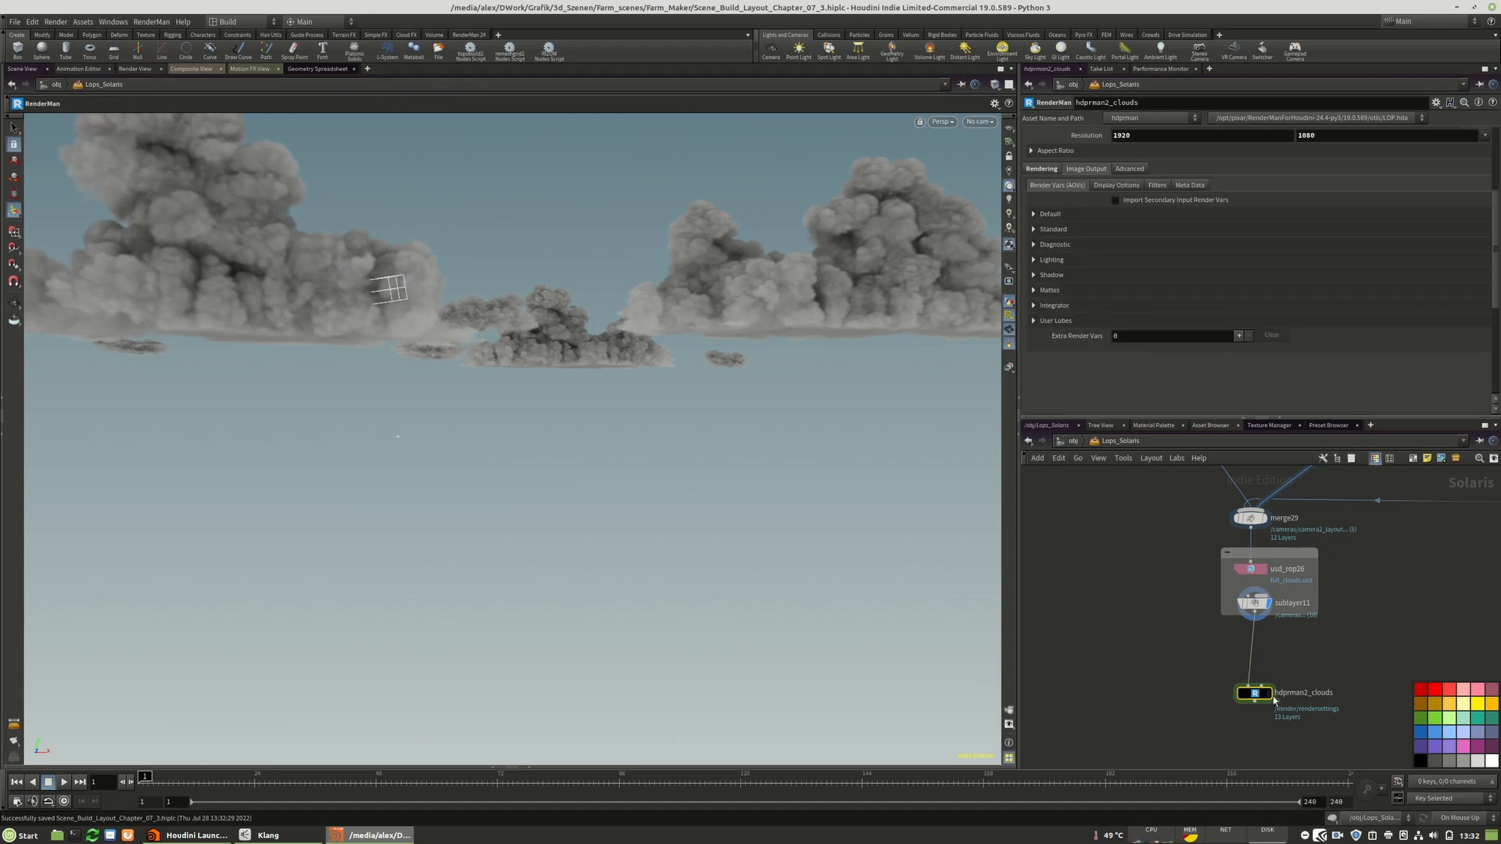
click(1033, 244)
click(1034, 244)
click(1033, 229)
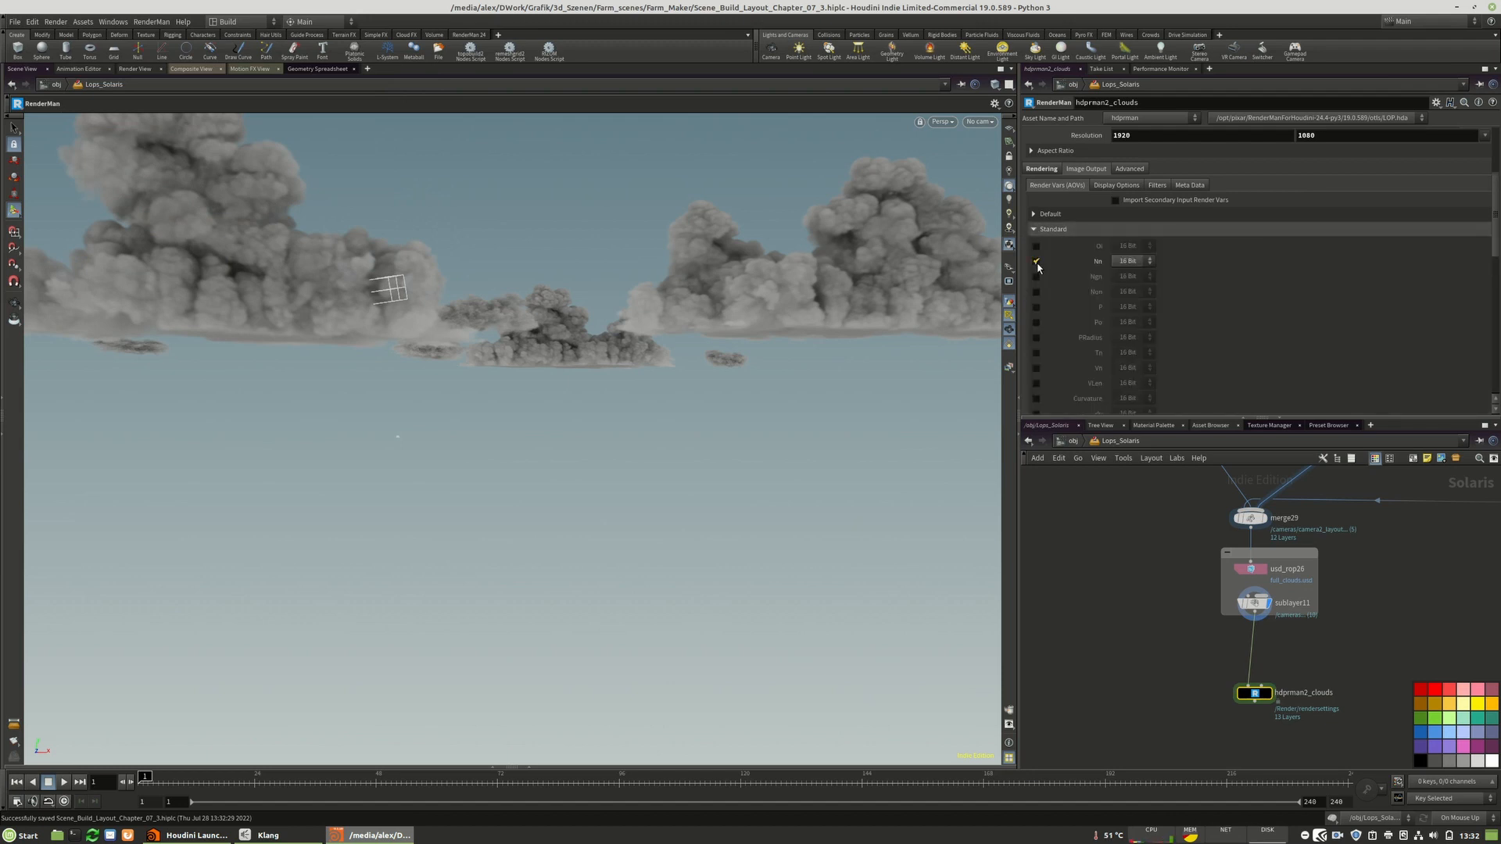
scroll(1097, 289, down, 8)
scroll(1097, 289, down, 5)
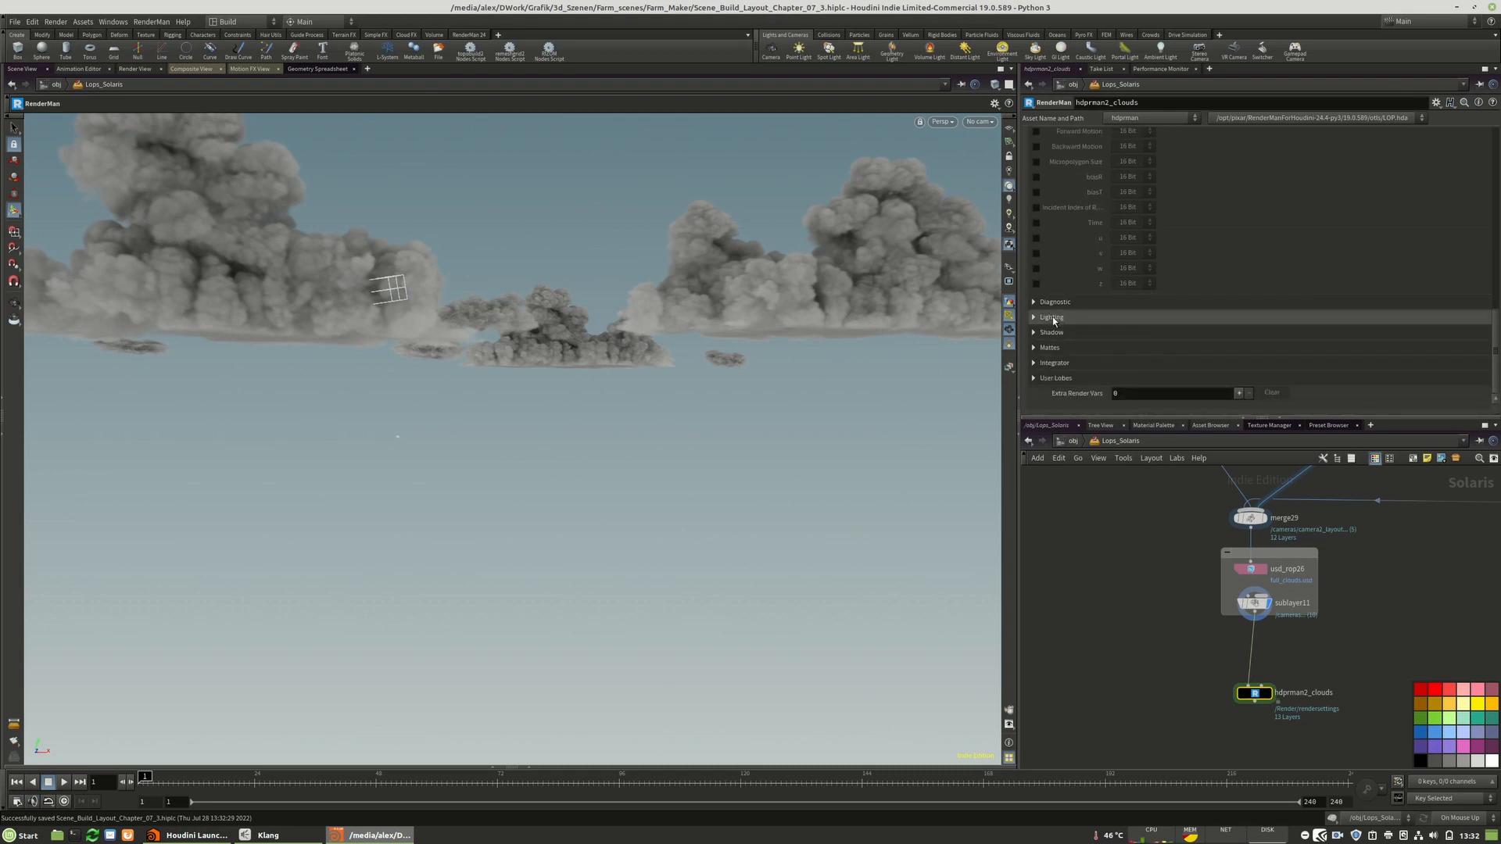
- In the lighting AOVs of hdprman2_clouds, disable Beauty and Direct Specular and enable Indirect Diffuse
click(1033, 317)
scroll(1035, 321, down, 3)
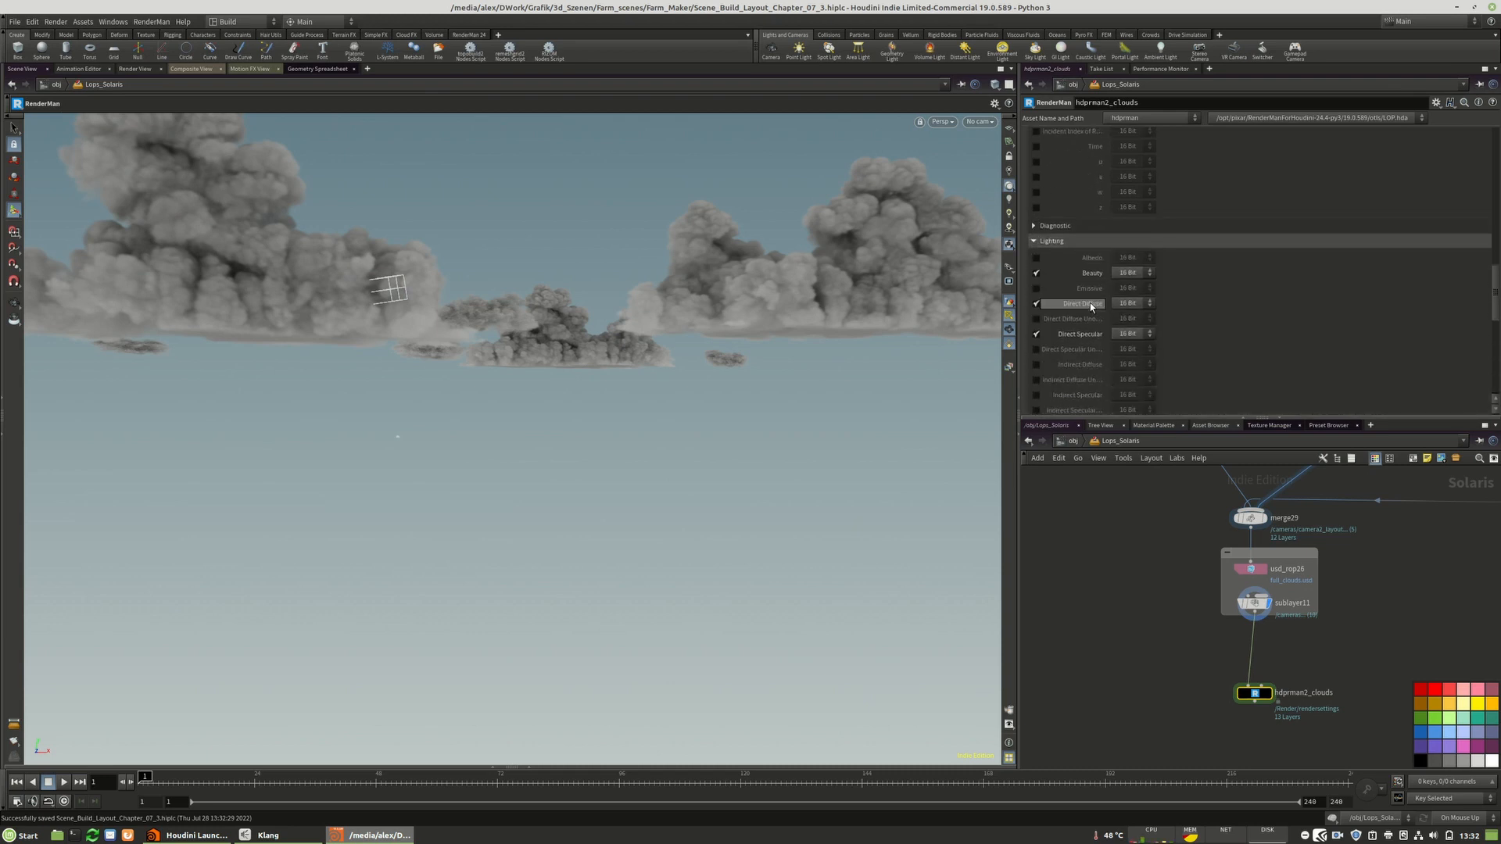
click(1037, 273)
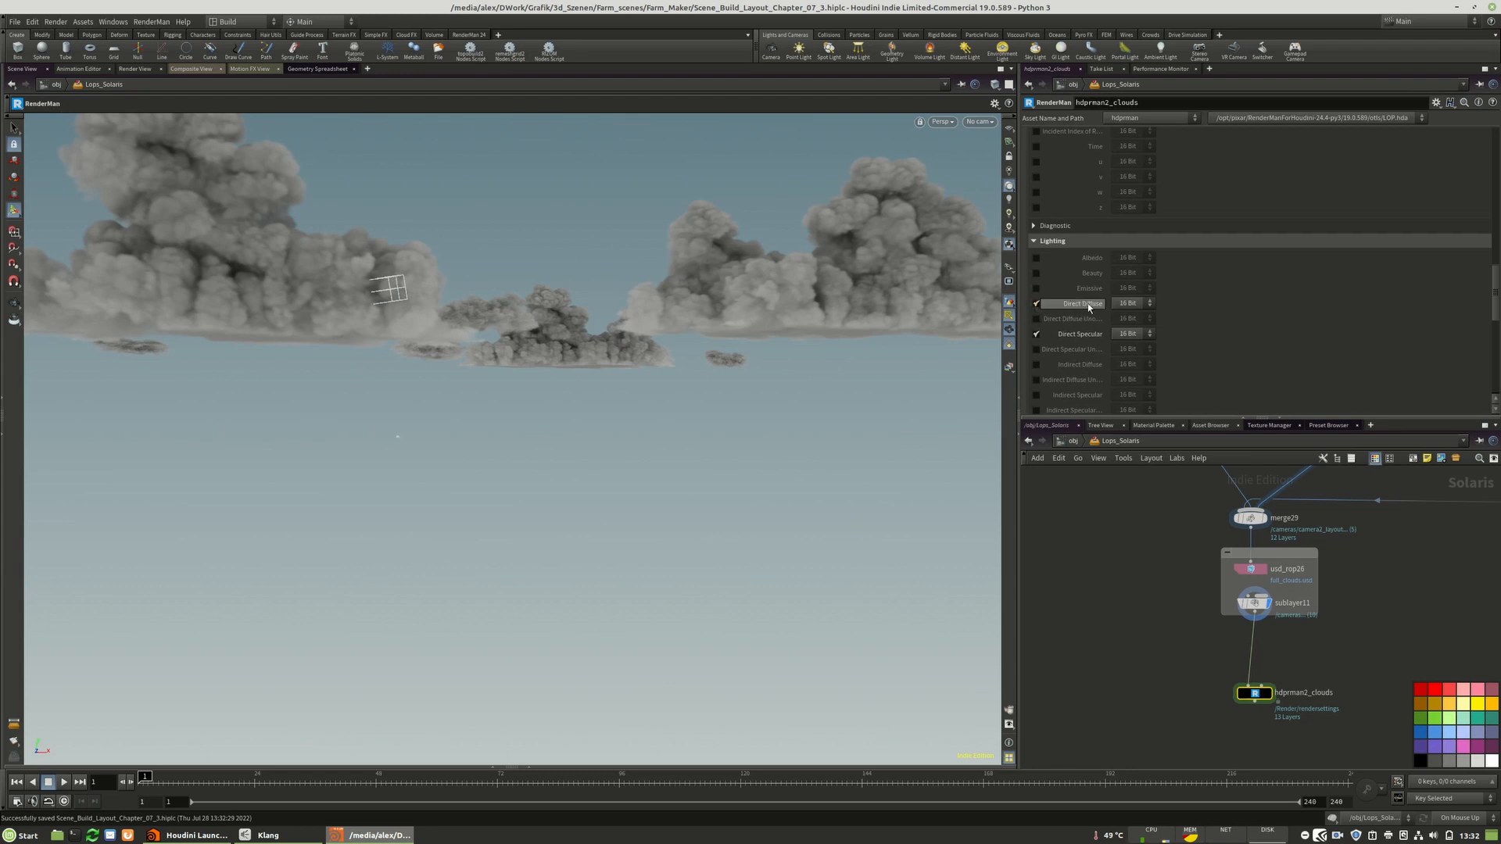
click(1036, 333)
click(1037, 365)
scroll(1085, 362, down, 1)
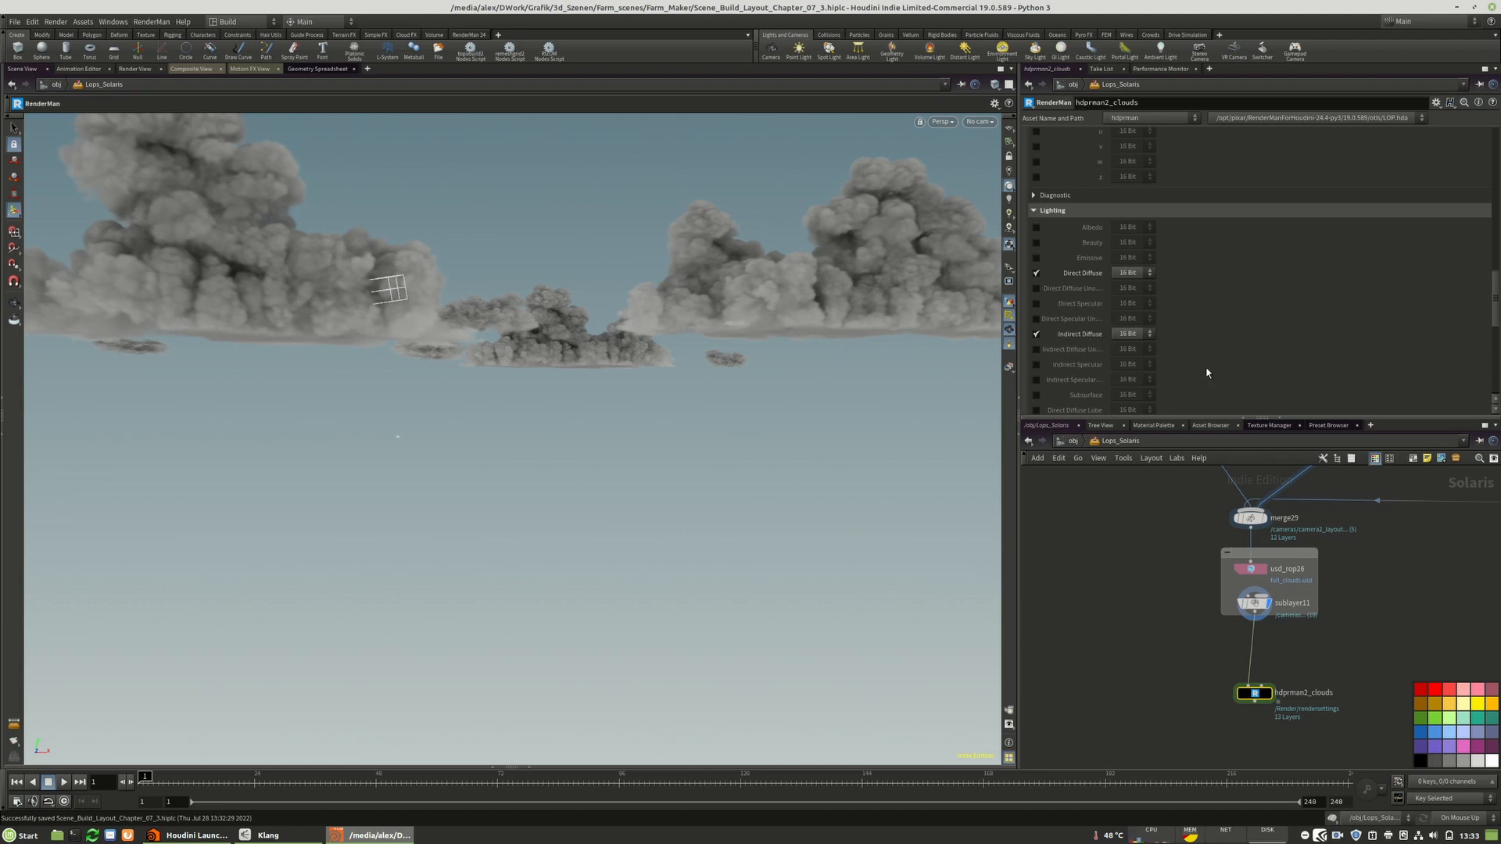
- Review the remaining AOV groups of hdprman2_clouds, including its default render variables
scroll(1188, 344, down, 5)
scroll(1168, 310, down, 7)
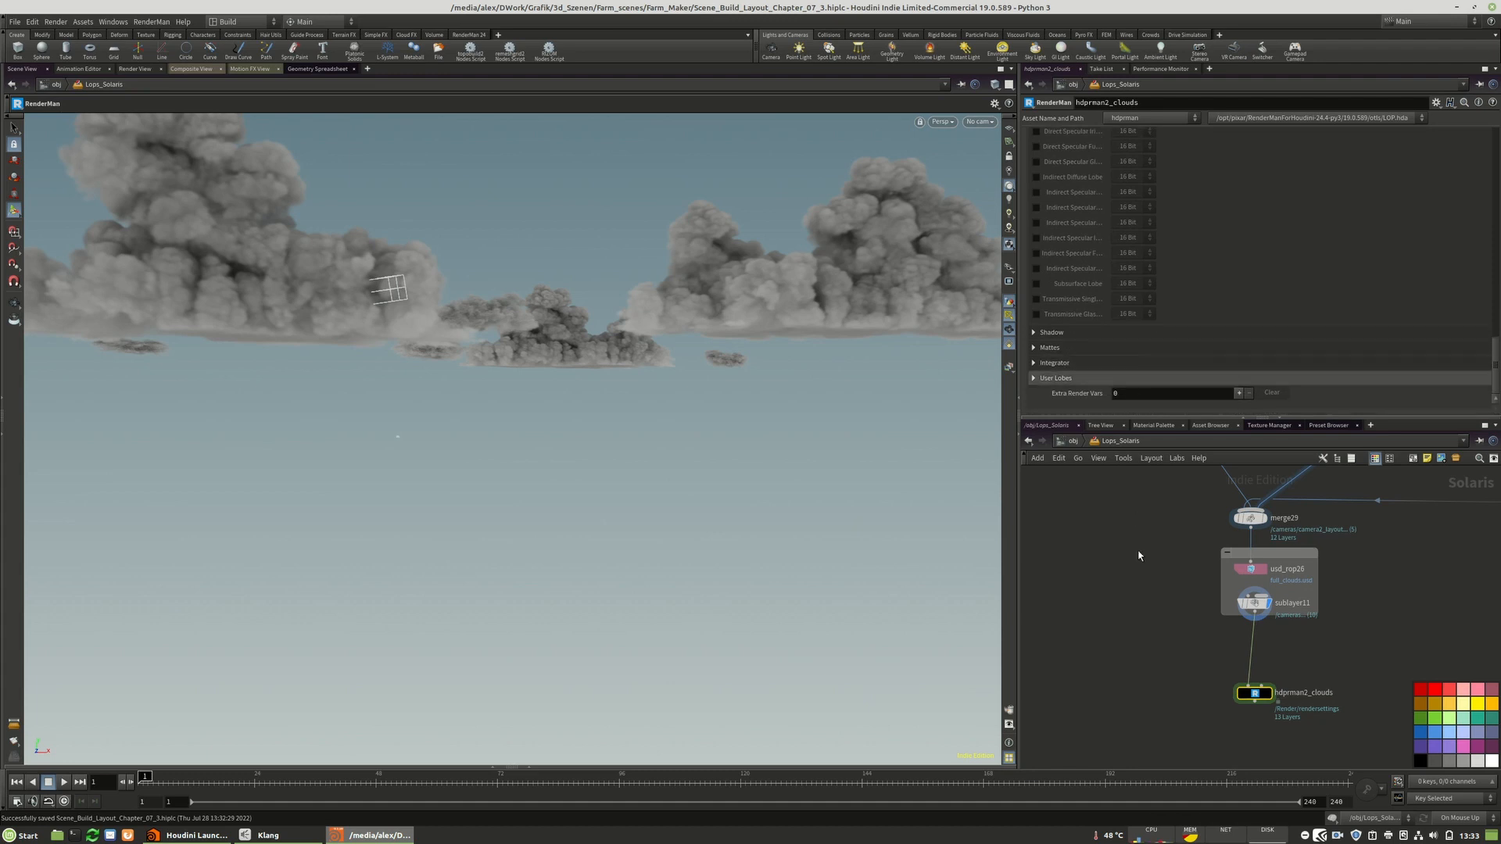
scroll(1108, 356, up, 10)
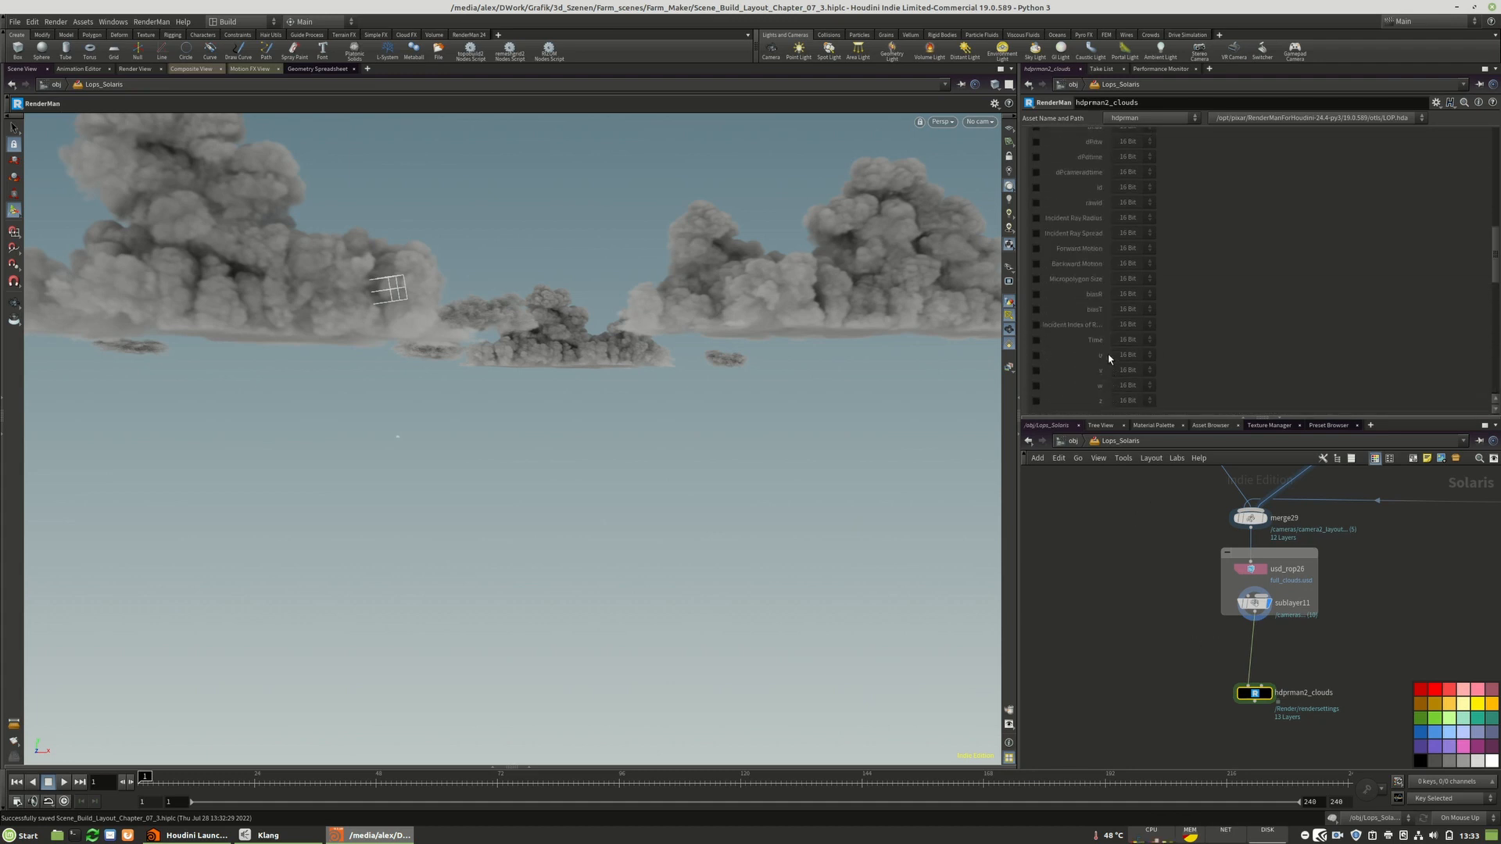
scroll(1109, 358, up, 3)
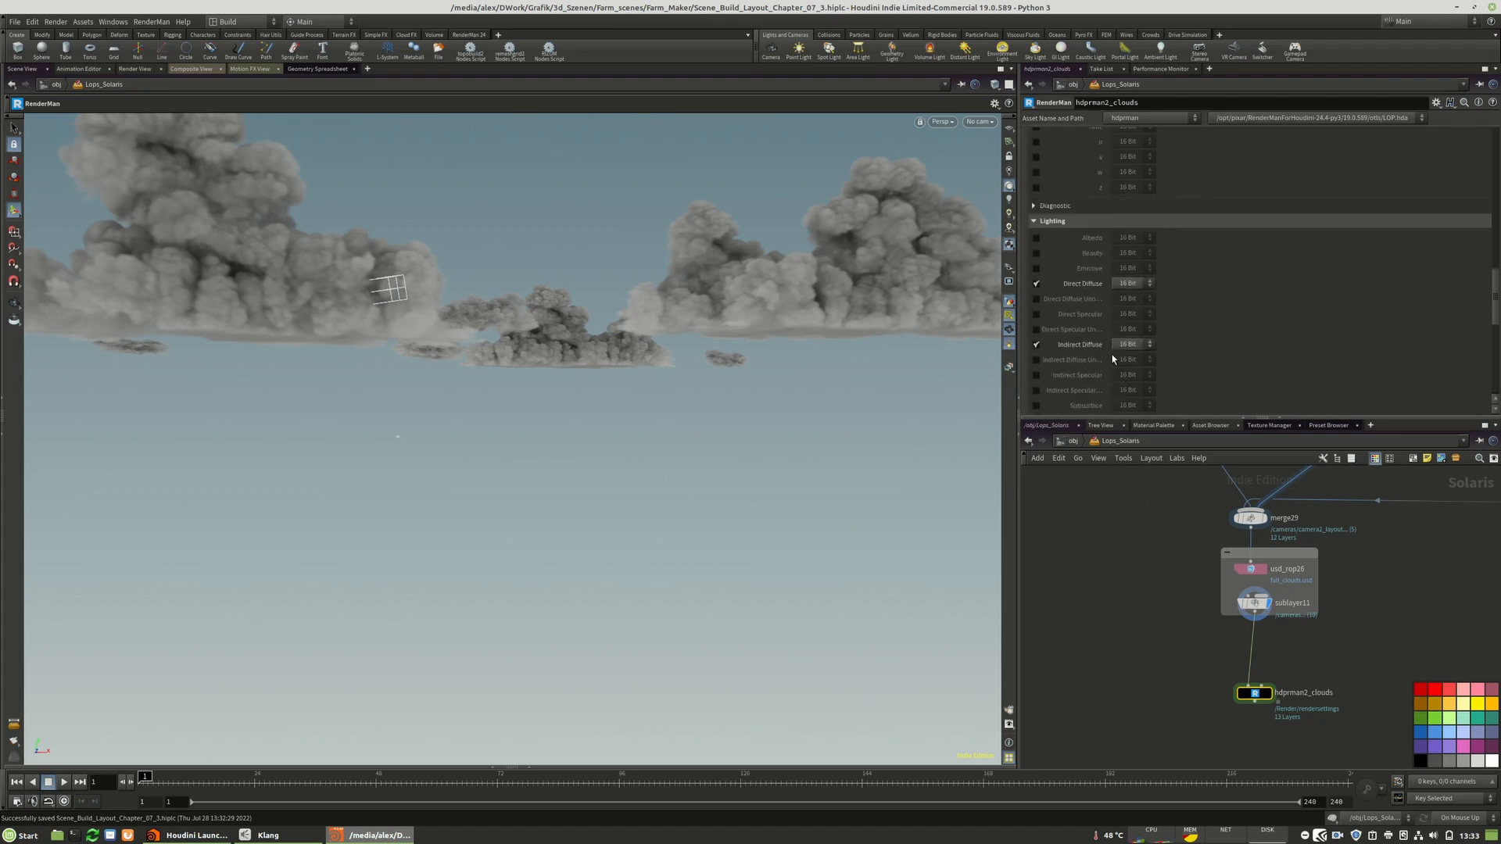
scroll(1102, 348, up, 5)
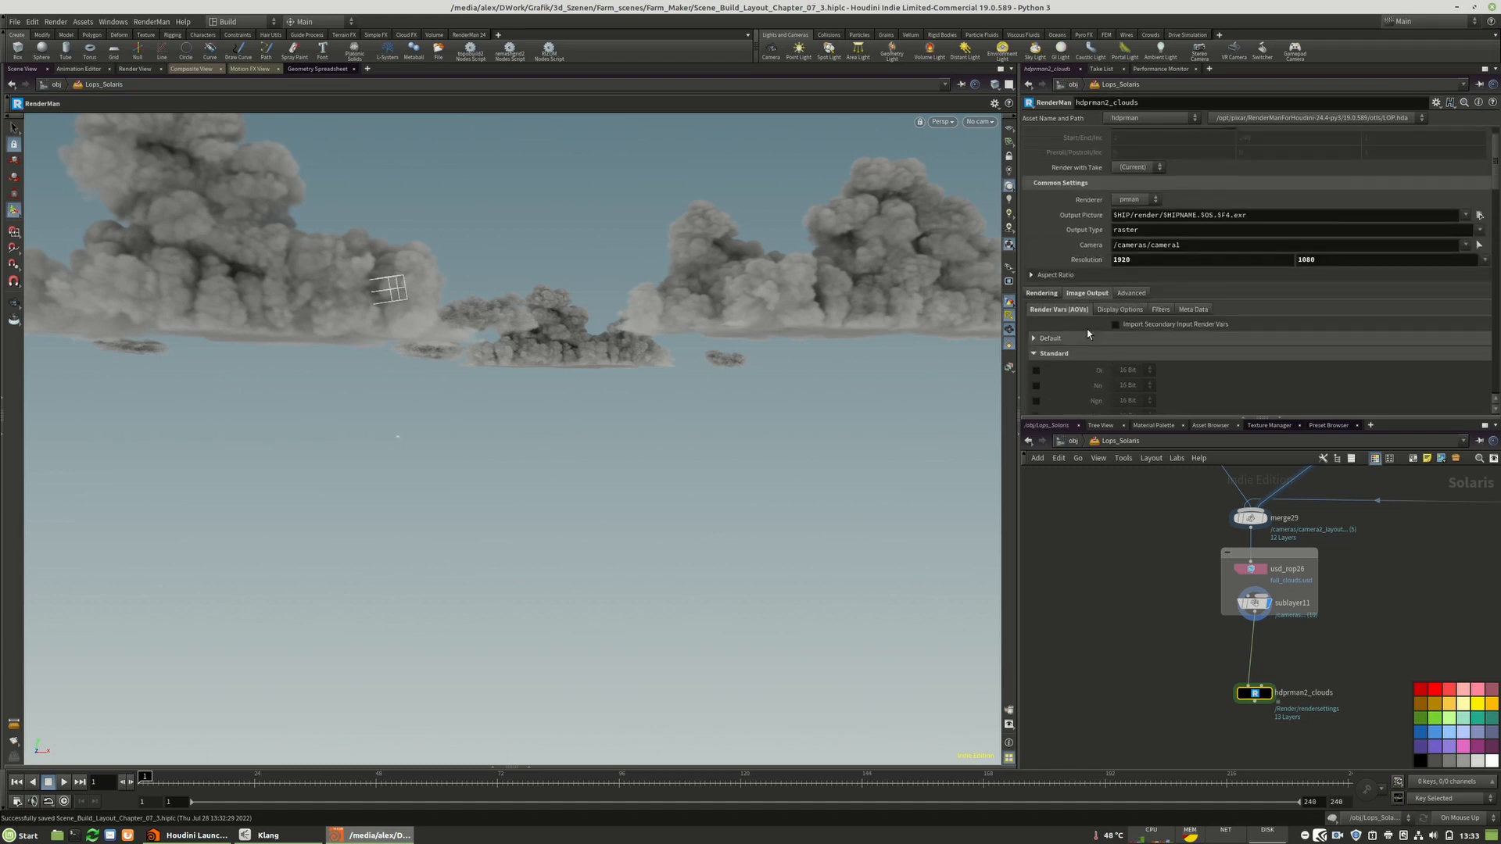
click(1033, 339)
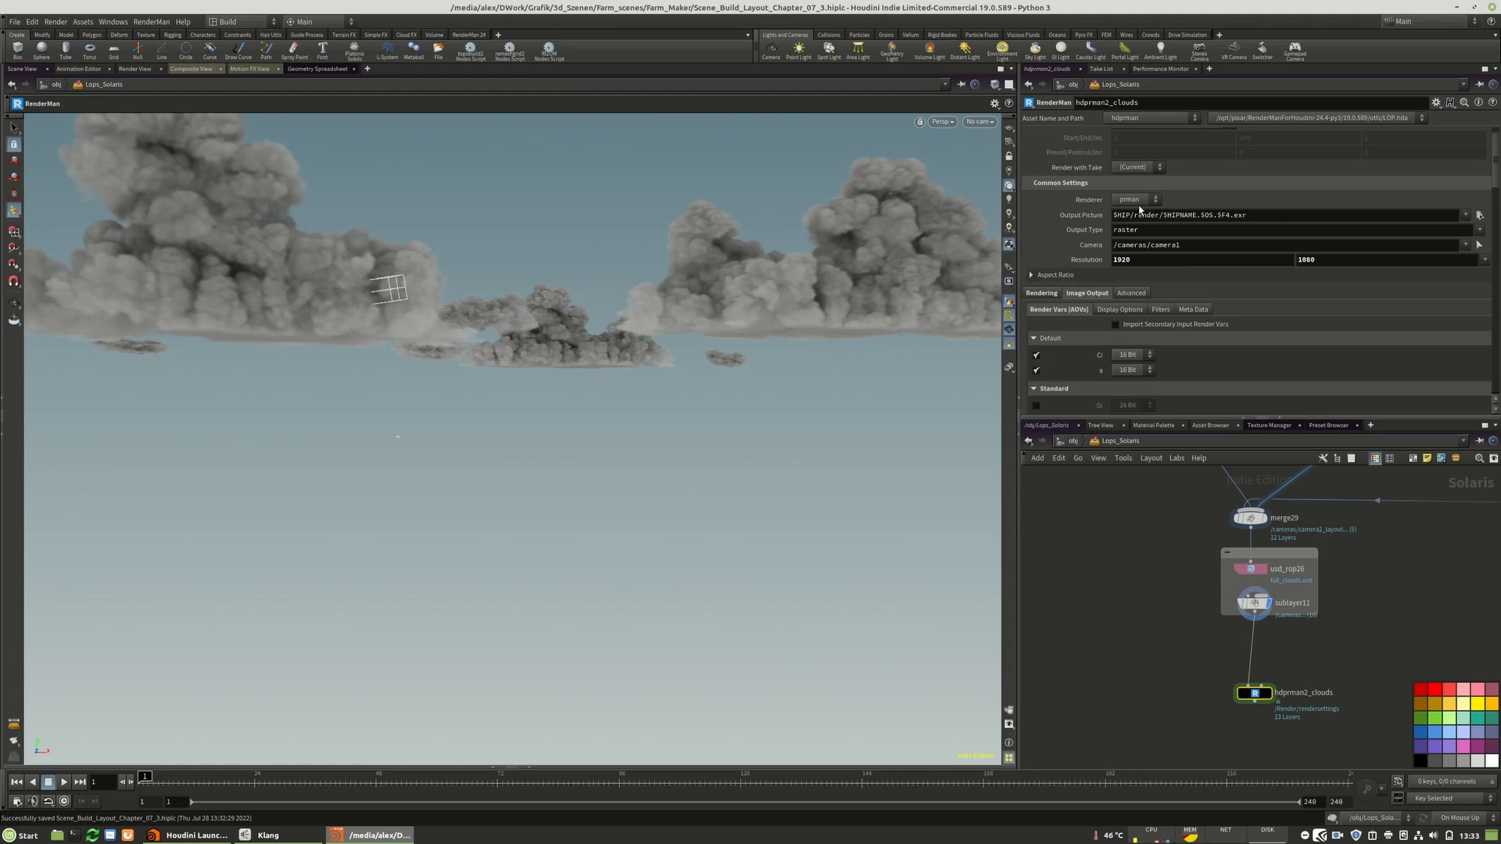
- Save the scene file with the updated clouds render settings
scroll(1073, 139, up, 1)
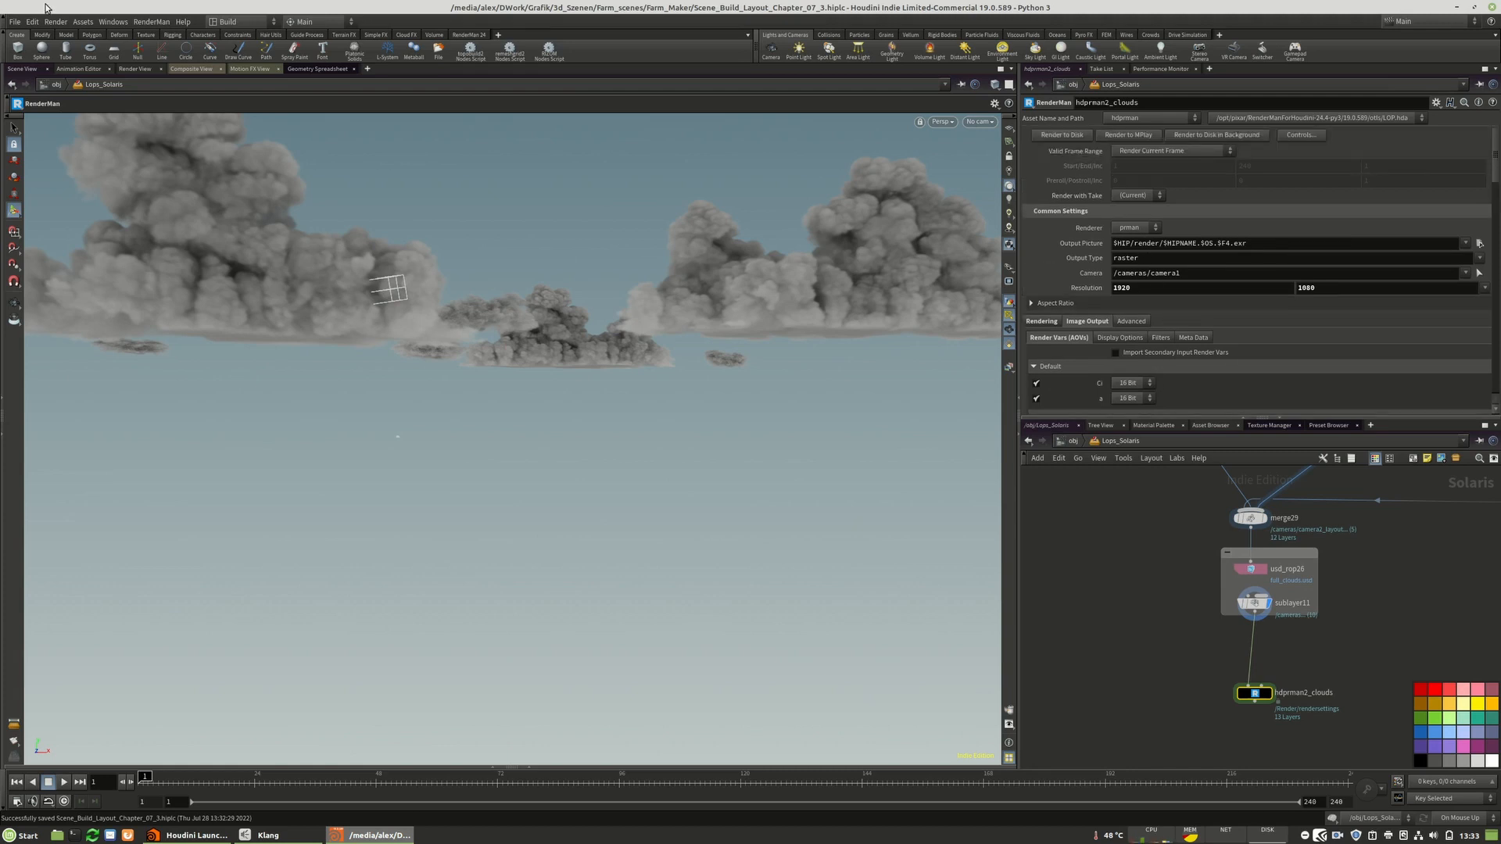
click(14, 21)
click(20, 100)
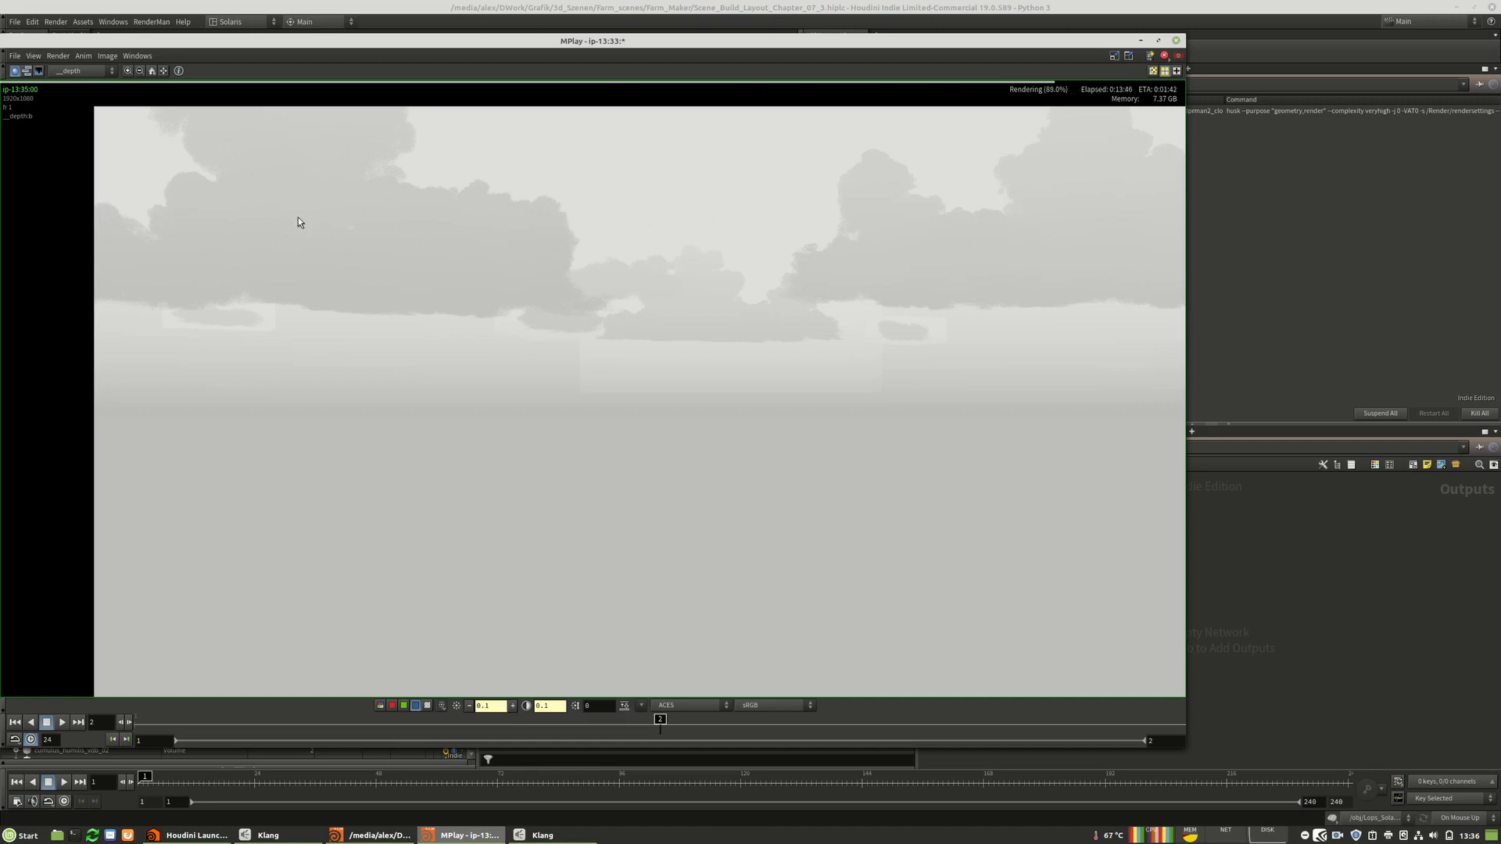
- Switch the clouds render in MPlay from the depth plane to the Ci colour plane with the default display adjustment
scroll(222, 261, down, 1)
scroll(550, 241, up, 2)
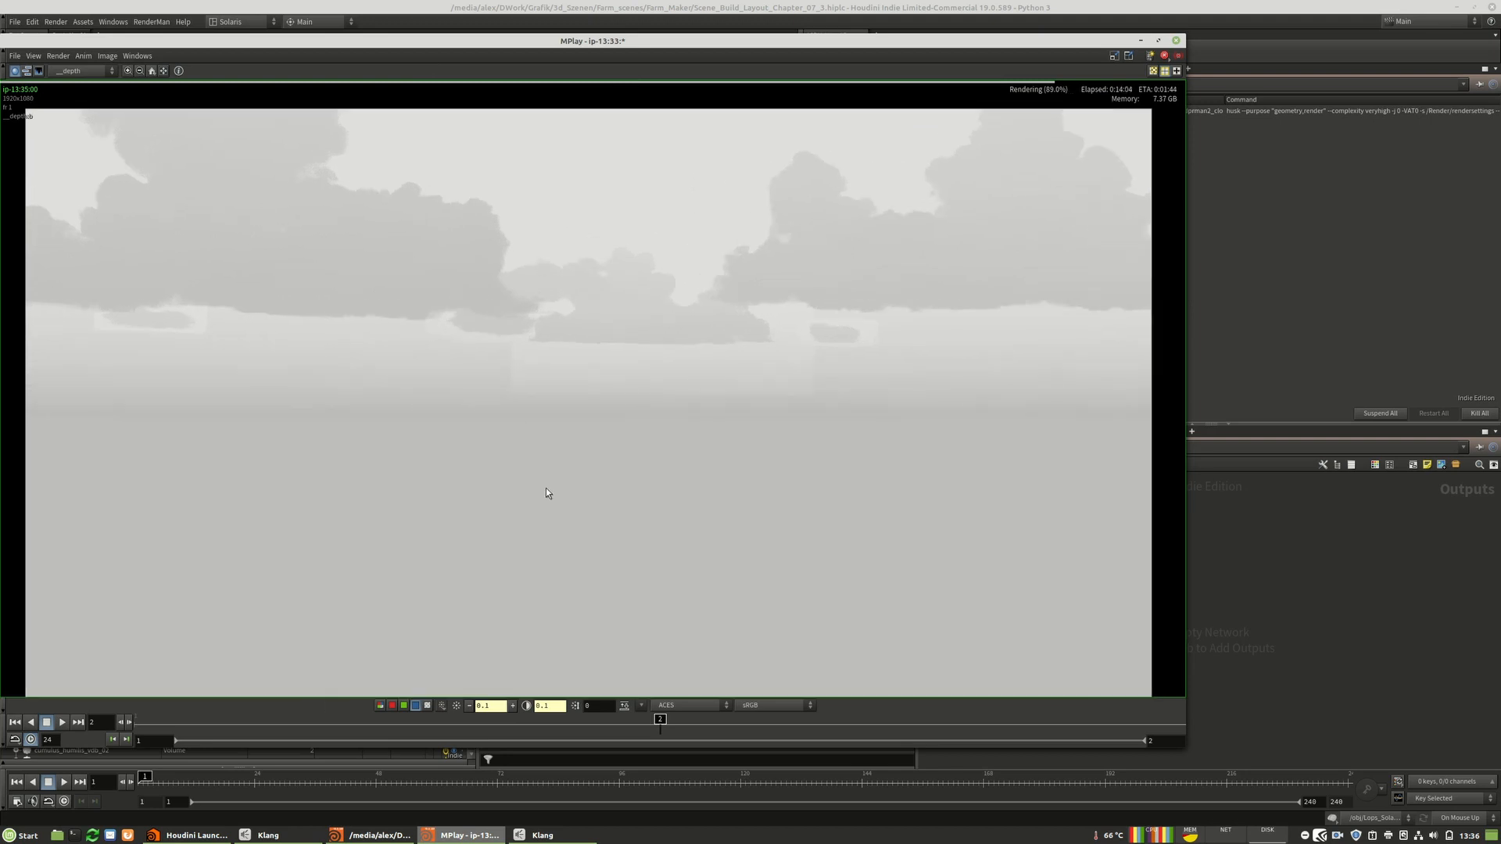
click(76, 71)
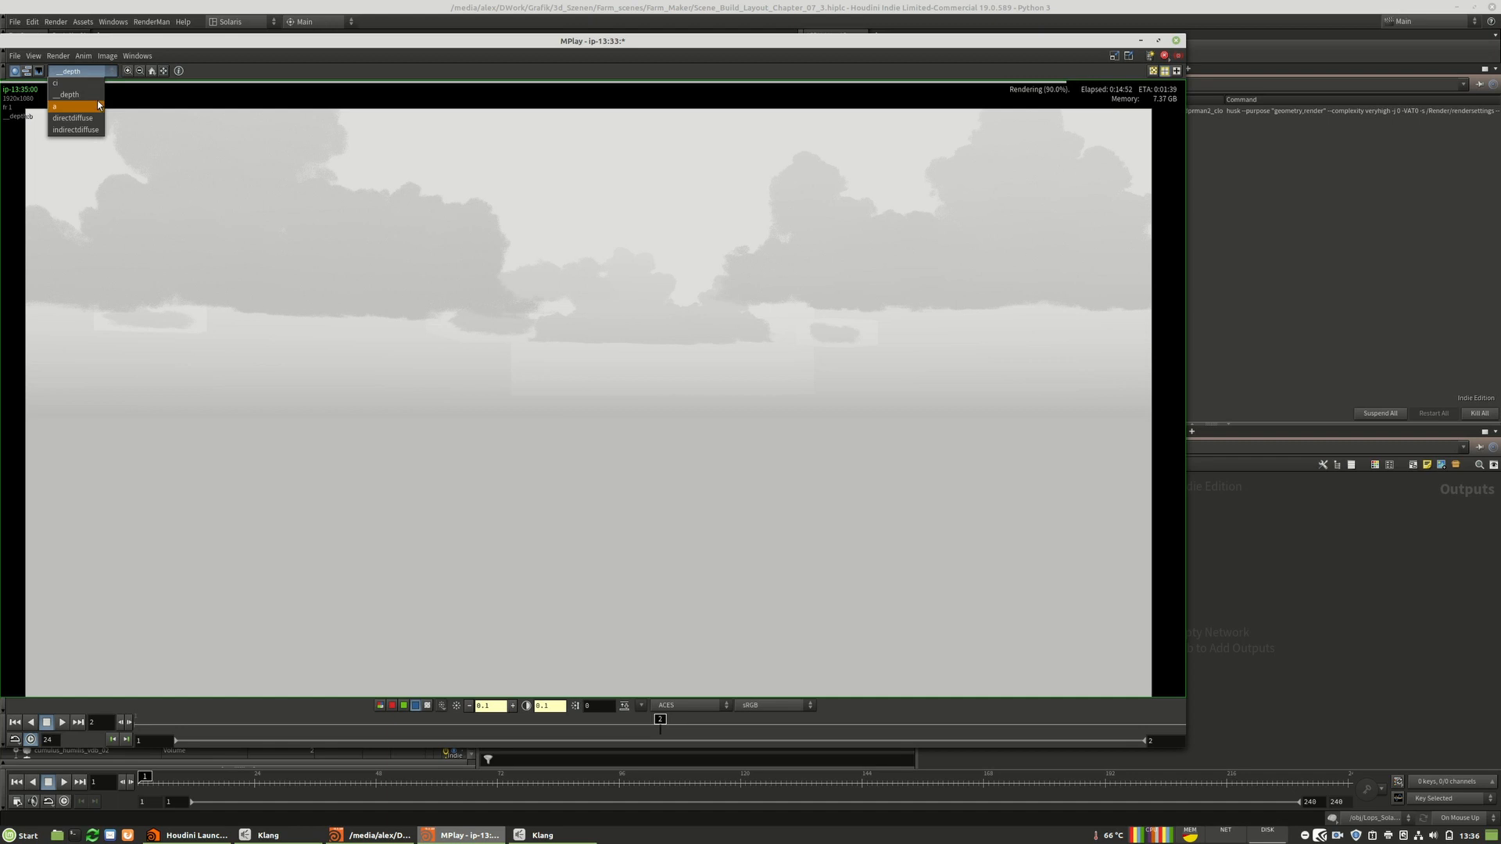
click(89, 71)
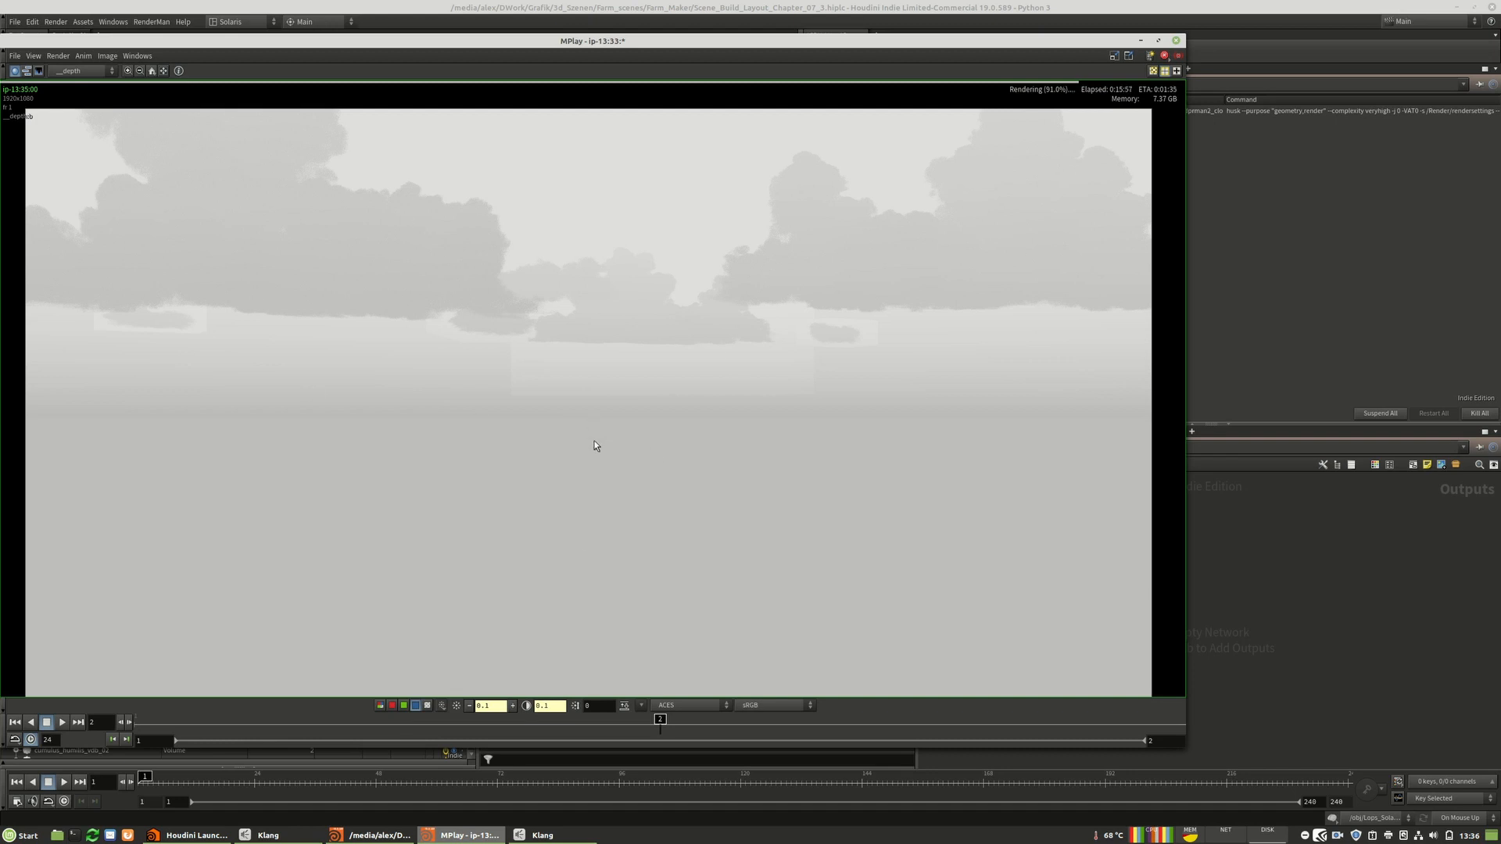
middle_drag(490, 705, 565, 683)
click(382, 706)
click(78, 71)
click(70, 86)
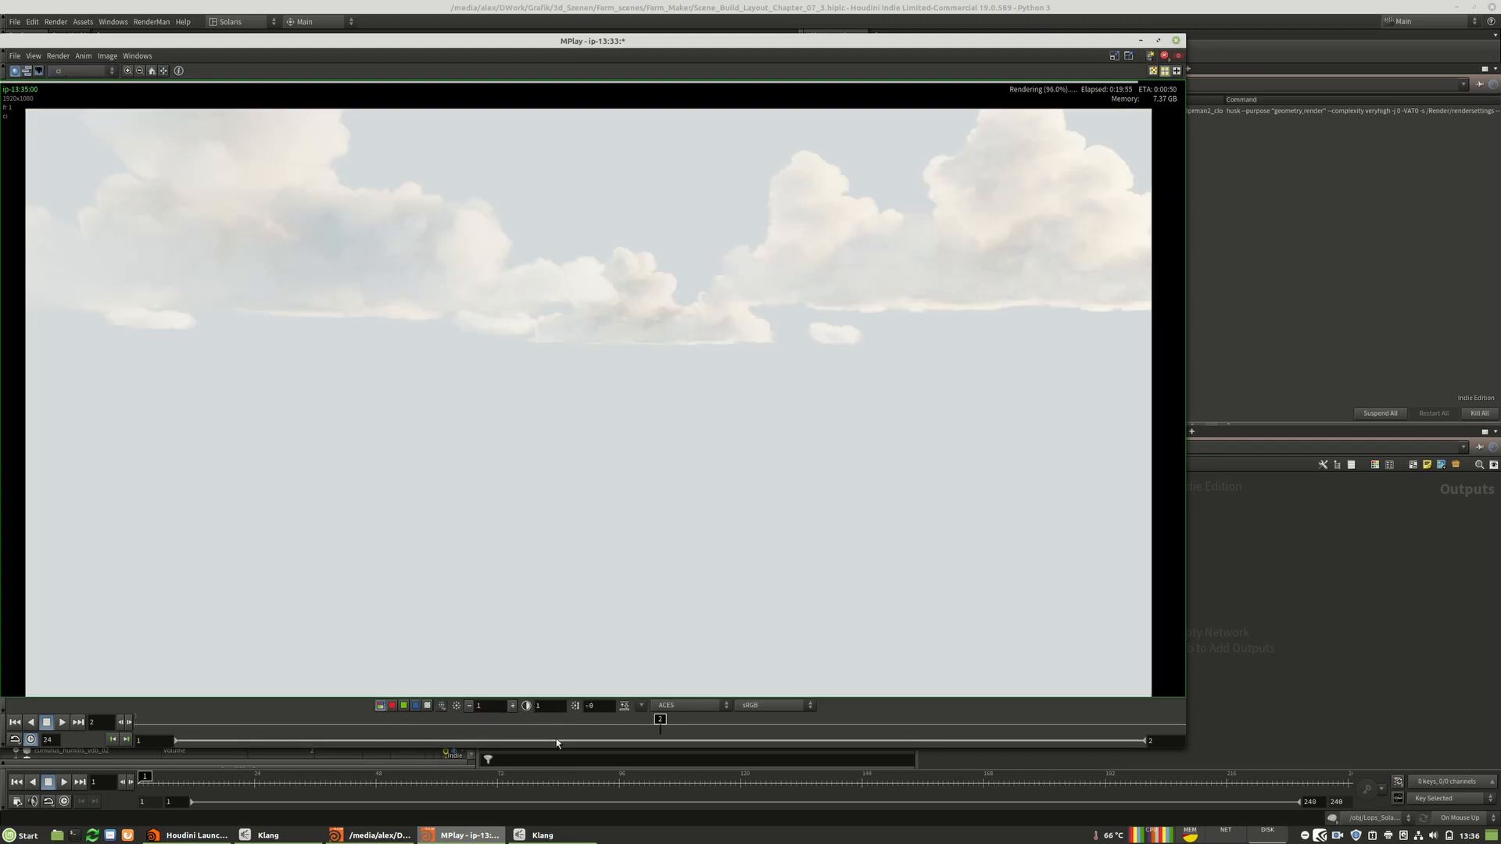
- Examine the detail and noise of the clouds in the Ci plane while the render finishes
scroll(1044, 221, up, 3)
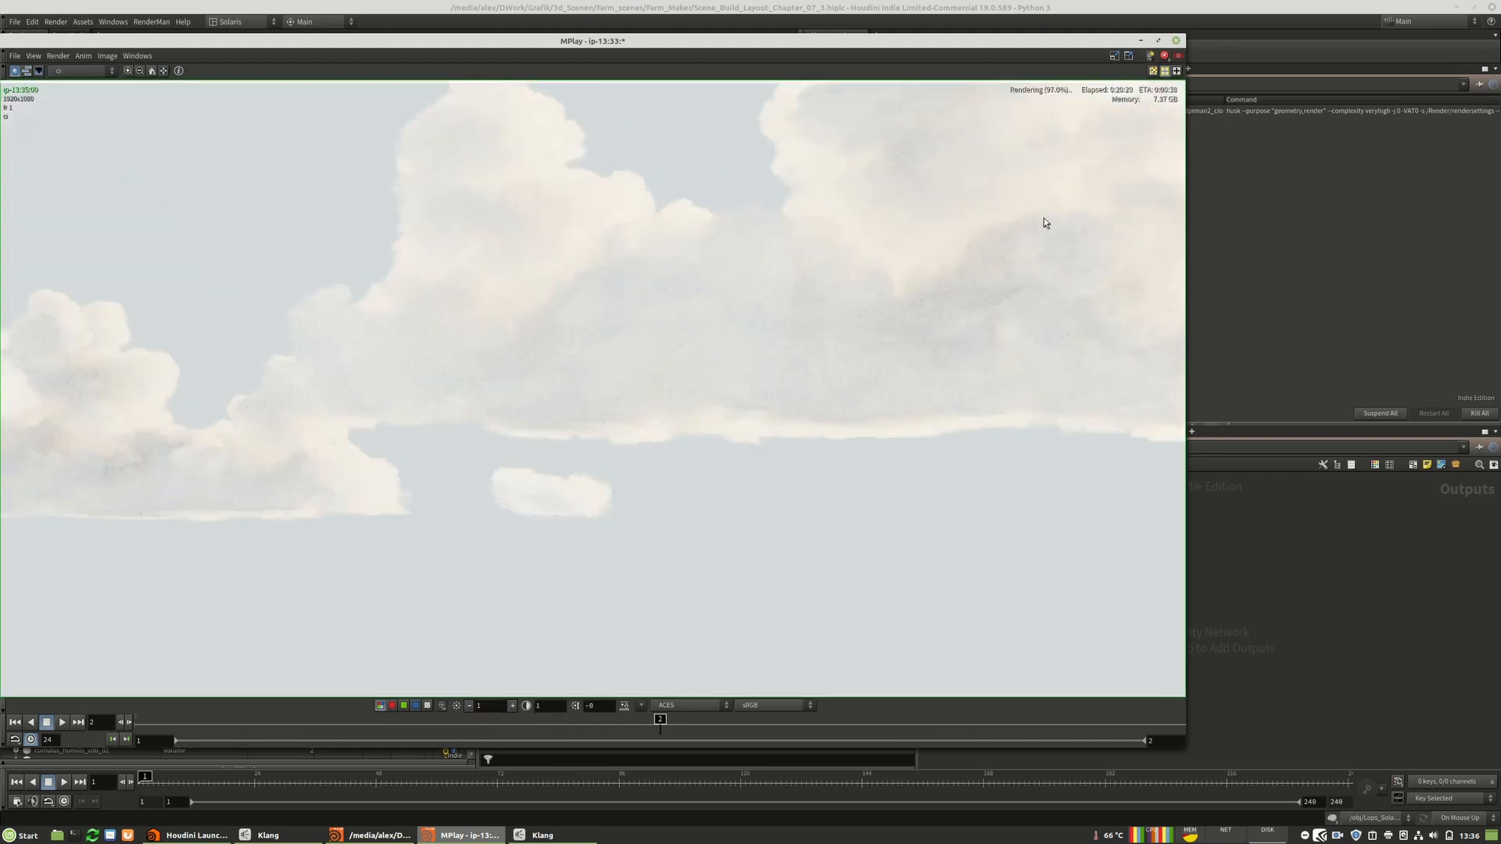
scroll(1044, 220, down, 4)
scroll(1028, 225, up, 2)
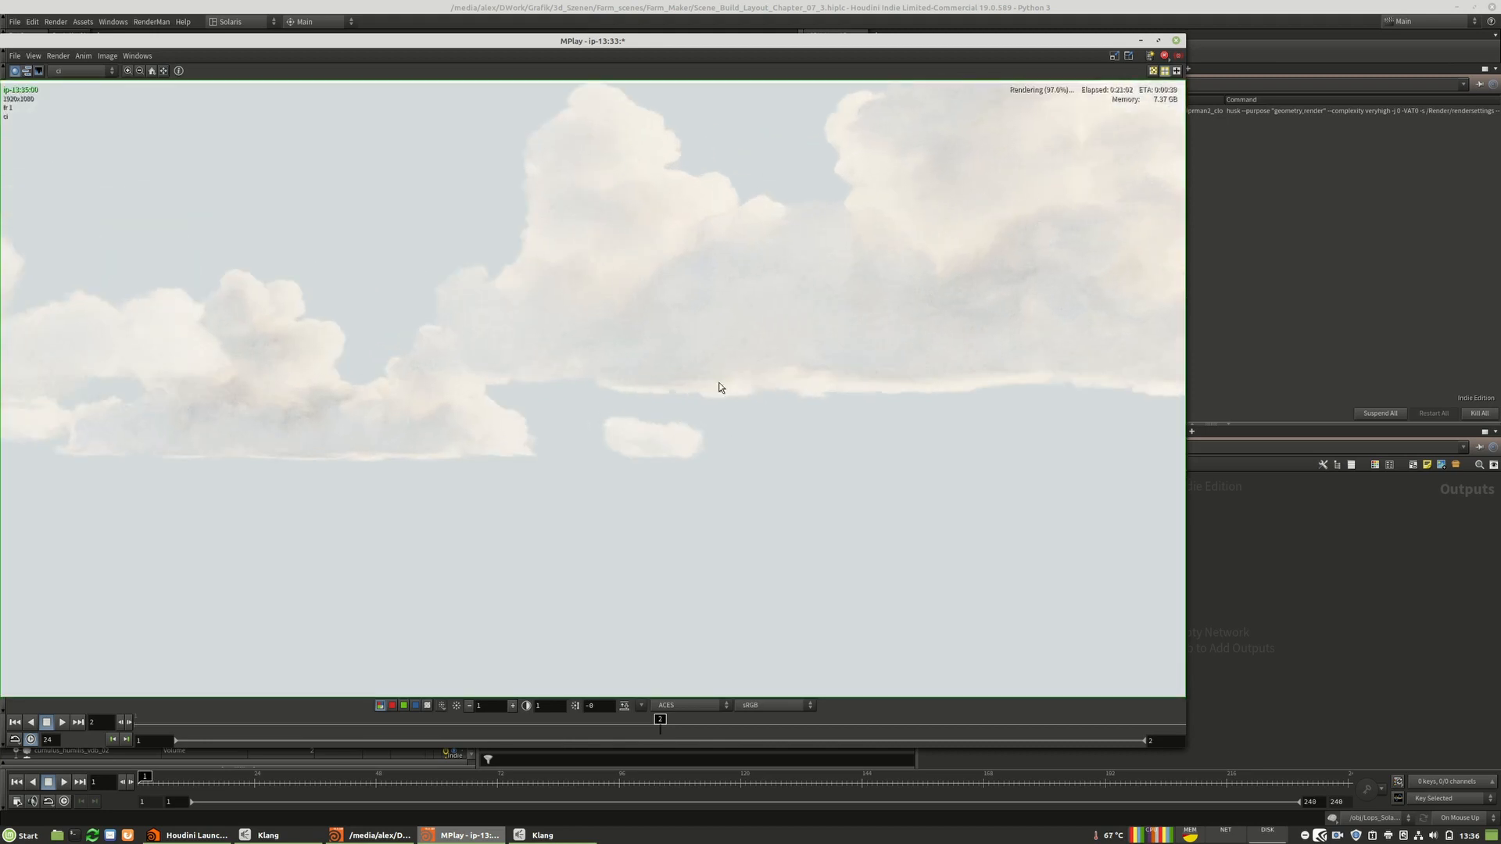
scroll(940, 283, down, 5)
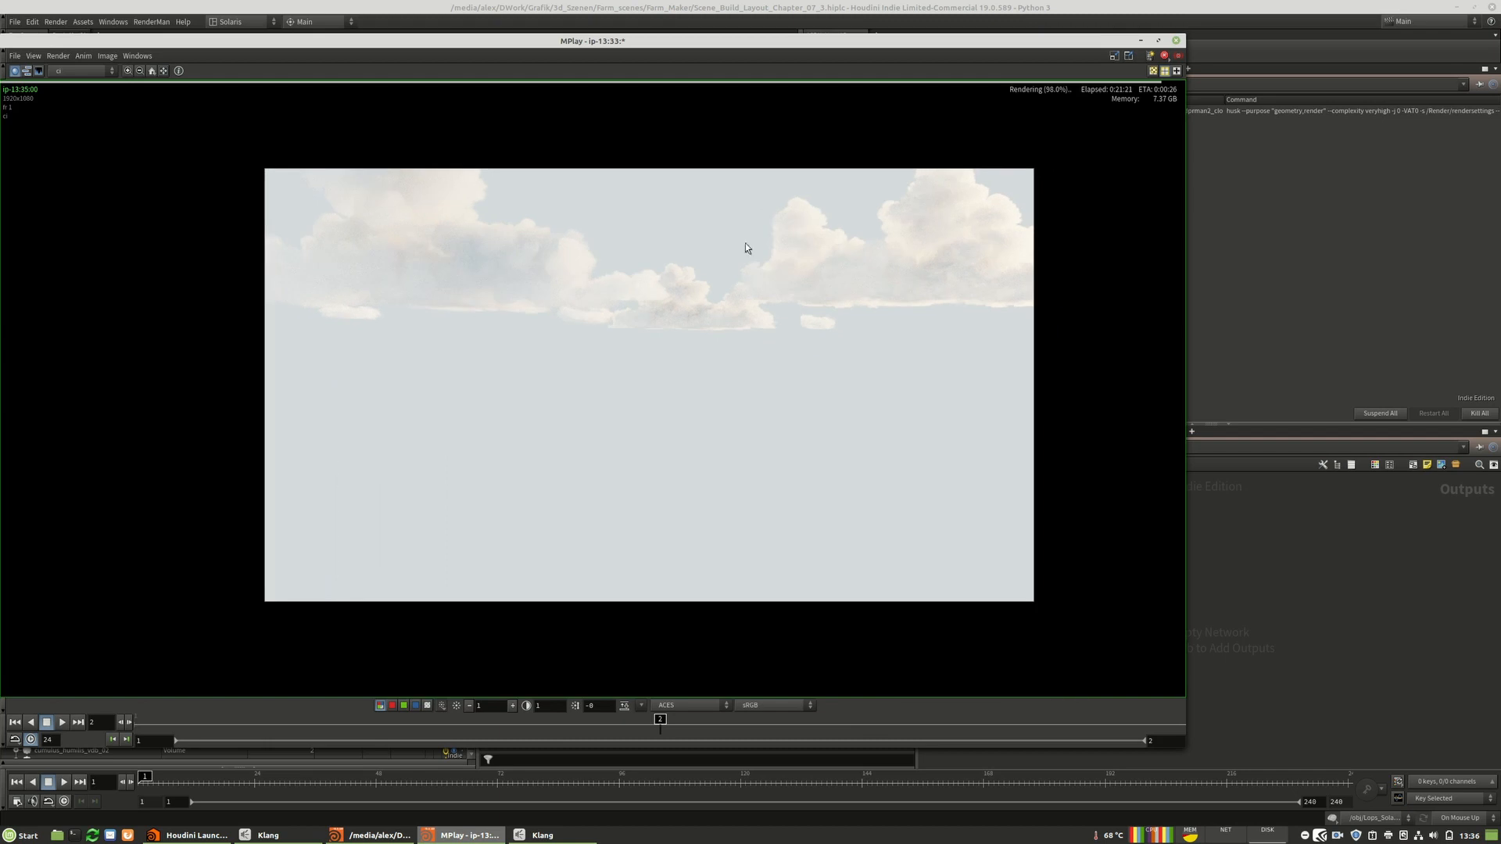
scroll(368, 231, up, 5)
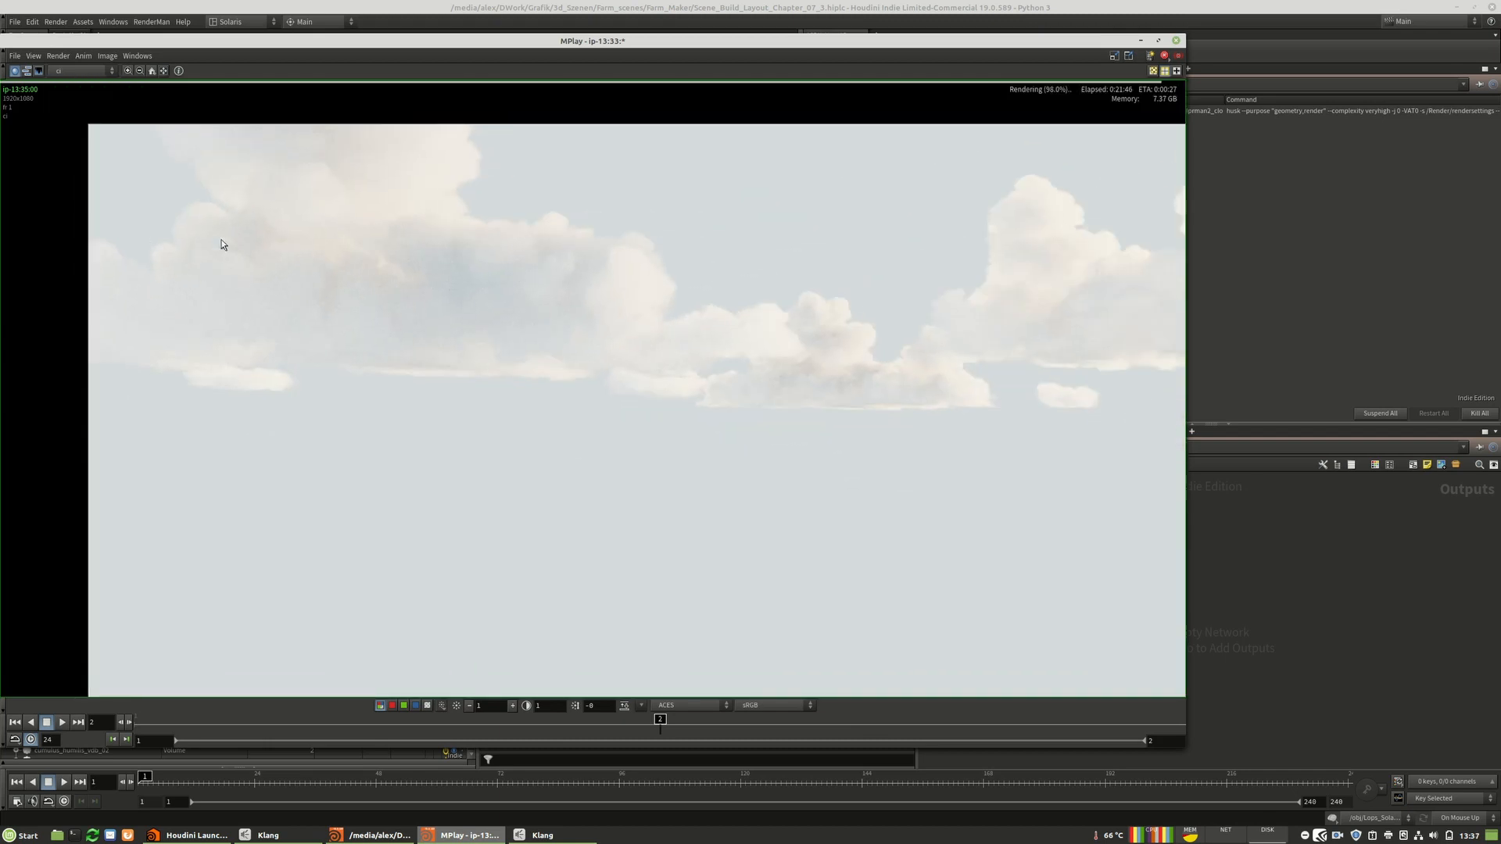
scroll(317, 243, up, 3)
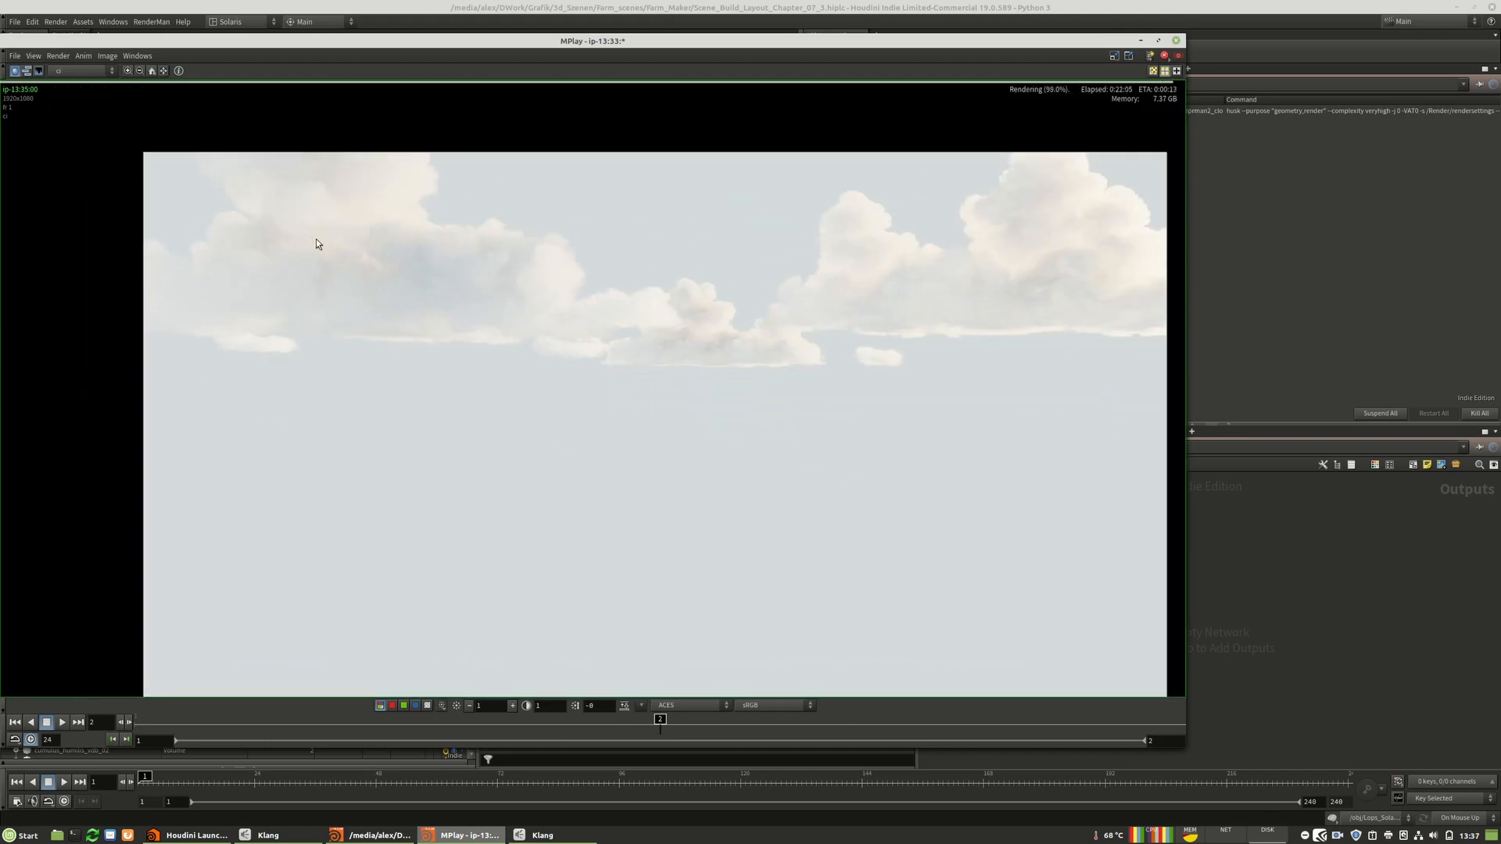
scroll(249, 237, down, 3)
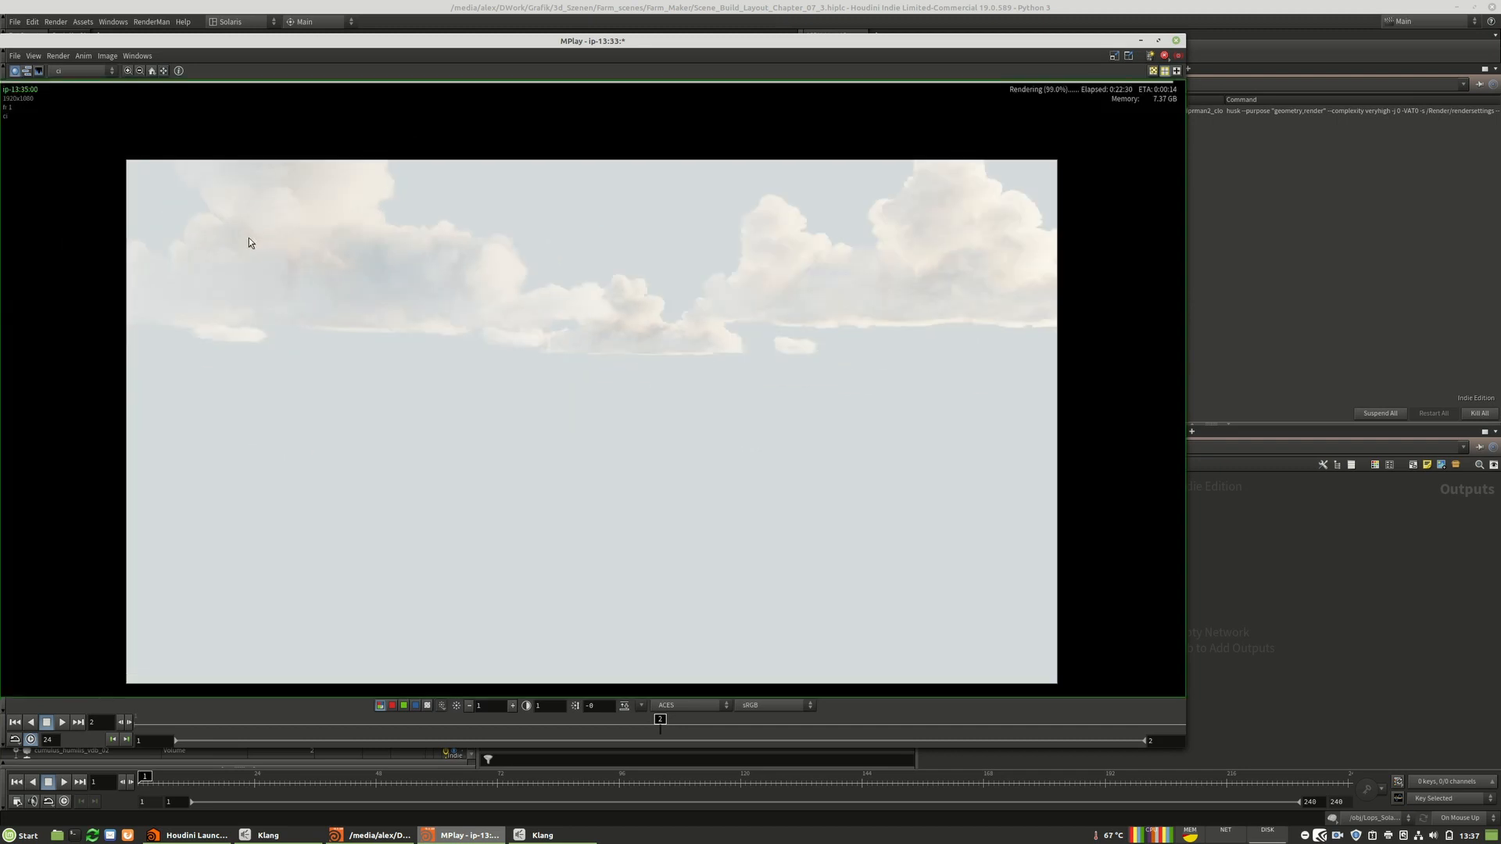
scroll(731, 305, up, 3)
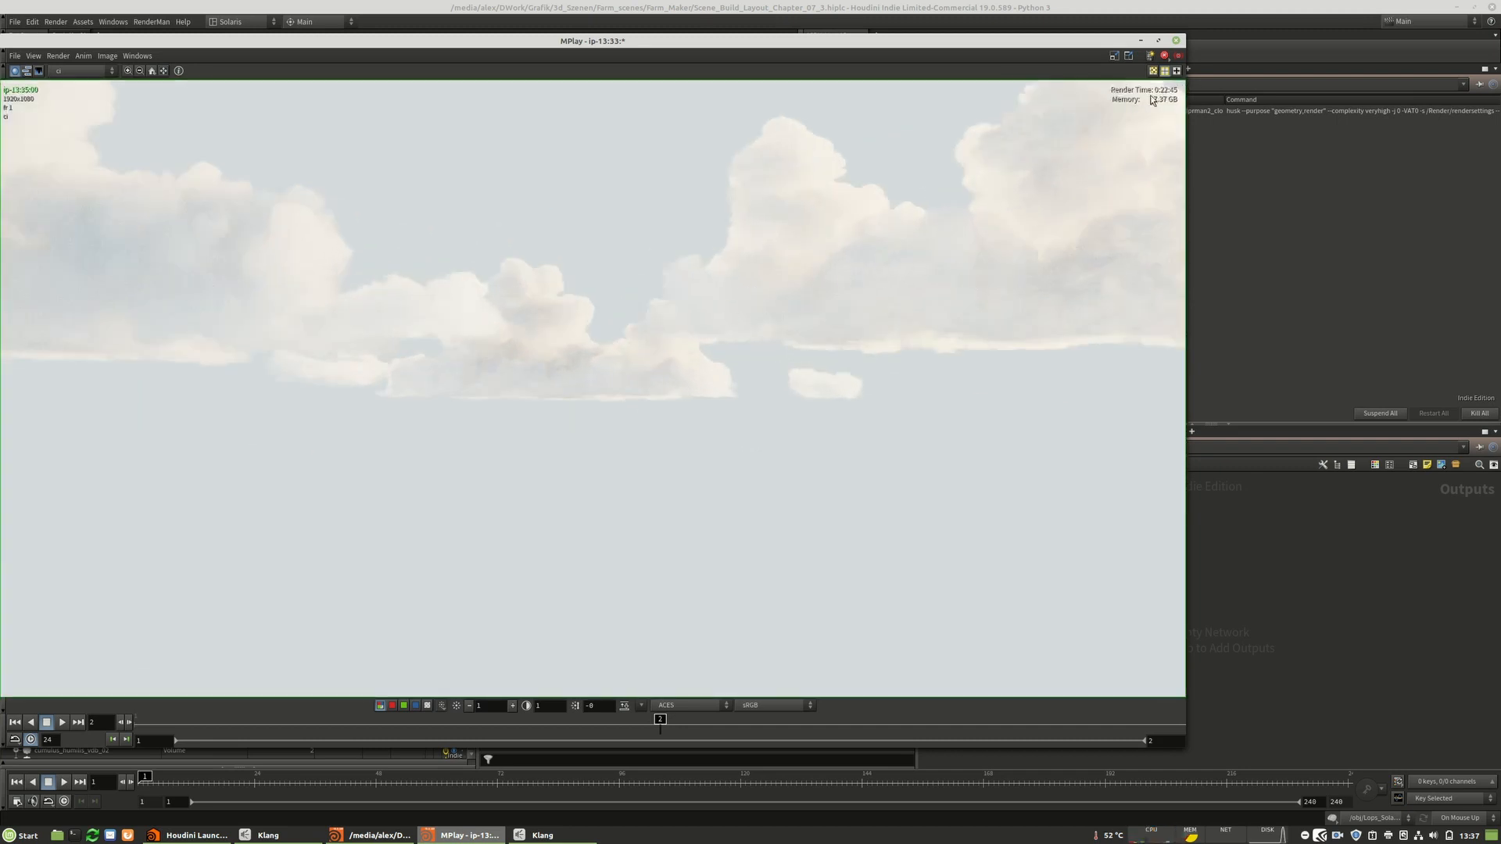
- Check the elapsed time of the clouds job in the render scheduler and inspect the finished clouds image up close
drag(1098, 47, 863, 50)
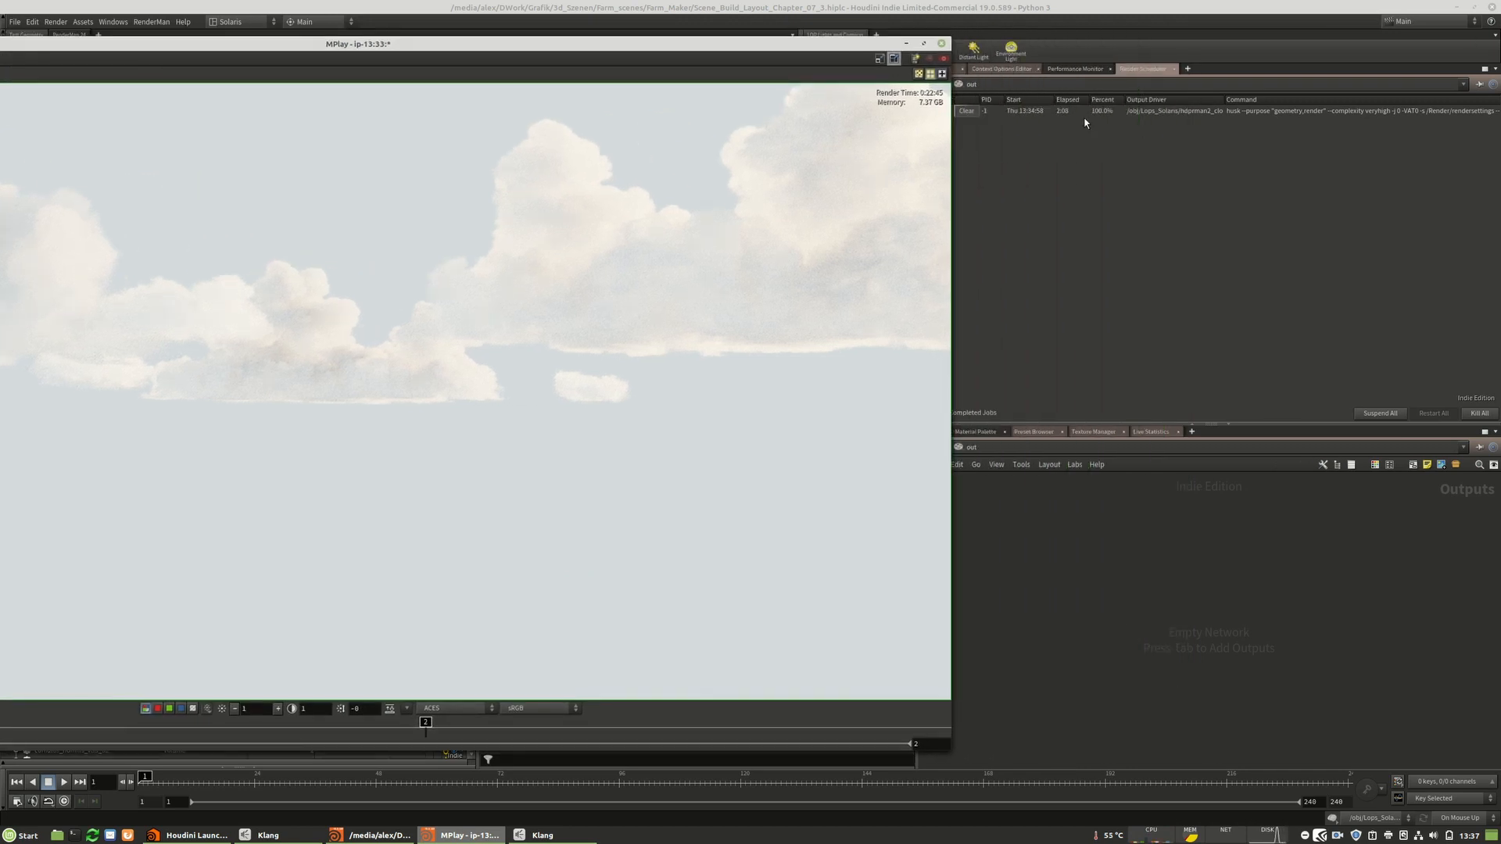
drag(701, 44, 959, 34)
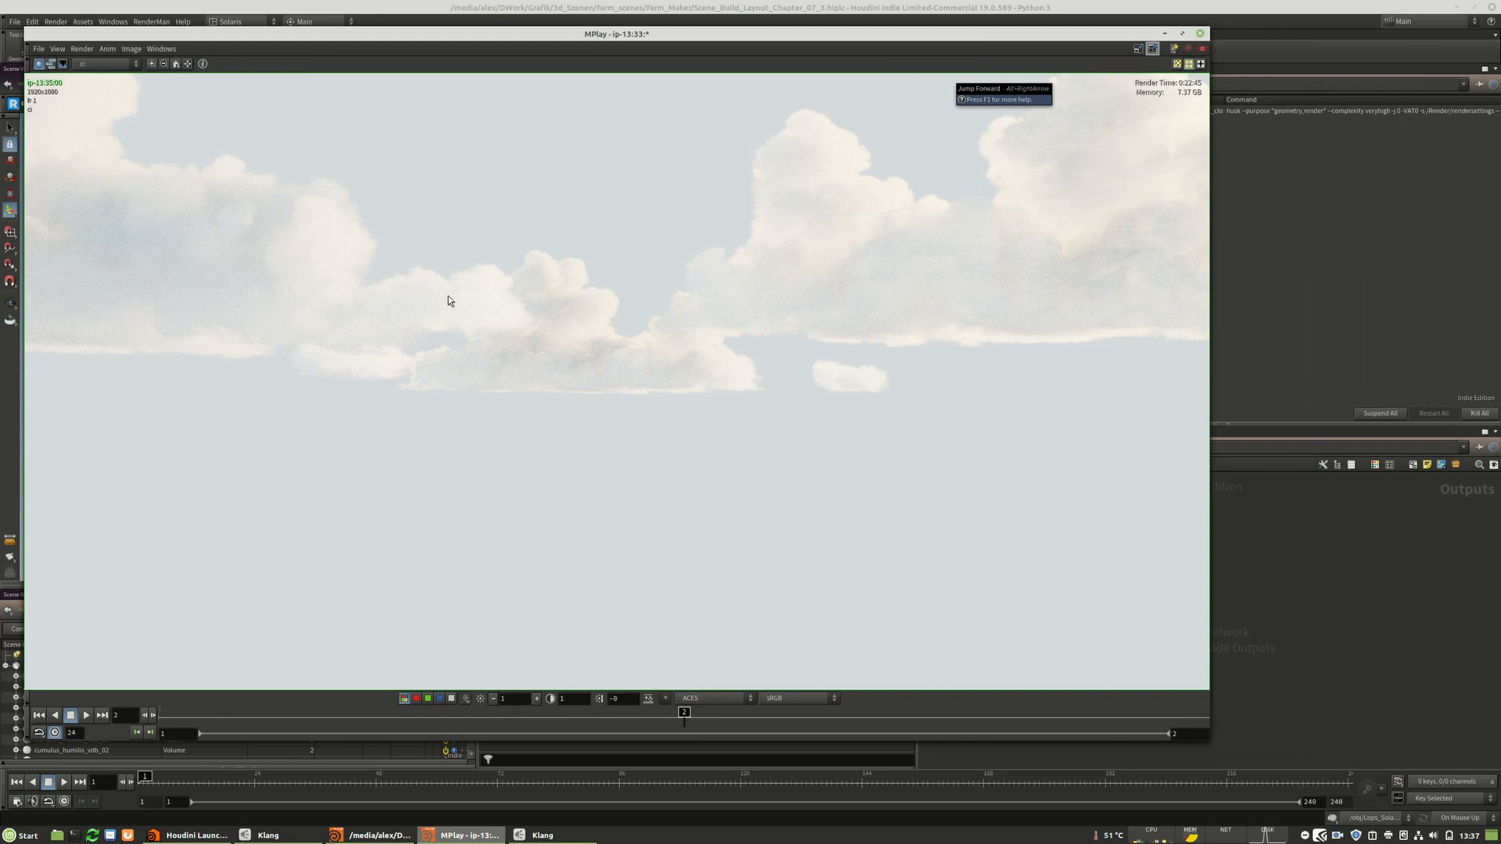
scroll(931, 307, down, 2)
scroll(332, 255, up, 4)
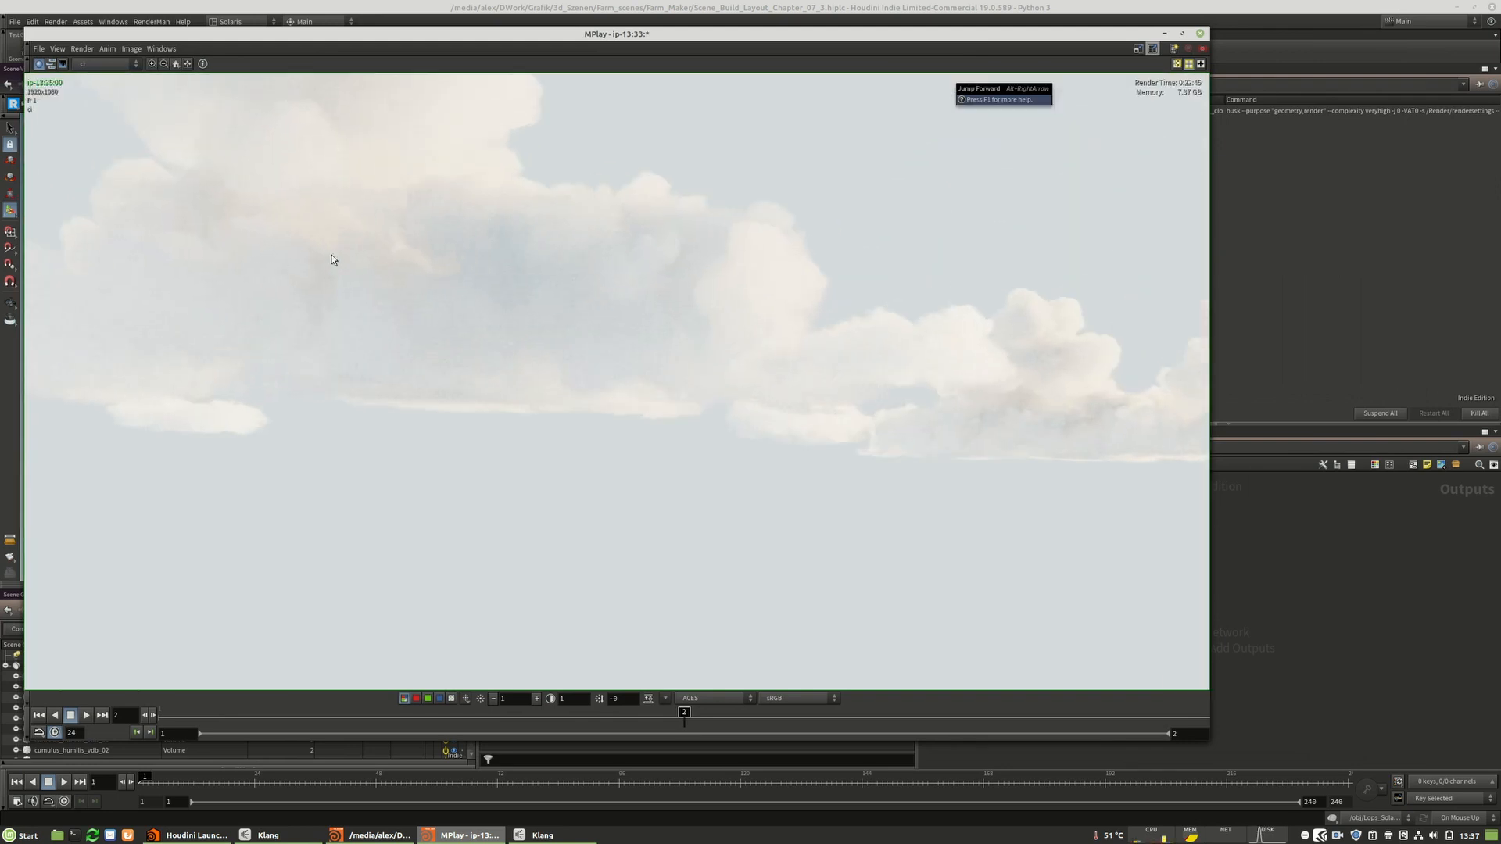
scroll(328, 270, down, 2)
scroll(328, 279, down, 3)
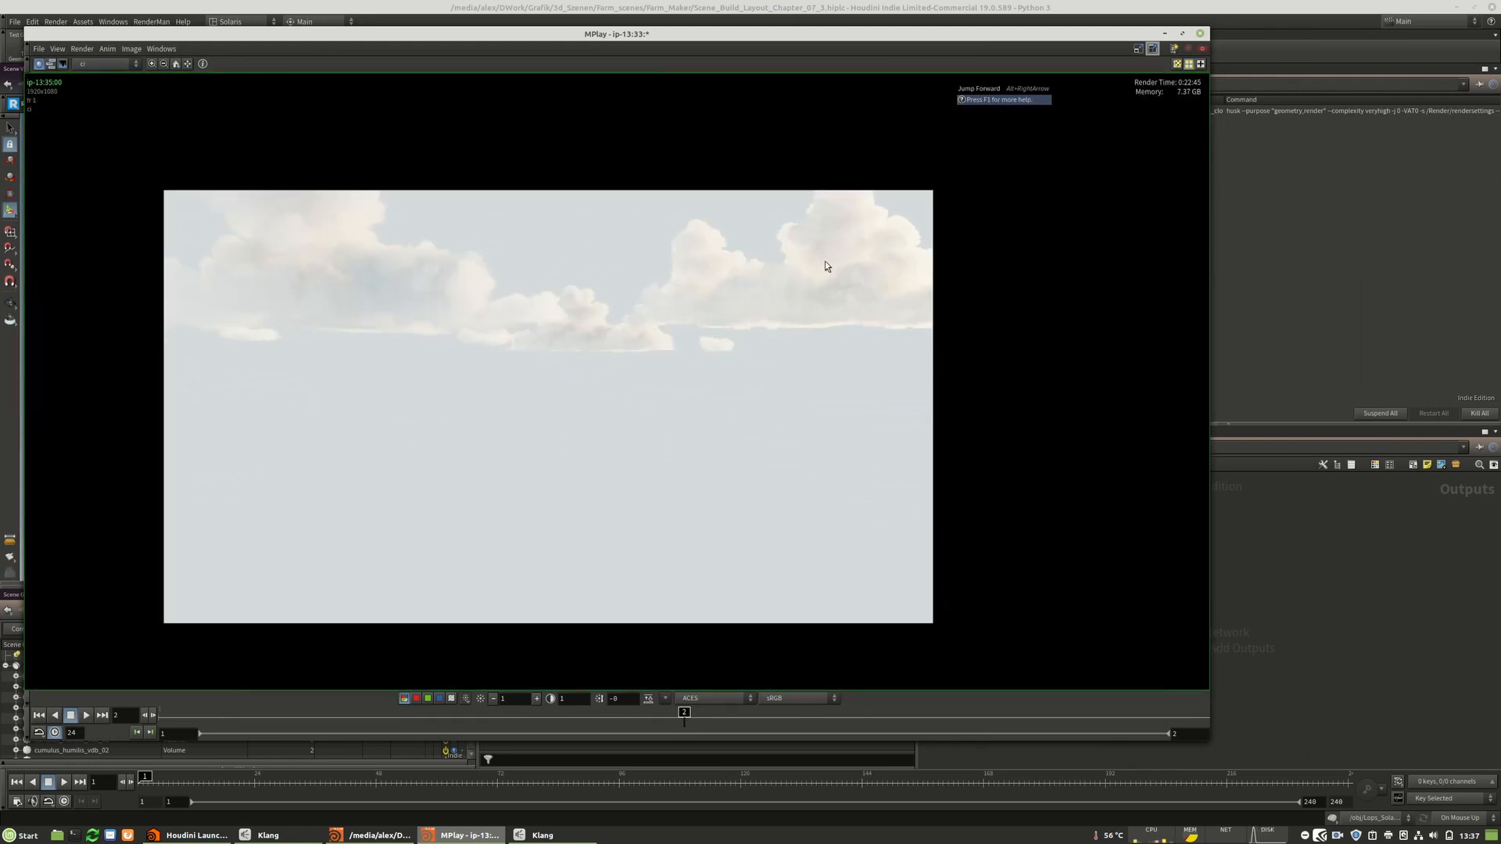
scroll(829, 258, up, 3)
scroll(831, 292, down, 1)
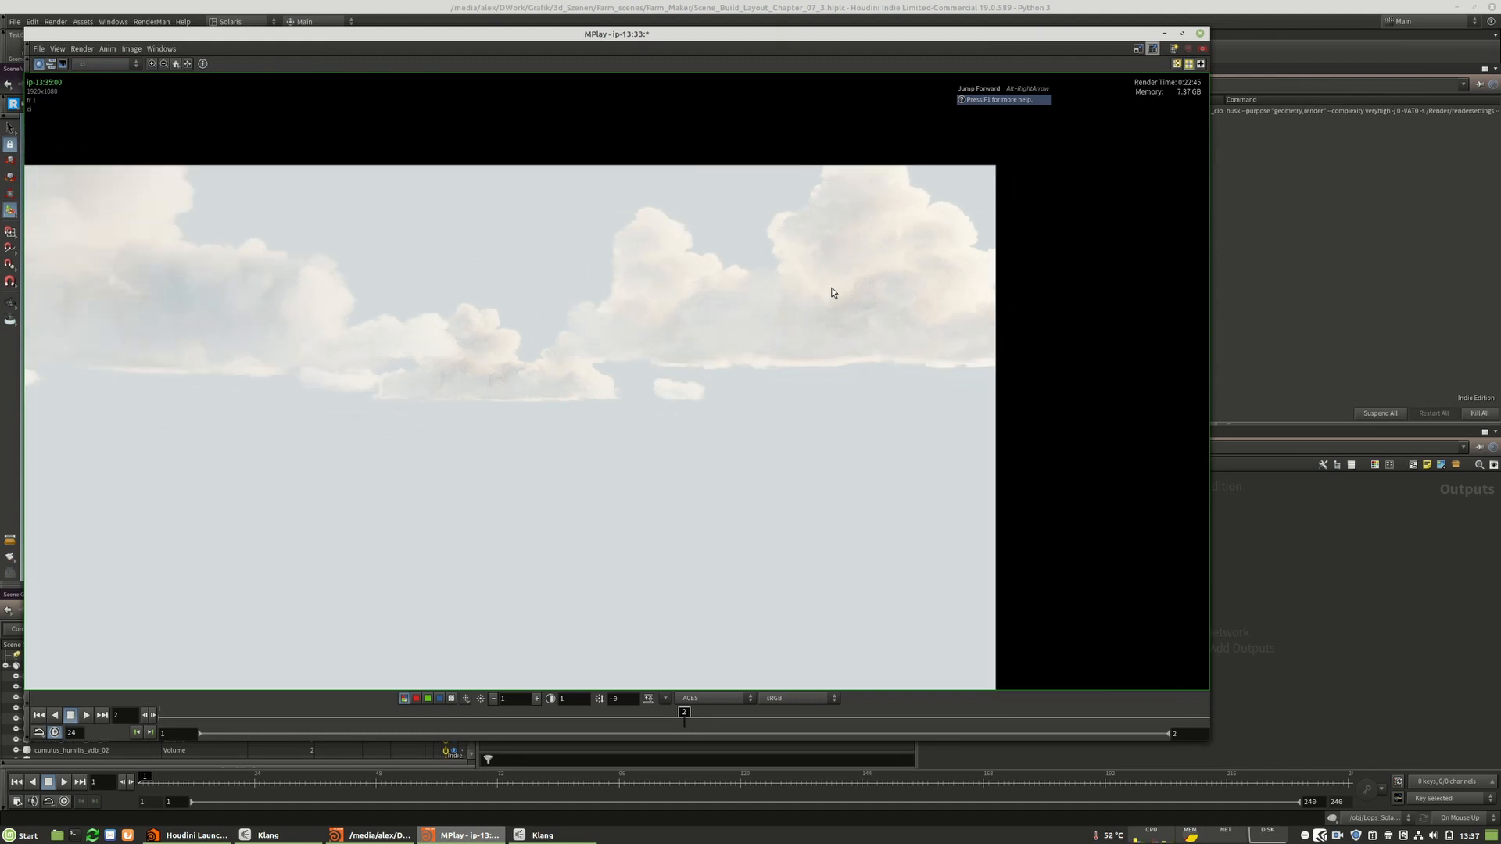
scroll(393, 321, up, 2)
scroll(476, 190, down, 5)
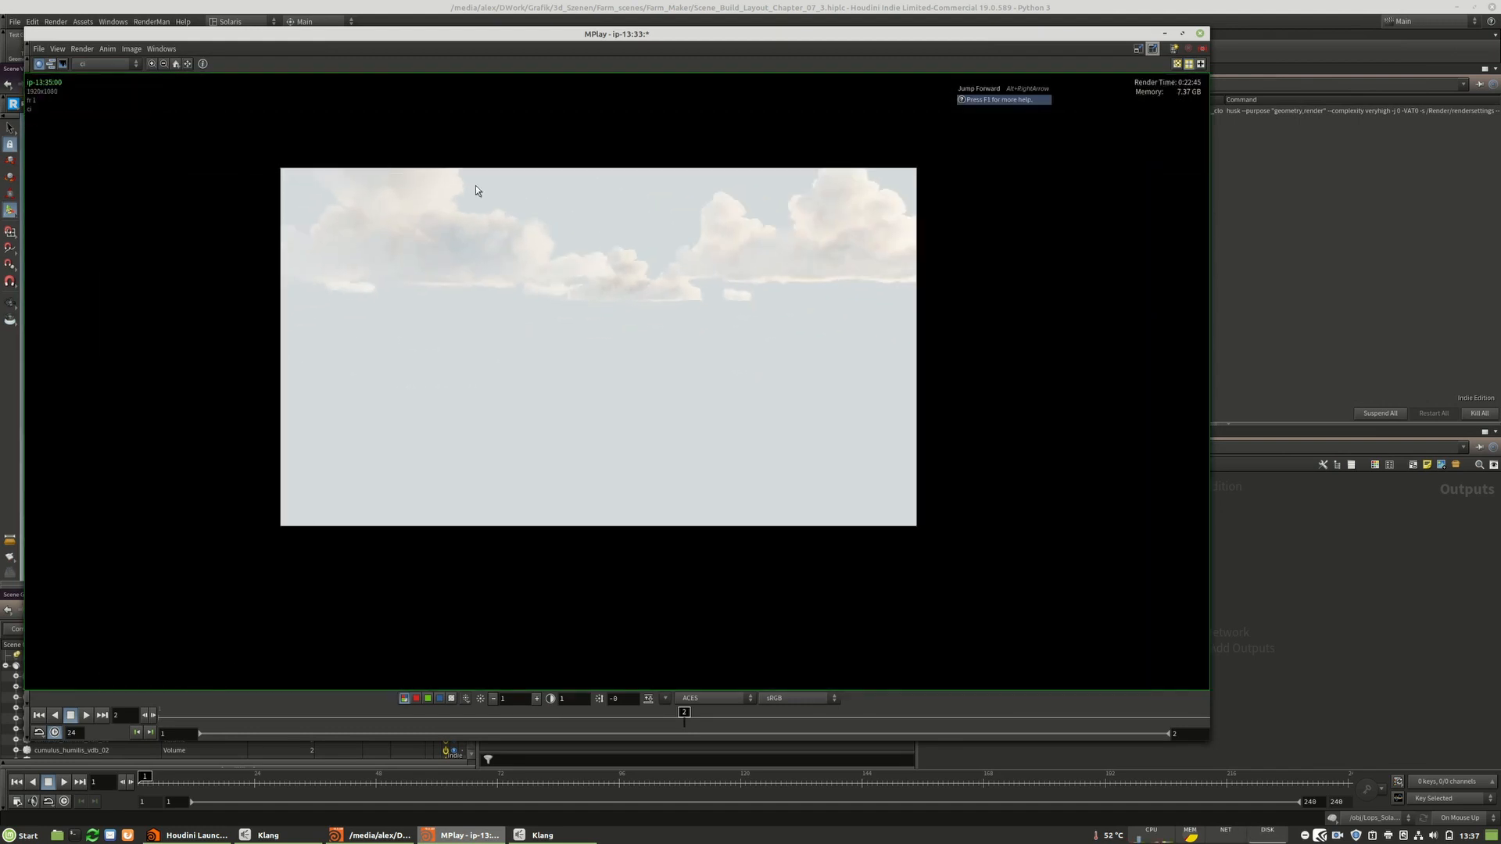
scroll(618, 258, up, 7)
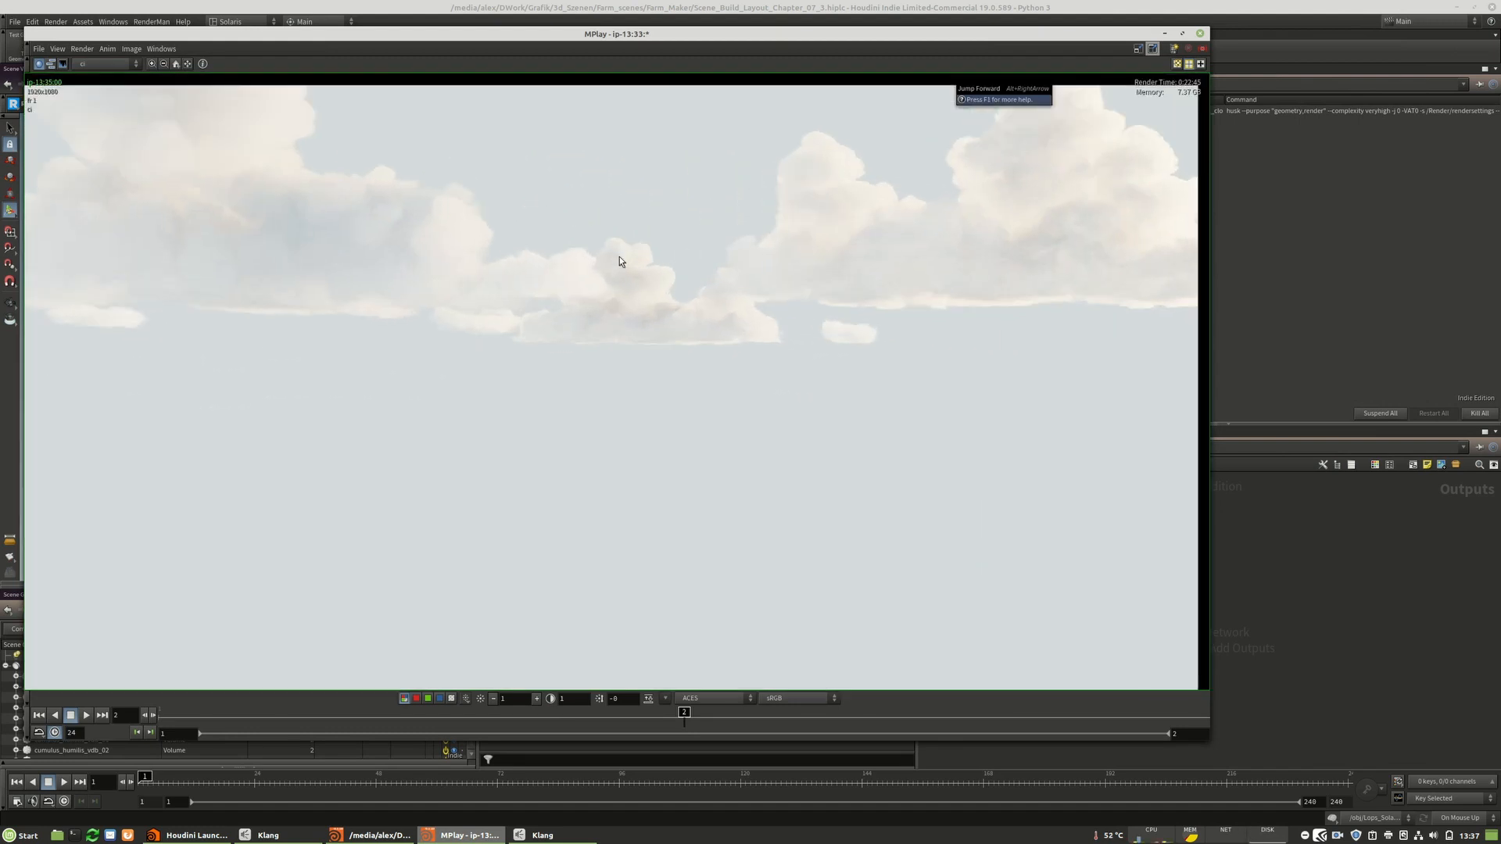
- Close MPlay and return the network editor from the outputs to the Lops_Solaris network
click(1205, 34)
click(971, 447)
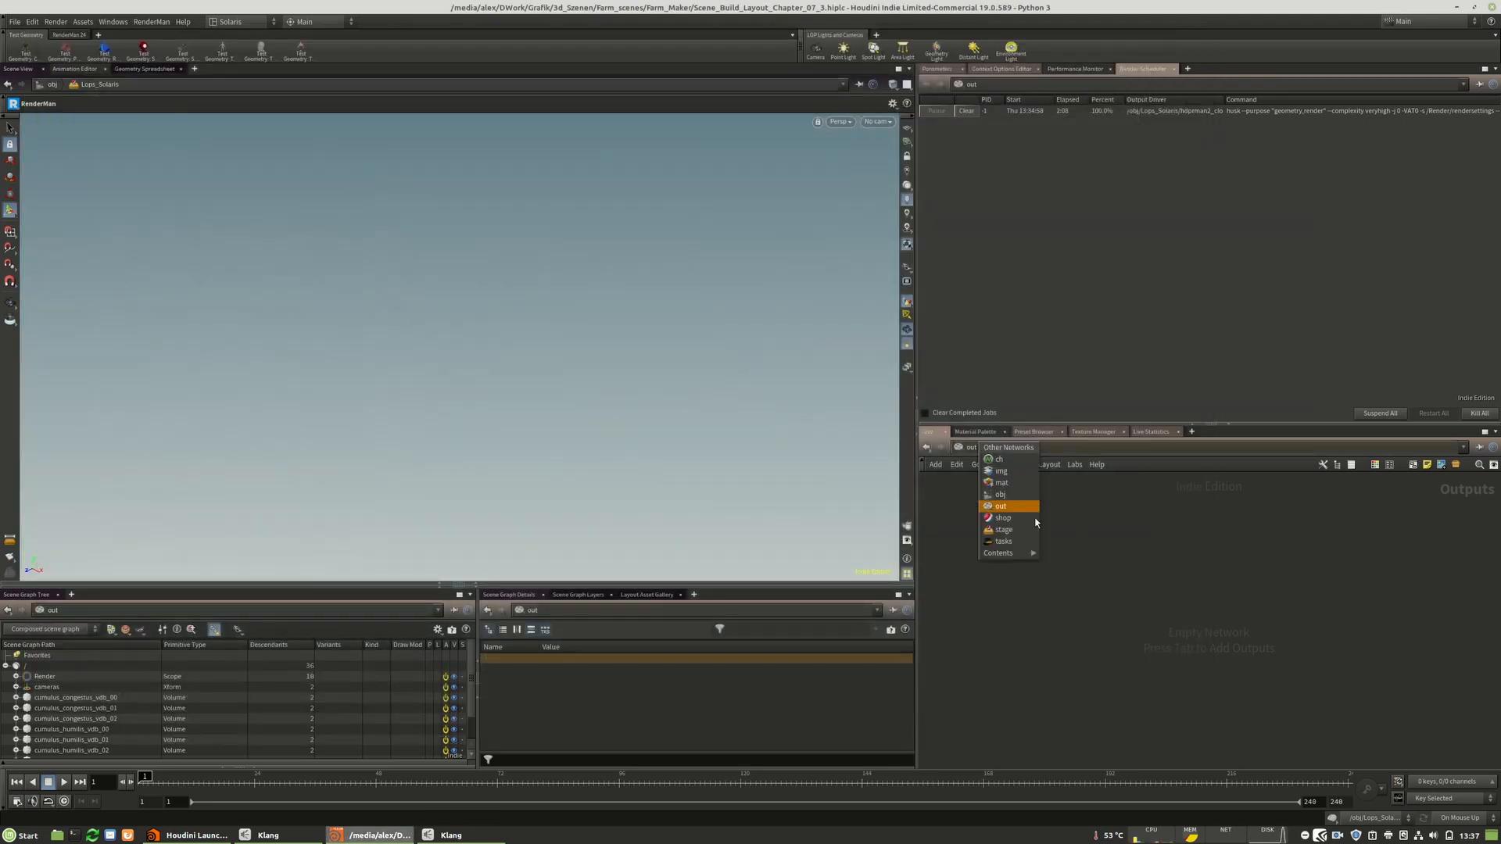
click(1006, 494)
double_click(1209, 620)
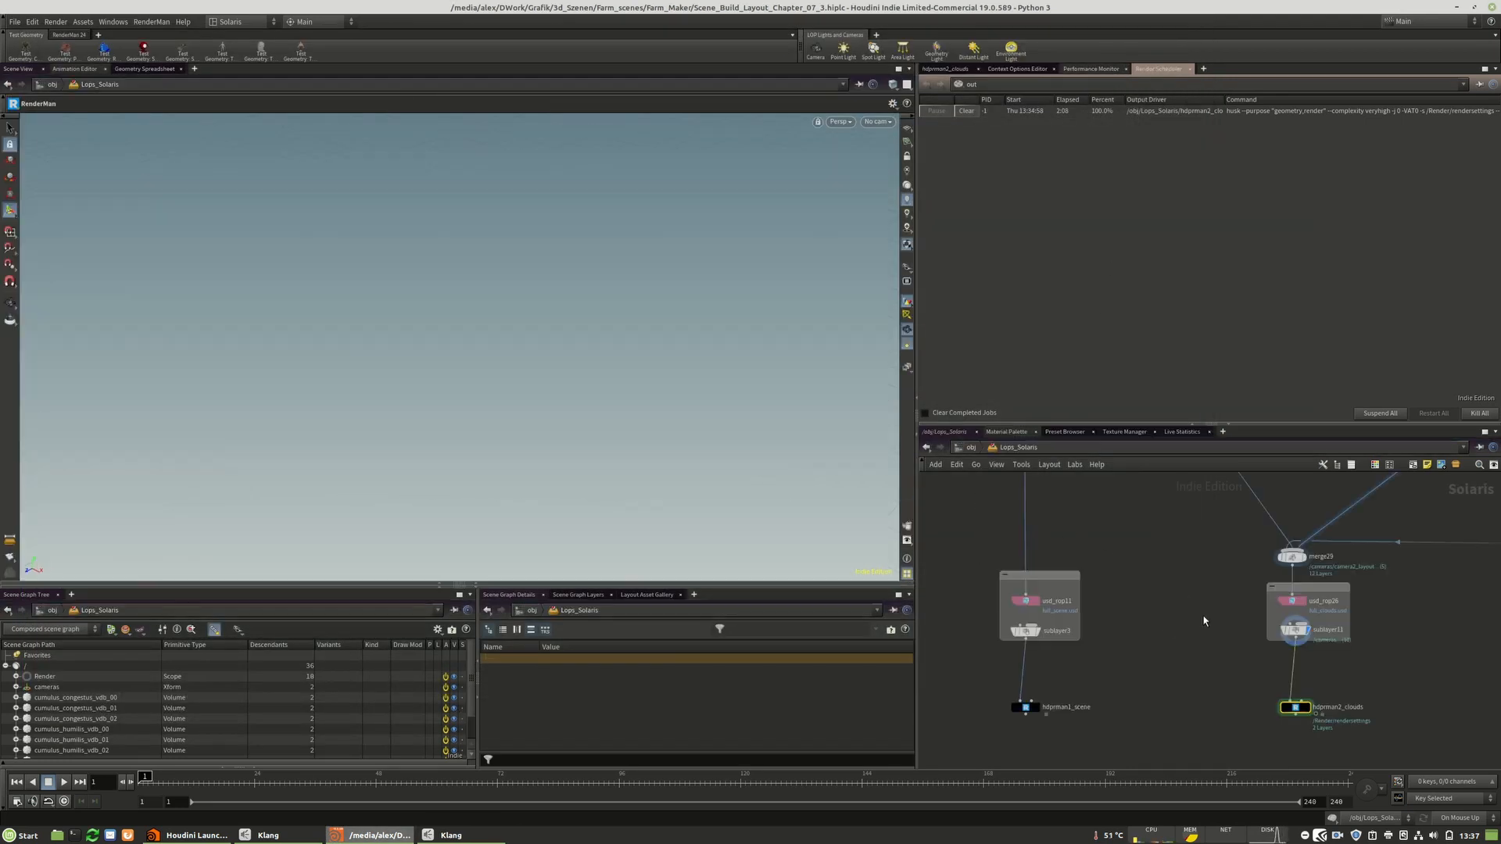
scroll(1209, 646, up, 3)
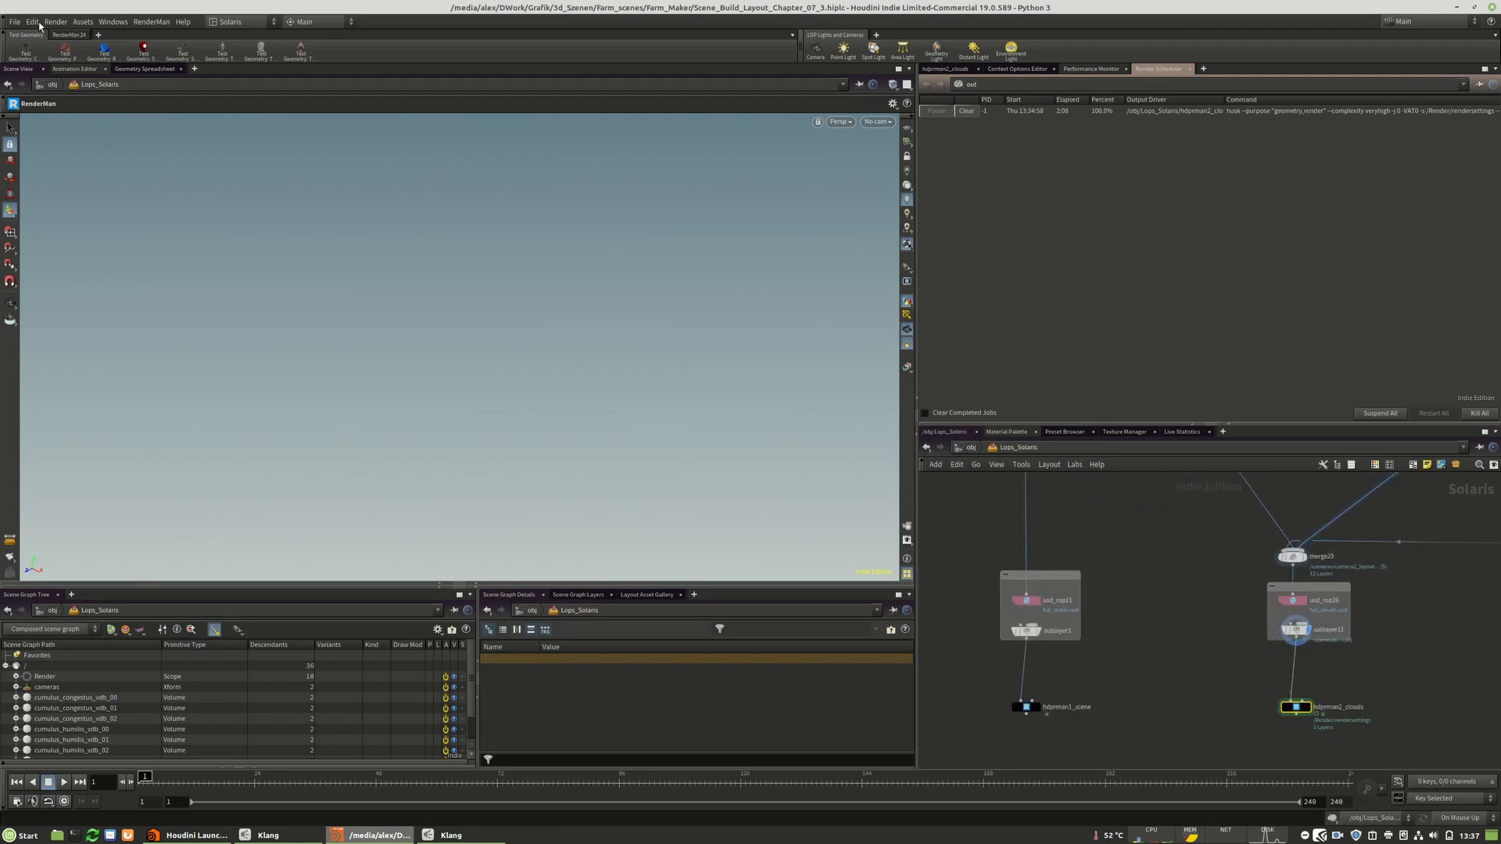
- Save the scene under the new name Scene_Build_Layout_Chapter_final_result.hiplc
click(14, 21)
click(31, 114)
click(235, 272)
key(BackSpace)
key(BackSpace)
key(BackSpace)
key(BackSpace)
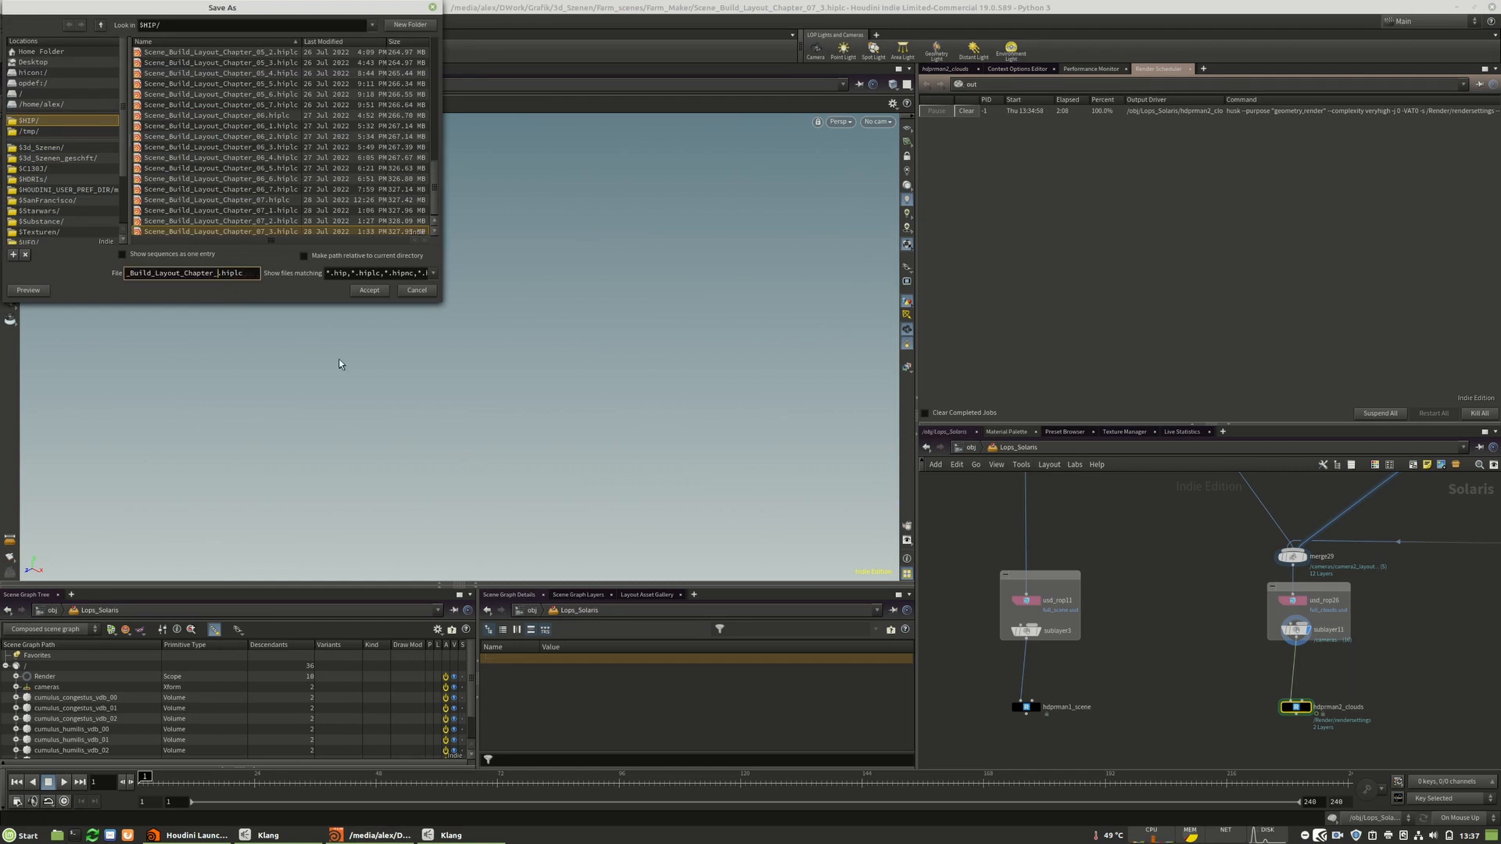
text(final_result)
click(376, 289)
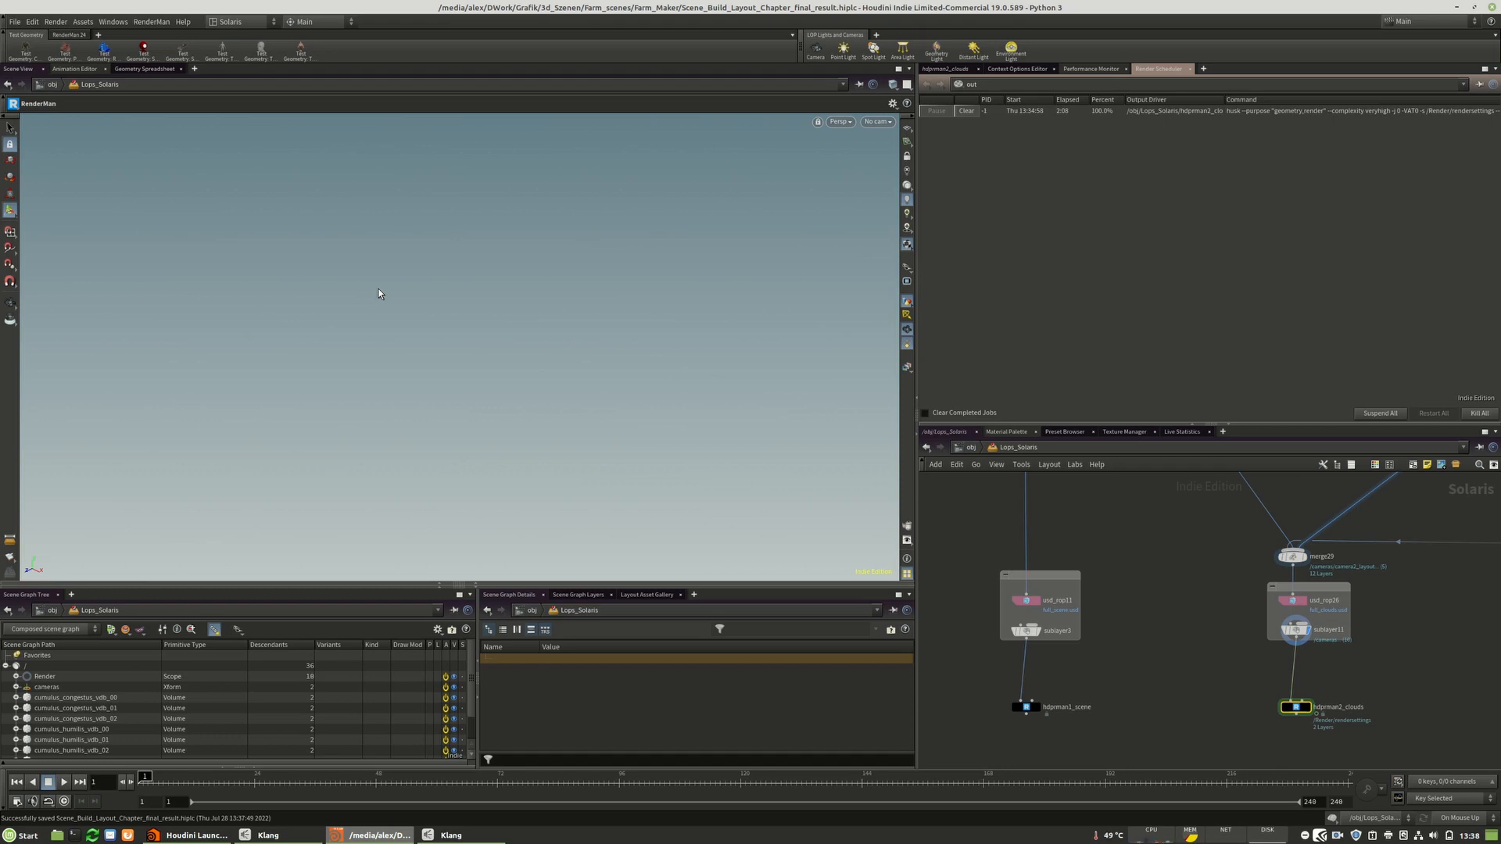
- Review the layout of the whole Solaris network, from the asset groups down to the two RenderMan render nodes
scroll(1156, 742, down, 5)
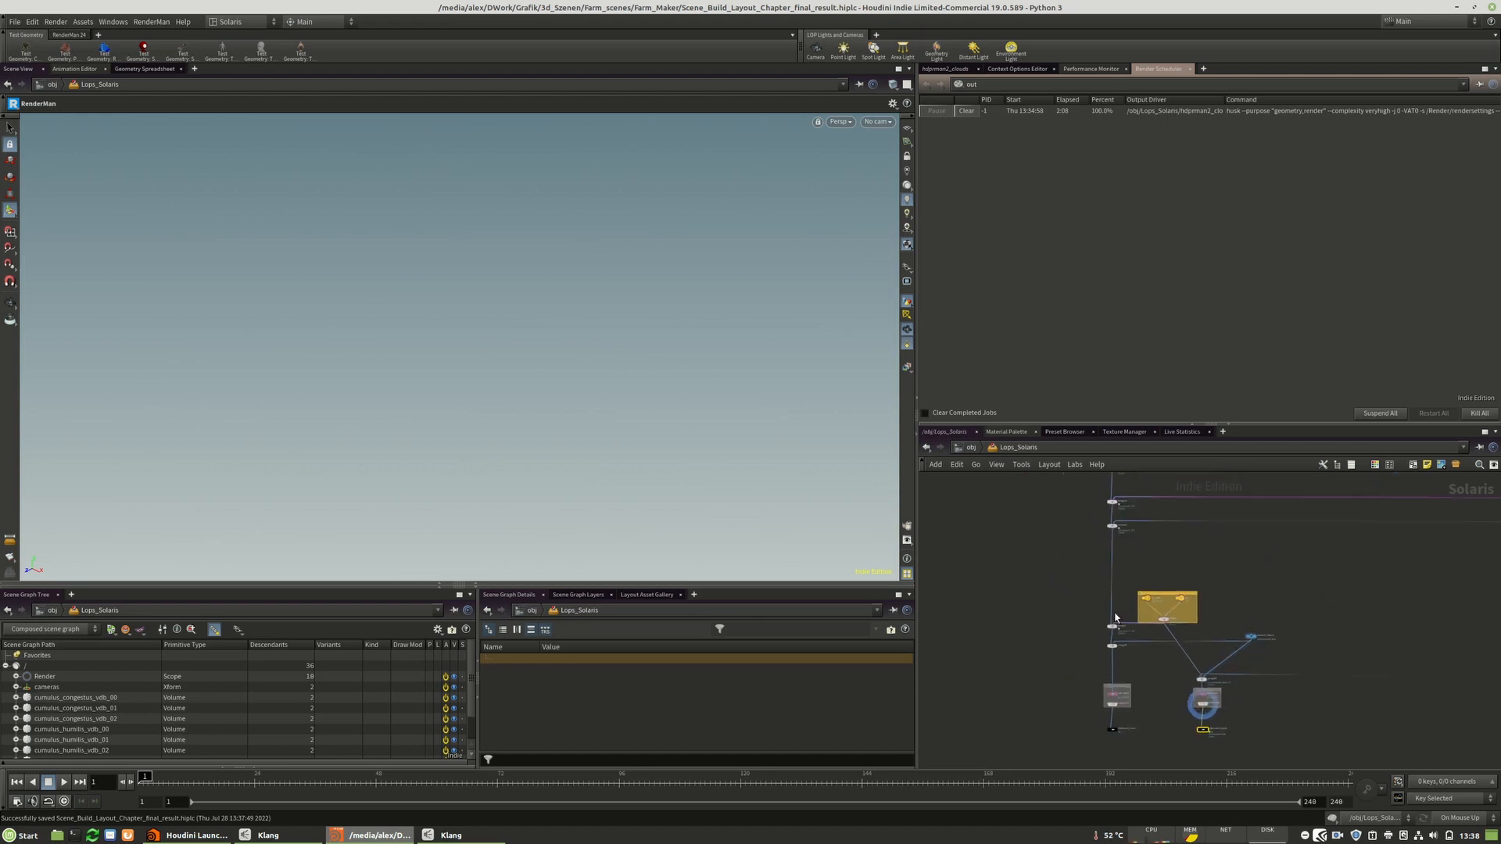
scroll(1114, 617, down, 5)
middle_drag(1248, 622, 1160, 647)
scroll(1161, 647, down, 2)
middle_drag(1214, 547, 1200, 615)
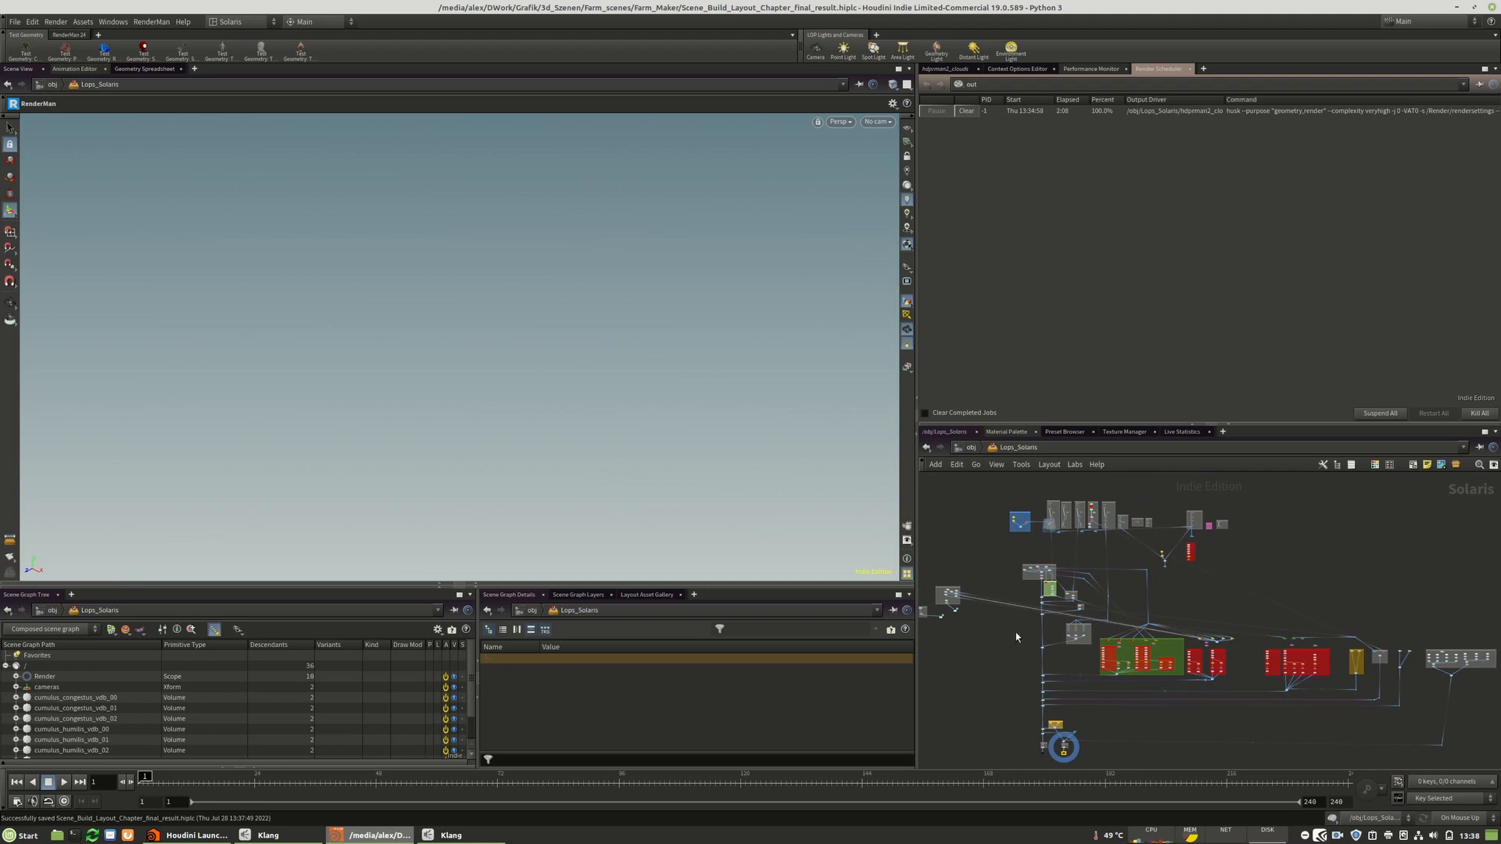
middle_drag(1269, 540, 1231, 531)
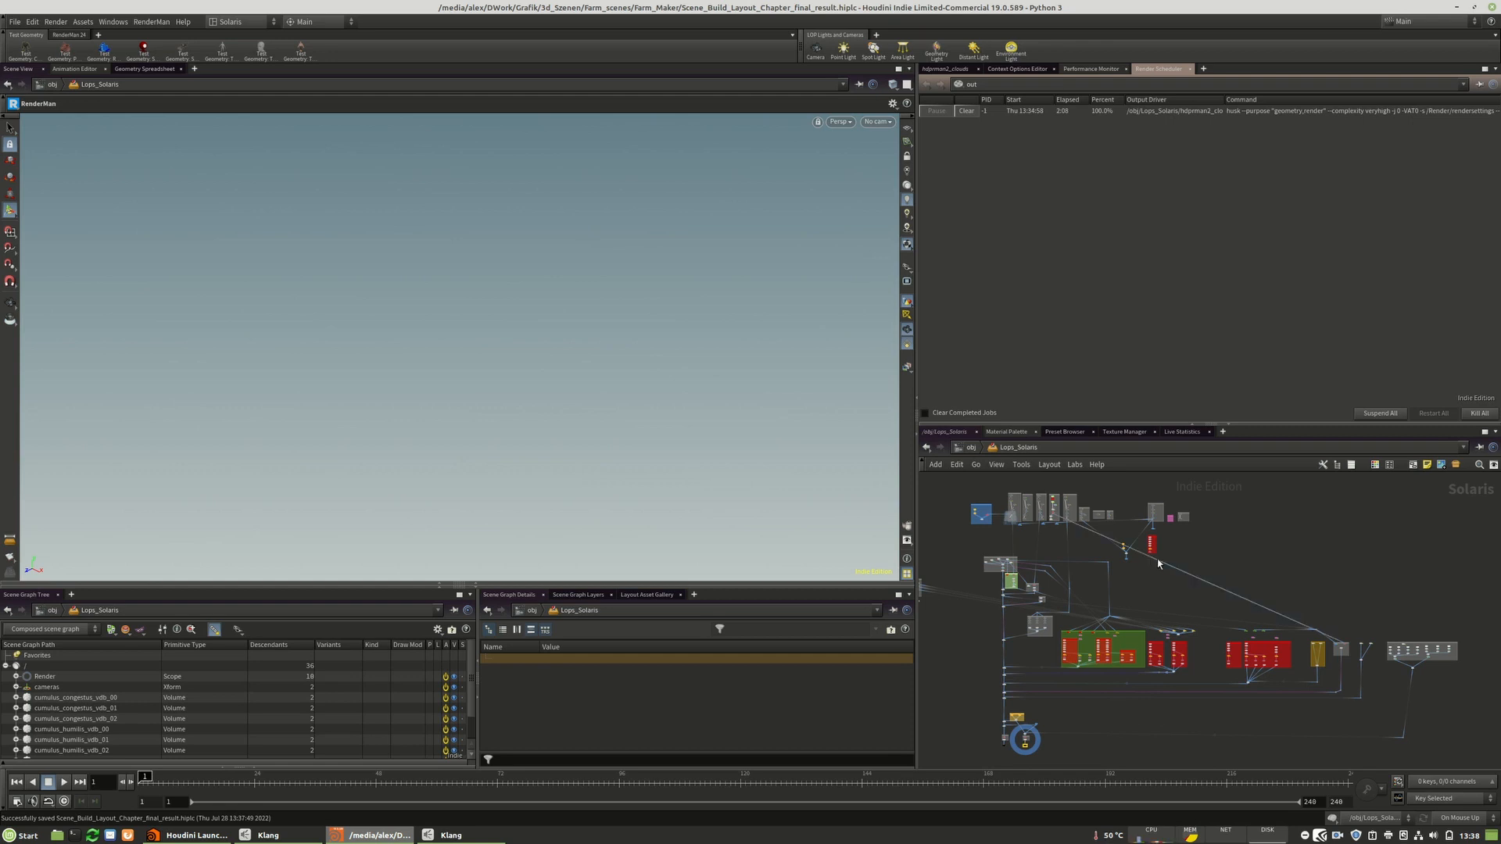
scroll(1002, 736, up, 5)
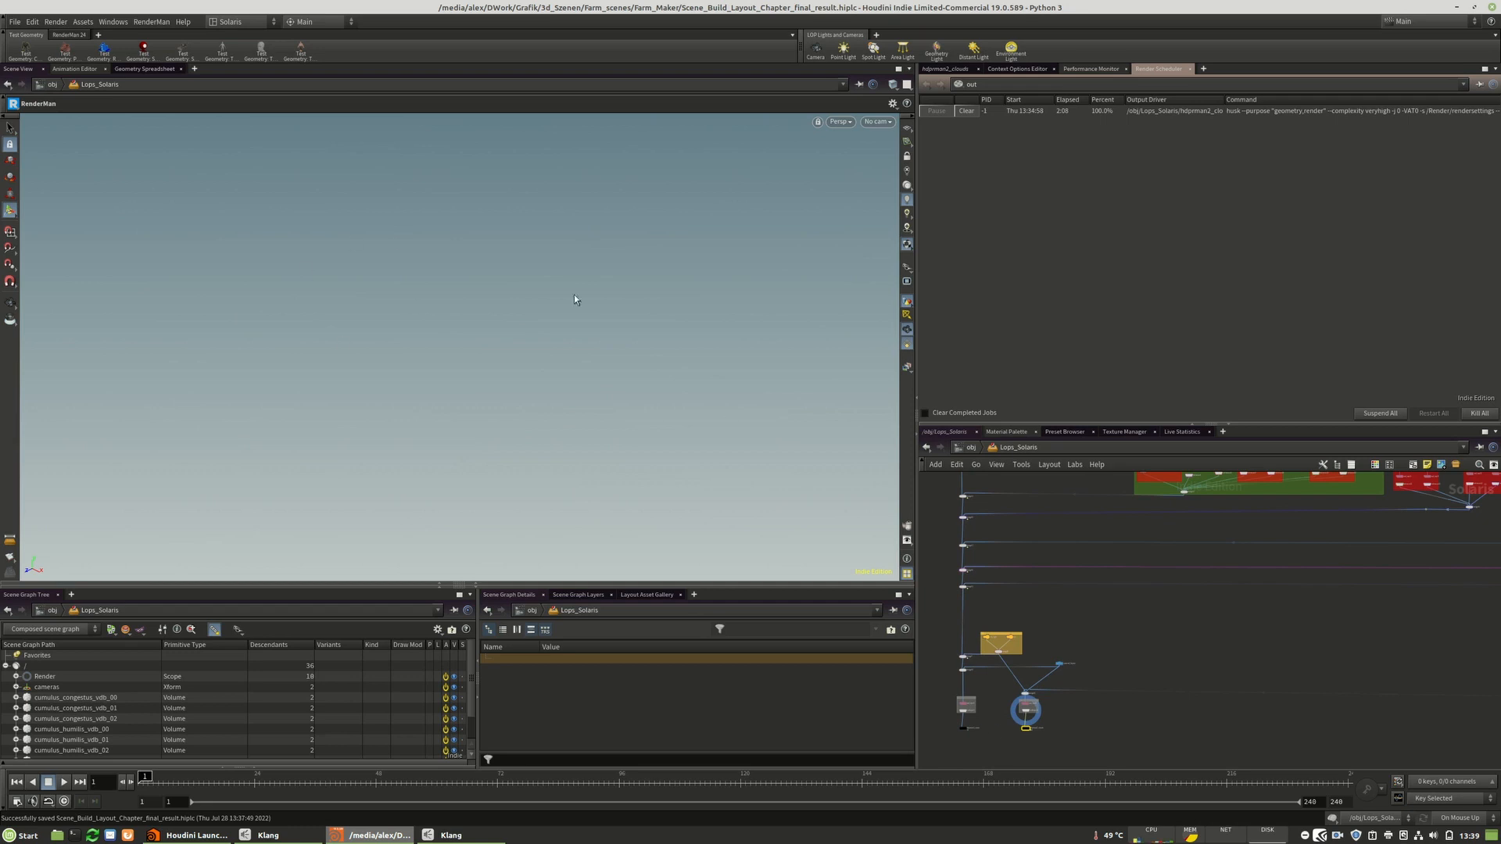
scroll(1060, 697, down, 6)
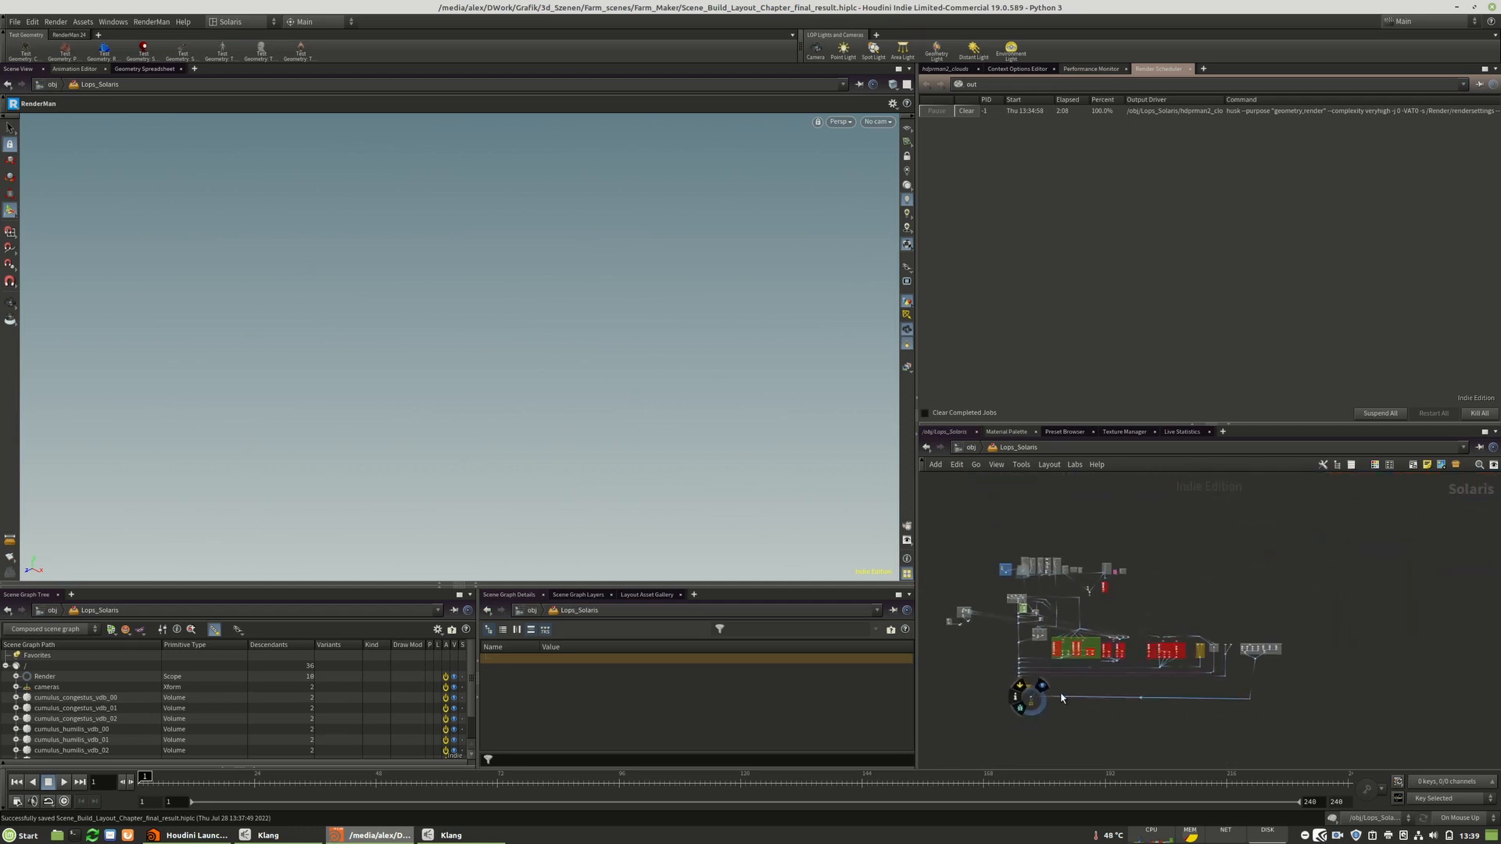
scroll(1243, 677, up, 4)
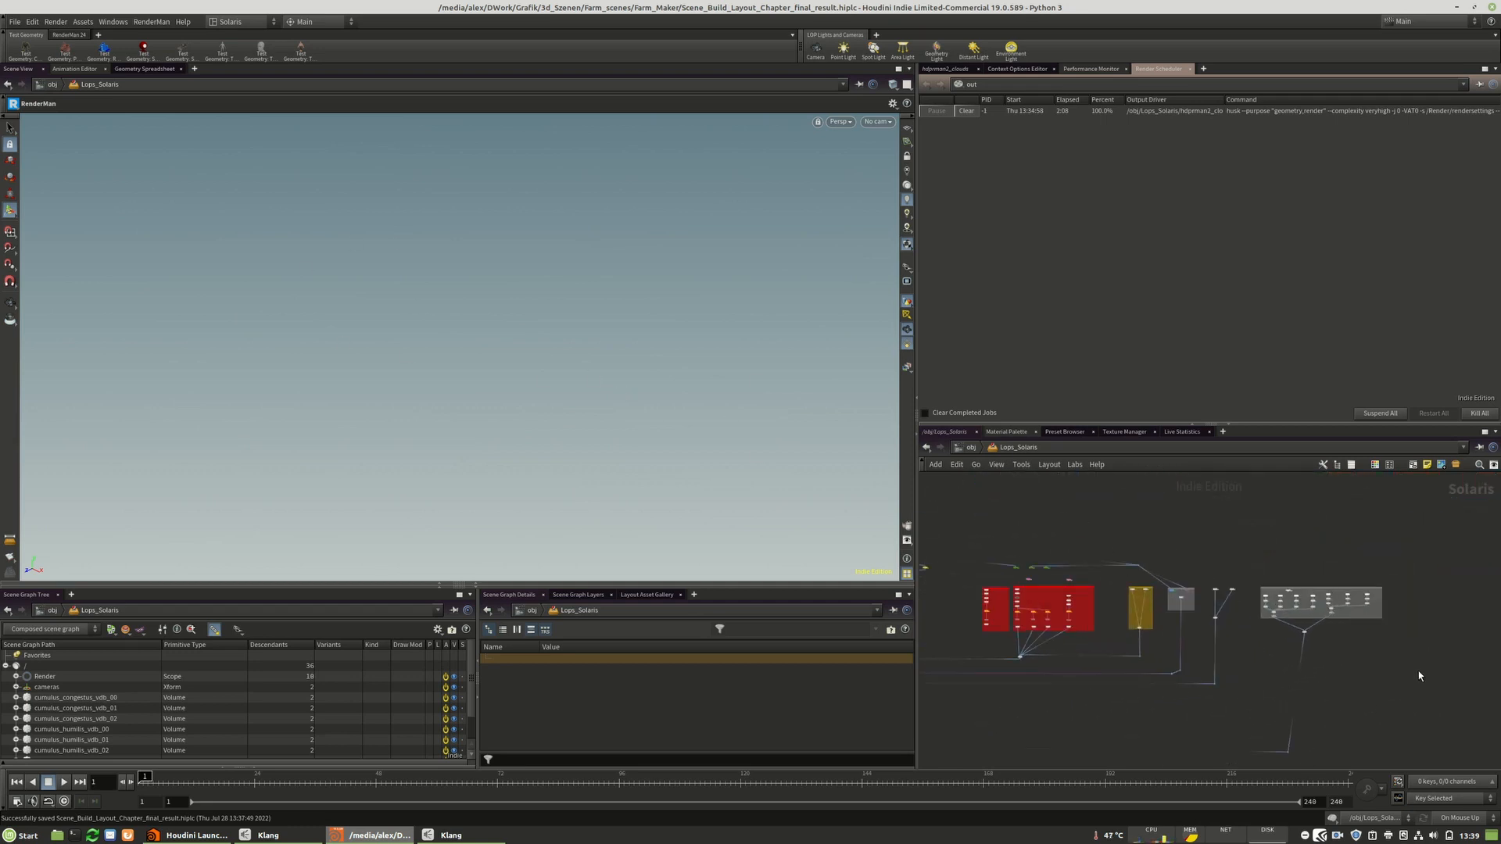
scroll(1419, 675, down, 3)
scroll(1196, 563, up, 3)
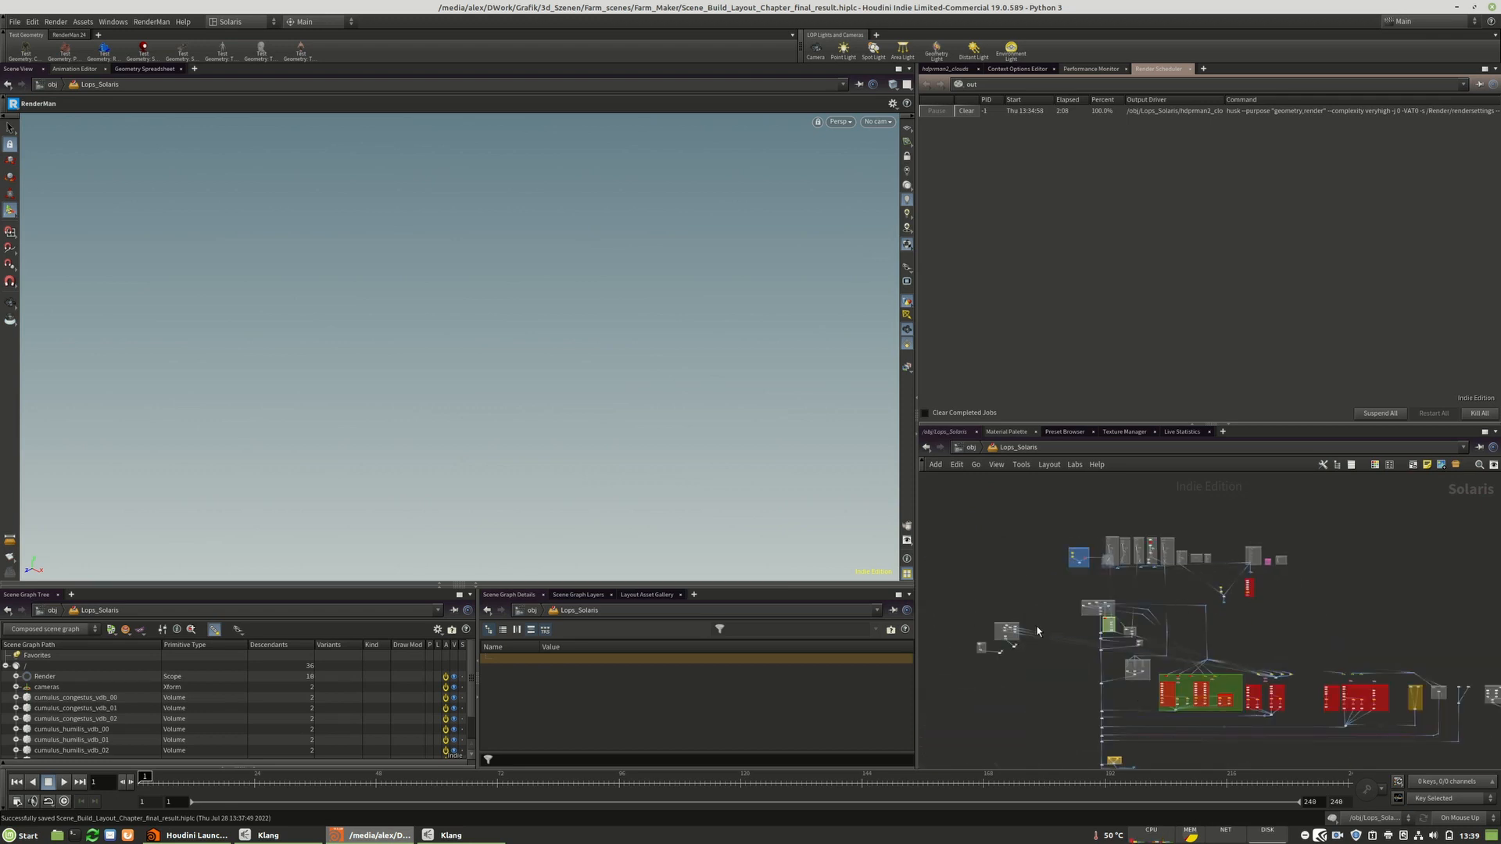
- Display the farm scene's RenderMan node and move the dot on the long incoming wire to straighten its corner
scroll(1115, 730, up, 10)
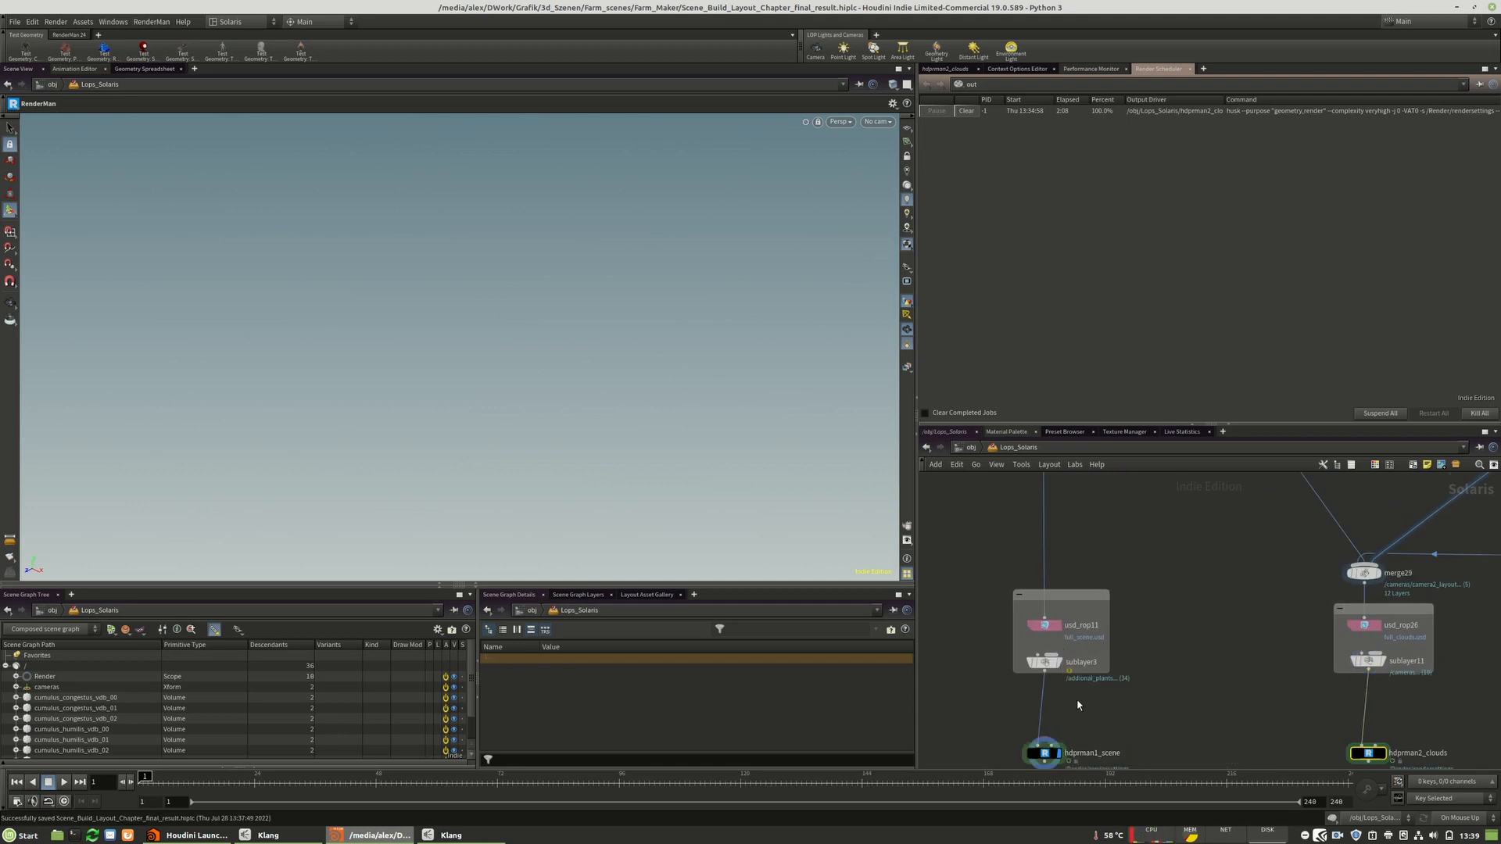
key(h)
scroll(1415, 732, up, 5)
middle_drag(1343, 744, 1351, 672)
scroll(1293, 711, up, 3)
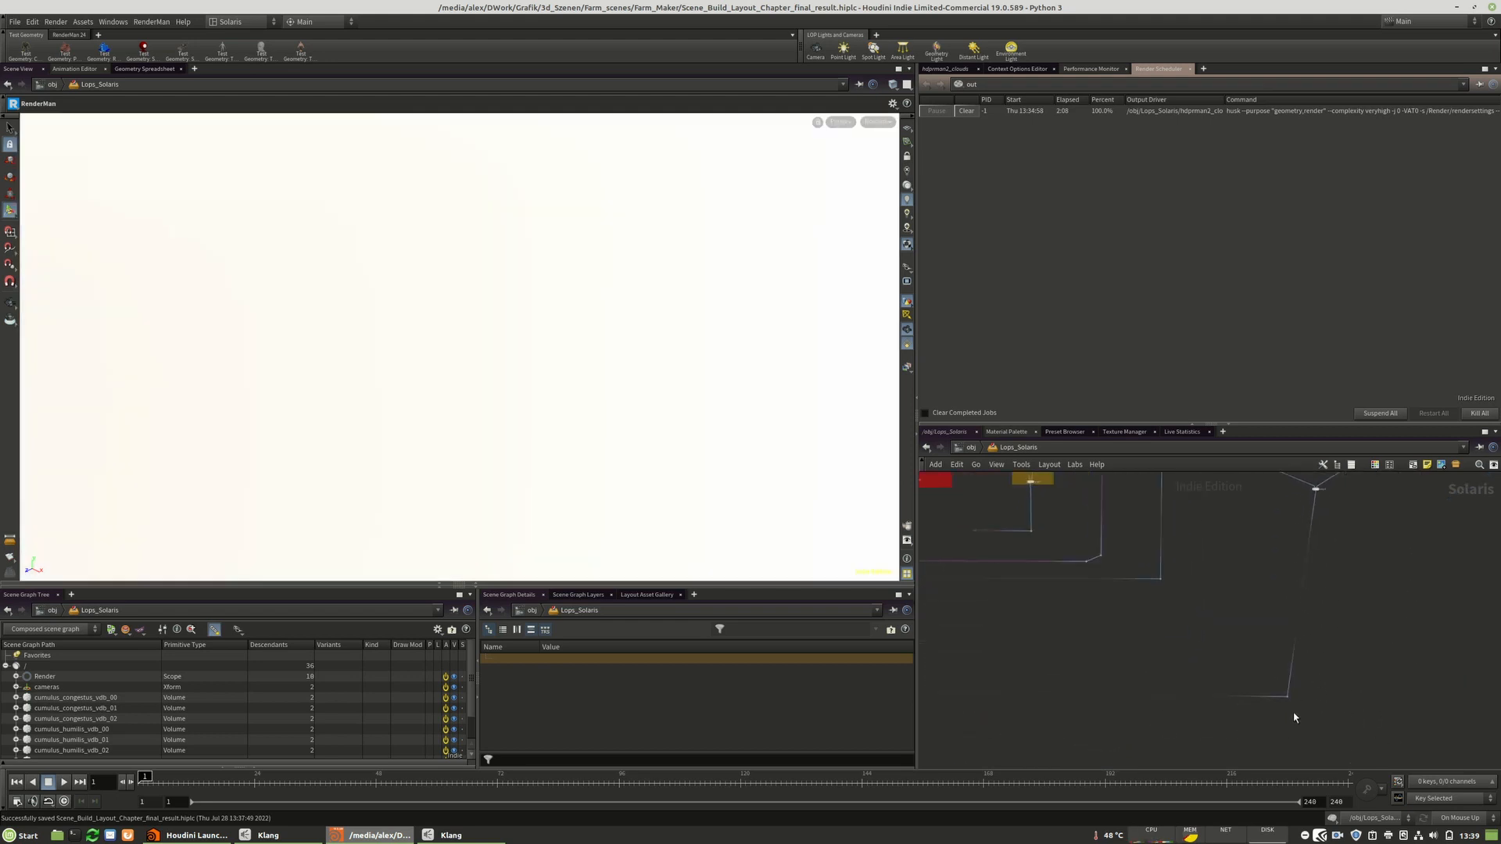
drag(1282, 685, 1338, 666)
- Turn off the scene lights in the viewport and look through the camera /cameras/camera2_layout
click(907, 185)
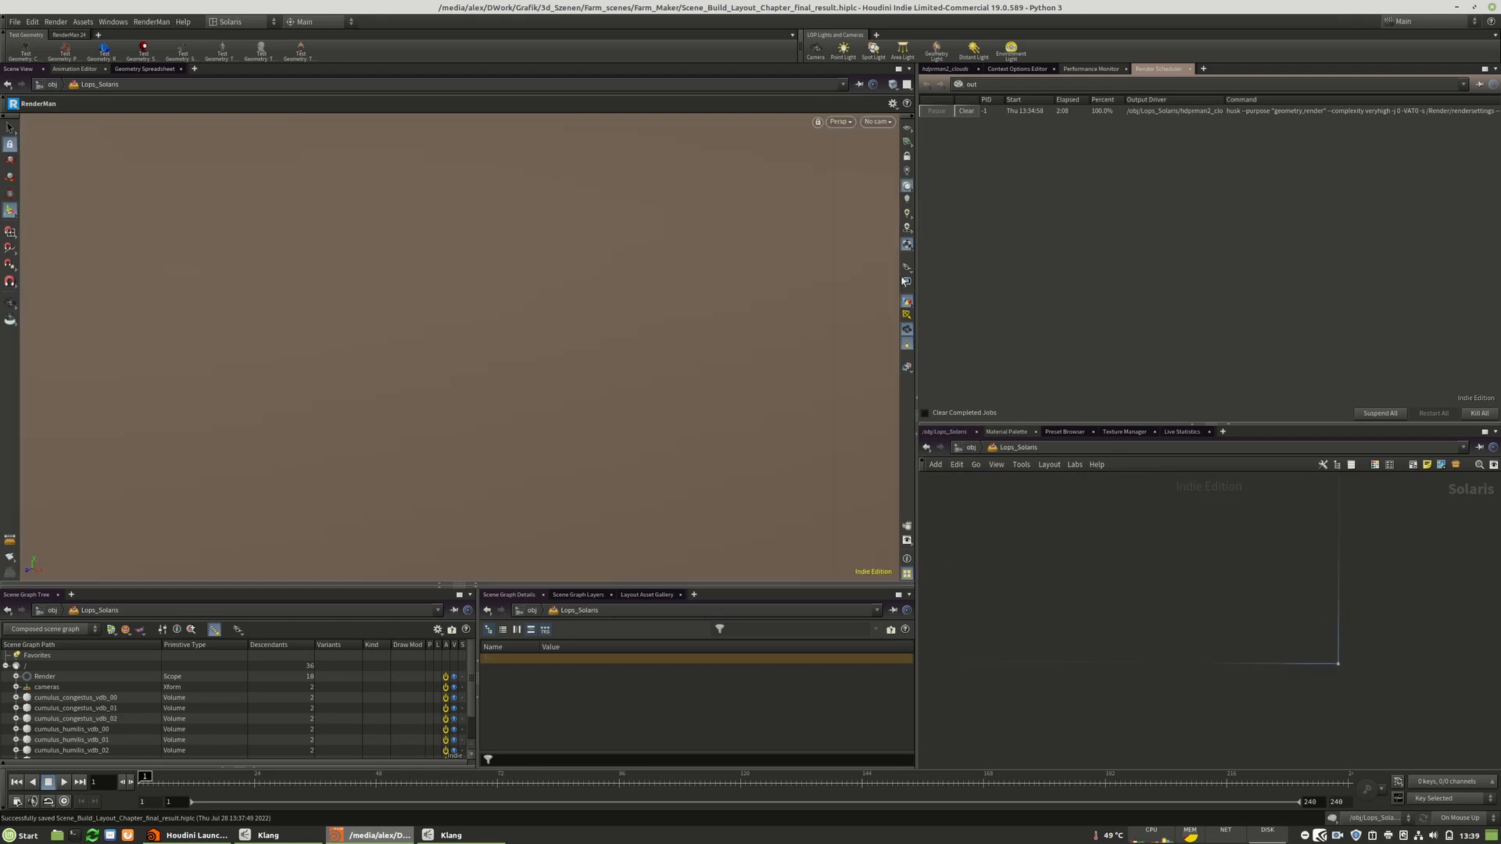
click(877, 122)
click(878, 138)
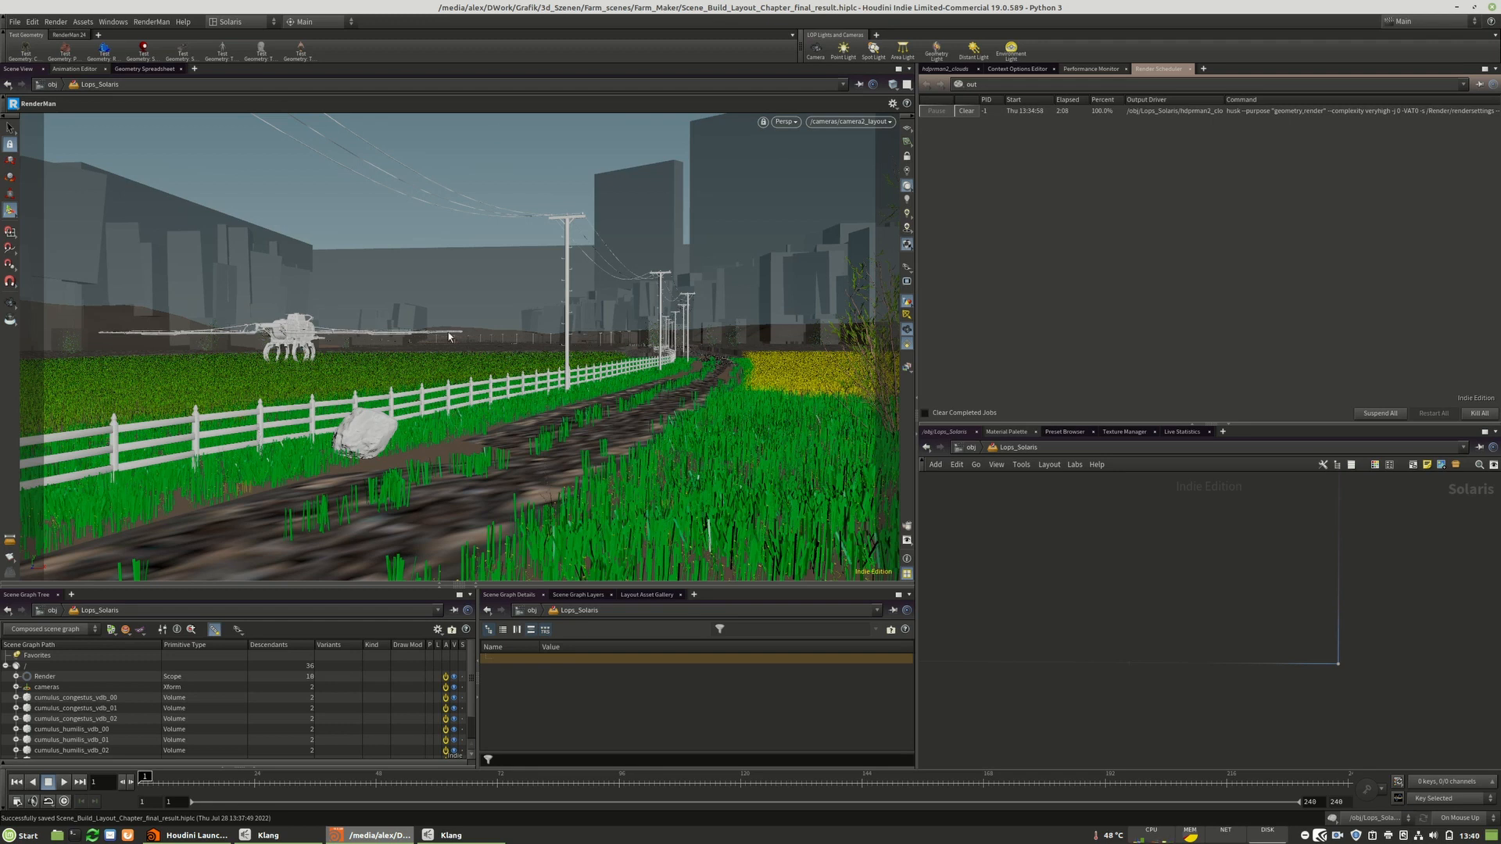
scroll(1415, 643, down, 8)
scroll(1074, 641, up, 4)
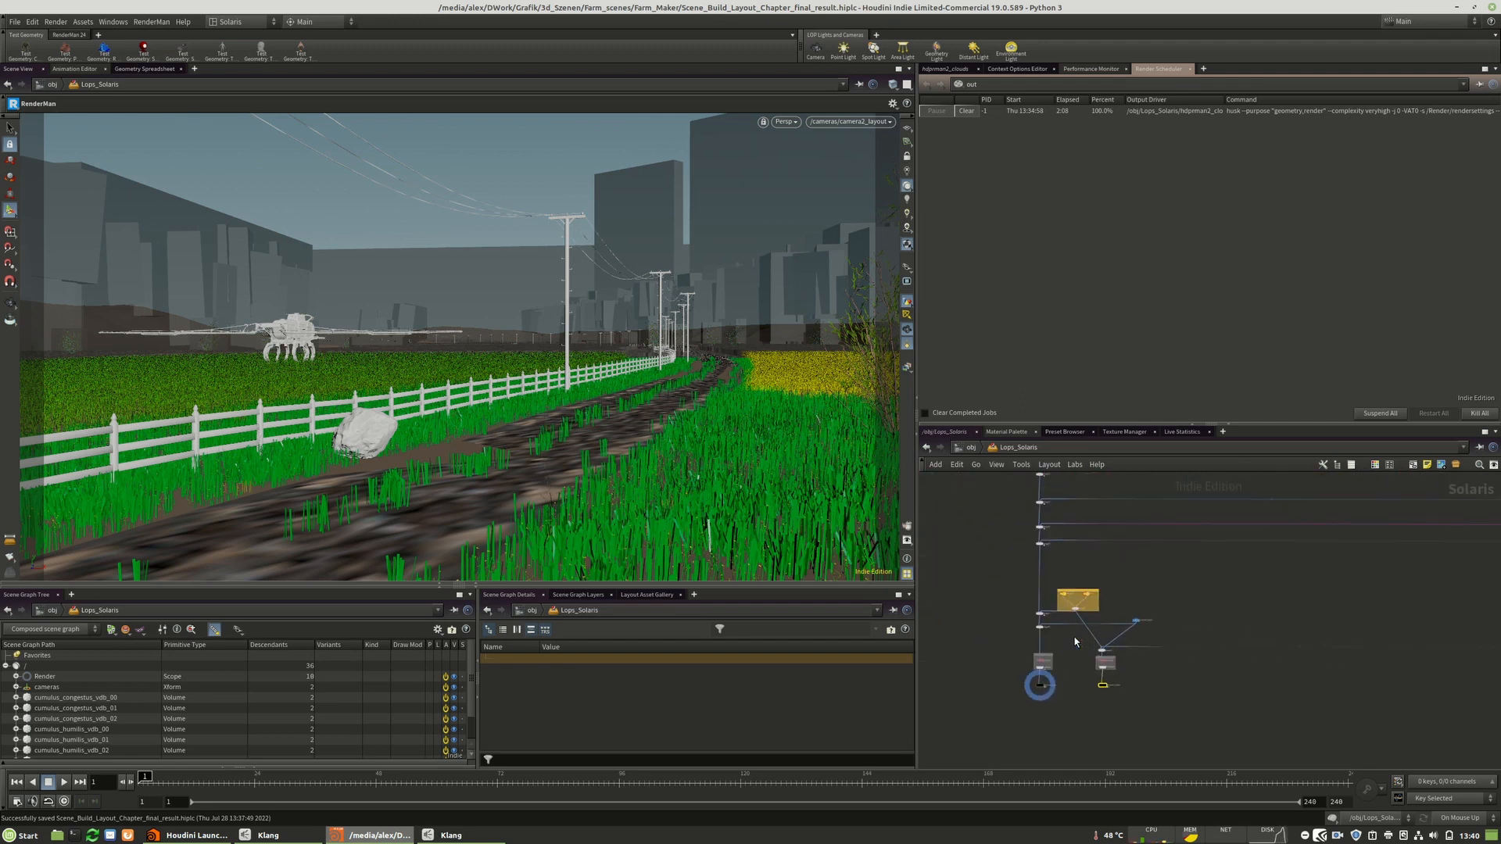
- Examine the Solaris network's opening groups, especially the ground plane group around fore_ground_plane and the green group below it
scroll(945, 666, up, 3)
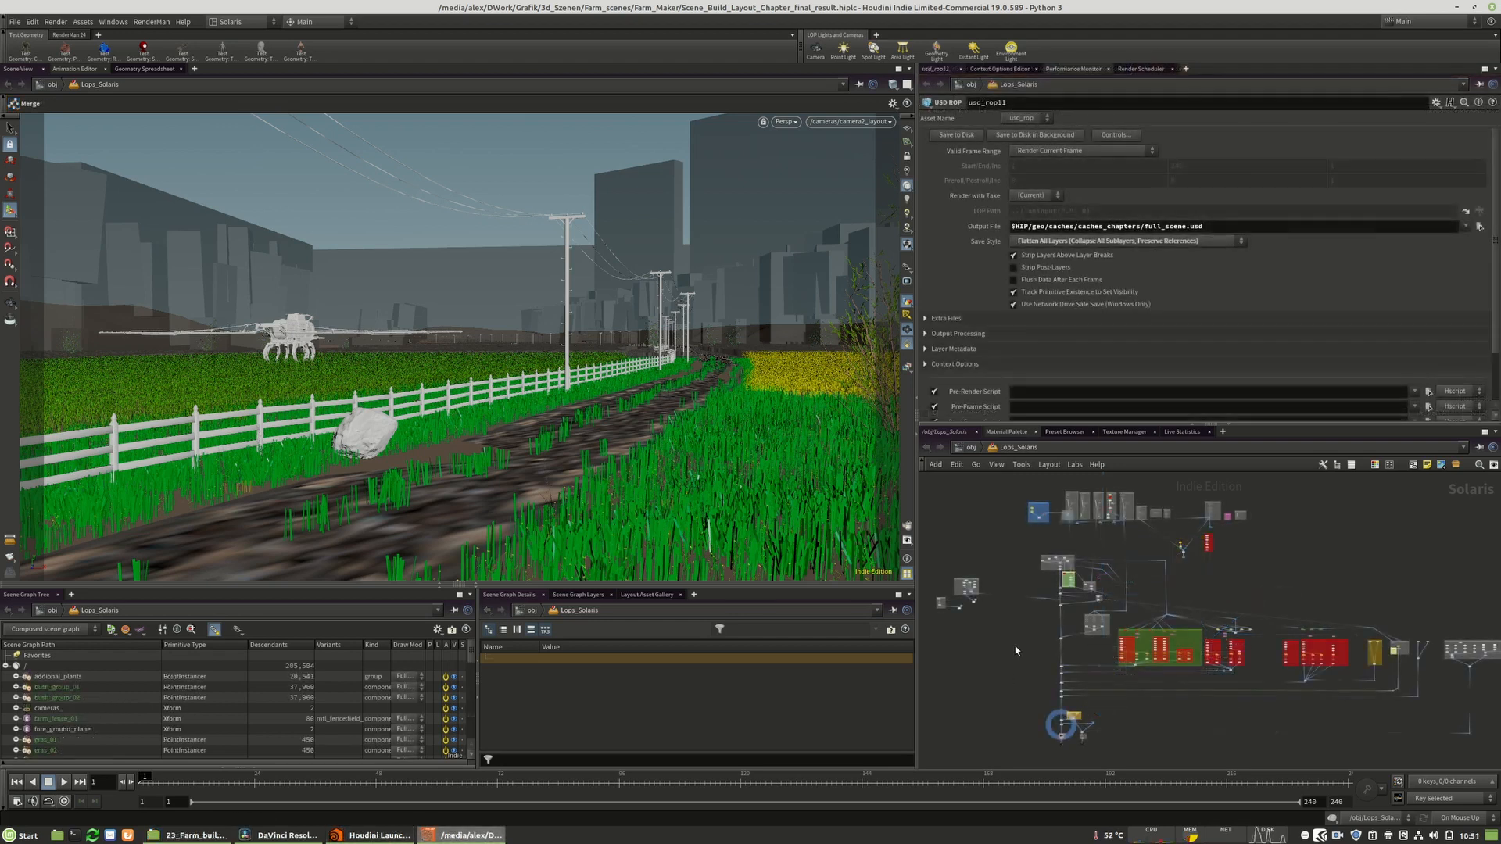
middle_drag(1016, 654, 1033, 694)
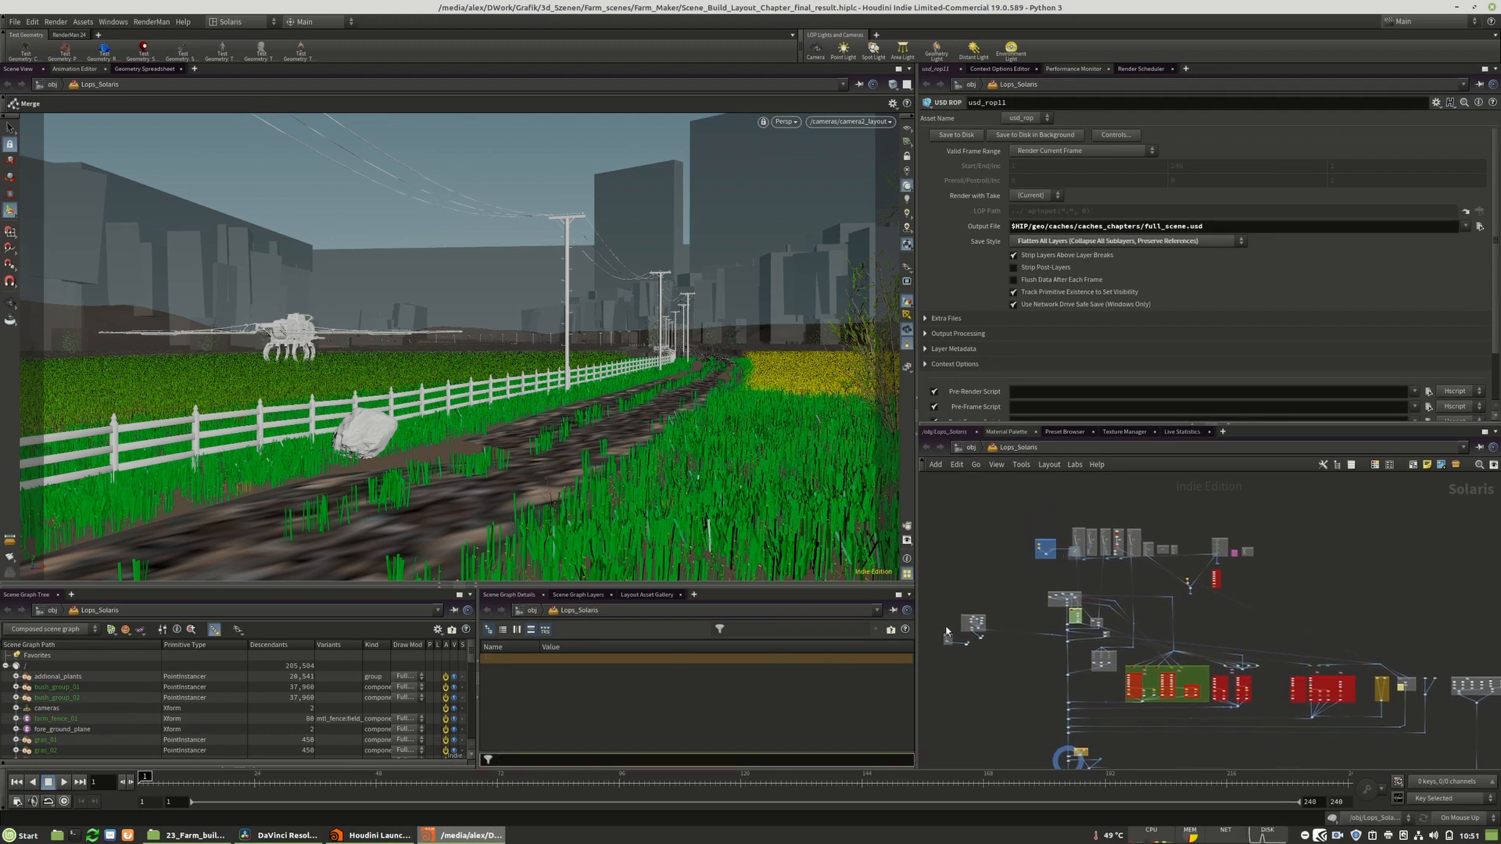
scroll(1018, 547, up, 4)
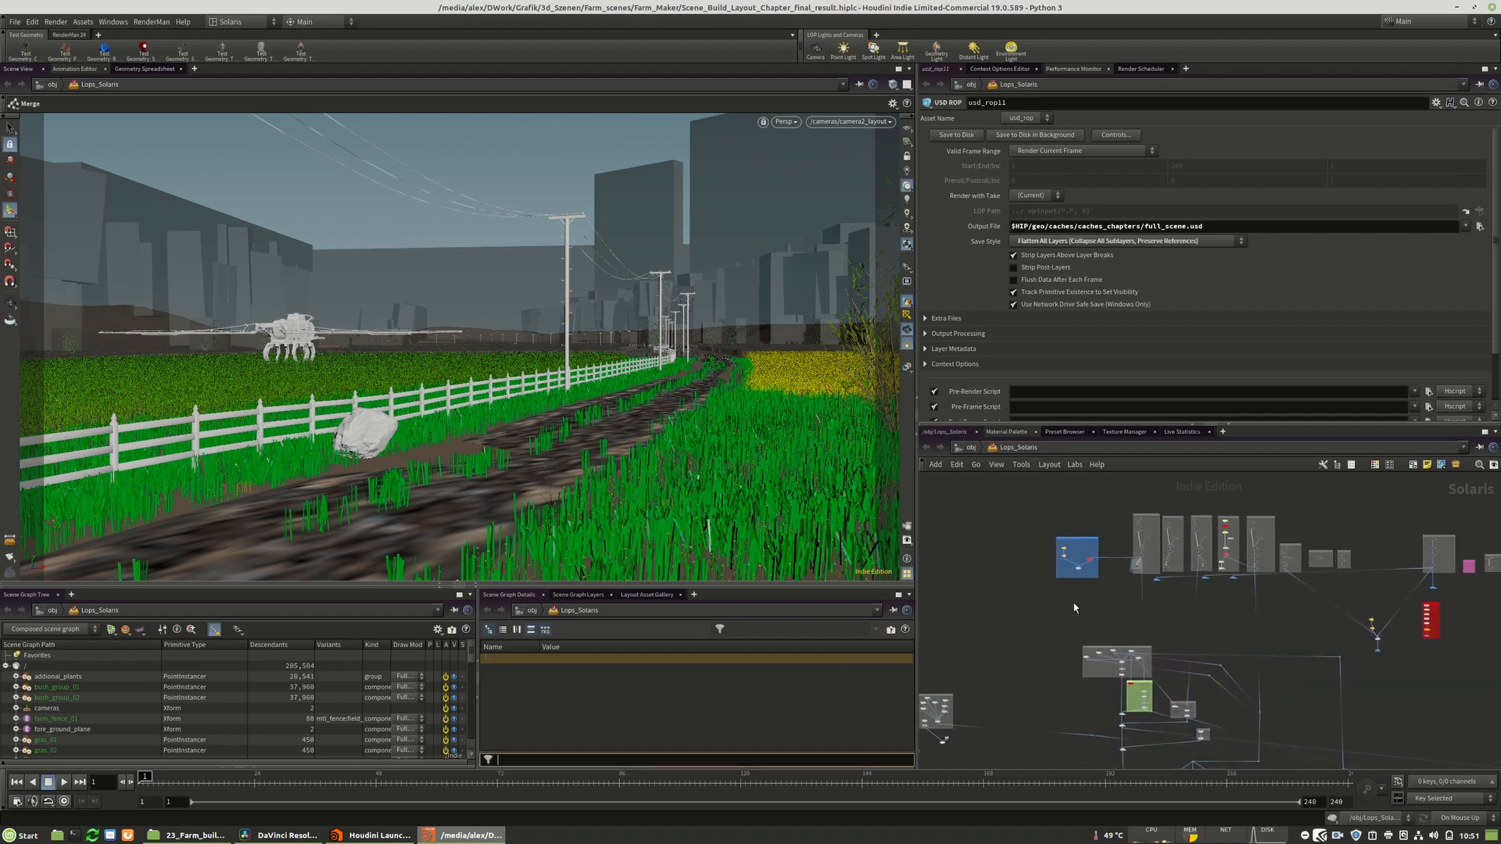
mouse_move(1023, 620)
middle_down()
mouse_move(1069, 620)
mouse_move(1216, 491)
mouse_move(1039, 603)
middle_up()
scroll(1186, 603, up, 2)
scroll(1075, 579, up, 6)
scroll(1206, 597, up, 2)
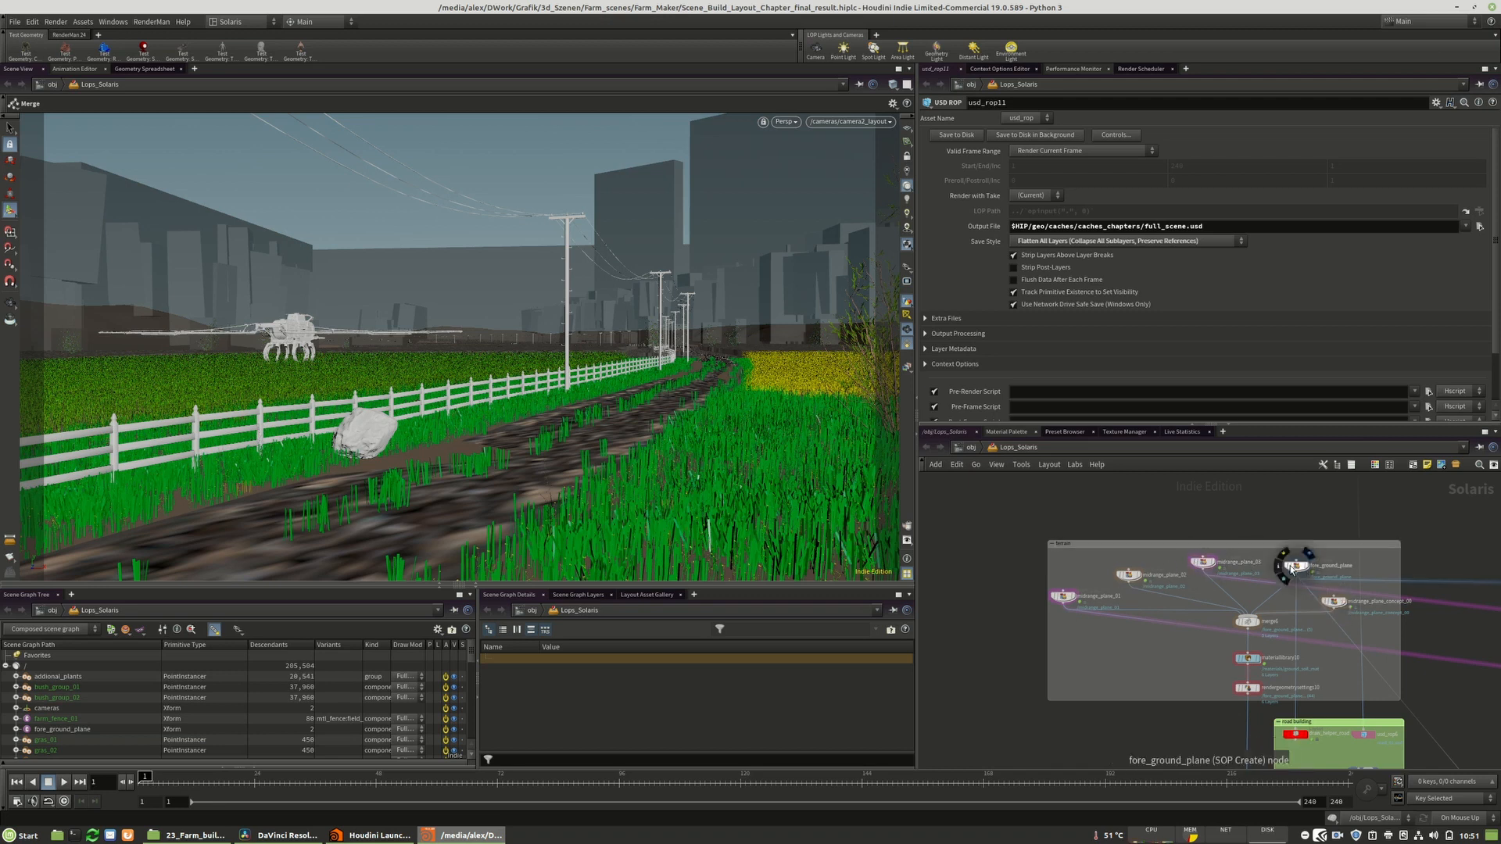
middle_drag(1213, 567, 1182, 567)
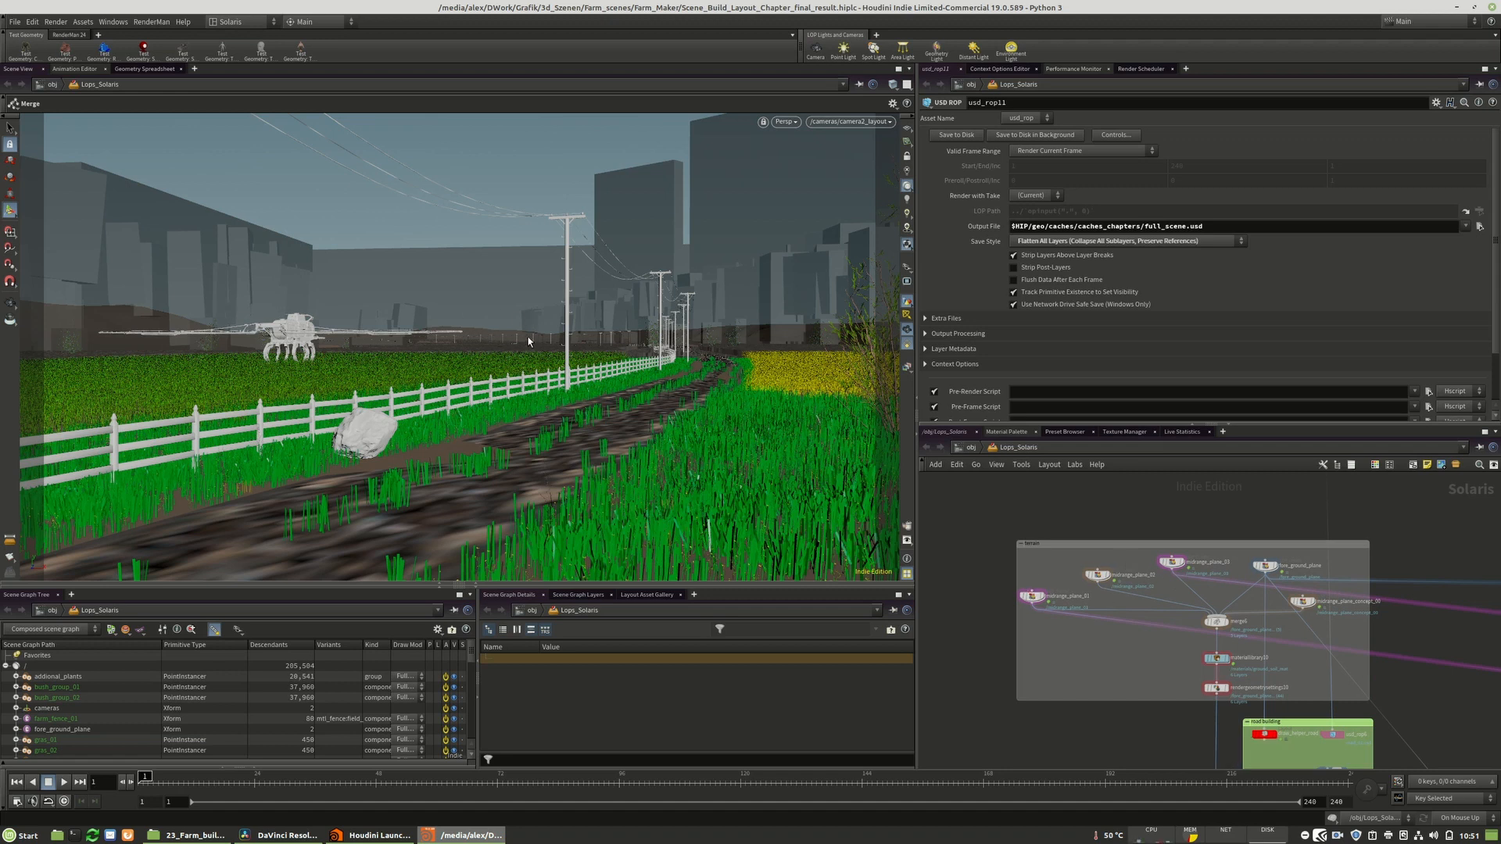
middle_drag(1141, 637, 1079, 620)
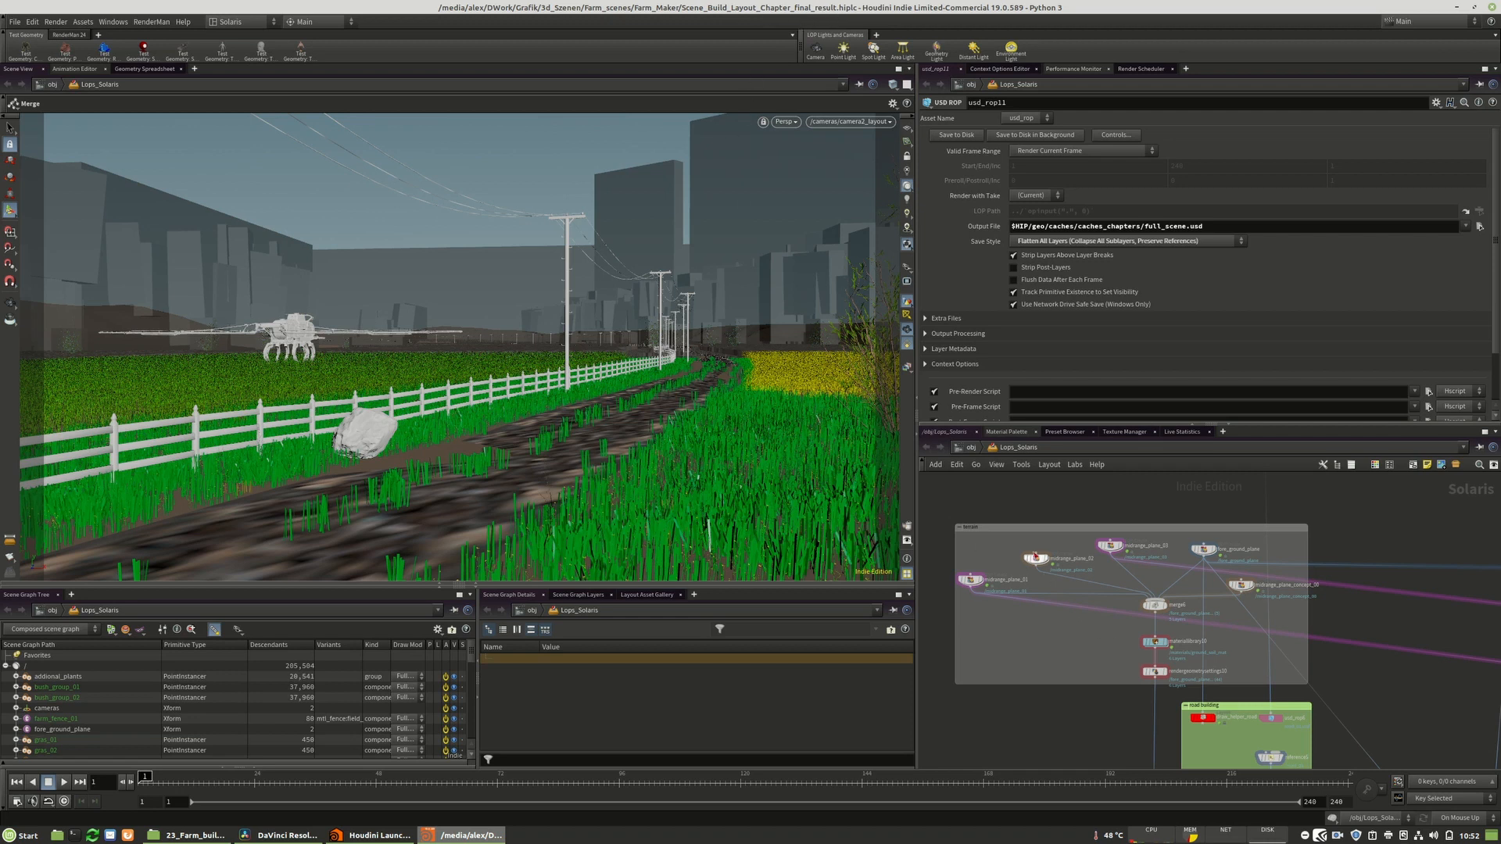
scroll(1012, 537, down, 8)
scroll(1016, 538, down, 3)
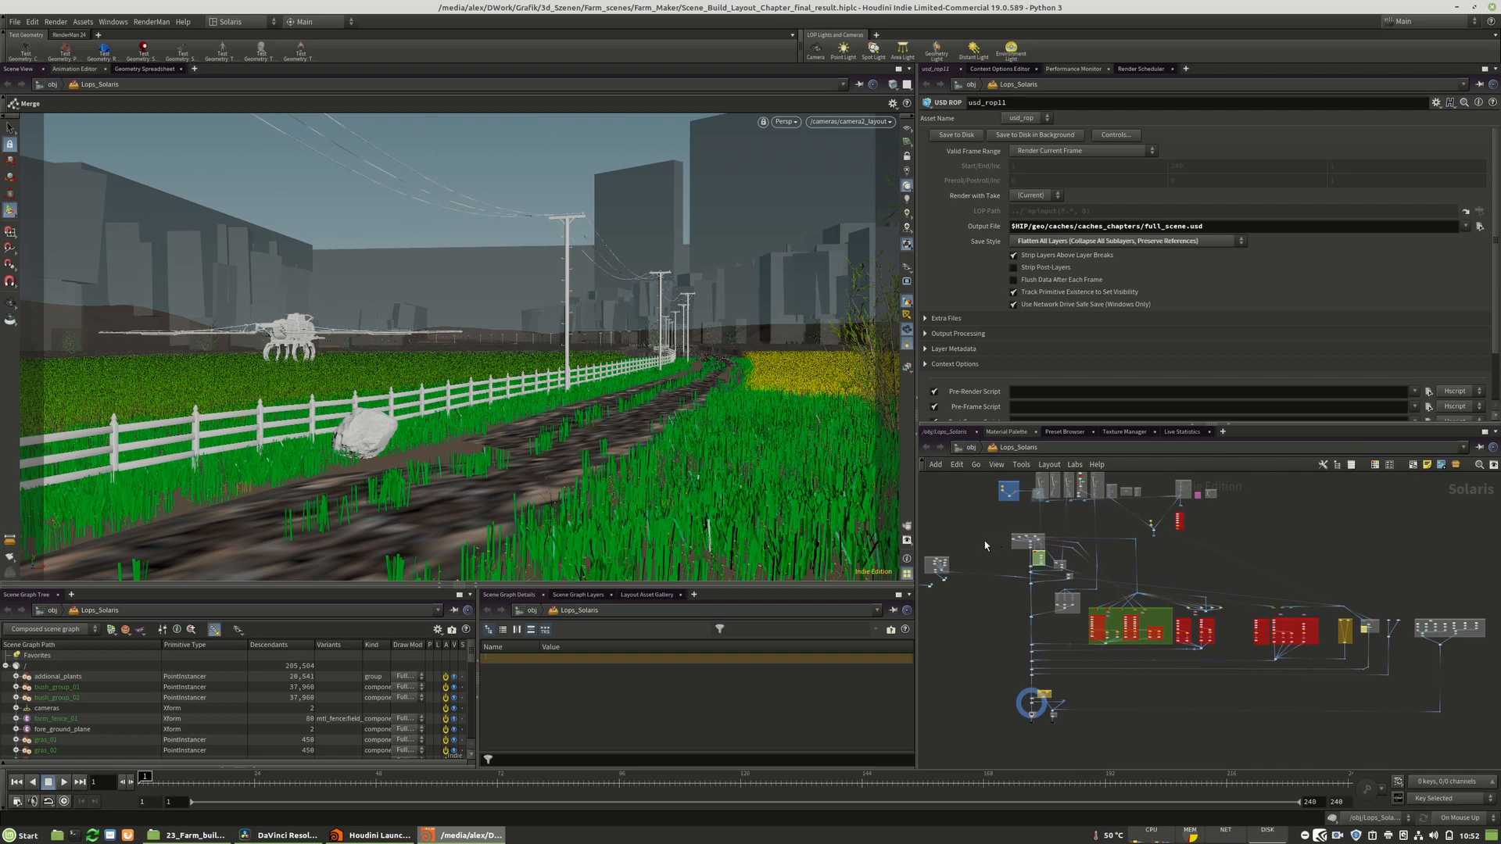
scroll(985, 545, up, 5)
scroll(1105, 541, up, 4)
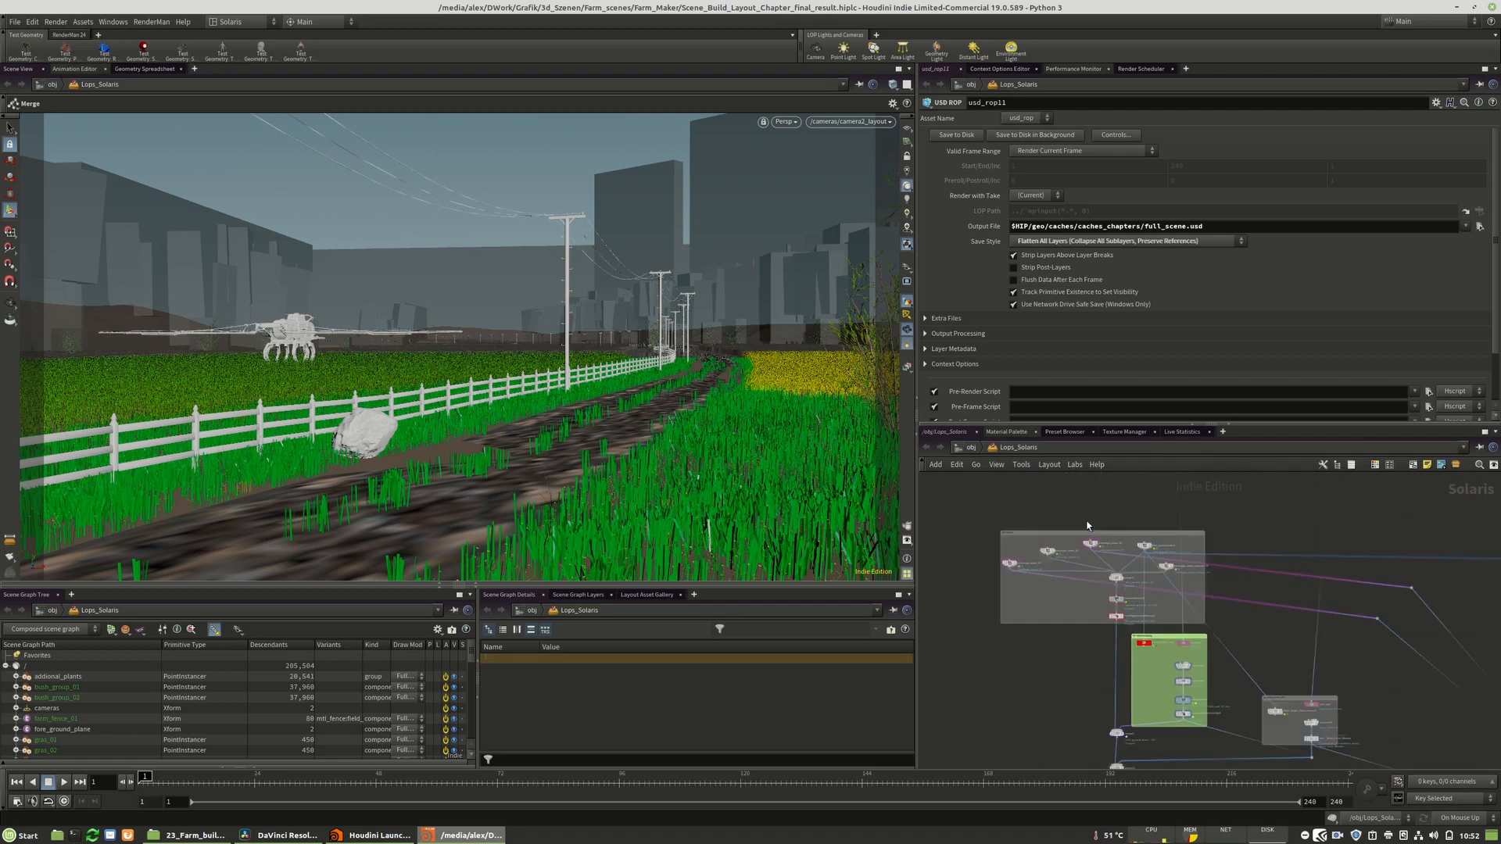
scroll(1008, 535, up, 2)
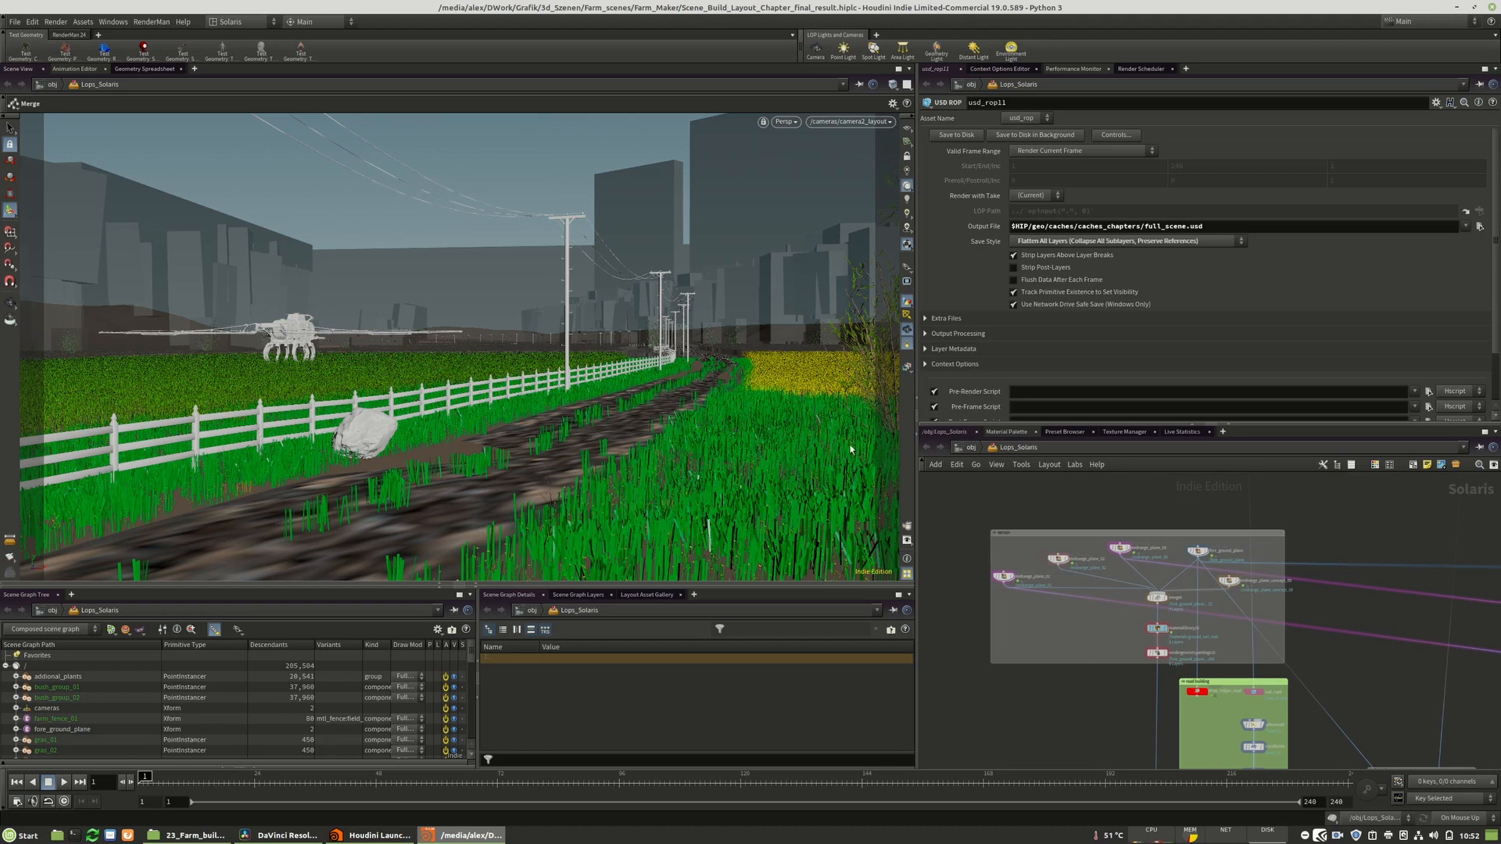
- Examine the network's lower end, where the scene and clouds branches lead into their separate RenderMan render nodes
scroll(1213, 556, down, 6)
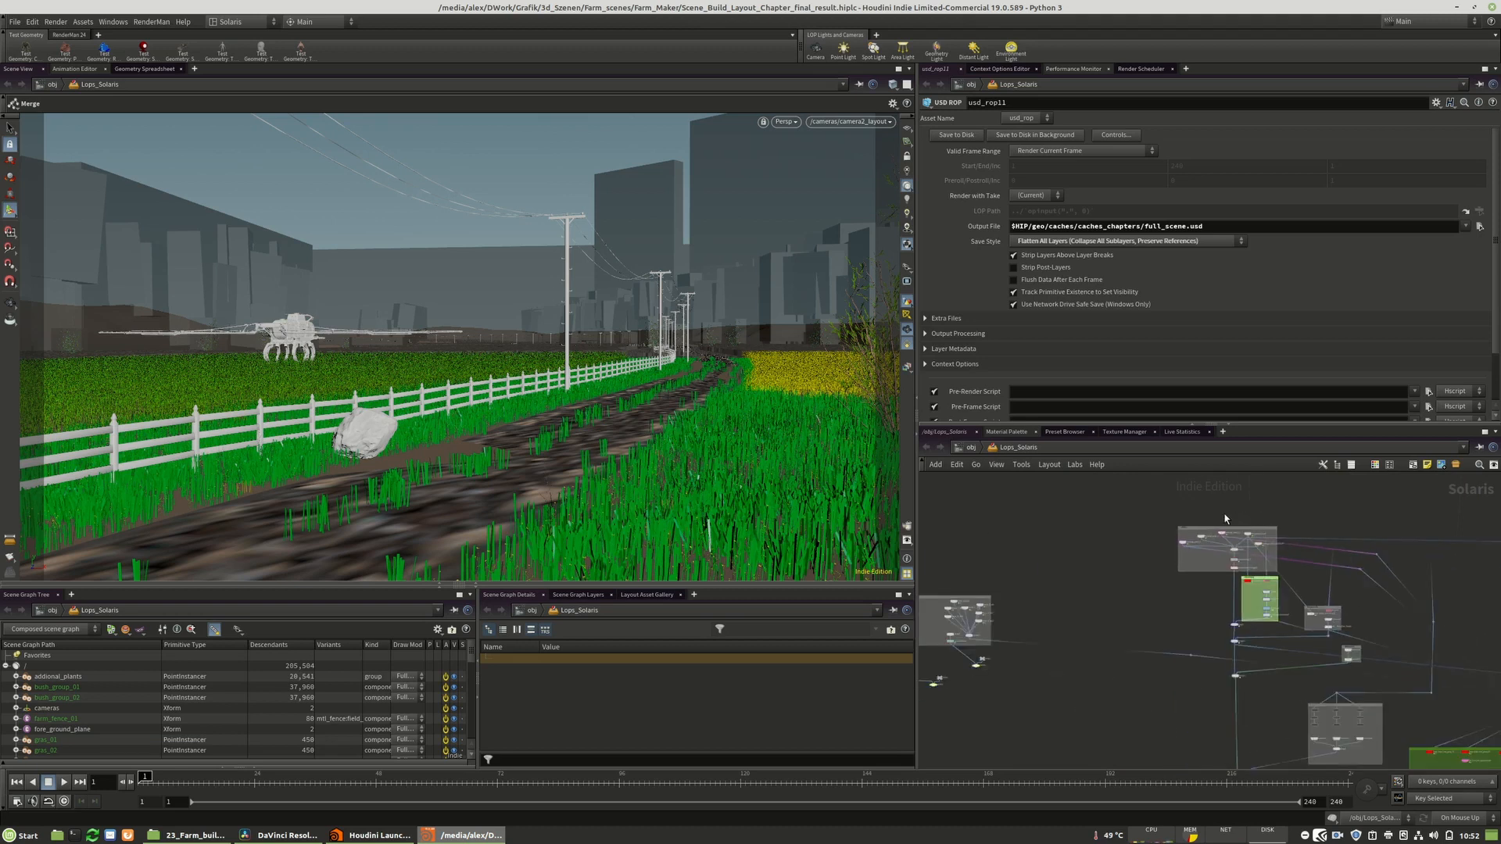
scroll(1235, 518, up, 5)
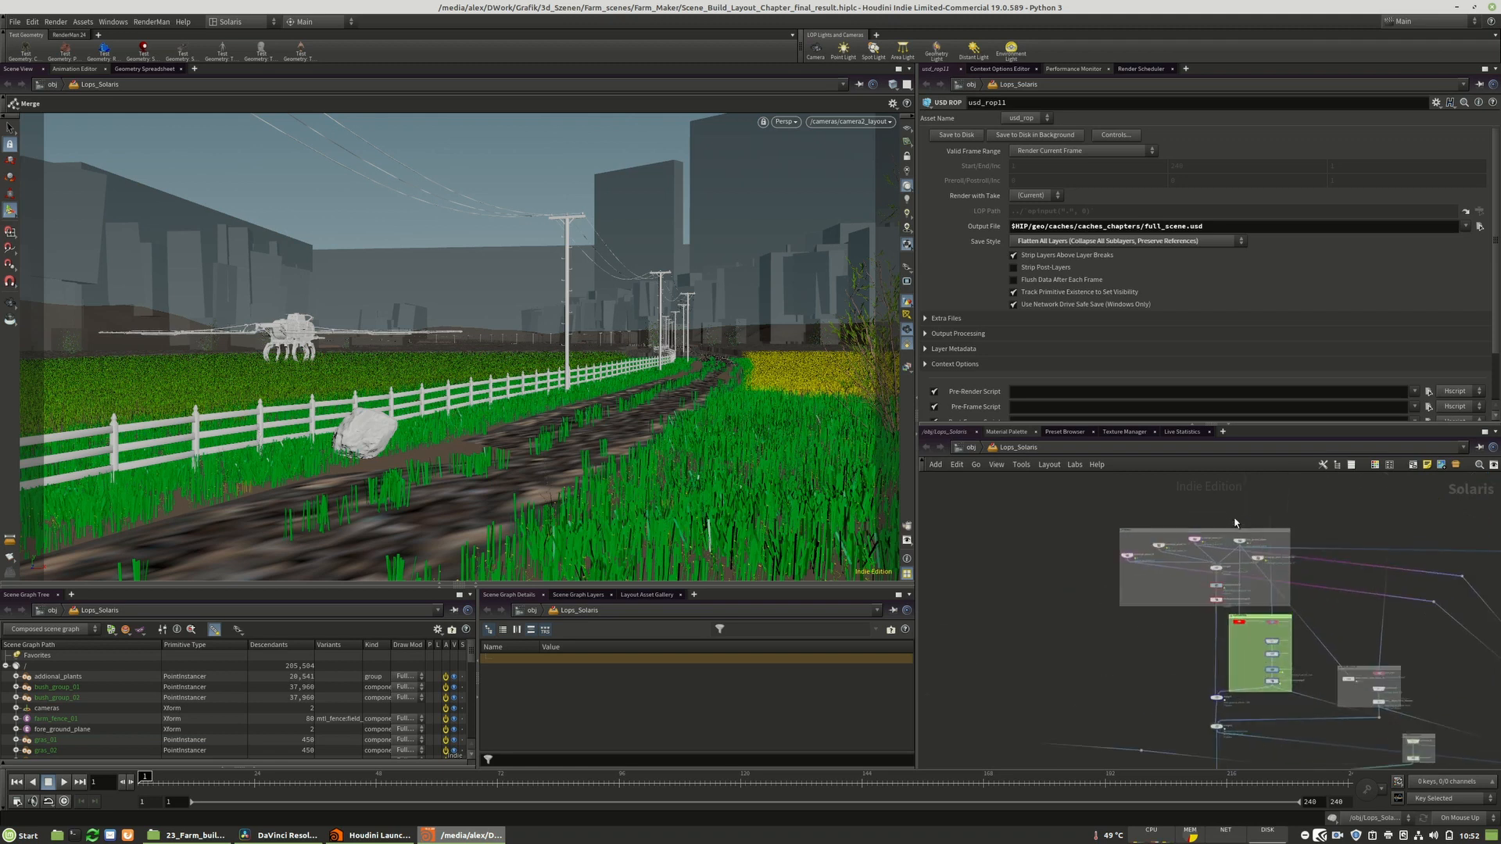
scroll(1120, 522, down, 6)
scroll(1159, 588, down, 3)
scroll(1153, 707, up, 12)
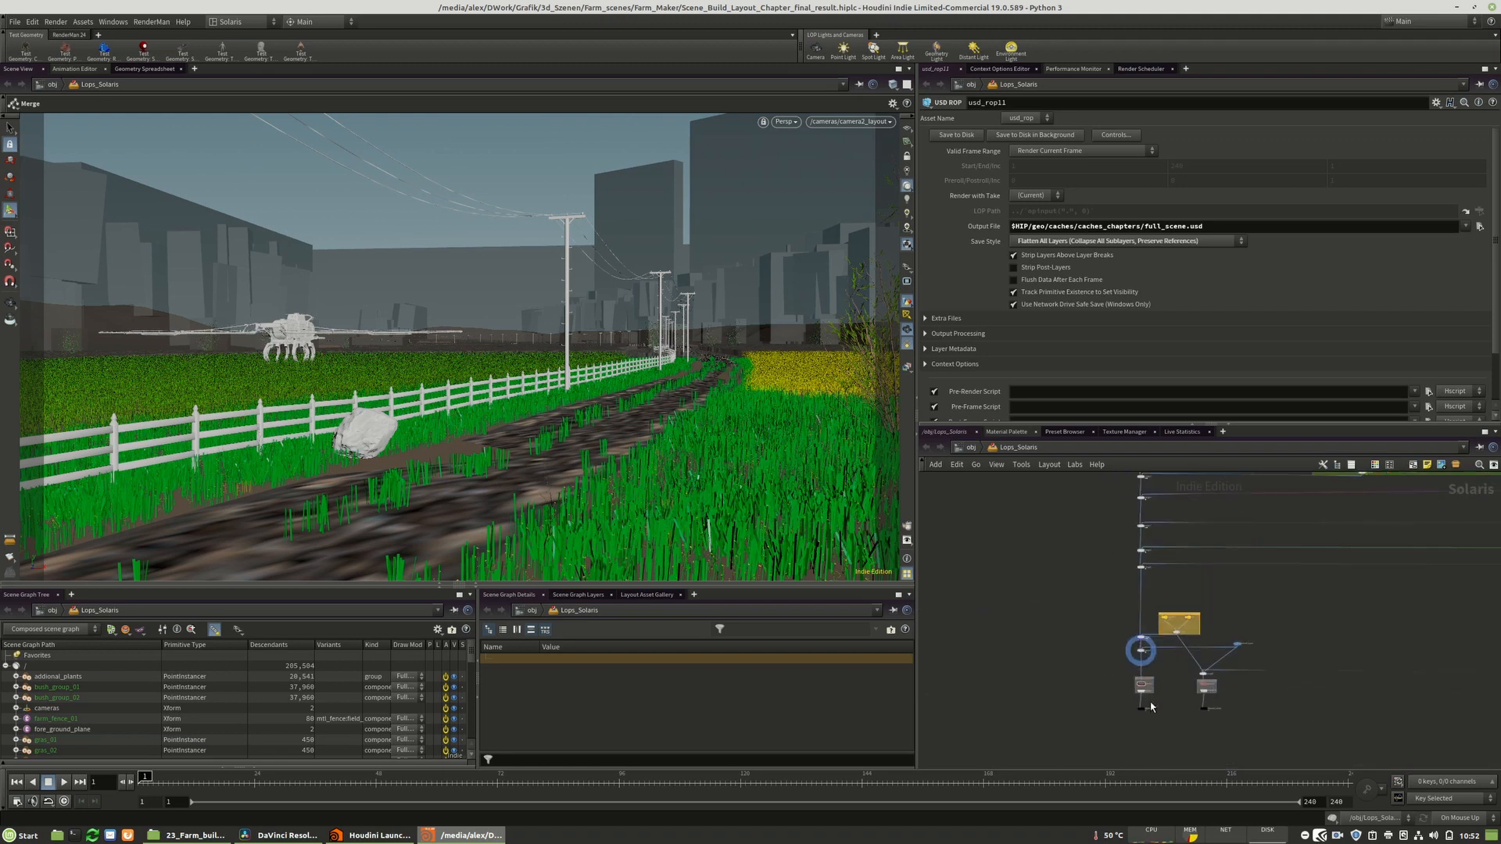
middle_drag(1343, 701, 1313, 674)
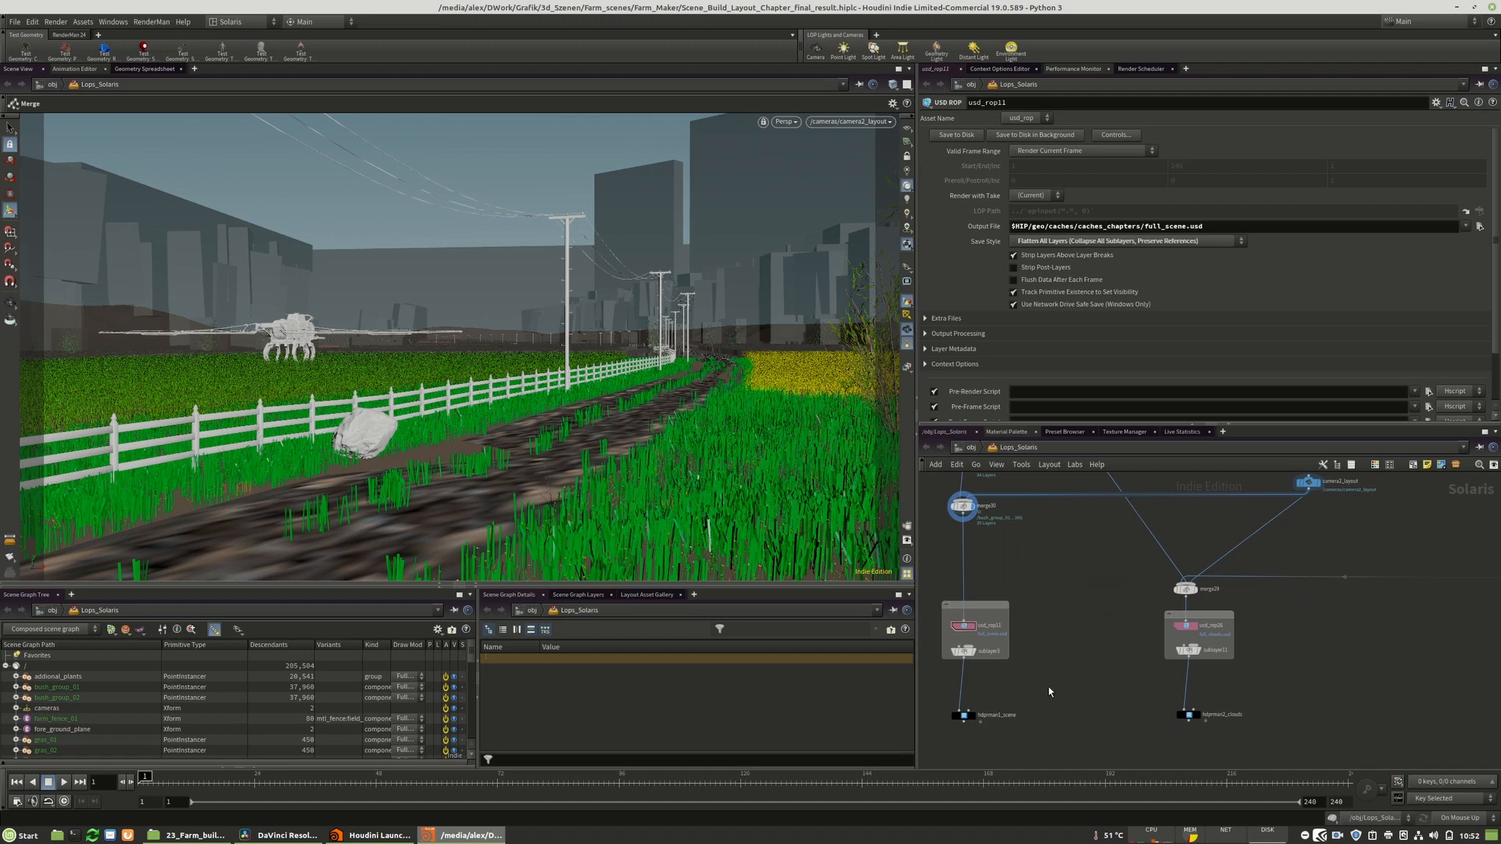
scroll(1290, 664, down, 6)
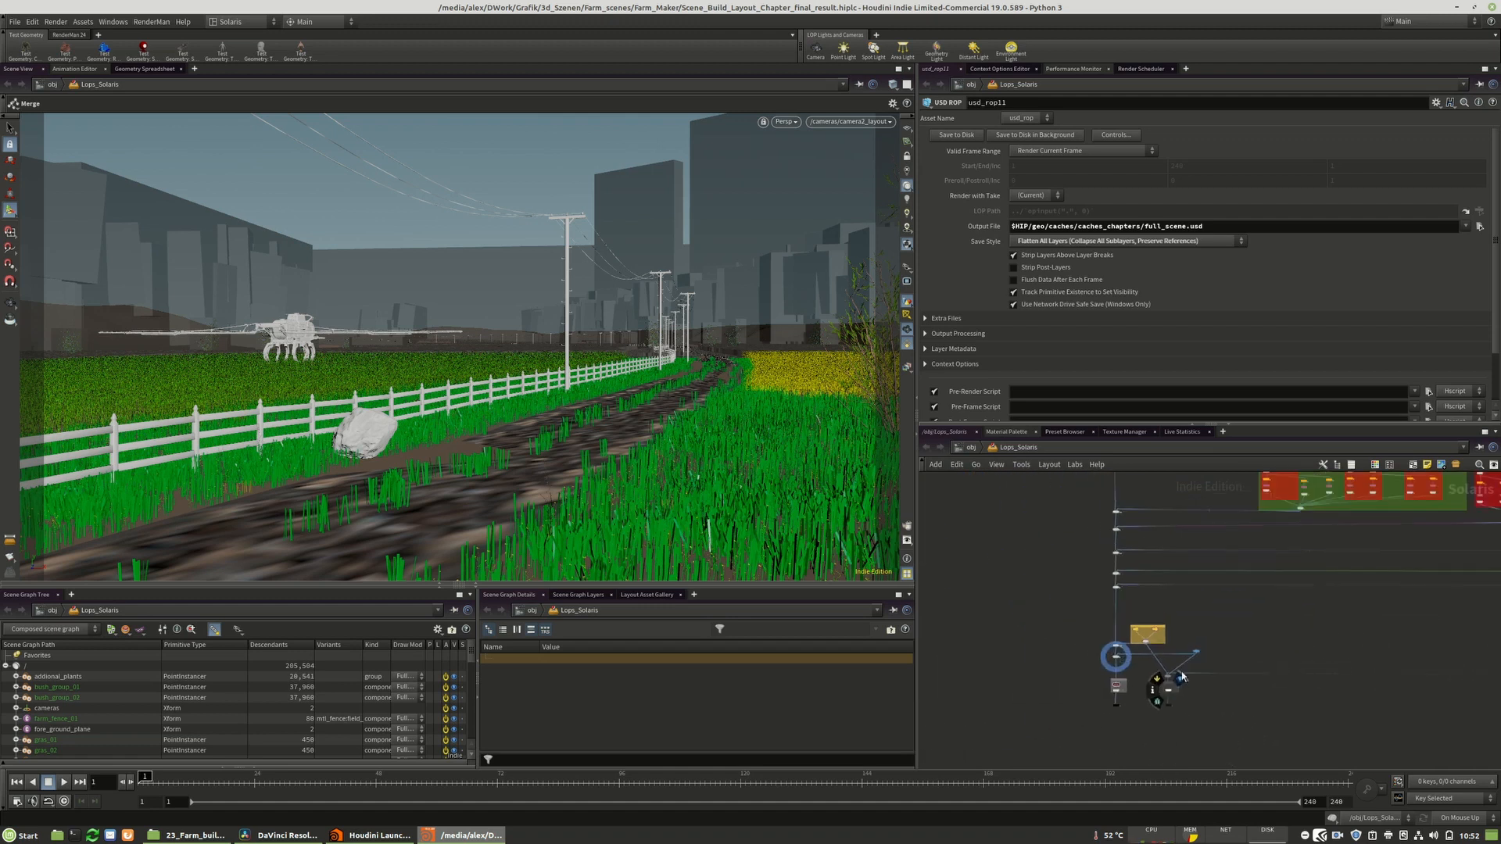
- Open the scene file Final_Image_TOPS_Render.hiplc from the project folder
click(14, 22)
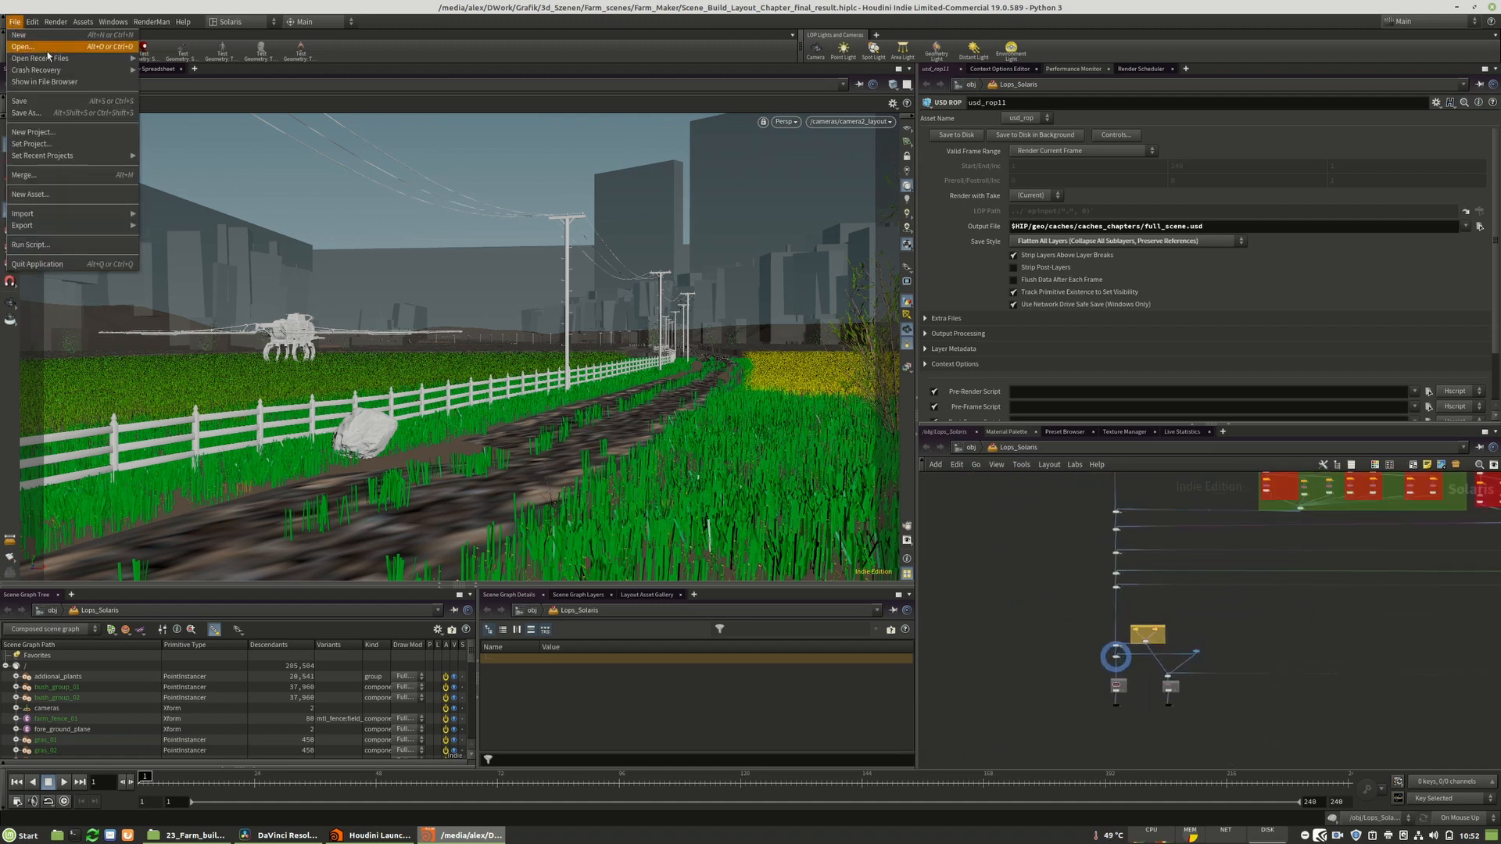
mouse_move(57, 58)
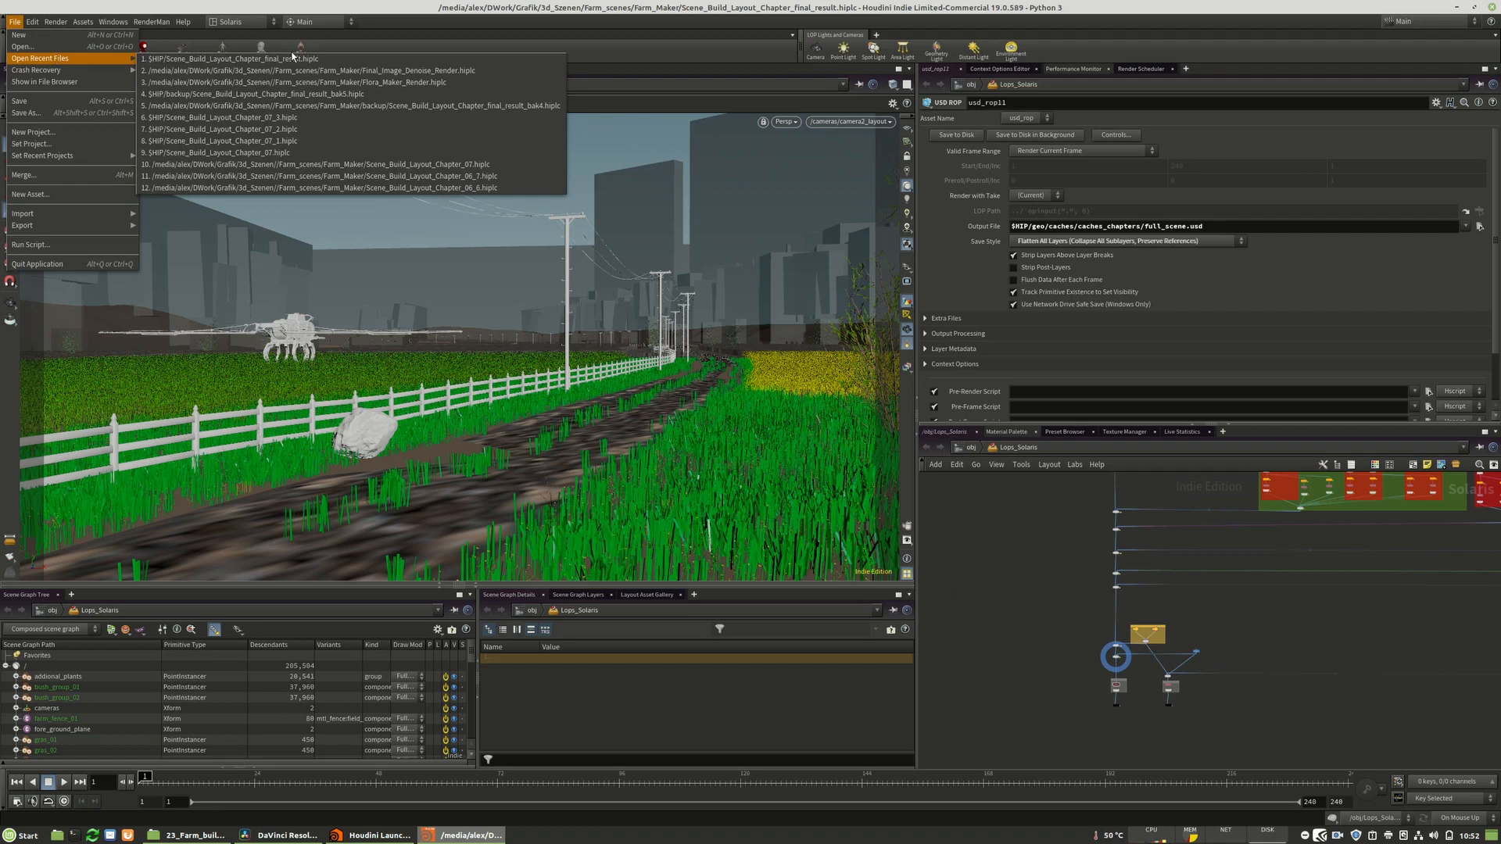
click(78, 47)
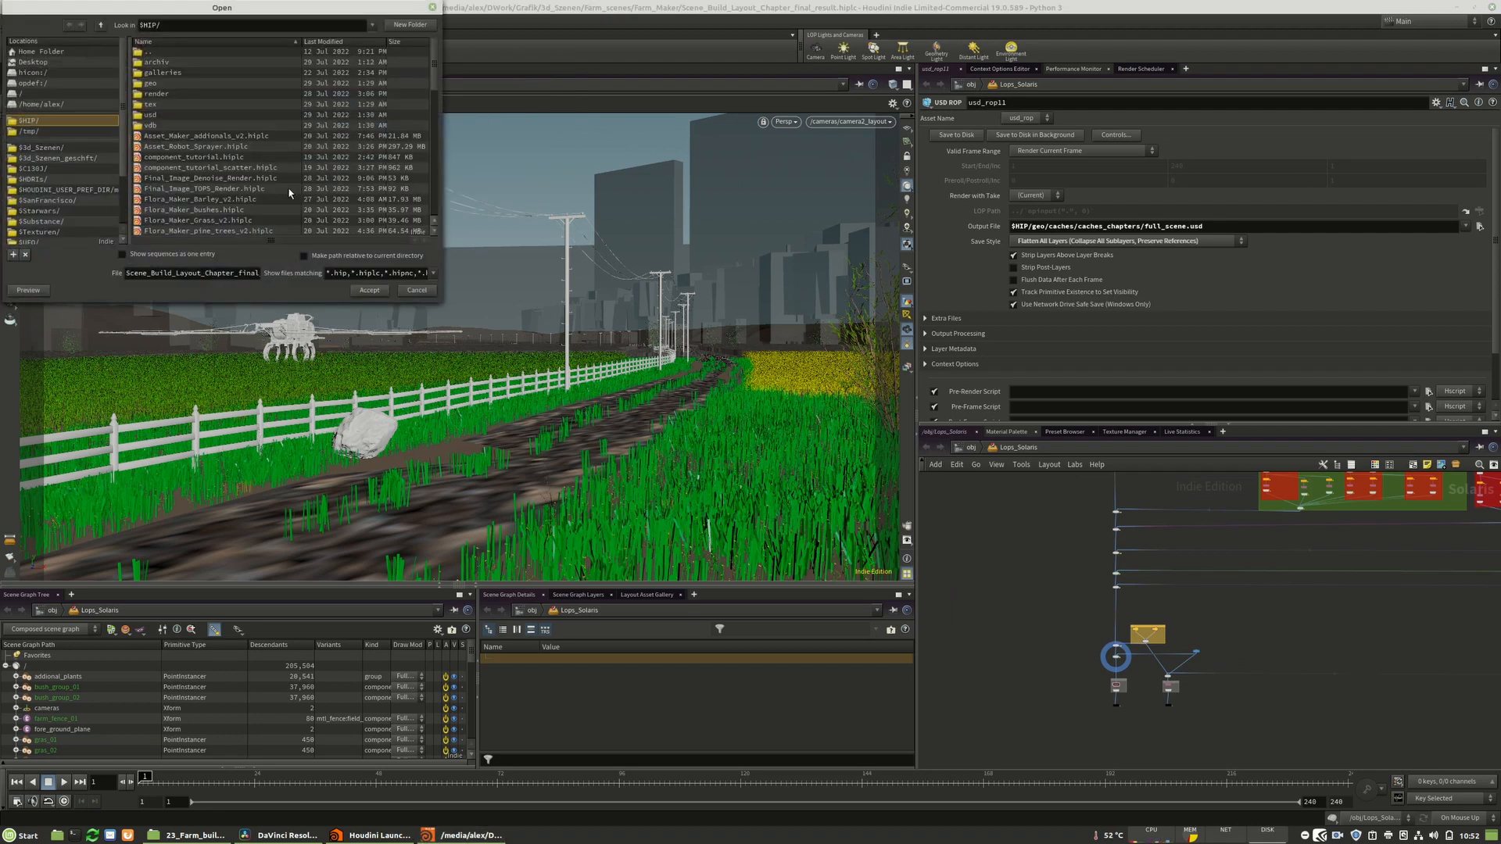
scroll(242, 184, down, 2)
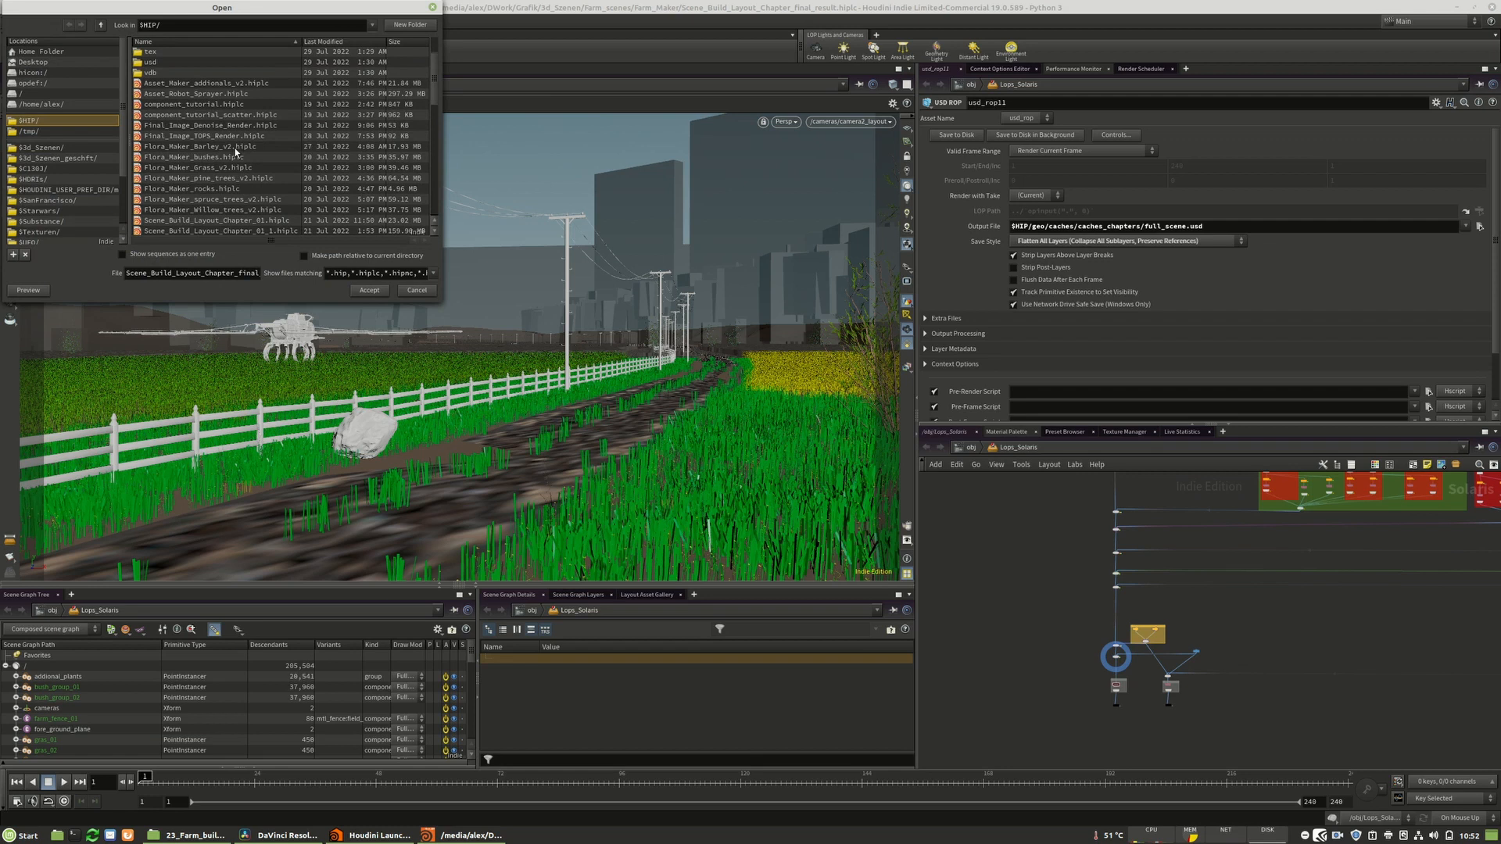
scroll(236, 151, down, 1)
click(242, 127)
click(369, 290)
- Rename the ROP Fetch node that renders hdprman1_scene as scene1
scroll(430, 375, down, 2)
middle_drag(520, 419, 459, 339)
scroll(450, 347, down, 1)
drag(507, 245, 264, 263)
click(320, 570)
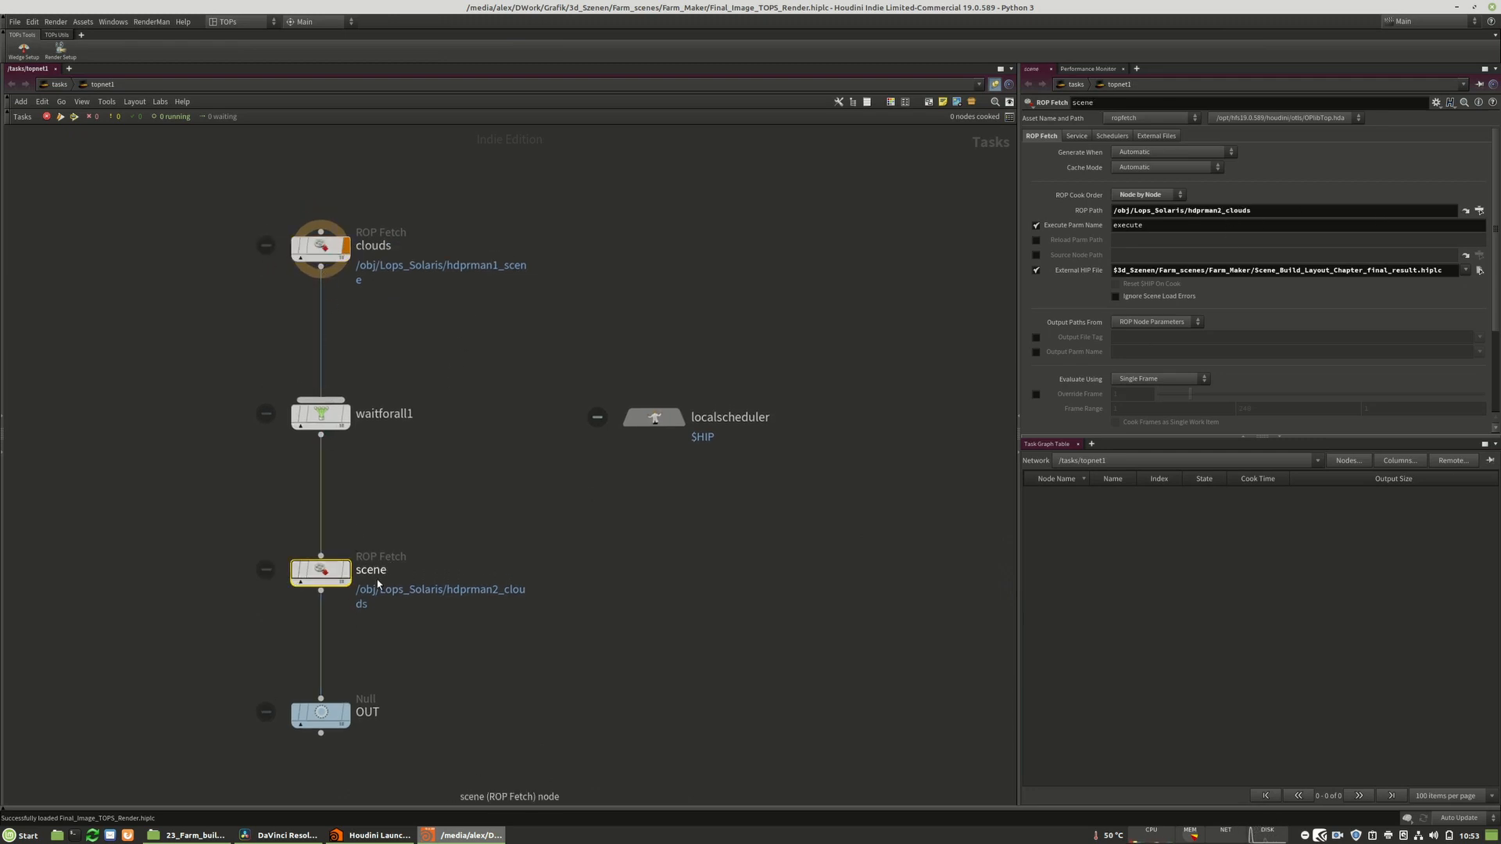
key(F2)
text(scen)
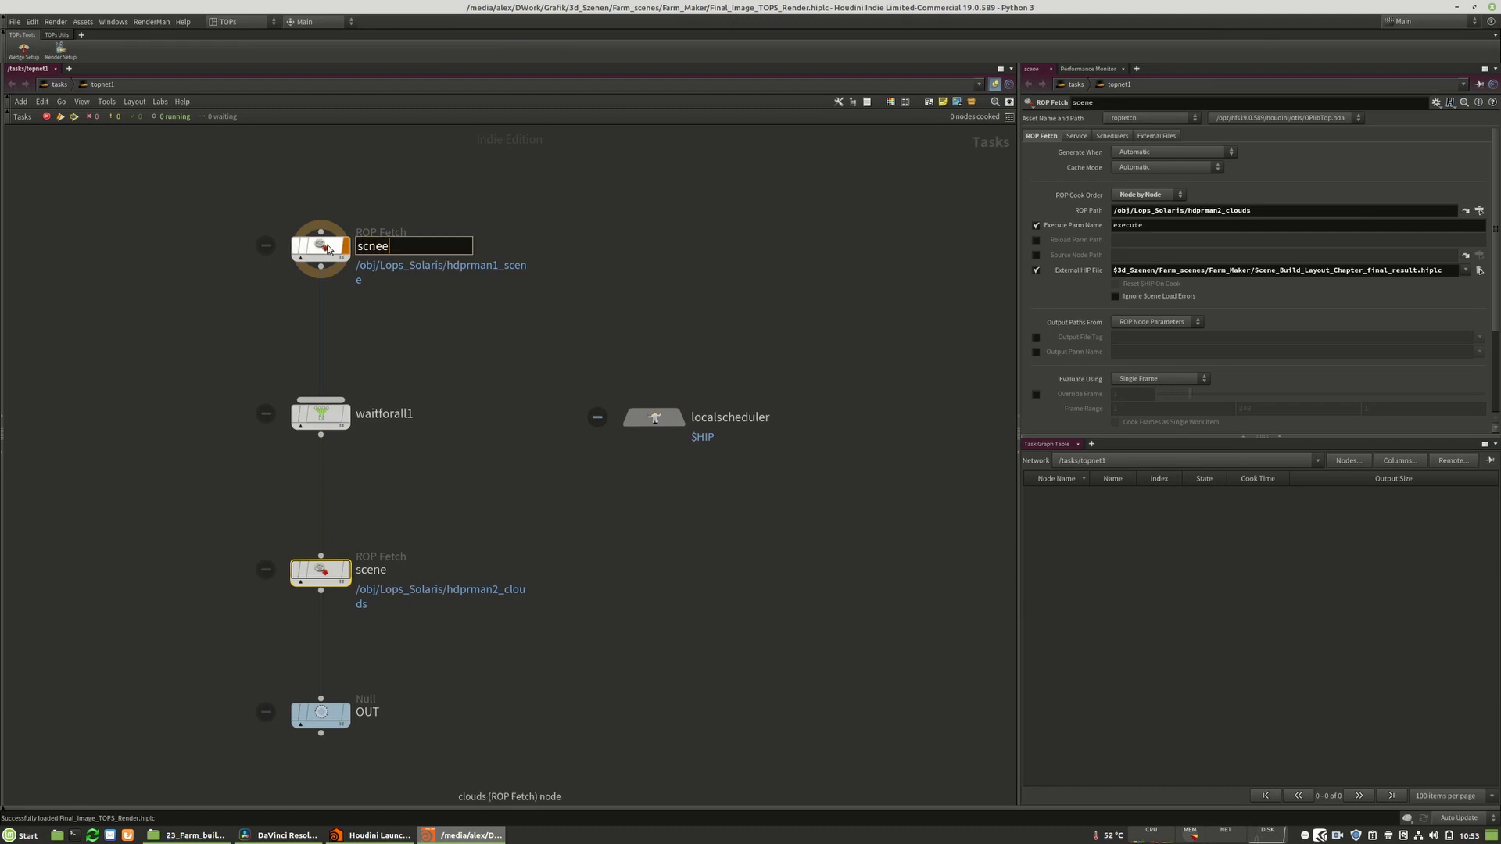
text(e1)
key(Return)
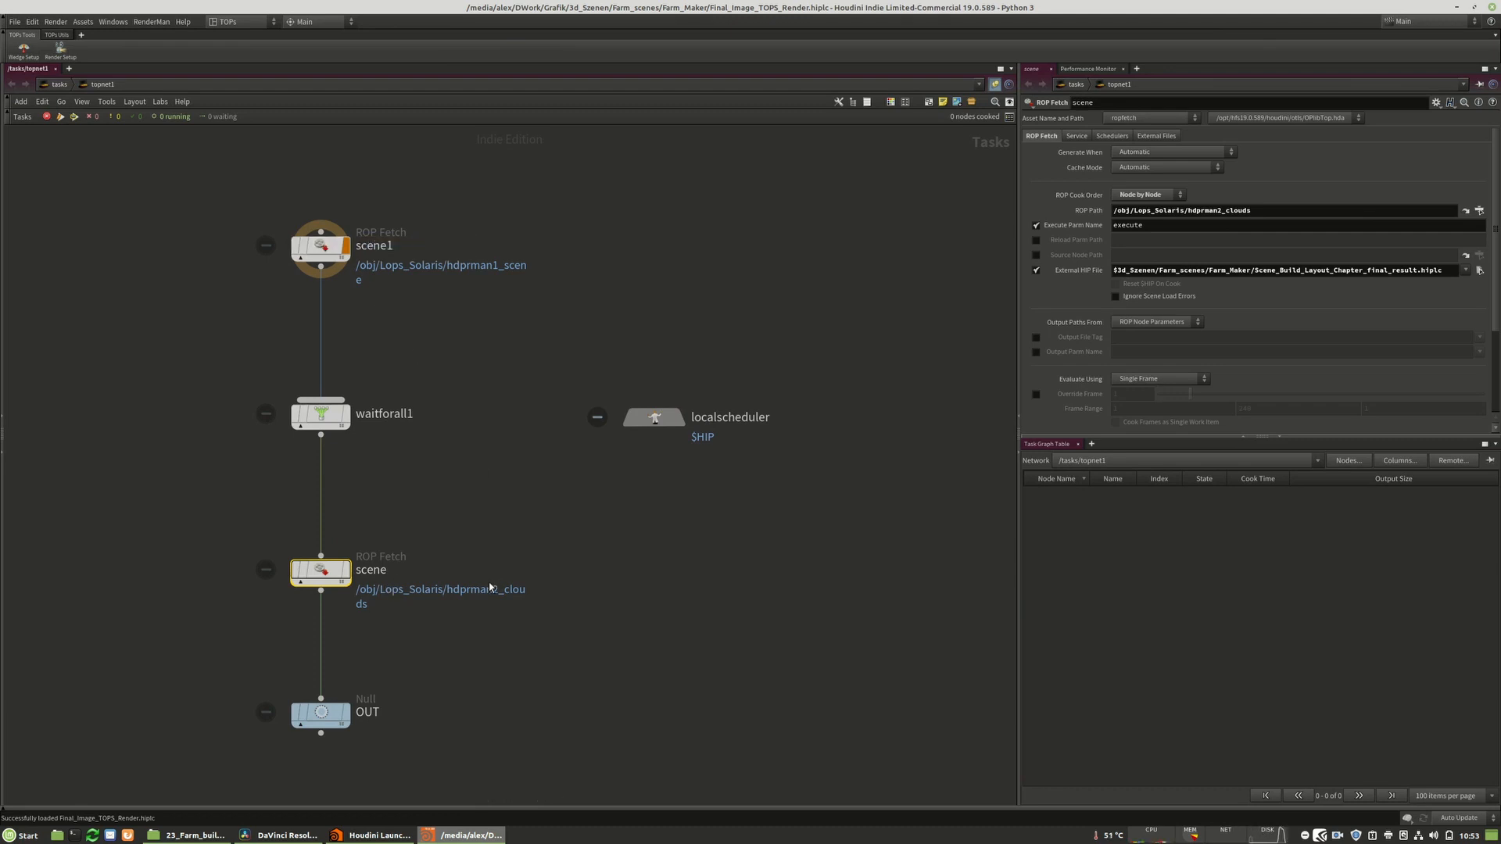
- Rename the ROP Fetch node for hdprman2_clouds as clouds and the one for hdprman1_scene as scene
key(F2)
text(clouds)
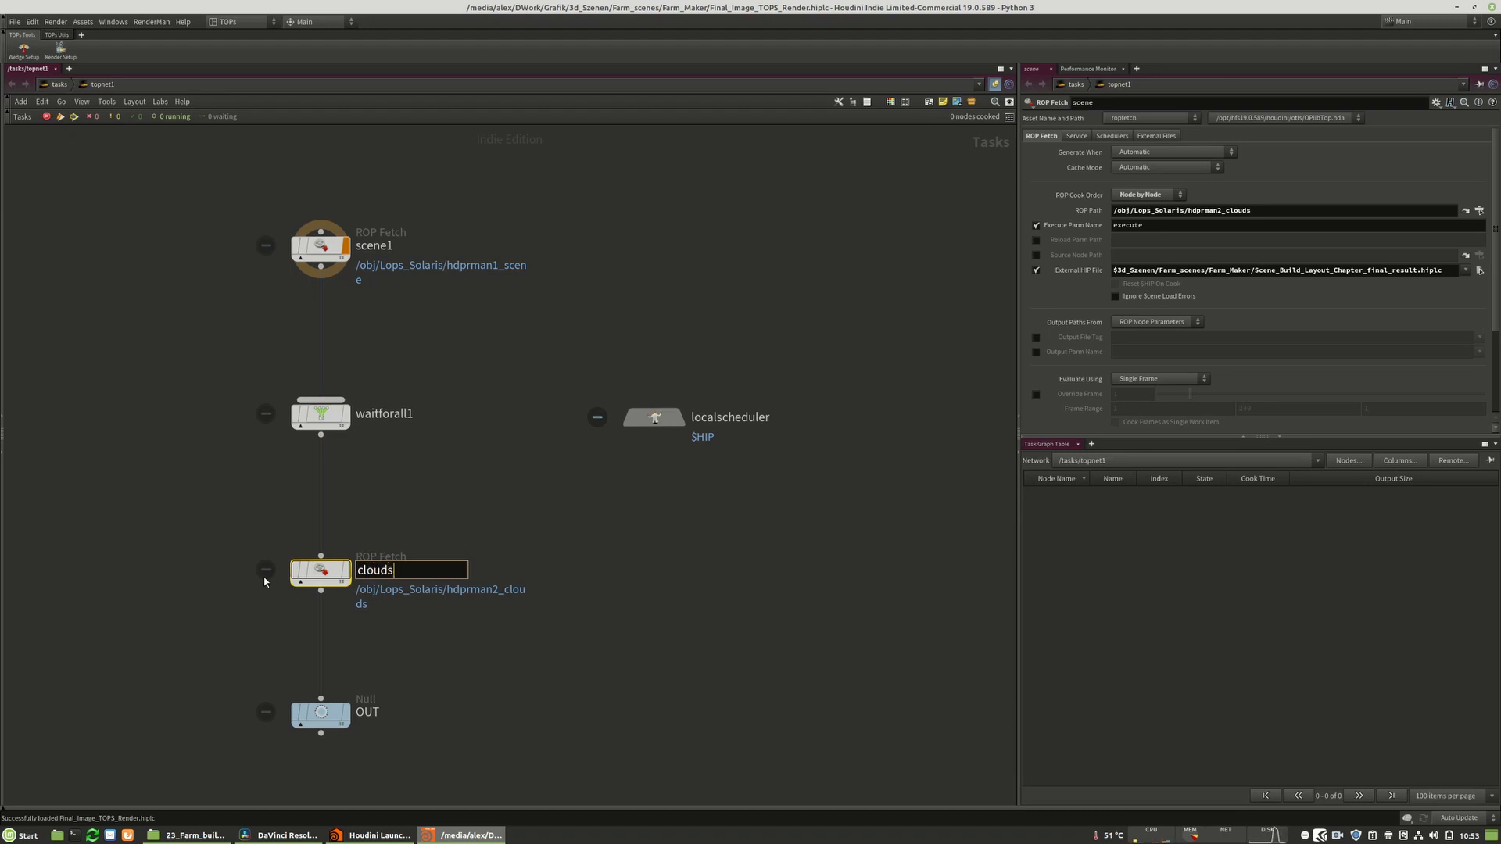
key(Return)
double_click(387, 247)
key(BackSpace)
key(Return)
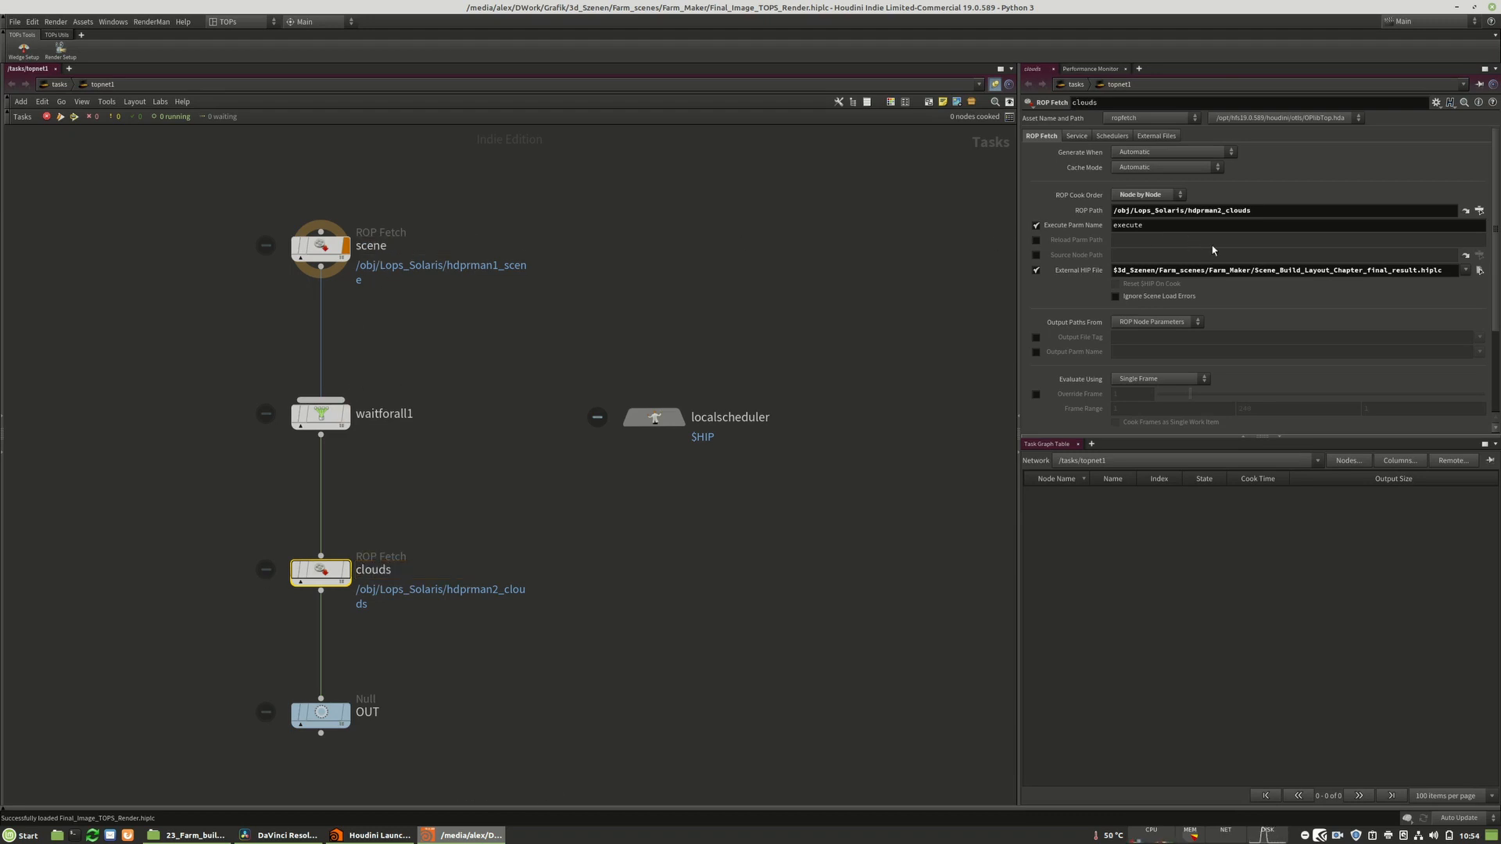
- Check the ROP paths of the scene and clouds fetch nodes and the local scheduler's Single job setting
click(332, 246)
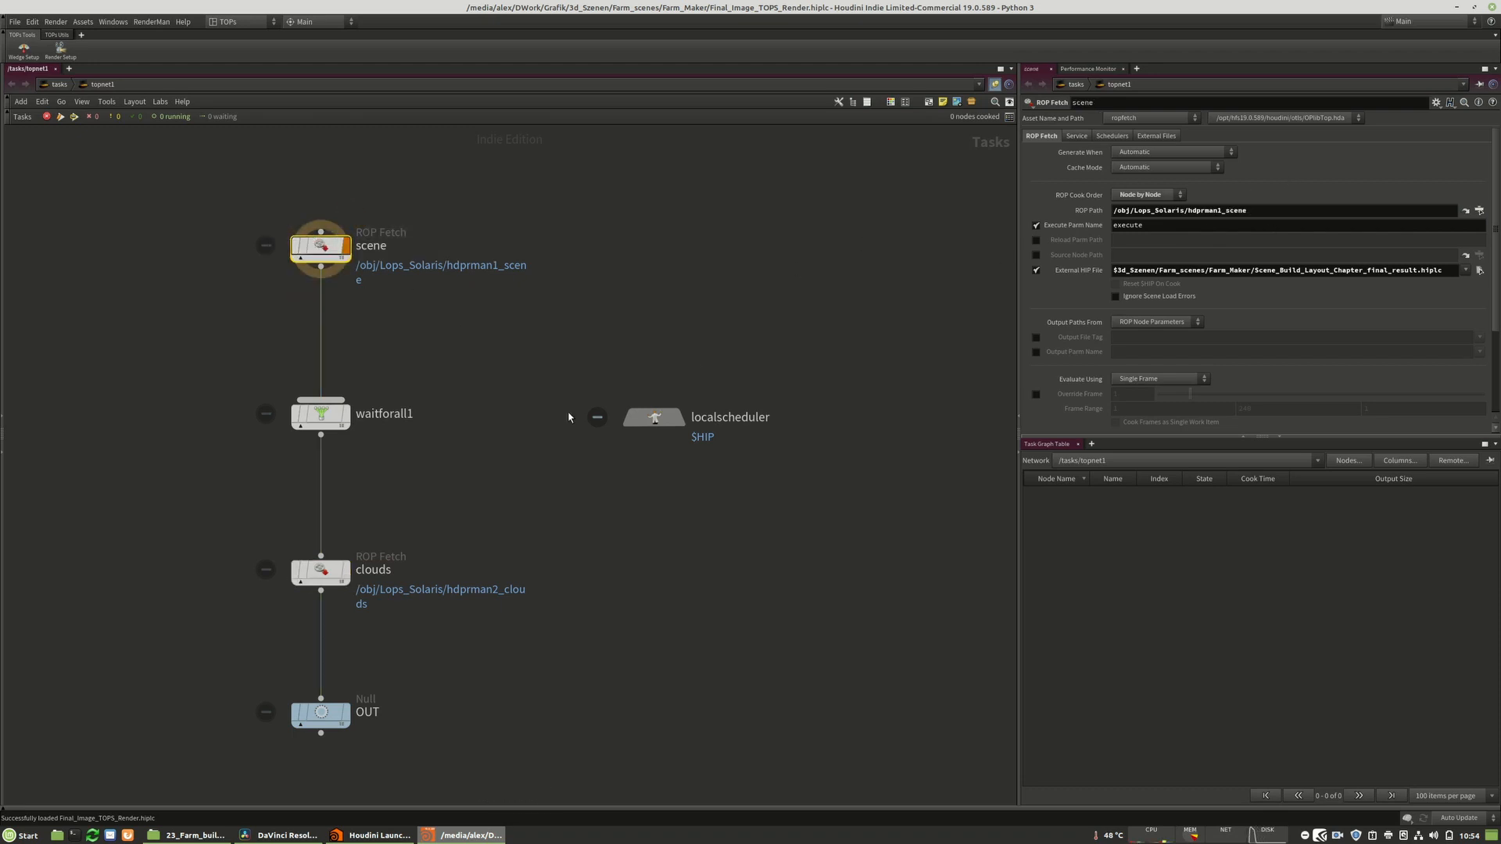
drag(525, 508, 230, 598)
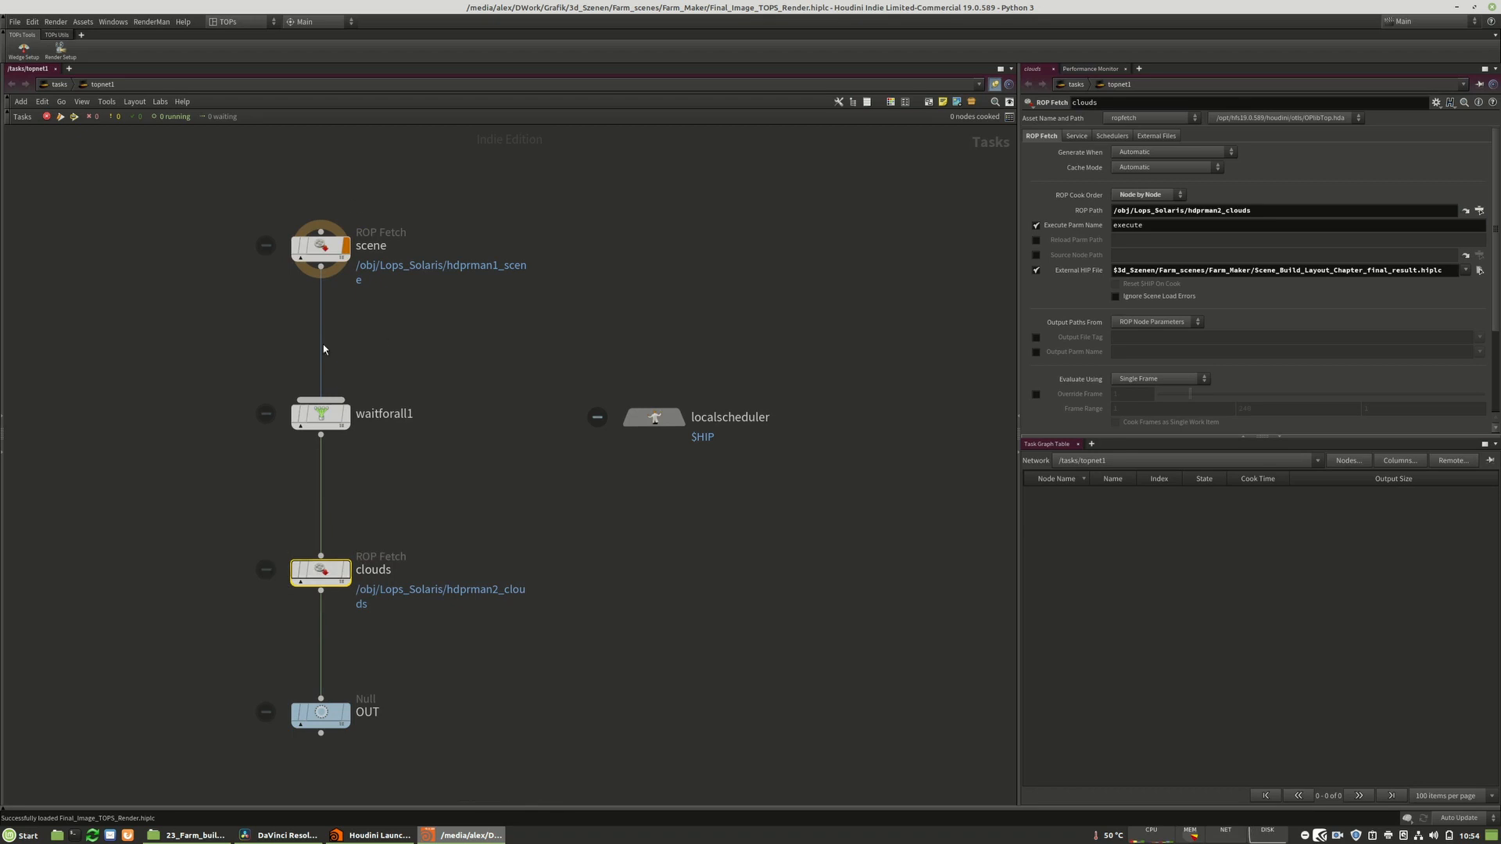
click(633, 417)
click(1077, 136)
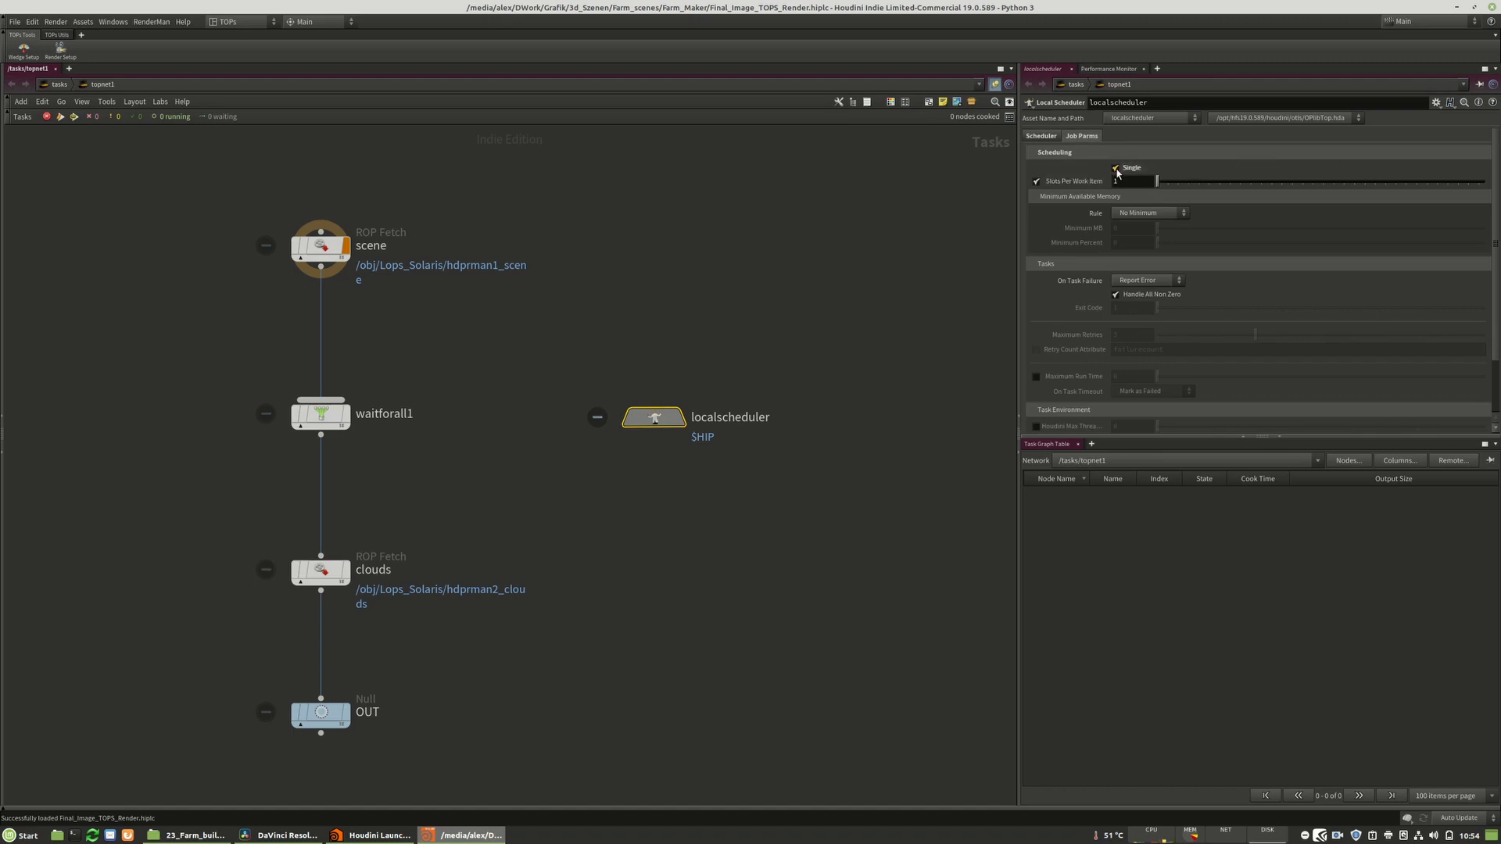
drag(654, 416, 598, 435)
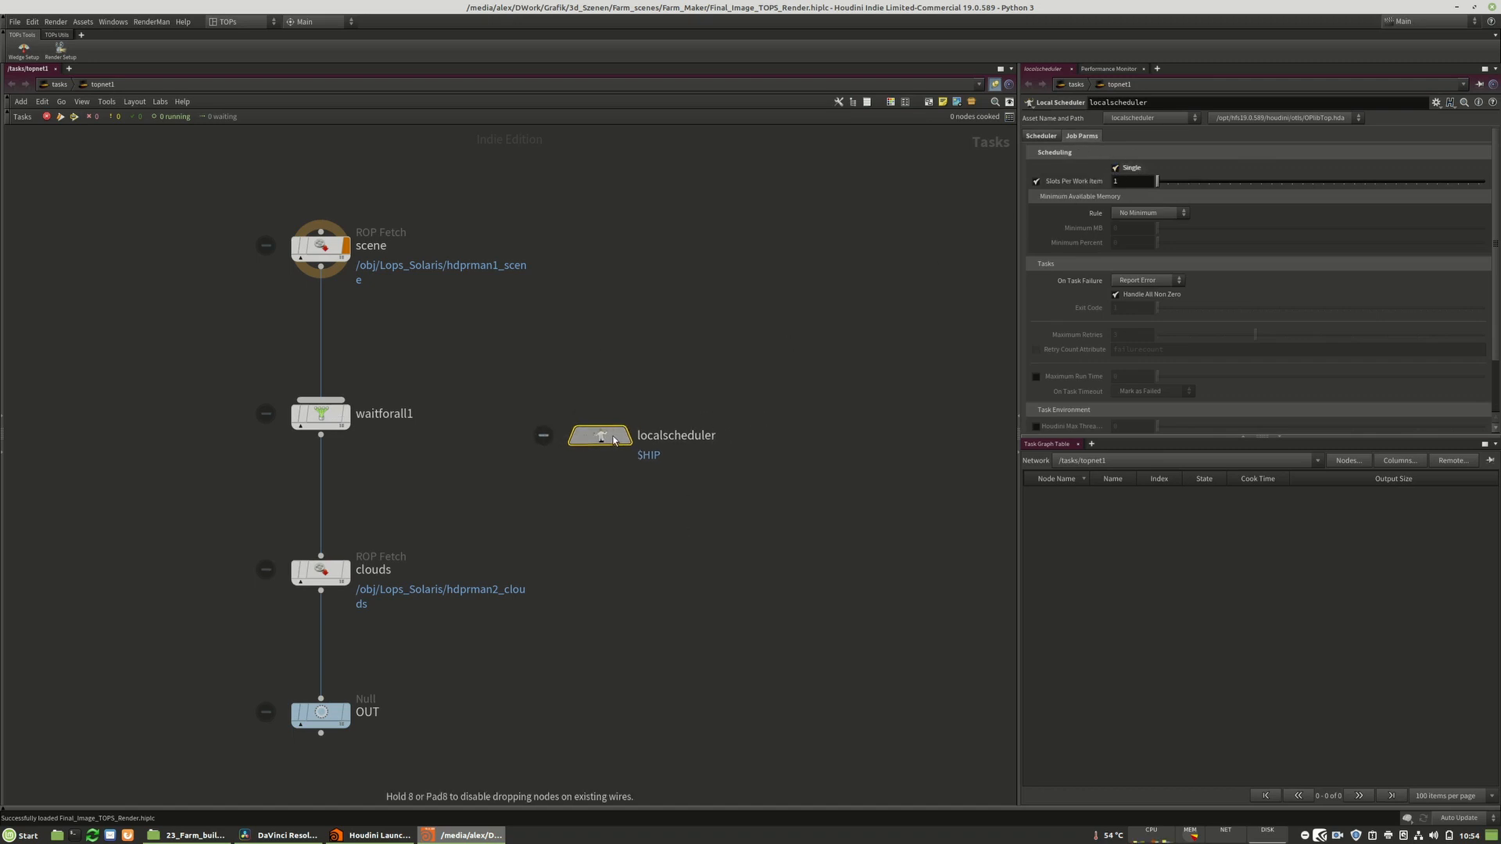
- Open Final_Image_Denoise_Render.hiplc and discard the unsaved changes to the TOPS file
click(14, 22)
click(39, 45)
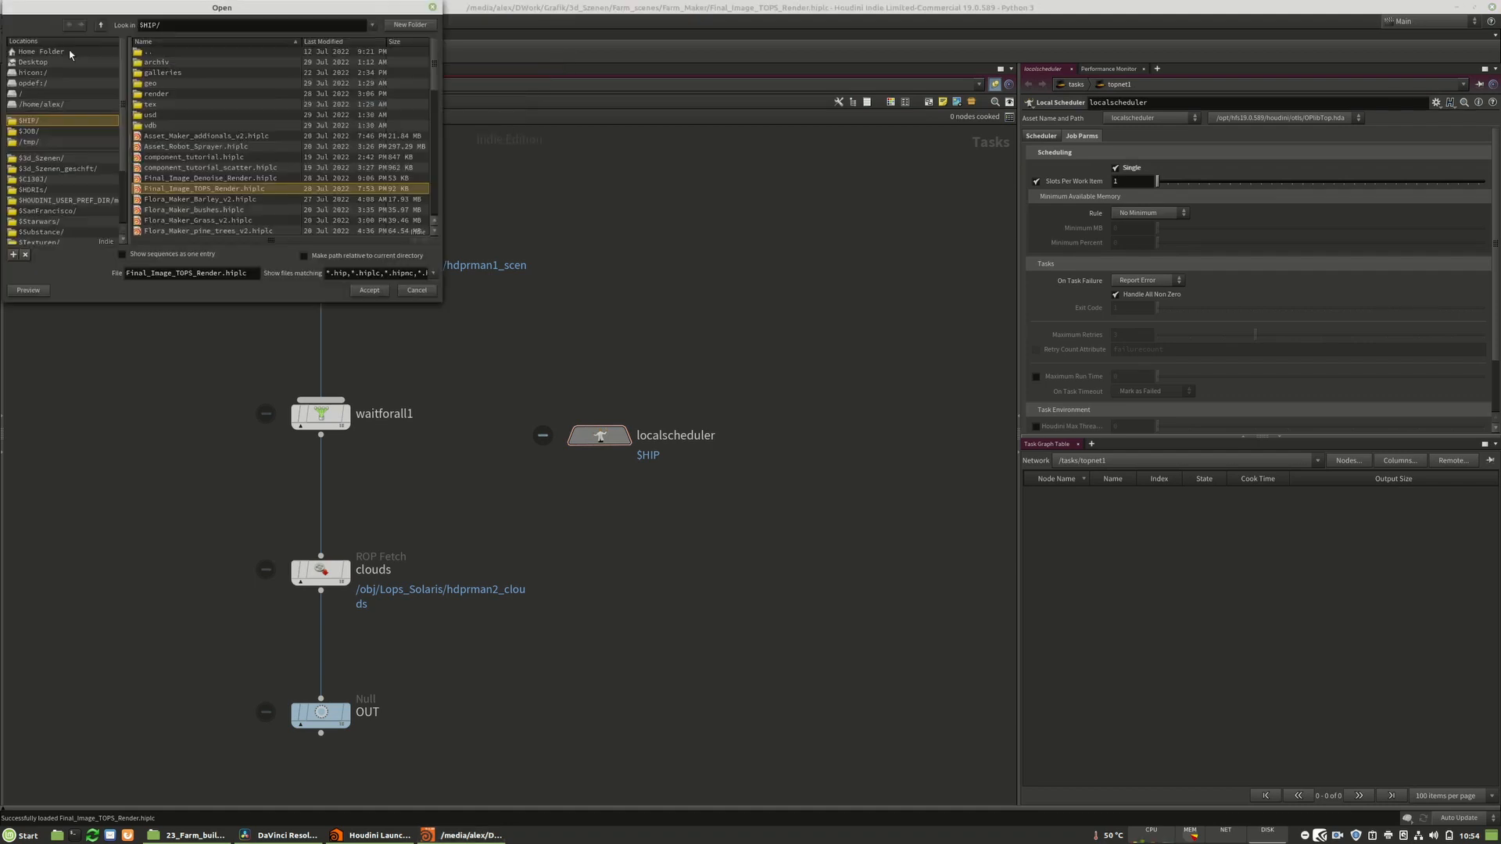
click(227, 179)
click(367, 293)
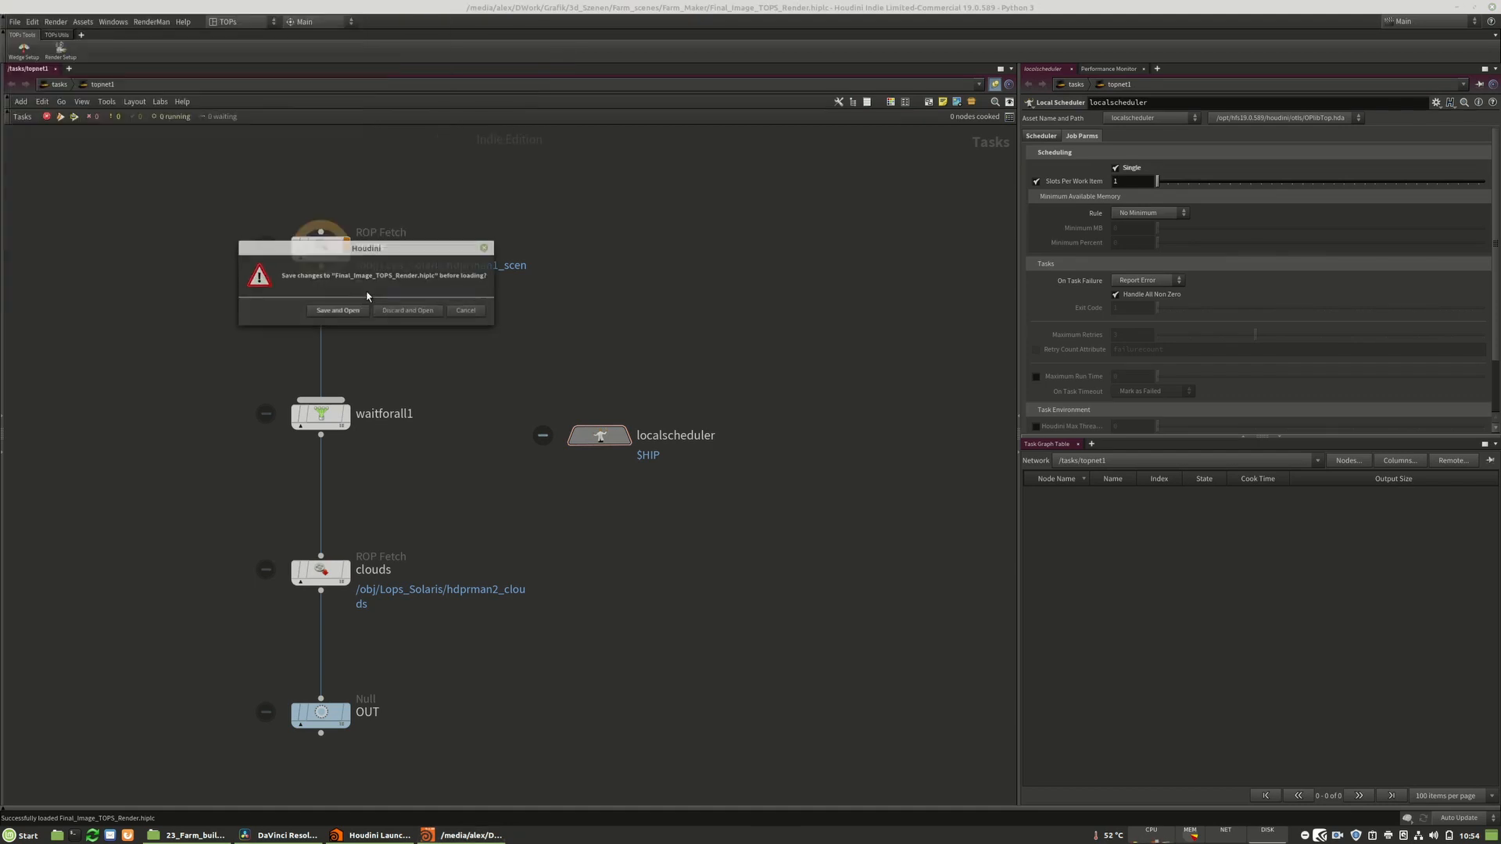
click(426, 315)
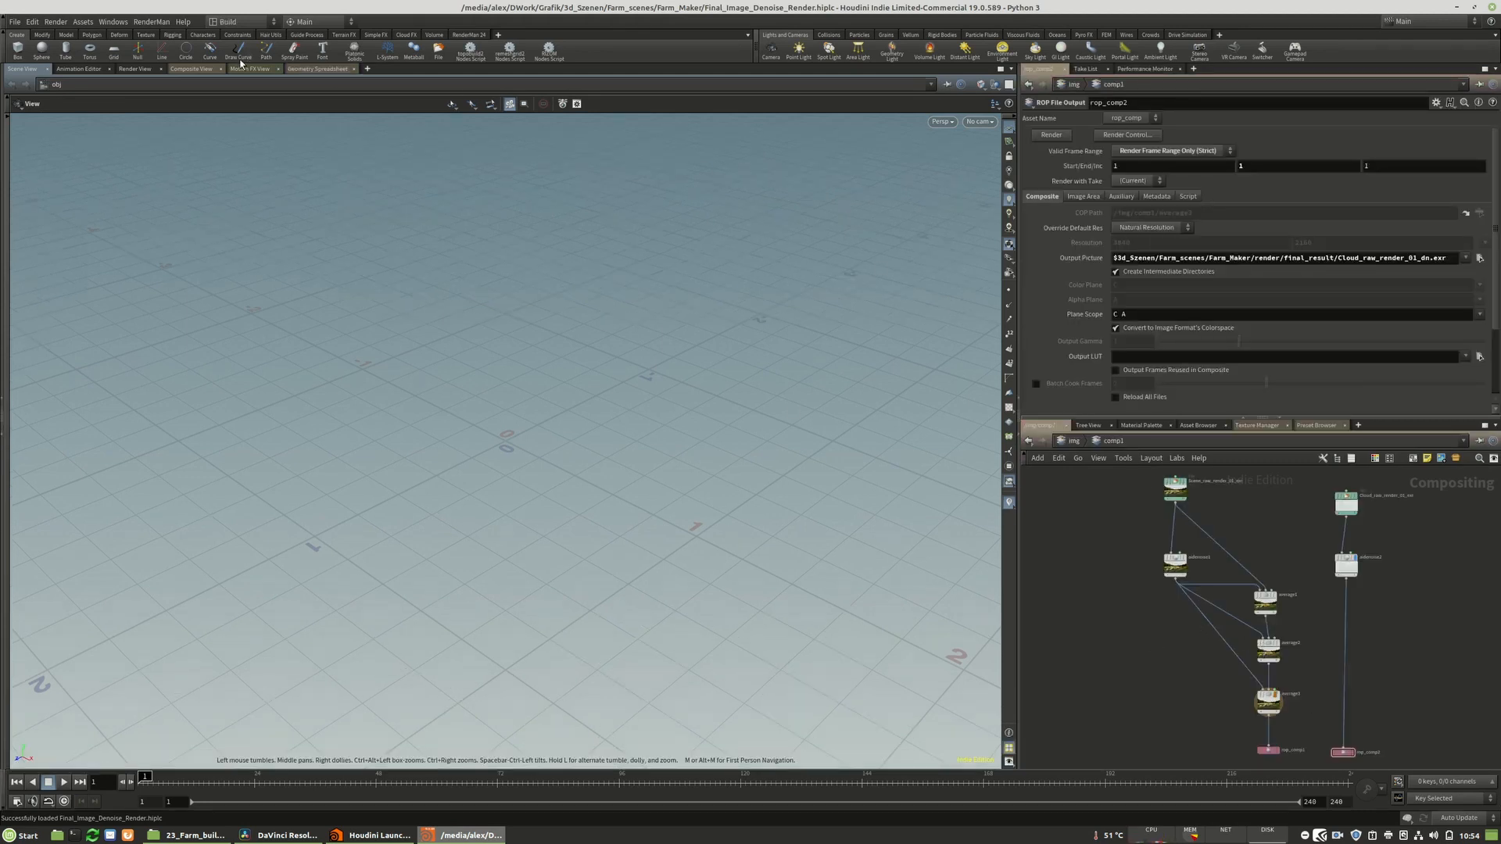
- Switch to the composite viewer and display the Scene_raw_render_01_exr file node of the comp1 network
click(180, 69)
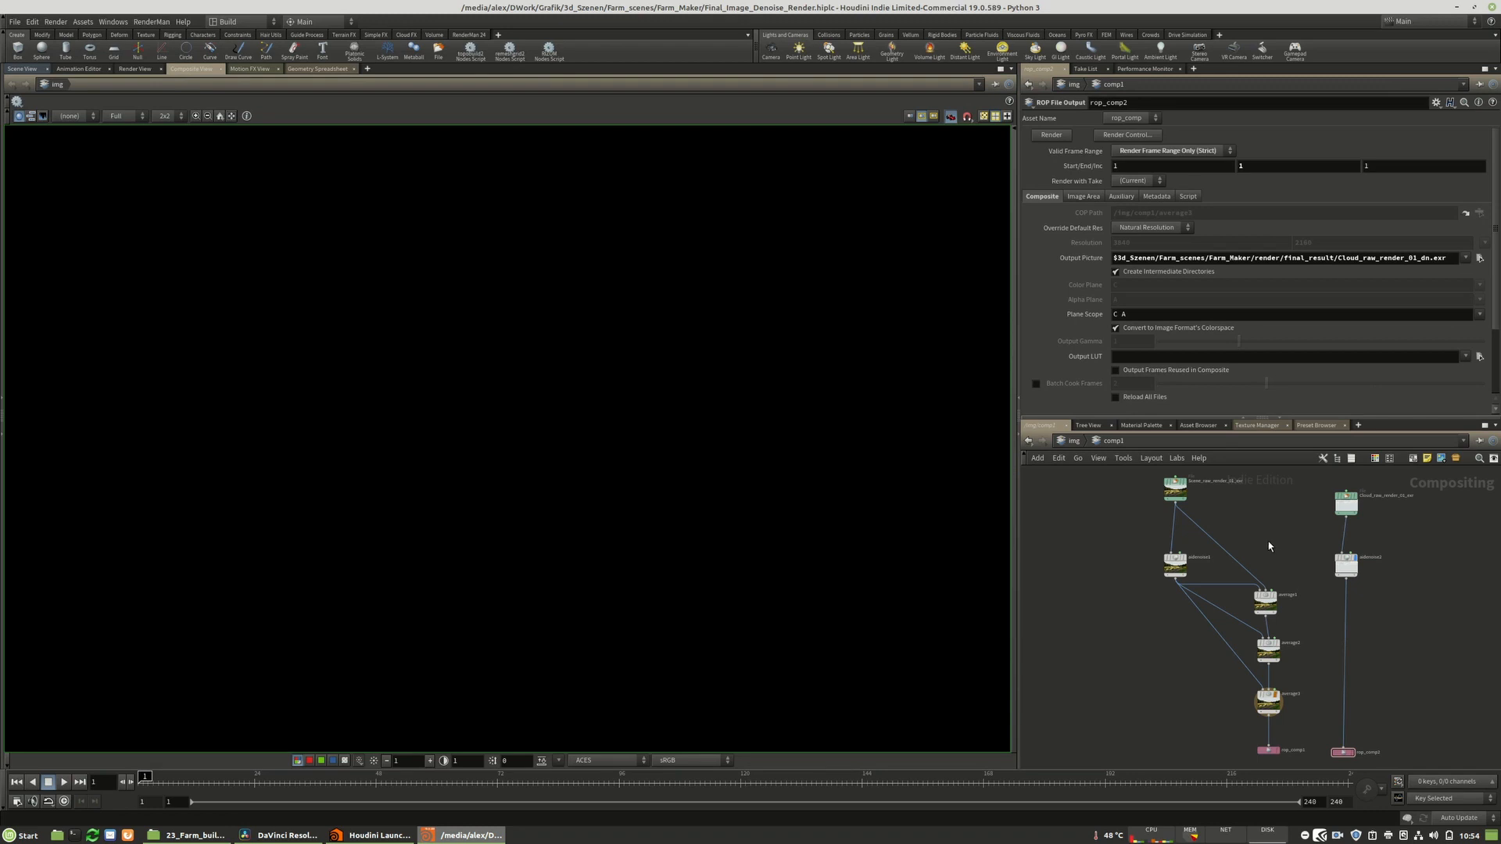
click(1213, 496)
scroll(1157, 511, up, 5)
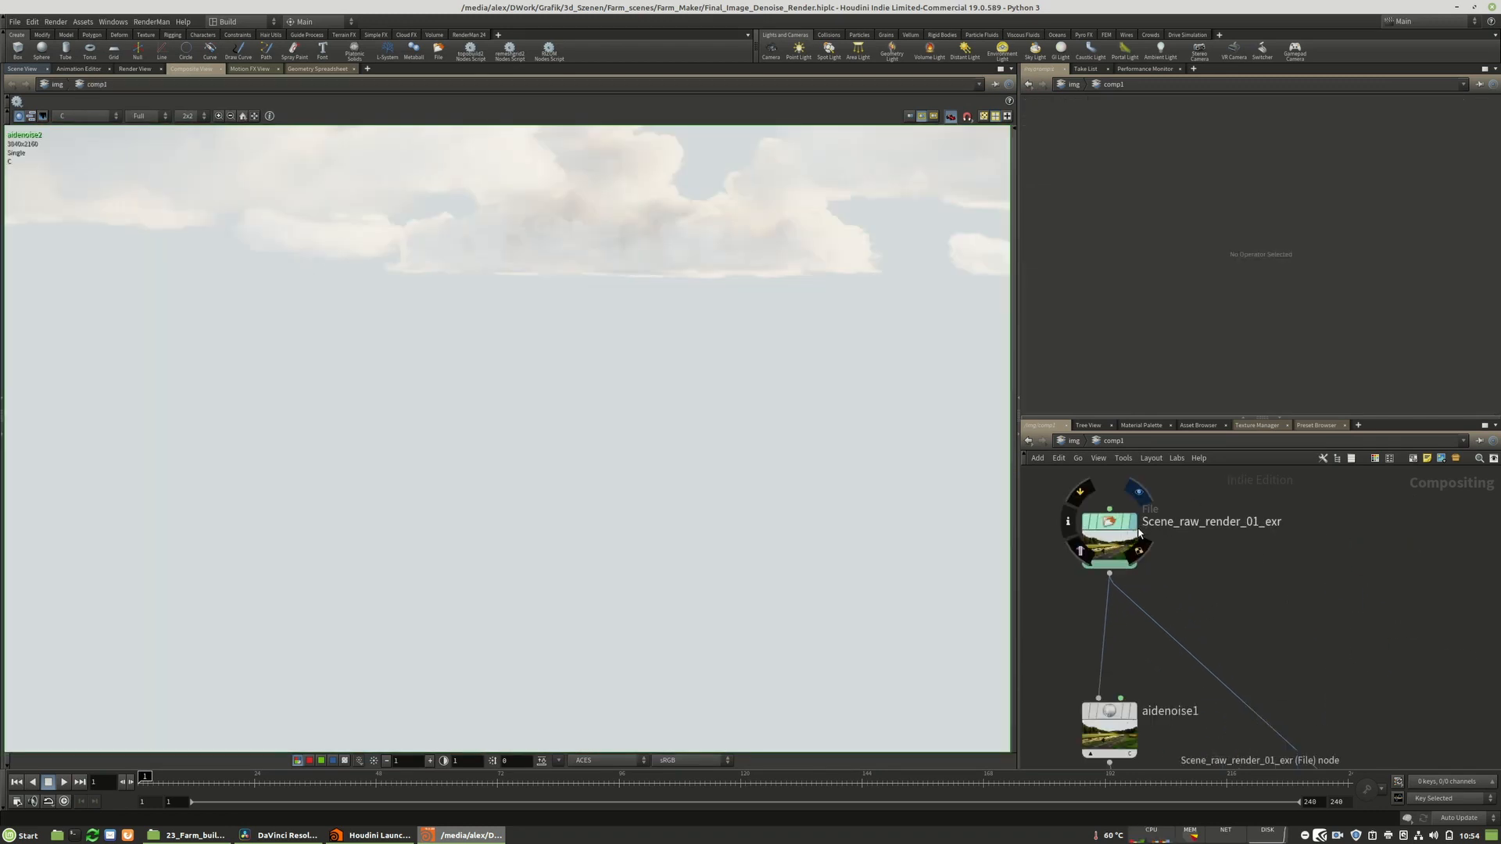
click(1109, 522)
- Examine the raw scene render as a whole, and closely around the power poles, trees and wind turbines
scroll(316, 357, down, 4)
scroll(537, 338, down, 2)
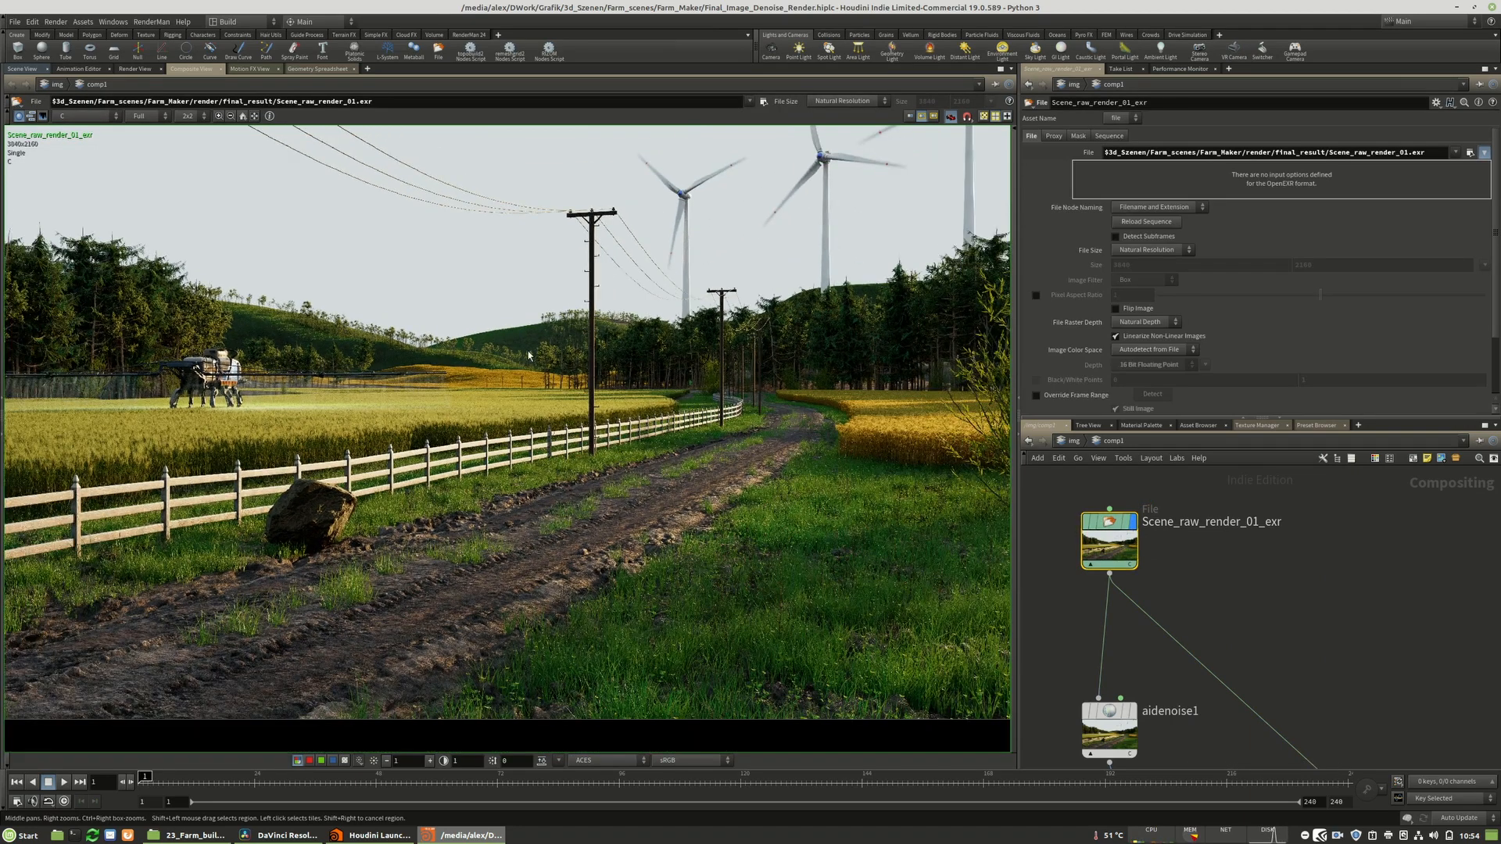
scroll(443, 431, down, 1)
scroll(483, 432, up, 2)
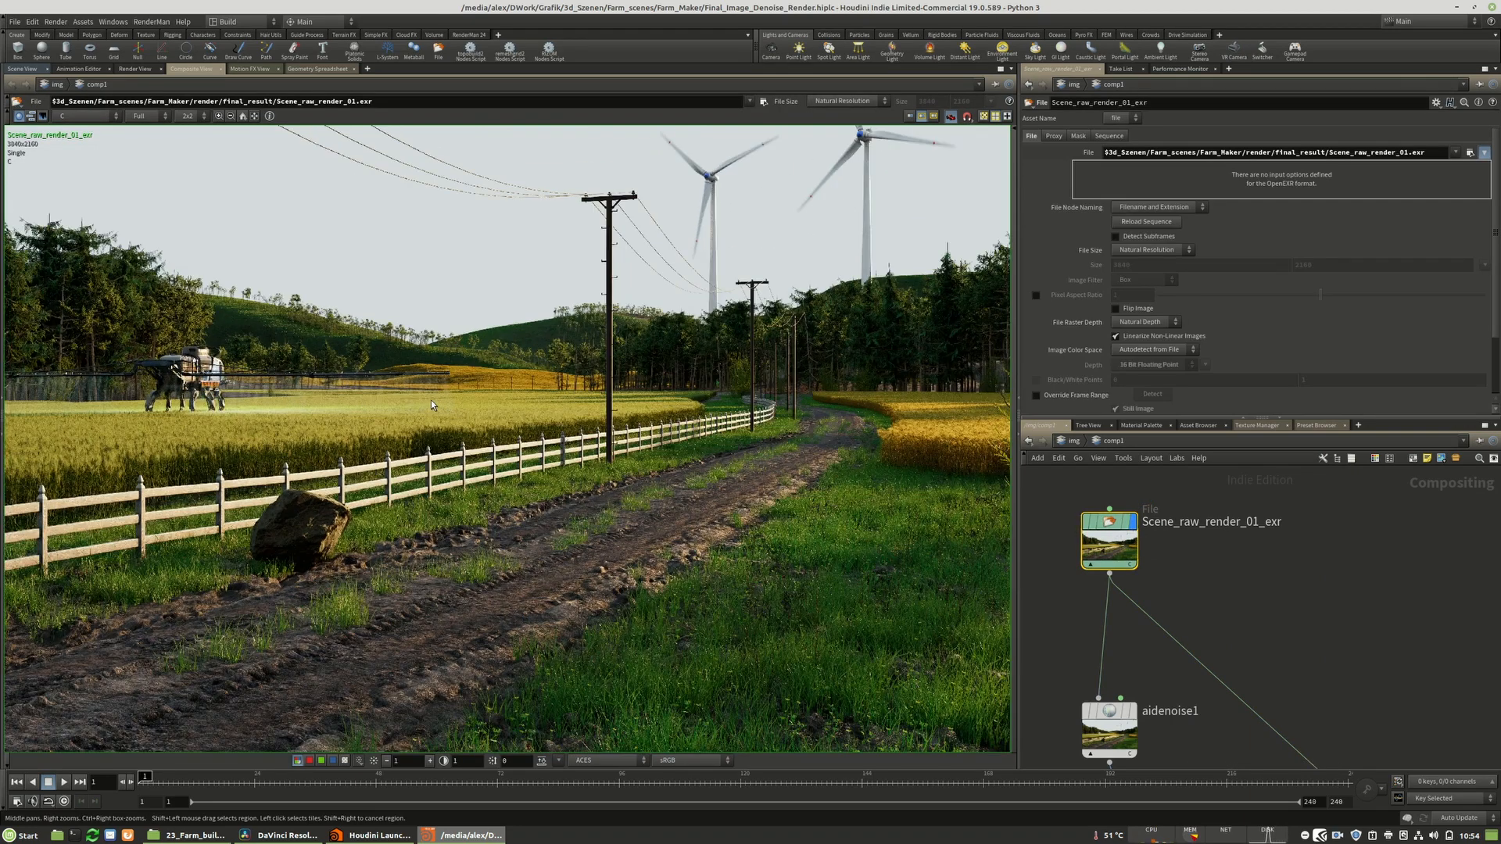
middle_drag(456, 529, 319, 552)
scroll(689, 200, up, 3)
scroll(458, 289, up, 4)
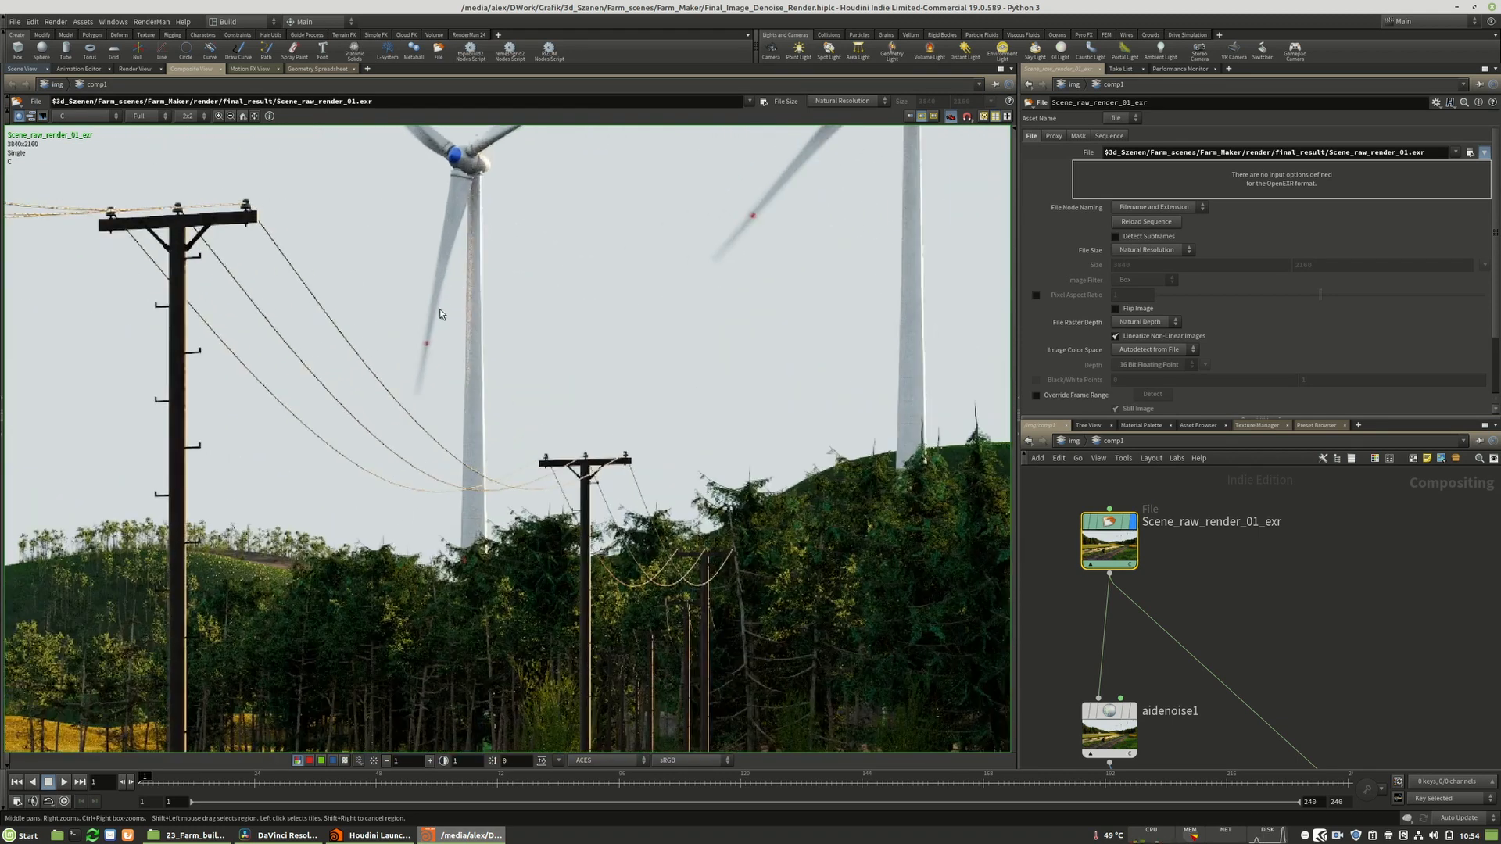
- Examine the raw scene render around the forest edge, picket fence, grain fields and dirt road
middle_drag(540, 497, 604, 223)
middle_drag(530, 436, 551, 125)
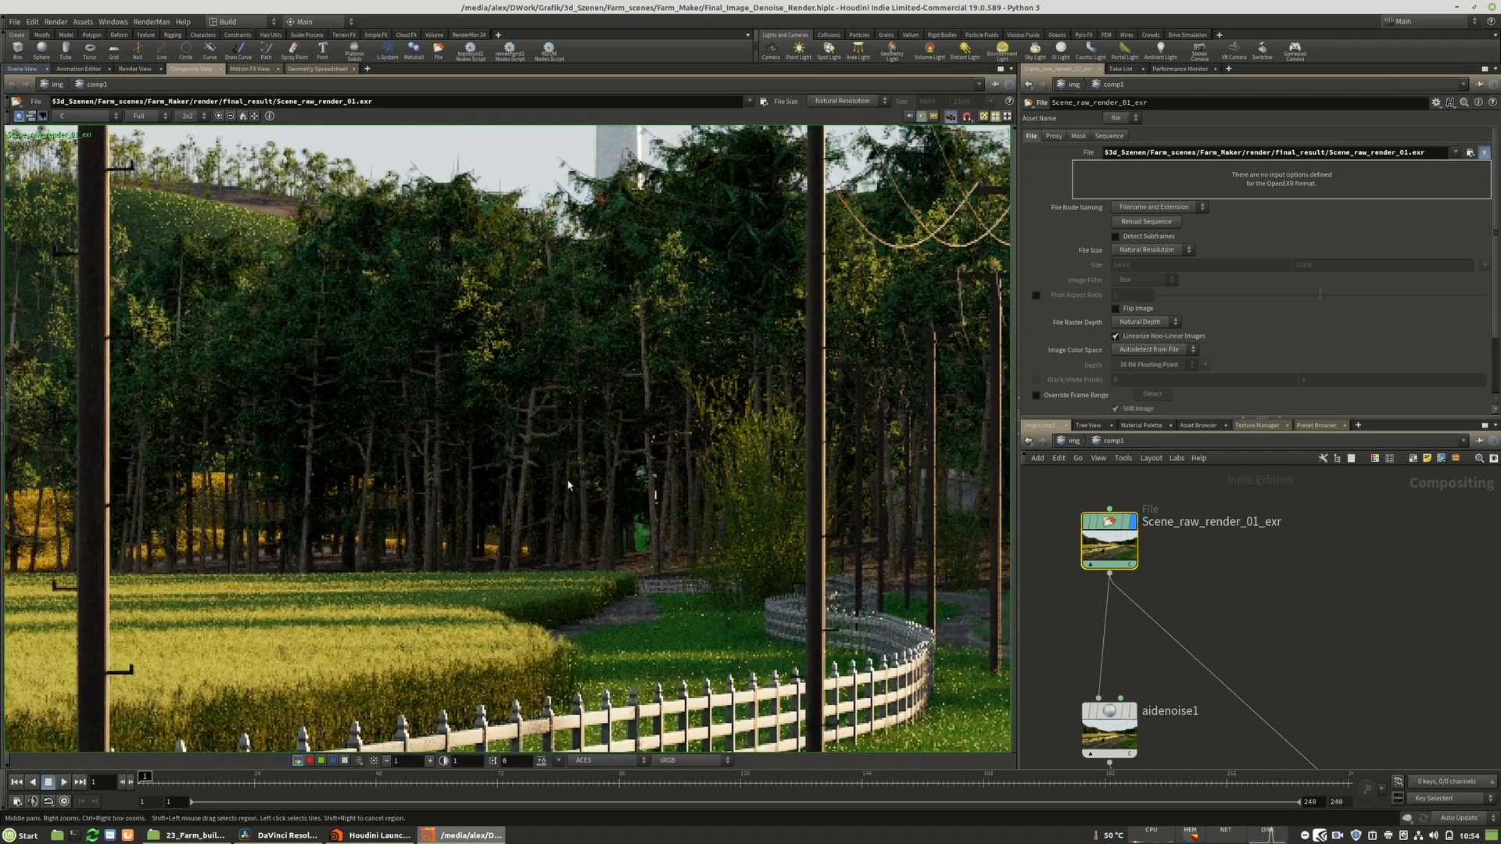
scroll(531, 329, down, 2)
scroll(512, 326, up, 2)
scroll(512, 325, down, 1)
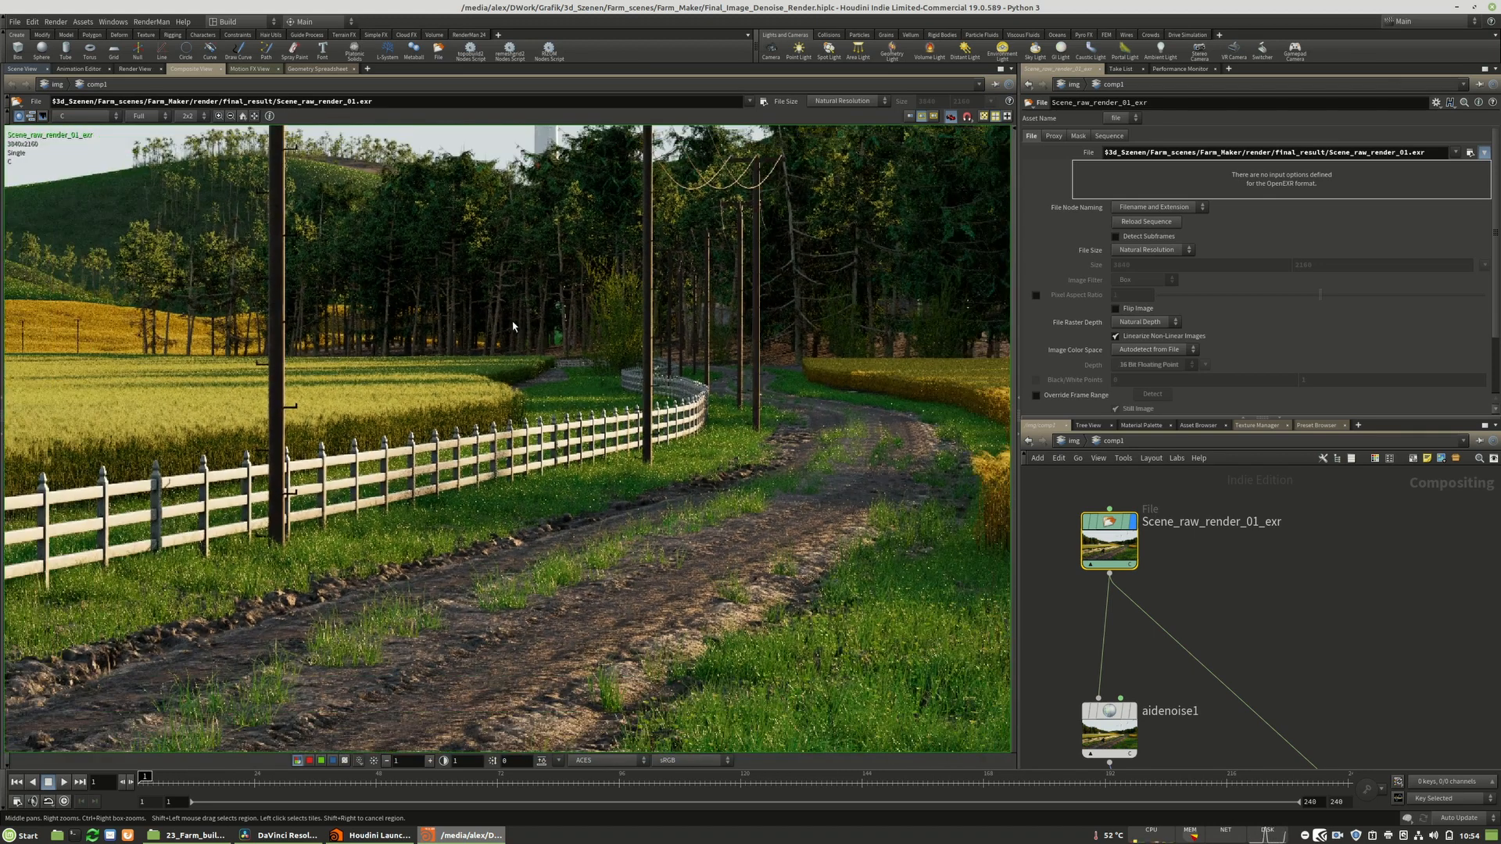
scroll(1111, 547, down, 4)
scroll(1112, 547, up, 3)
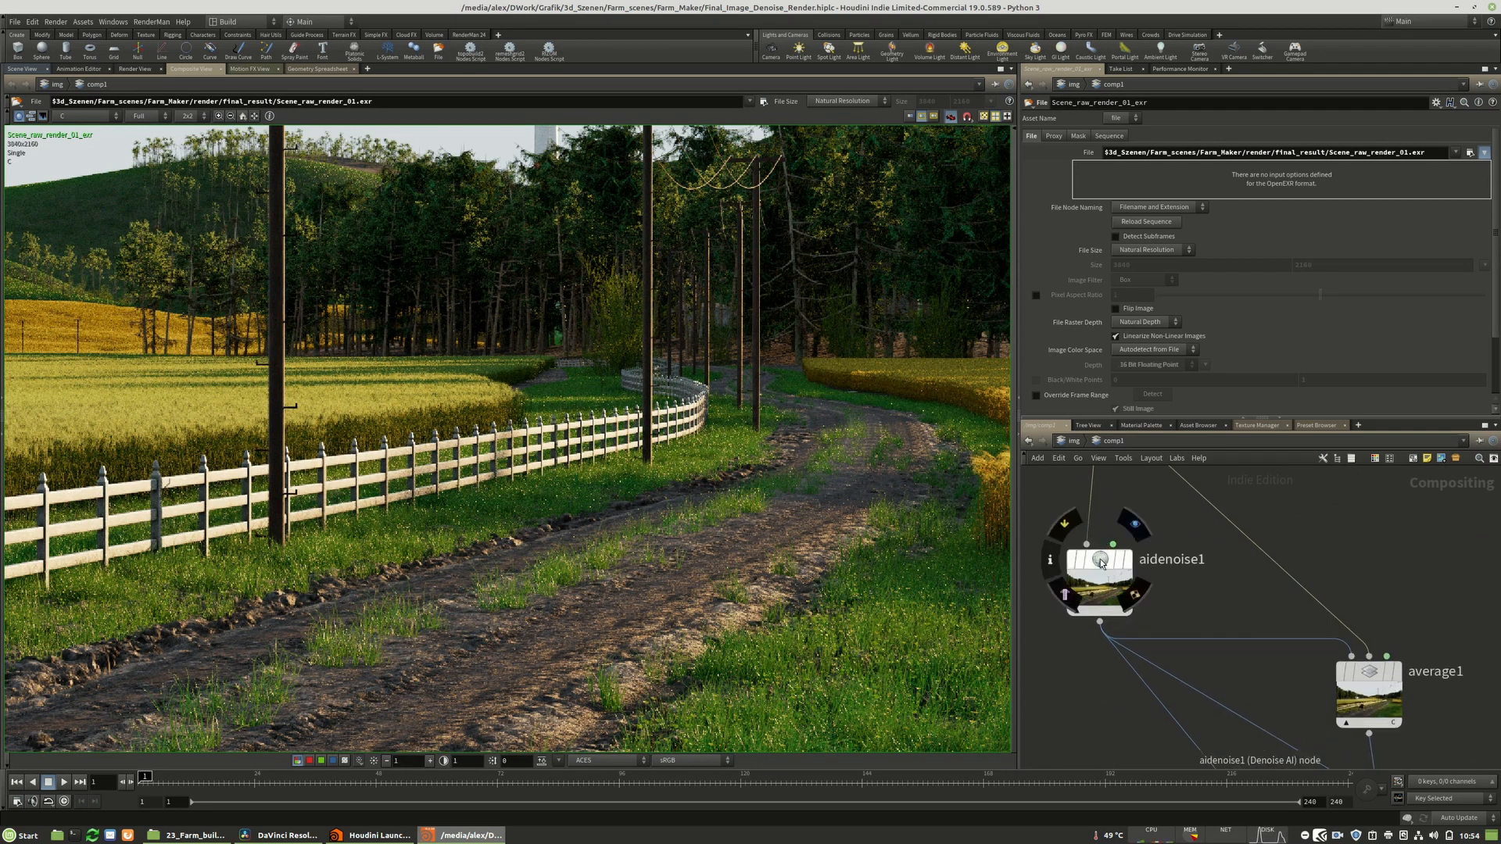
- Check the denoiser and plane settings of the aidenoise1 node and display its result in the composite viewer
click(1100, 556)
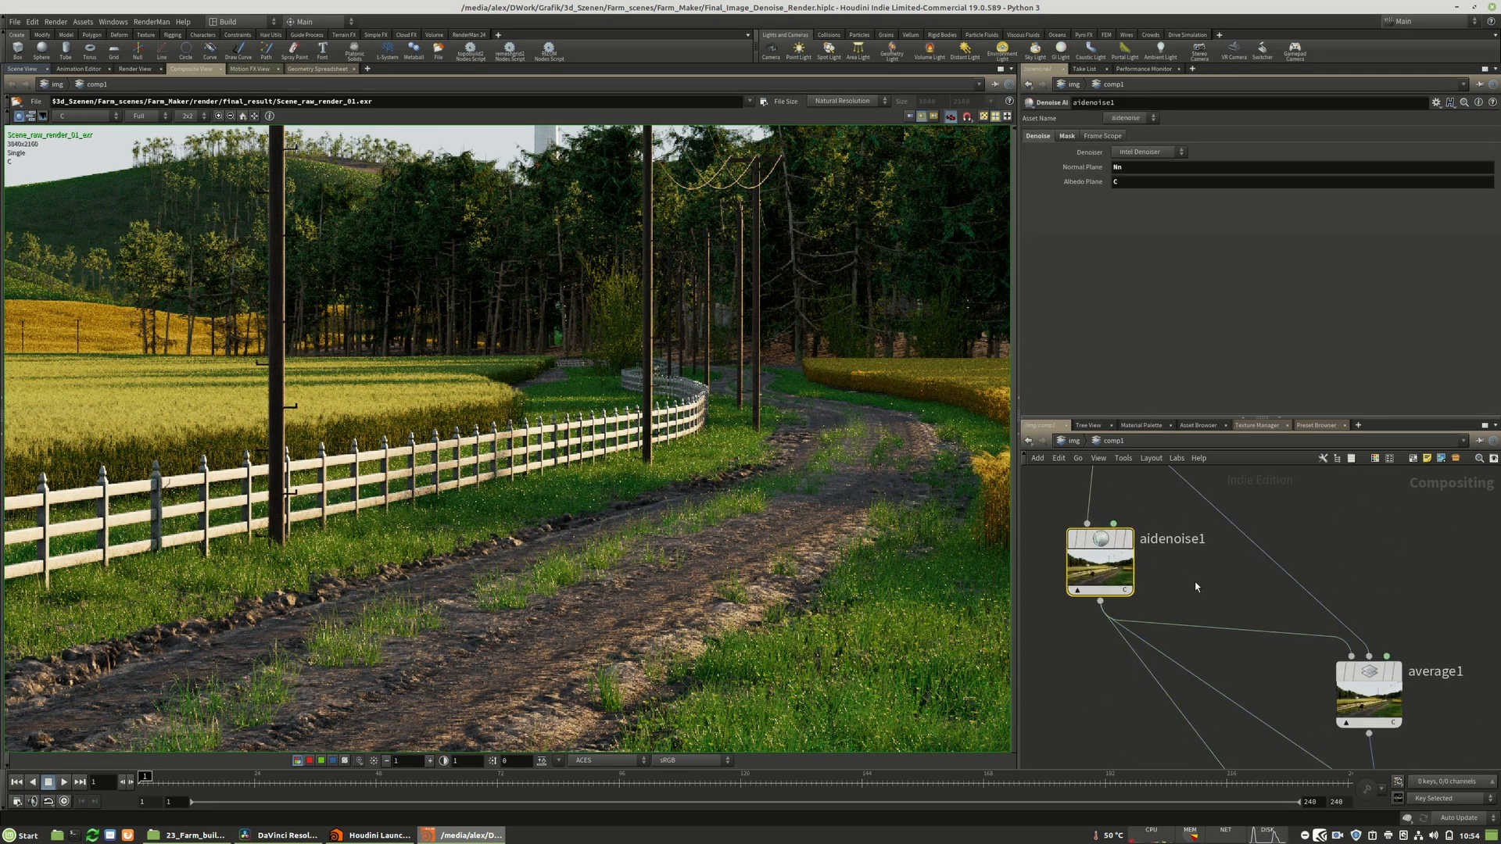
middle_drag(1120, 466, 1206, 542)
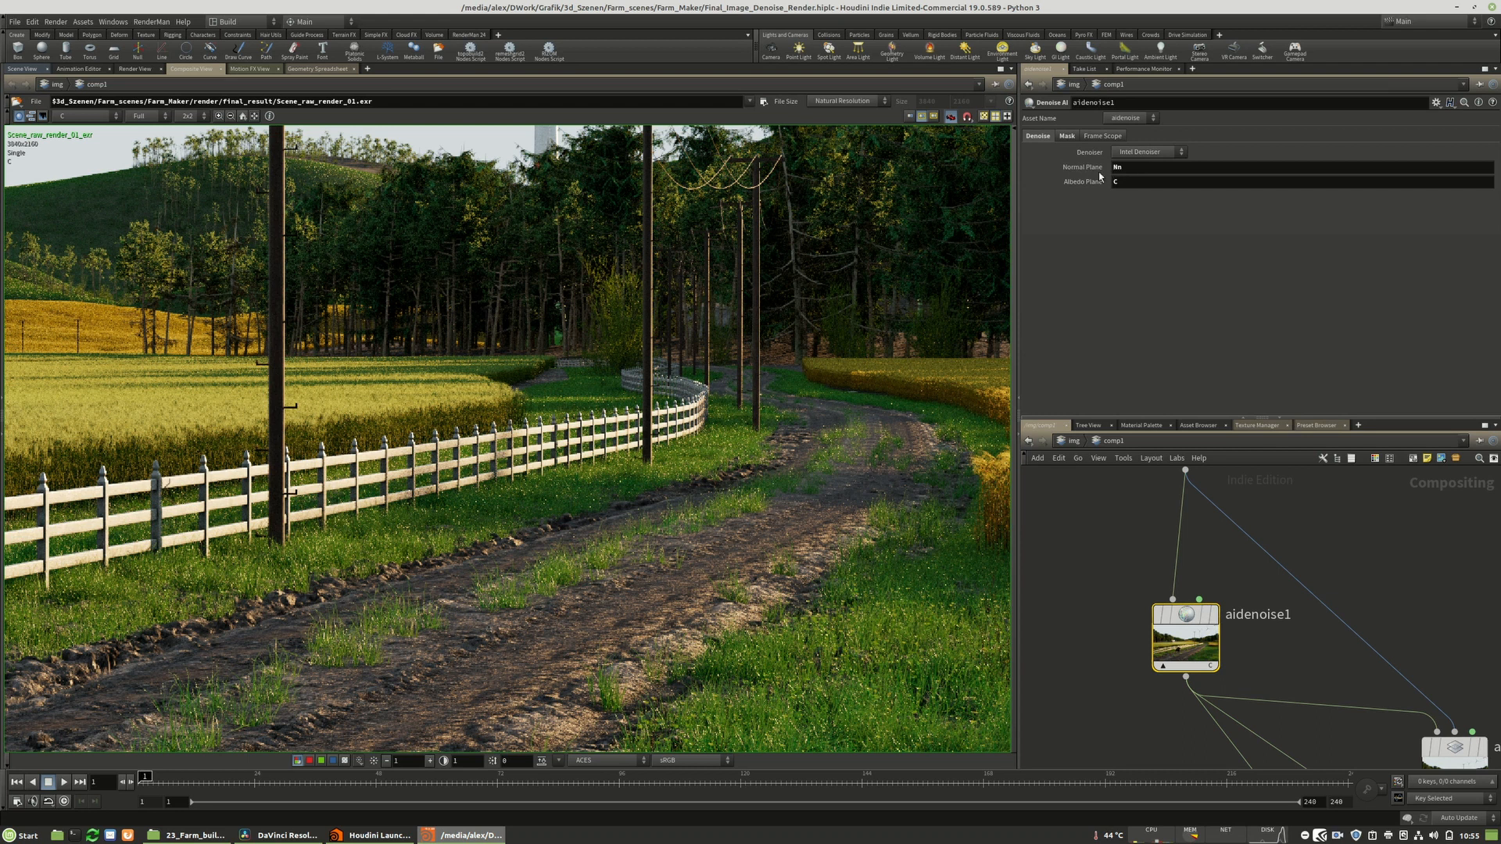
scroll(1120, 590, down, 3)
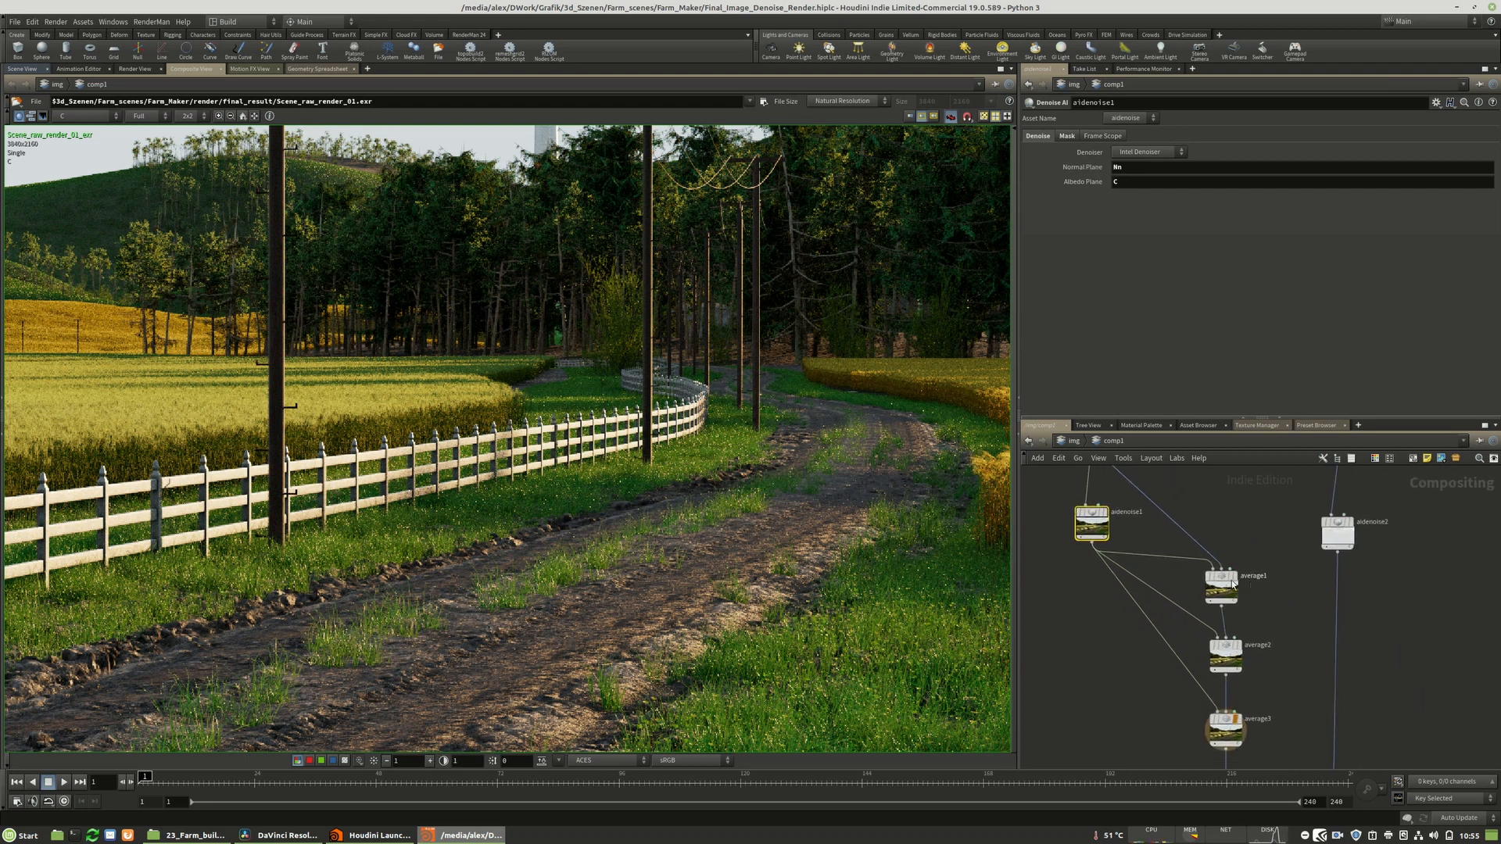
mouse_move(1115, 522)
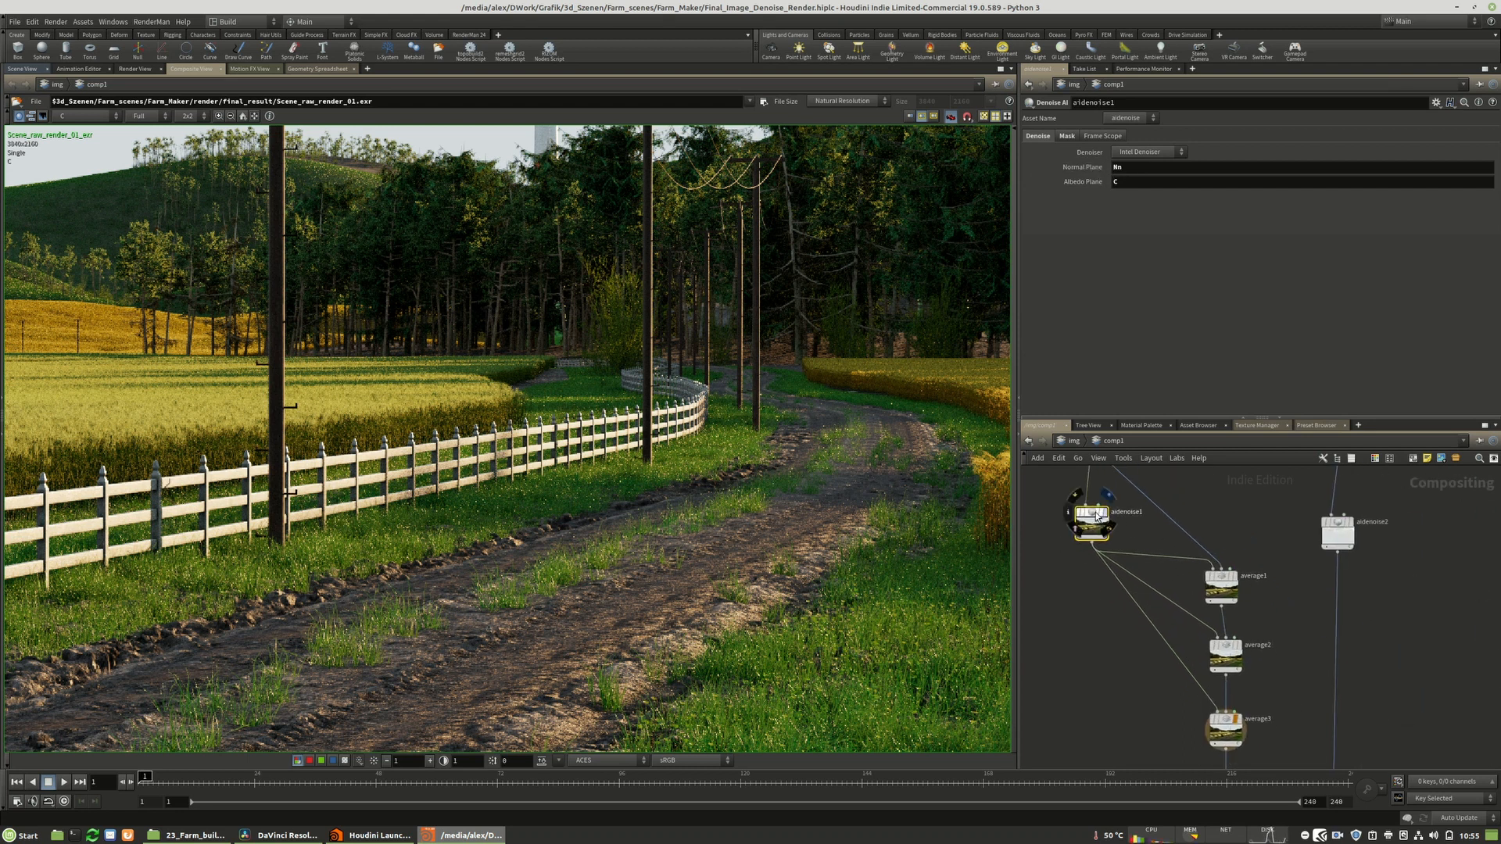
click(1097, 516)
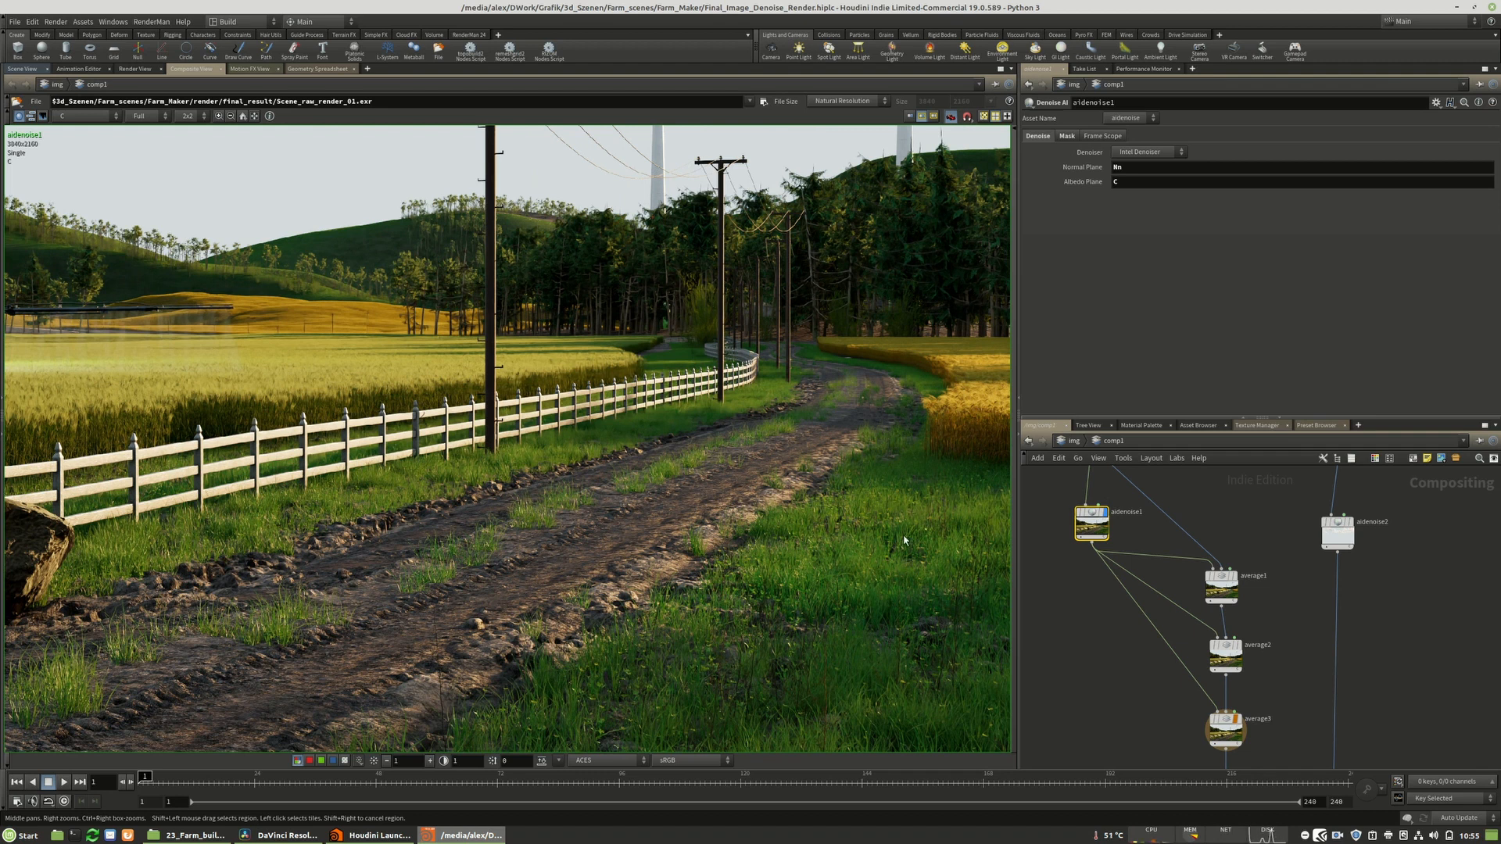
- Display the average1, average2 and average3 nodes in turn and inspect the averaged scene image
scroll(1243, 583, up, 2)
click(1219, 577)
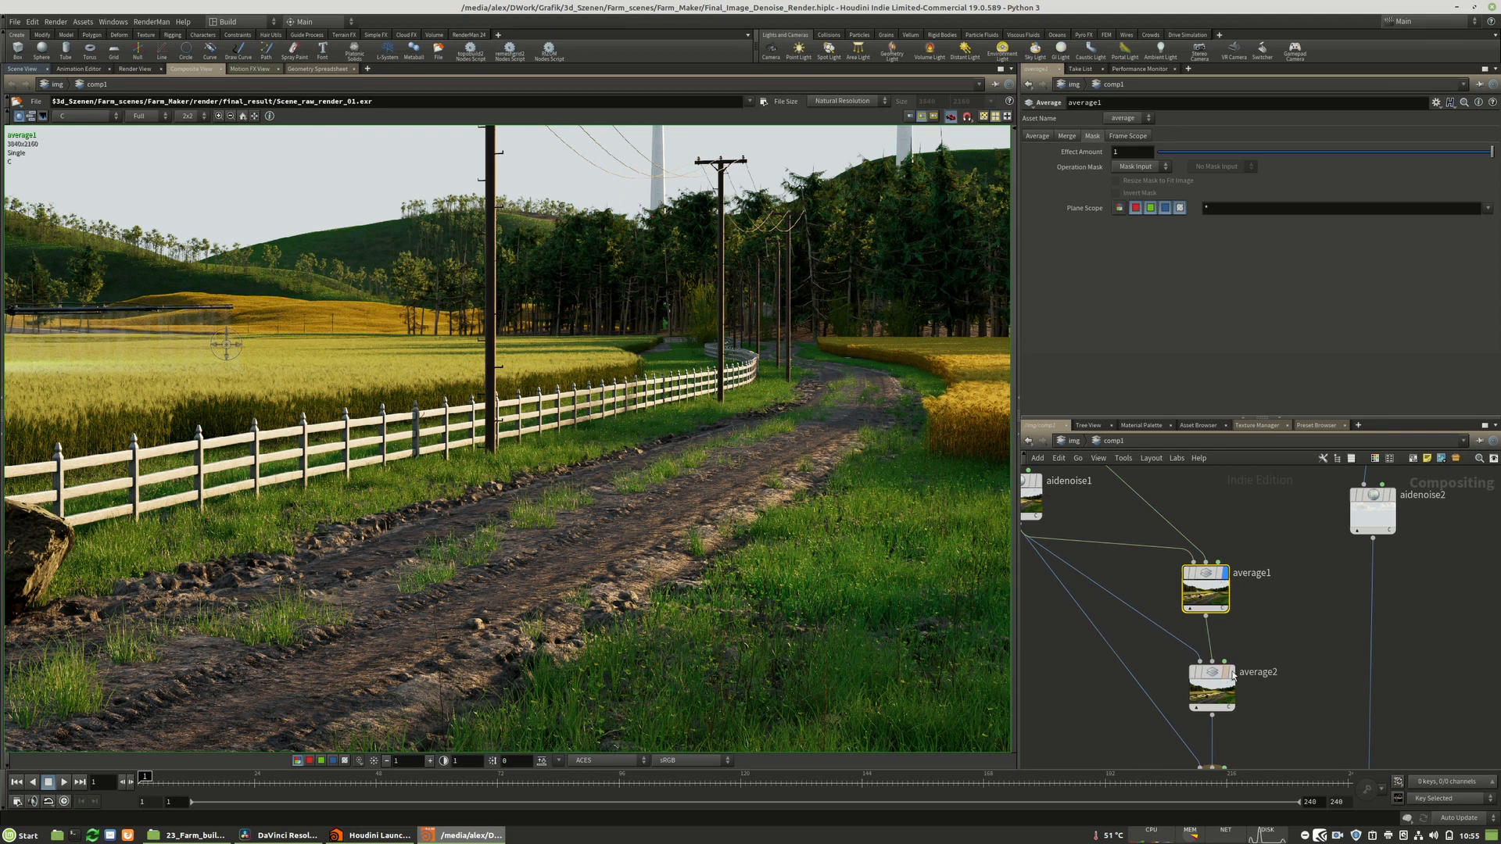
click(1212, 686)
middle_drag(1219, 726, 1229, 645)
click(1198, 710)
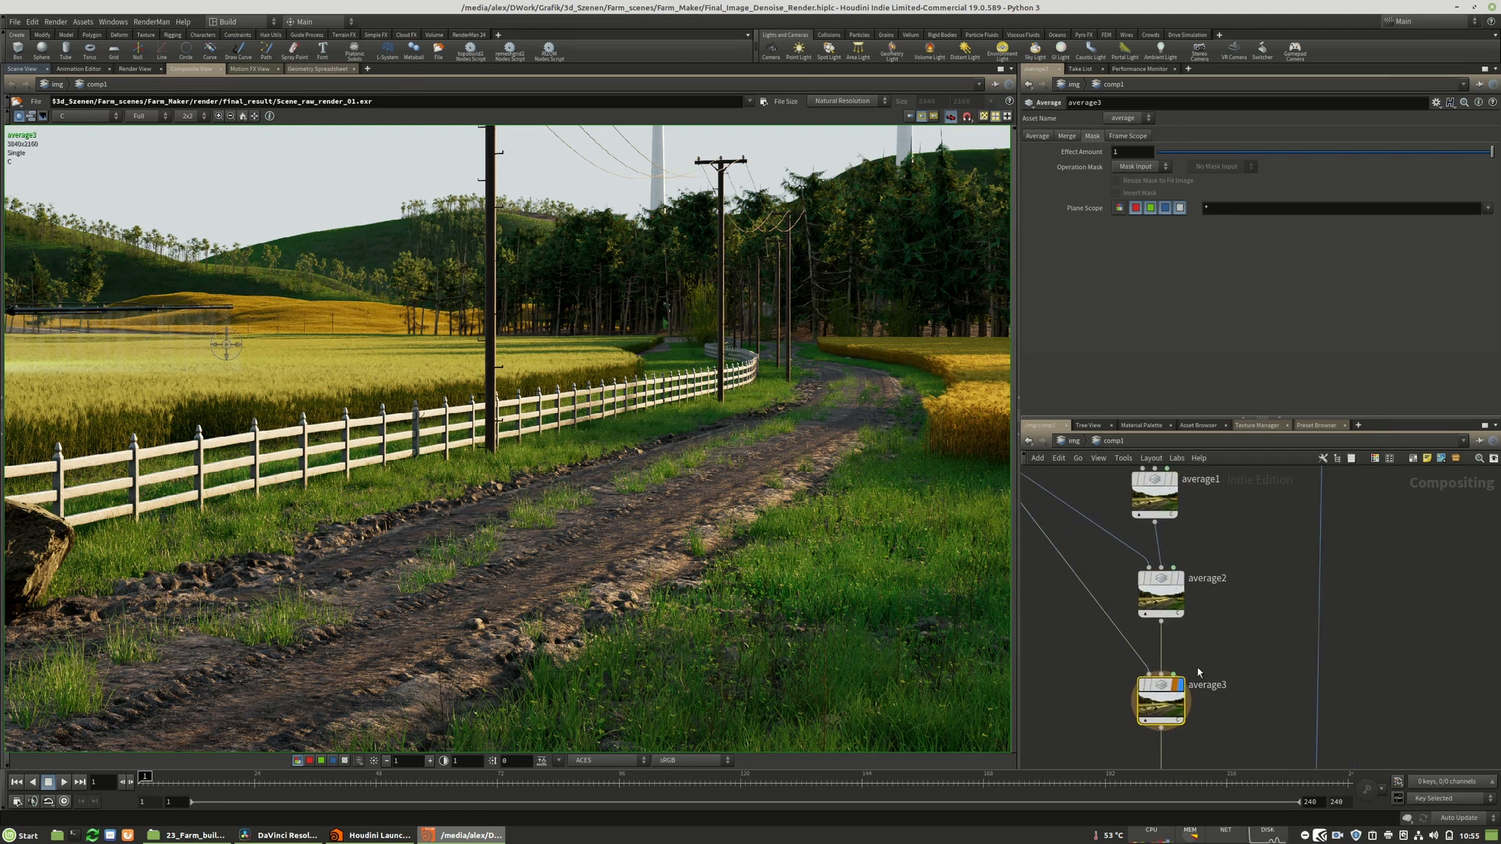
scroll(804, 512, down, 2)
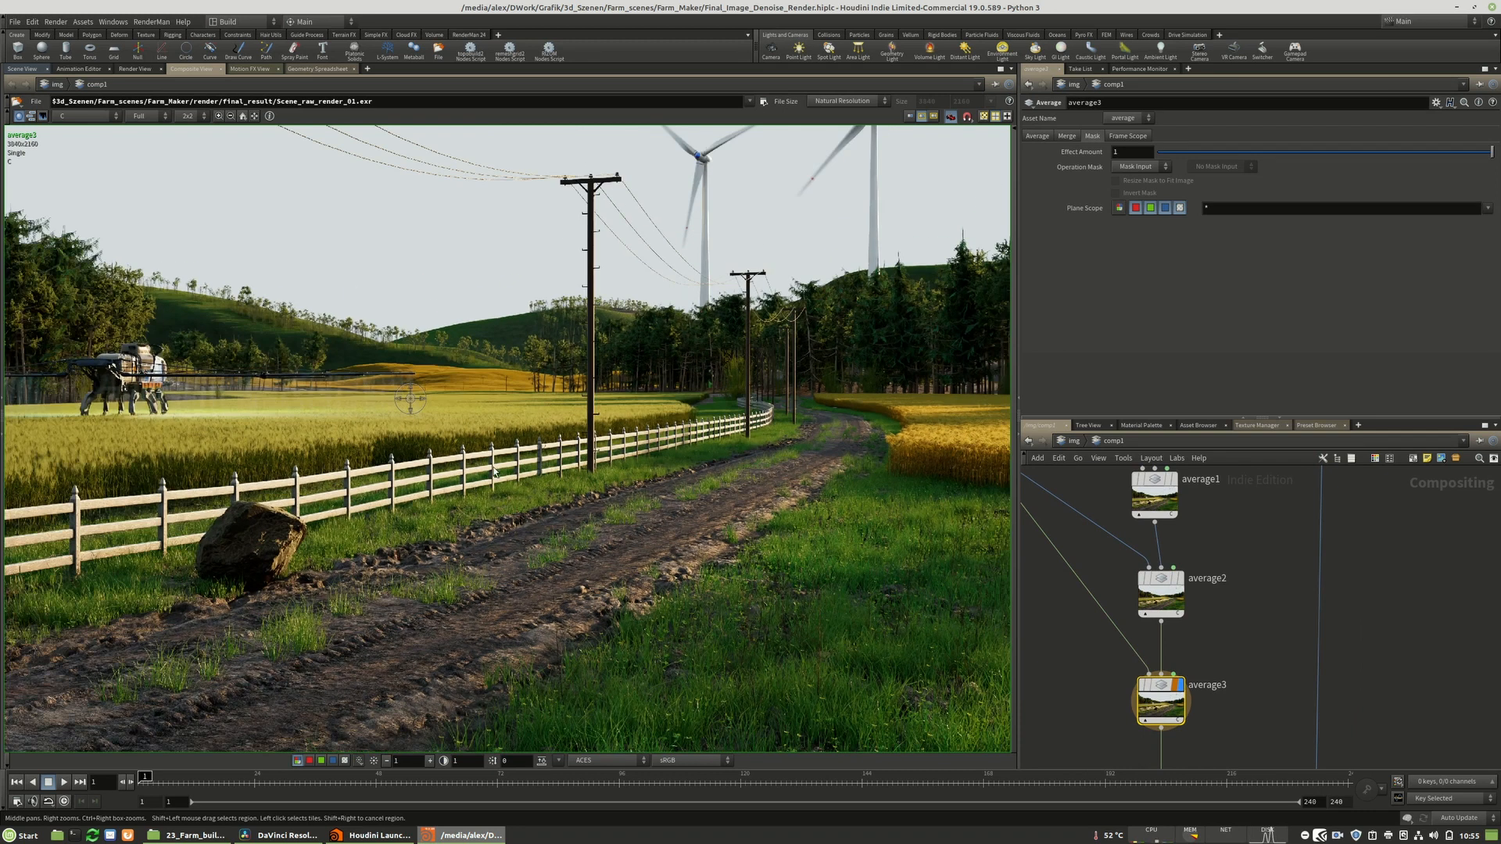
scroll(494, 509, up, 2)
middle_drag(1226, 580, 1225, 631)
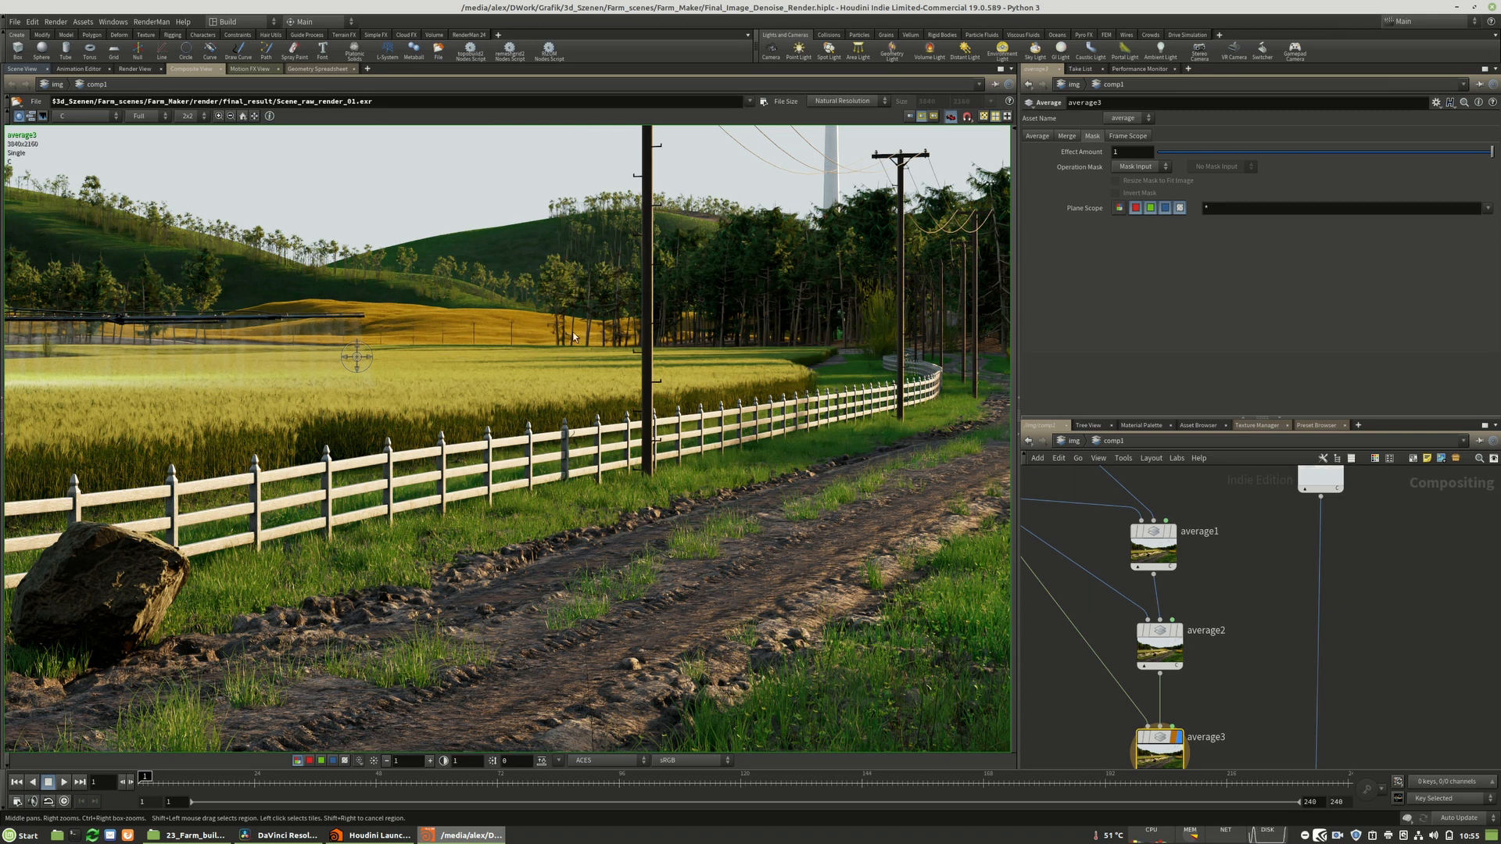
- Compare the Cloud_raw_render_01_exr file node with the denoised clouds of aidenoise2 in the viewer
middle_drag(1211, 709, 1175, 576)
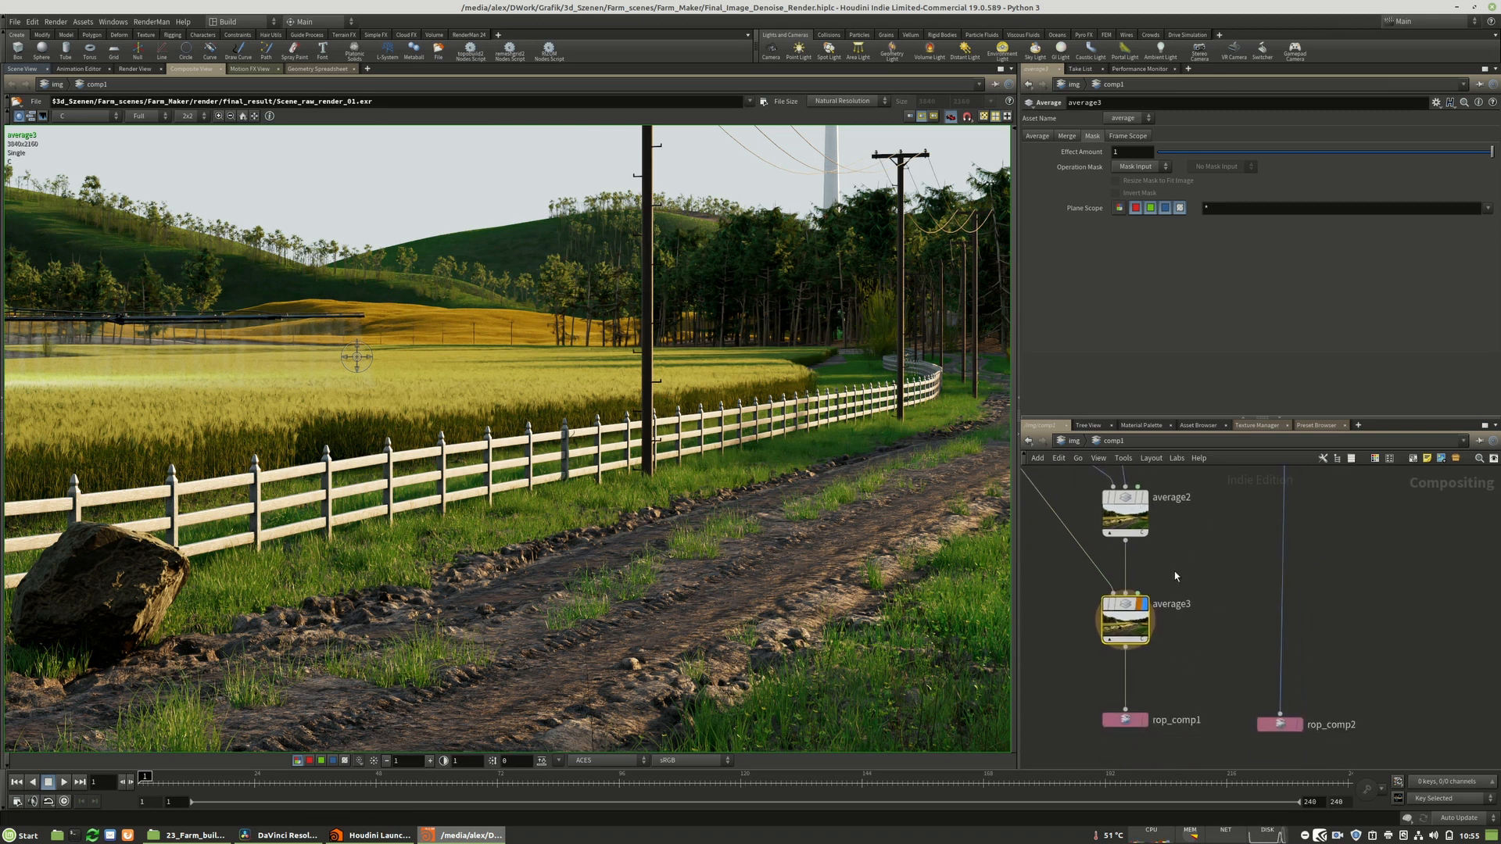
middle_drag(1329, 469, 1195, 676)
click(1167, 537)
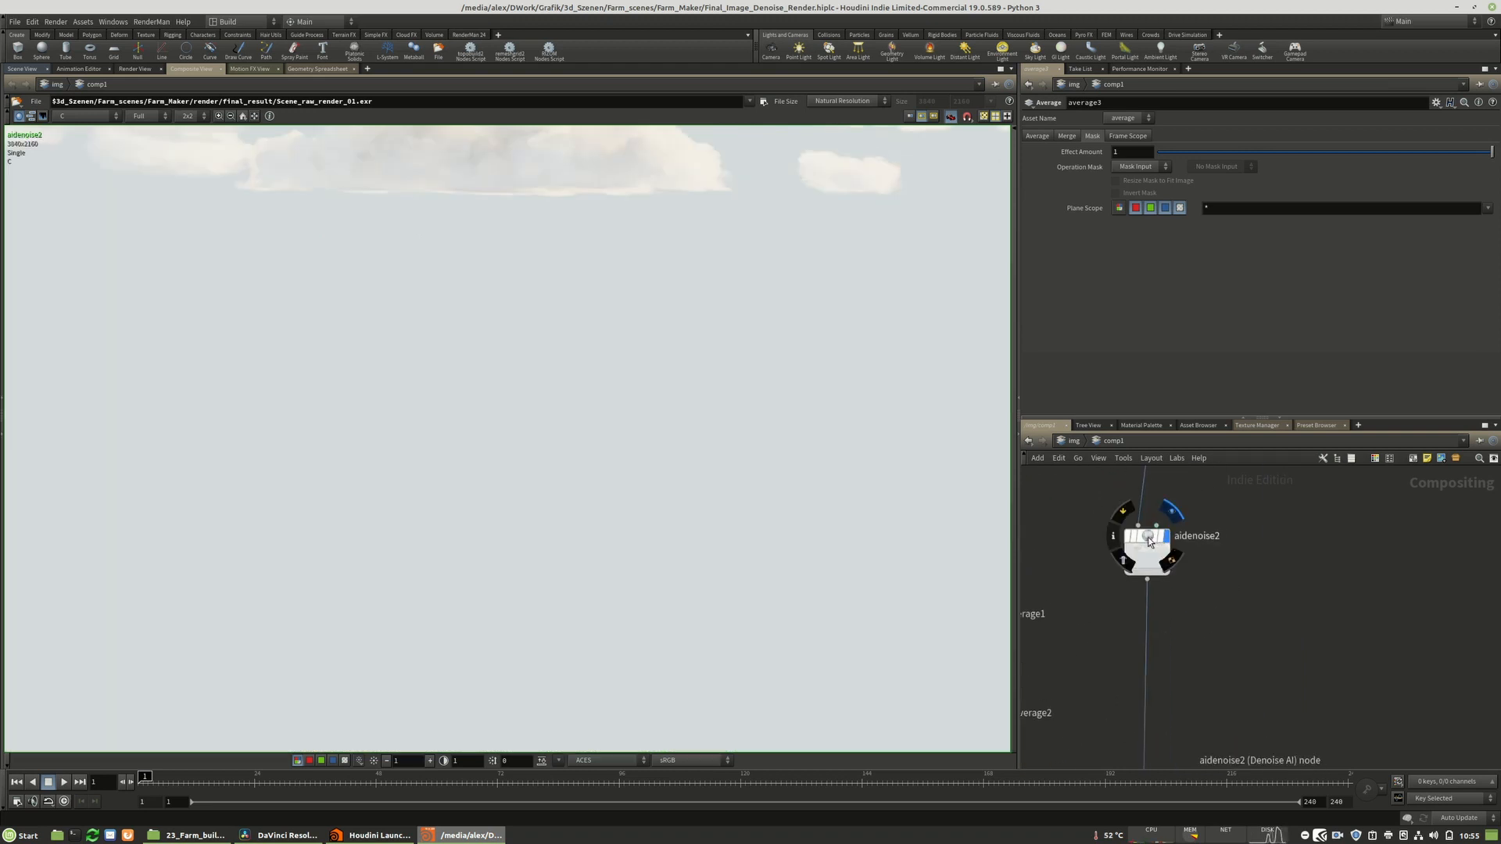
click(1147, 537)
middle_drag(1213, 453, 1180, 613)
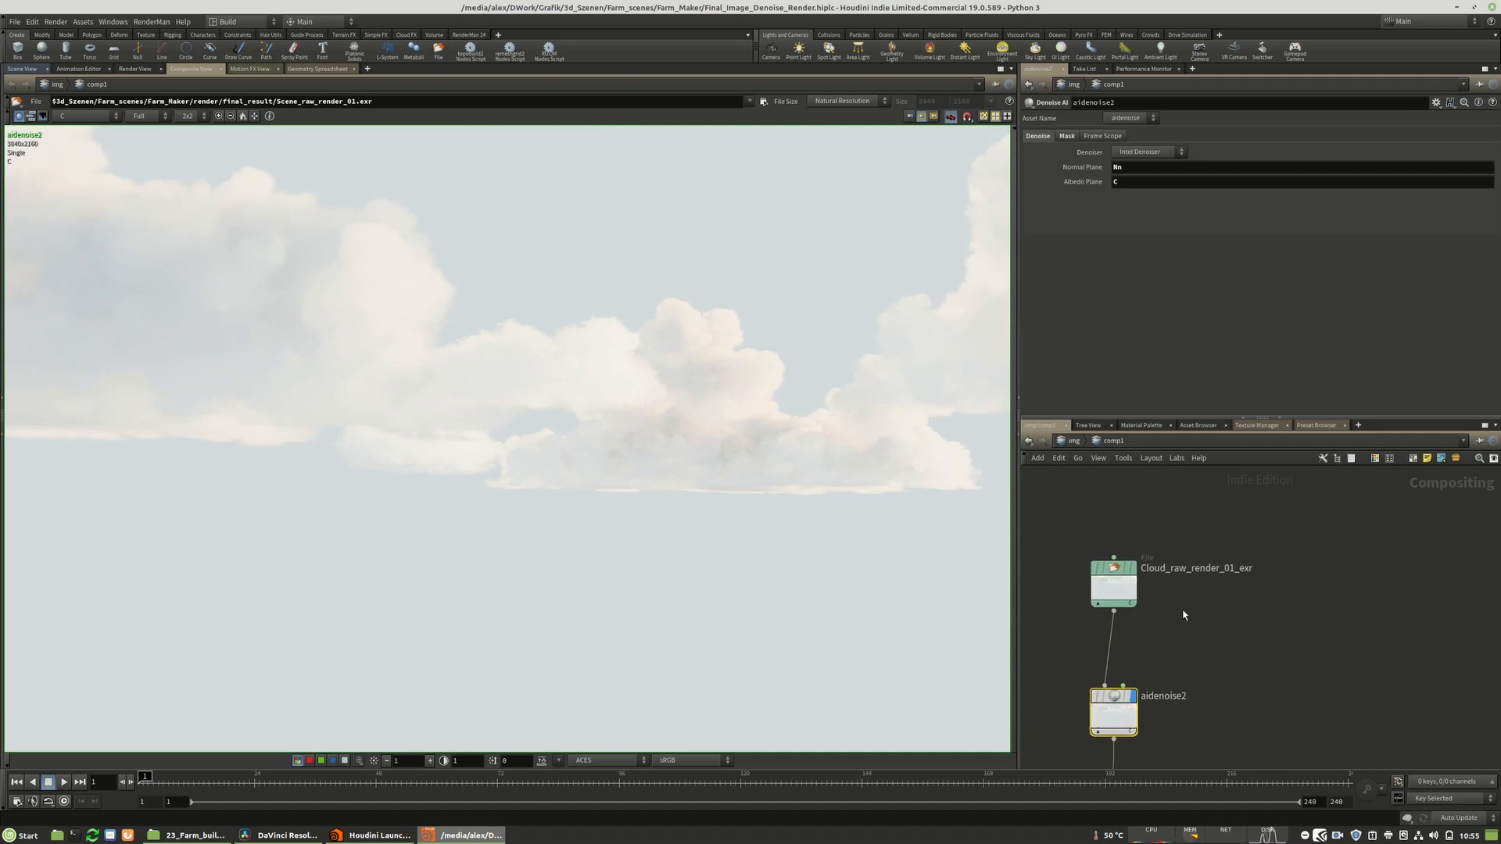
click(1135, 573)
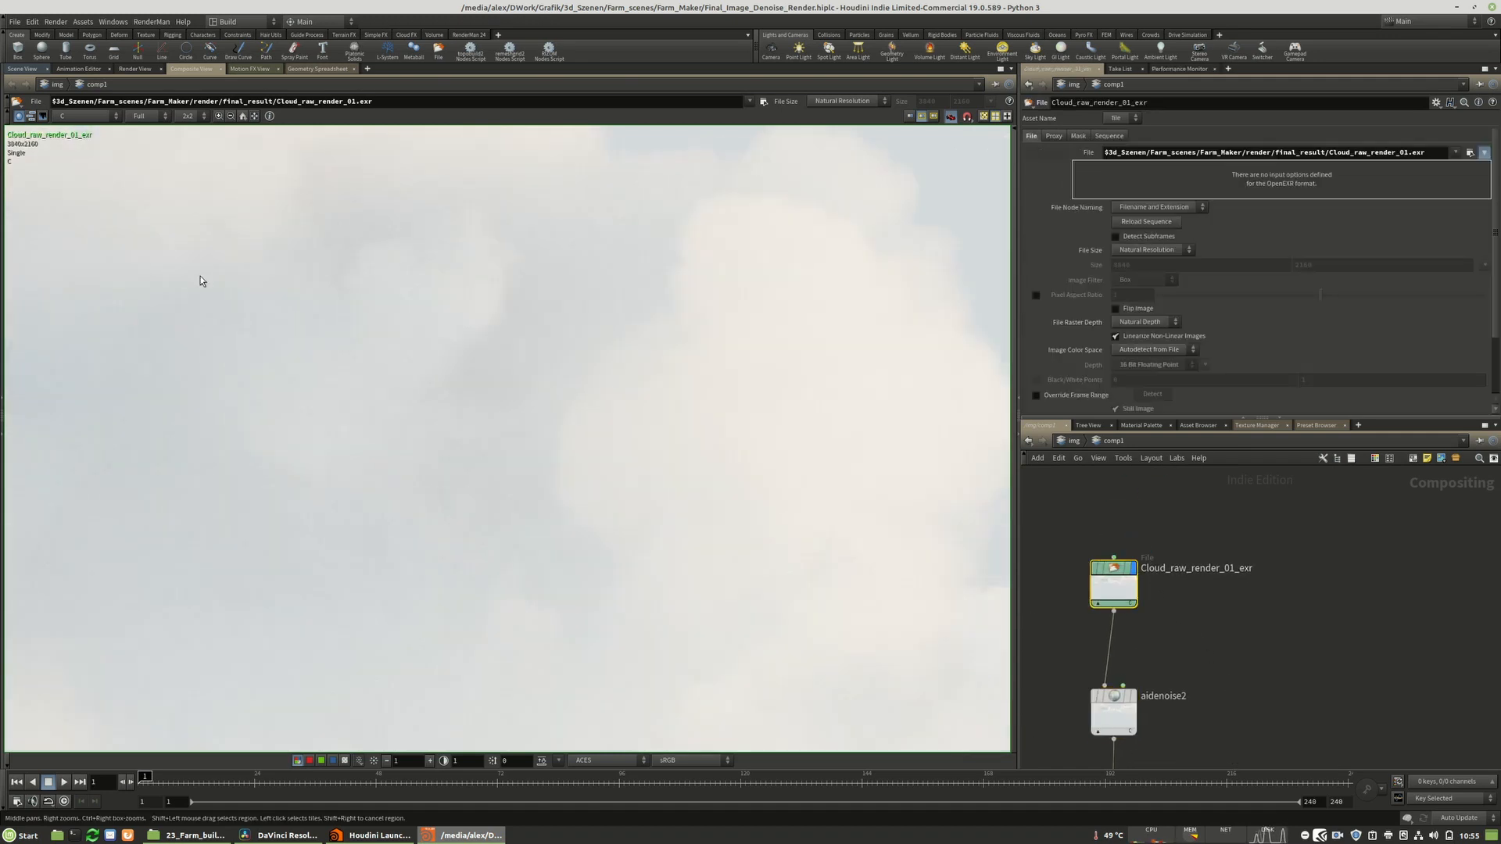
click(1132, 696)
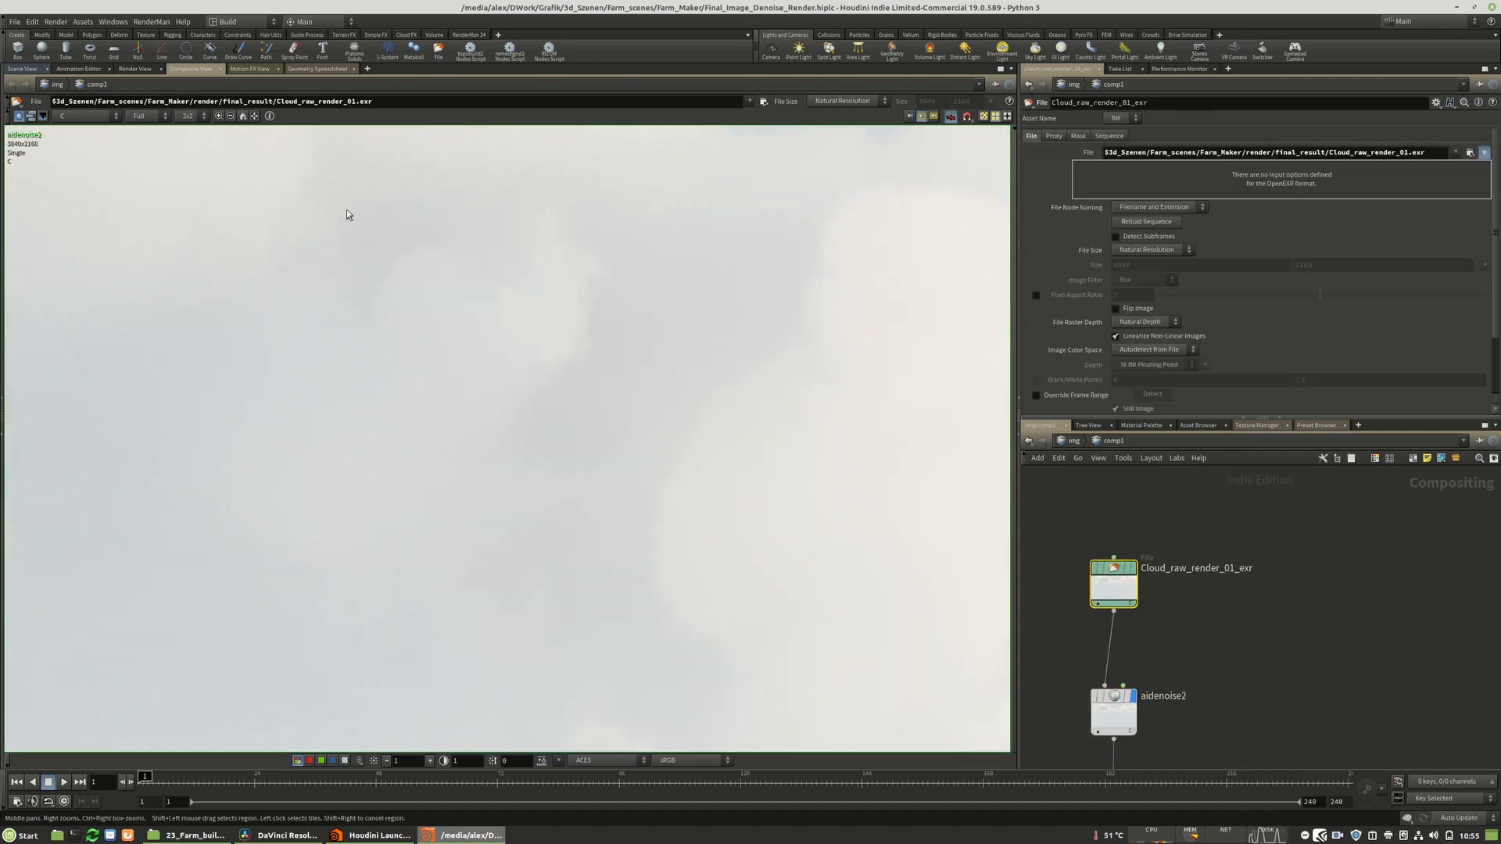
scroll(569, 351, down, 6)
- Return to the scene branch of the comp1 network and display the average3 node again
middle_drag(1231, 629, 1245, 452)
scroll(1246, 520, down, 1)
scroll(1307, 502, down, 7)
scroll(1182, 606, up, 9)
middle_drag(1279, 563, 1182, 668)
scroll(1281, 567, down, 1)
click(1168, 621)
click(1142, 645)
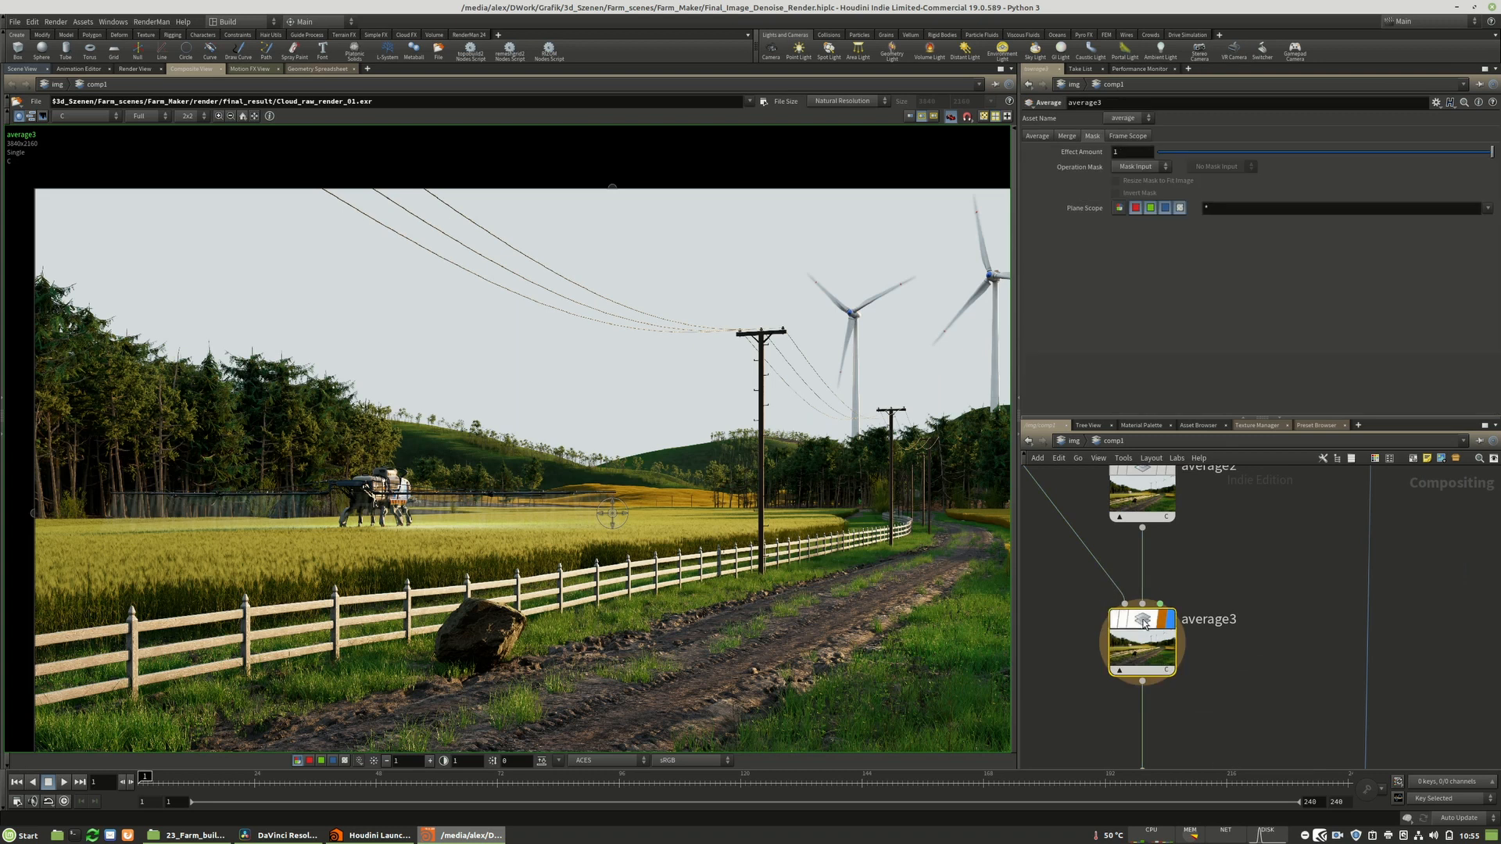
- Examine the average3 image as a whole and closely around the boulder, road, grain field and foreground branches
mouse_move(581, 401)
middle_down()
mouse_move(550, 402)
mouse_move(586, 374)
middle_up()
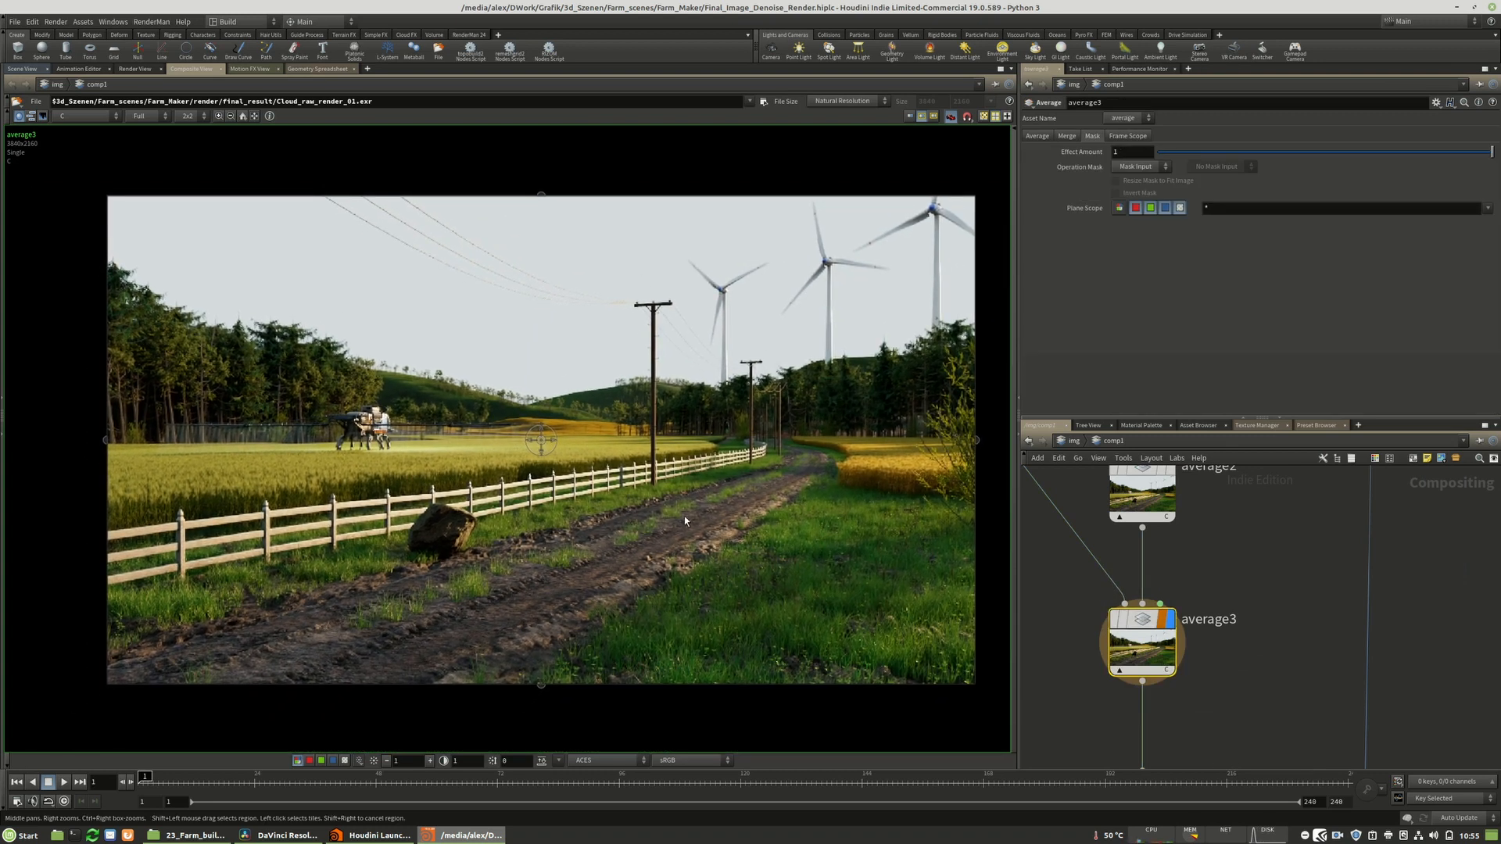
middle_drag(684, 521, 661, 529)
scroll(516, 509, up, 1)
middle_drag(509, 411, 495, 420)
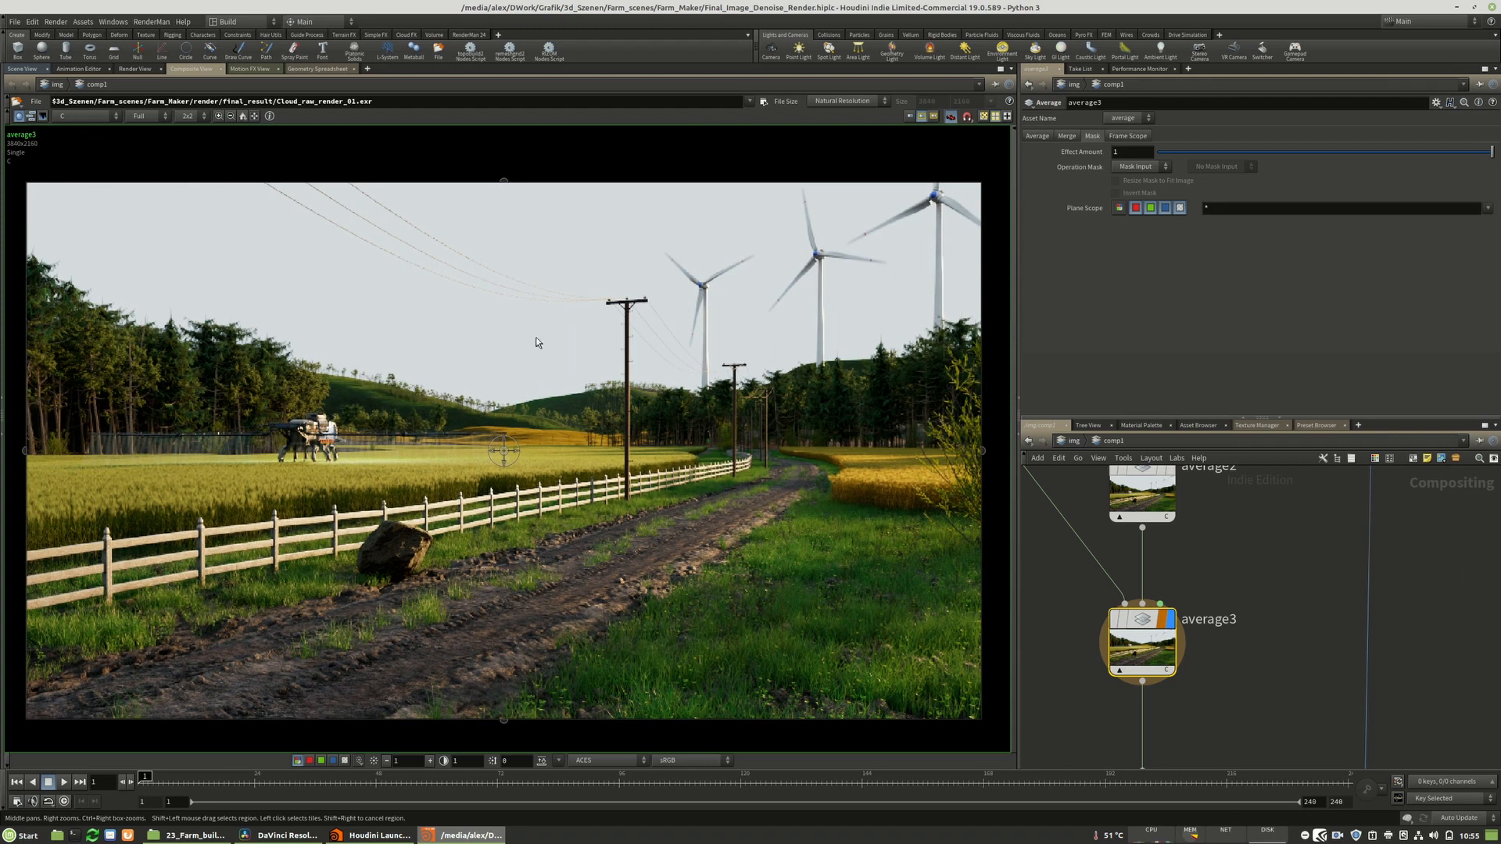
scroll(409, 567, up, 1)
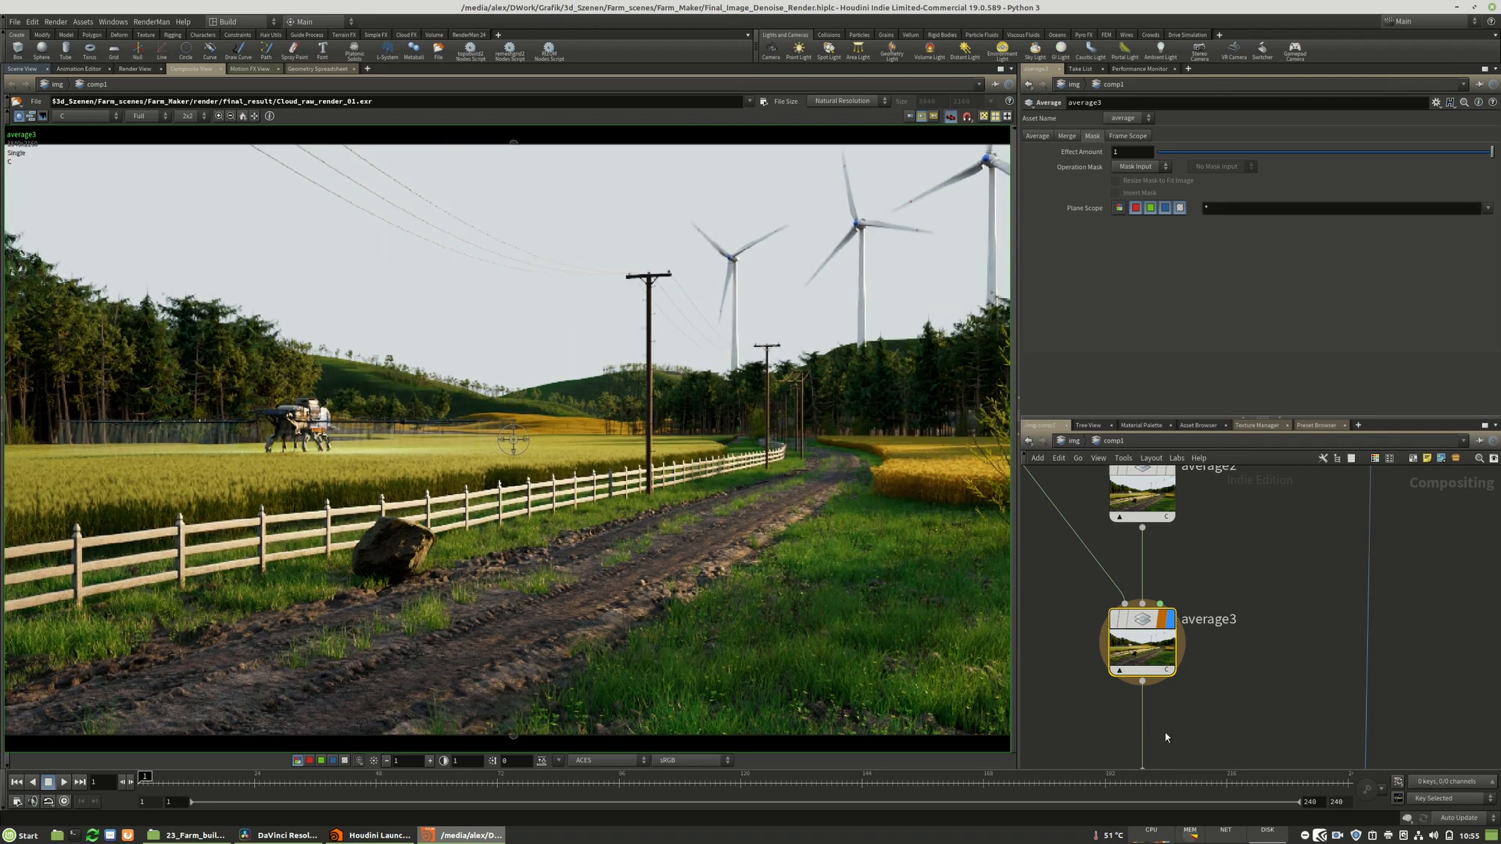
scroll(1291, 570, down, 2)
middle_drag(1291, 569, 1287, 623)
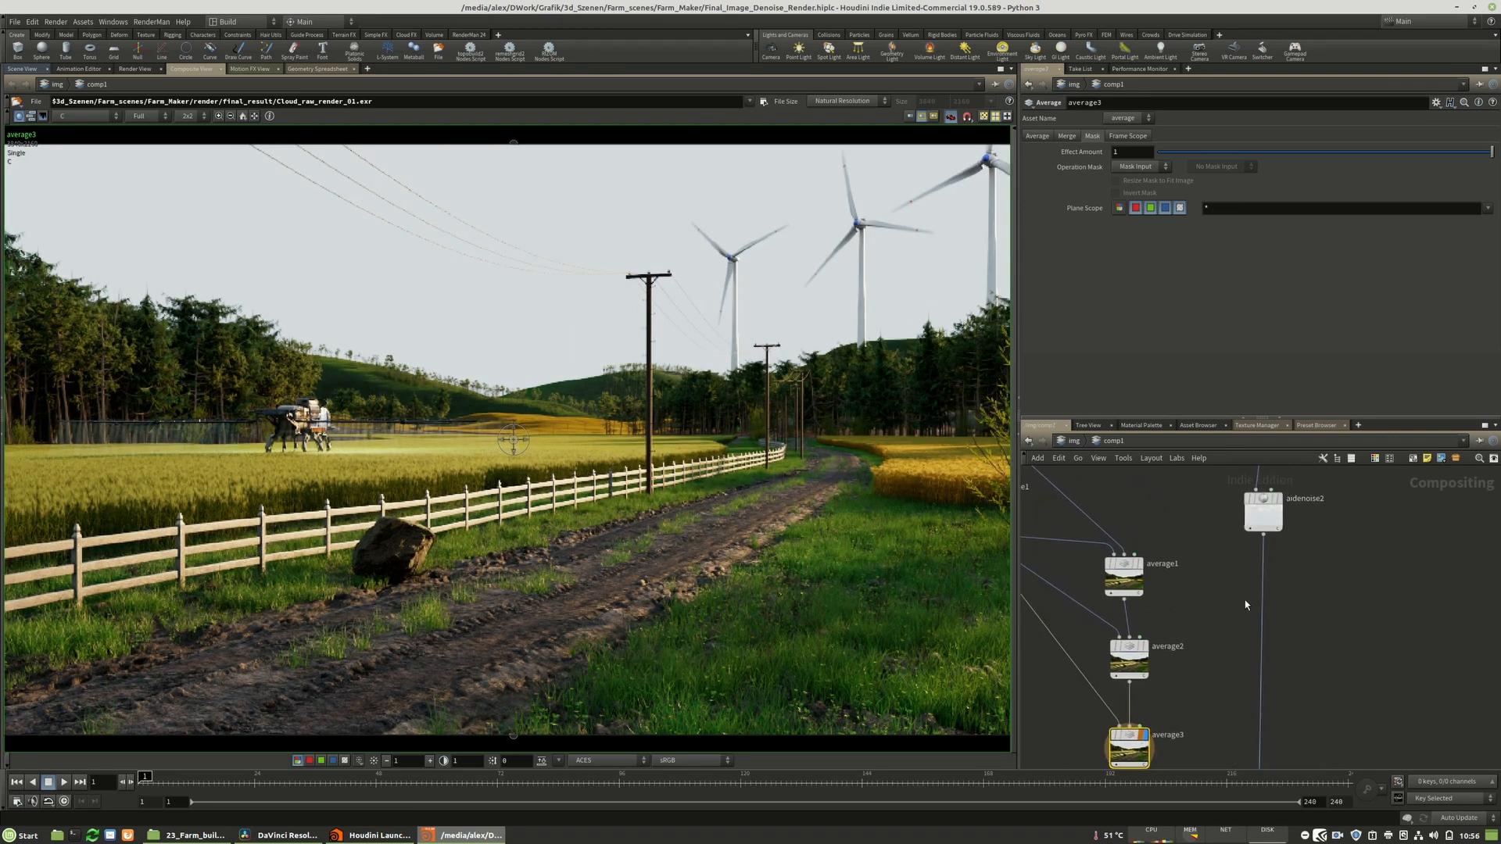
scroll(512, 500, up, 1)
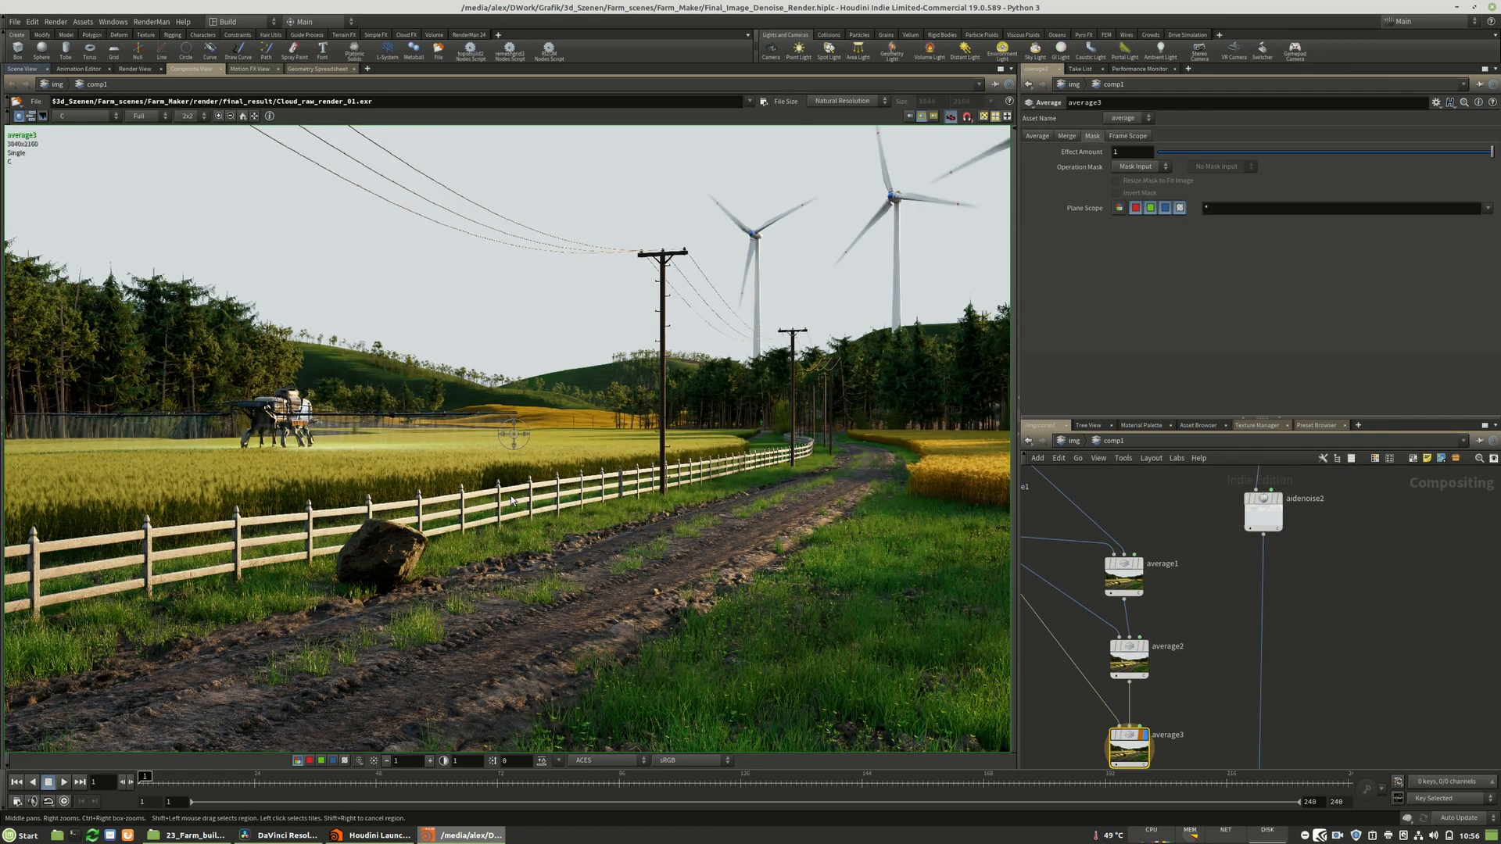
scroll(512, 498, up, 1)
scroll(501, 479, down, 1)
mouse_move(557, 512)
middle_down()
mouse_move(529, 501)
mouse_move(568, 516)
middle_up()
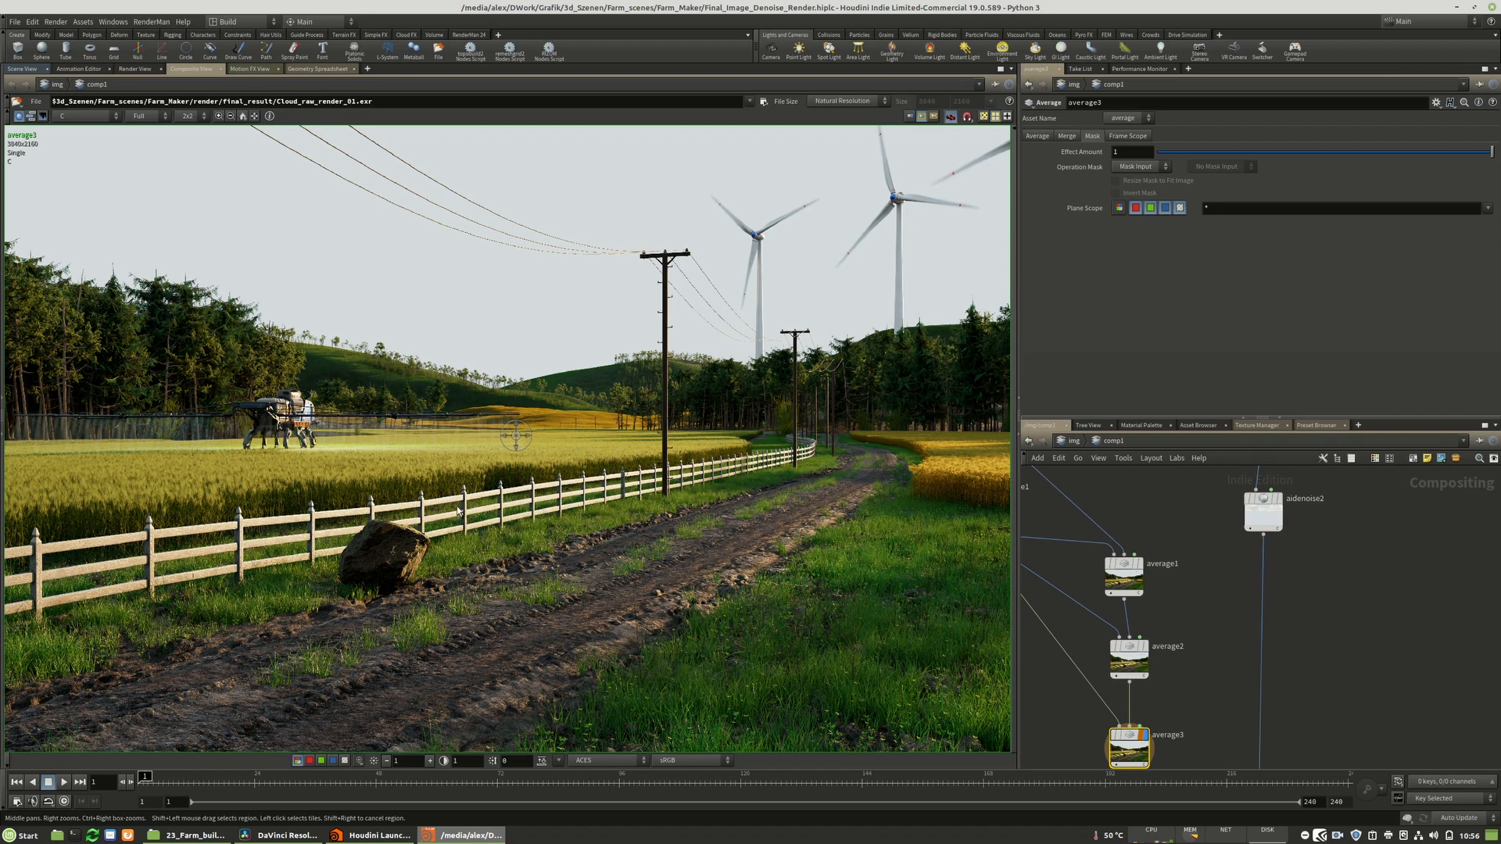
scroll(440, 517, up, 3)
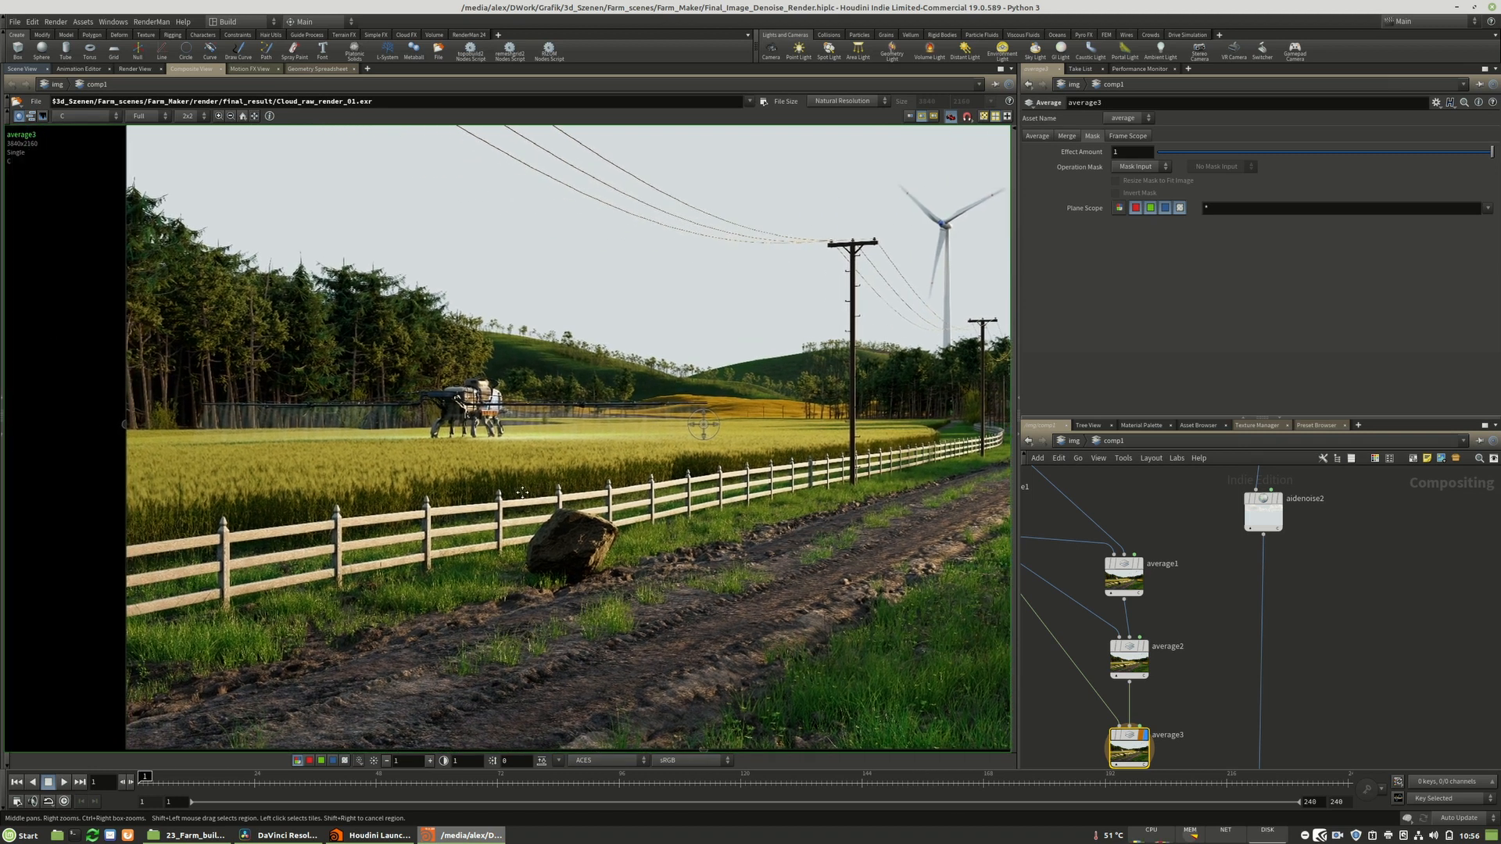
middle_drag(441, 491, 389, 493)
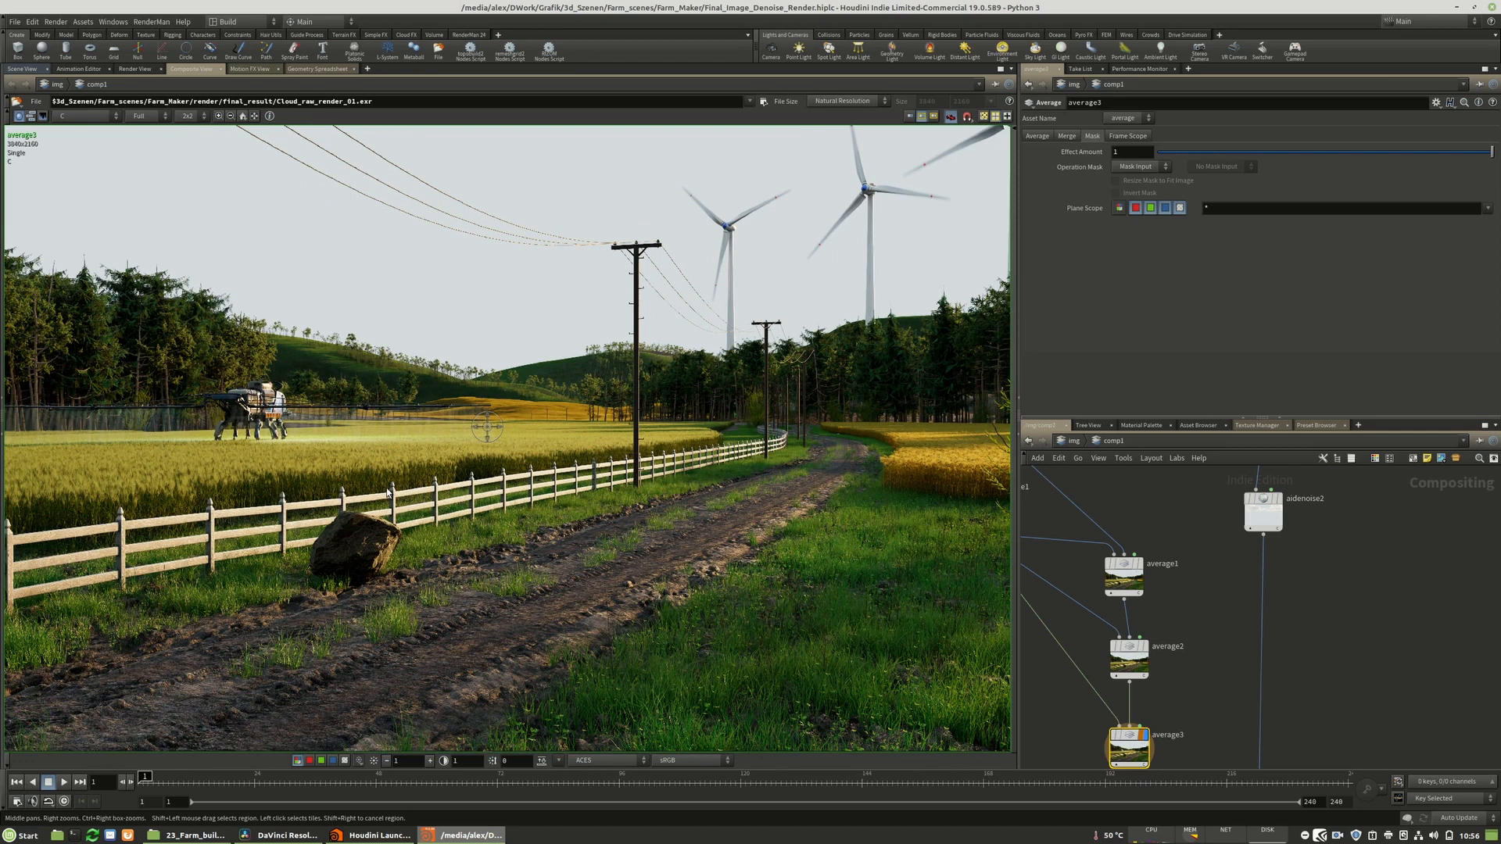
middle_drag(454, 514, 469, 513)
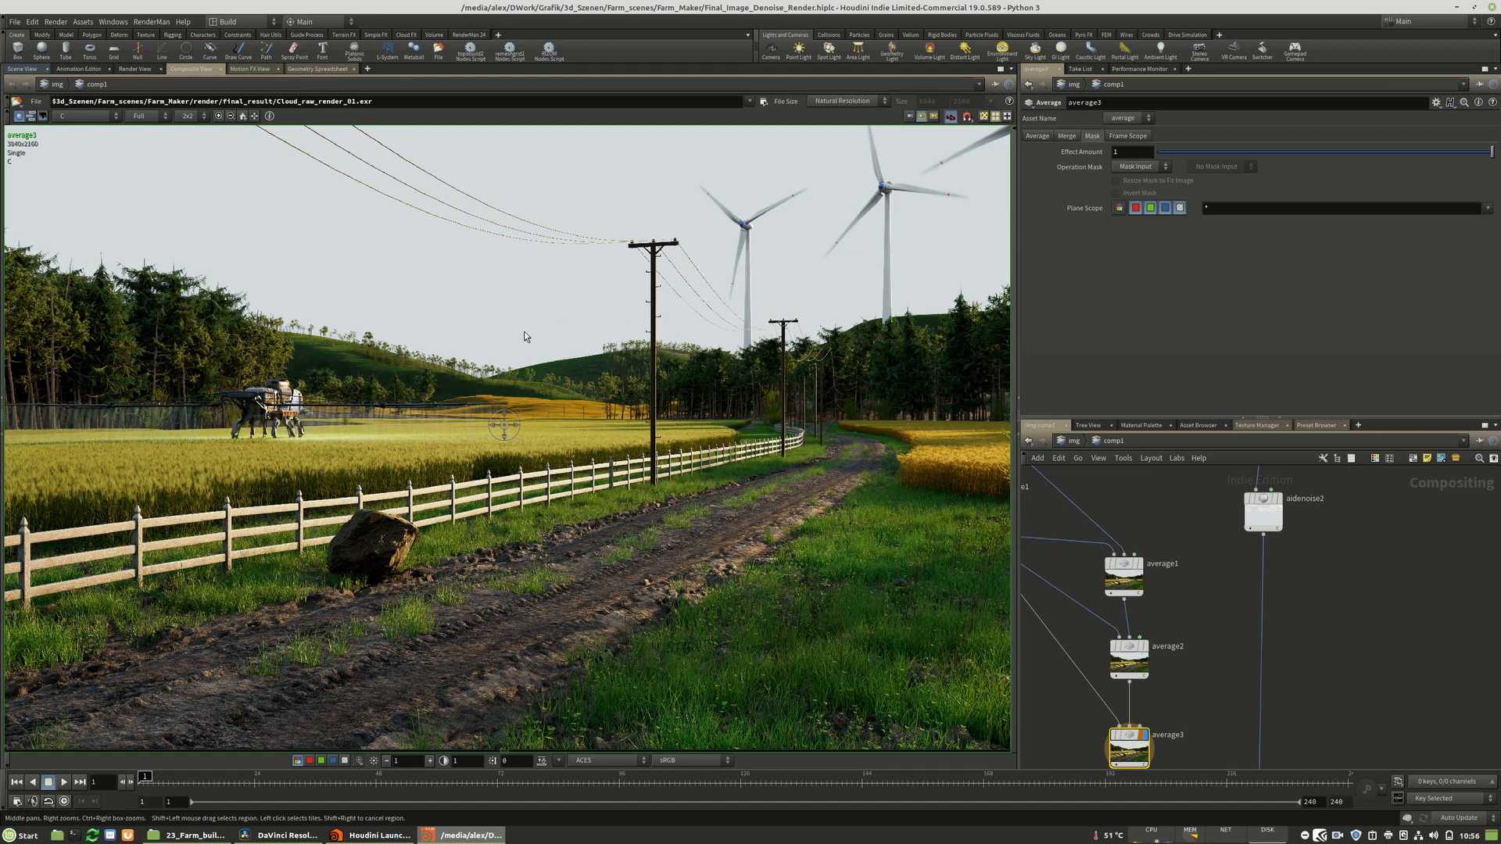
middle_drag(786, 498, 501, 486)
scroll(688, 457, up, 6)
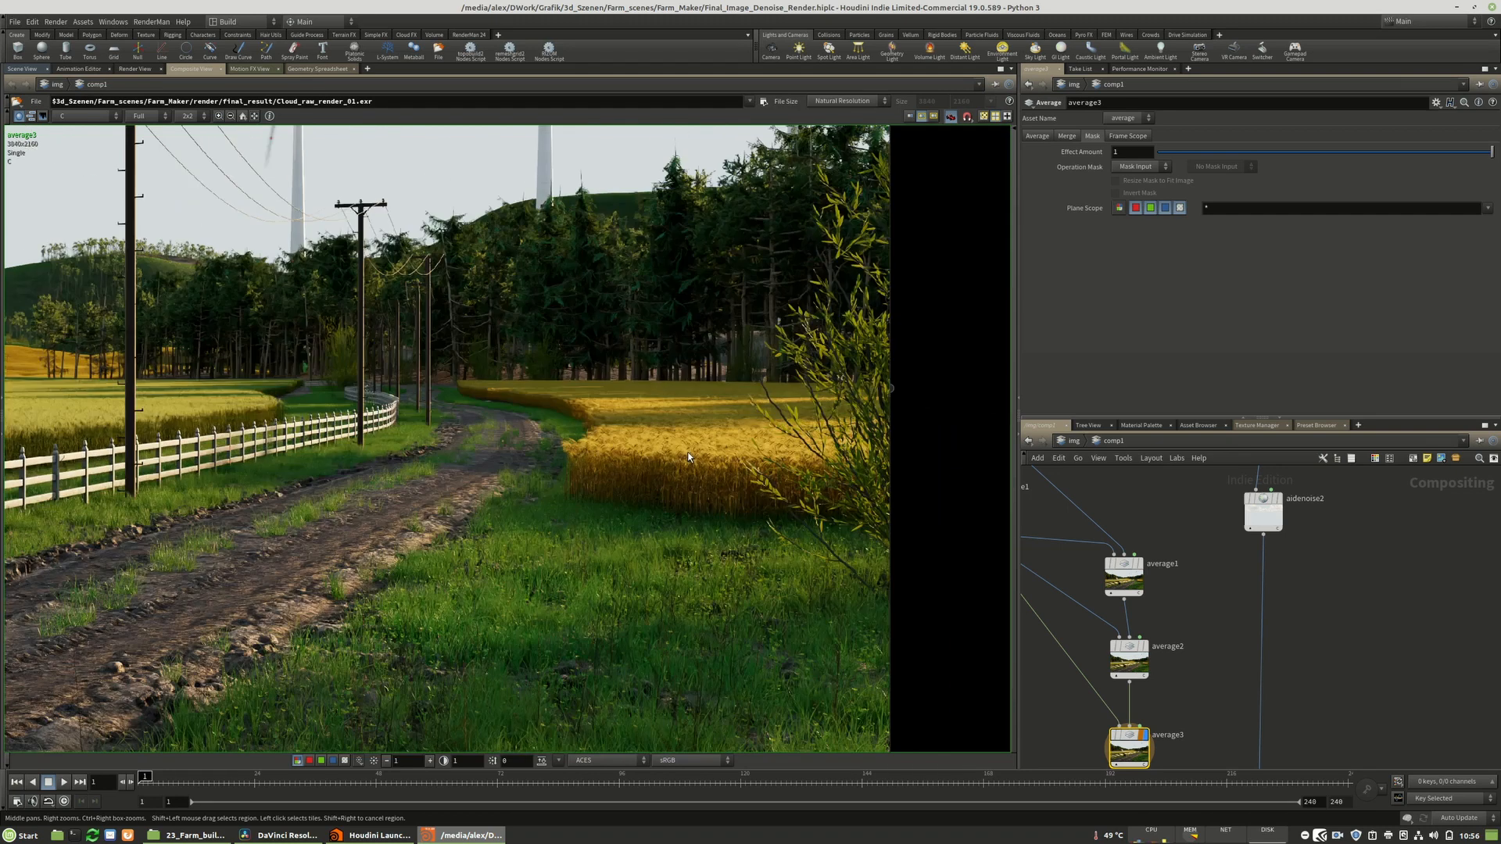
scroll(850, 458, down, 6)
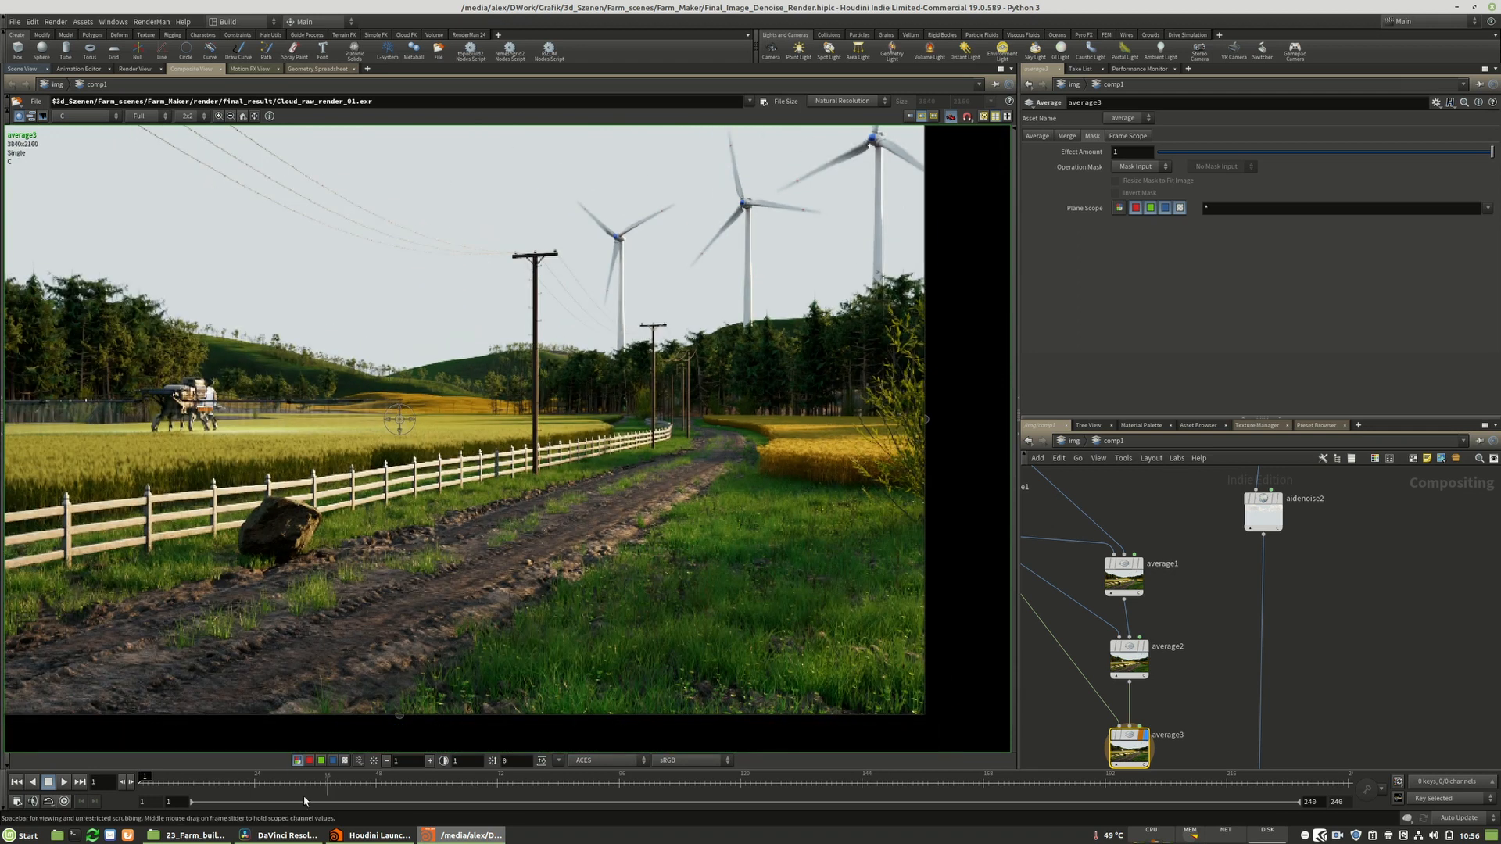
- Switch to DaVinci Resolve, open the Fusion page of Final_RendermanFarm_Render and select the Merge10 node
click(276, 835)
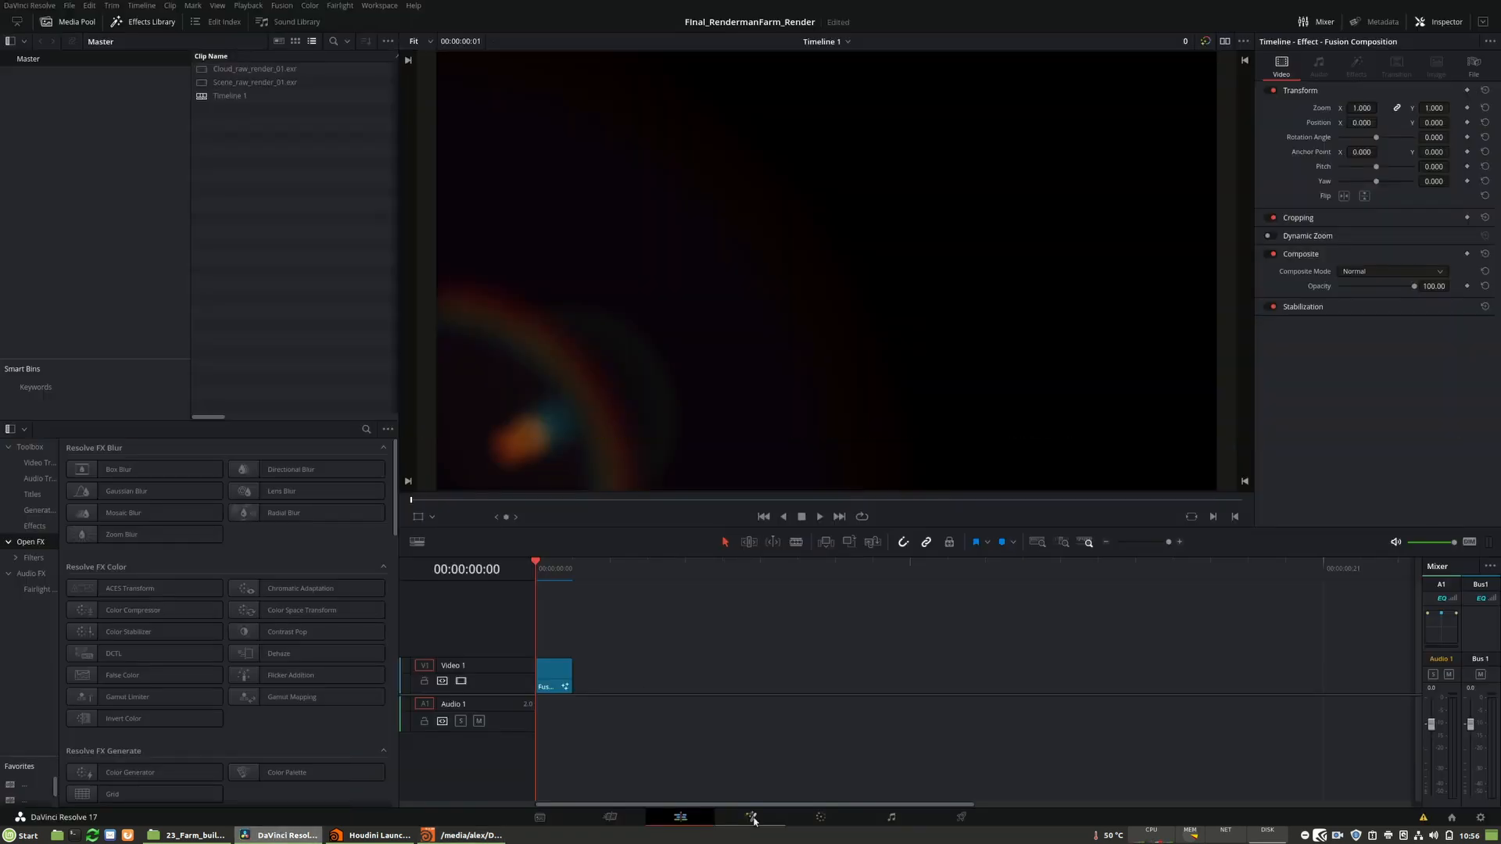
click(762, 821)
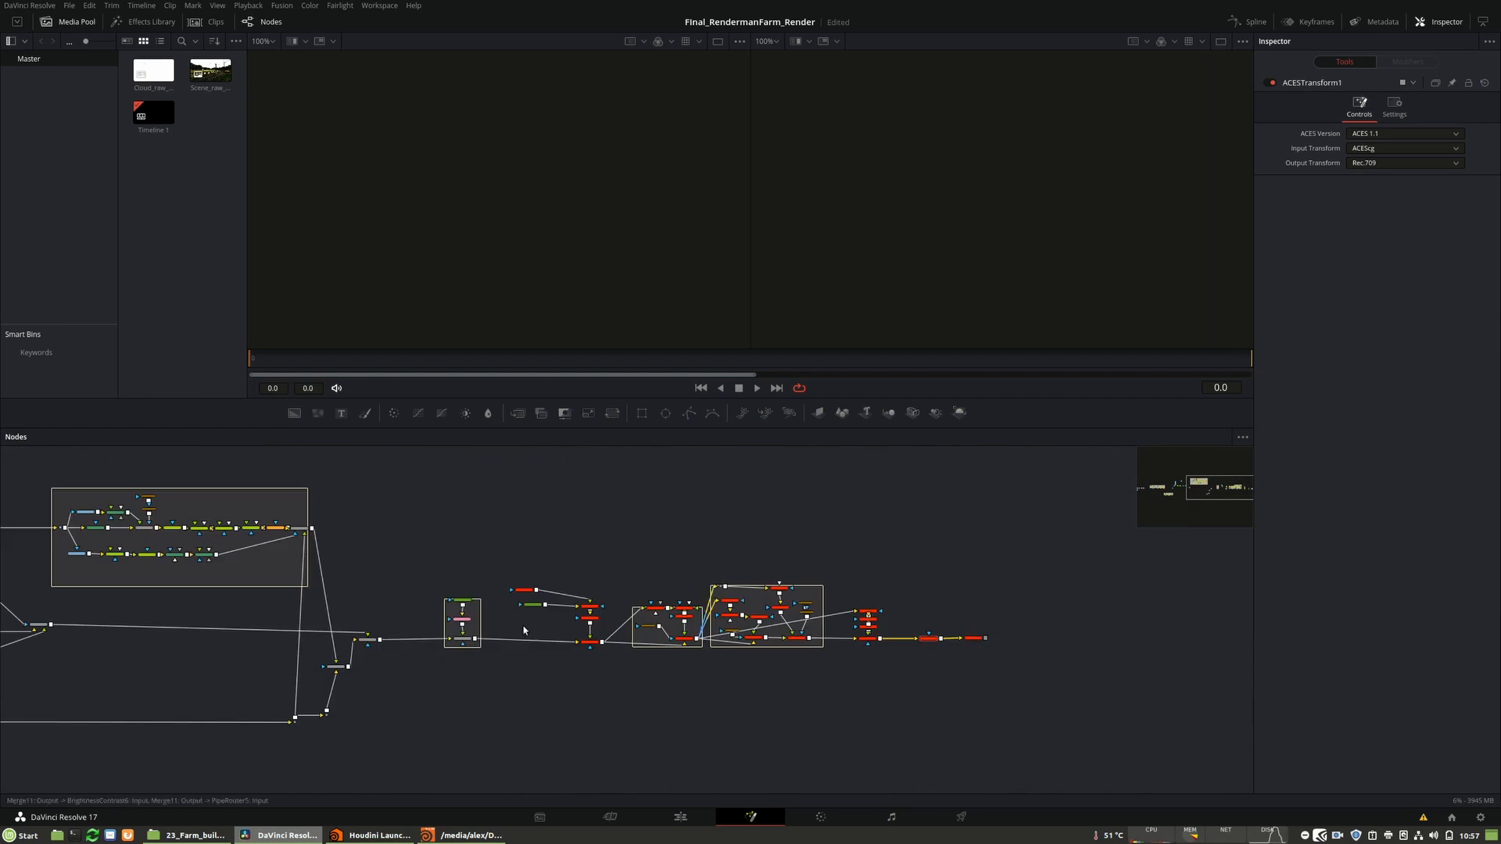
scroll(586, 540, up, 2)
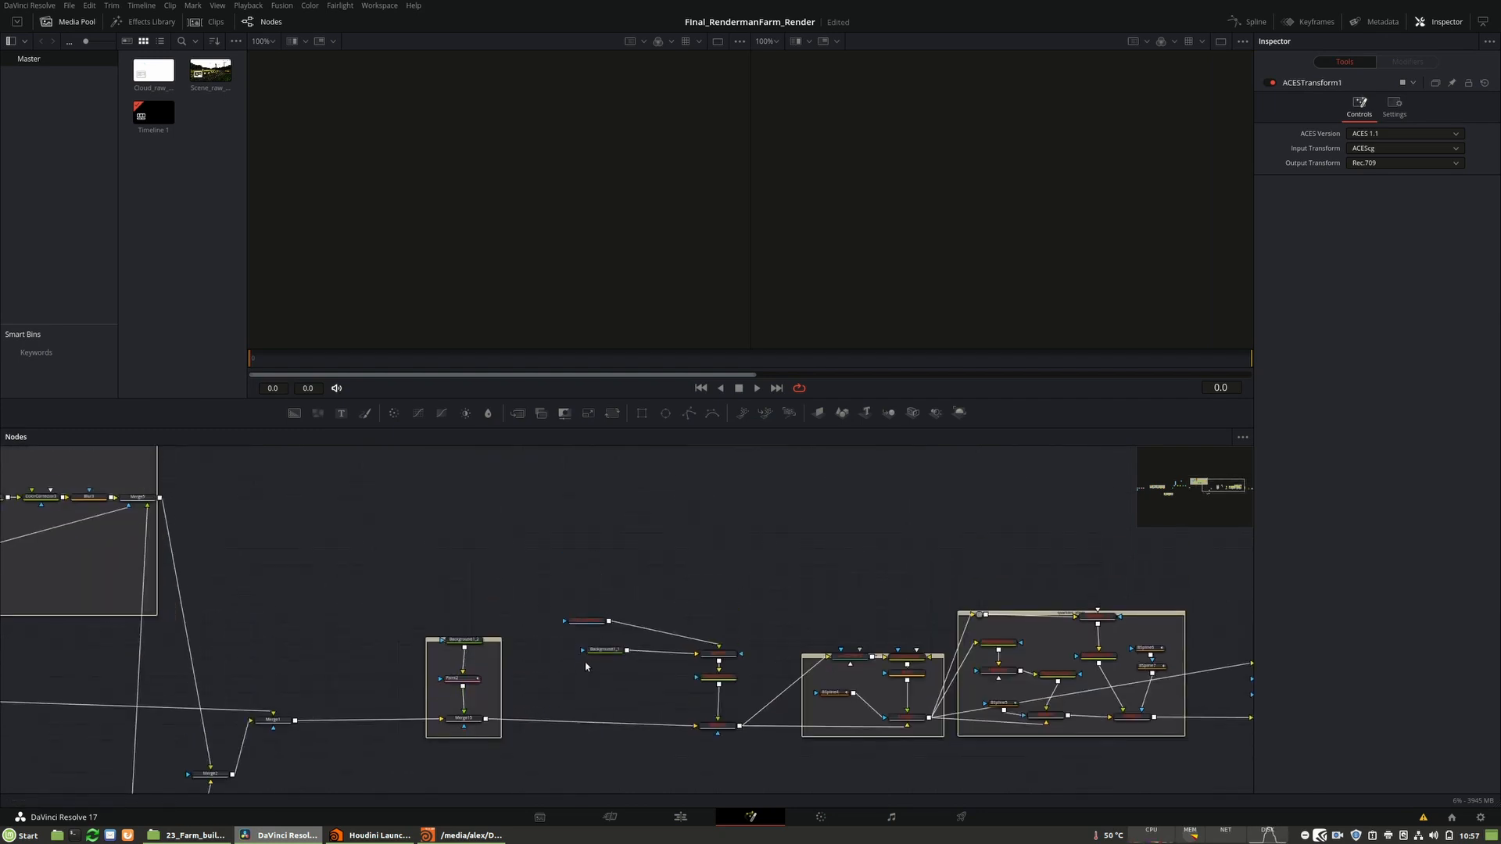
scroll(601, 652, up, 1)
click(718, 761)
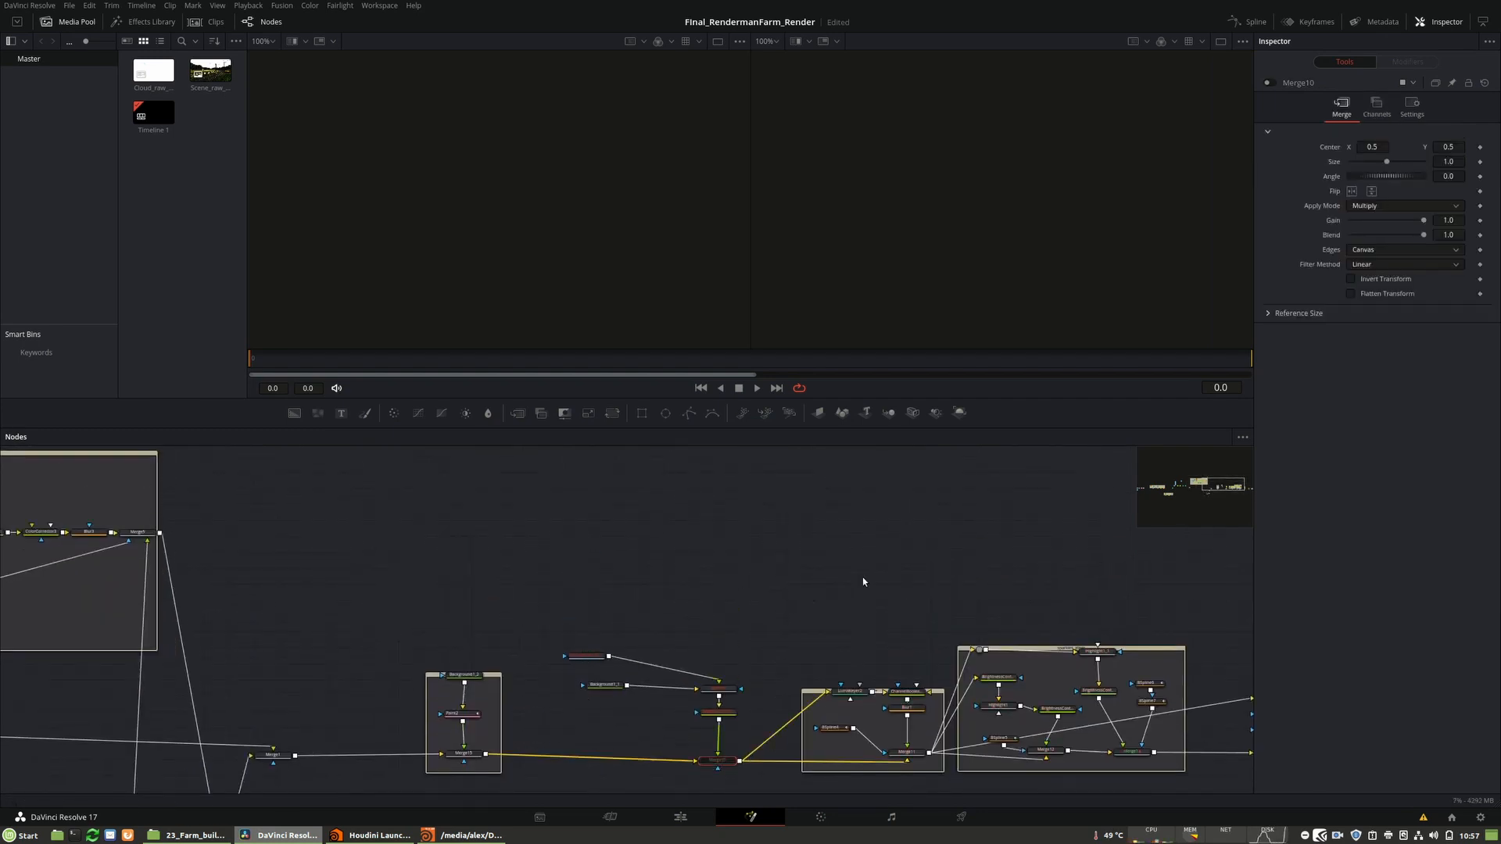
- Look over the whole Fusion node graph back to the cloud and scene render inputs at its start
scroll(878, 575, down, 2)
ctrl+scroll(878, 574, down, 3)
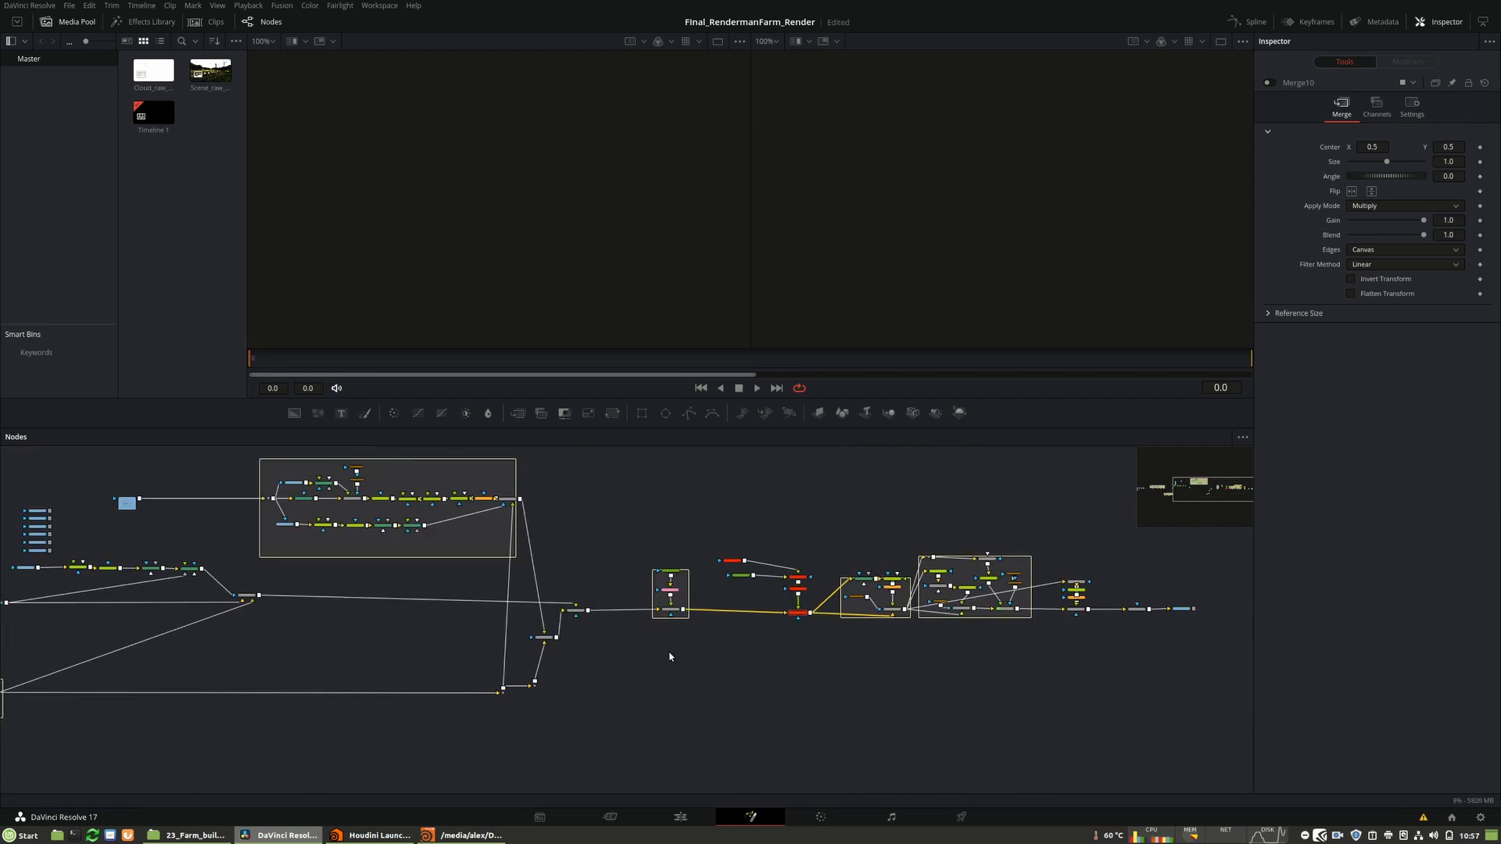
ctrl+scroll(757, 656, down, 2)
ctrl+scroll(757, 657, down, 2)
ctrl+scroll(455, 668, up, 5)
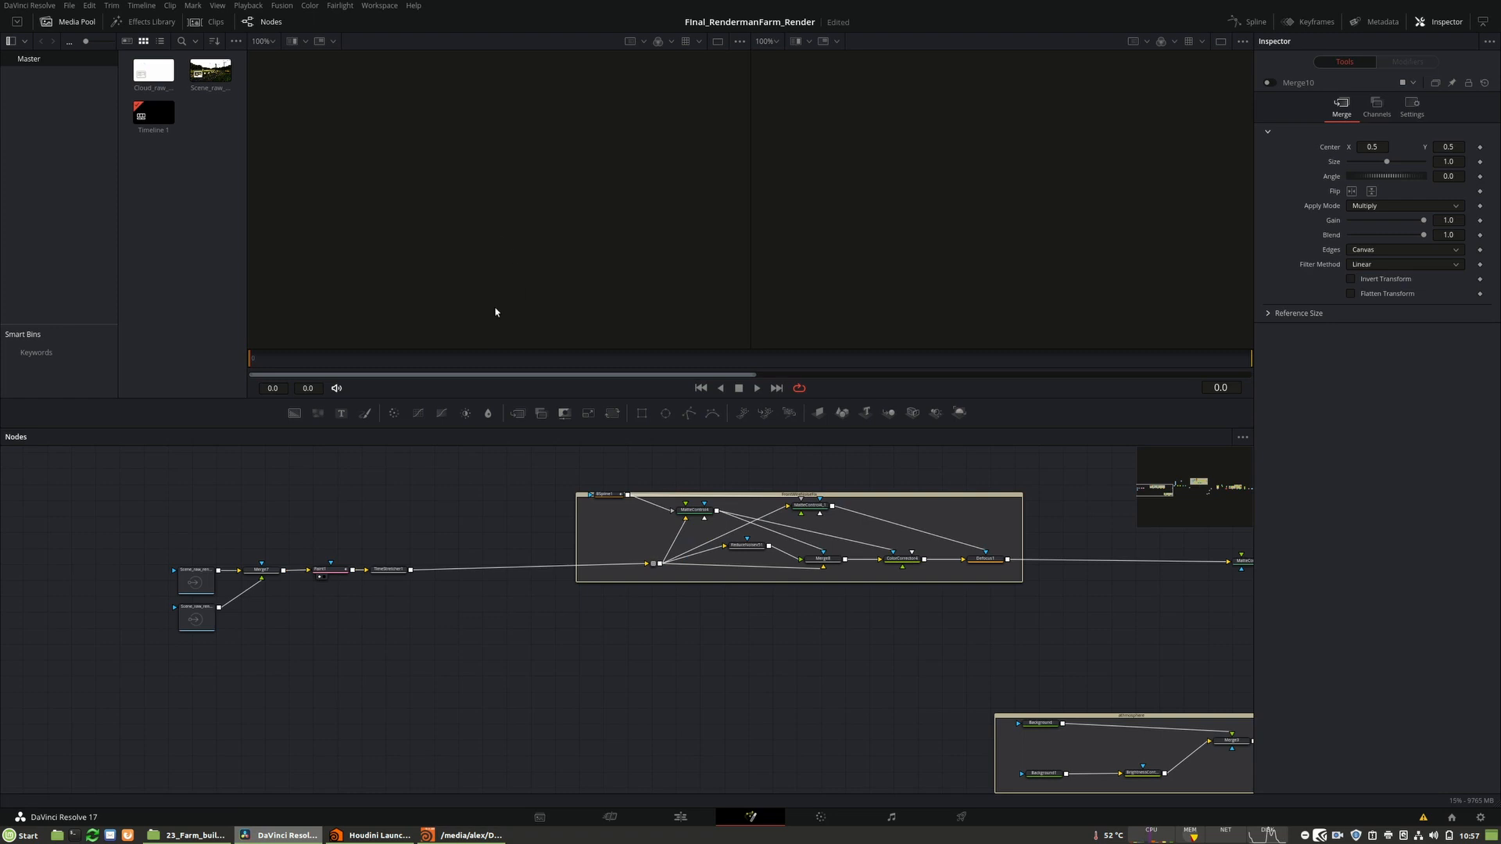
- Switch to a single viewer and enlarge the viewer area over the node graph
click(1219, 40)
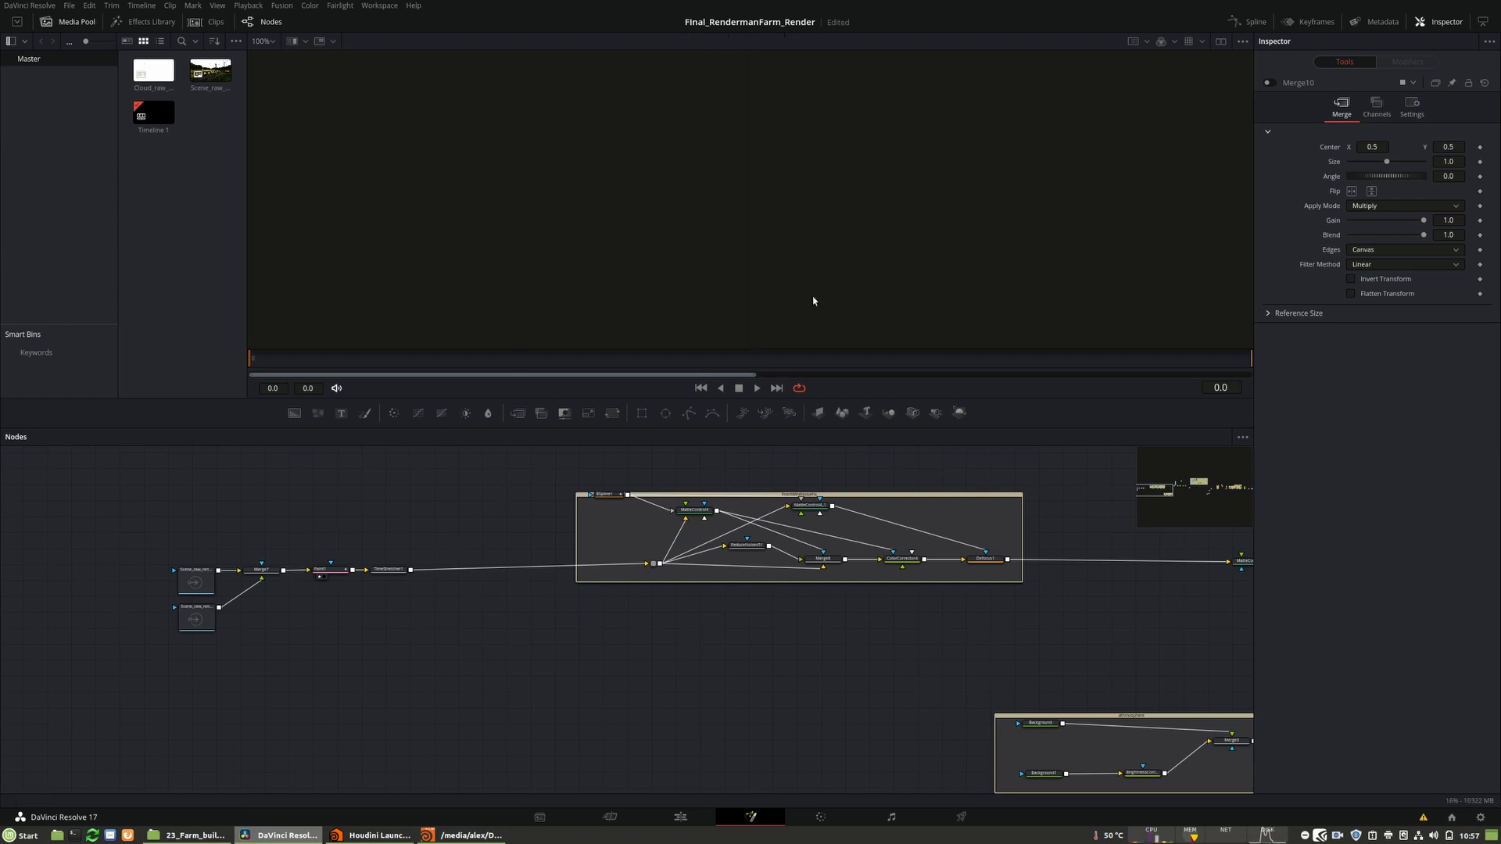
drag(938, 399, 938, 525)
click(1194, 45)
click(1192, 43)
click(1188, 42)
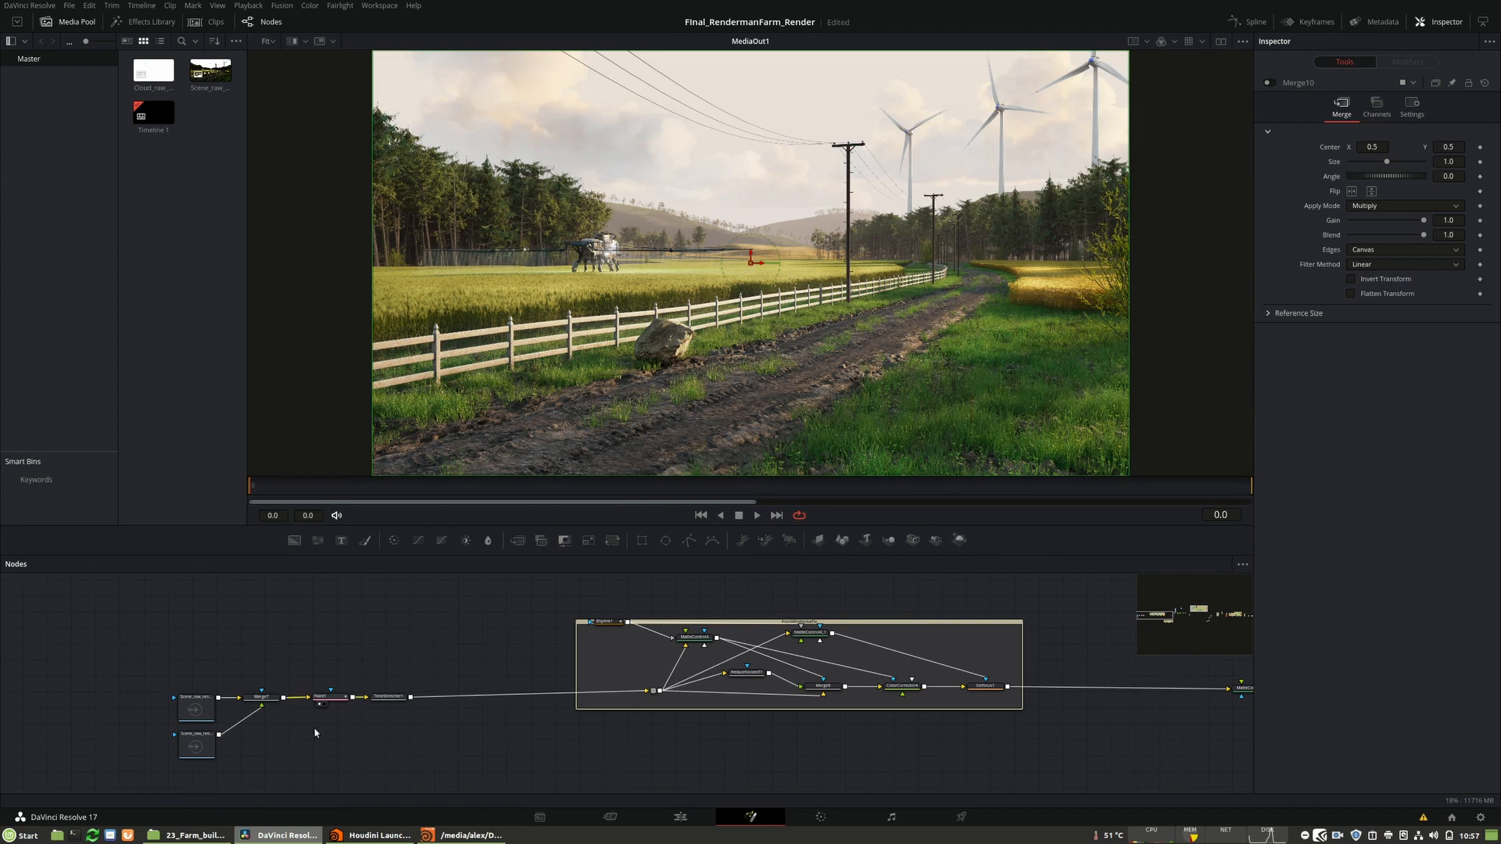
- Display the Paint1 node and turn on the viewer's LUT
click(332, 697)
key(1)
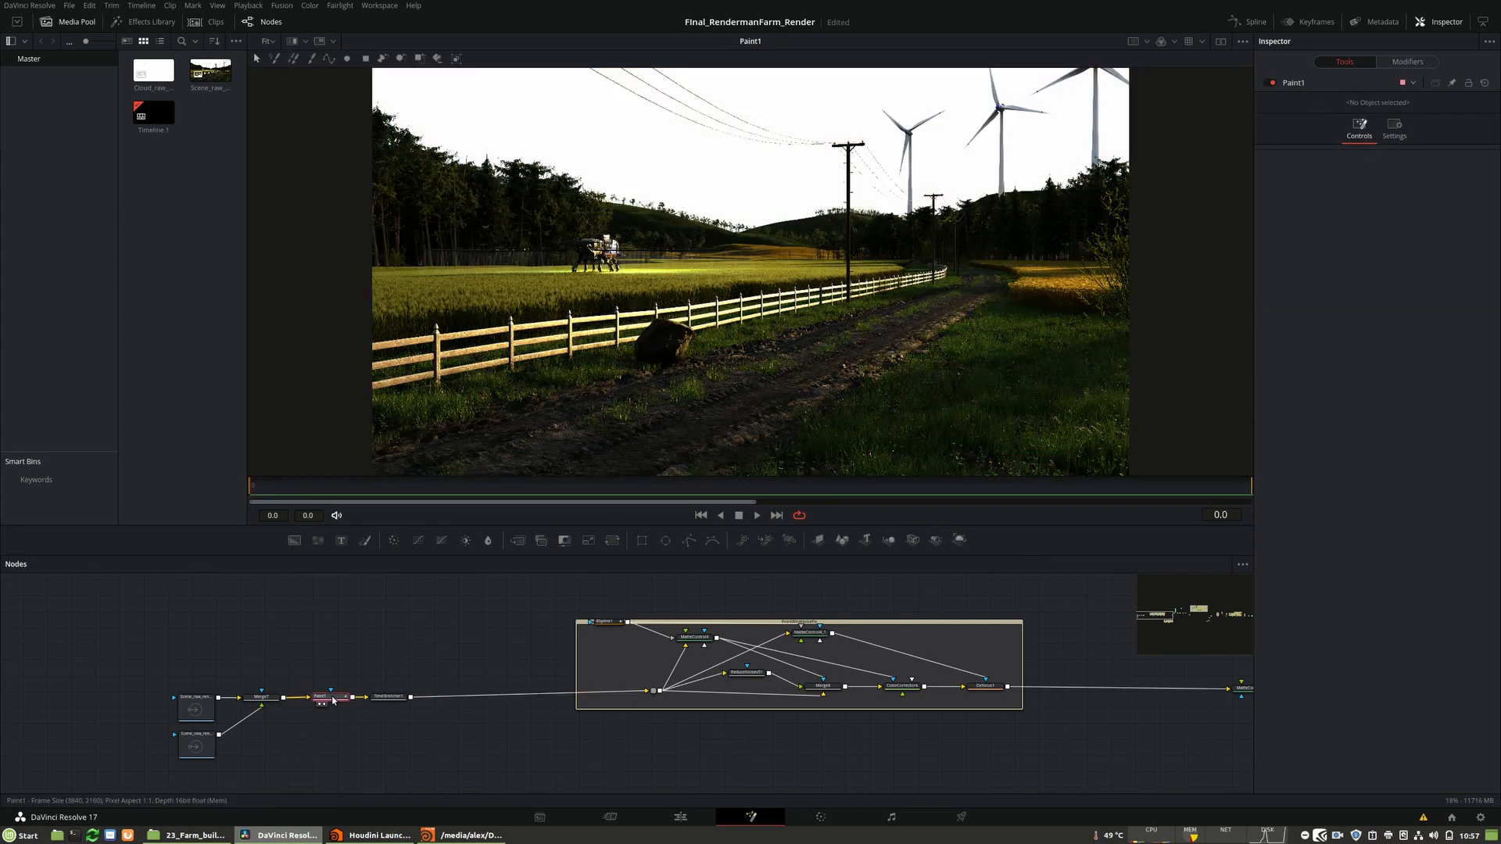
click(1187, 42)
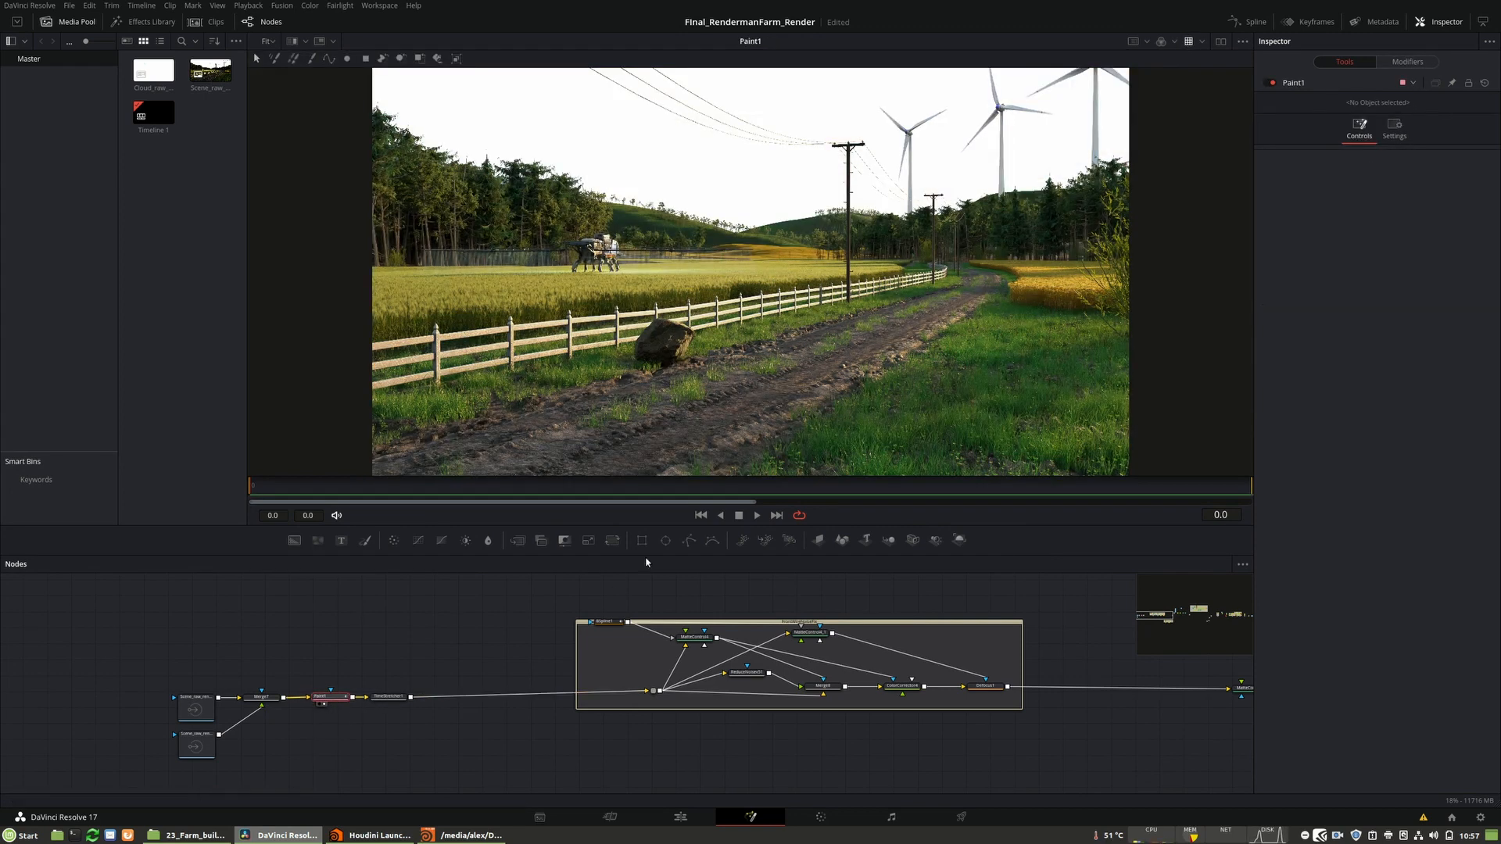
scroll(795, 296, up, 1)
scroll(795, 295, down, 2)
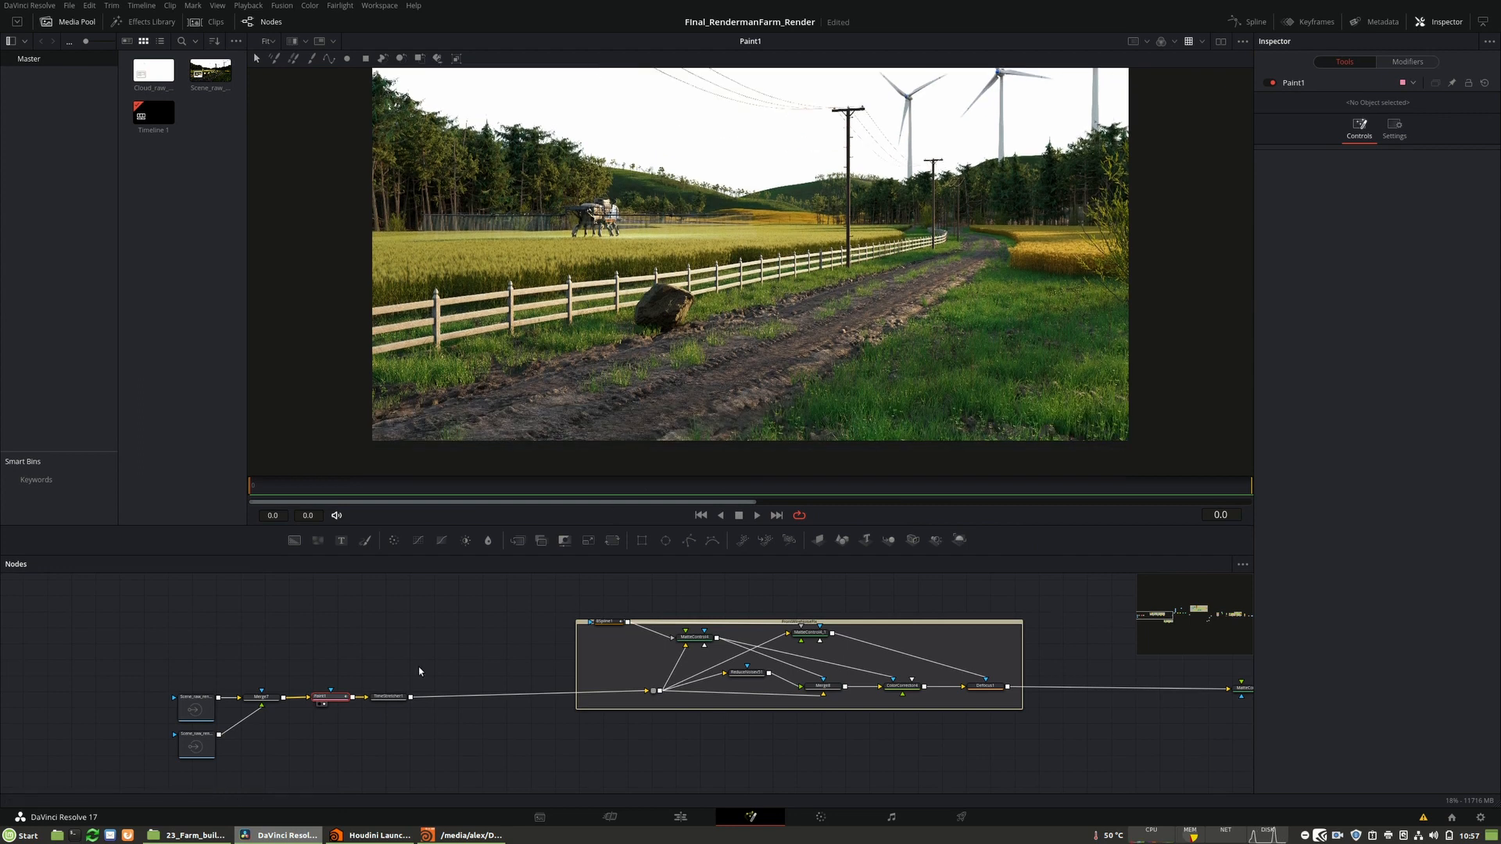
- Display Defocus1 and compare the power lines beside the pole closely with the Paint1 image
click(970, 687)
middle_drag(1069, 742, 978, 747)
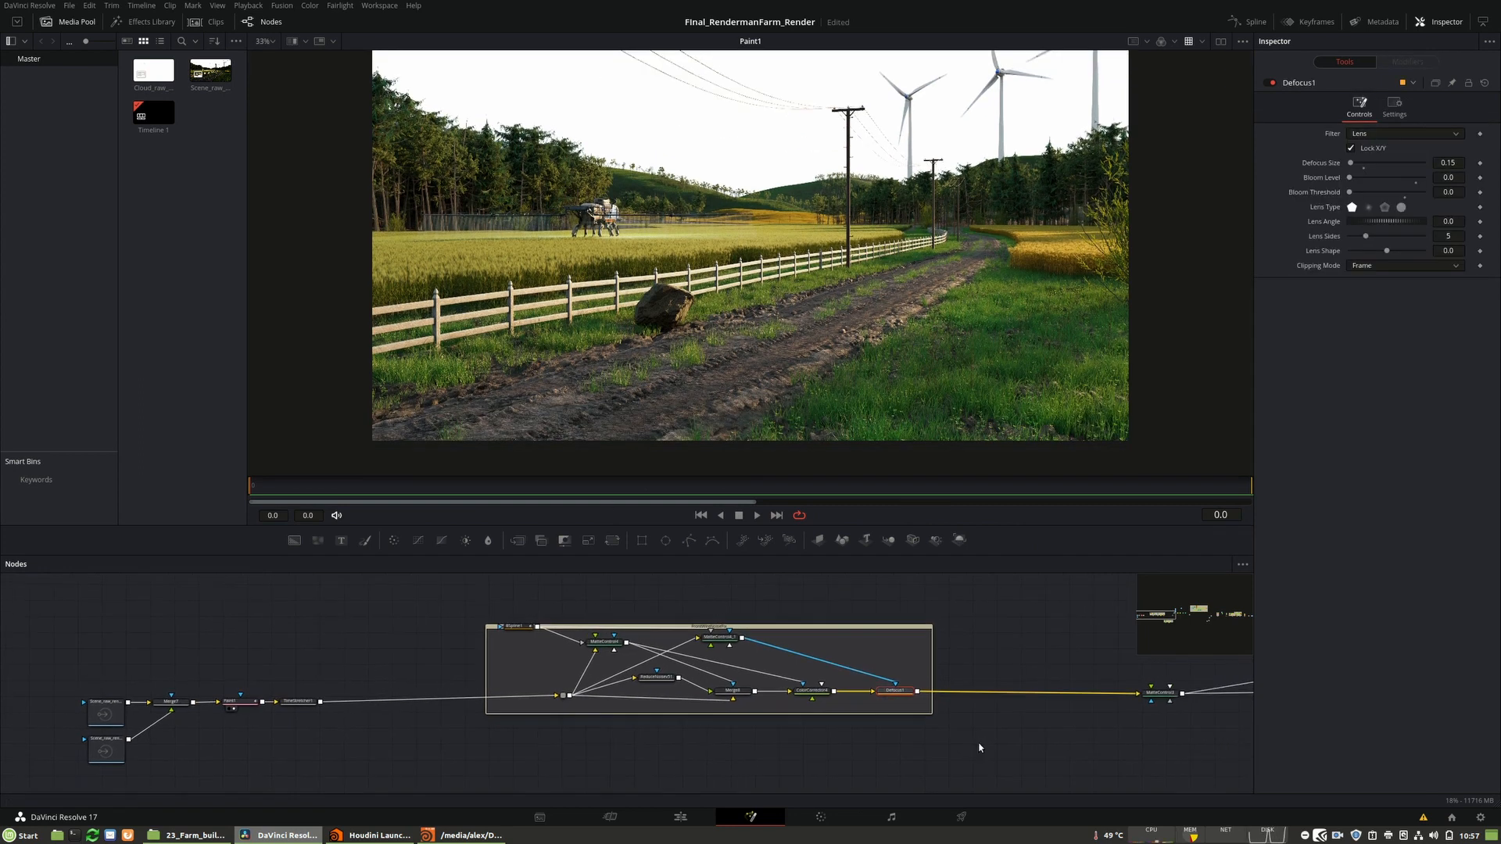
scroll(729, 148, up, 4)
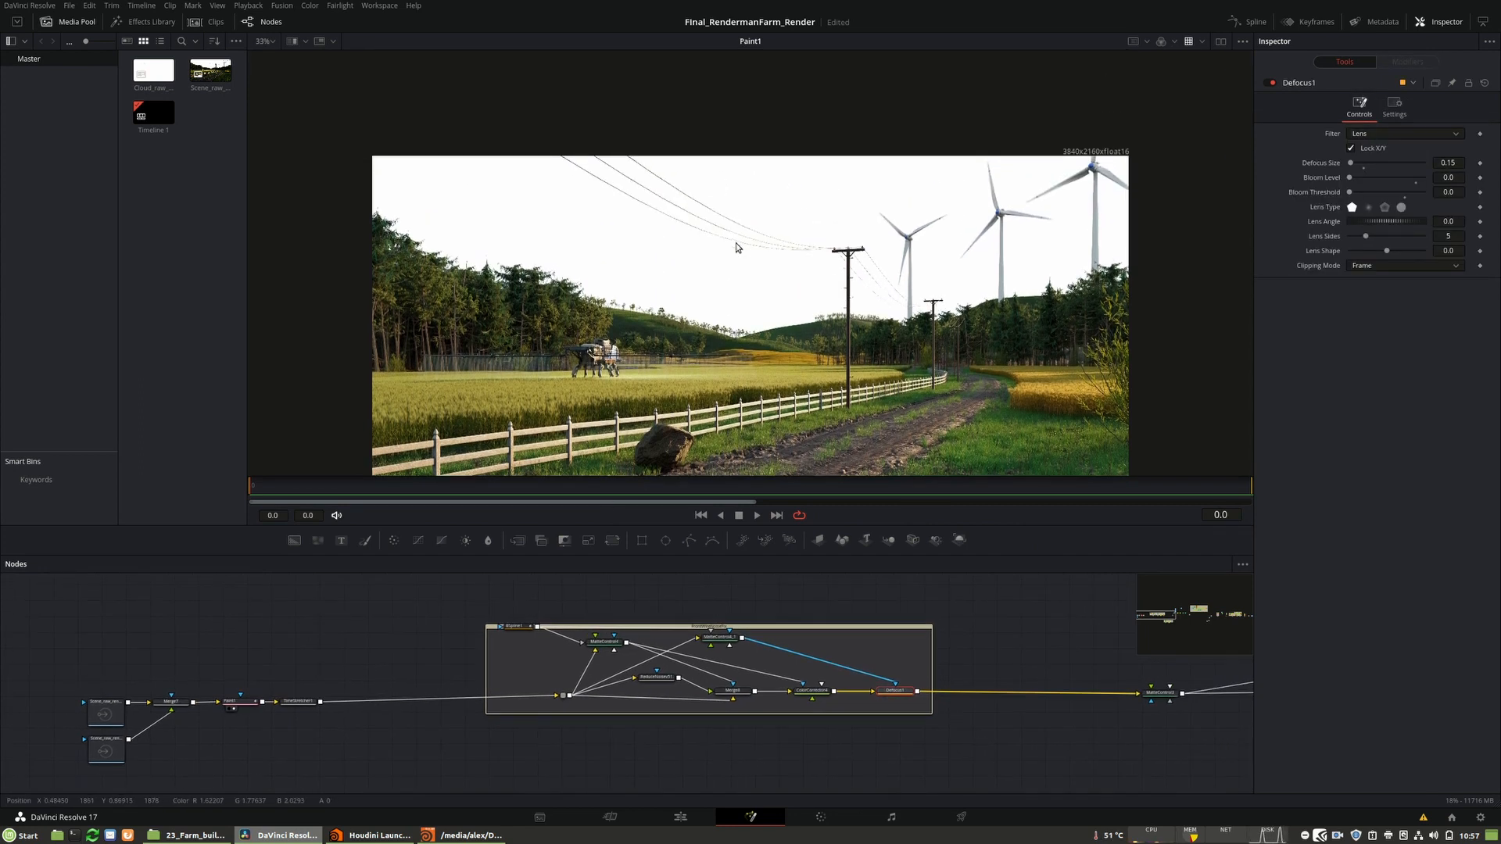
ctrl+scroll(739, 238, up, 5)
ctrl+scroll(739, 237, up, 2)
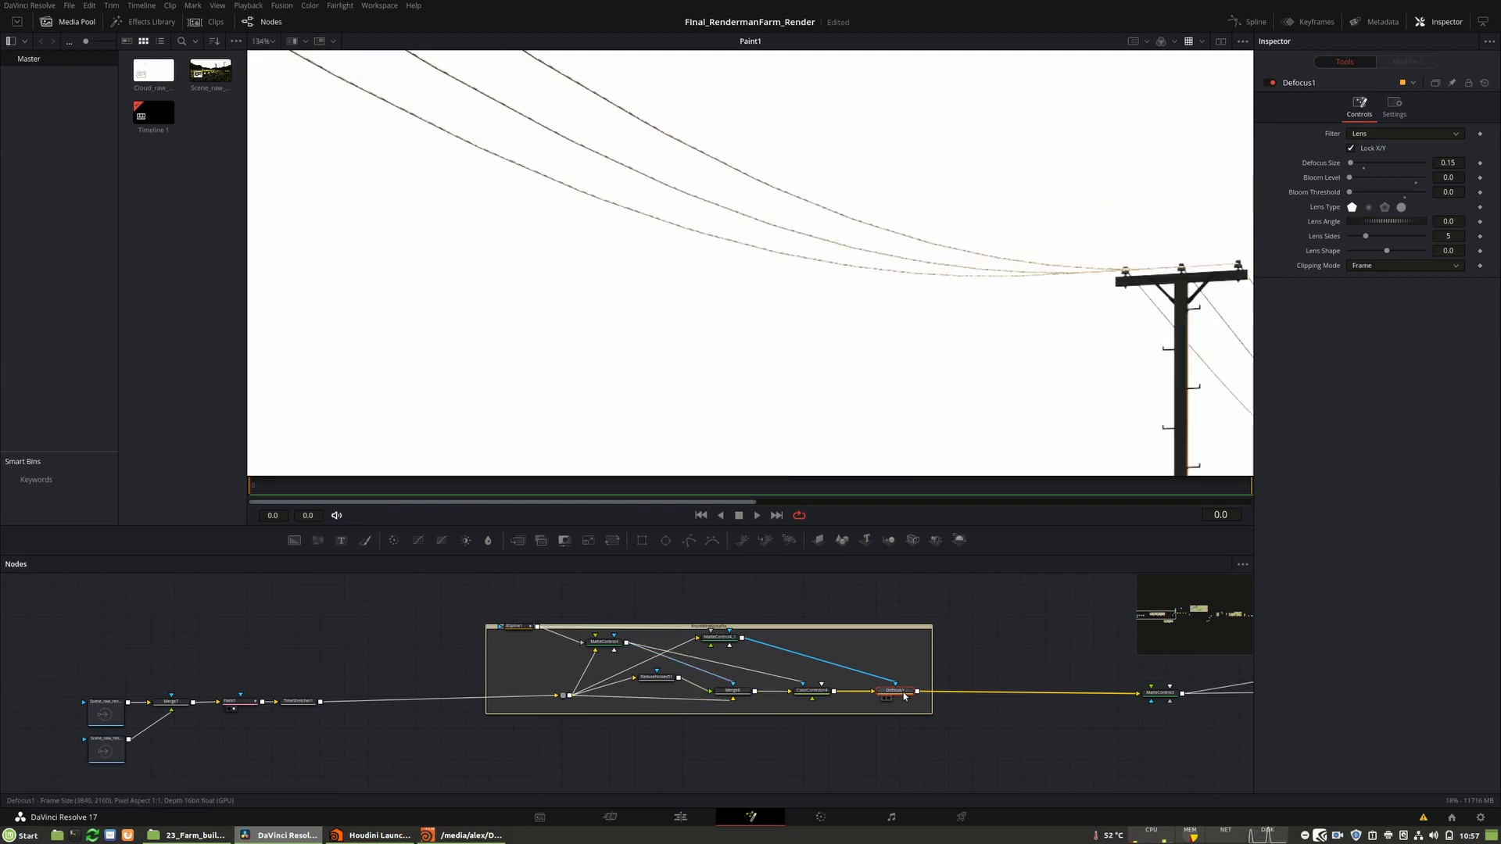
key(1)
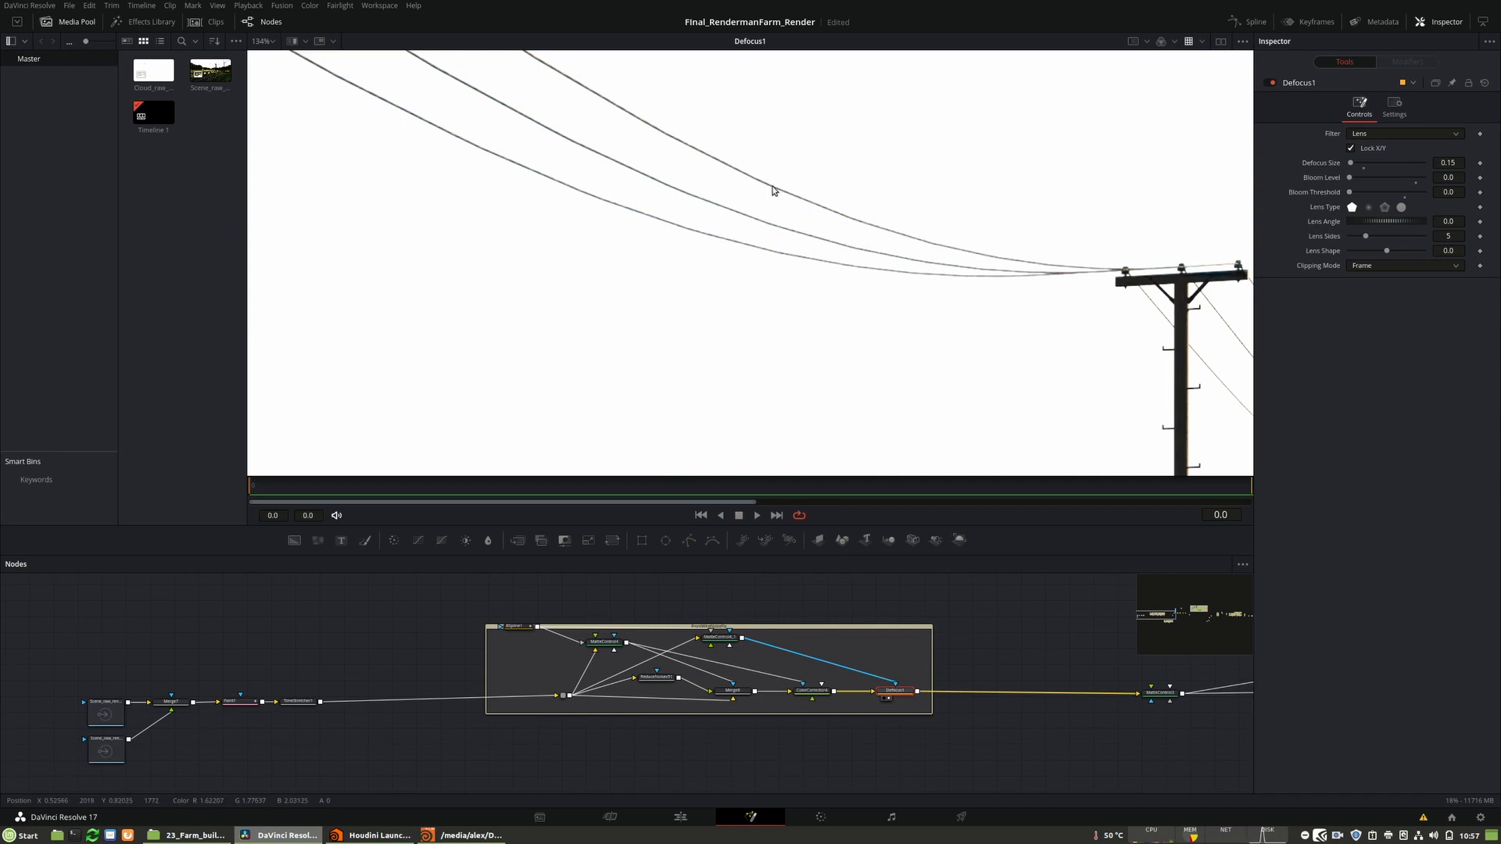
ctrl+scroll(641, 139, down, 3)
ctrl+scroll(641, 138, down, 1)
ctrl+scroll(734, 144, down, 1)
ctrl+scroll(717, 180, up, 1)
- Display the MatteControl3 result of the scene, followed by the Merge6 result
middle_drag(1046, 716, 622, 694)
click(737, 671)
key(1)
middle_drag(828, 646, 493, 674)
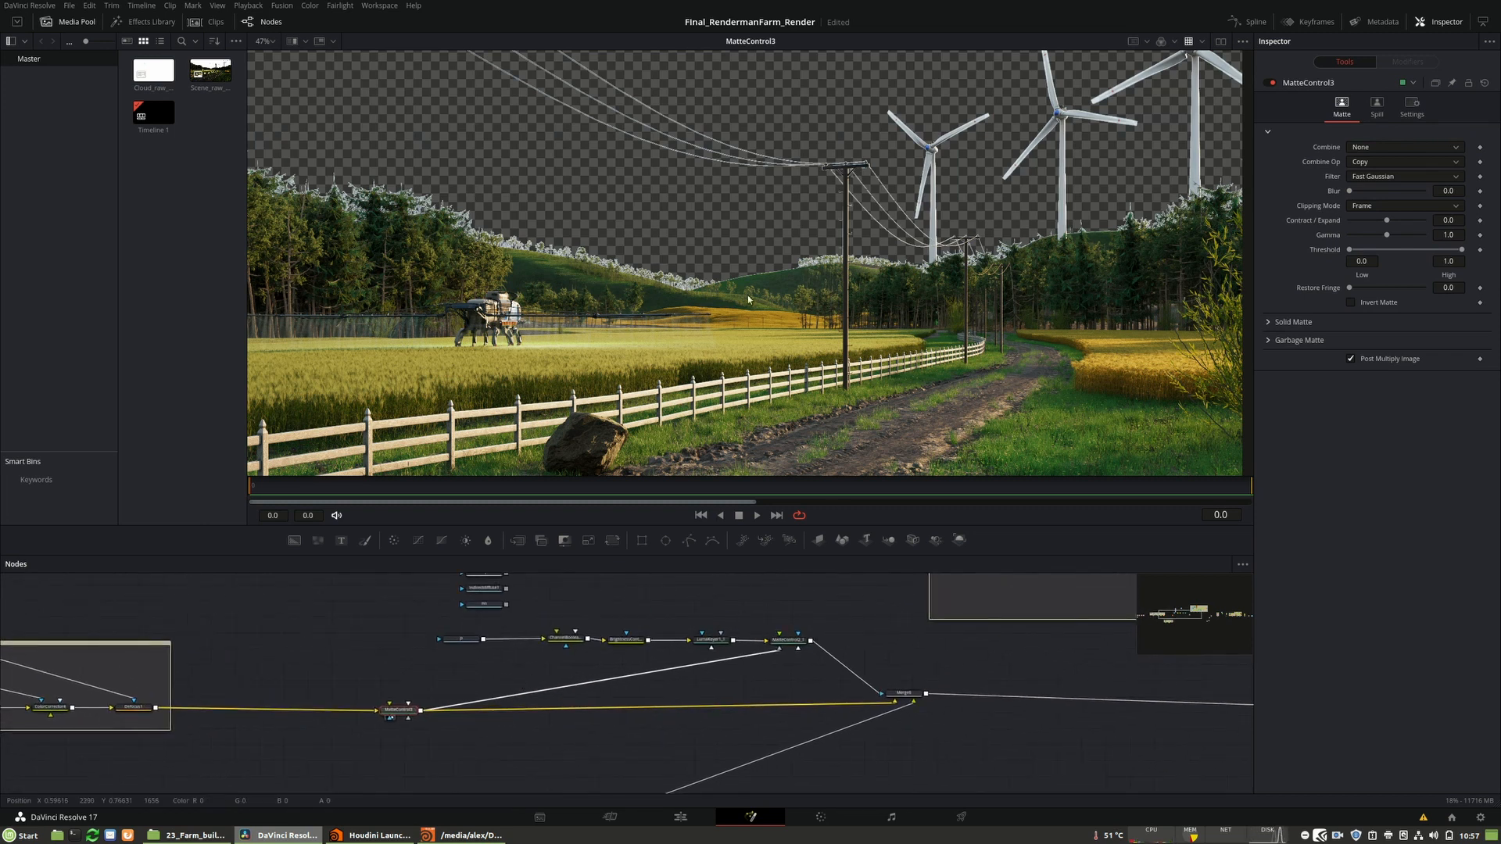
click(900, 694)
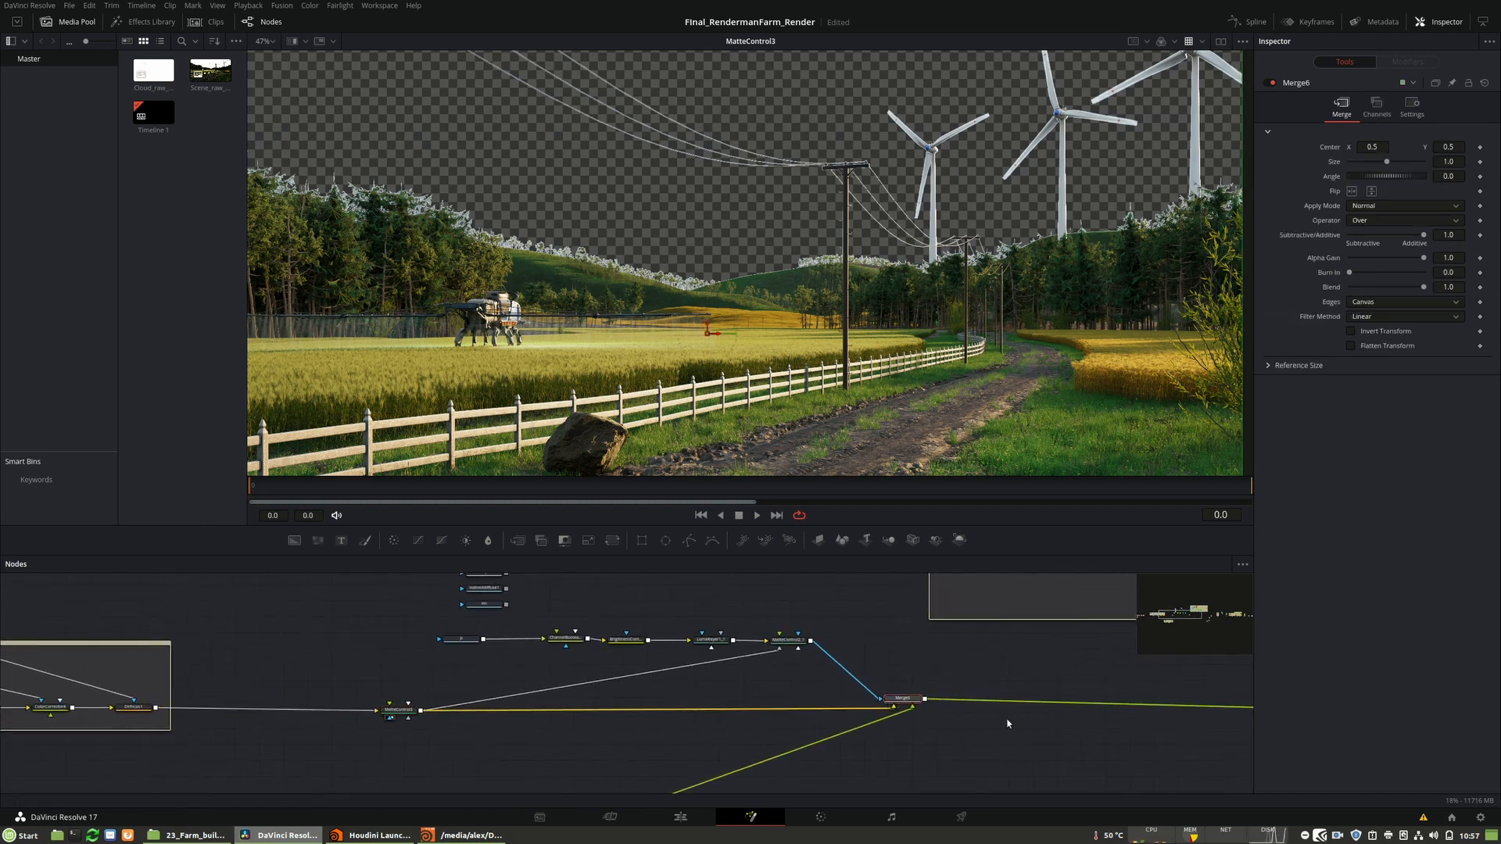
key(1)
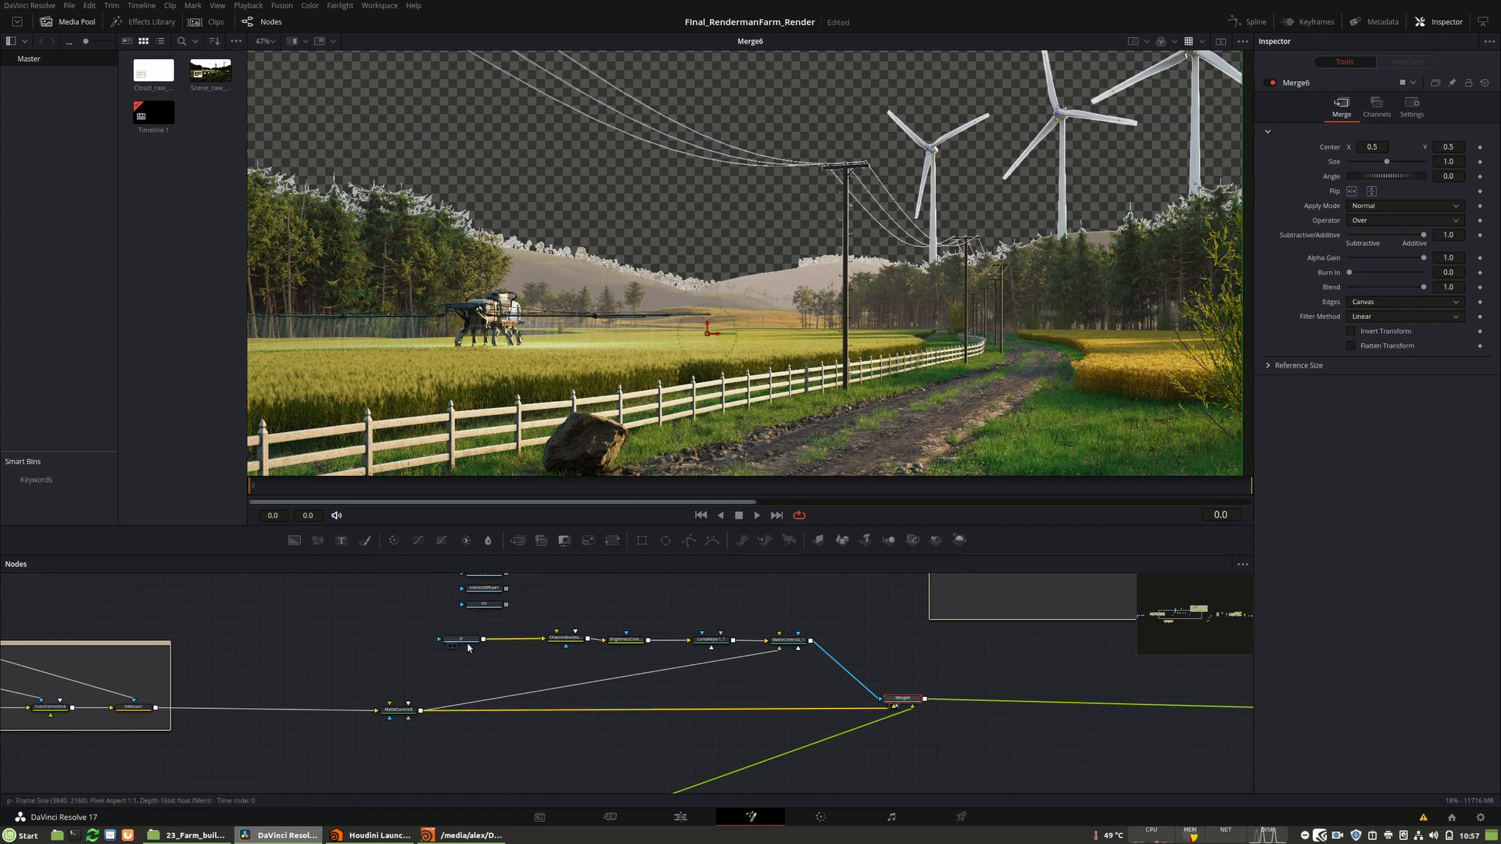
- Display the p pass, MatteControl2_1, LumaKeyer1_1 and BrightnessContrast3_1 one after another
ctrl+scroll(426, 643, up, 3)
drag(458, 642, 446, 639)
key(2)
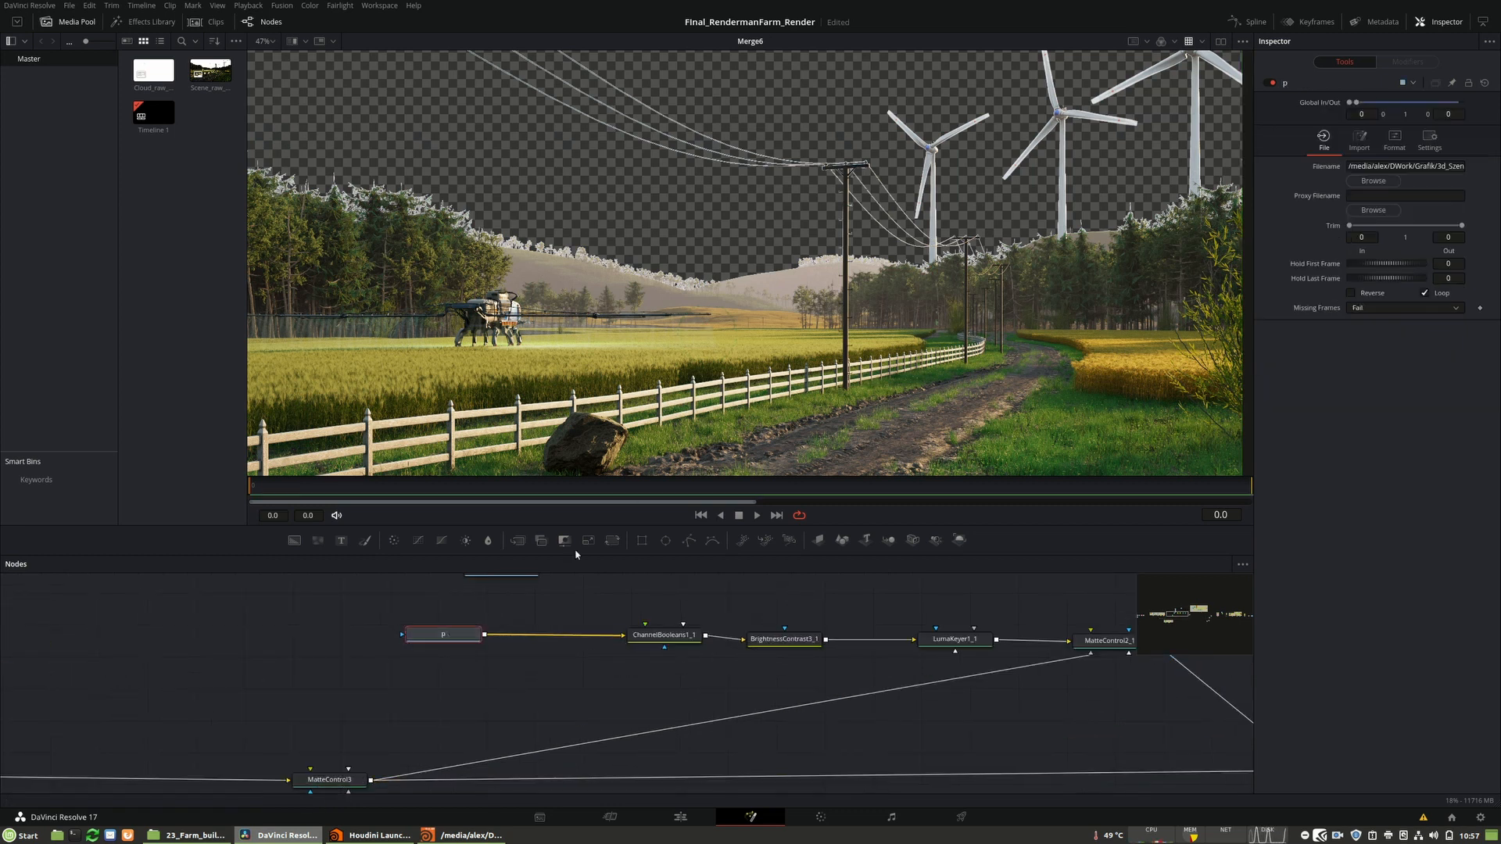
middle_drag(1018, 713, 771, 715)
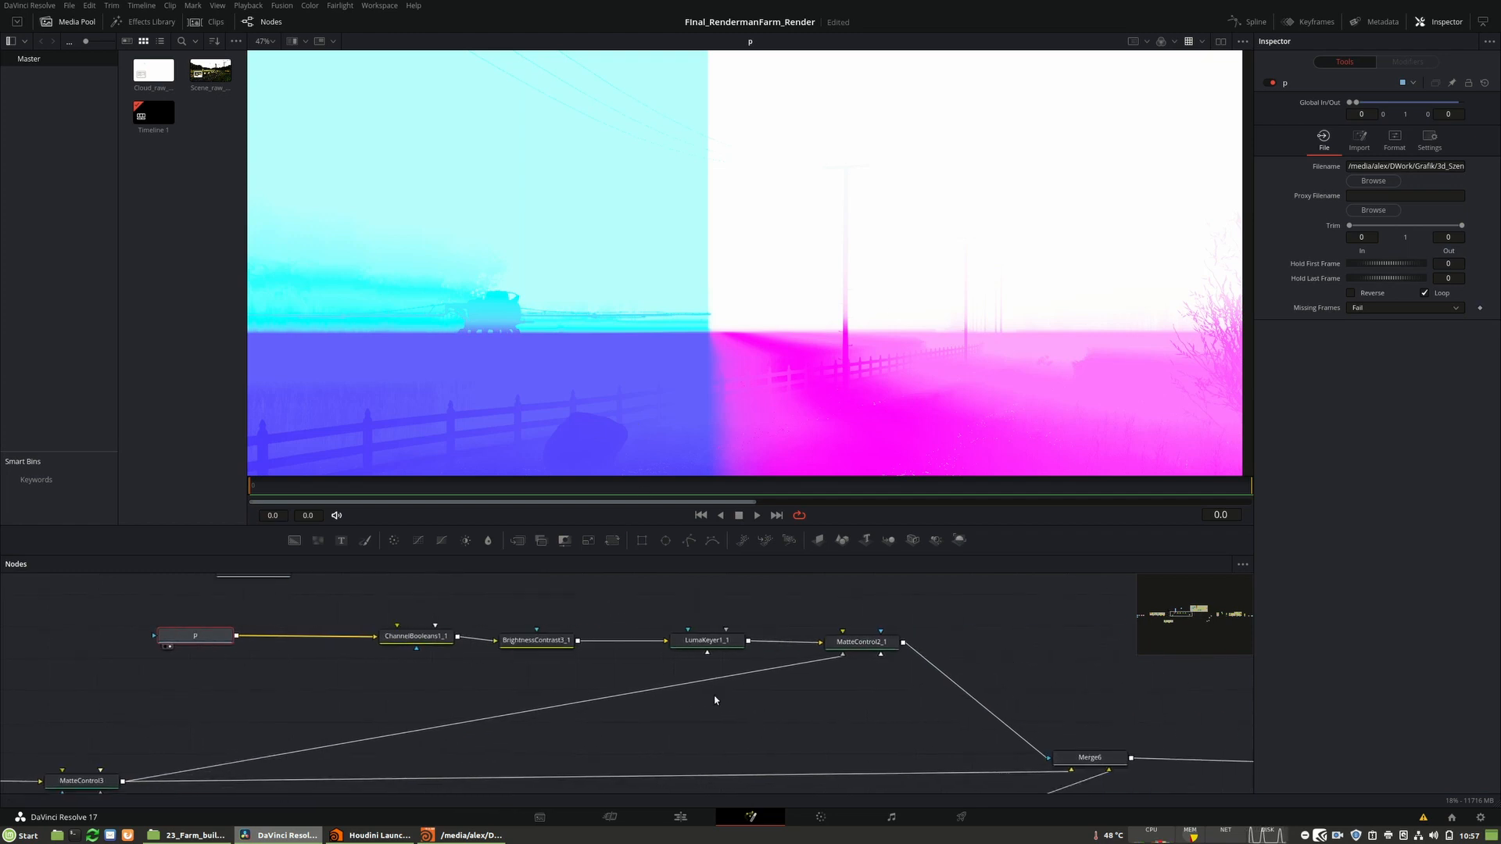
click(860, 642)
key(2)
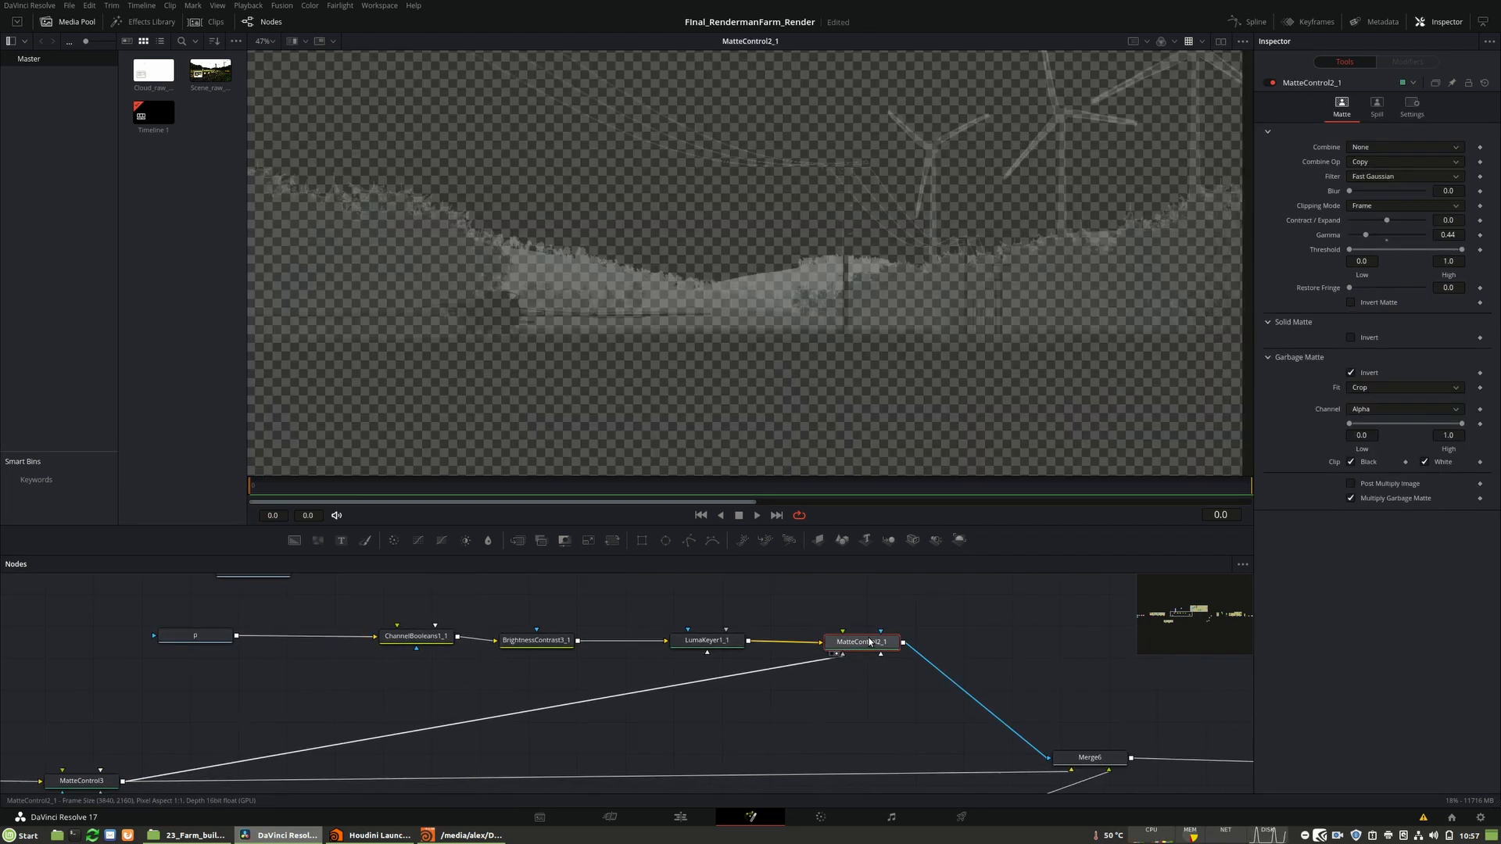
drag(720, 644, 708, 351)
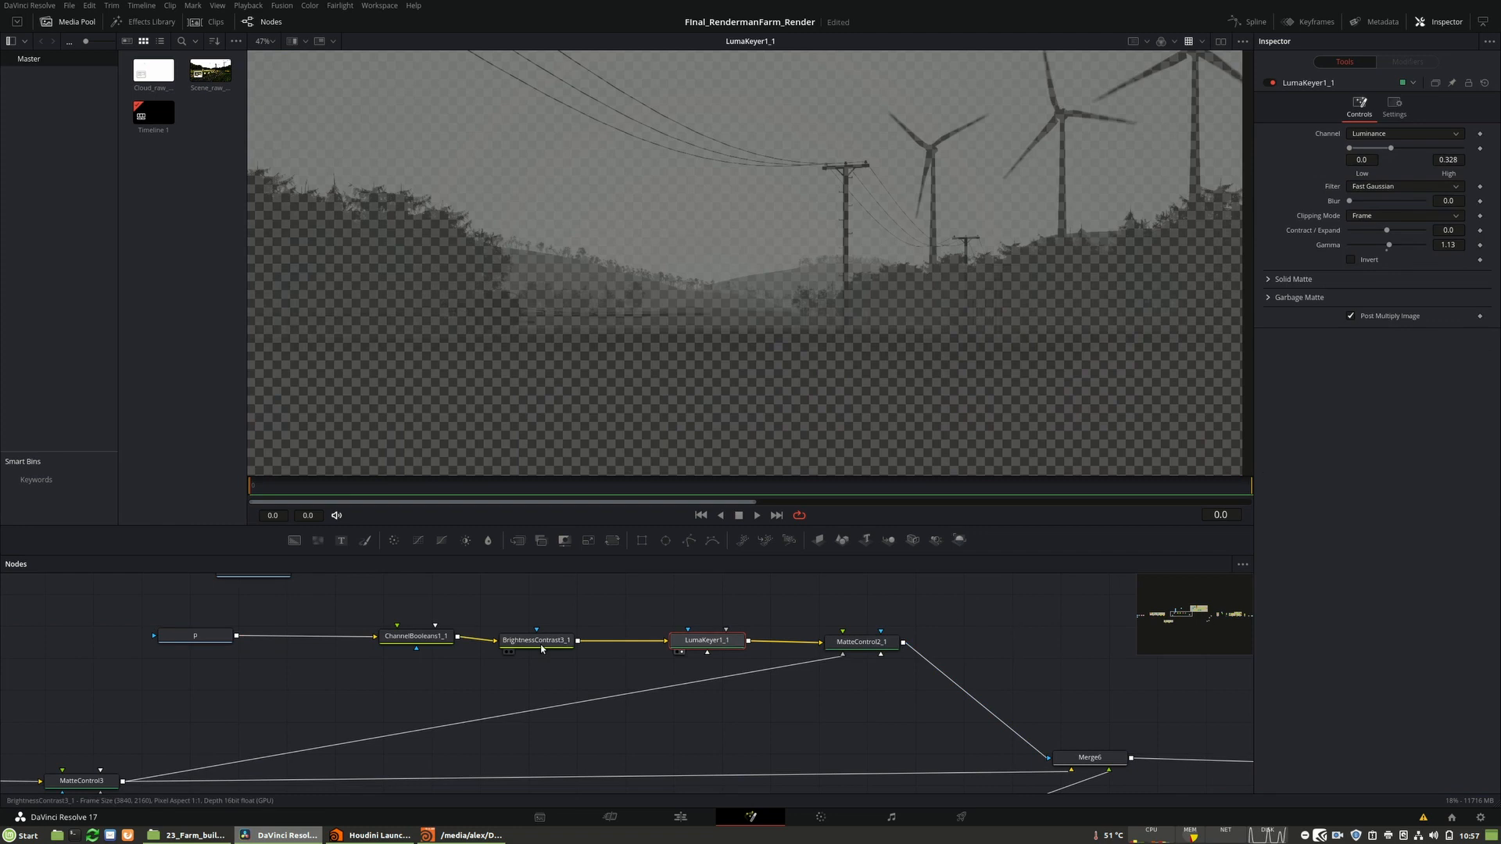
drag(539, 644, 791, 297)
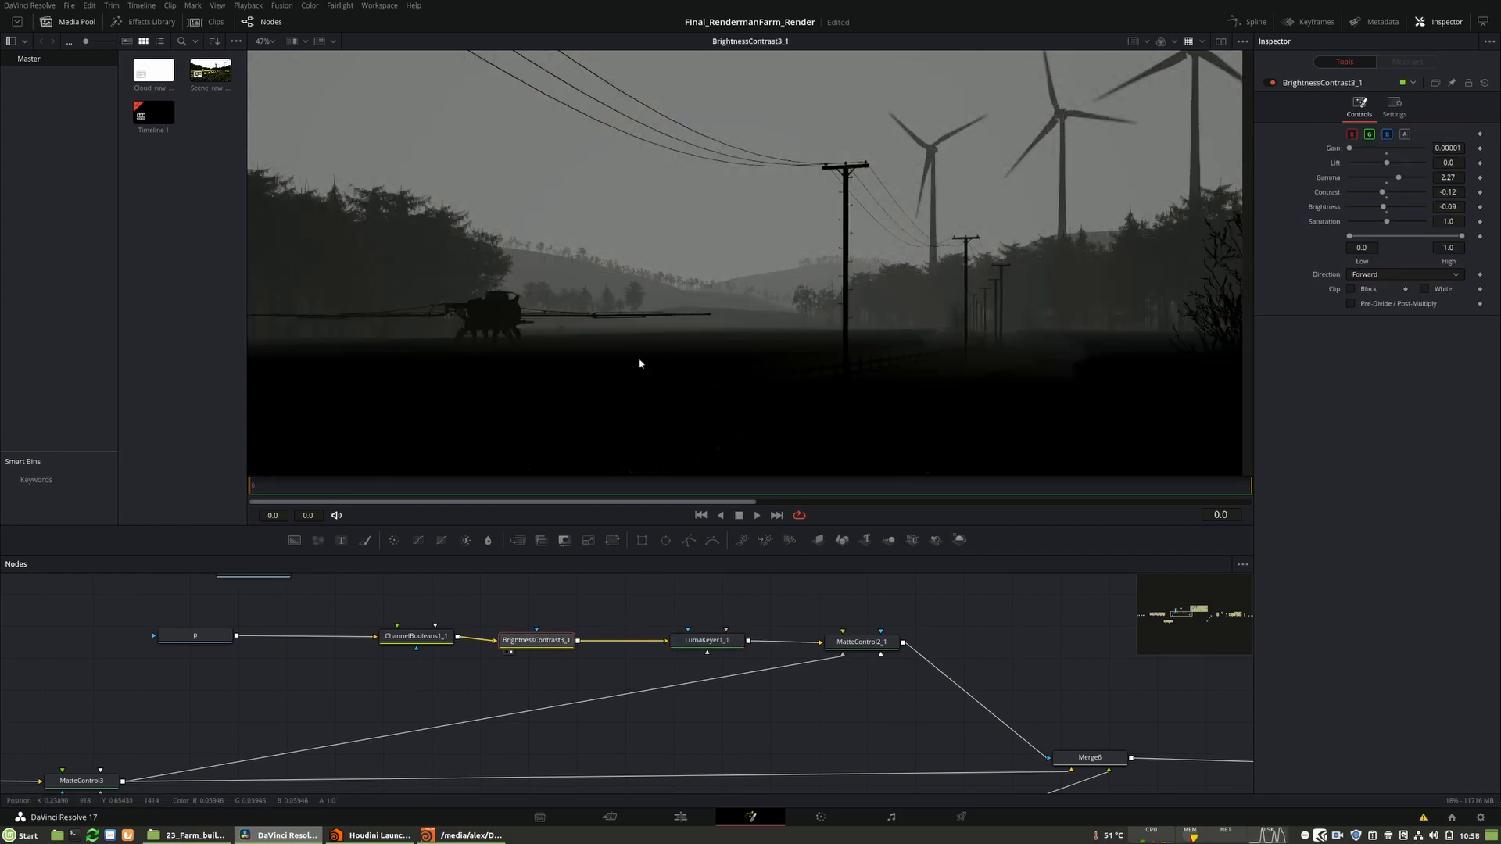
- Look over the mask branch between the p pass and Merge6 and select the p node
middle_drag(1106, 654, 970, 617)
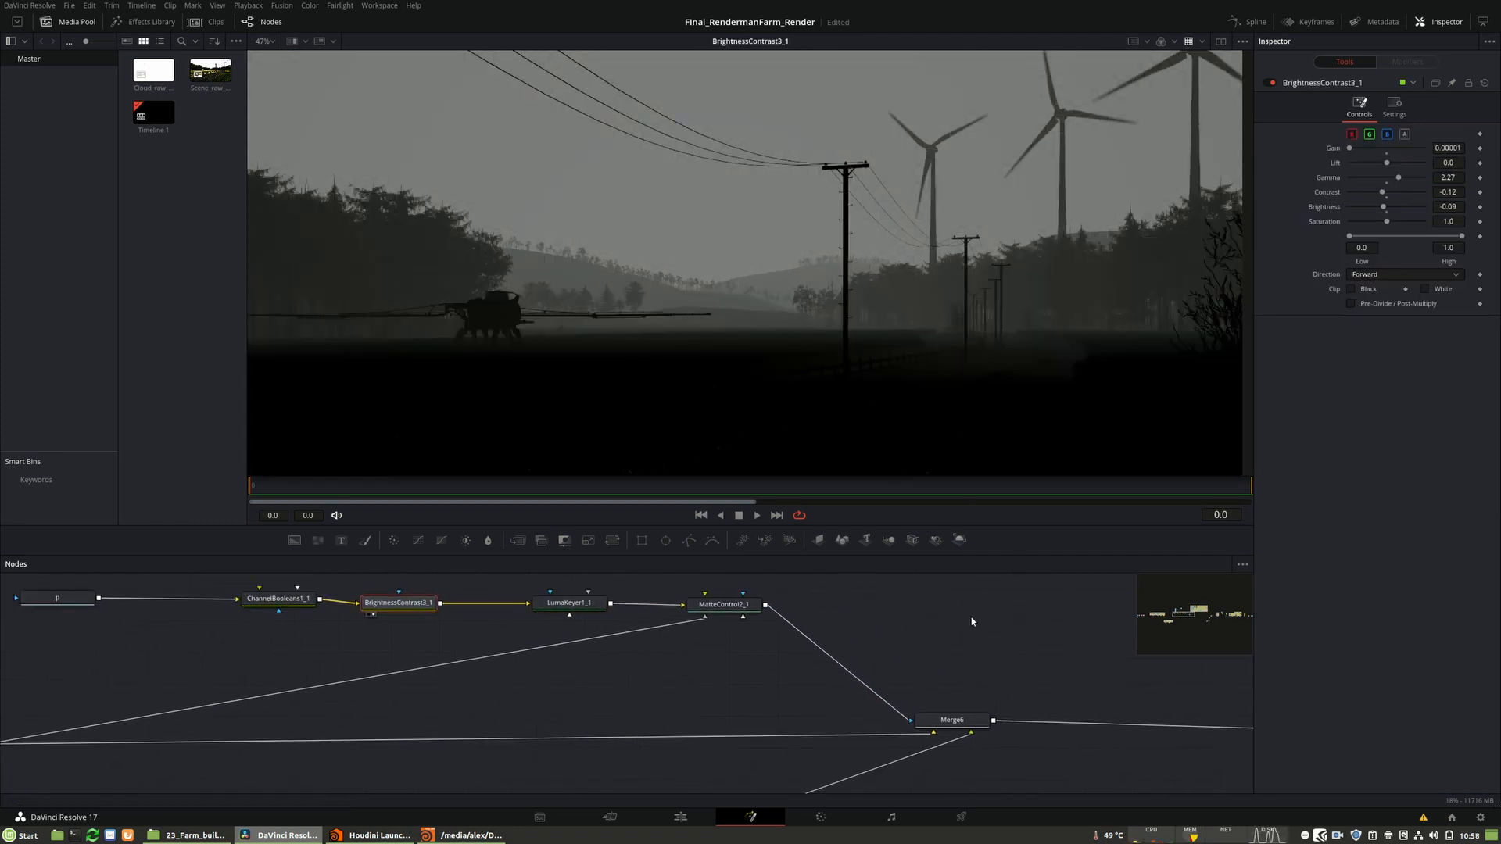
middle_drag(977, 687, 978, 652)
ctrl+scroll(1009, 710, down, 3)
ctrl+scroll(529, 687, up, 3)
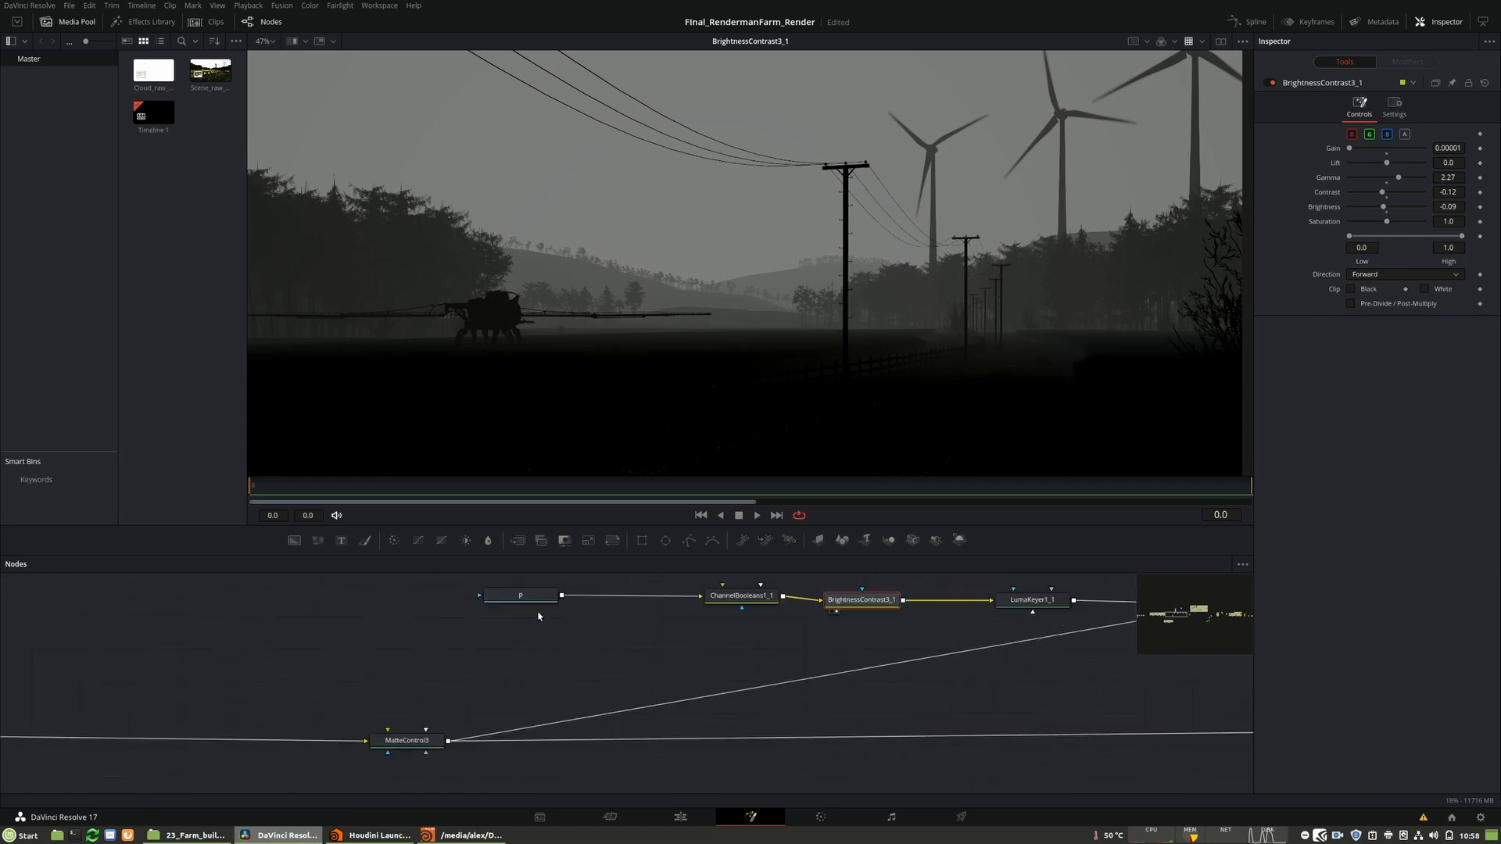
middle_drag(516, 609, 472, 639)
drag(394, 606, 539, 647)
middle_drag(603, 670, 330, 670)
ctrl+scroll(304, 645, down, 2)
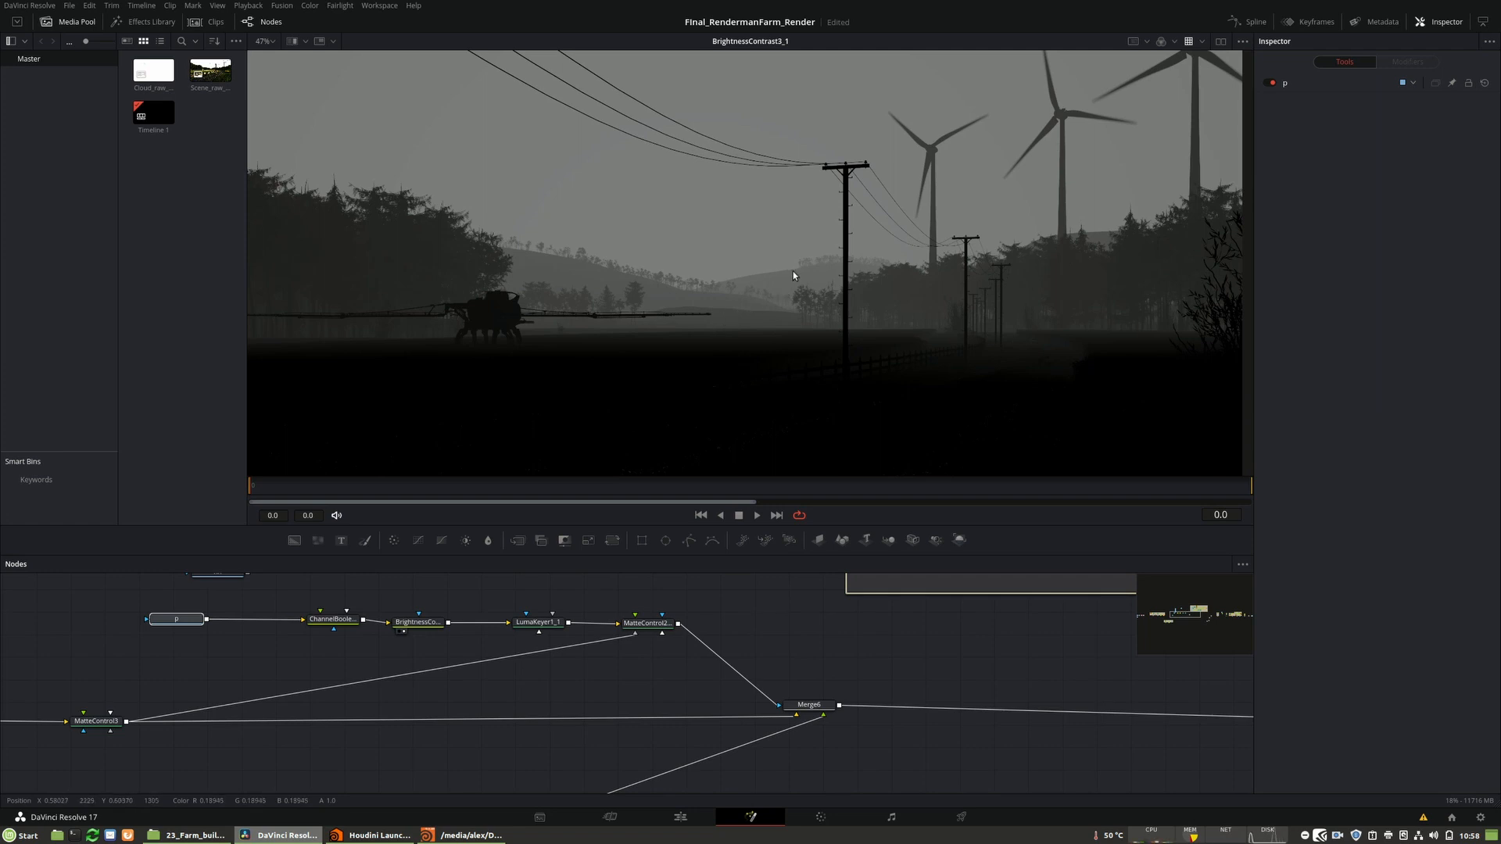
- Check the settings of Merge6, LumaKeyer1_1 and BrightnessContrast3_1 in turn
drag(817, 709, 823, 722)
click(830, 665)
middle_drag(829, 668, 898, 680)
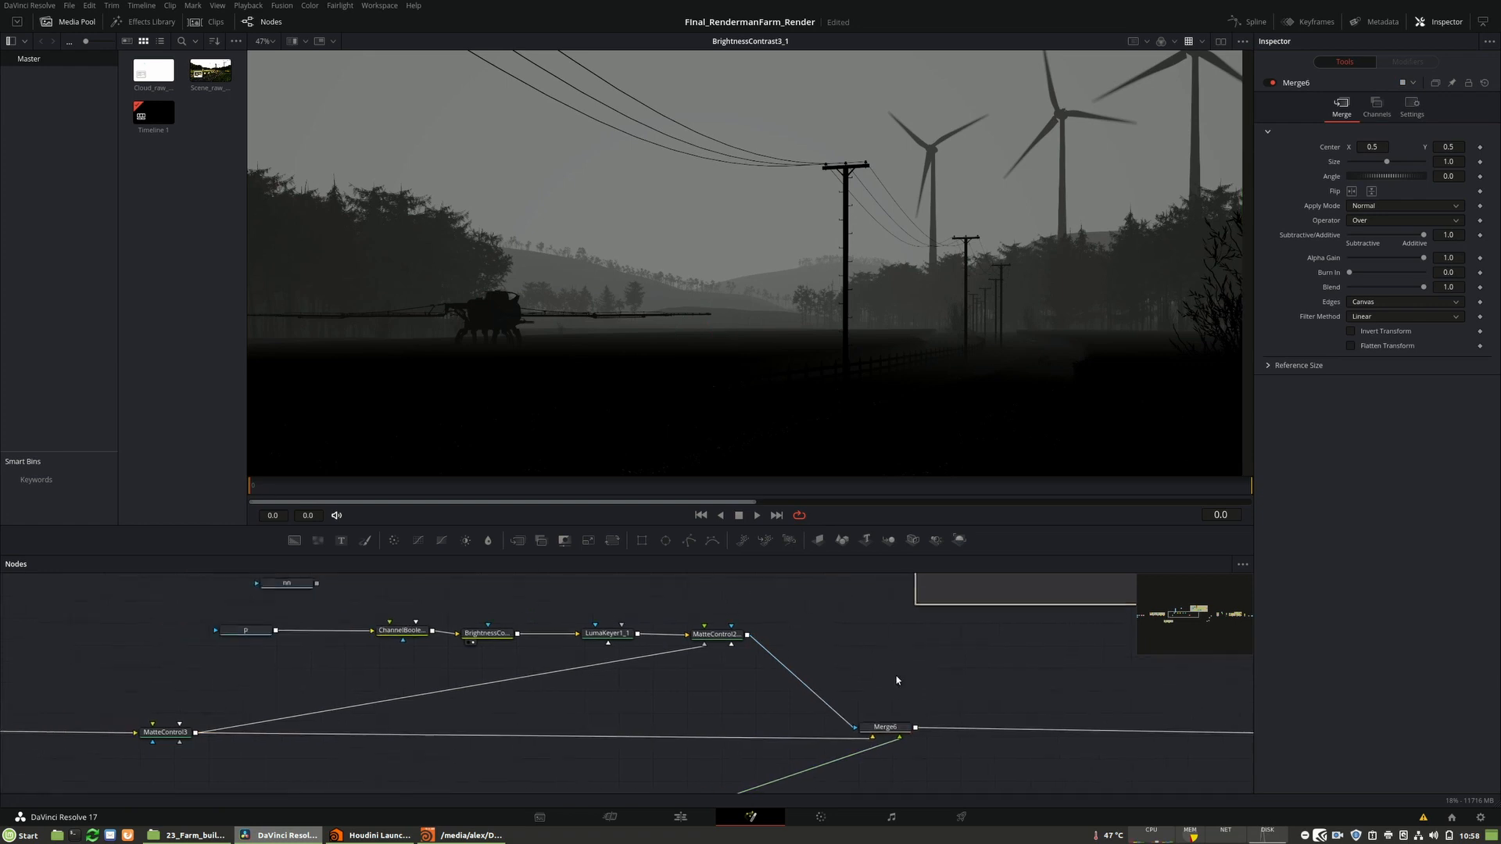
middle_drag(811, 663, 700, 647)
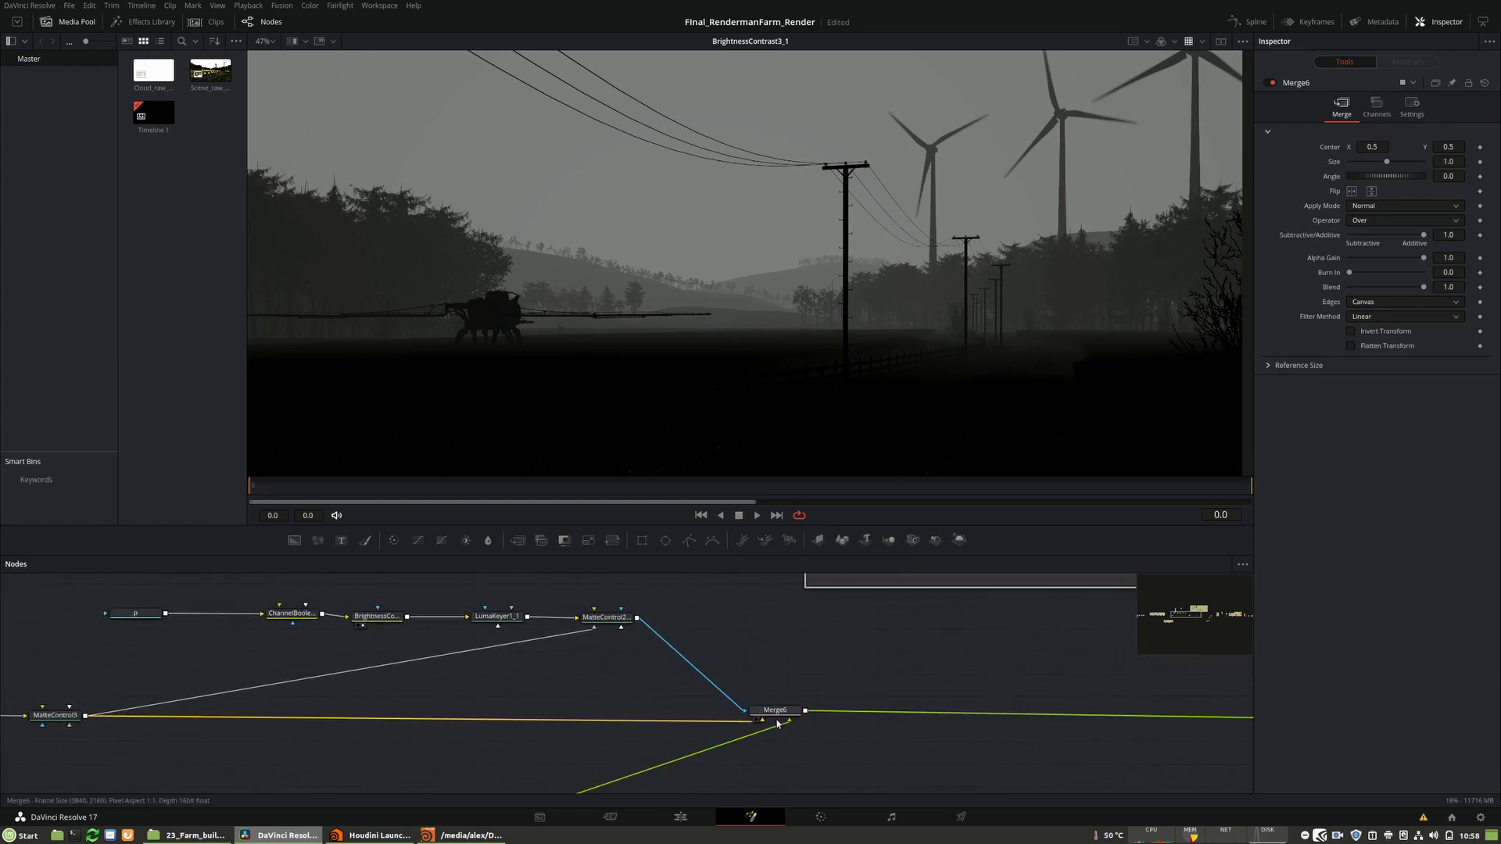
middle_drag(811, 679, 780, 672)
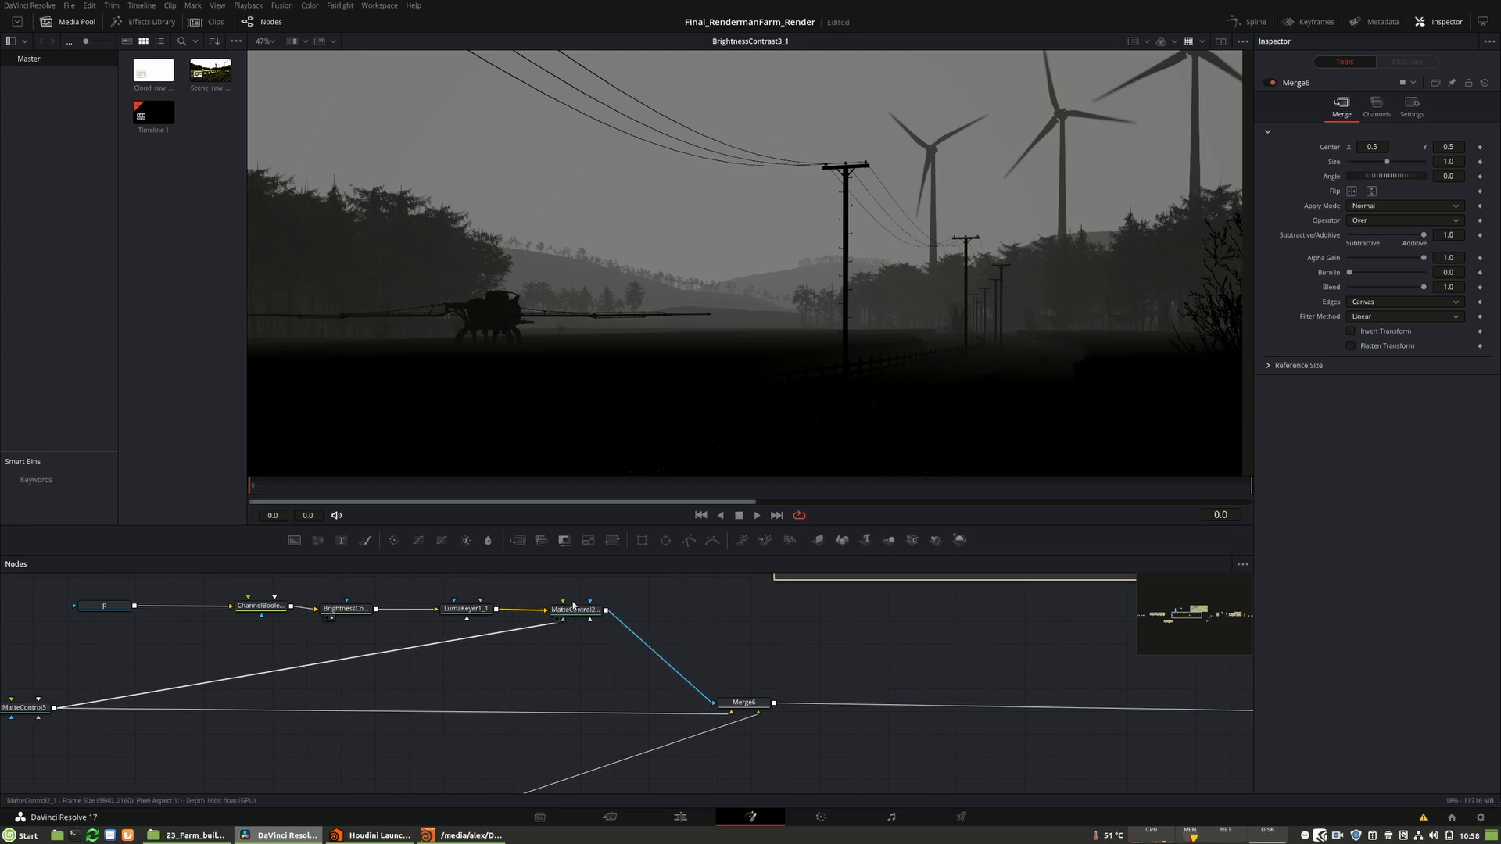
click(466, 608)
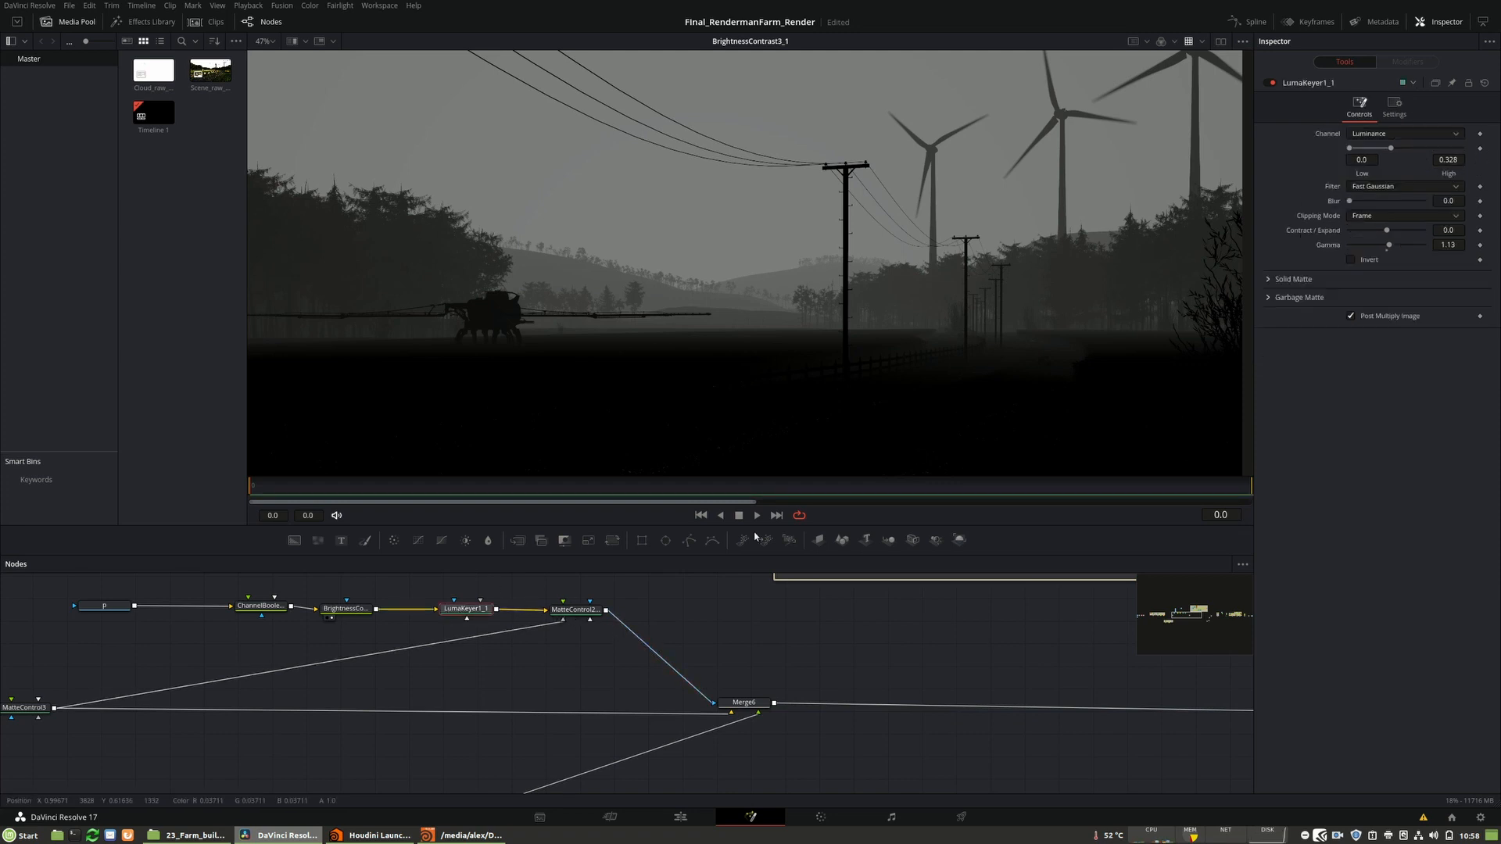
click(345, 608)
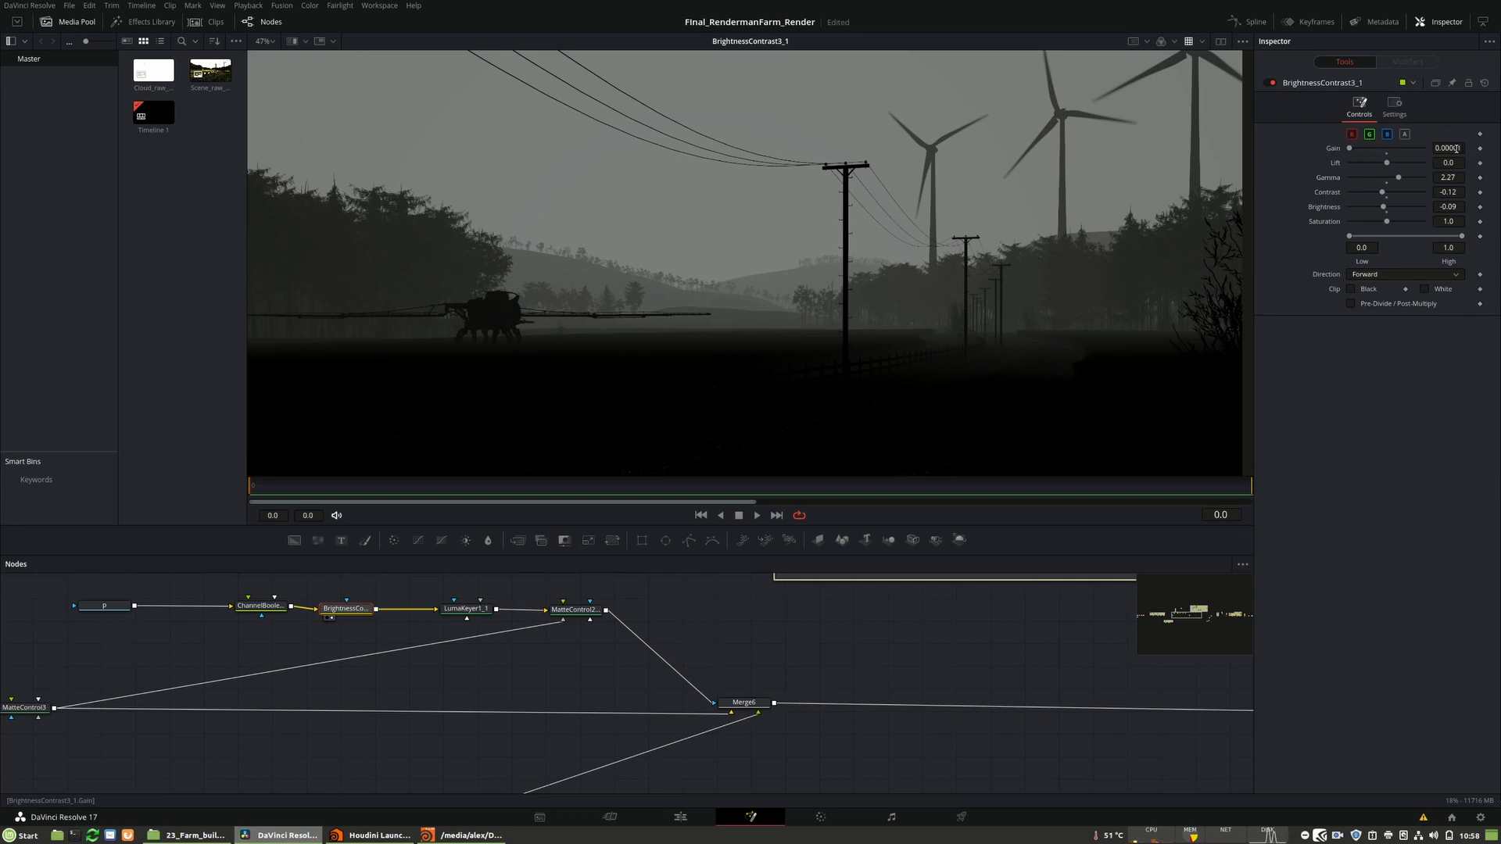
- Display Merge6 again and examine the distant hills and trees closely
click(743, 702)
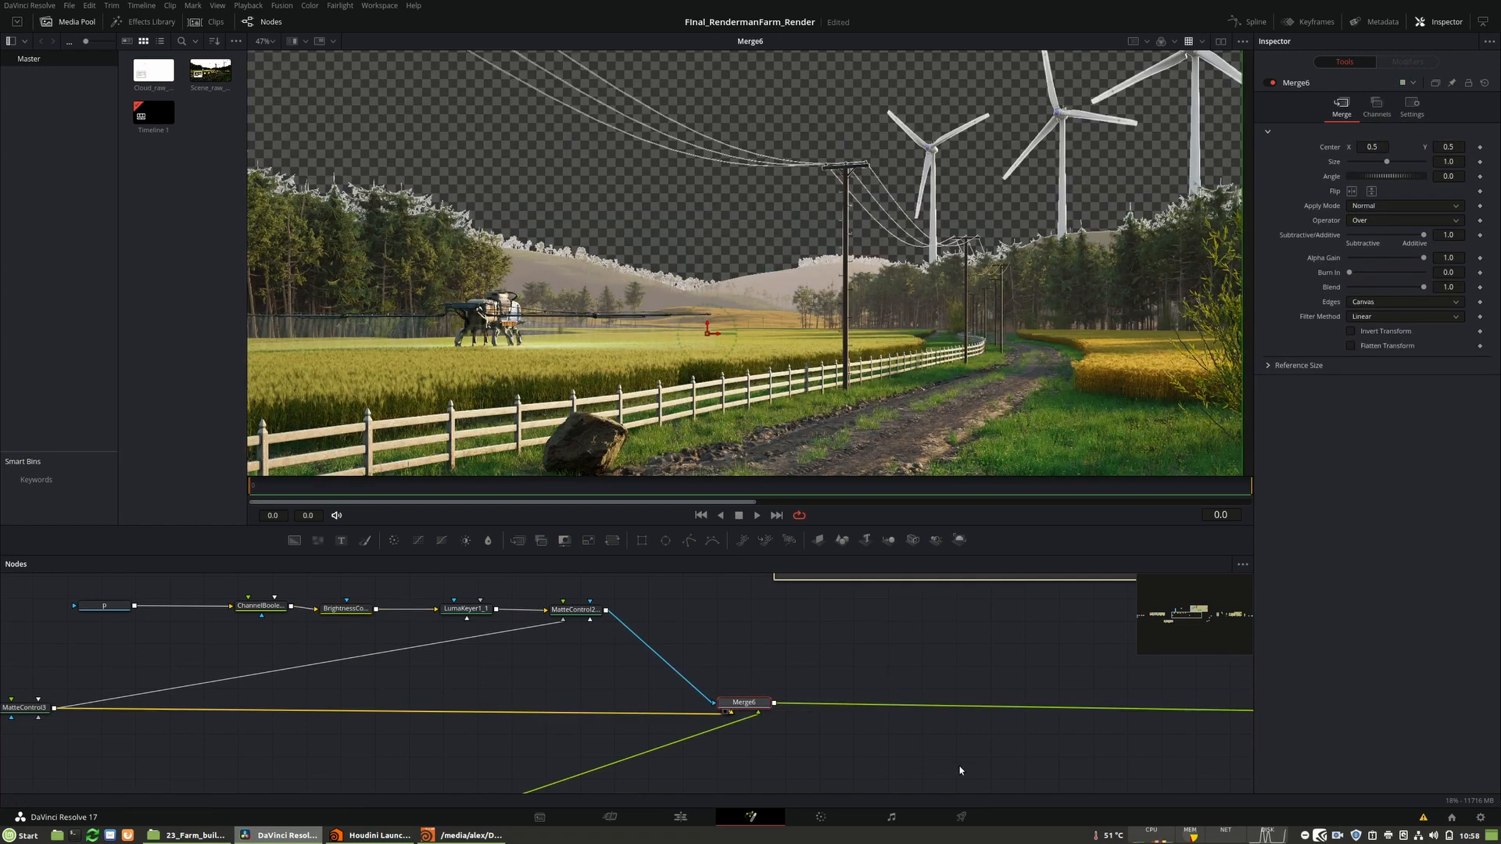
ctrl+scroll(641, 295, up, 3)
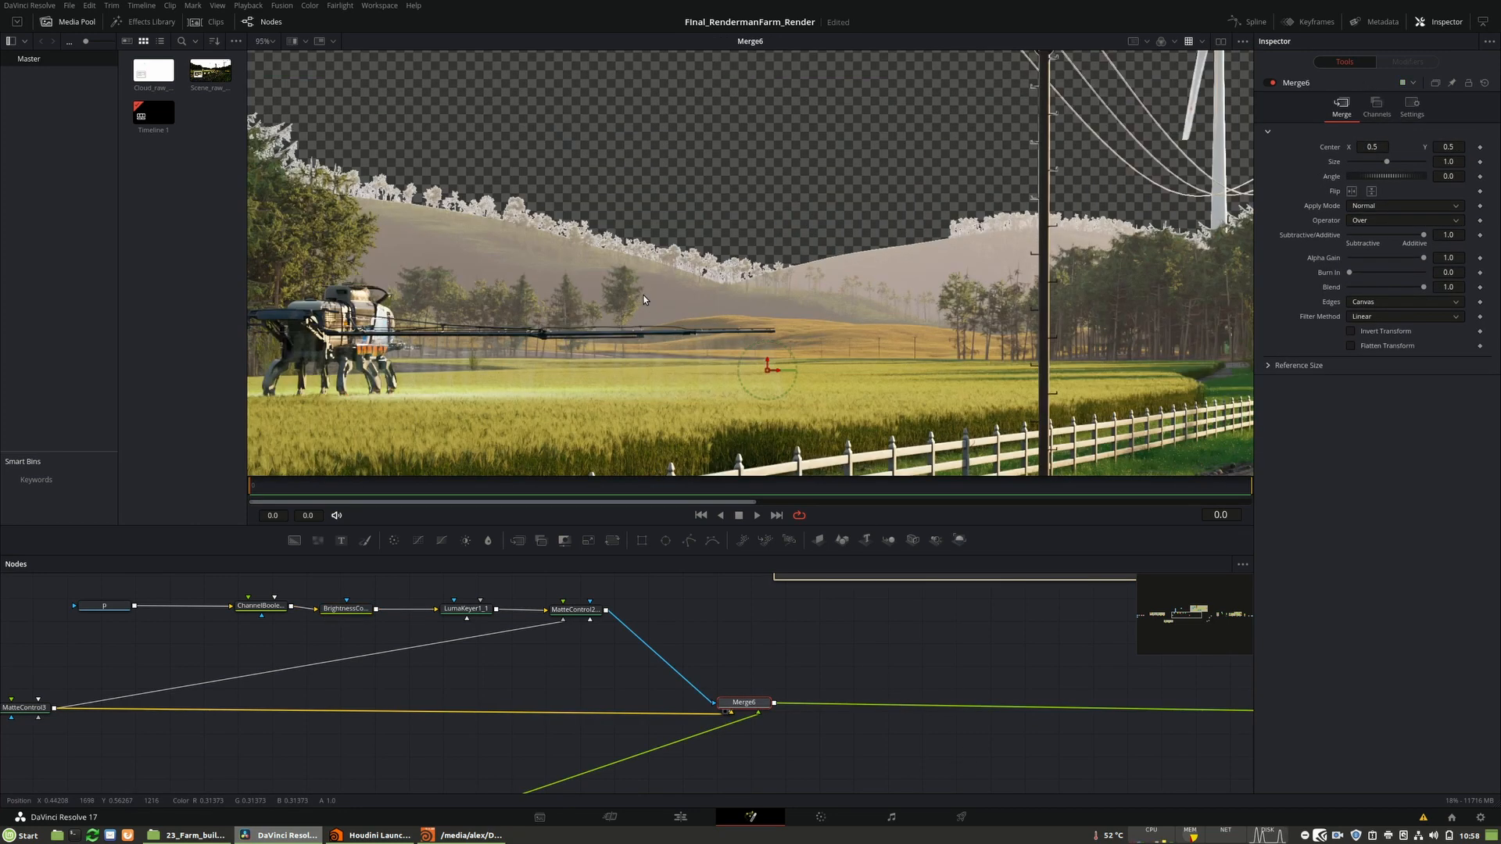
ctrl+scroll(643, 298, down, 3)
- Go to the cloud render input and display Loader2
middle_drag(899, 658, 771, 645)
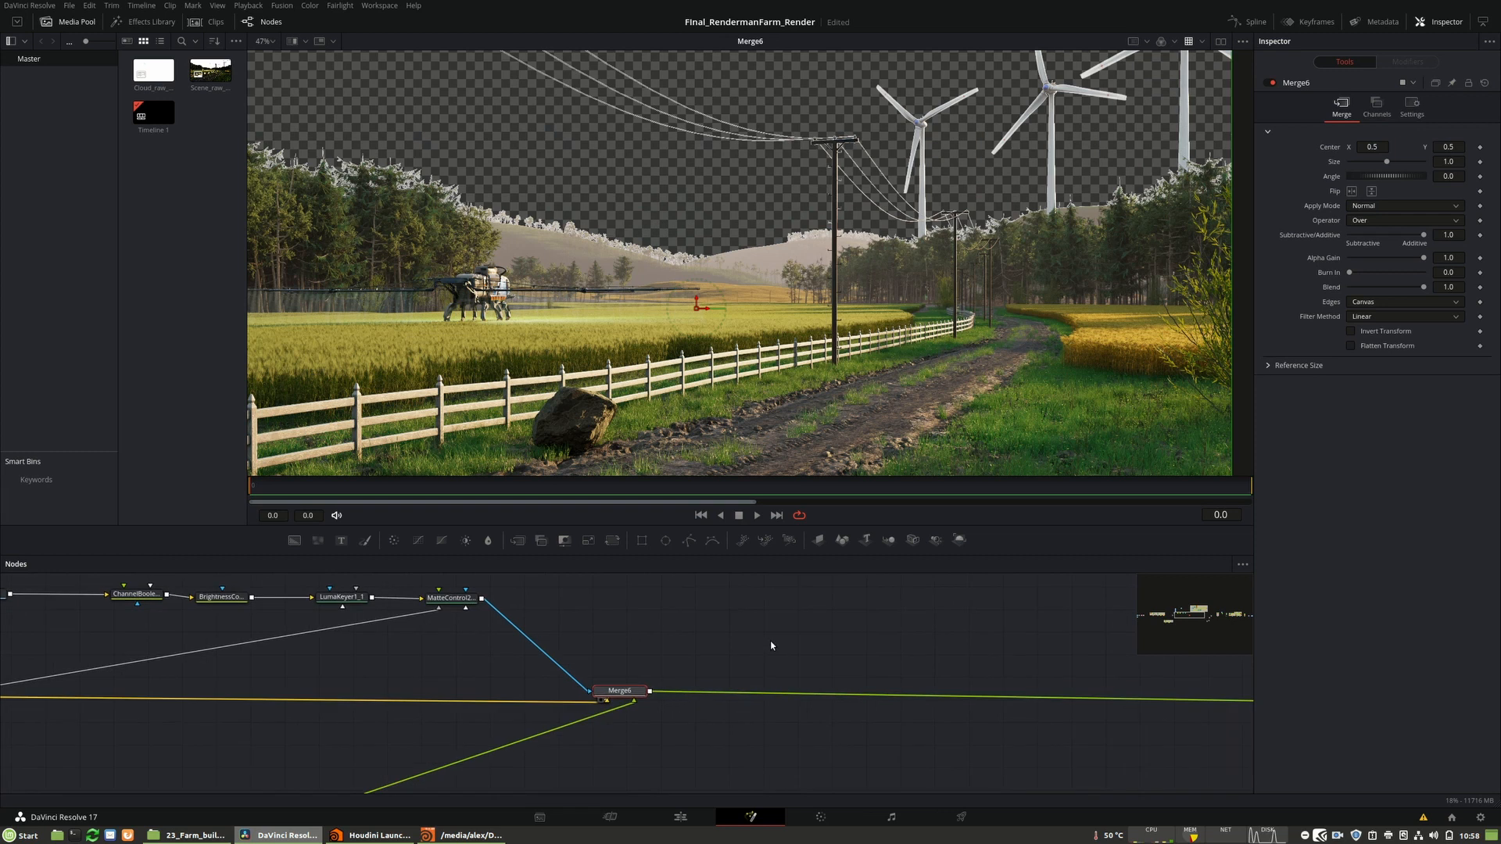
middle_drag(877, 654, 719, 820)
ctrl+scroll(630, 706, down, 5)
click(479, 742)
key(1)
- Display ColorCorrector1 in the cloud group and show the settings of BrightnessContrast2
middle_drag(527, 646, 403, 564)
ctrl+scroll(637, 656, up, 5)
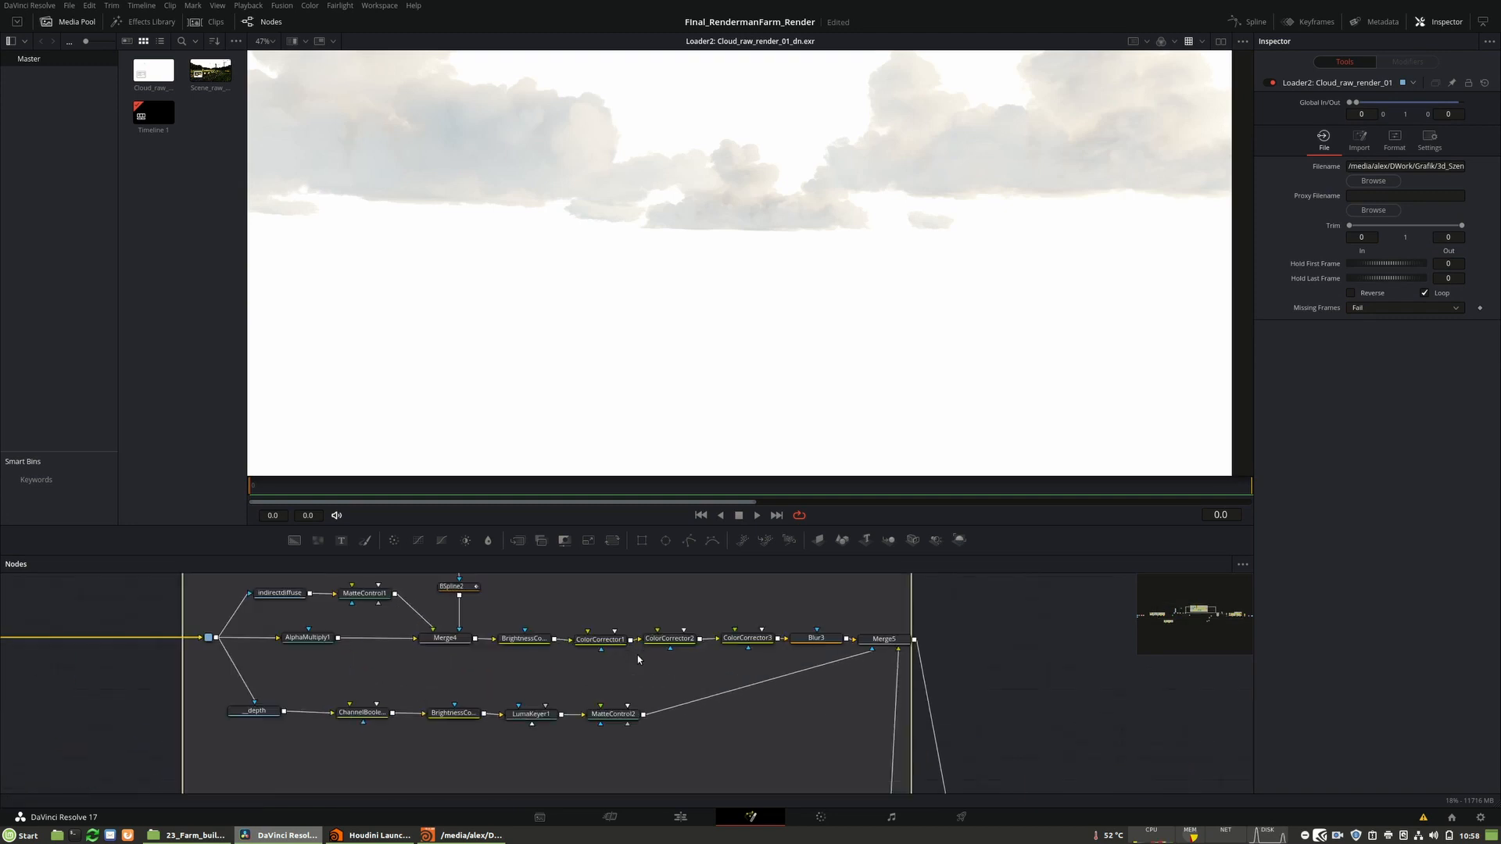
click(600, 639)
key(1)
click(536, 639)
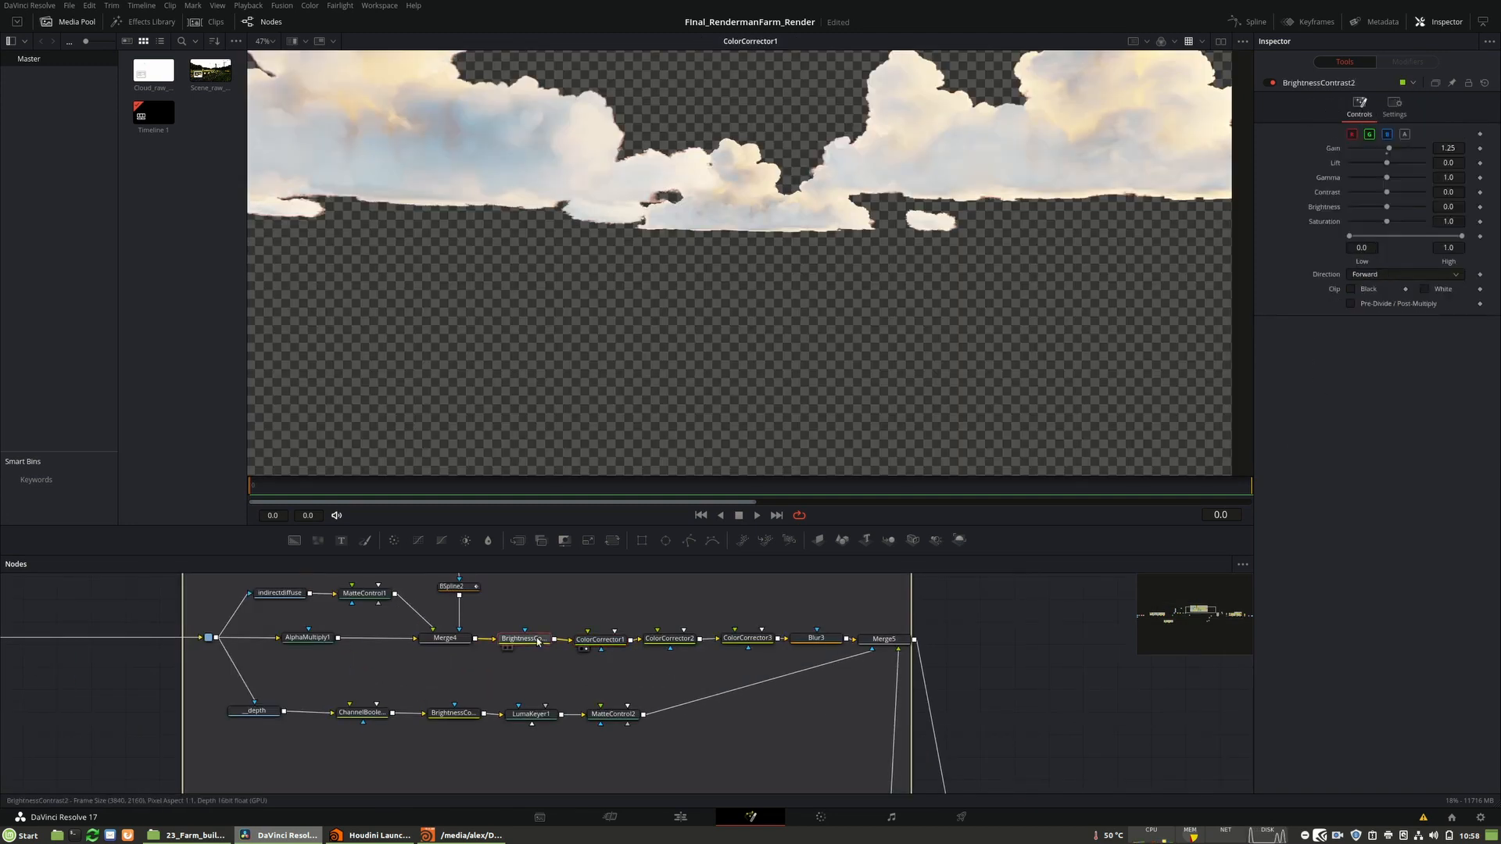
- Display ColorCorrector2, ColorCorrector3 and Blur3 of the cloud branch in turn
click(671, 640)
key(1)
click(744, 640)
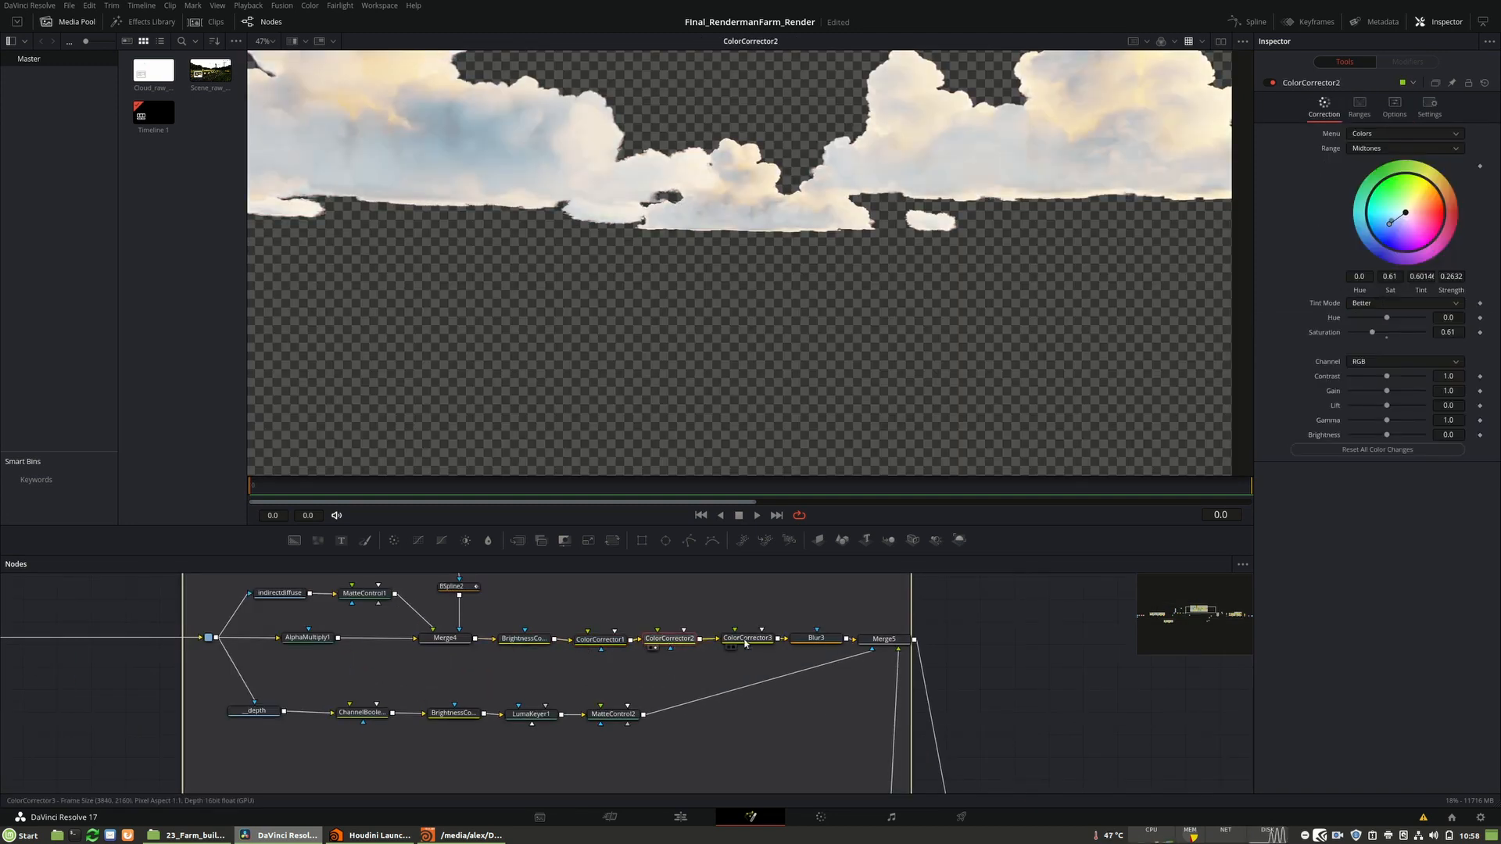
key(1)
click(816, 638)
key(1)
- Display BrightnessContrast3 and ChannelBooleans1 of the cloud depth branch and select the __depth node
click(453, 713)
key(1)
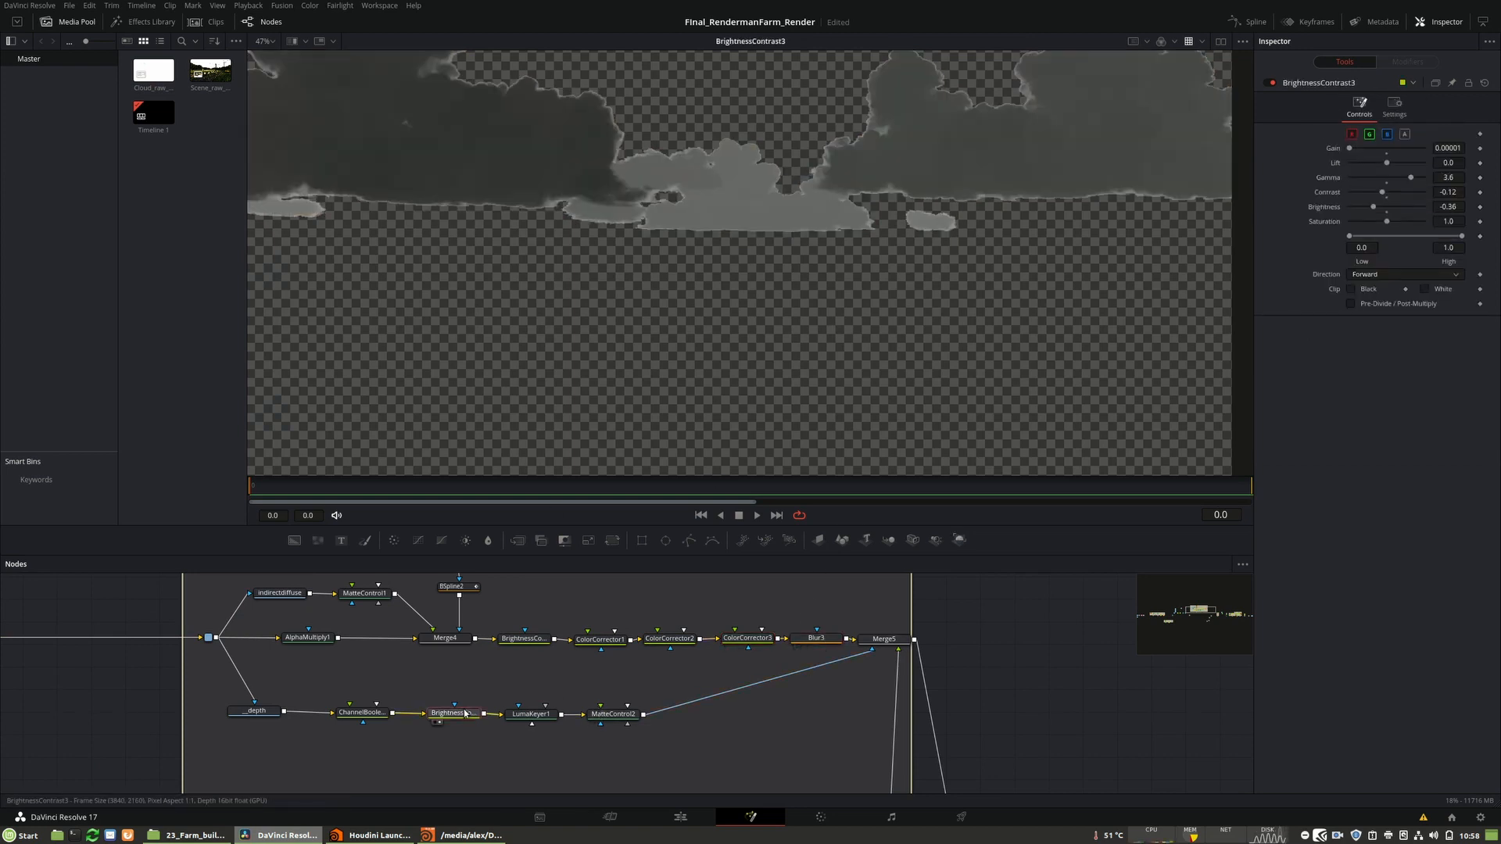
click(362, 712)
key(1)
drag(257, 720, 252, 725)
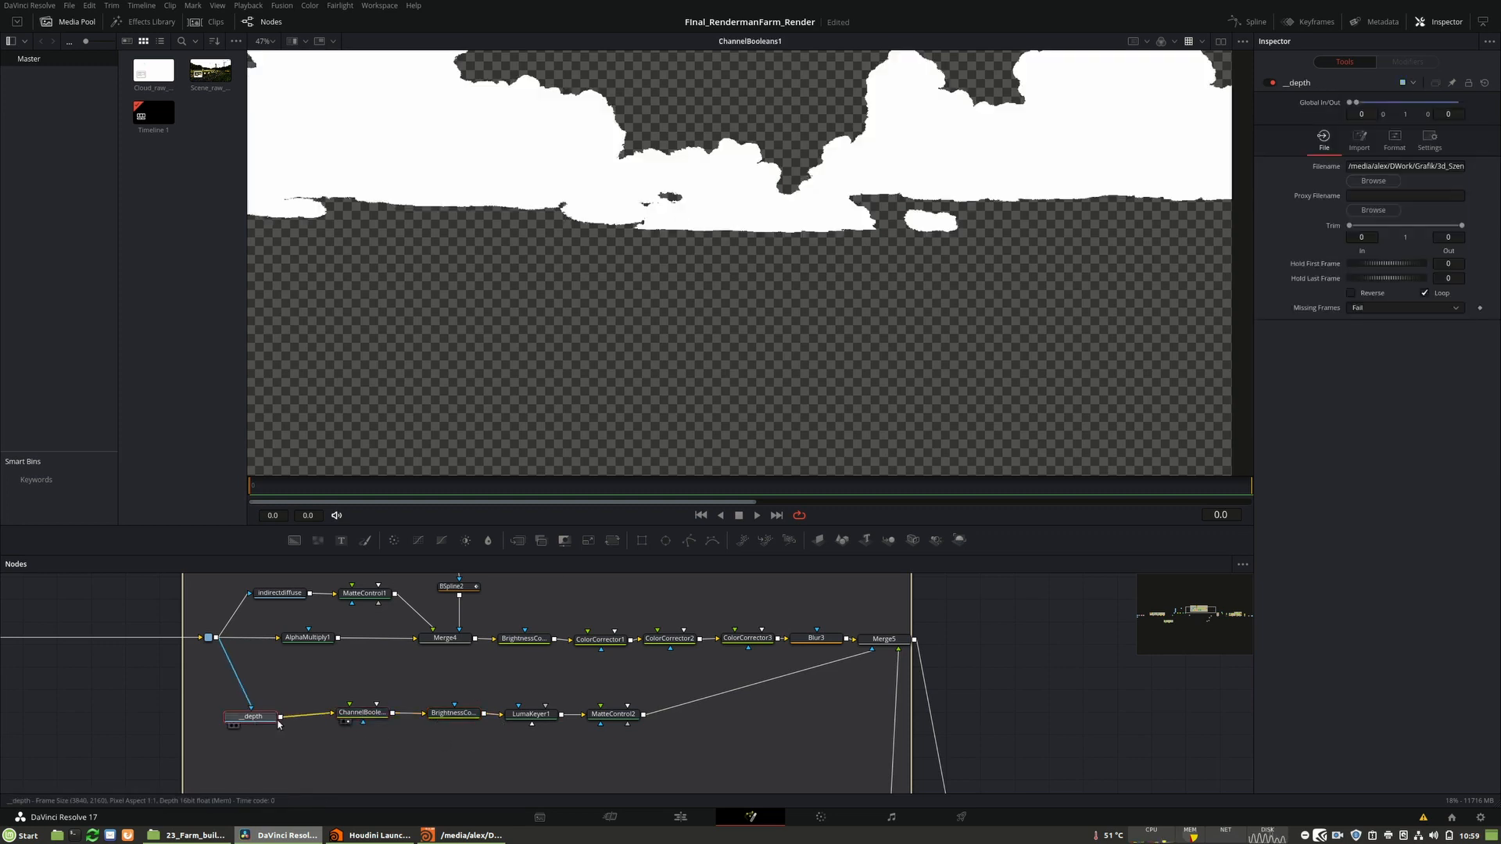
- Display the cloud depth mask at LumaKeyer1 and at MatteControl2
click(523, 717)
key(1)
click(613, 714)
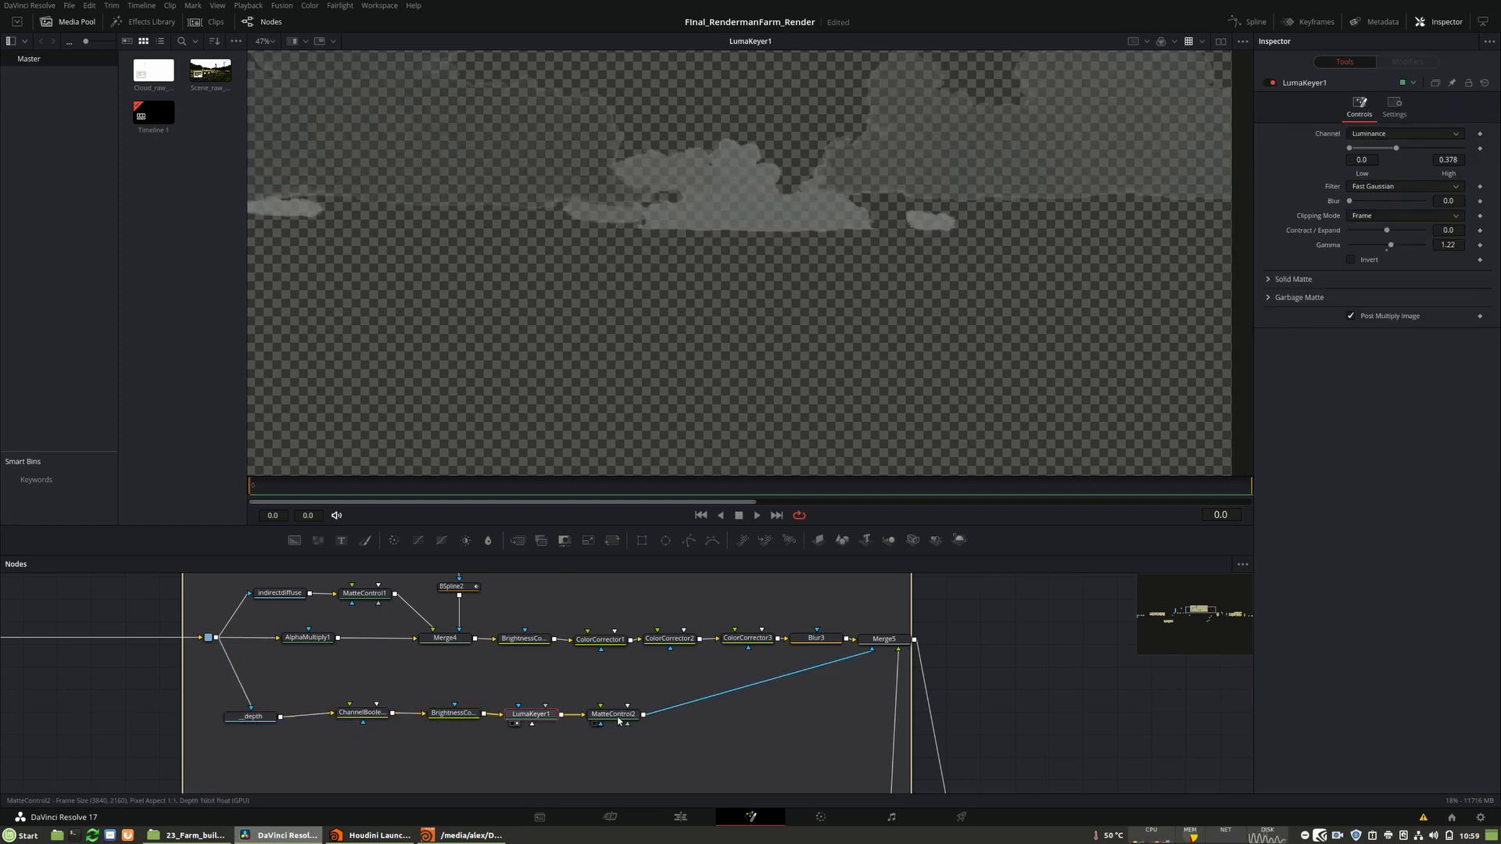
key(1)
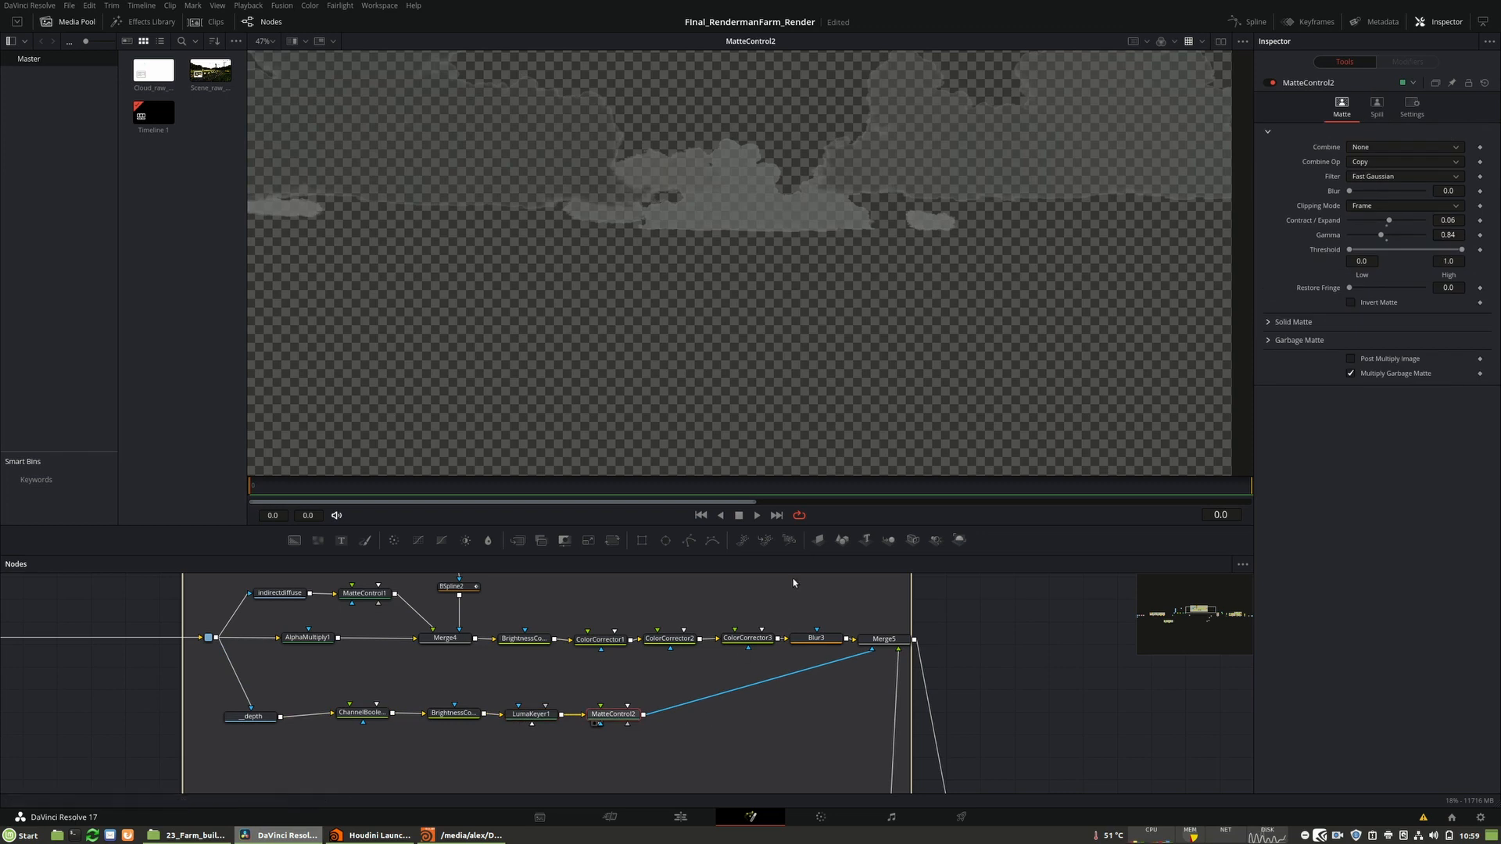
- Display Merge5 of the cloud branch and Merge3 of the athmosphere group, fitting the whole frame in view
click(877, 640)
key(1)
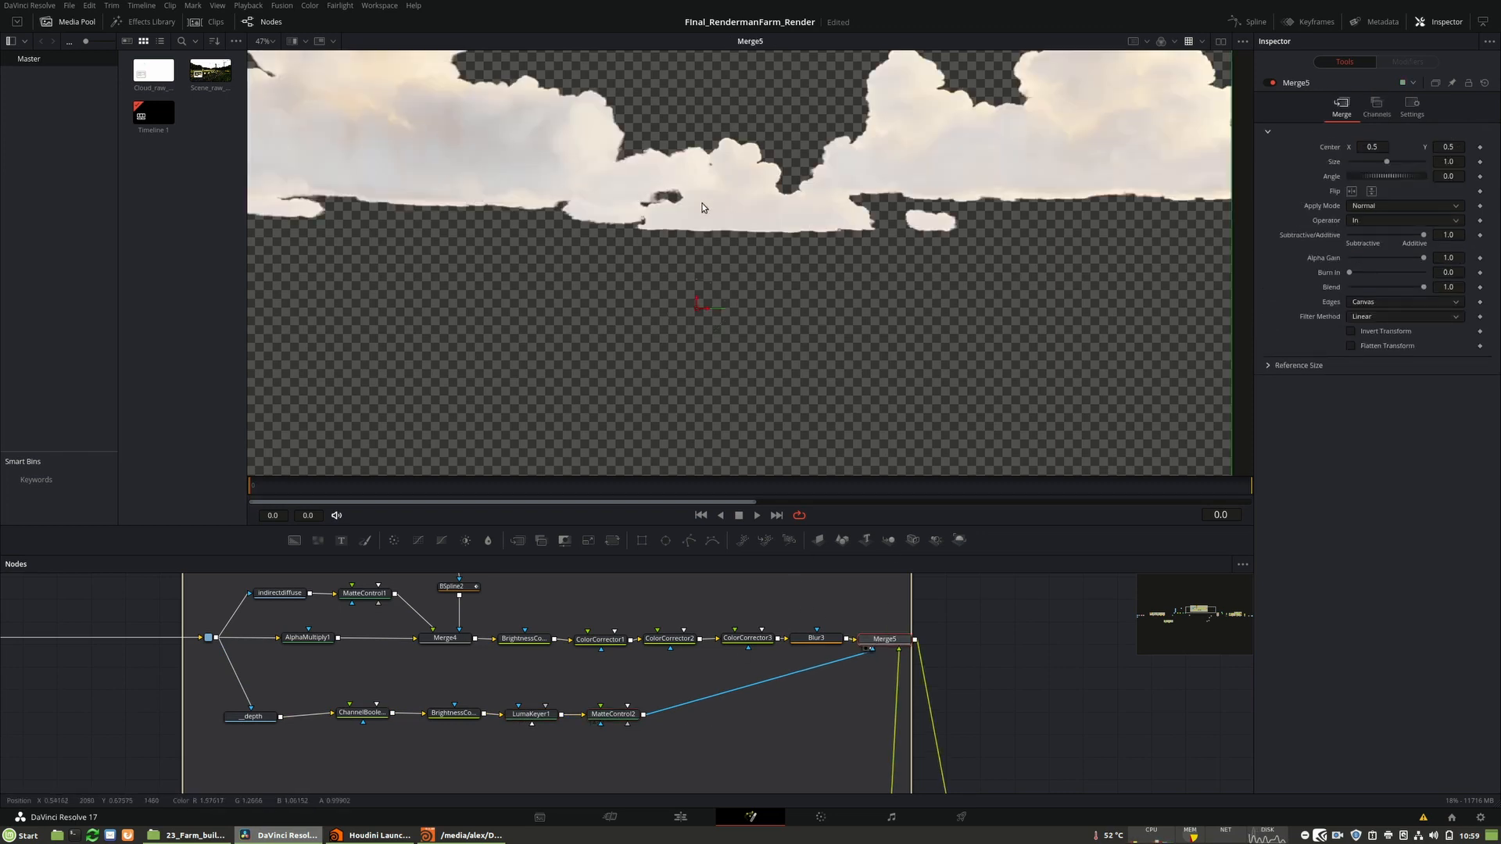
ctrl+scroll(705, 627, down, 6)
ctrl+scroll(464, 660, up, 6)
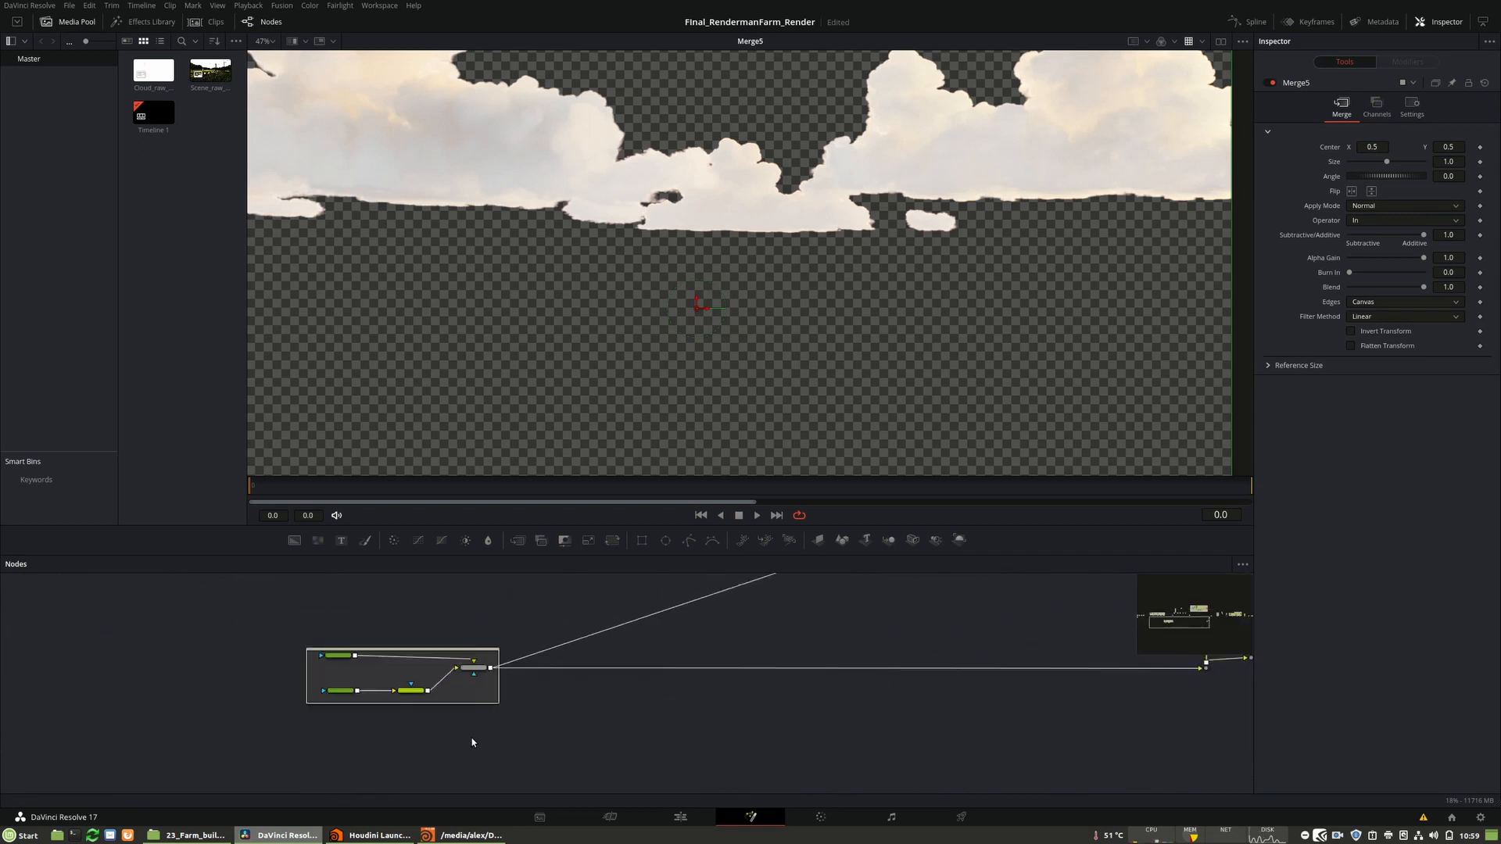
click(494, 663)
key(1)
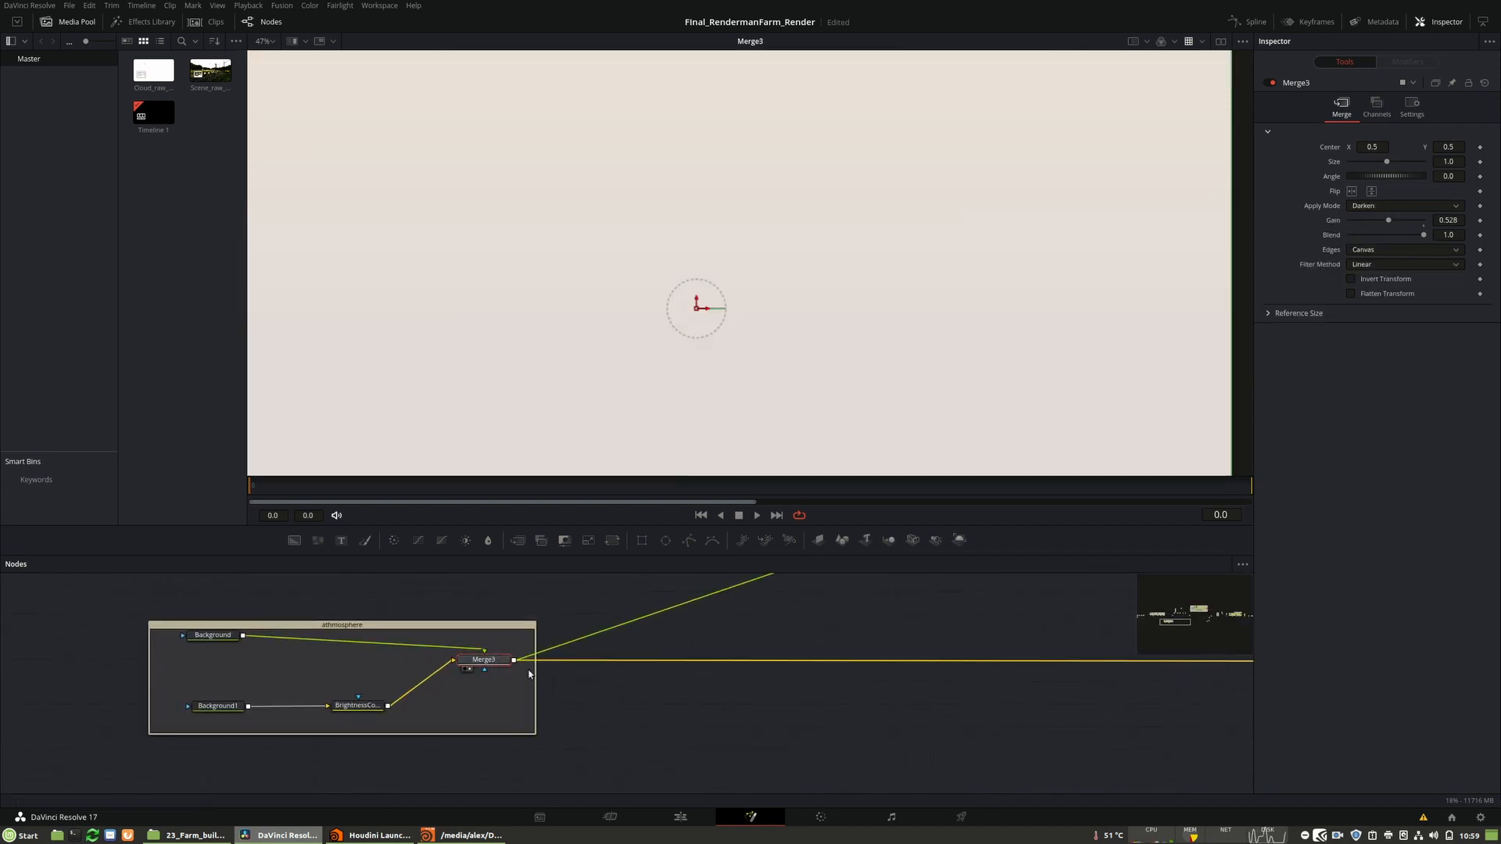
ctrl+scroll(580, 283, down, 4)
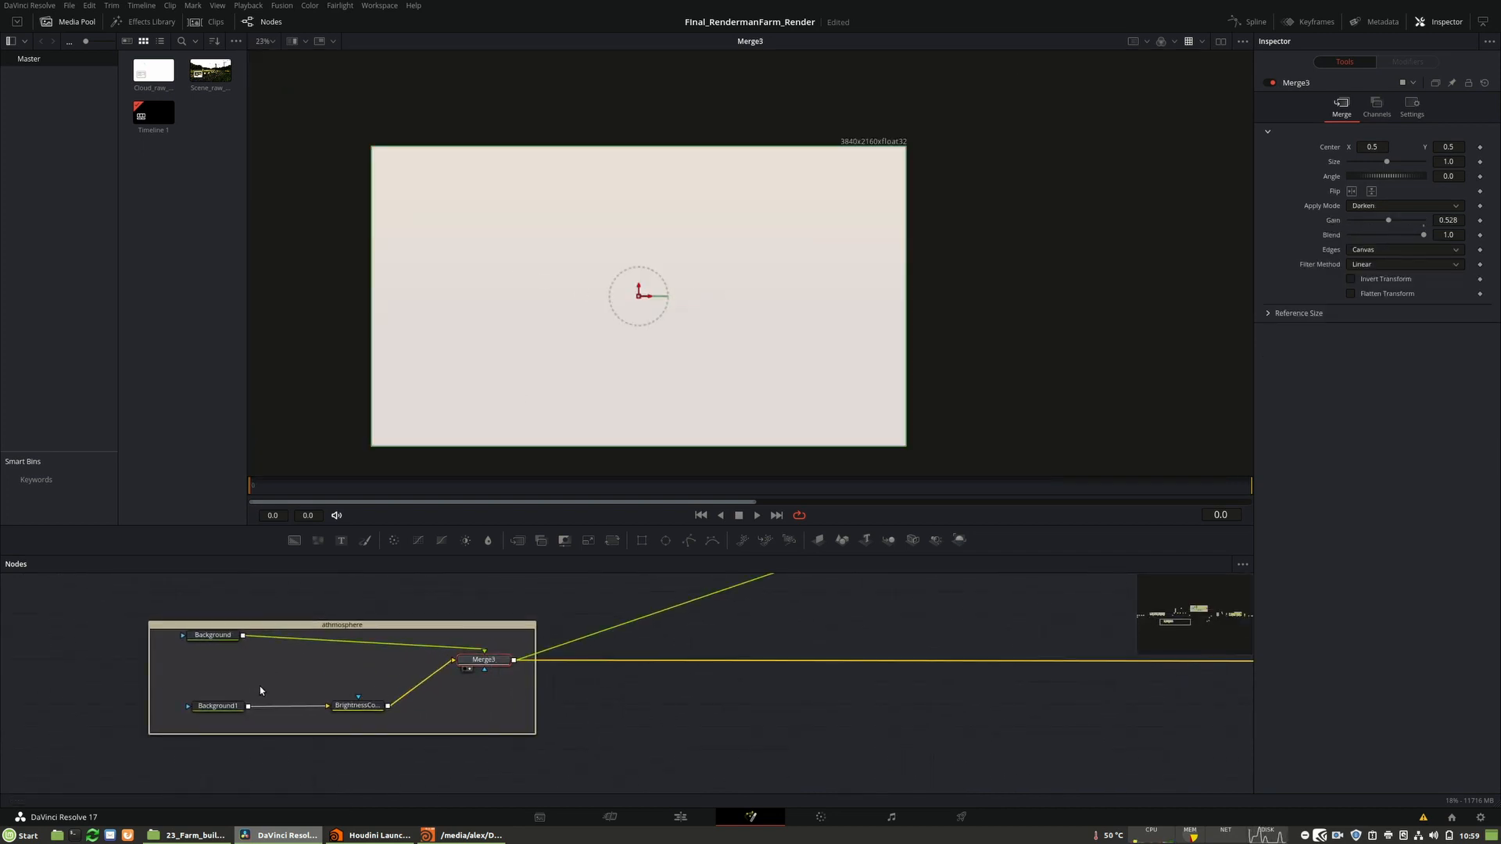
- Display Background, Background1 and their combination at Merge3 in the athmosphere group in turn
drag(213, 635, 545, 191)
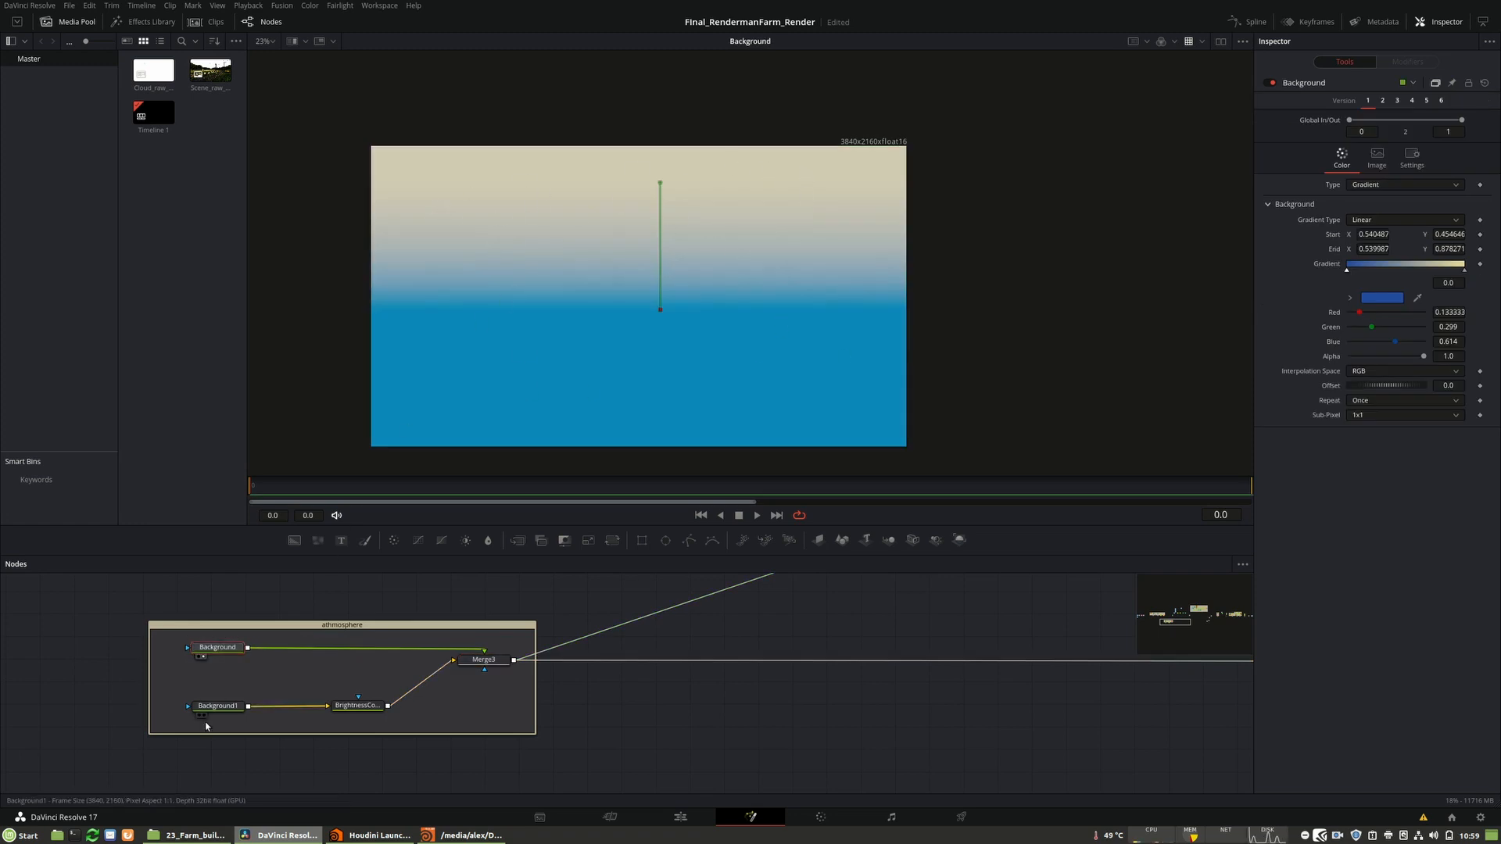
drag(226, 704, 685, 314)
click(482, 661)
key(2)
- Follow the atmosphere branch downstream and examine Merge1, where it joins the scene and clouds
middle_drag(585, 785, 583, 818)
middle_drag(807, 660, 554, 779)
middle_drag(883, 648, 603, 764)
middle_drag(856, 690, 476, 680)
click(558, 675)
key(2)
middle_drag(604, 668, 327, 730)
ctrl+scroll(758, 690, up, 2)
click(752, 682)
key(2)
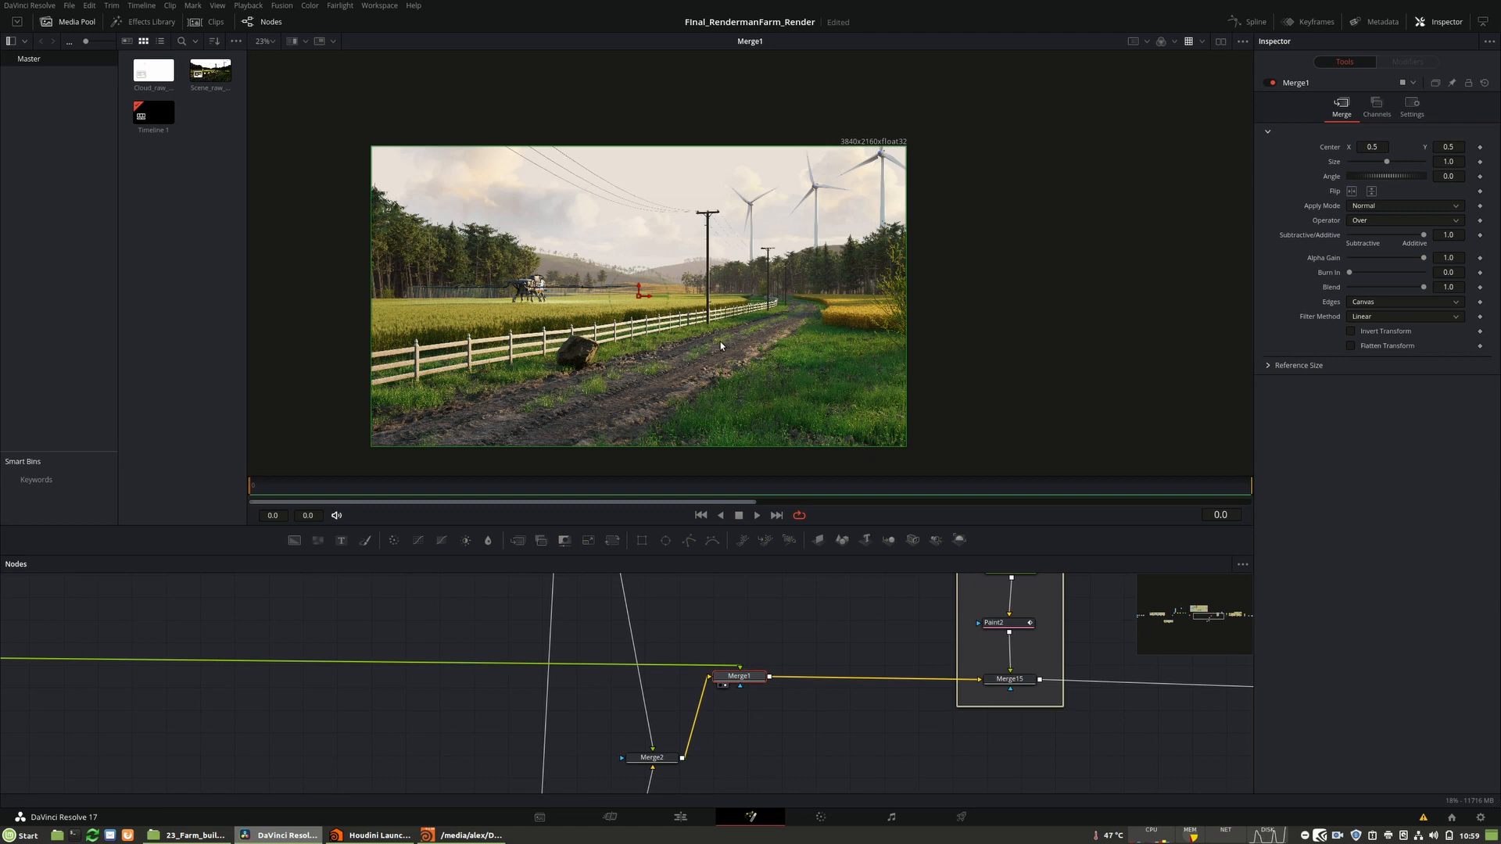
ctrl+scroll(693, 250, up, 2)
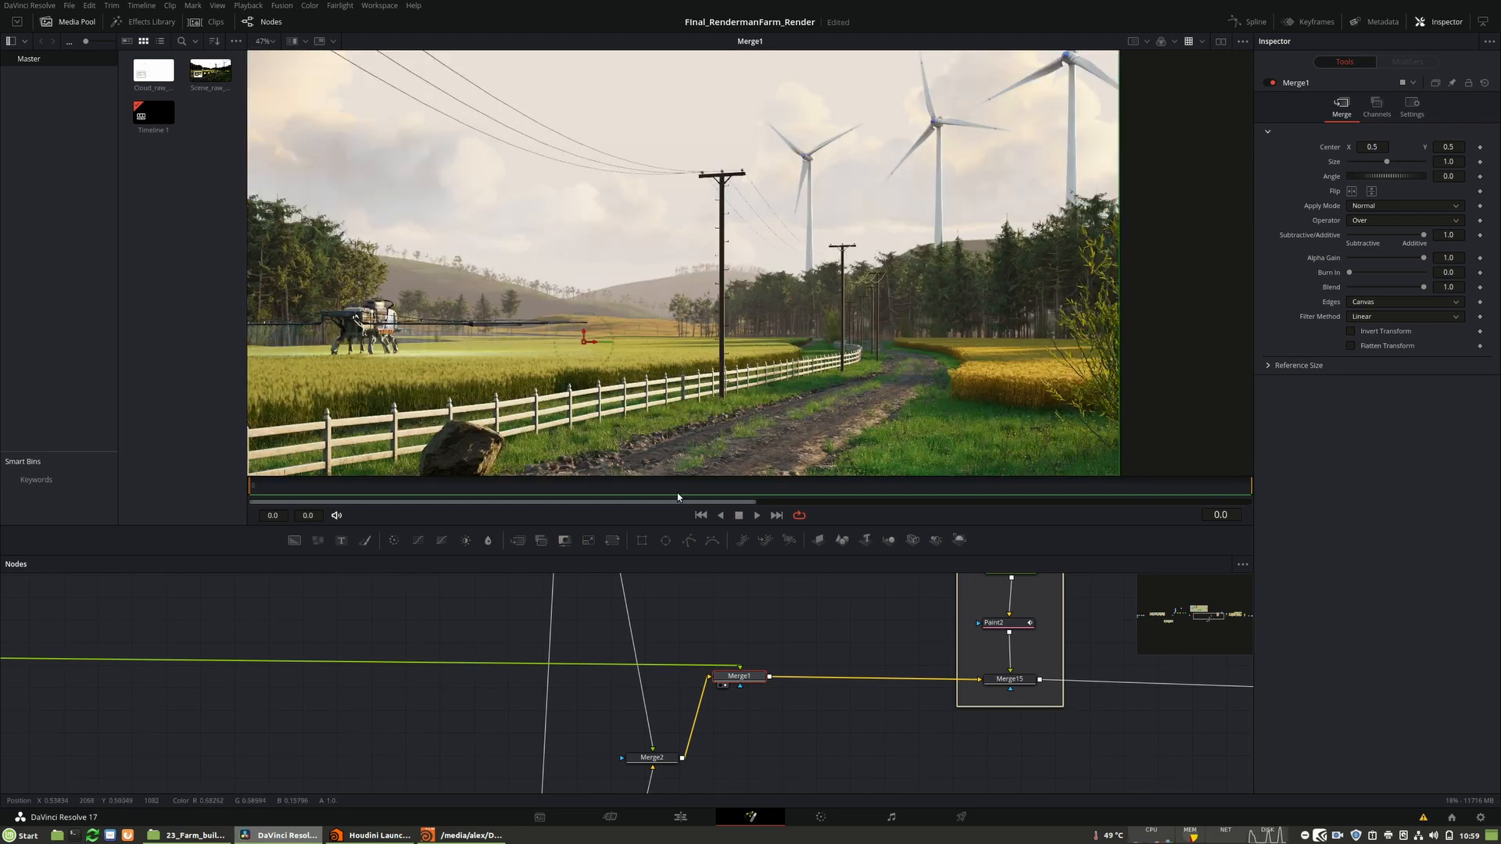
- Display Merge15 and compare it with Merge1 to examine the Color Dodge layer's contribution
middle_drag(852, 702, 559, 717)
middle_drag(932, 693, 822, 747)
click(607, 749)
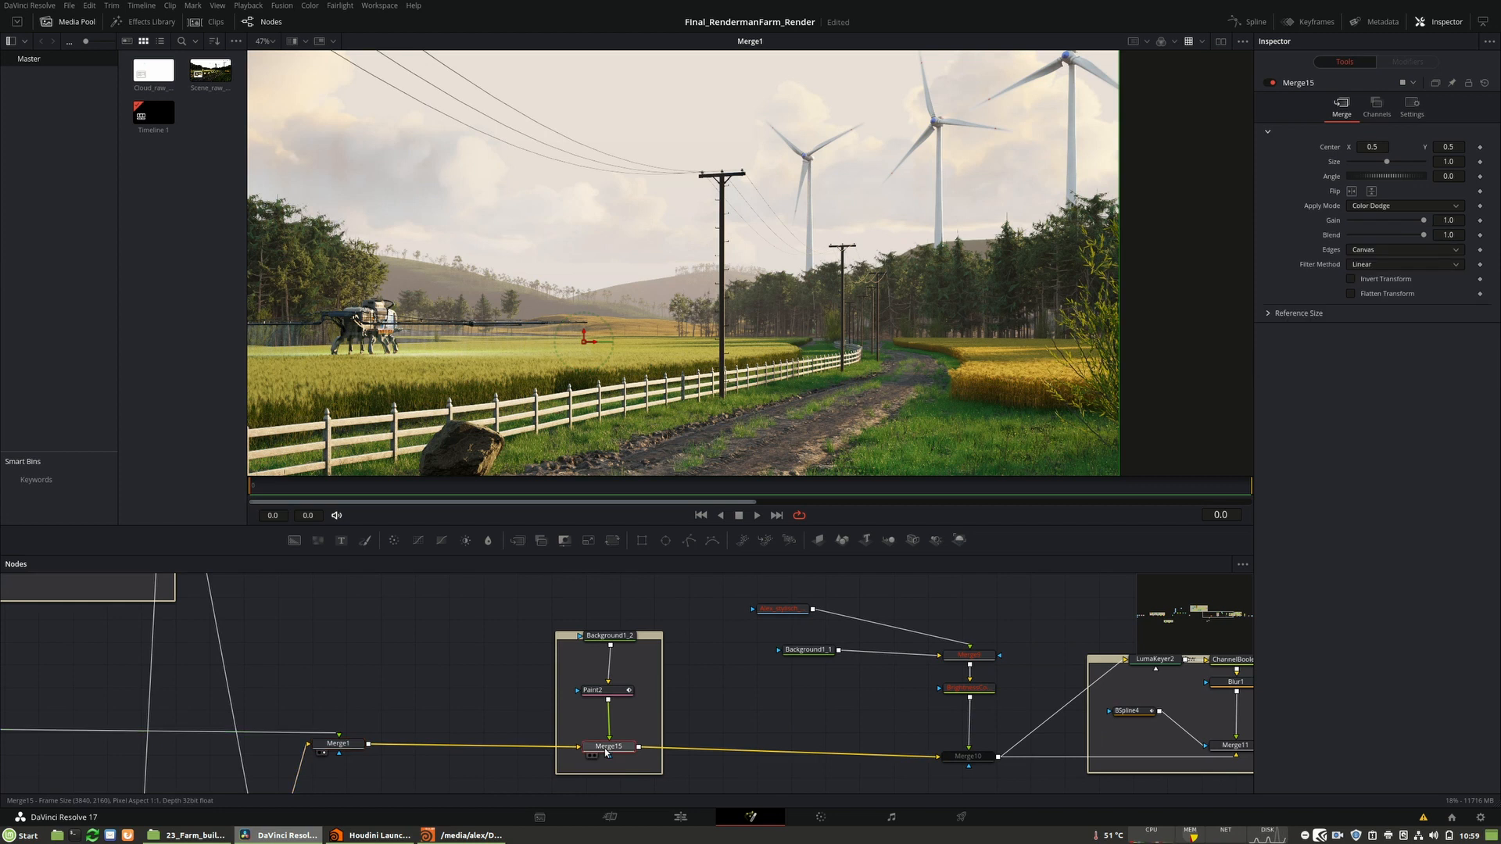
key(1)
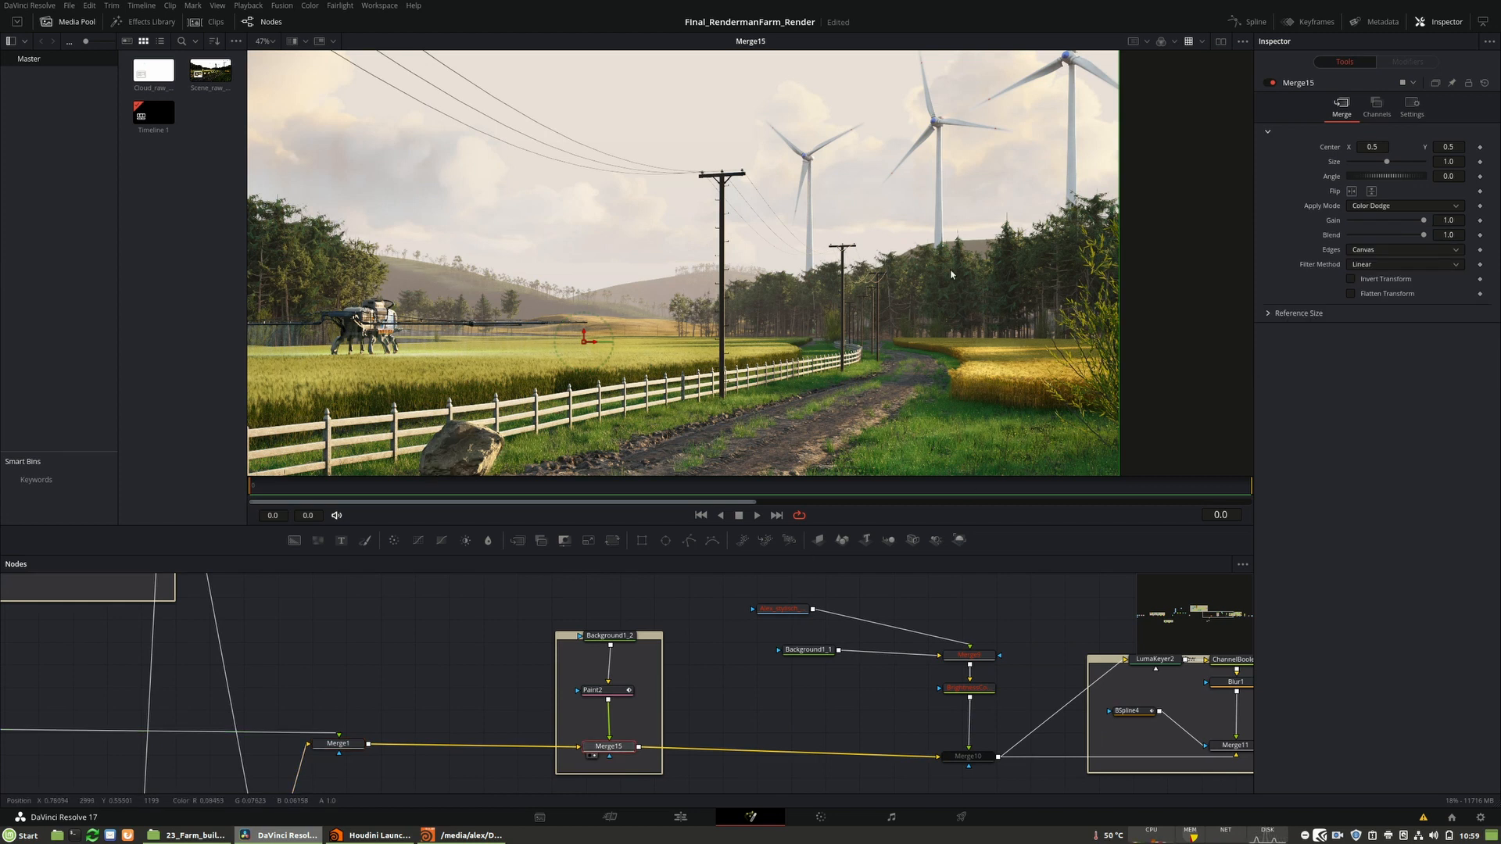
scroll(951, 274, down, 3)
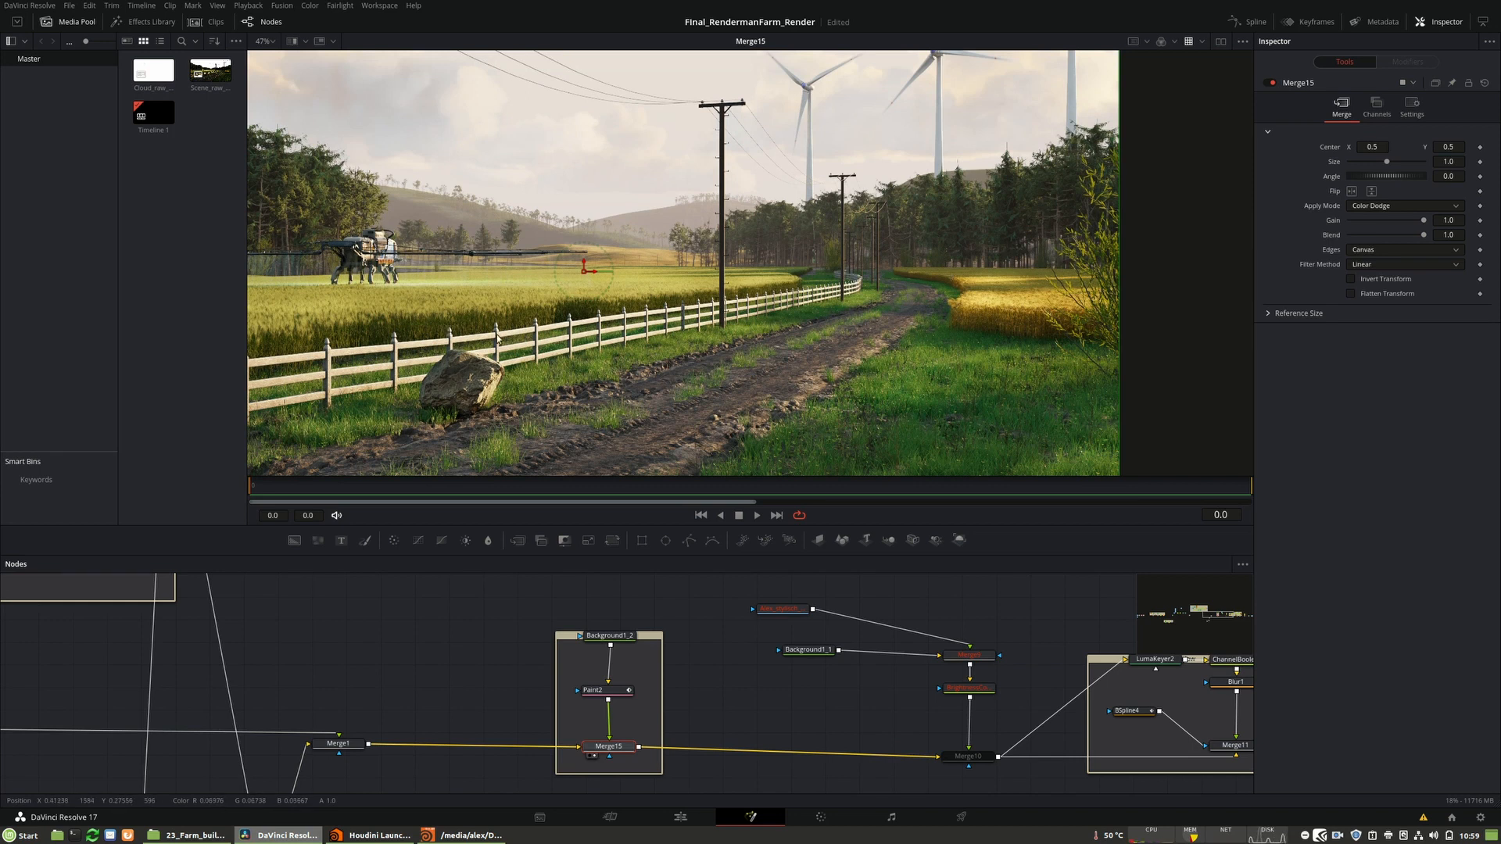
click(336, 743)
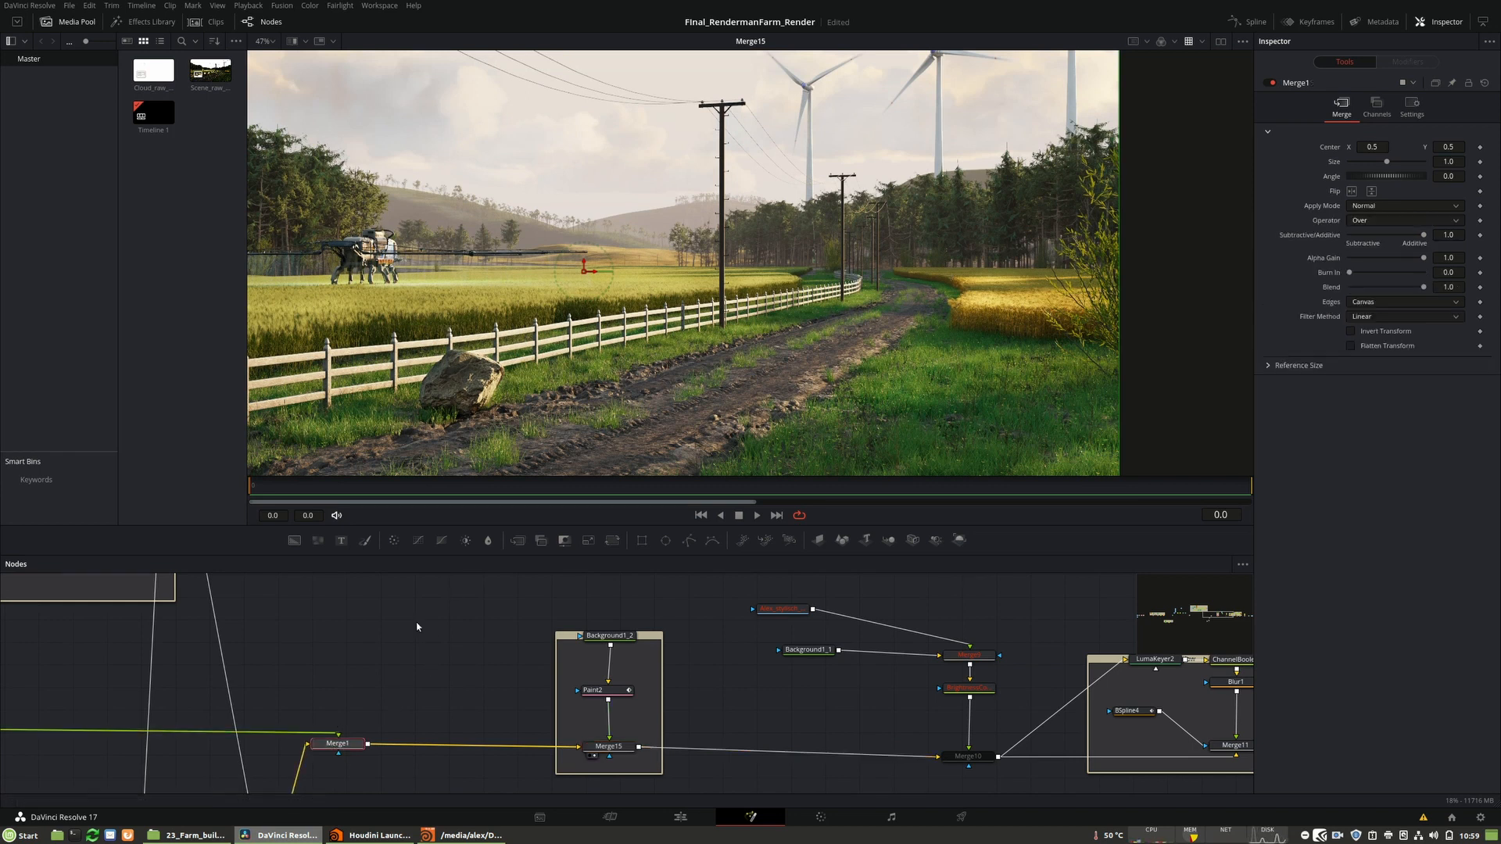
key(1)
click(608, 746)
key(1)
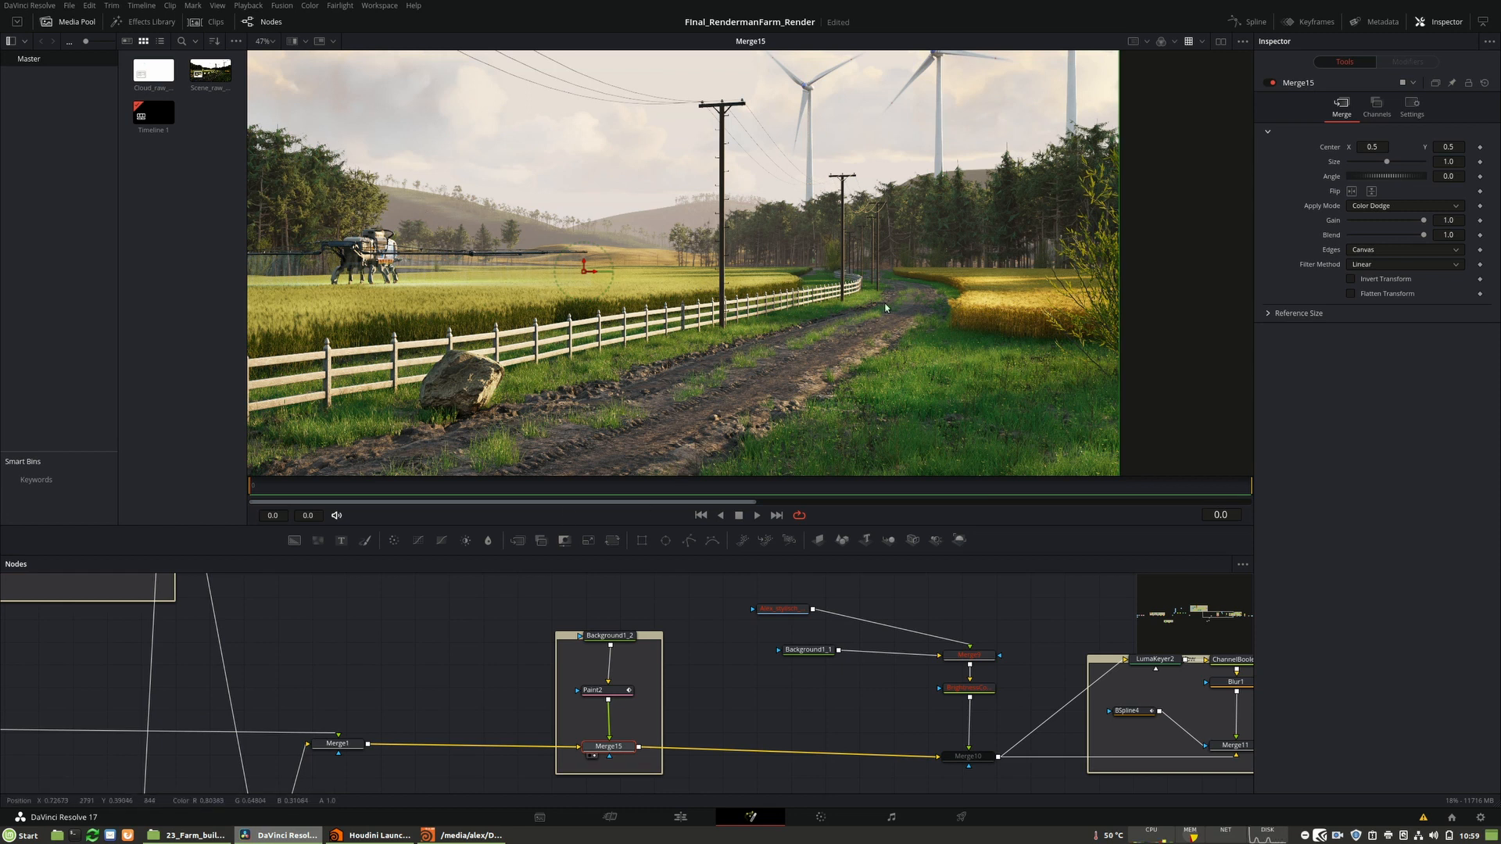
- Display Merge11 and then Merge13 of the sparkle group
middle_drag(848, 764, 738, 752)
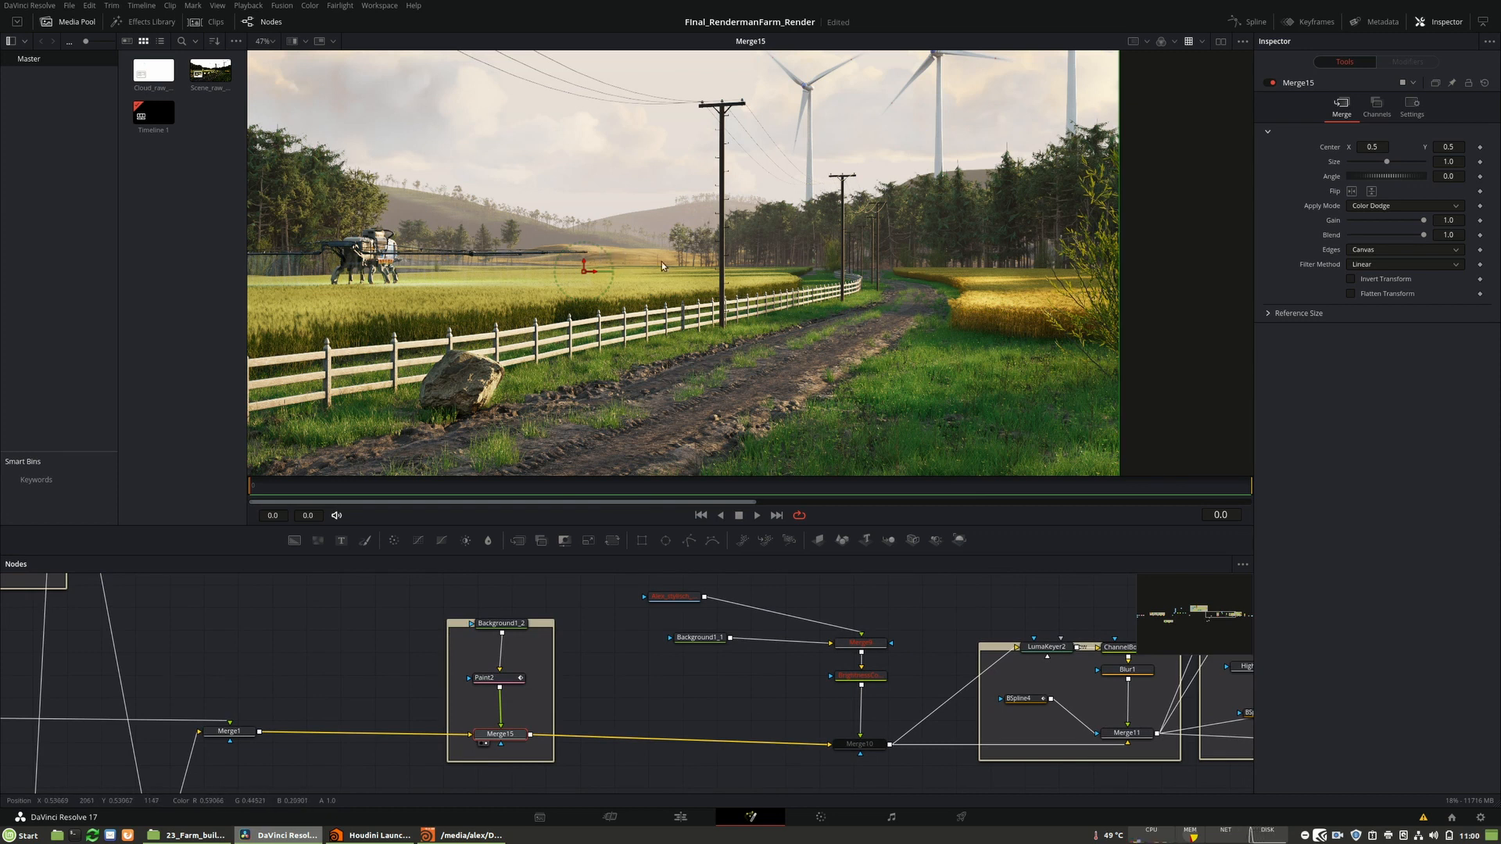
middle_drag(818, 717, 528, 719)
middle_drag(595, 778, 386, 773)
click(637, 736)
key(1)
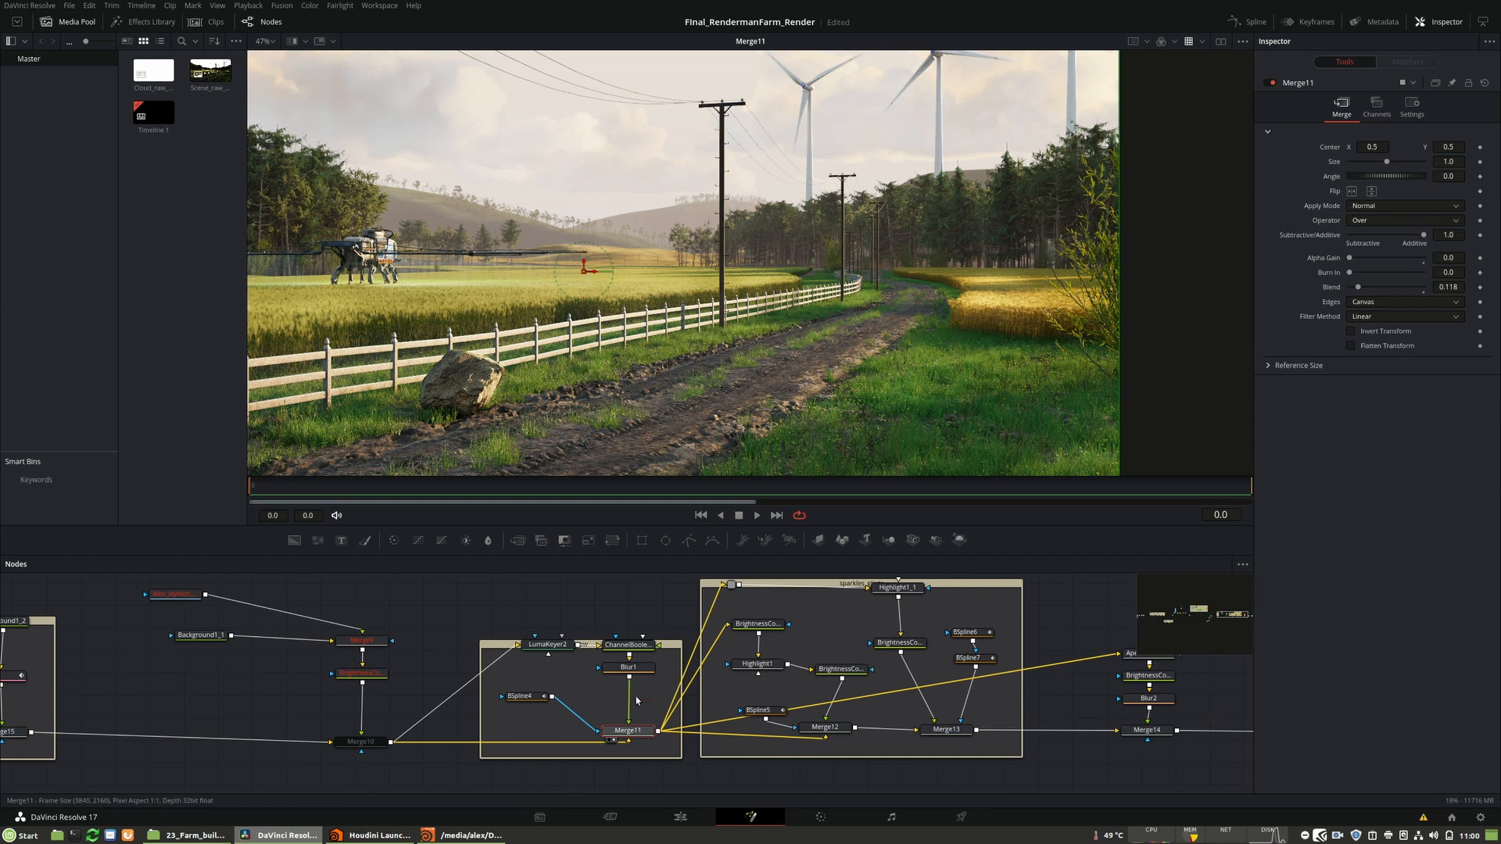
click(947, 729)
key(1)
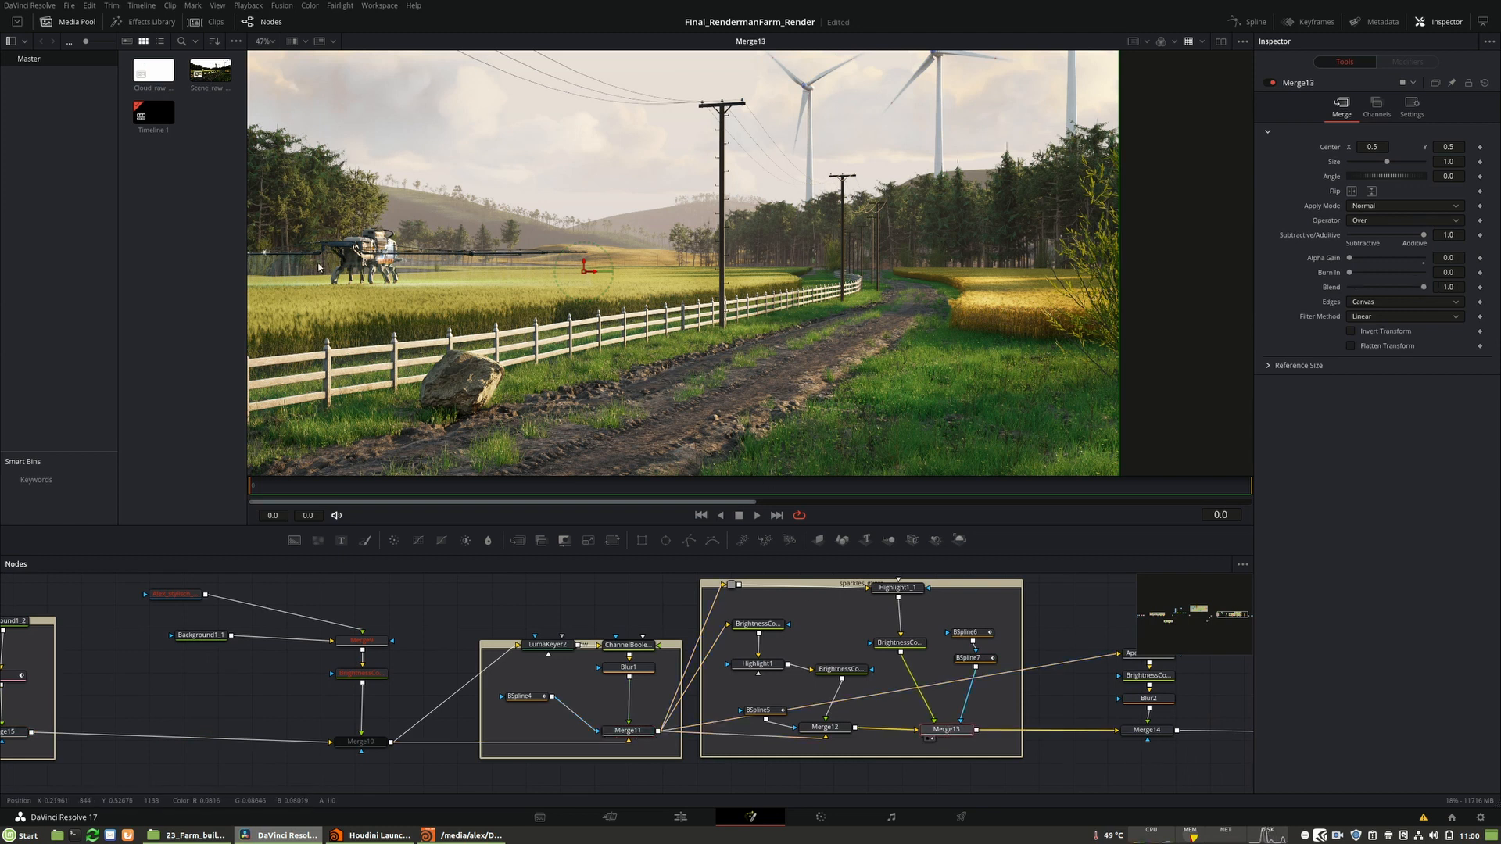
- Display Merge14, the merge that adds the aperture diffraction branch to the image
middle_drag(594, 345, 416, 332)
middle_drag(1181, 772, 812, 773)
click(786, 730)
key(1)
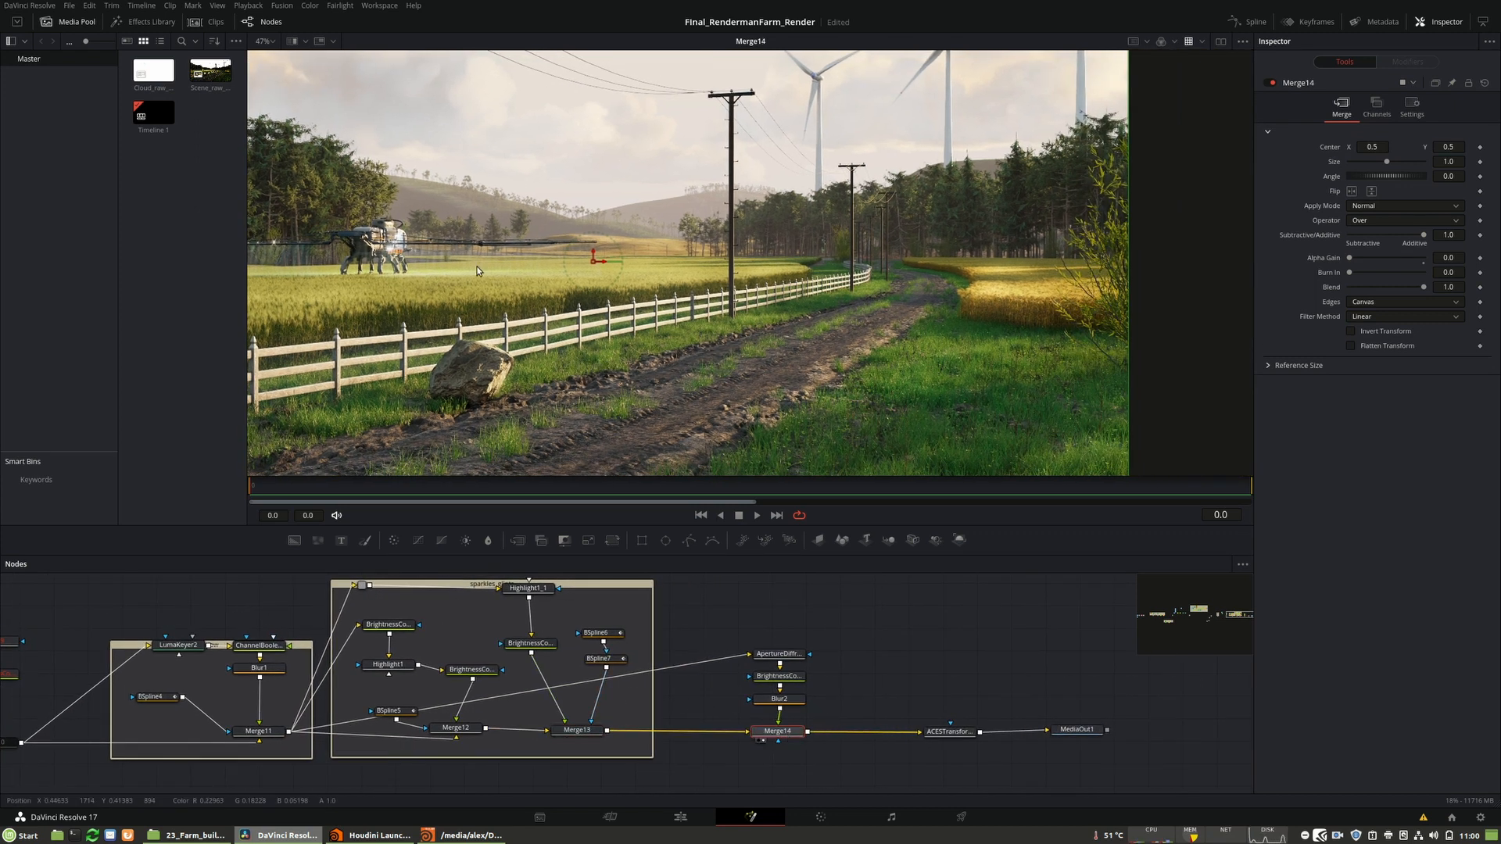
- Display ACESTransform1 and turn off the viewer LUT
click(949, 731)
key(1)
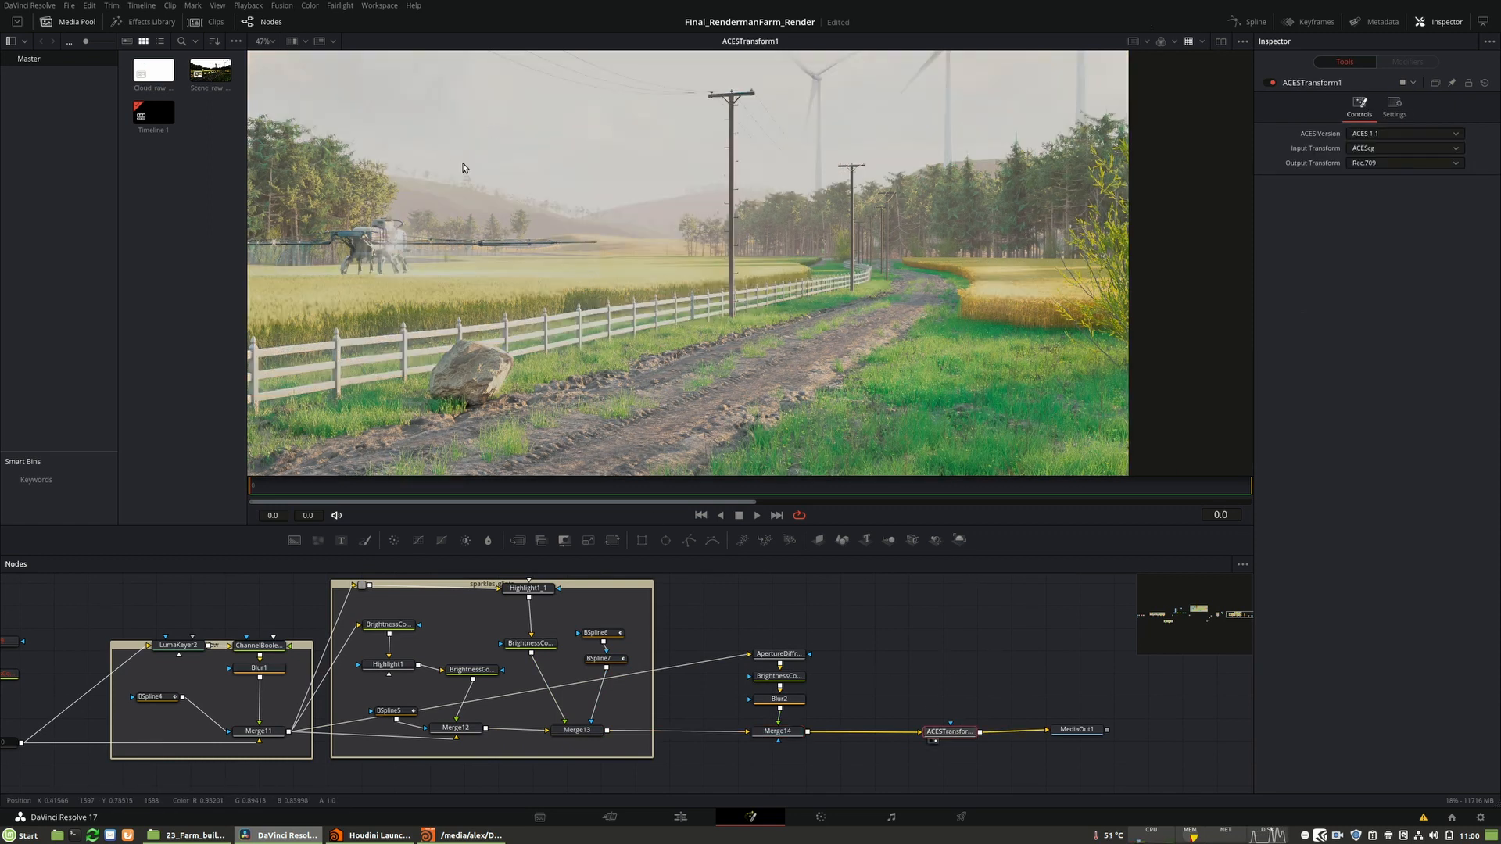
click(1187, 41)
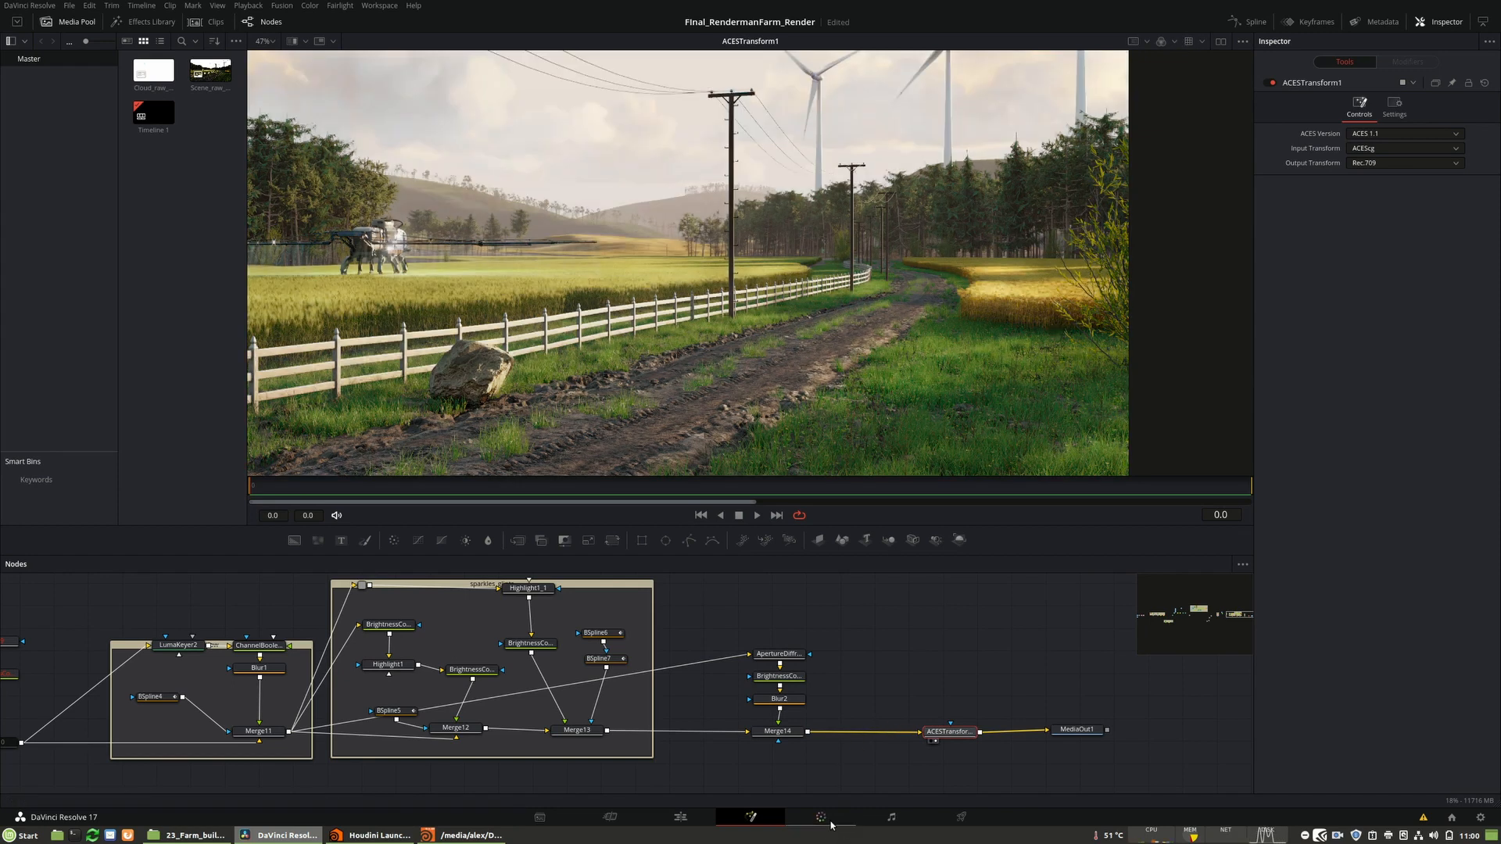
- Switch to the Color page and select the init_tint node
click(855, 823)
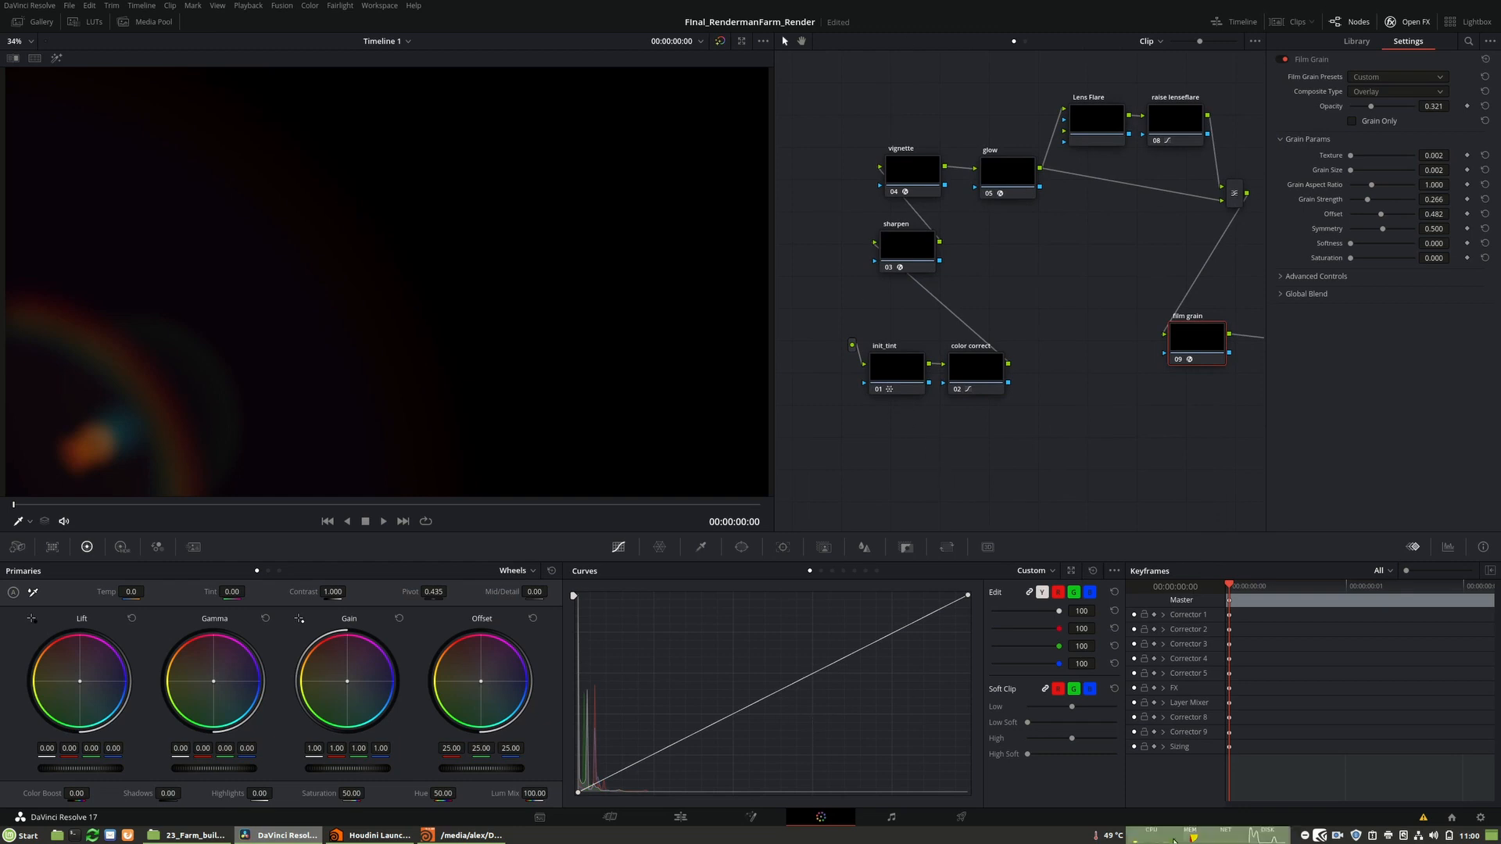
middle_drag(935, 467, 902, 485)
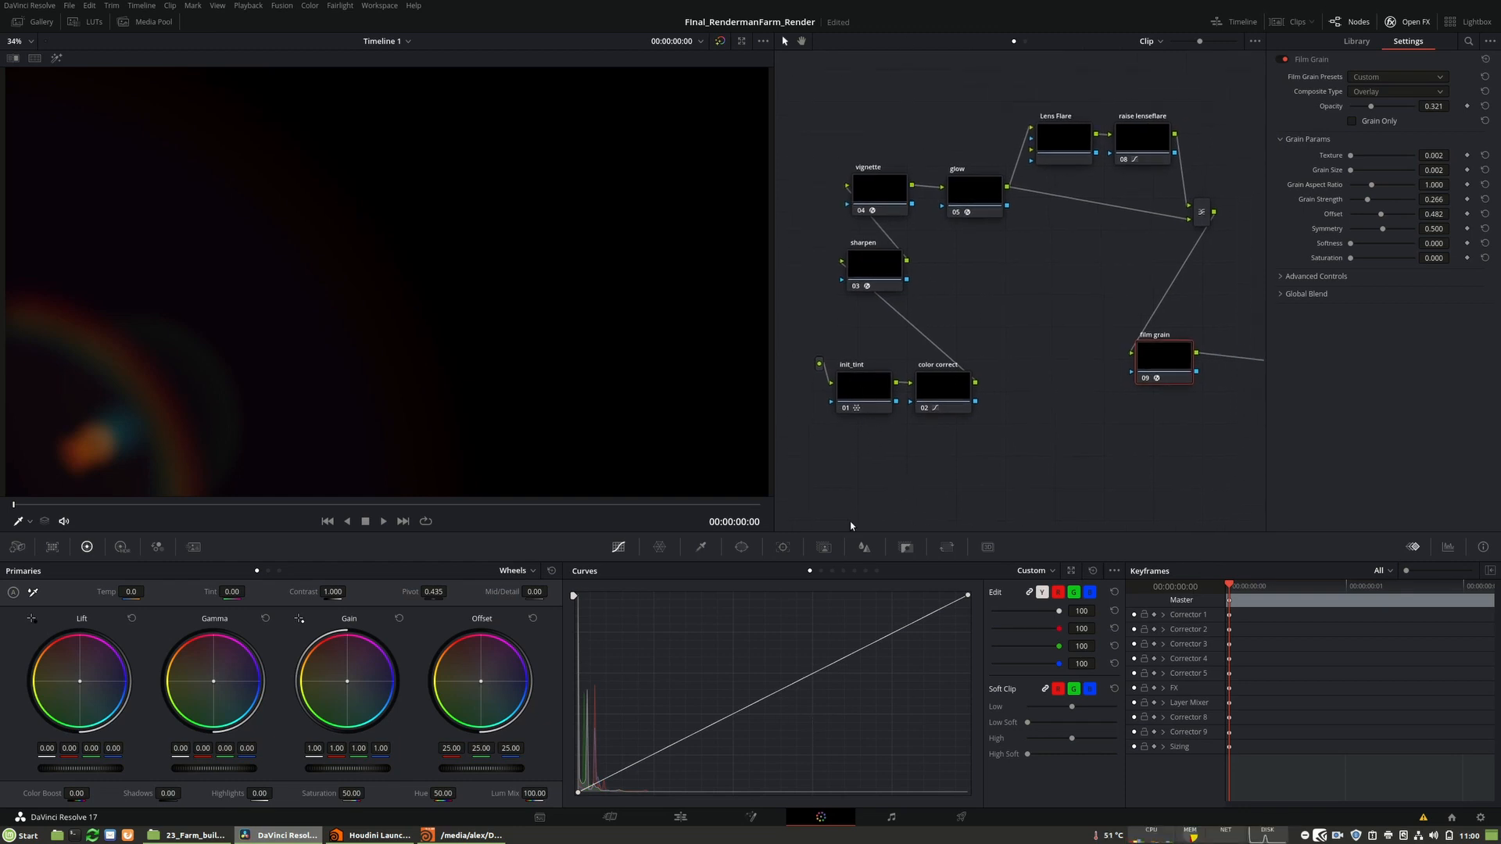
click(869, 399)
- Connect the color correct node straight to the clip output to preview the grade up to that node
middle_drag(929, 451, 844, 453)
drag(891, 386, 1206, 367)
mouse_move(907, 429)
middle_down()
mouse_move(1040, 452)
mouse_move(1015, 474)
mouse_move(919, 450)
middle_up()
drag(885, 456, 1226, 430)
middle_drag(923, 341, 950, 363)
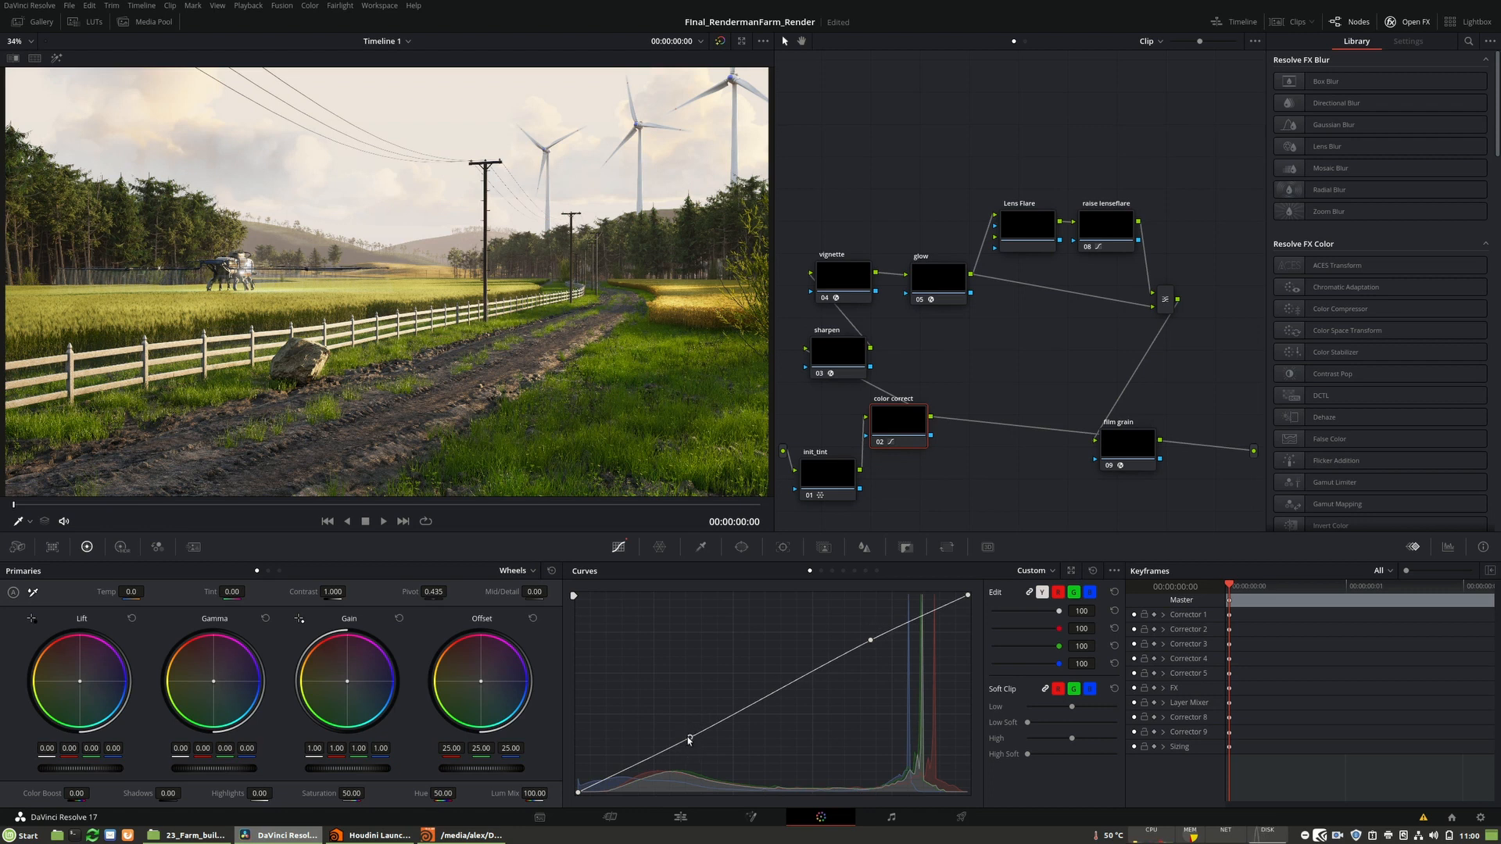
- Connect the sharpen, vignette and glow nodes to the clip output in turn to preview each effect
middle_drag(949, 449, 930, 451)
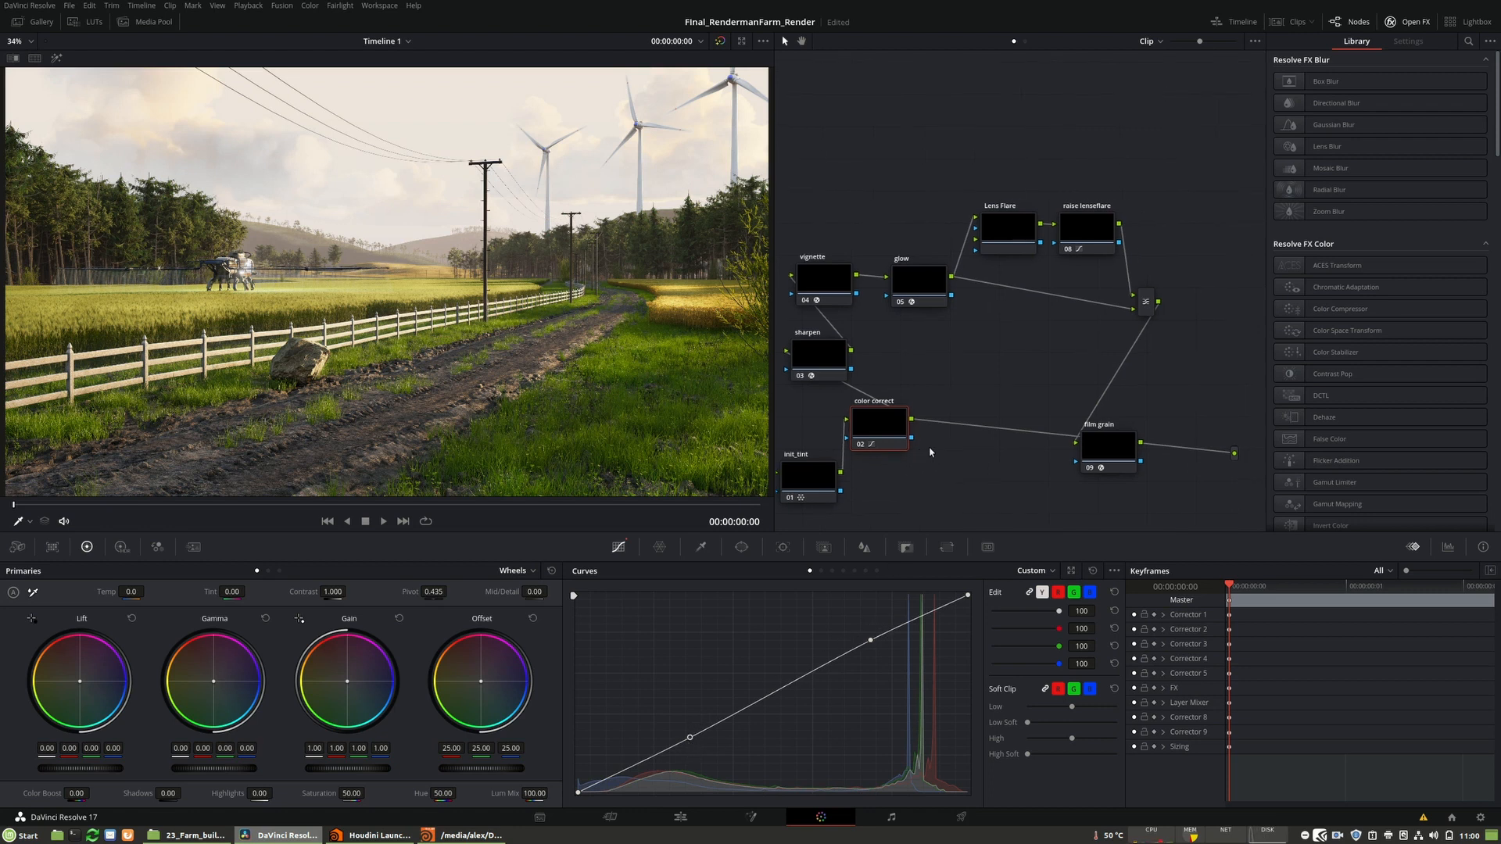
drag(919, 365, 1233, 454)
drag(857, 277, 1233, 453)
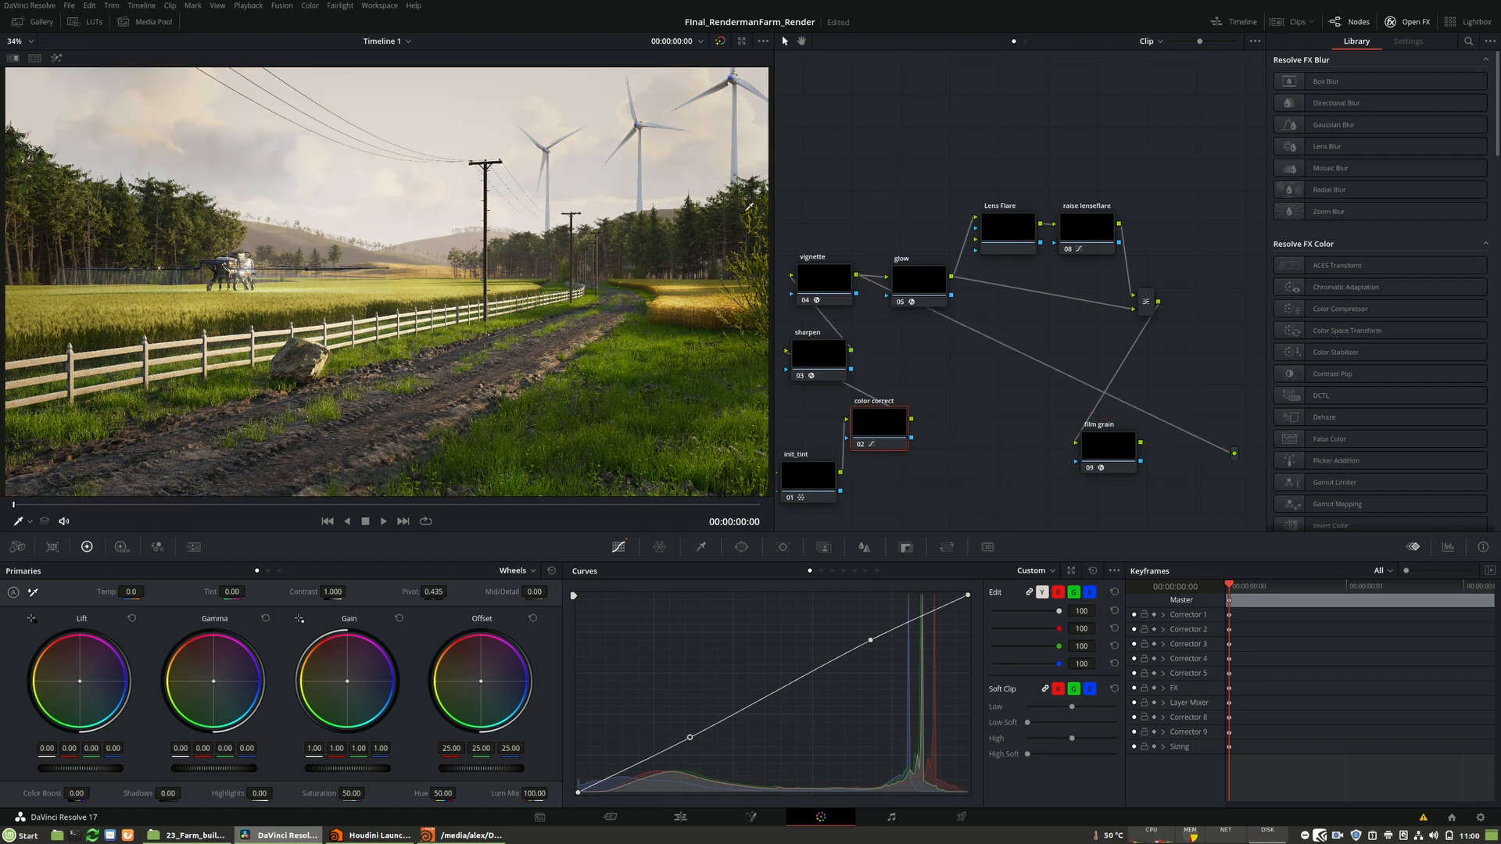
drag(952, 276, 1233, 454)
- Connect the Lens Flare node to the clip output and examine the isolated flare
middle_drag(987, 351, 937, 372)
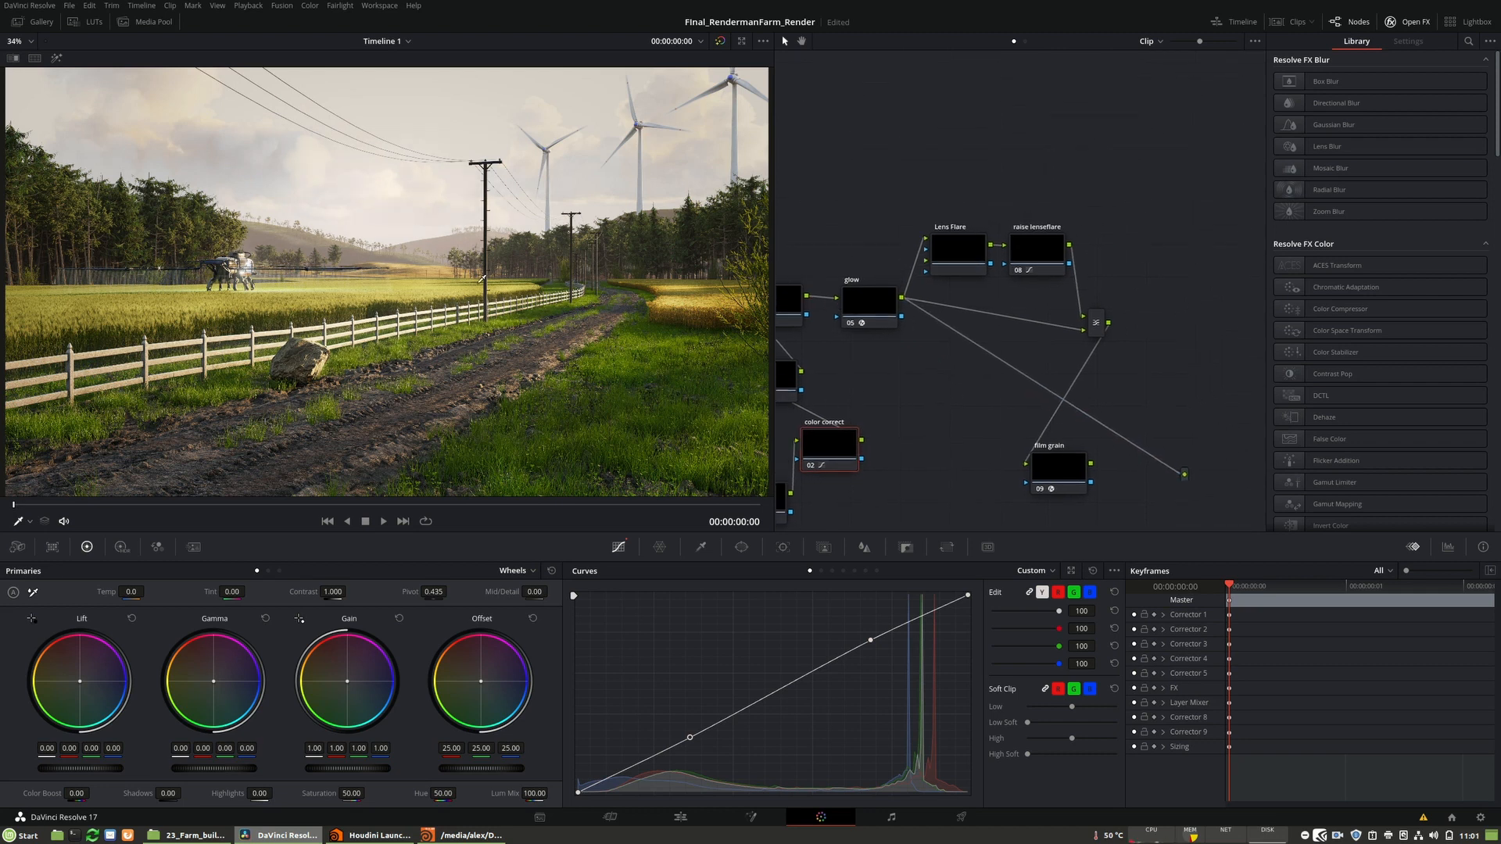
drag(990, 245, 1183, 475)
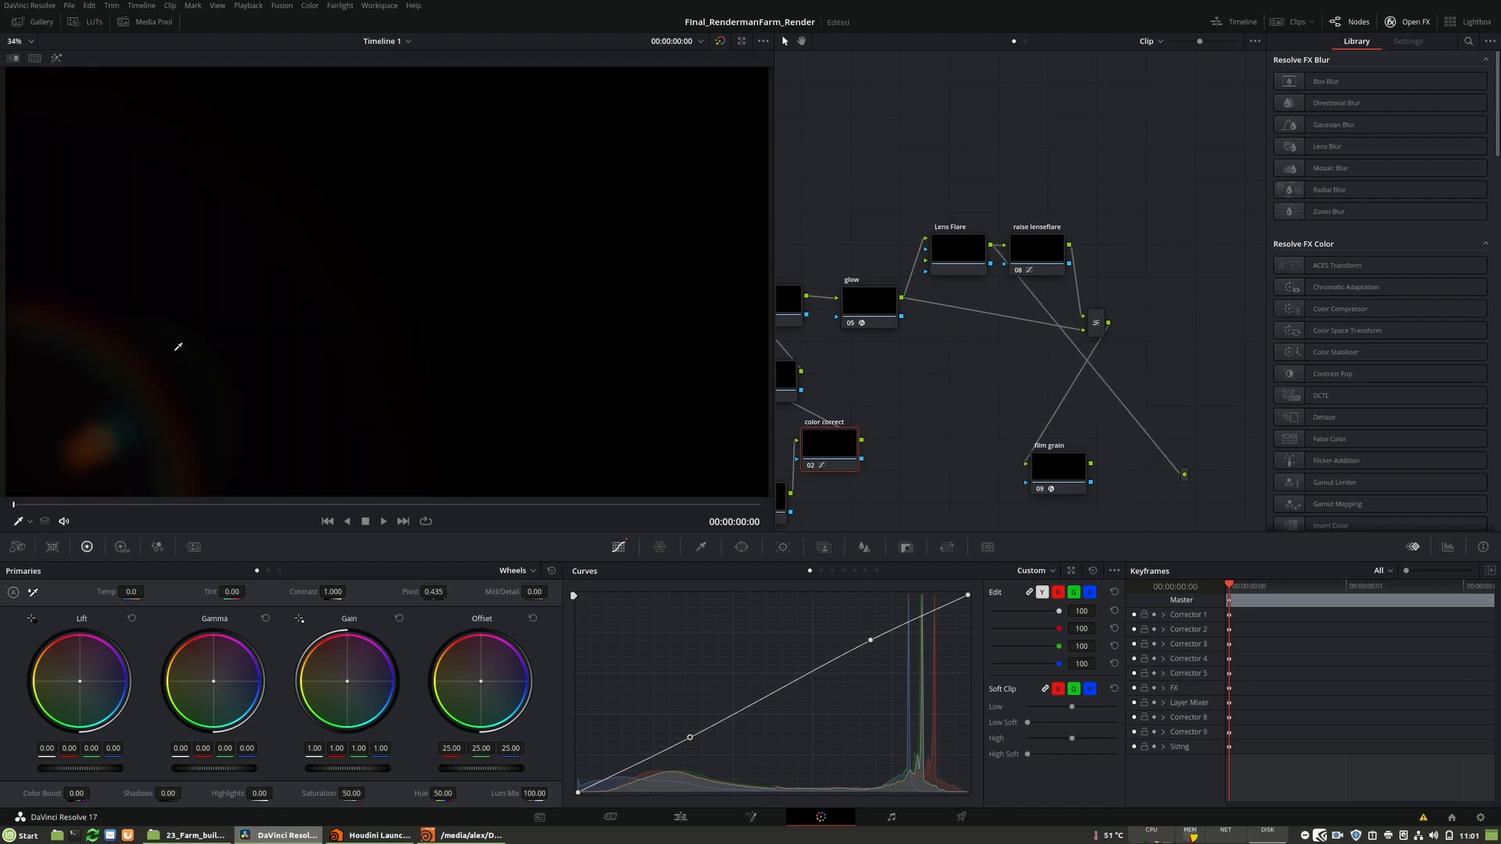
middle_drag(137, 308, 253, 230)
middle_drag(425, 242, 290, 337)
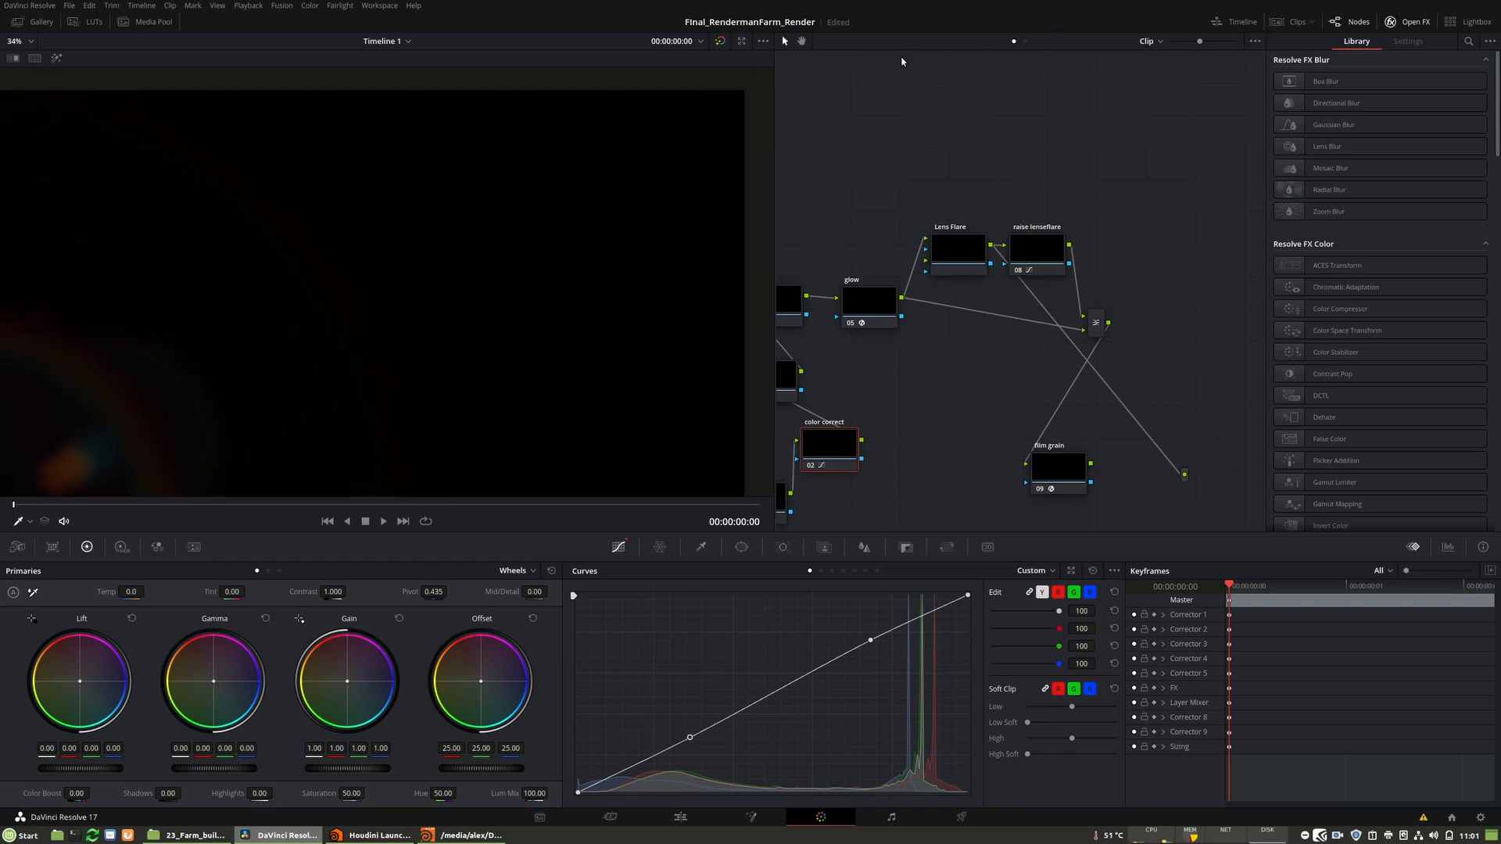
- Connect the layer mixer to the clip output to preview the lens flare composited over the scene
drag(1108, 323, 1184, 475)
middle_drag(156, 367, 216, 329)
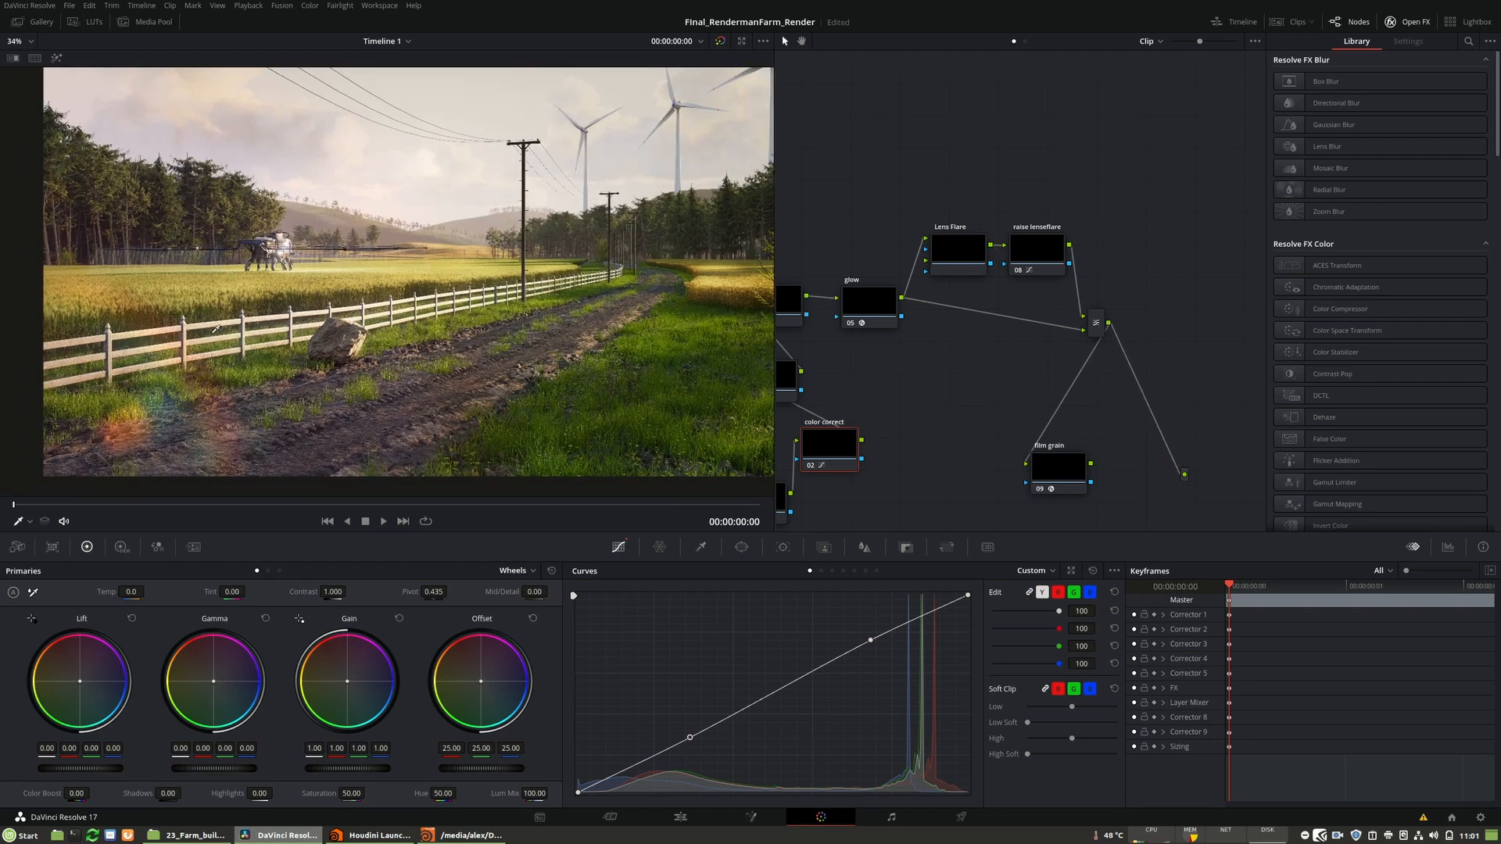
middle_drag(309, 283, 288, 303)
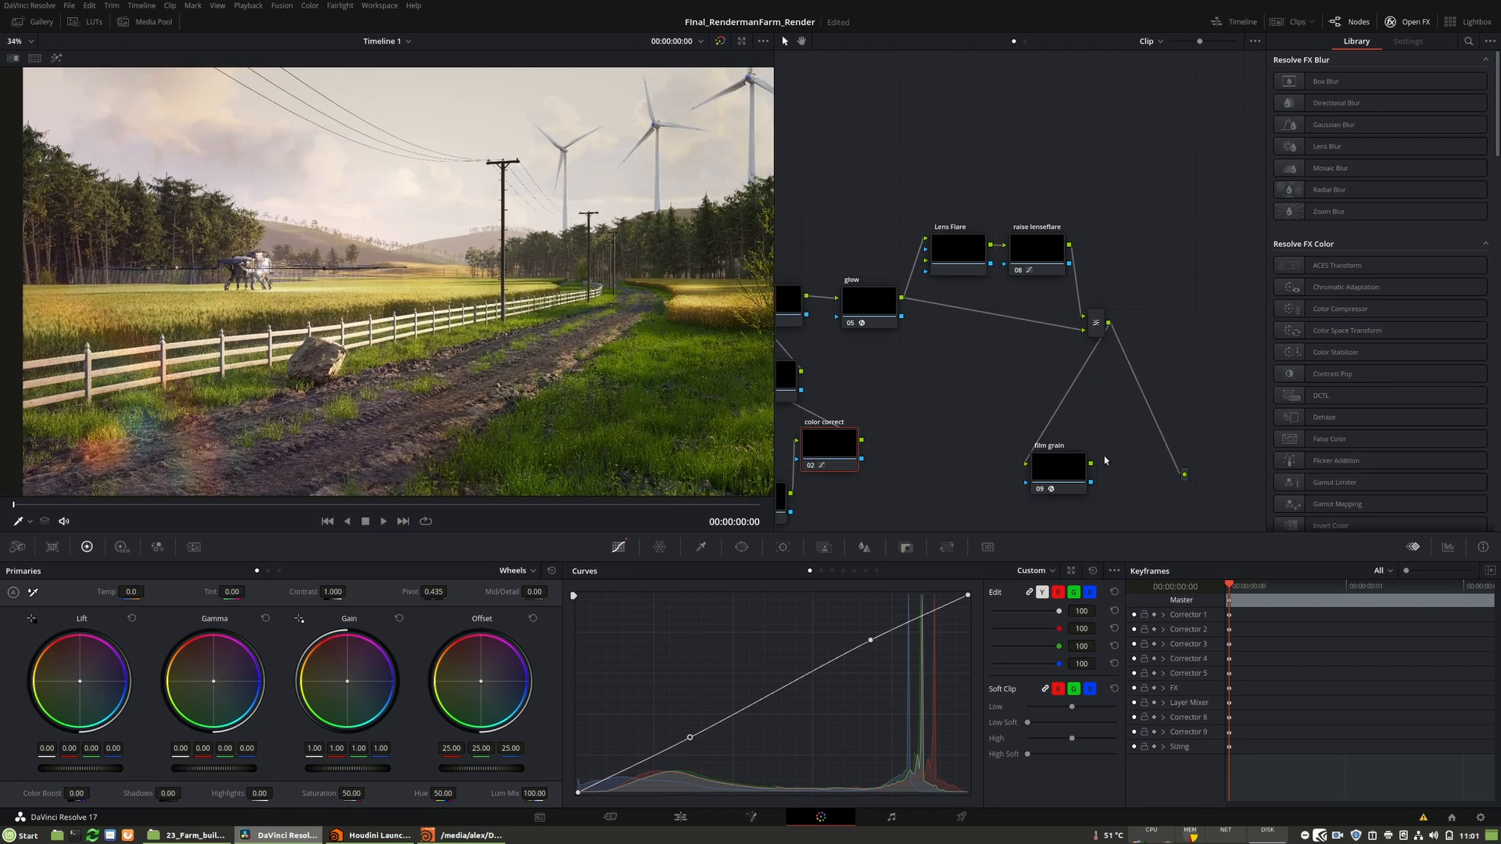
- Connect the film grain node to the clip output and inspect the grain around the farm robot up close
drag(1061, 484, 1183, 474)
drag(1095, 460, 1137, 457)
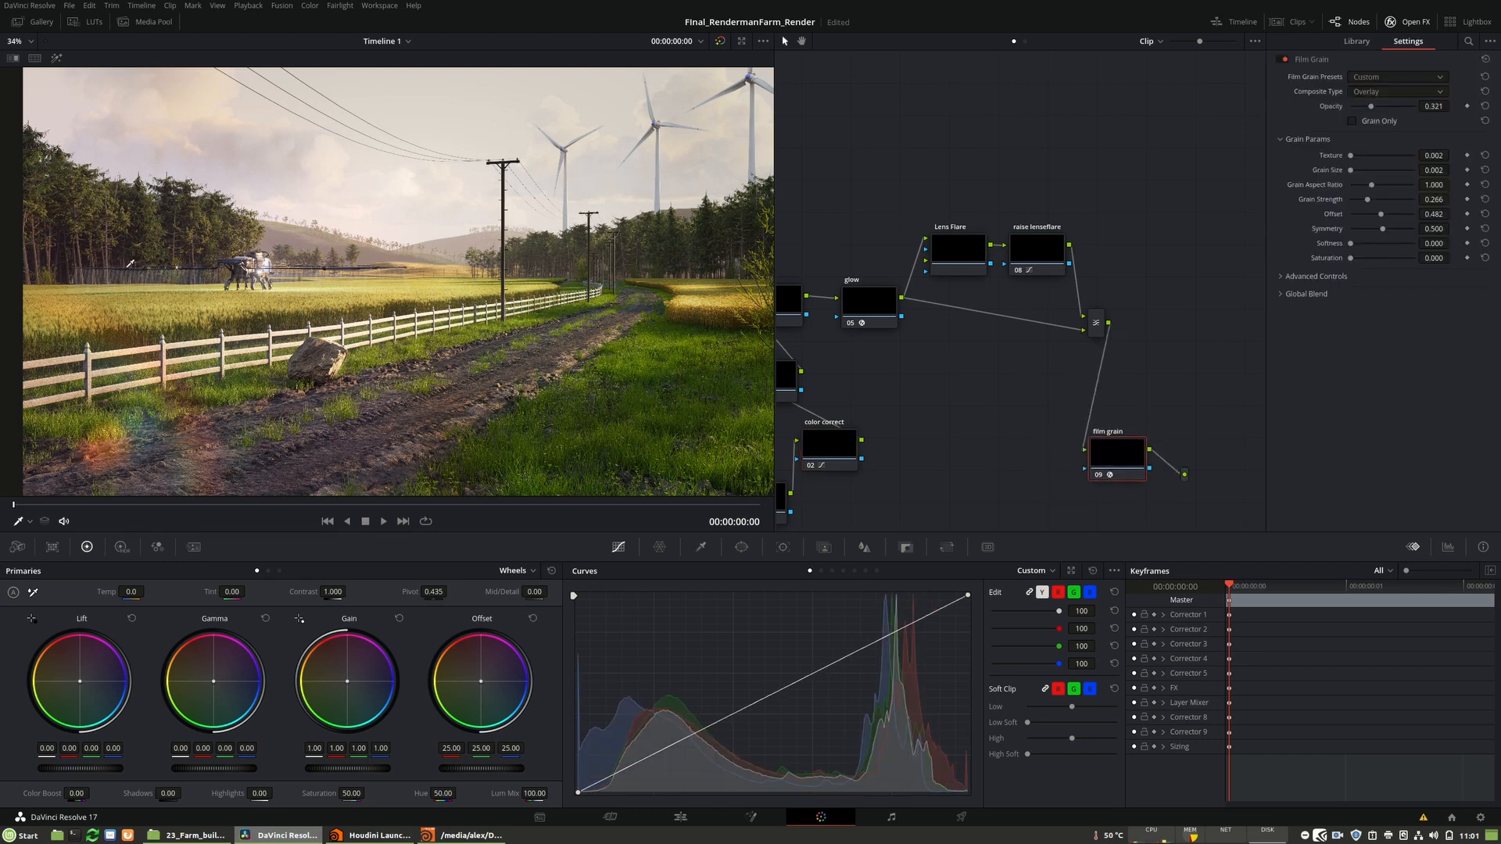
middle_drag(131, 263, 103, 271)
scroll(172, 316, up, 8)
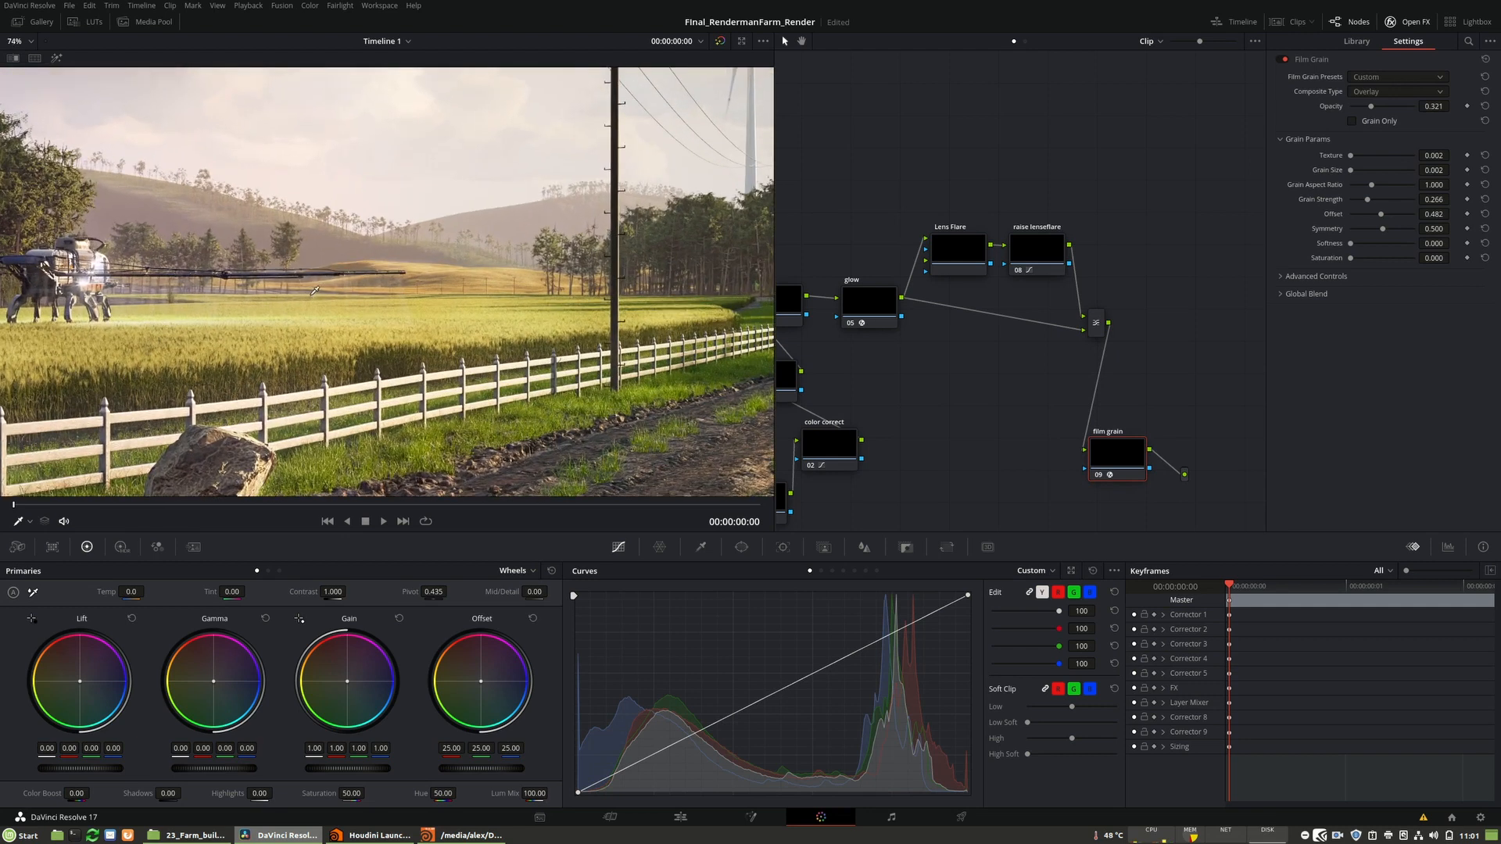
middle_drag(316, 332, 425, 305)
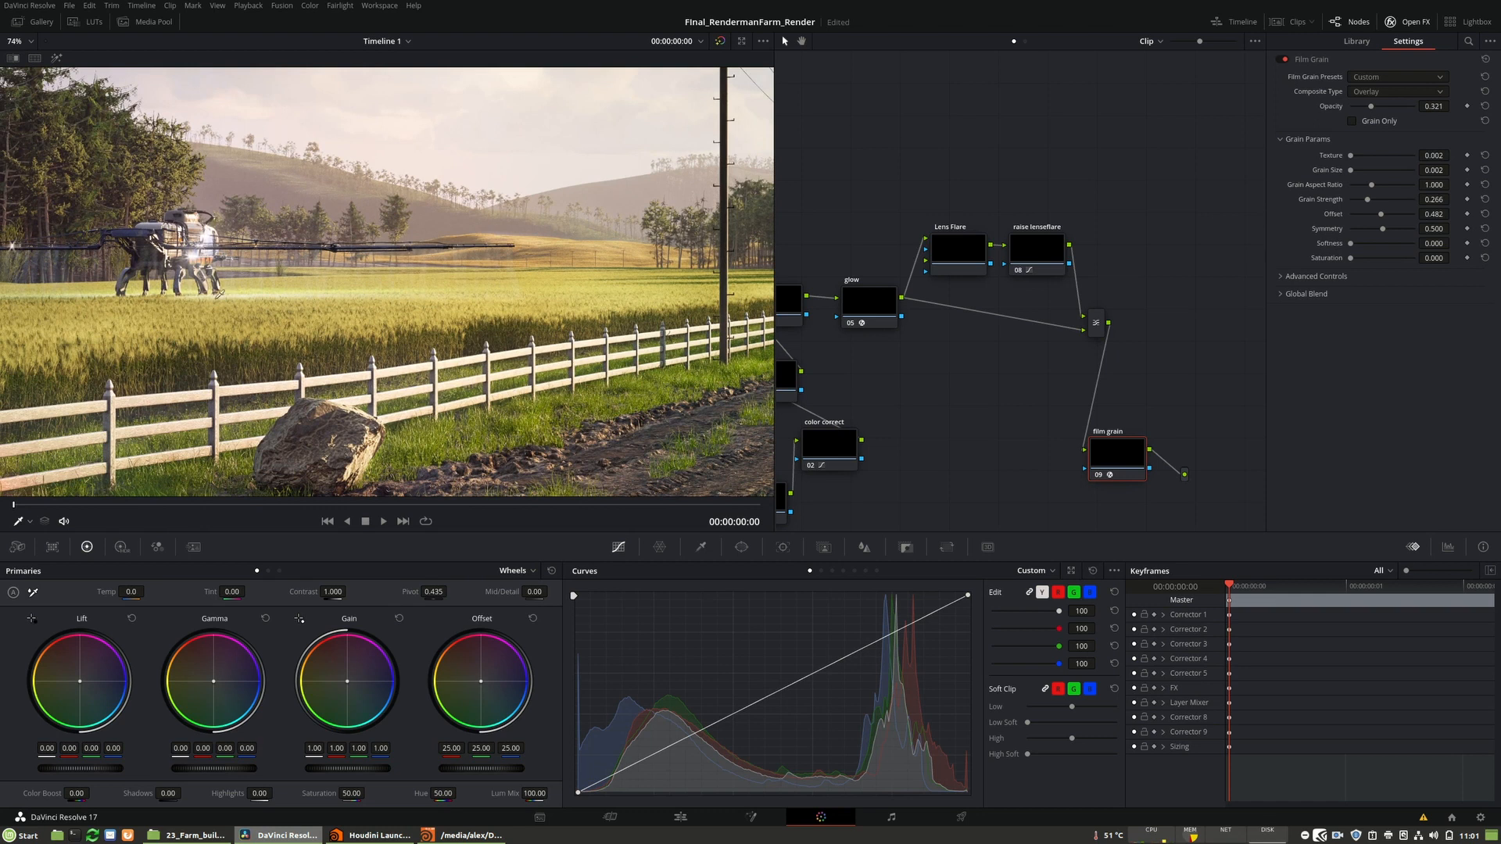
middle_drag(242, 312, 273, 365)
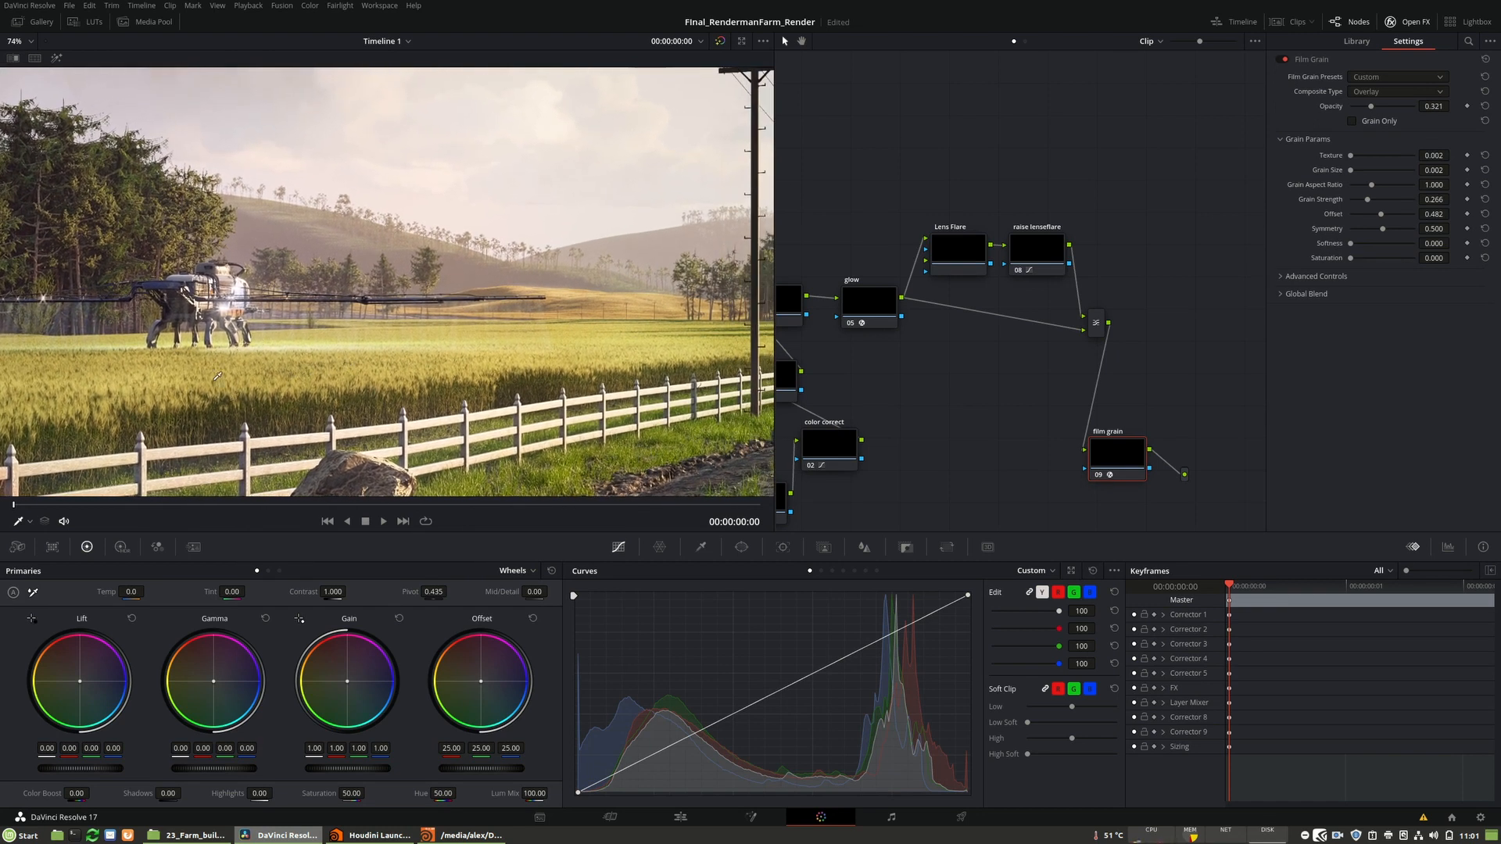
- Reposition the film grain node between the layer mixer and the clip output
drag(1109, 444, 1153, 393)
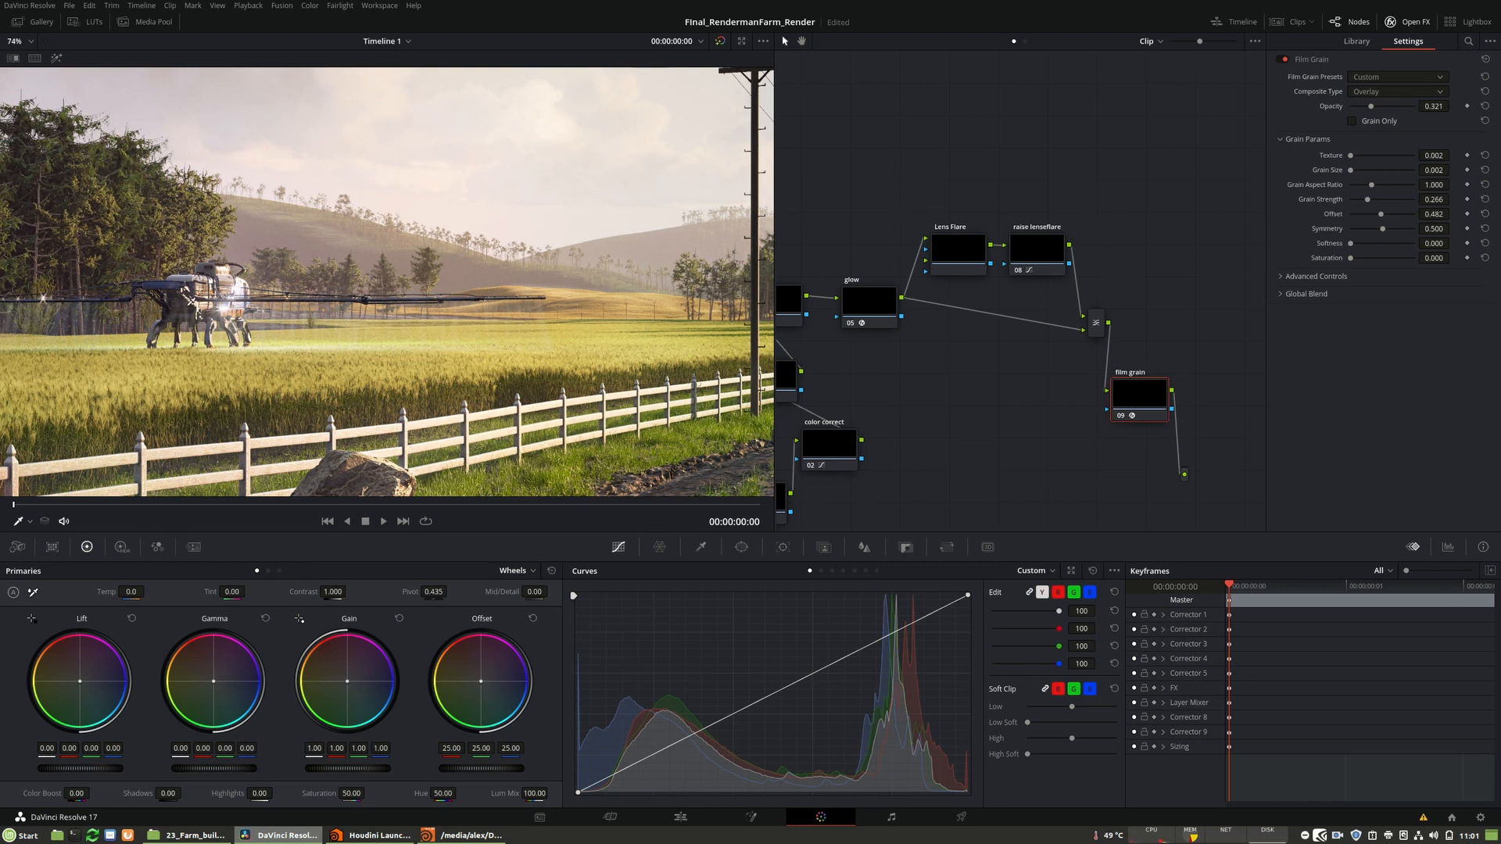
drag(1136, 405, 1142, 397)
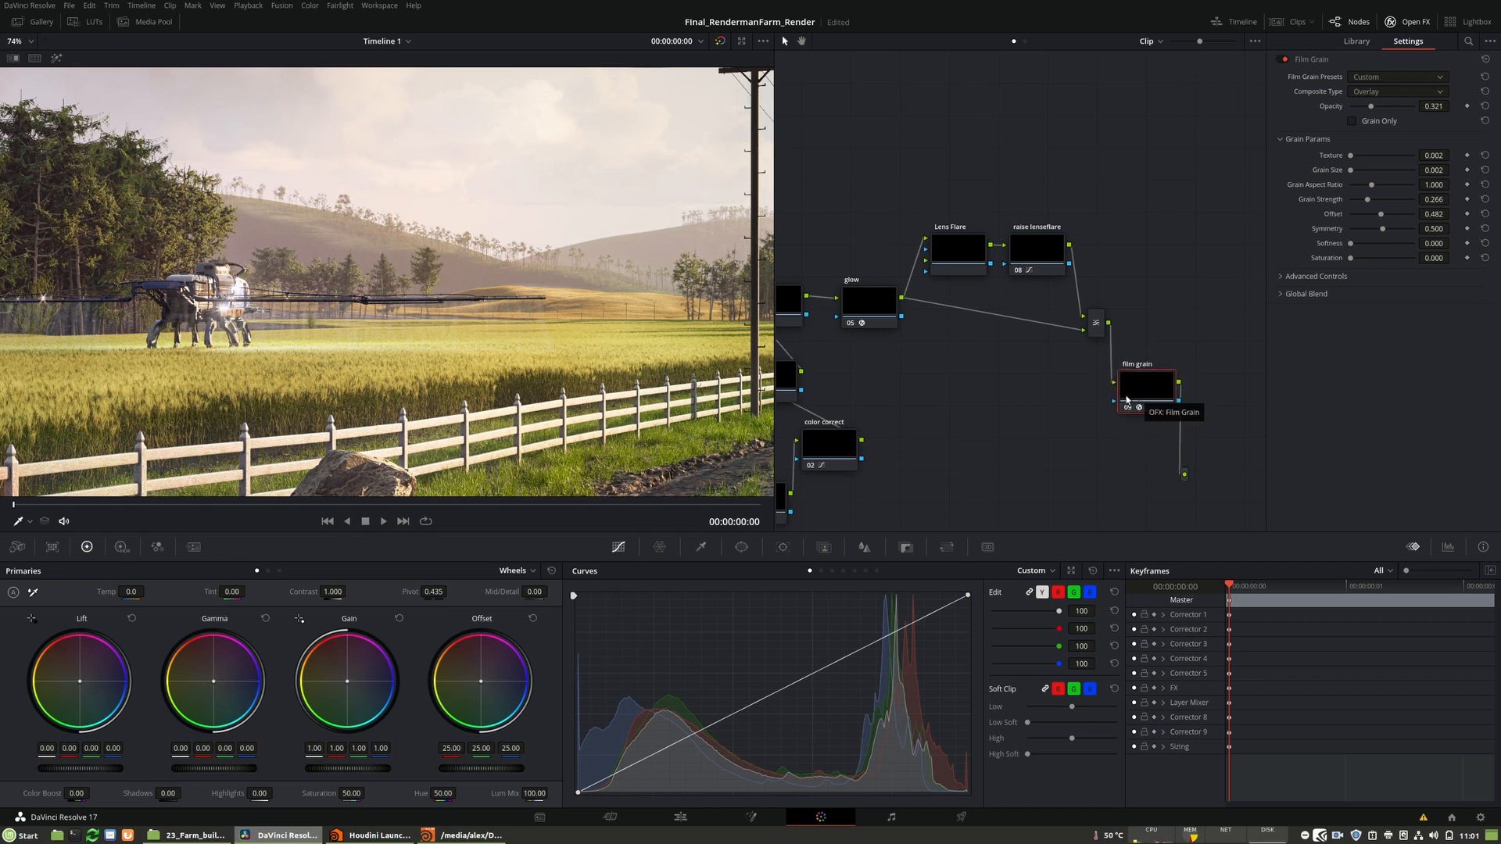
drag(1127, 399, 1120, 405)
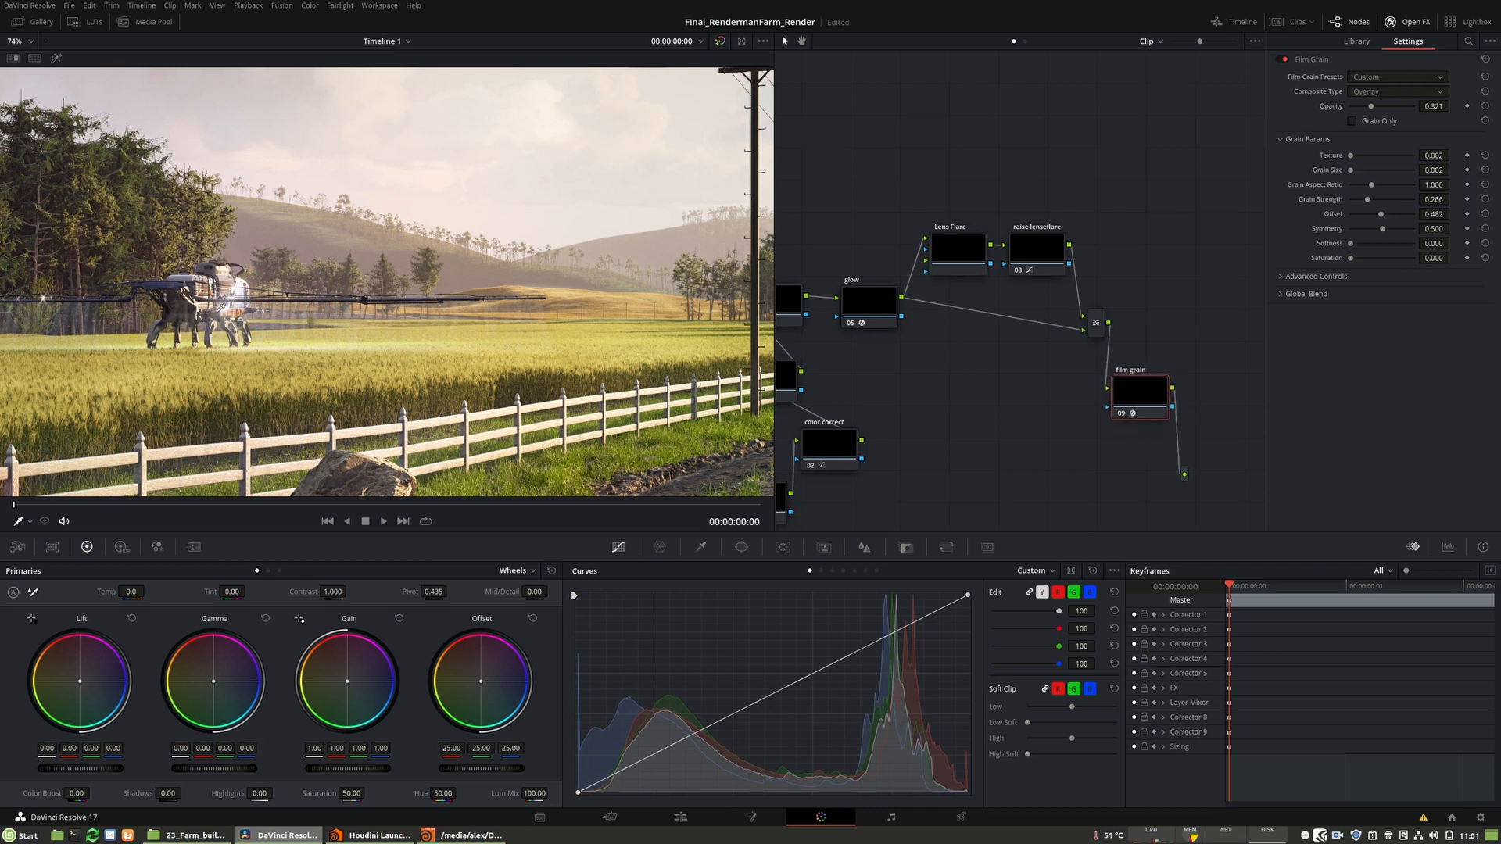
- Tidy the node graph by shifting the film grain node and the layer mixer slightly closer together
scroll(199, 302, down, 2)
drag(1152, 380, 1161, 370)
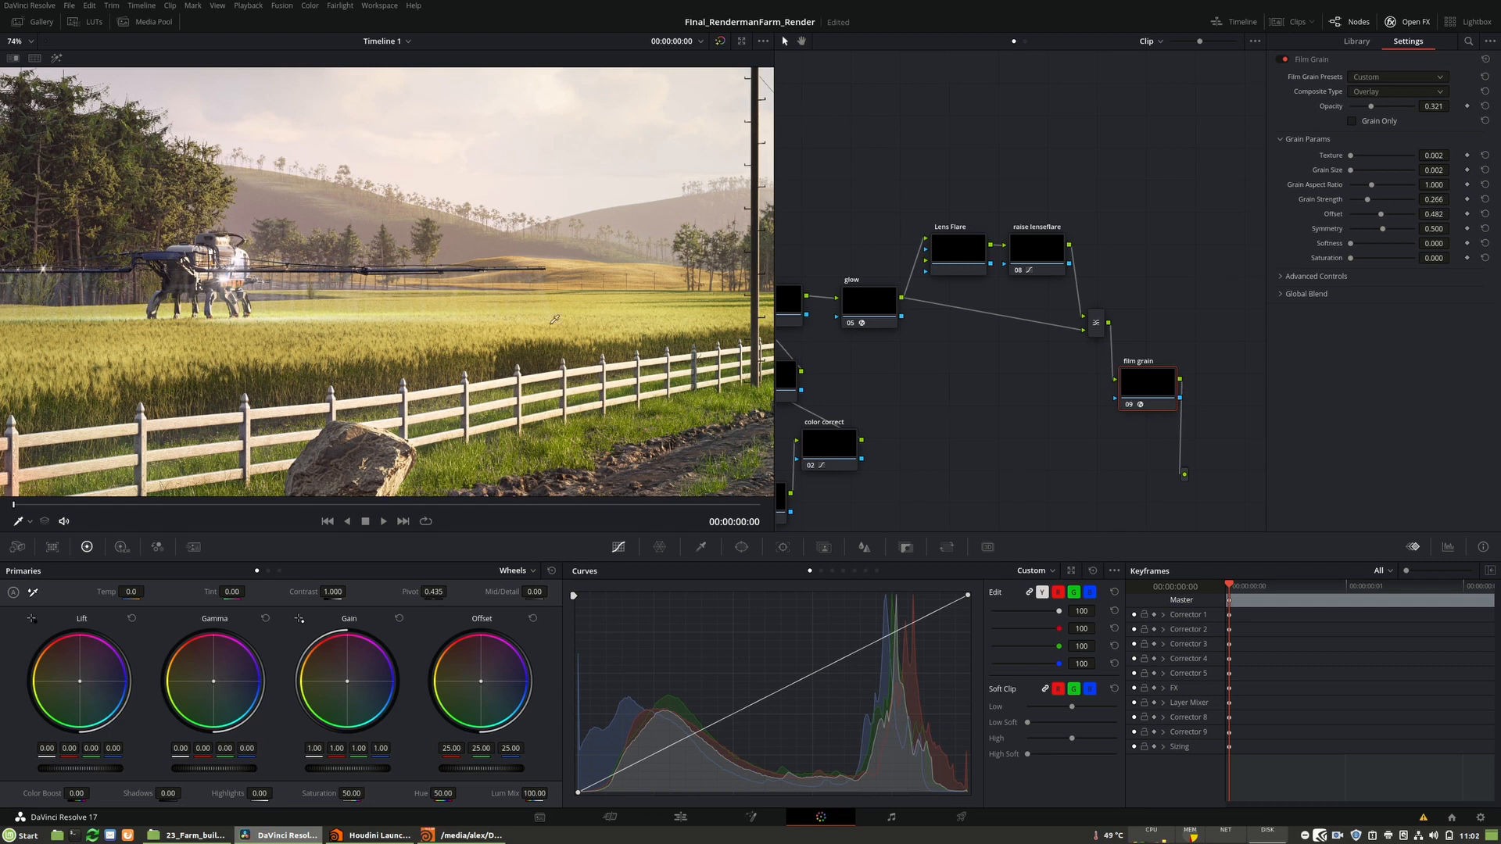
drag(1144, 393, 1138, 403)
drag(1094, 322, 1085, 315)
drag(1141, 393, 1141, 386)
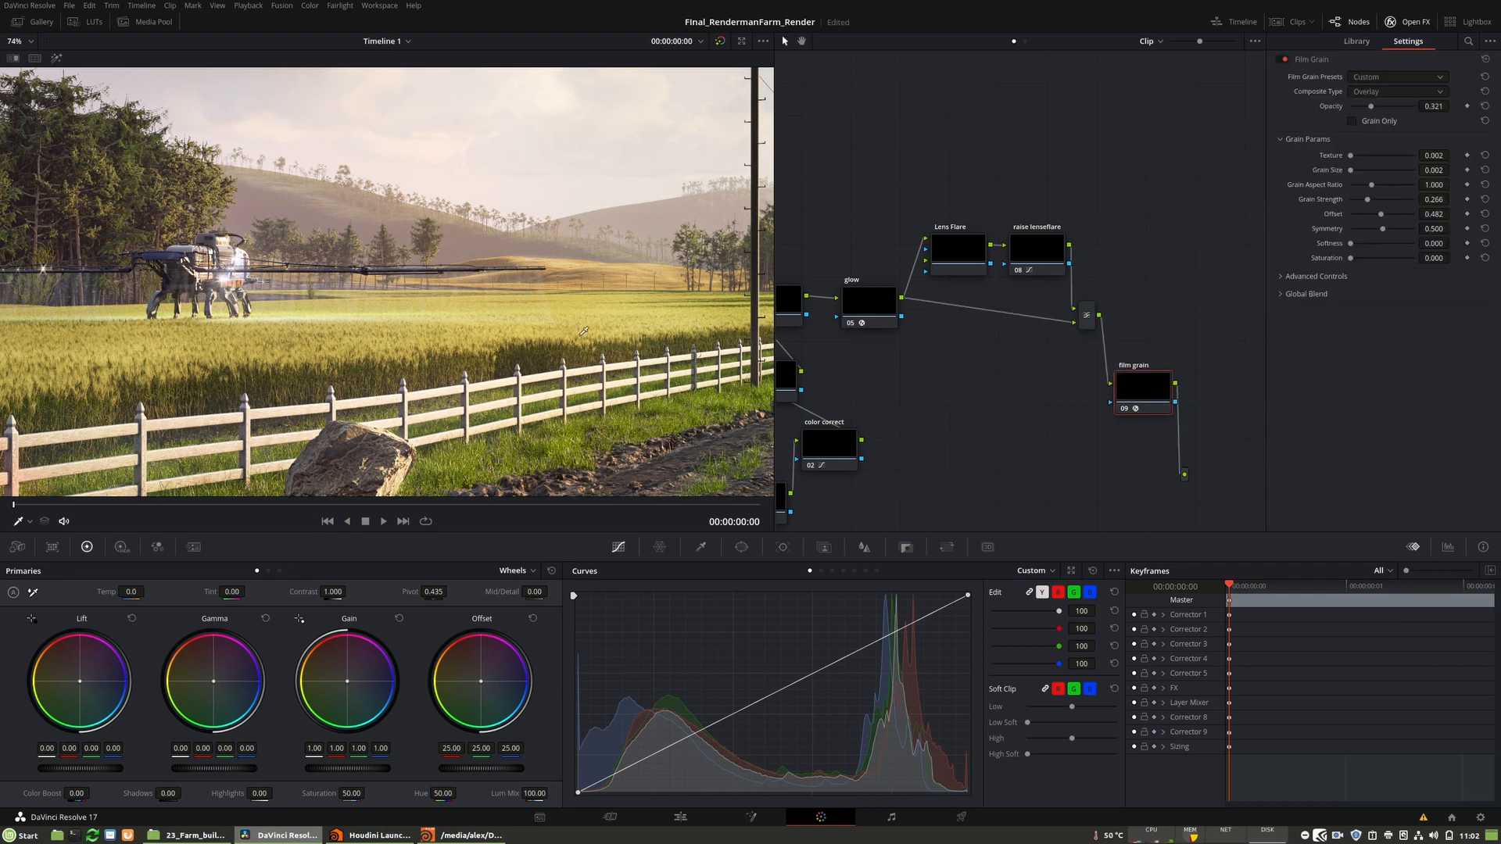
- Examine the finished grade up close along the fence and tree line, and across the whole frame
scroll(397, 272, down, 1)
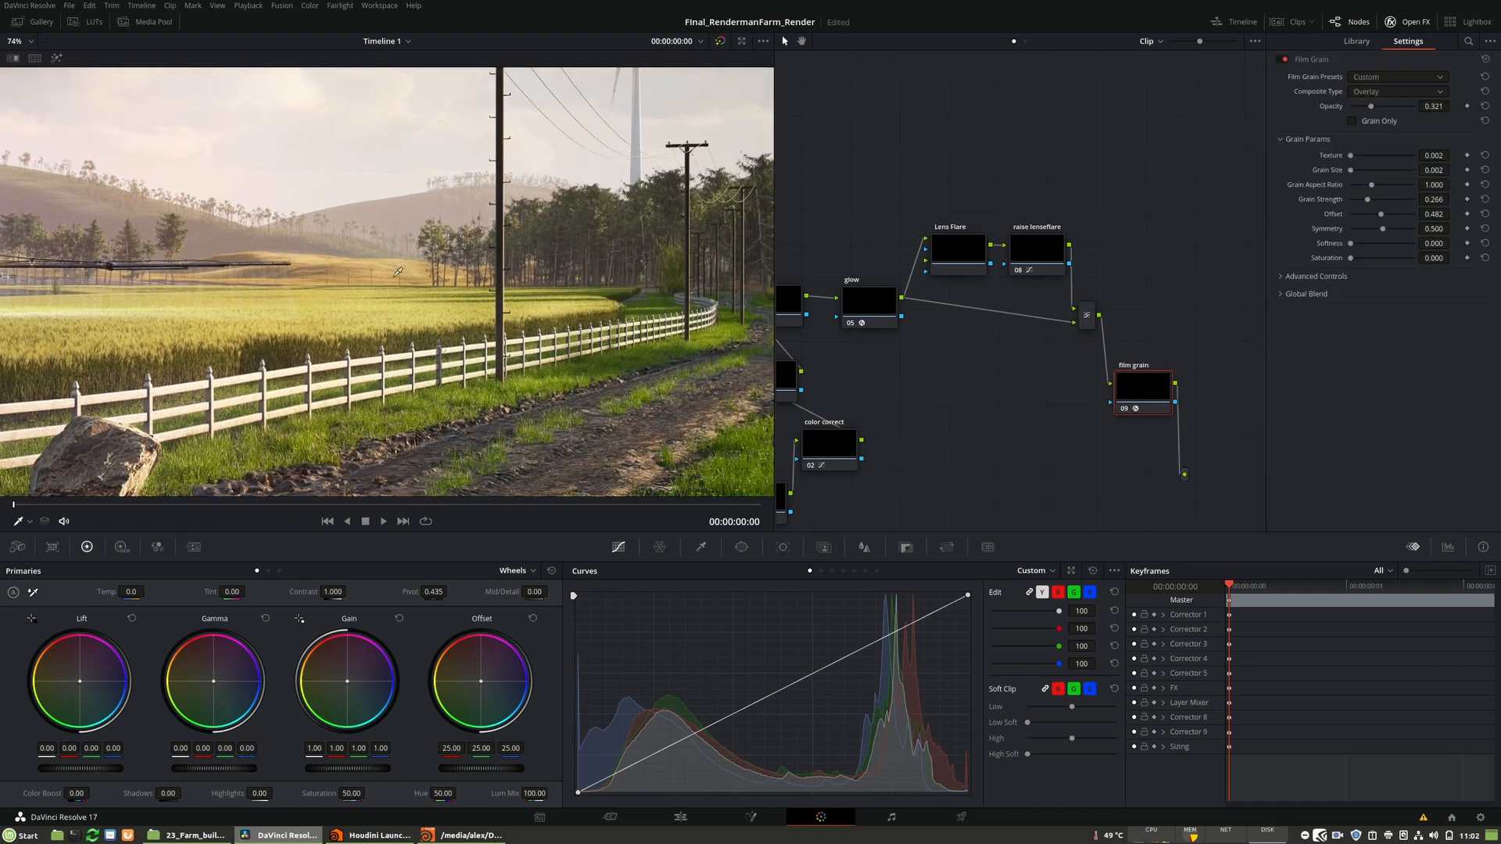
scroll(206, 318, up, 5)
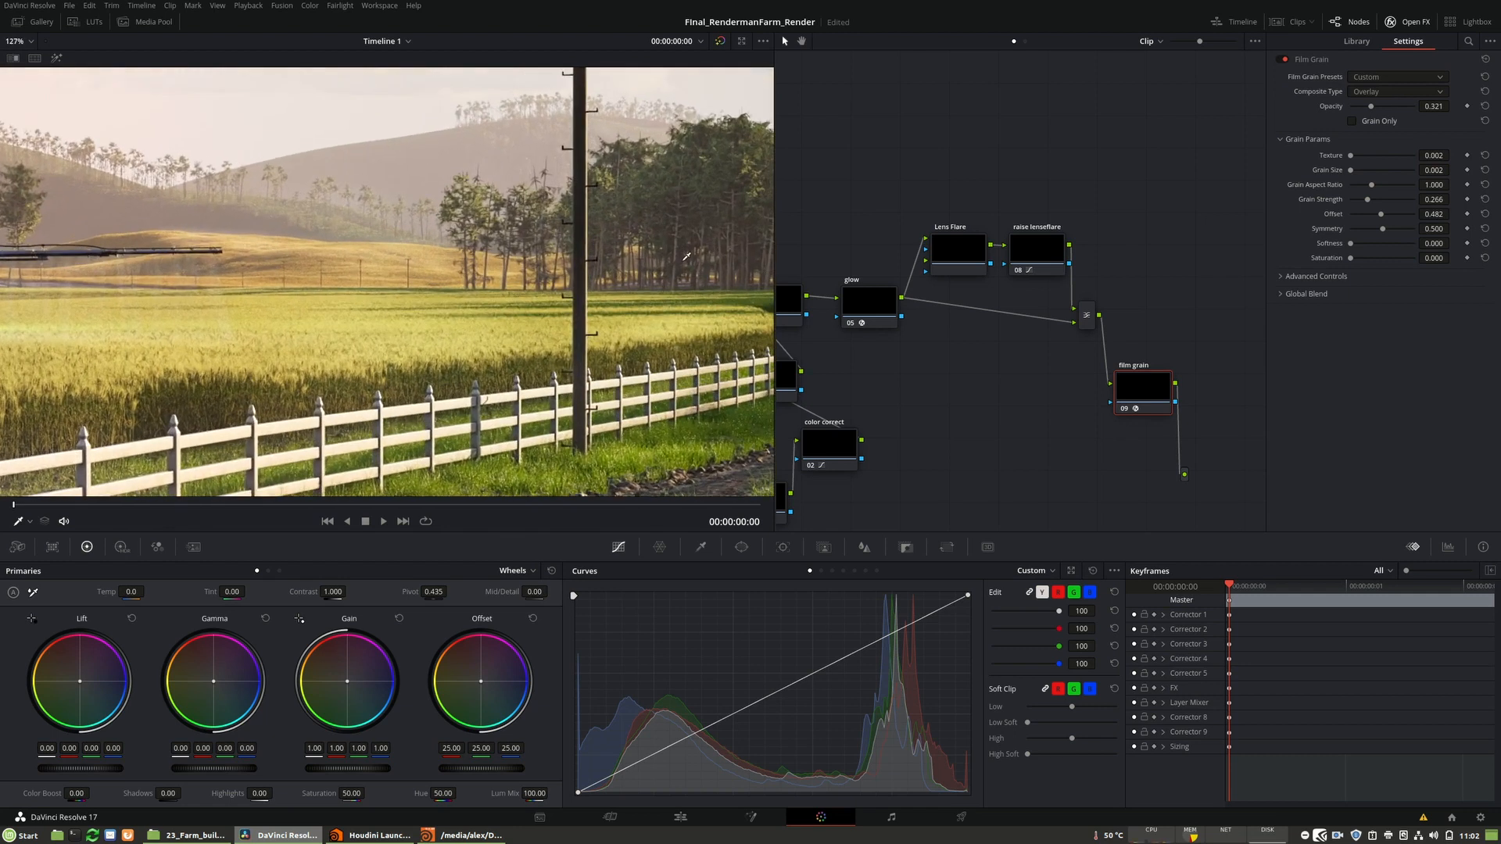
scroll(641, 251, down, 5)
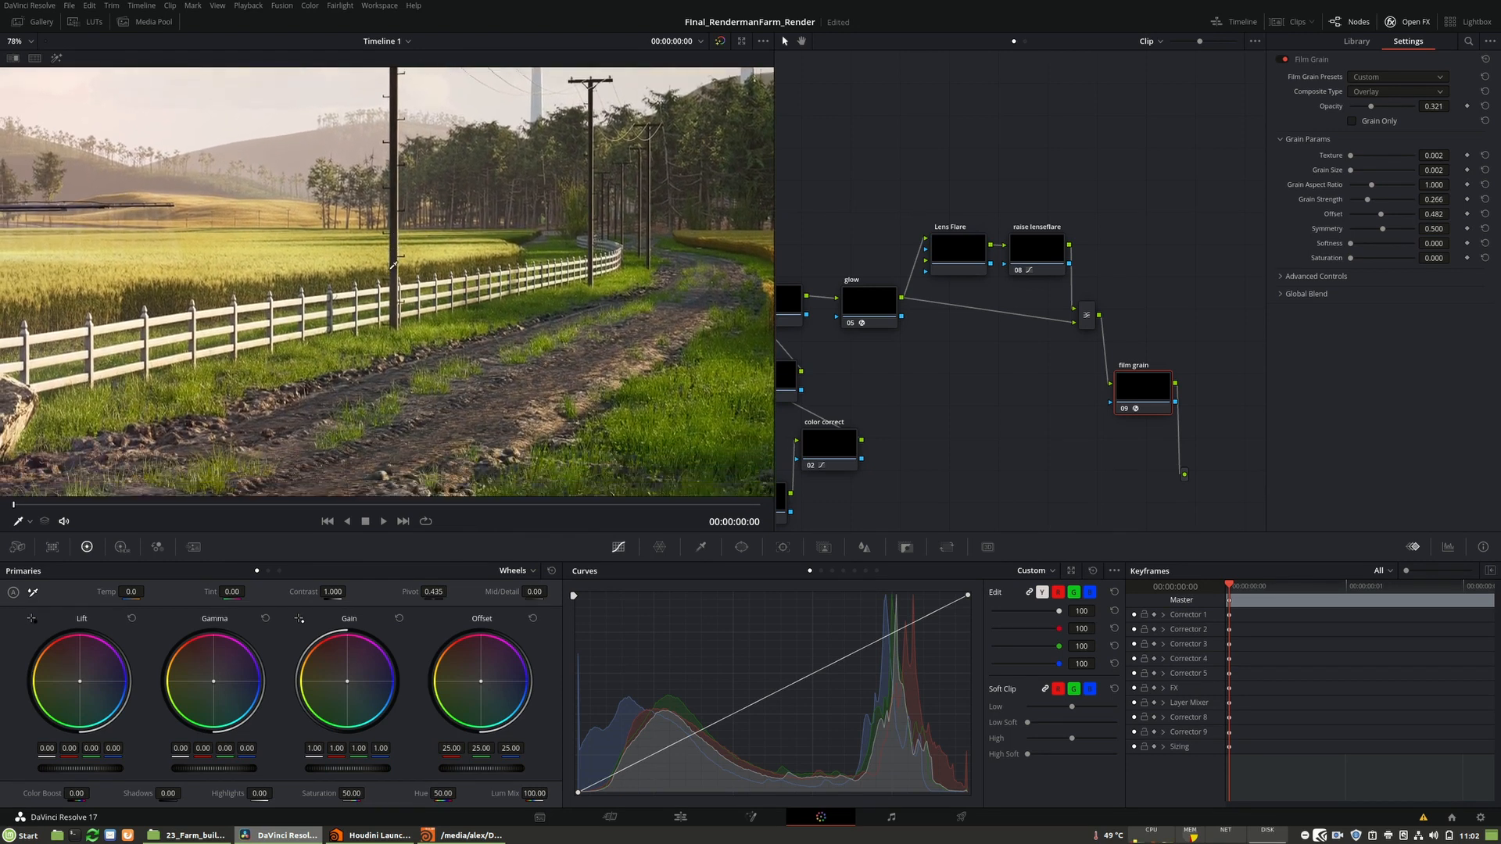
scroll(626, 352, down, 6)
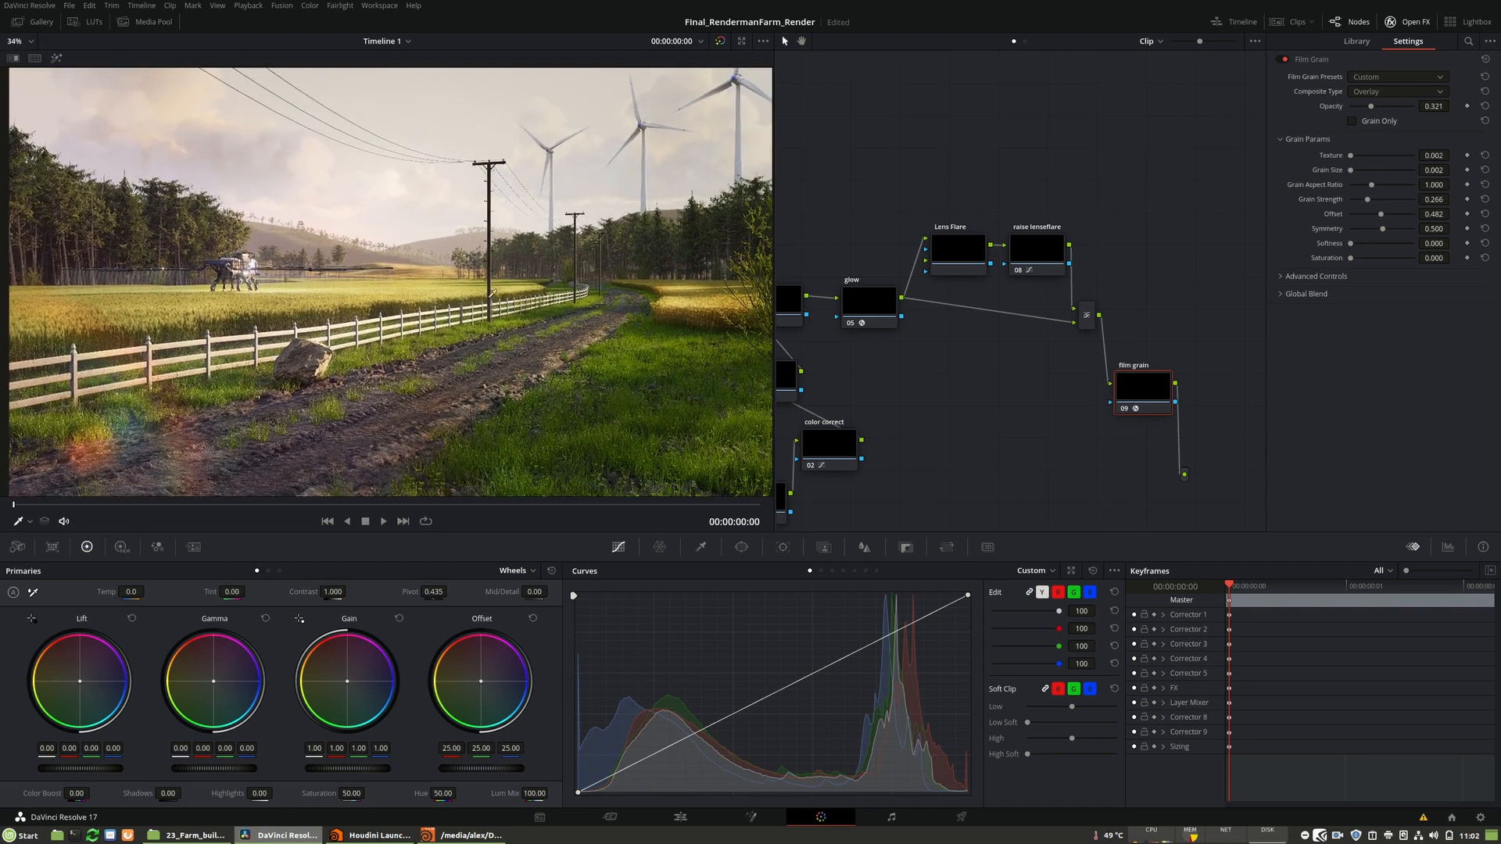
scroll(515, 337, up, 1)
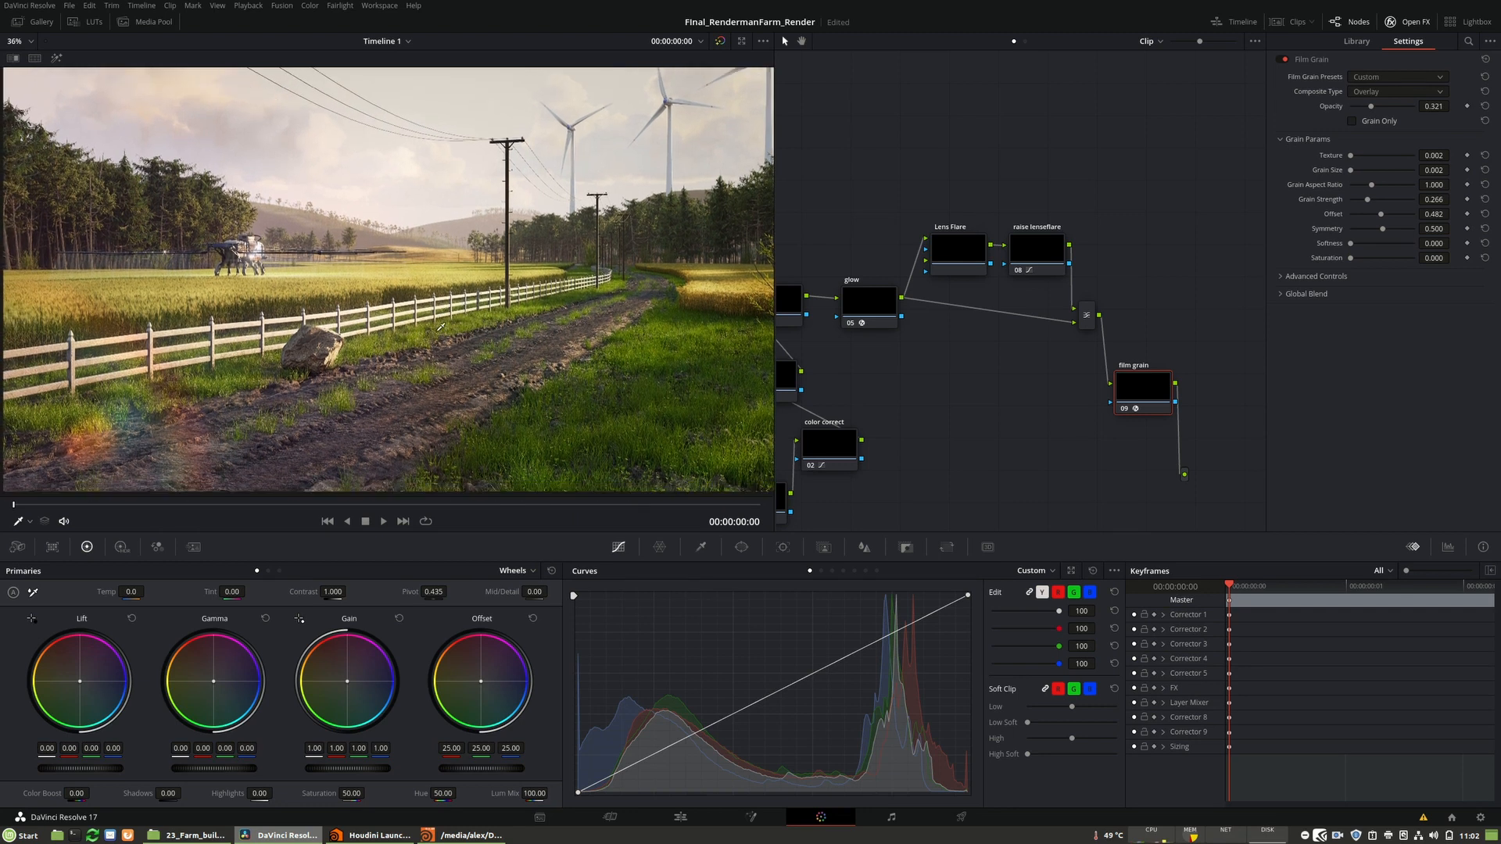
middle_drag(1025, 418, 899, 454)
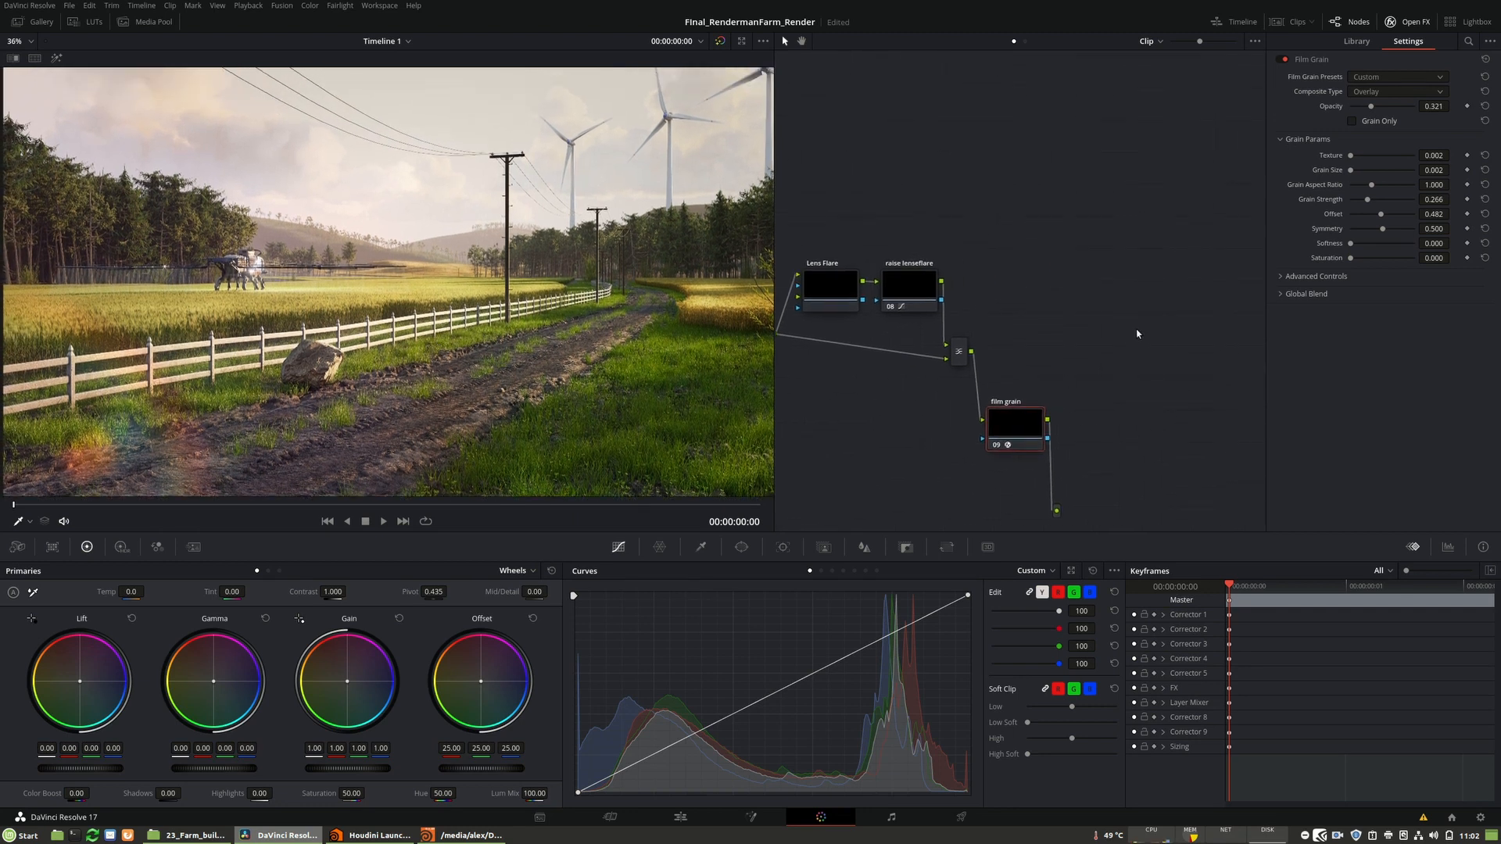
- Import The_RenderMan_Farm_4k_layout.jpg from the Farm_Maker render final_result folder into the Edit page's media pool
click(680, 818)
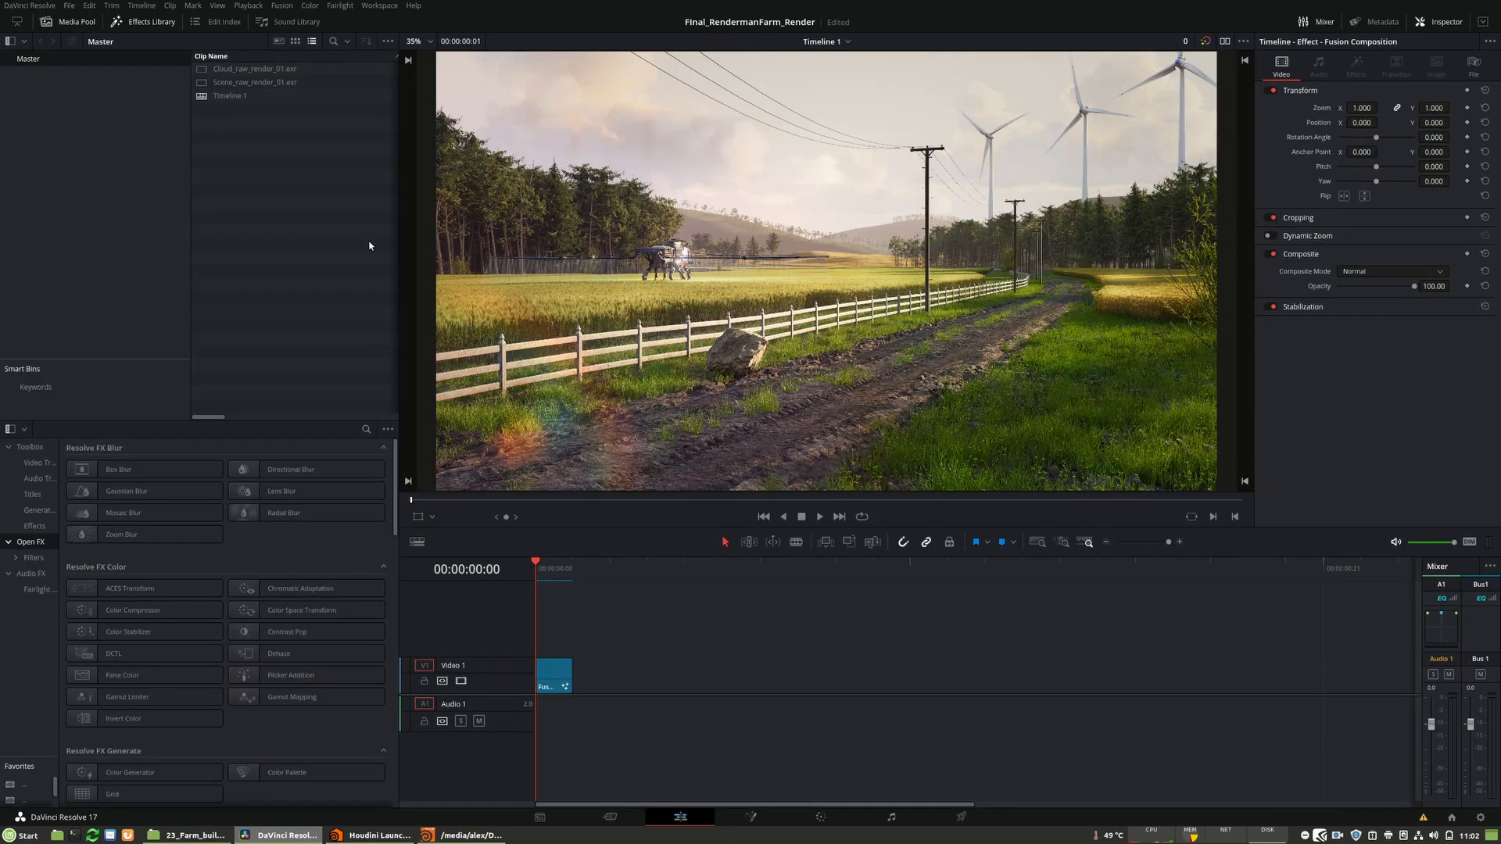
right_click(272, 147)
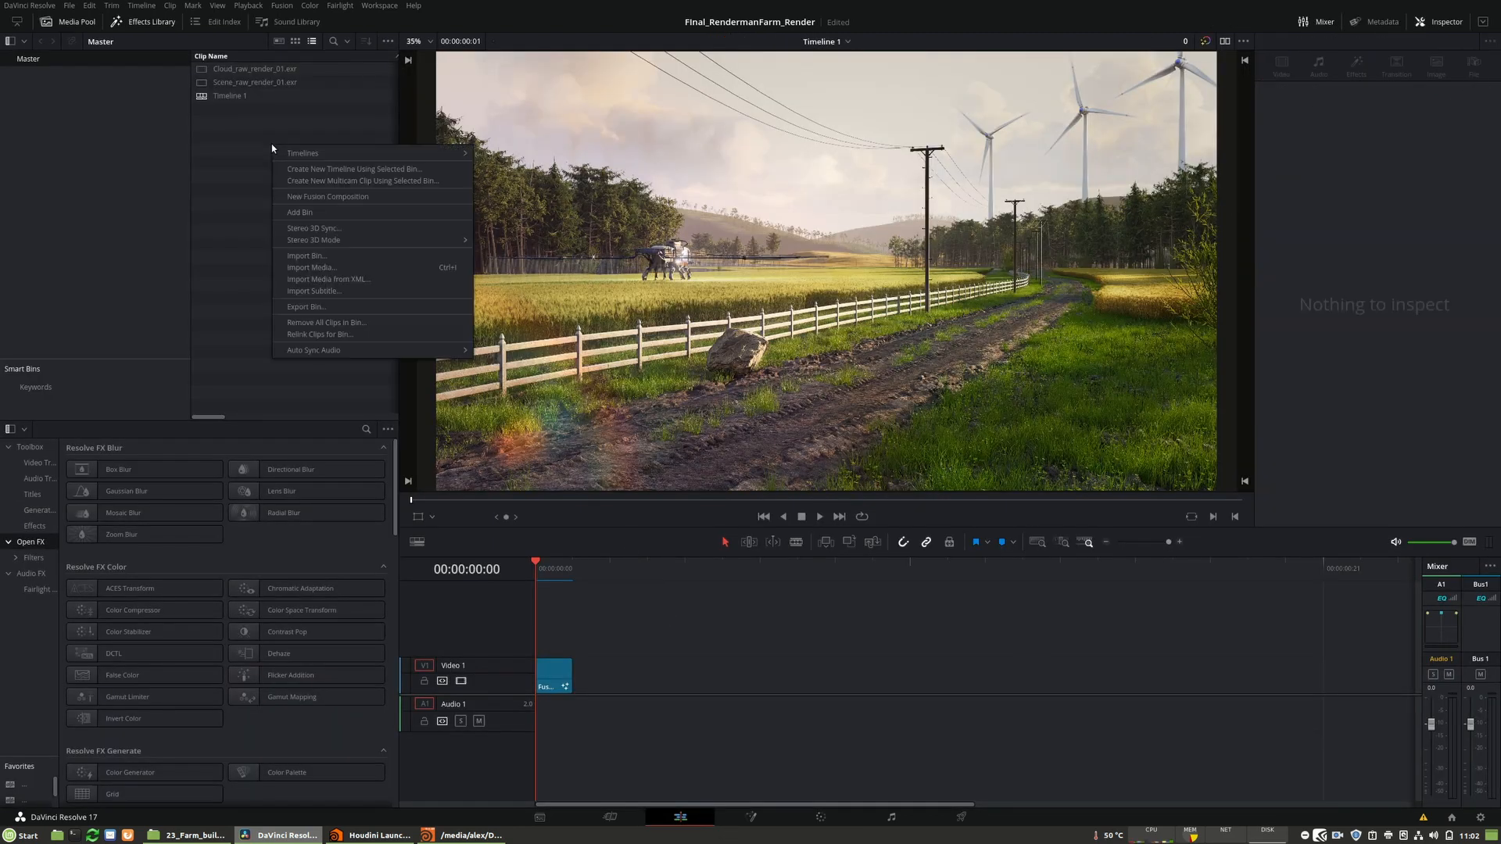
click(331, 267)
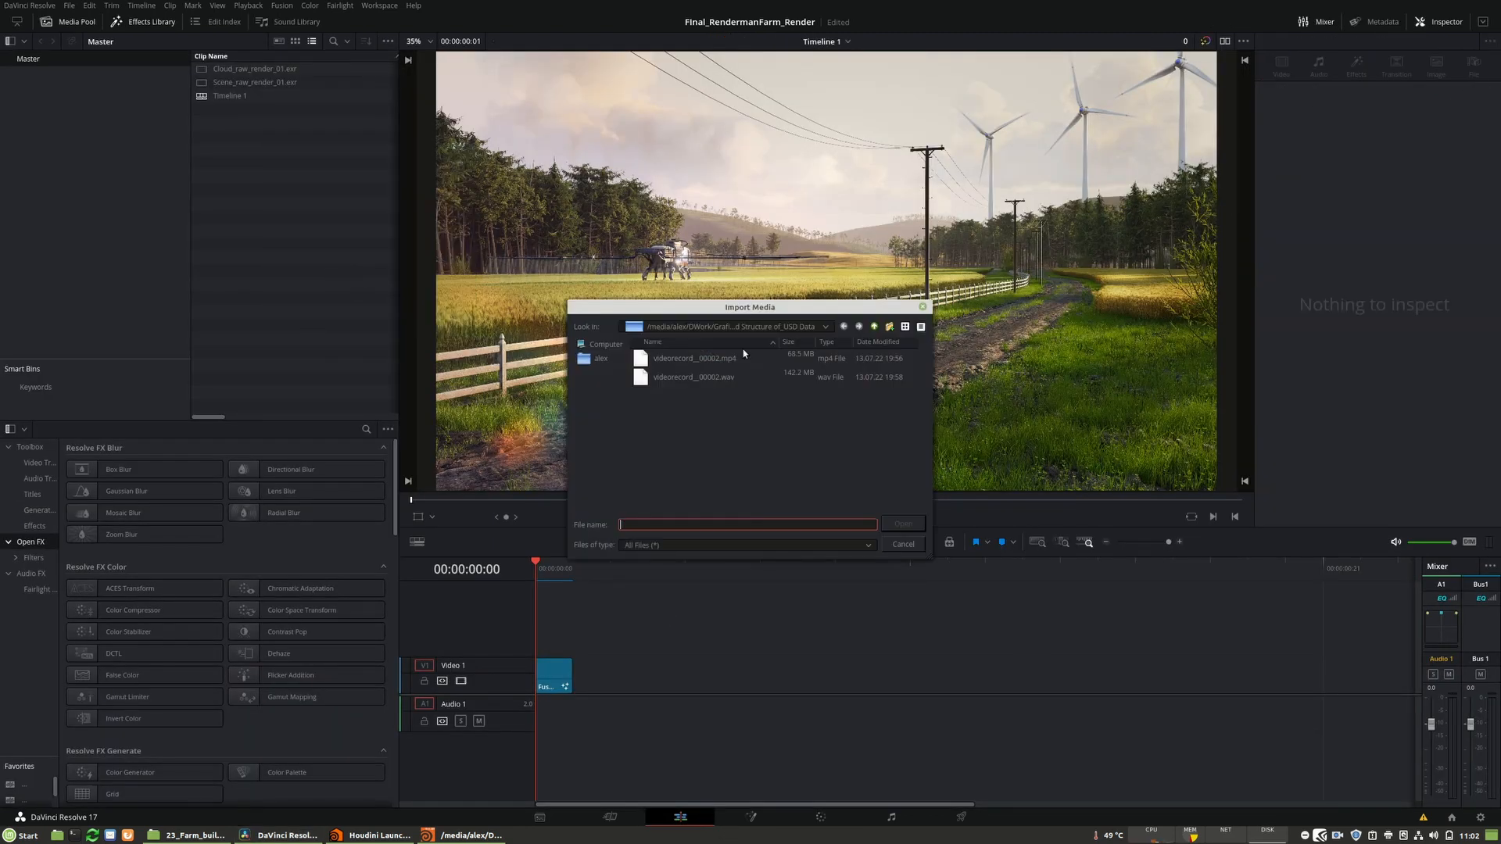
click(875, 328)
click(875, 328)
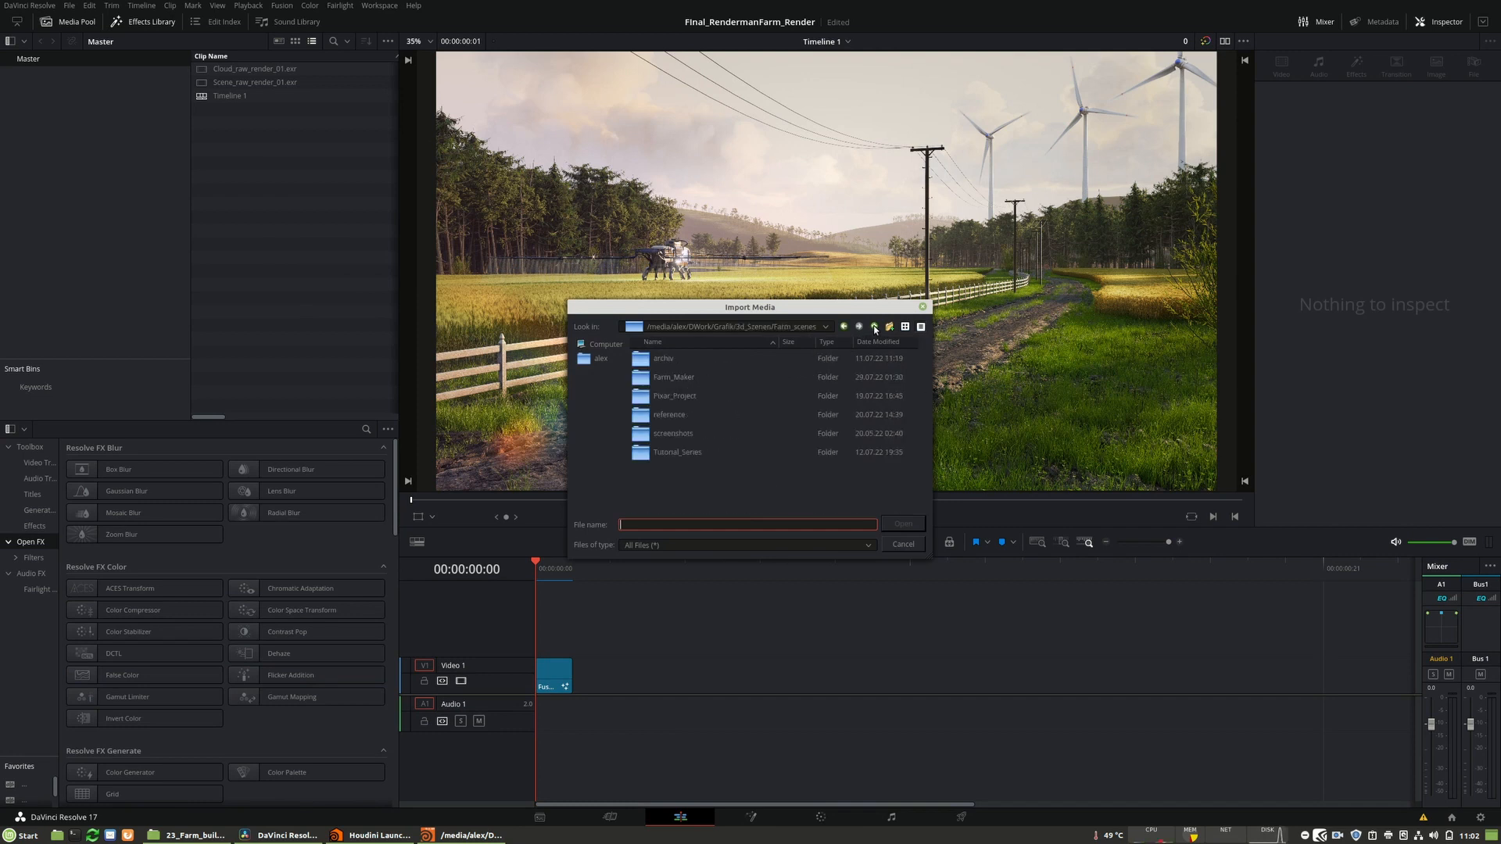
double_click(673, 377)
double_click(679, 414)
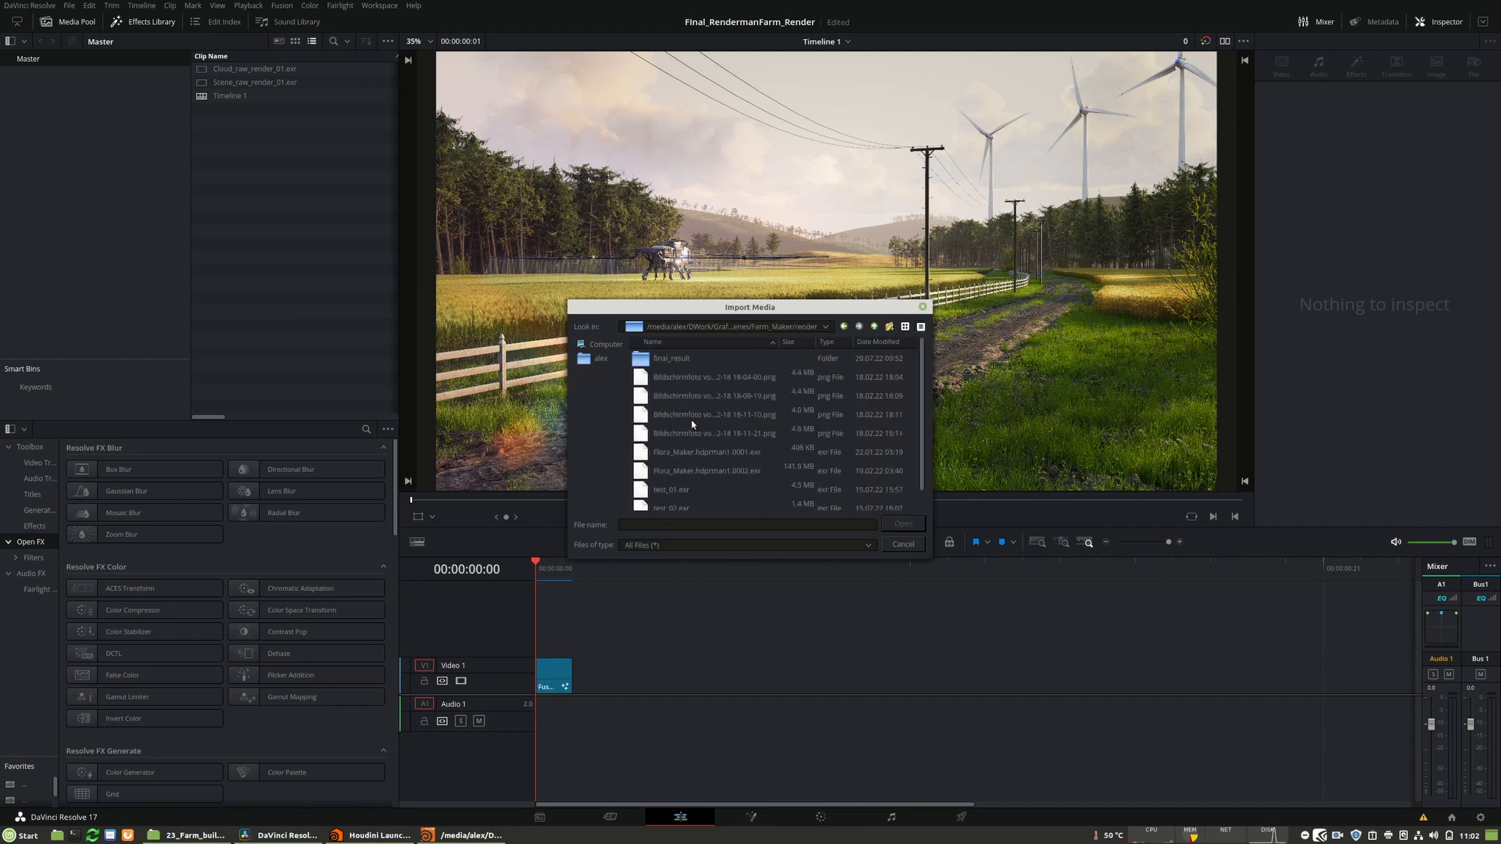
double_click(673, 360)
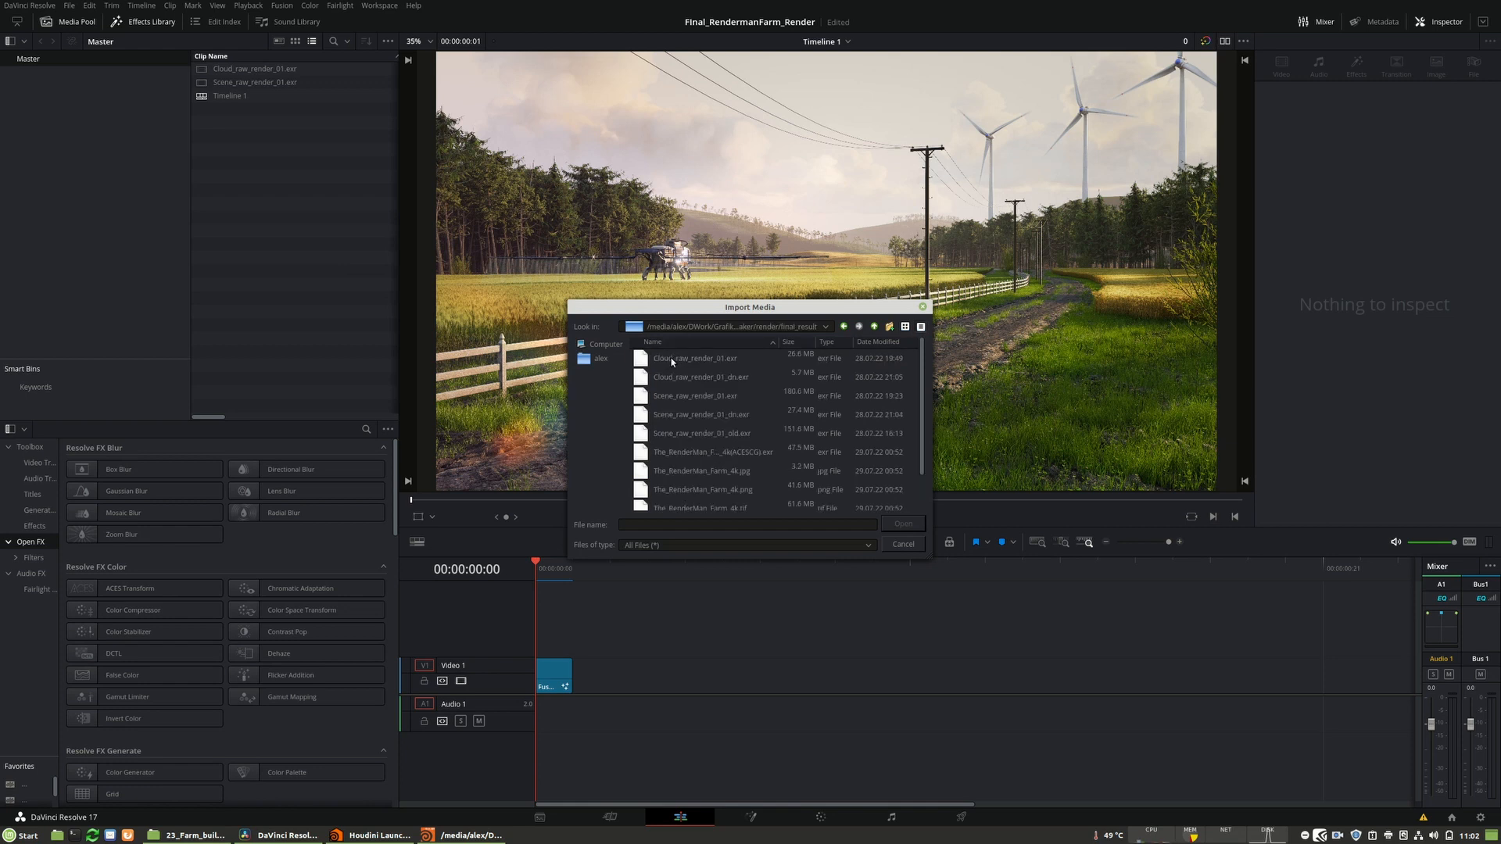
scroll(802, 445, down, 1)
click(752, 487)
click(900, 524)
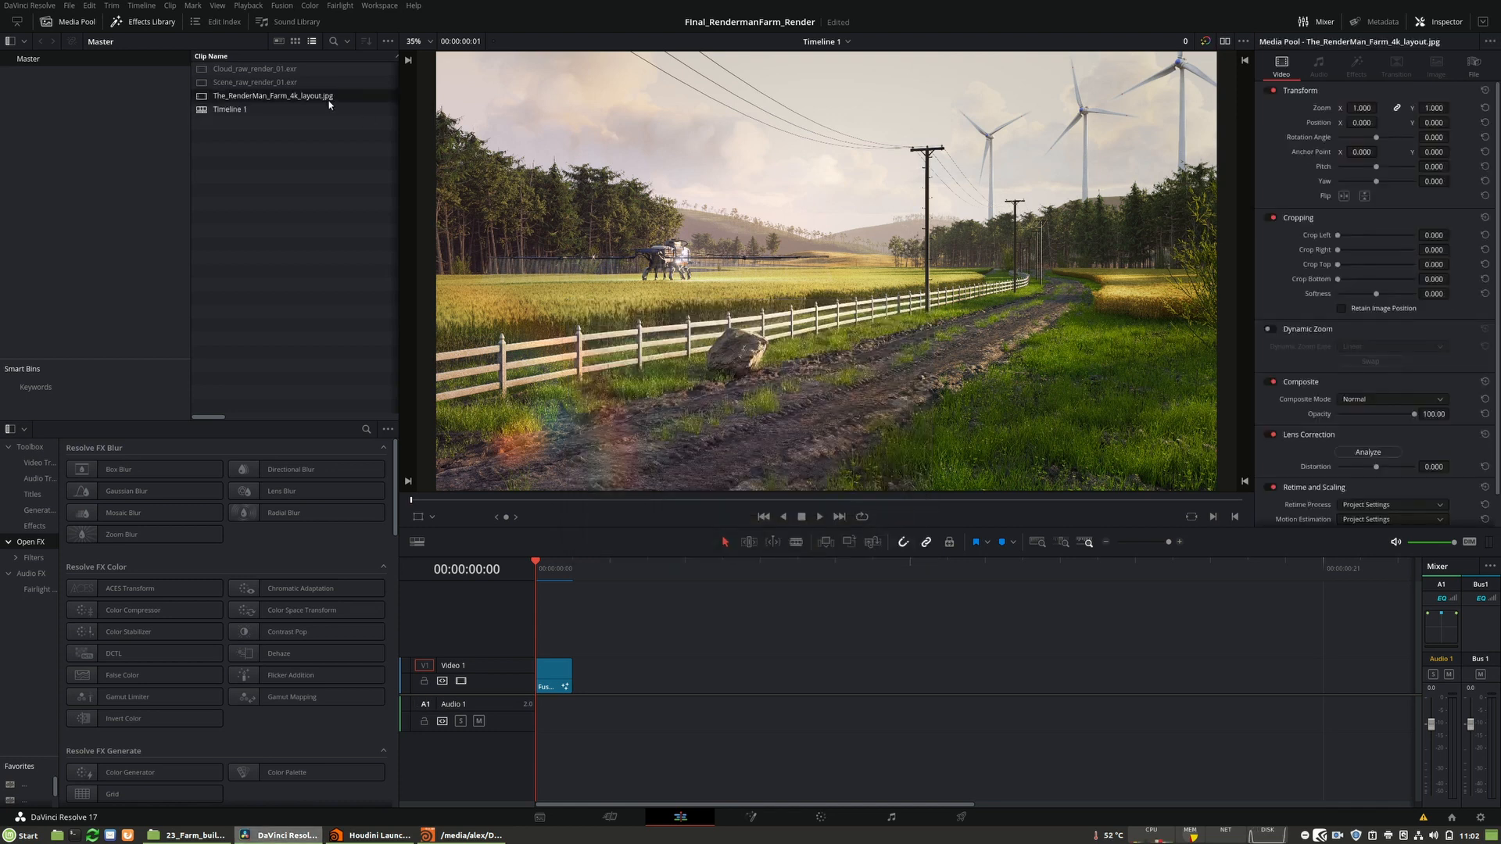
- Temporarily place the layout image after the Fusion composition clip on Video 1 to study its spiral composition guides, and undo the placement
drag(631, 473, 608, 673)
click(592, 576)
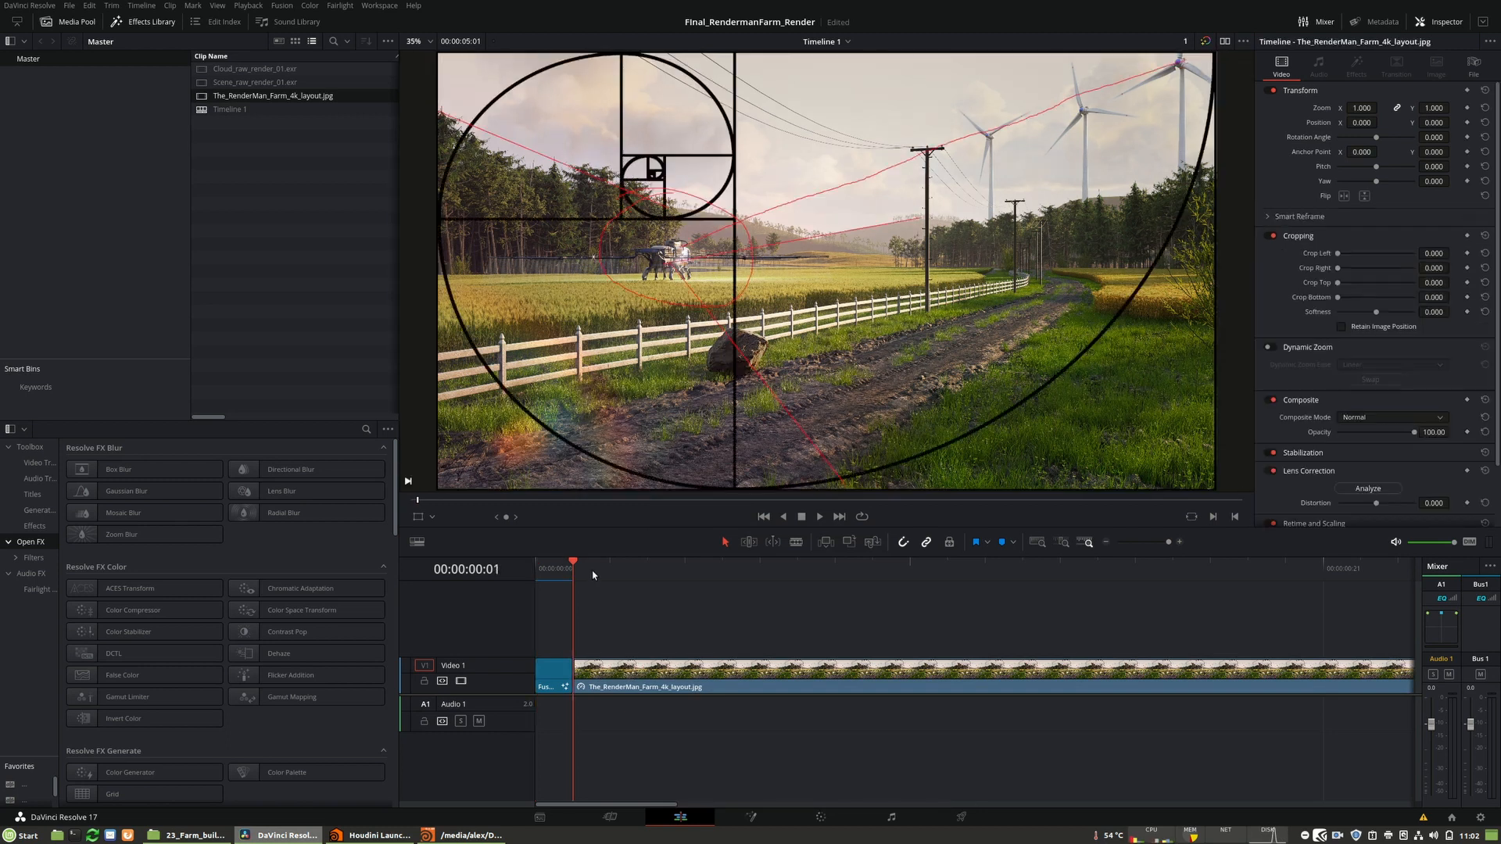
middle_drag(852, 341, 835, 344)
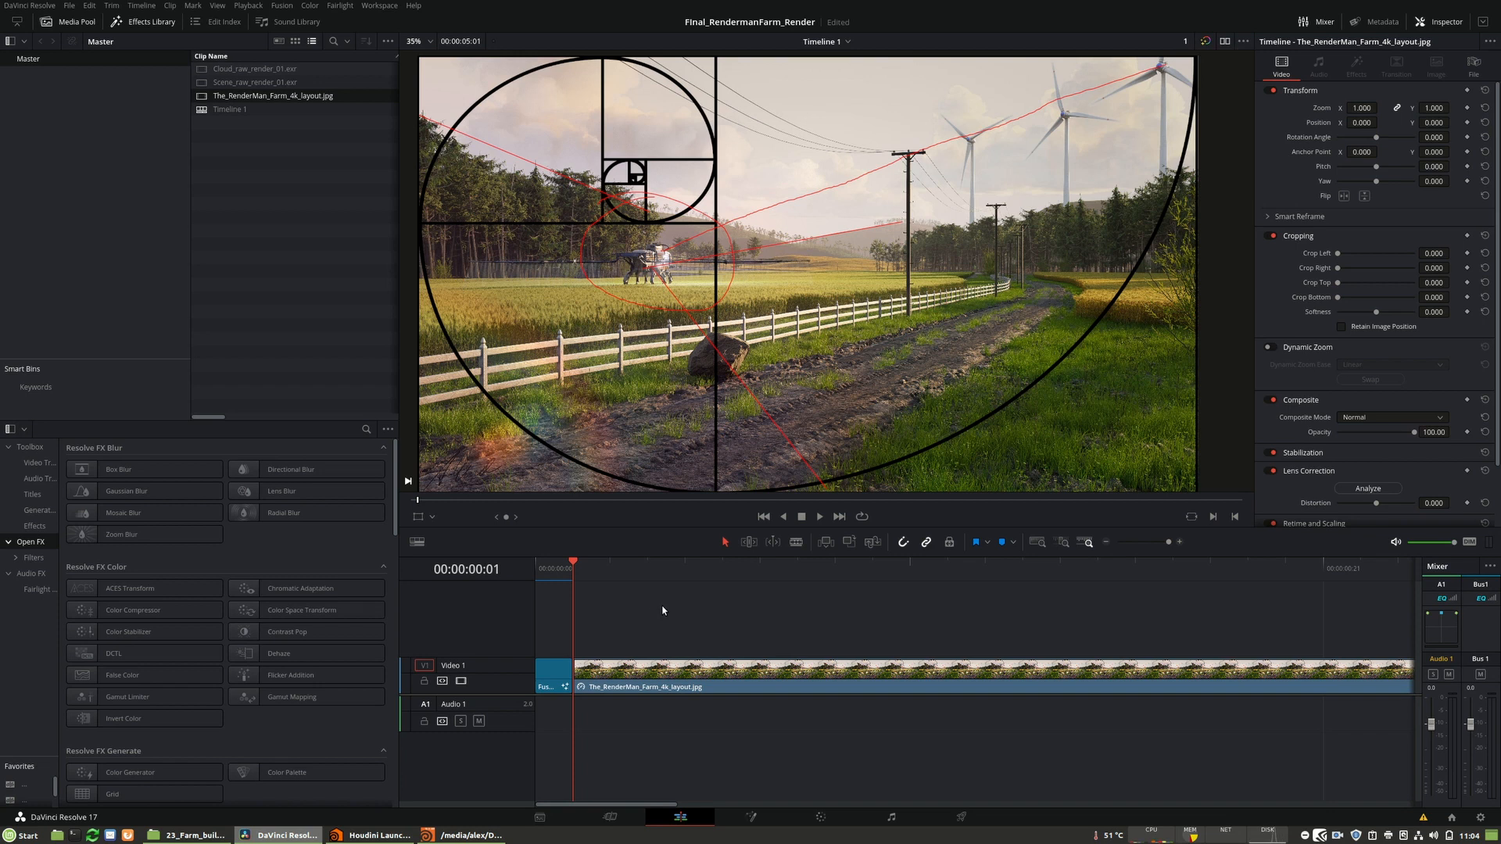
click(686, 566)
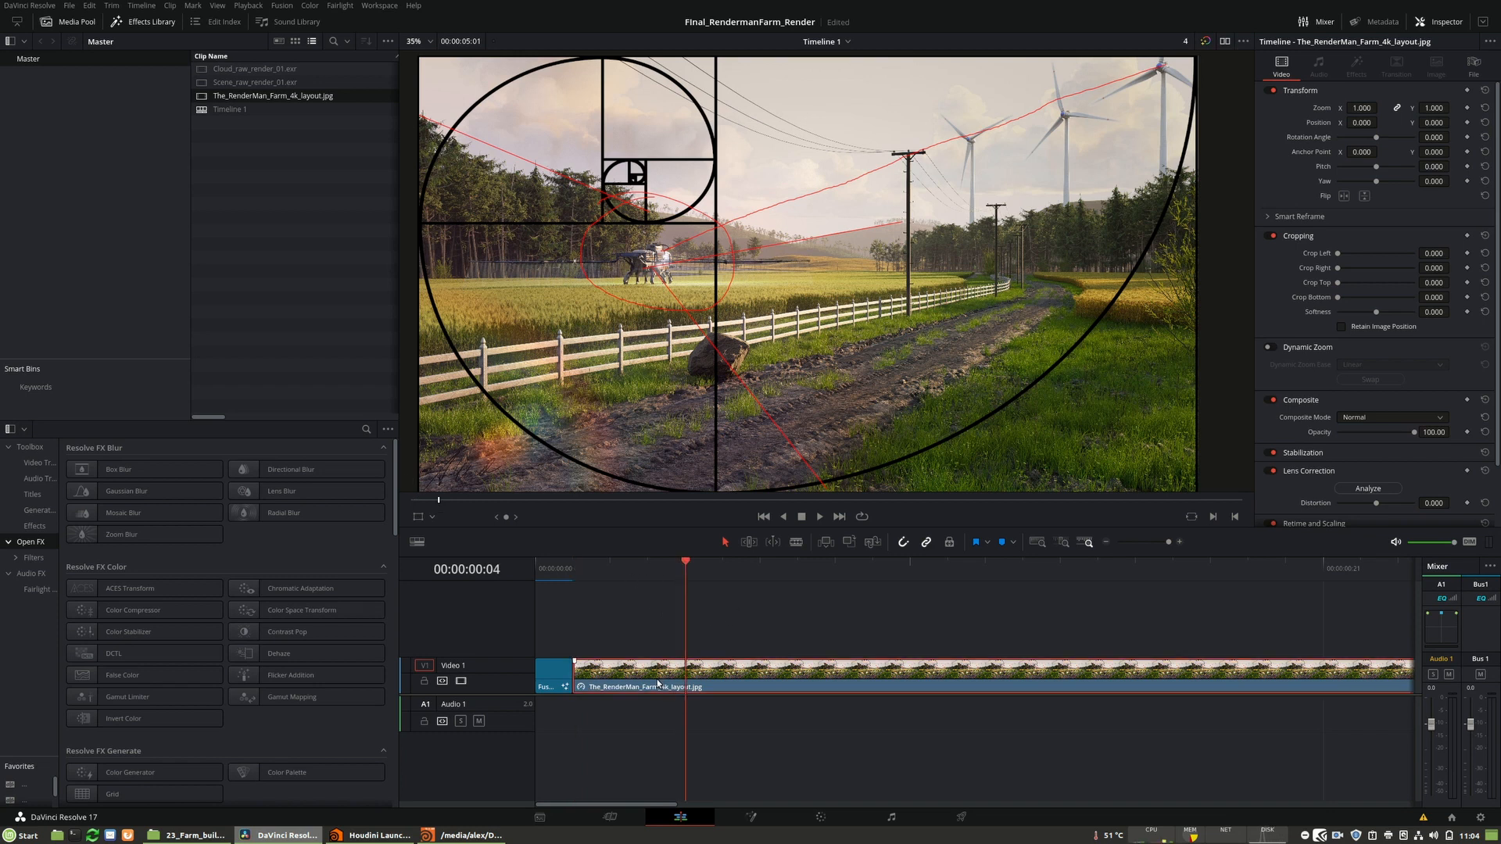
key(ctrl+z)
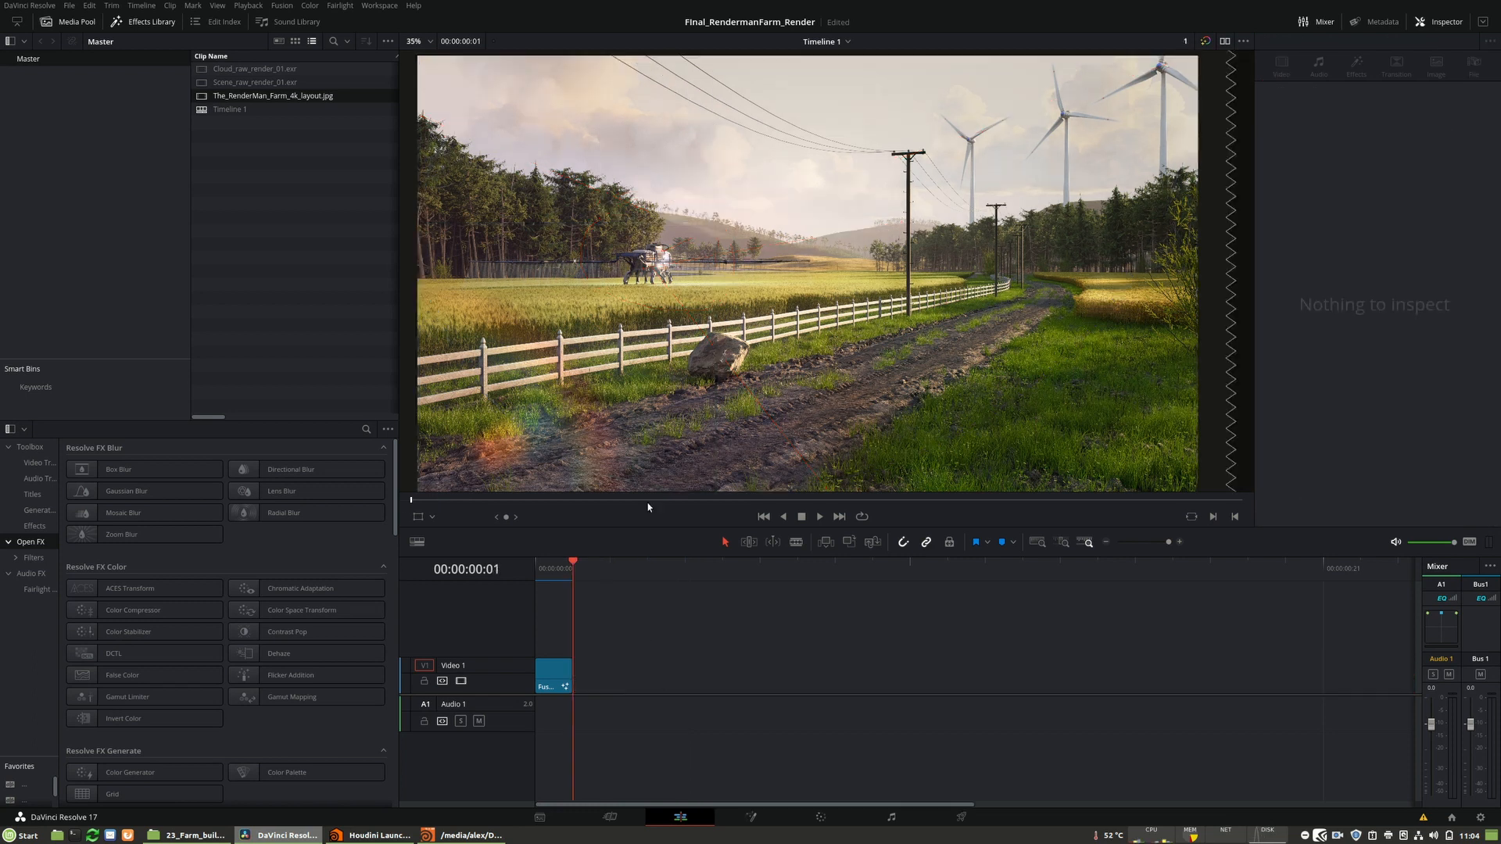
mouse_move(734, 326)
middle_down()
mouse_move(767, 321)
mouse_move(740, 321)
middle_up()
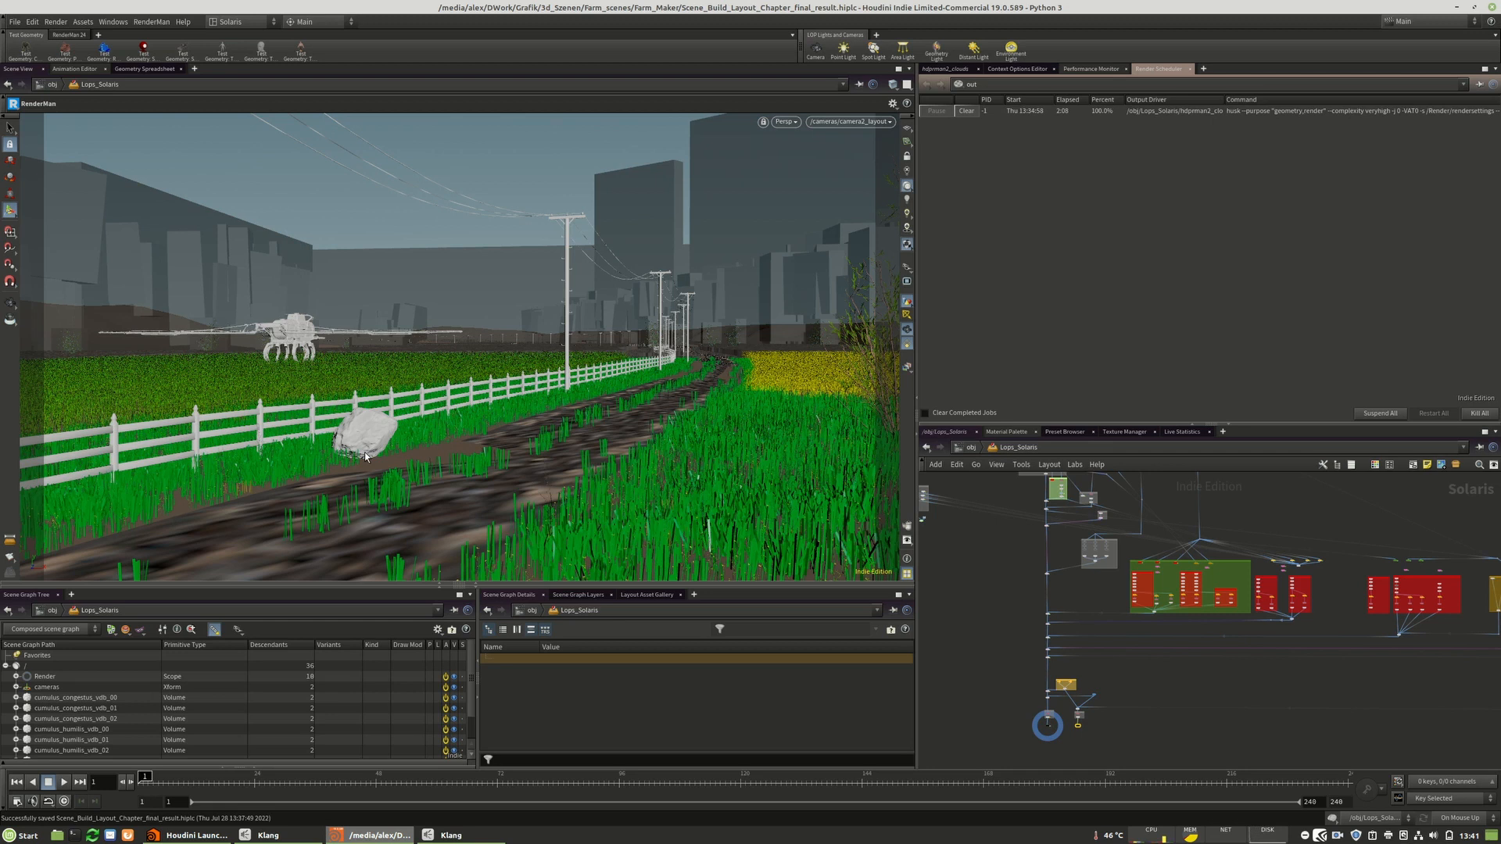
- Switch to Houdini and examine the whole Lops_Solaris node network of the farm scene
scroll(1125, 747, down, 3)
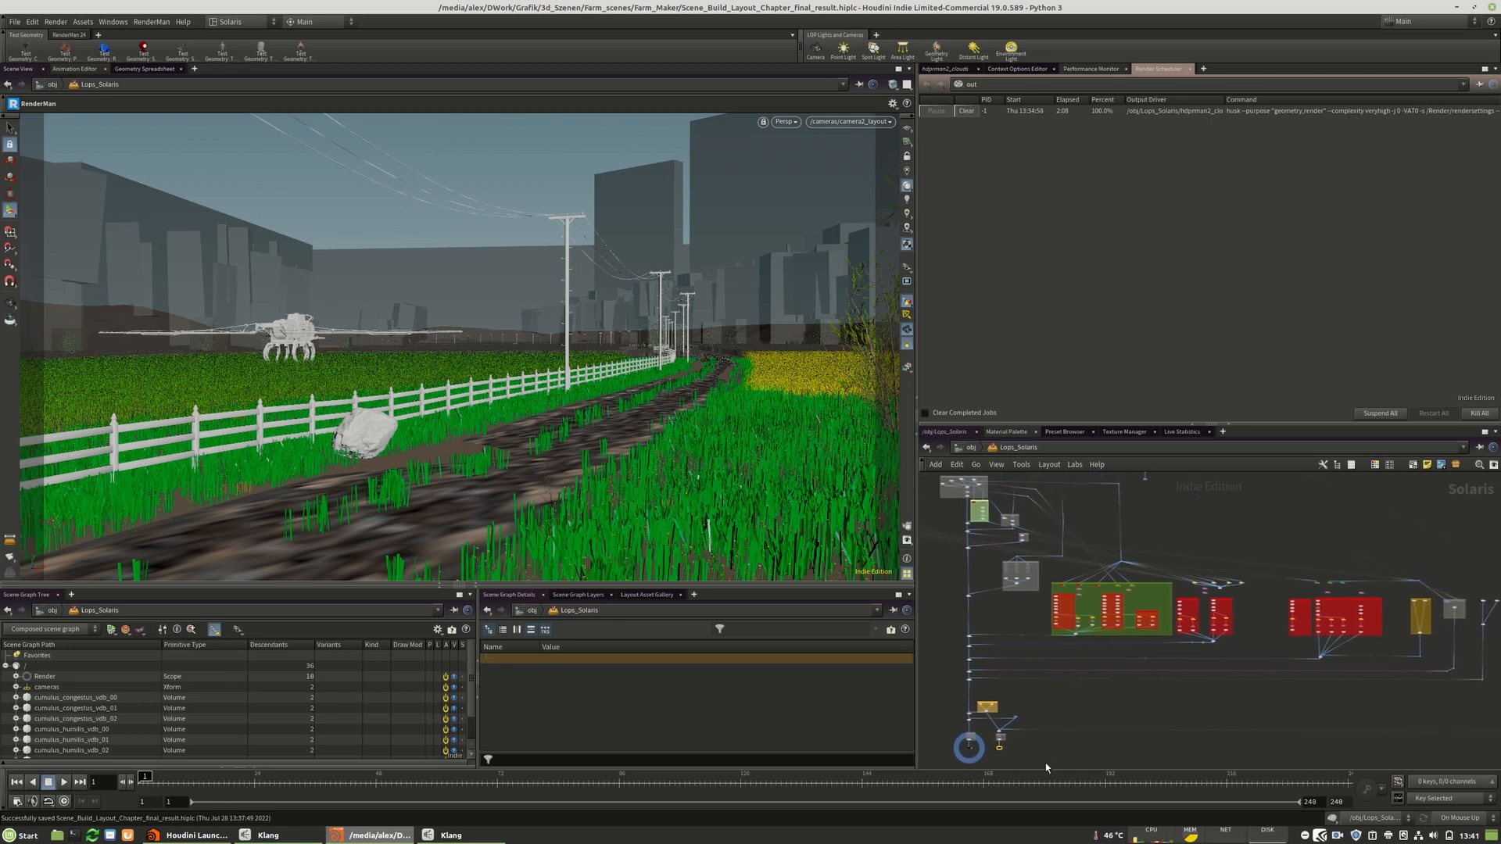
middle_drag(1126, 747, 1087, 736)
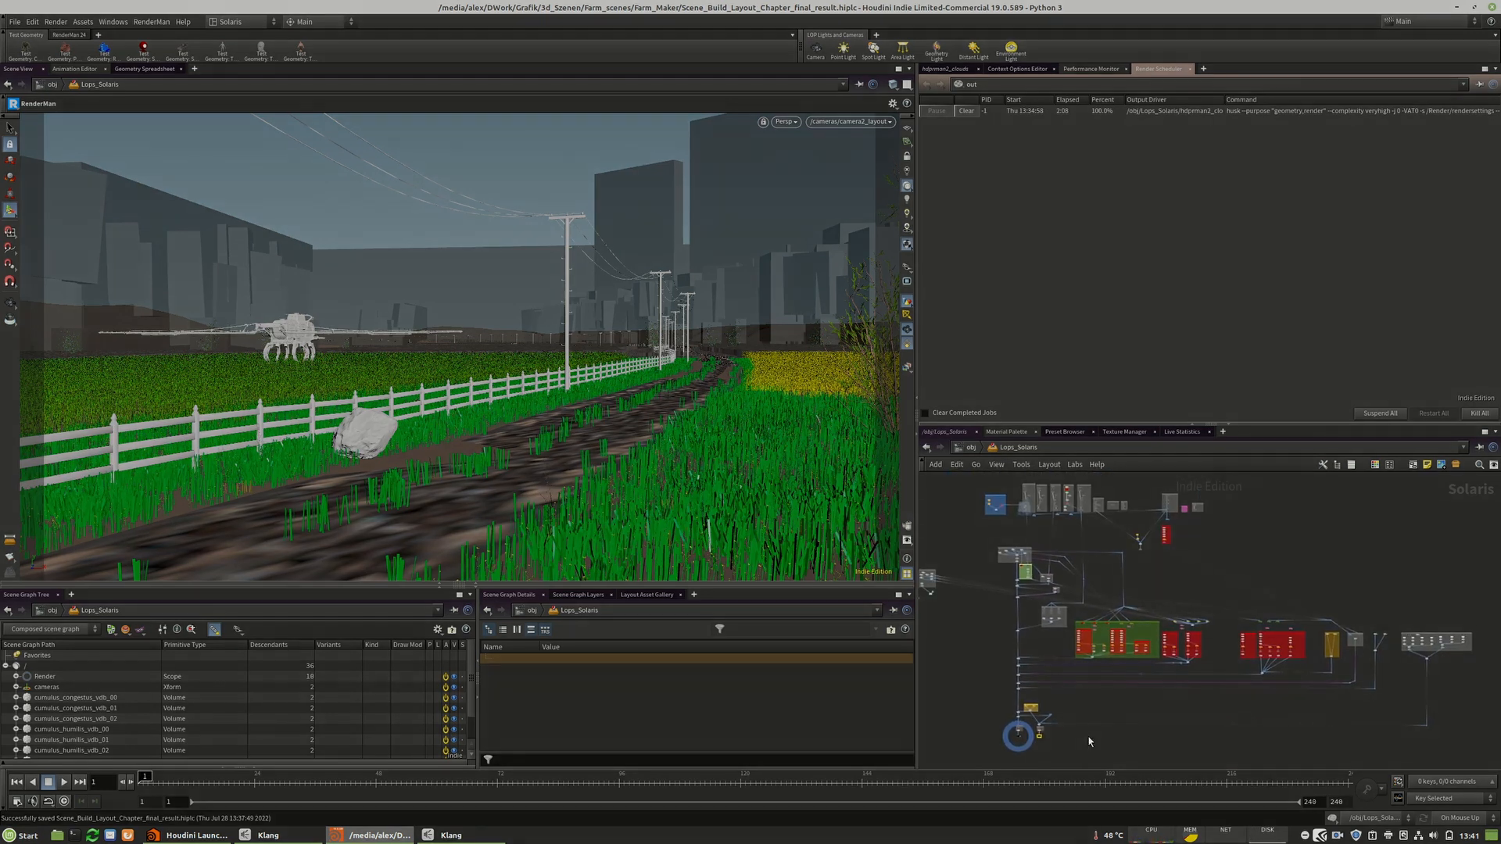